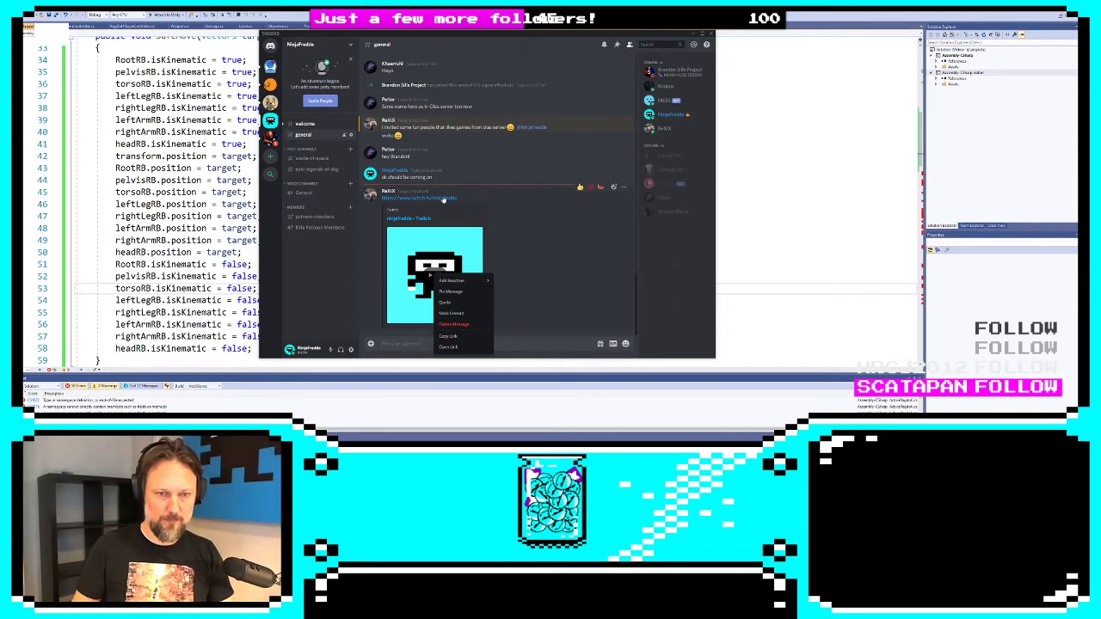
Open the Twitch channel link posted in Discord's general channel and unmute the live stream
click(443, 200)
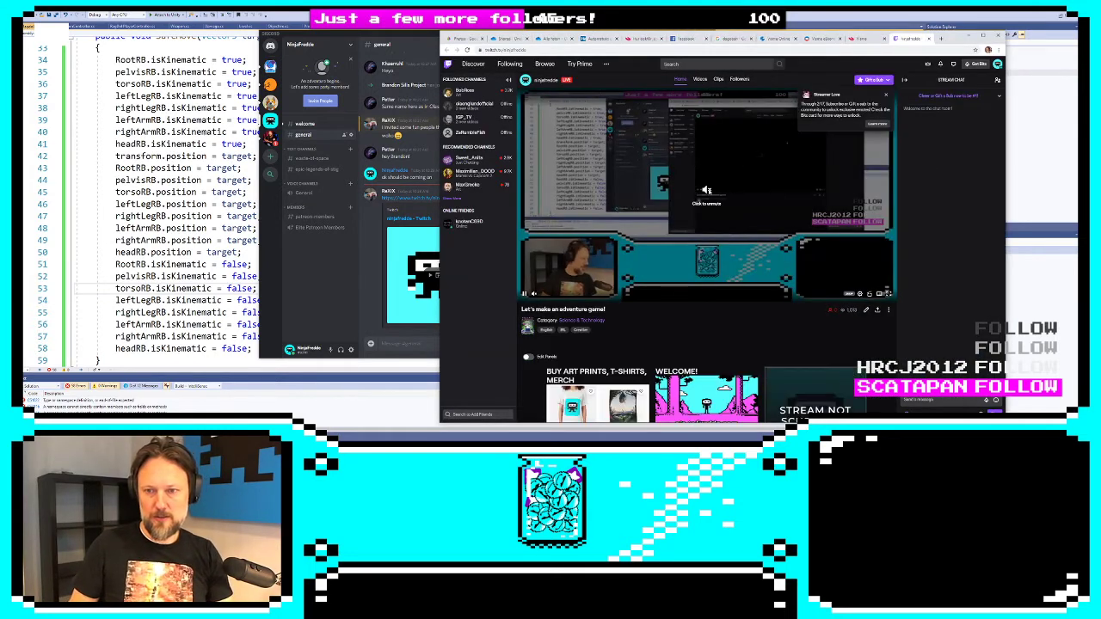
click(705, 191)
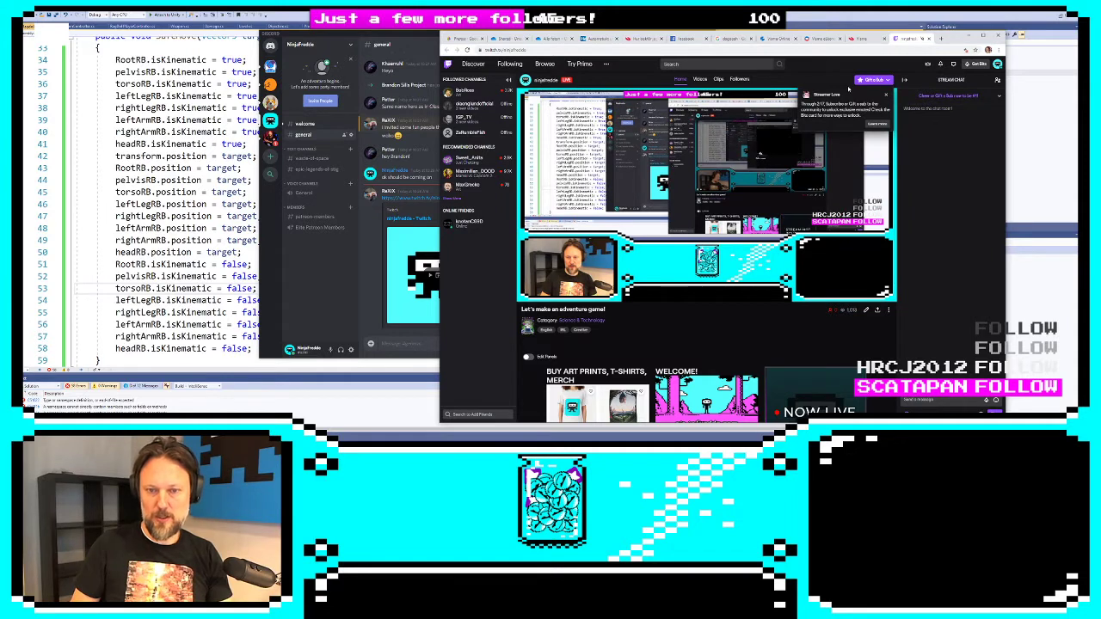
Close the Twitch channel page and the Visma login page, and bring the code editor back to the front
click(929, 38)
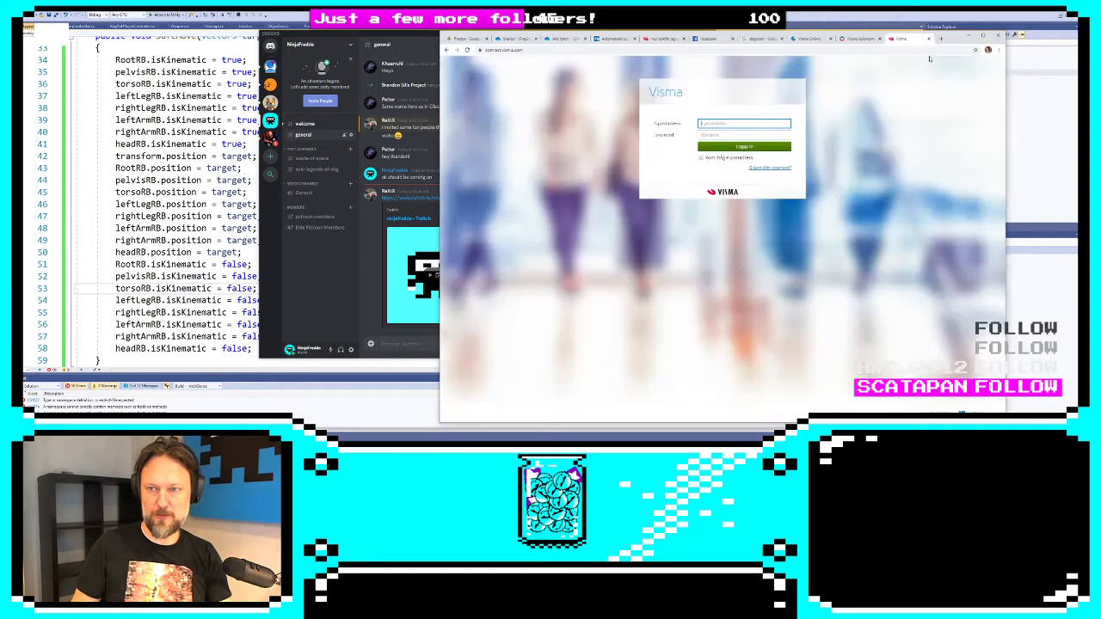
click(929, 39)
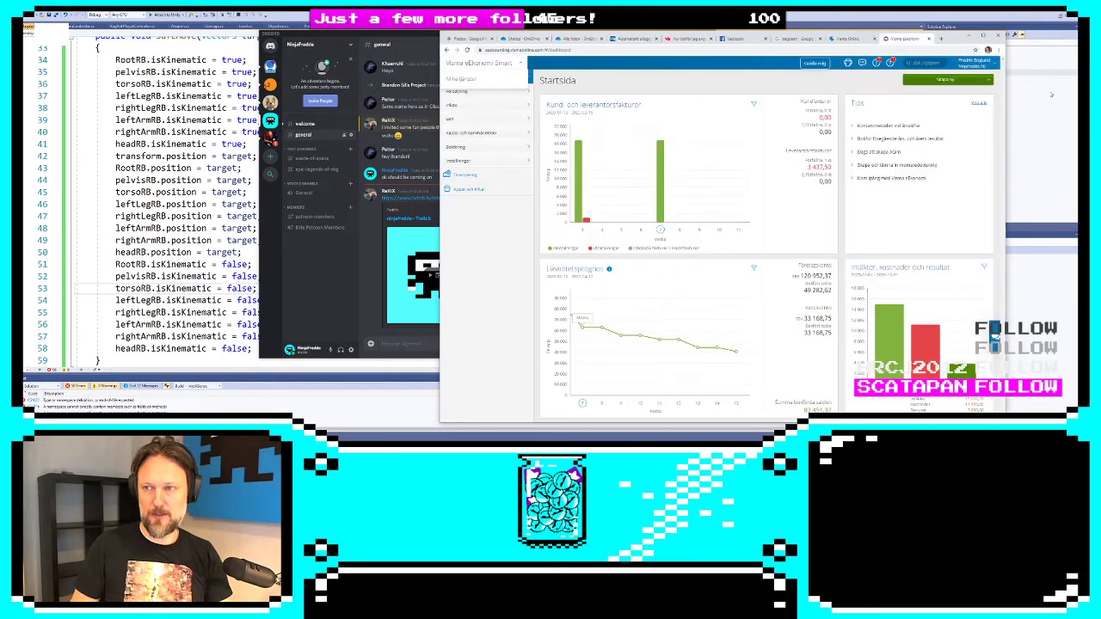
click(1015, 35)
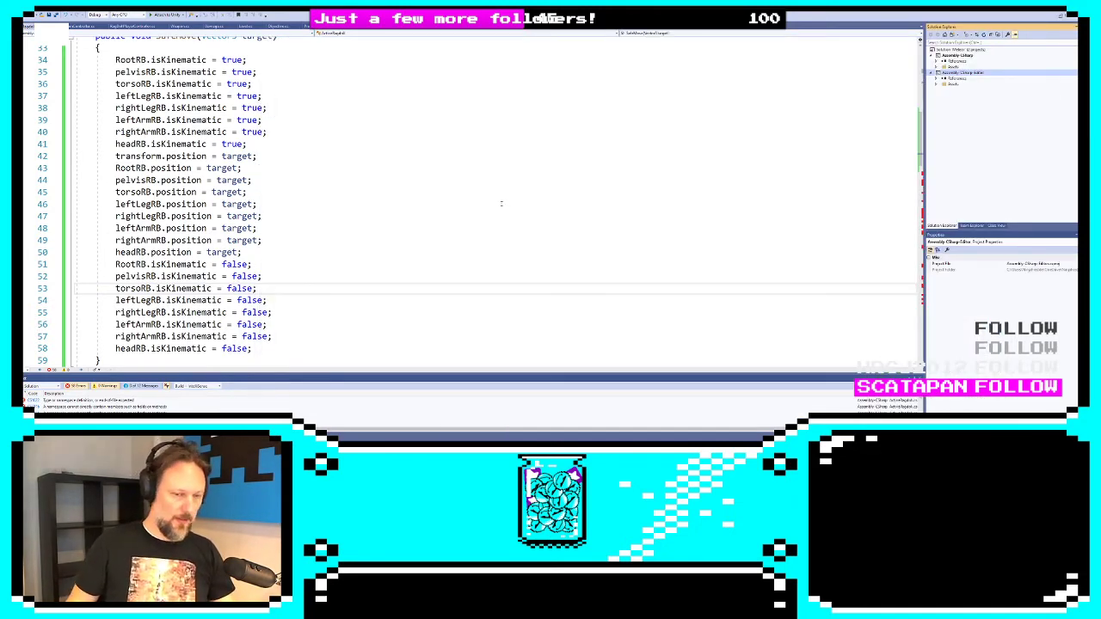
Copy the Twitch channel link from the latest message in Discord's general channel and switch back to the browser
key(alt+Tab)
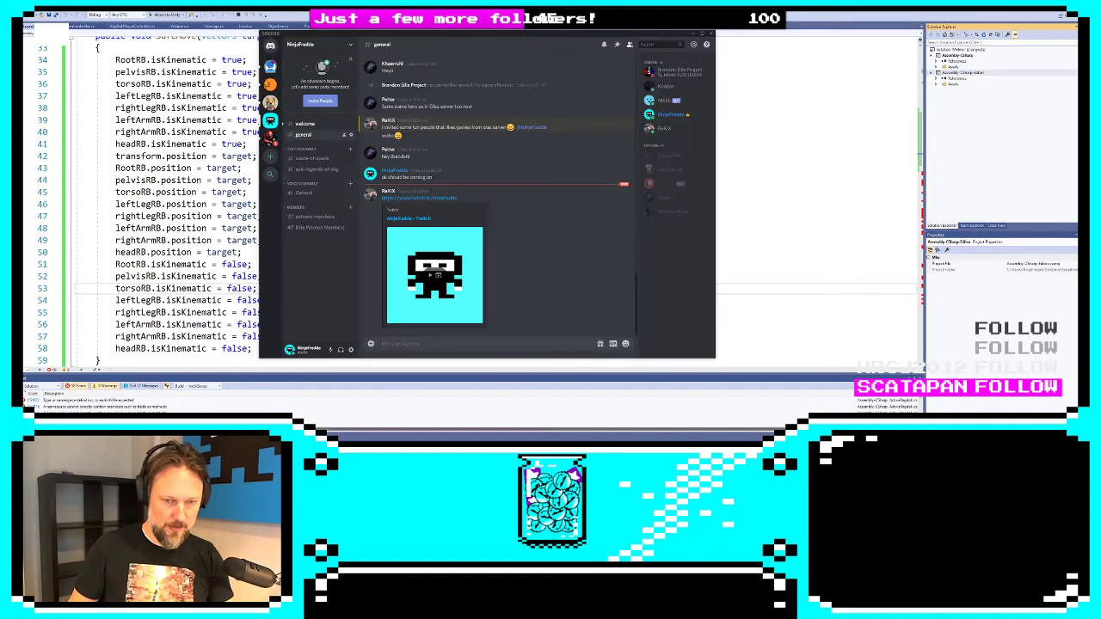
right_click(445, 201)
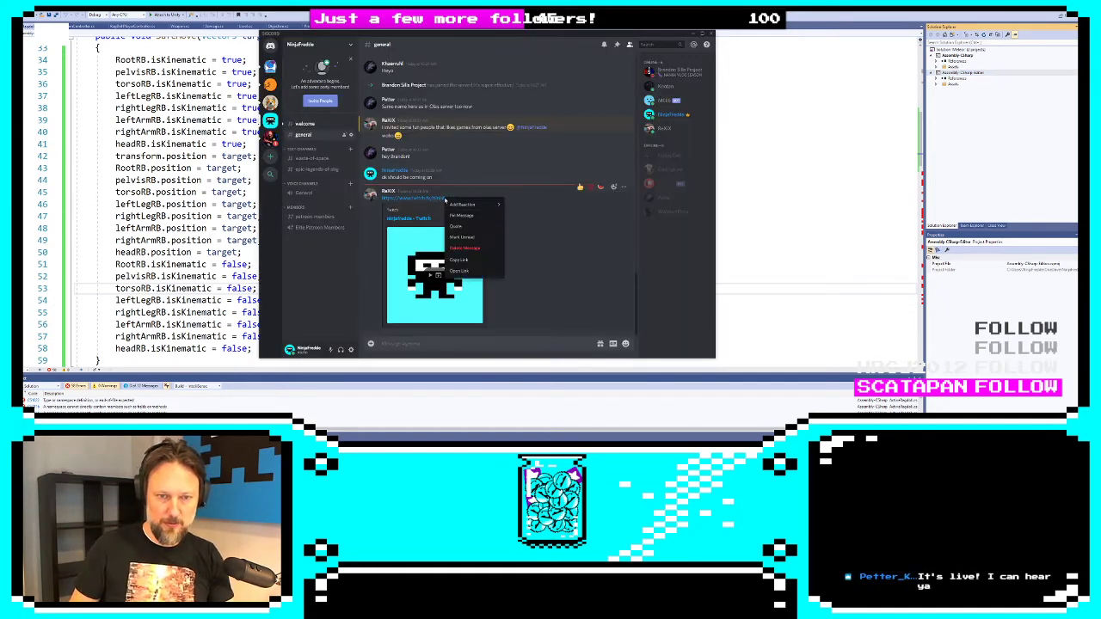
click(464, 260)
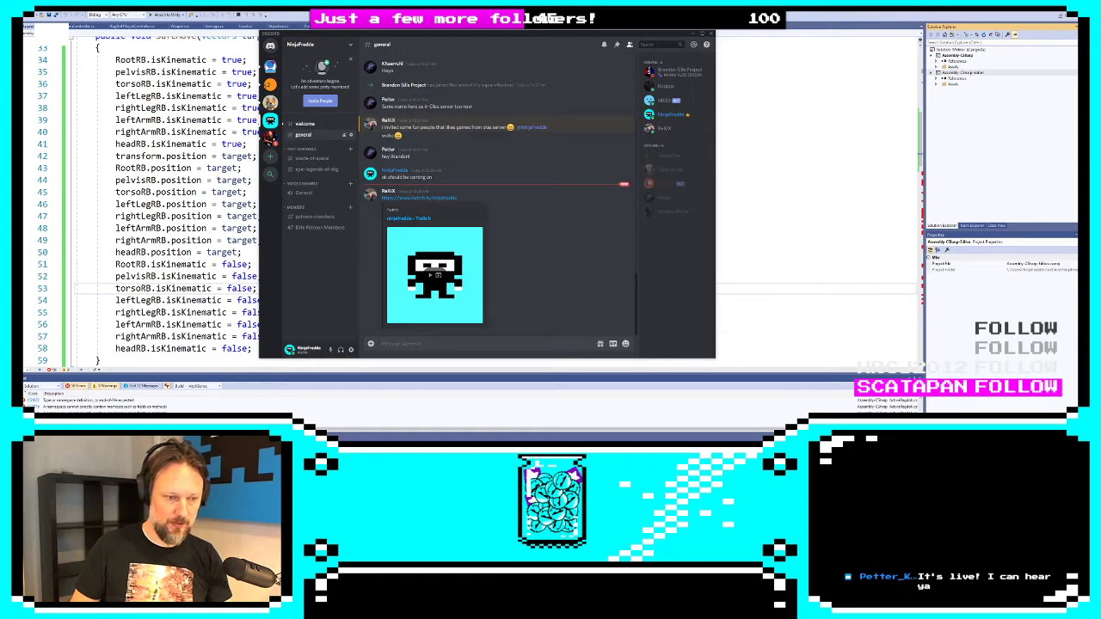
key(alt+Tab)
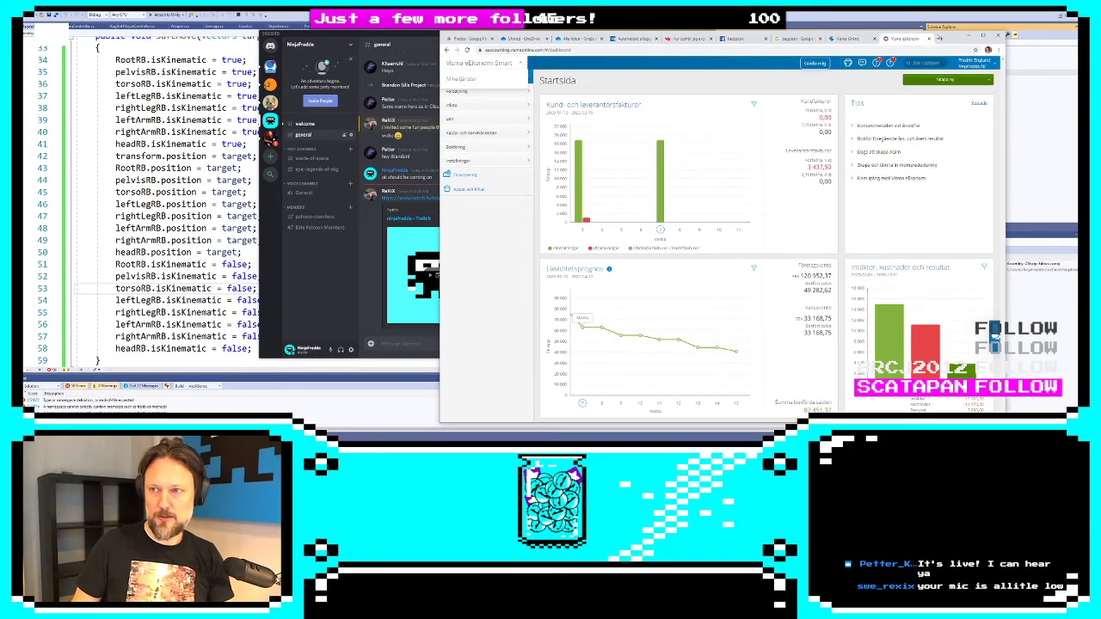
Open a blank browser page and close the two Visma pages and the Google search page beside them
click(941, 38)
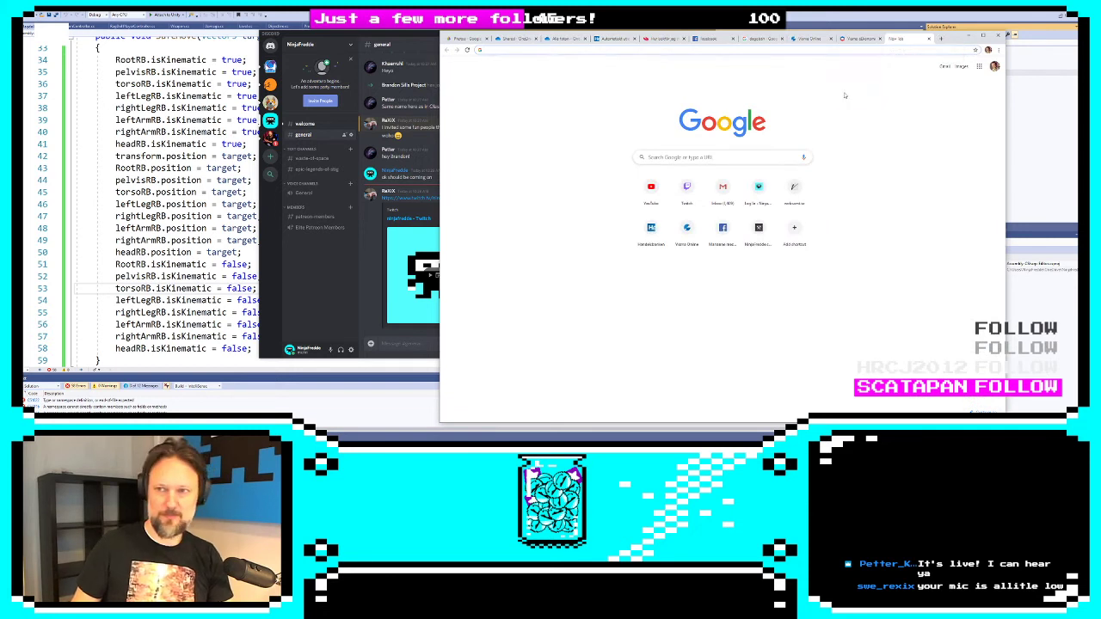
click(880, 38)
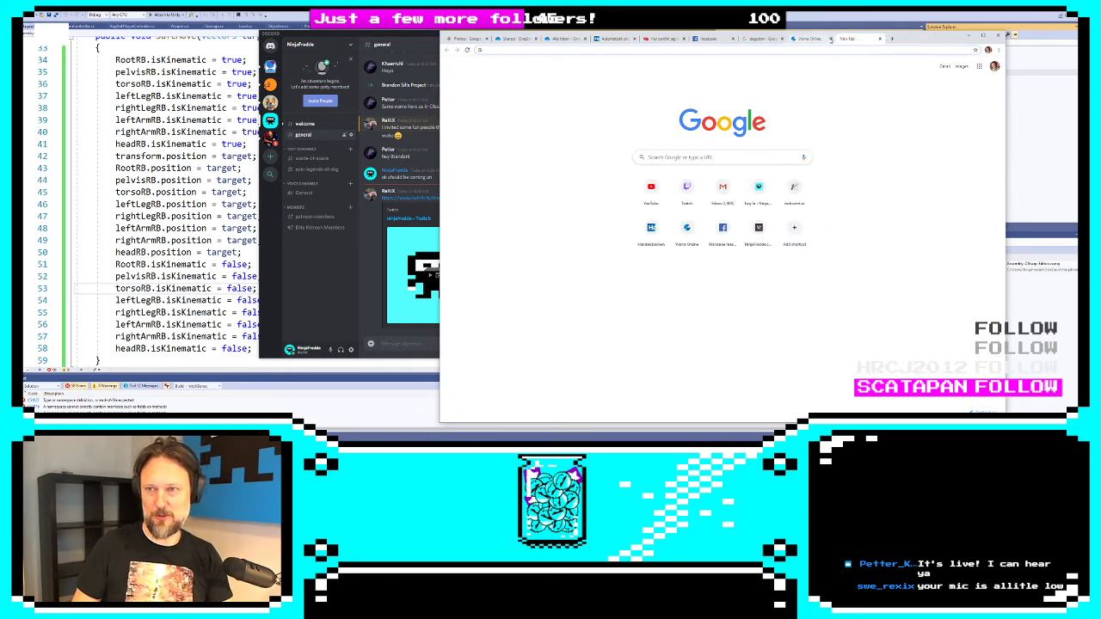
click(831, 38)
click(782, 38)
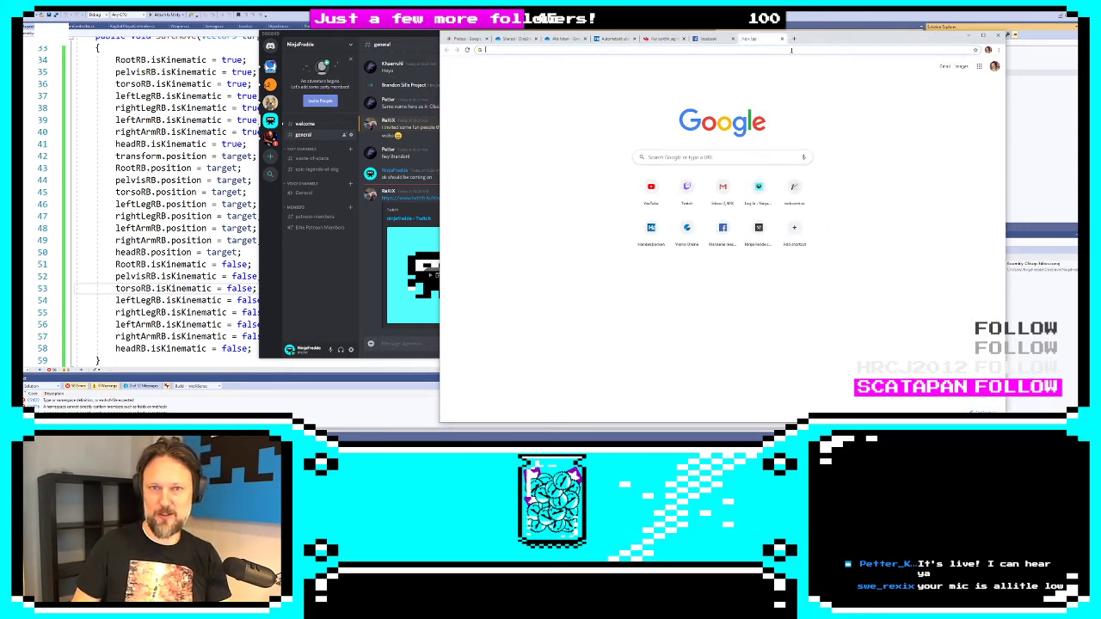
Load the Reddit home page in the blank browser page
click(790, 49)
text(reddit)
key(Return)
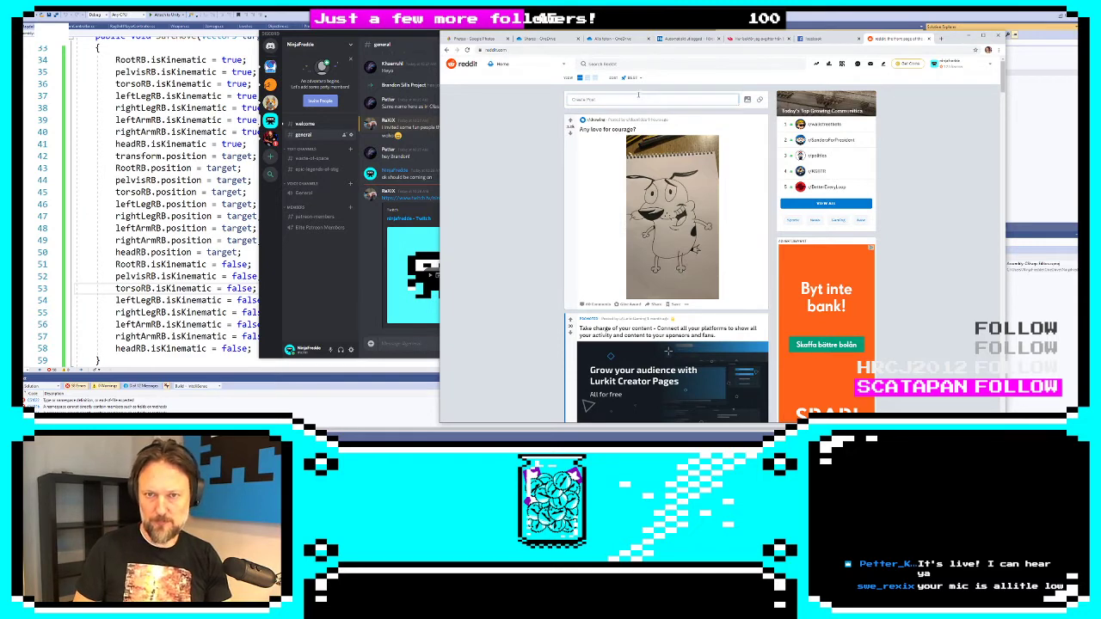
Open the Twitch channel from the link in Discord and share the live stream to Reddit as a new post
click(305, 331)
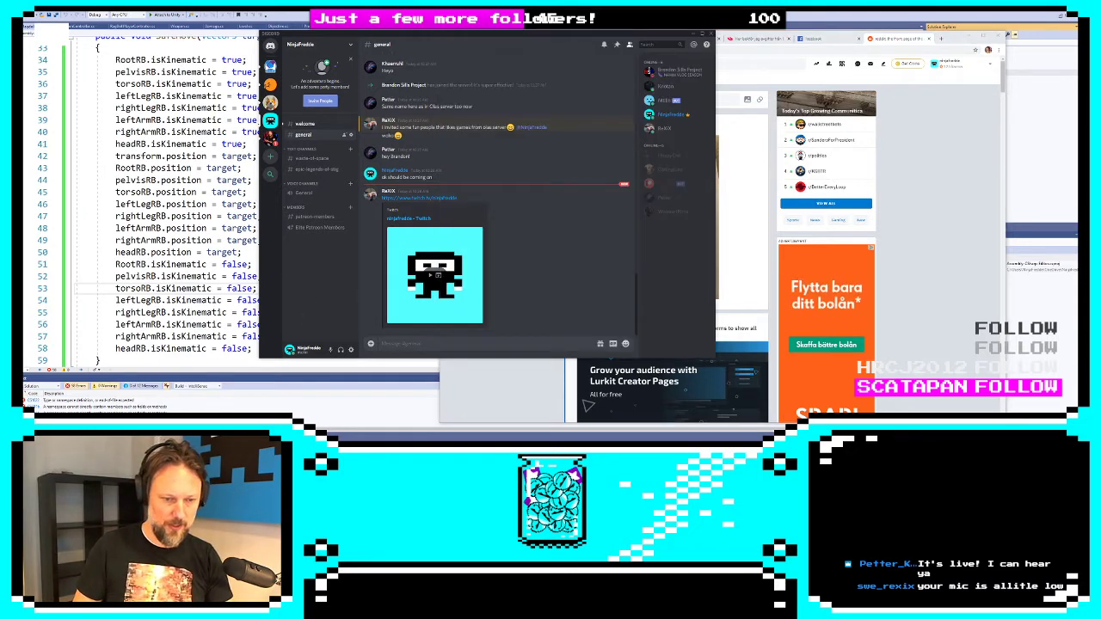
click(433, 198)
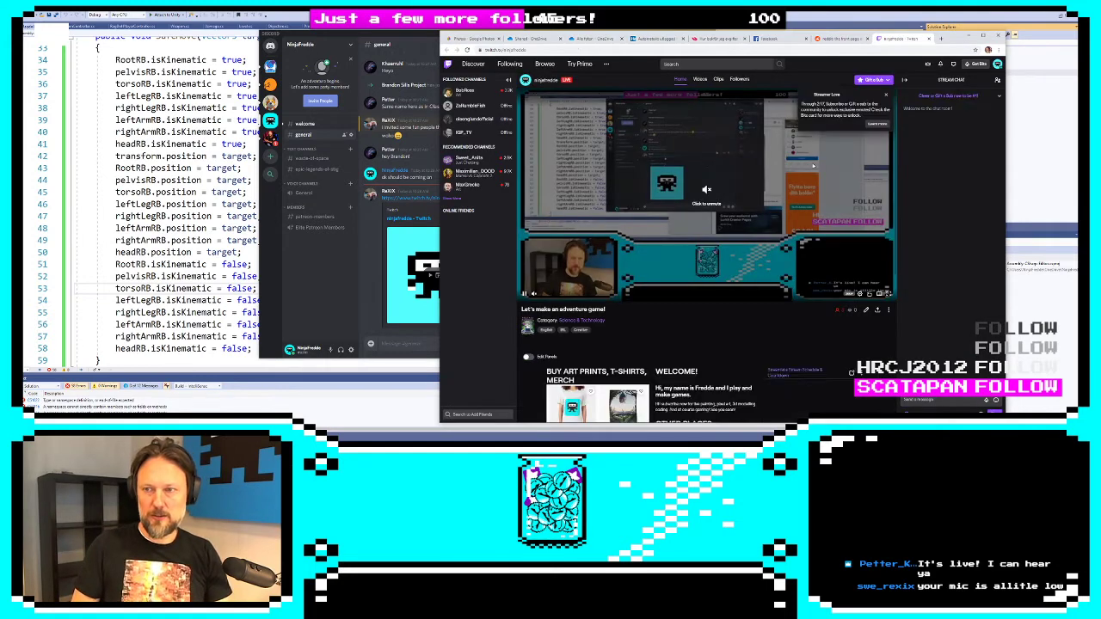
click(876, 310)
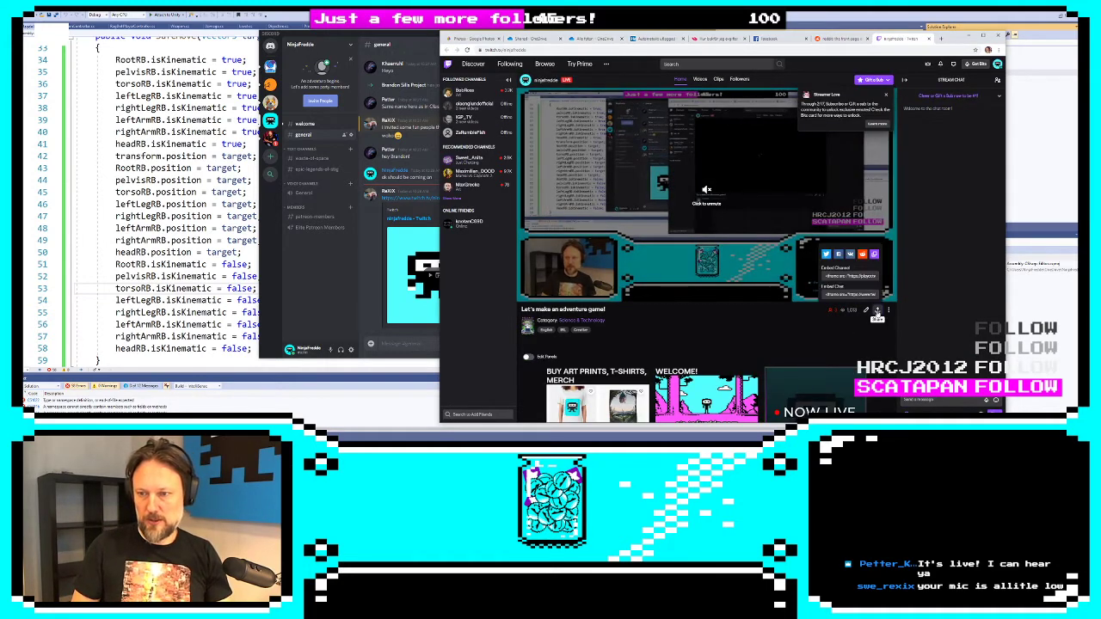
click(862, 257)
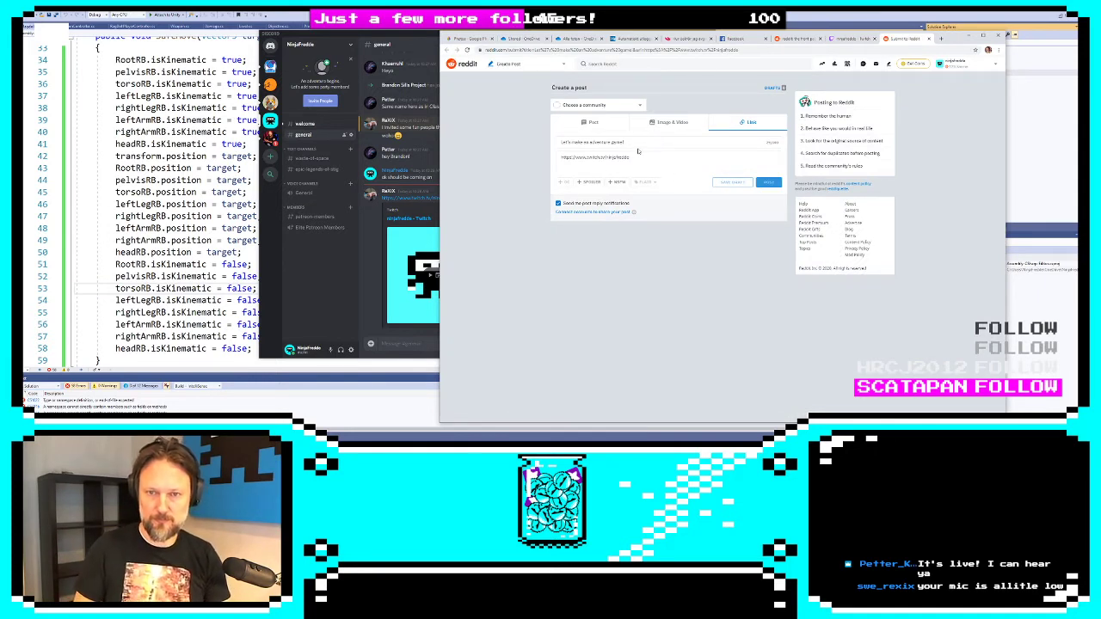
Try to replace "Let's make" in the Reddit post's title with "Making"
drag(582, 143, 500, 135)
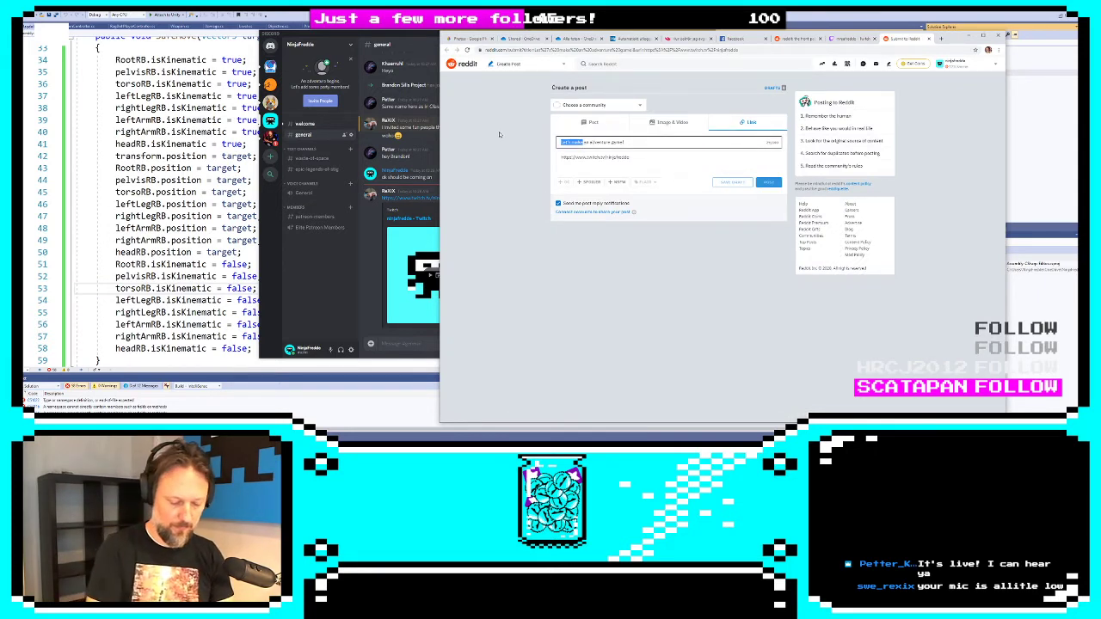
text(Making)
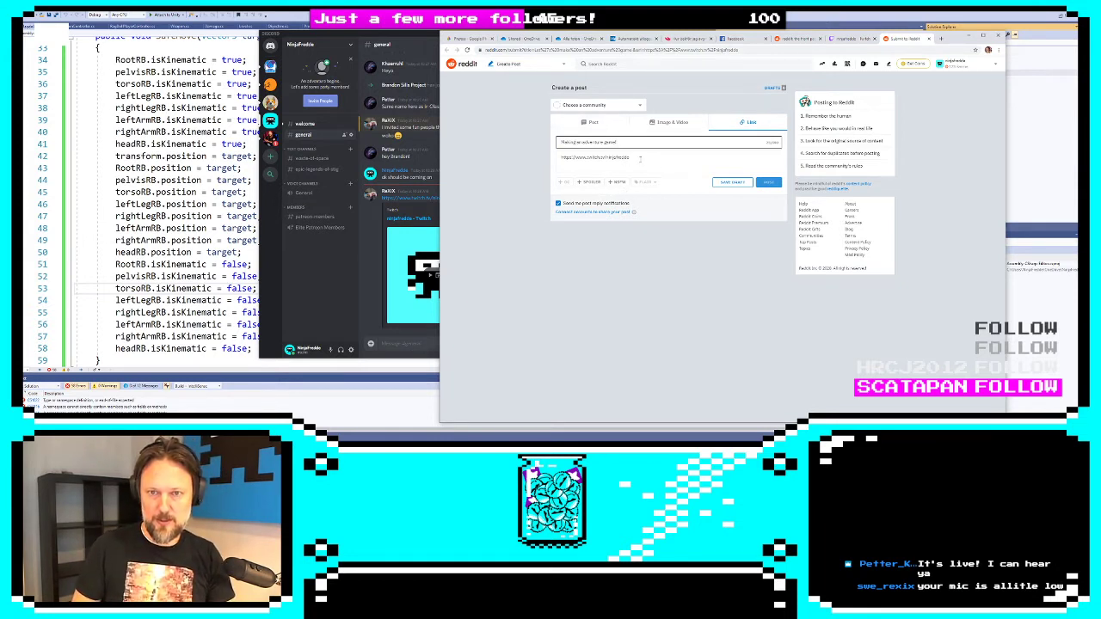
click(640, 158)
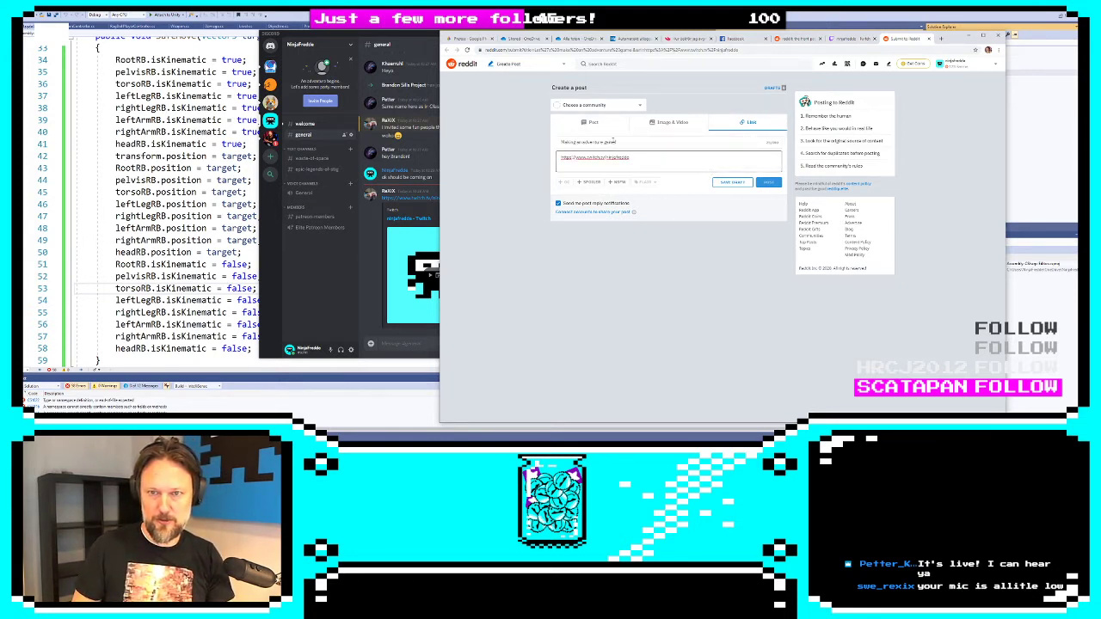
click(609, 127)
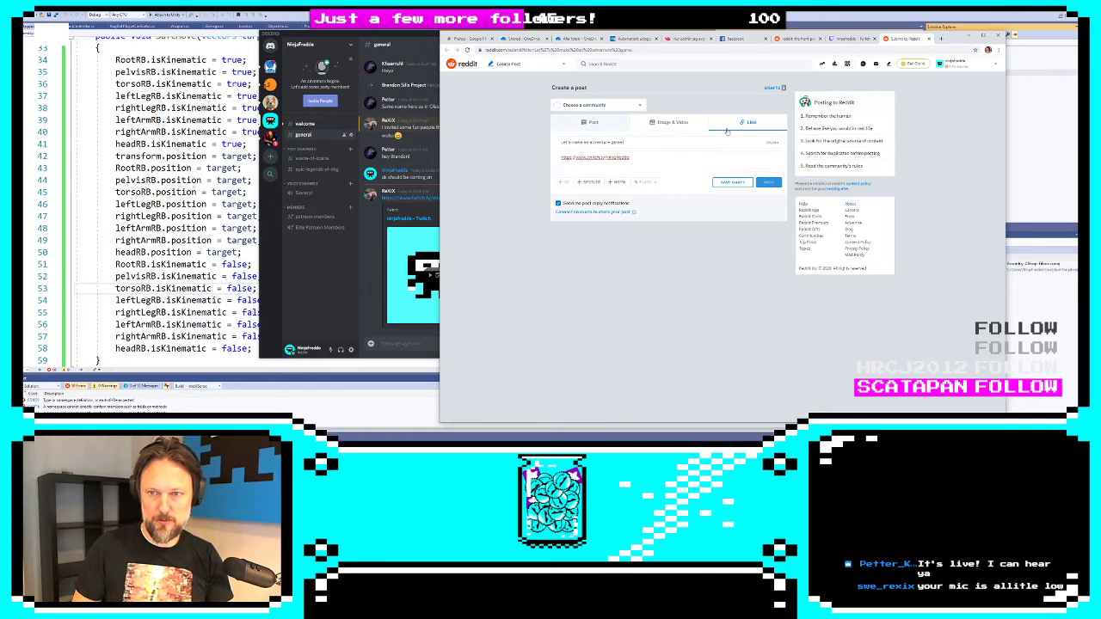
Search the communities for "unity" and choose r/Unity3D as the destination of the post
click(640, 105)
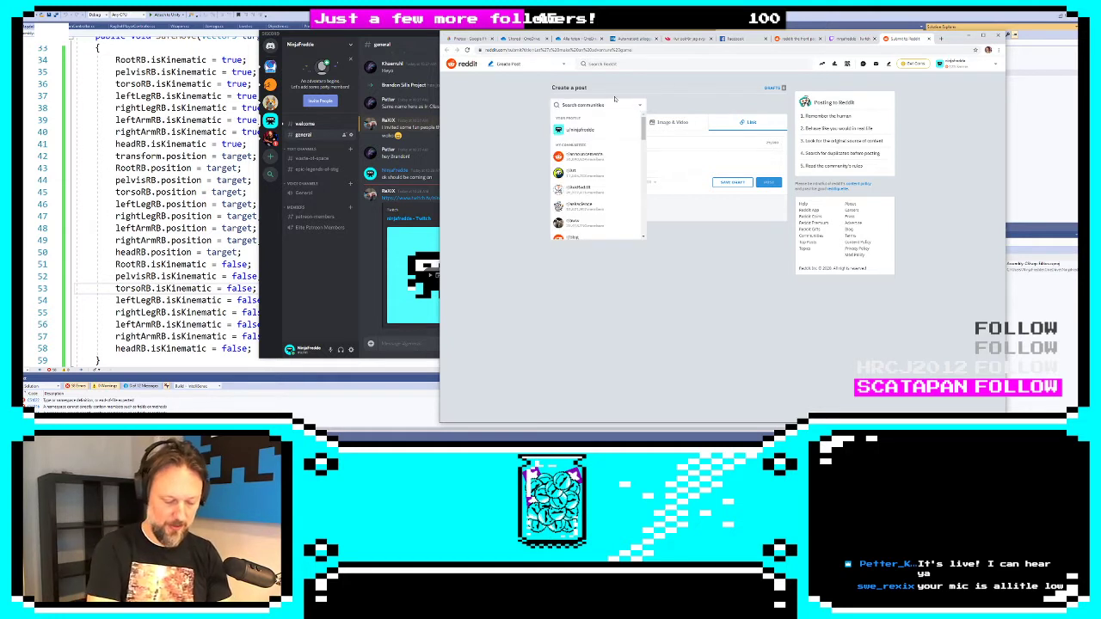
text(unity)
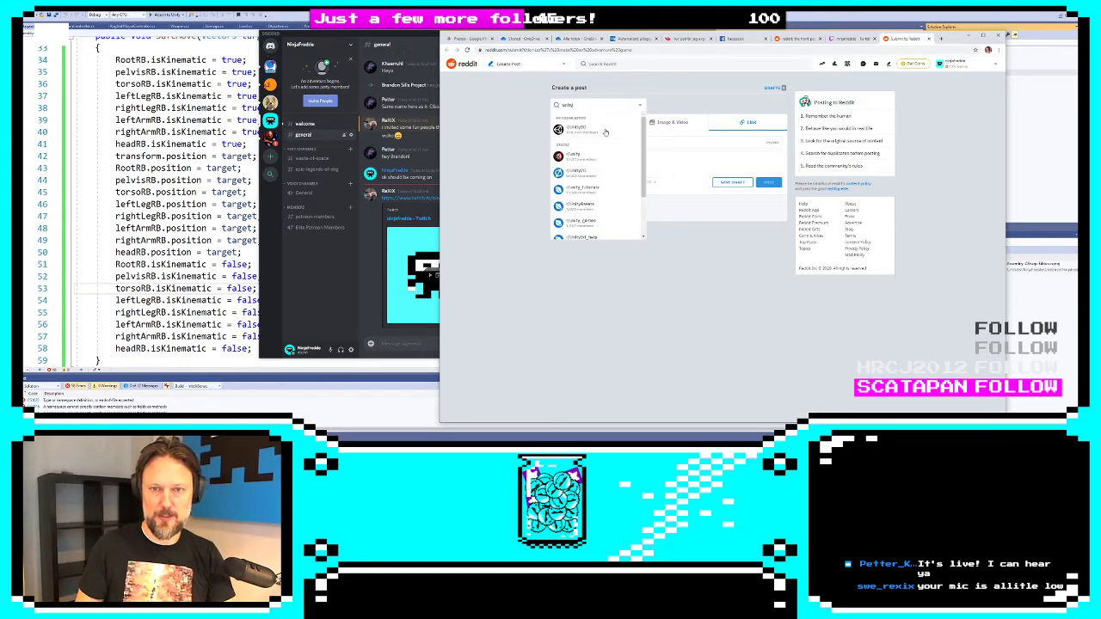
click(605, 130)
Apply the Show-Off flair to the link post and publish it to r/Unity3D
click(769, 183)
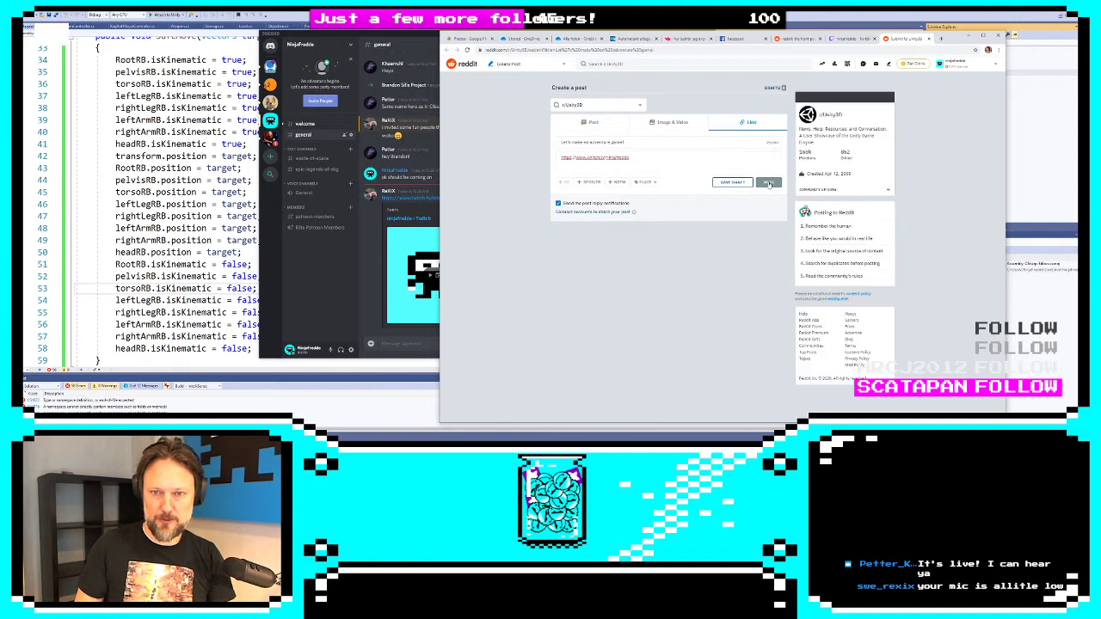
click(649, 181)
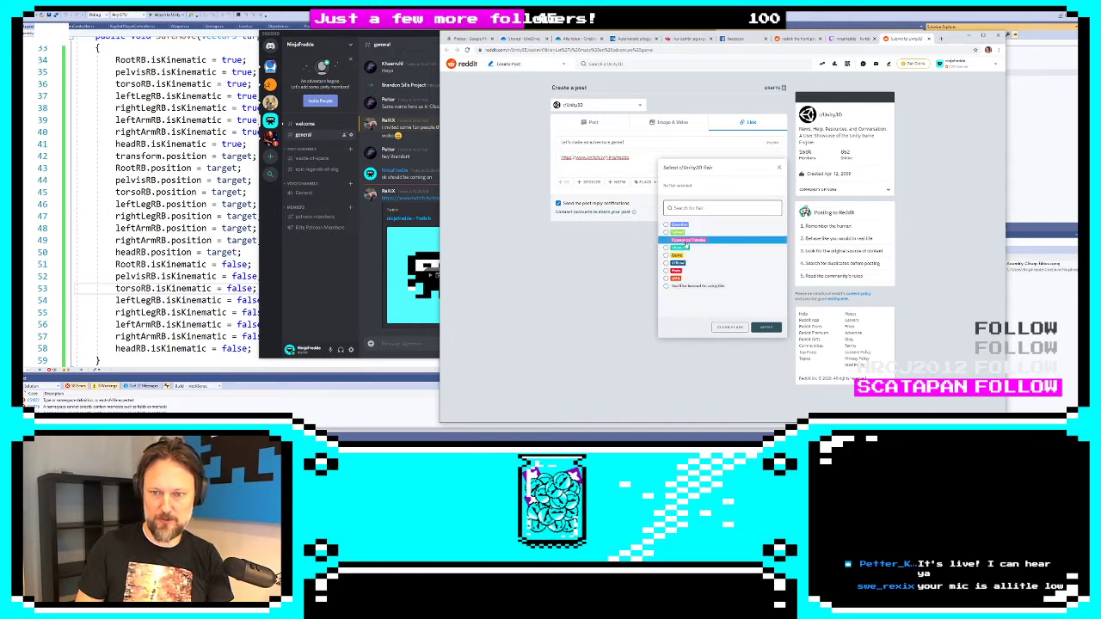
click(699, 241)
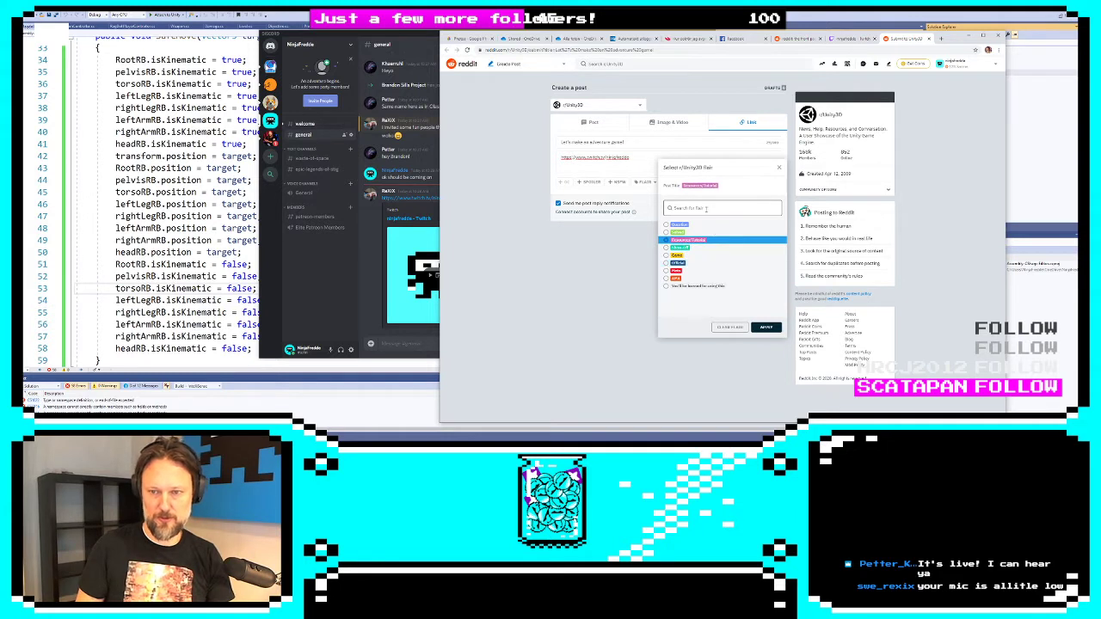
click(767, 329)
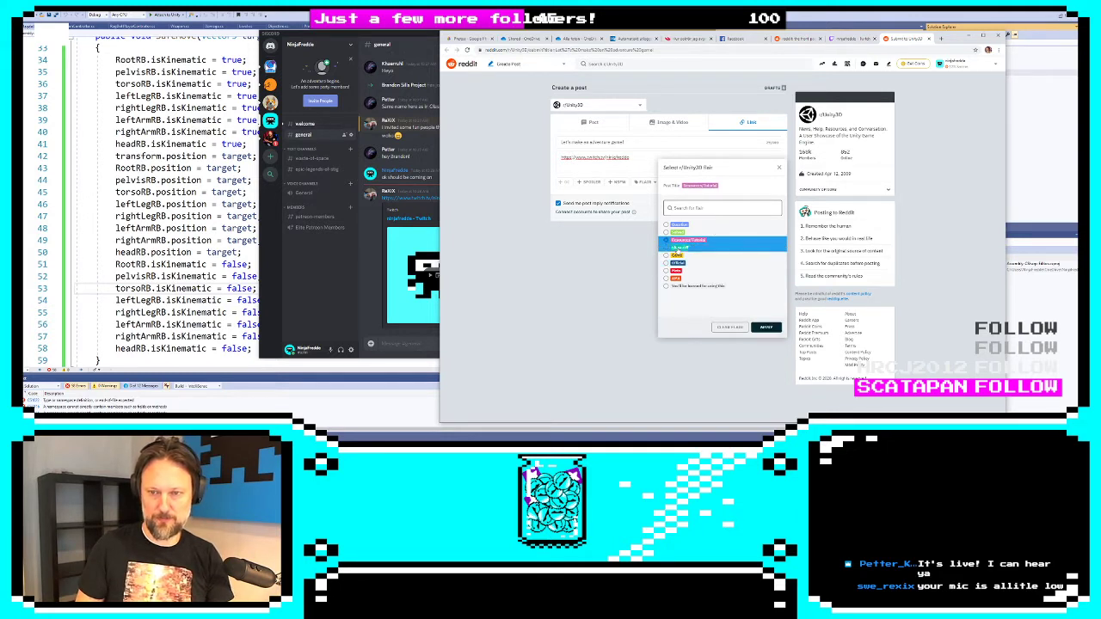
click(680, 247)
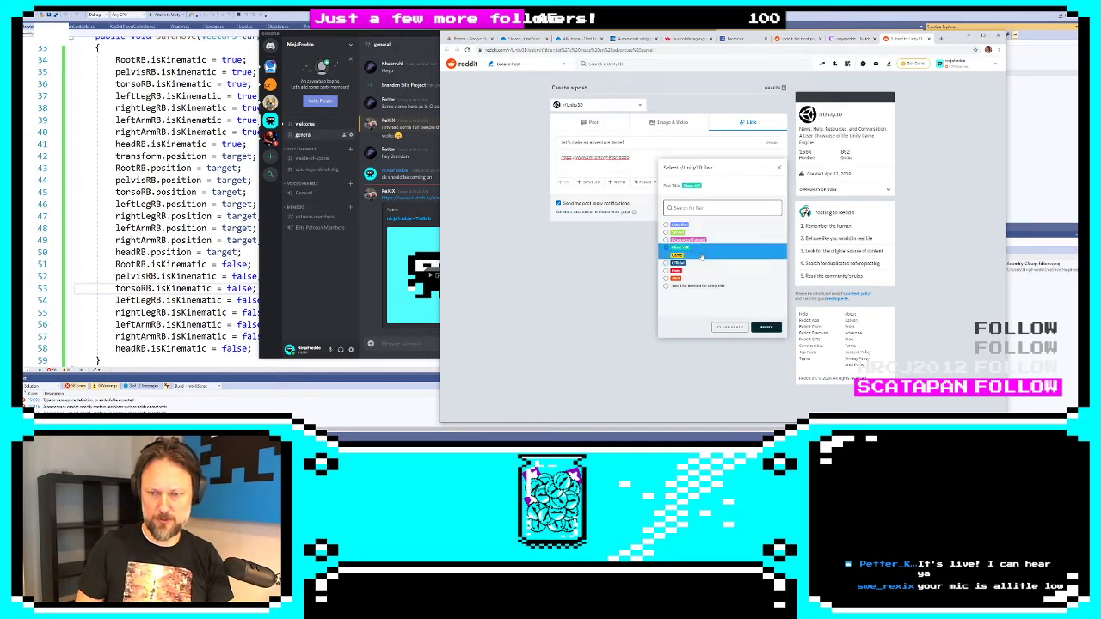
click(768, 328)
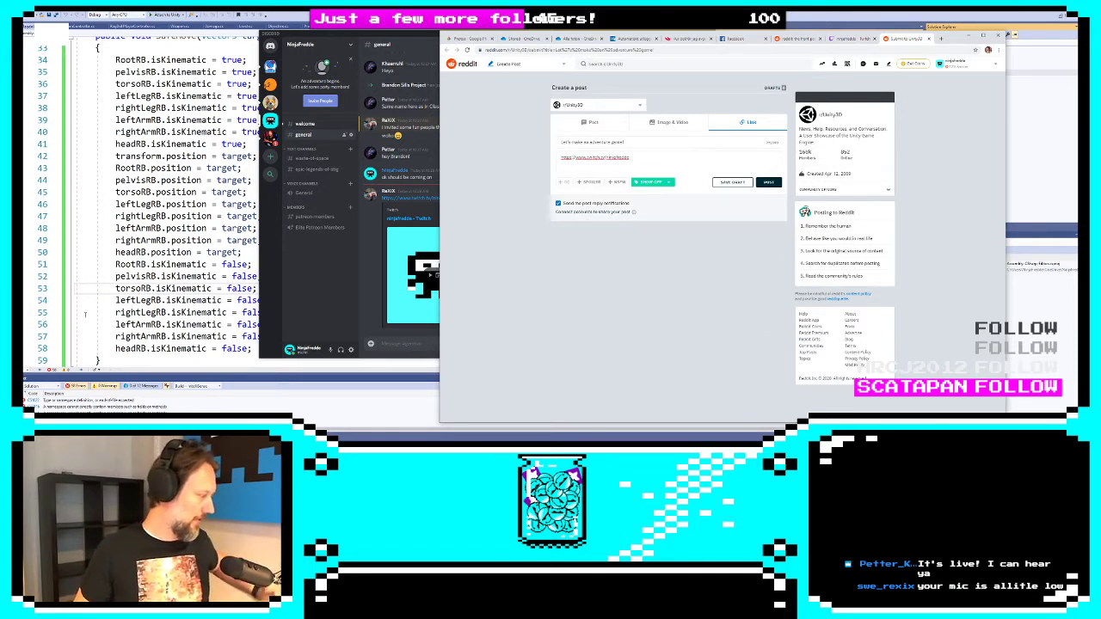
click(768, 182)
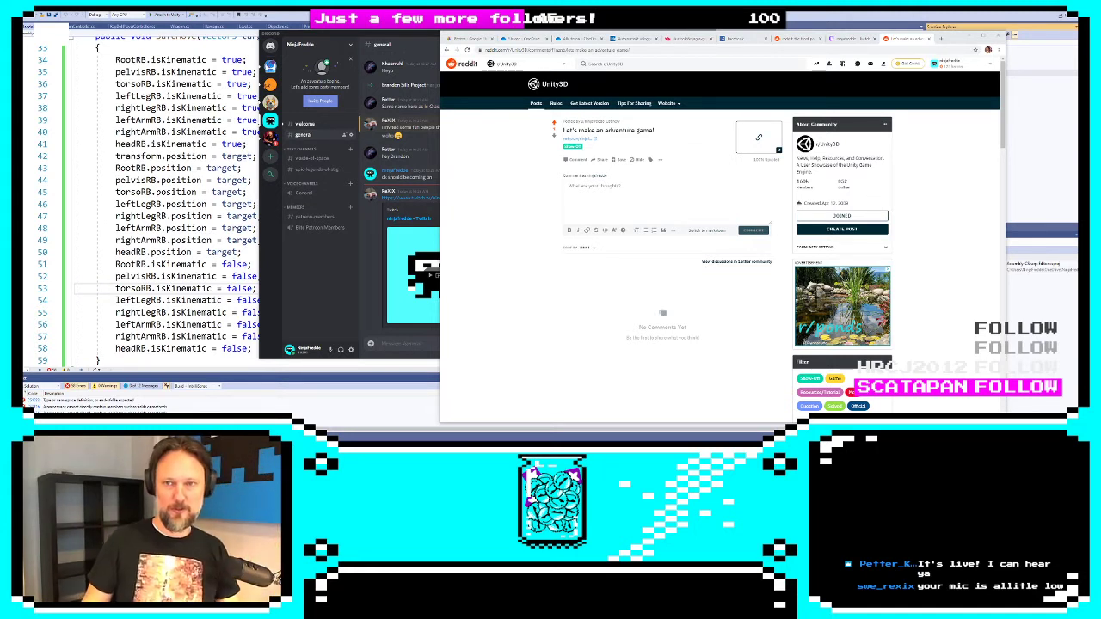
Bring Discord to the front, move its window aside, and return to the script in Visual Studio
click(326, 273)
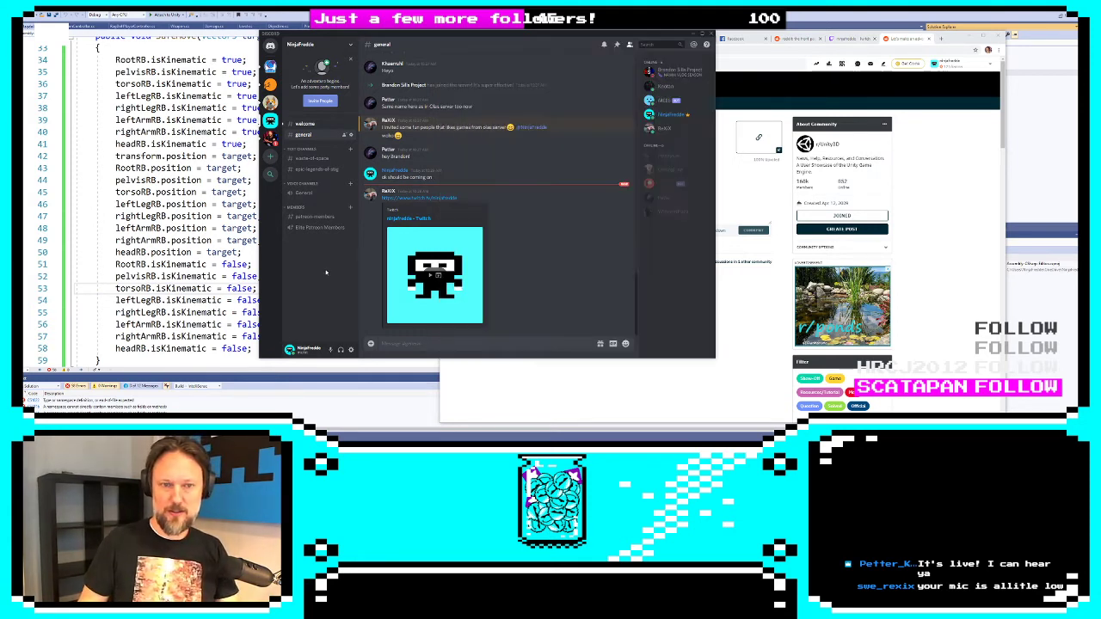
drag(495, 34, 361, 123)
click(362, 72)
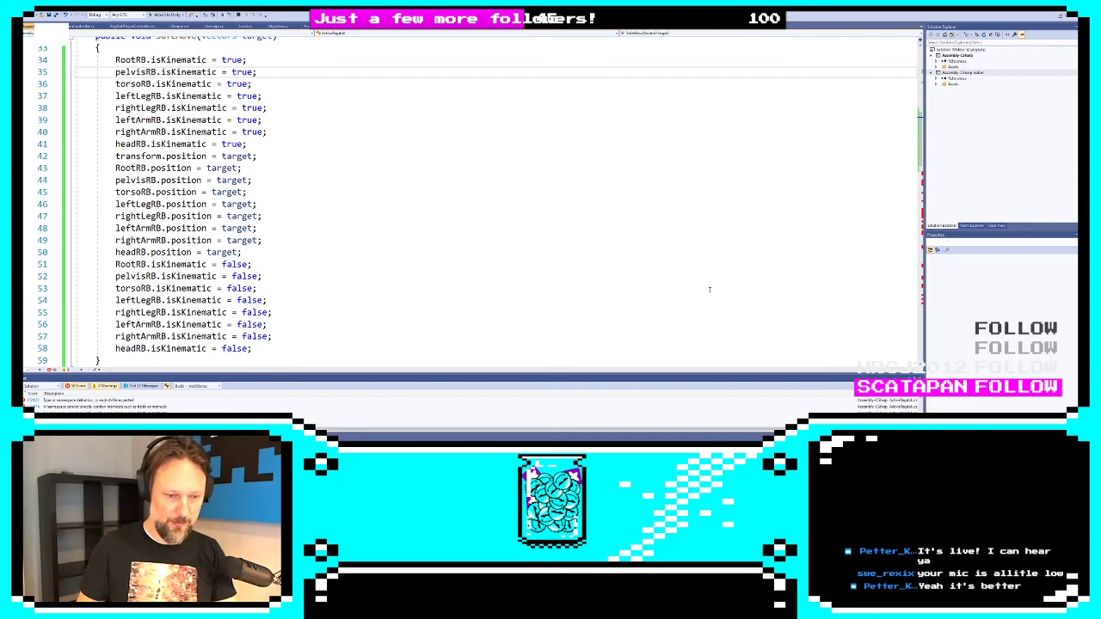
Switch through Unity to 3ds Max and maximize the Perspective viewport showing the tower model
key(alt+Tab)
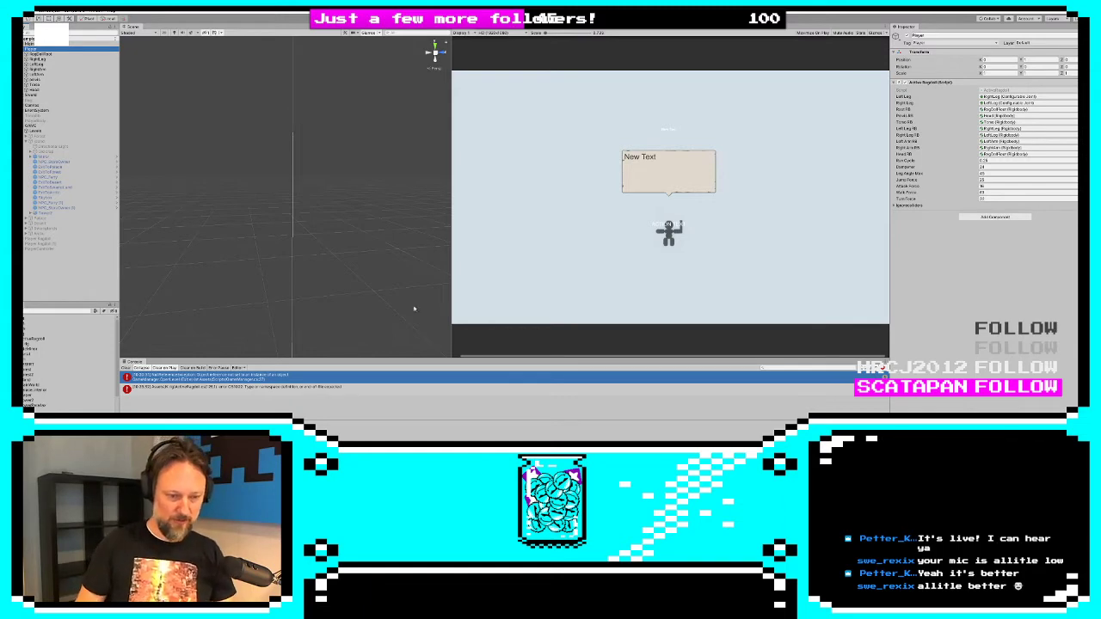
key(alt+Tab)
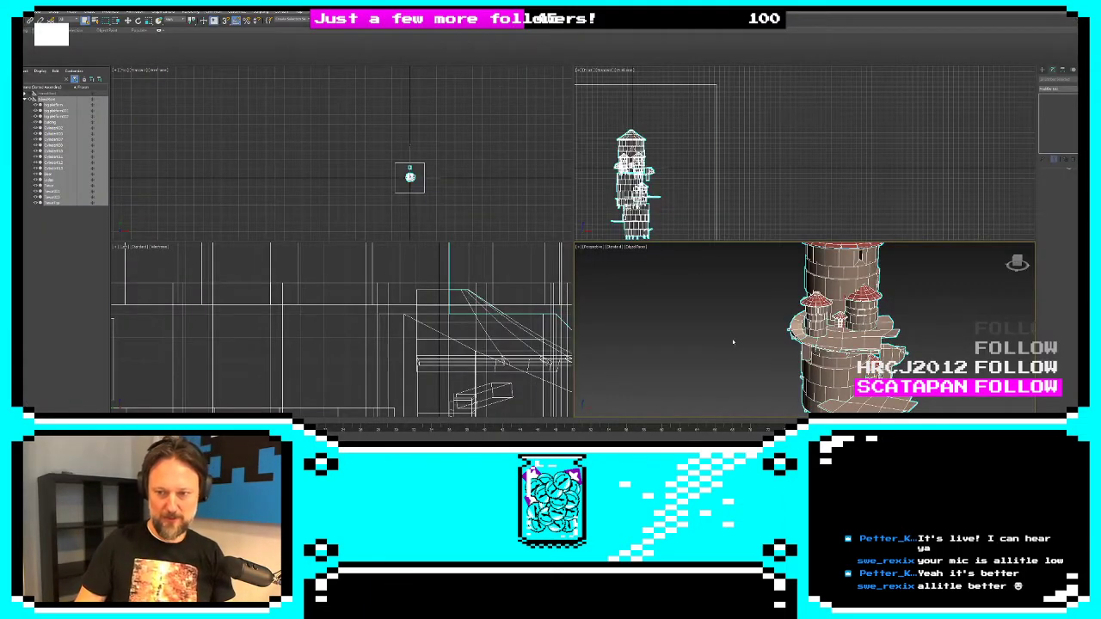
click(733, 341)
middle_drag(833, 329, 636, 379)
key(alt+w)
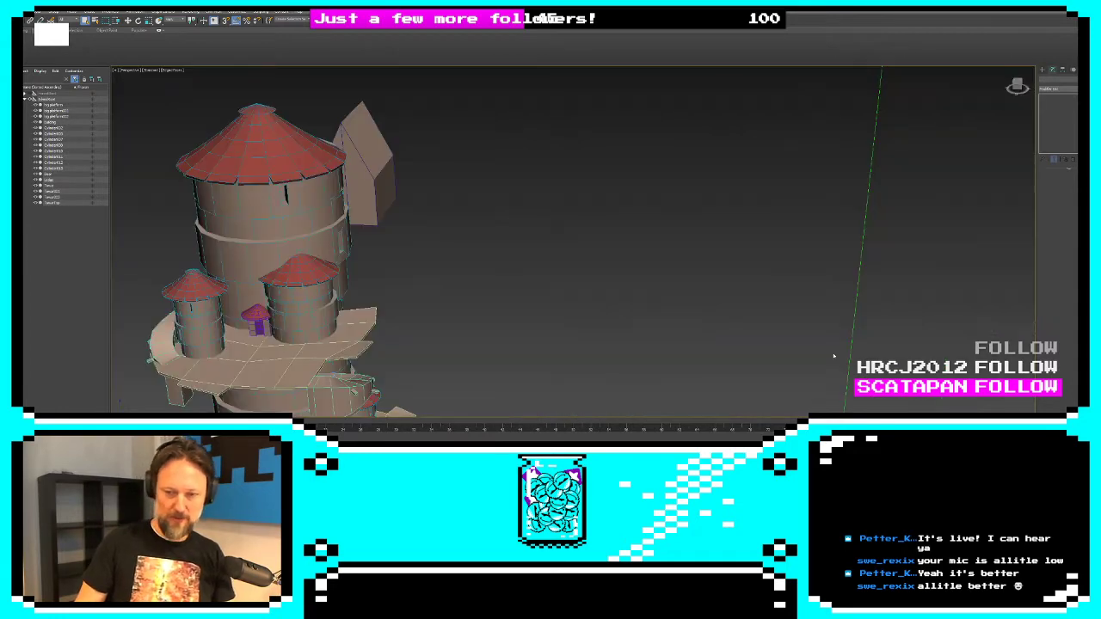
Inspect the tower model from several sides, checking its wall sections, turrets and the detached house-shaped block
alt+middle_drag(833, 355, 679, 290)
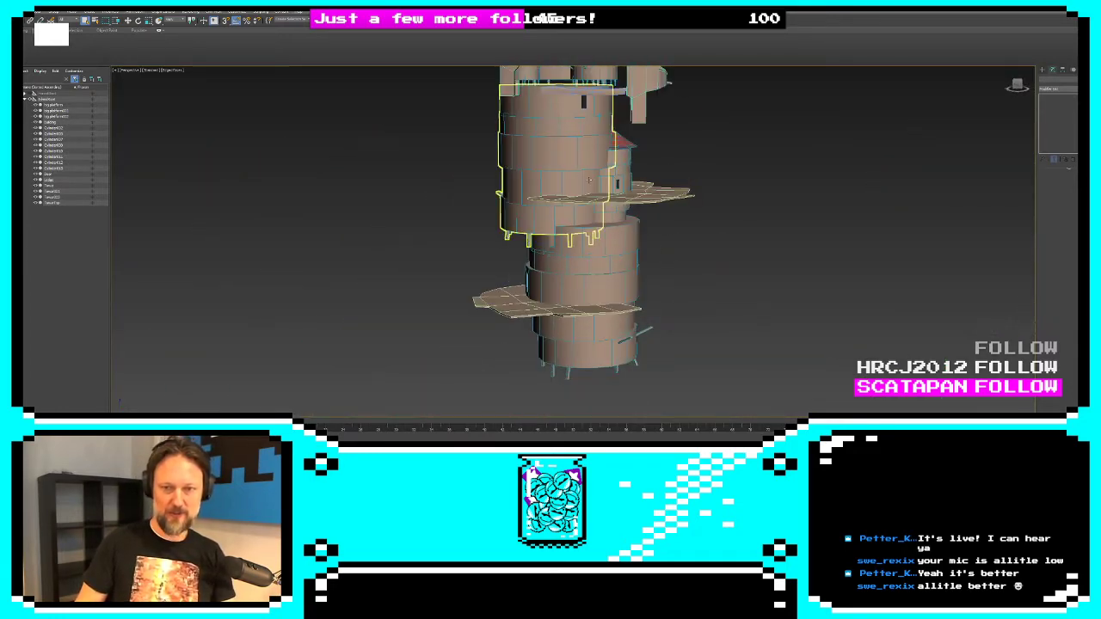
click(577, 172)
key(z)
alt+middle_drag(576, 172, 585, 258)
scroll(585, 249, down, 3)
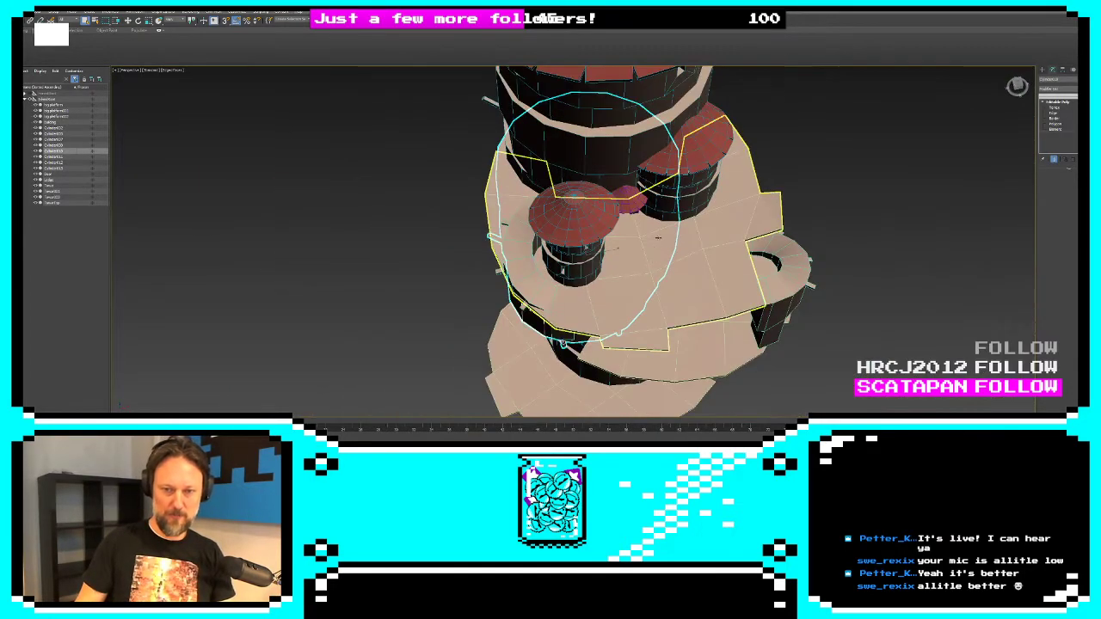
scroll(655, 234, down, 4)
alt+middle_drag(655, 234, 603, 259)
scroll(628, 172, up, 2)
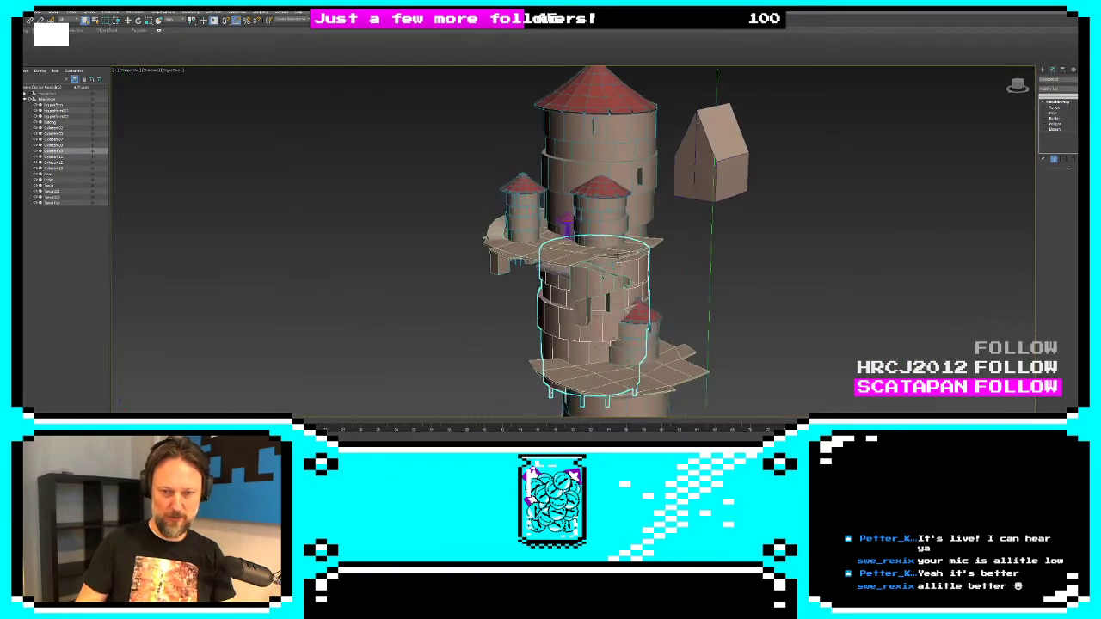
scroll(602, 241, up, 3)
click(739, 137)
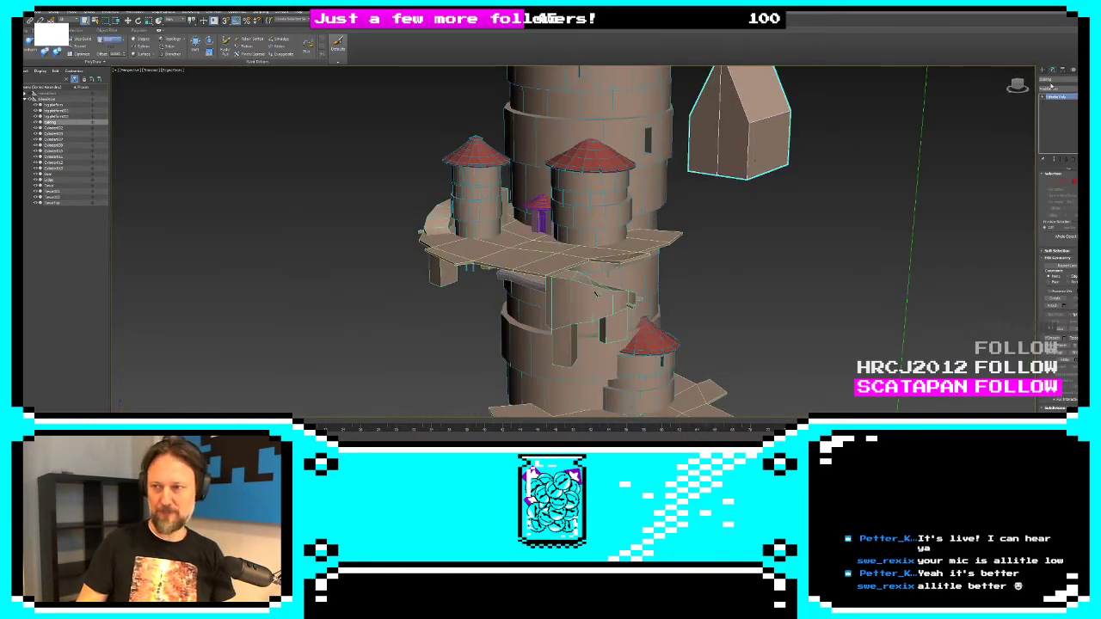
mouse_move(578, 206)
middle_down()
mouse_move(585, 236)
mouse_move(597, 181)
mouse_move(566, 205)
middle_up()
click(562, 196)
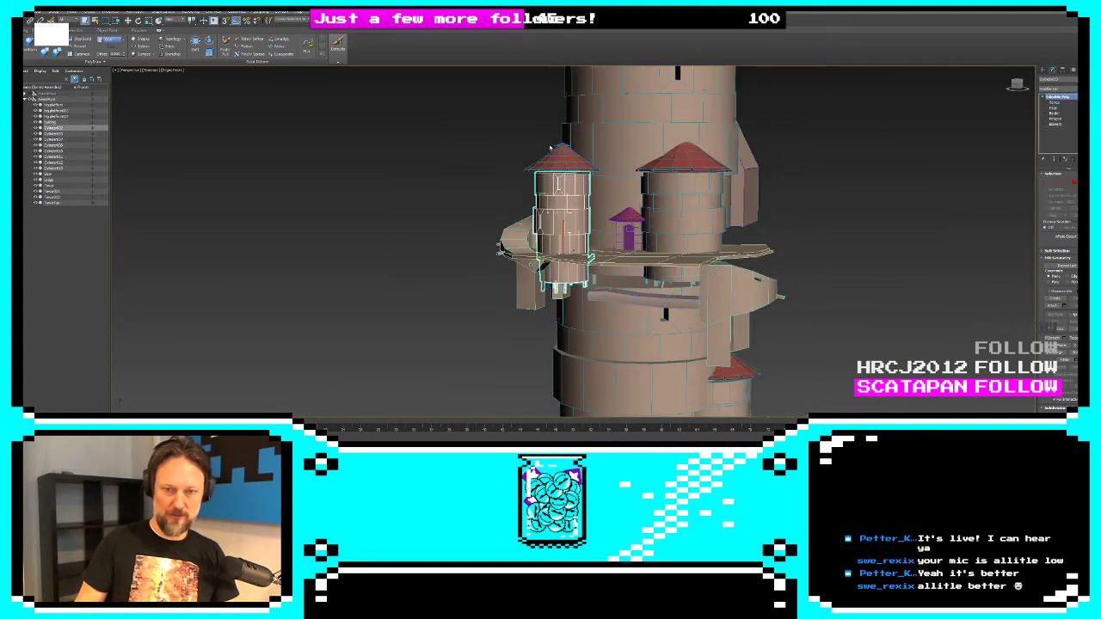
middle_drag(563, 162, 505, 281)
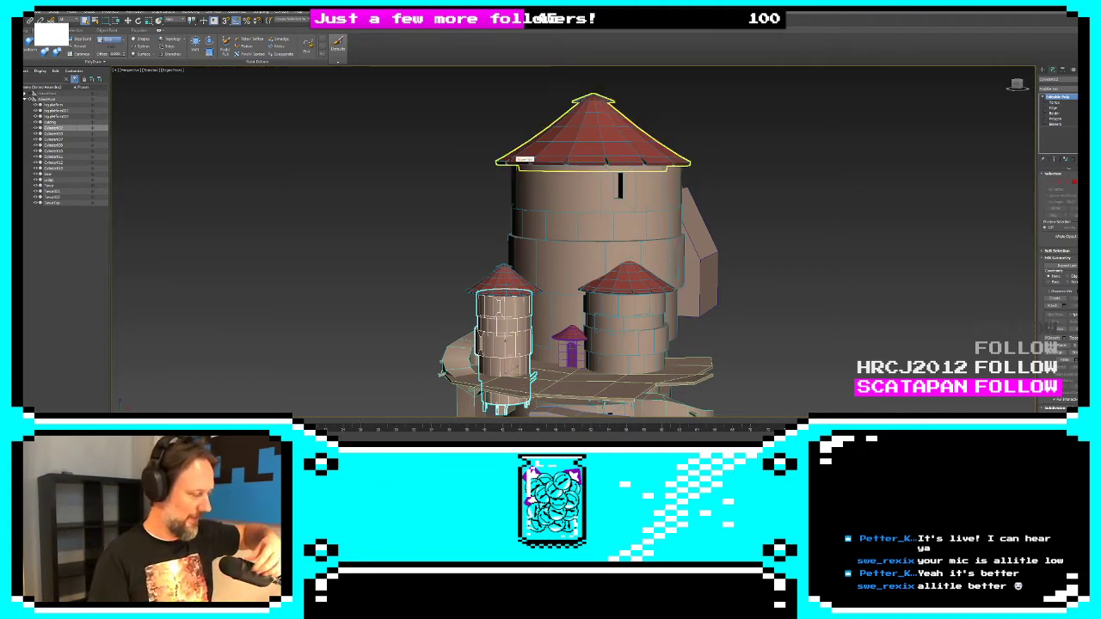
click(514, 176)
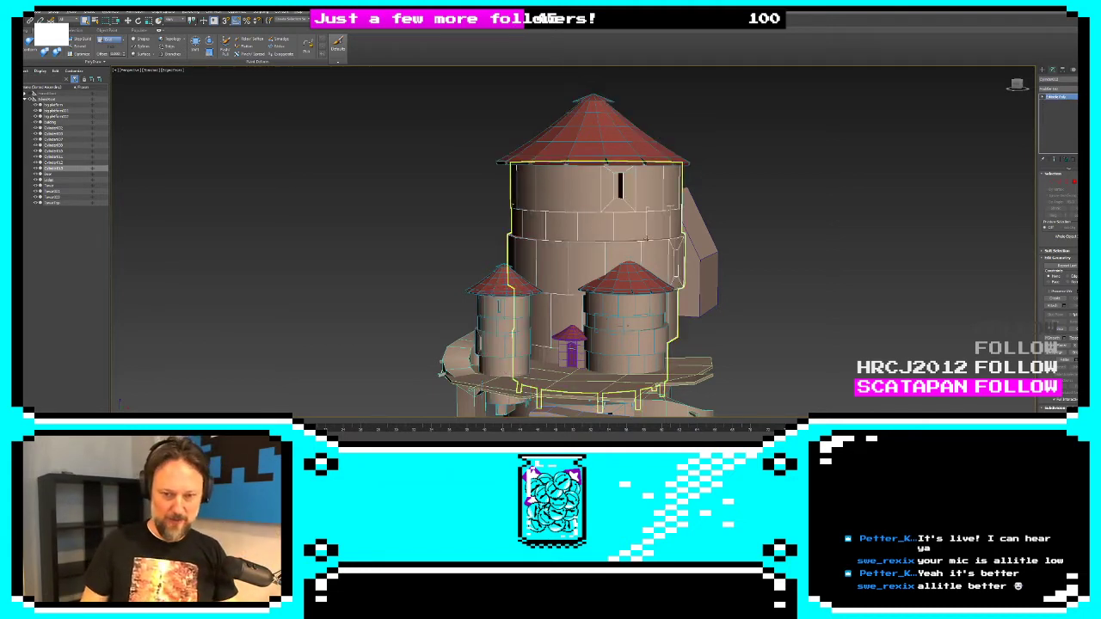
alt+middle_drag(602, 258, 602, 331)
Scale up the red conical roof of the small turret on the tower's lower platform
click(596, 374)
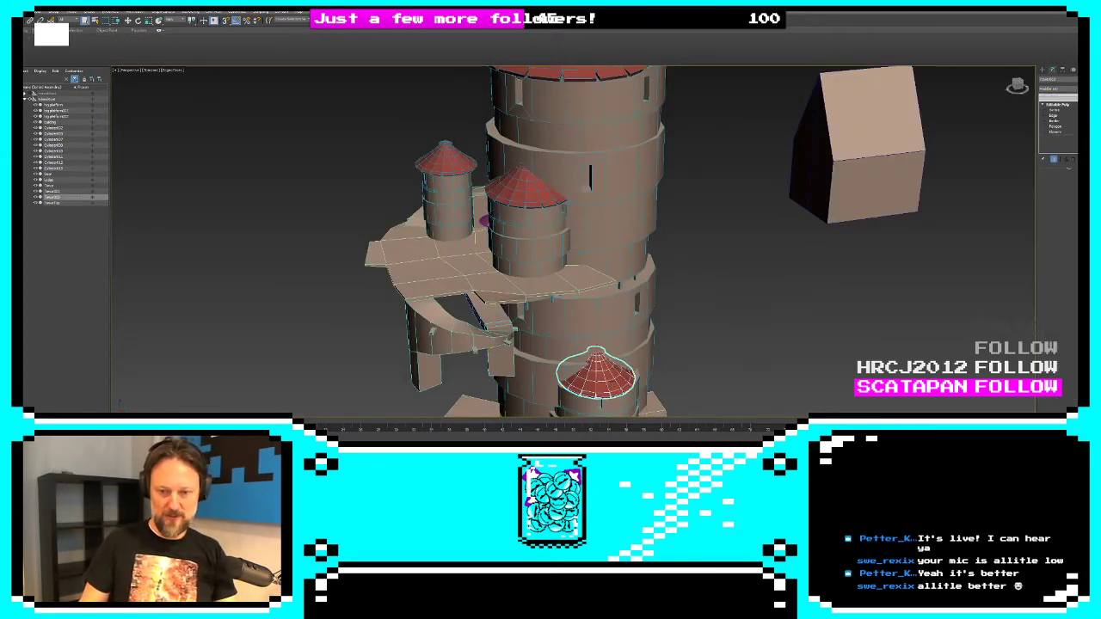
middle_drag(596, 374, 616, 320)
scroll(616, 320, down, 3)
key(r)
drag(603, 306, 603, 291)
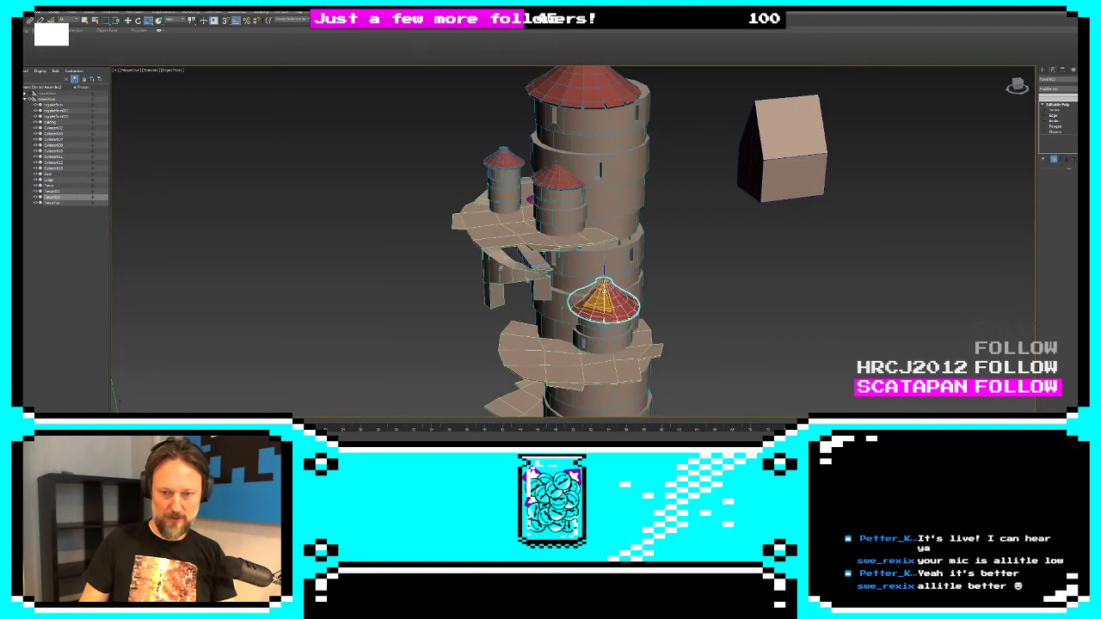
alt+middle_drag(722, 309, 739, 327)
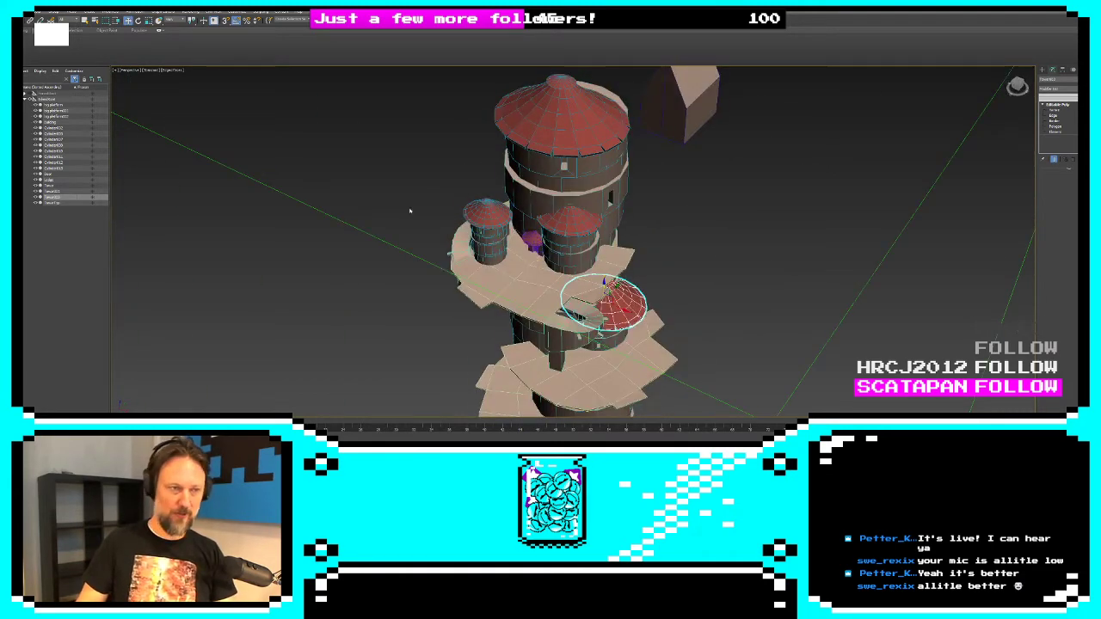
Select the entire tower hierarchy and export only the selected objects as FBX, overwriting the existing model file
double_click(48, 99)
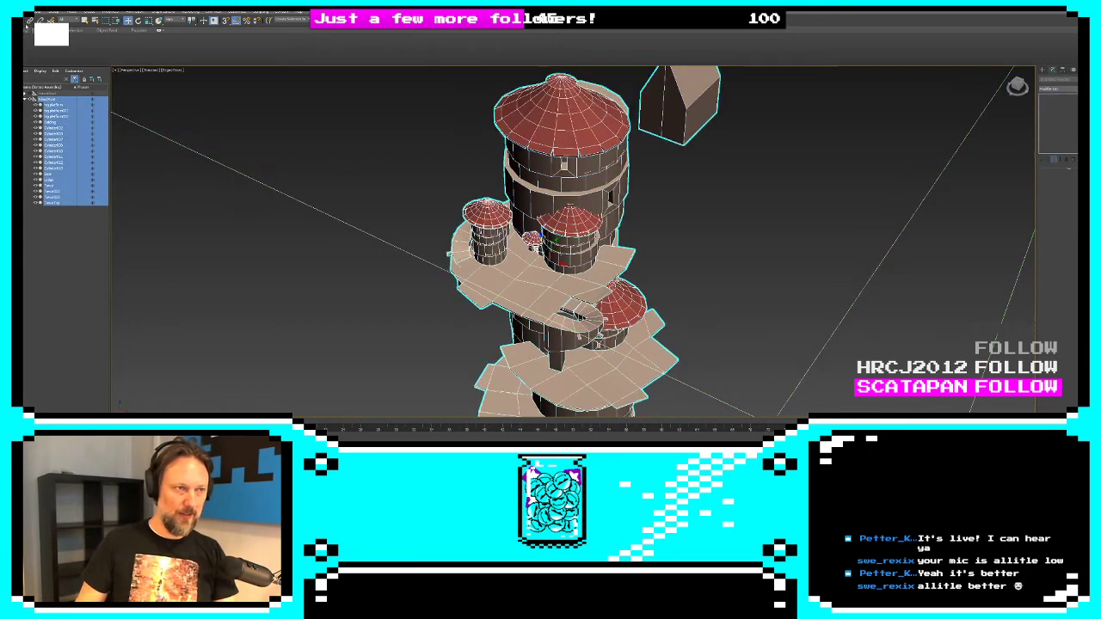
click(29, 13)
mouse_move(32, 109)
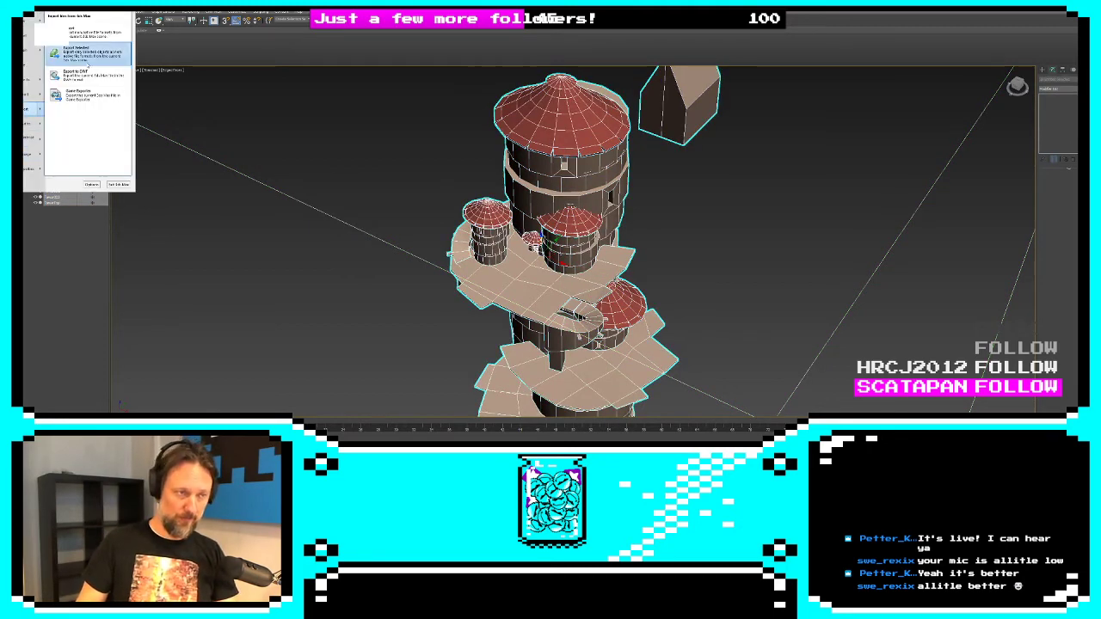
click(86, 55)
double_click(65, 85)
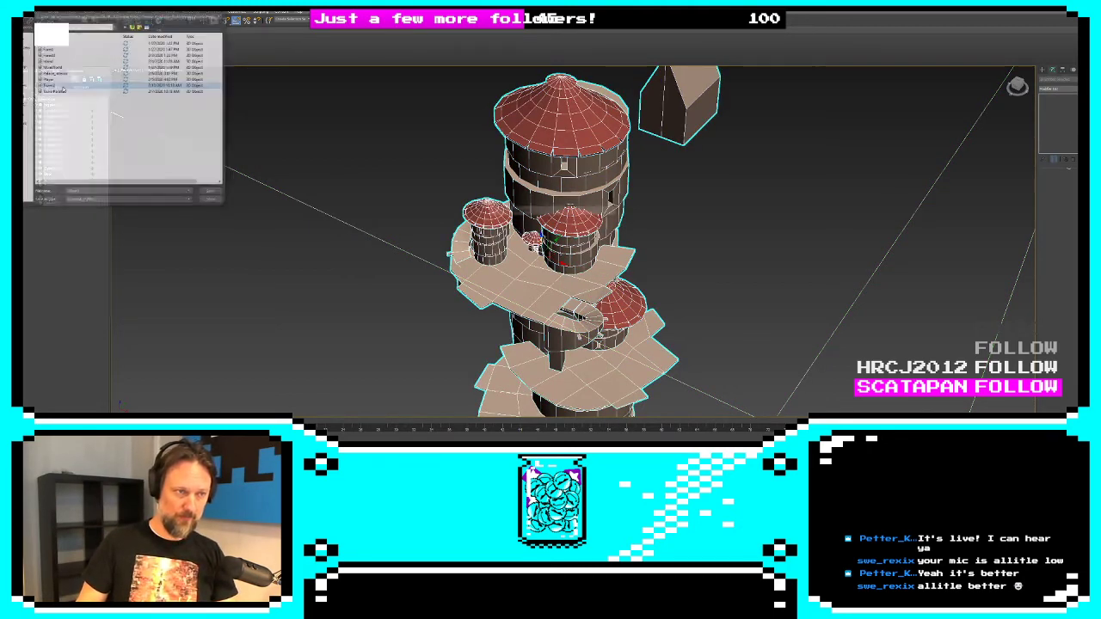
click(580, 253)
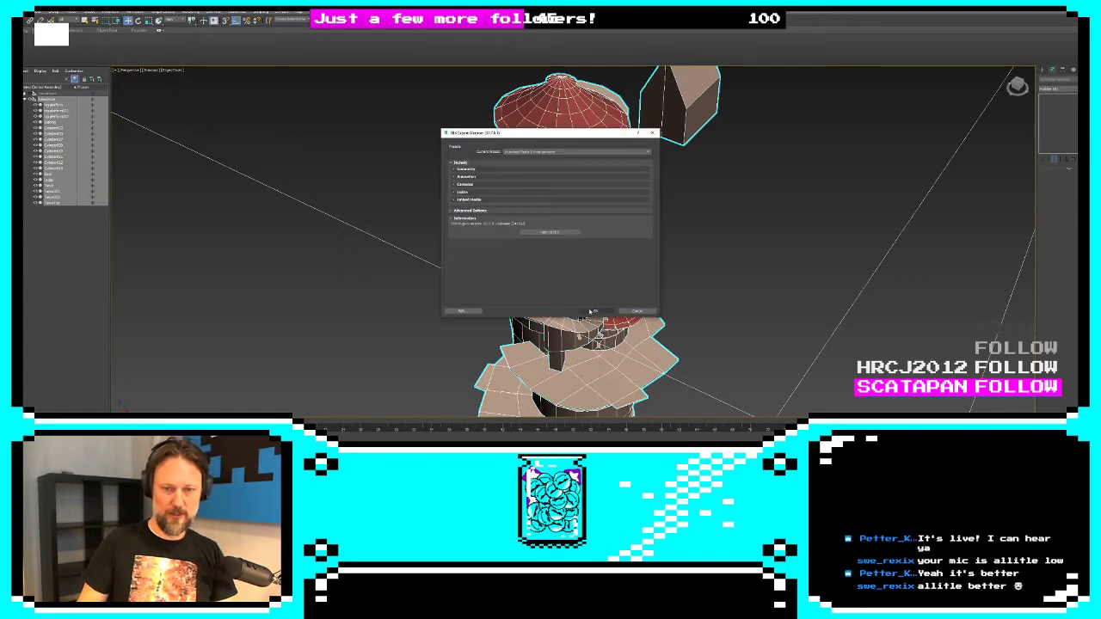
click(594, 311)
Switch to Unity, try to enter Play mode and check the compiler error in the console
key(alt+Tab)
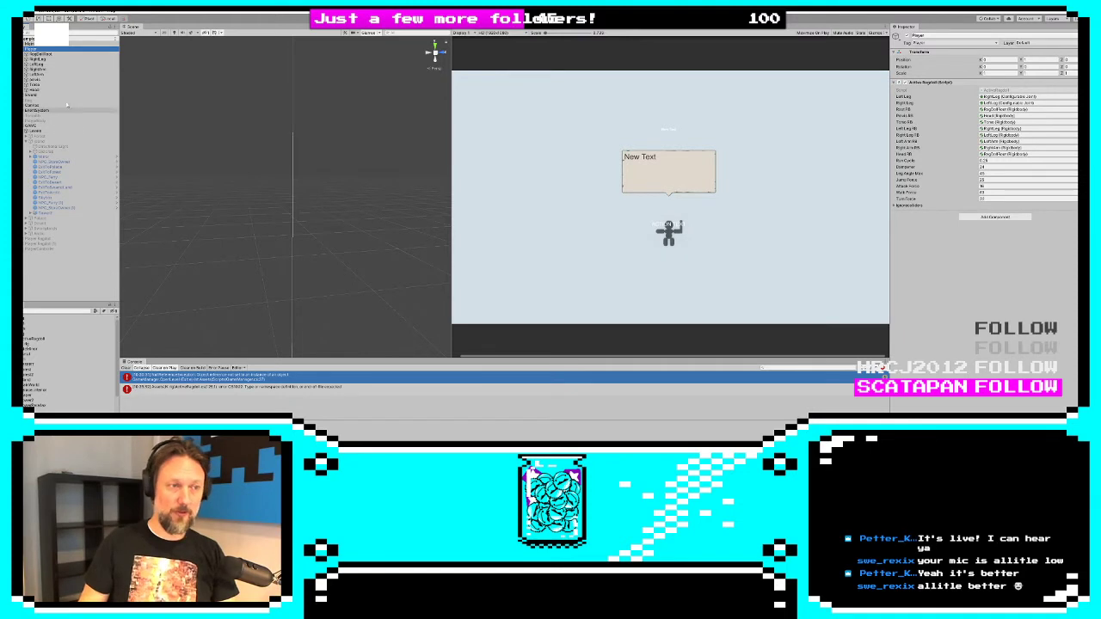
key(ctrl+p)
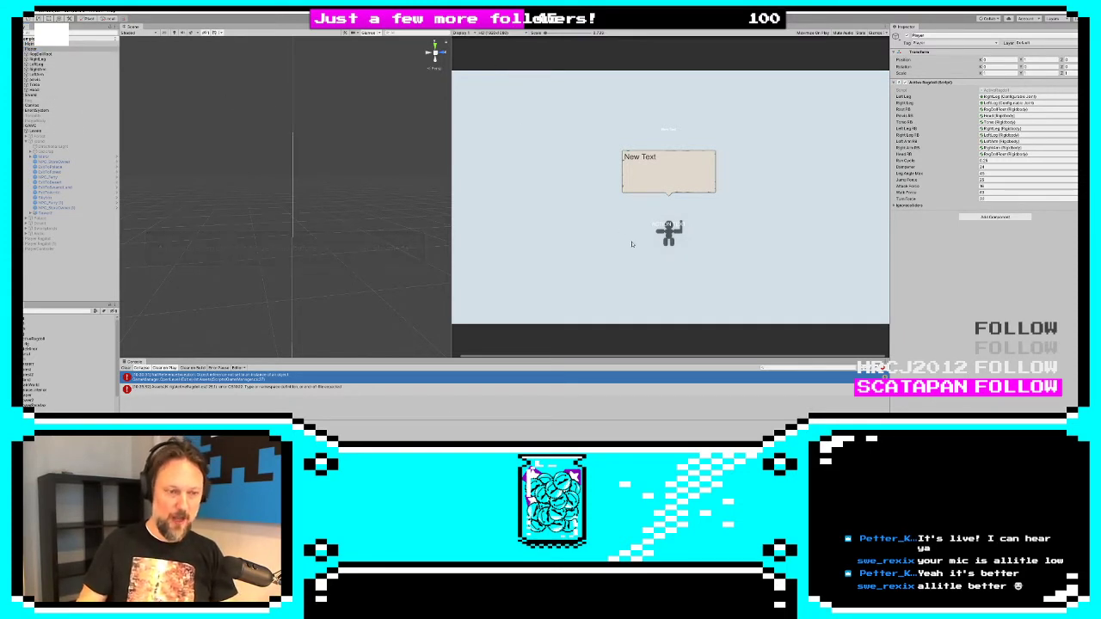
click(213, 388)
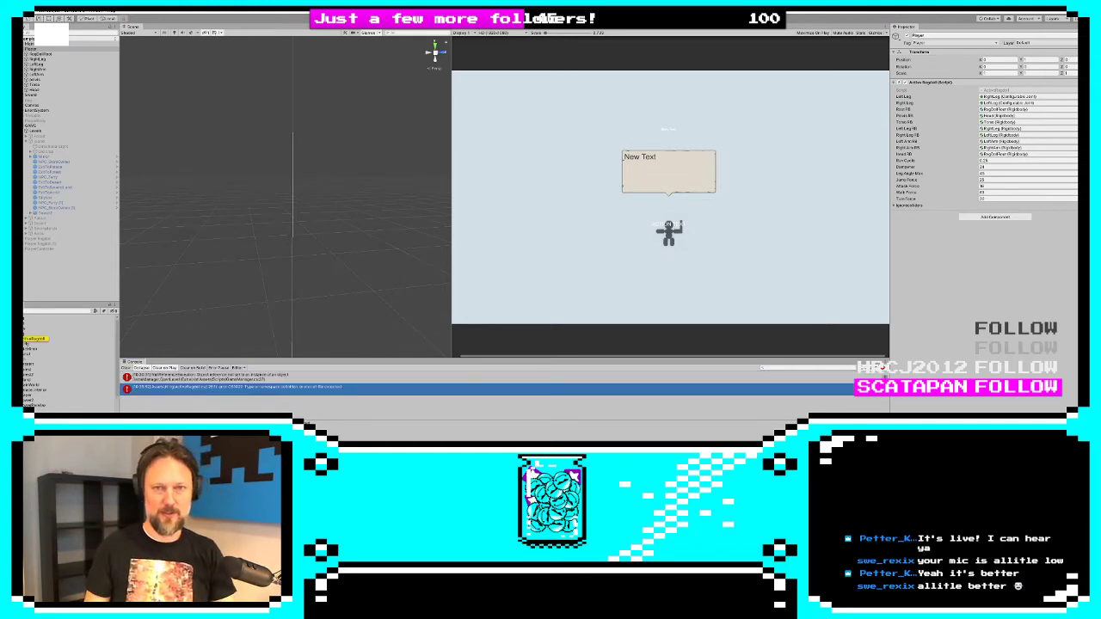
click(535, 19)
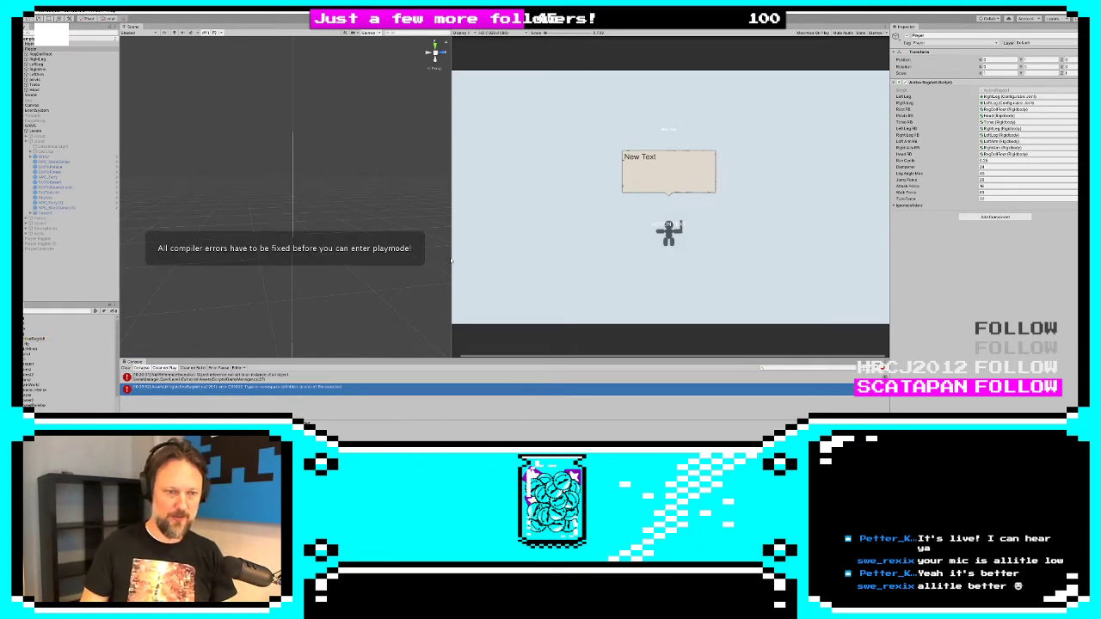
Open the GameManager script from its console error and highlight the RagDollPlayerController reference in OpenLevel
click(249, 376)
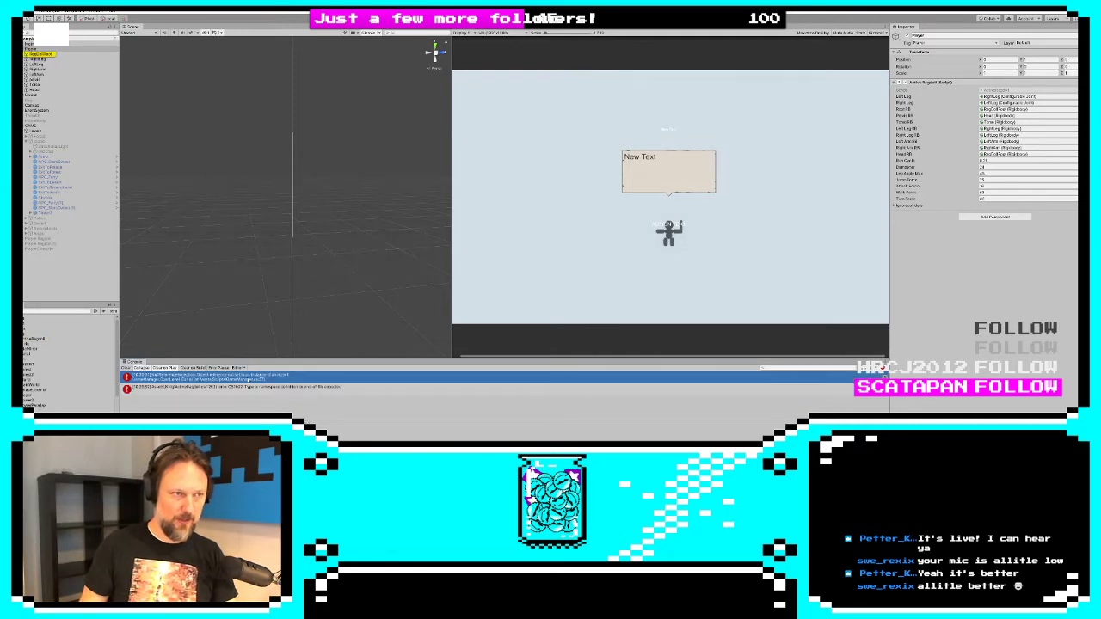
double_click(248, 379)
click(219, 213)
click(162, 201)
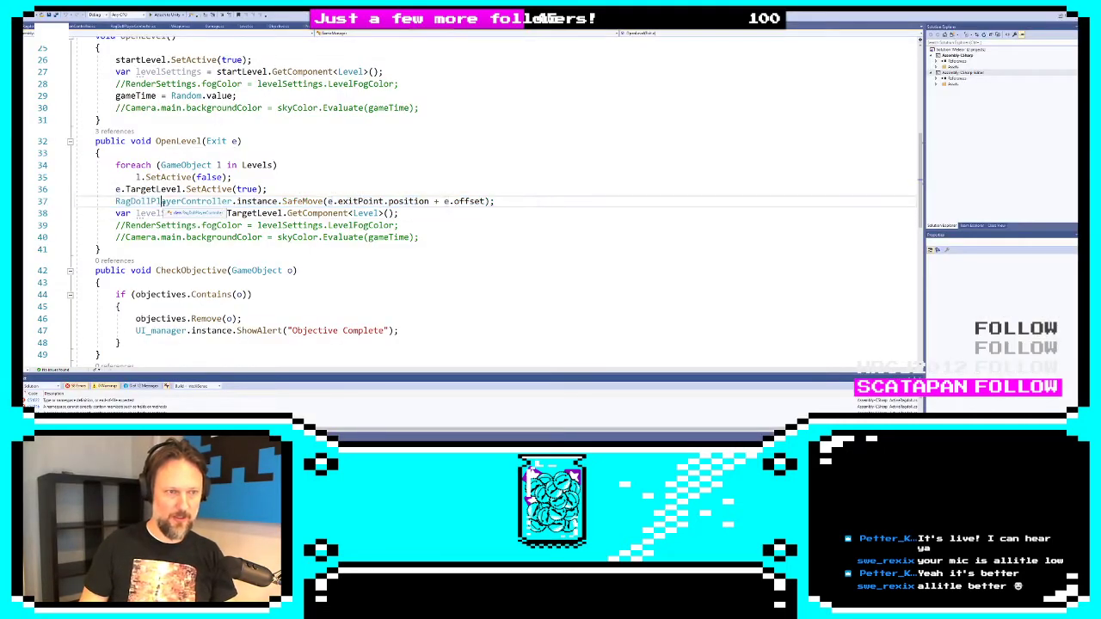
double_click(161, 201)
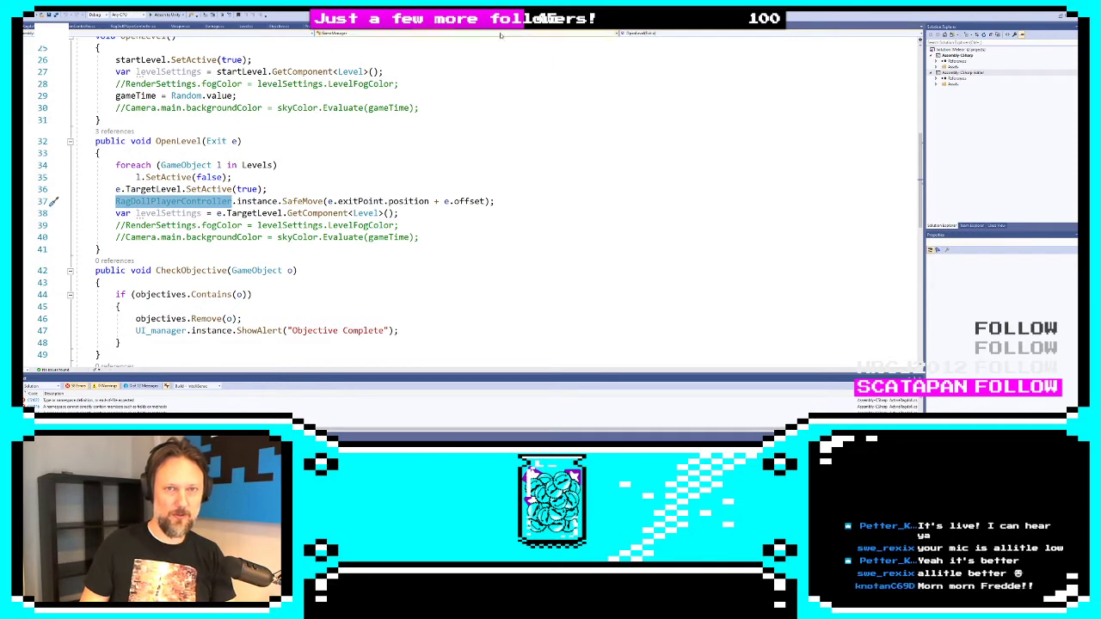
Compare the RagDollPlayerController and ActiveRagdoll scripts, and copy the complete Awake method from RagDollPlayerController
click(122, 27)
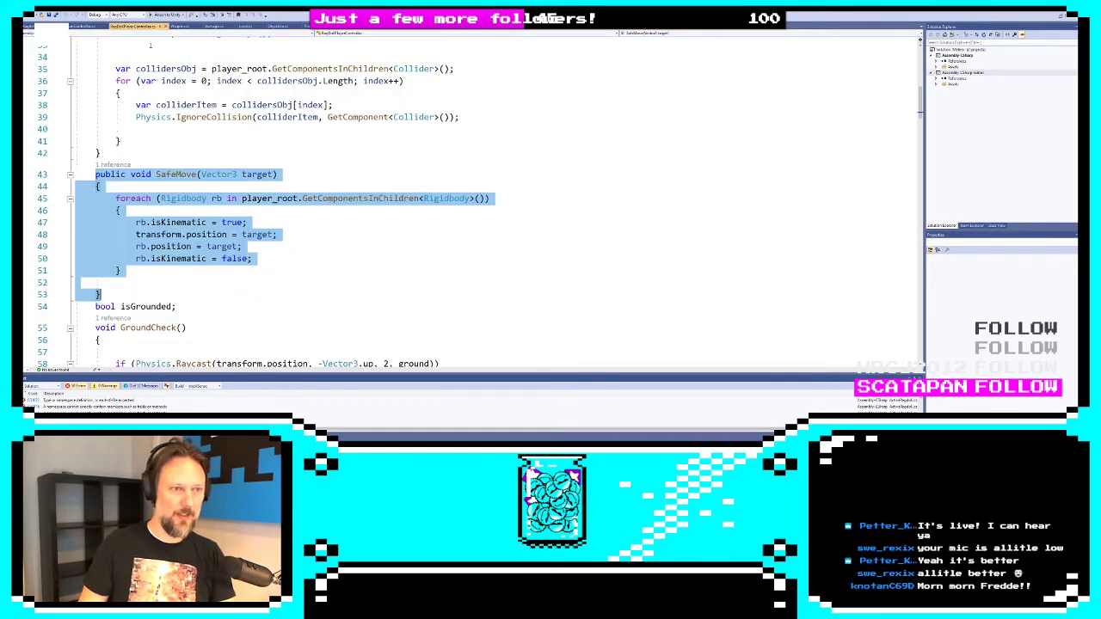
click(29, 26)
scroll(175, 172, up, 12)
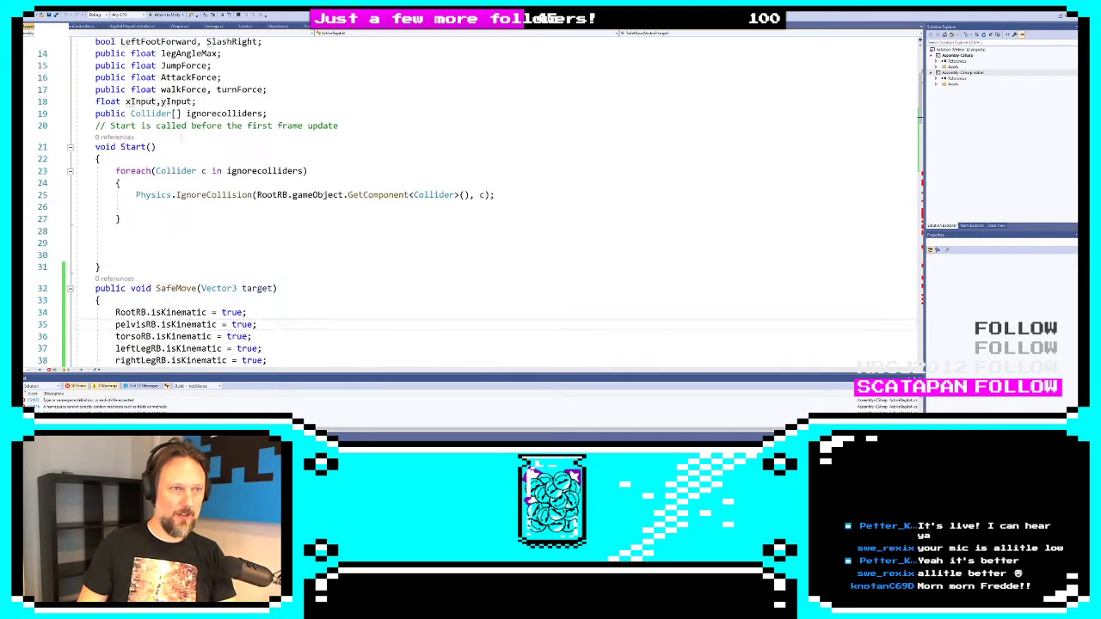
click(122, 26)
scroll(205, 192, up, 8)
scroll(204, 191, up, 1)
scroll(200, 195, down, 1)
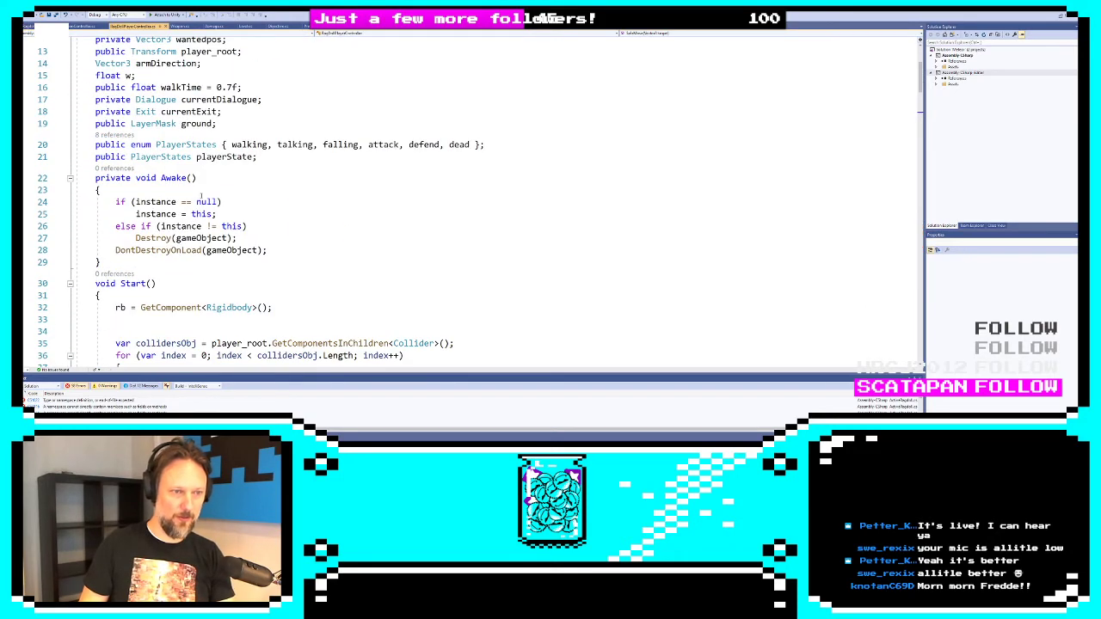
drag(95, 178, 102, 262)
key(ctrl+c)
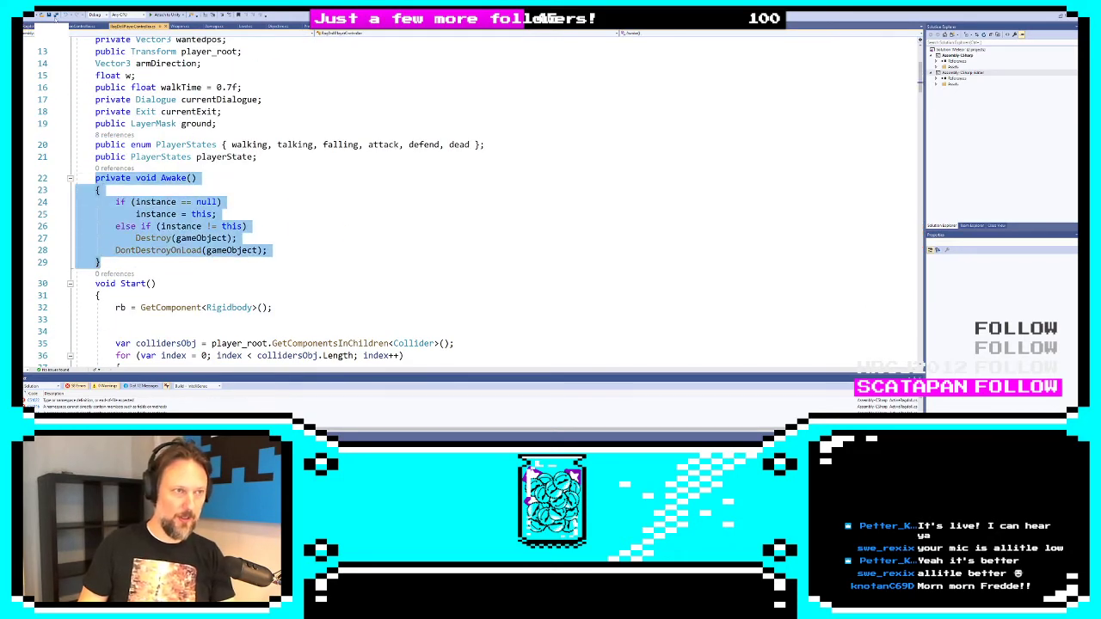
Paste the copied Awake method into the ActiveRagdoll script, below the comment preceding the Start method
click(28, 26)
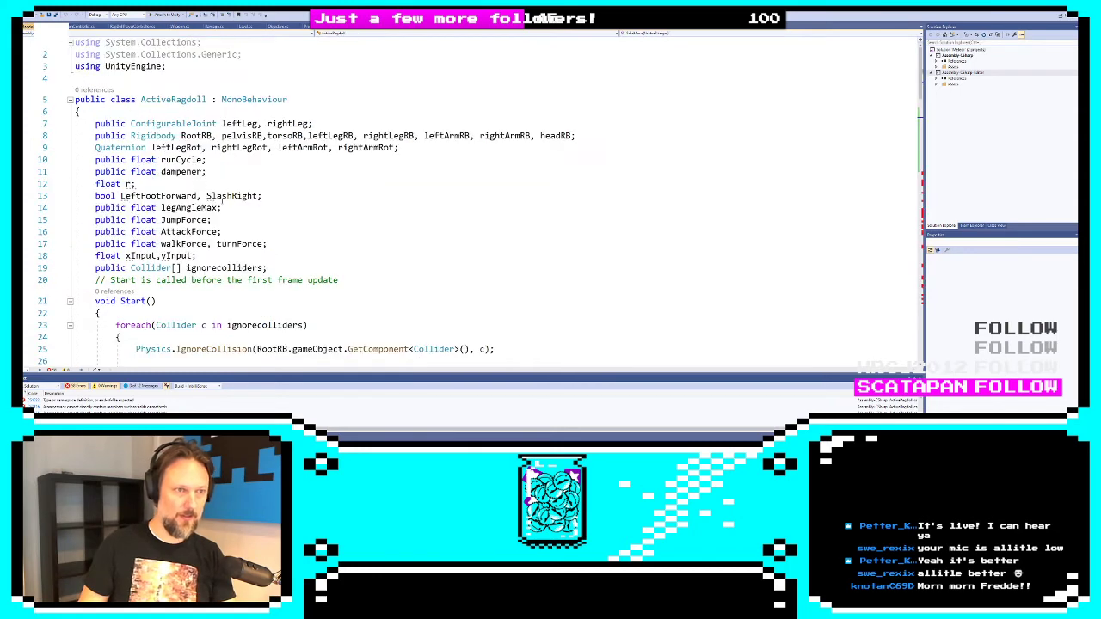
click(370, 276)
key(Return)
key(Return)
key(ctrl+v)
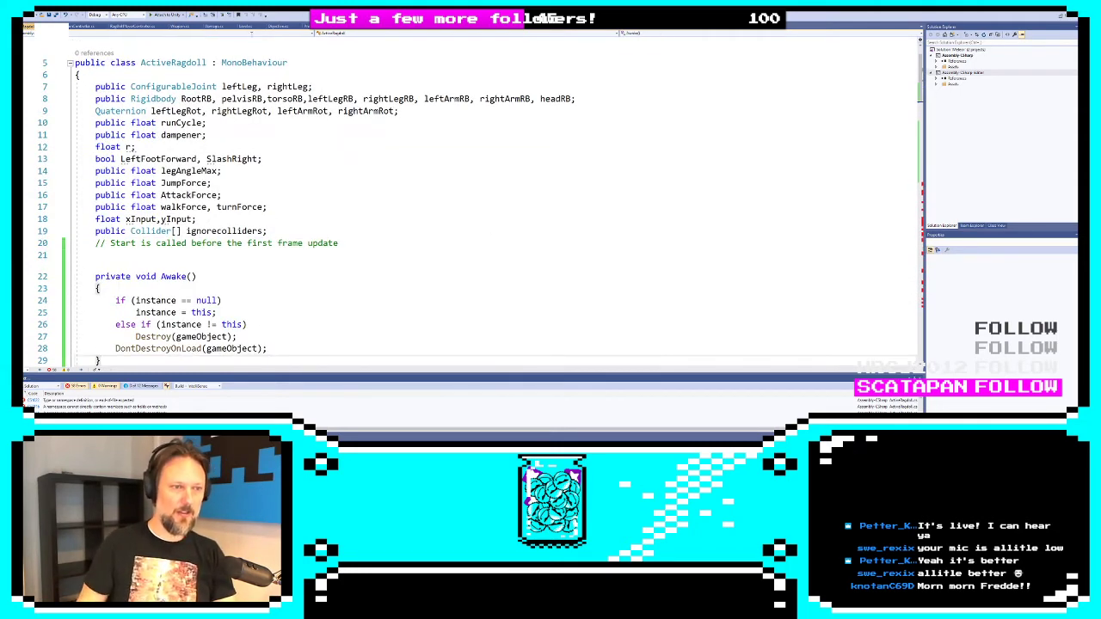
Begin a new first field in the ActiveRagdoll class with "public static ActiveRagdoll"
click(138, 86)
click(144, 74)
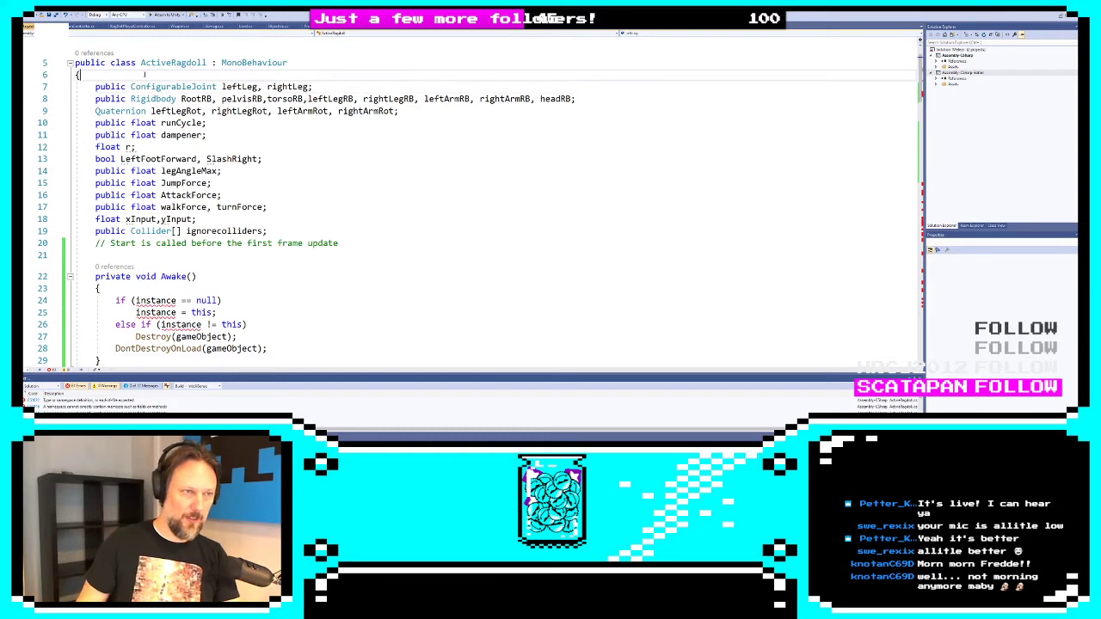
key(Return)
text(public)
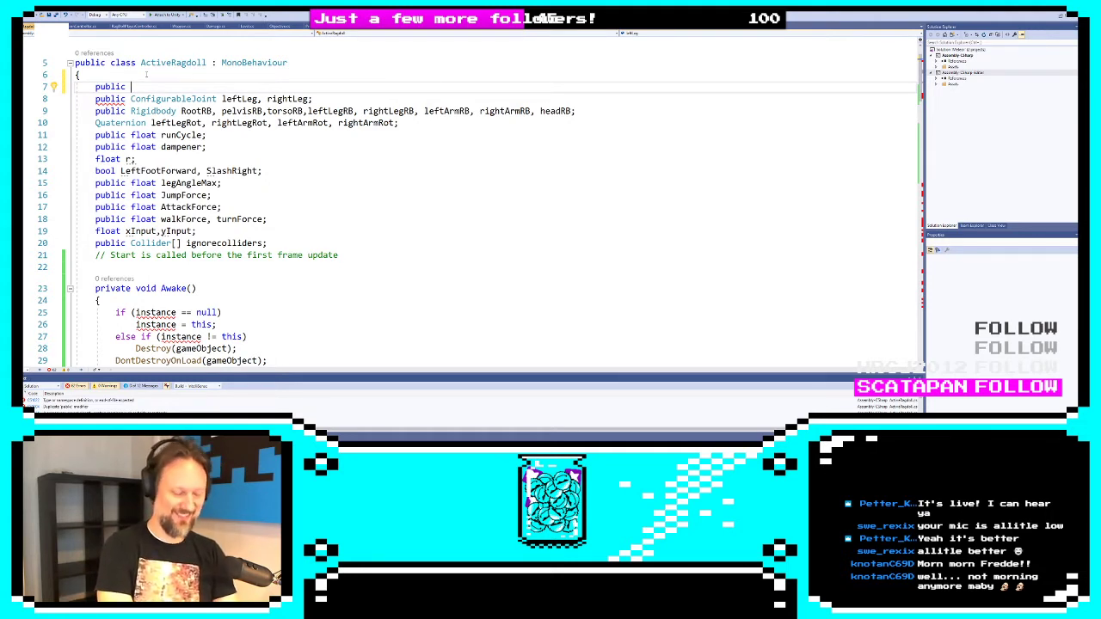
text(static )
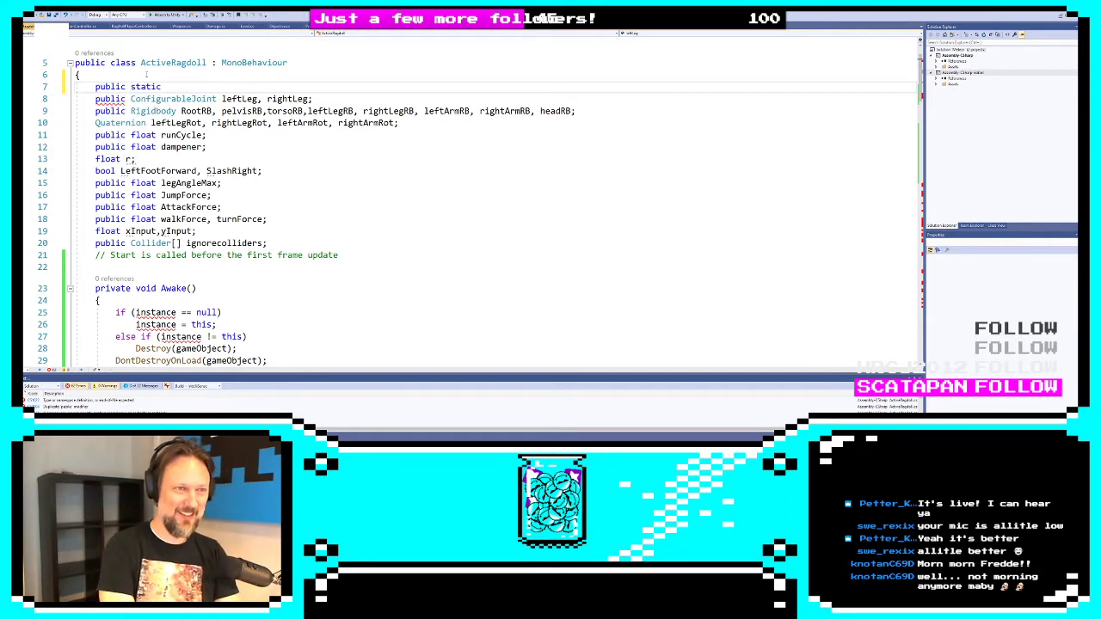
text(Acti)
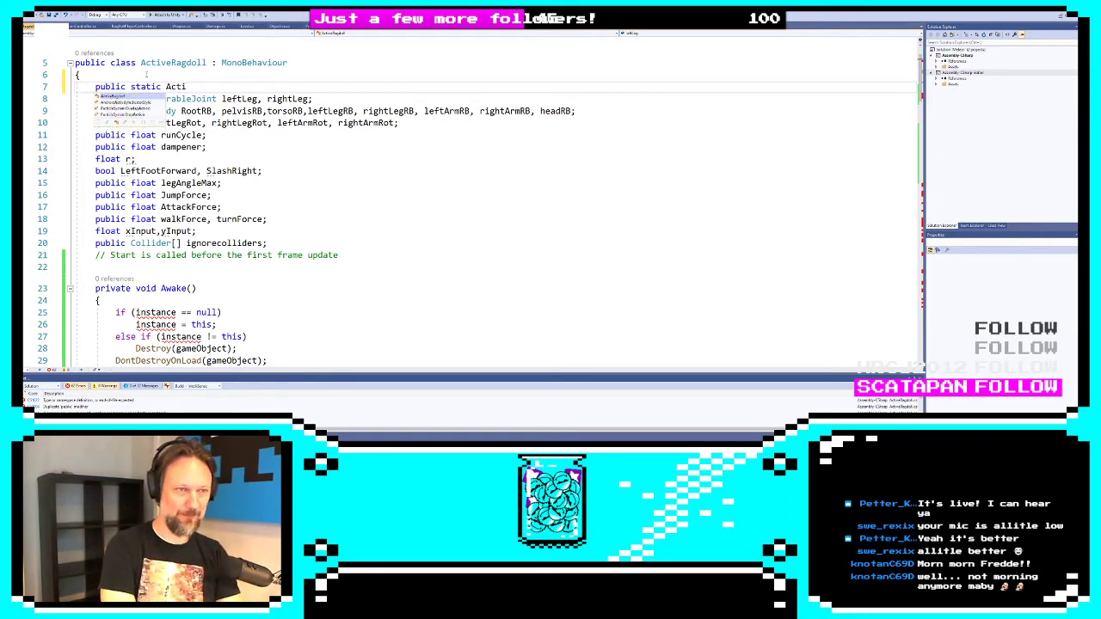
text(veRagdoll )
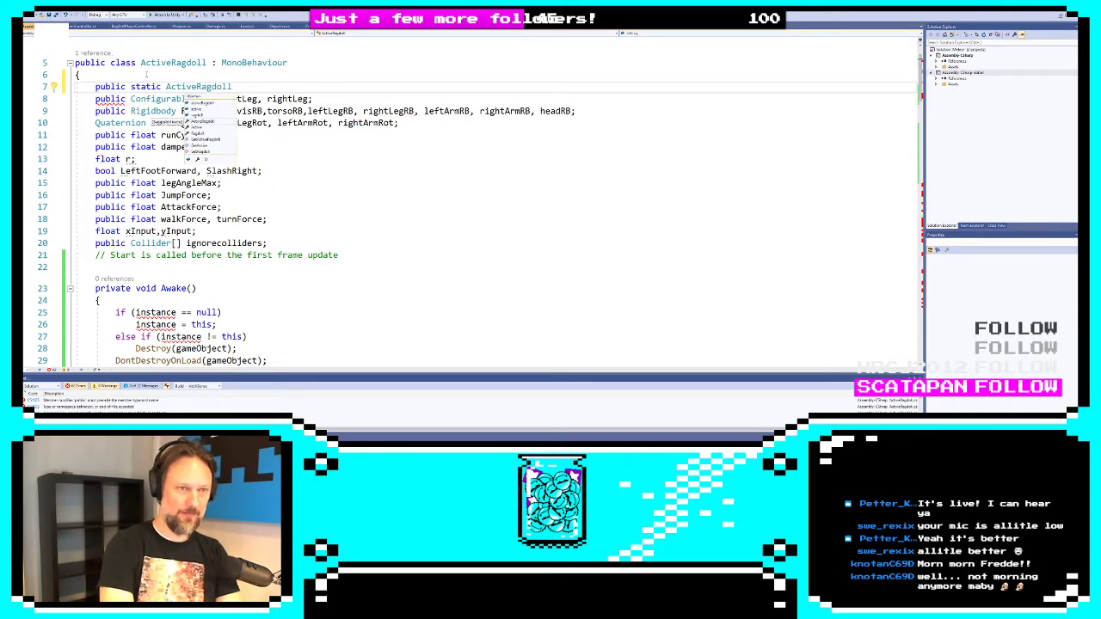
text(= instanfc)
key(BackSpace)
key(BackSpace)
text(ce;)
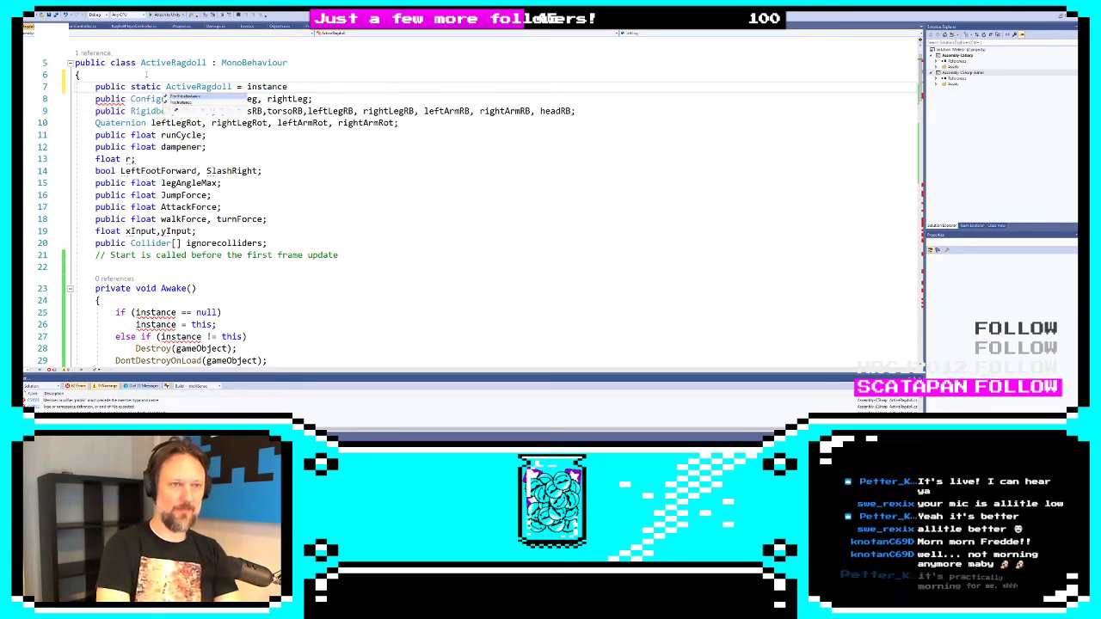
key(BackSpace)
key(BackSpace)
key(BackSpace)
key(BackSpace)
key(BackSpace)
key(BackSpace)
key(BackSpace)
key(BackSpace)
key(BackSpace)
key(BackSpace)
key(BackSpace)
key(BackSpace)
key(BackSpace)
key(BackSpace)
key(BackSpace)
key(BackSpace)
key(BackSpace)
key(BackSpace)
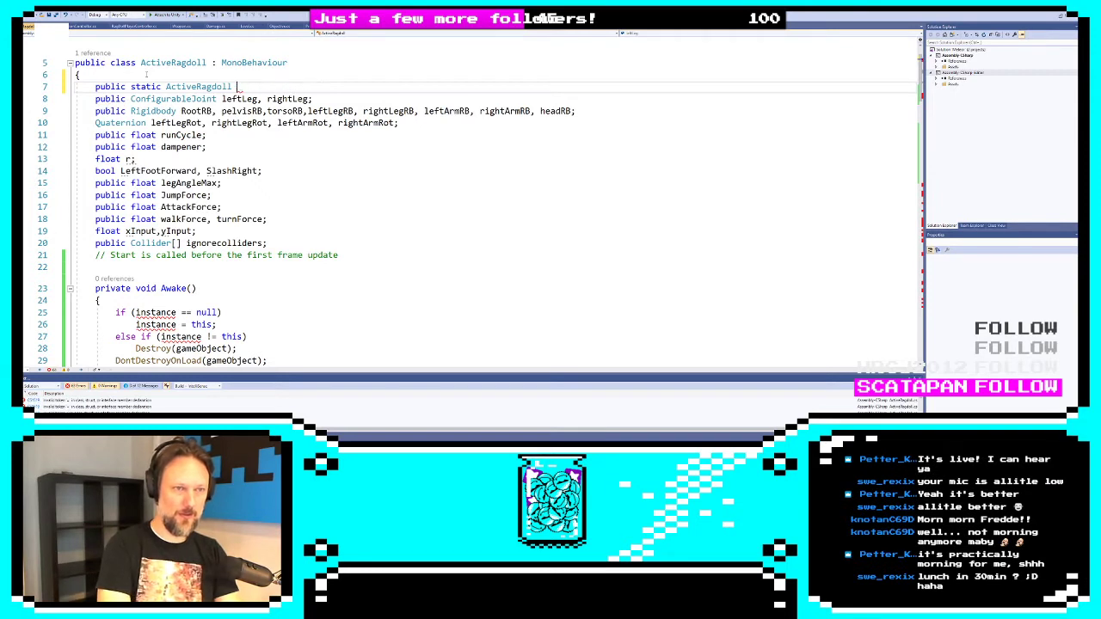
Complete the static ActiveRagdoll field declaration with "instance = null;"
text(instance = null;)
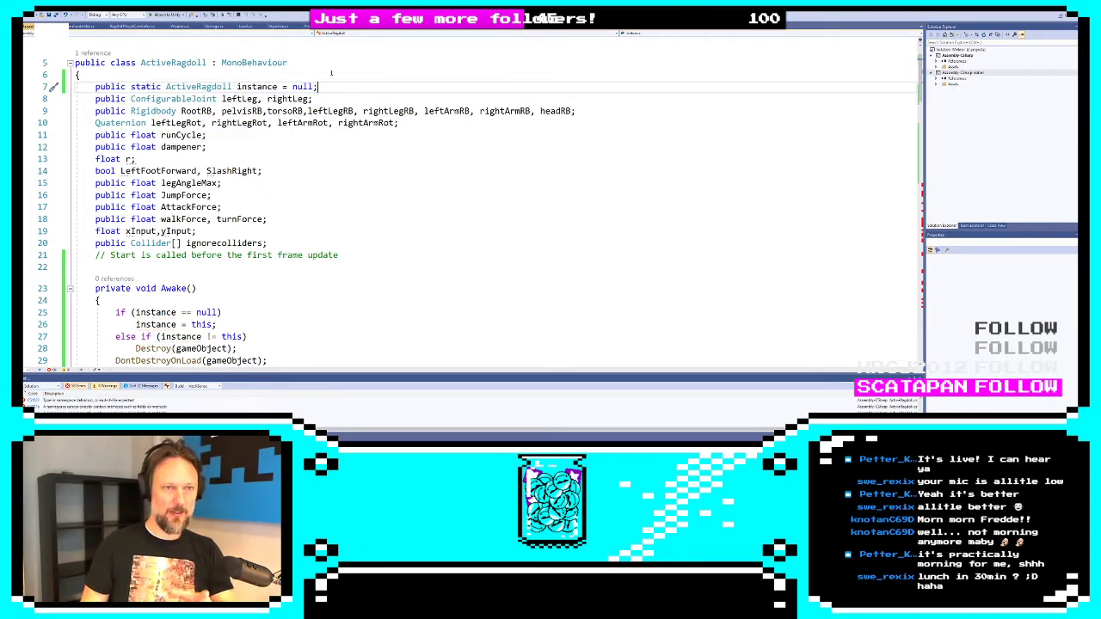
Add a blank line below the static instance field, switch to Unity, and open the script line of the compile error
key(Return)
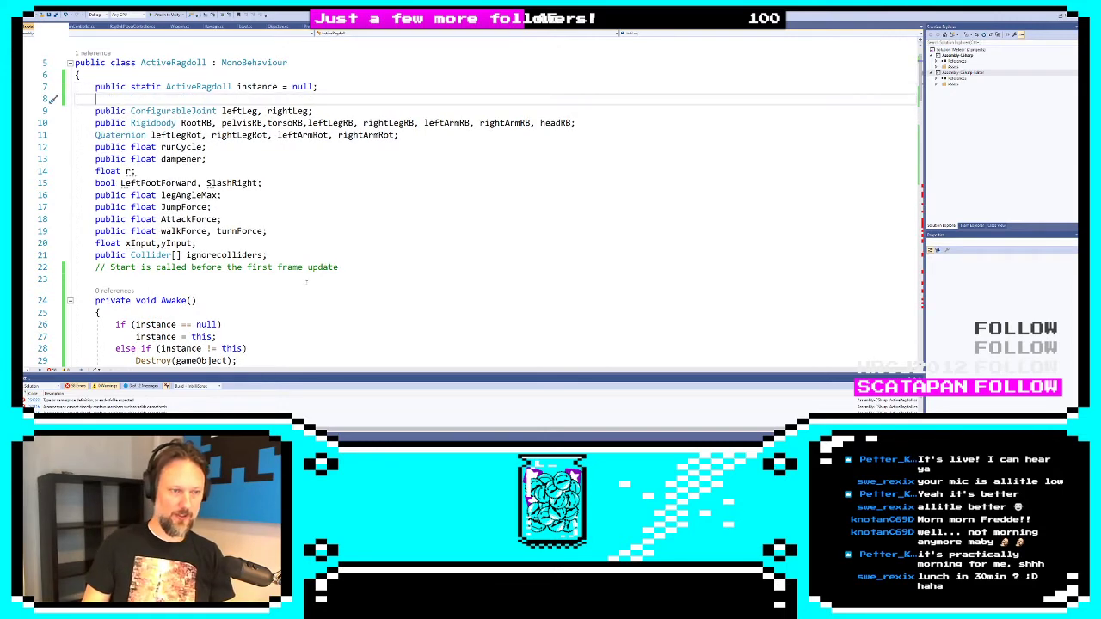
scroll(306, 282, down, 1)
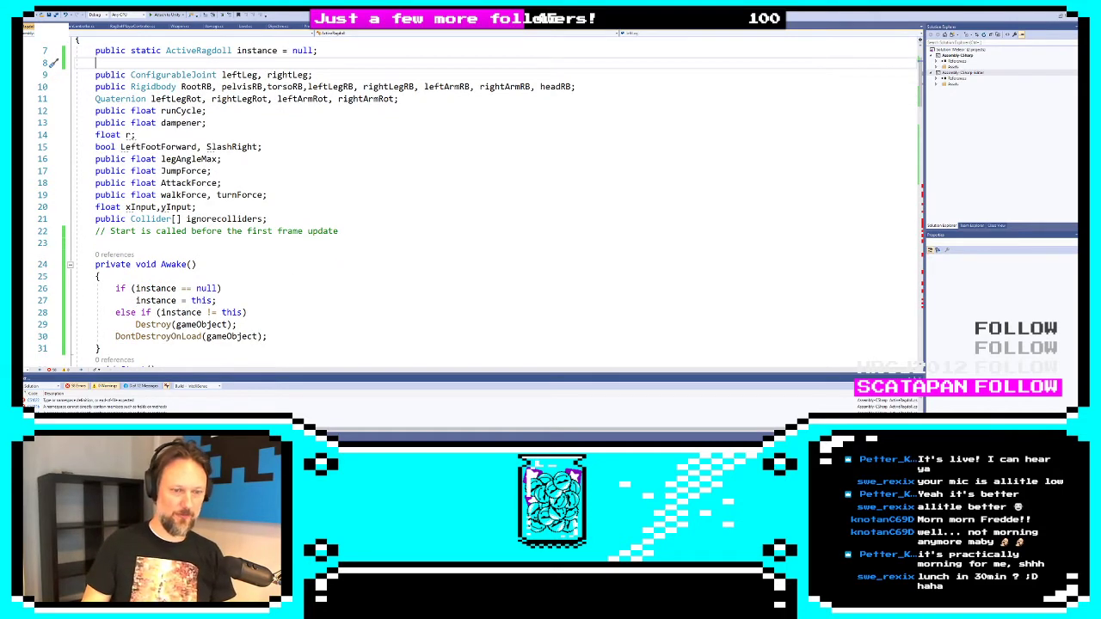
key(alt+Tab)
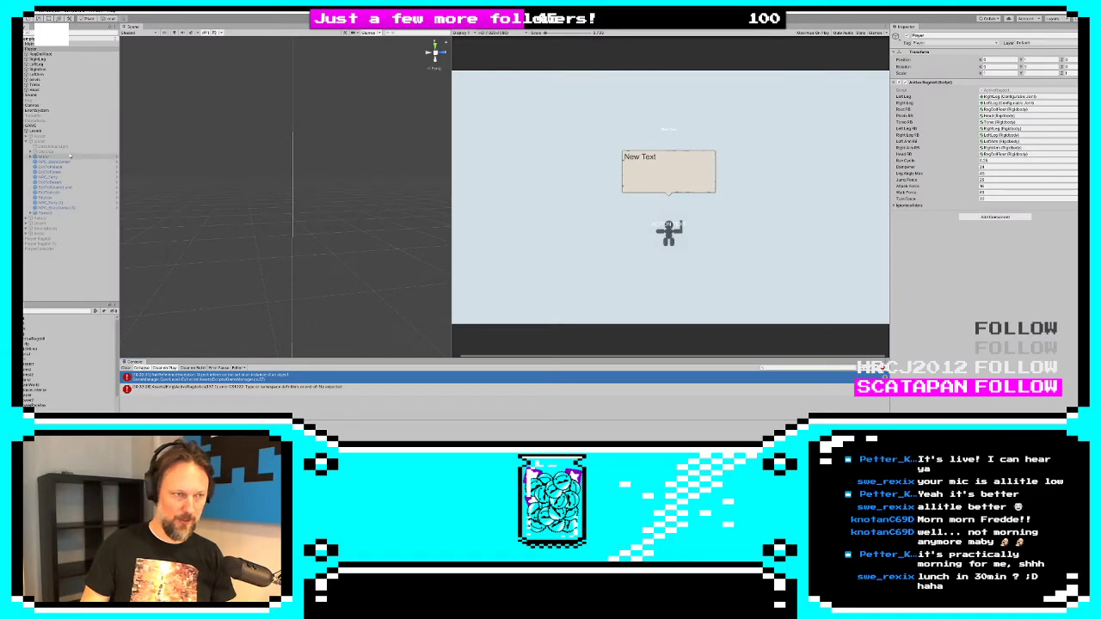
double_click(291, 388)
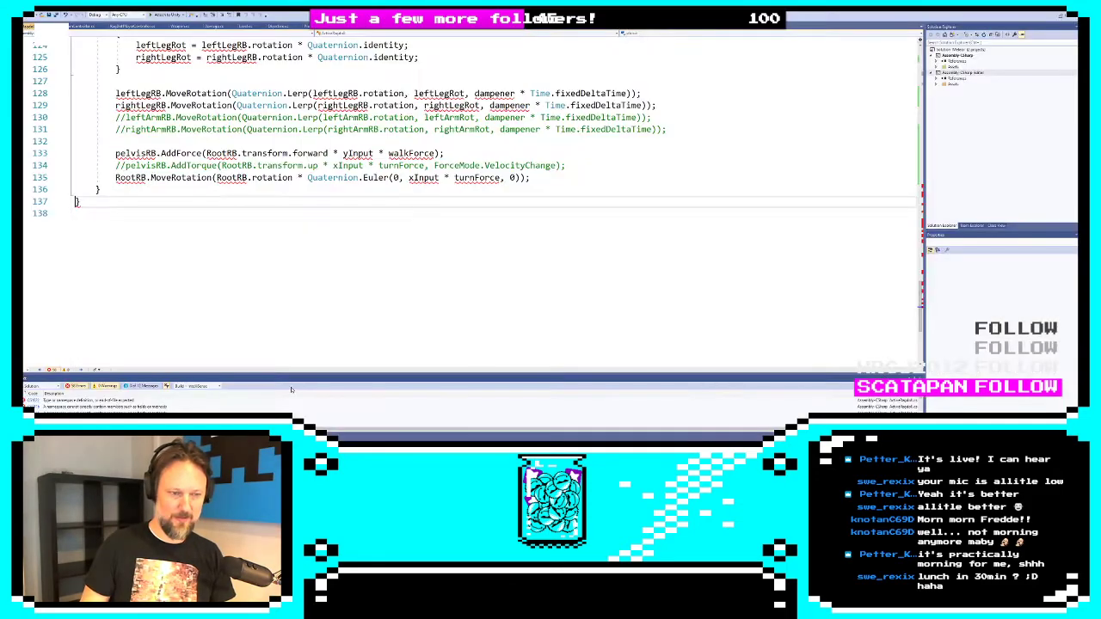
Examine the ActiveRagdoll methods from Awake to FixedUpdate for mismatched closing braces
scroll(348, 182, up, 4)
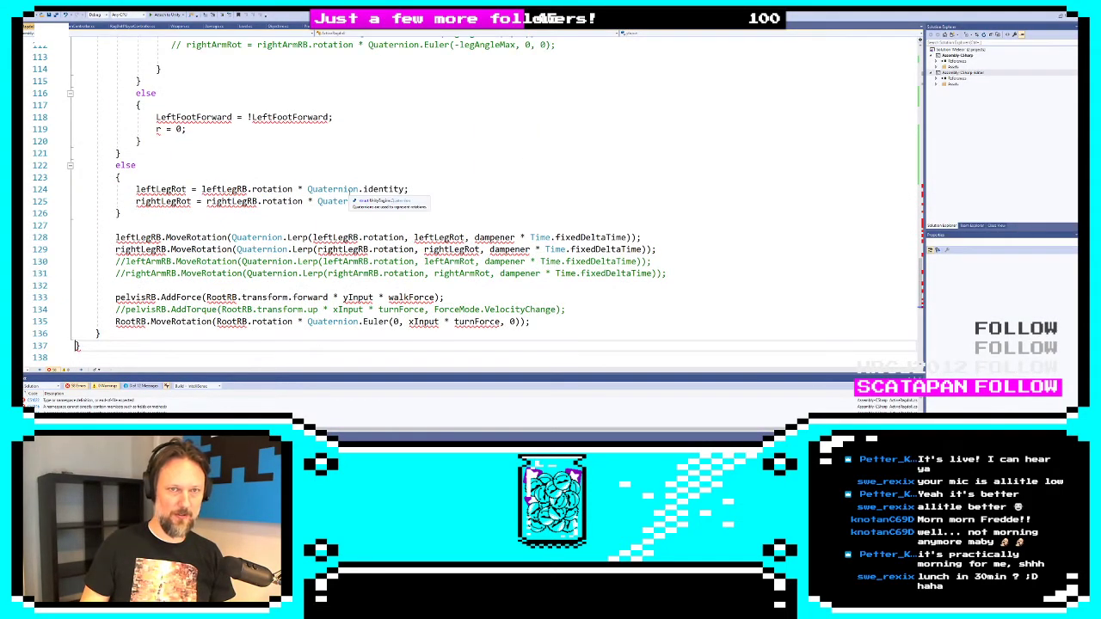
scroll(270, 162, up, 20)
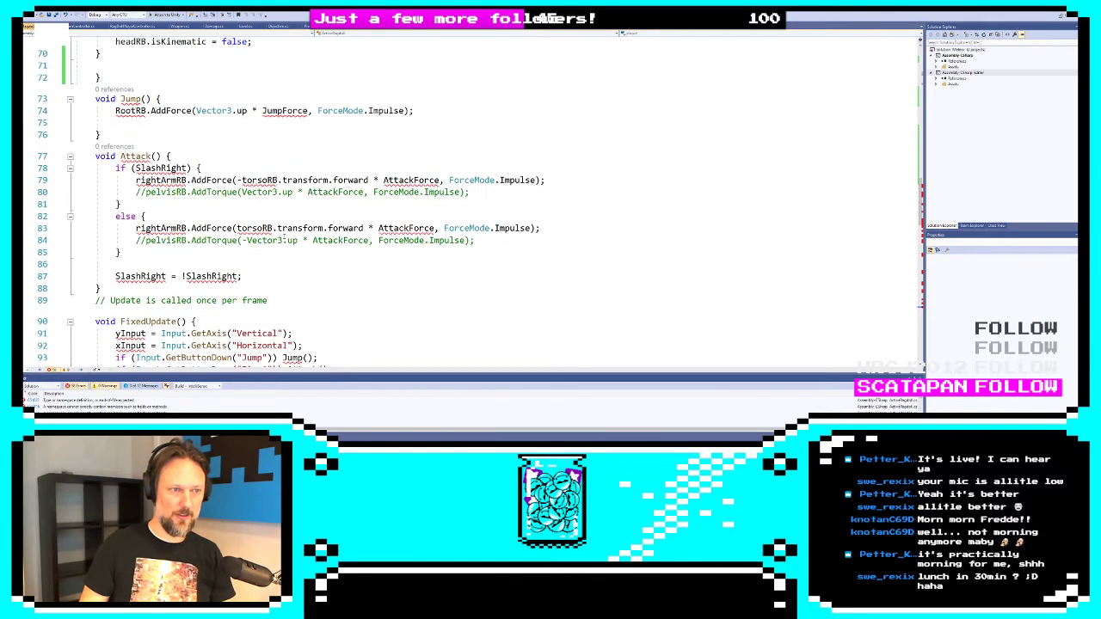
scroll(173, 210, up, 17)
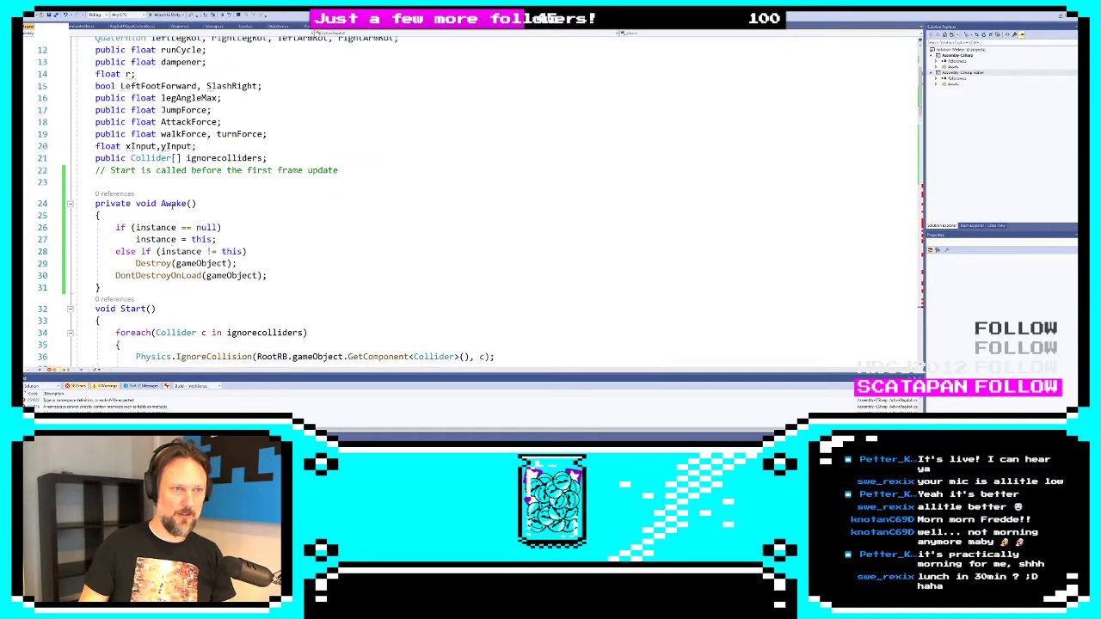
scroll(163, 172, down, 14)
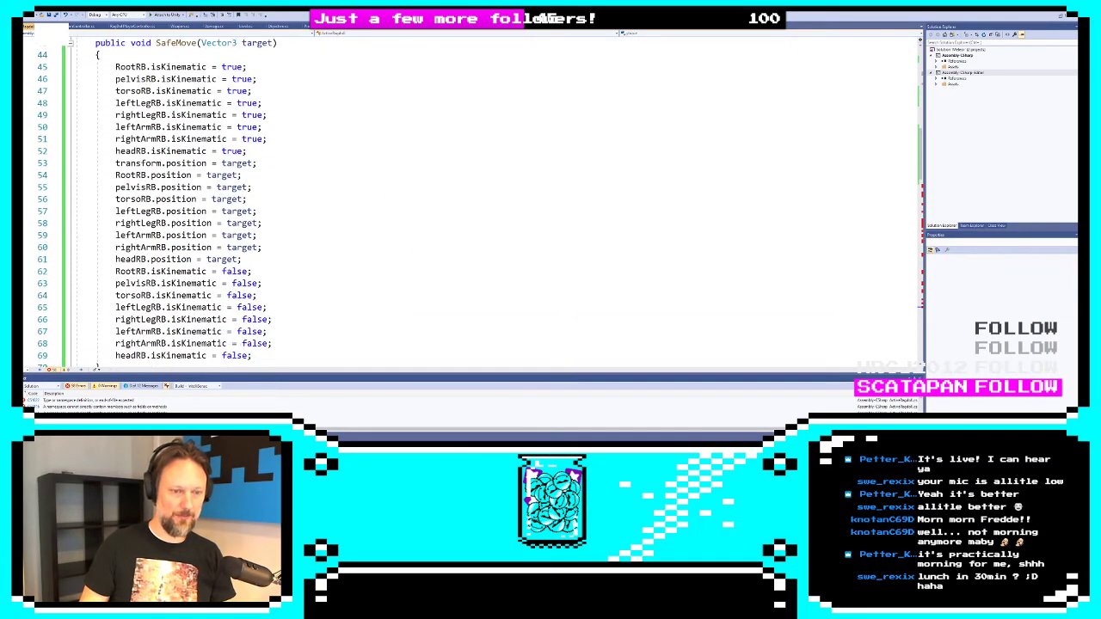
scroll(202, 274, down, 20)
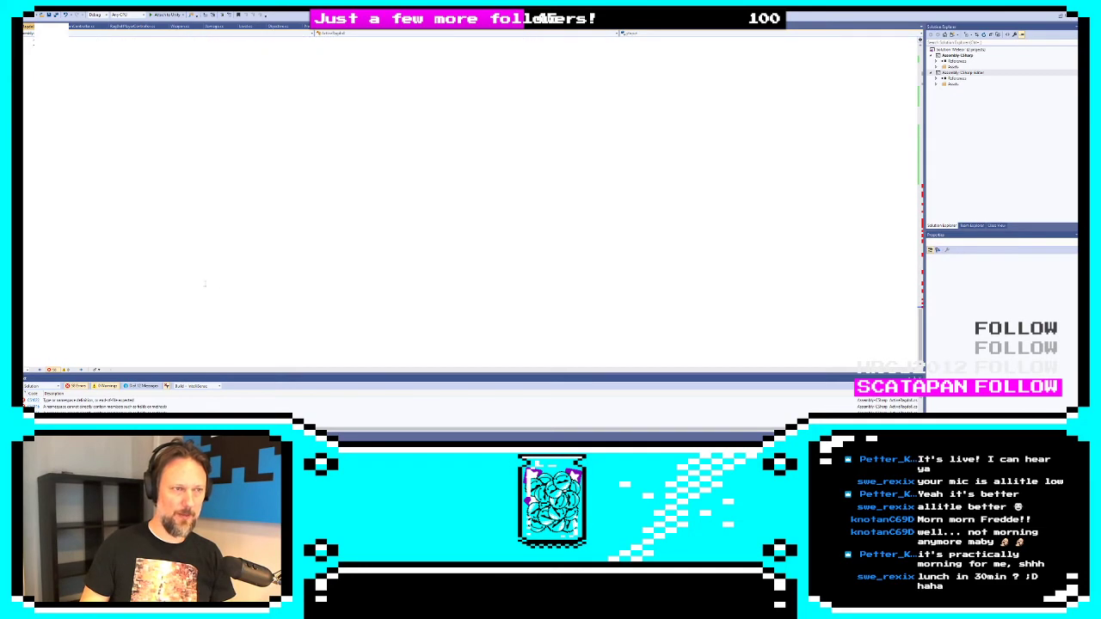
scroll(202, 273, up, 7)
scroll(201, 273, up, 20)
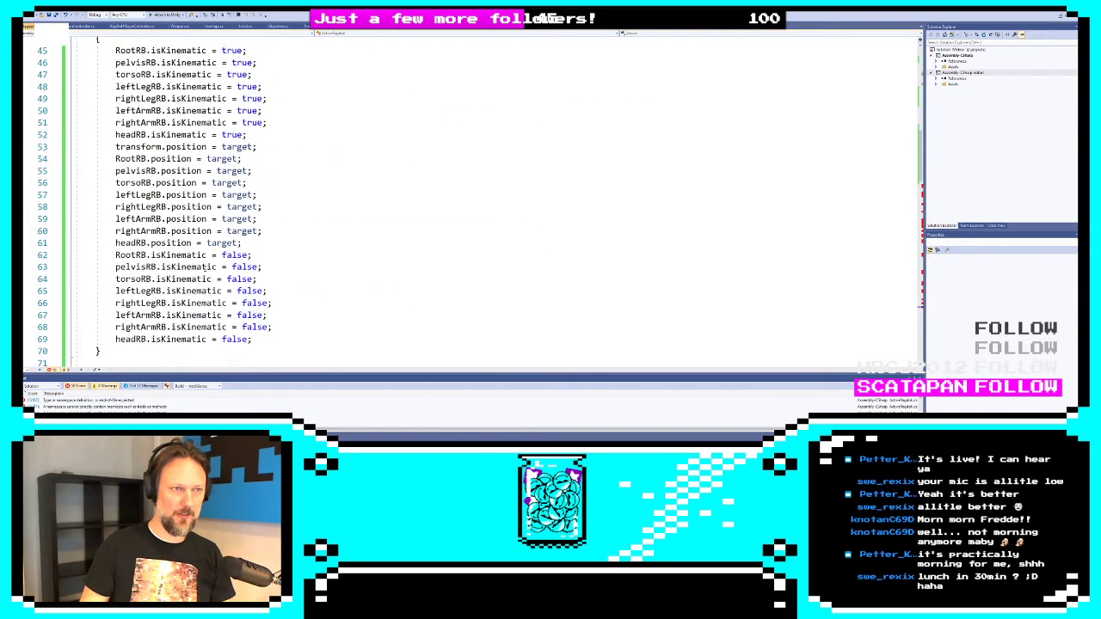
scroll(204, 261, down, 6)
scroll(205, 267, up, 1)
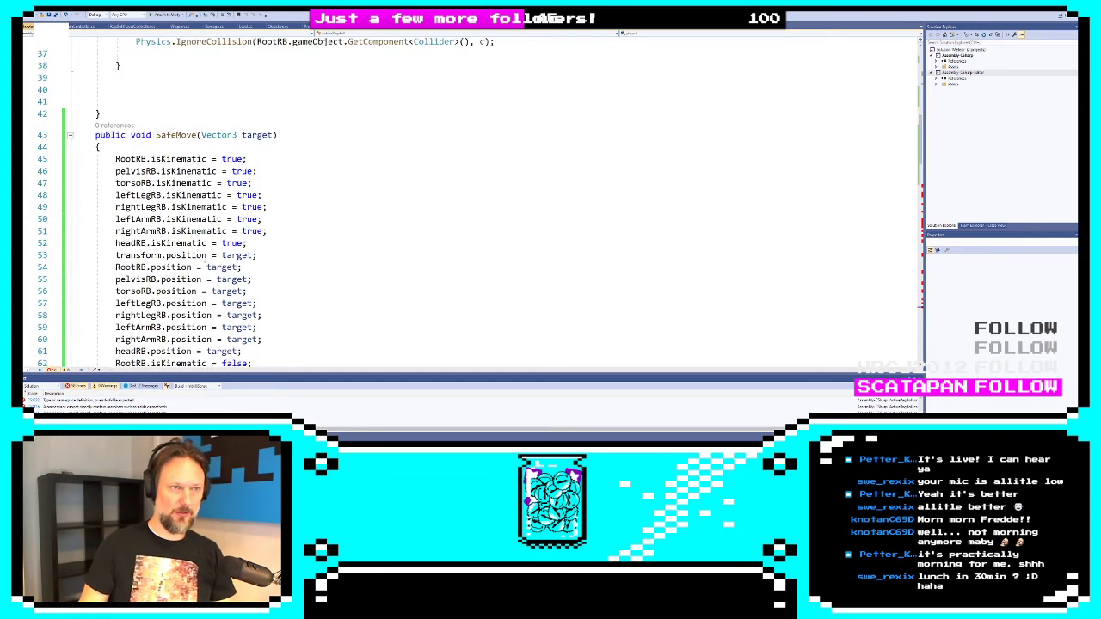
scroll(183, 253, down, 10)
scroll(172, 215, down, 1)
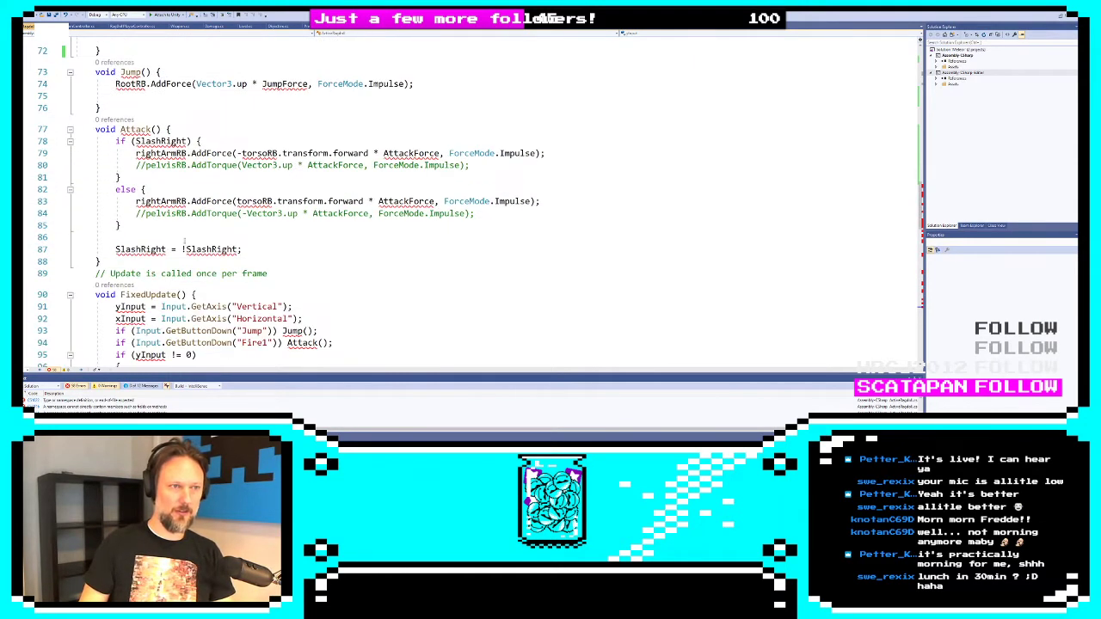
Delete the extra closing brace between the SafeMove and Jump methods in ActiveRagdoll and save the script
scroll(149, 152, up, 3)
drag(139, 173, 77, 160)
click(120, 182)
click(117, 196)
key(BackSpace)
key(shift+Home)
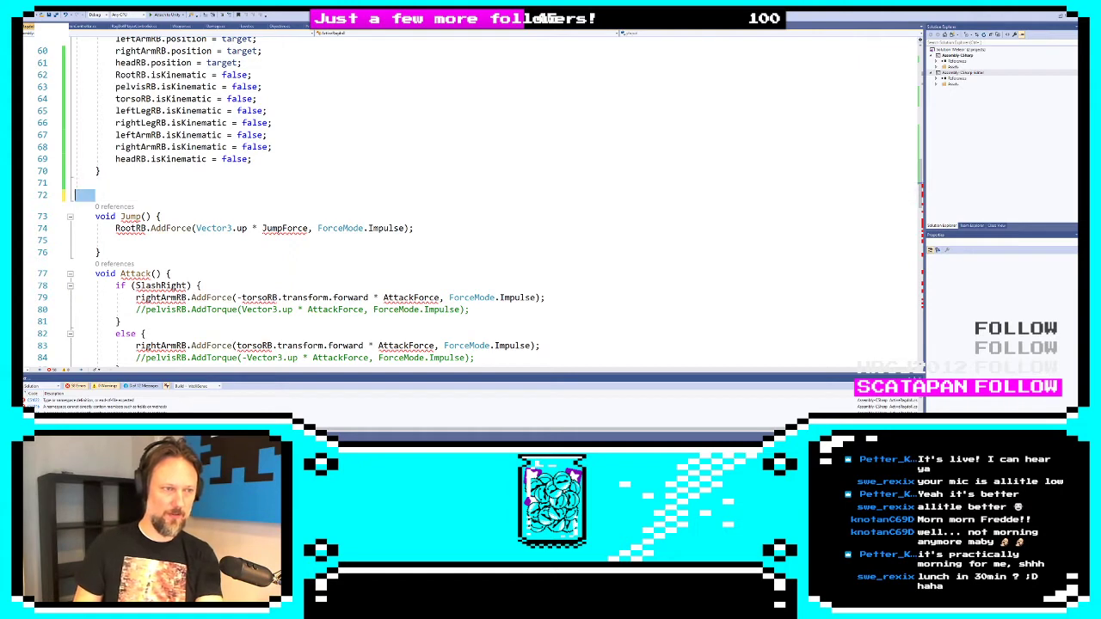
key(shift+Up)
key(ctrl+s)
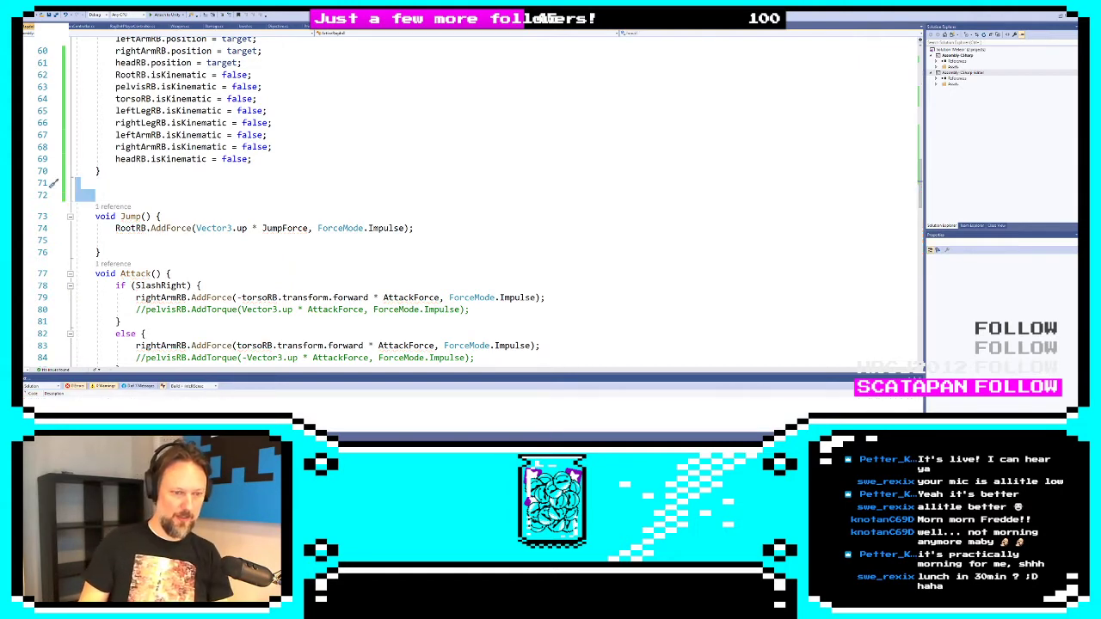
Open Unity's remaining console error in GameManager, replace RagDollPlayerController with ActiveRagdoll in OpenLevel's SafeMove call, and save
key(alt+Tab)
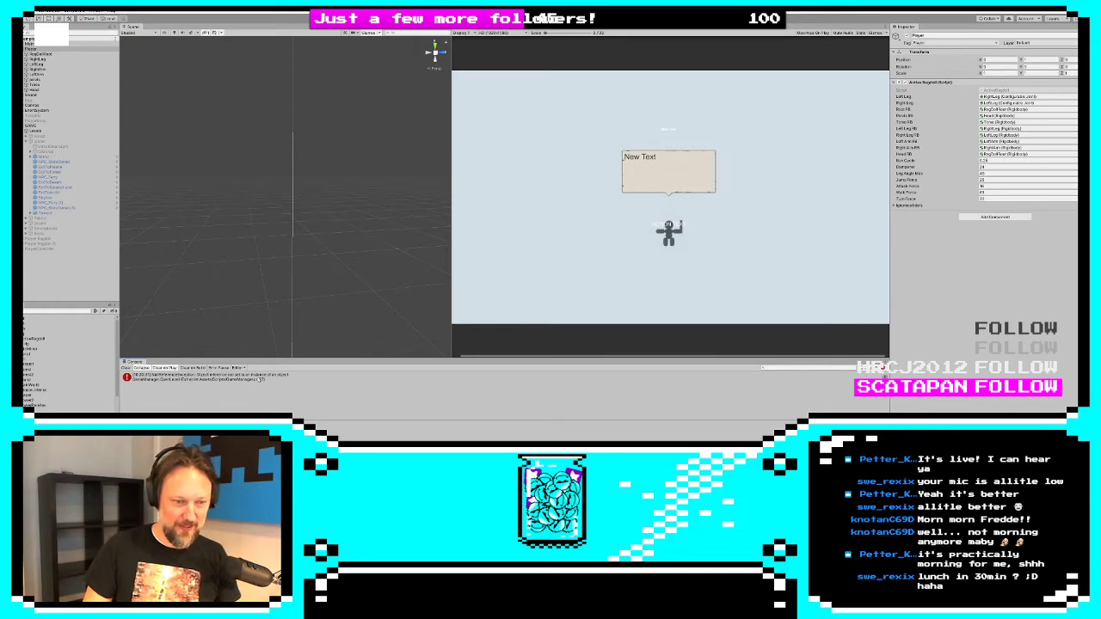
double_click(262, 378)
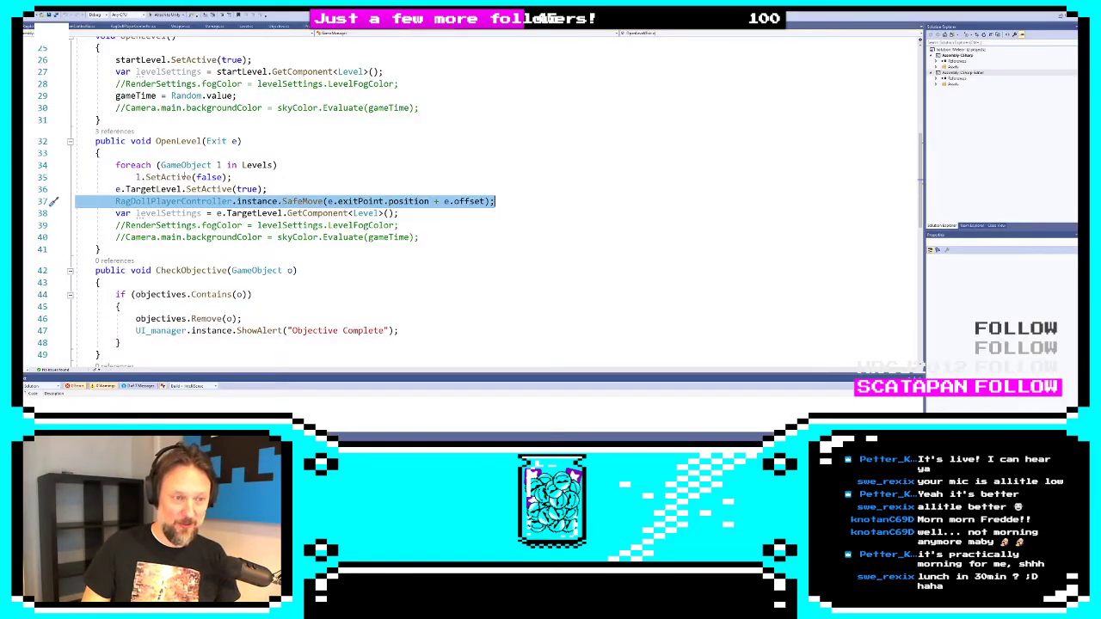
click(183, 201)
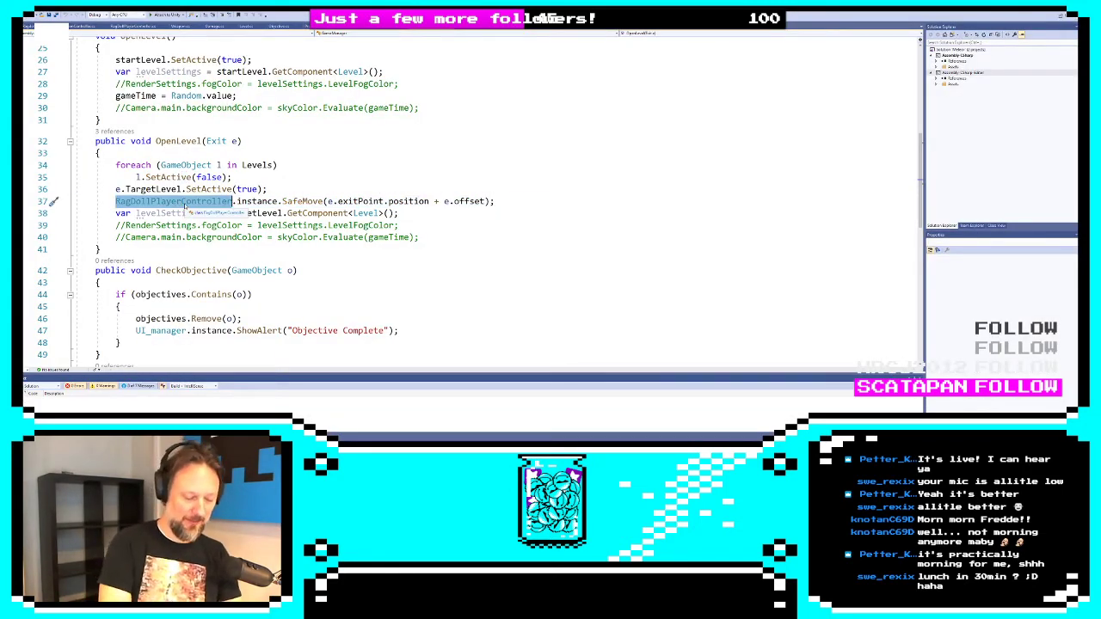
text(ActiveRagdoll)
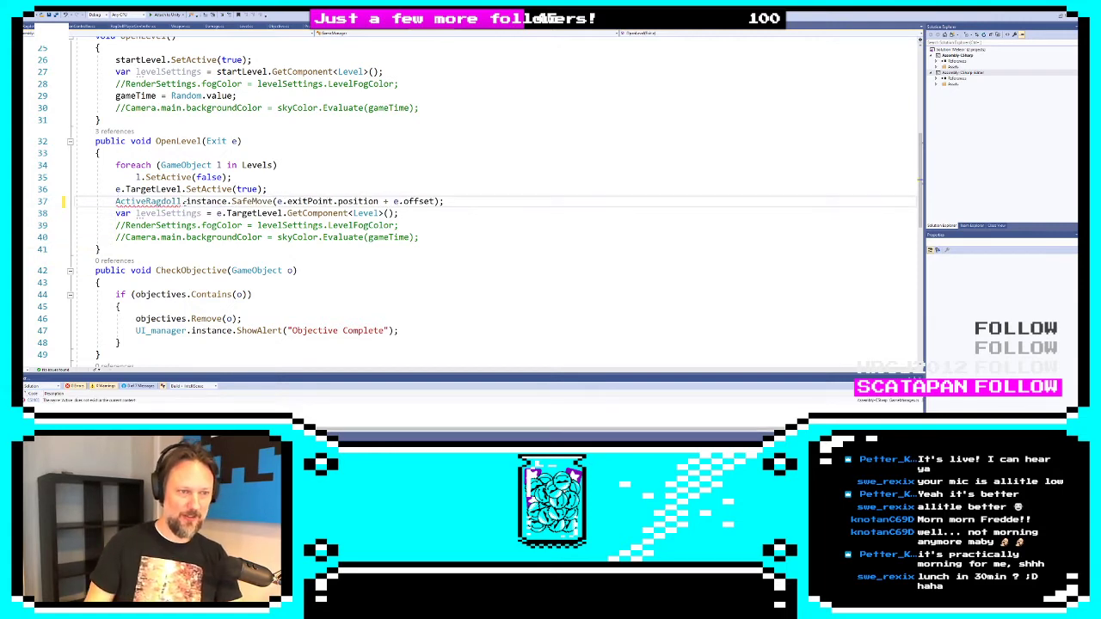
key(super)
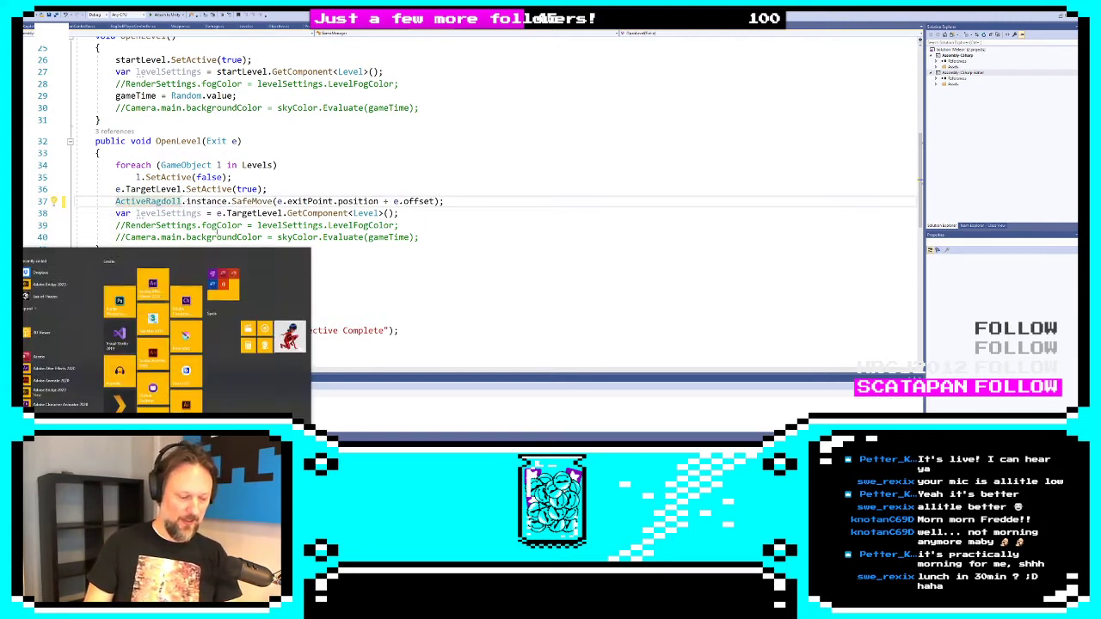
click(327, 164)
key(ctrl+s)
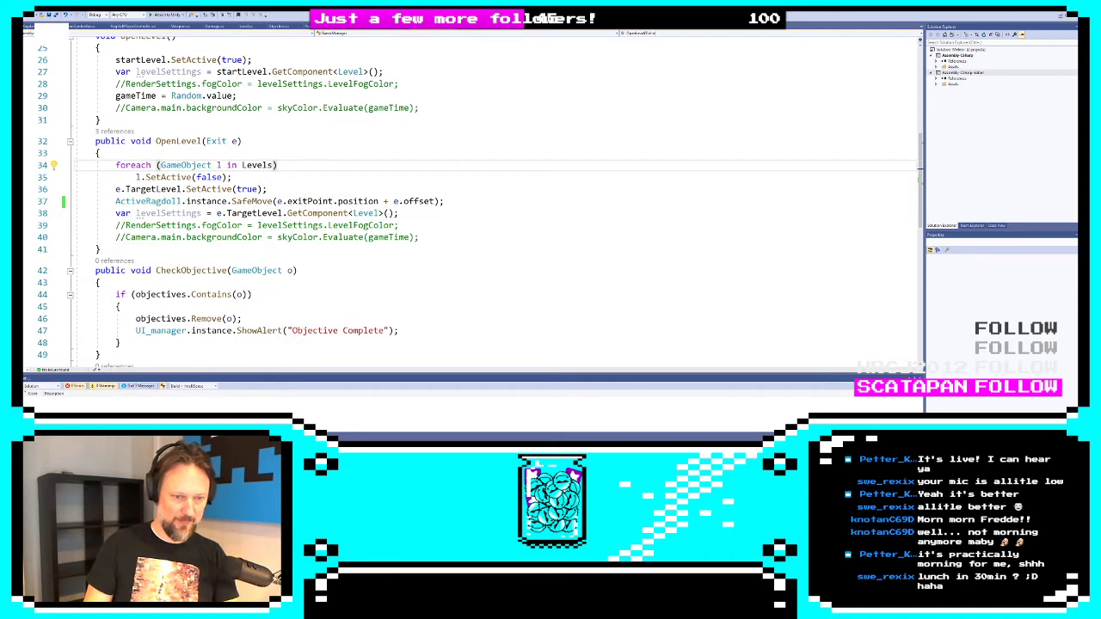
Reopen the console error from Unity and examine the ActiveRagdoll SafeMove call in GameManager's OpenLevel method
key(alt+Tab)
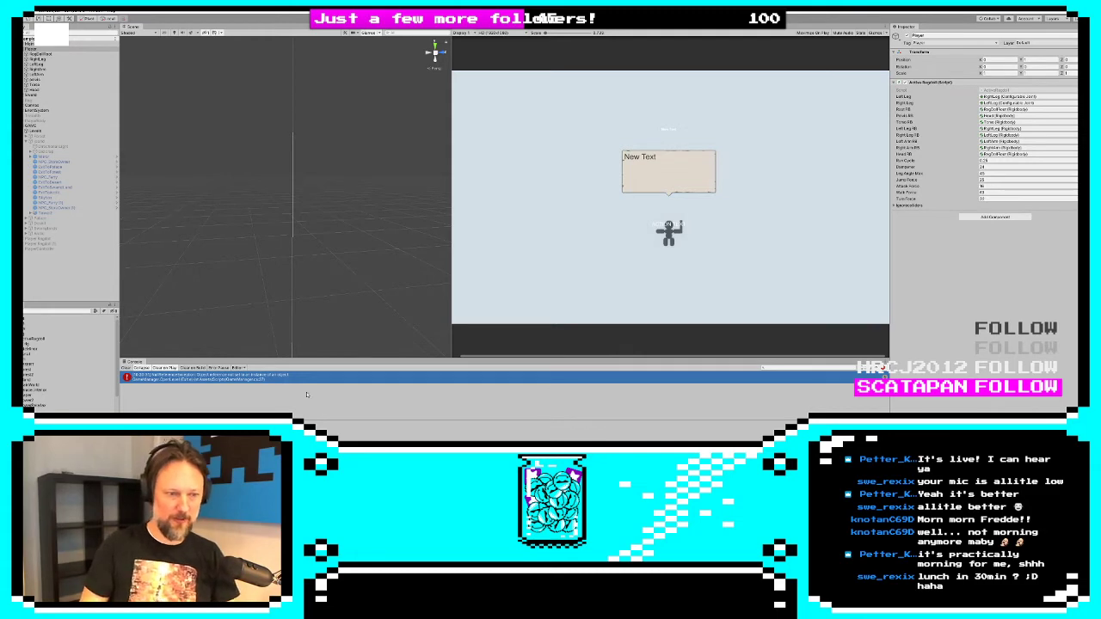
double_click(262, 381)
click(202, 215)
double_click(157, 201)
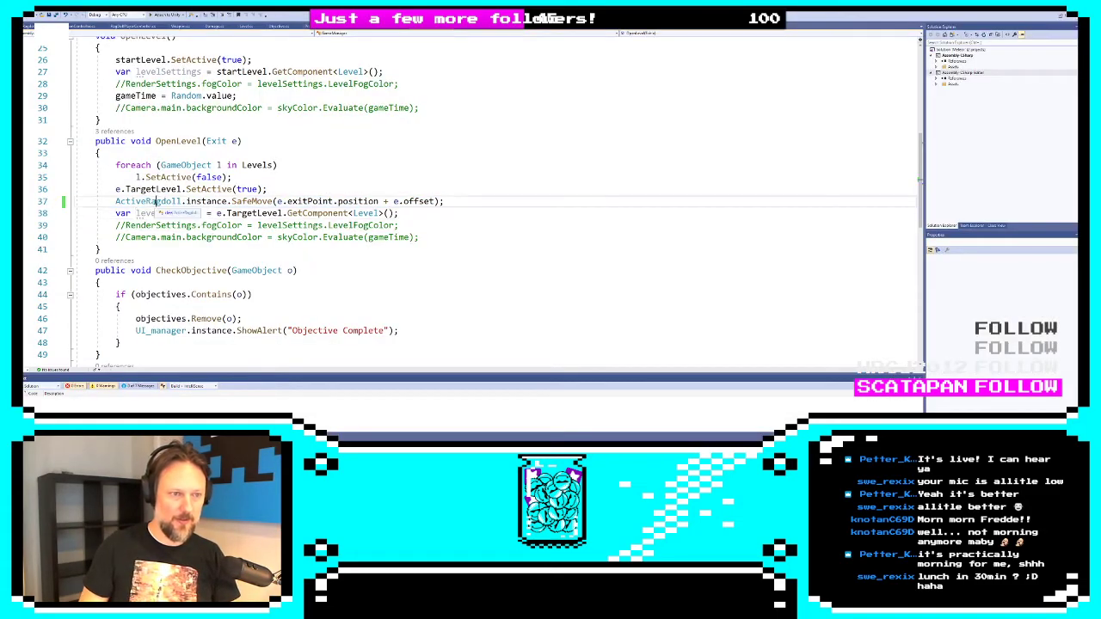
double_click(252, 202)
click(336, 213)
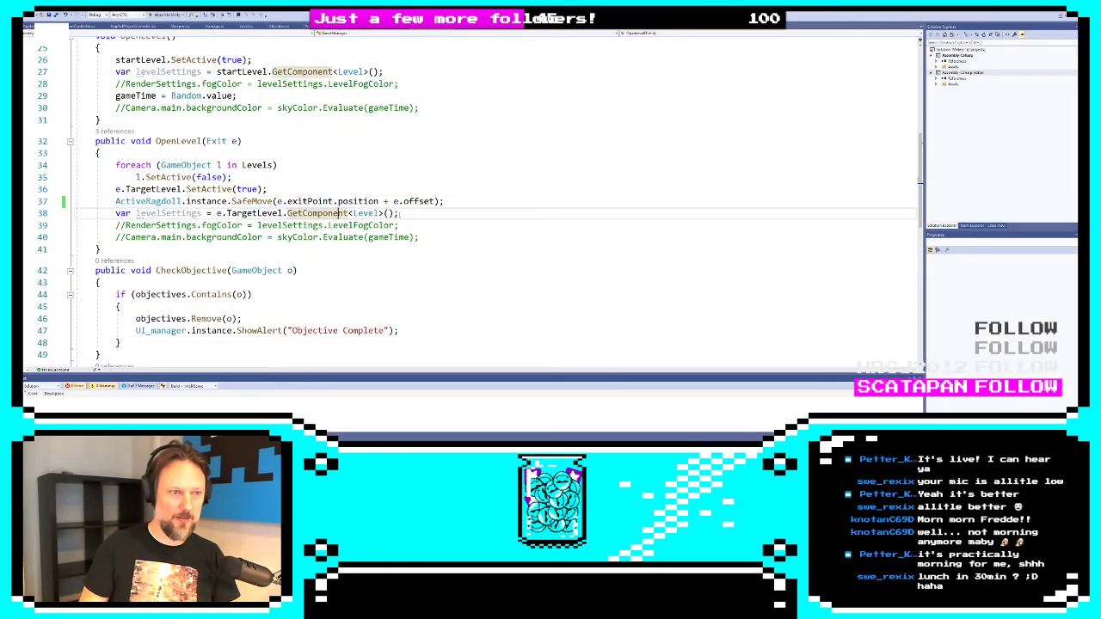
click(302, 143)
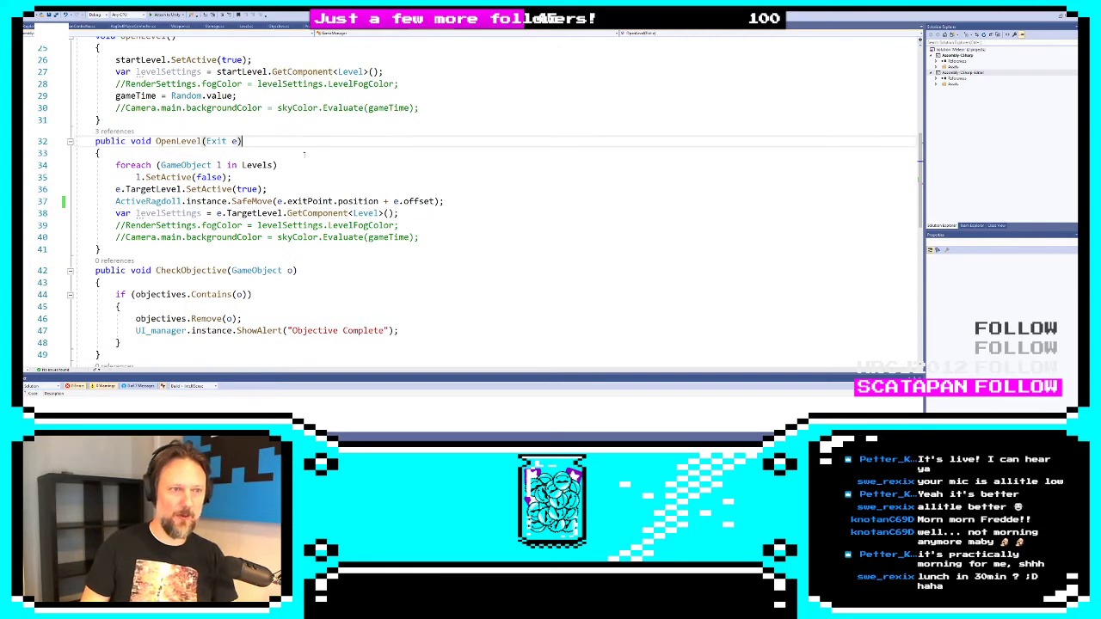
key(alt+Tab)
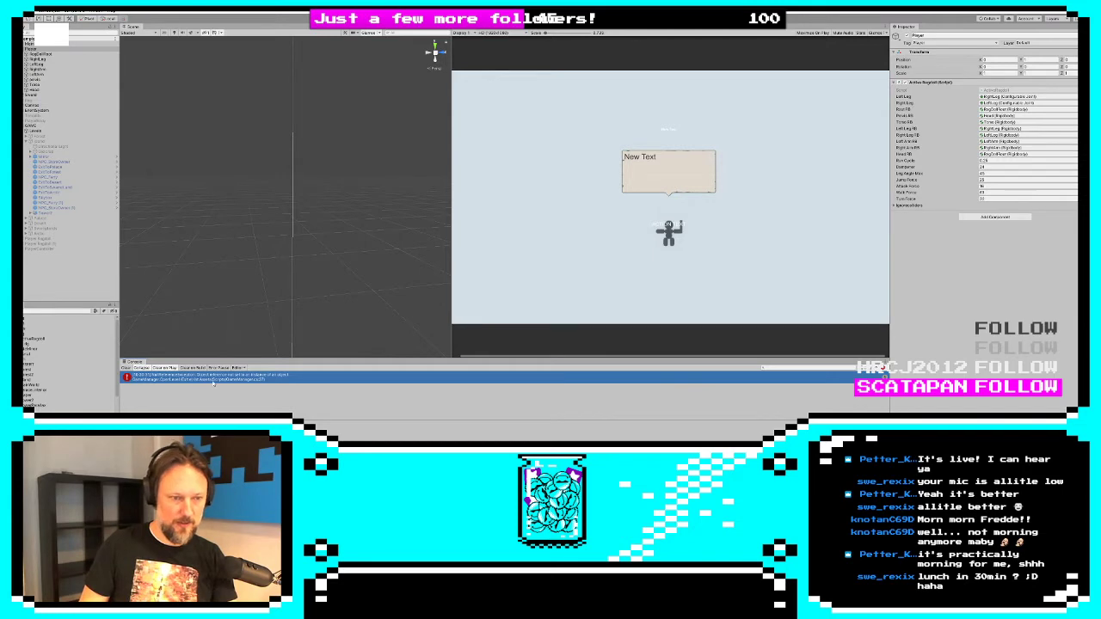
double_click(183, 379)
click(276, 201)
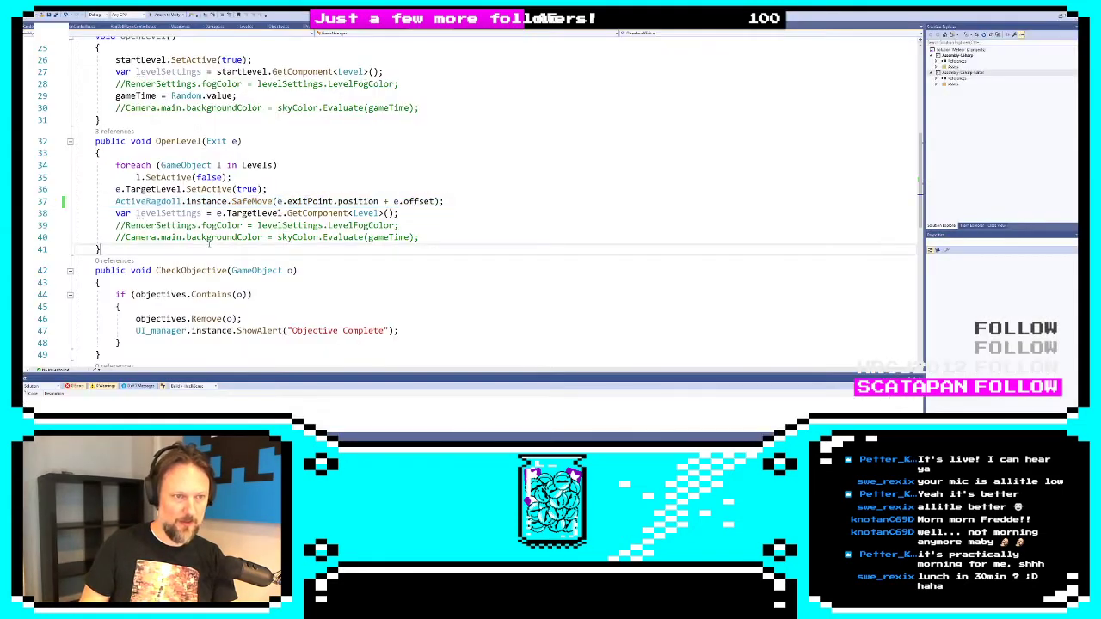
click(378, 205)
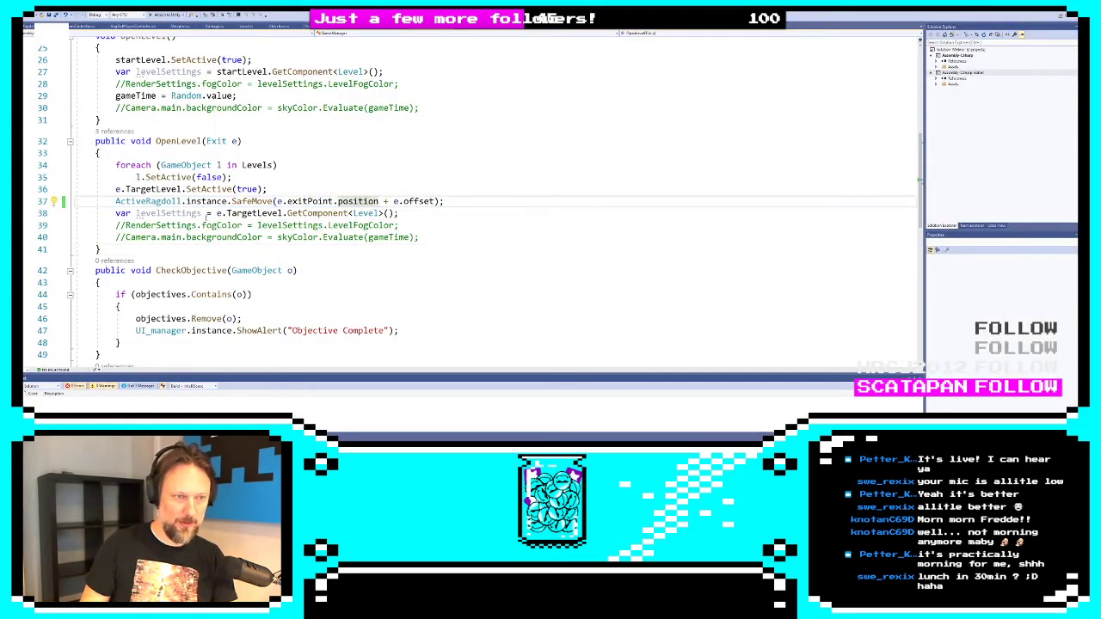
Return to Unity, widen the Game view, and play-test walking the ragdoll to the "Exit to Island" and using it
key(alt+Tab)
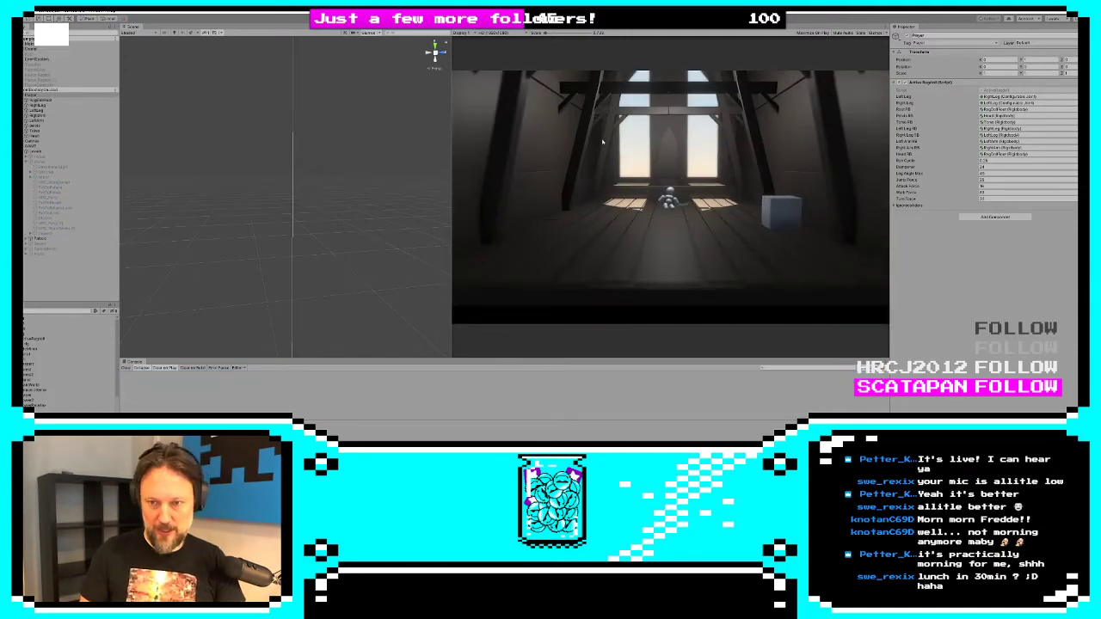
drag(453, 225, 184, 224)
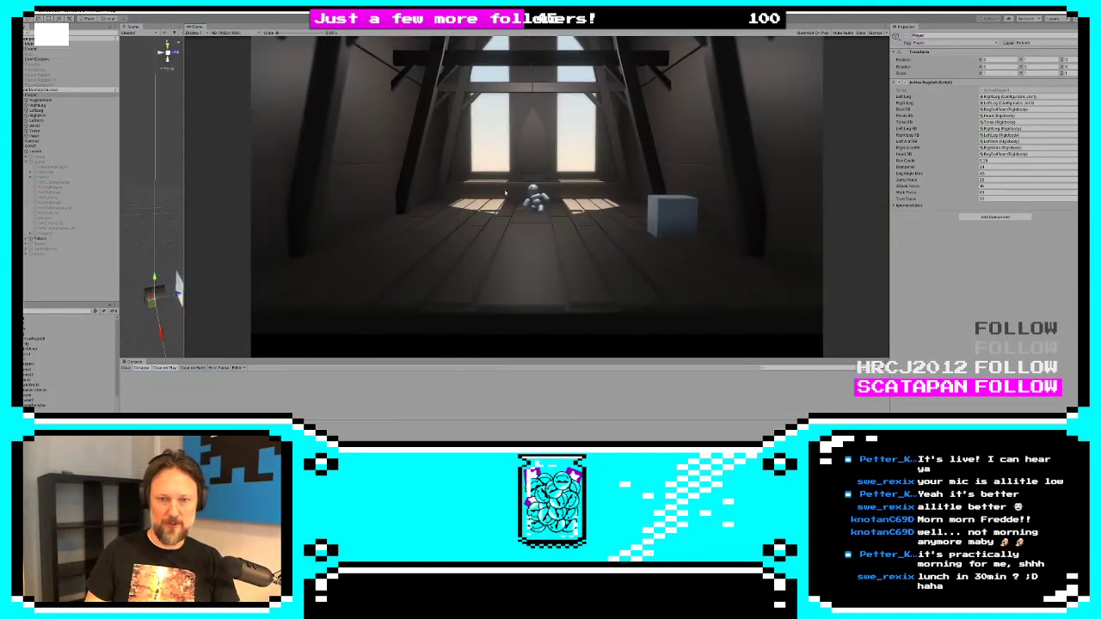
key(d)
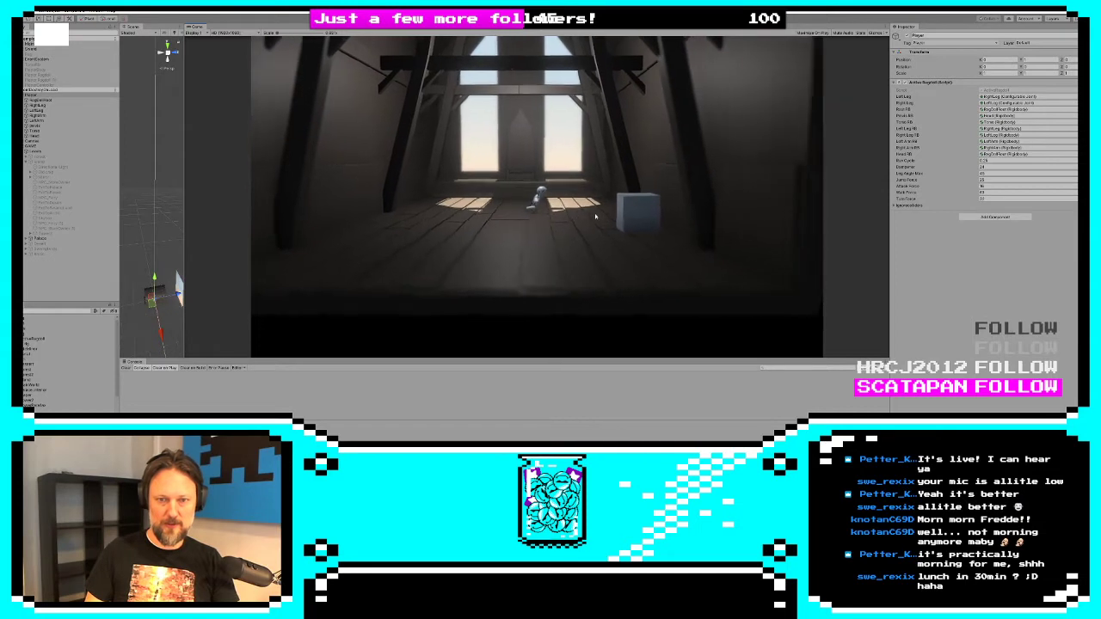
key(a)
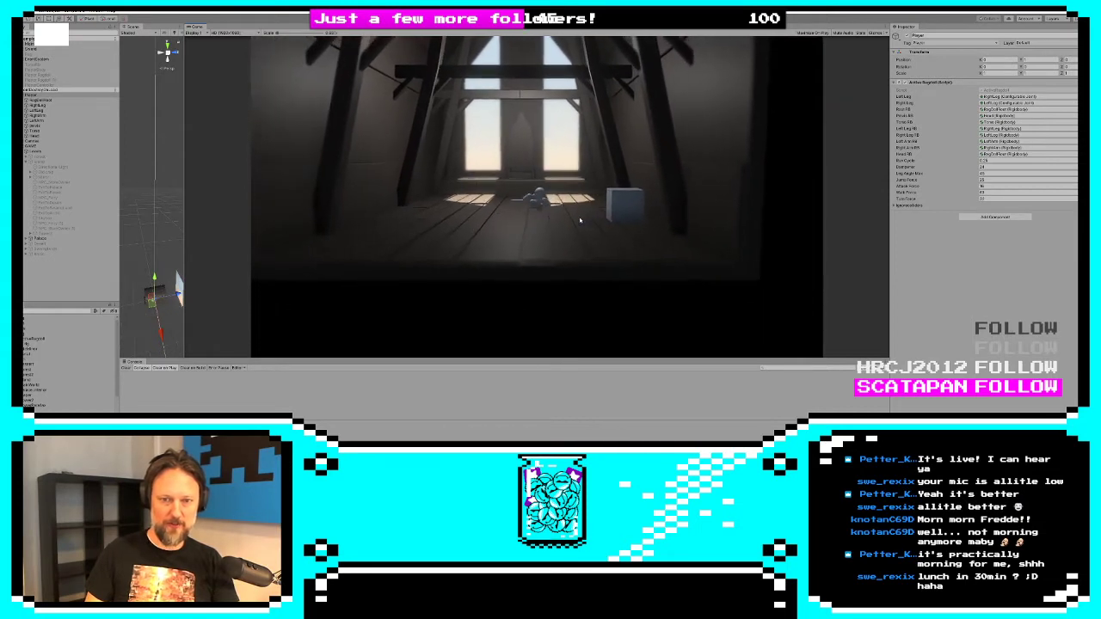
key(s)
key(a)
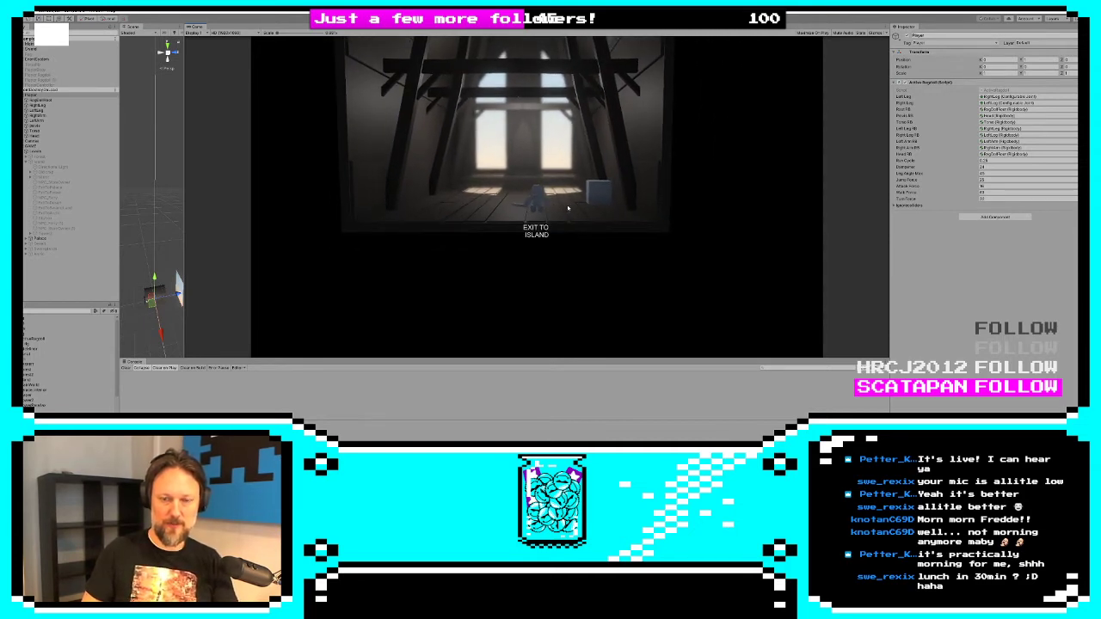
key(e)
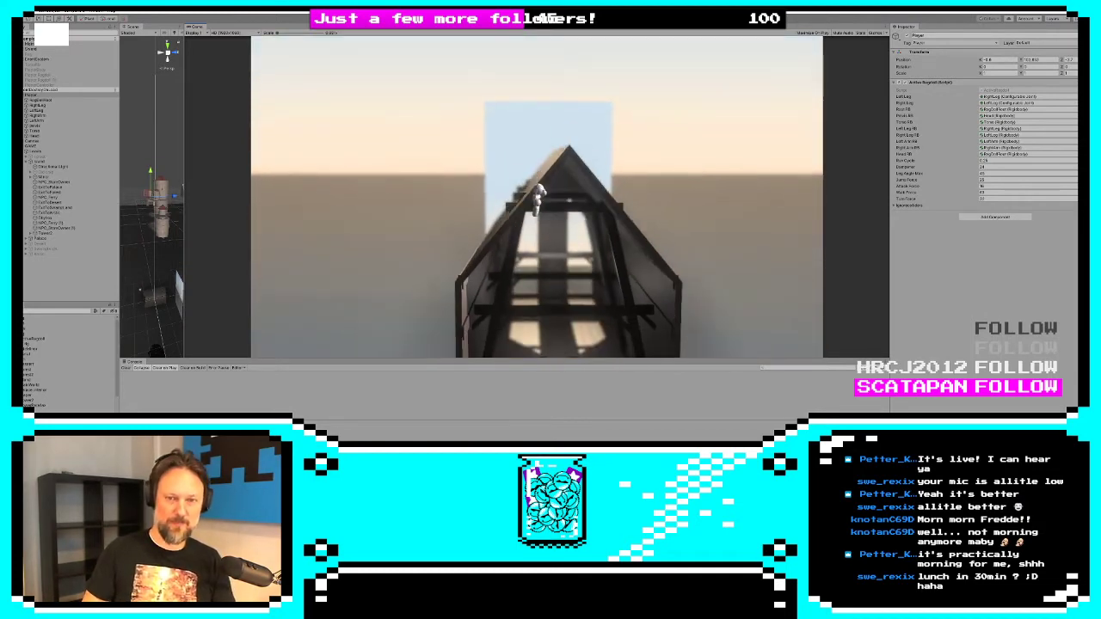
key(ctrl+p)
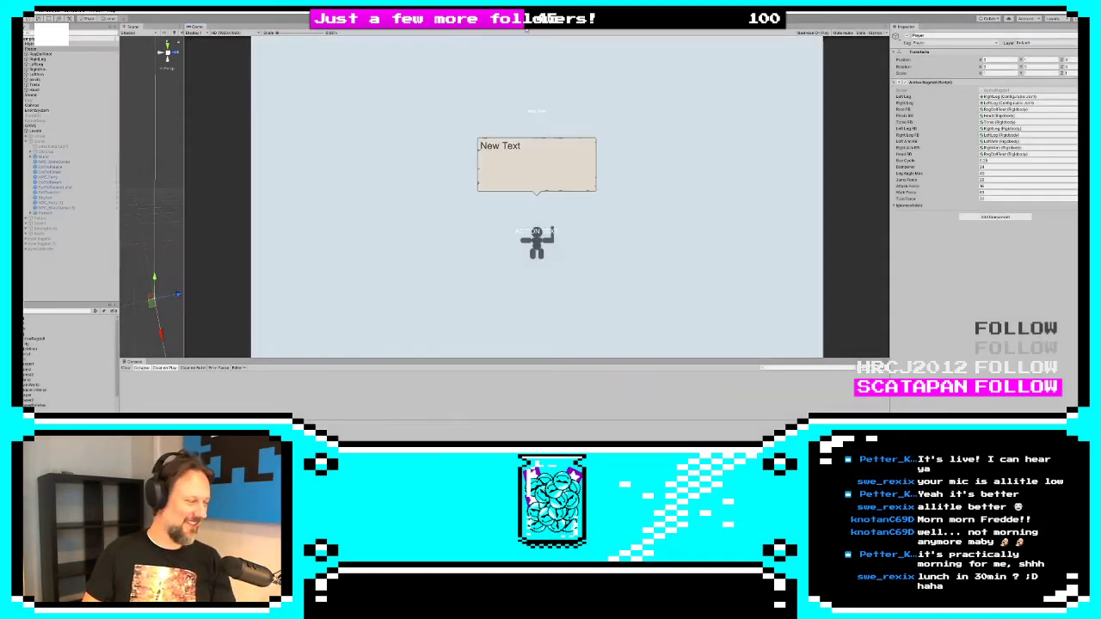
Activate the Island level object in the scene hierarchy
click(50, 157)
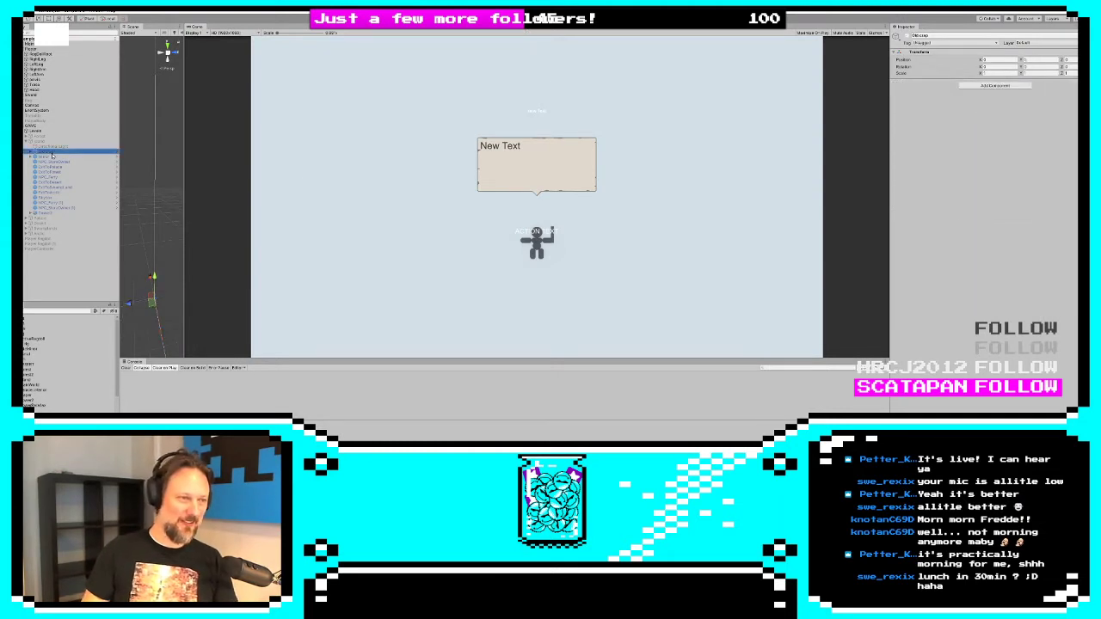
click(26, 141)
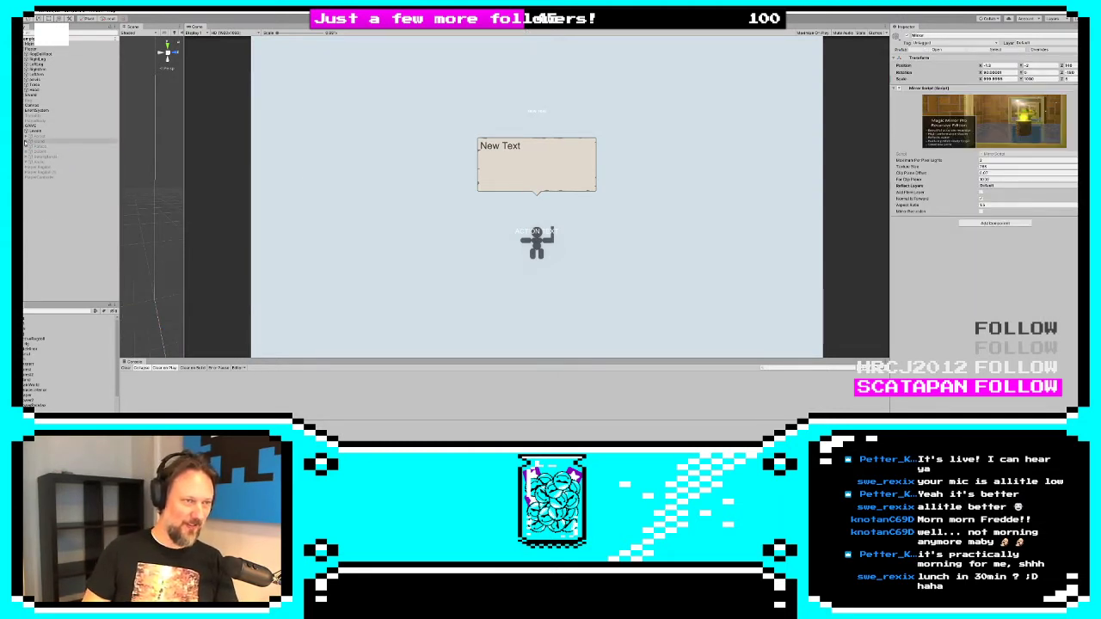
click(38, 142)
click(27, 141)
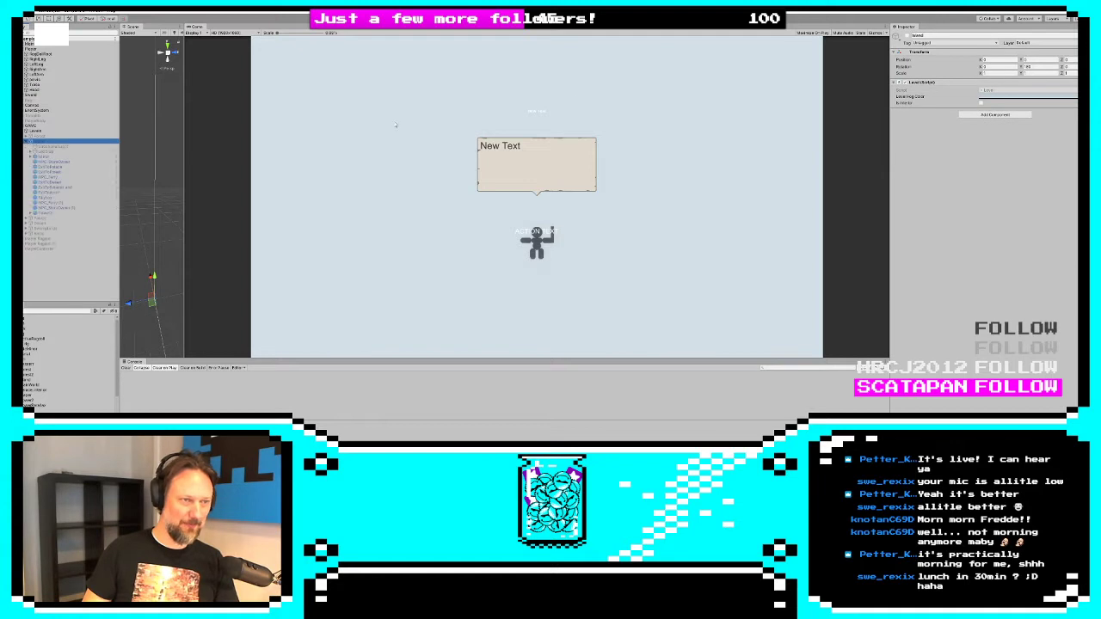
click(908, 34)
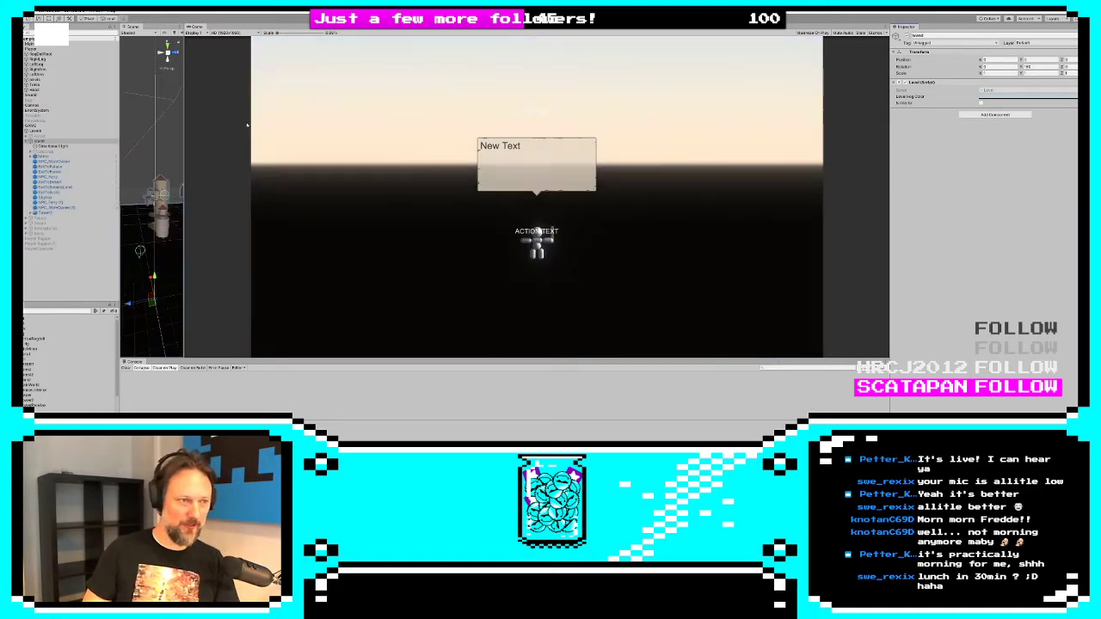
Focus the Scene view on the ExitToPalace trigger and widen the view to show the surrounding tower
click(46, 162)
click(48, 166)
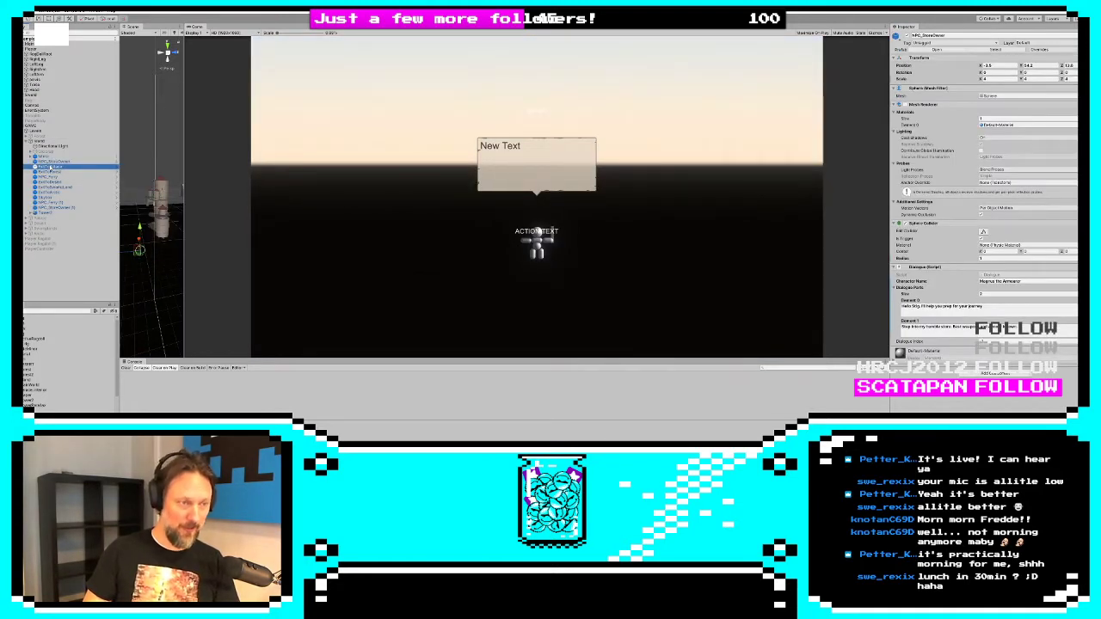
key(f)
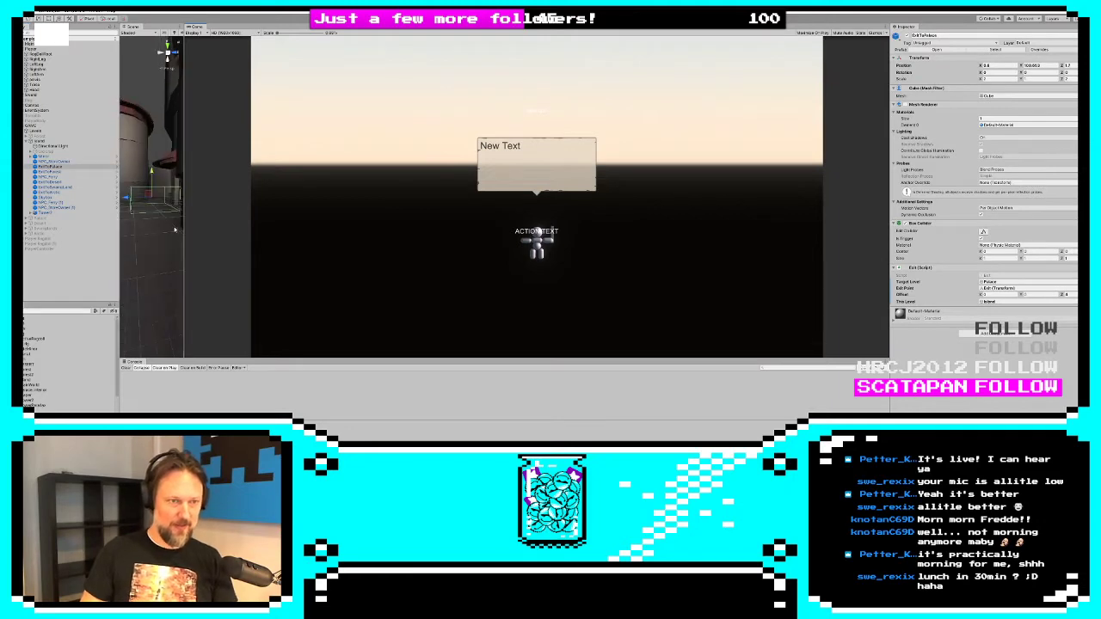
drag(183, 229, 759, 221)
alt+drag(431, 184, 504, 264)
scroll(504, 264, down, 4)
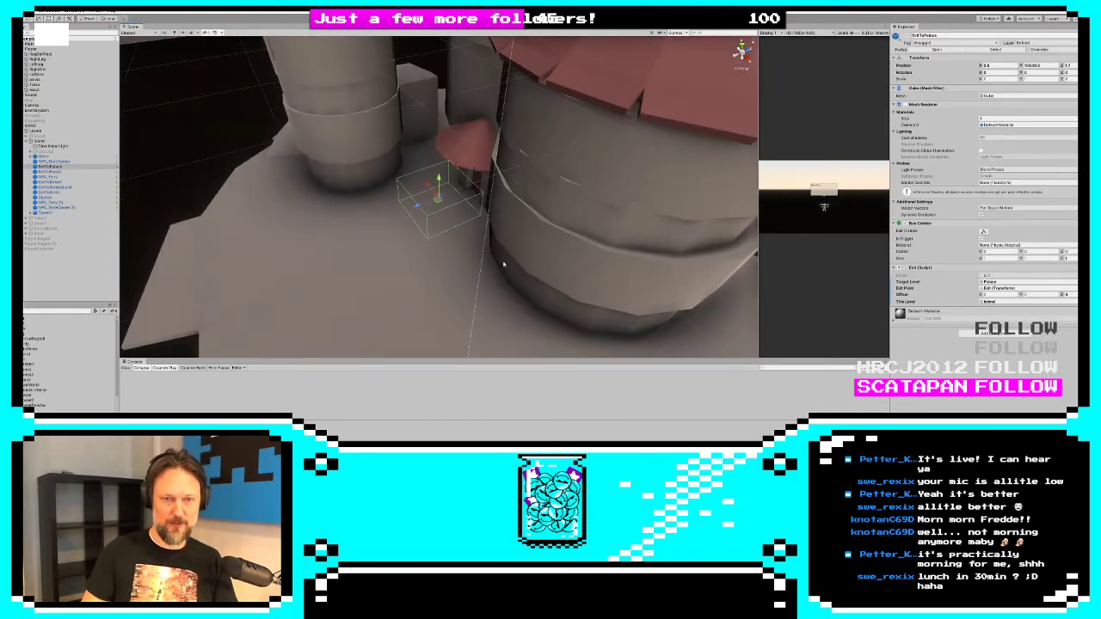
Try adding a Mesh Collider component to the tower's parent object
click(413, 281)
alt+drag(431, 263, 436, 217)
scroll(431, 233, down, 5)
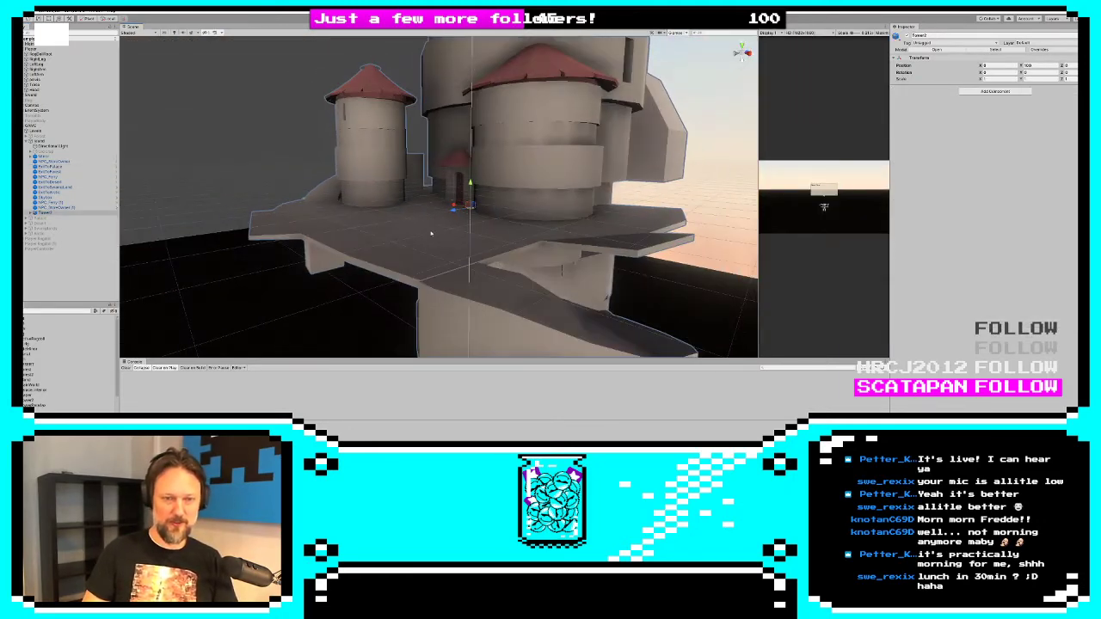
click(431, 233)
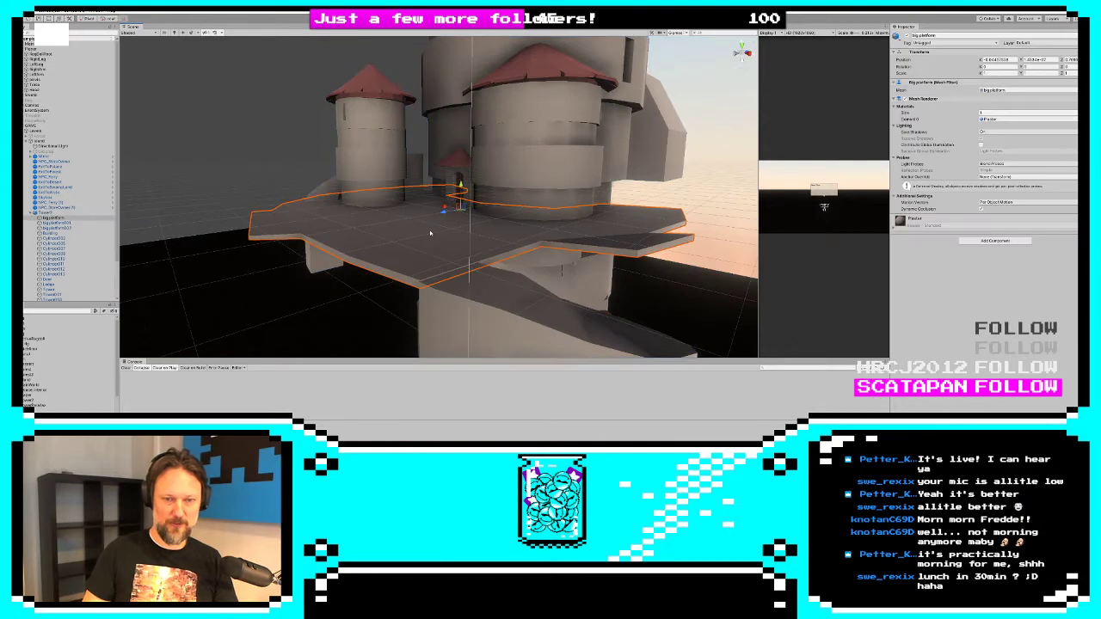
click(366, 165)
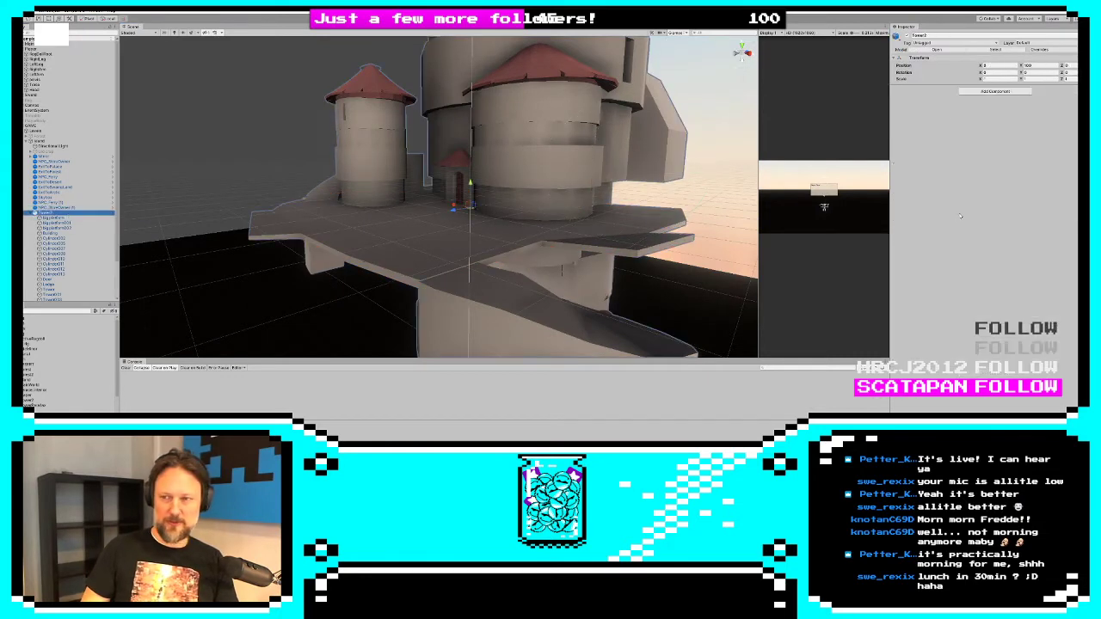
click(996, 91)
text(mesh)
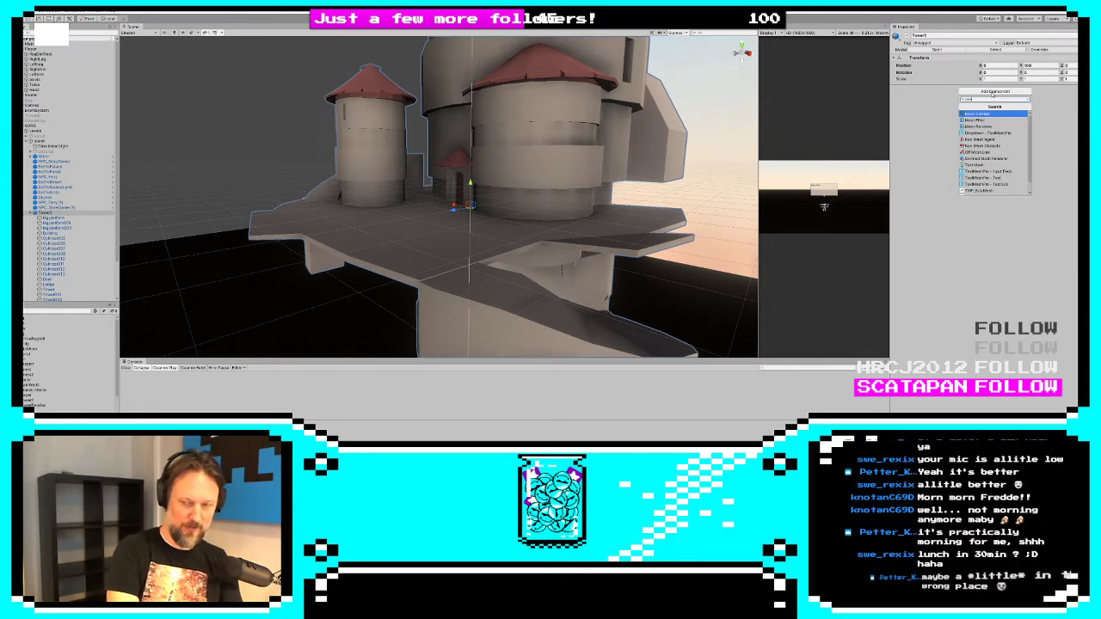
key(Return)
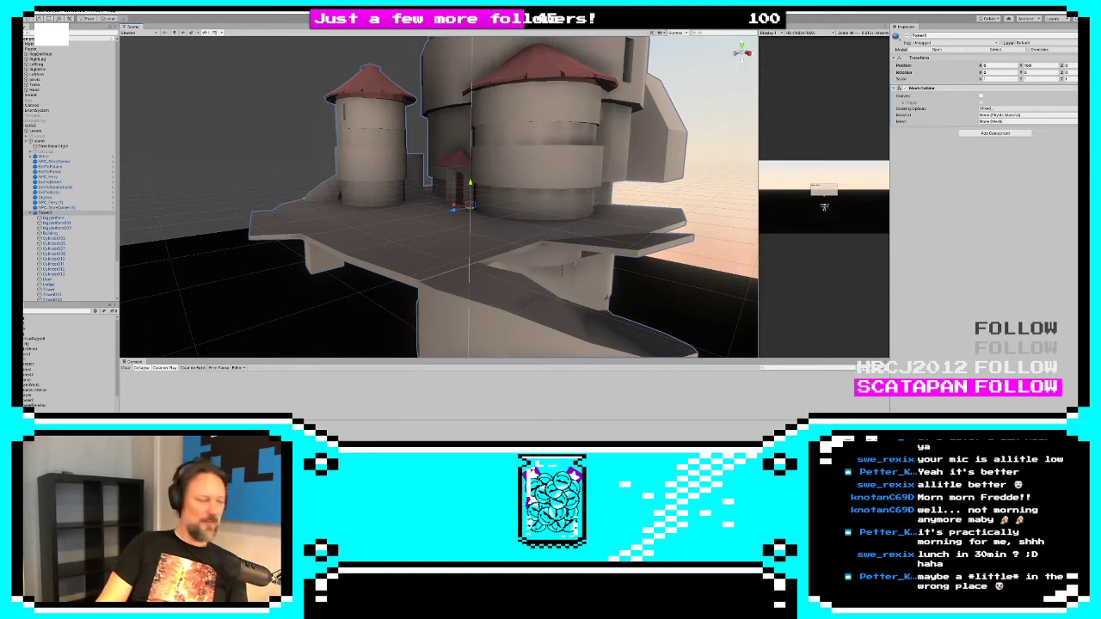
Remove the Mesh Collider component from the tower's parent object
click(922, 88)
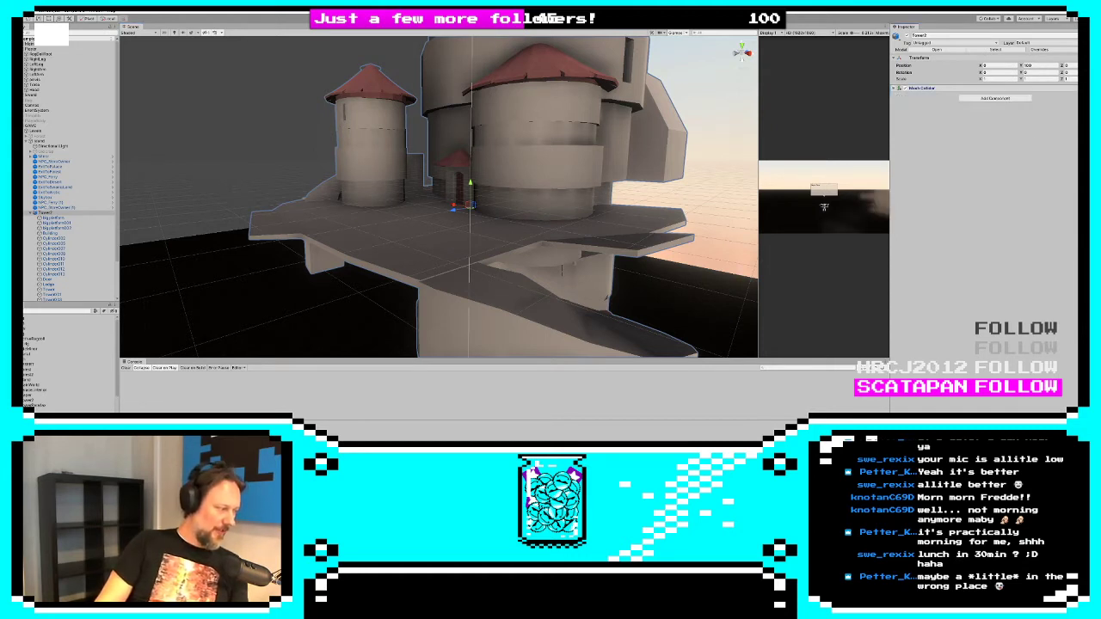
click(1089, 88)
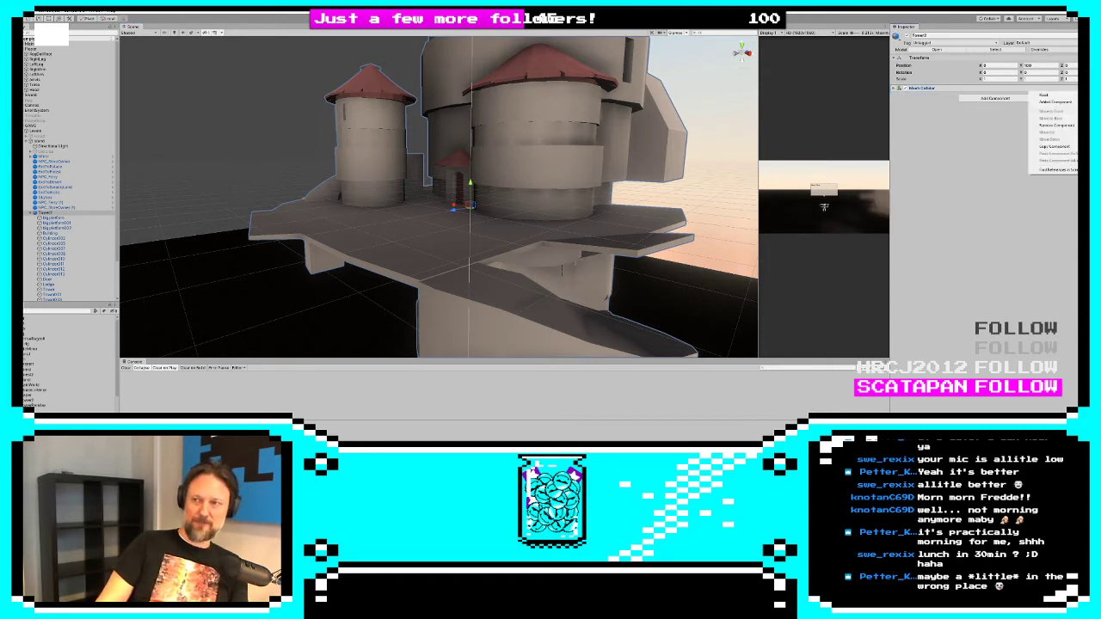
click(1057, 125)
Add a Mesh Collider component to the tower's BigPlatform mesh
click(403, 258)
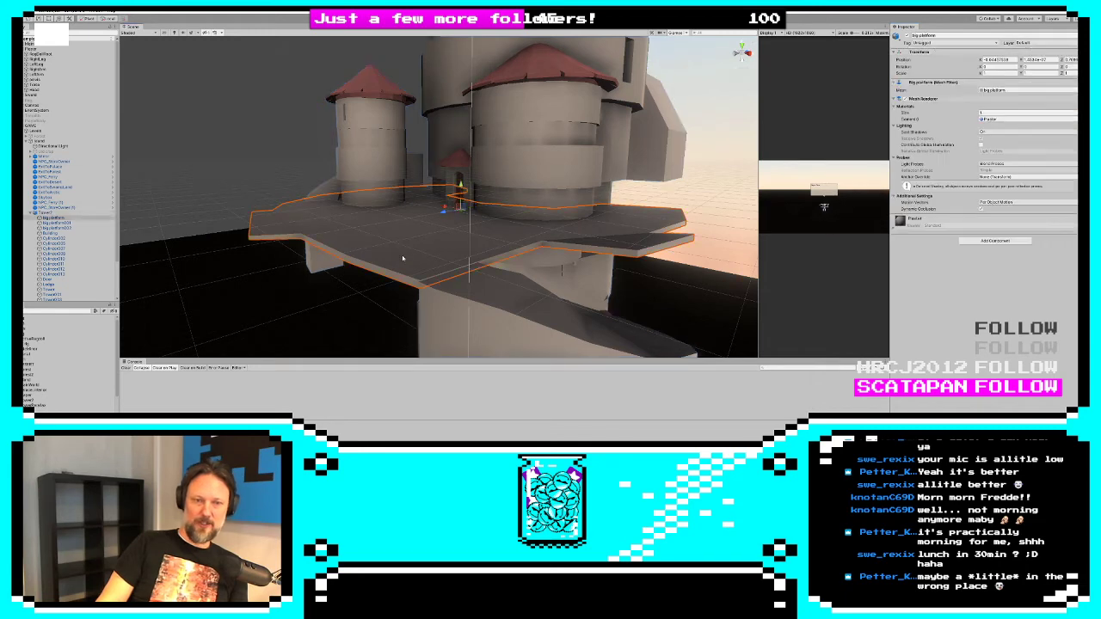
alt+drag(368, 96, 371, 151)
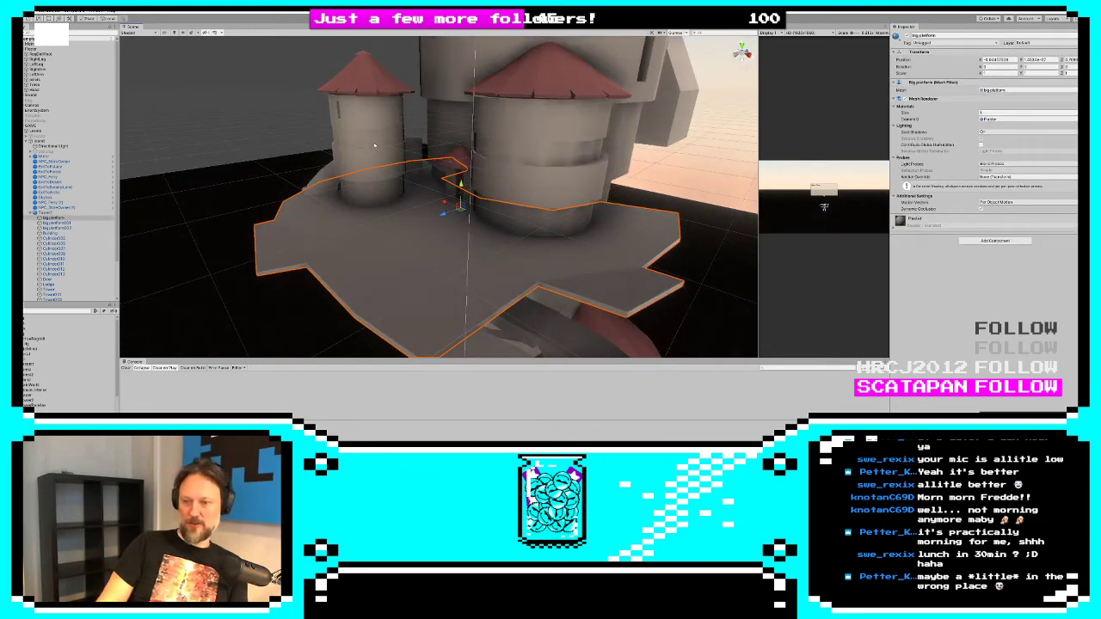
click(995, 241)
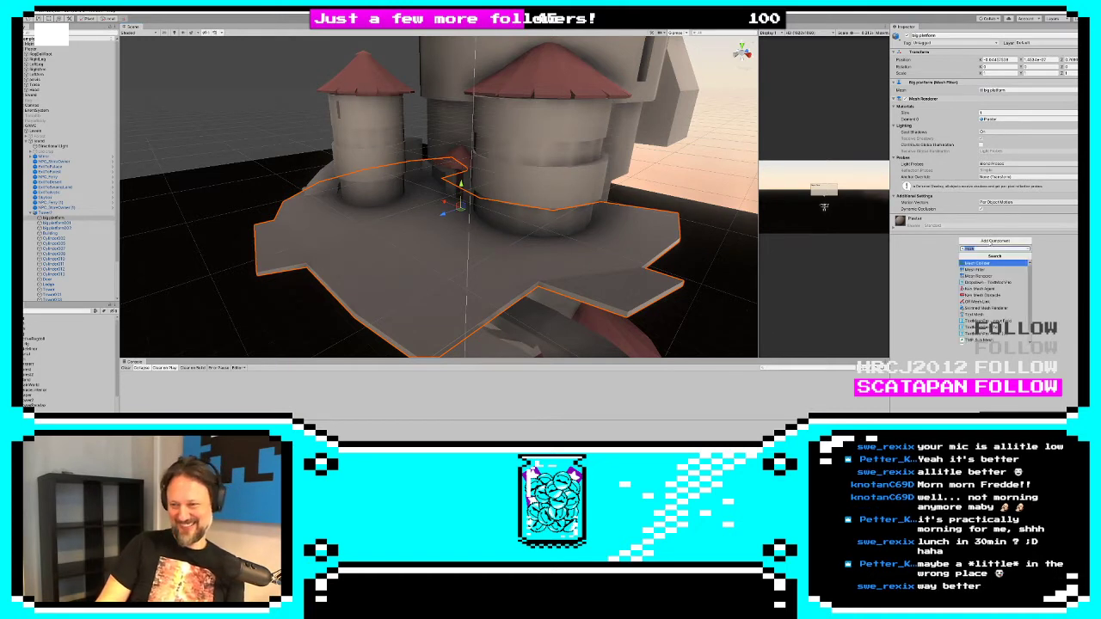
key(Return)
Try a Mesh Collider on the tower's parent object again and undo the addition
click(540, 187)
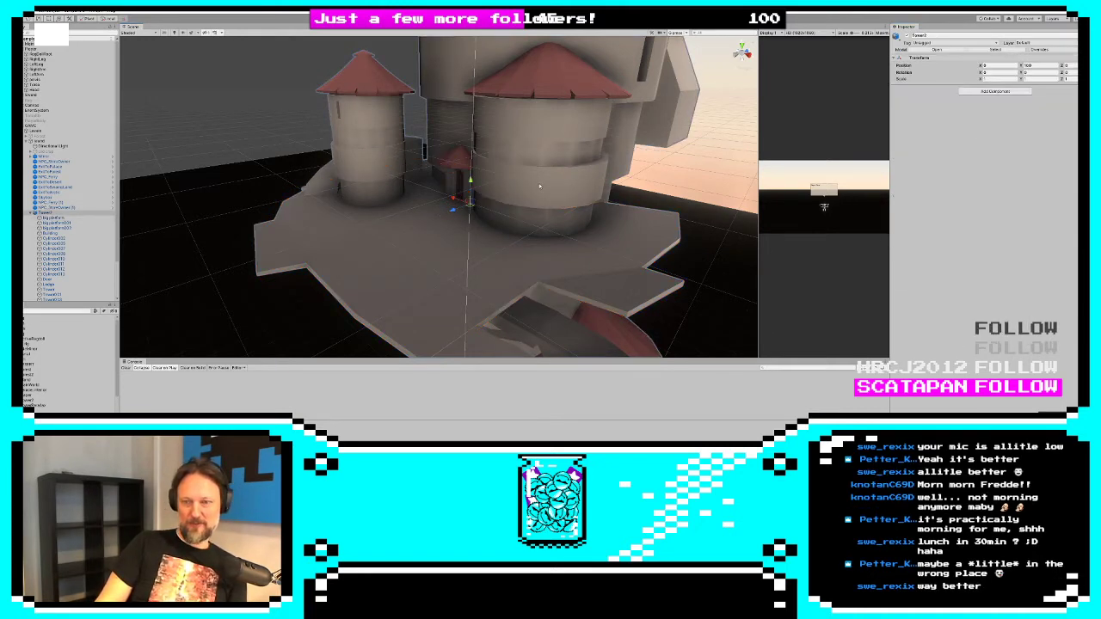
click(448, 307)
click(449, 307)
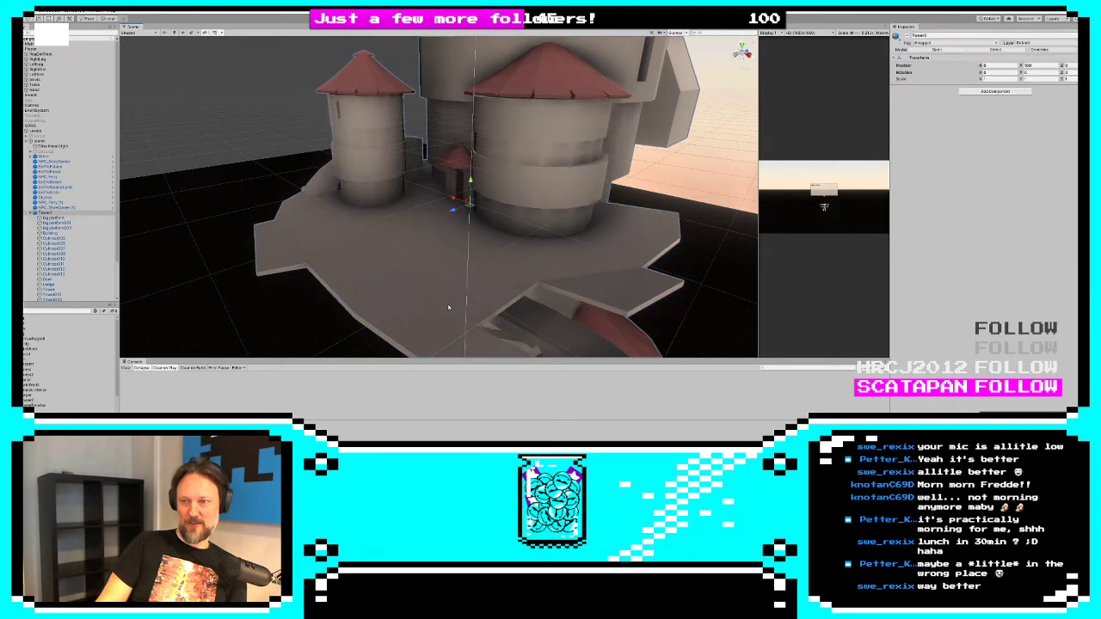
click(46, 213)
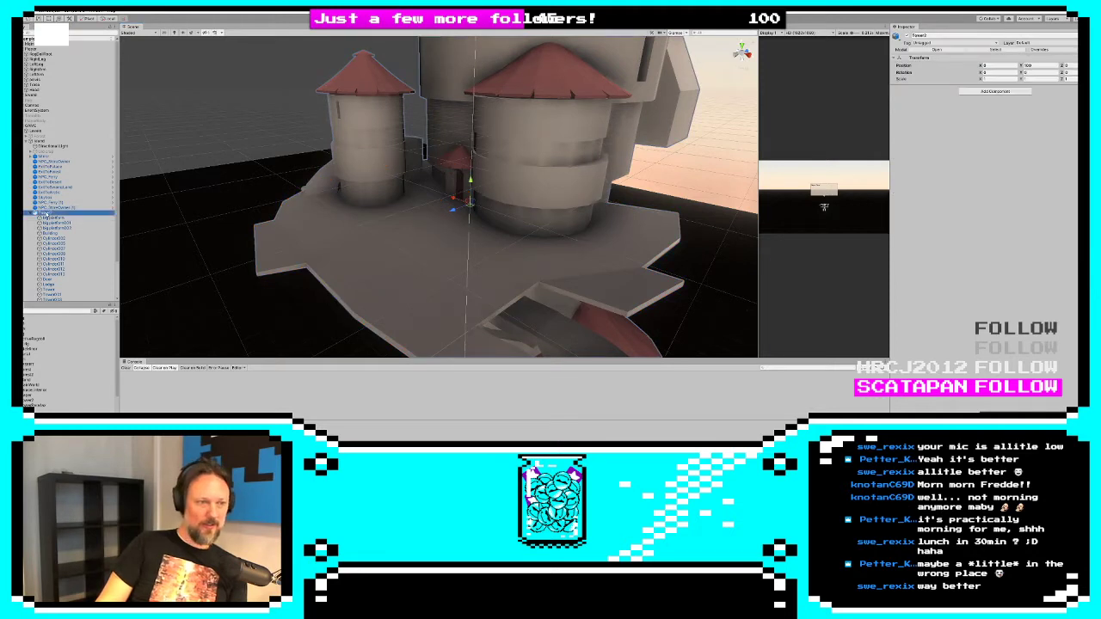
click(981, 92)
click(976, 115)
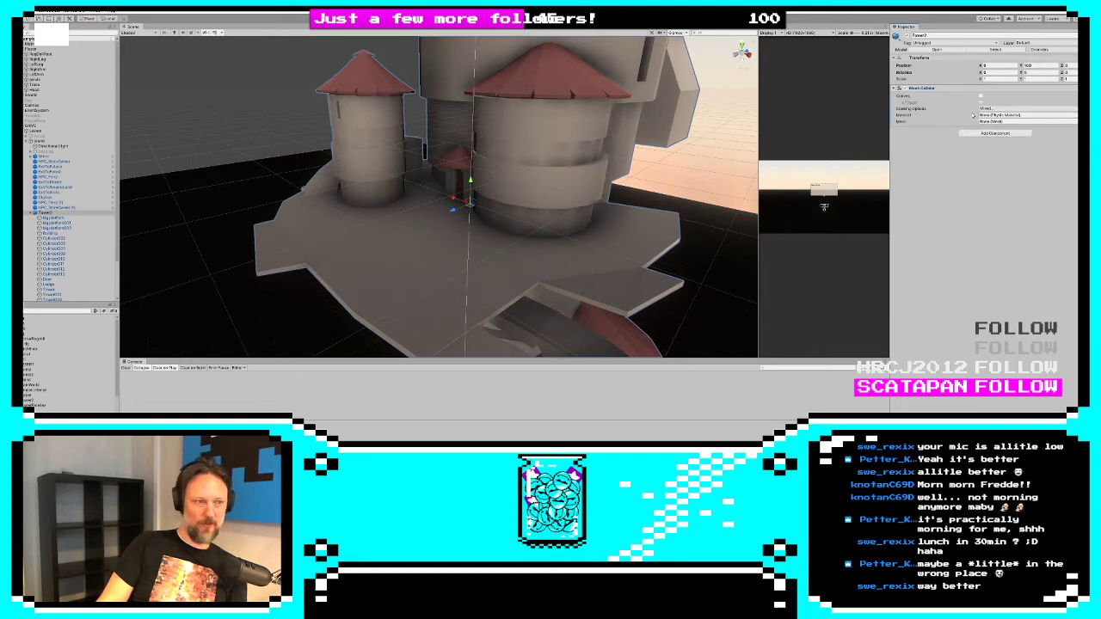
key(ctrl+z)
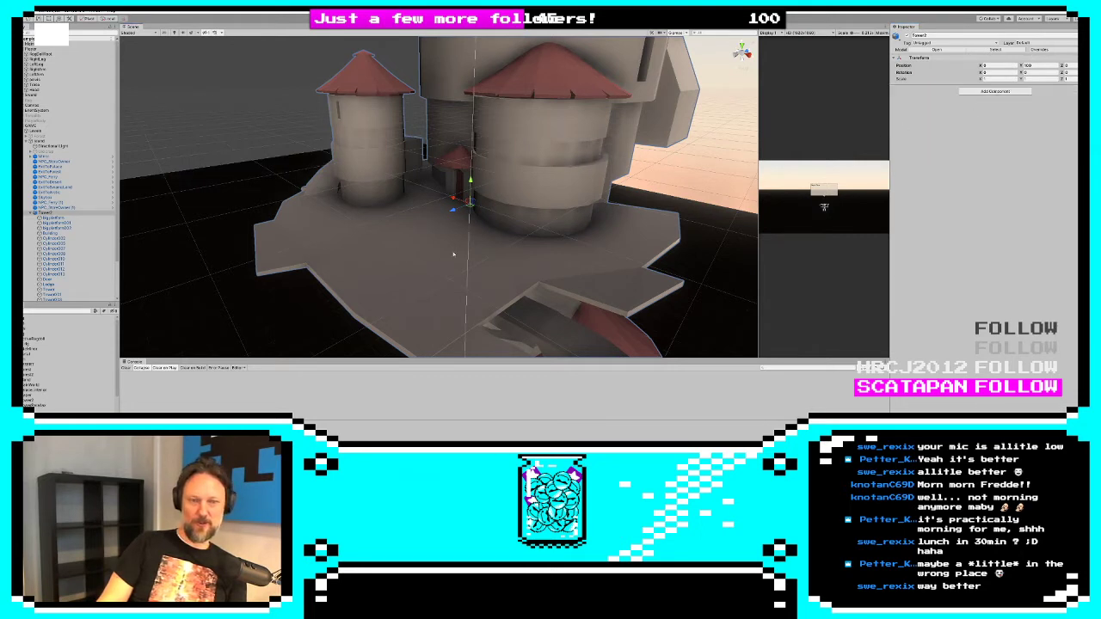
Select the big platform, the round towers around it and the small roofed doorway together in the Scene view
click(453, 253)
shift+click(542, 186)
shift+click(380, 144)
shift+click(444, 121)
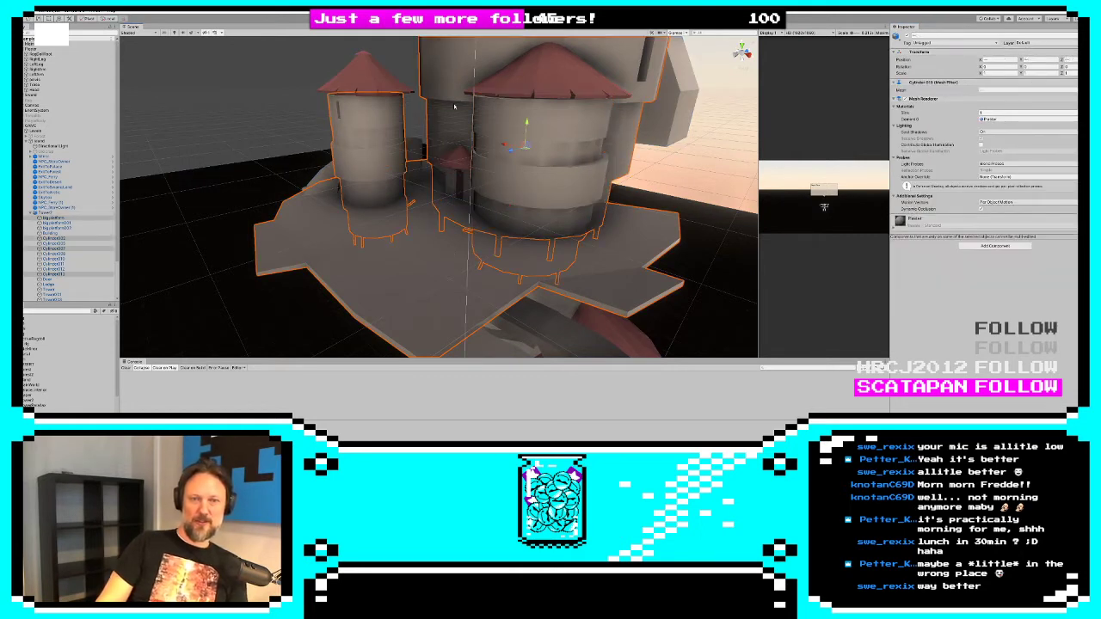
scroll(445, 120, down, 3)
shift+click(447, 184)
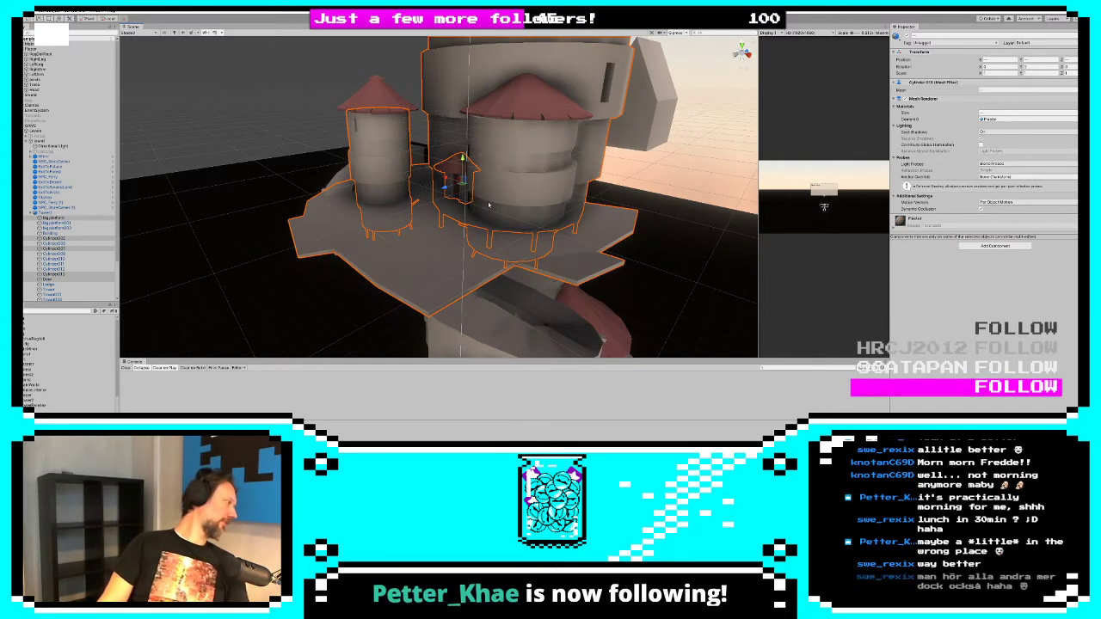
Try to extend the multi-selection with the tower pieces beneath the big platform
alt+drag(484, 203, 303, 215)
shift+click(593, 270)
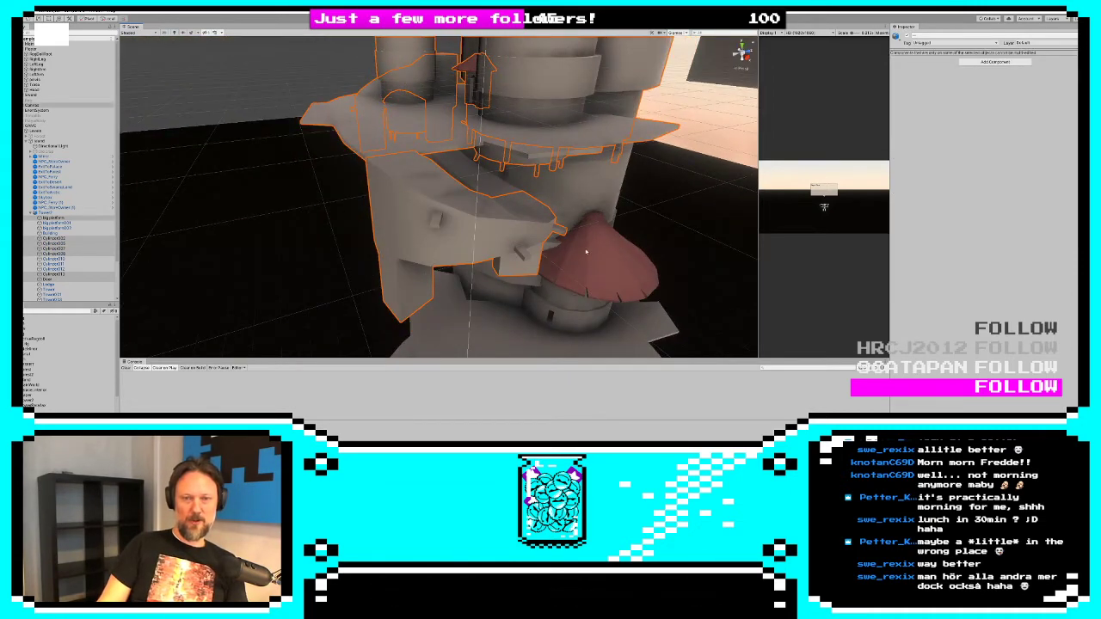
shift+click(586, 251)
shift+click(565, 188)
shift+click(610, 177)
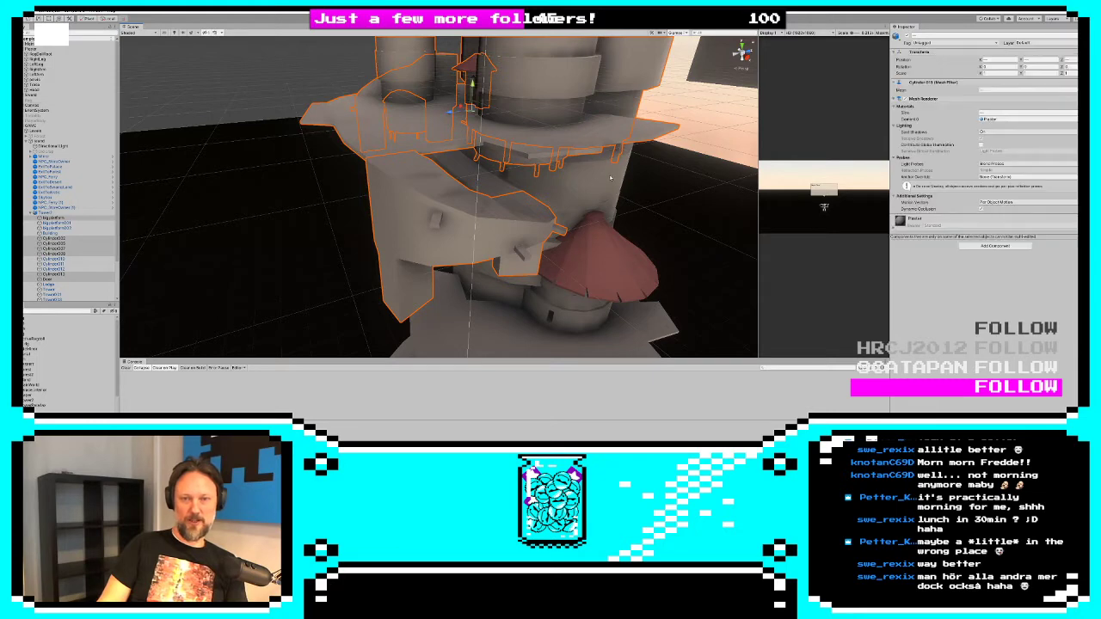
shift+click(598, 175)
Add more cylindrical sections of the tower's lower body to the multi-selection from the other side
alt+drag(511, 215, 384, 276)
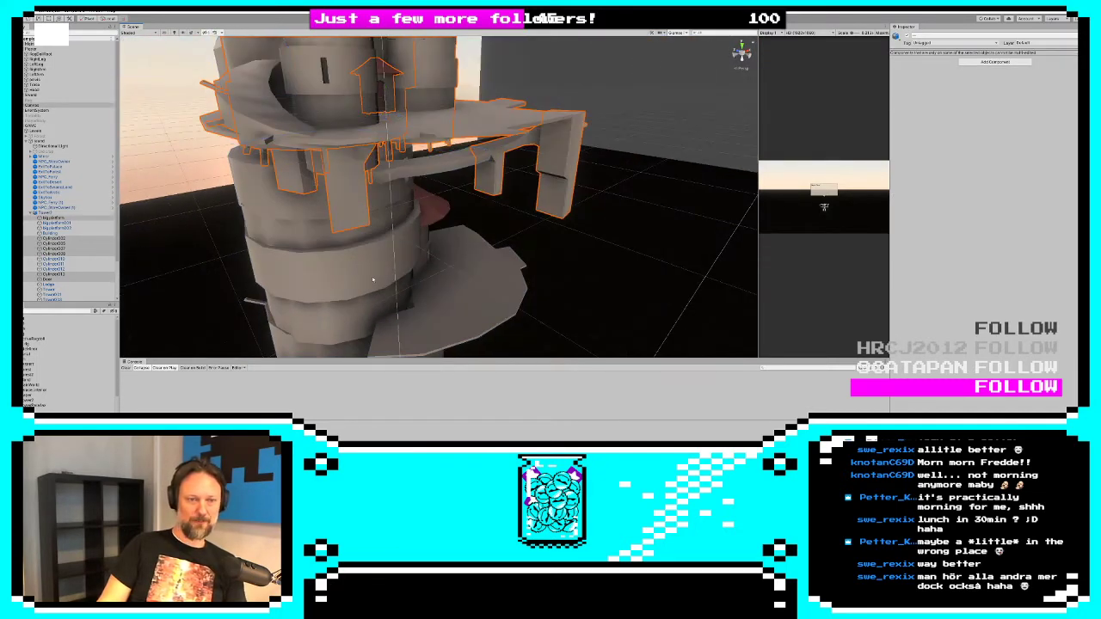
middle_drag(384, 276, 359, 266)
alt+drag(359, 266, 460, 182)
shift+click(249, 174)
shift+click(459, 183)
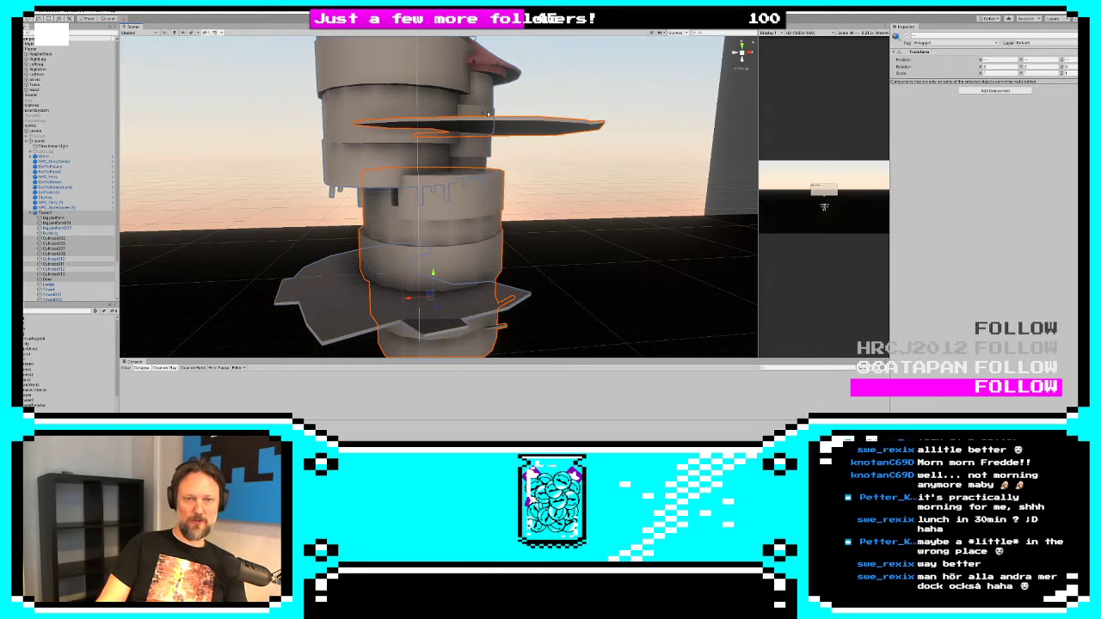
Add the lower platform and the adjoining tower section to the multi-selection
shift+click(488, 114)
alt+drag(488, 113, 471, 209)
middle_drag(470, 209, 495, 293)
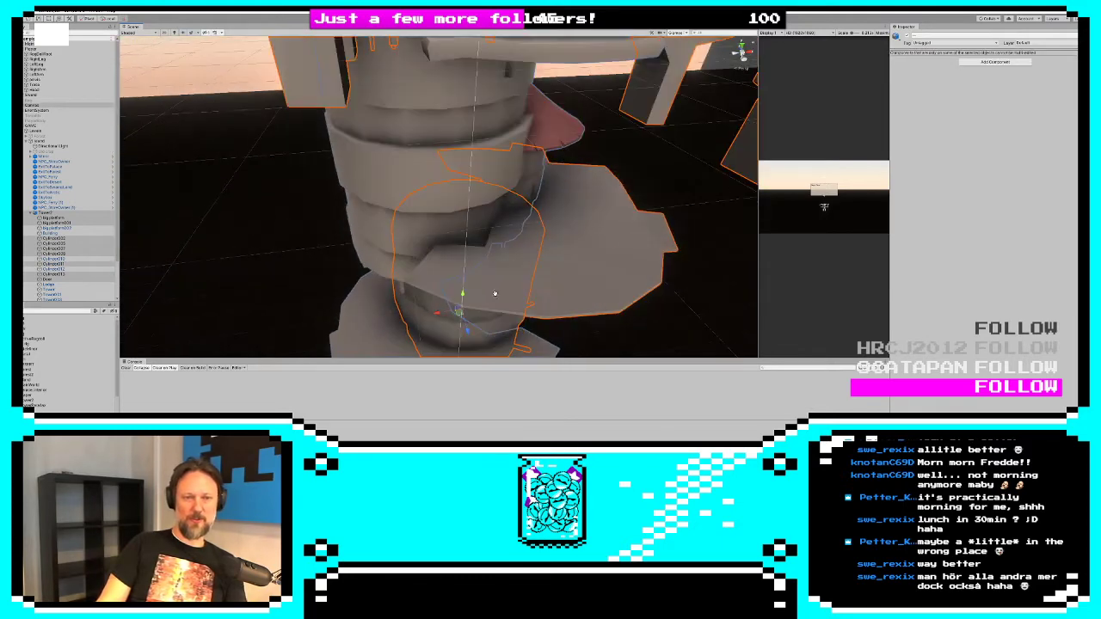
shift+click(367, 173)
middle_drag(366, 173, 387, 268)
alt+drag(387, 269, 412, 255)
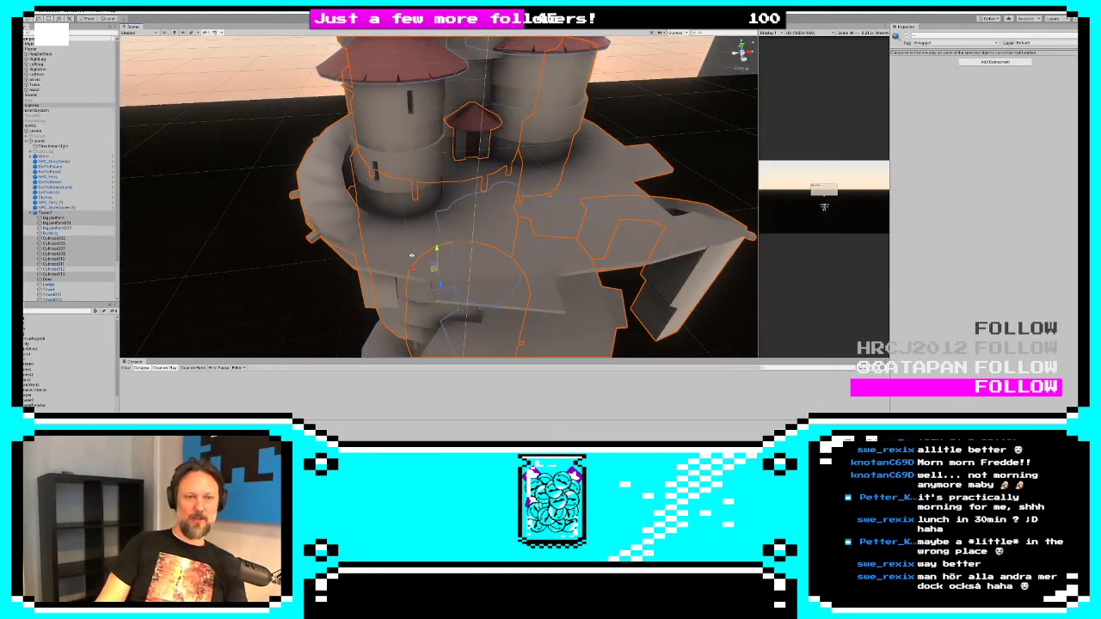
Try to add the small red-roofed turret beside the doorway to the multi-selection
middle_drag(412, 256, 435, 176)
alt+drag(435, 176, 437, 105)
middle_drag(437, 105, 392, 268)
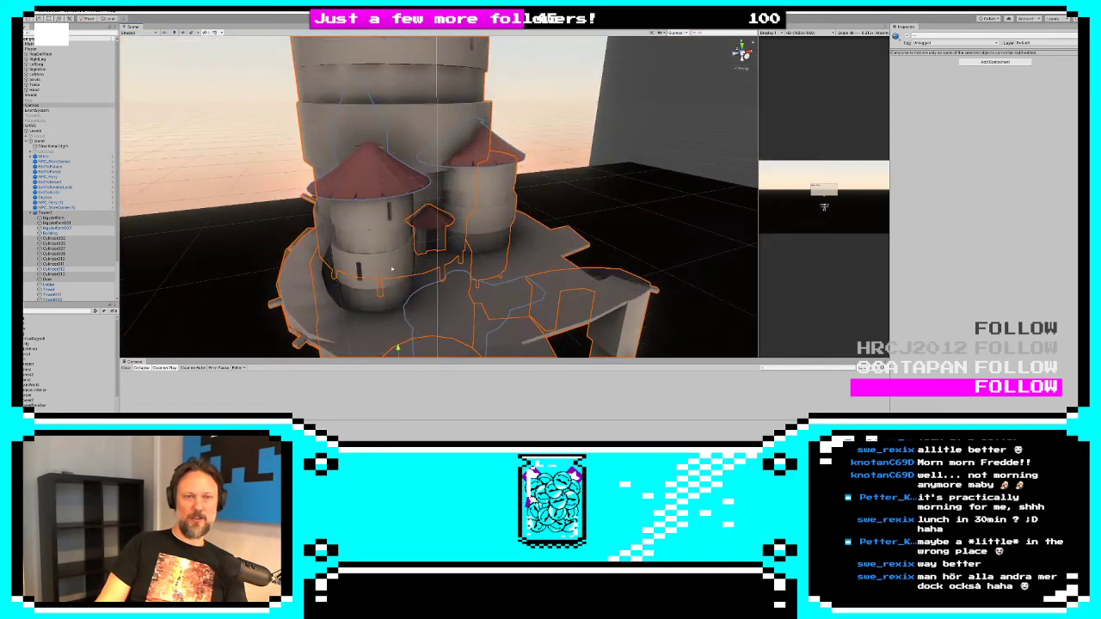
shift+click(370, 230)
shift+click(370, 231)
shift+click(370, 231)
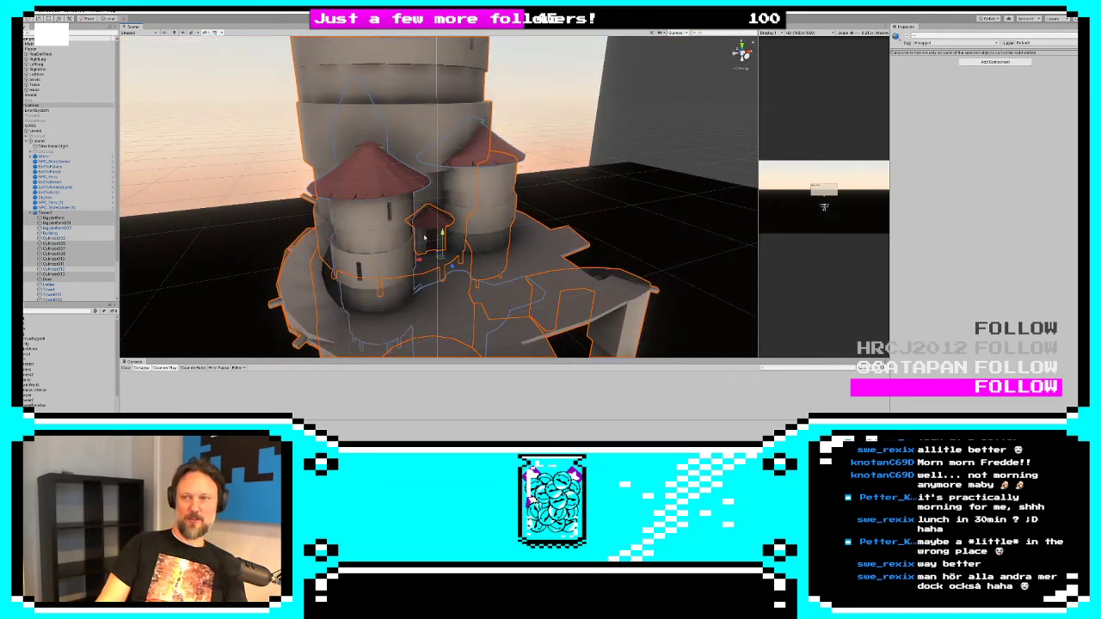
alt+drag(220, 250, 423, 212)
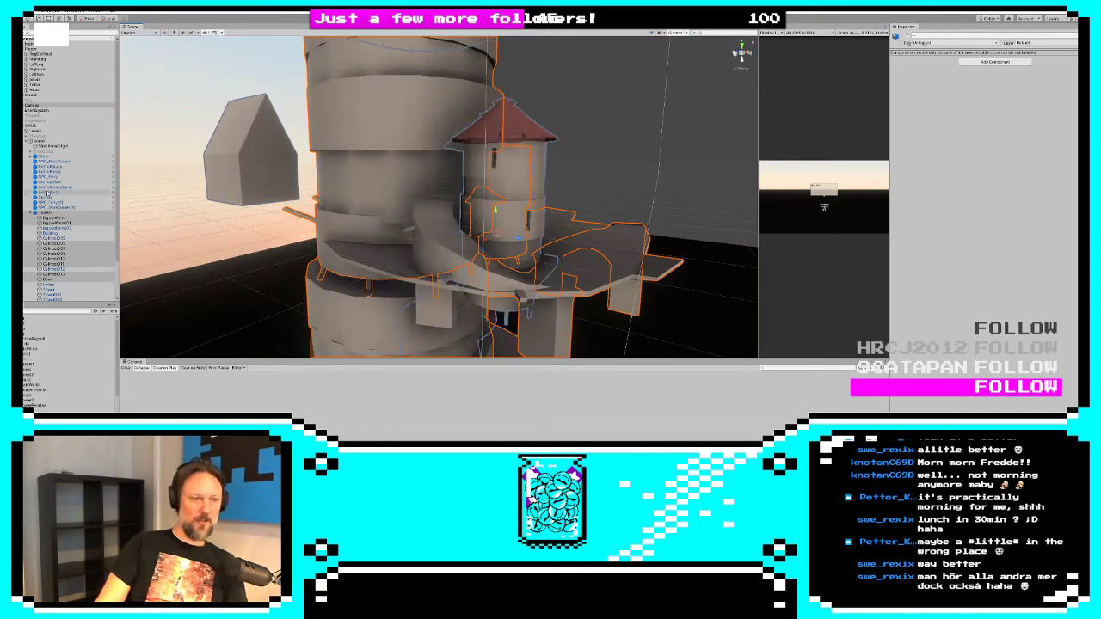
click(53, 218)
shift+click(59, 228)
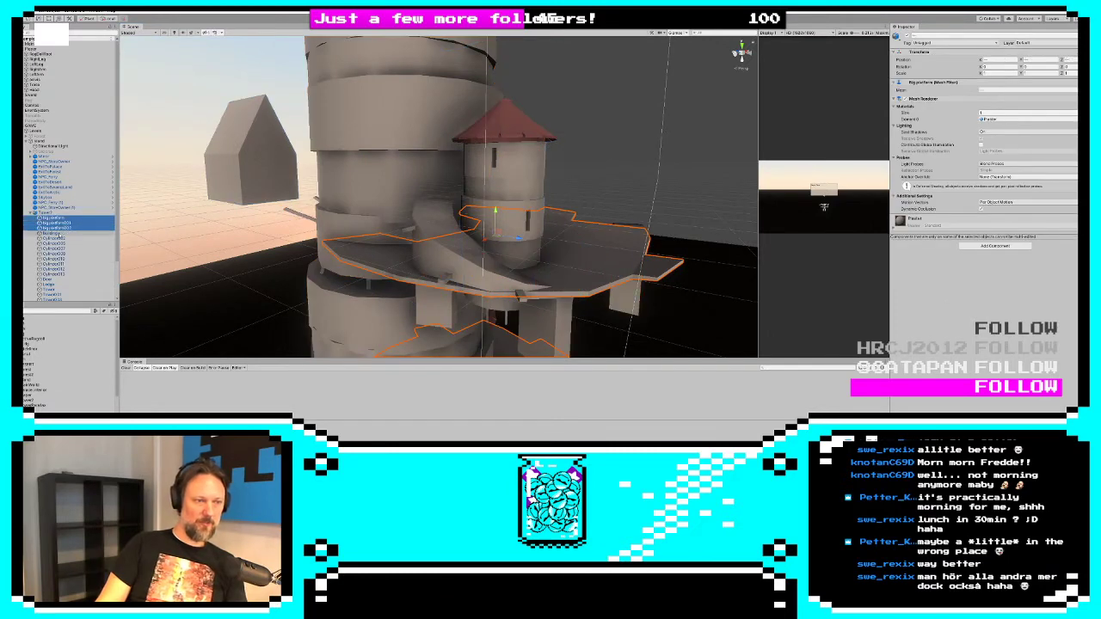
ctrl+click(59, 233)
ctrl+click(58, 244)
click(57, 239)
Select all of the tower's parts, from the big platform to the tower top, and add a Mesh Collider to them
click(54, 218)
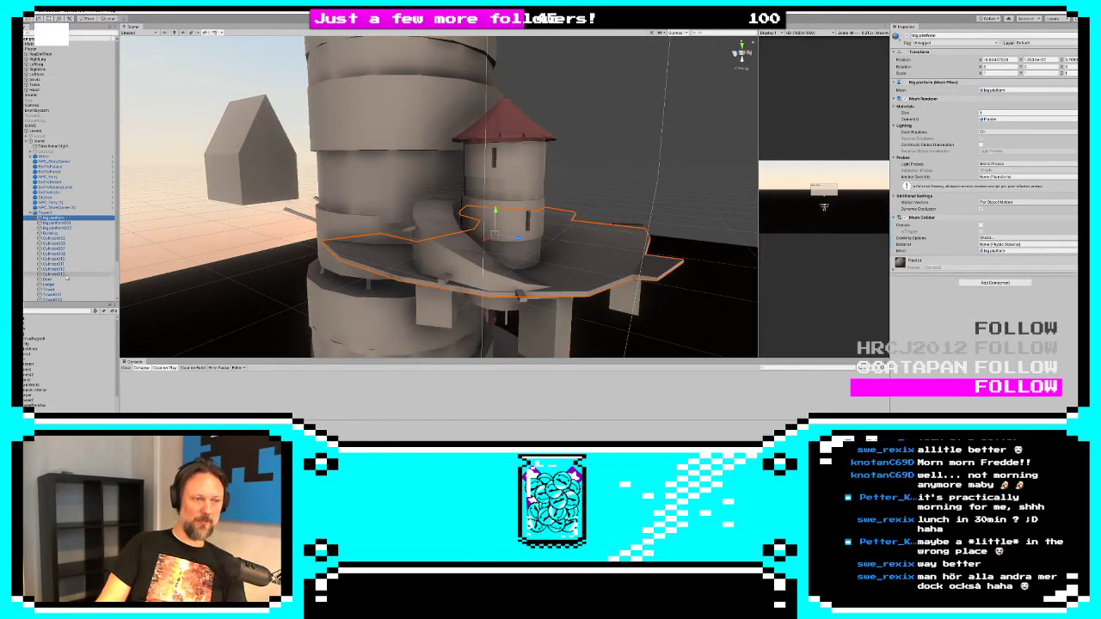
shift+click(68, 274)
ctrl+click(59, 280)
ctrl+click(56, 284)
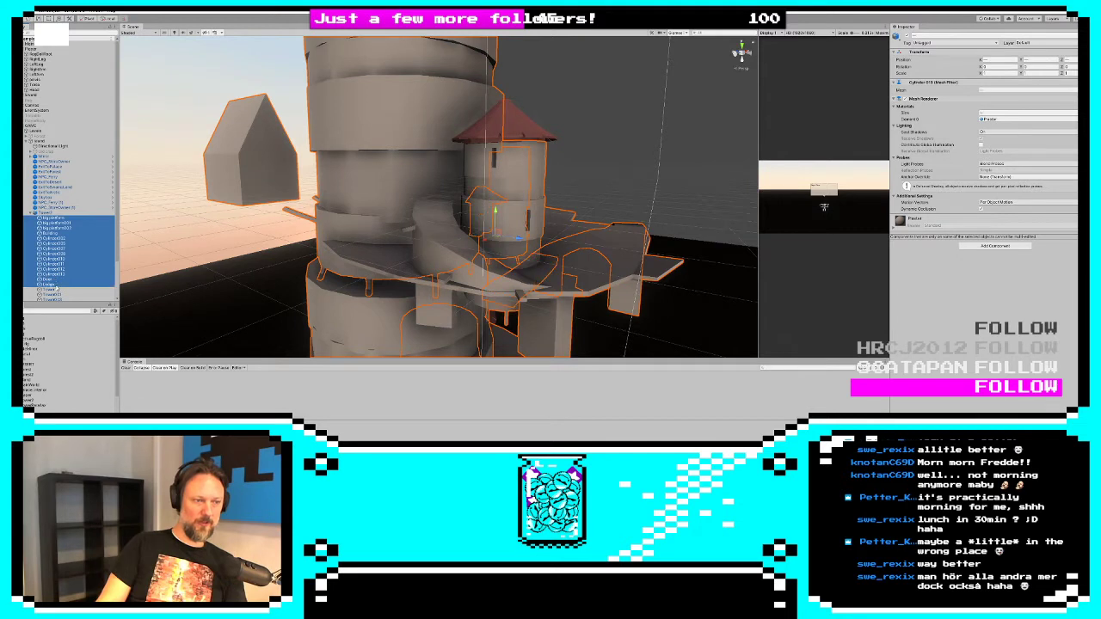
scroll(97, 258, down, 2)
shift+click(96, 258)
click(1016, 226)
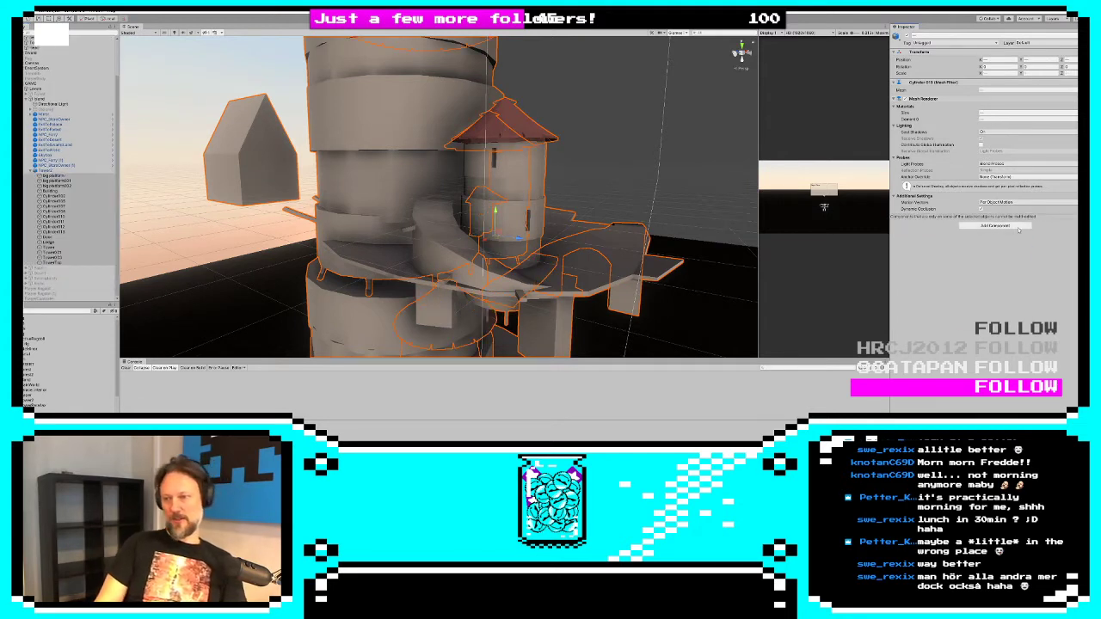
click(991, 249)
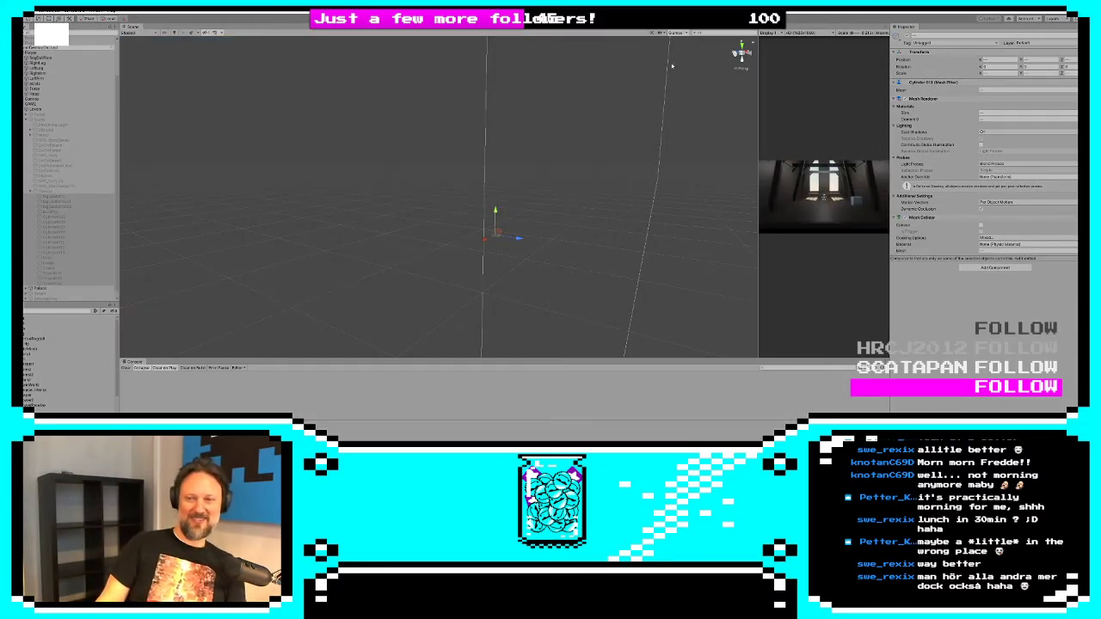
Playtest in an enlarged game view by walking the character out of the attic through the exit to the Island, ending play mode after
drag(757, 192, 184, 188)
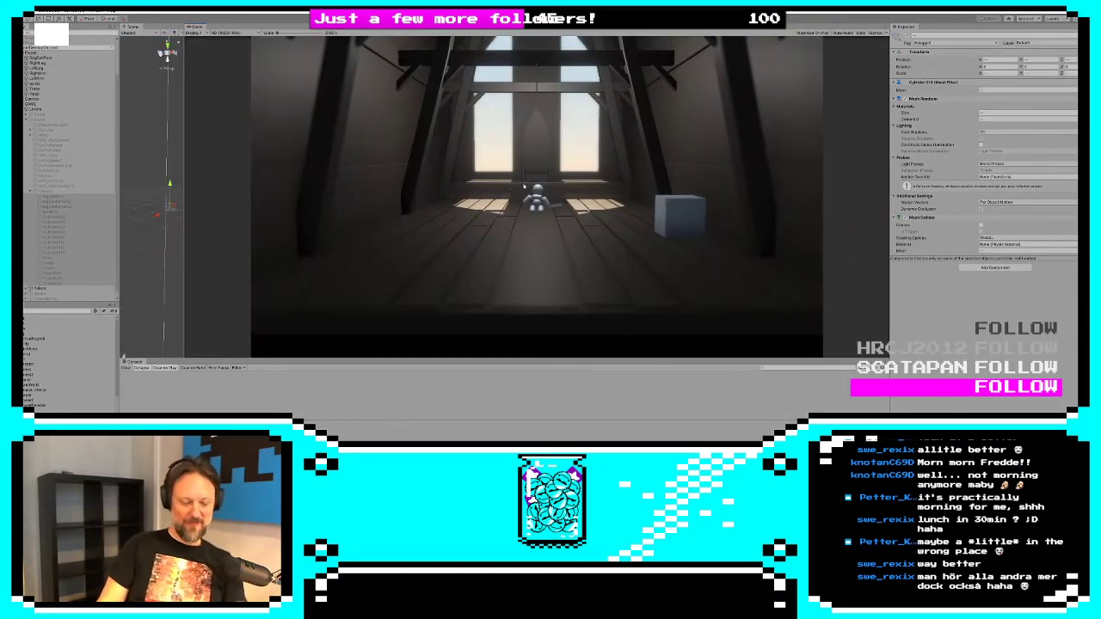
key(d)
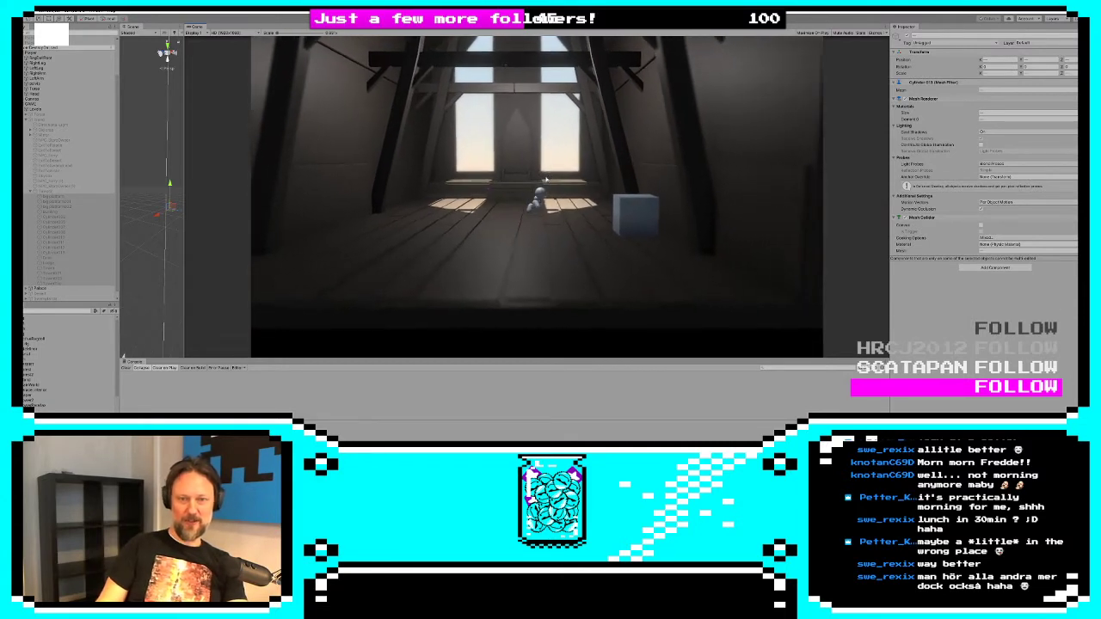
key(a)
key(d)
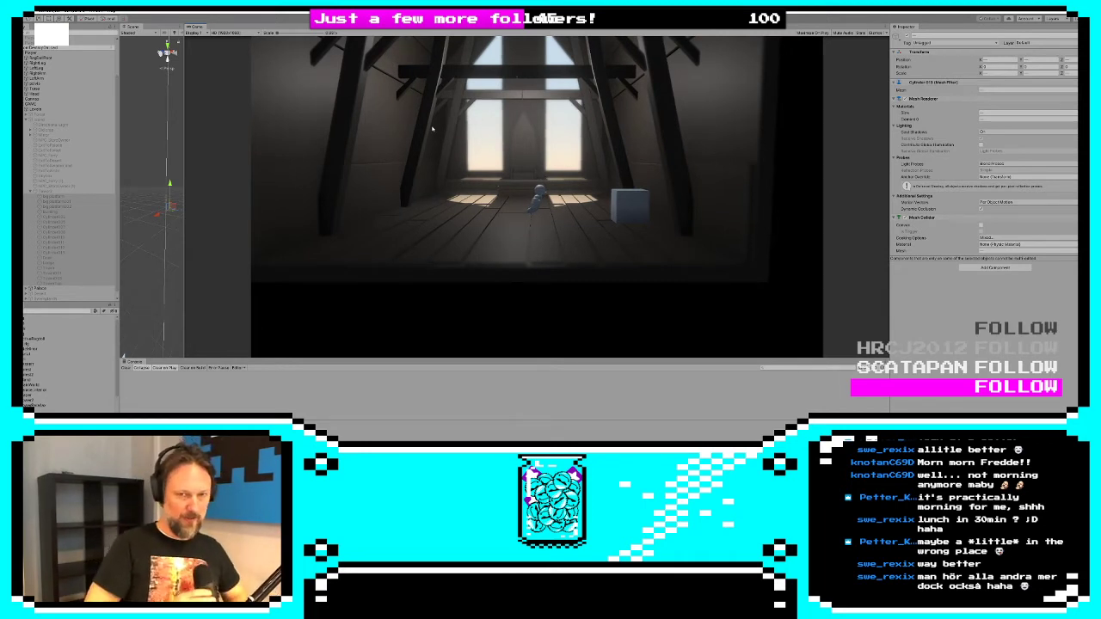
key(s)
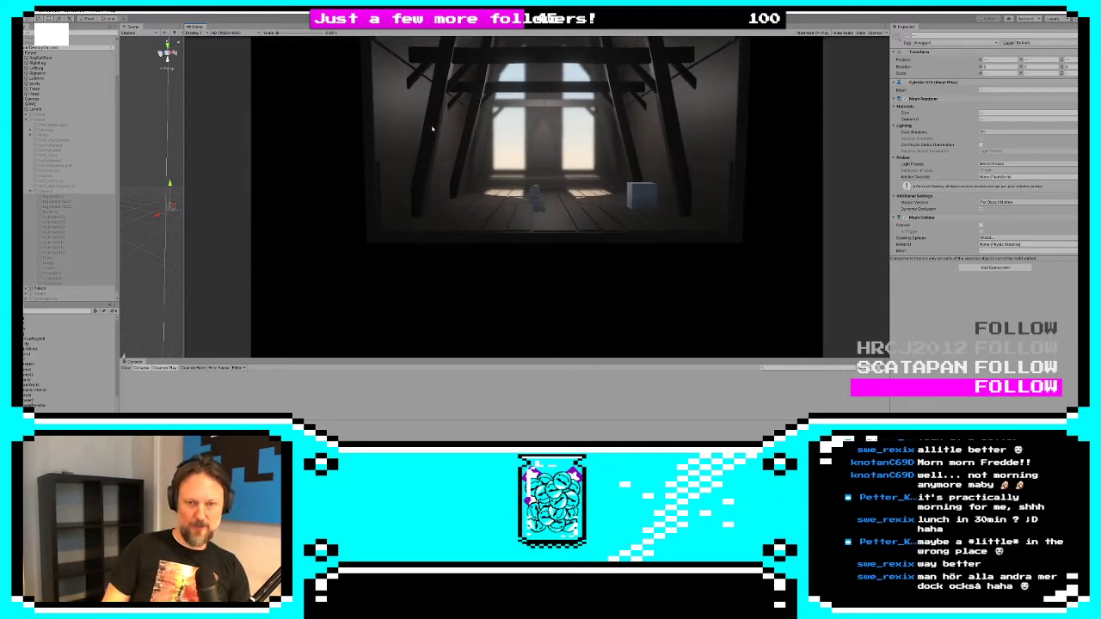
key(d)
key(a)
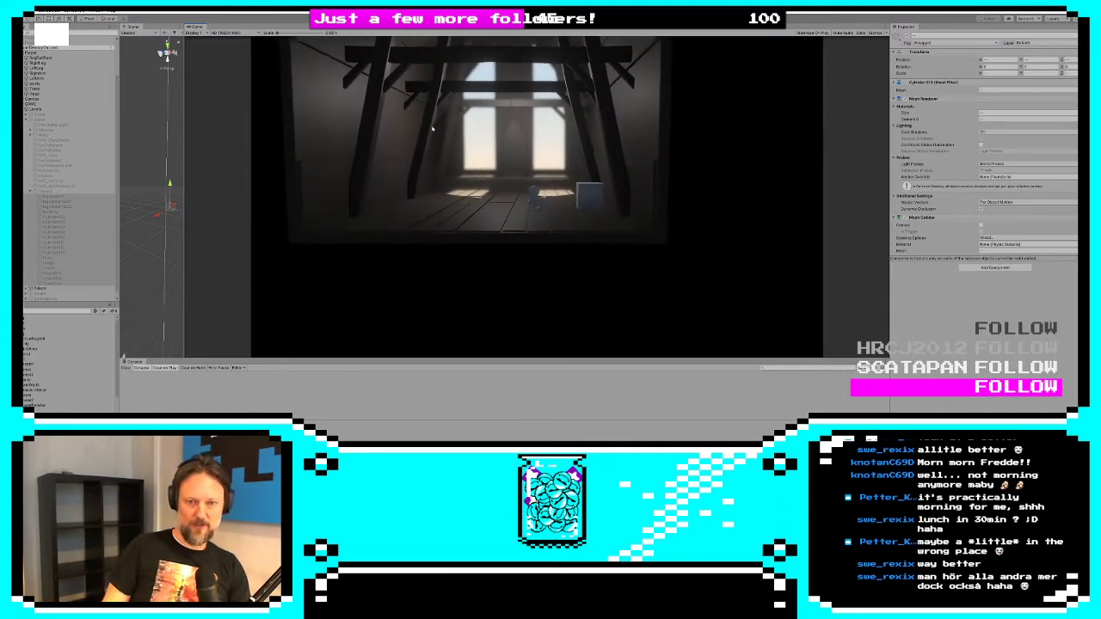
key(s)
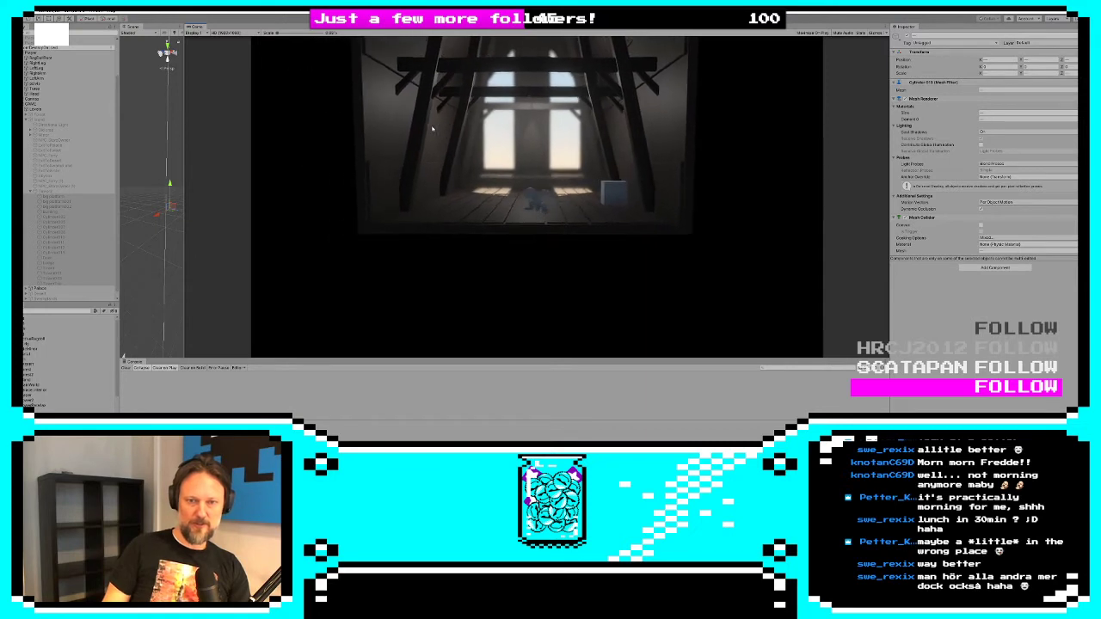
key(e)
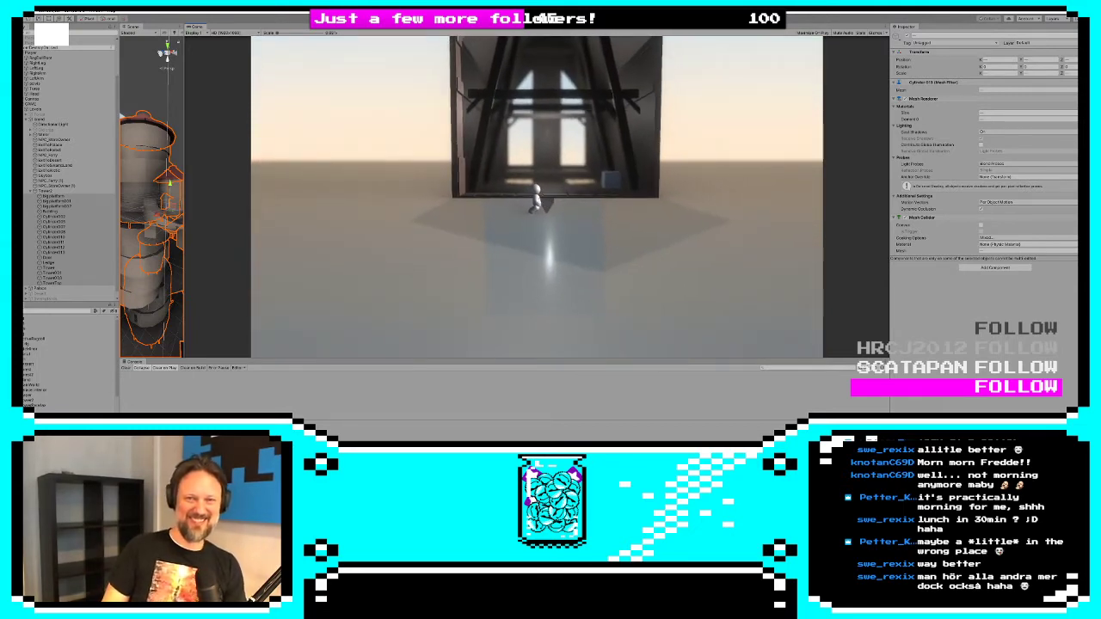
click(534, 18)
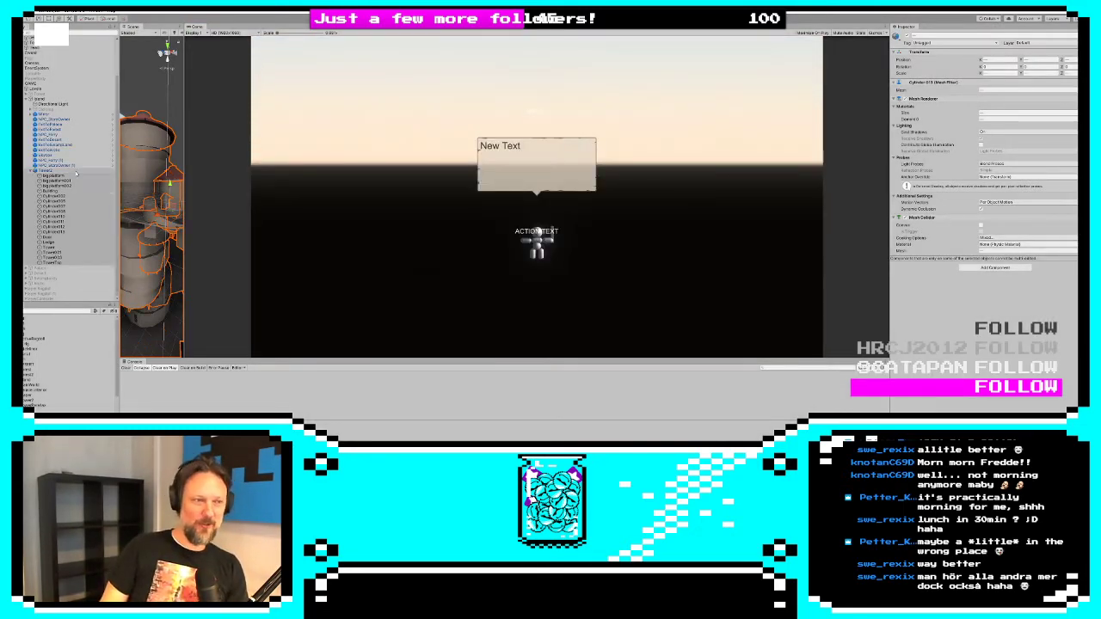
Enlarge the scene view and raise the palace exit trigger box in front of the tower's small doorway
click(60, 171)
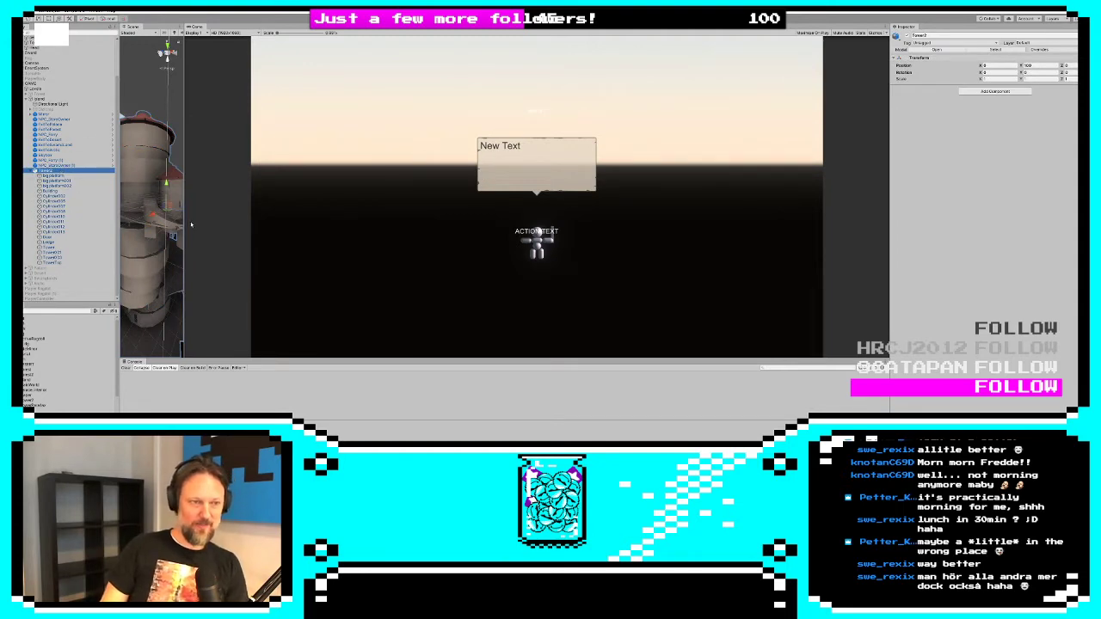
drag(182, 222, 558, 222)
drag(516, 221, 469, 221)
drag(559, 222, 716, 222)
alt+drag(469, 222, 233, 208)
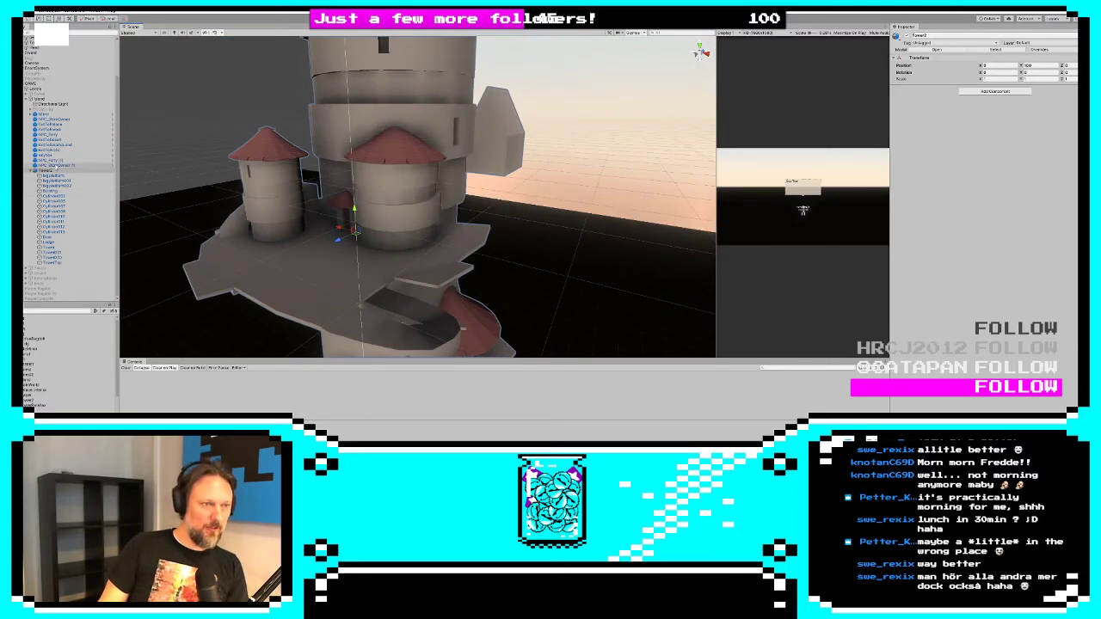
click(52, 125)
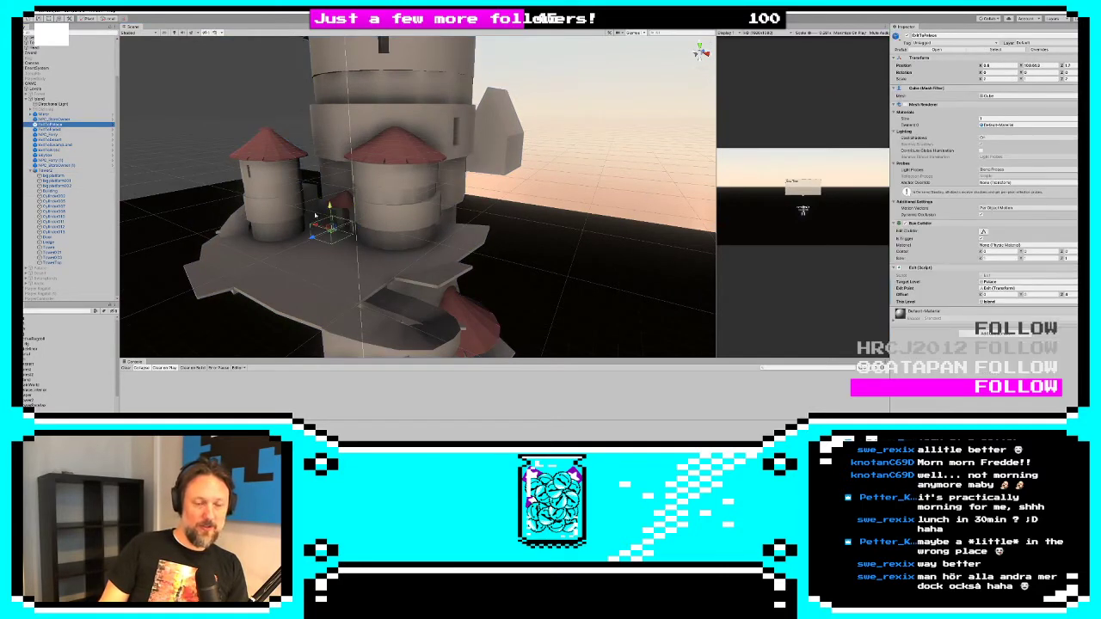
alt+drag(316, 215, 219, 160)
drag(287, 197, 277, 292)
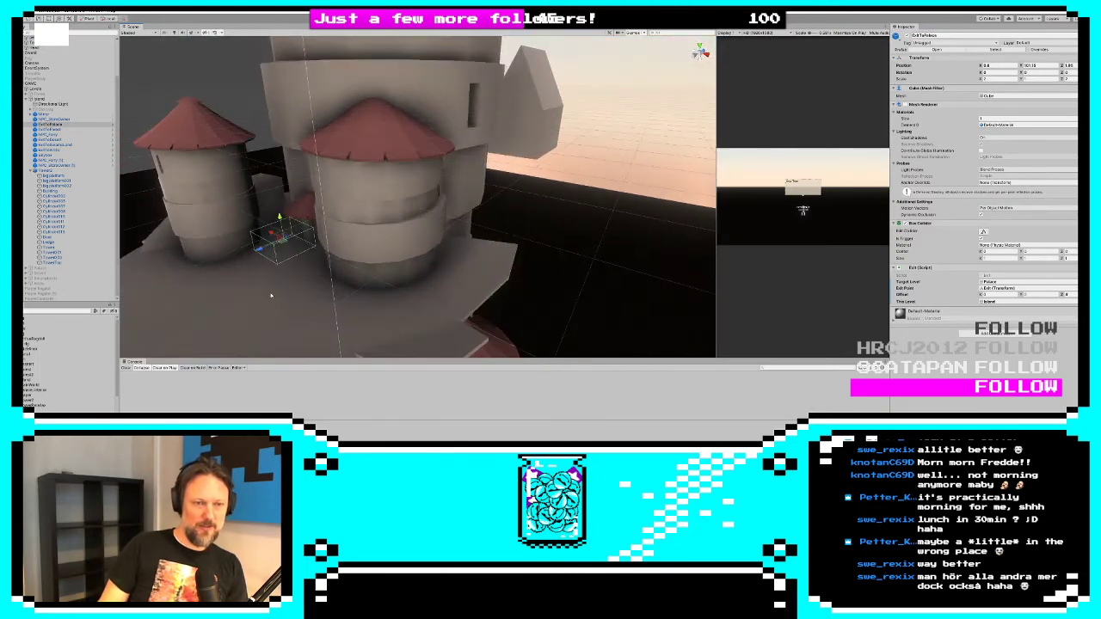
Enable Convex on the second Mesh Collider of the tower's big platform
click(271, 295)
click(271, 295)
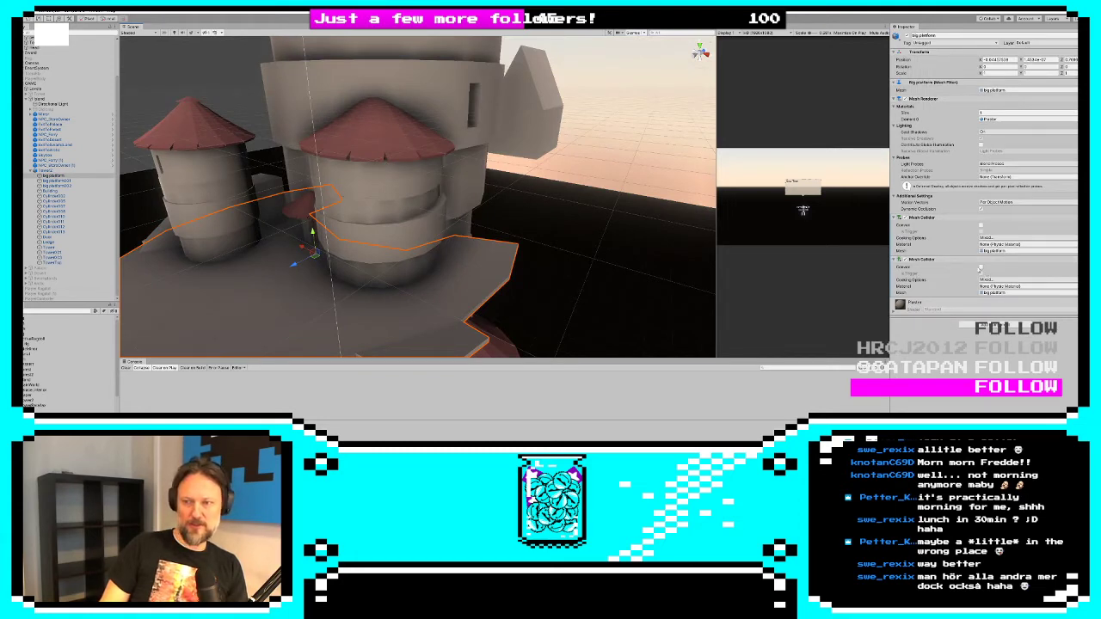
click(981, 268)
alt+drag(520, 289, 516, 258)
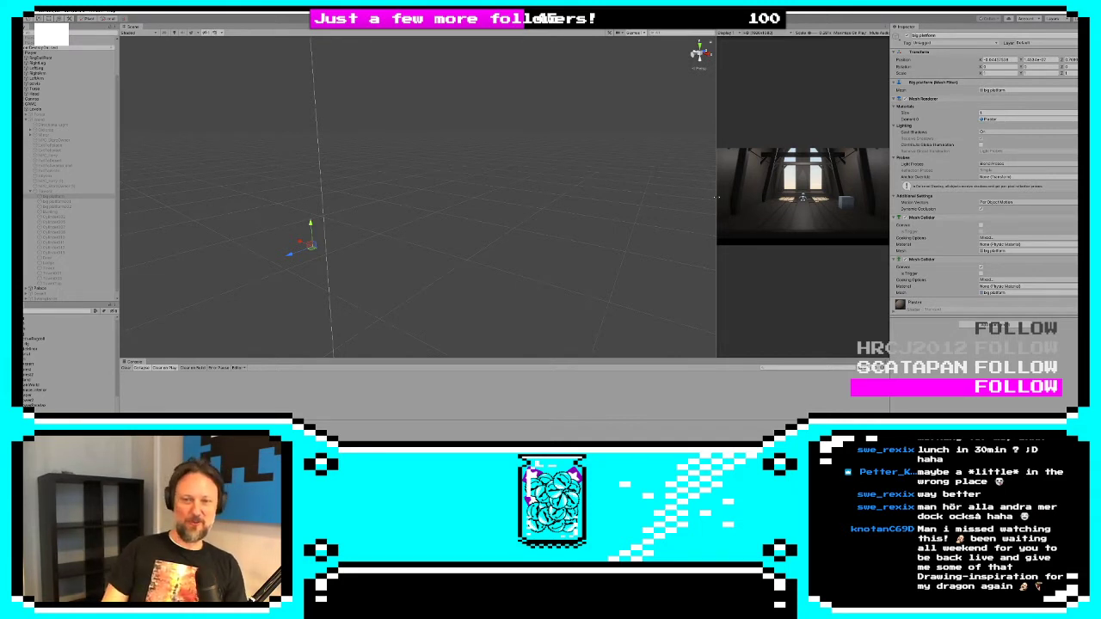
Playtest the convex platform collider by walking the character through the attic and exiting to the Island, and stop the game
drag(717, 197, 216, 197)
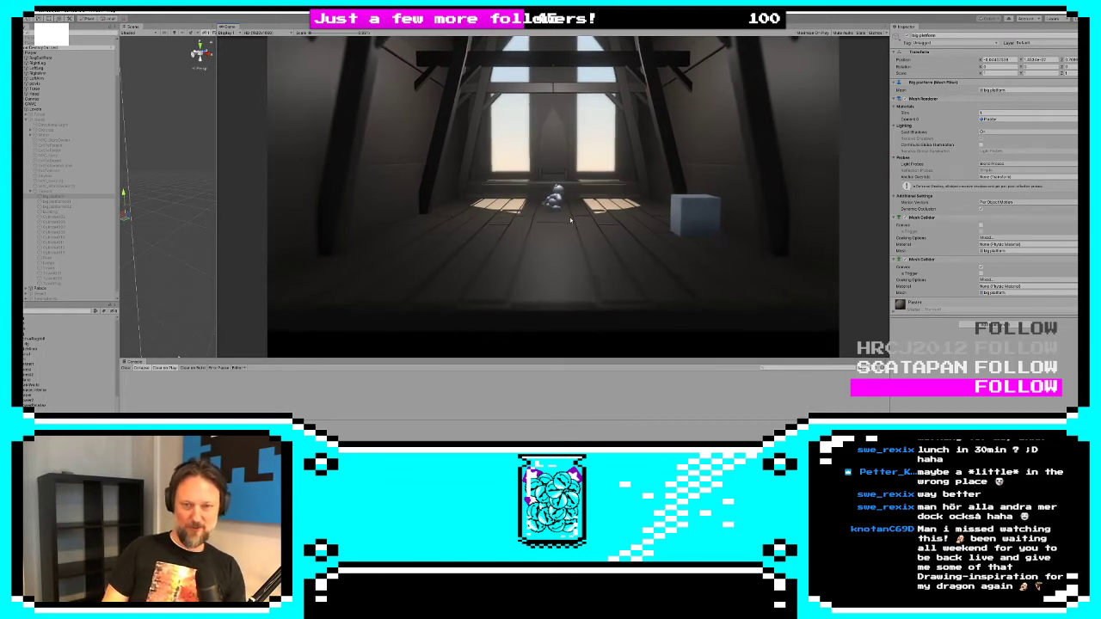
key(a)
key(d)
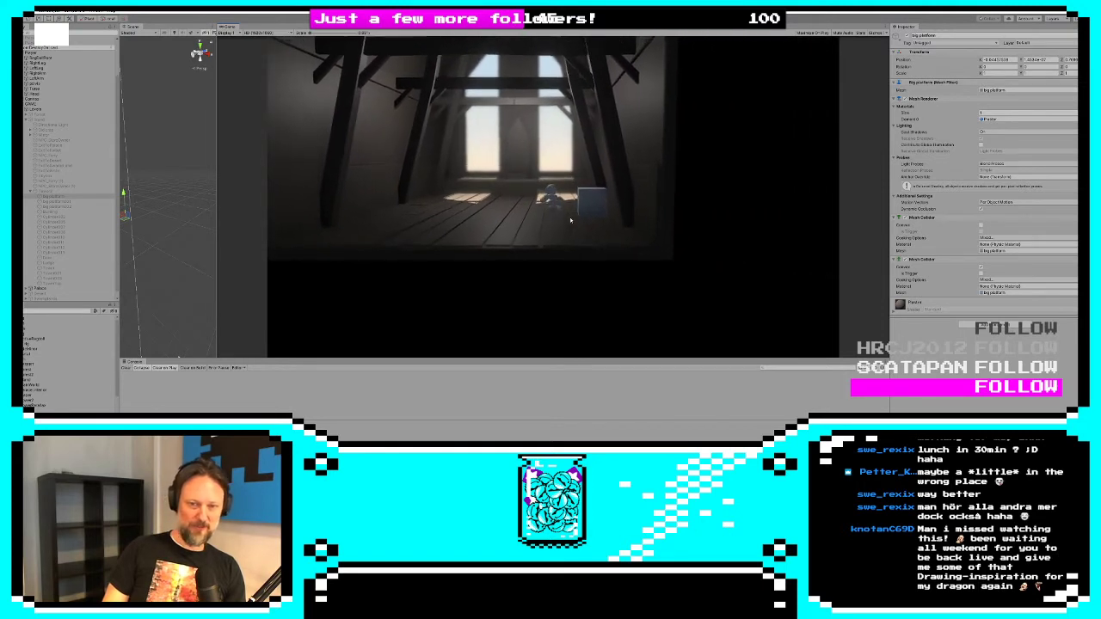
key(a)
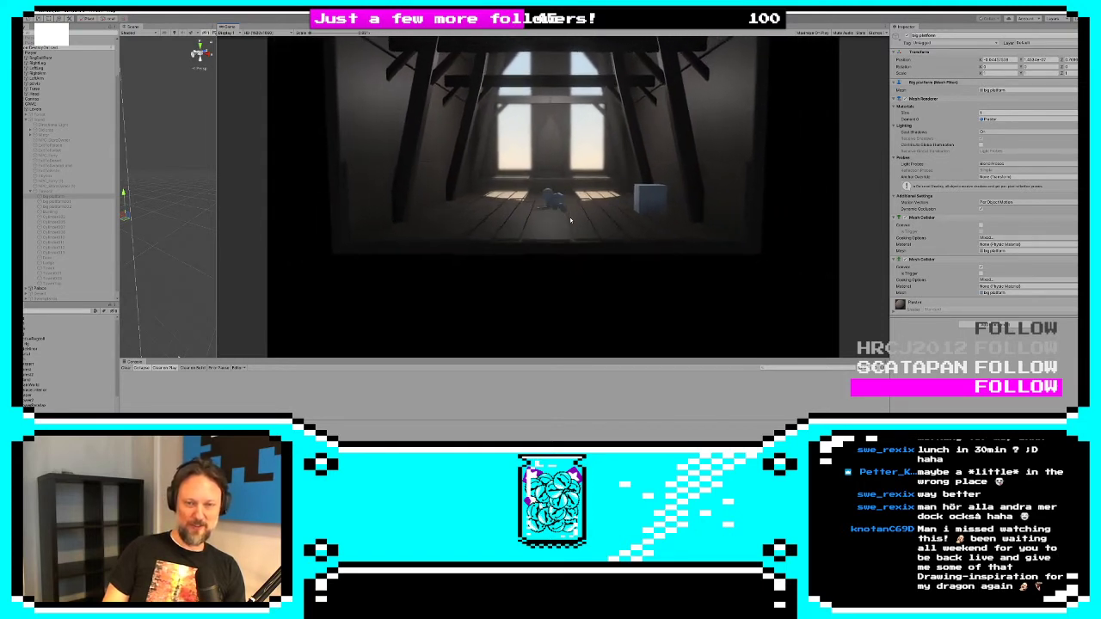
key(d)
key(d)
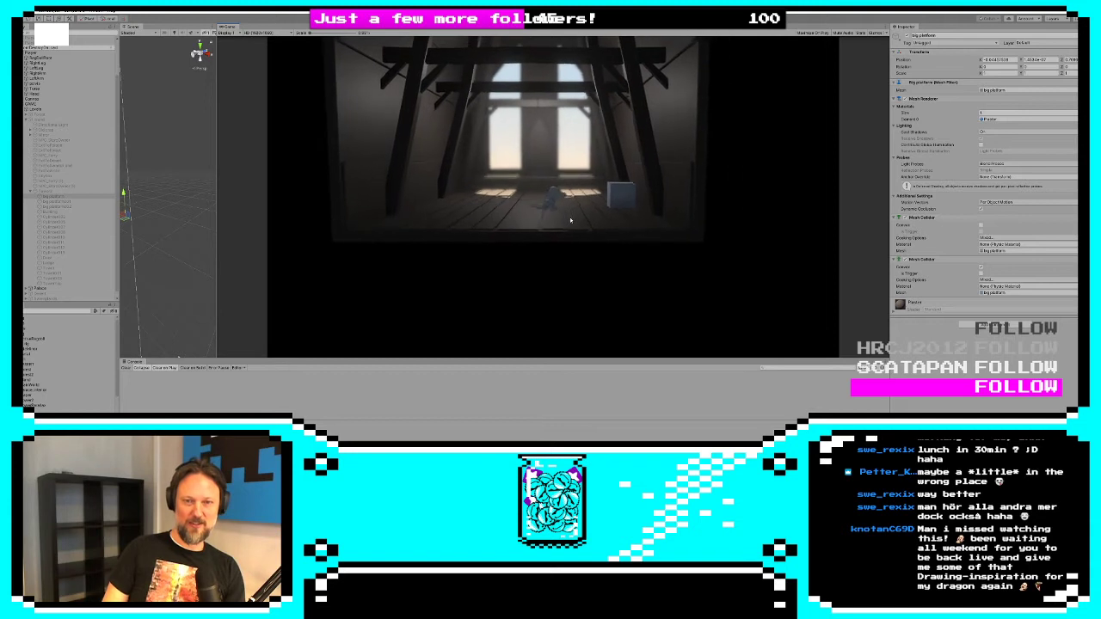
key(a)
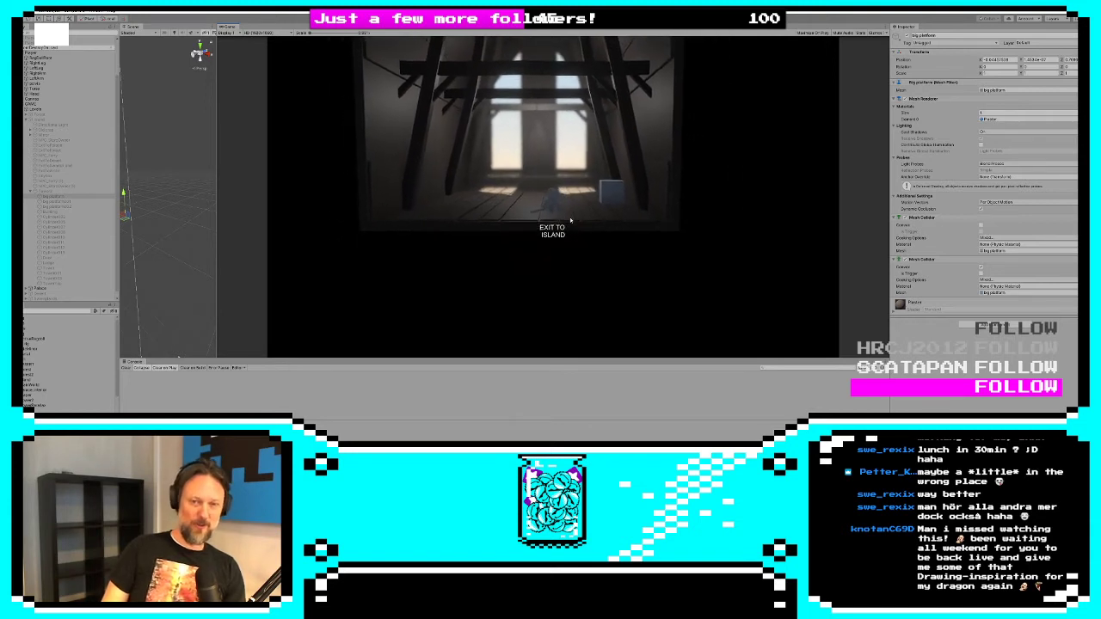
key(e)
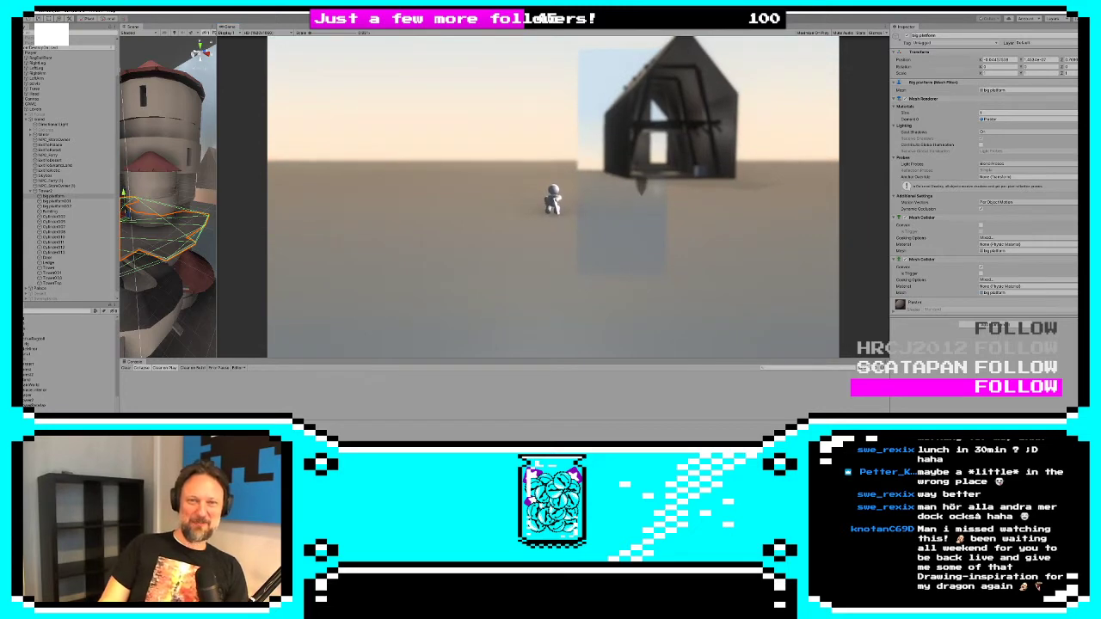
key(ctrl+p)
Make the Mesh Collider of the red-roofed turret nearest the house-shaped building convex
drag(217, 168, 196, 167)
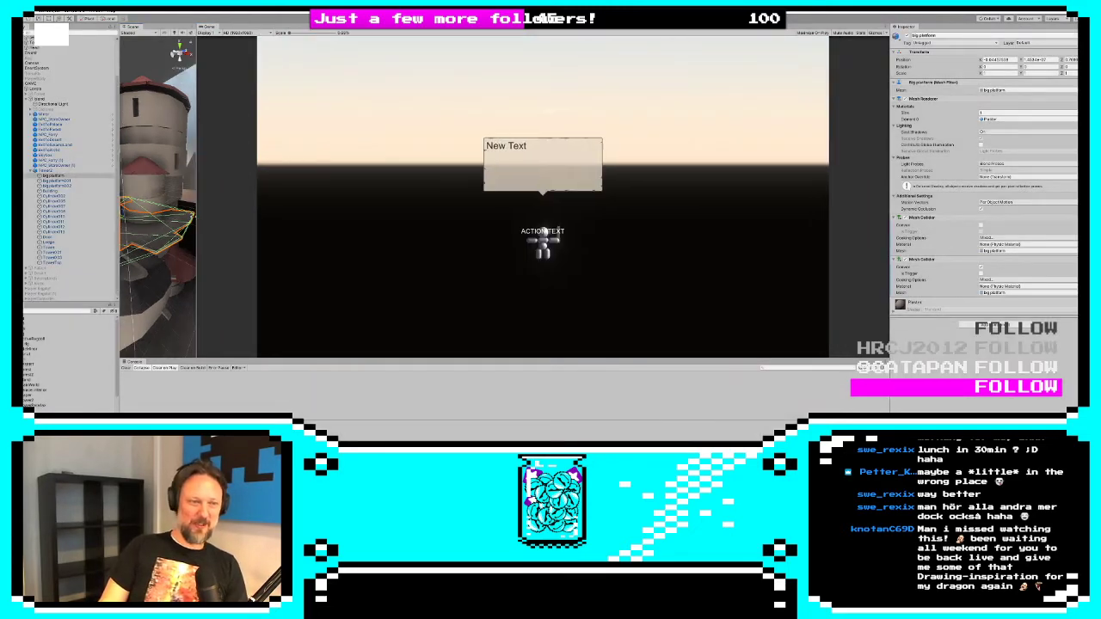
drag(197, 238, 624, 238)
alt+drag(306, 155, 290, 190)
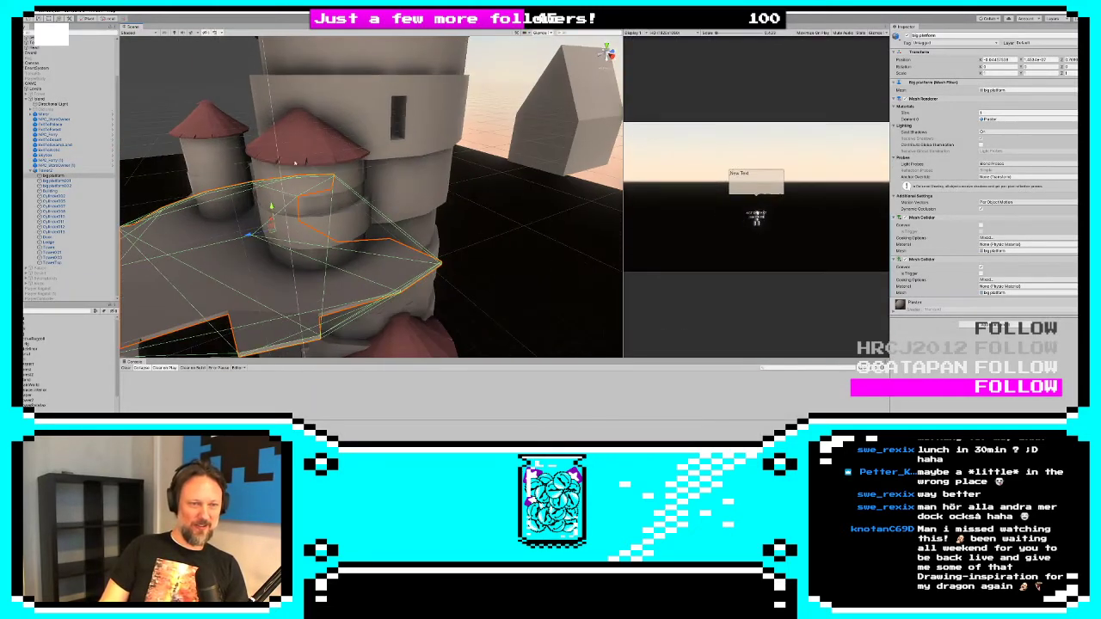
click(290, 190)
click(285, 184)
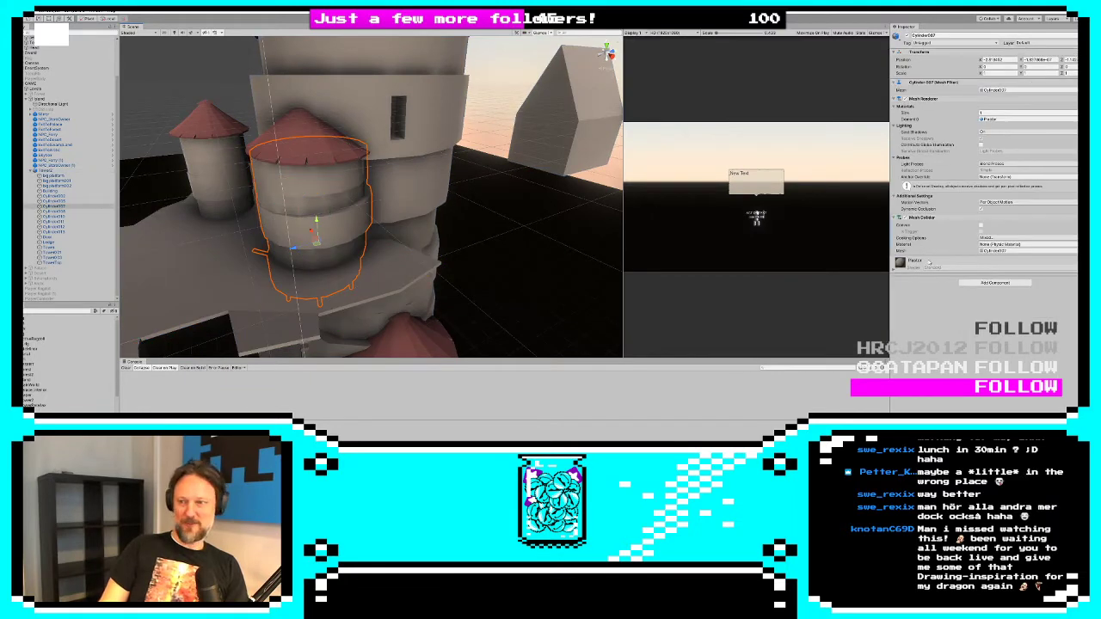
click(981, 225)
Enable Convex on the Mesh Collider of the small roofed door between the two turrets
alt+drag(331, 241, 416, 216)
click(295, 222)
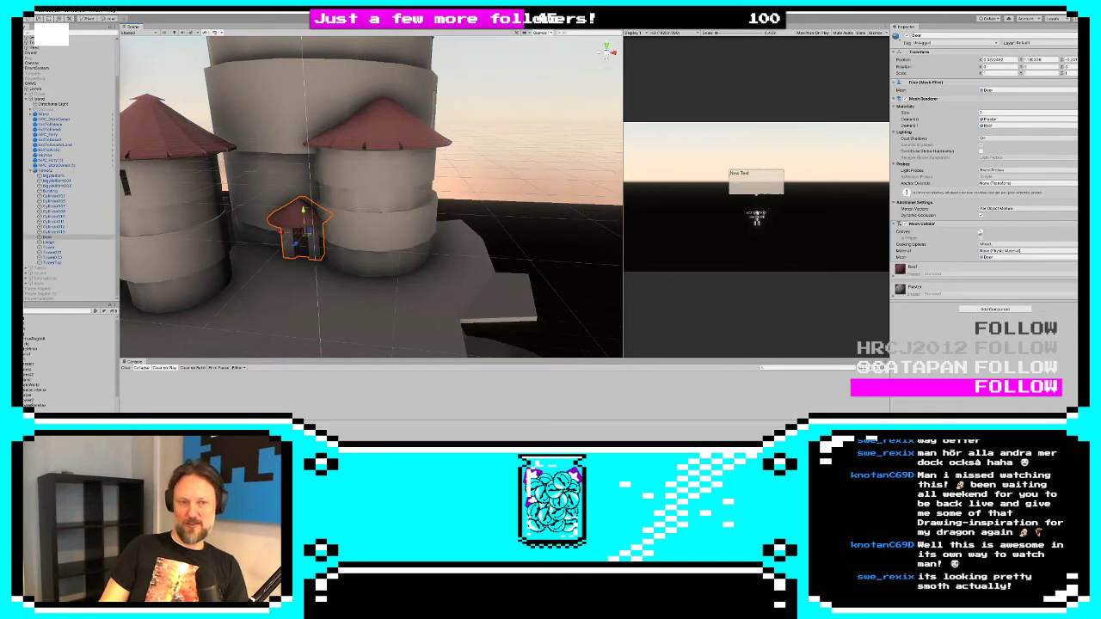
click(981, 232)
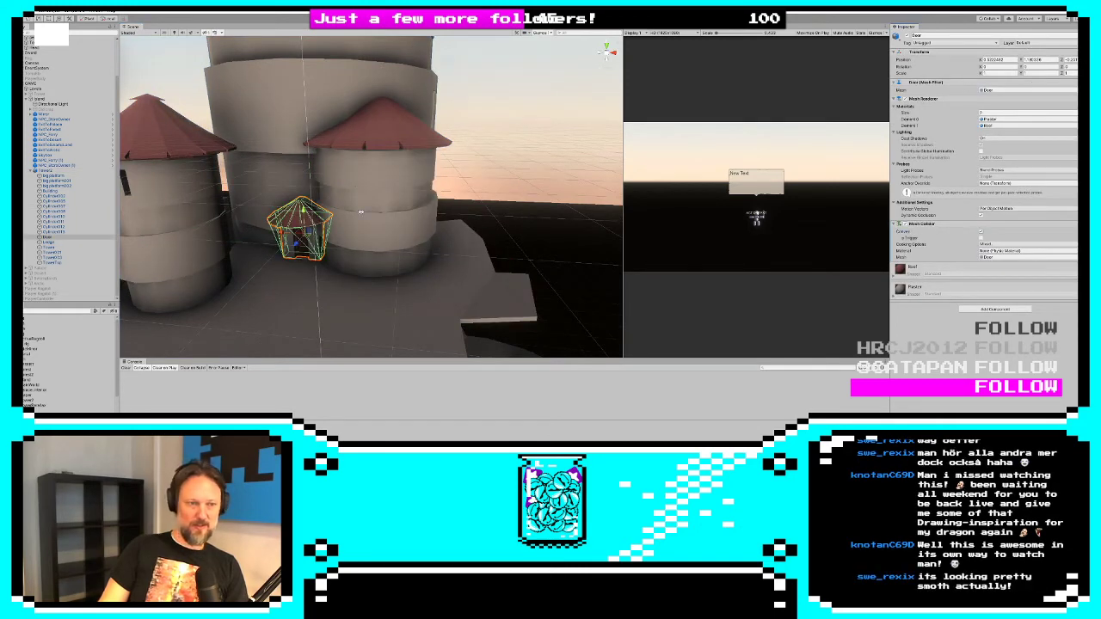
Make the Mesh Collider of the other, slimmer red-roofed turret convex
alt+drag(362, 211, 226, 194)
click(219, 189)
click(219, 190)
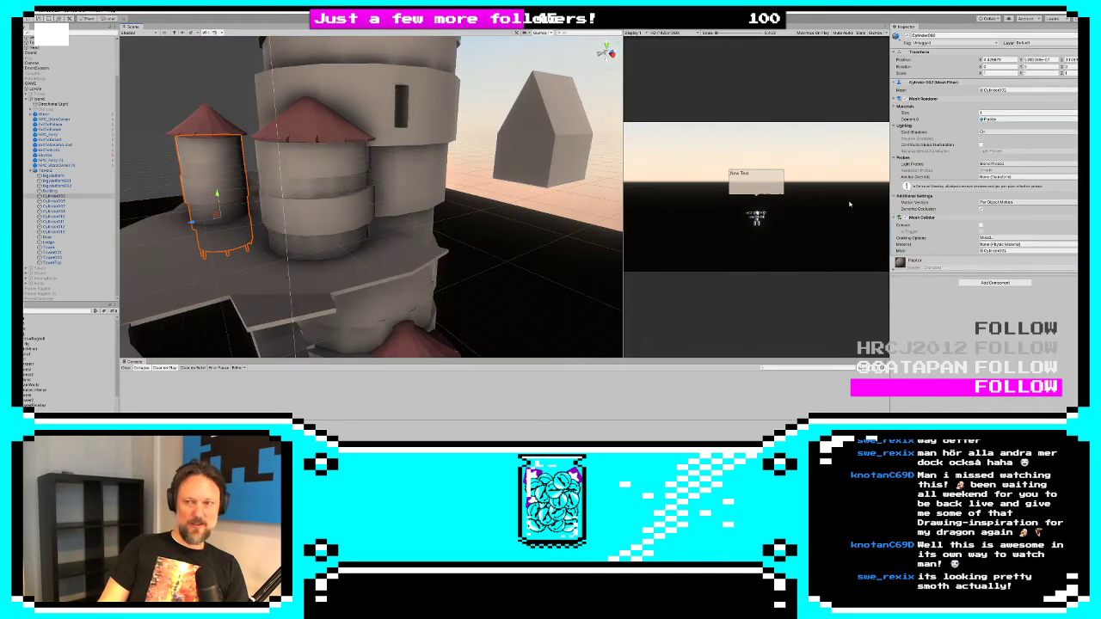
click(981, 225)
Enable Convex on the Mesh Collider of the main tower section behind the turrets, and select the whole tower to inspect its colliders
alt+drag(368, 209, 464, 215)
click(345, 104)
click(345, 103)
click(400, 108)
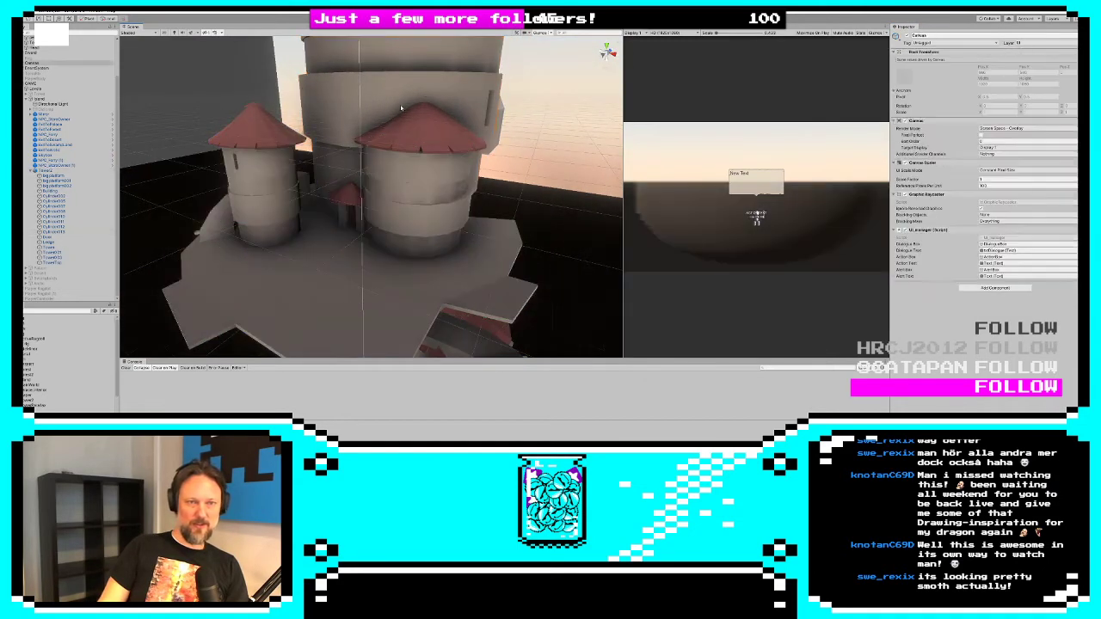
click(326, 93)
click(326, 93)
click(326, 90)
click(326, 91)
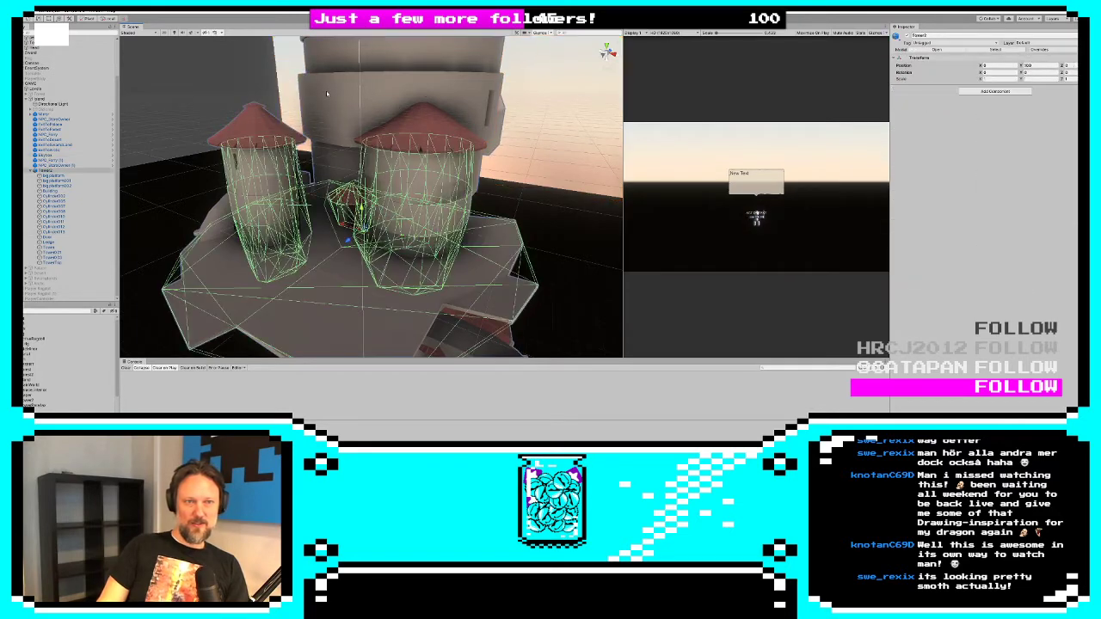
click(326, 90)
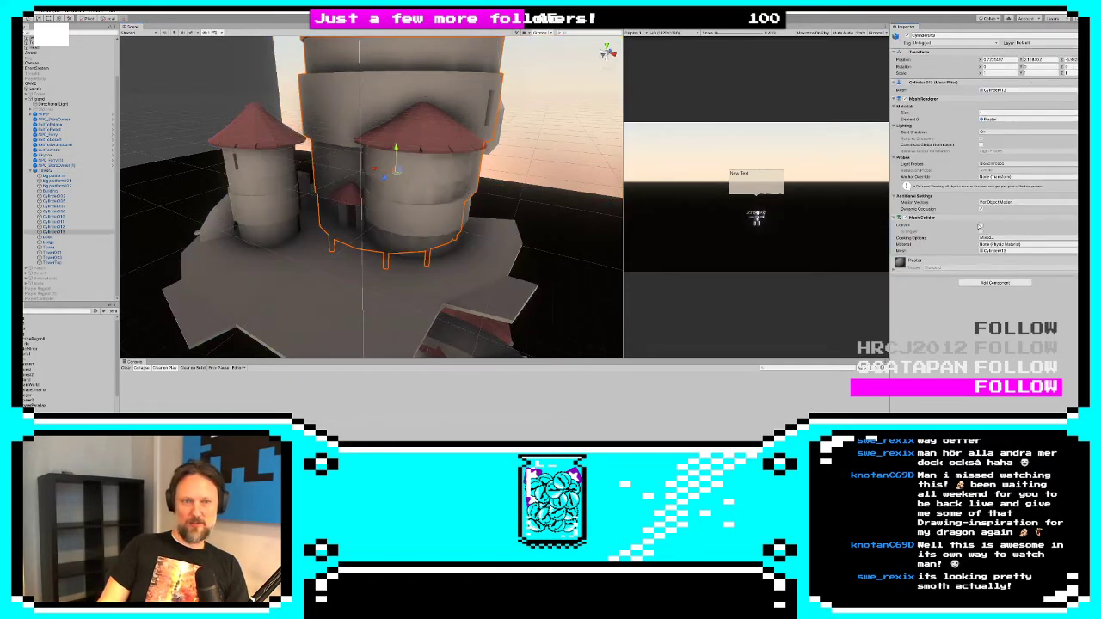
click(326, 90)
click(41, 170)
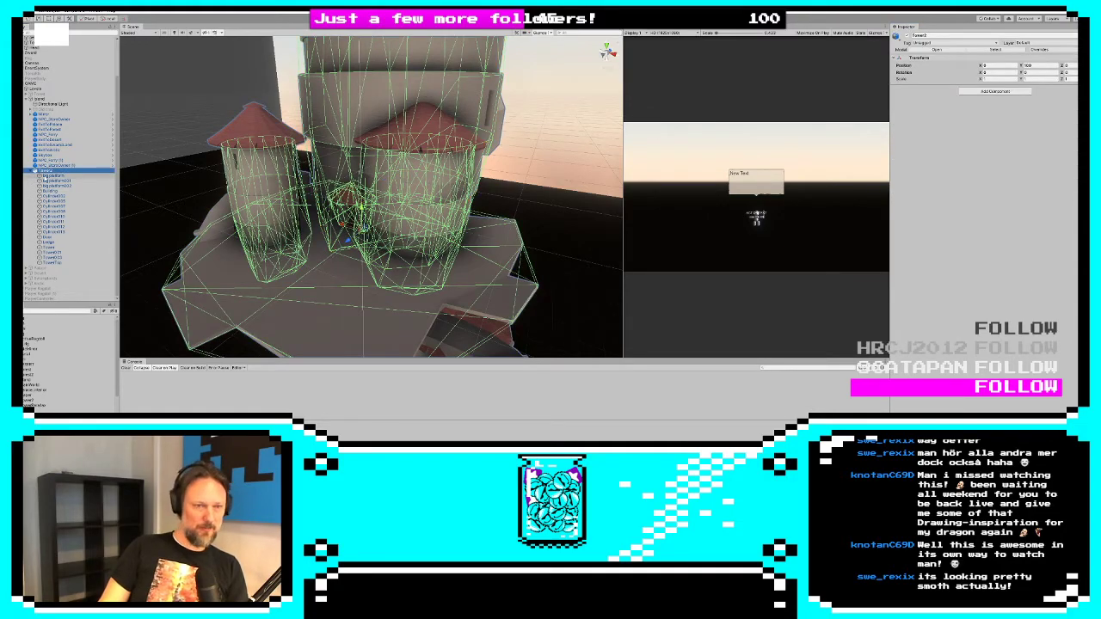
Move the ExitToPalace trigger outward along the tower platform, away from the main tower
alt+drag(254, 244, 198, 203)
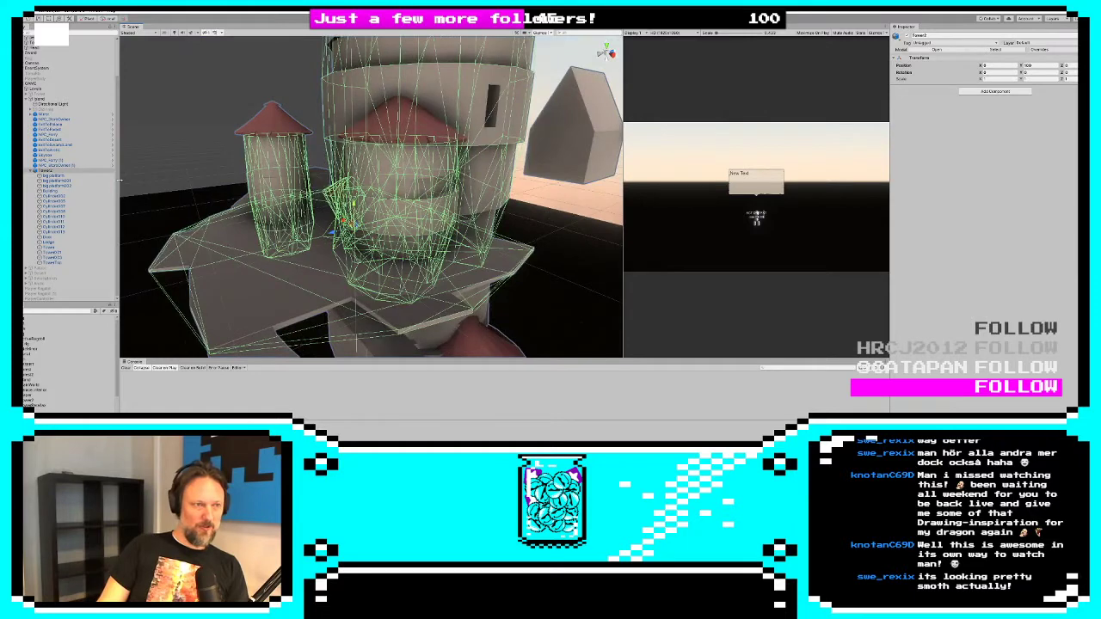
double_click(52, 125)
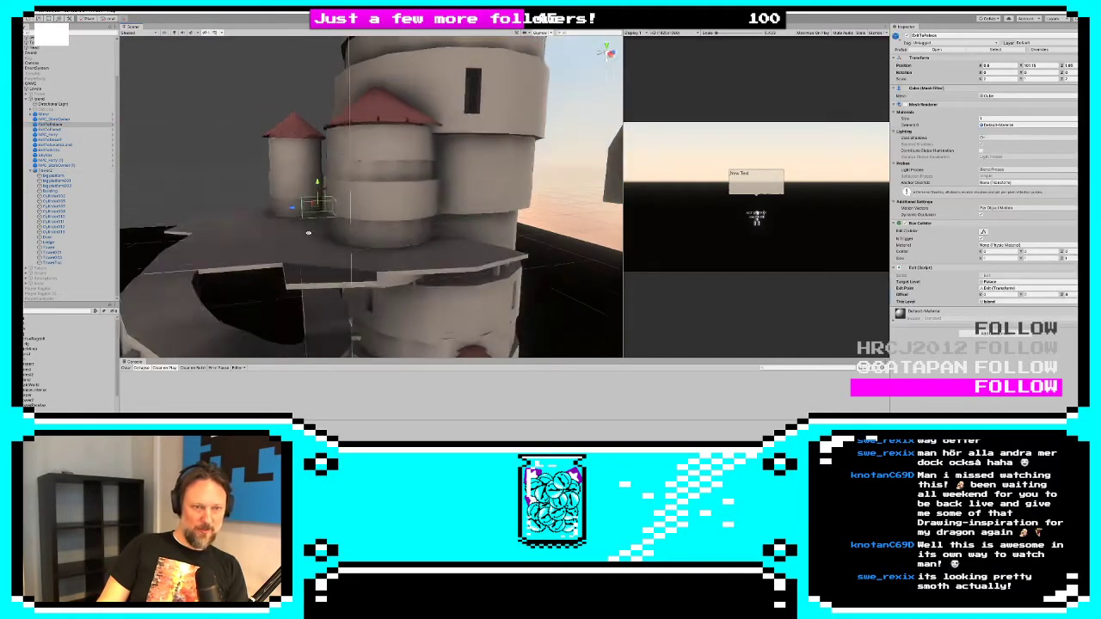
drag(315, 204, 270, 203)
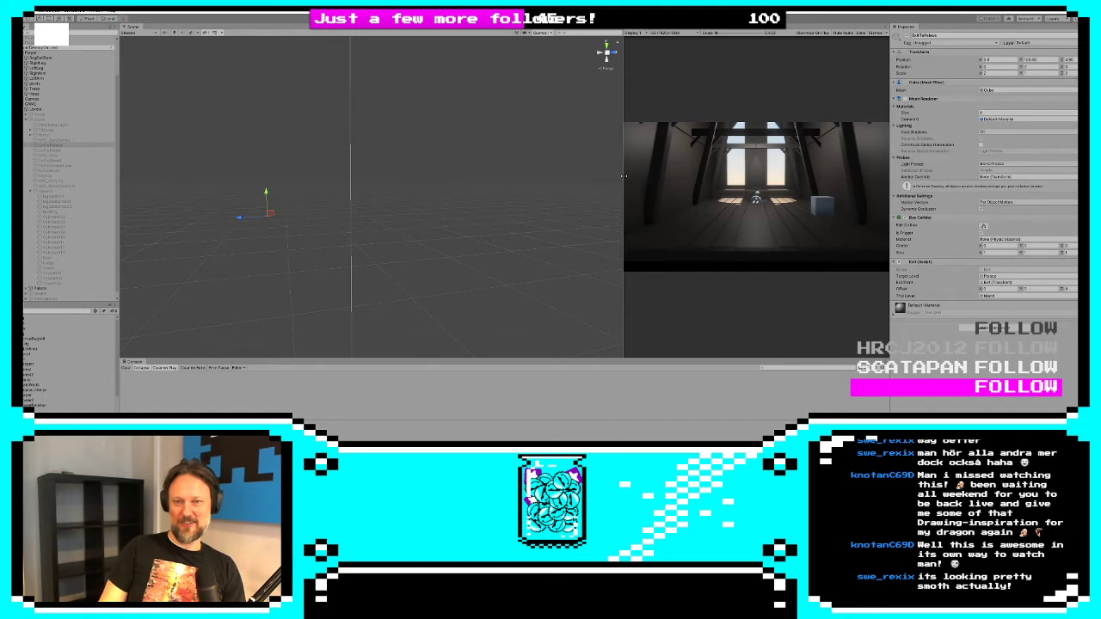
Play-test the level in an enlarged game view, walking the ragdoll through the palace exit to the island
drag(624, 176, 149, 173)
key(a)
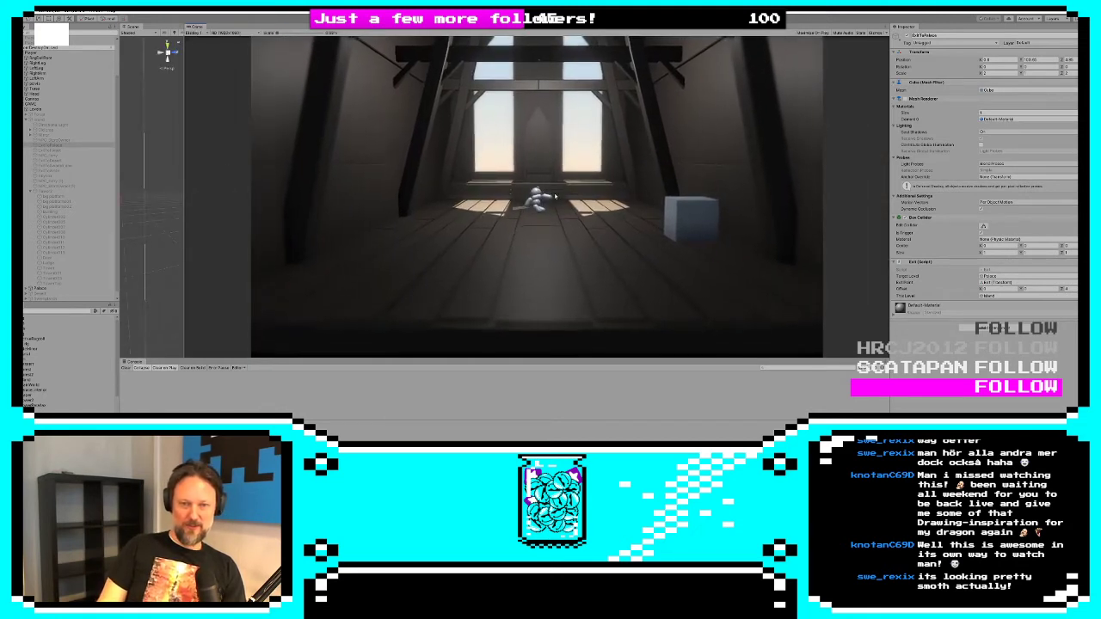
key(d)
key(a)
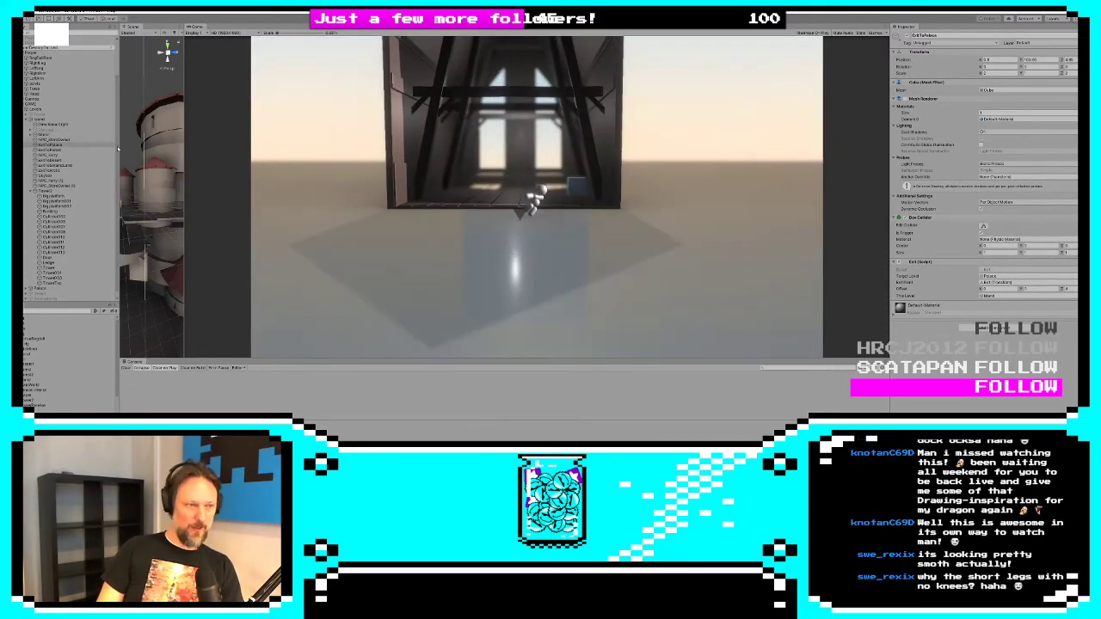
Enlarge the scene view, select the Player and examine where it is relative to the tower and the palace building
drag(185, 160, 599, 160)
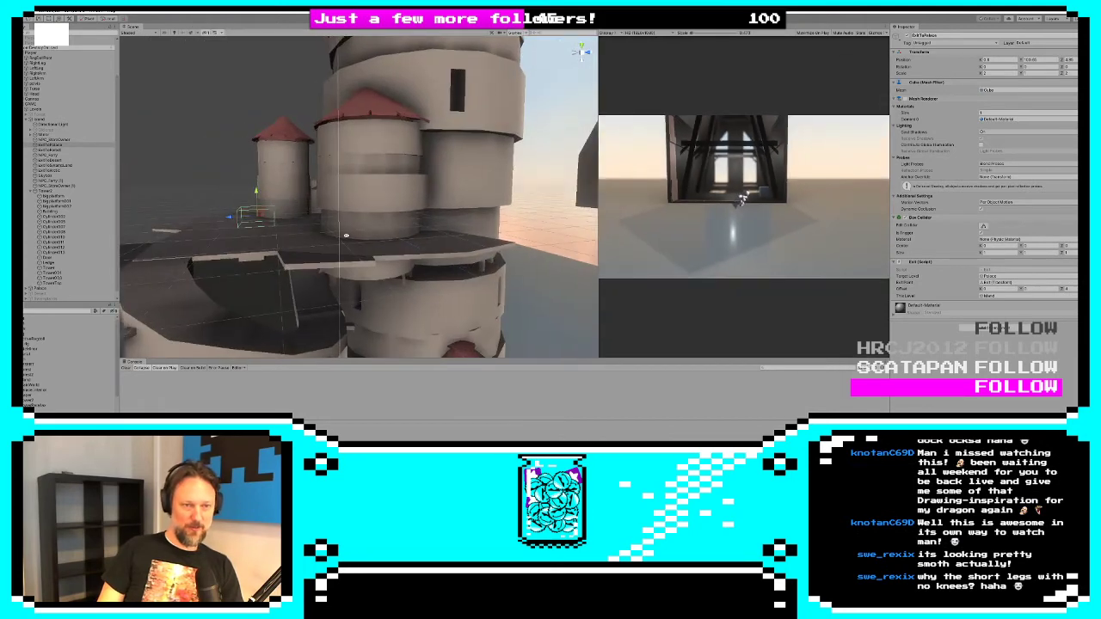
alt+drag(344, 163, 258, 258)
middle_drag(258, 258, 319, 69)
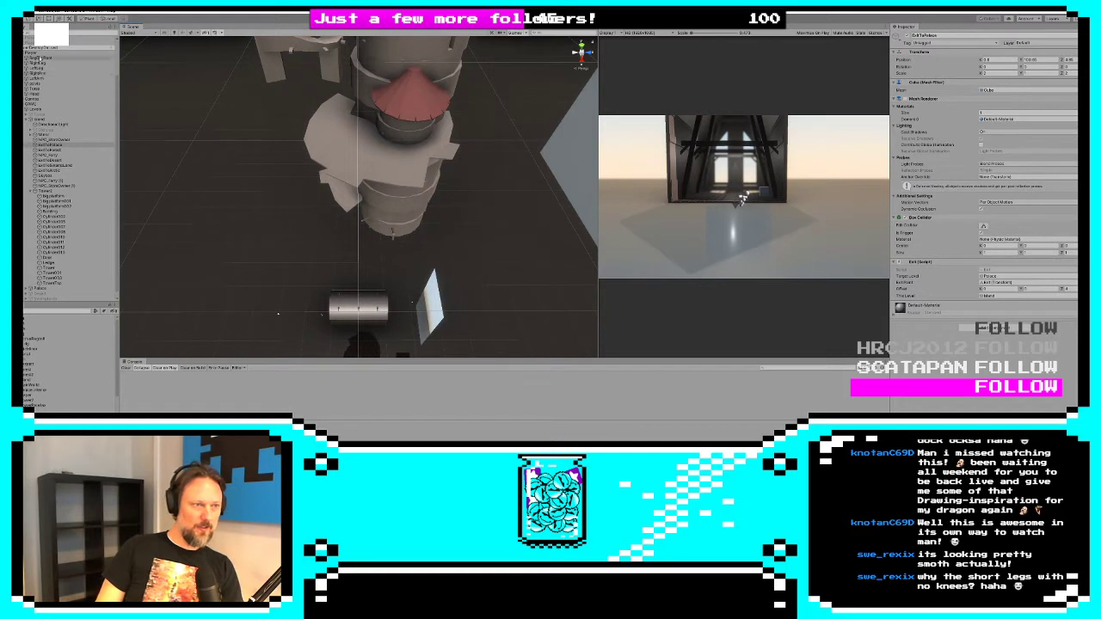
click(35, 53)
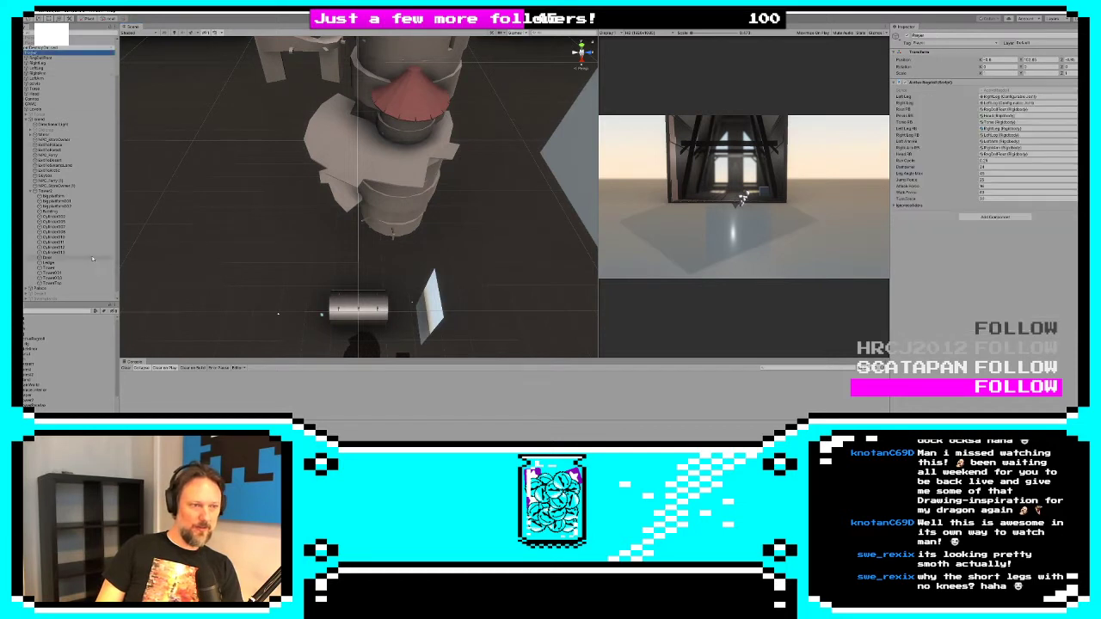
scroll(82, 257, down, 1)
scroll(61, 121, up, 3)
middle_drag(285, 226, 311, 194)
key(f)
alt+drag(329, 259, 344, 148)
middle_drag(344, 148, 376, 221)
scroll(381, 146, down, 15)
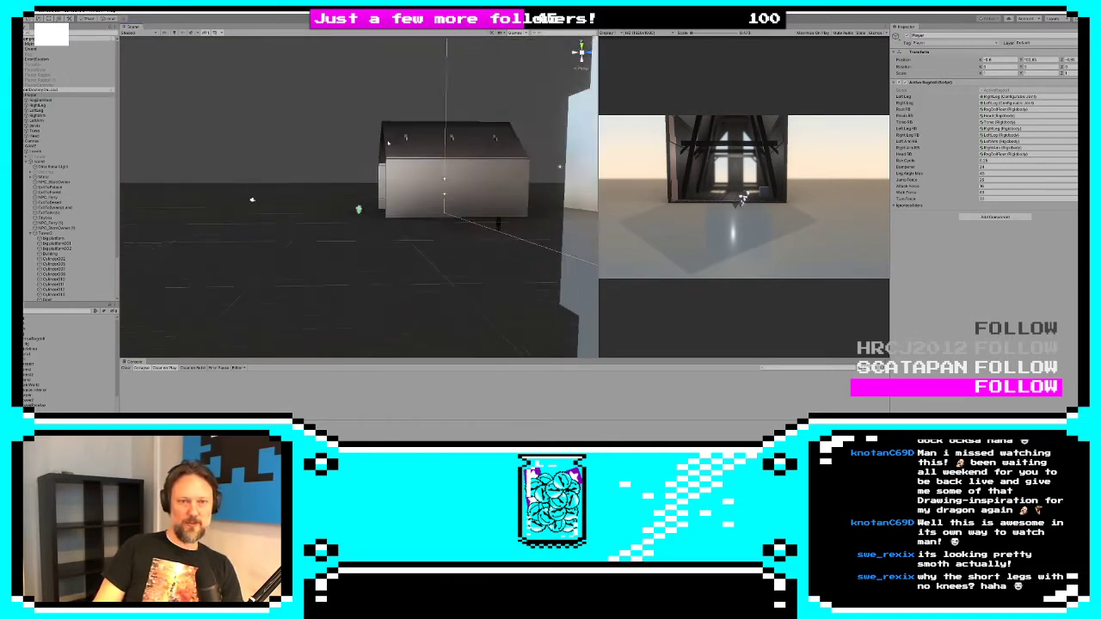
middle_drag(356, 135, 404, 250)
key(f)
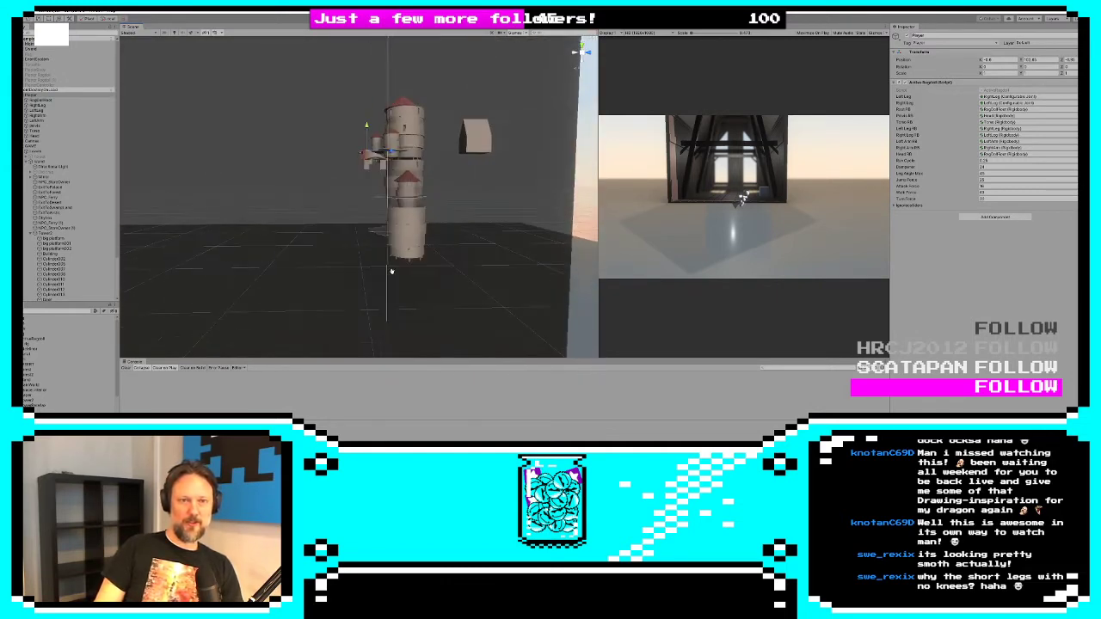
alt+drag(392, 148, 390, 194)
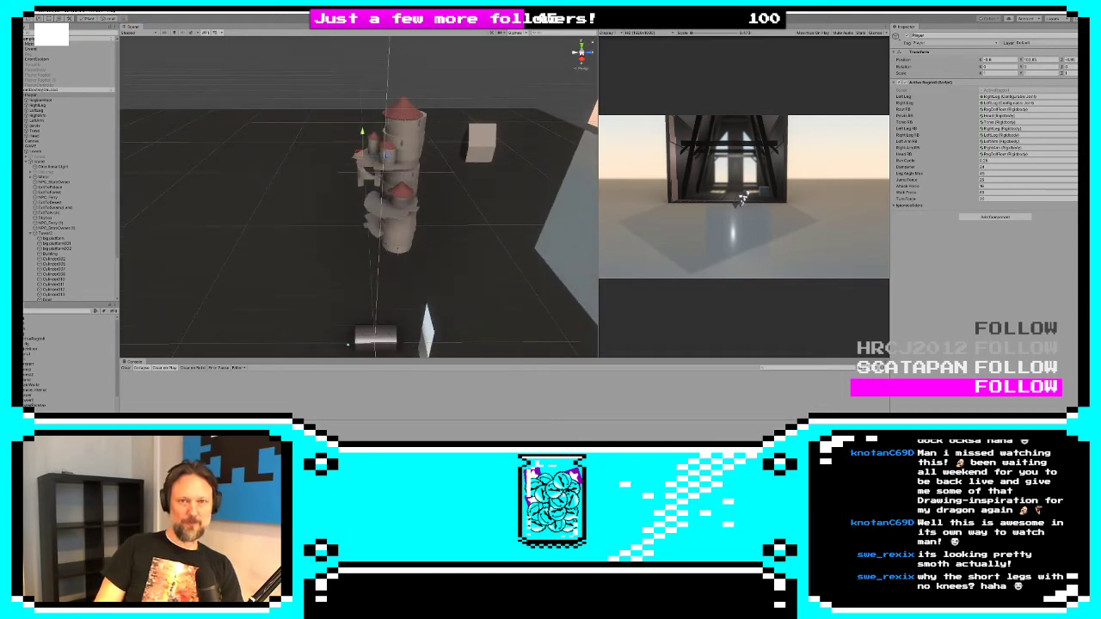
Stop the play test and remove the second, convex Mesh Collider from the tower's upper big platform
key(ctrl+p)
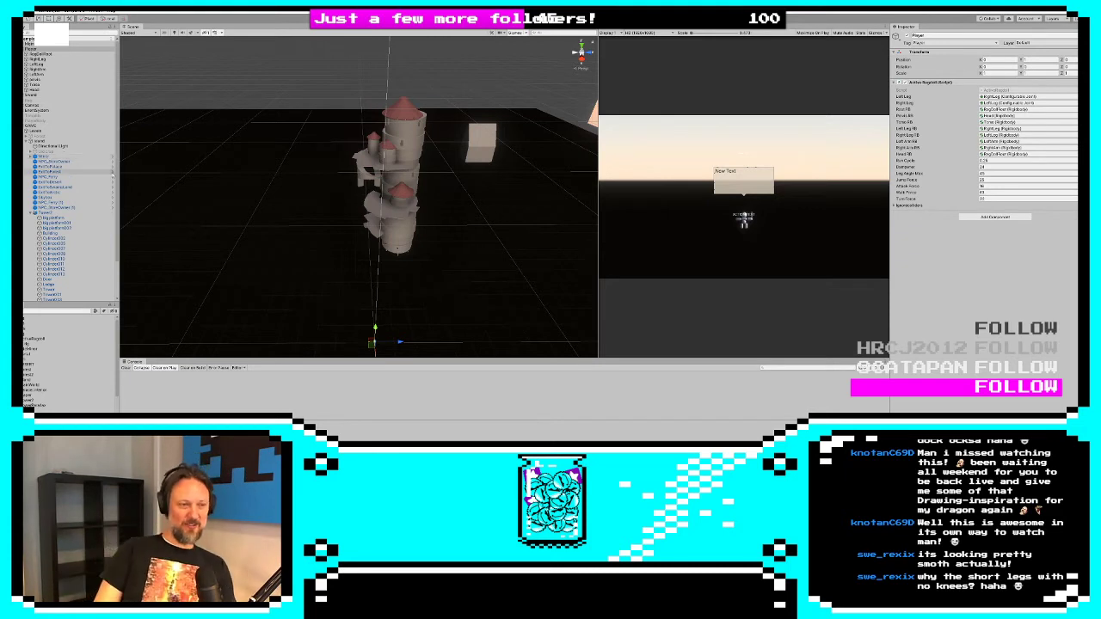
click(46, 213)
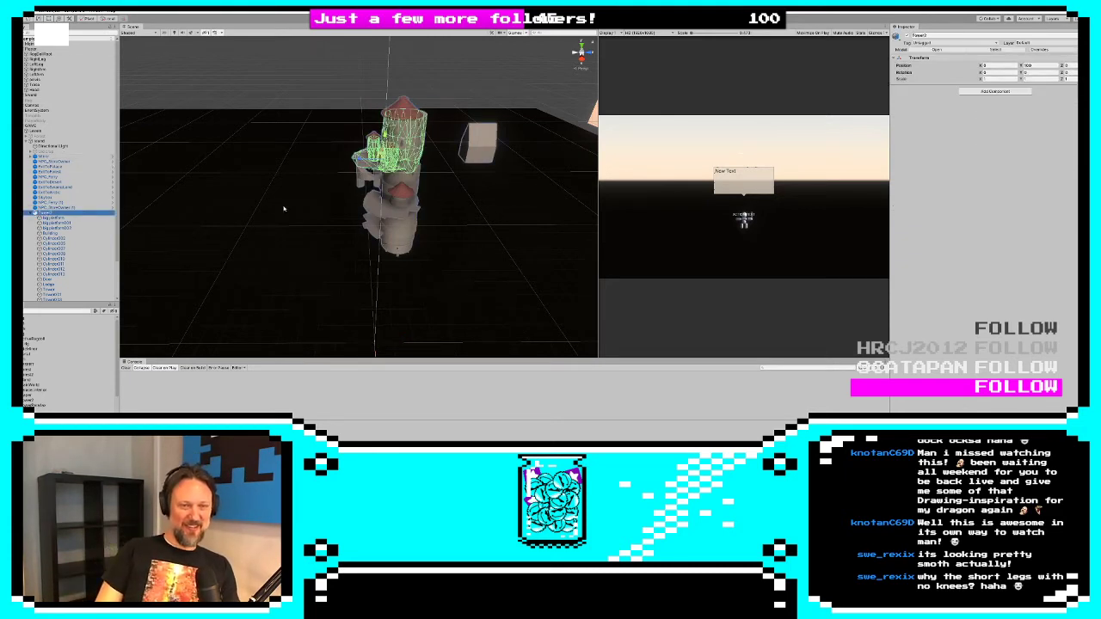
click(363, 169)
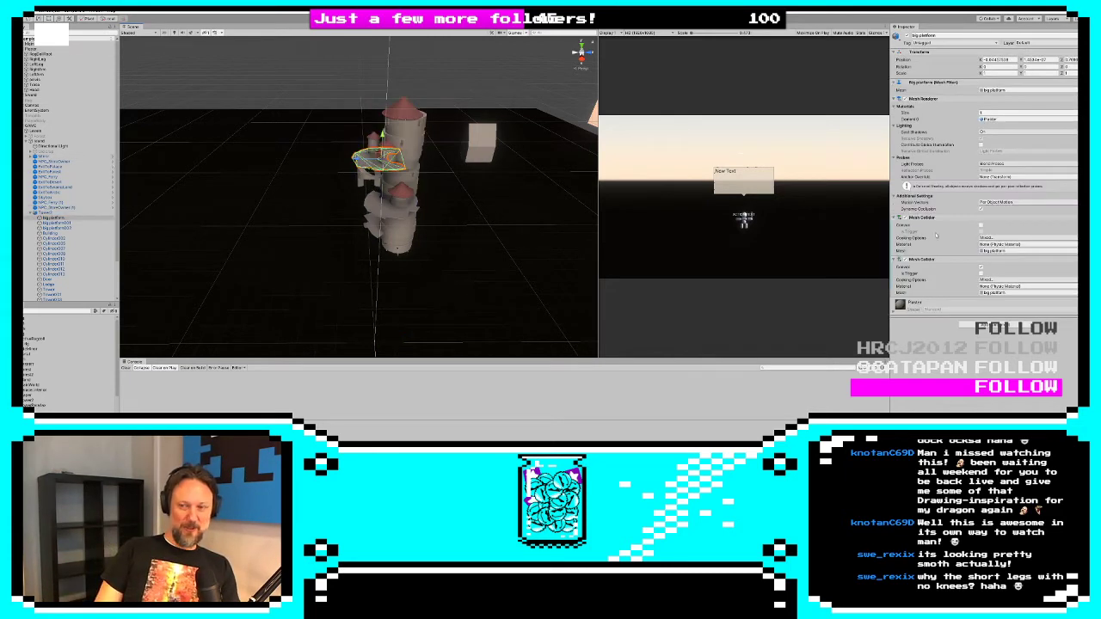
right_click(1030, 306)
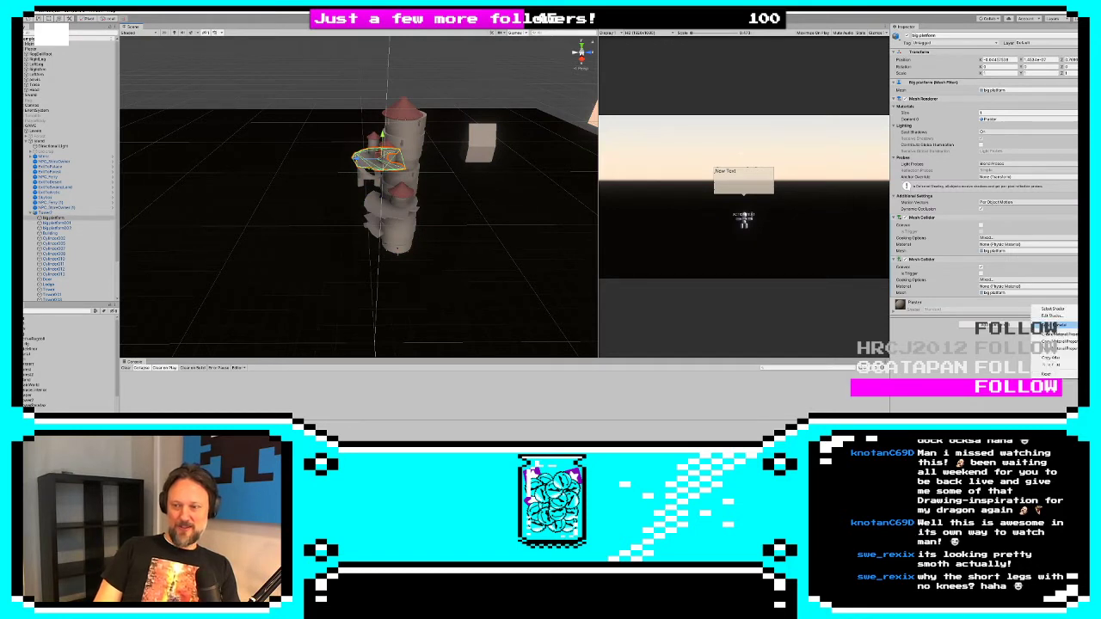
click(967, 353)
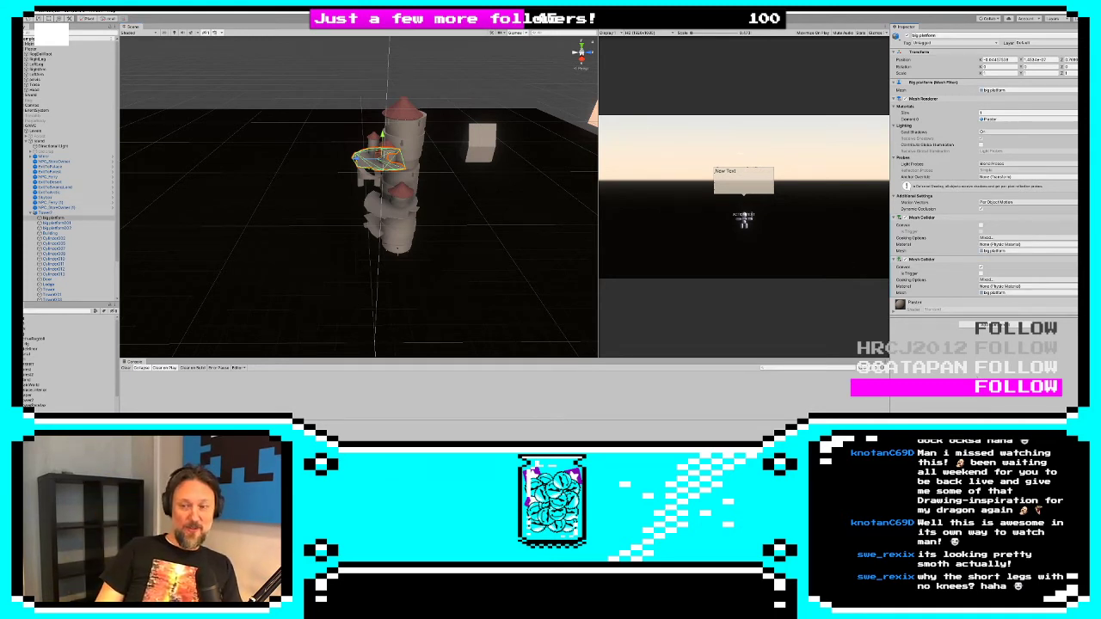
click(1091, 259)
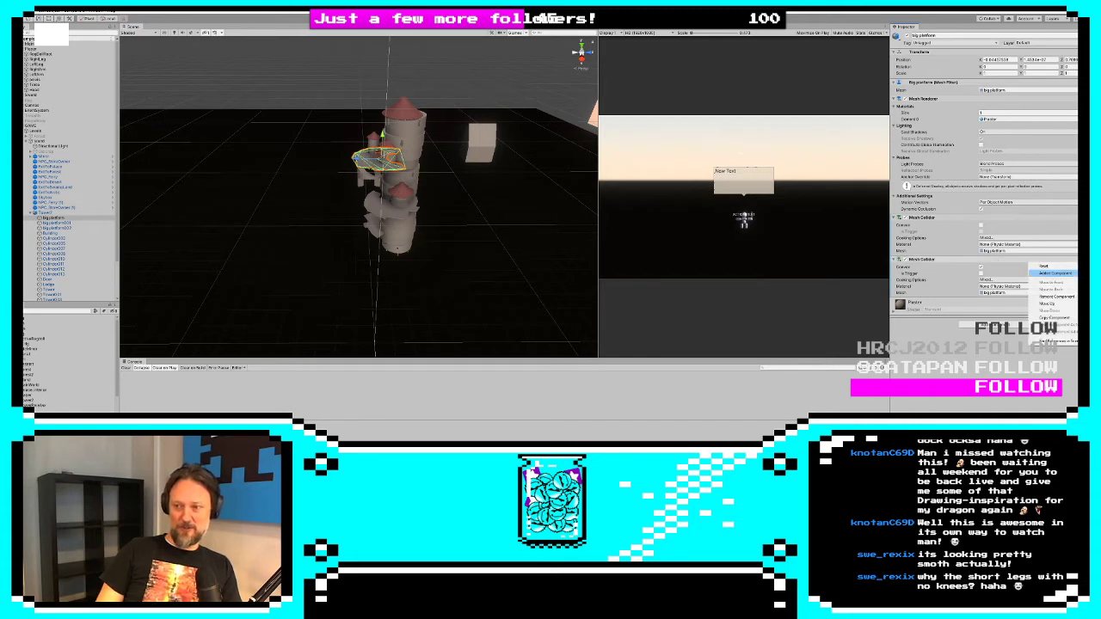
click(1045, 296)
Add a Box Collider to the tower's upper big platform
click(1008, 283)
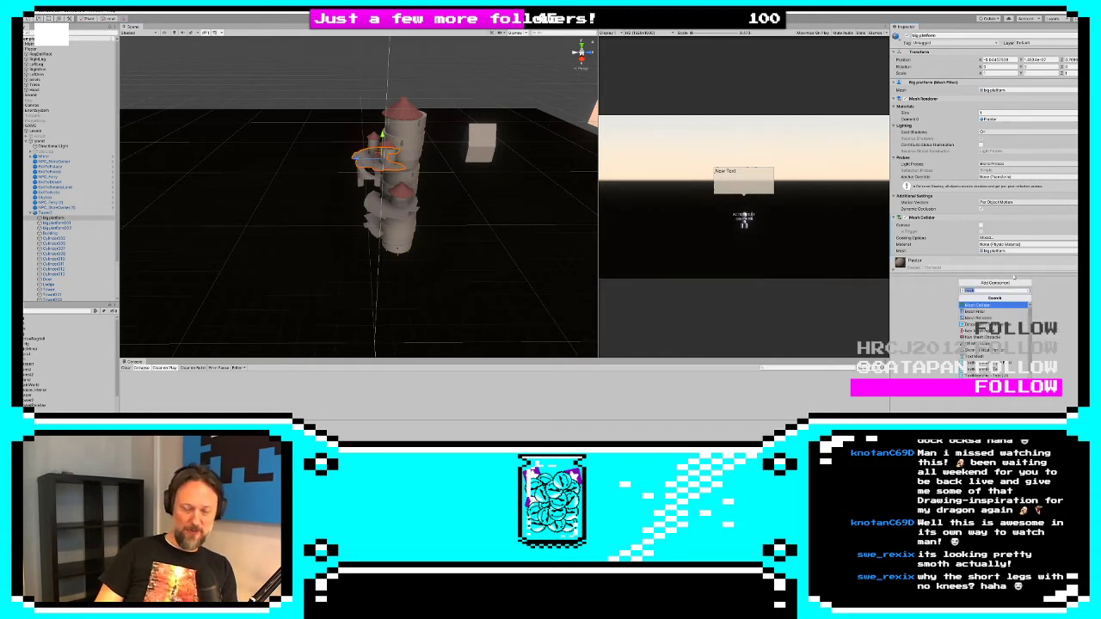
text(box)
key(Return)
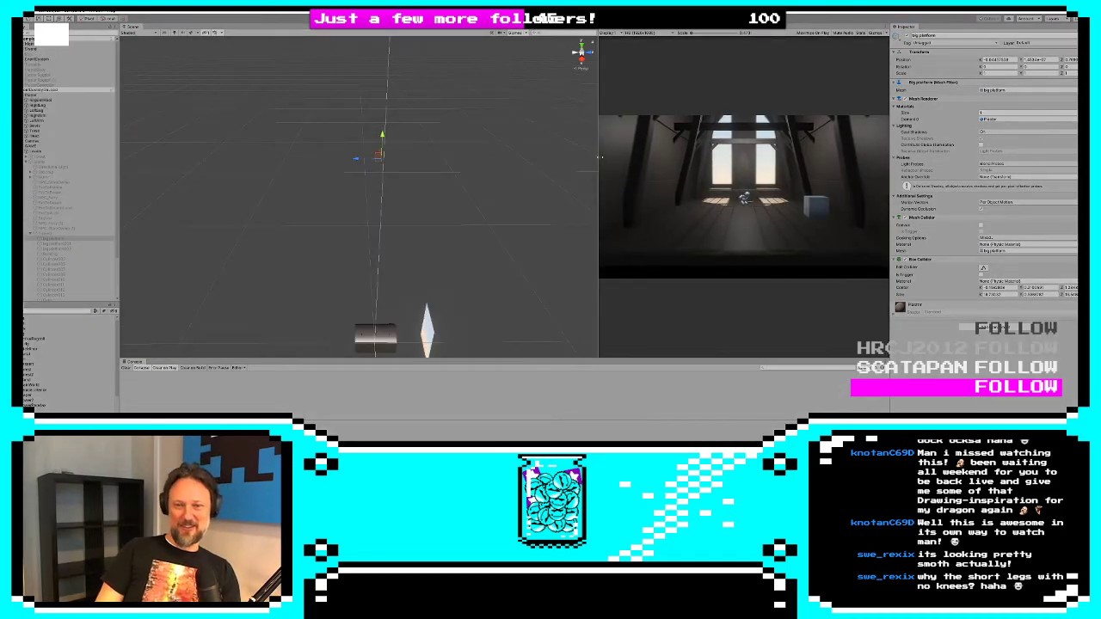
Play-test the platform's Box Collider in an enlarged game view, and inspect the tower and its parent island level
drag(598, 159, 182, 159)
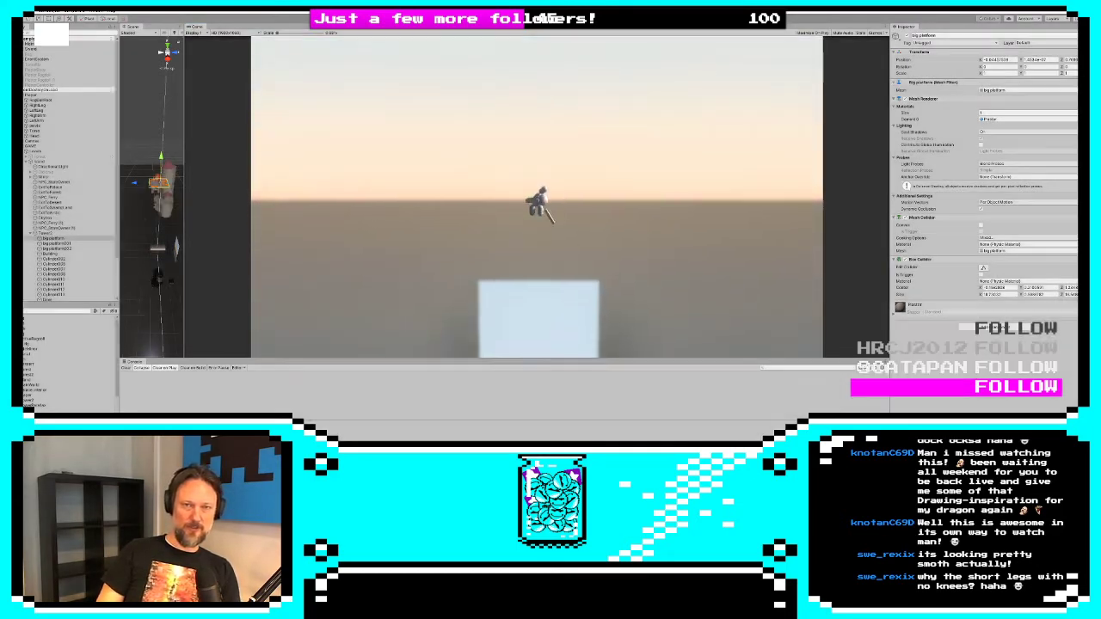
click(49, 213)
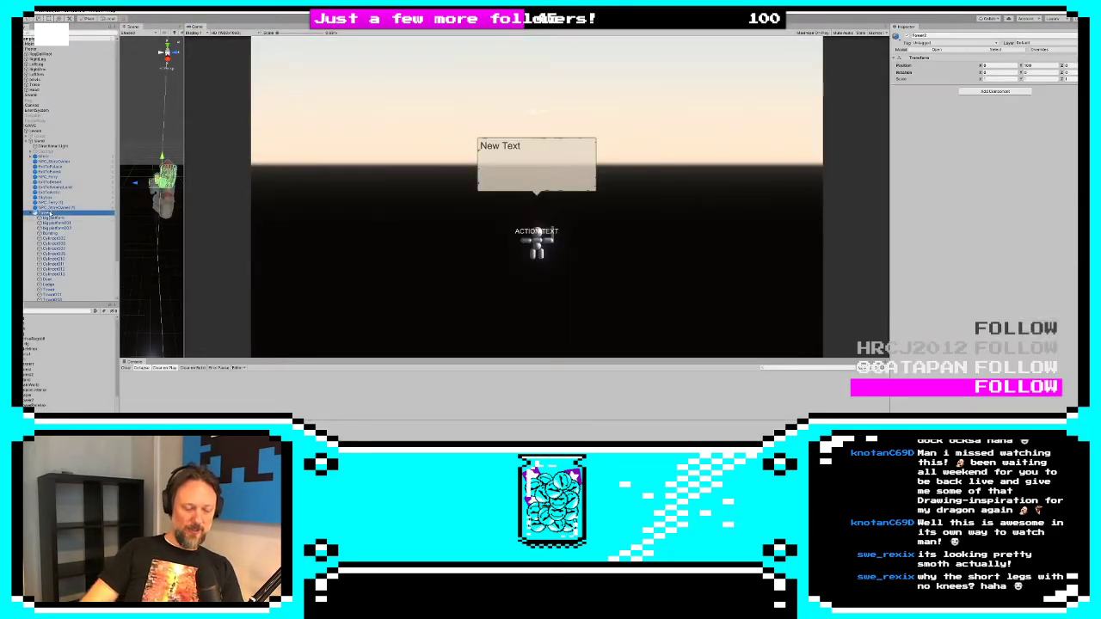
key(Up)
key(Up)
key(Up)
key(Up)
key(Up)
key(Up)
key(Up)
key(Up)
key(Up)
key(Up)
key(Up)
key(Up)
key(Up)
key(Up)
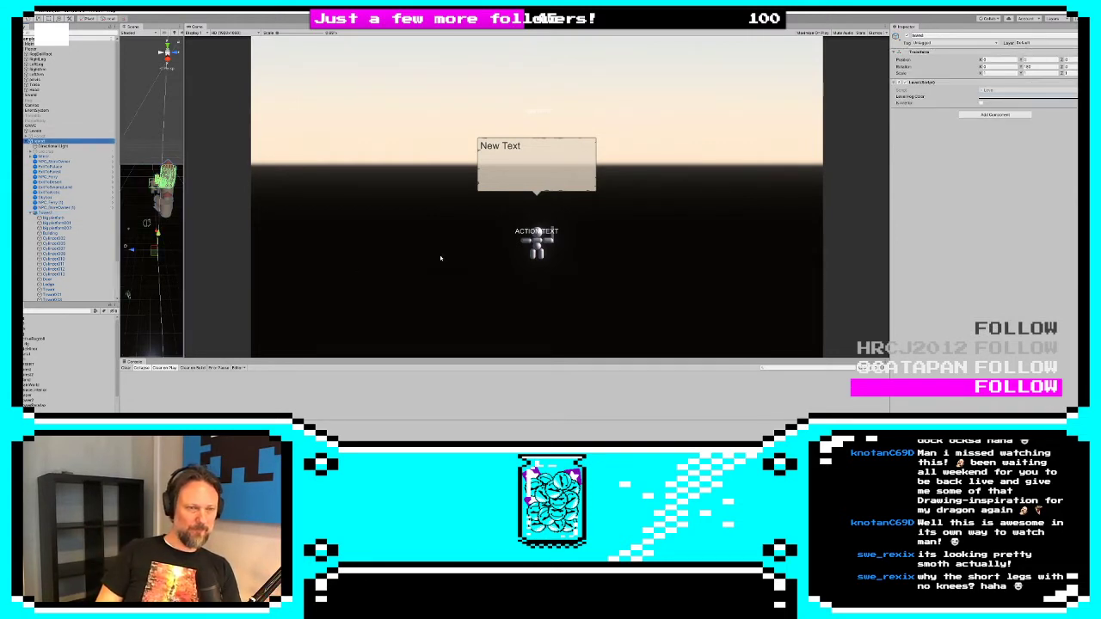
Enlarge the scene view and raise the ExitToPalace trigger slightly above the tower platform
click(398, 301)
drag(184, 203, 541, 203)
alt+drag(319, 129, 146, 112)
scroll(328, 185, up, 4)
click(291, 334)
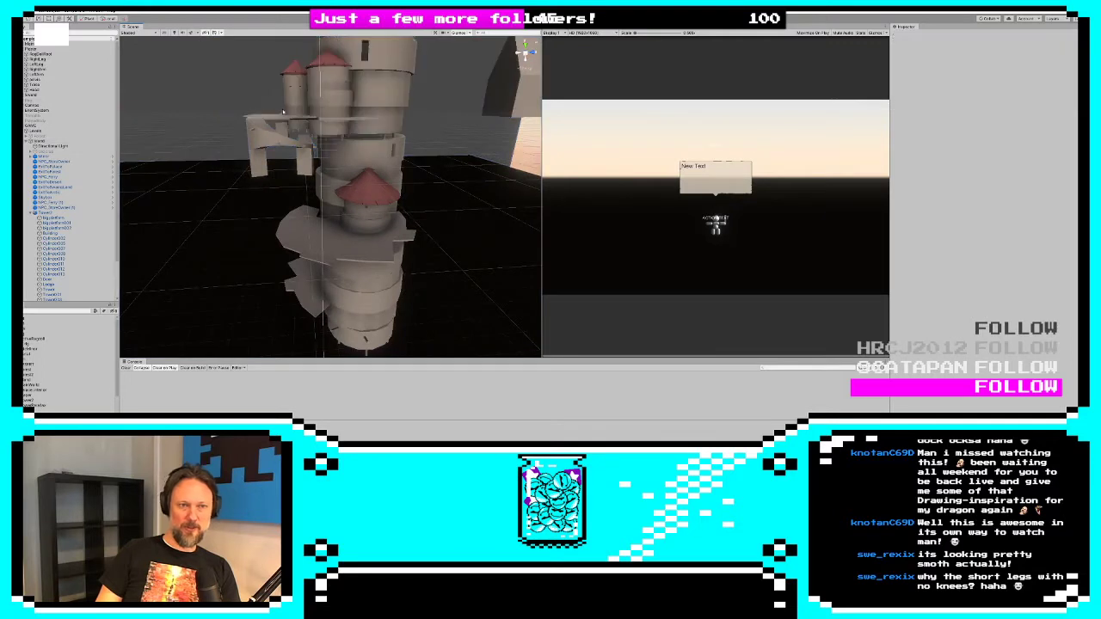
click(53, 167)
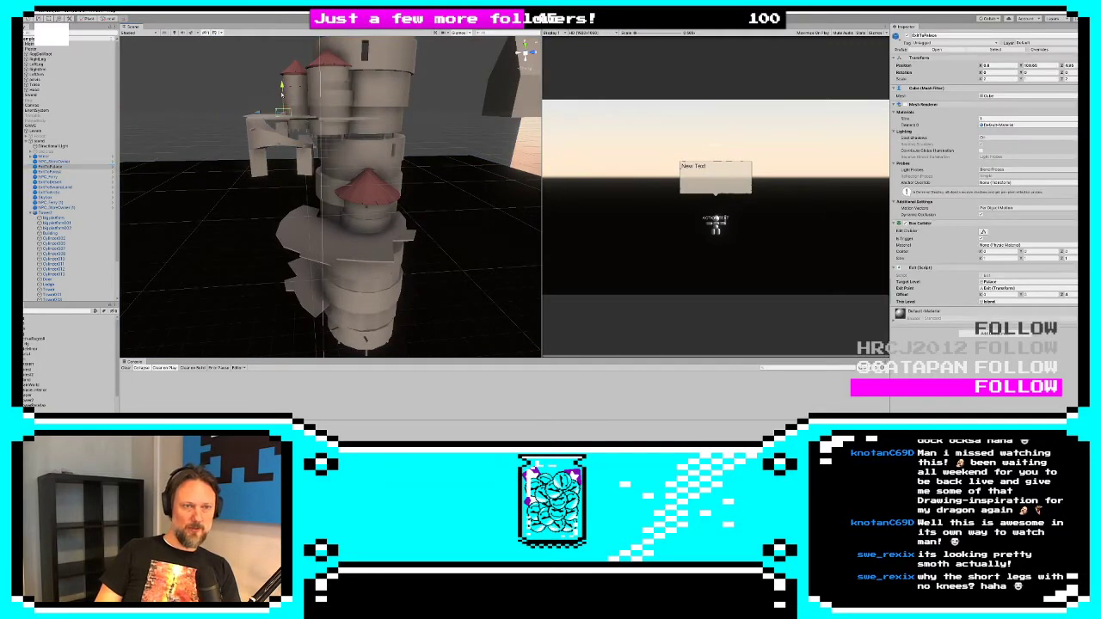
drag(283, 82, 283, 75)
alt+drag(283, 75, 362, 171)
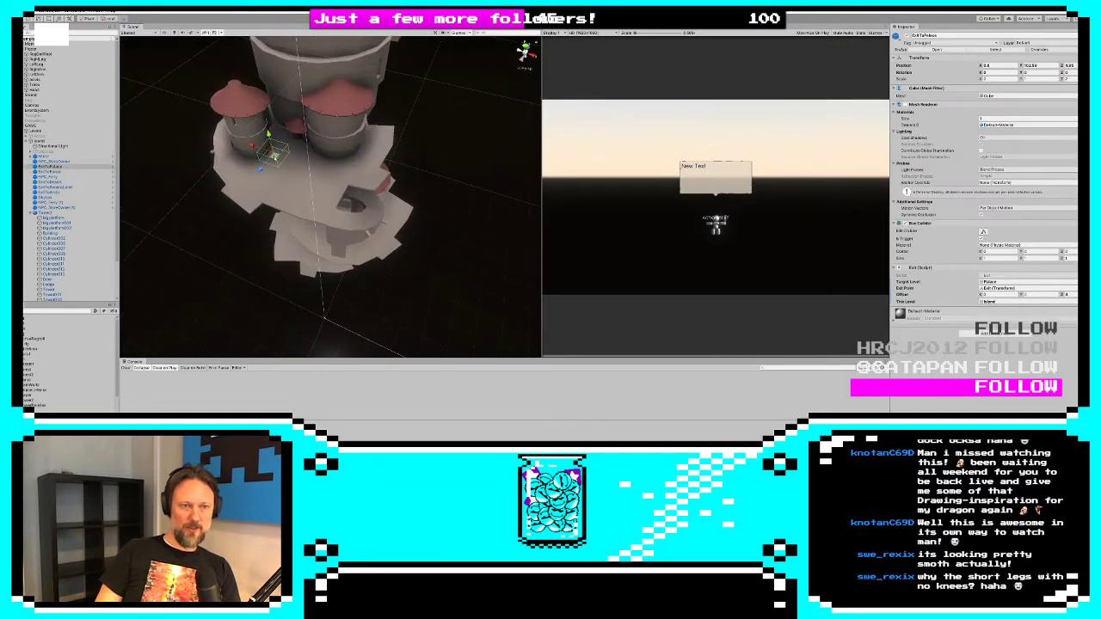
Select the tower's big platform and play-test walking the ragdoll from the palace through the exit to the island
click(297, 185)
click(303, 193)
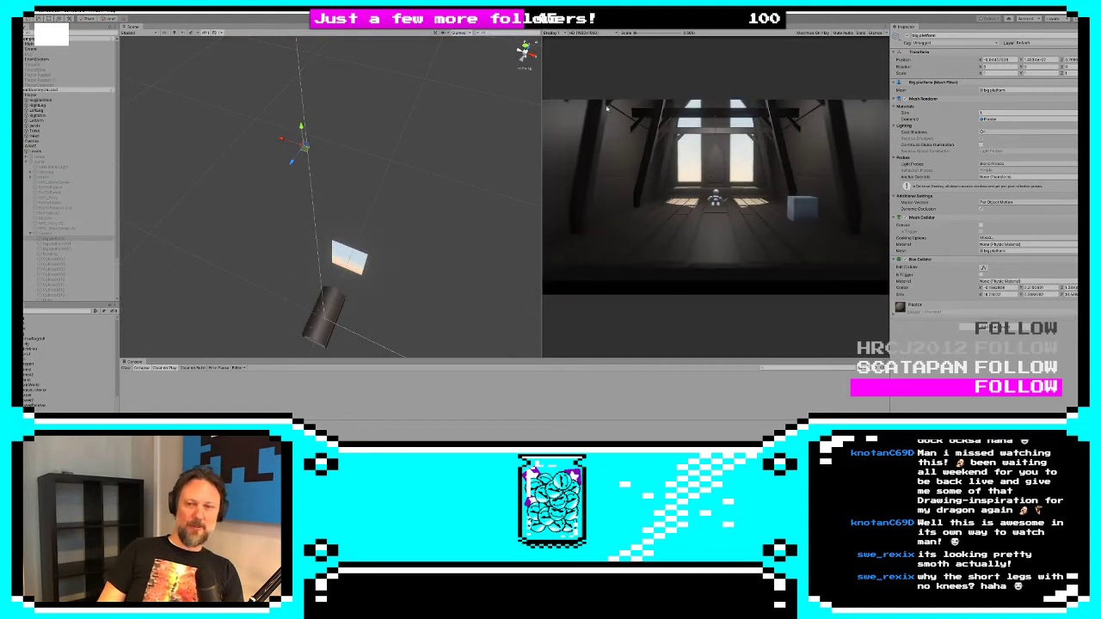
drag(542, 176, 185, 176)
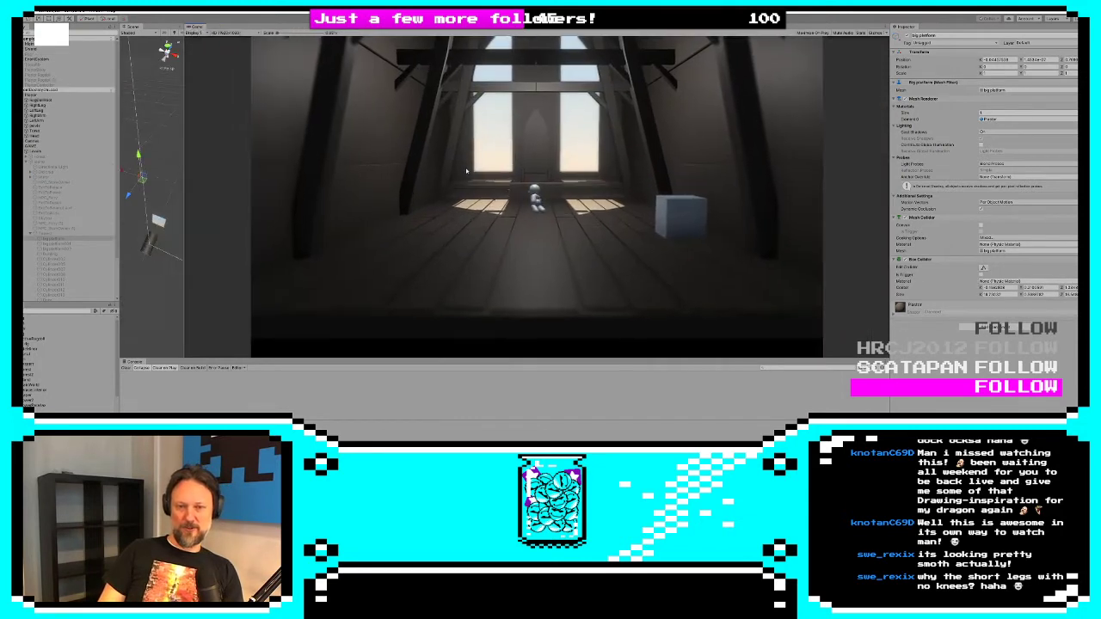
key(d)
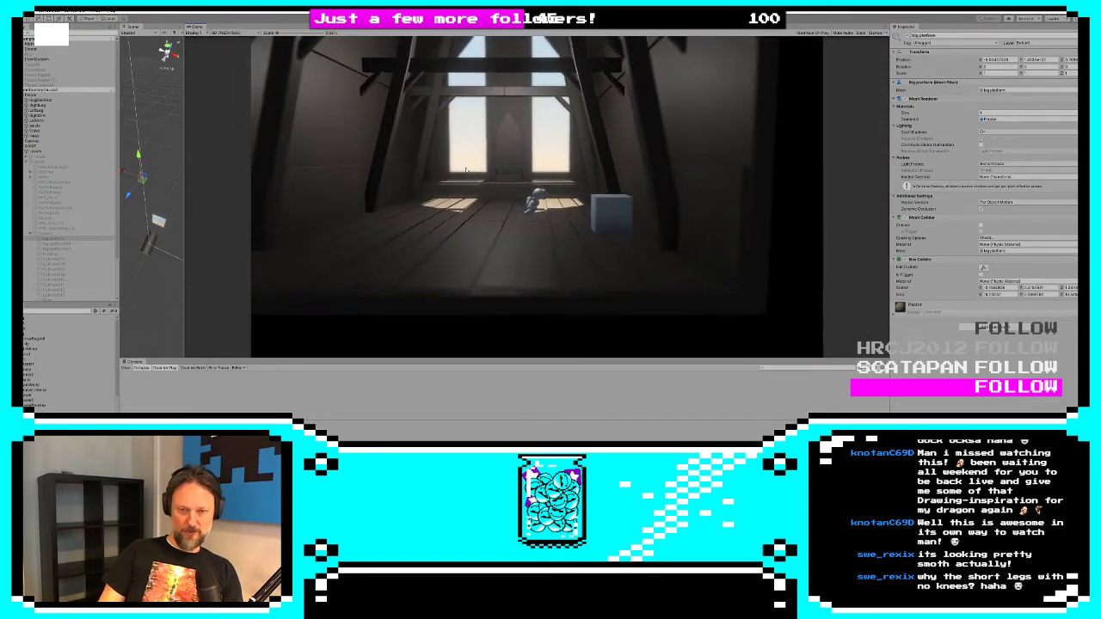
key(a)
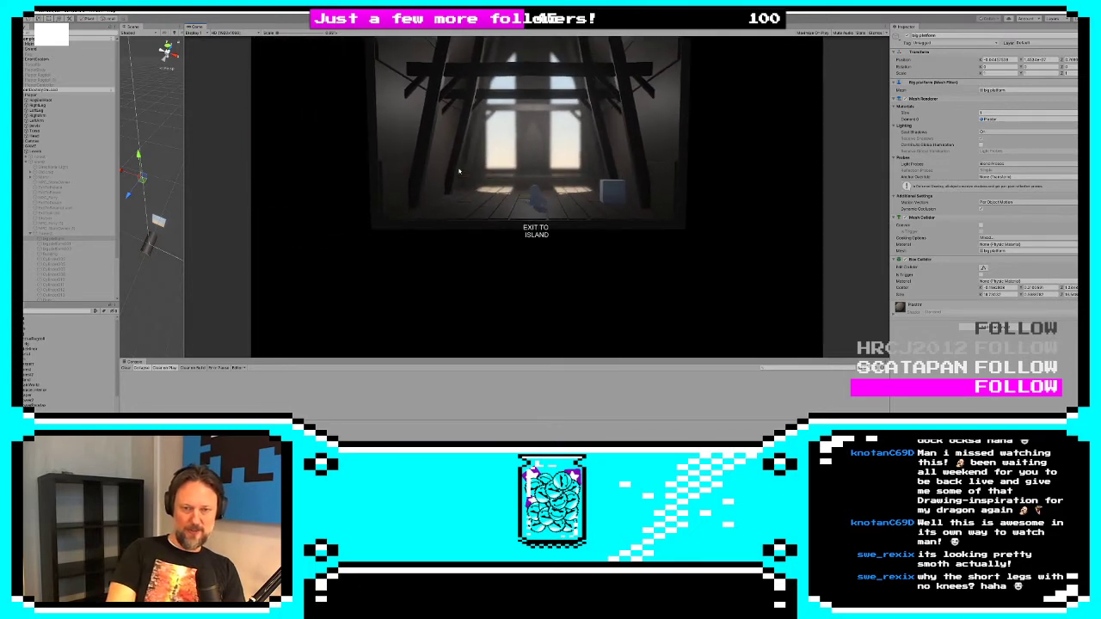
key(e)
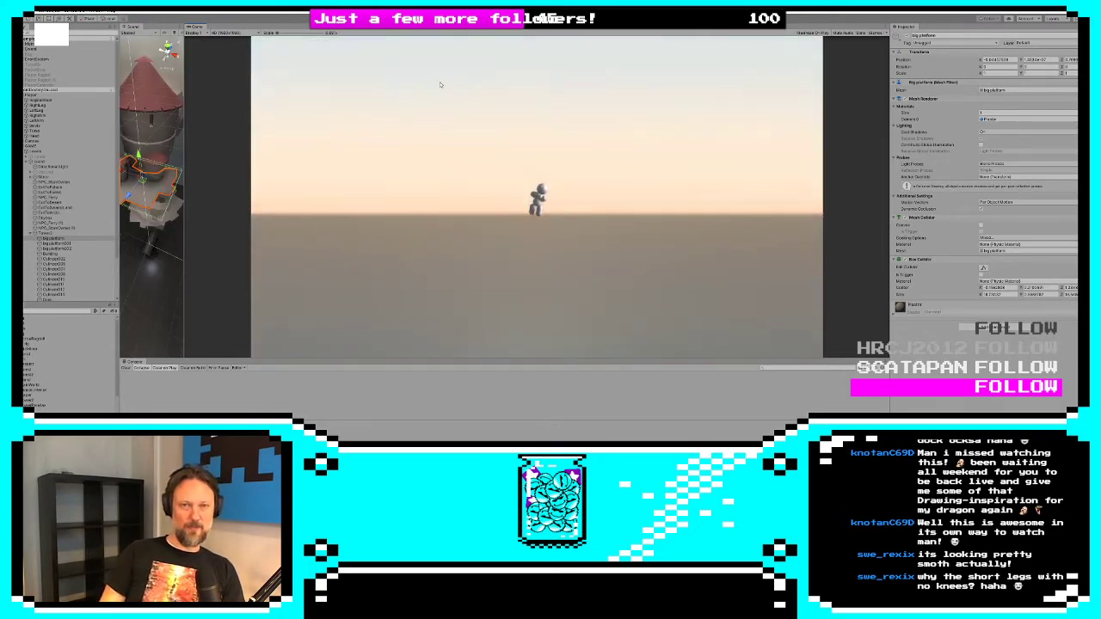
End the play test and inspect the whole tower's colliders from above, along with the Mirror object's settings
click(530, 19)
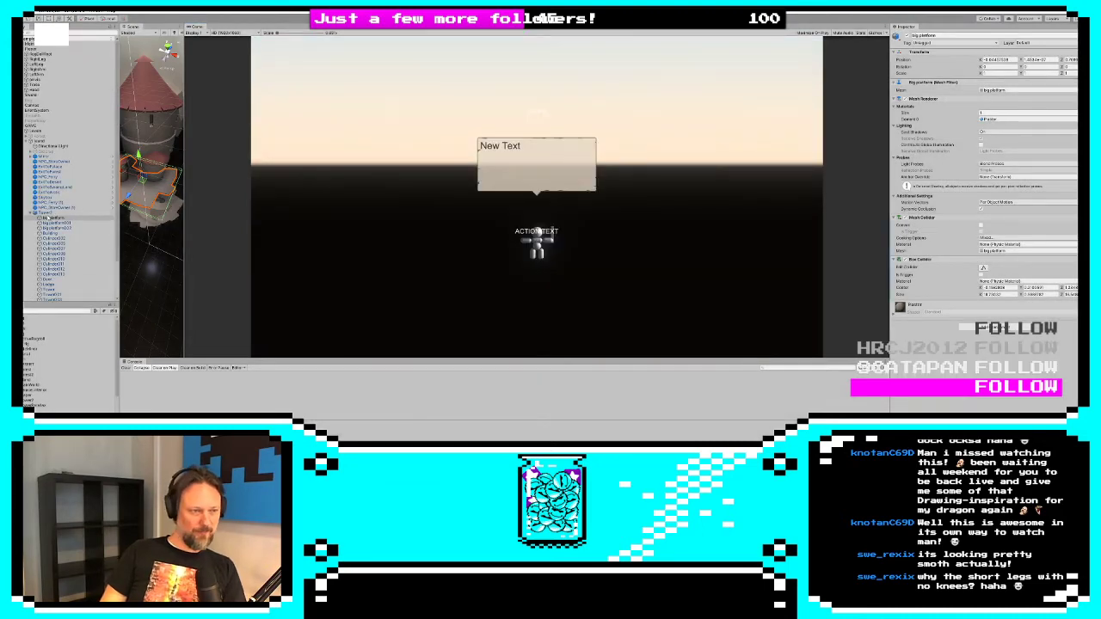
click(37, 213)
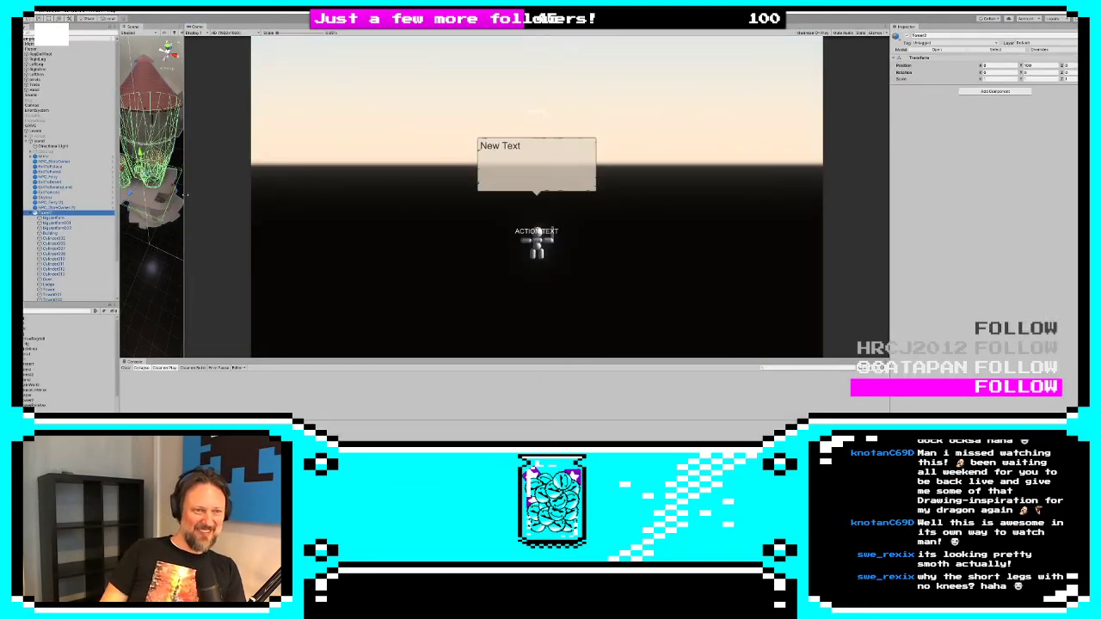
drag(185, 196, 306, 195)
alt+drag(241, 185, 211, 228)
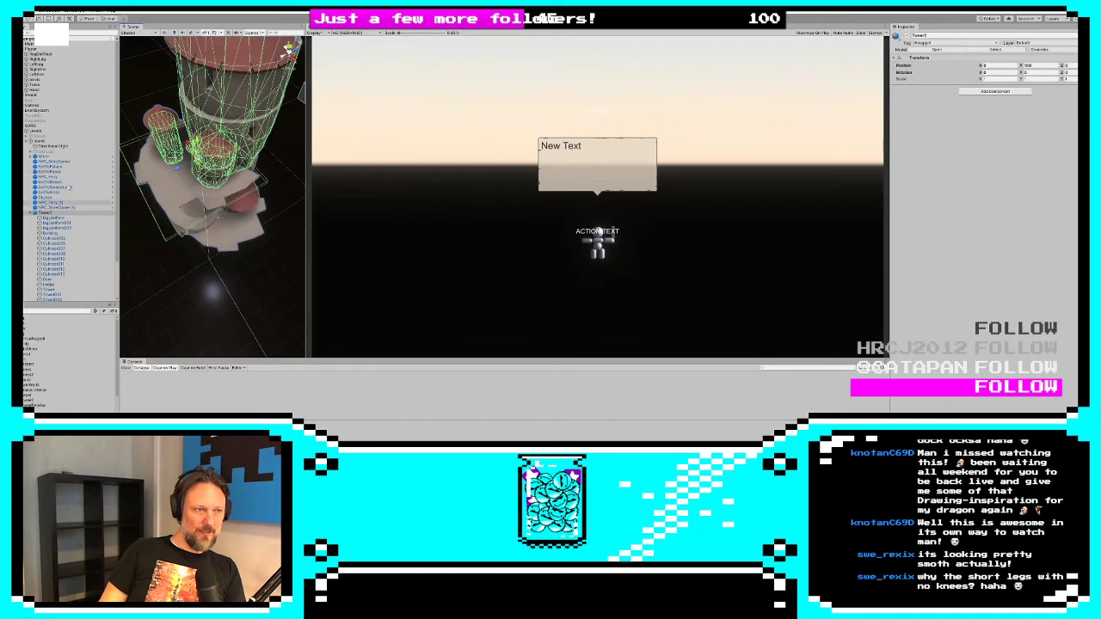
click(32, 156)
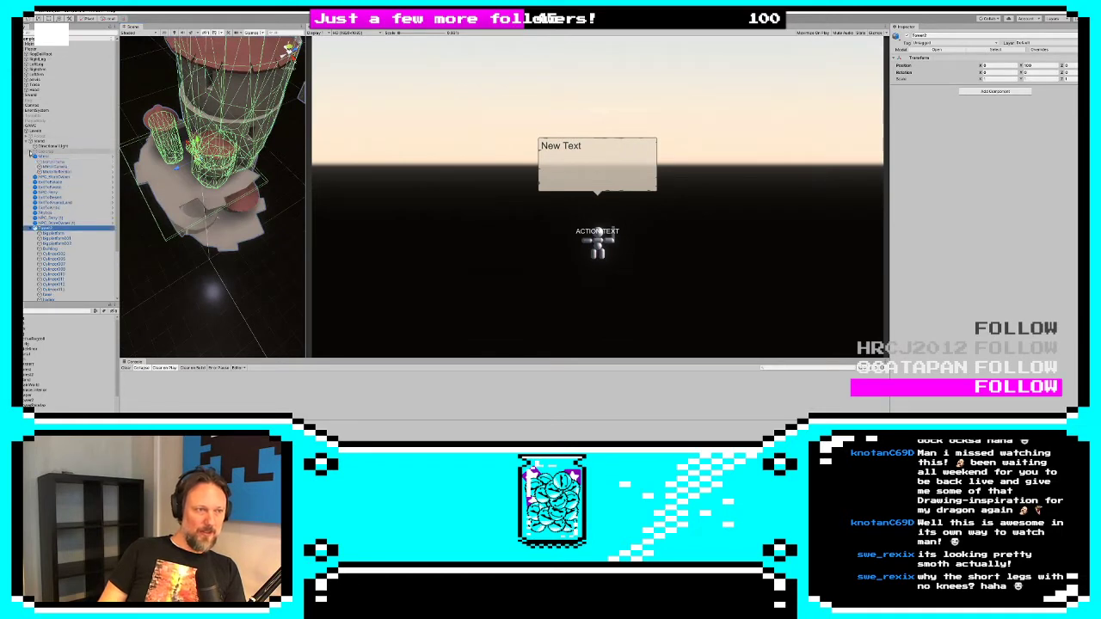
click(41, 157)
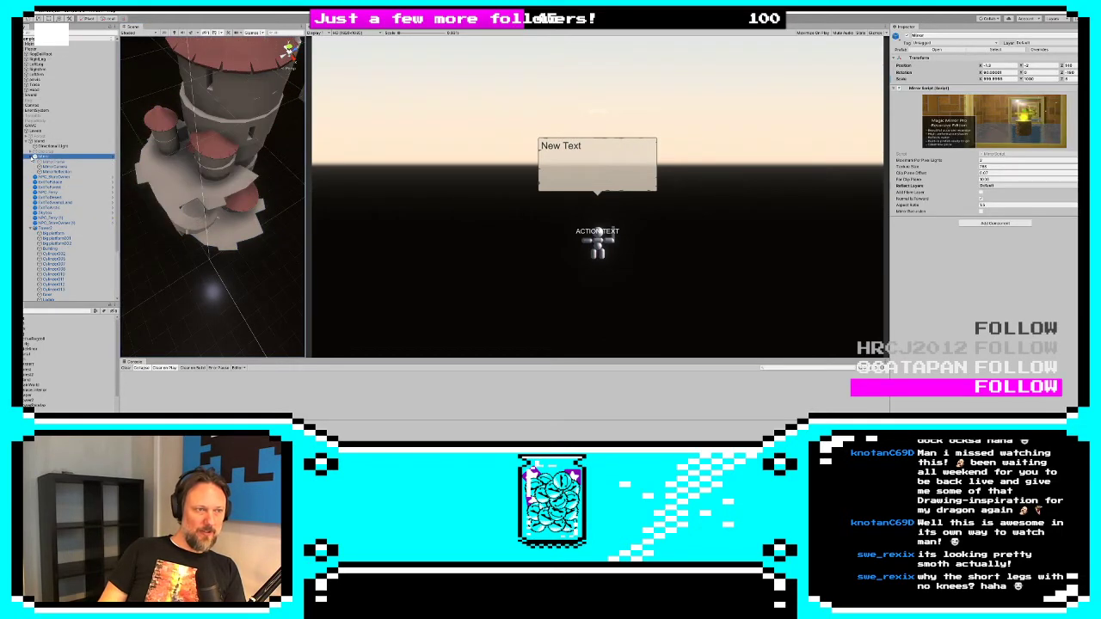
Collapse the Mirror and tower objects in the hierarchy and inspect the island level's root, store-owner NPC and tower transforms
click(31, 156)
click(31, 214)
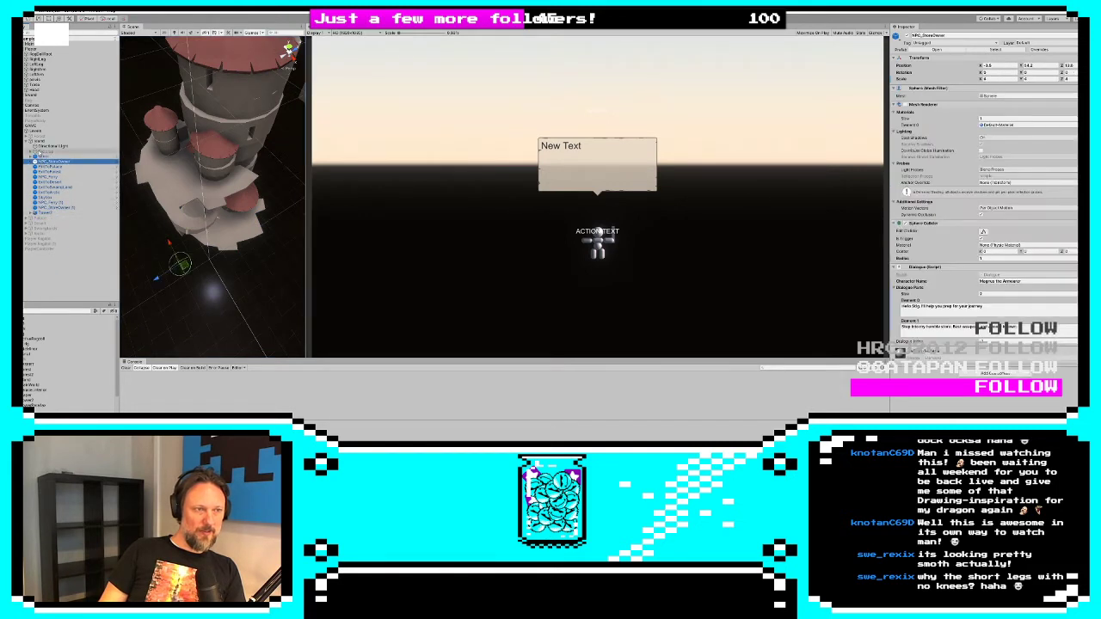
click(38, 141)
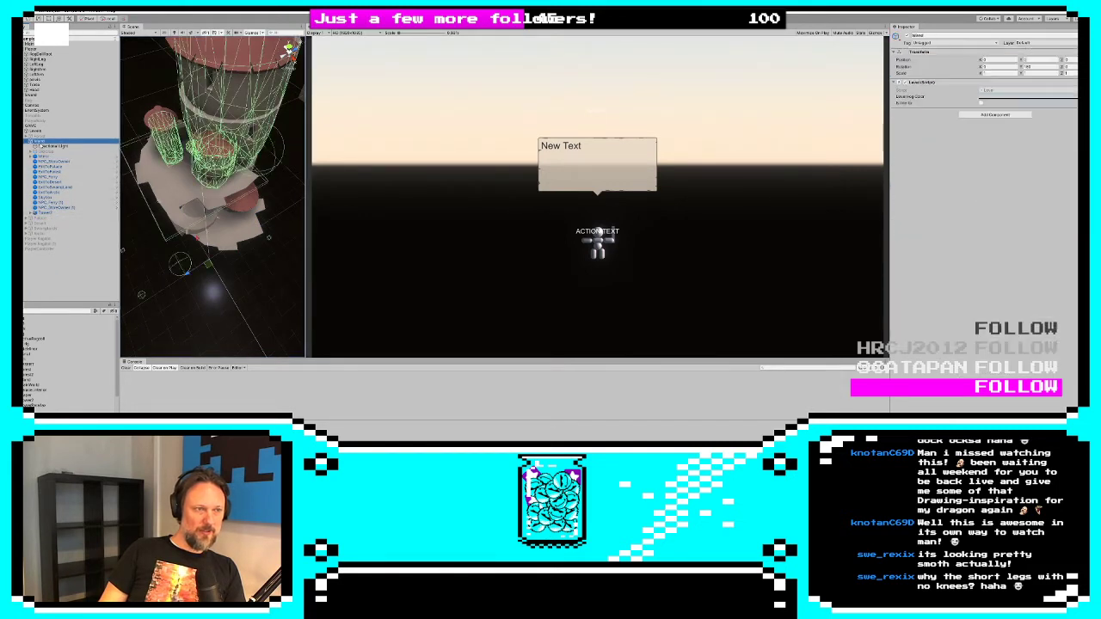
click(48, 212)
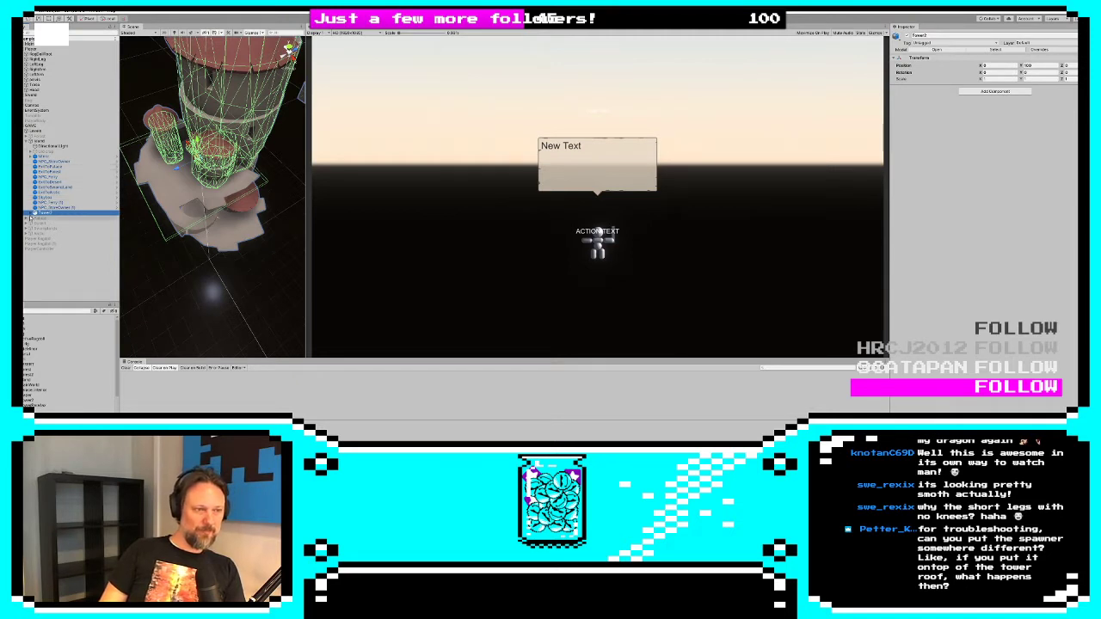
click(32, 213)
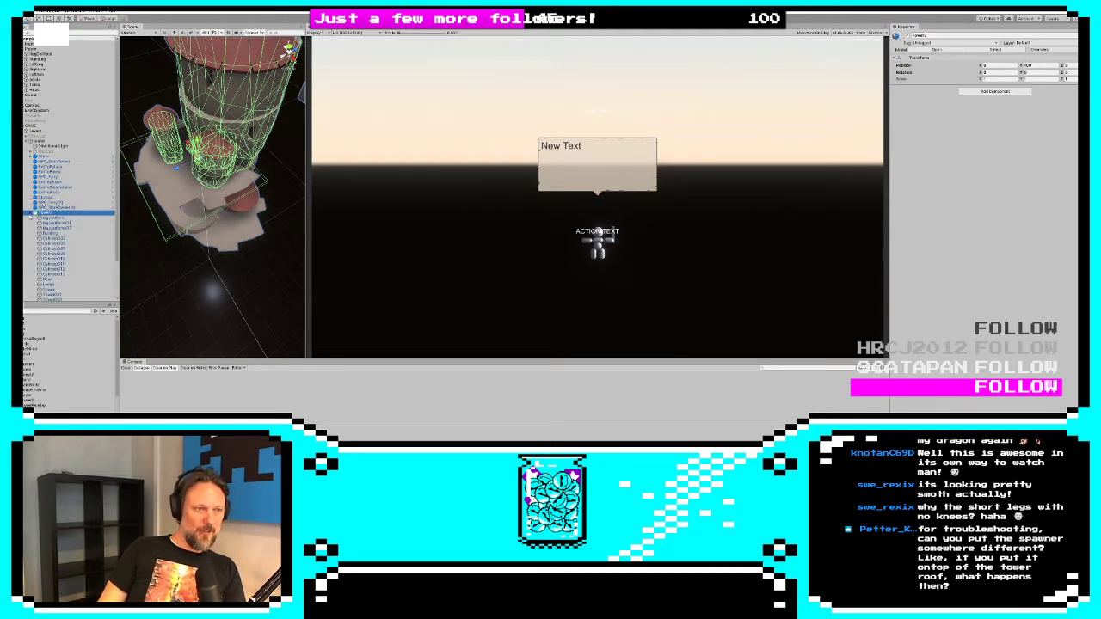
click(30, 214)
Move the ExitToPalace trigger across the tower platform to a spot near its opposite edge and start a play test
click(51, 167)
alt+drag(185, 206, 177, 85)
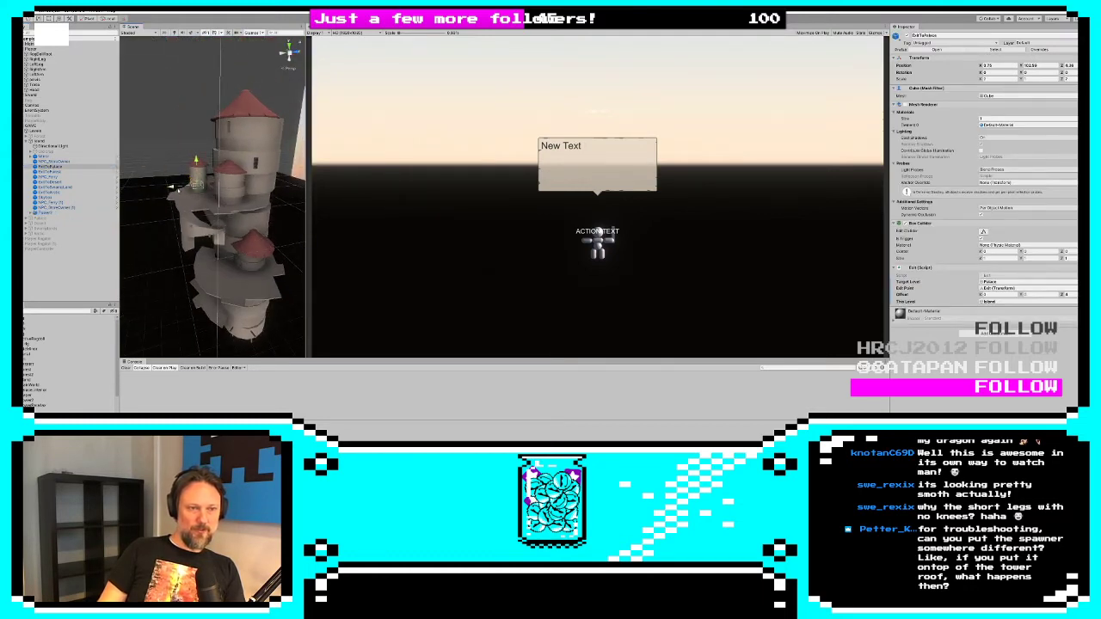
alt+drag(171, 185, 236, 261)
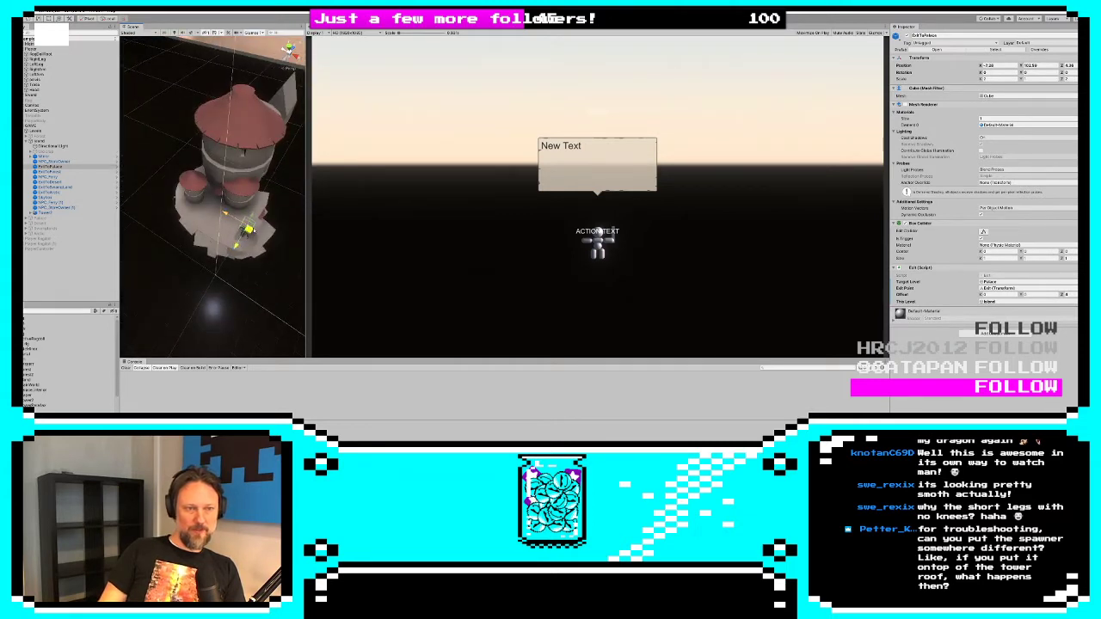
alt+drag(263, 250, 444, 94)
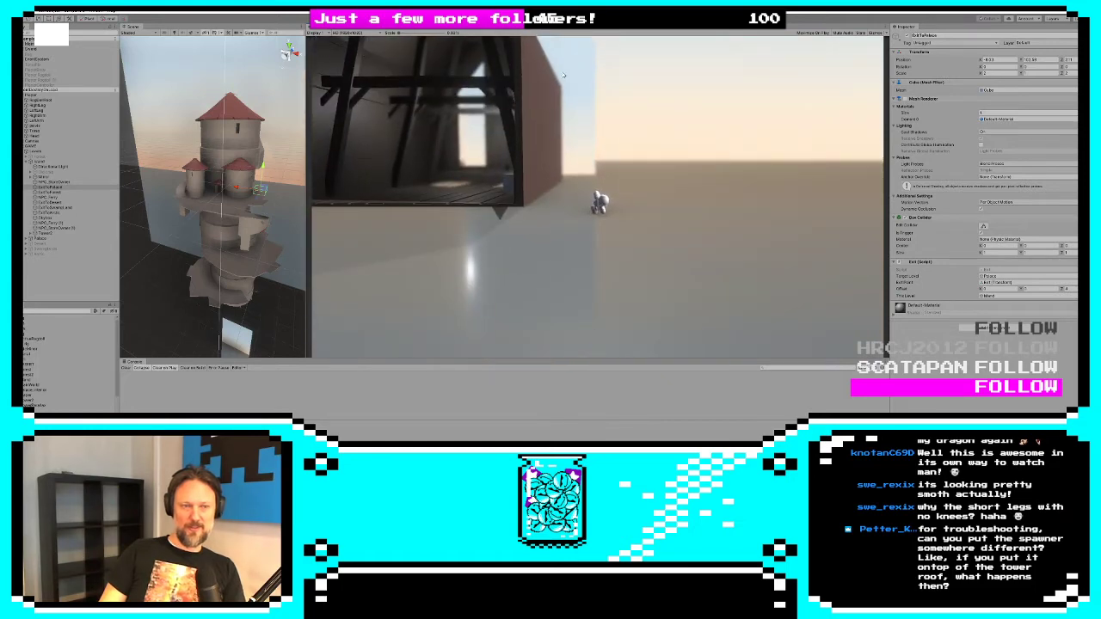
Walk the ragdoll around the palace attic, test the exit to the island and end the play test
alt+drag(225, 193, 97, 334)
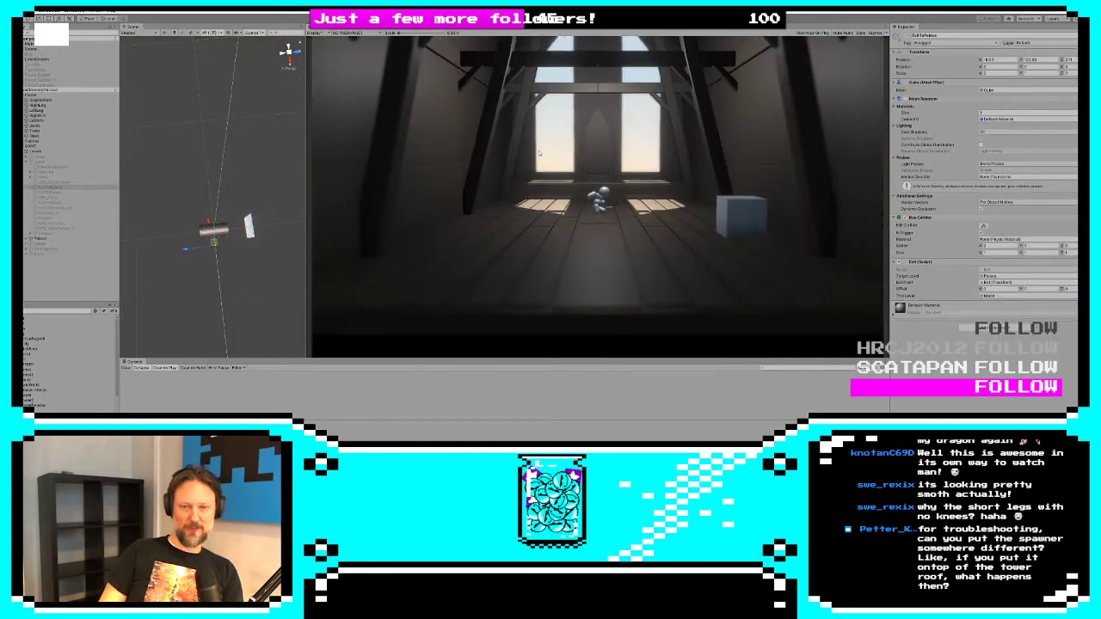
key(d)
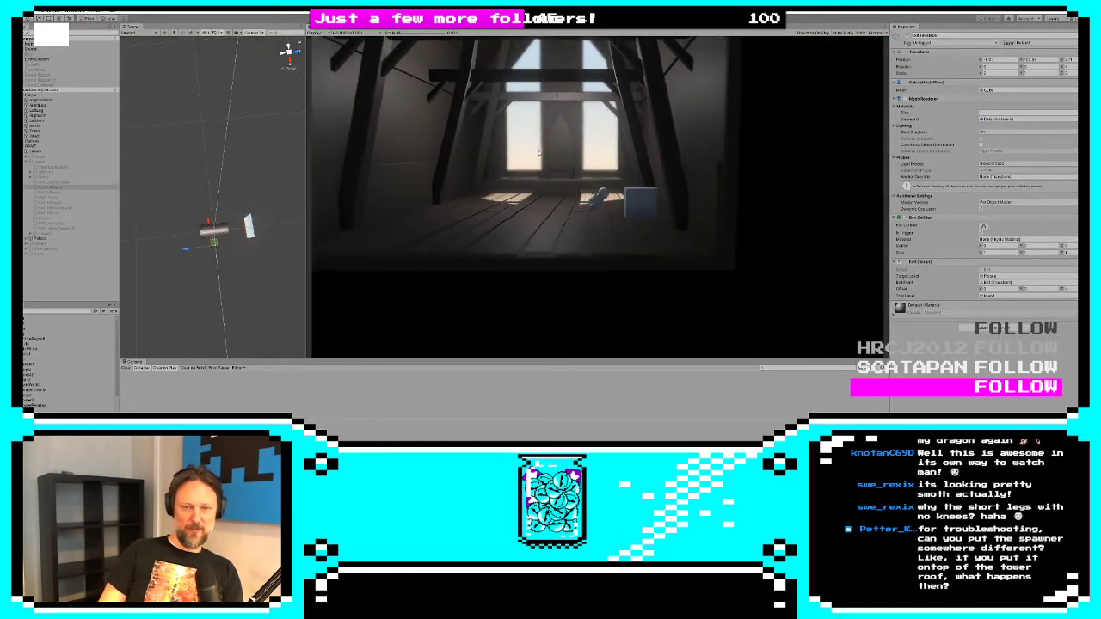
key(a)
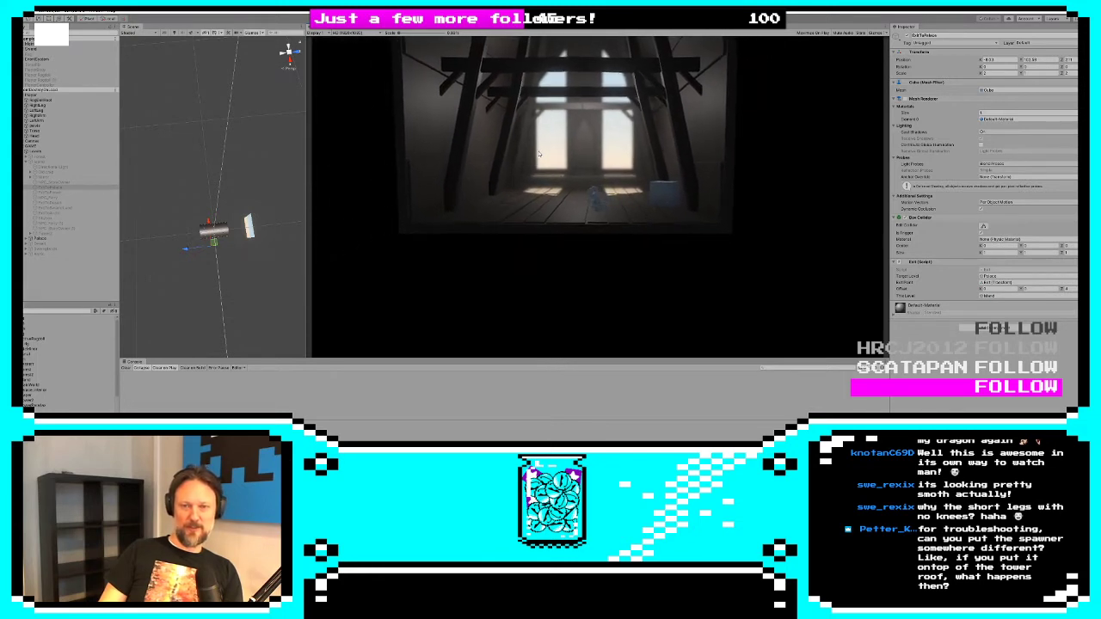
key(s)
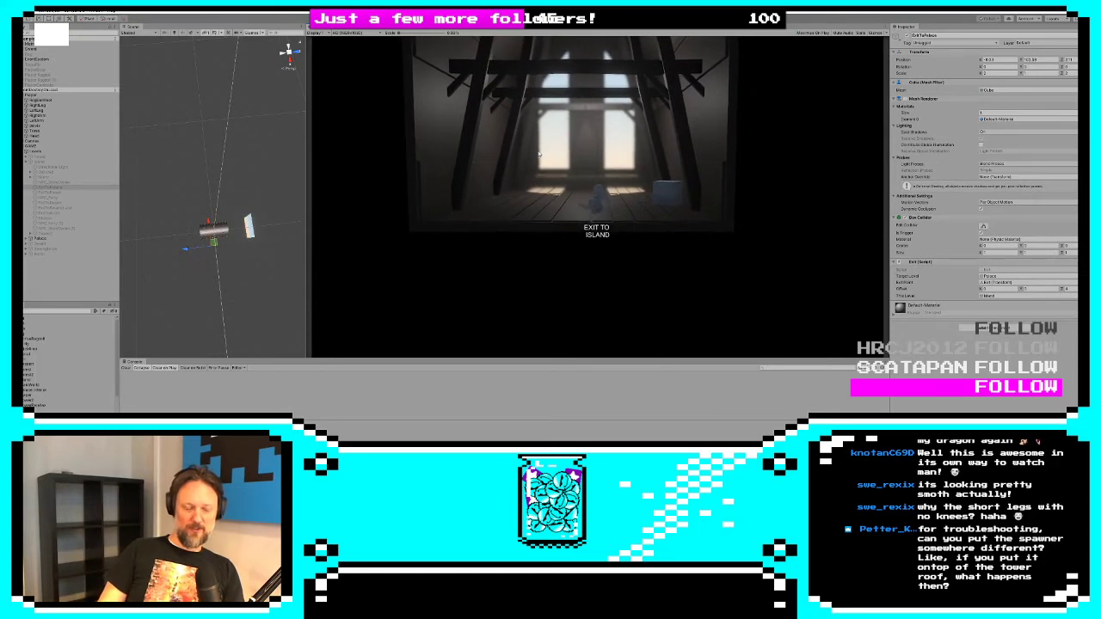
key(s)
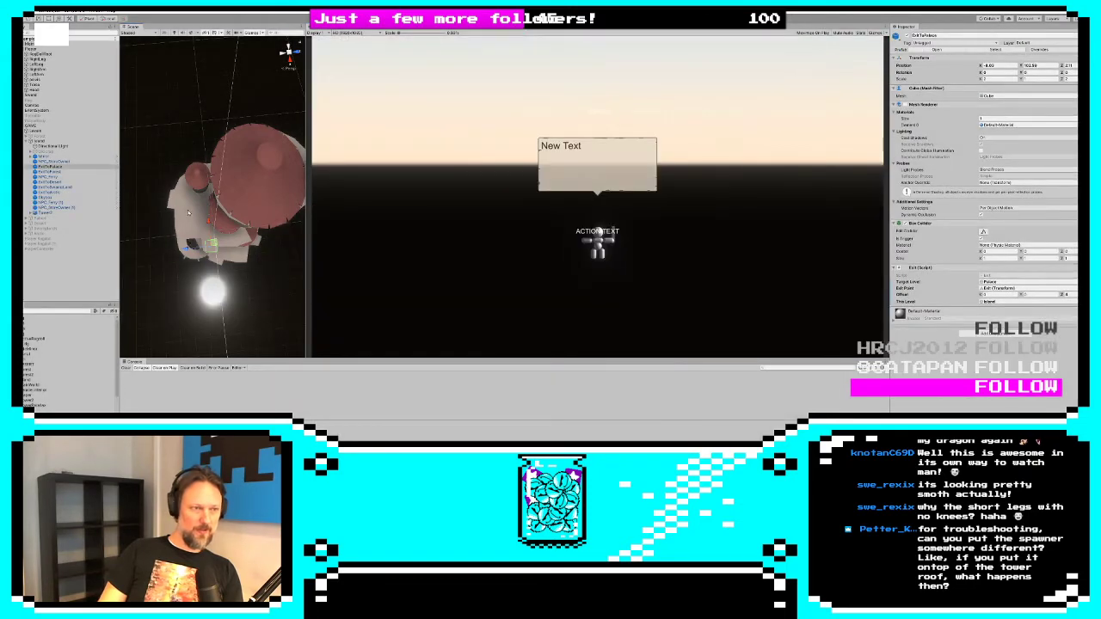
Inspect the tower, its parent island level and the ferry NPC from above to compare their placement
click(189, 212)
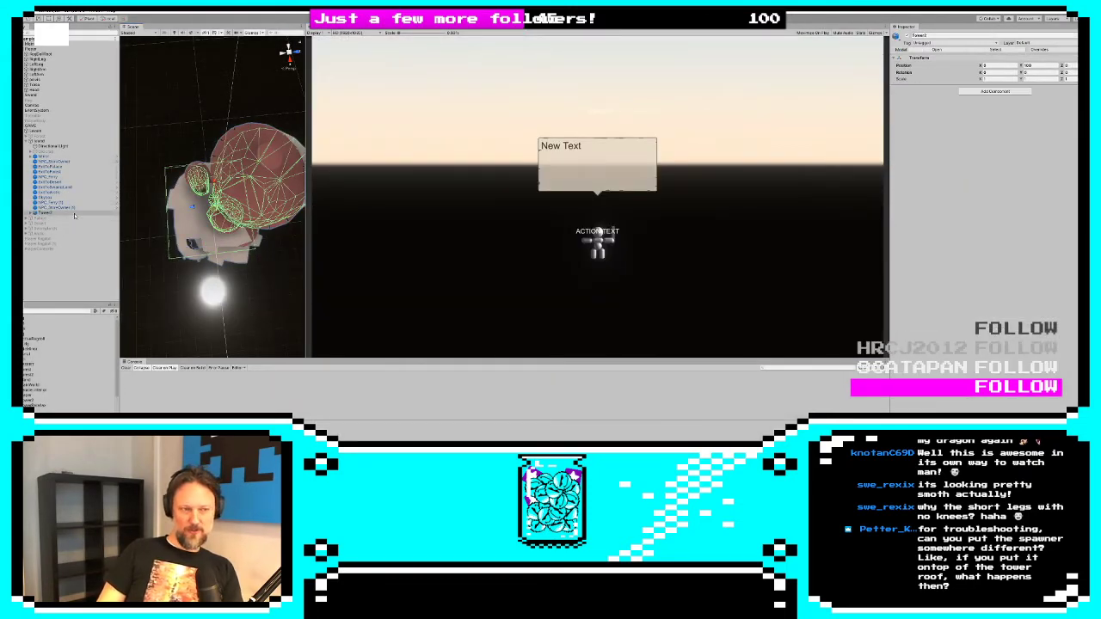
click(55, 140)
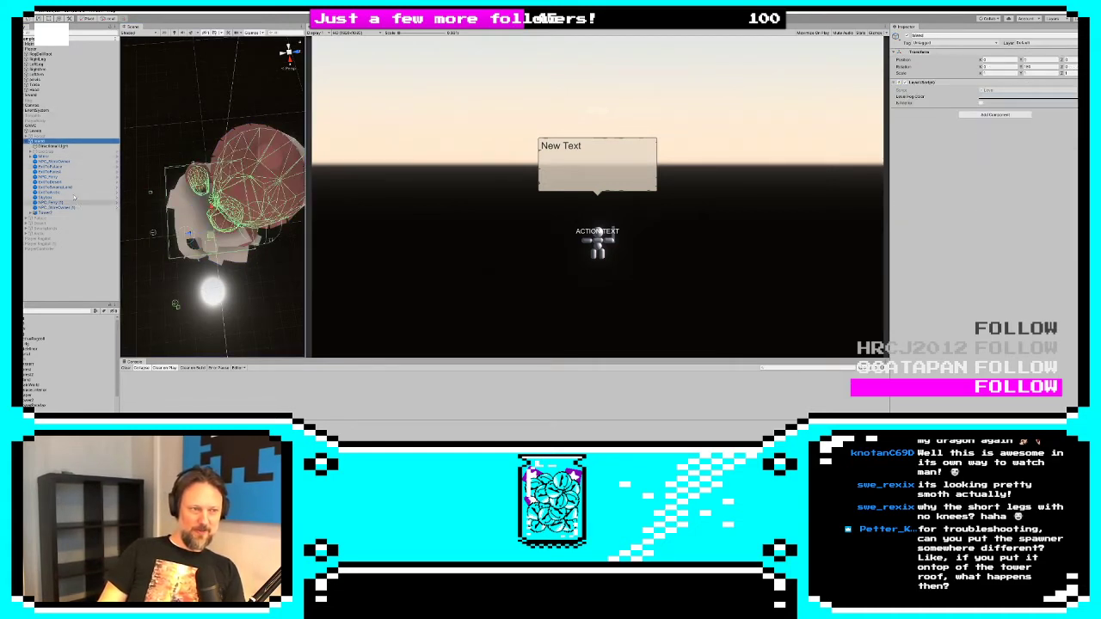
click(43, 156)
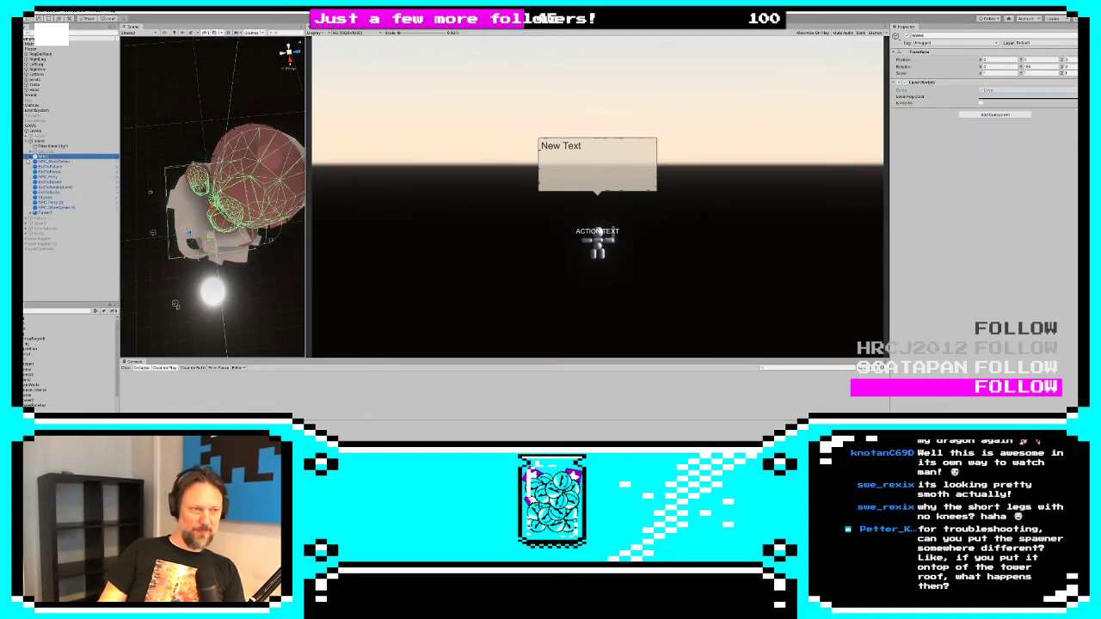
click(52, 208)
click(48, 176)
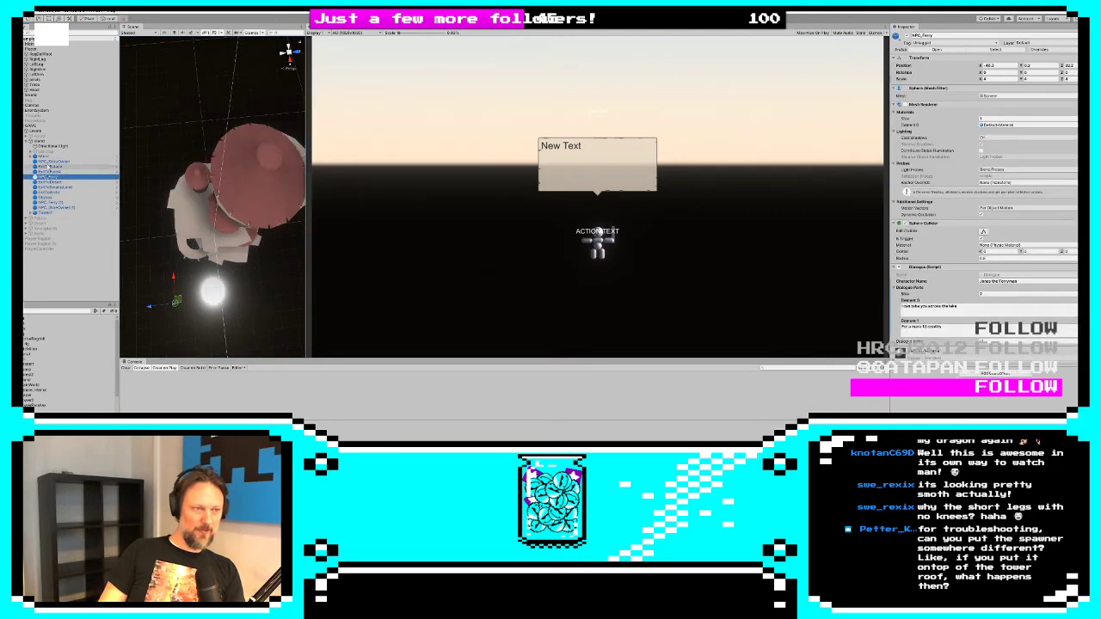
Edit the Z offset in the ExitToPalace object's Exit script and play-test the level change
click(49, 166)
click(1075, 289)
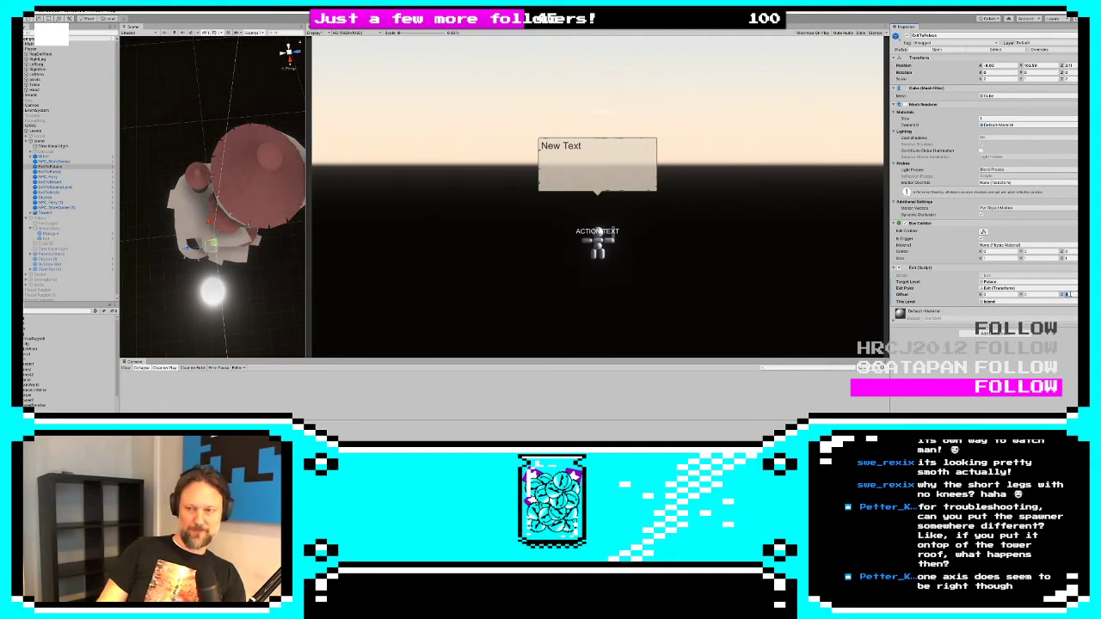
click(534, 19)
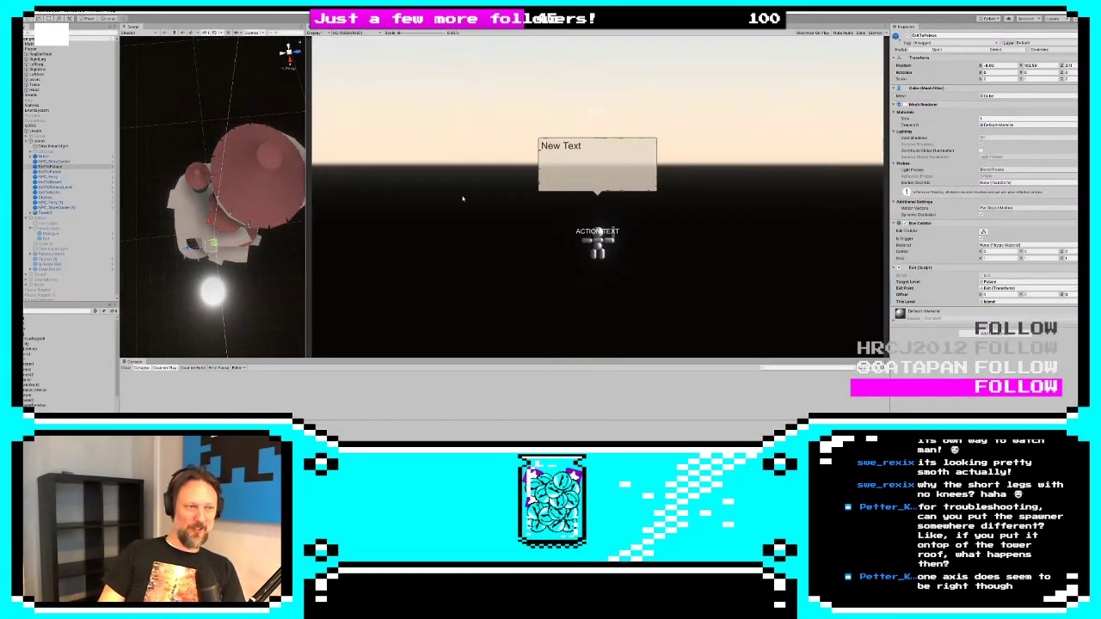
Inspect the Player's ragdoll settings, switch to Visual Studio and review GameManager's OpenLevel and ActiveRagdoll's SafeMove method
click(53, 49)
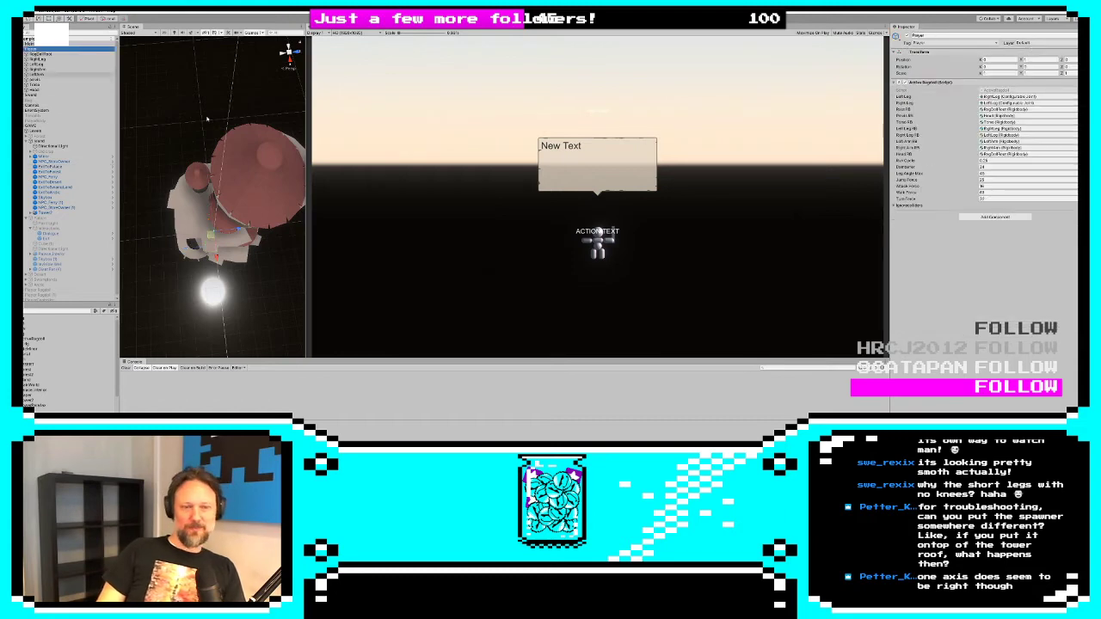
key(alt+Tab)
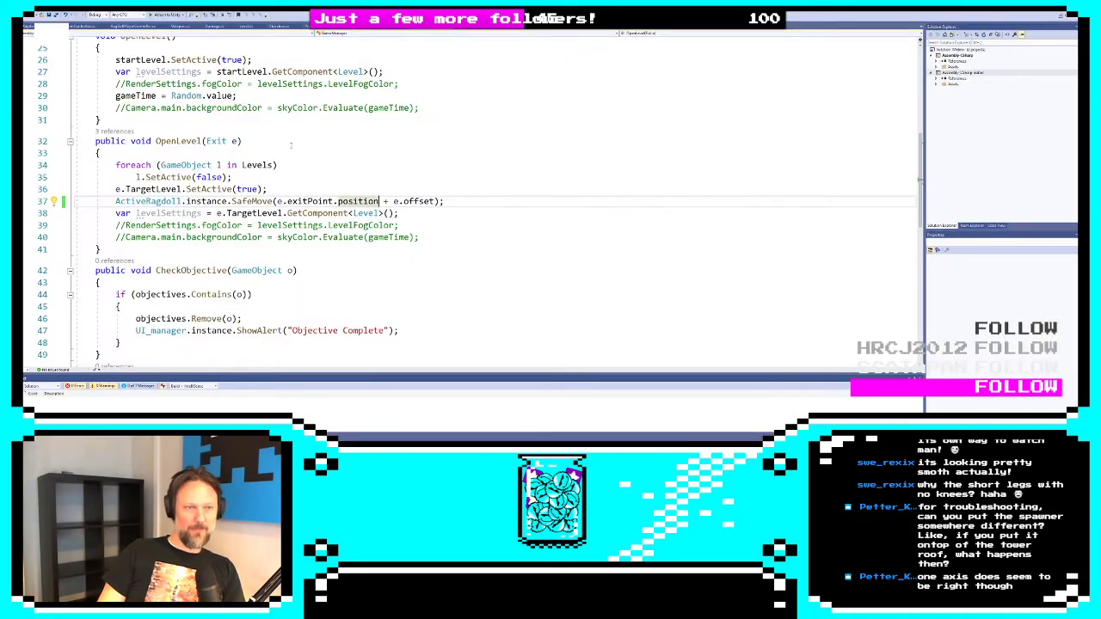
scroll(290, 161, up, 8)
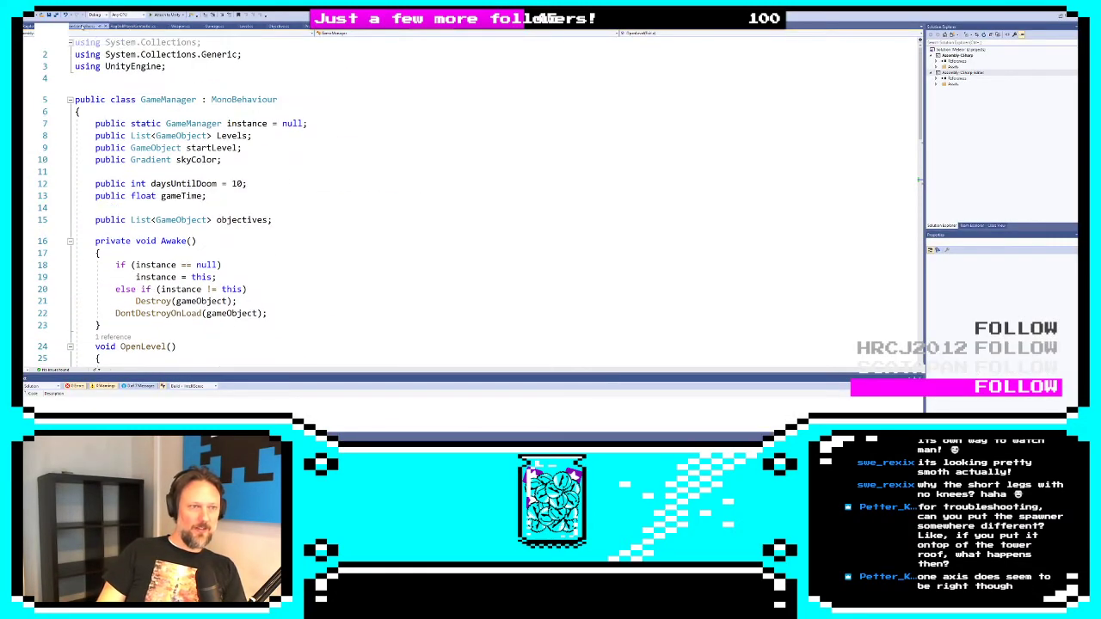
click(84, 27)
click(32, 27)
scroll(288, 187, up, 7)
scroll(286, 196, down, 1)
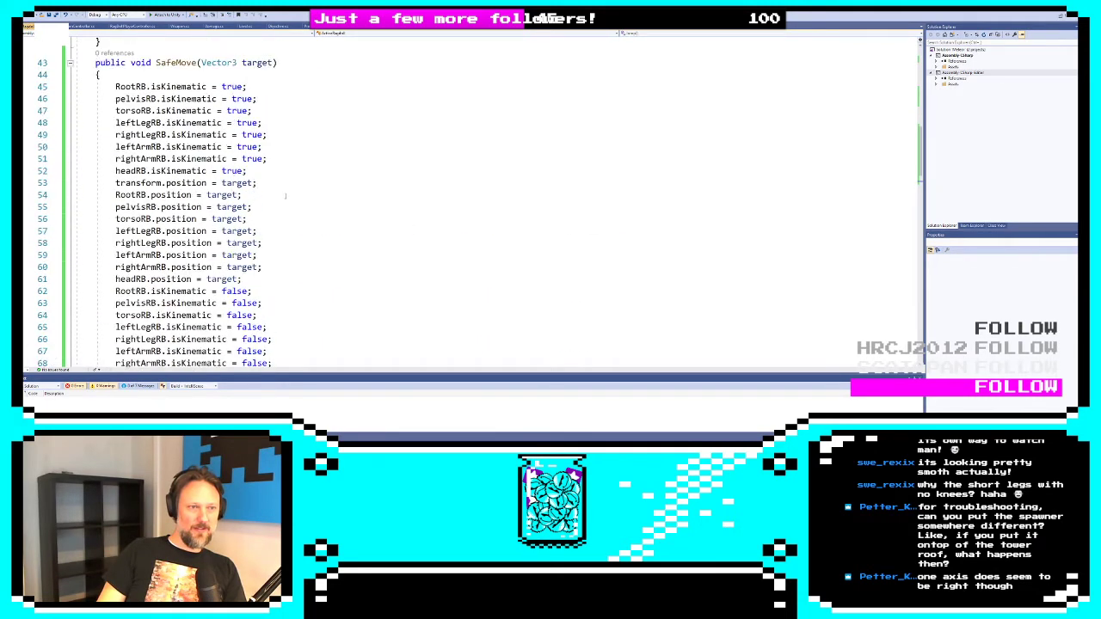
scroll(286, 196, down, 1)
scroll(286, 195, up, 2)
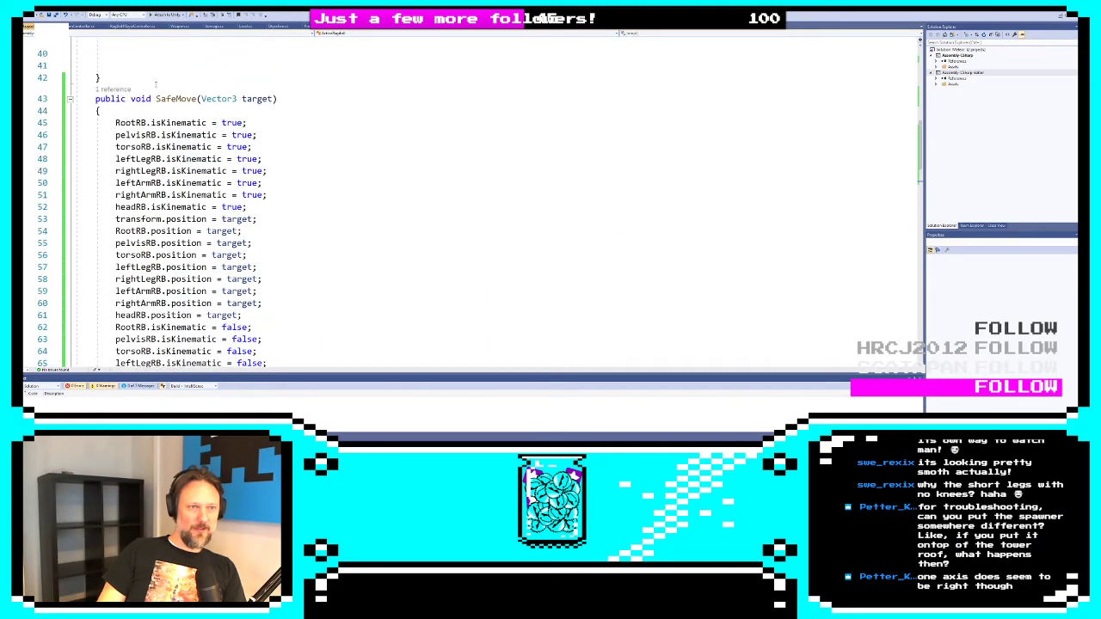
drag(185, 98, 333, 98)
click(317, 113)
scroll(281, 157, down, 3)
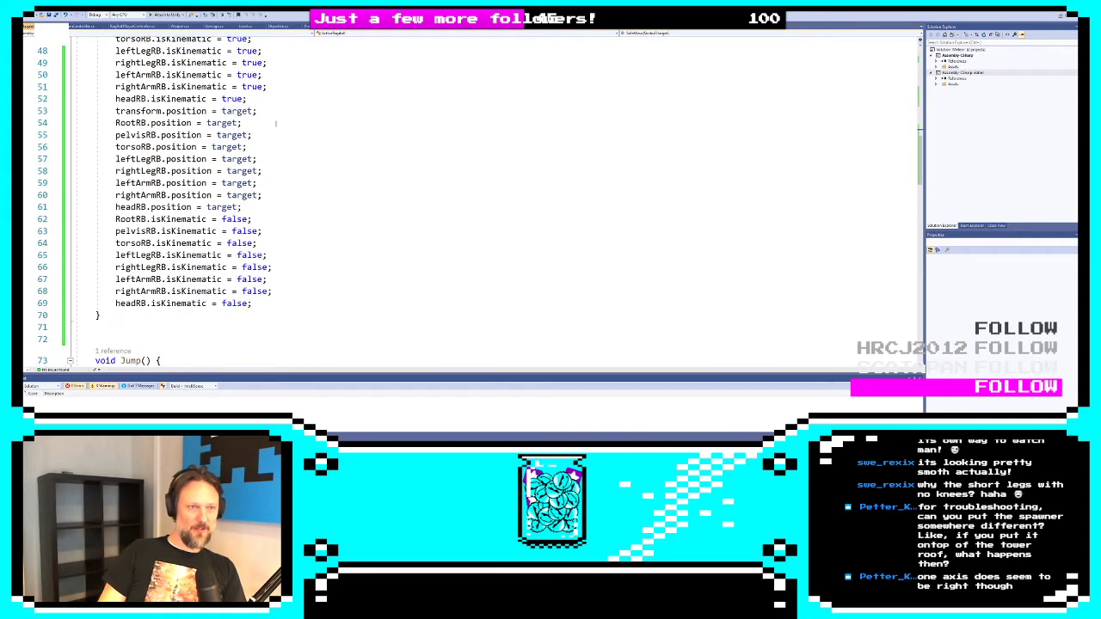
drag(115, 111, 327, 112)
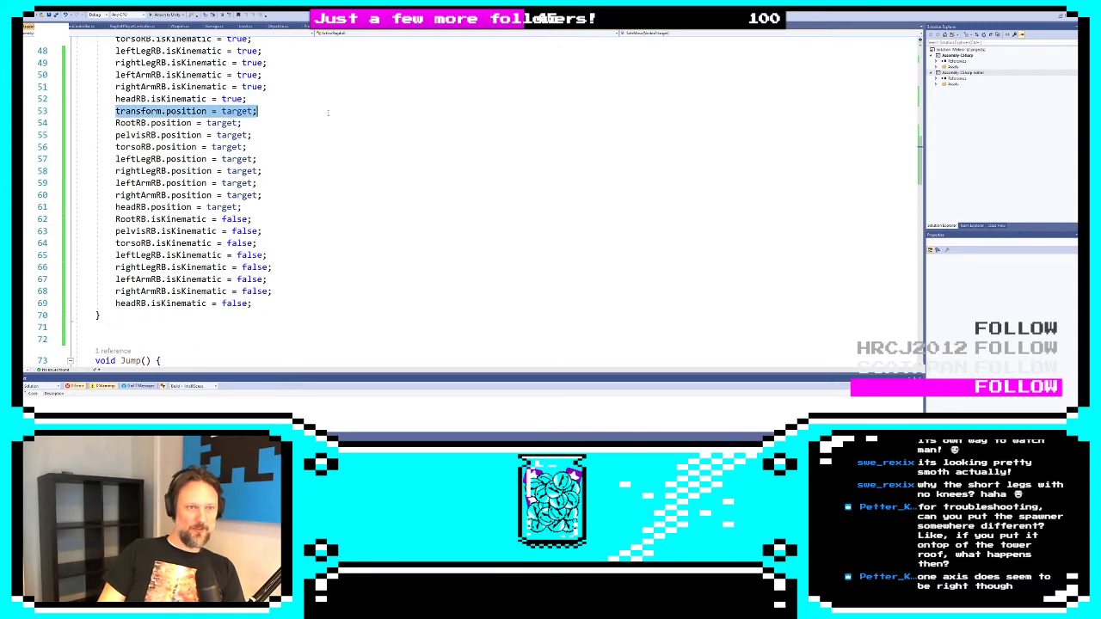
double_click(138, 111)
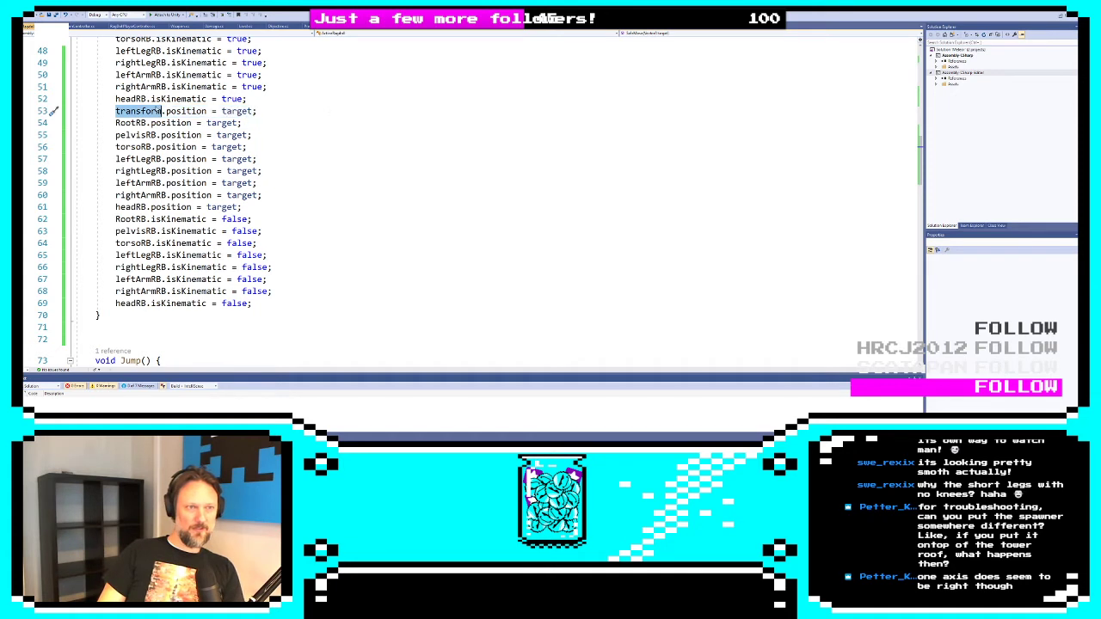
text(rb)
click(263, 104)
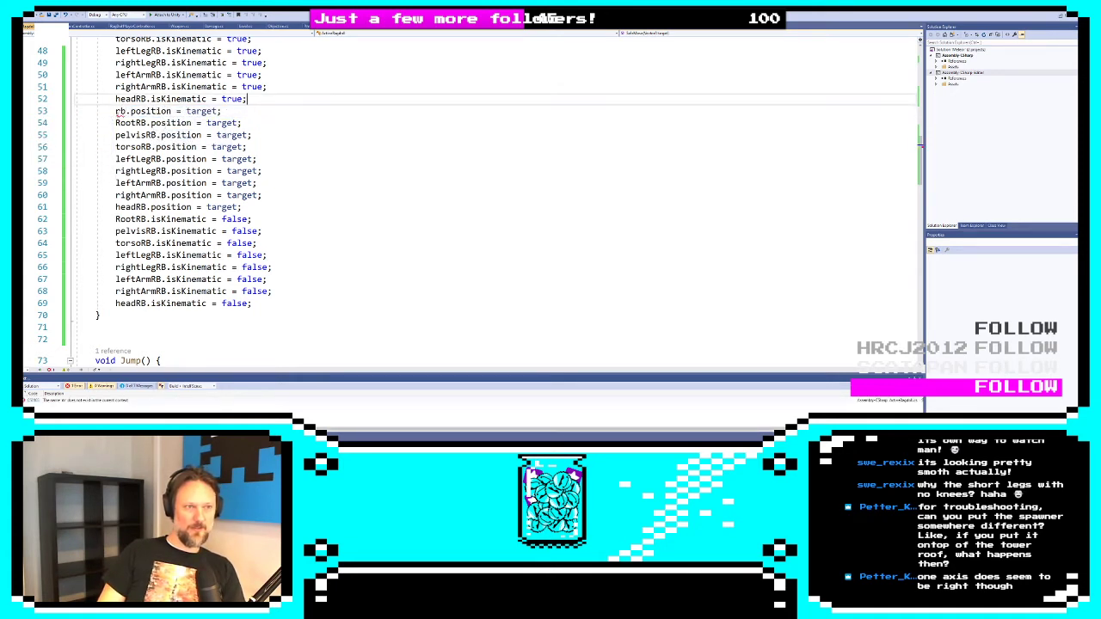
key(ctrl+z)
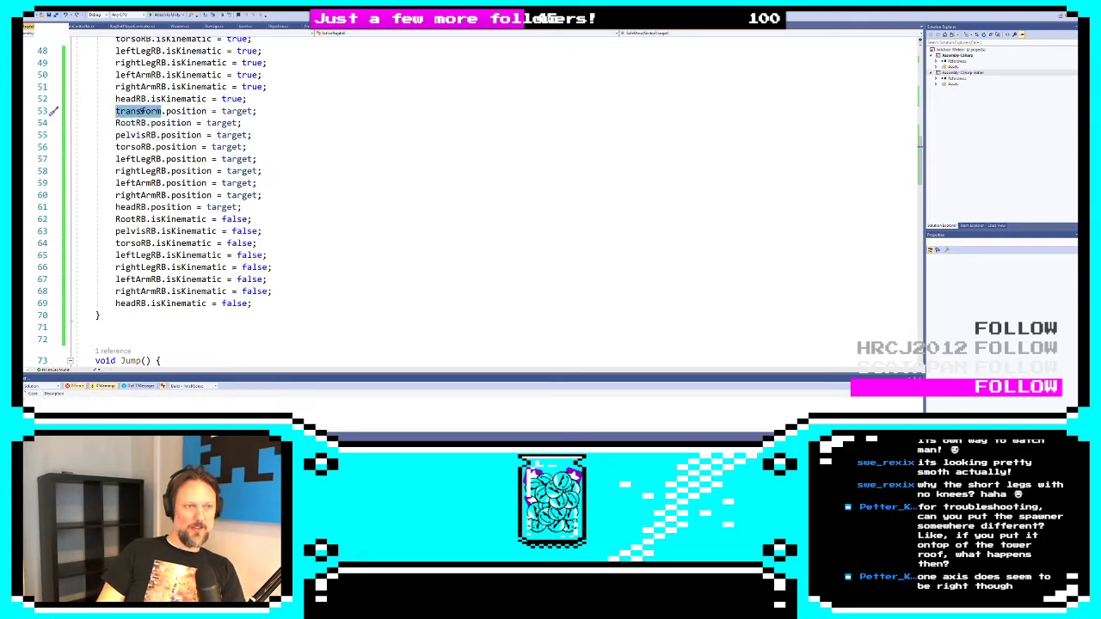
key(ctrl+z)
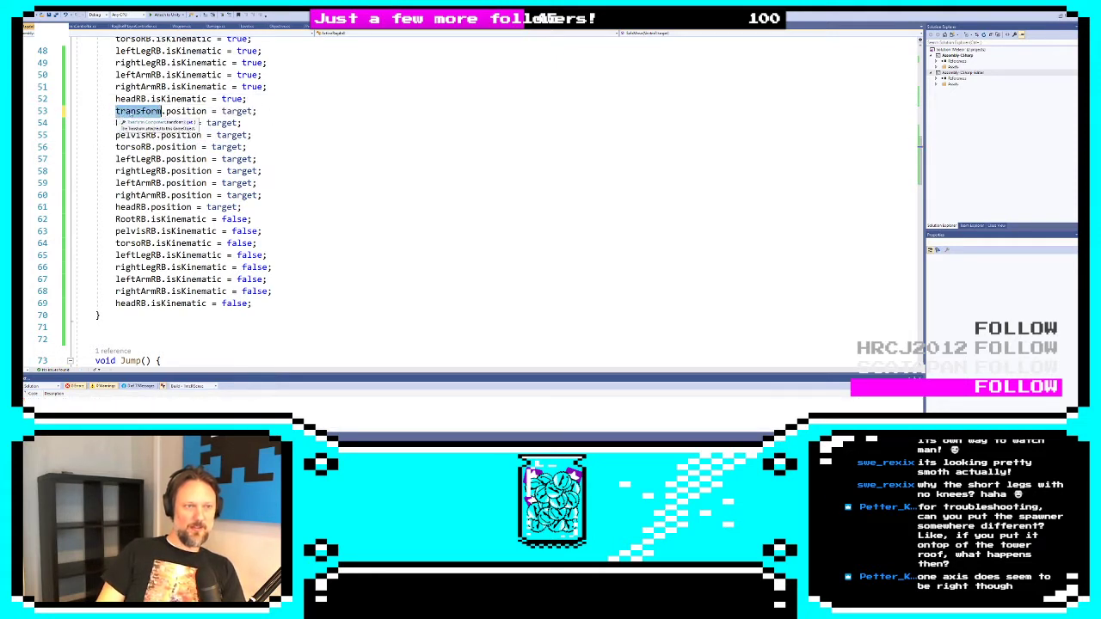
Check the RootRB declaration in ActiveRagdoll and comment out the transform.position = target line in SafeMove
drag(258, 111, 116, 112)
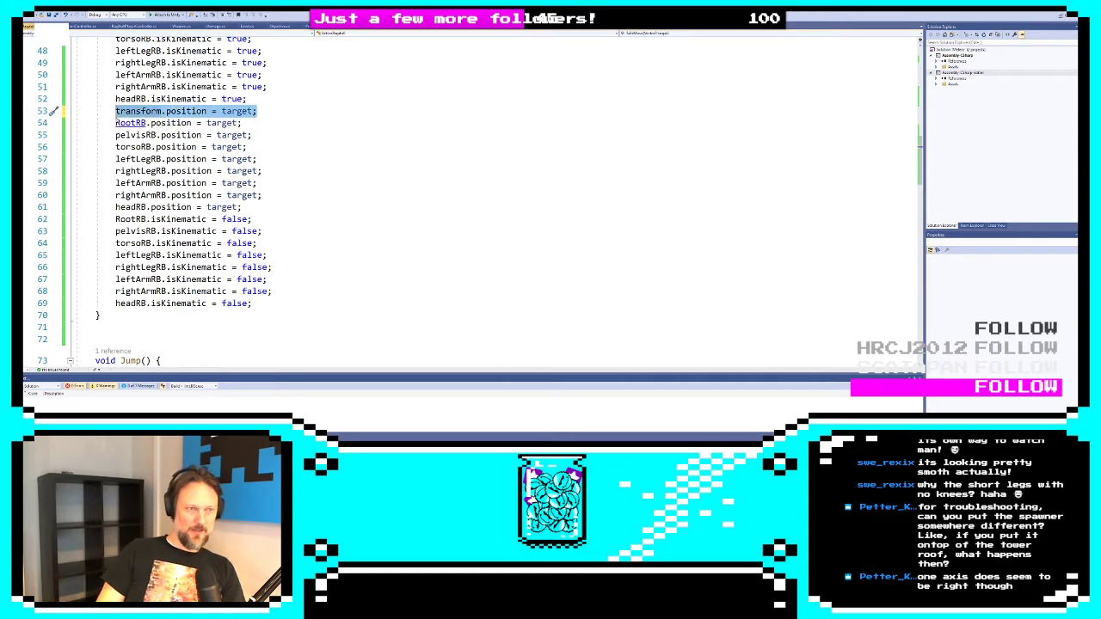
key(Left)
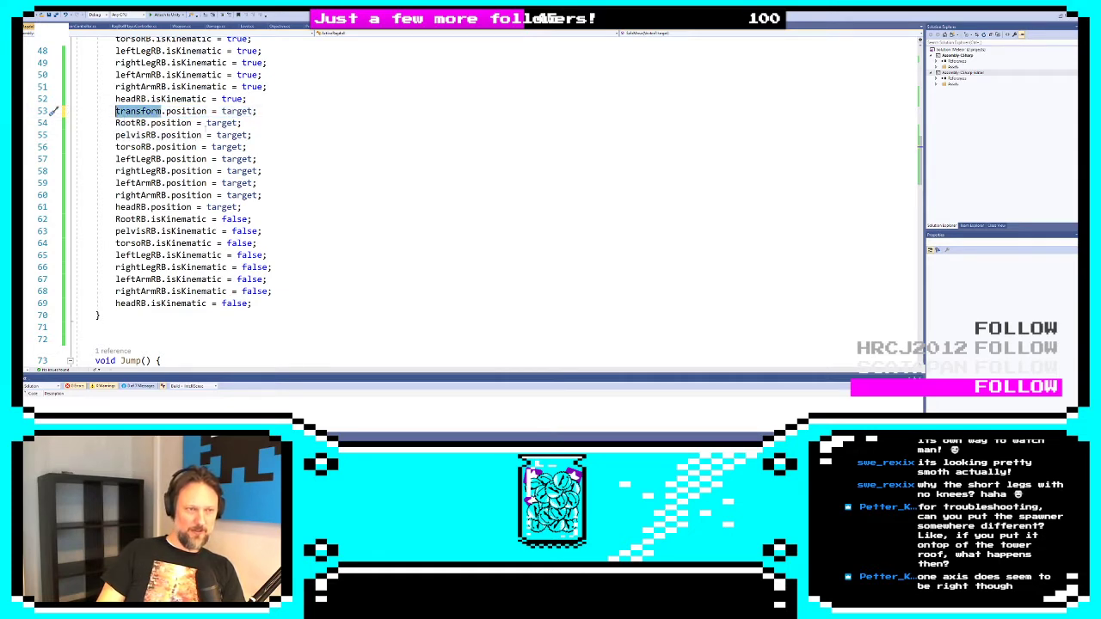
scroll(120, 122, up, 9)
scroll(204, 145, up, 6)
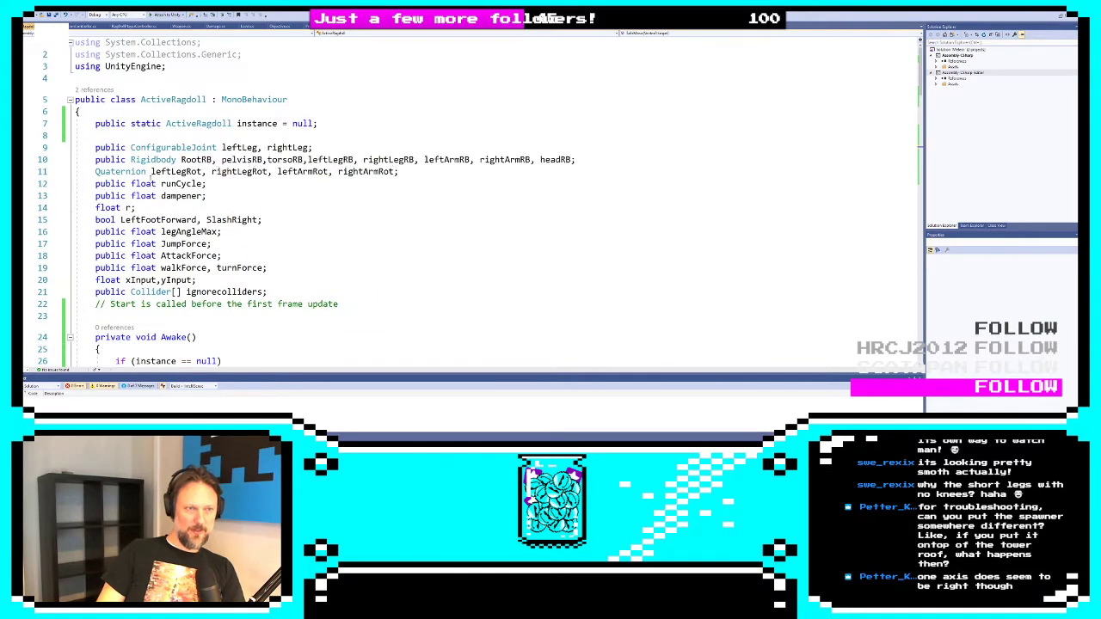
click(201, 160)
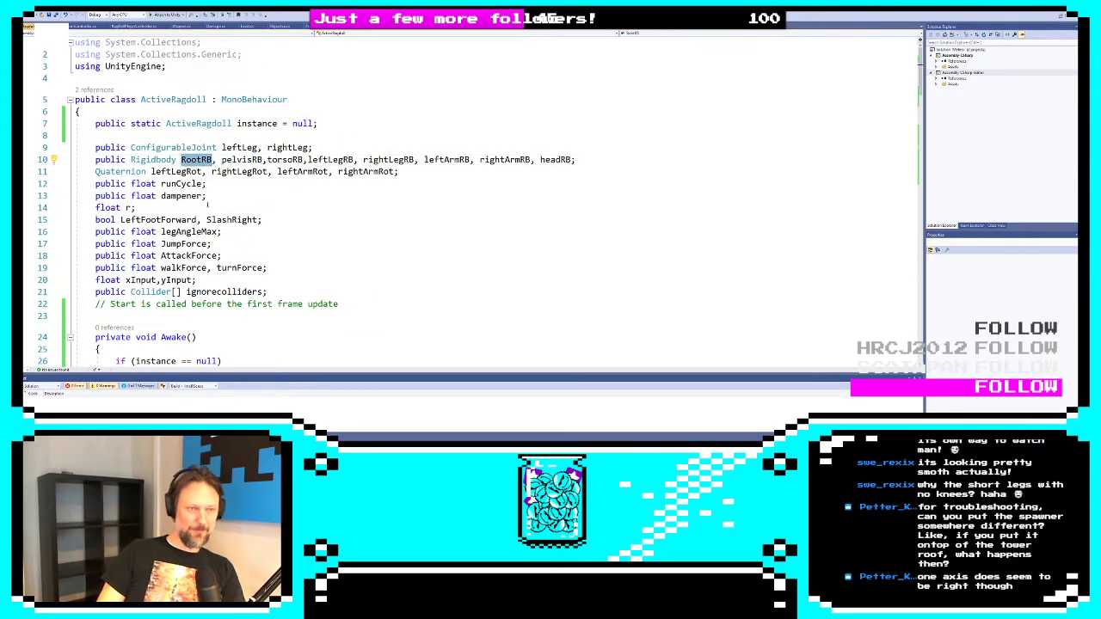
scroll(206, 204, down, 15)
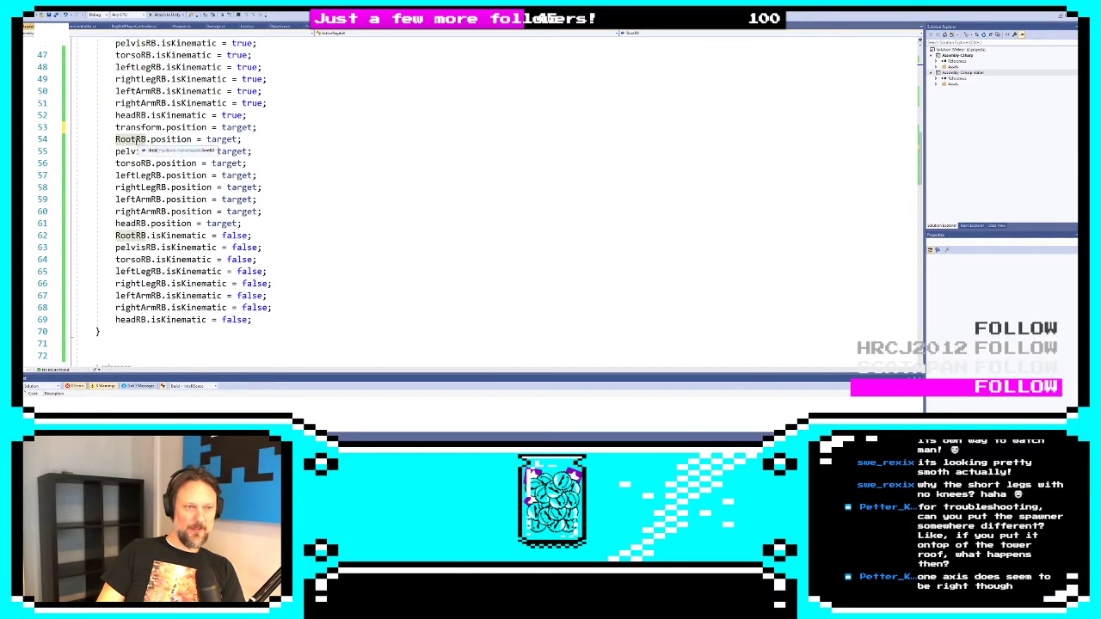
click(138, 127)
key(Home)
text(//)
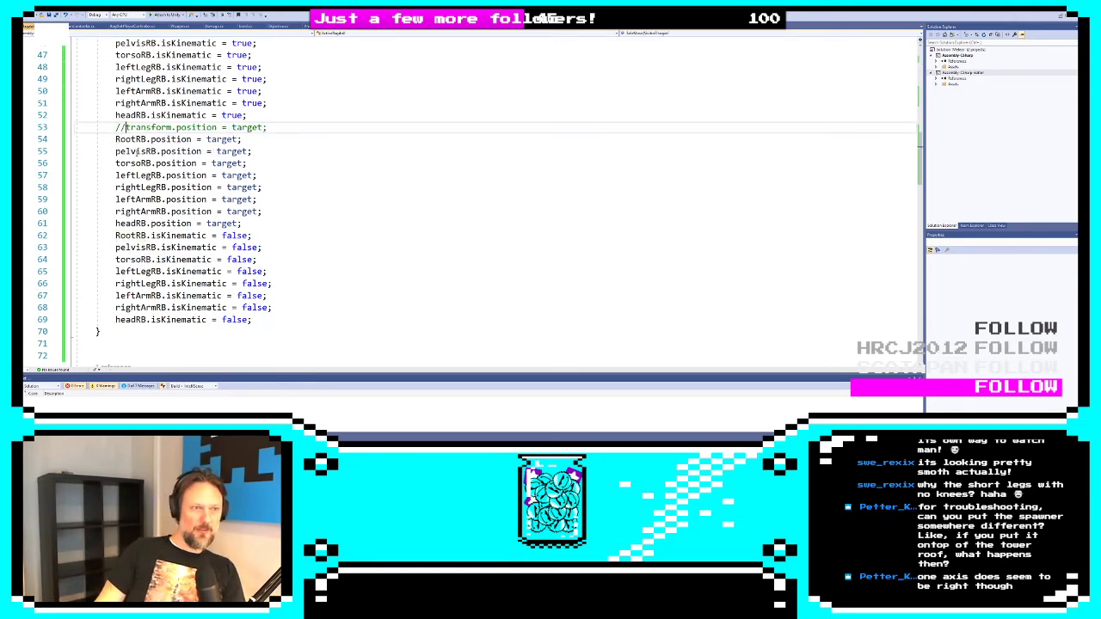
Review SafeMove's kinematic-on, position and kinematic-off line blocks for the ragdoll's rigidbodies
scroll(494, 198, up, 2)
scroll(495, 198, down, 2)
scroll(494, 198, up, 1)
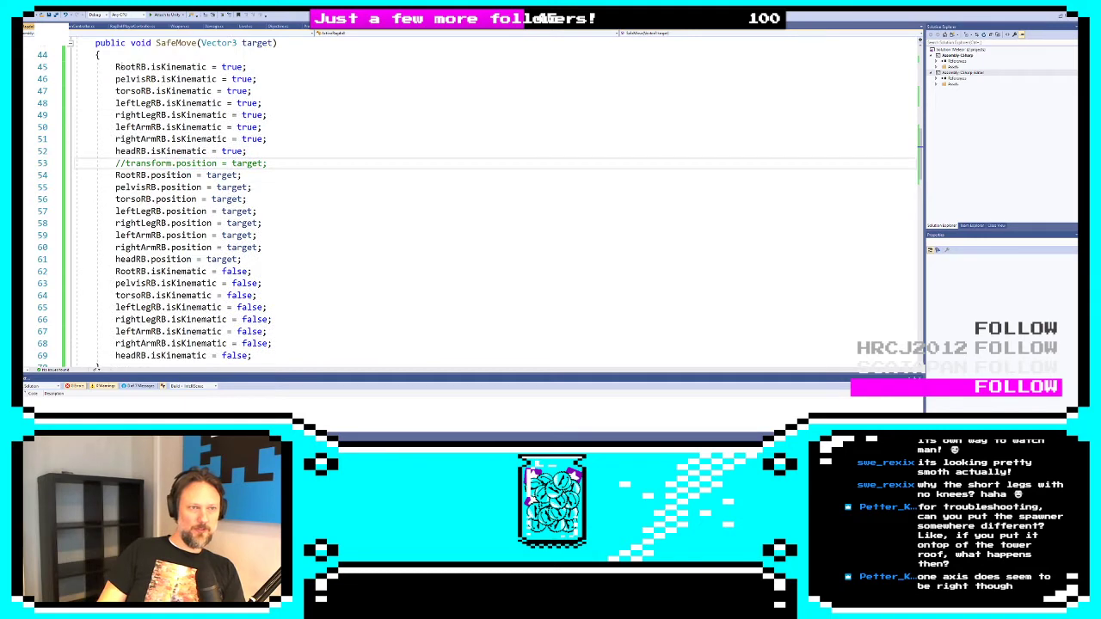
drag(113, 66, 370, 151)
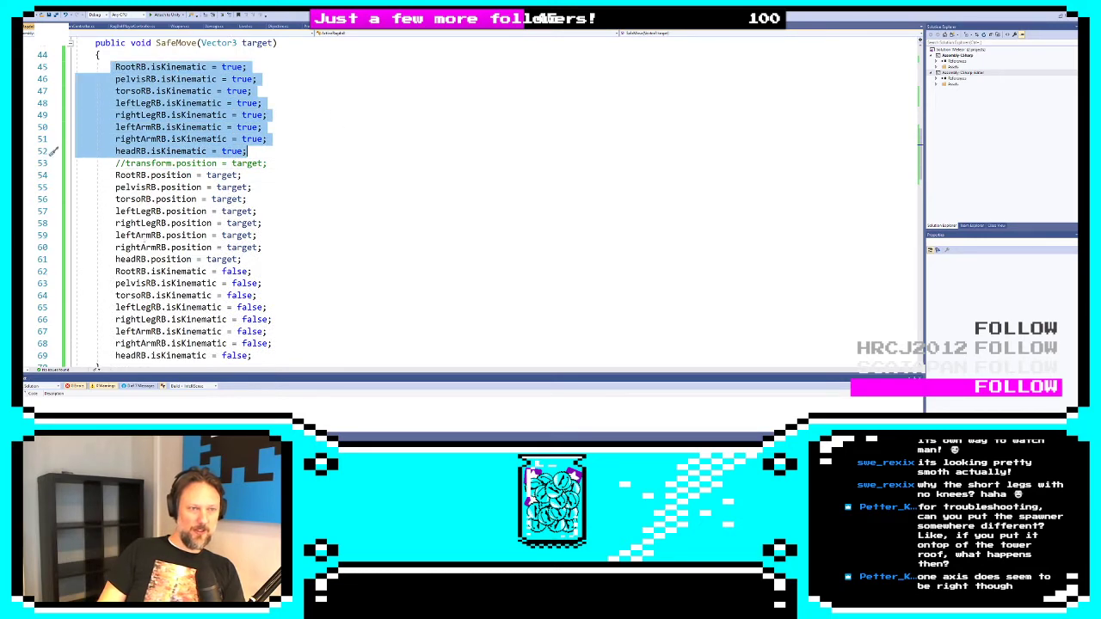
drag(113, 175, 352, 255)
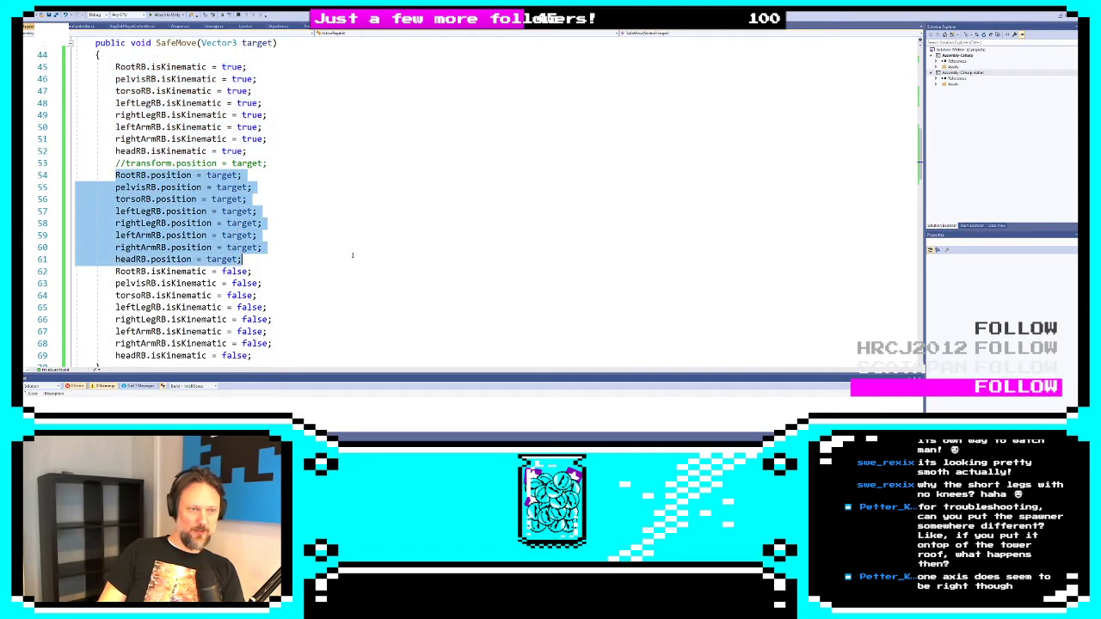
scroll(325, 274, down, 2)
drag(113, 199, 386, 285)
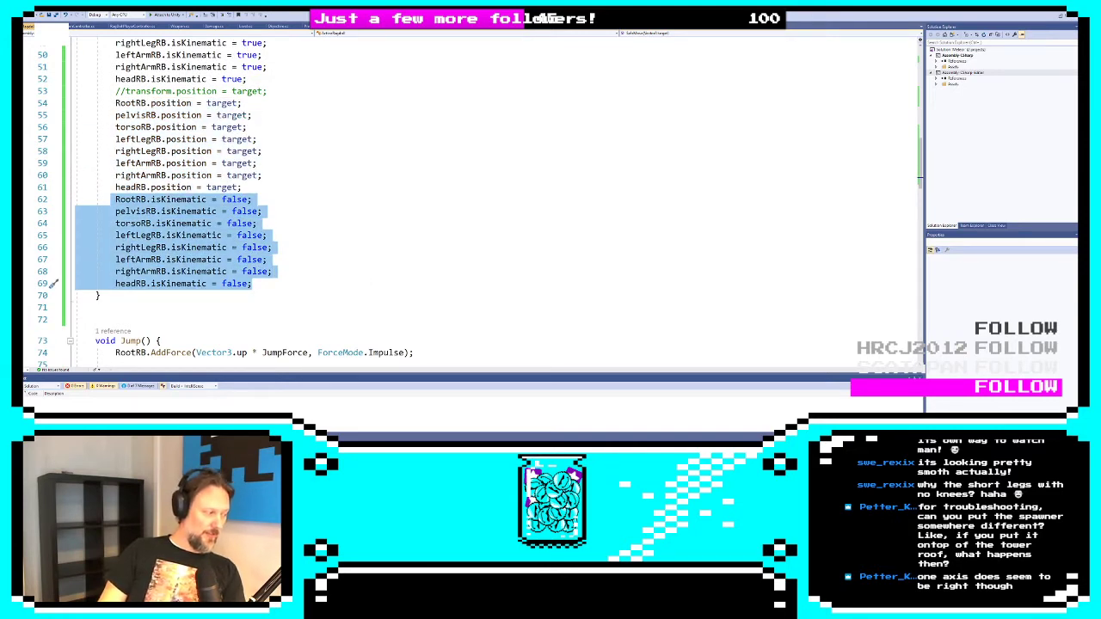
Switch to Unity and play-test the level change by walking the ragdoll to the palace exit and taking it to the island
key(alt+Tab)
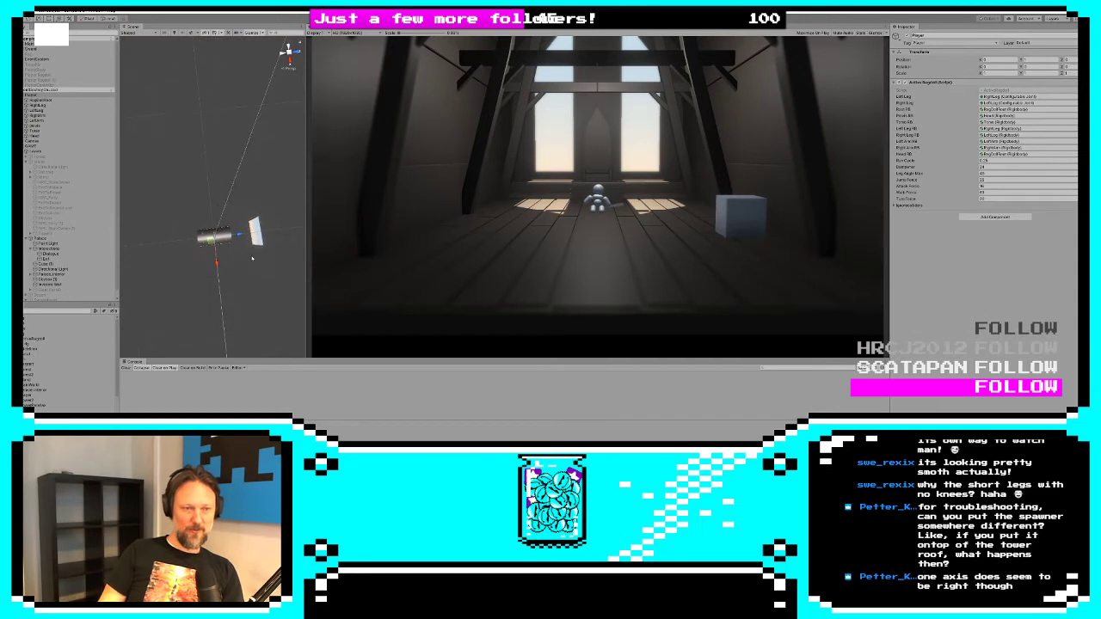
click(630, 228)
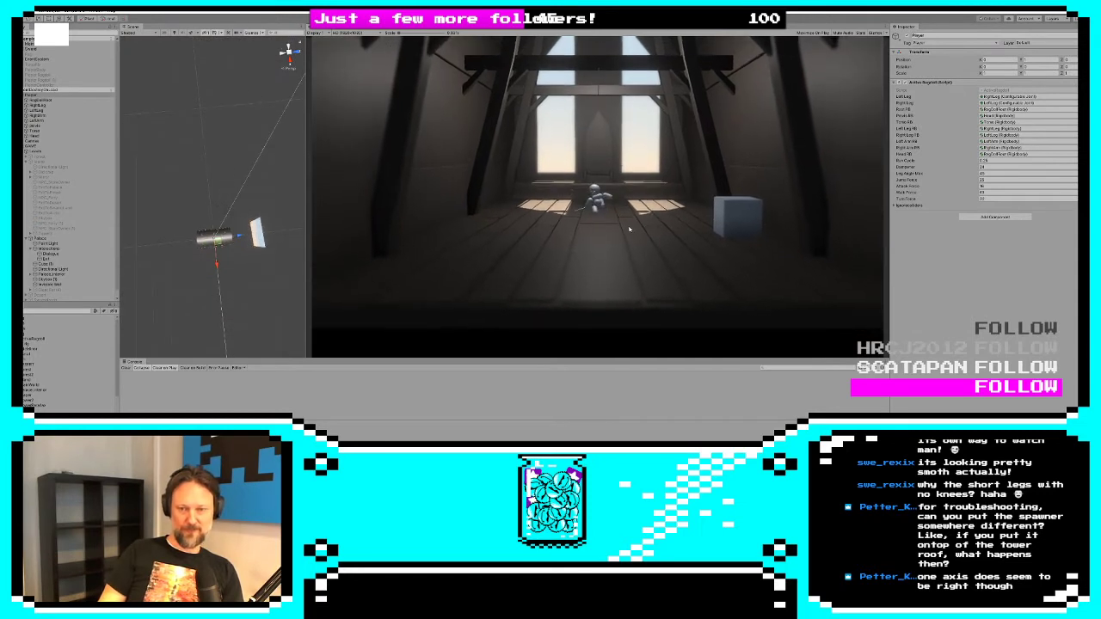
key(d)
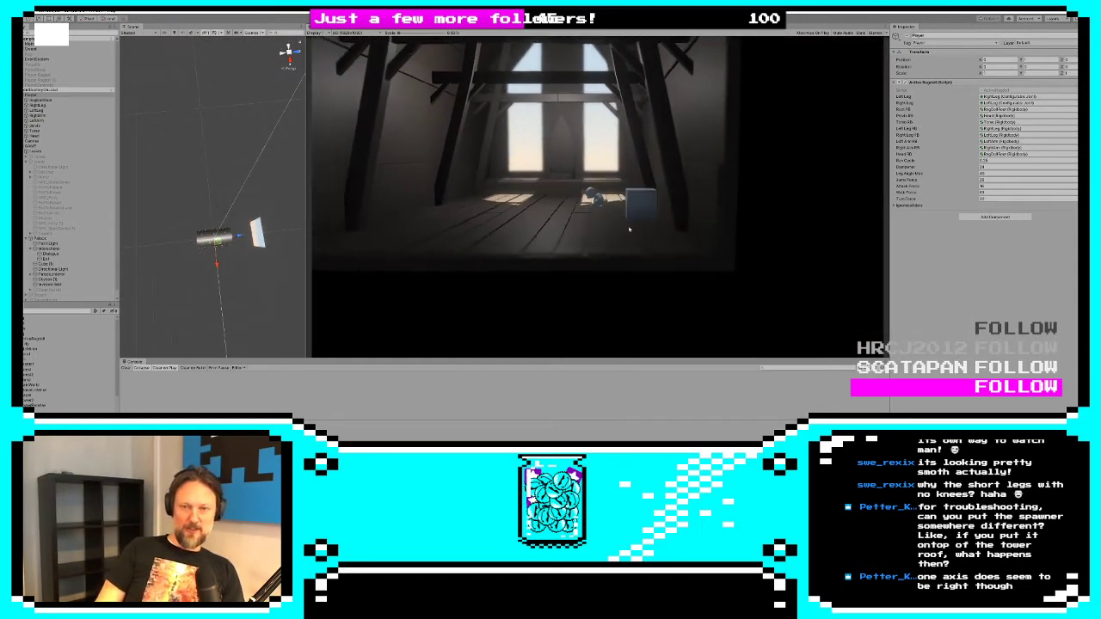
key(a)
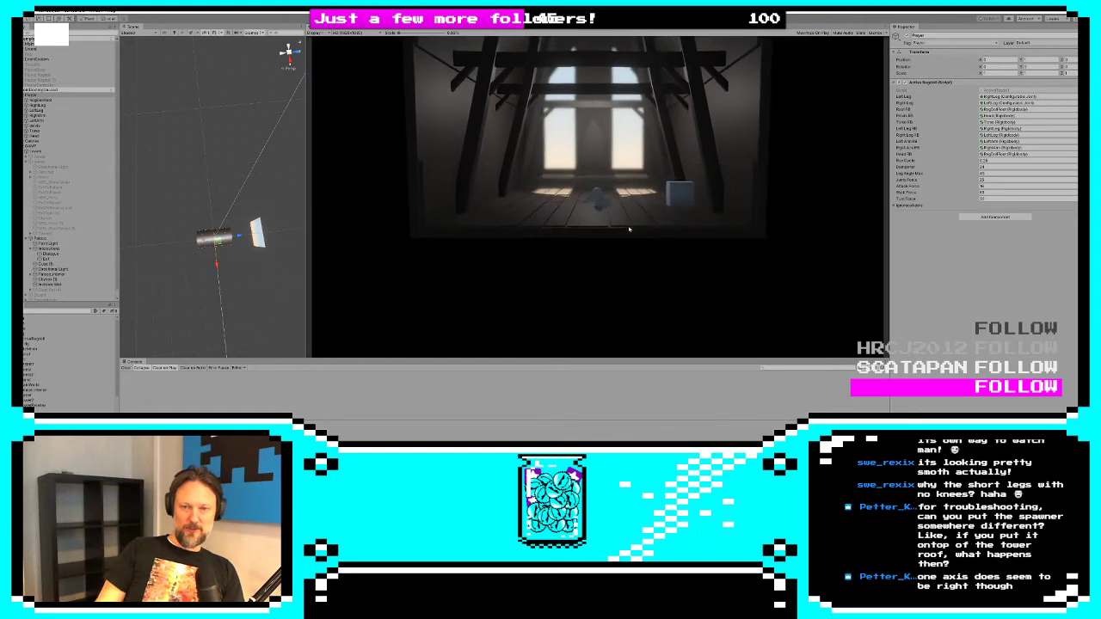
key(d)
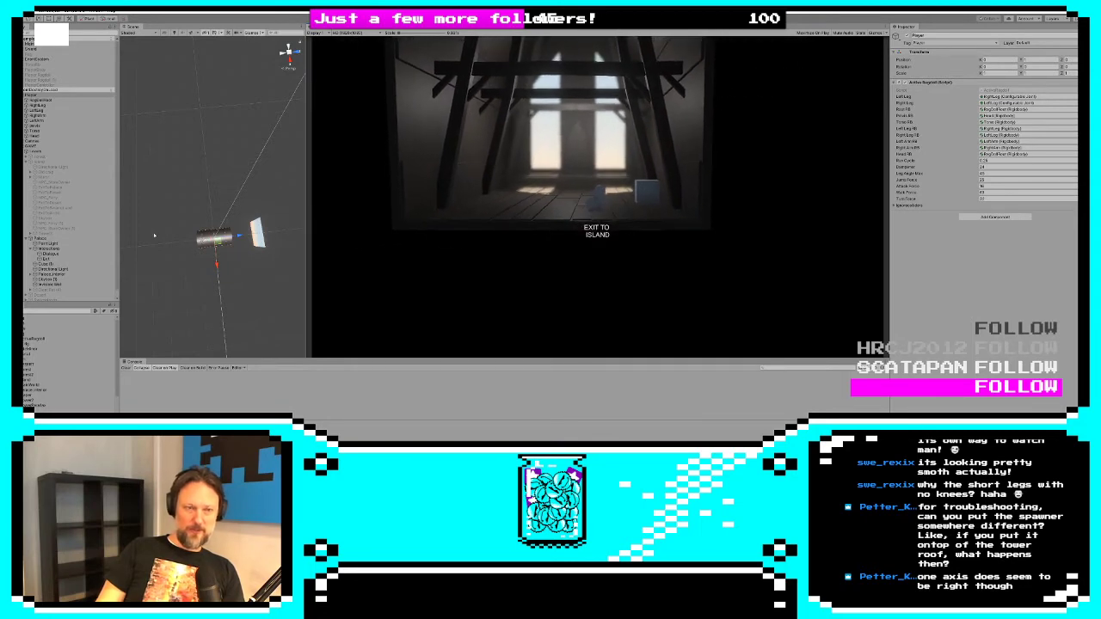
key(e)
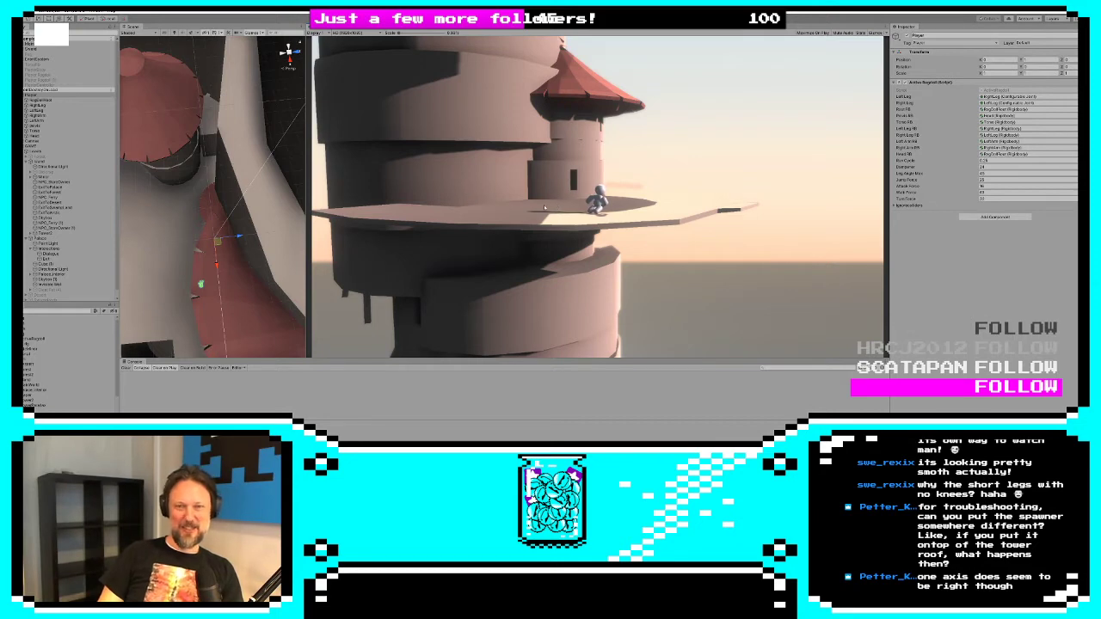
Inspect where the ragdoll arrives on the island tower and walk it across the platform
alt+drag(218, 284, 265, 234)
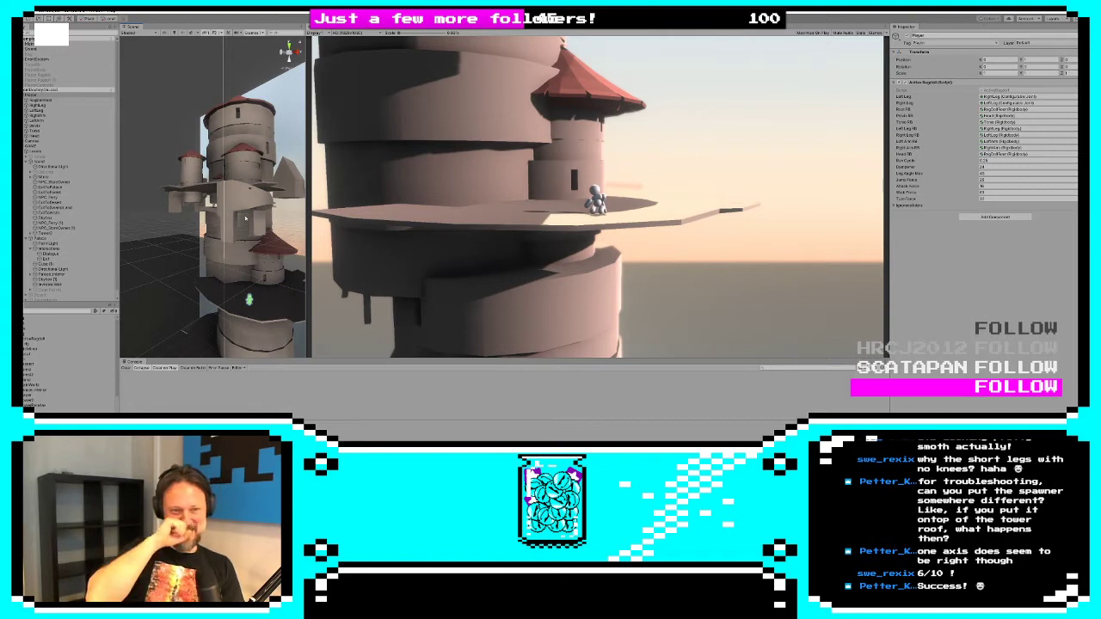
alt+drag(256, 220, 245, 188)
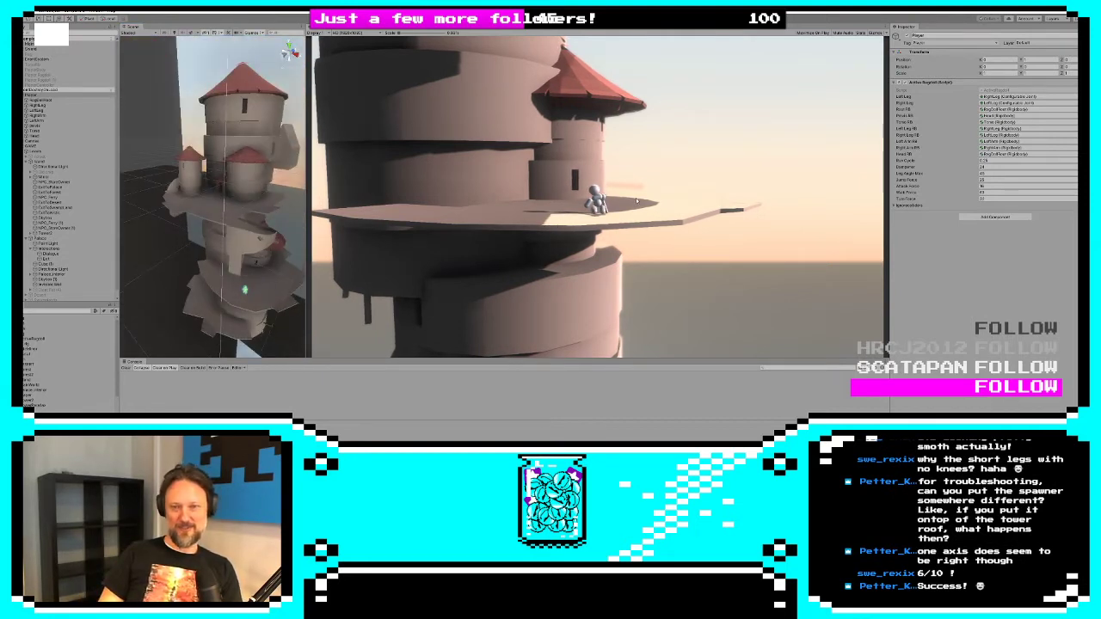
key(d)
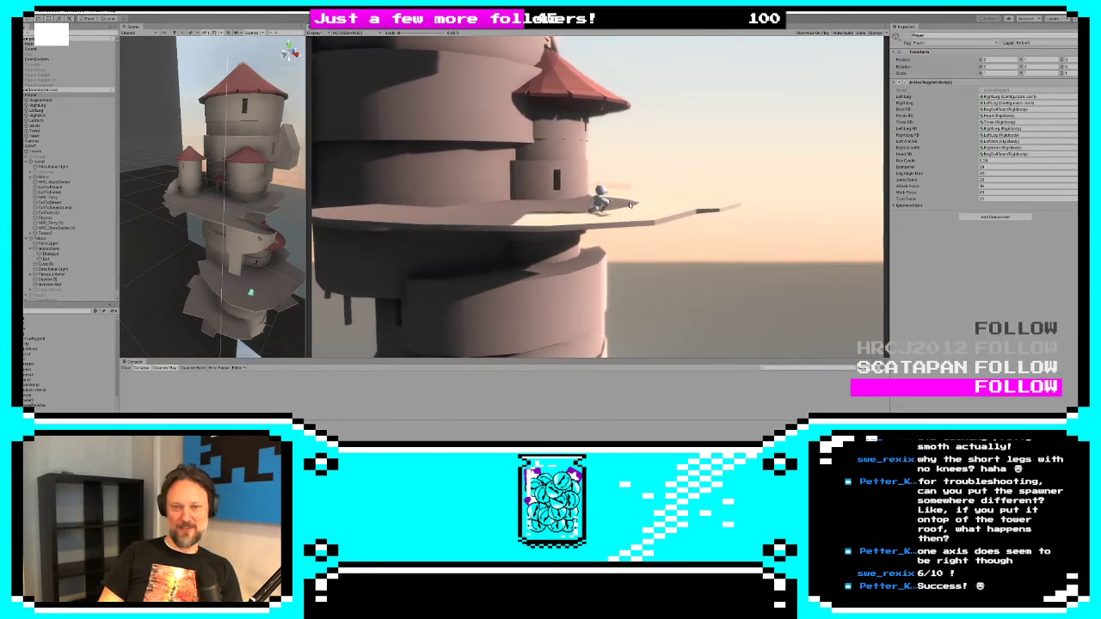
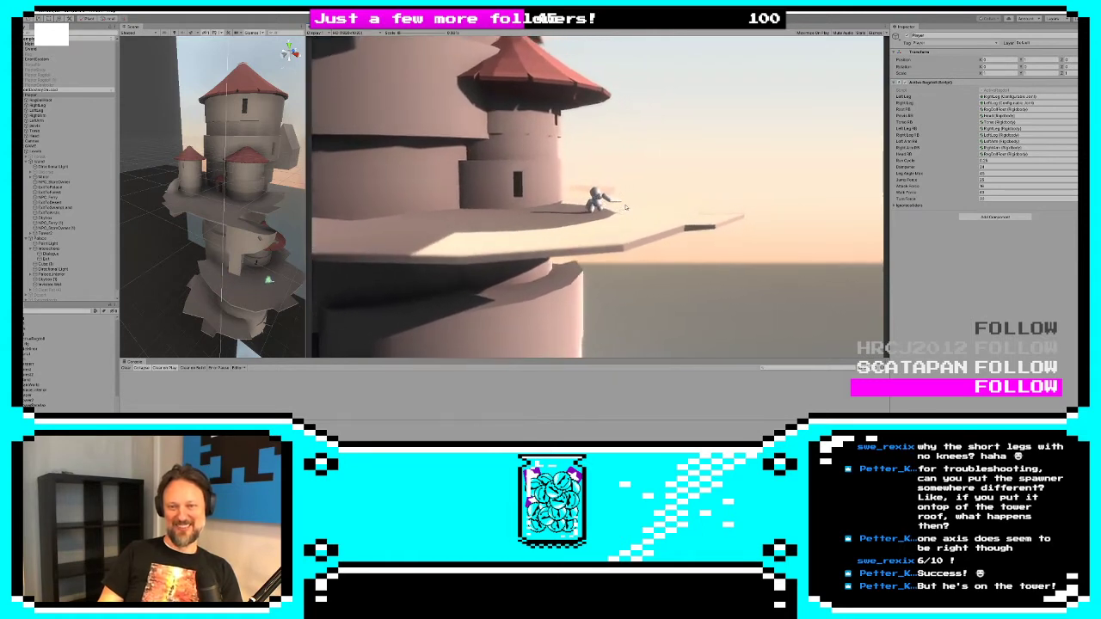
key(d)
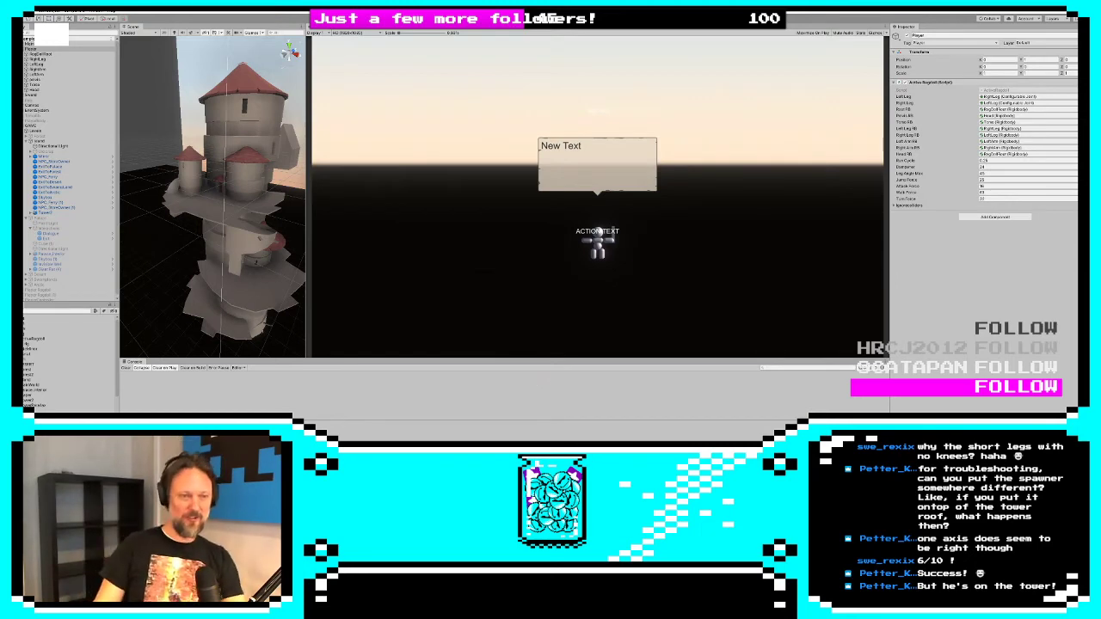
Inspect the island tower's colliders and compare them with the ExitToPalace object's placement
click(256, 210)
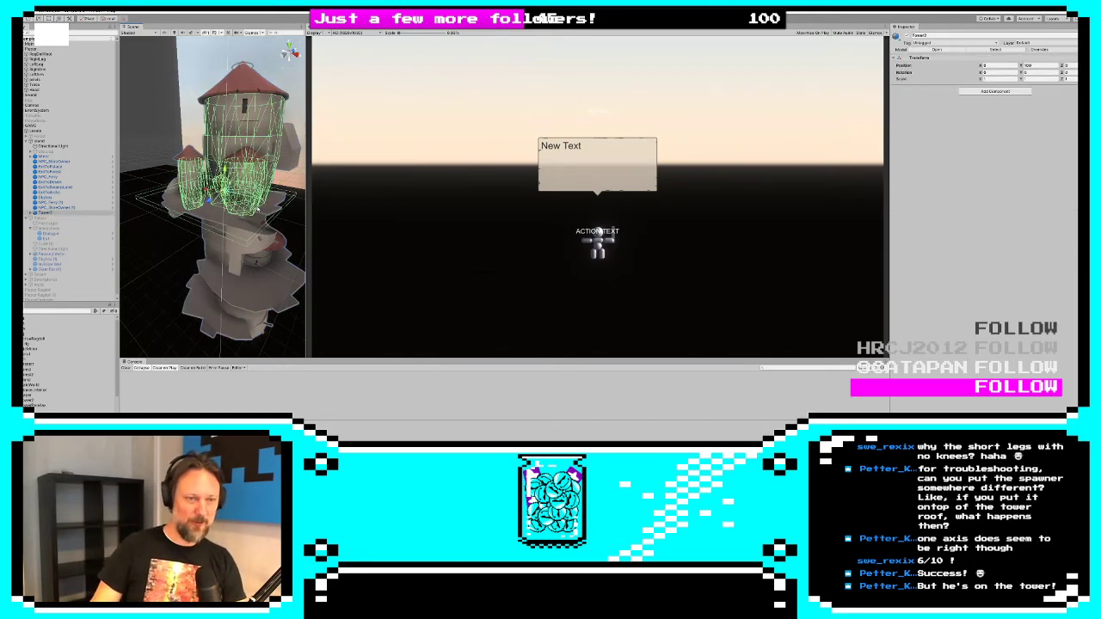
alt+drag(267, 216, 315, 244)
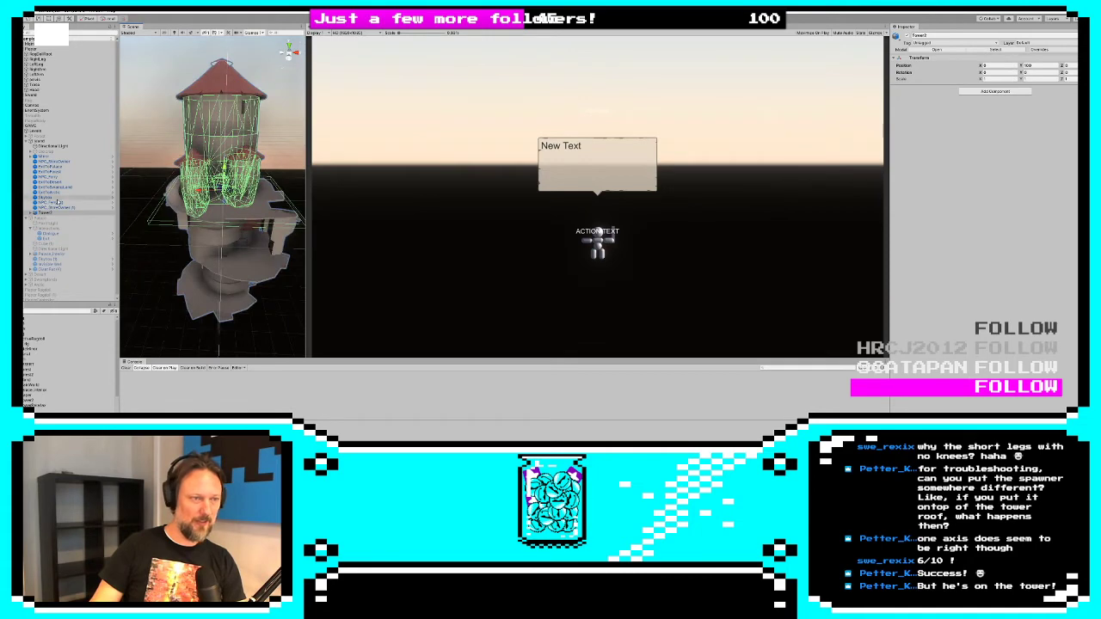
double_click(50, 166)
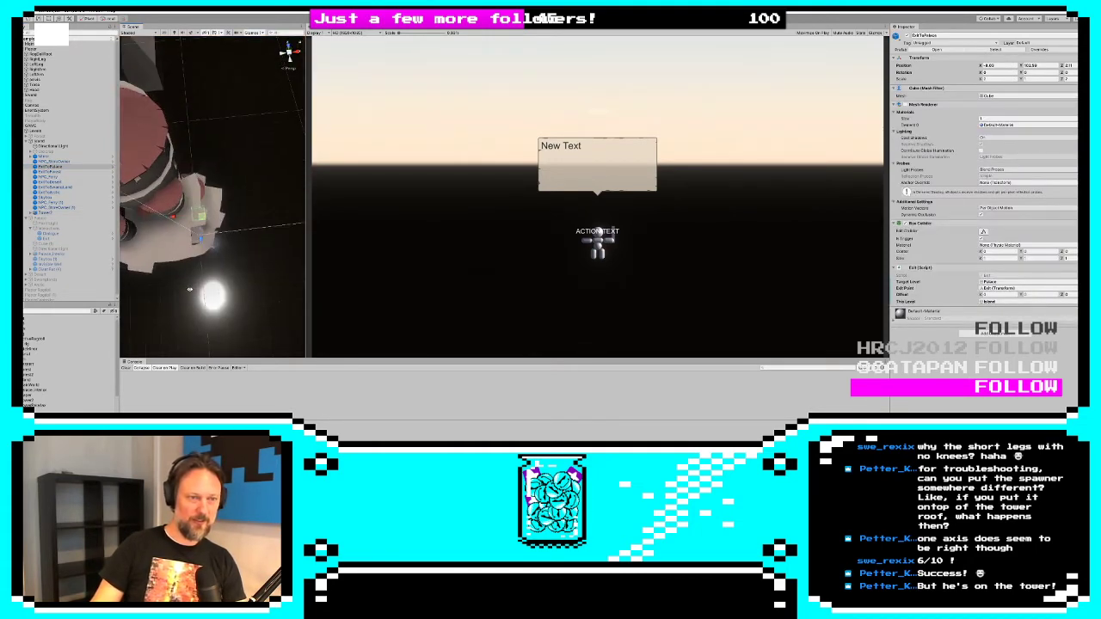
click(172, 257)
scroll(172, 250, down, 5)
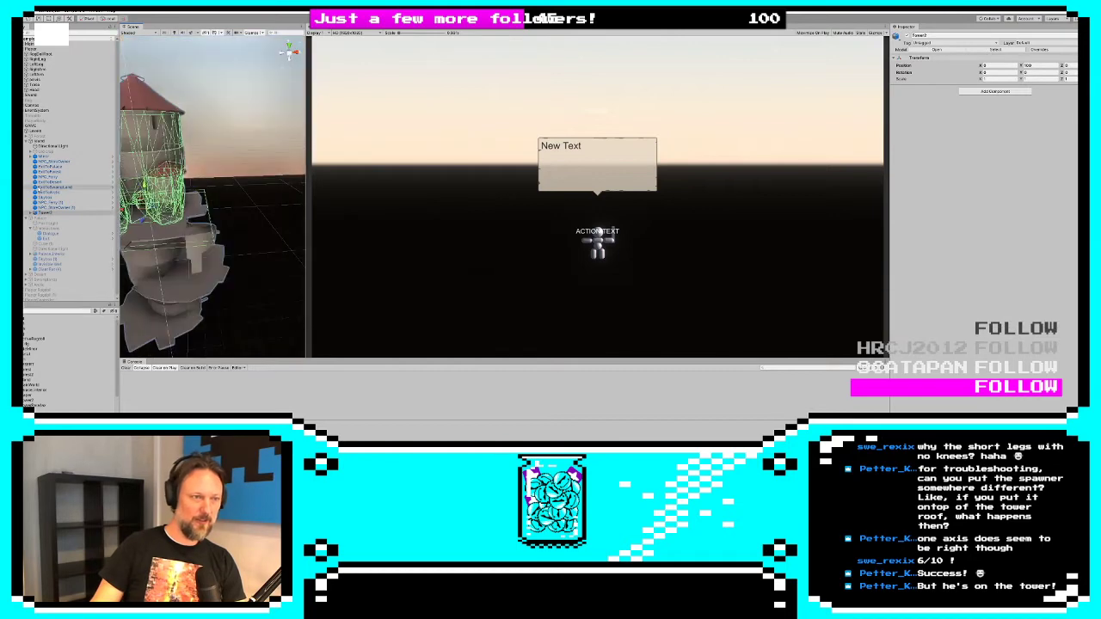
Edit the Z offset in ExitToPalace's Exit script and play-test exiting the palace to the island
click(50, 166)
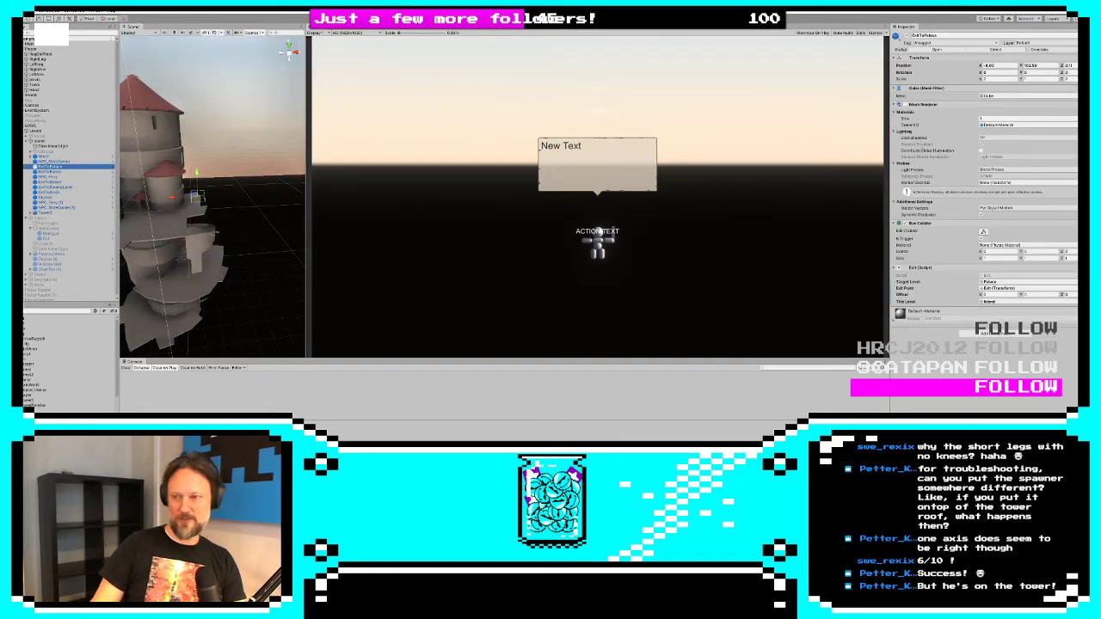
click(1073, 296)
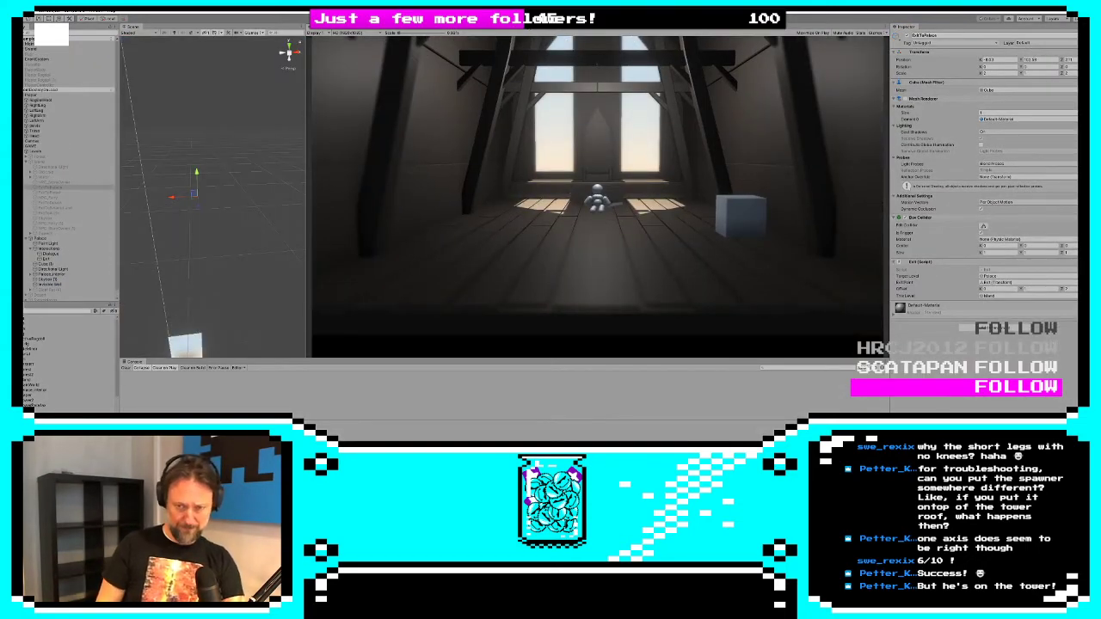
key(s)
key(a)
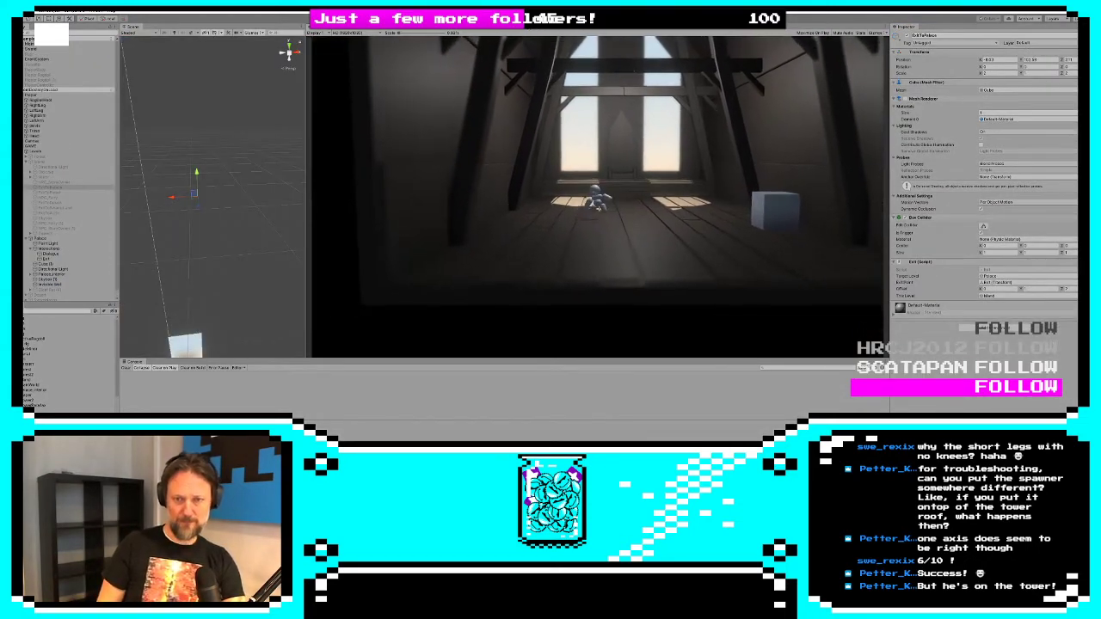
key(s)
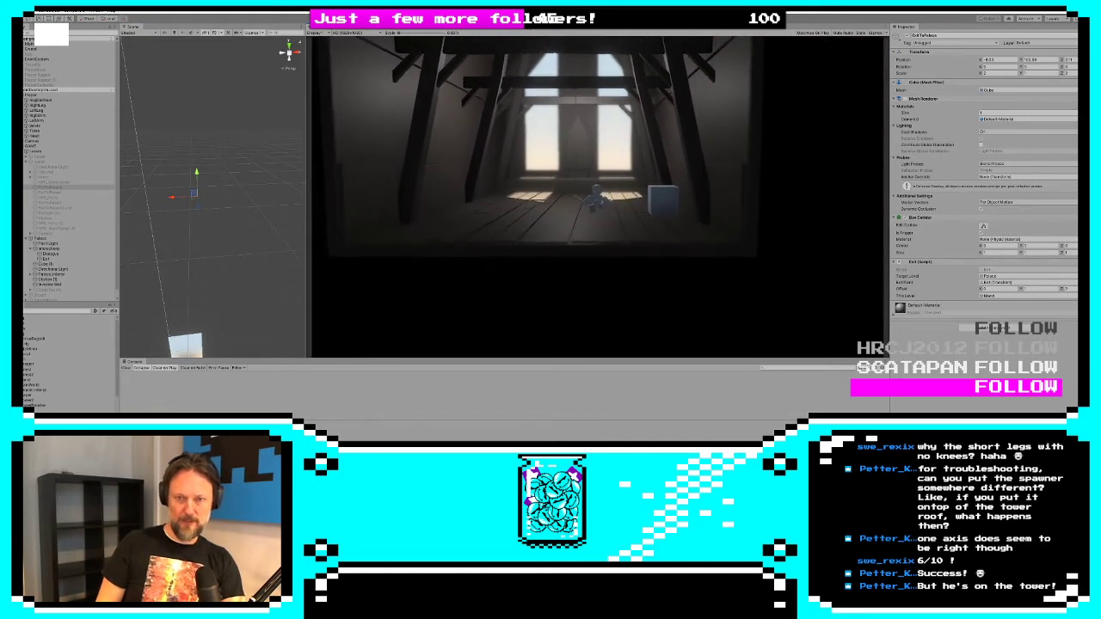
key(w)
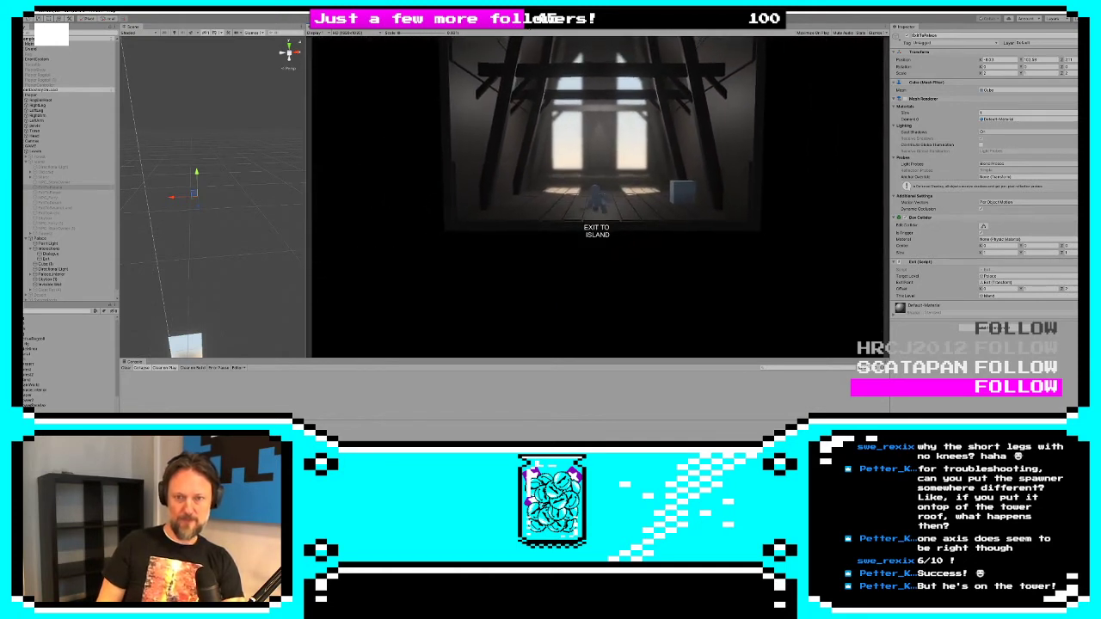
key(e)
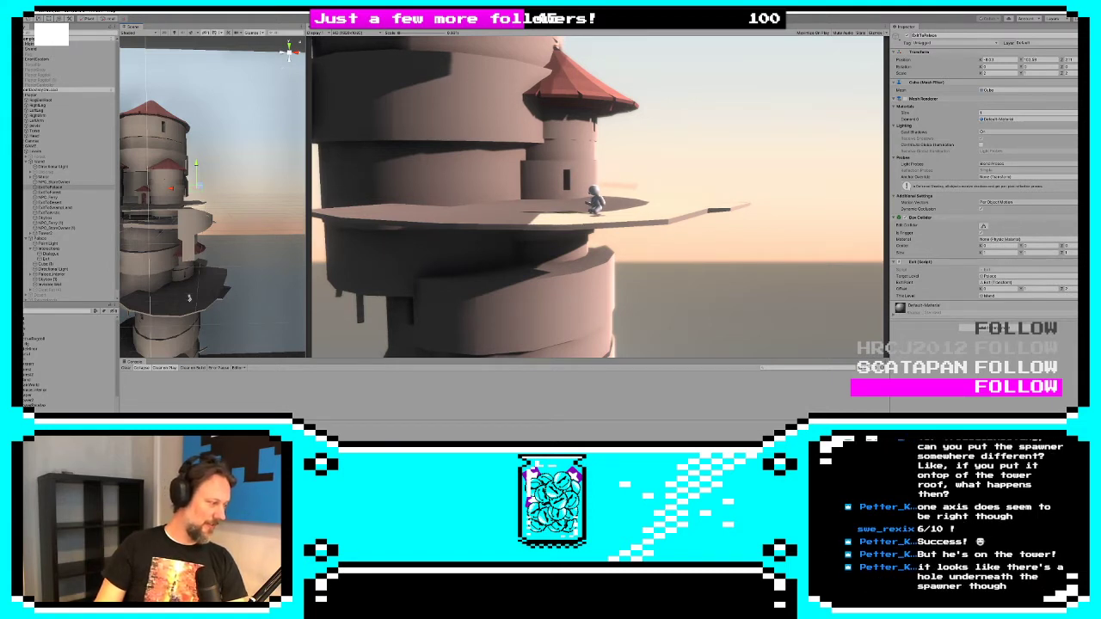
Examine the platform around the hole from above and check the mesh collider of the cylinder piece there
alt+drag(221, 242, 229, 351)
click(177, 193)
scroll(177, 193, up, 3)
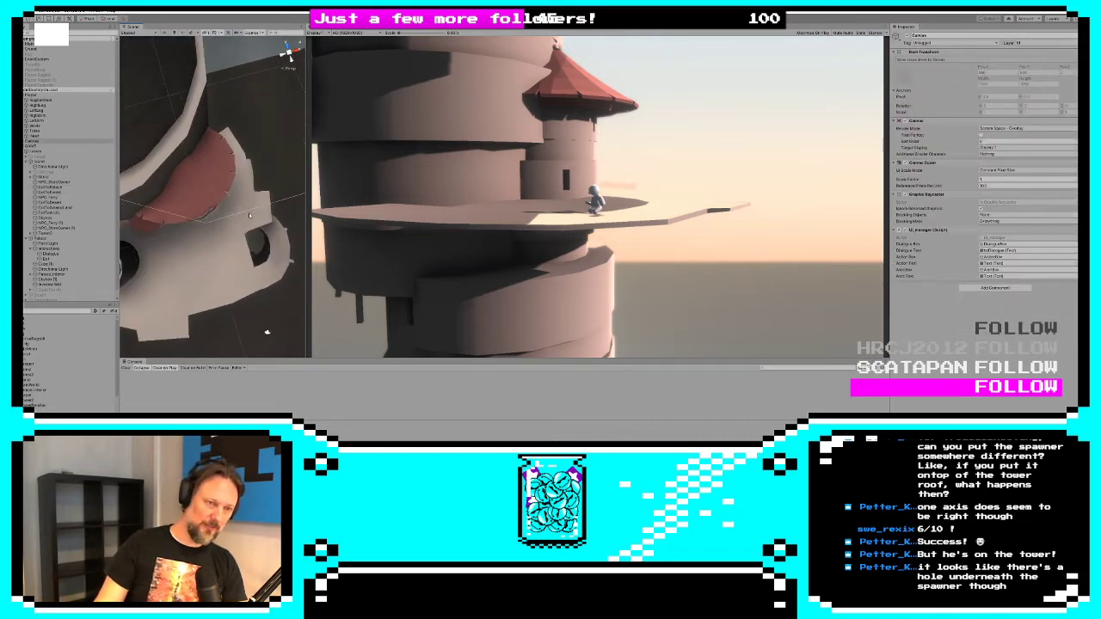
click(234, 258)
click(248, 210)
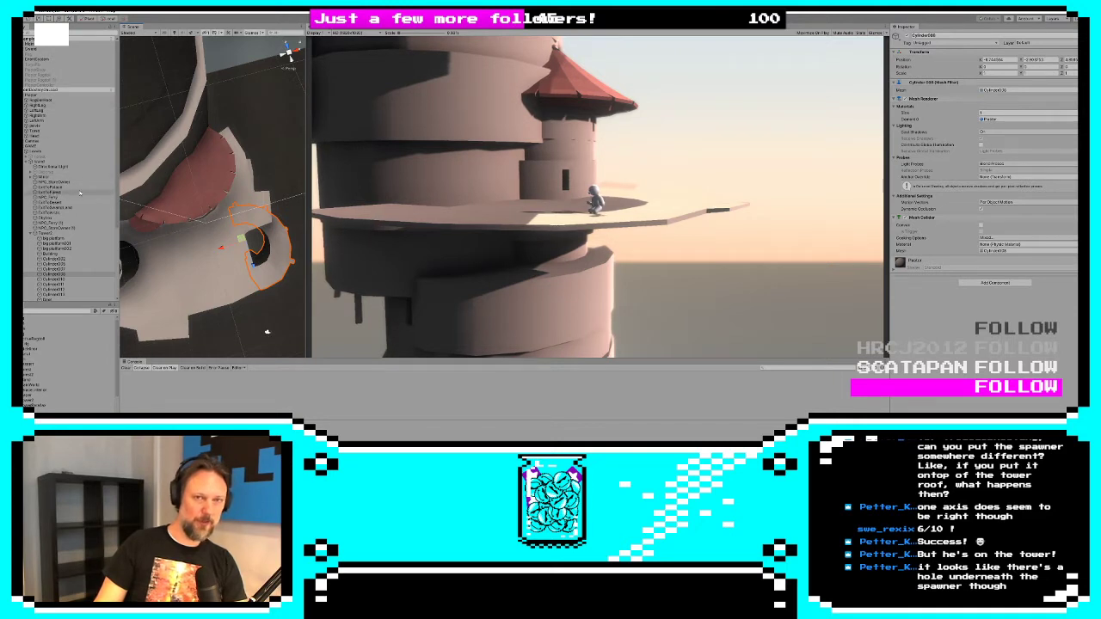
Stop the play-test and move ExitToPalace away from the platform's hole to the front of the tower's door
key(ctrl+p)
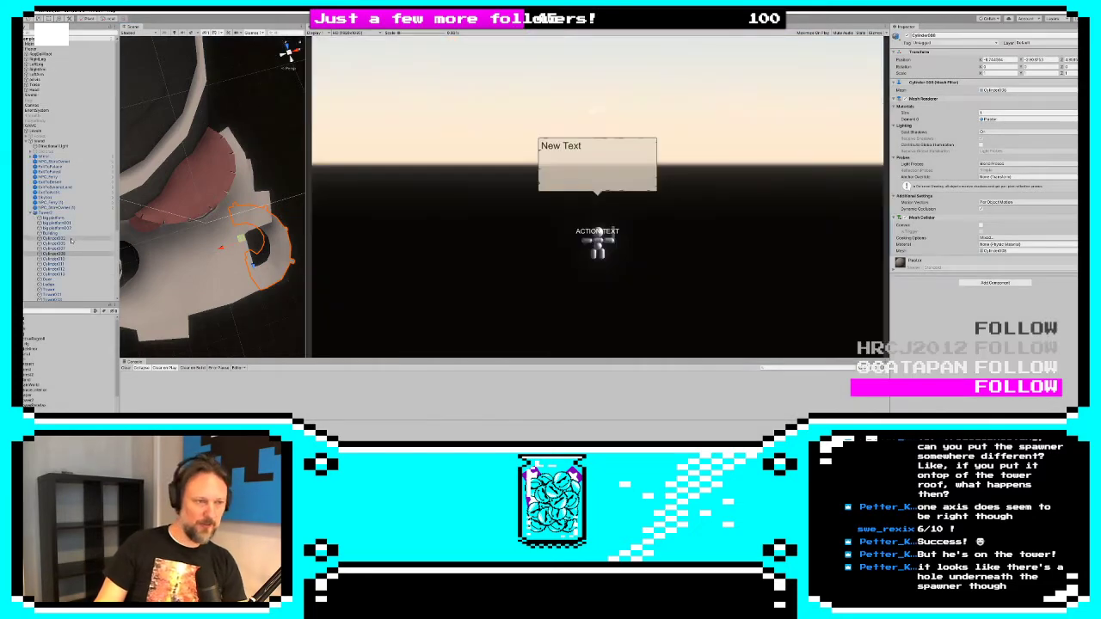
click(52, 166)
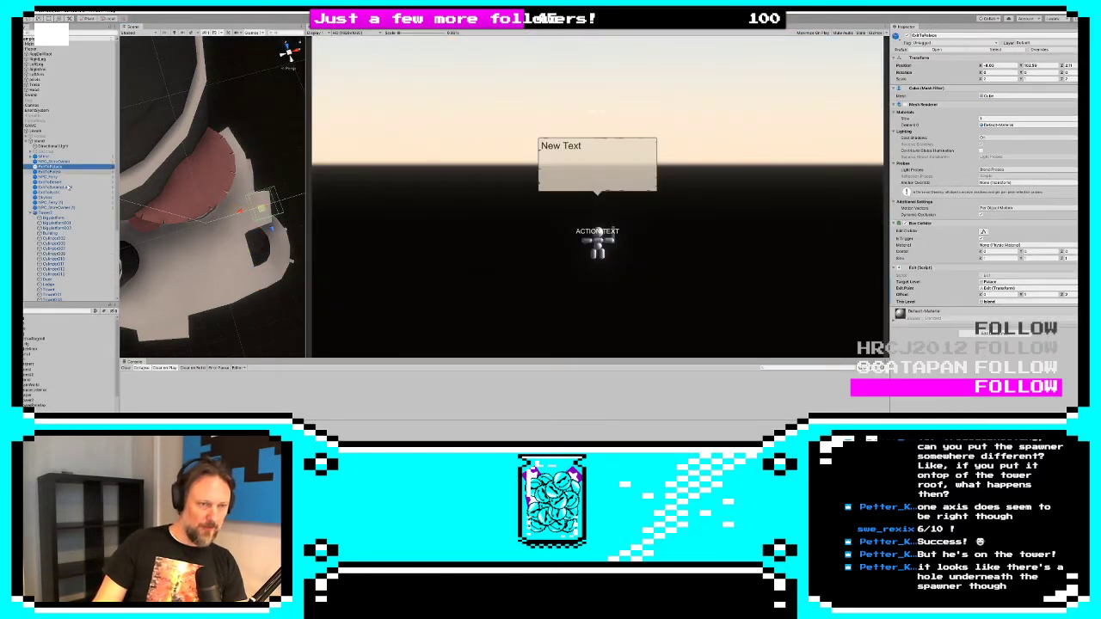
key(f)
drag(269, 192, 185, 225)
click(185, 226)
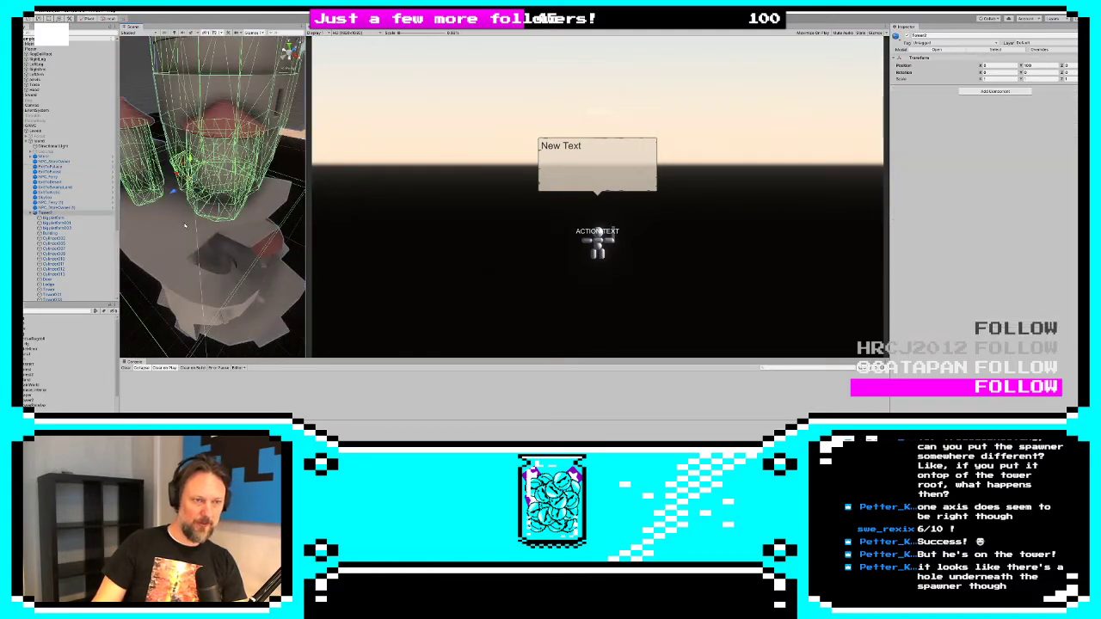
alt+drag(196, 278, 258, 344)
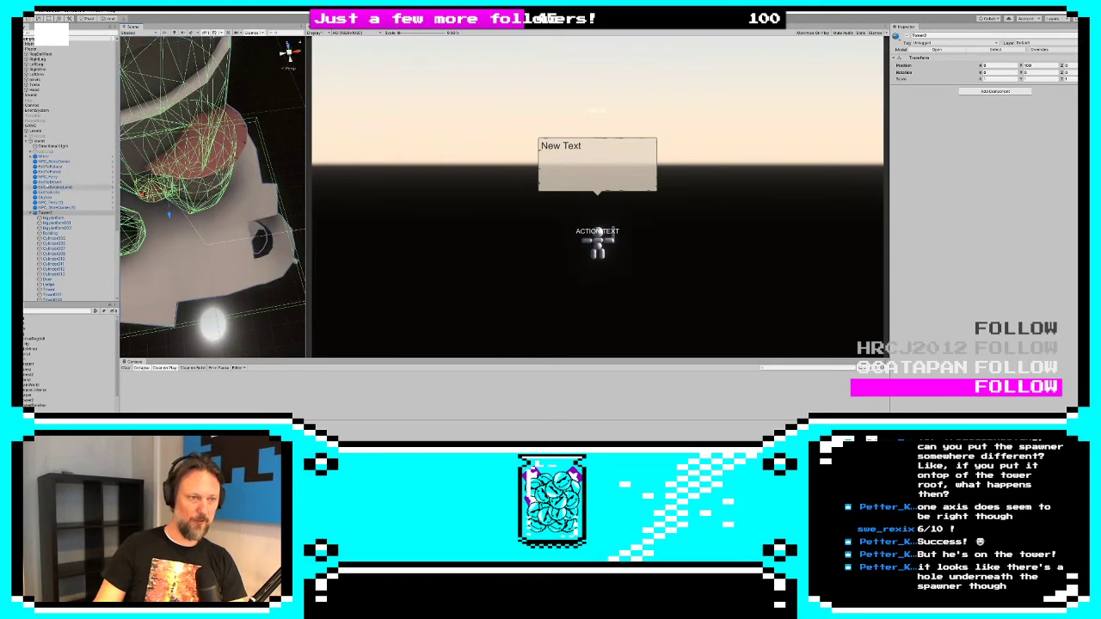
click(51, 167)
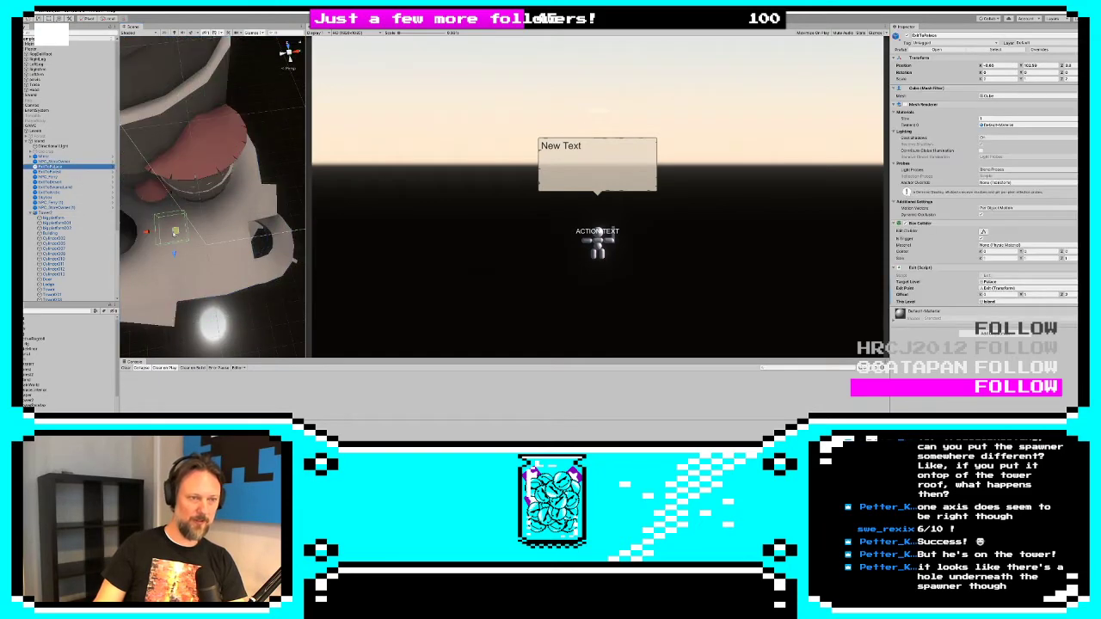
alt+drag(206, 272, 216, 200)
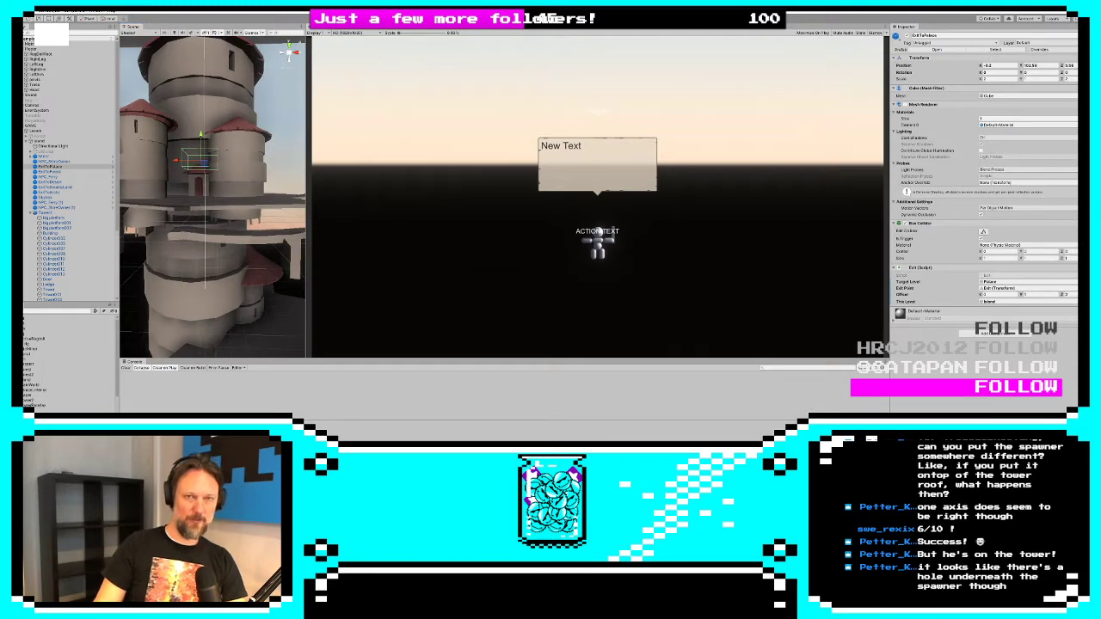
Play-test the relocated exit, and compare the transforms of Tower2 and its Island parent while viewing the tower from different angles
key(ctrl+p)
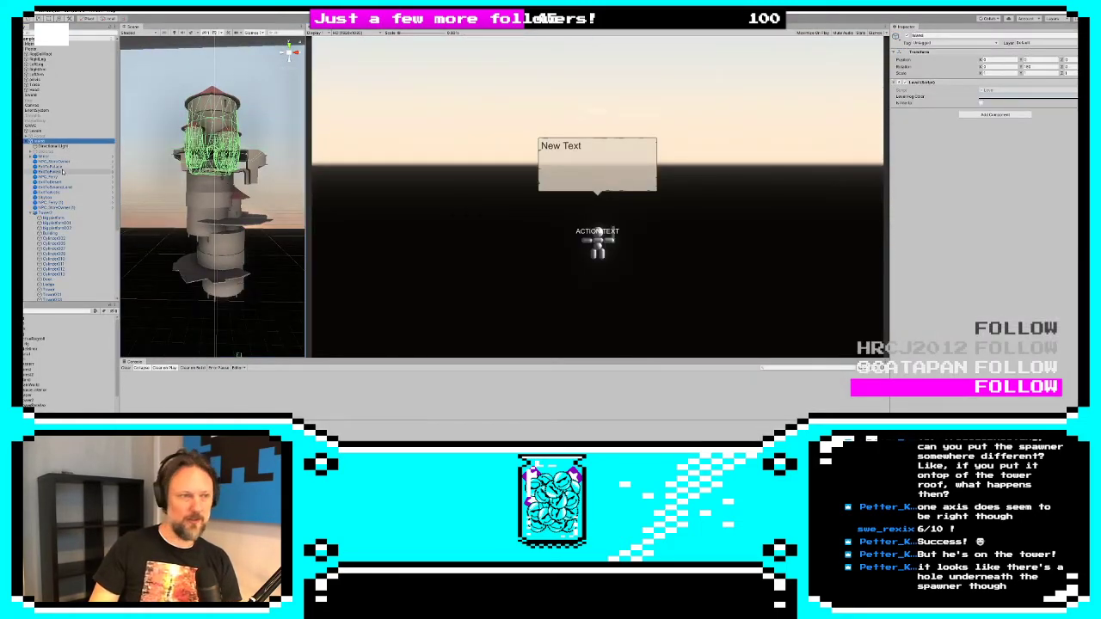
click(51, 213)
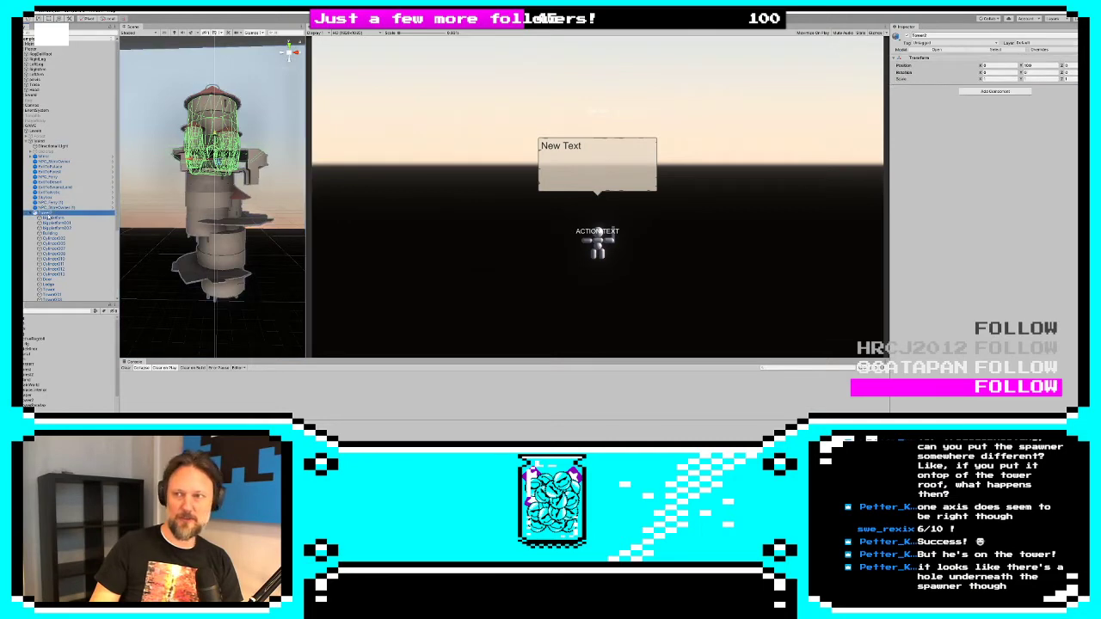
alt+drag(178, 189, 242, 192)
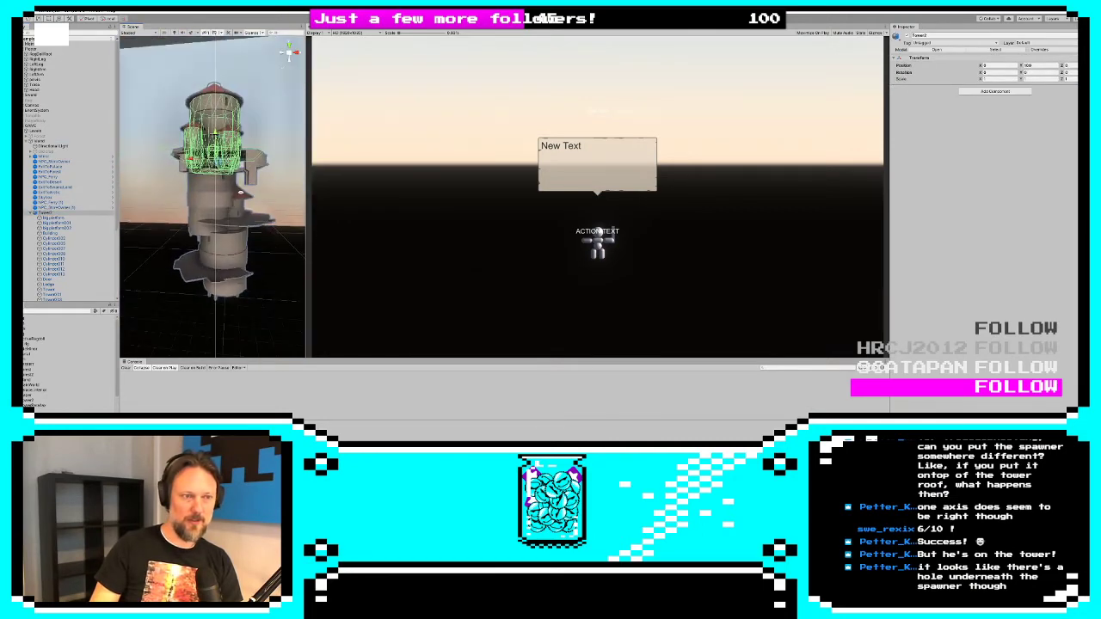
click(54, 207)
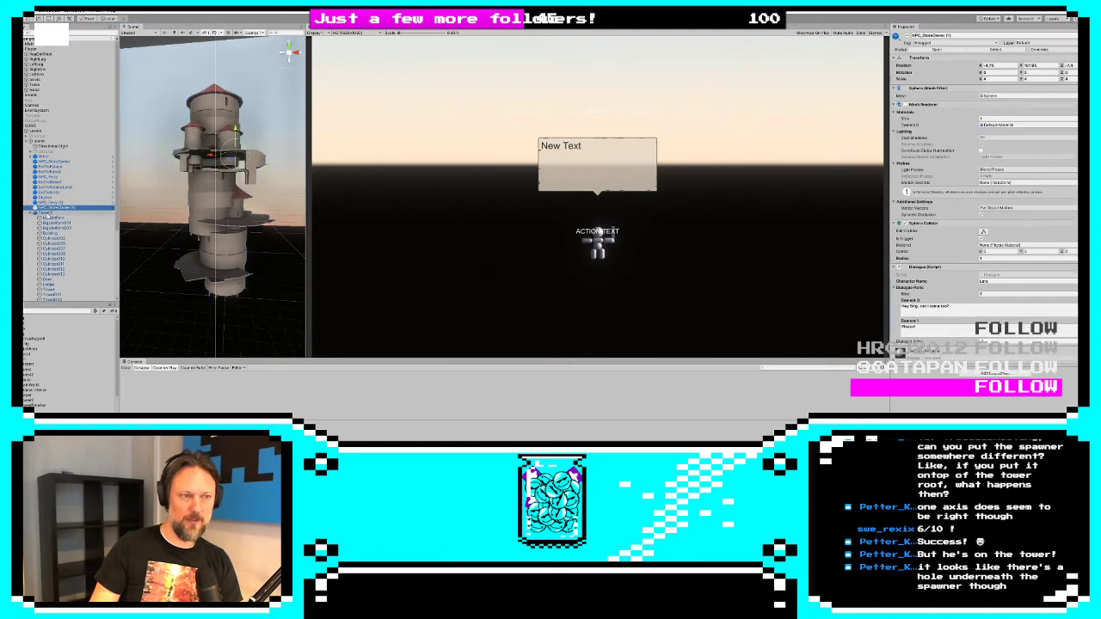
click(47, 213)
alt+drag(242, 172, 239, 245)
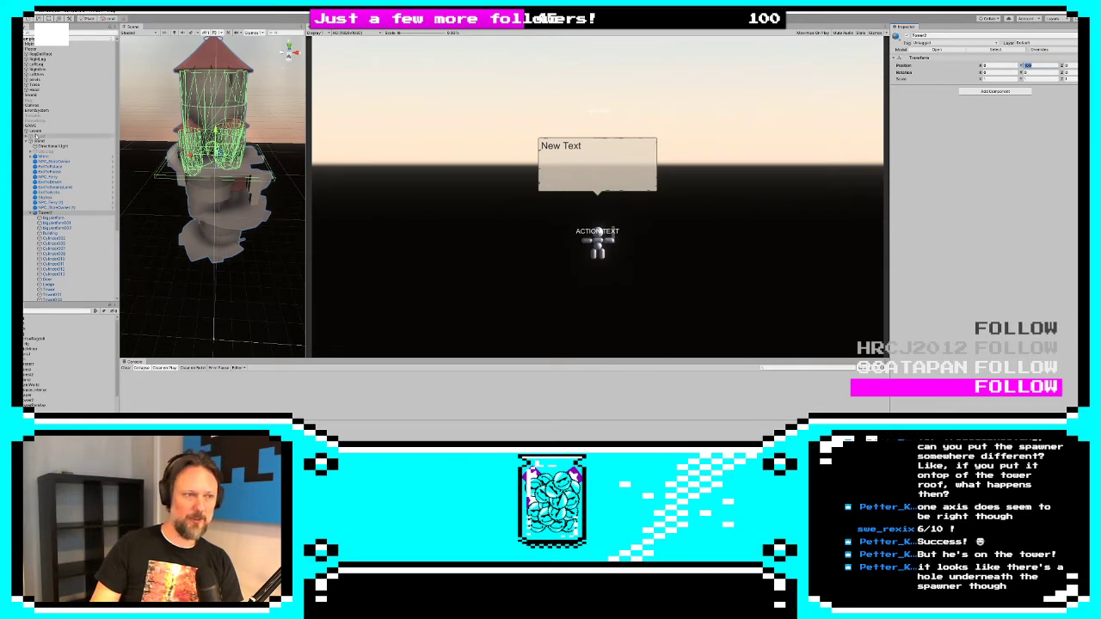
click(38, 141)
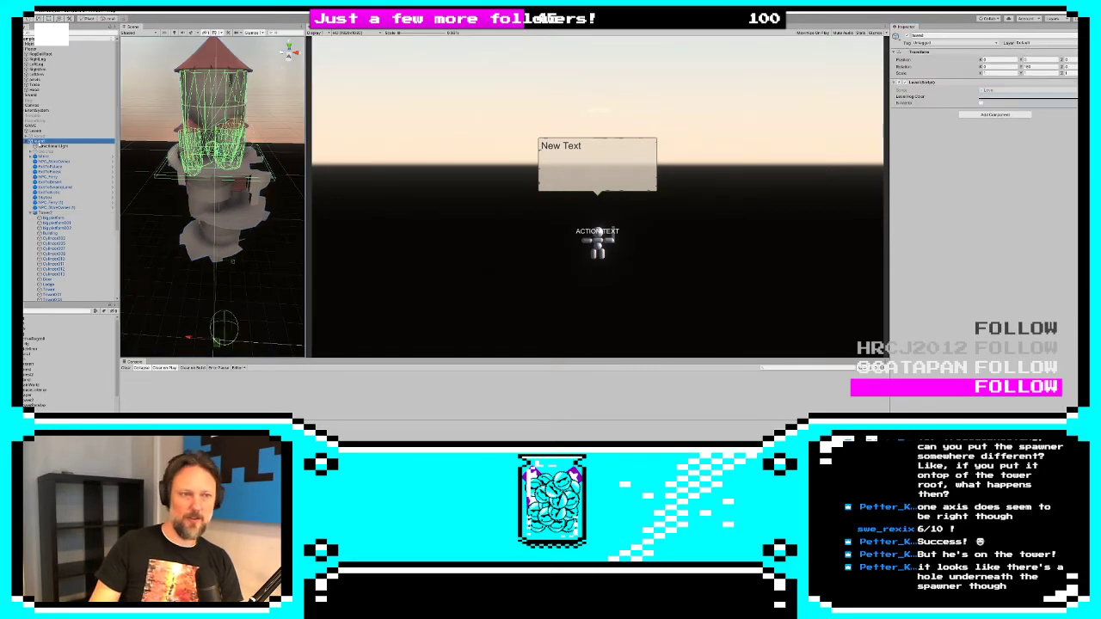
click(43, 212)
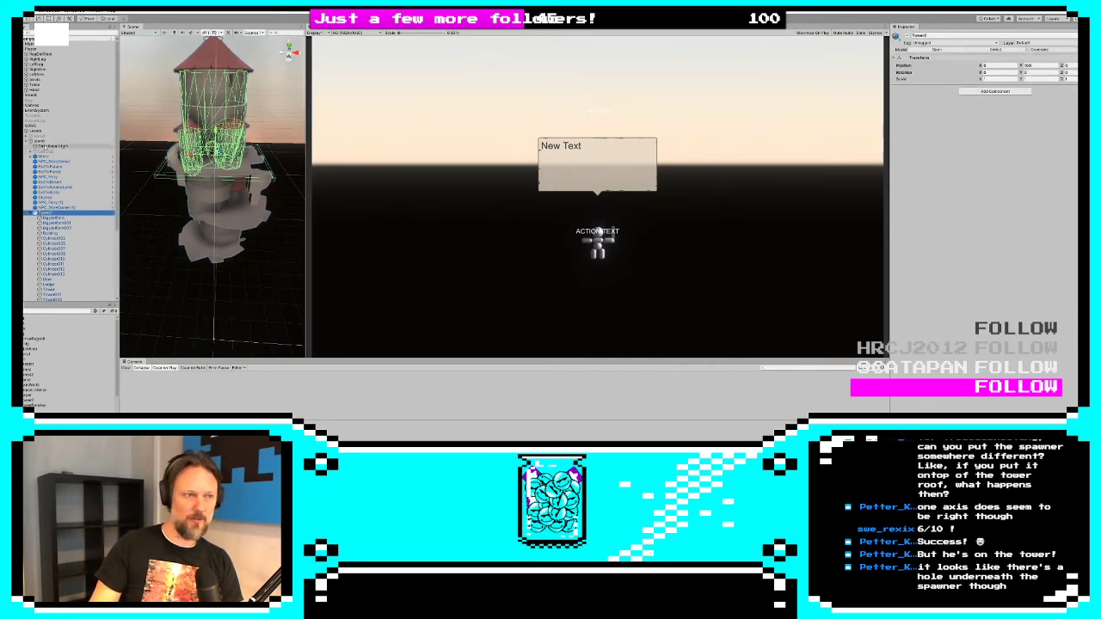
click(38, 141)
alt+drag(230, 234, 250, 265)
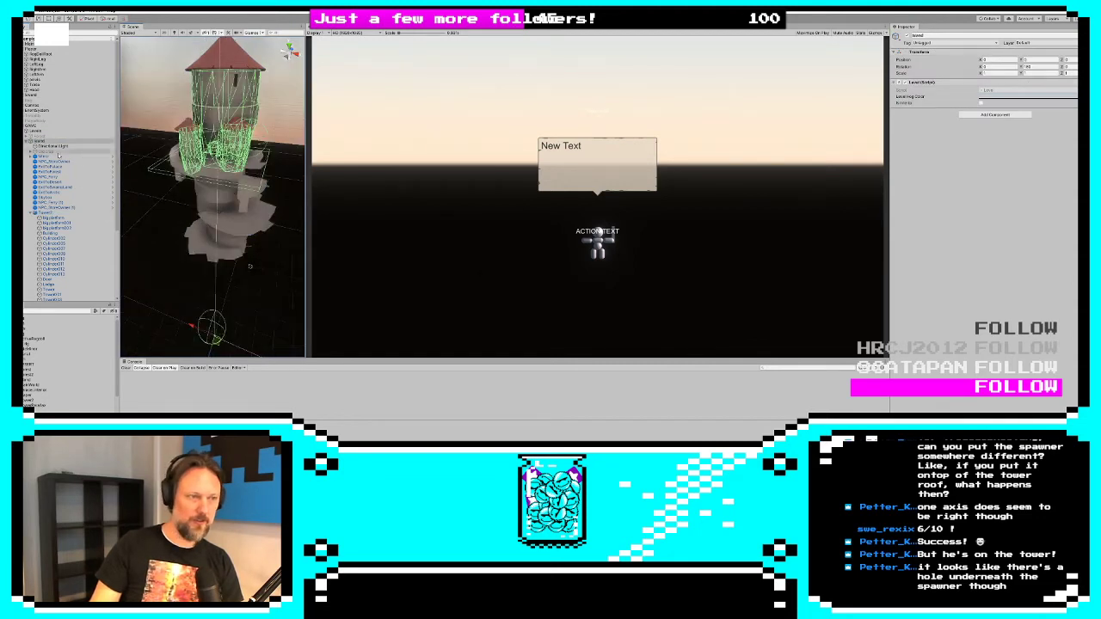
Toggle the disabled group of old cubes under Island on and off to compare its placement with the tower
click(31, 152)
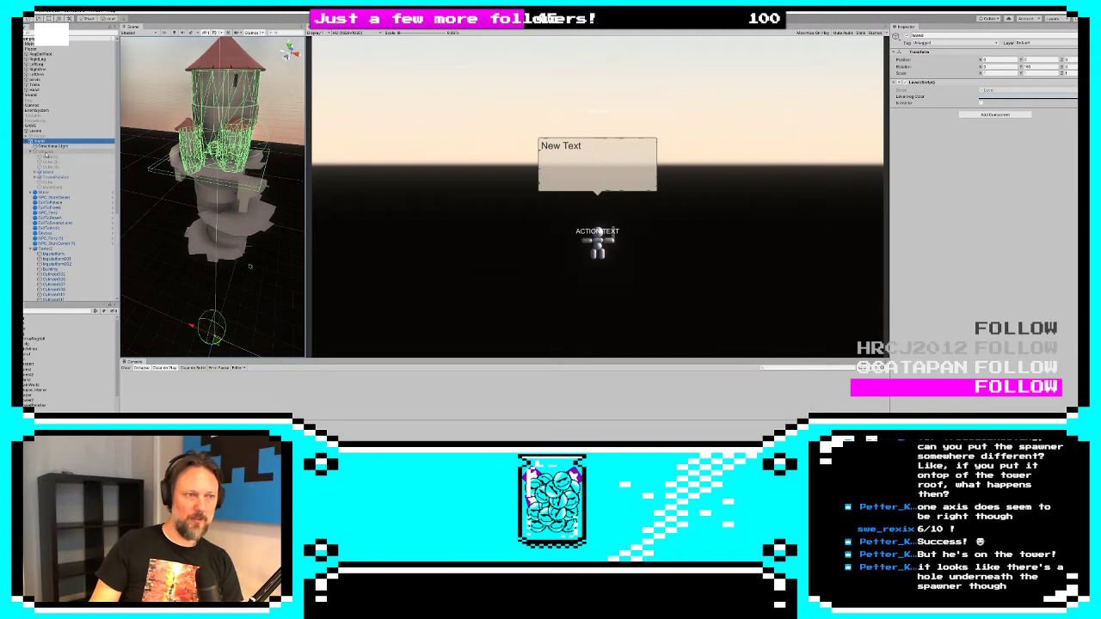
click(47, 151)
click(907, 36)
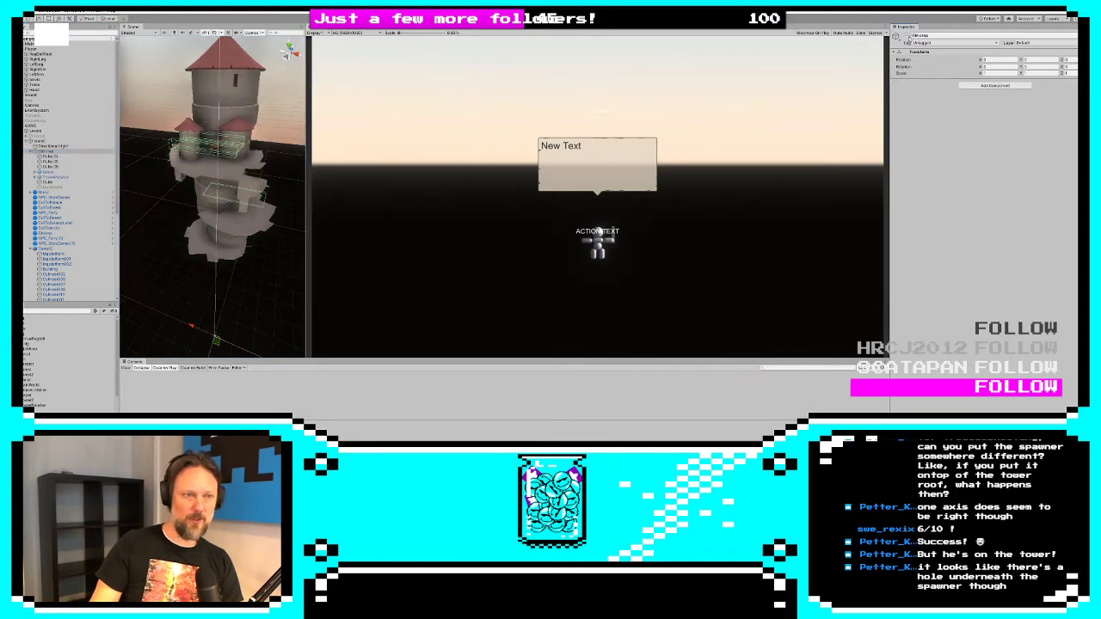
click(908, 36)
click(908, 36)
click(908, 36)
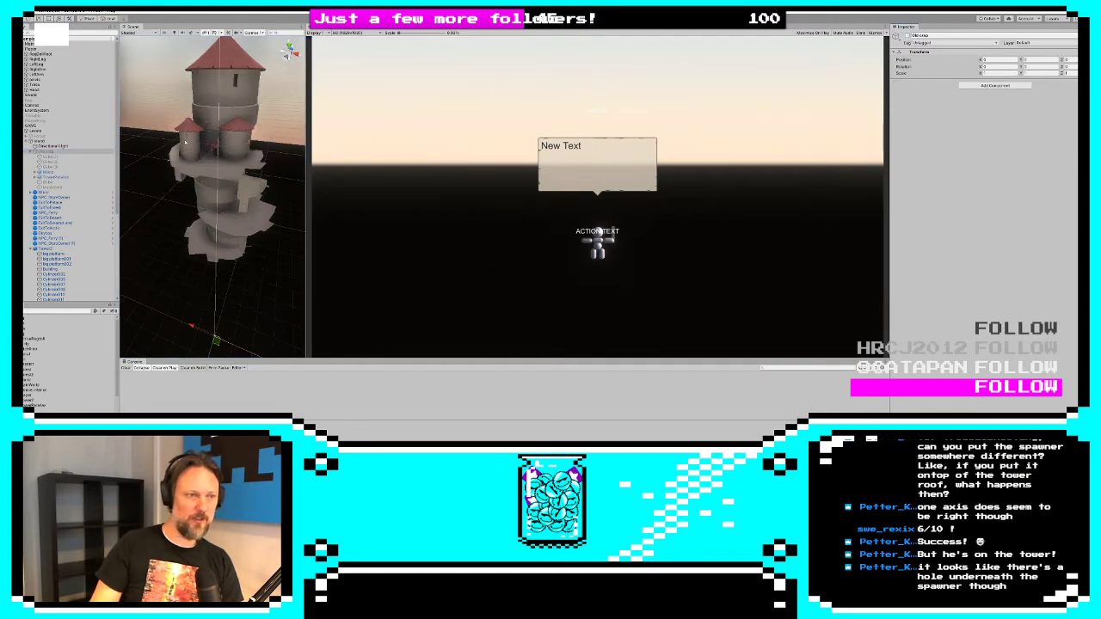
click(30, 151)
Set Tower2's Y position to 0
click(38, 146)
click(38, 157)
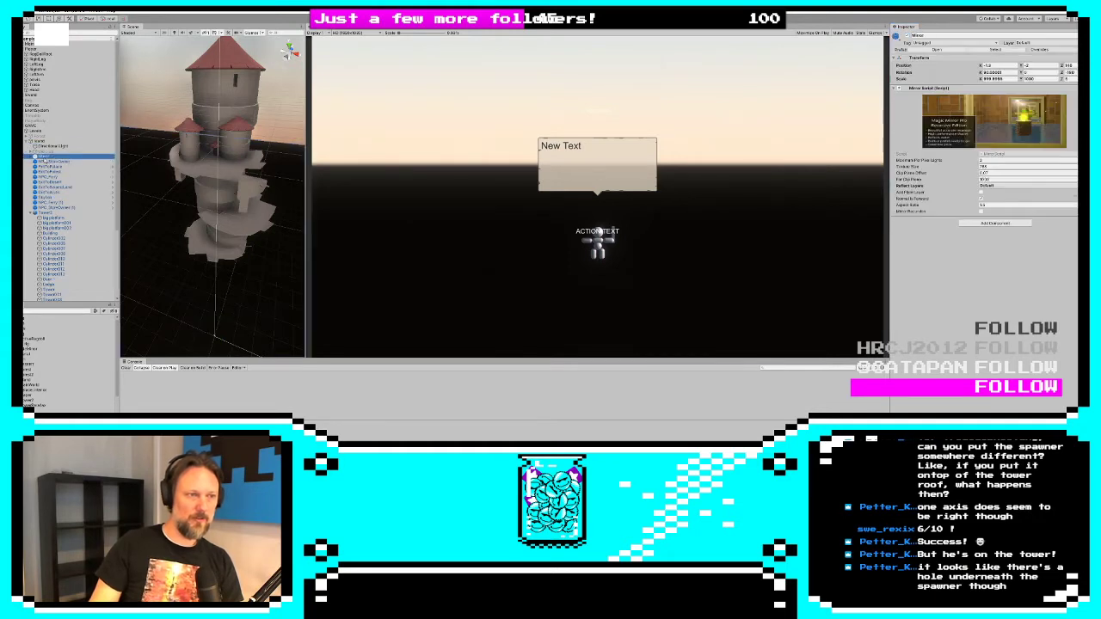
click(38, 162)
click(31, 213)
click(45, 212)
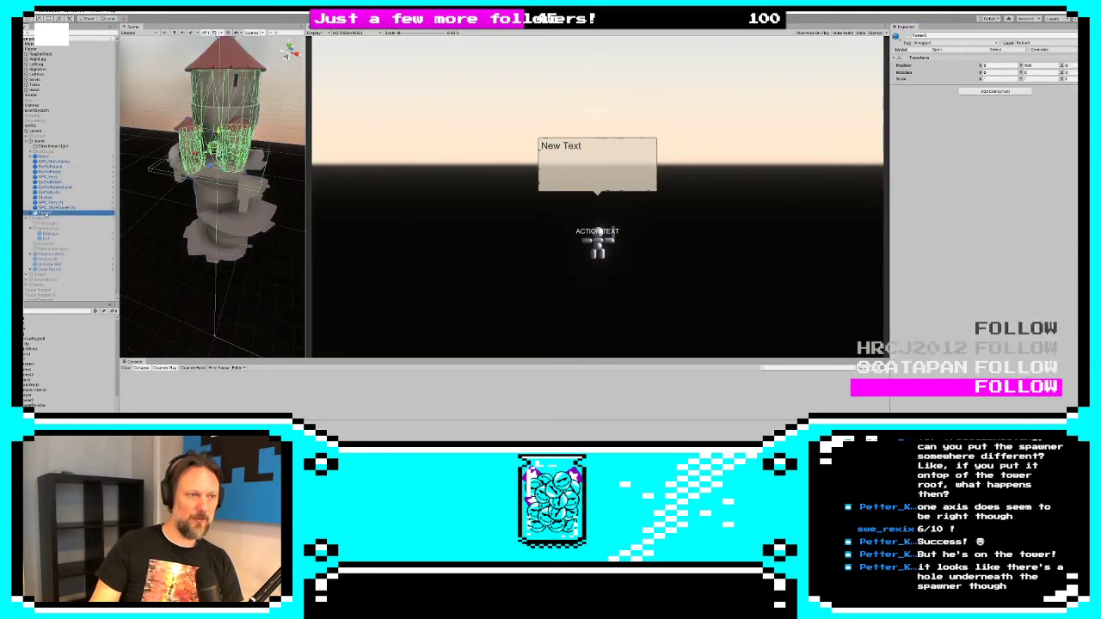
alt+drag(215, 172, 82, 192)
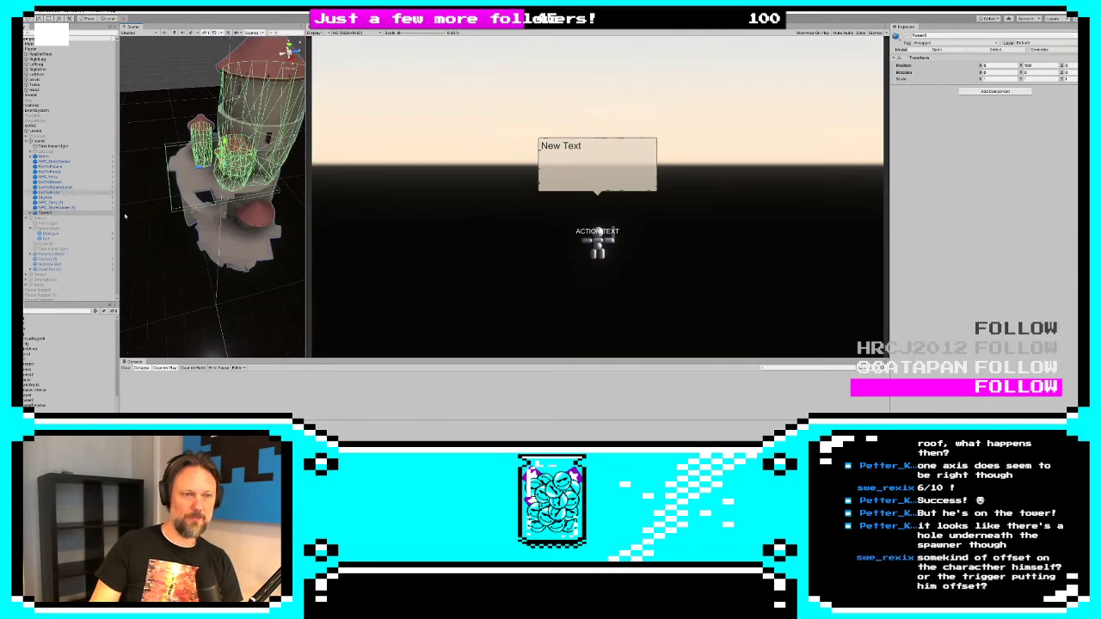
click(153, 200)
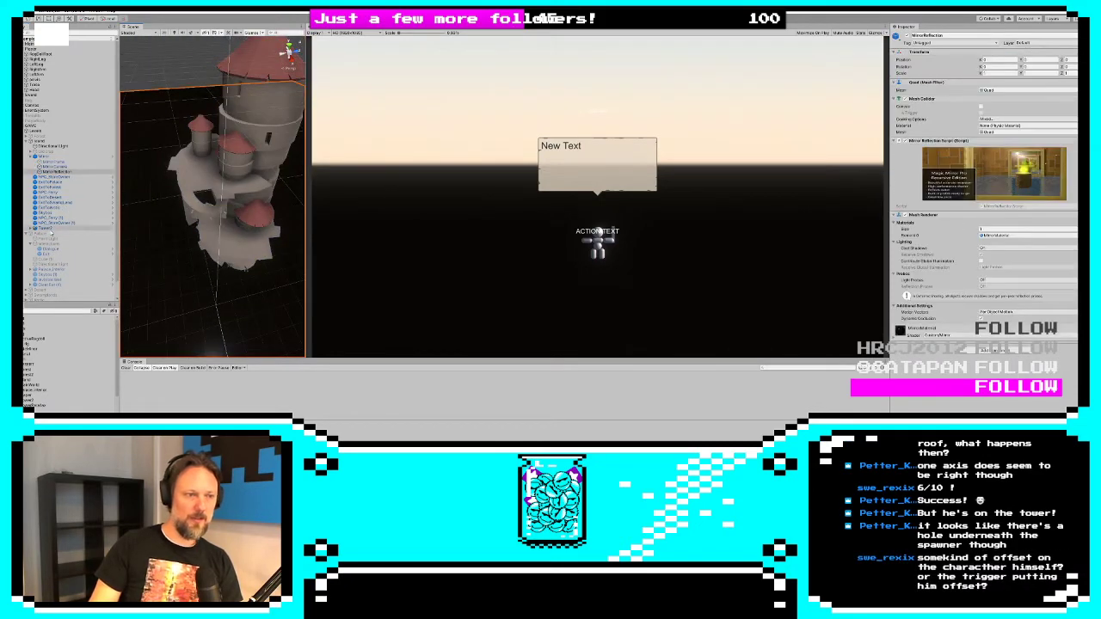
click(51, 228)
click(1028, 65)
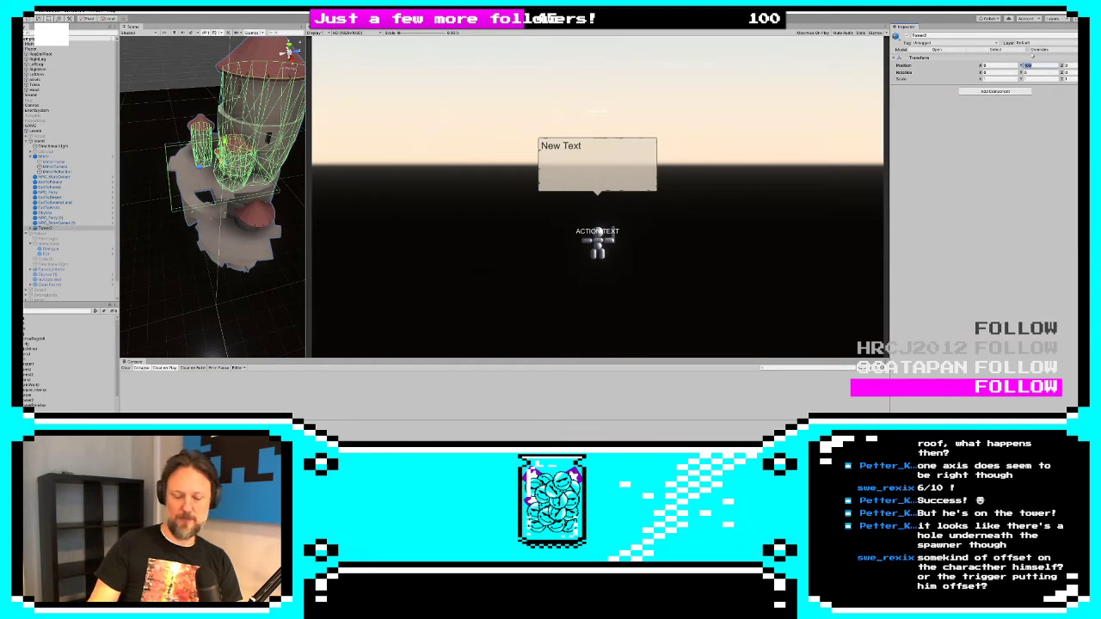
text(0)
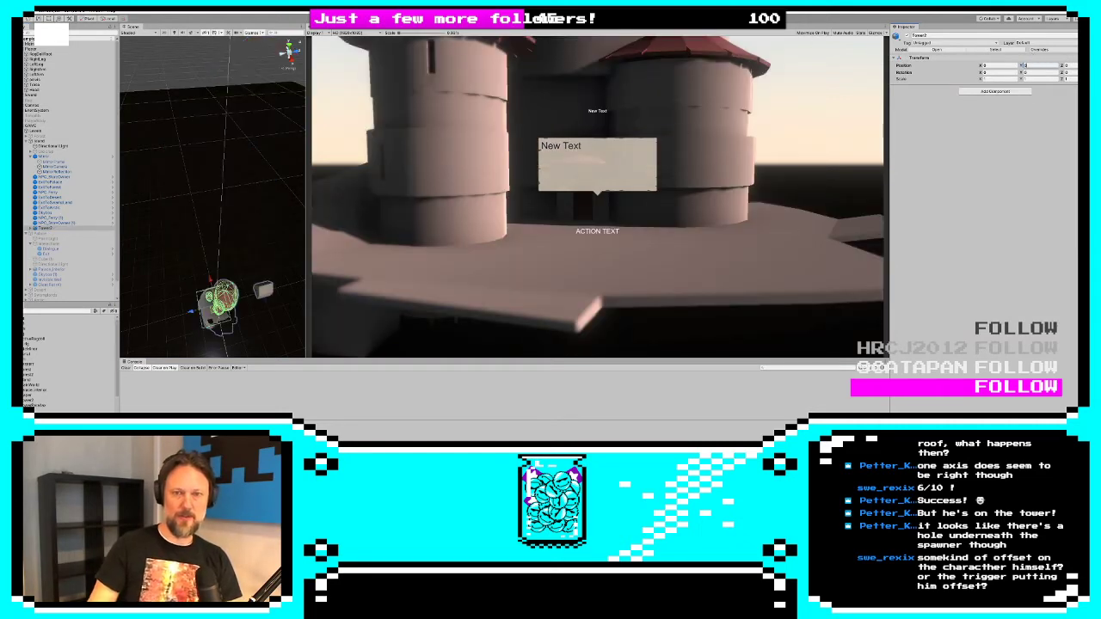
Start a play-test and walk the ragdoll around the palace interior, away from the windows
key(ctrl+p)
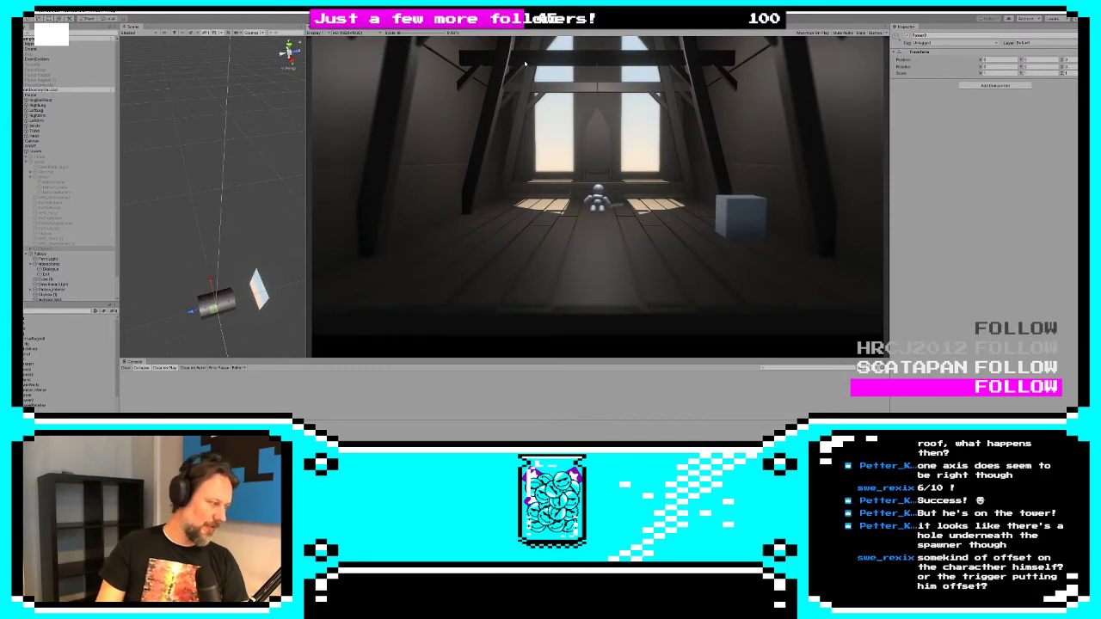
key(s)
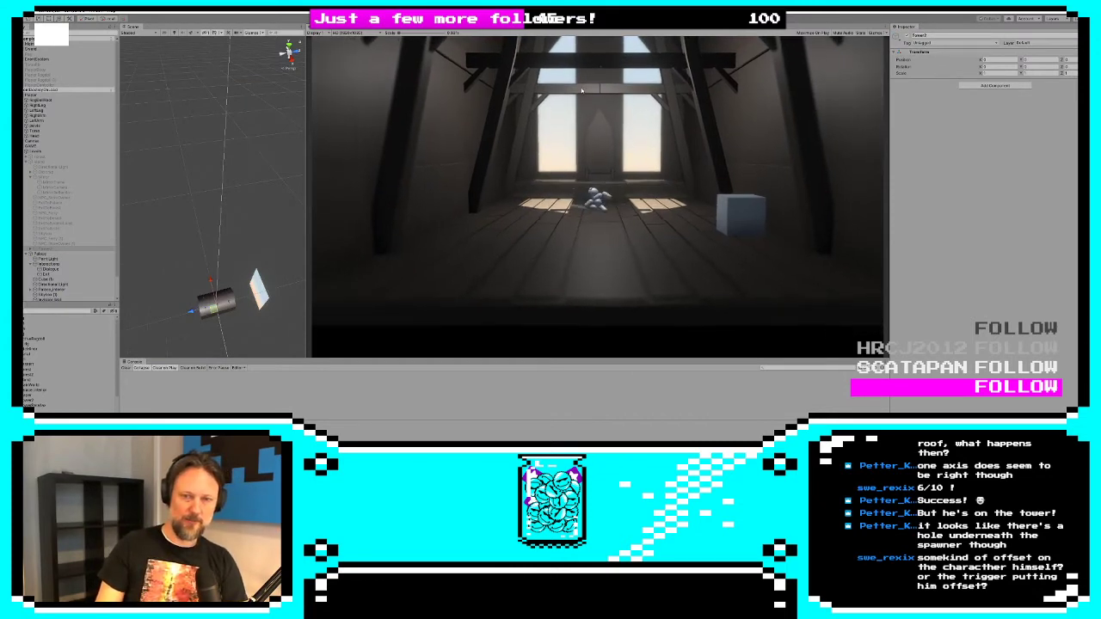
key(d)
key(s)
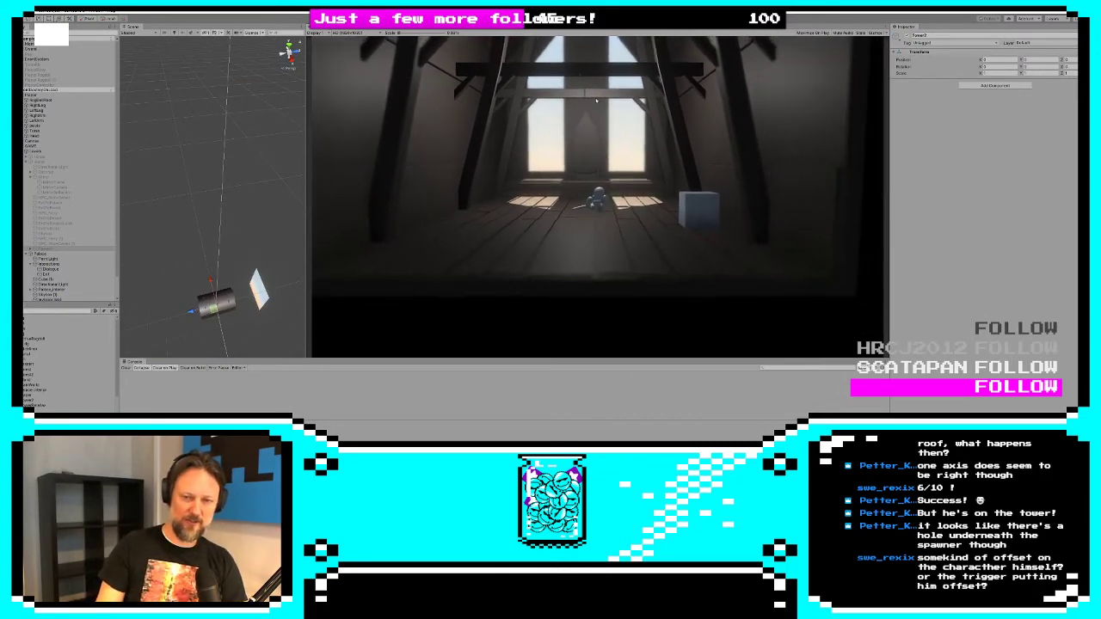
key(d)
key(a)
key(s)
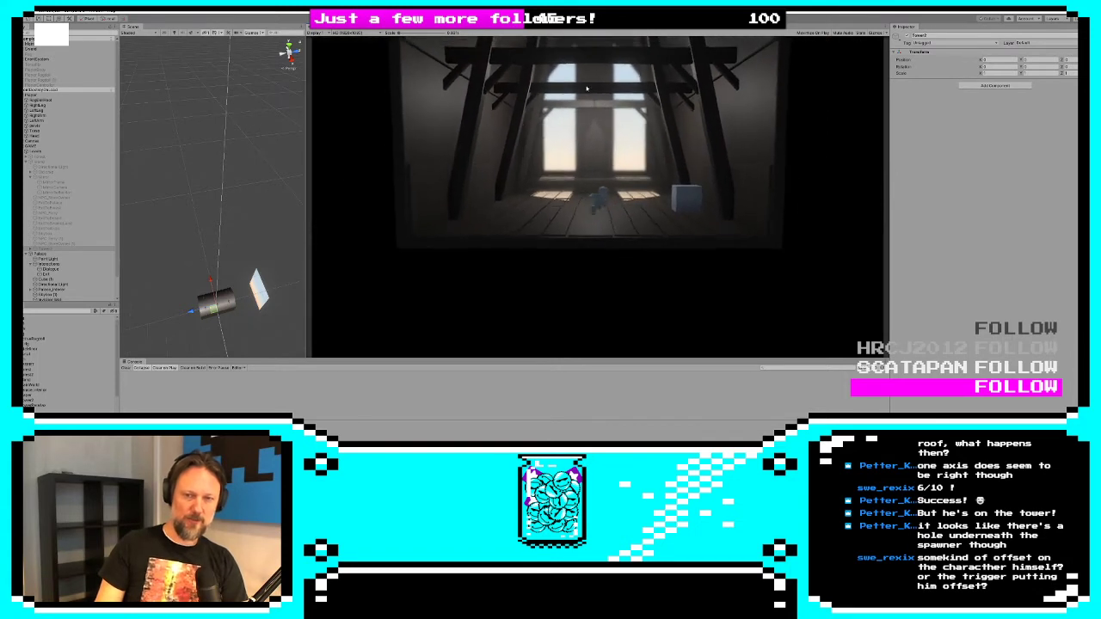
Widen the Scene view and frame the ragdoll's root in it during the play-test
click(39, 99)
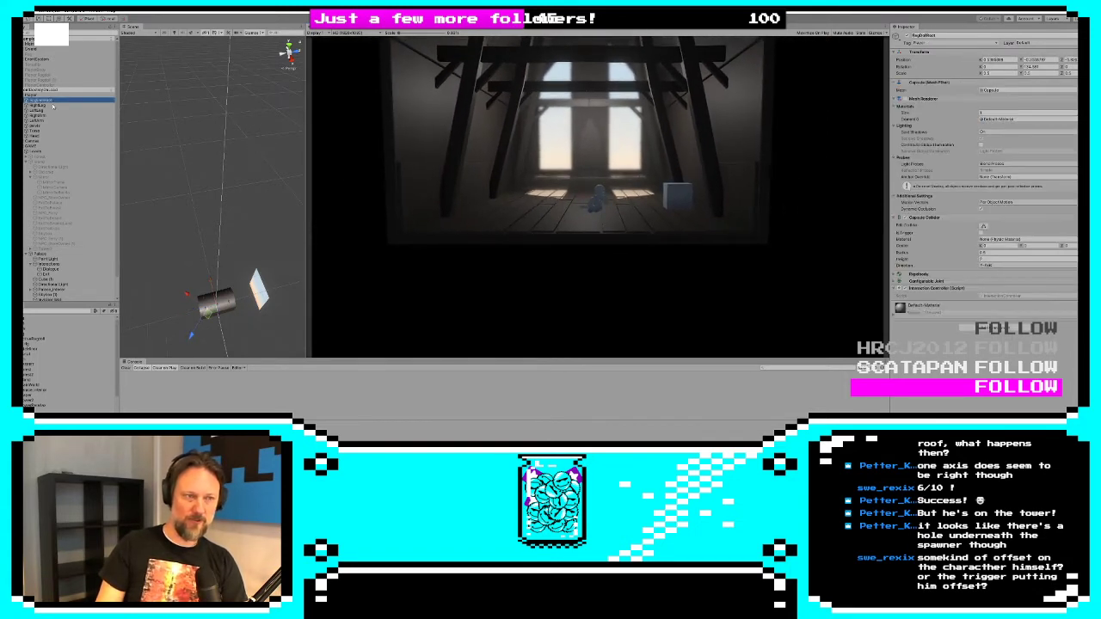
drag(306, 201, 766, 200)
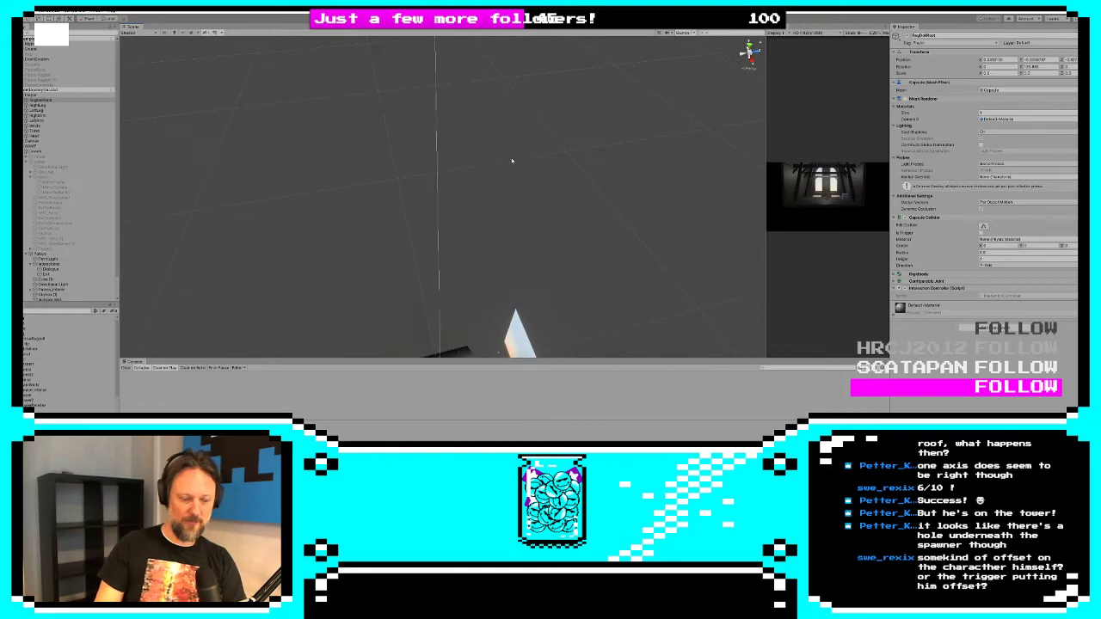
key(f)
alt+drag(477, 173, 310, 175)
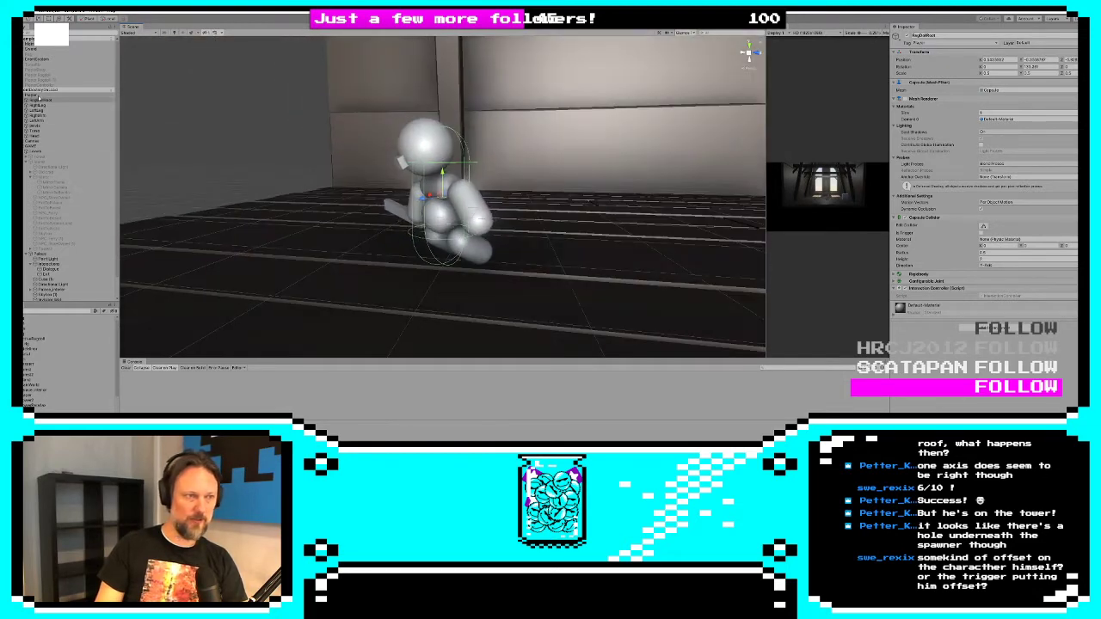
Inspect the ragdoll's root capsule, its collider and mesh renderer, and the left leg from several angles
click(60, 95)
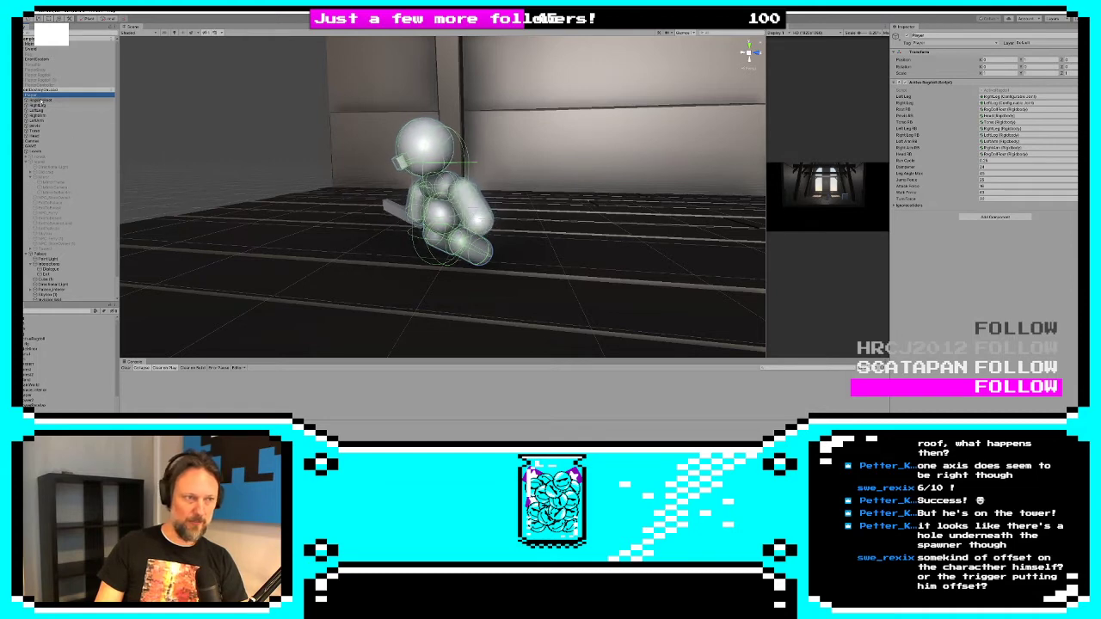
click(40, 100)
click(913, 99)
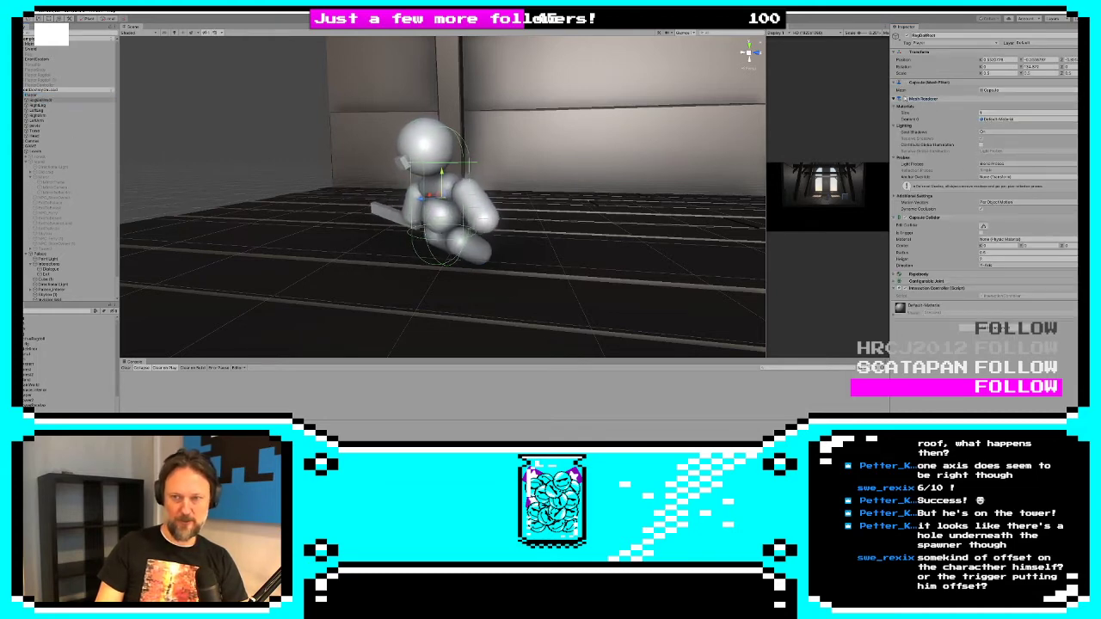
alt+drag(688, 103, 526, 241)
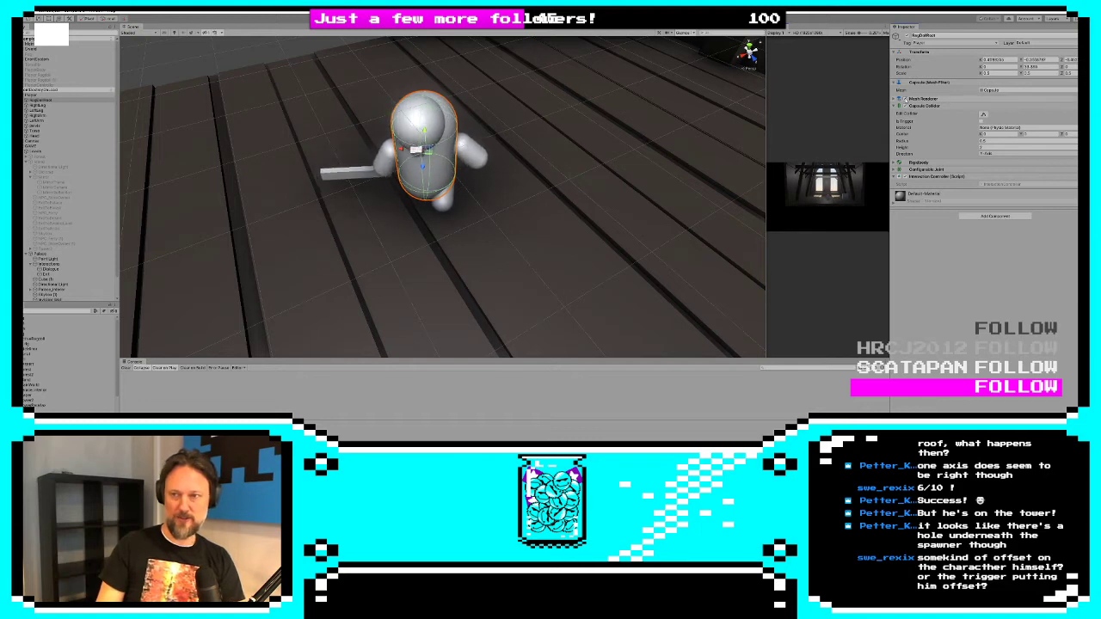
alt+drag(521, 203, 437, 138)
click(466, 229)
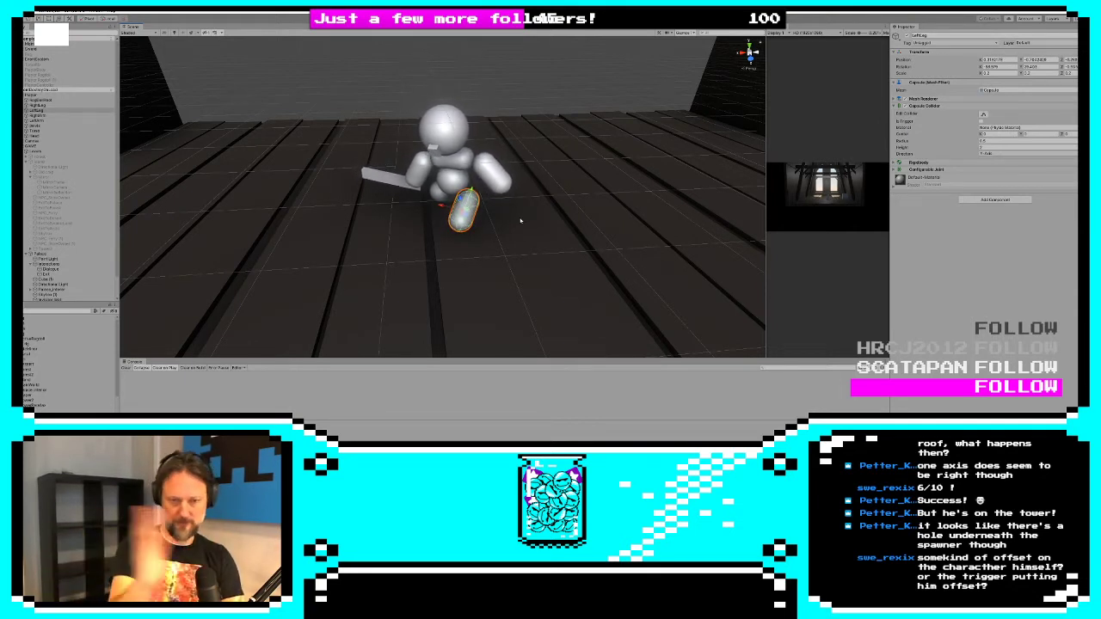
Change the Run Cycle value in the Player's Active Ragdoll script and watch how the ragdoll moves in the palace
click(50, 94)
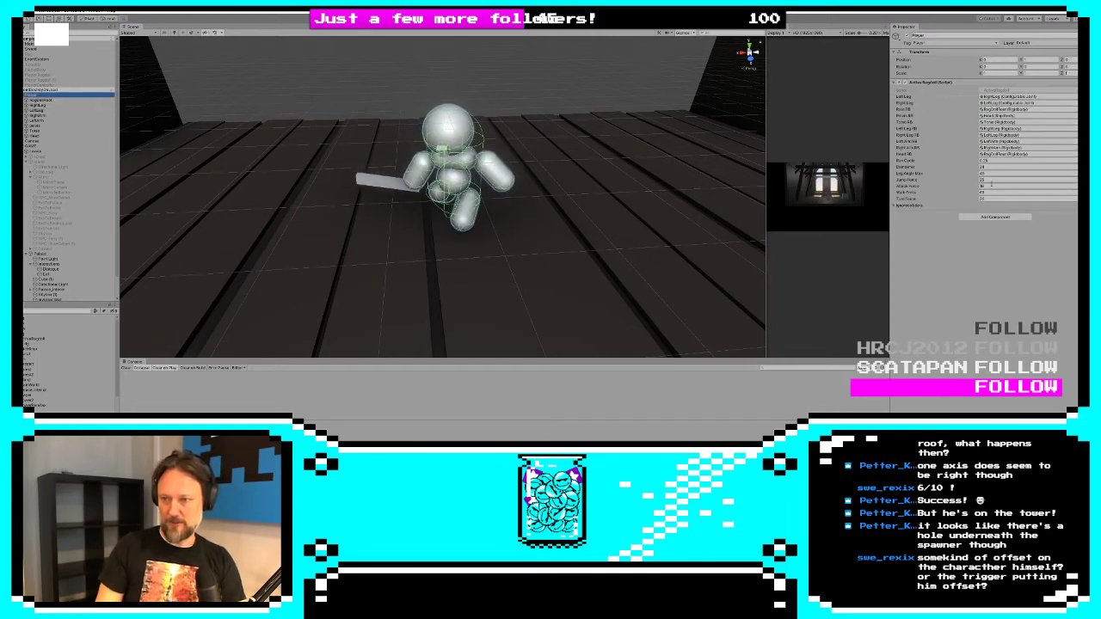
click(988, 180)
click(990, 168)
click(990, 161)
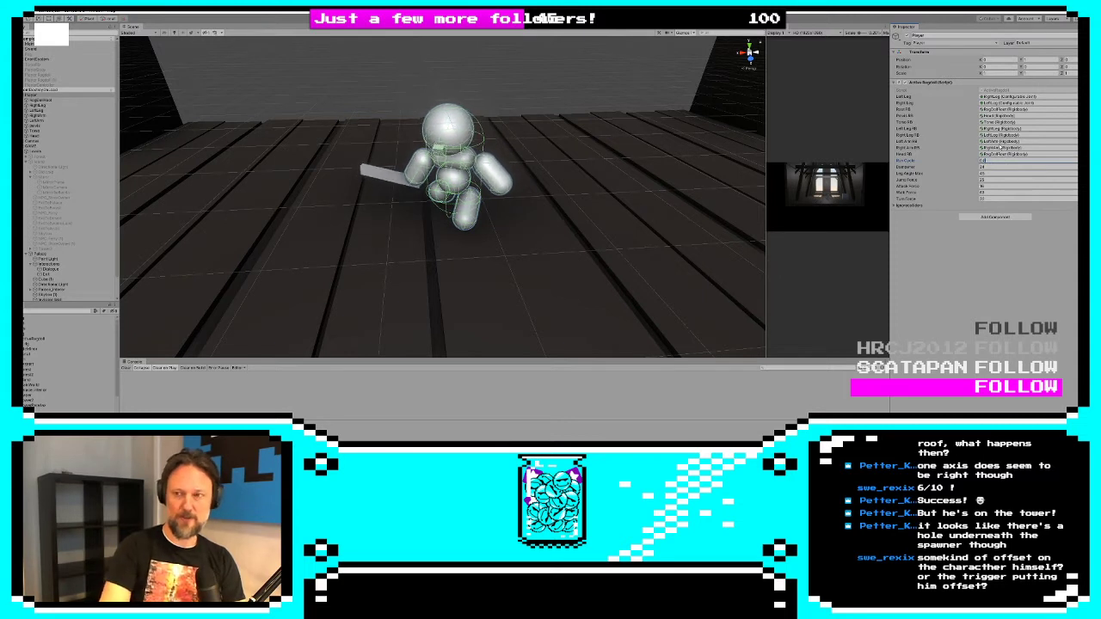
click(635, 165)
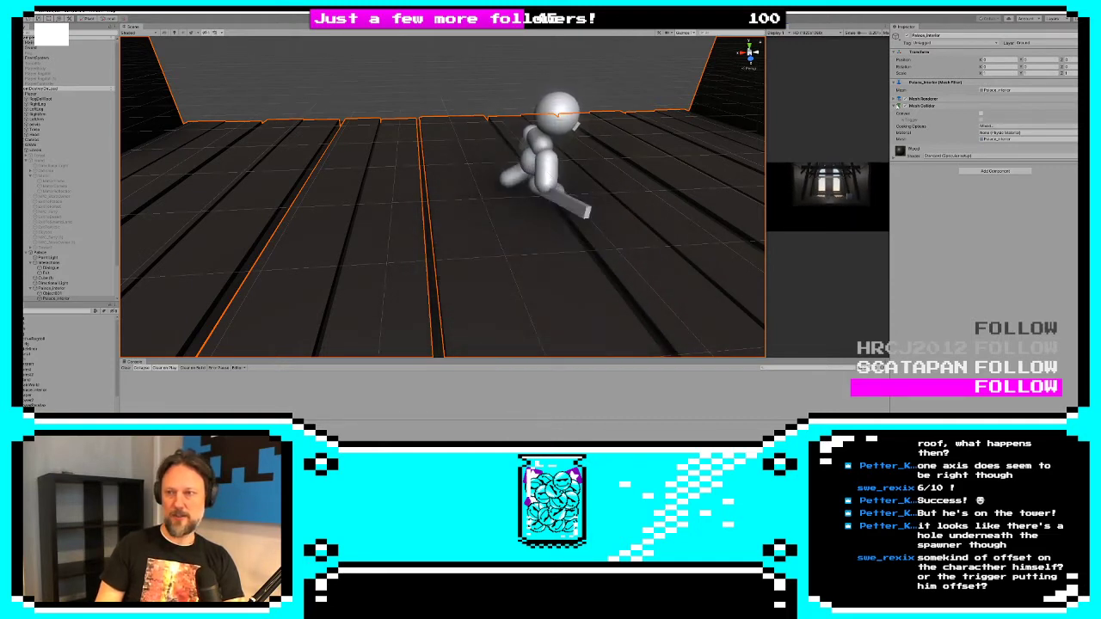
click(52, 93)
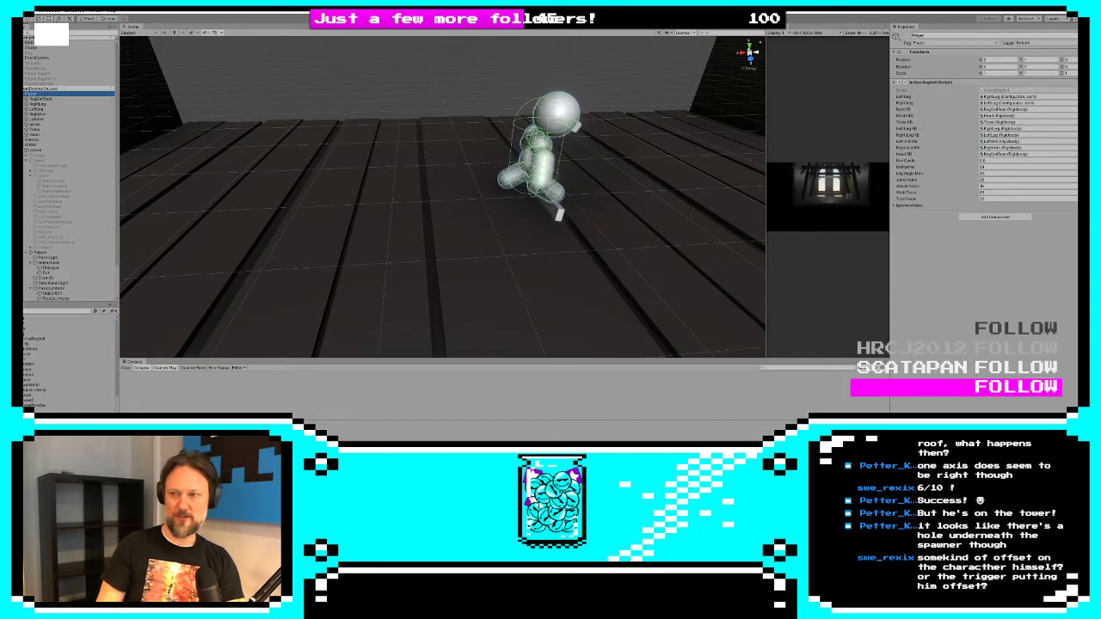
Try other Run Cycle, Leg Height Max and Jump Force values on the Player's Active Ragdoll during the play-test, and stop it
click(985, 161)
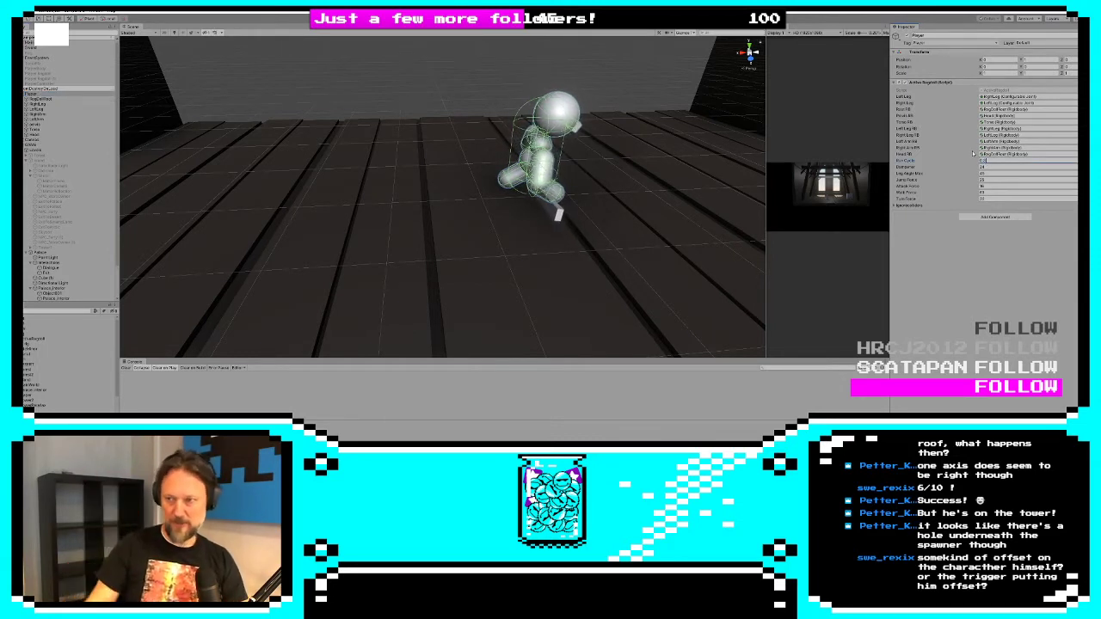
click(989, 173)
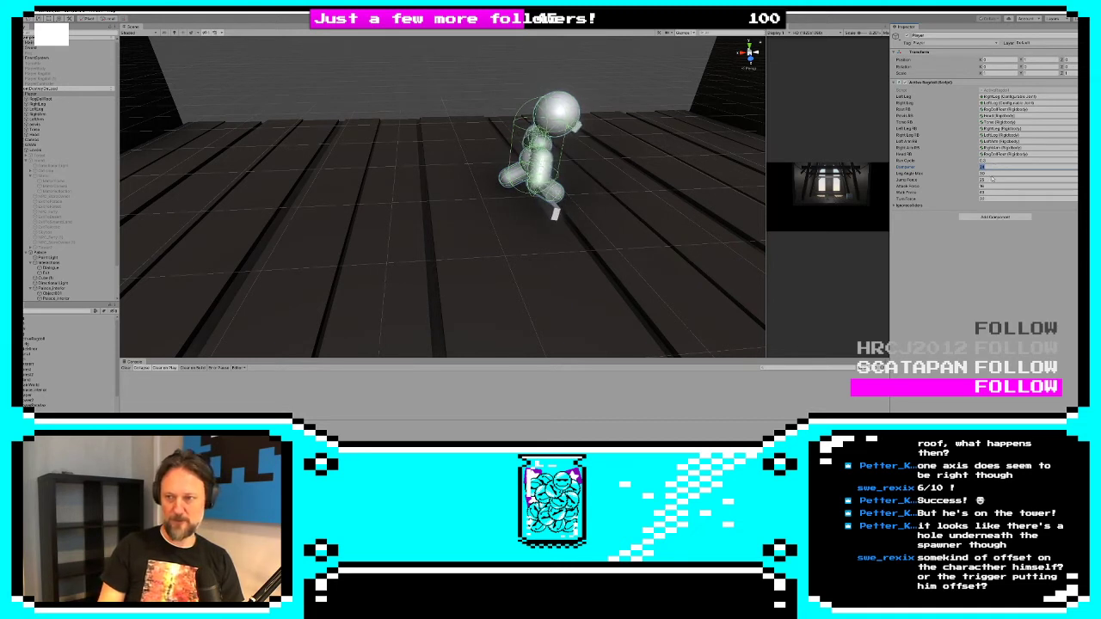
click(992, 179)
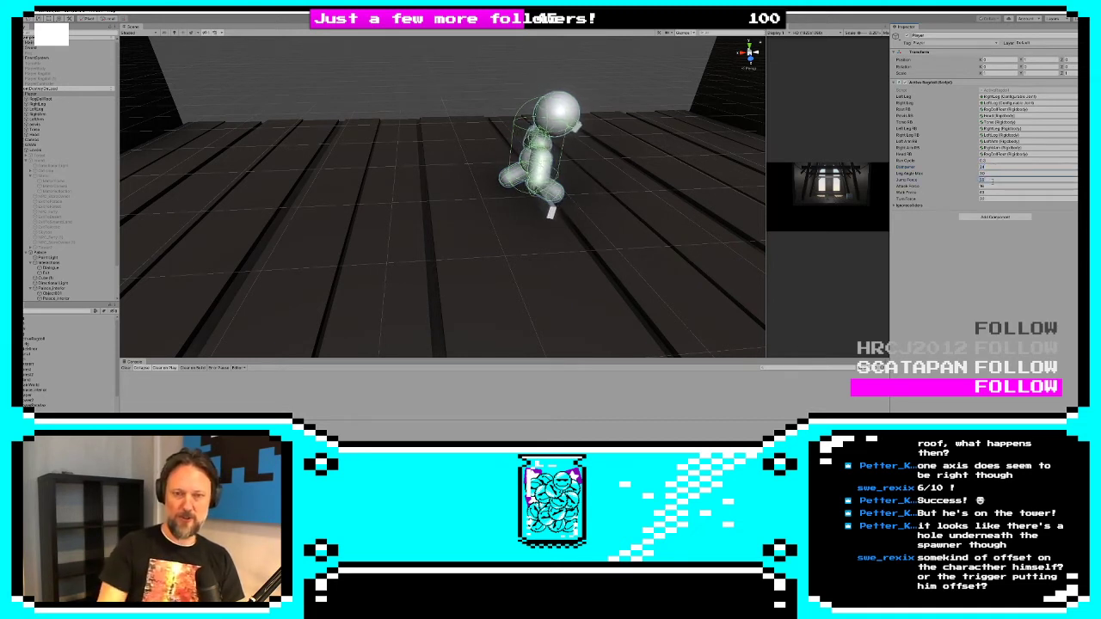
click(822, 189)
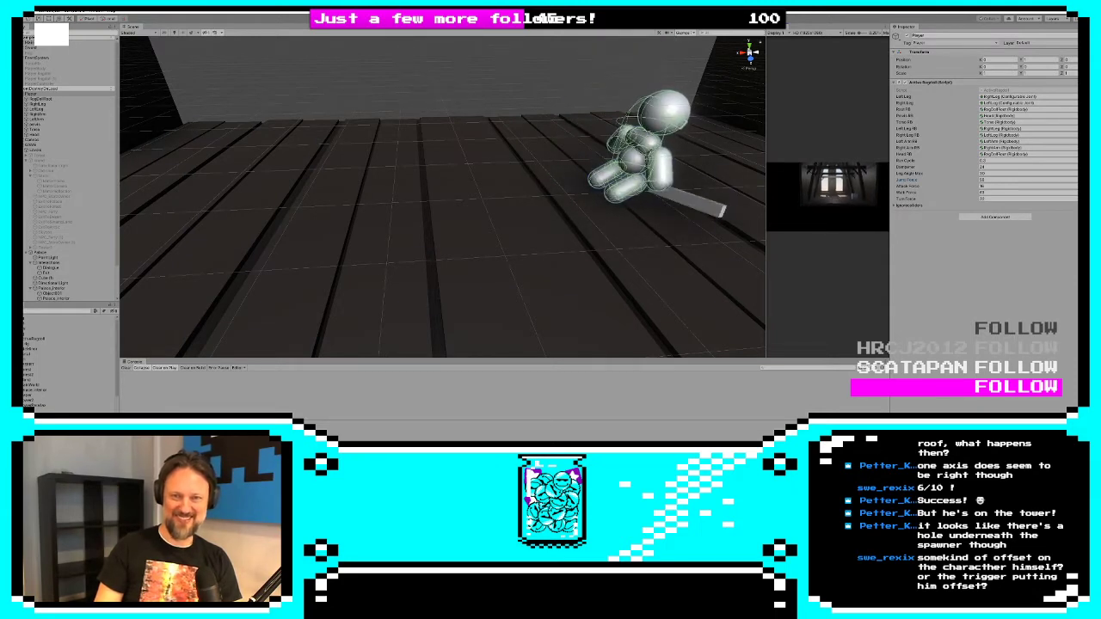
click(534, 18)
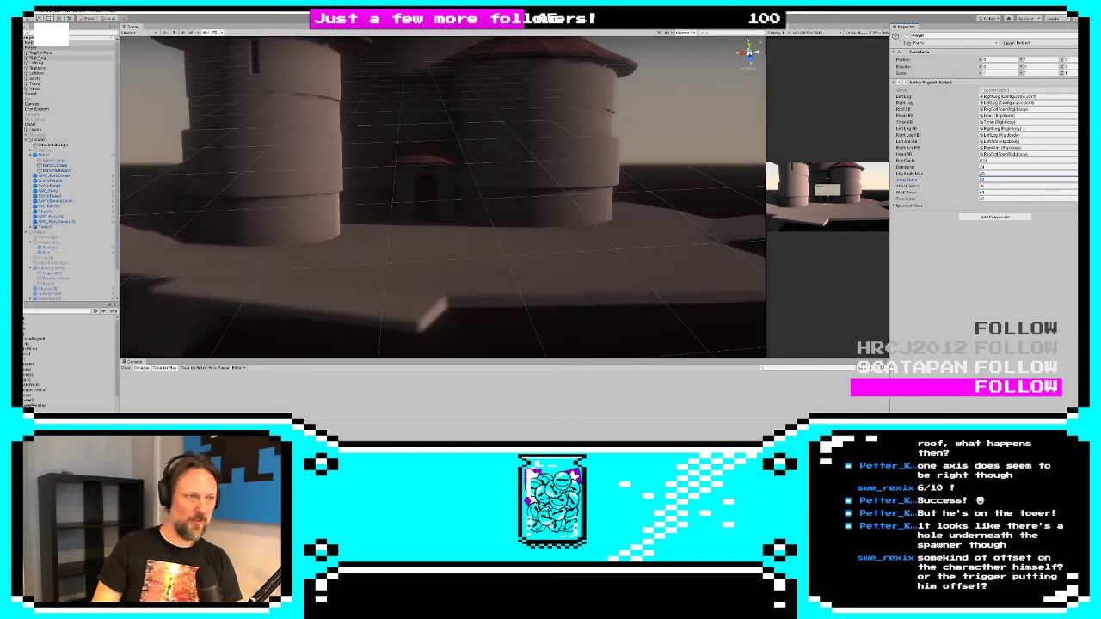
Frame the ragdoll's root in the Scene view and set its Y position to 0.25
click(40, 49)
double_click(40, 53)
key(f)
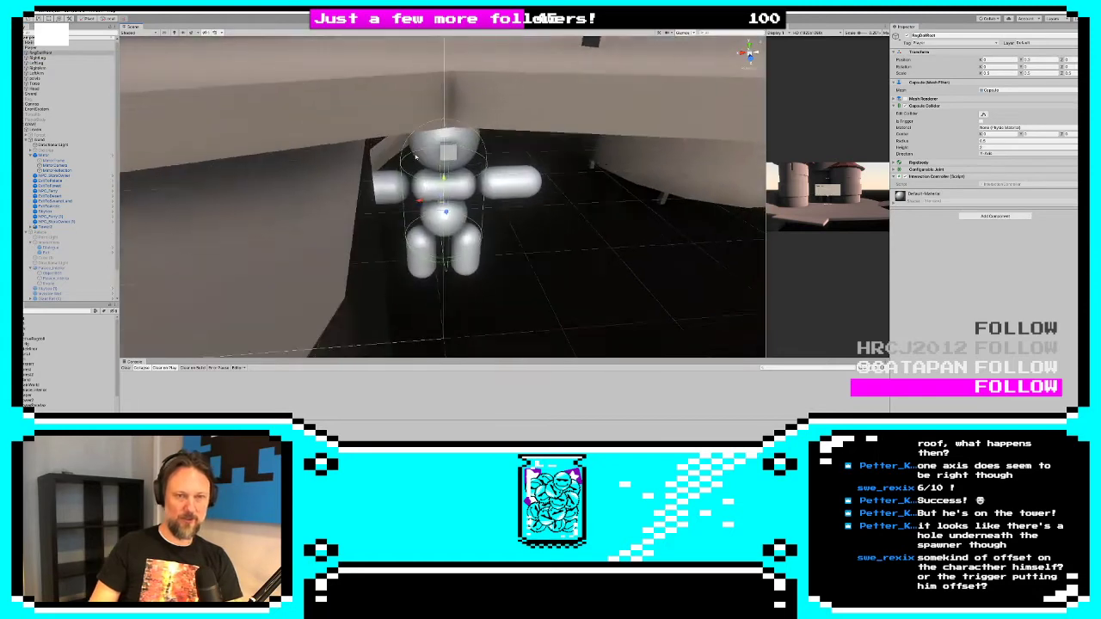
alt+drag(401, 129, 656, 205)
scroll(524, 198, up, 5)
scroll(550, 223, down, 3)
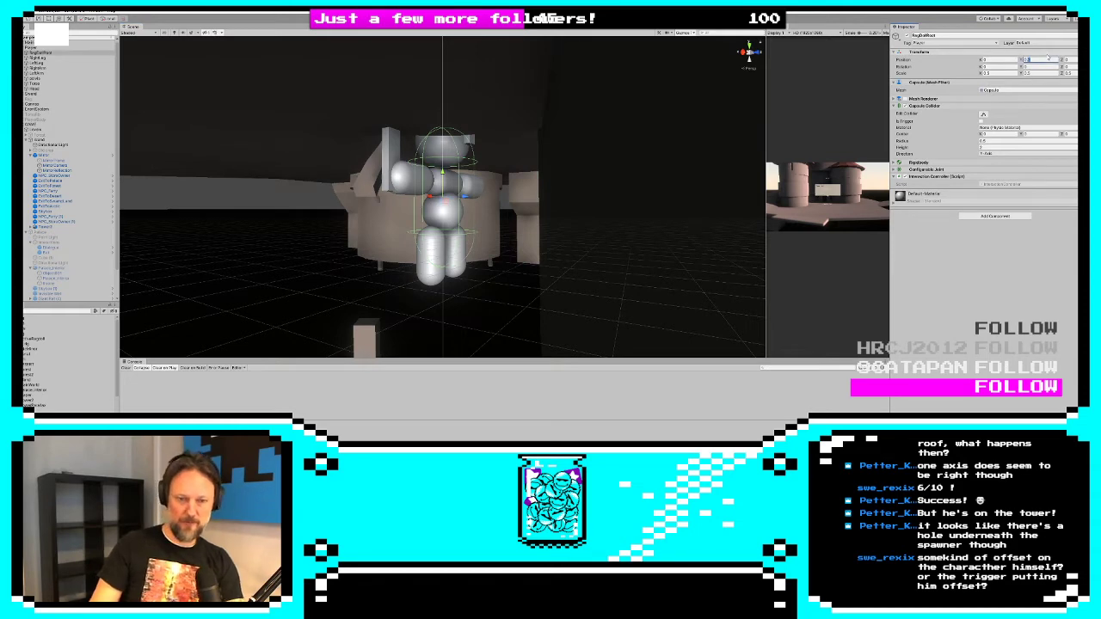
text(0.2)
alt+drag(404, 226, 559, 192)
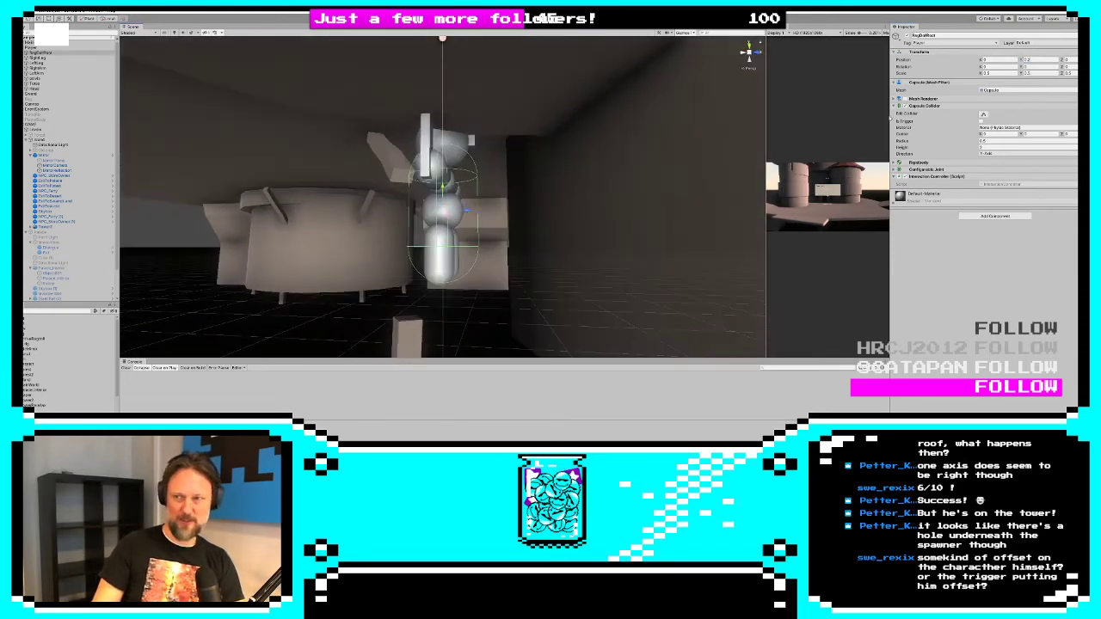
click(1028, 59)
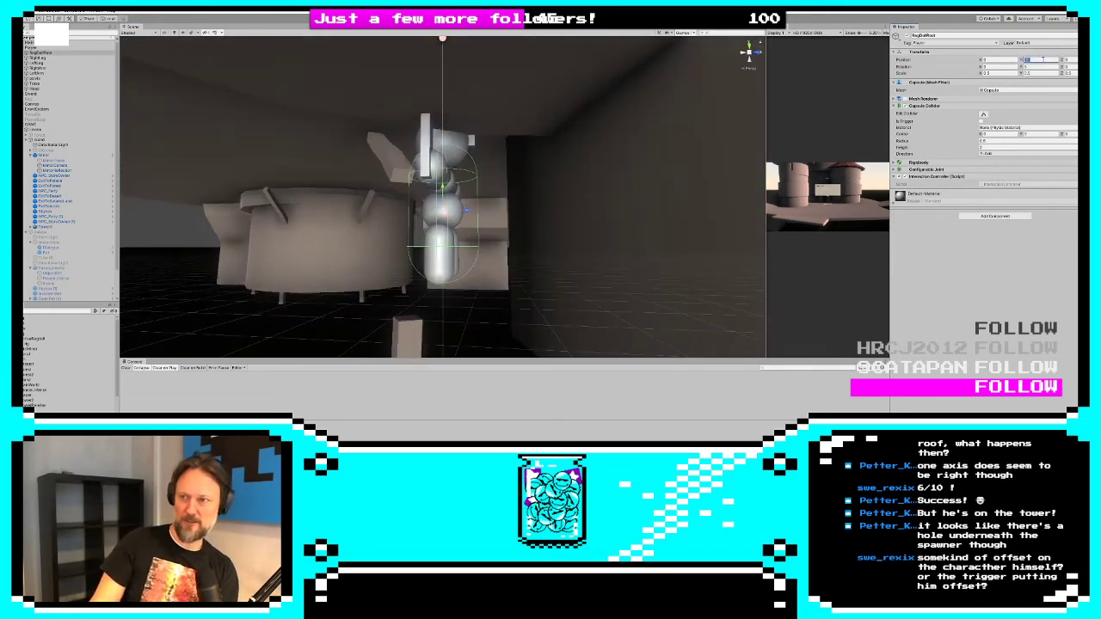
text(2)
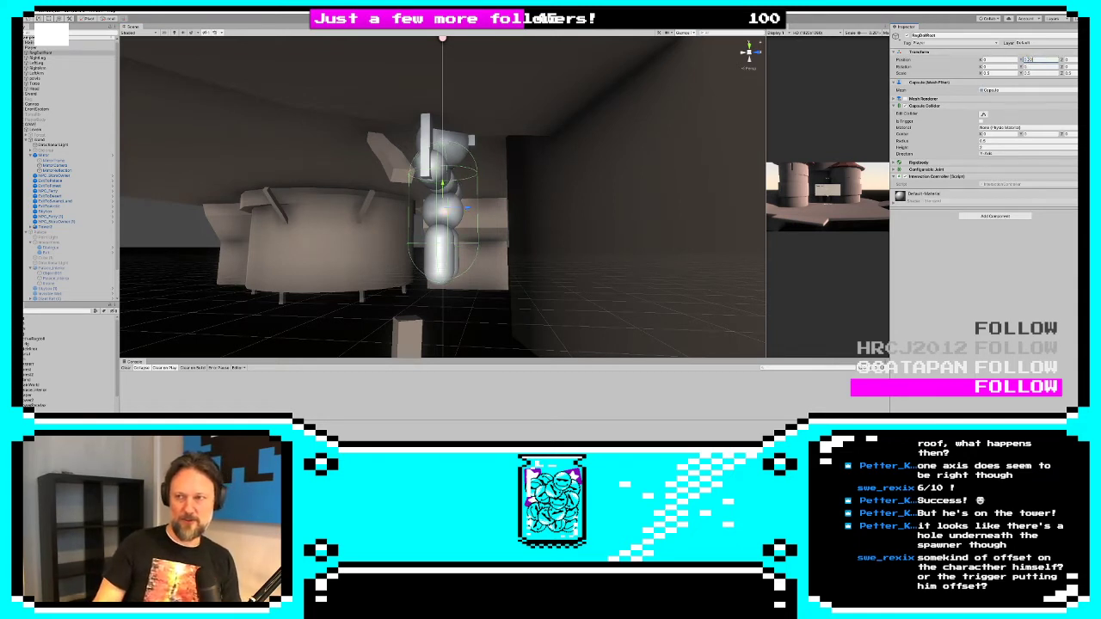
text(25)
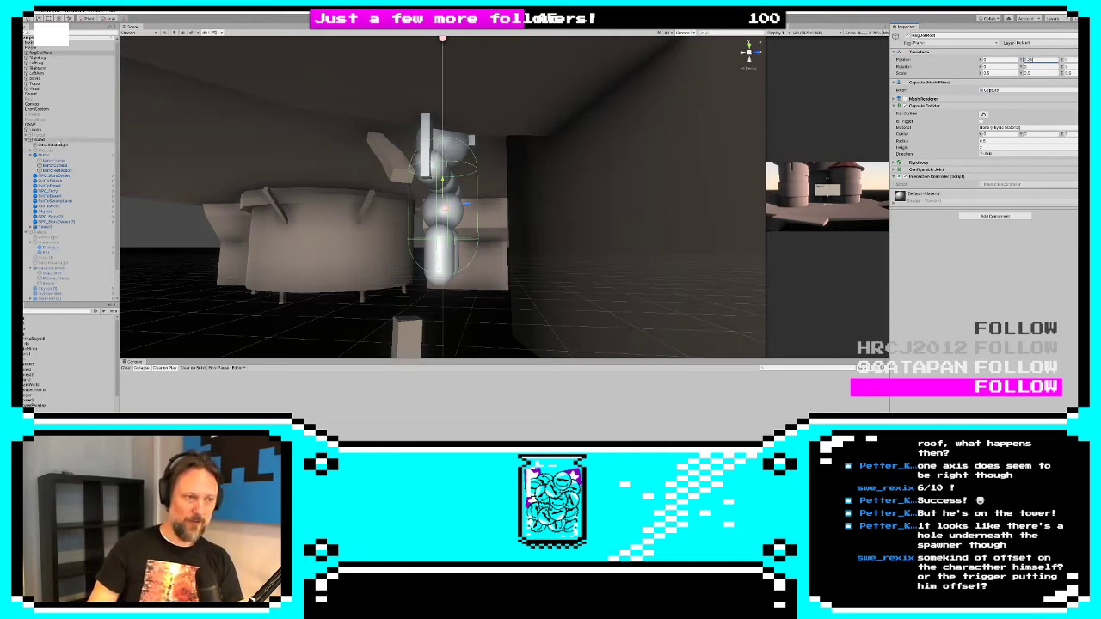
Play-test the ragdoll in the palace and inspect the Configurable Joint settings of both legs
key(ctrl+p)
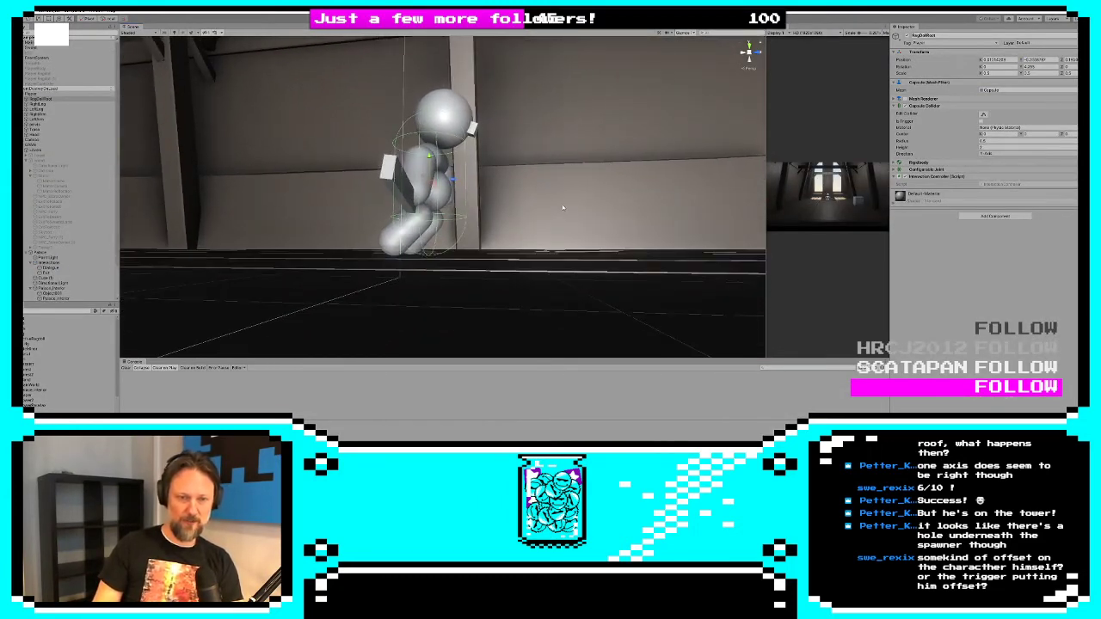
click(562, 204)
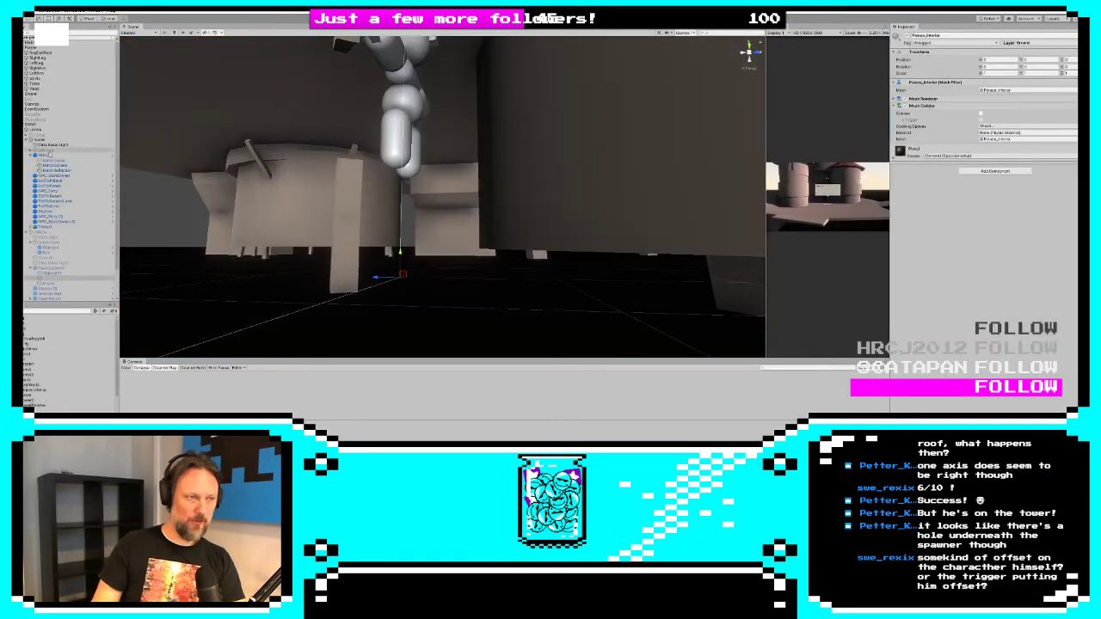
click(38, 62)
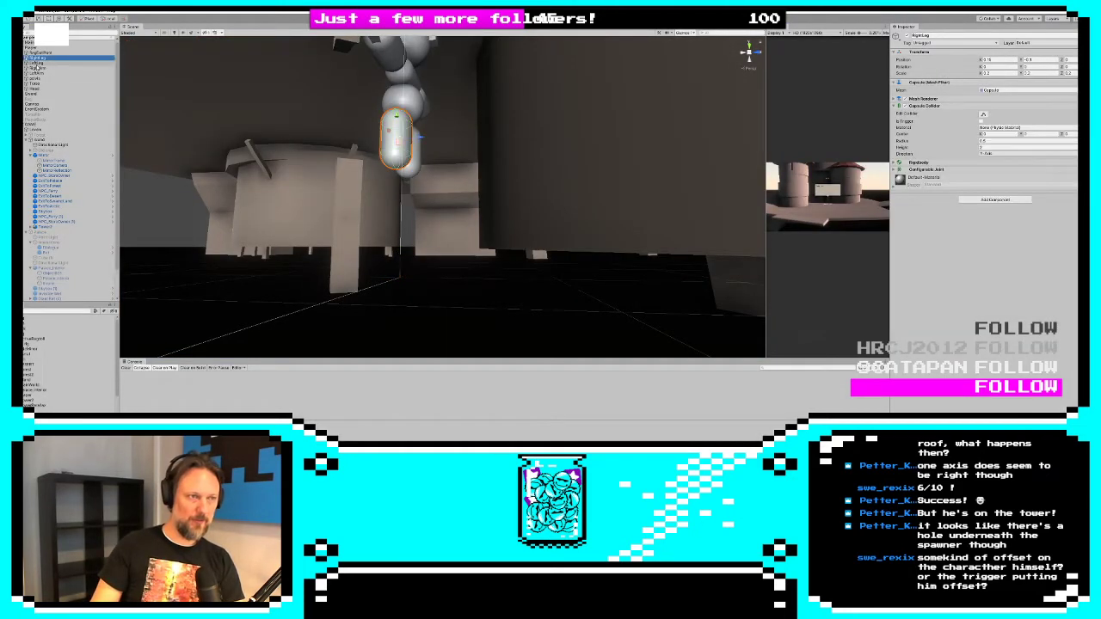
click(927, 170)
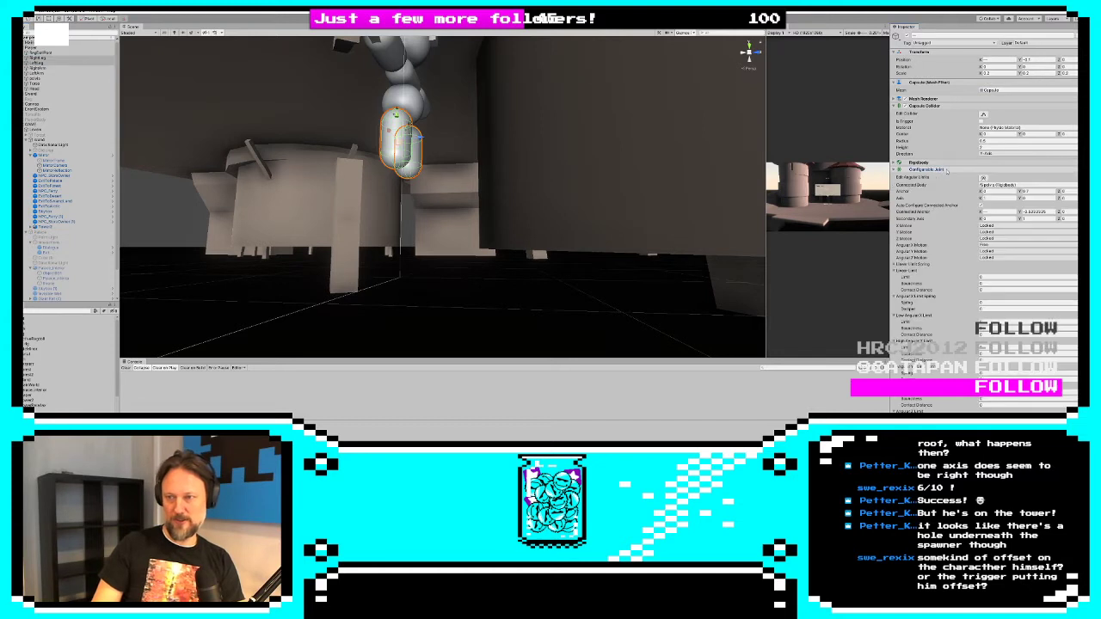
scroll(981, 216, down, 8)
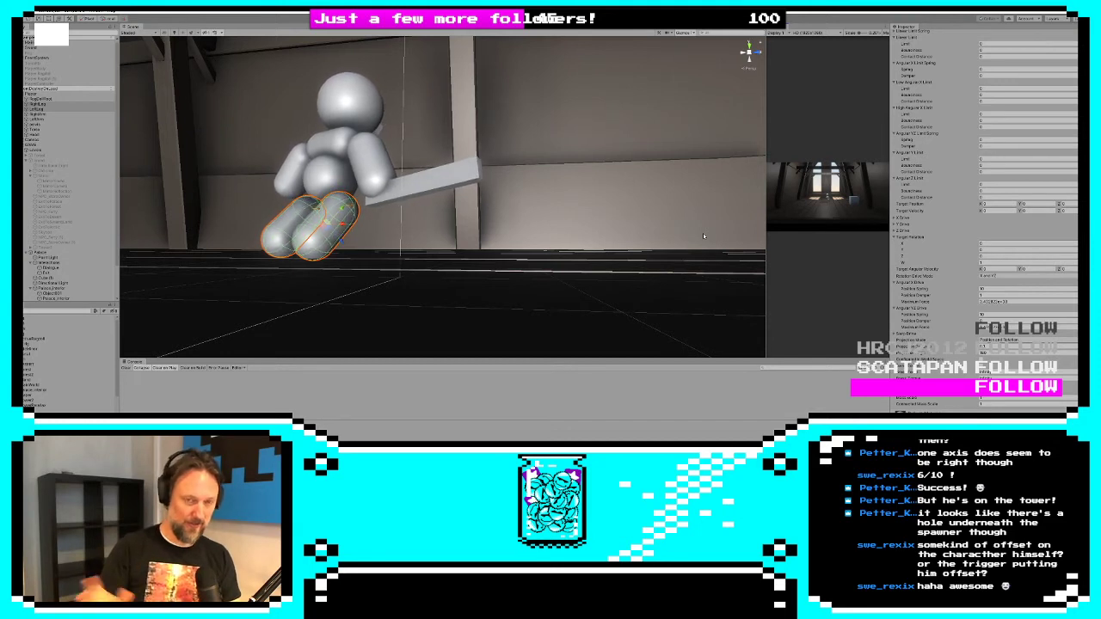
key(ctrl+p)
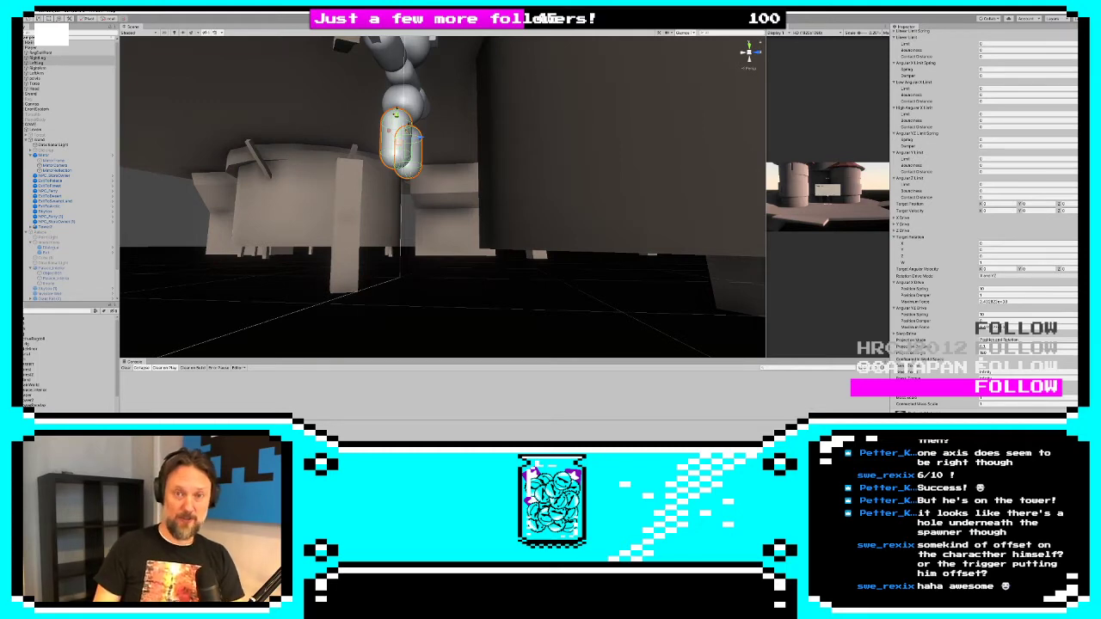
Start a new play-test, select the Player and watch the ragdoll in a widened Scene view looking down on the palace floor
key(ctrl+p)
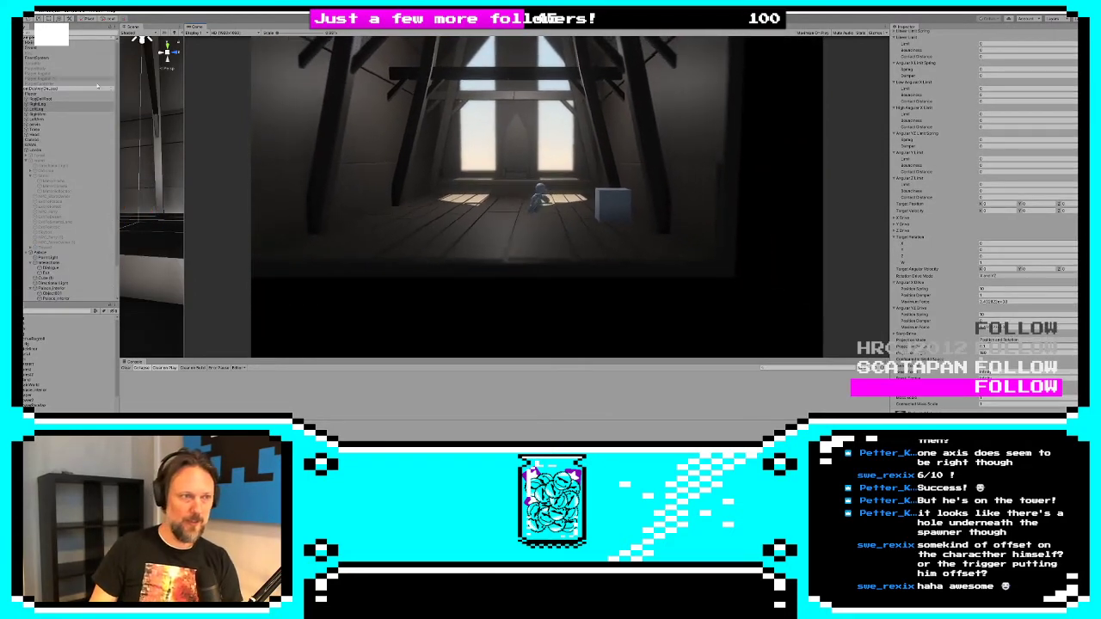
click(29, 93)
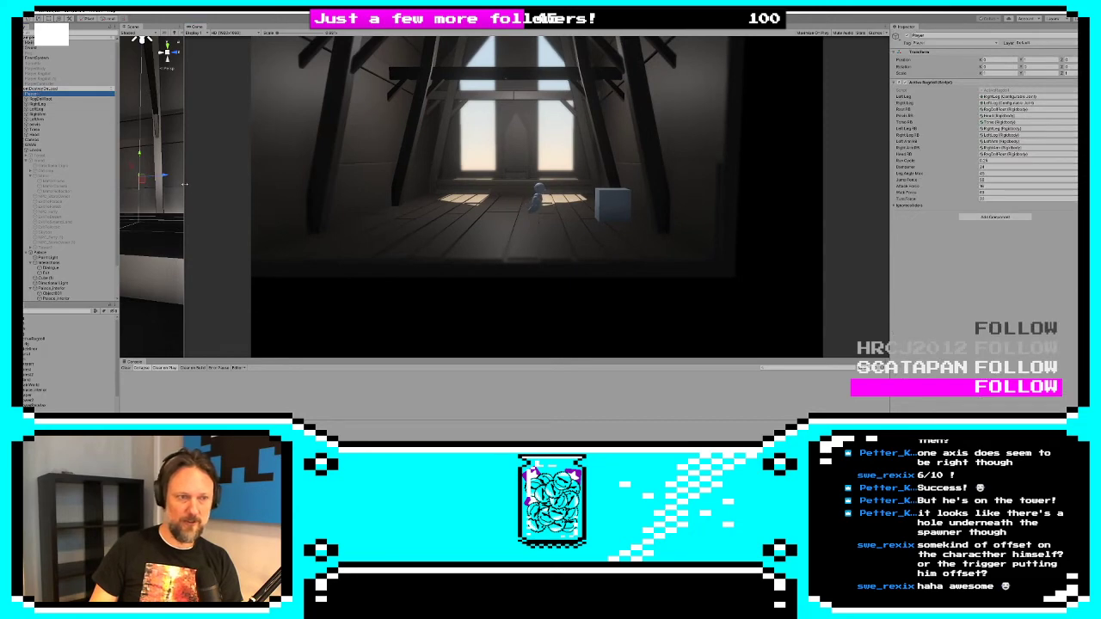
drag(184, 183, 653, 185)
scroll(264, 229, down, 5)
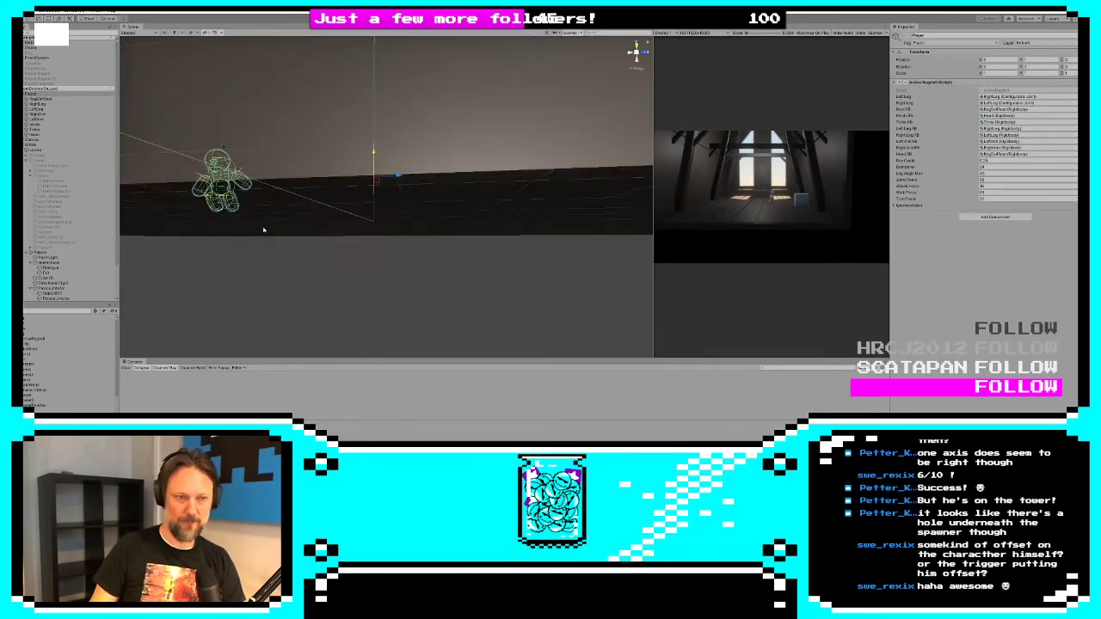
alt+drag(263, 229, 386, 282)
middle_drag(385, 283, 423, 145)
scroll(440, 167, down, 2)
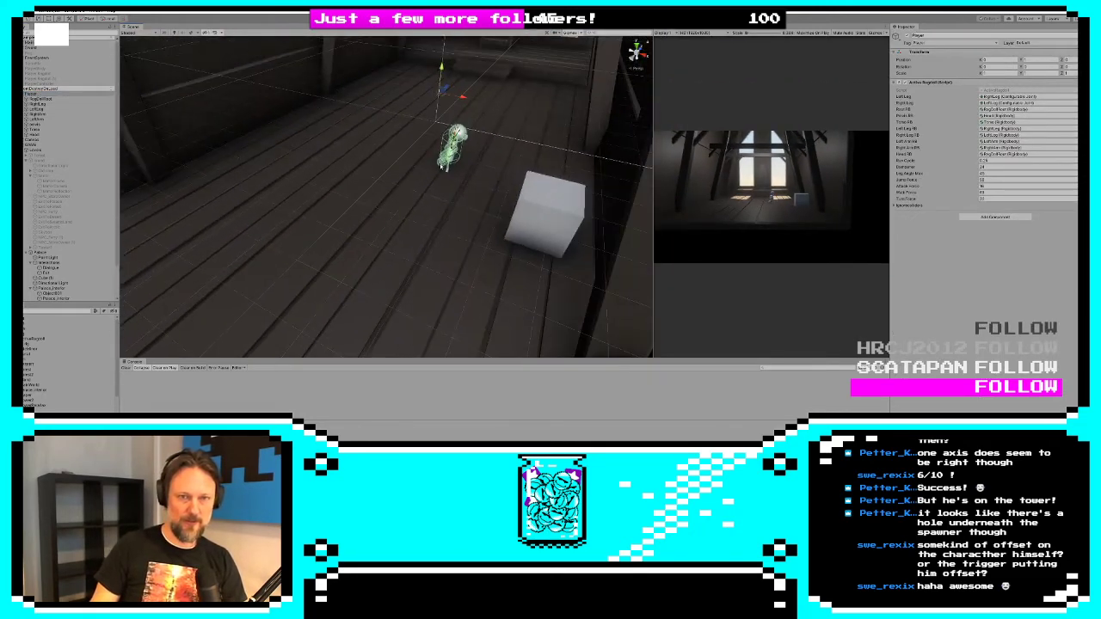
scroll(440, 167, down, 3)
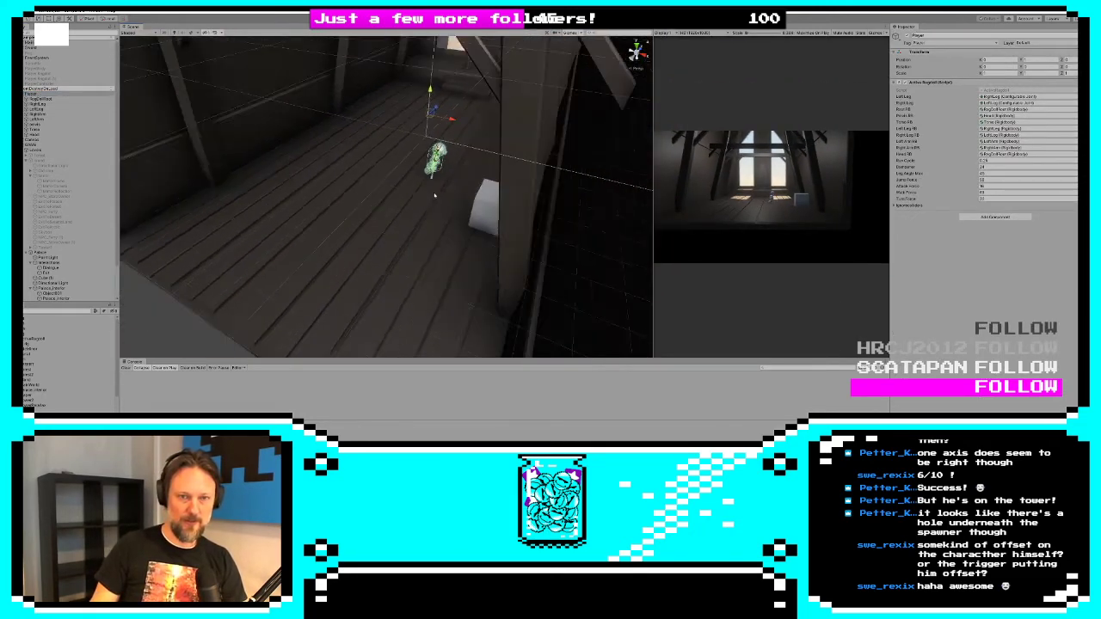
alt+drag(432, 209, 375, 270)
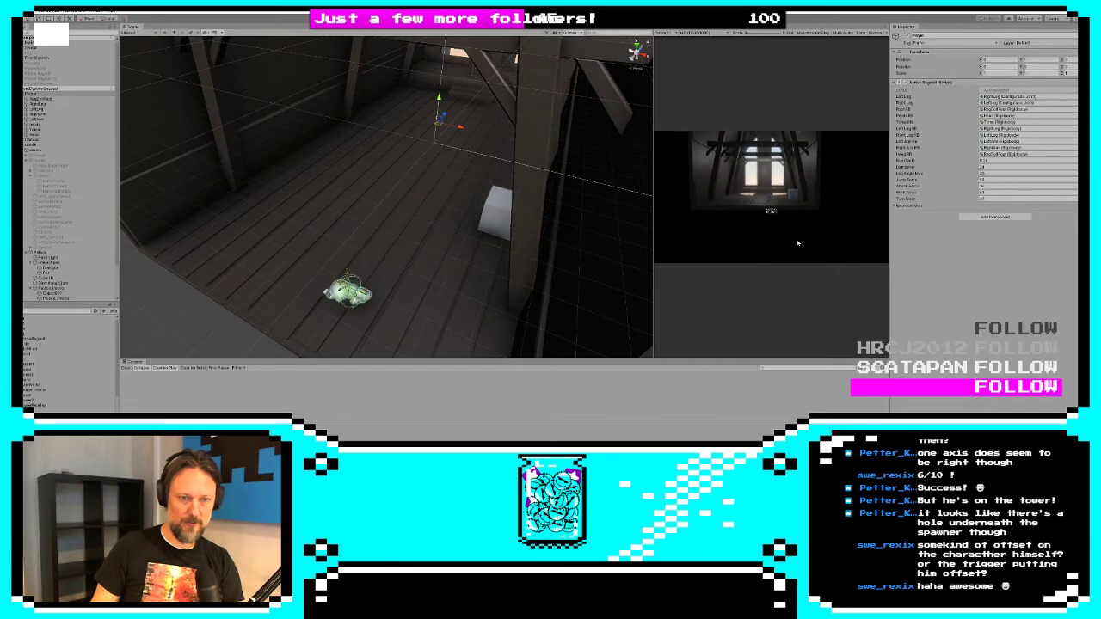
Walk the ragdoll out of the palace, check how the palace interior overlaps the Island level, and stop the play-test
scroll(344, 237, down, 3)
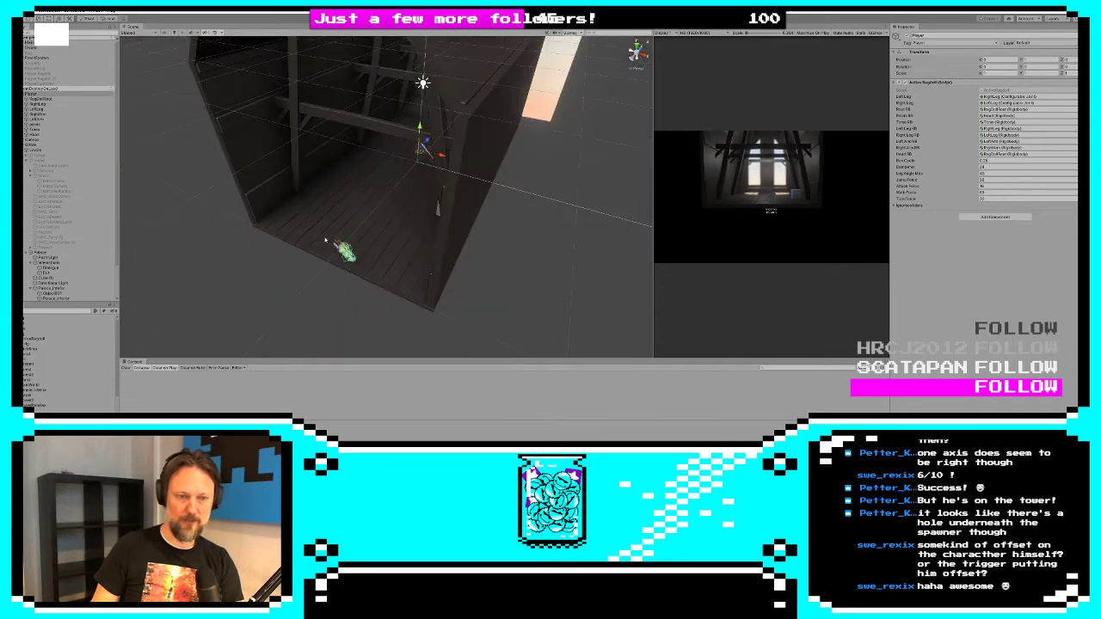
scroll(325, 241, down, 2)
click(810, 207)
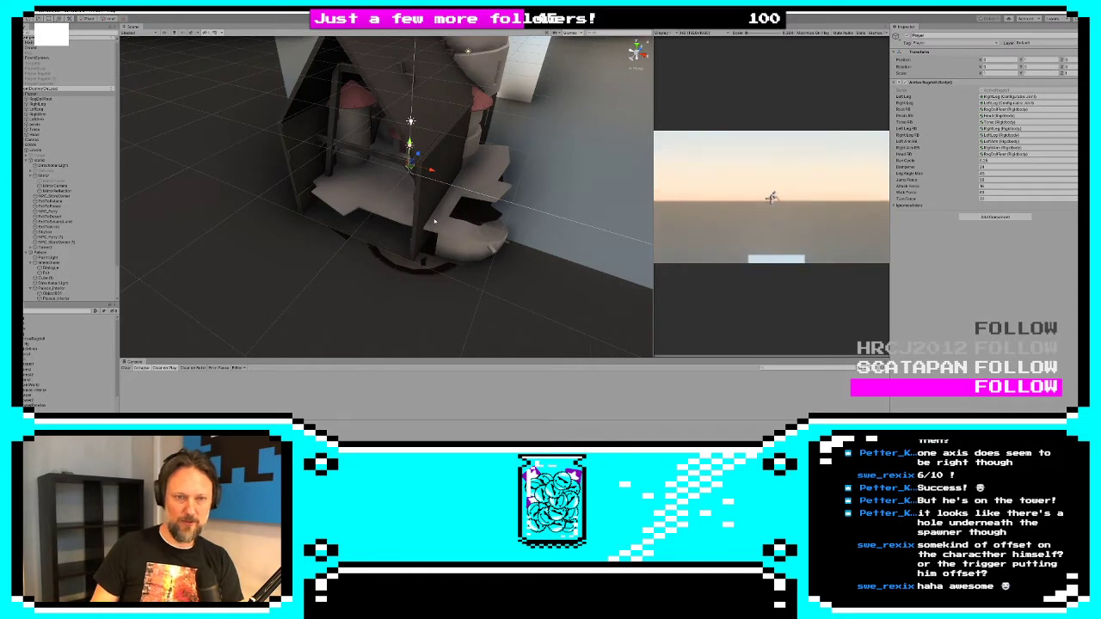
scroll(364, 153, down, 3)
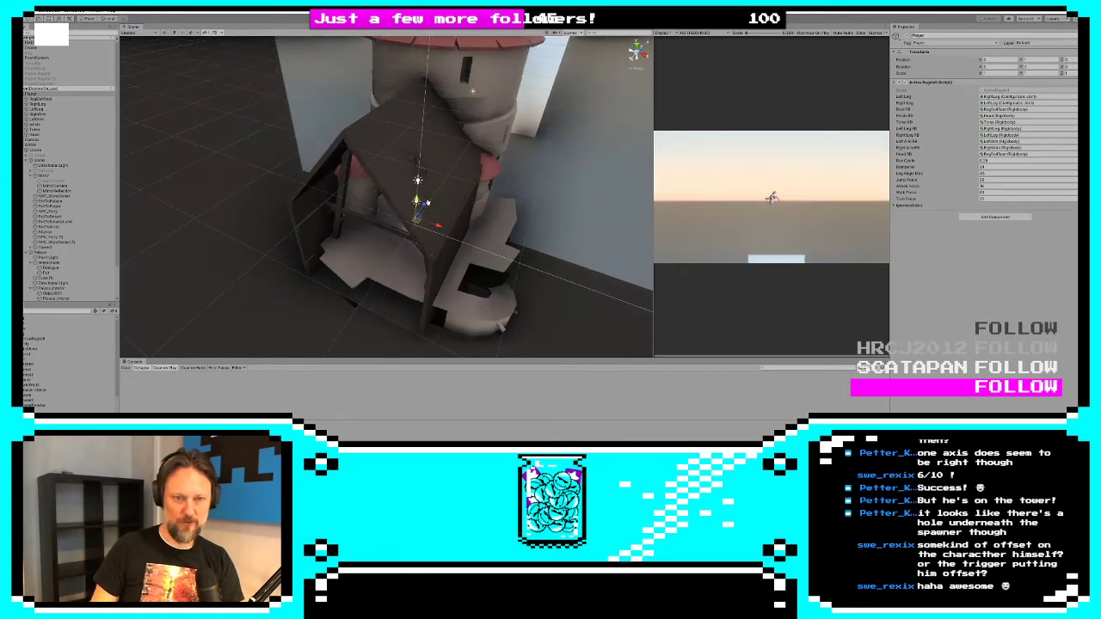
scroll(378, 168, down, 2)
click(363, 164)
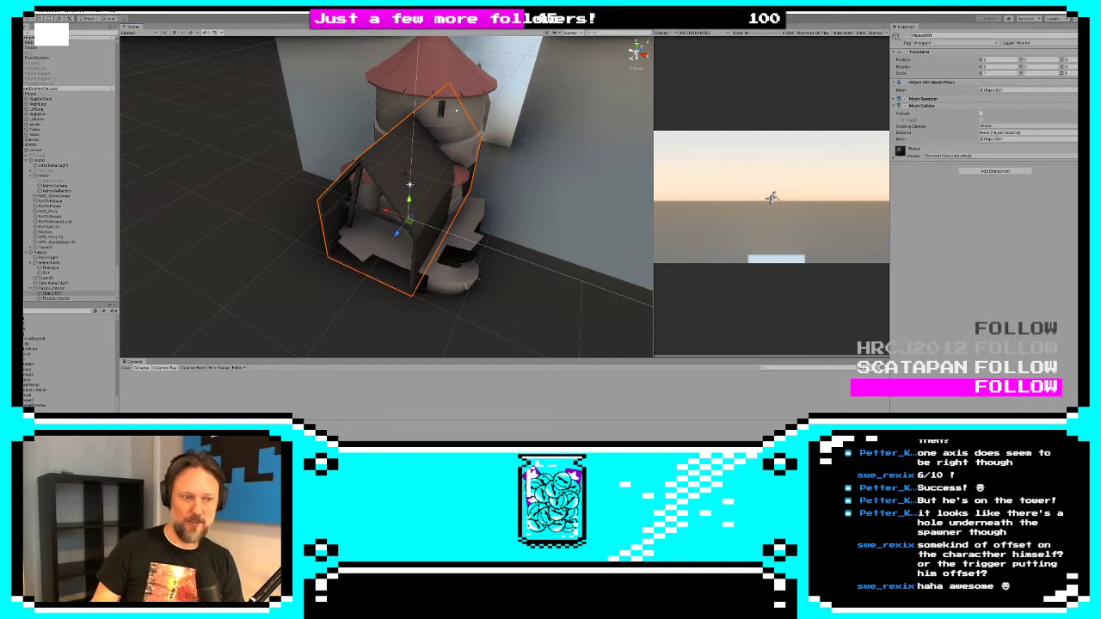
key(ctrl+p)
Switch to Visual Studio and open the GameManager script at its OpenLevel method
key(alt+Tab)
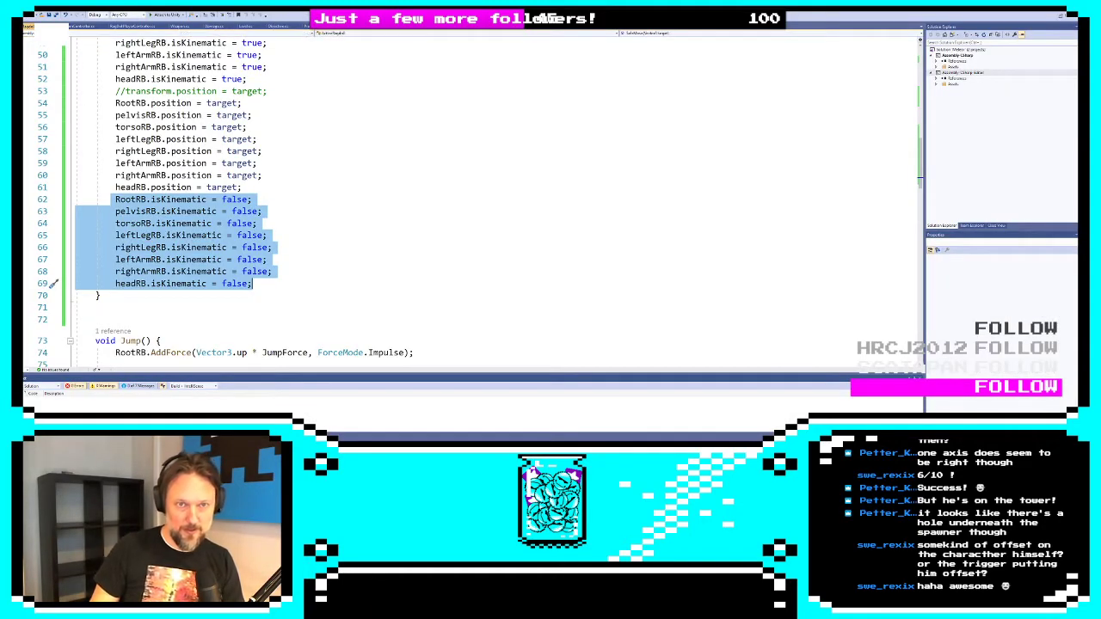
click(331, 26)
scroll(277, 190, down, 9)
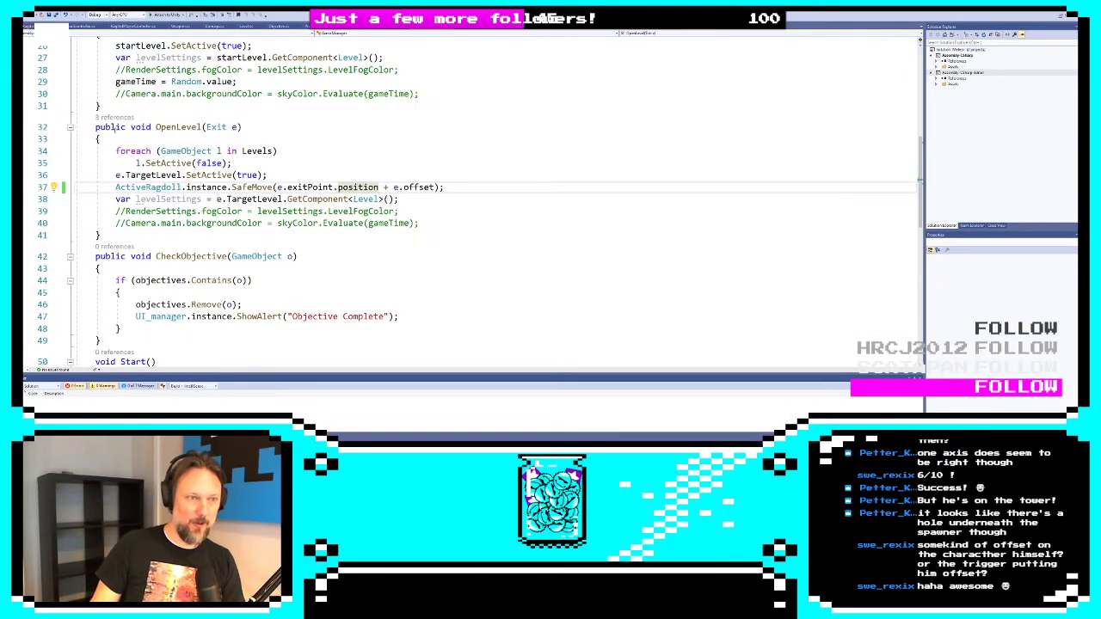
Examine the OpenLevel method: the level deactivation loop, the target level activation, the SafeMove call and the levelSettings line
drag(96, 127, 294, 237)
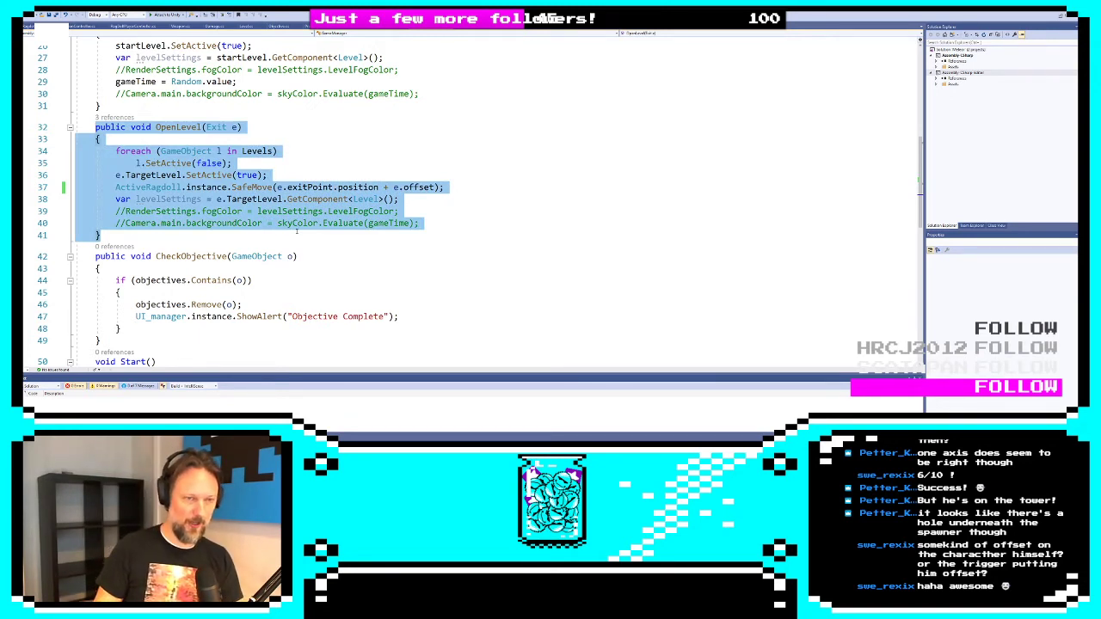
drag(116, 150, 325, 175)
click(218, 151)
click(325, 175)
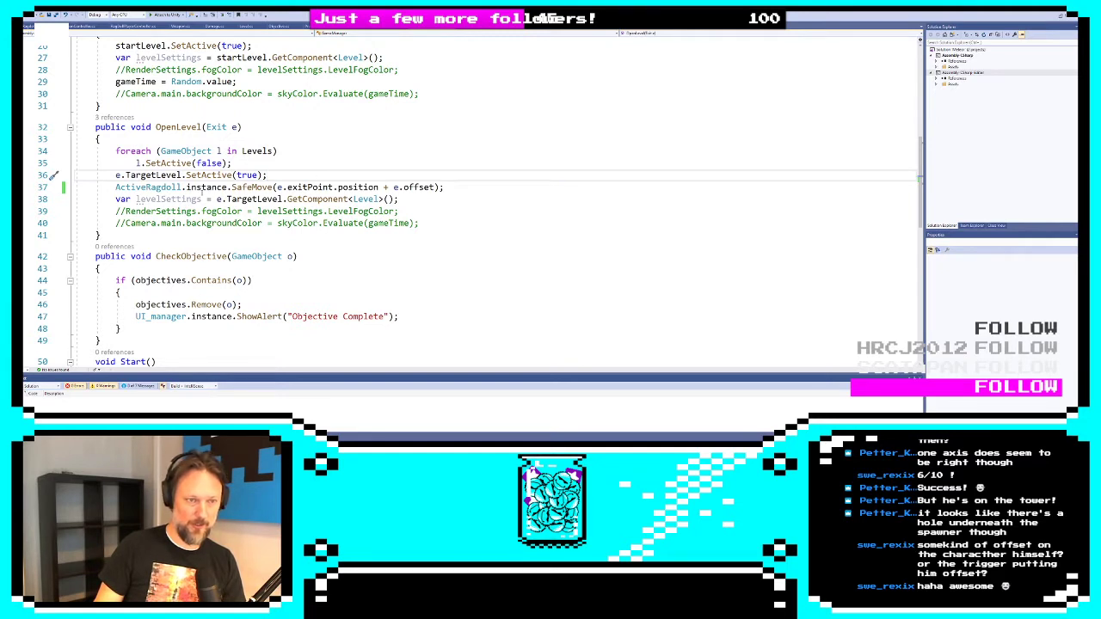
click(203, 187)
double_click(358, 187)
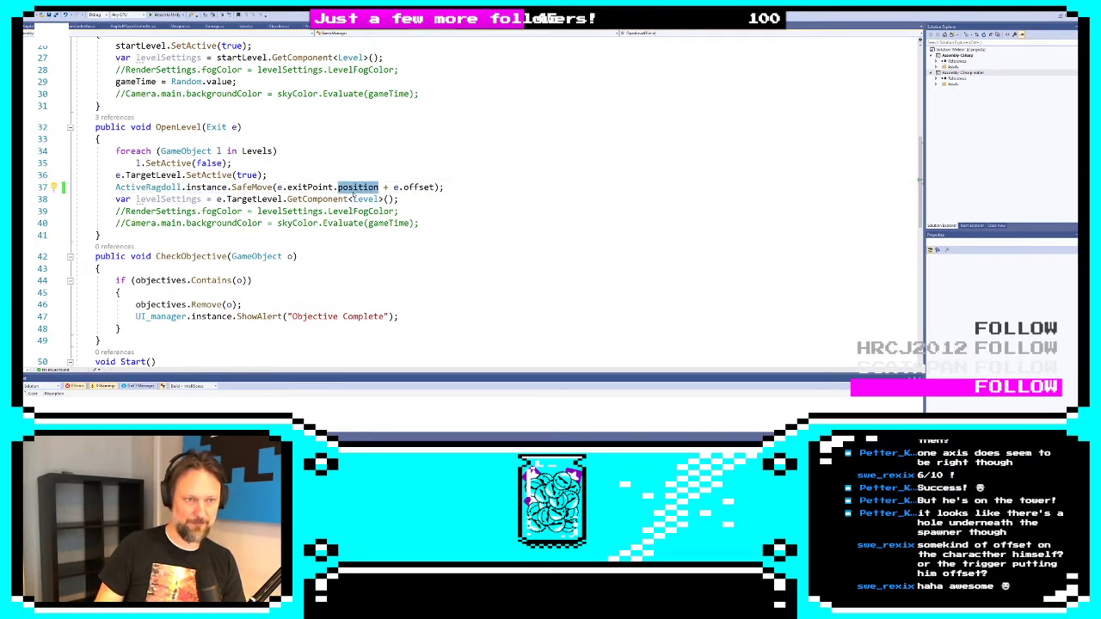
click(352, 188)
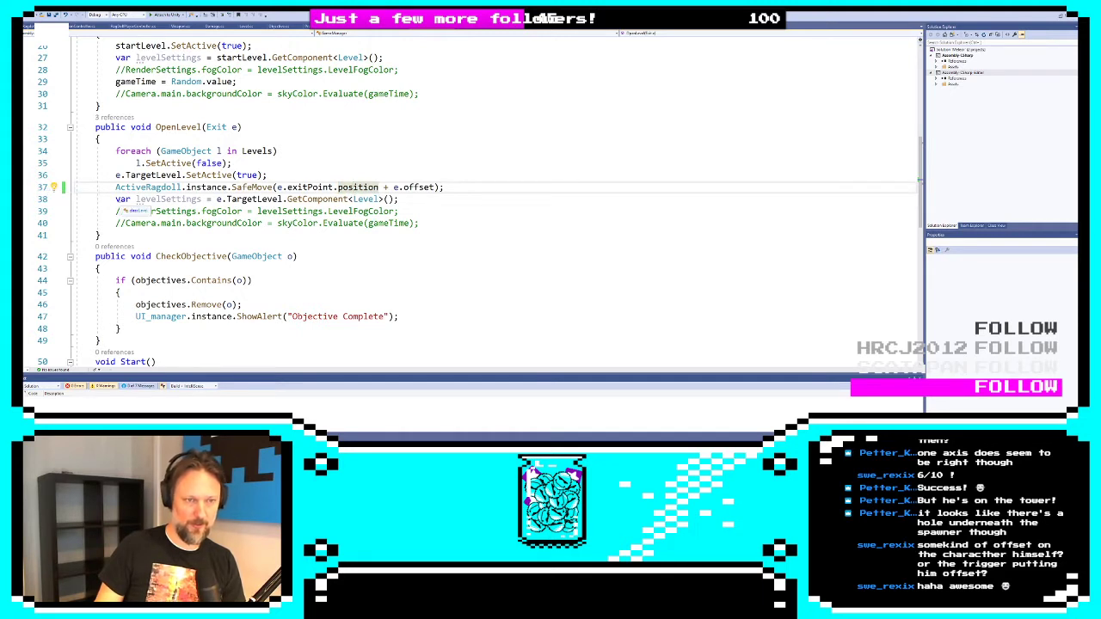
drag(115, 199, 414, 196)
click(413, 196)
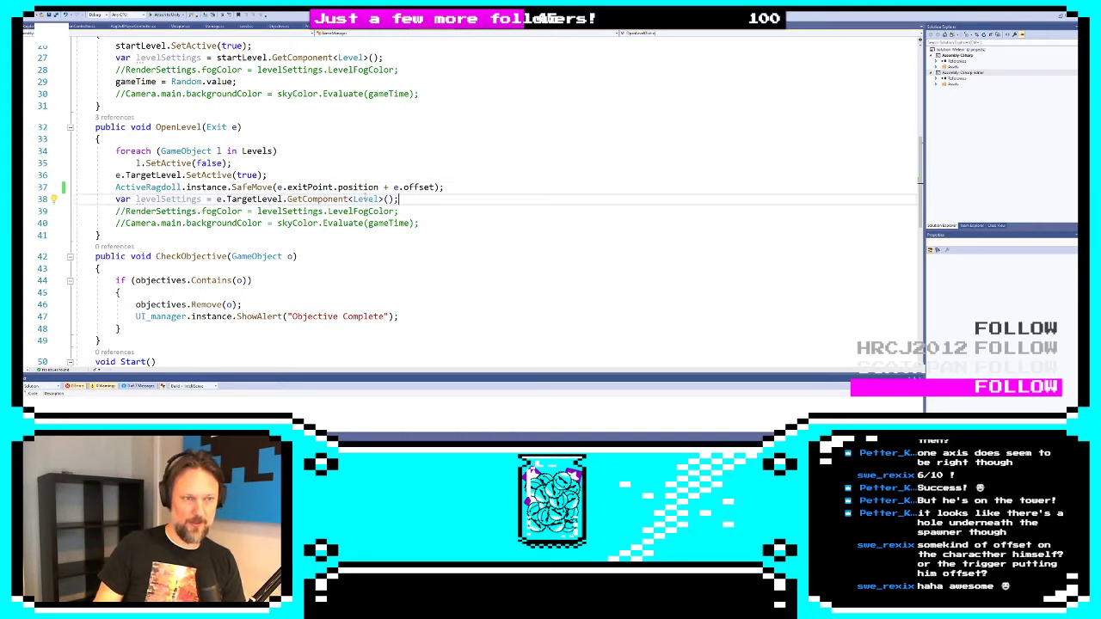
double_click(164, 200)
click(111, 199)
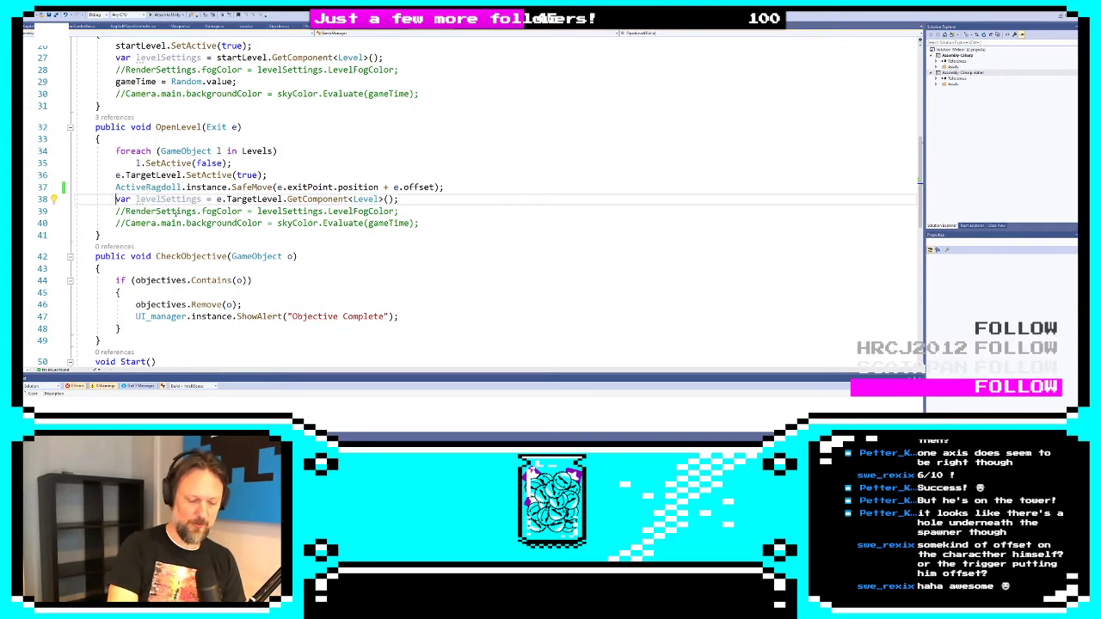
Comment out the levelSettings line in OpenLevel and check the exitPoint position and offset arguments of the SafeMove call
text(//)
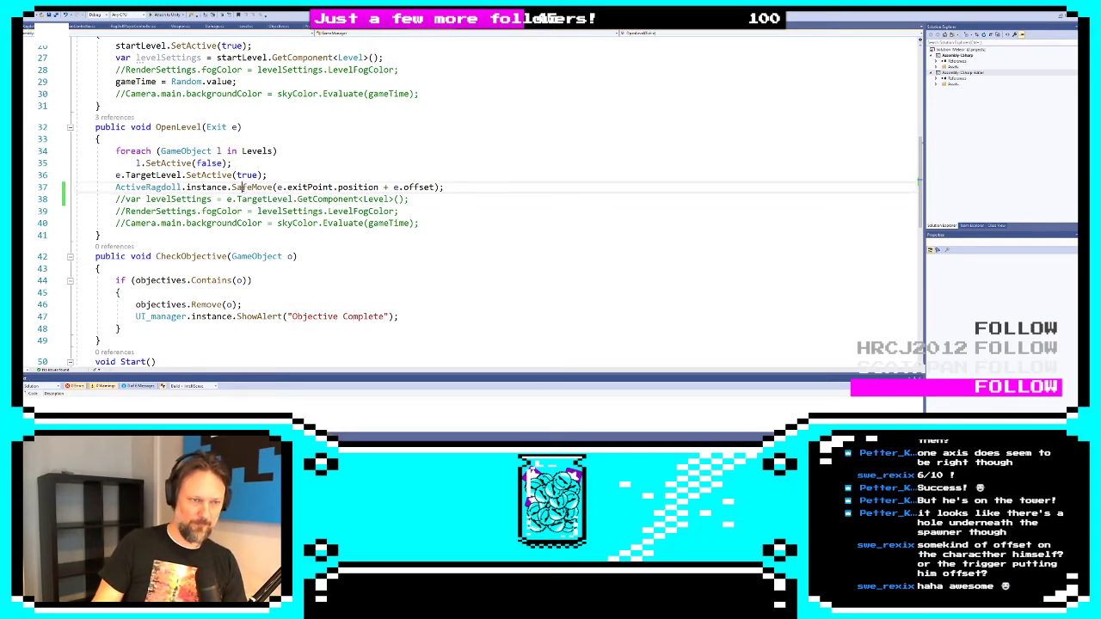
double_click(148, 187)
click(216, 187)
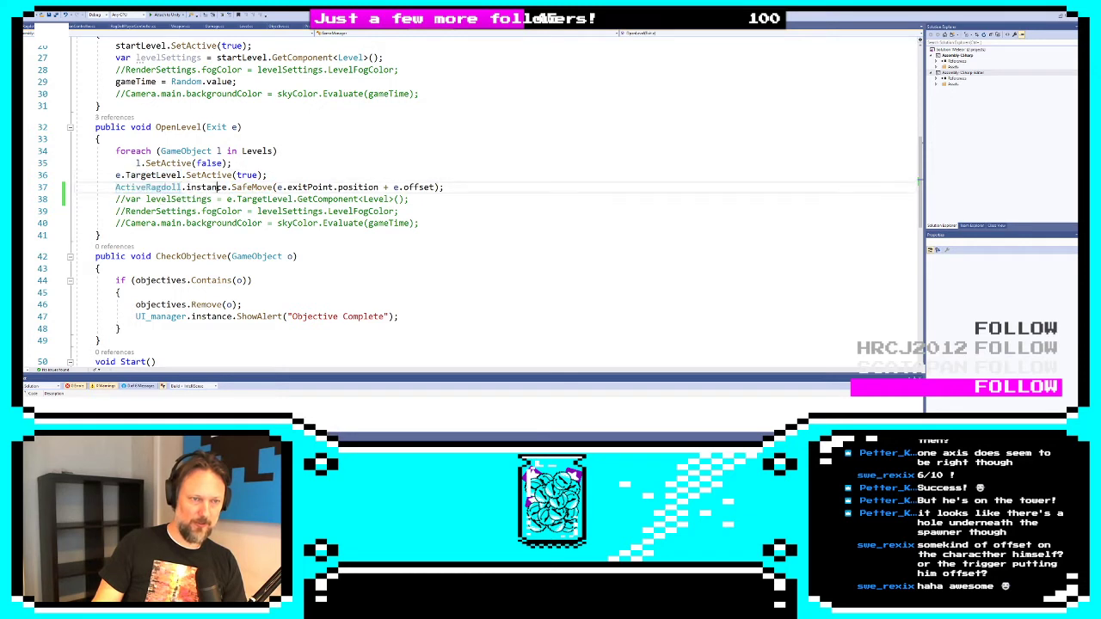
click(250, 187)
click(289, 187)
click(348, 186)
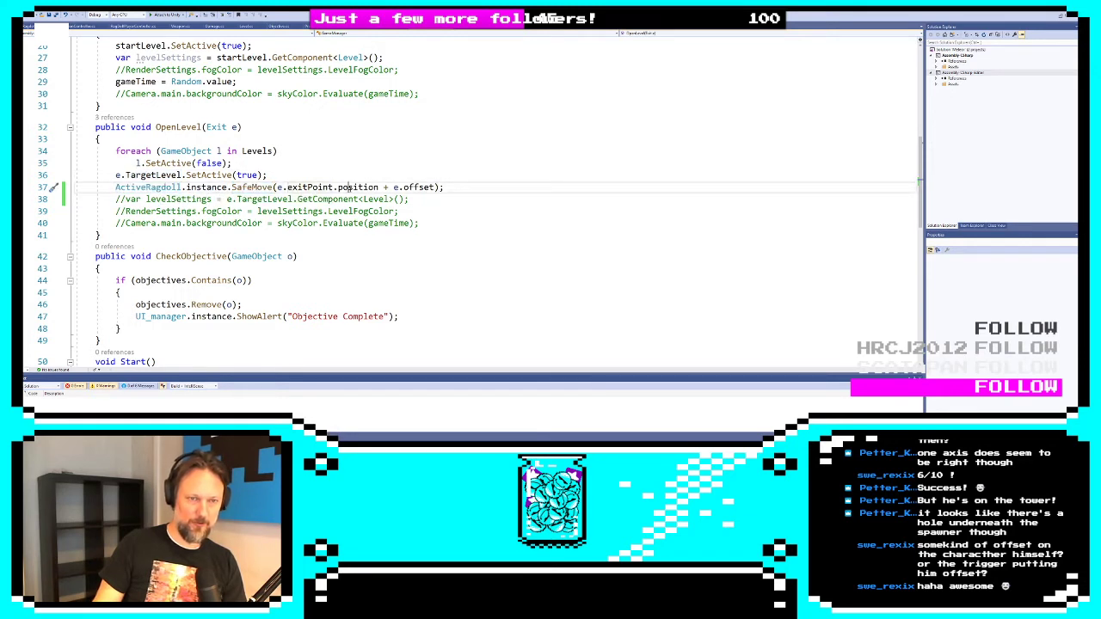
double_click(405, 187)
click(403, 186)
click(349, 186)
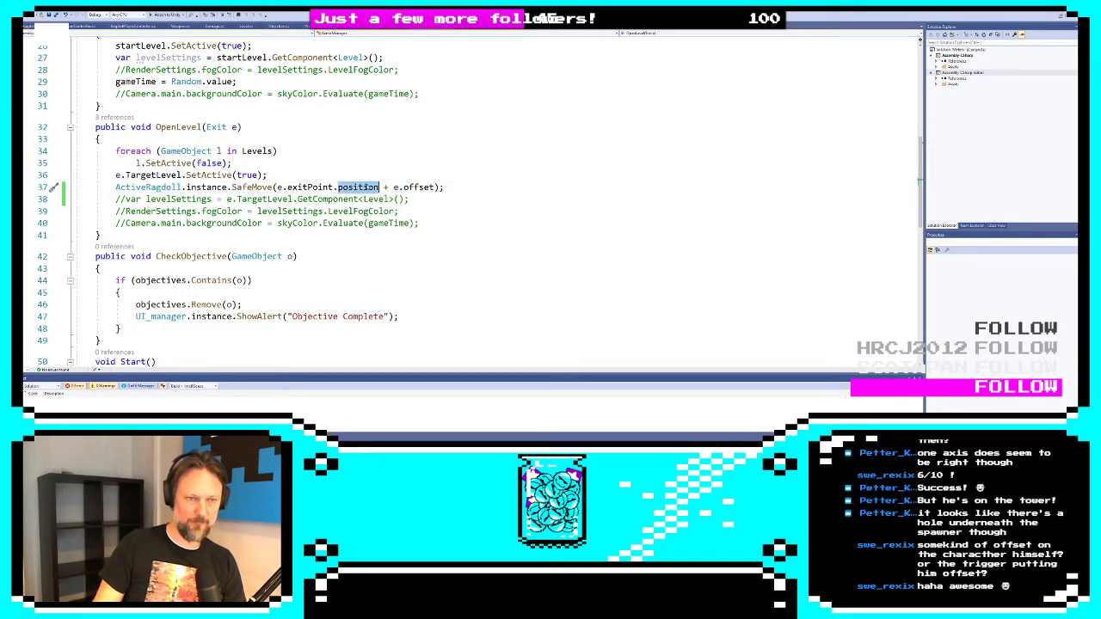
click(297, 187)
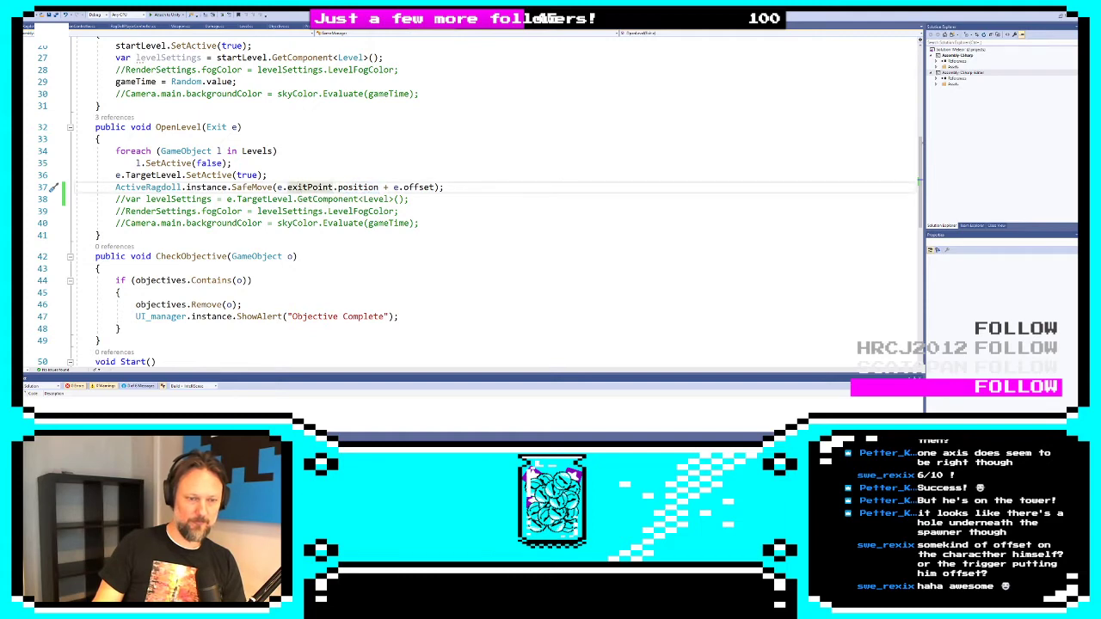
Switch to Unity, select the GAME object and check the Levels elements and Start Level of its Game Manager
key(alt+Tab)
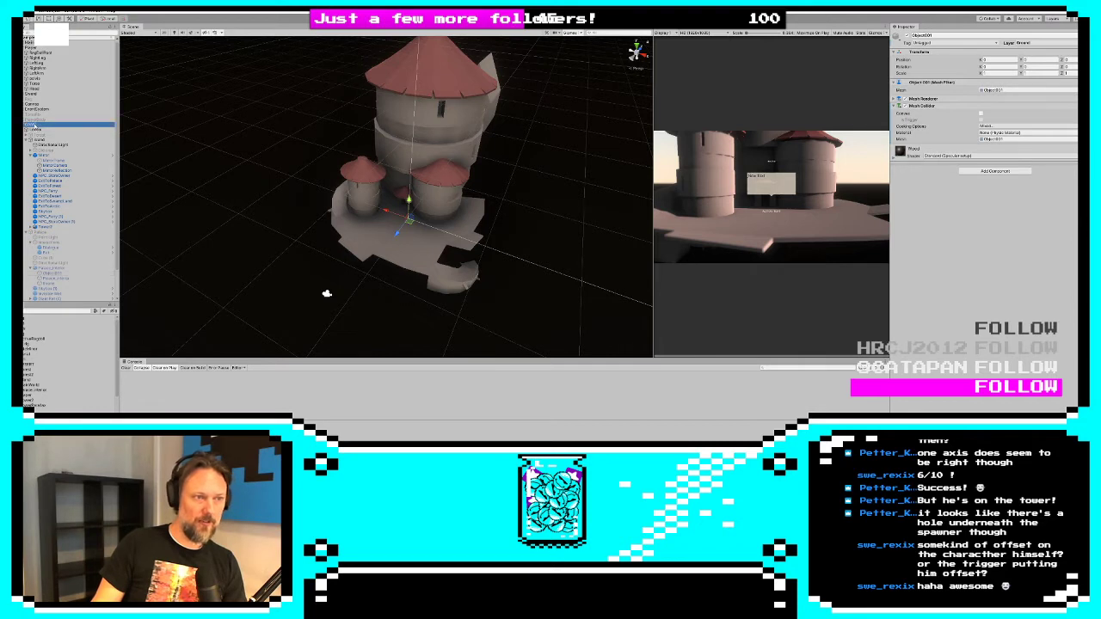
click(38, 126)
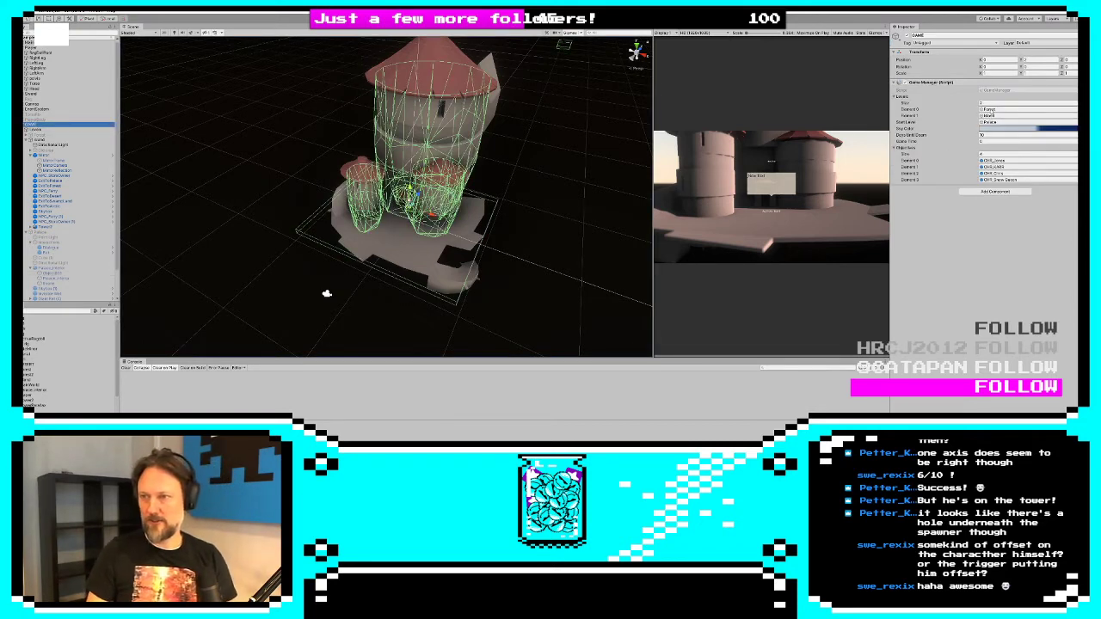
click(991, 109)
click(991, 121)
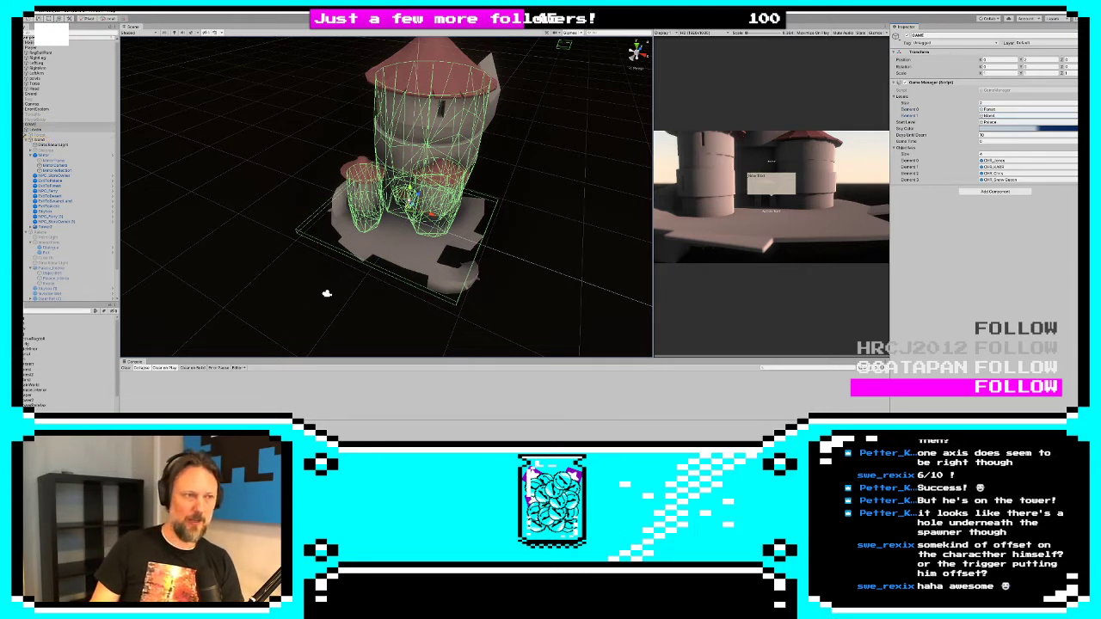
Collapse the Island level in the hierarchy and deactivate it
click(26, 139)
click(52, 140)
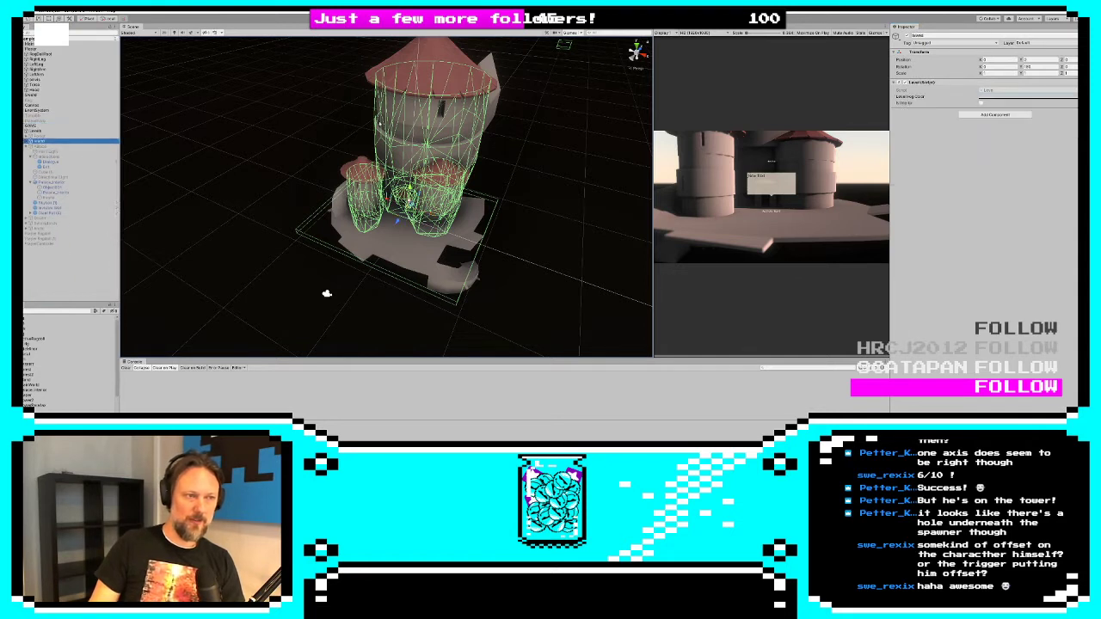
click(908, 36)
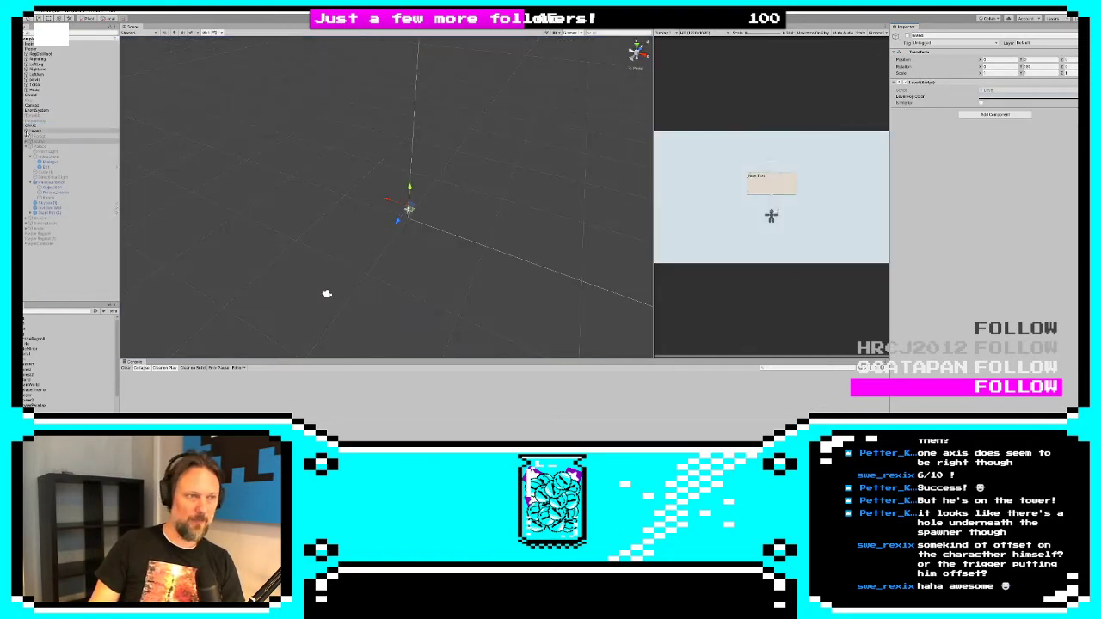
Set the size of the Levels array in the GAME object's Game Manager to 4
click(32, 127)
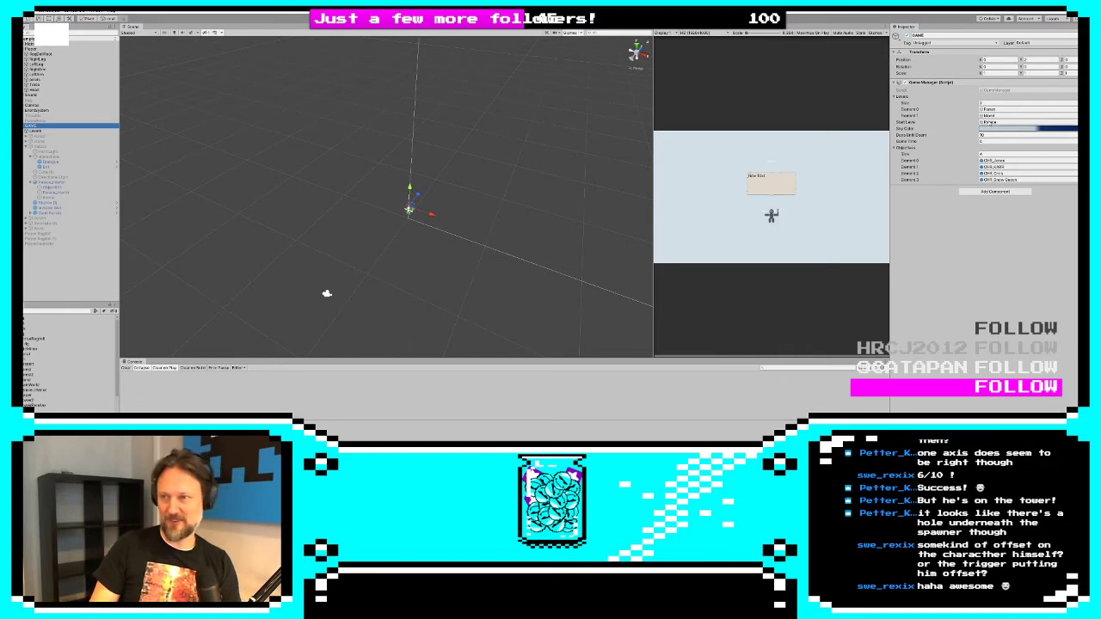
click(985, 104)
text(24)
key(Return)
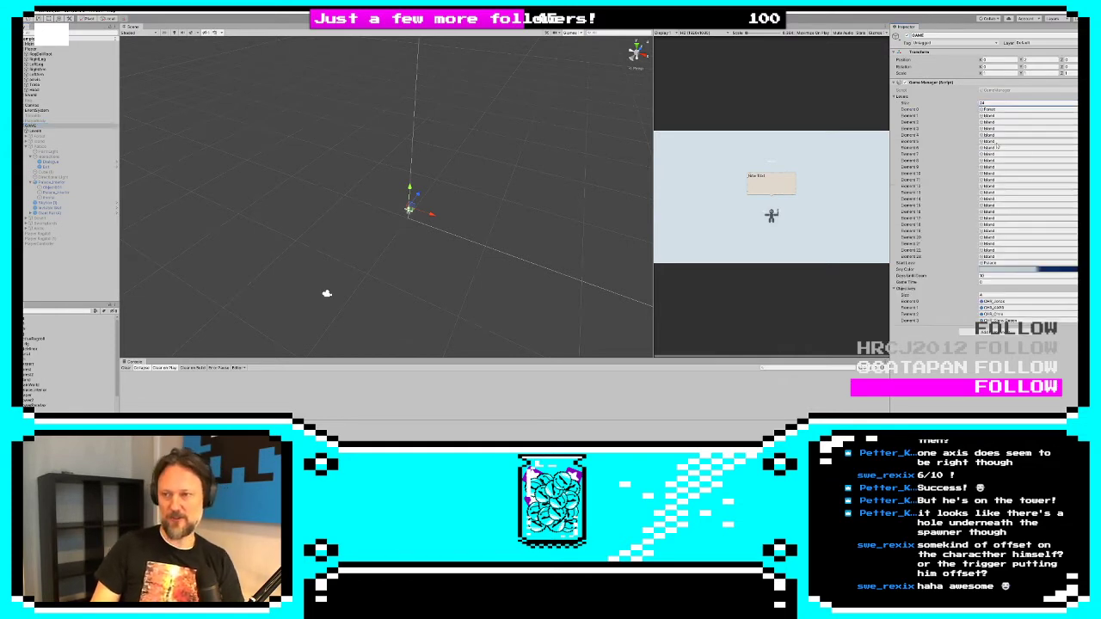
click(989, 103)
text(4)
key(Tab)
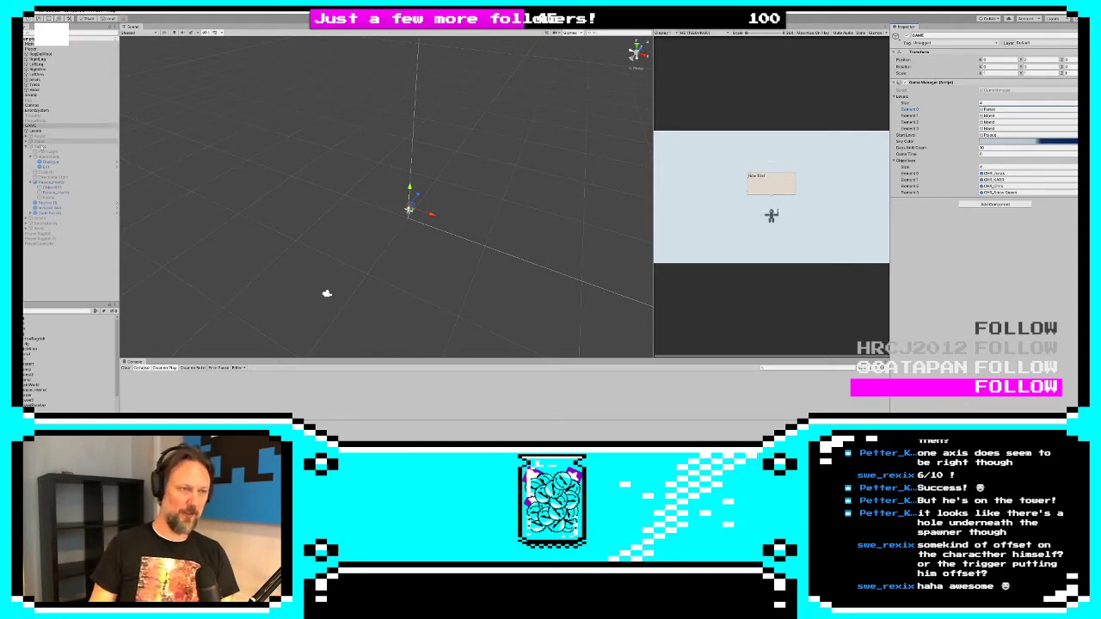
Assign the Palace and Desert levels to Elements 2 and 3 of the Levels array and play-test in an enlarged Game view
click(39, 146)
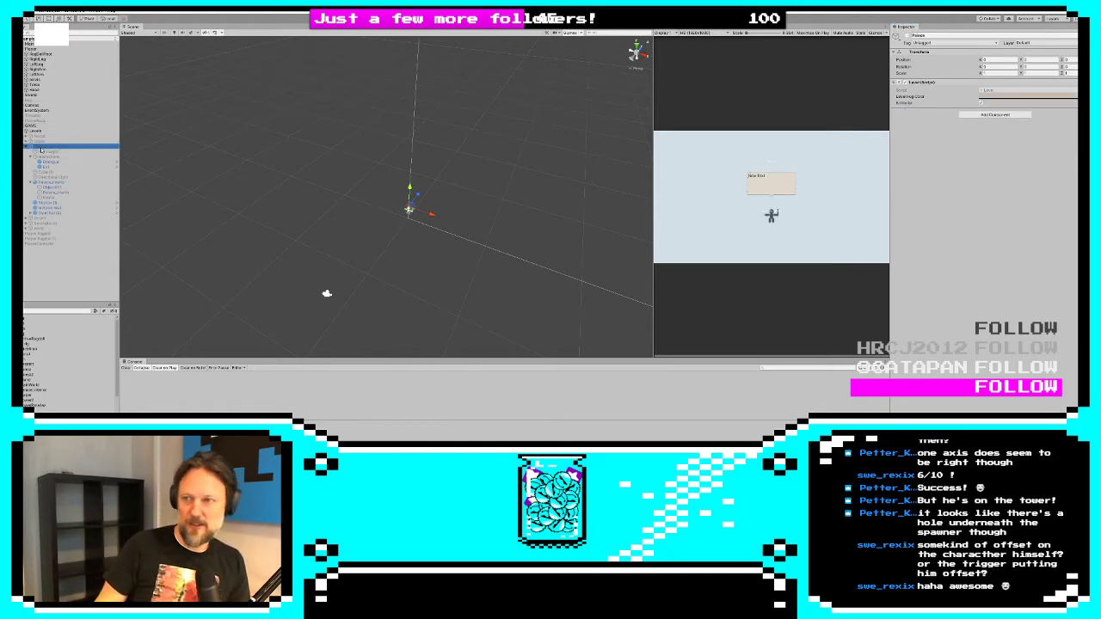
click(35, 126)
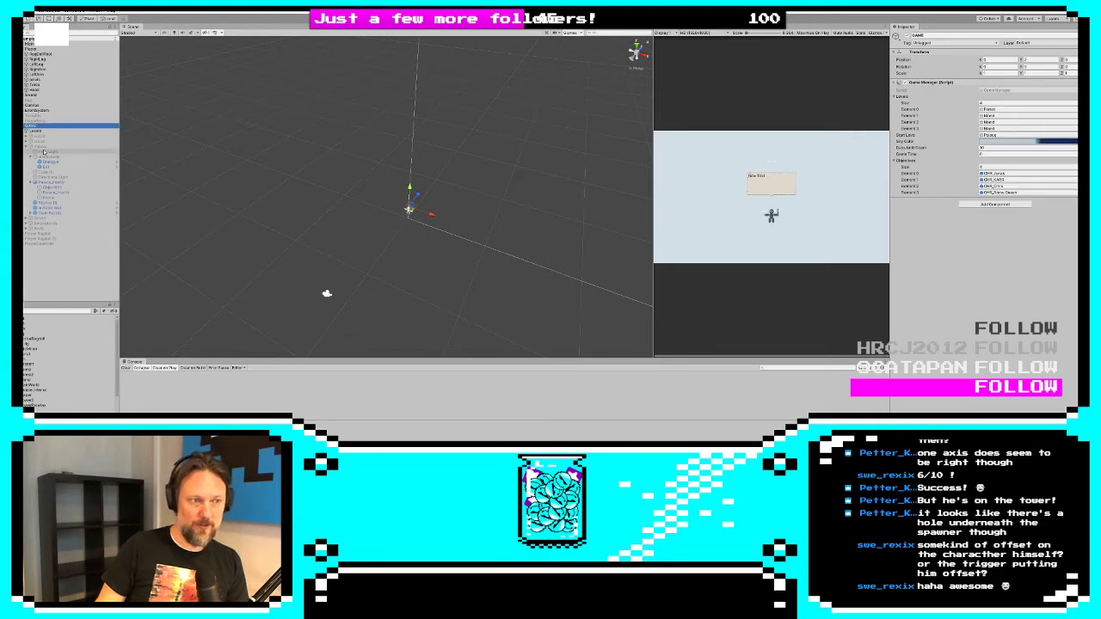
click(985, 129)
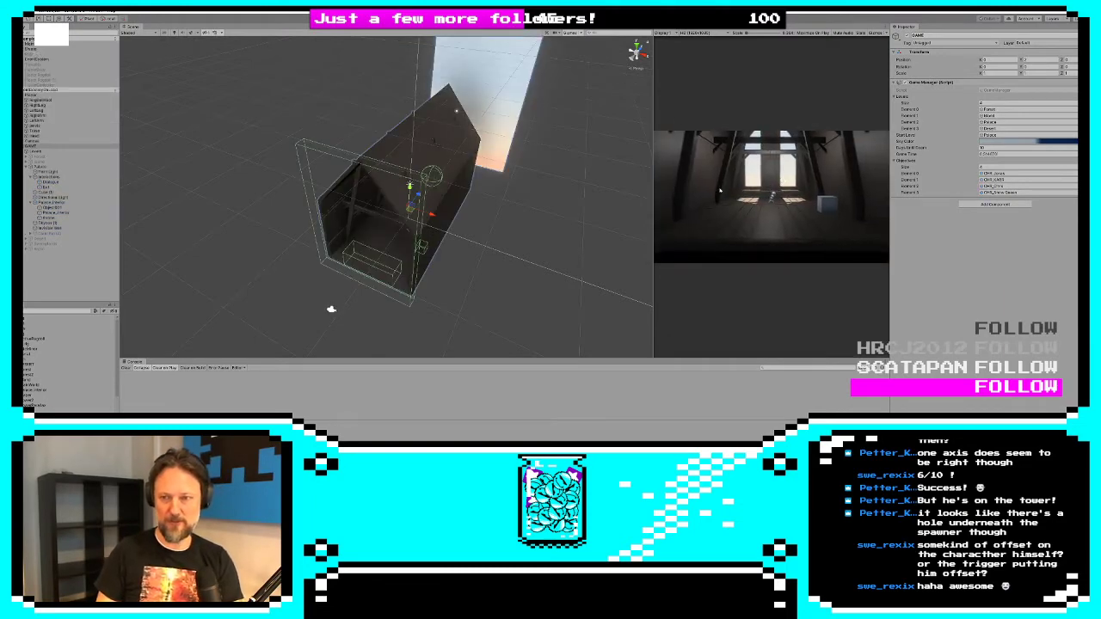
drag(652, 191, 183, 191)
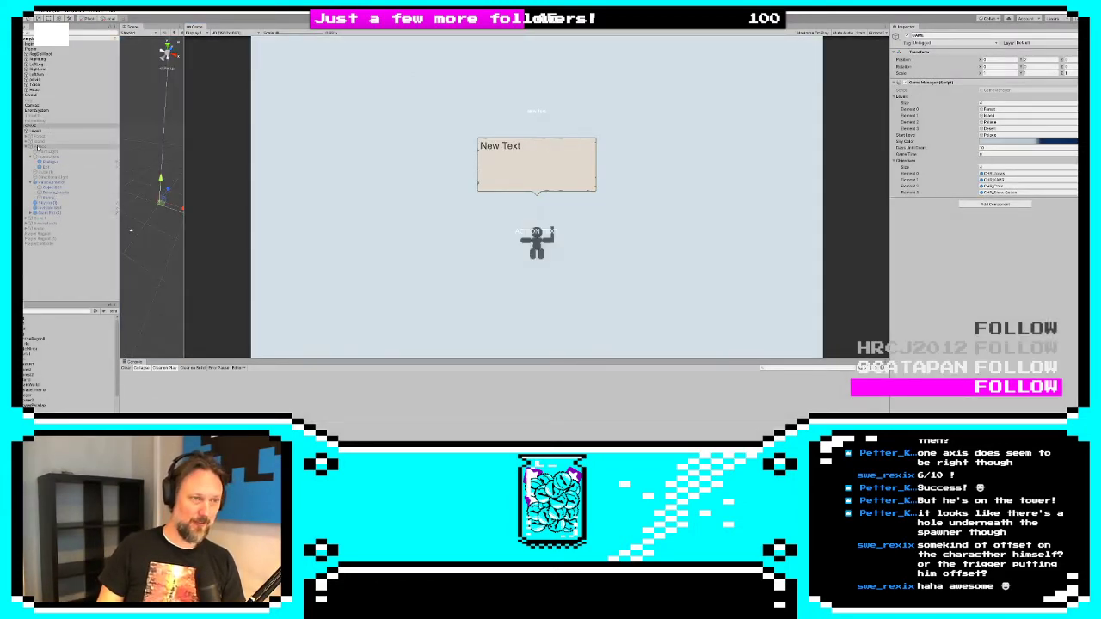
Set the Y position of Tower2 in the Island level to 100 and start a play-test
click(39, 148)
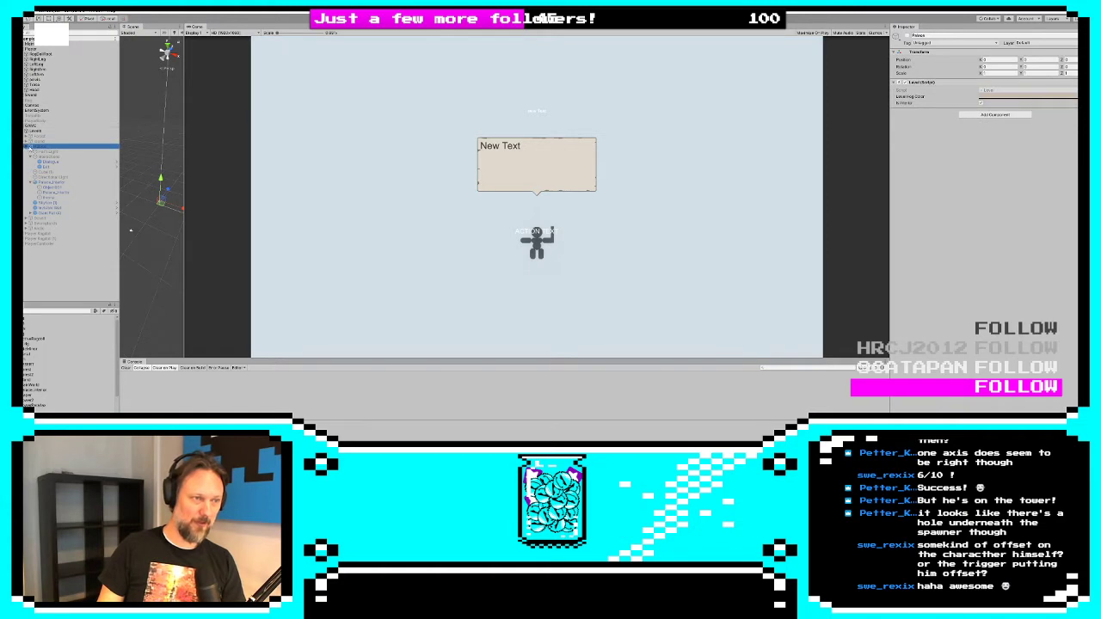
click(29, 141)
click(26, 142)
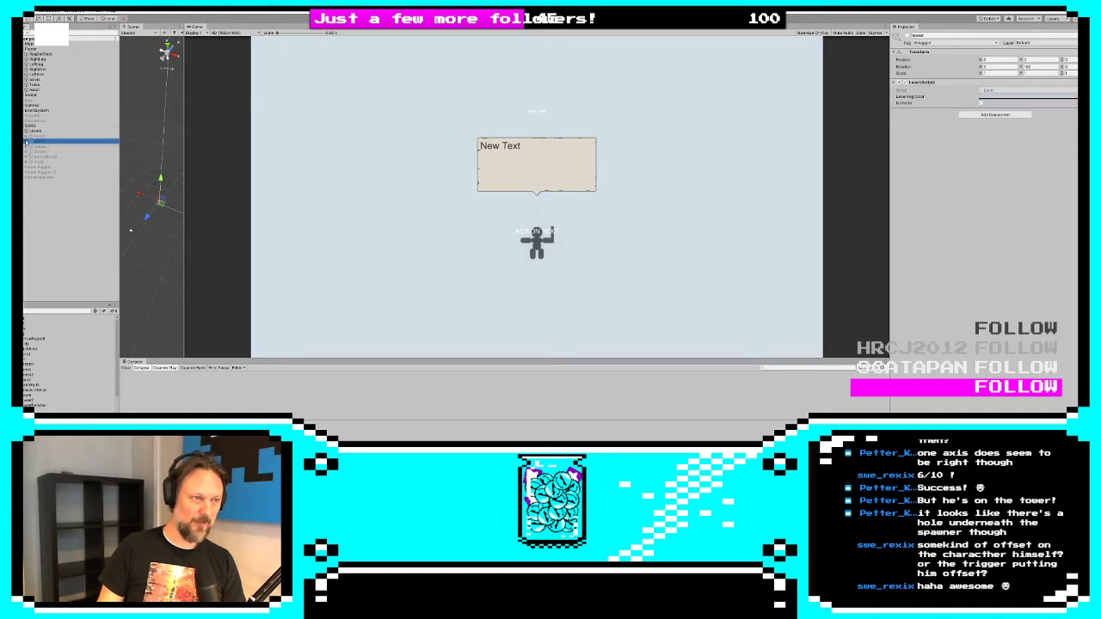
click(26, 142)
click(45, 228)
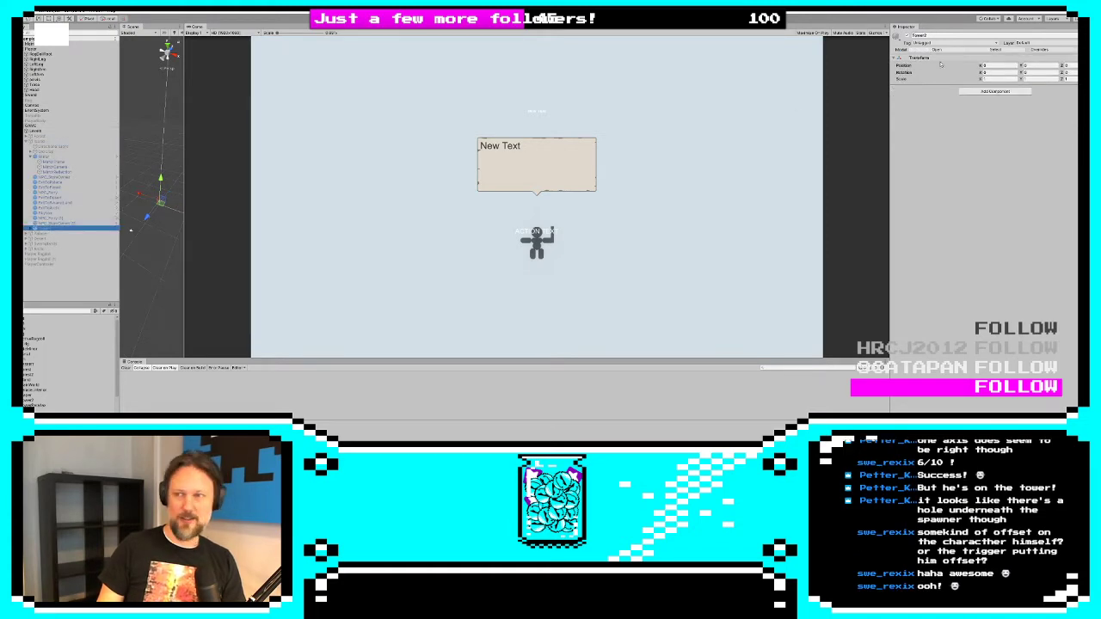
click(1027, 65)
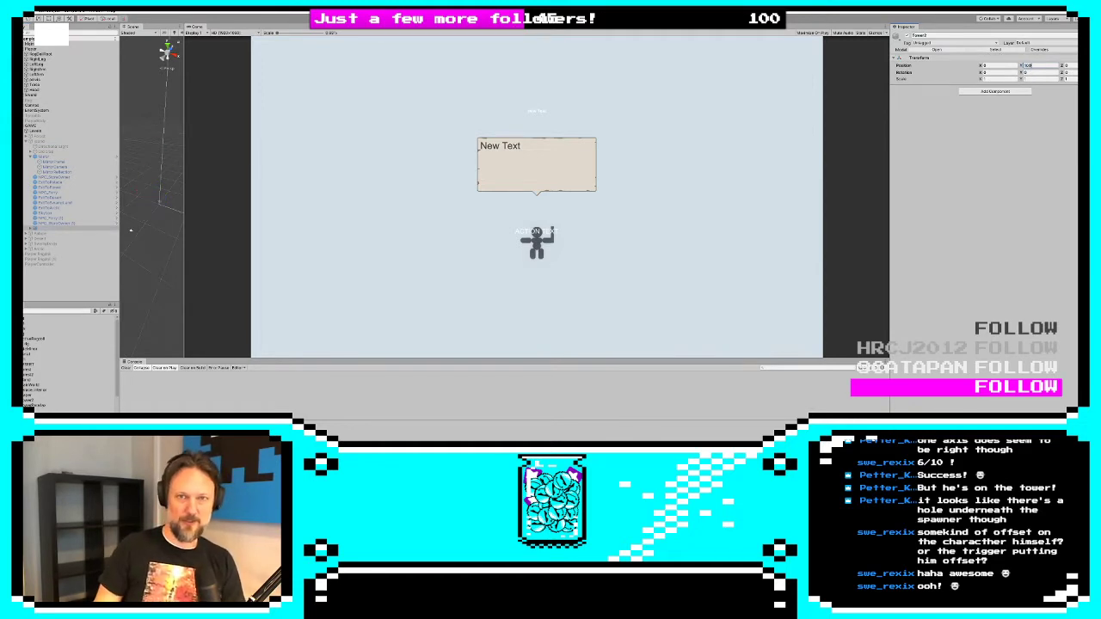
key(ctrl+p)
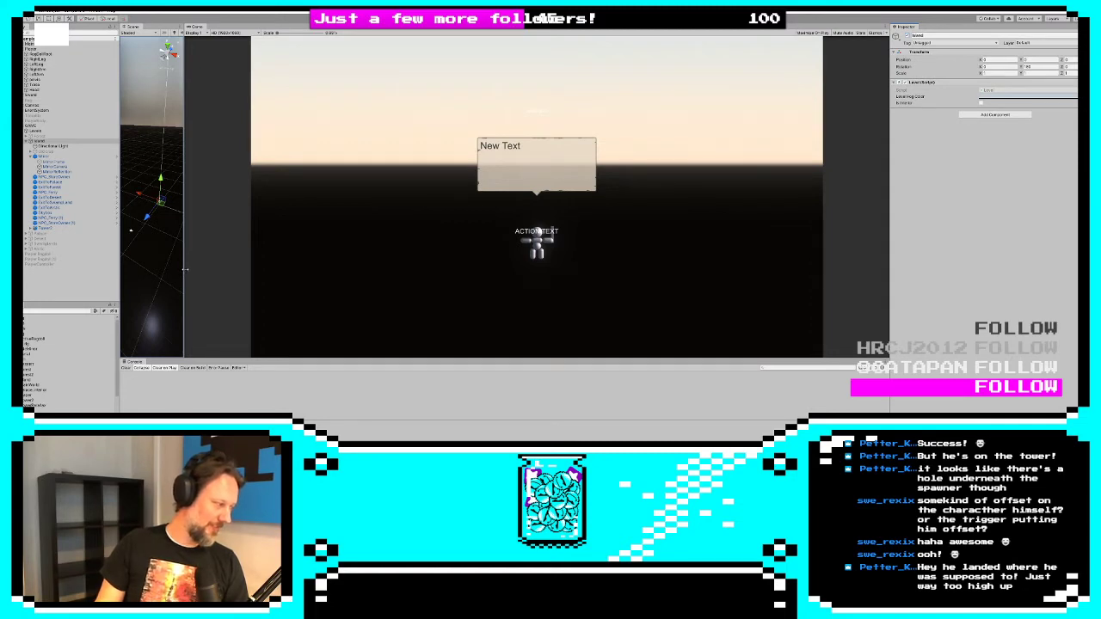
Widen the Scene view and examine how high Tower2 sits in the Island level relative to its surroundings
drag(184, 267, 574, 267)
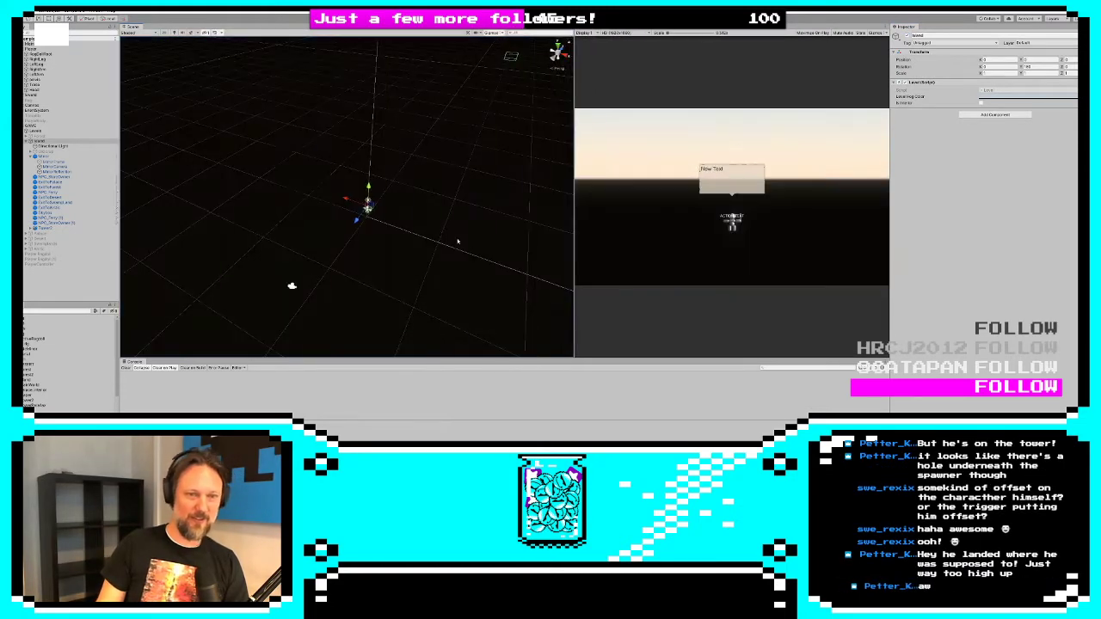
double_click(74, 168)
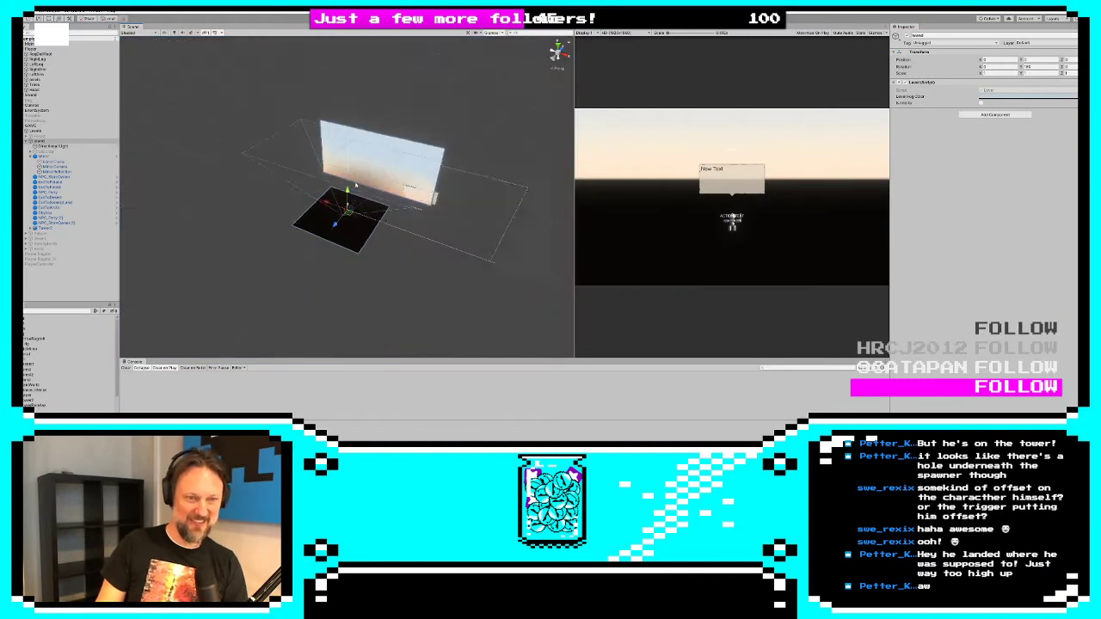
click(385, 146)
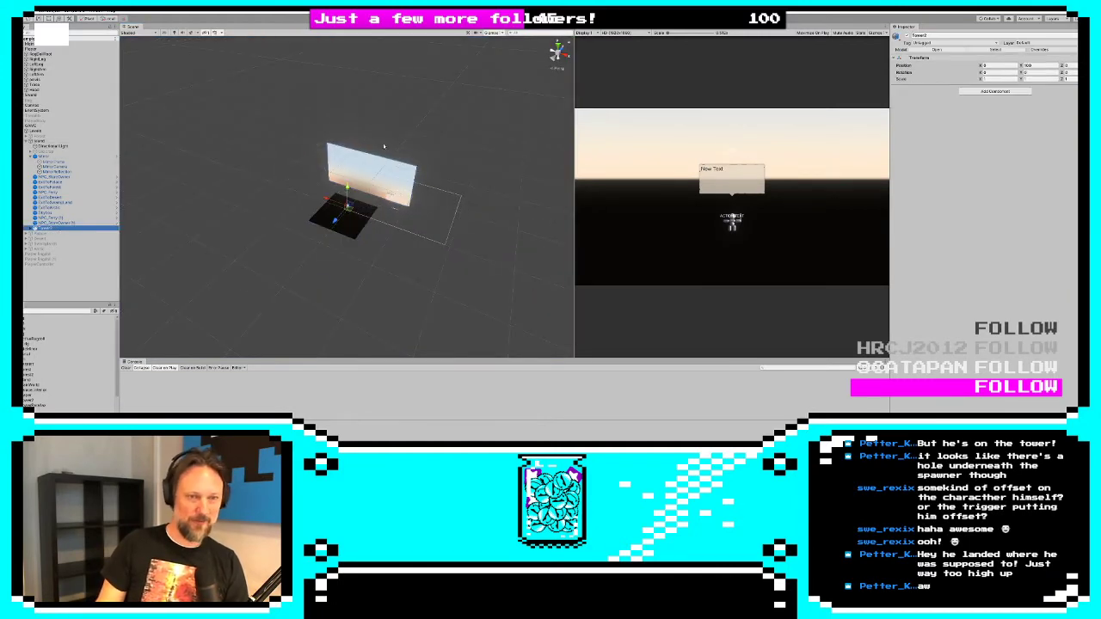
key(f)
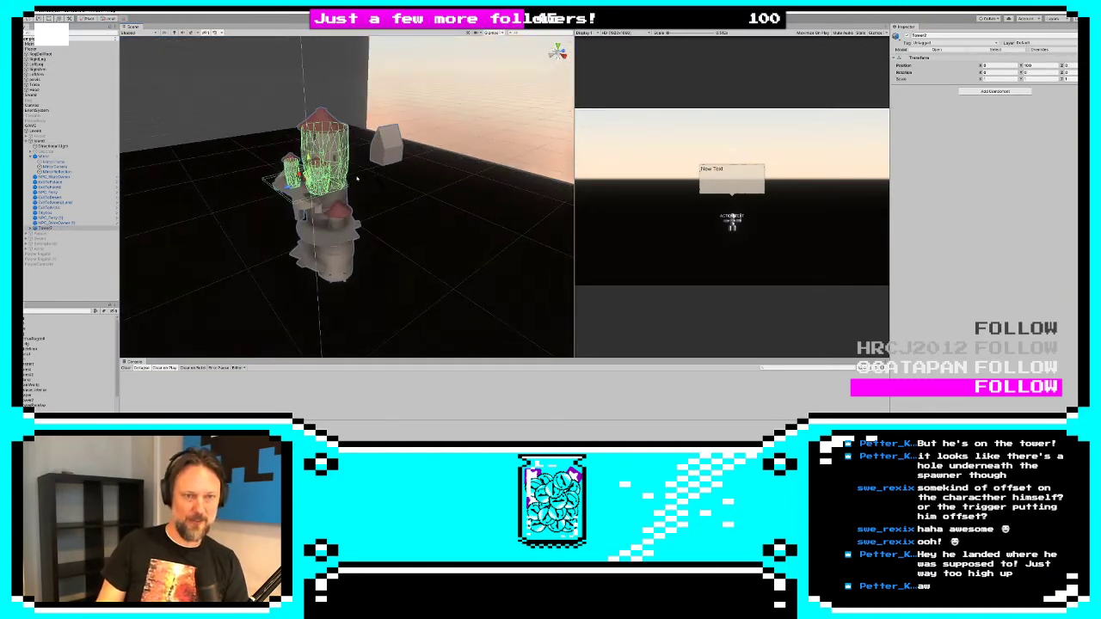
click(394, 151)
click(47, 156)
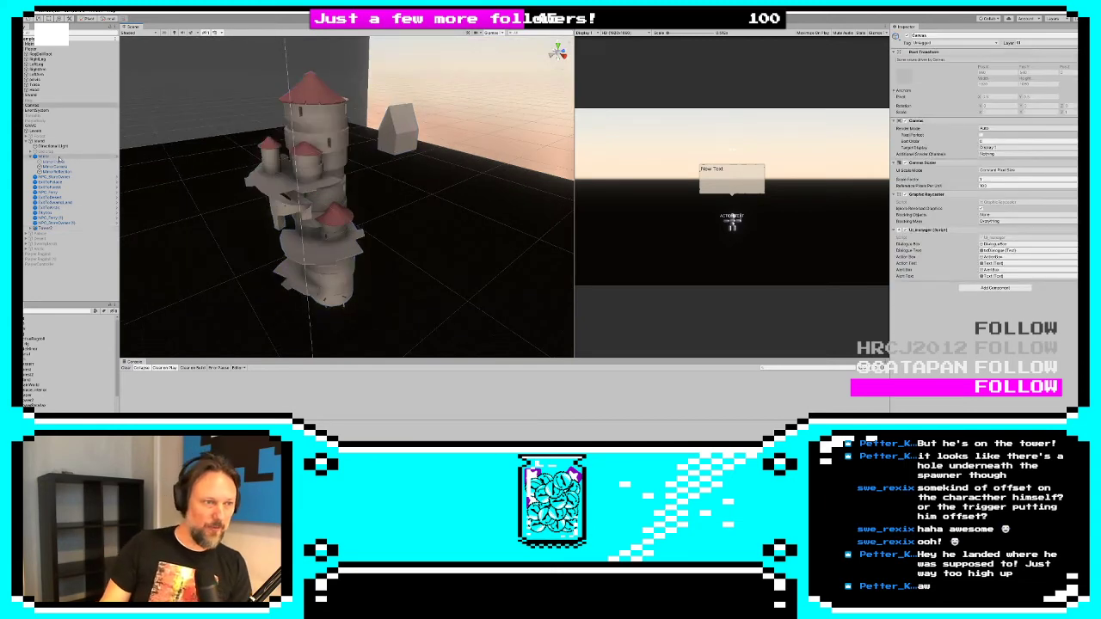
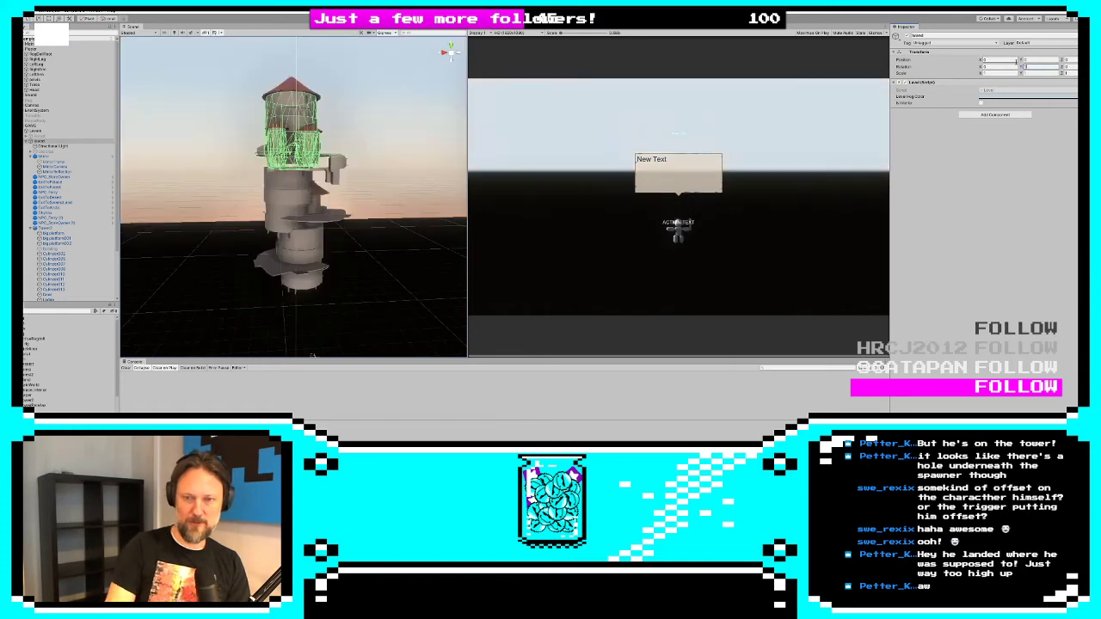
Set the Y rotation of Tower2 to 180 and check its new orientation in the Scene view
alt+drag(318, 155, 288, 265)
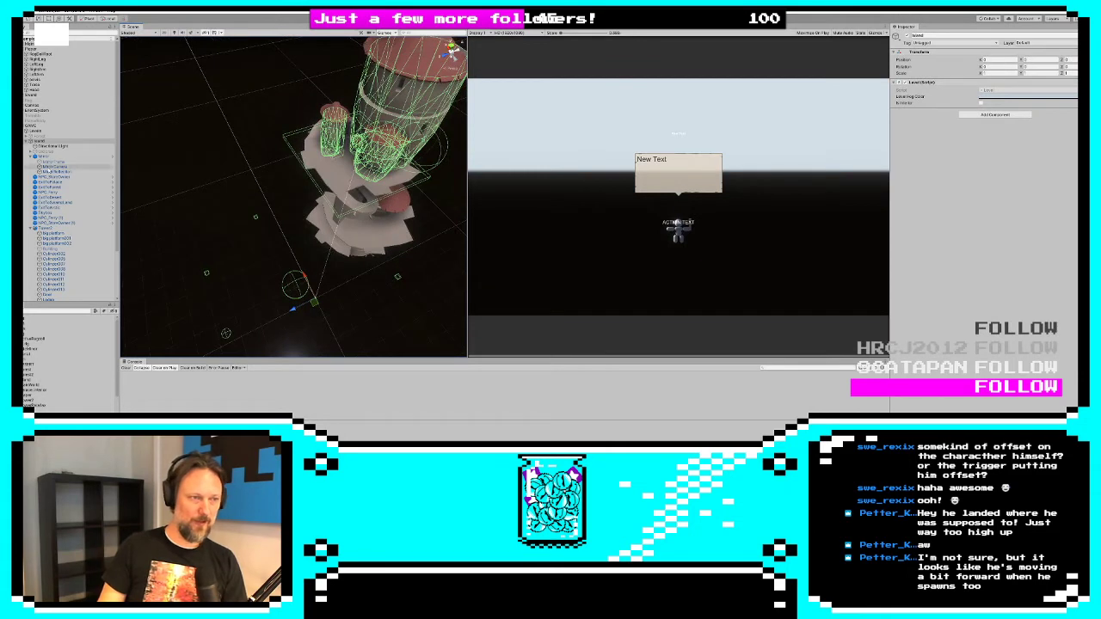
click(30, 157)
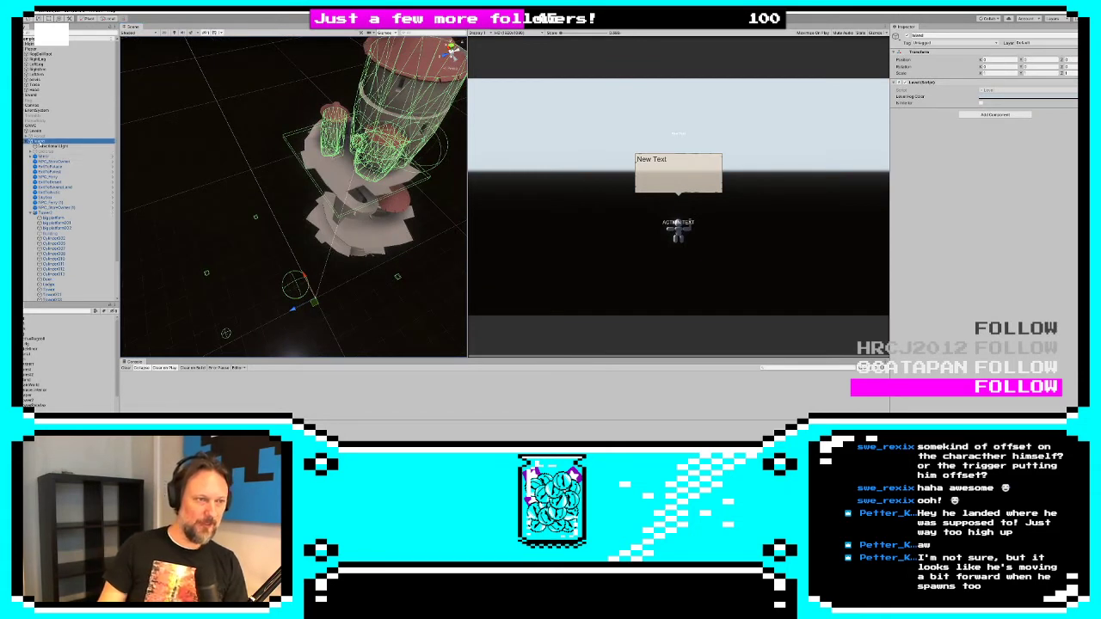
click(64, 213)
click(1030, 73)
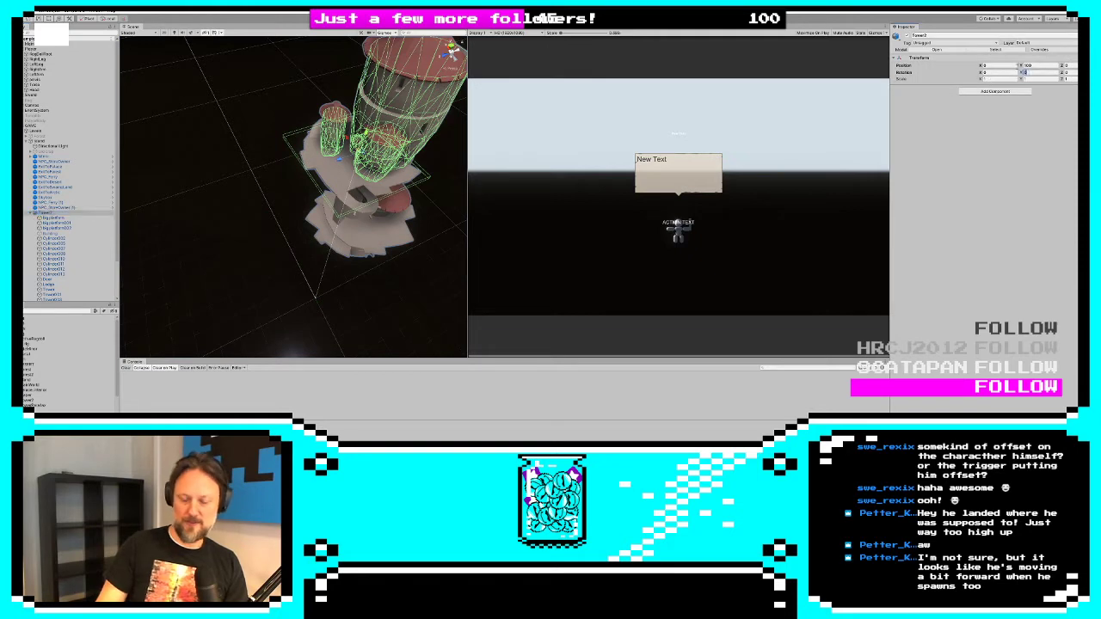
text(180)
alt+drag(413, 215, 284, 146)
scroll(330, 225, down, 5)
middle_drag(330, 228, 329, 134)
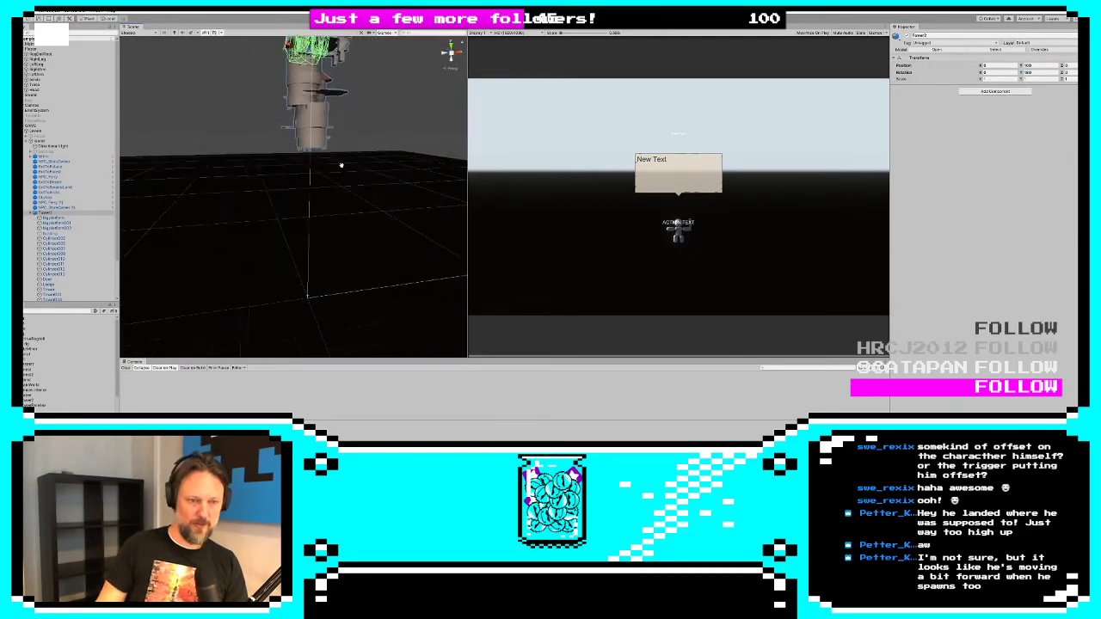
Select the Player, run a play-test and frame the ragdoll in the Scene view to check where it lands on the tower
click(36, 50)
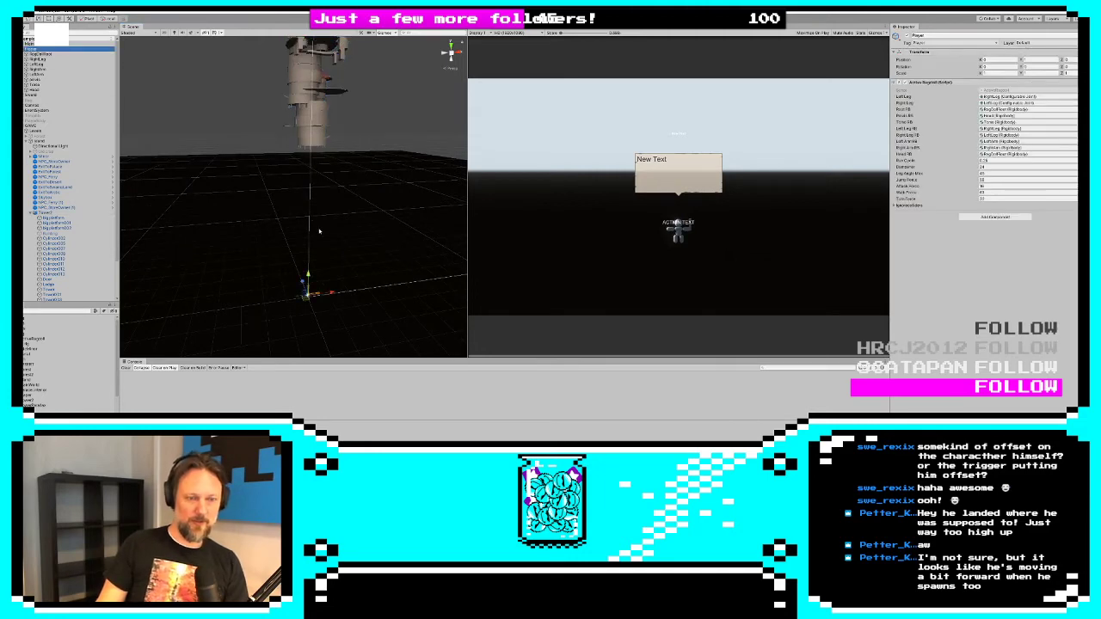
alt+drag(319, 232, 316, 282)
key(f)
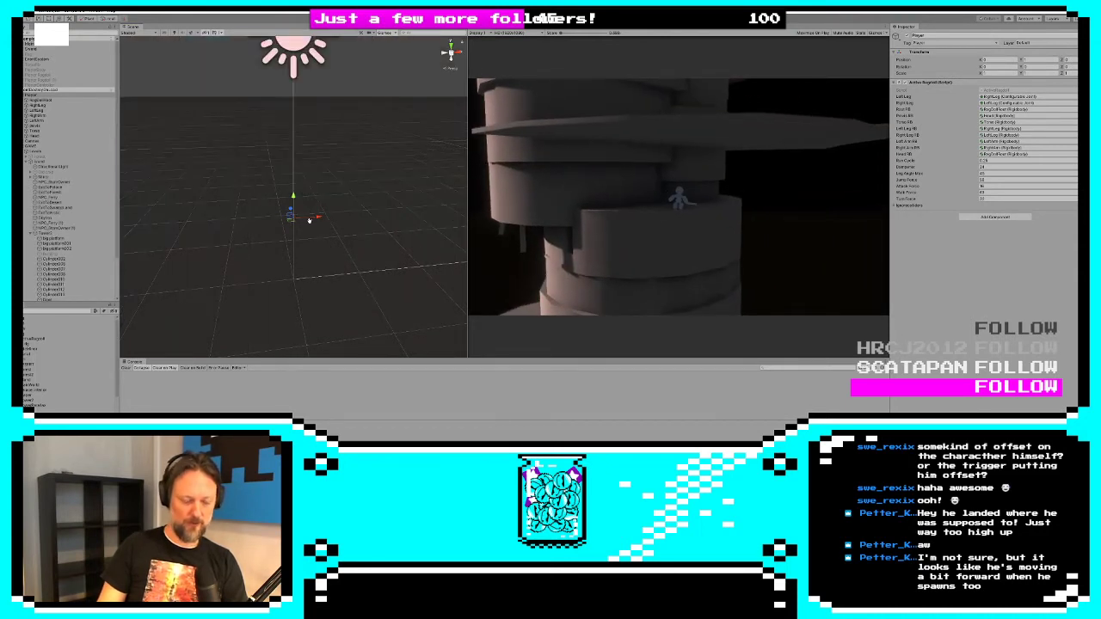
key(f)
scroll(318, 219, down, 10)
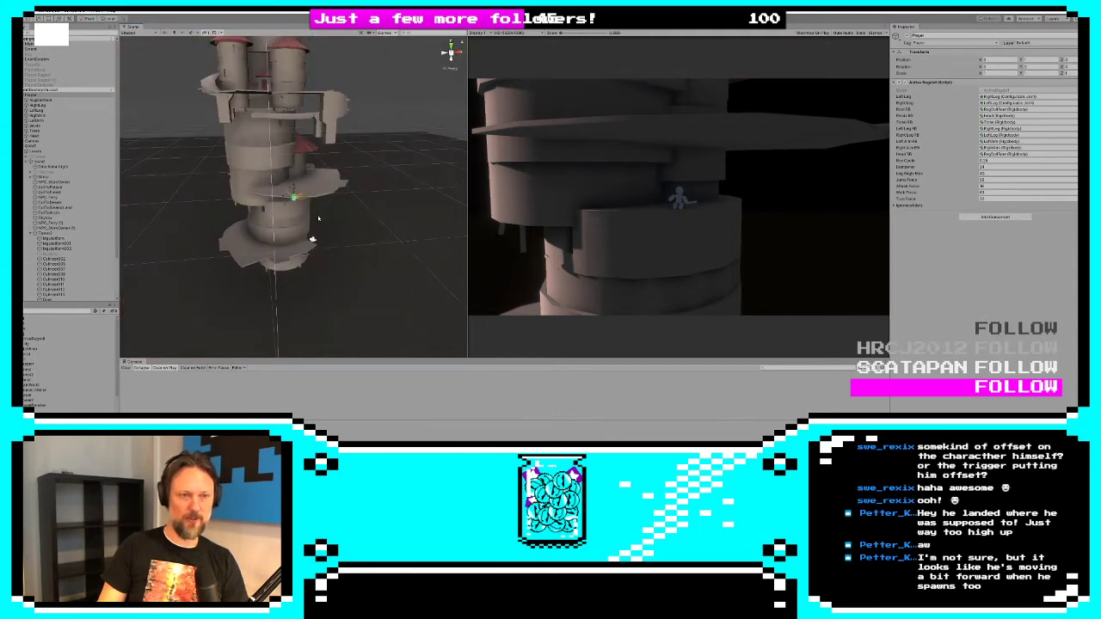
Stop the play-test and inspect the ExitToPalace trigger's position on Tower2 in the Island level
alt+drag(318, 171, 309, 117)
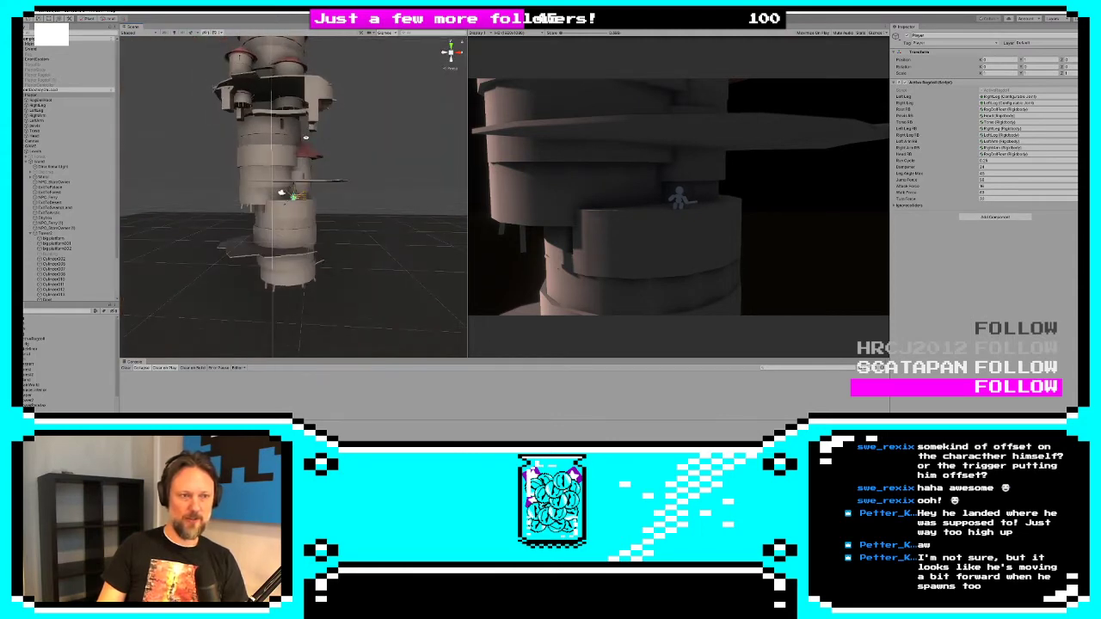
click(48, 233)
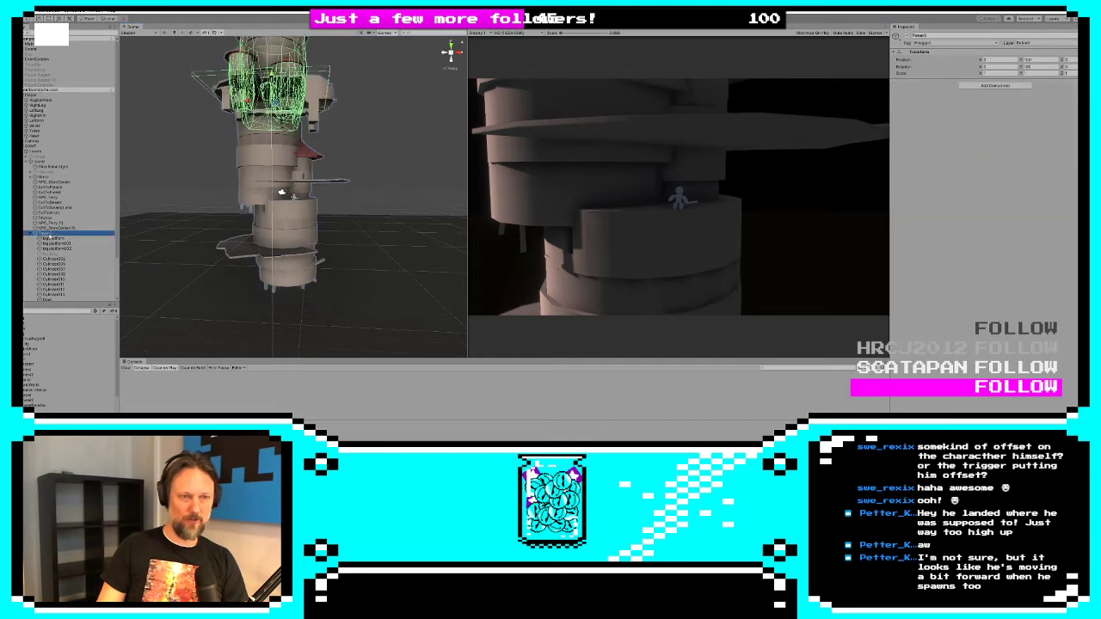
click(62, 188)
alt+drag(301, 50, 240, 75)
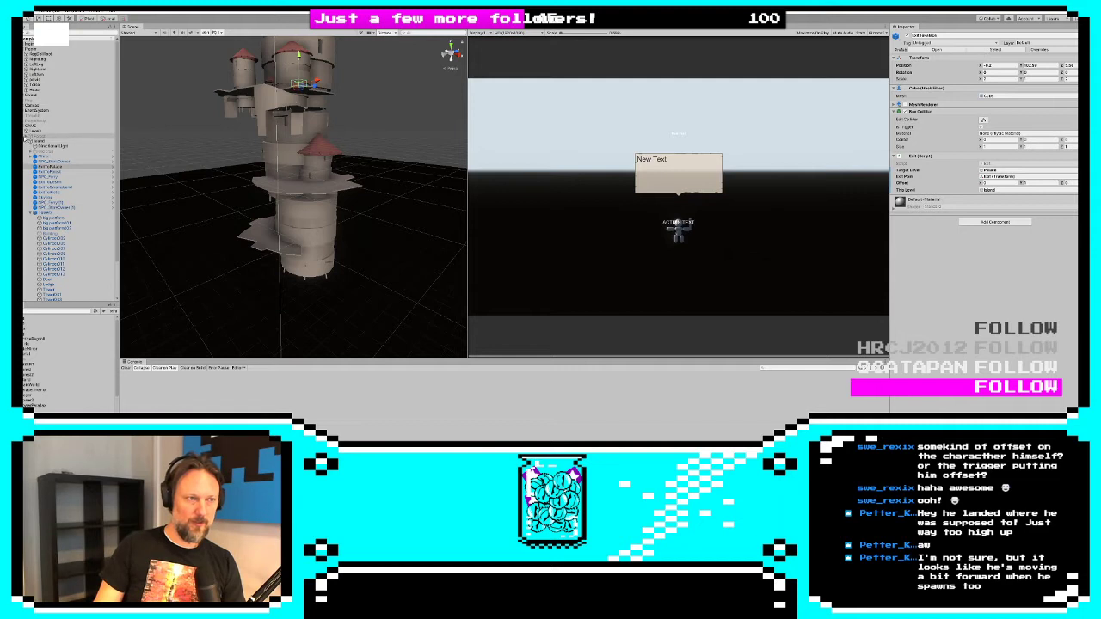
Activate the Palace level object and frame its attic room in the Scene view
click(37, 141)
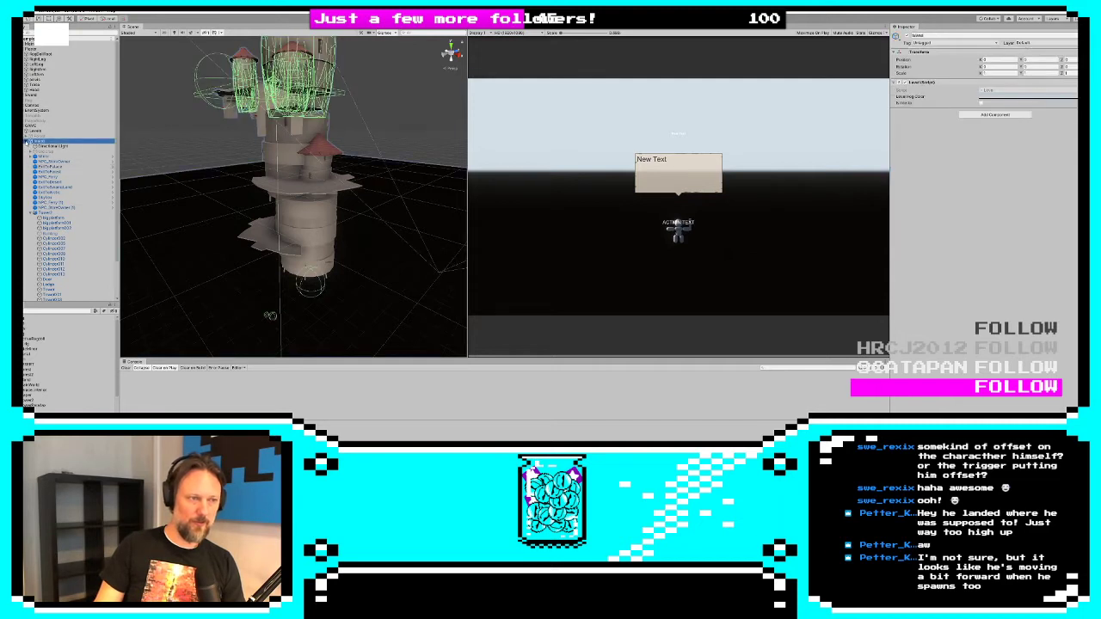
click(38, 146)
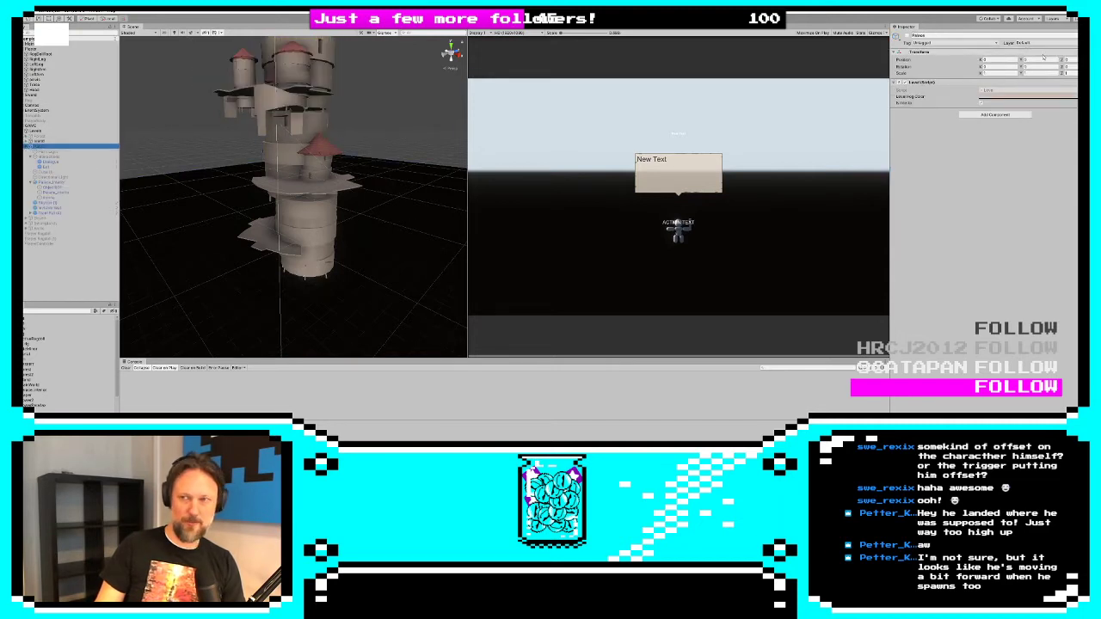
click(907, 36)
key(f)
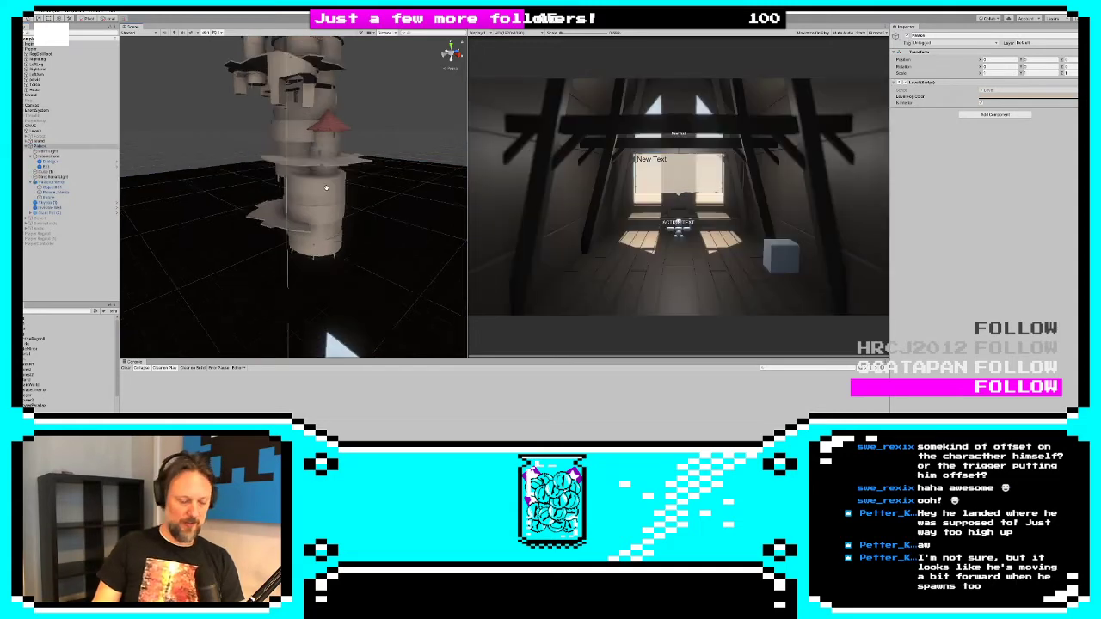
scroll(298, 218, up, 2)
scroll(296, 218, up, 3)
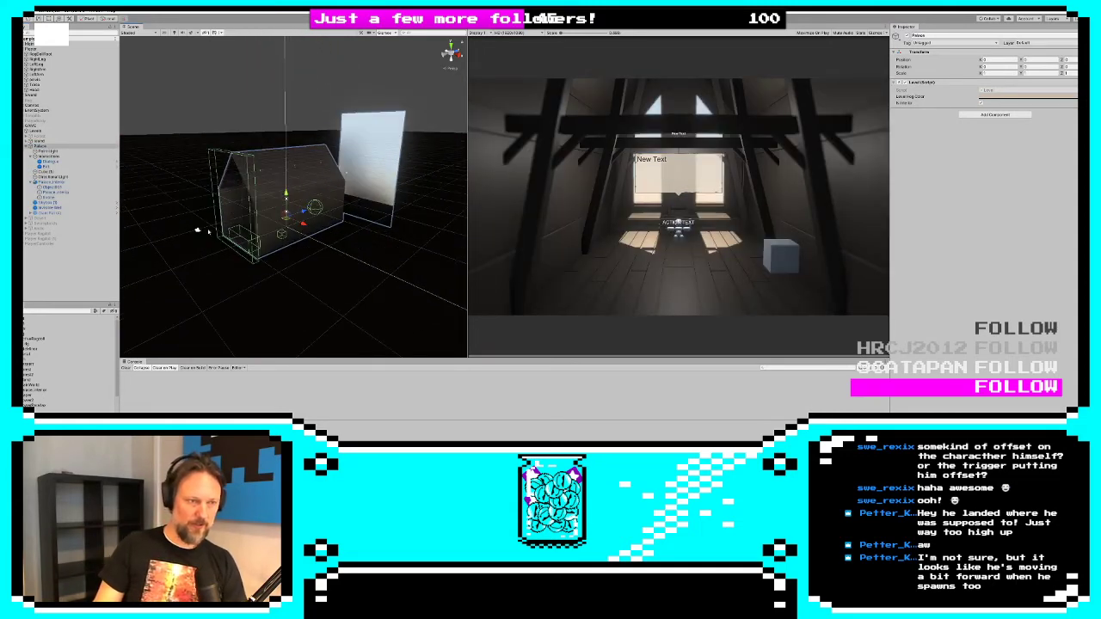
Inspect the Palace level's Exit trigger and locate the object assigned as its Exit Point in the hierarchy
click(43, 166)
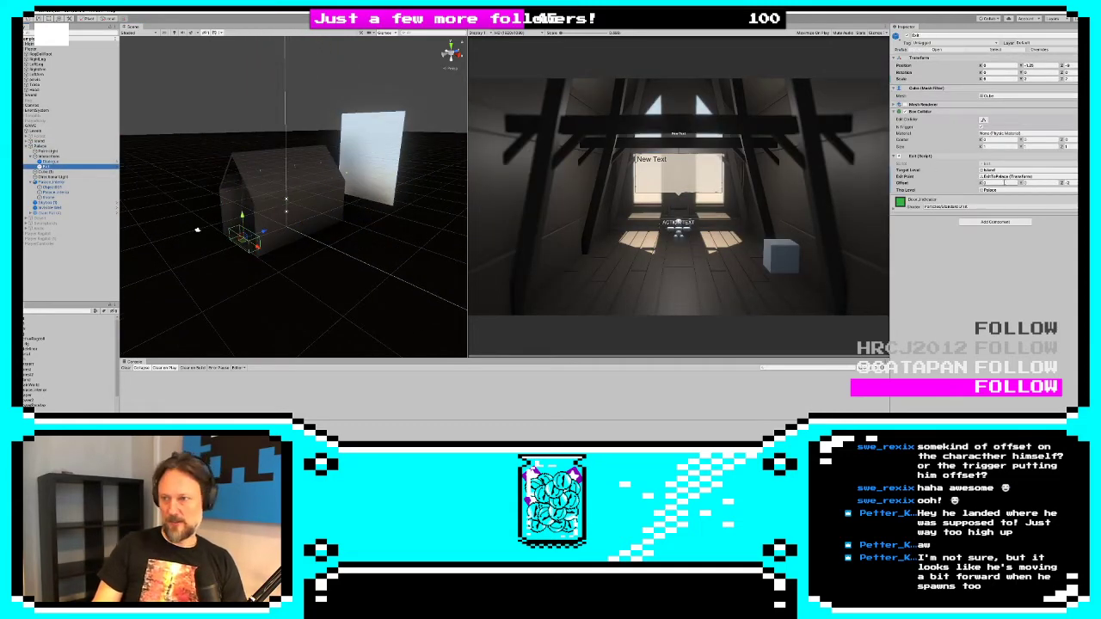
click(998, 177)
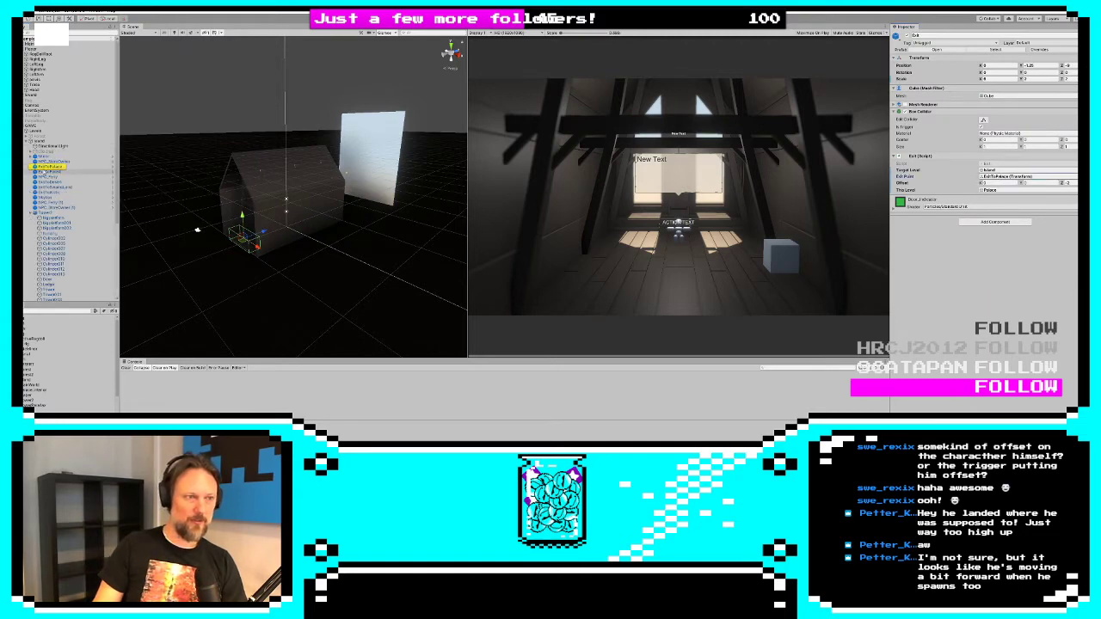
Move the ExitToPalace trigger from the upper tower down onto the terrace beside the small turrets
click(44, 168)
key(f)
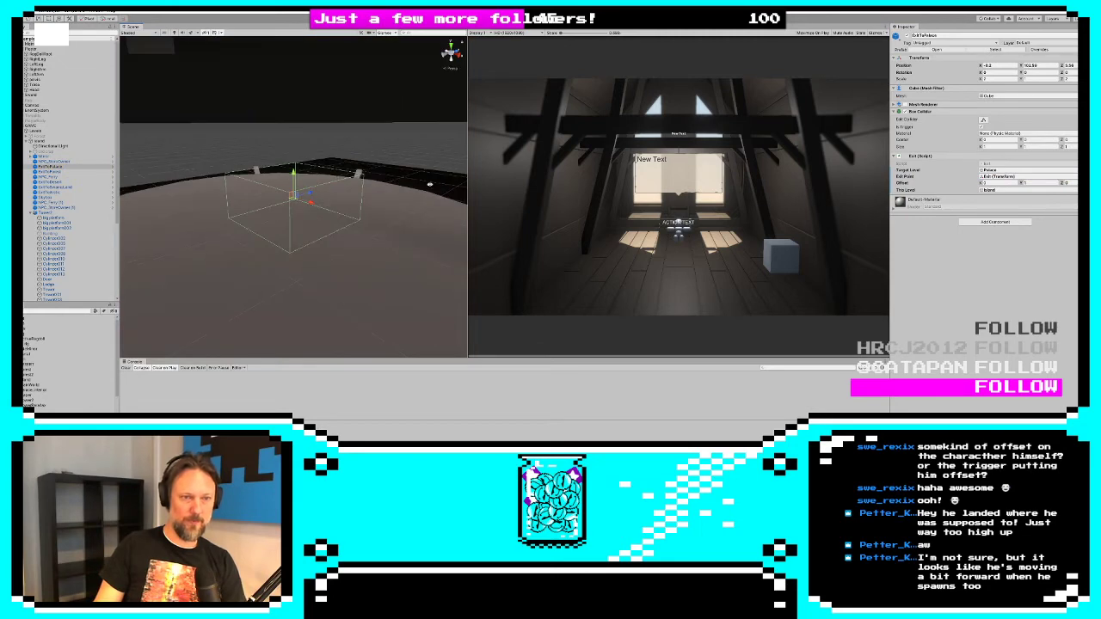
scroll(327, 201, down, 5)
alt+drag(393, 199, 45, 217)
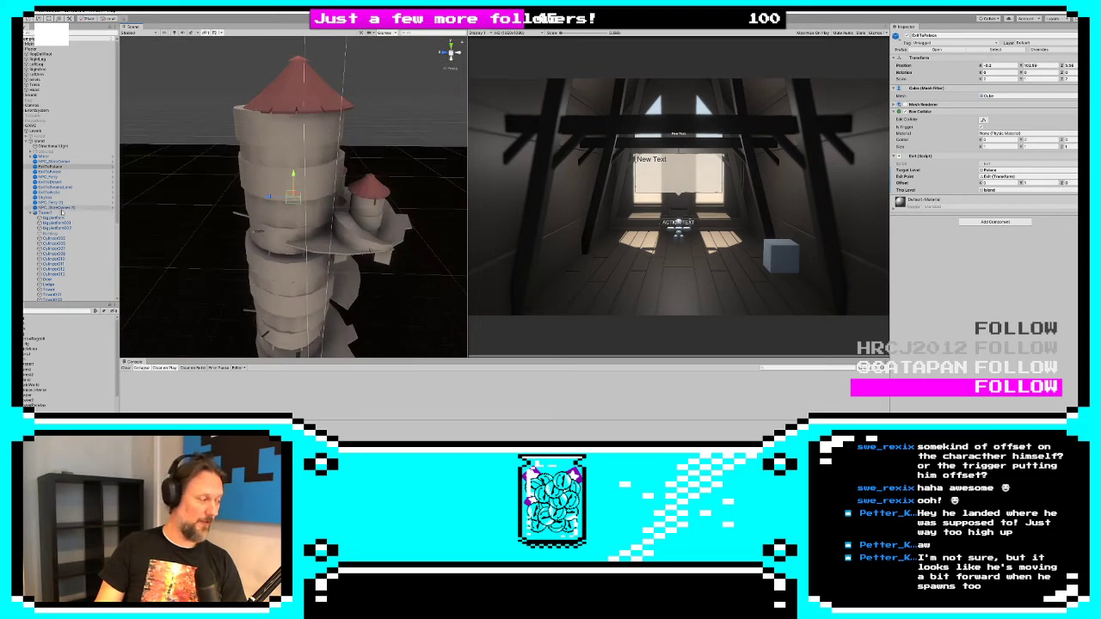
alt+drag(234, 233, 49, 249)
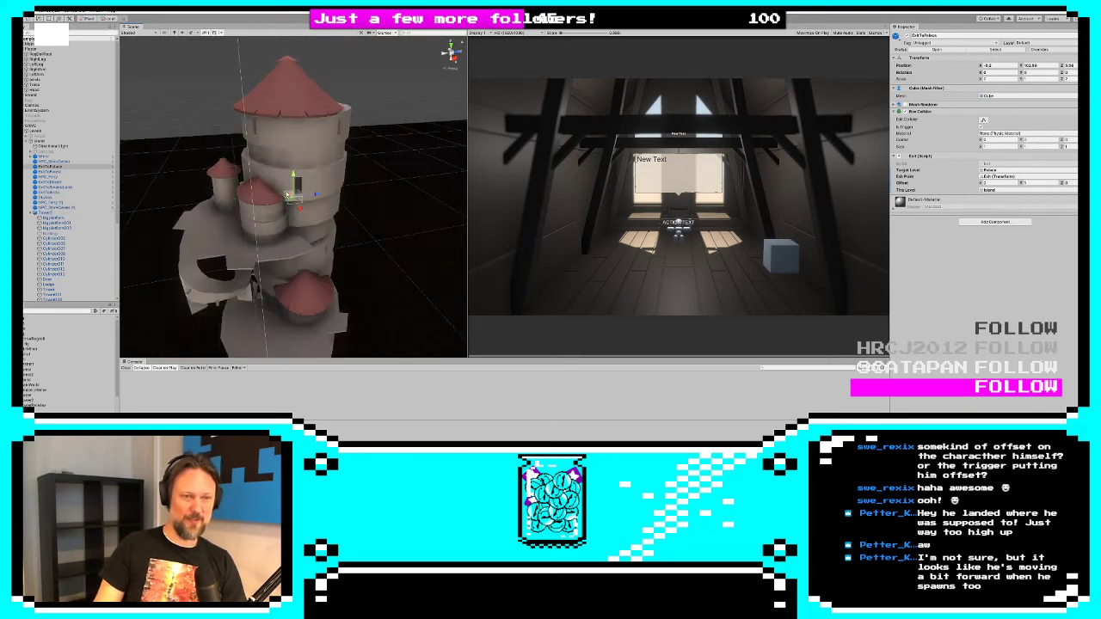
drag(288, 194, 258, 284)
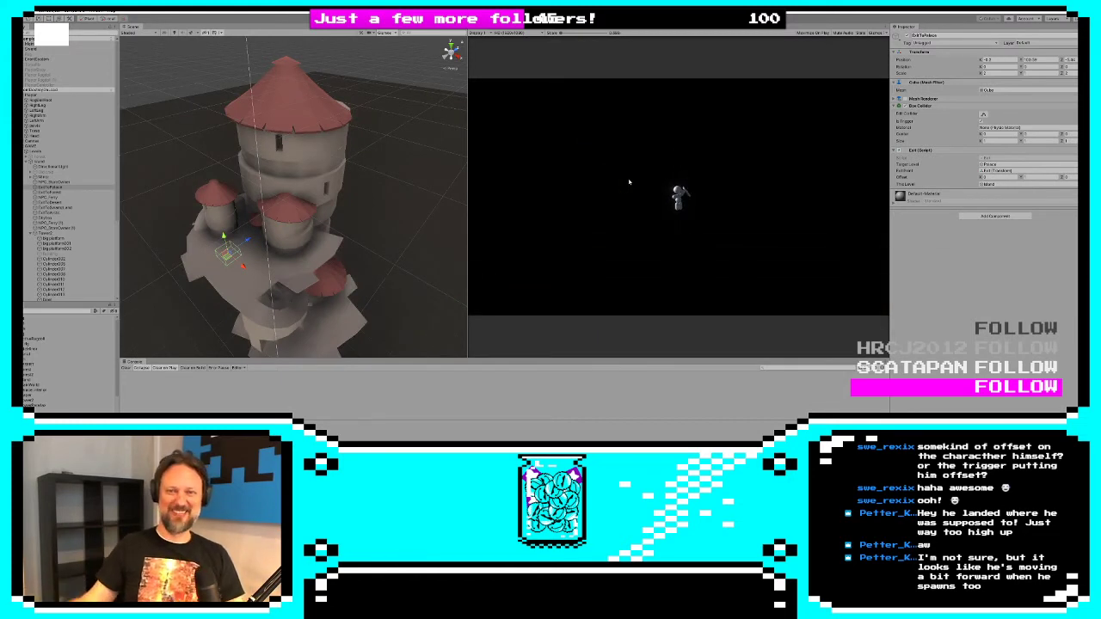
Play-test the ExitToPalace trigger at its position on the tower terrace and stop the game
key(ctrl+p)
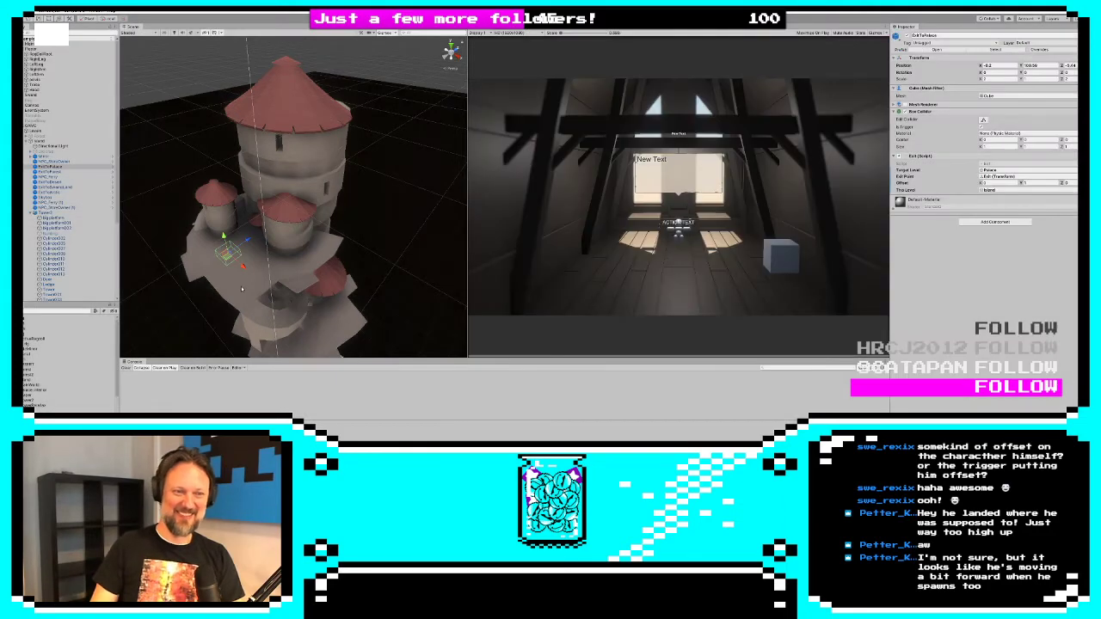
alt+drag(231, 274, 288, 198)
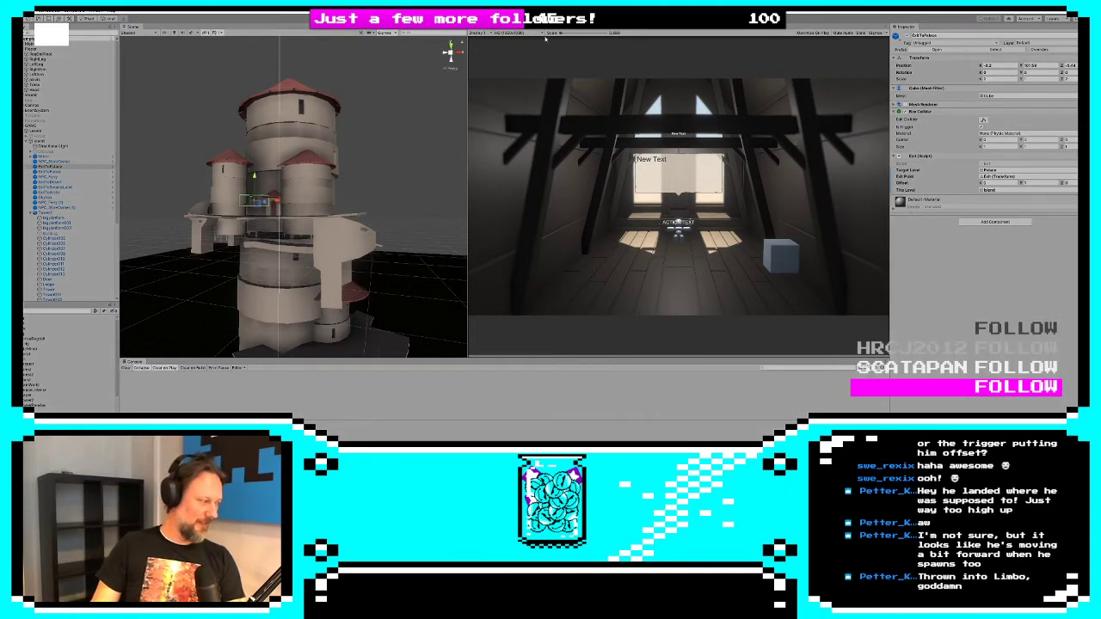
key(ctrl+p)
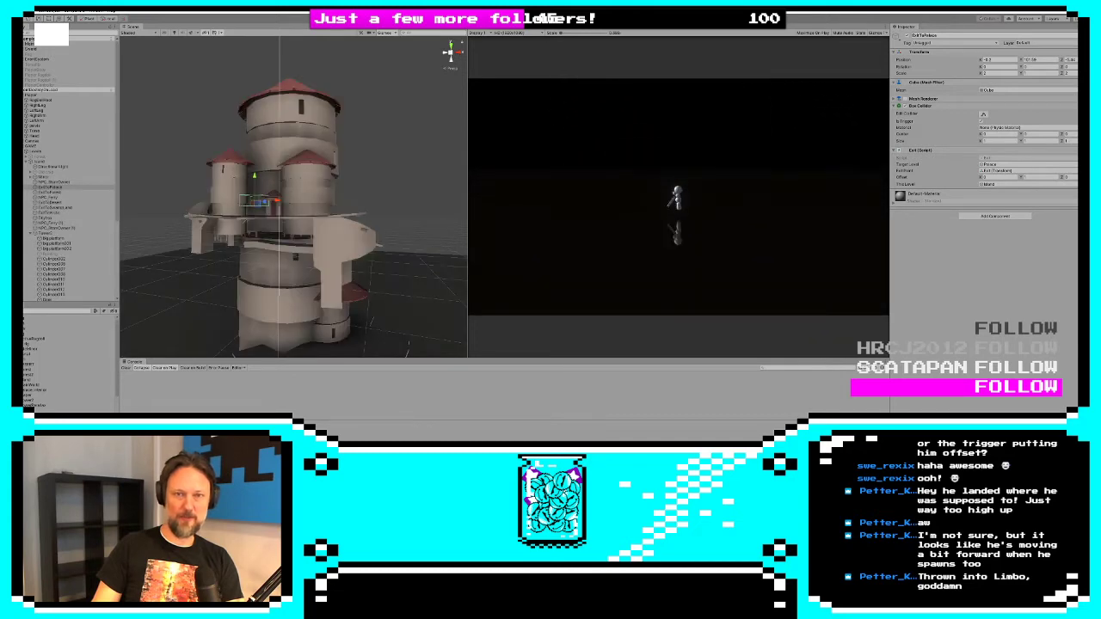
key(ctrl+p)
Set the start level of the GAME object's Game Manager to Island
alt+drag(378, 111, 285, 203)
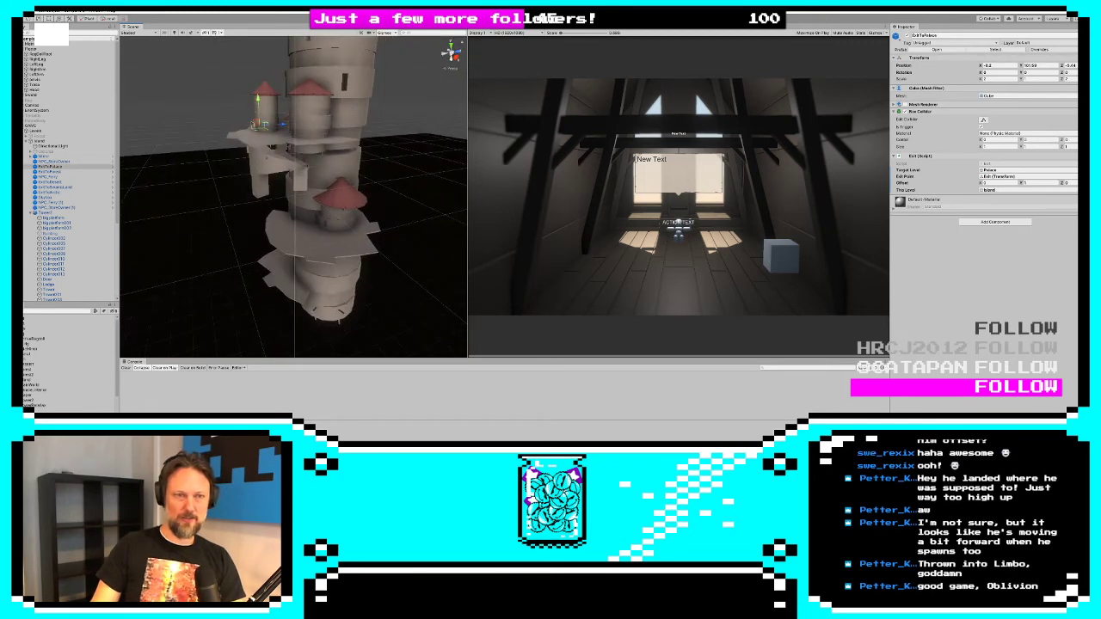
click(27, 141)
click(40, 141)
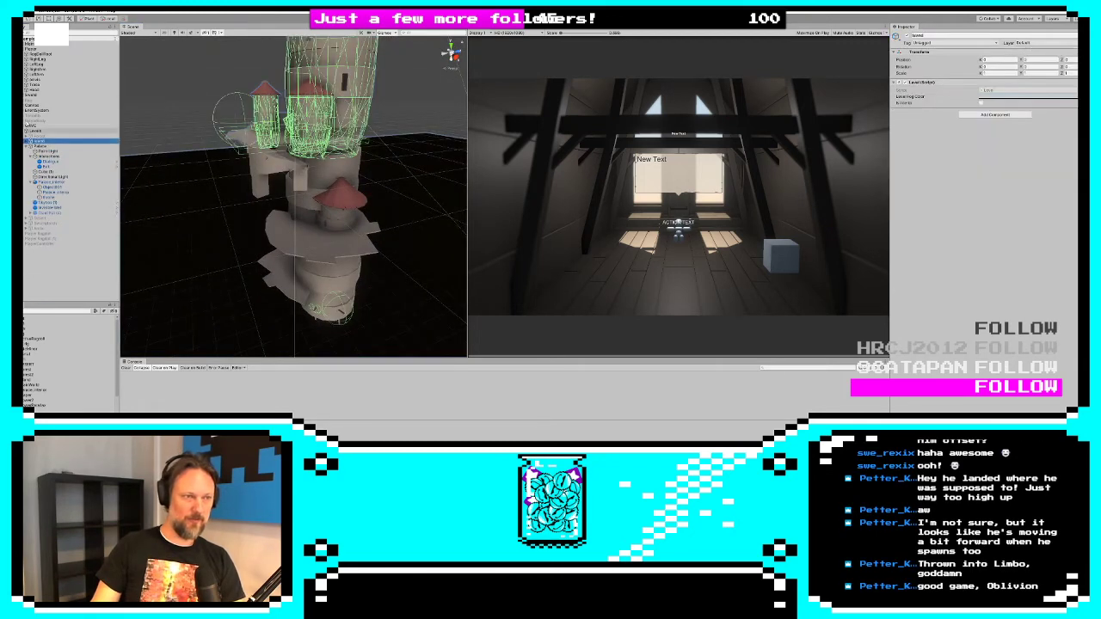
click(36, 125)
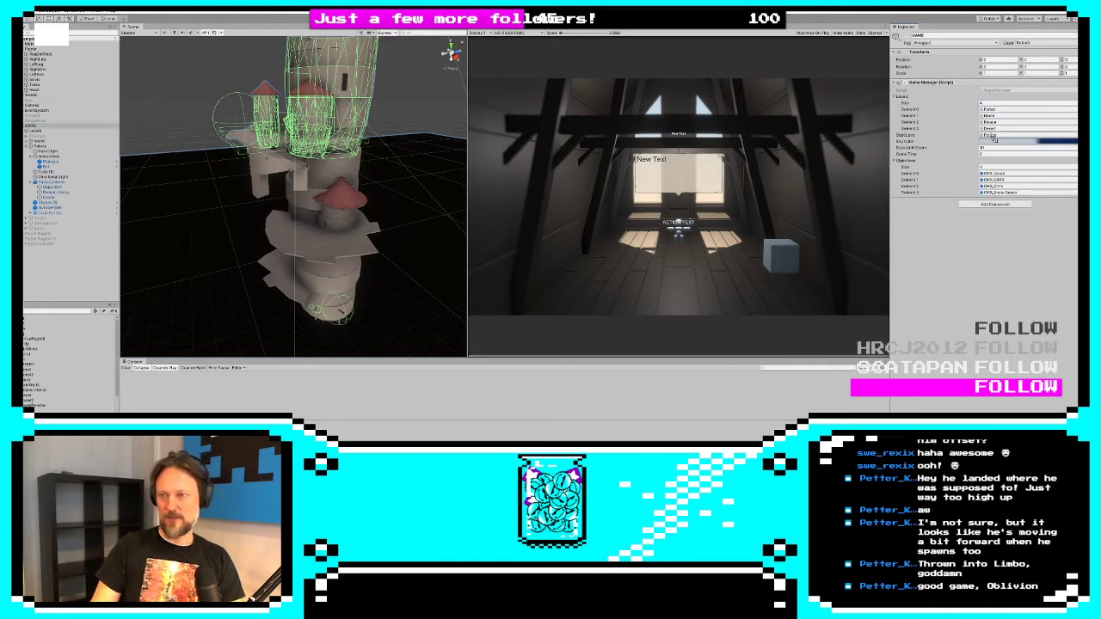
click(27, 146)
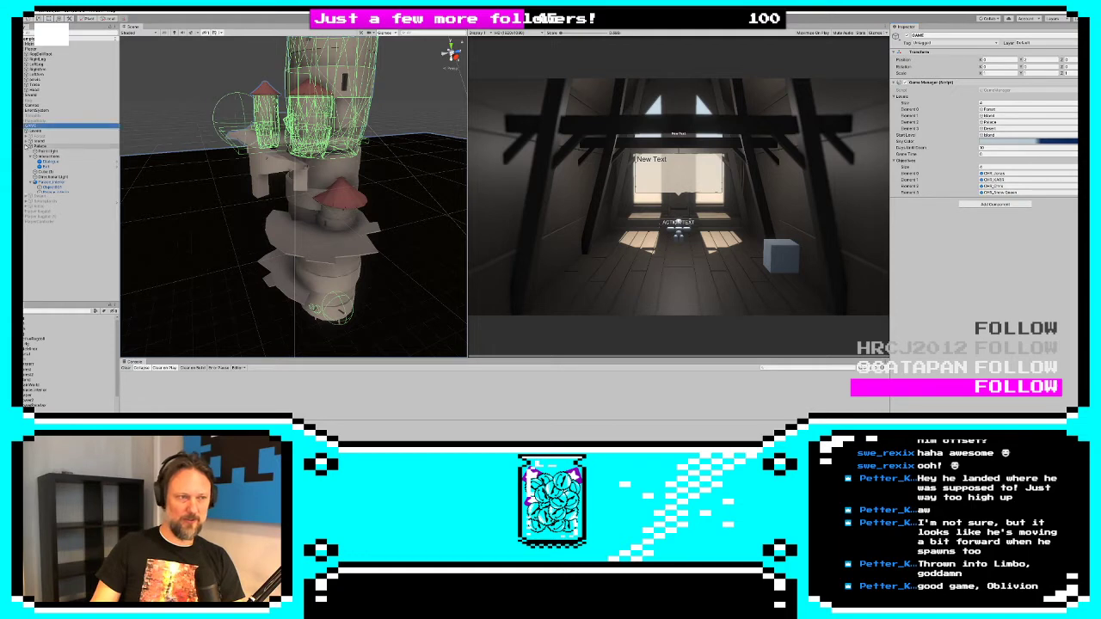
Run the game and examine where the Player stands relative to the level in the scene
key(ctrl+p)
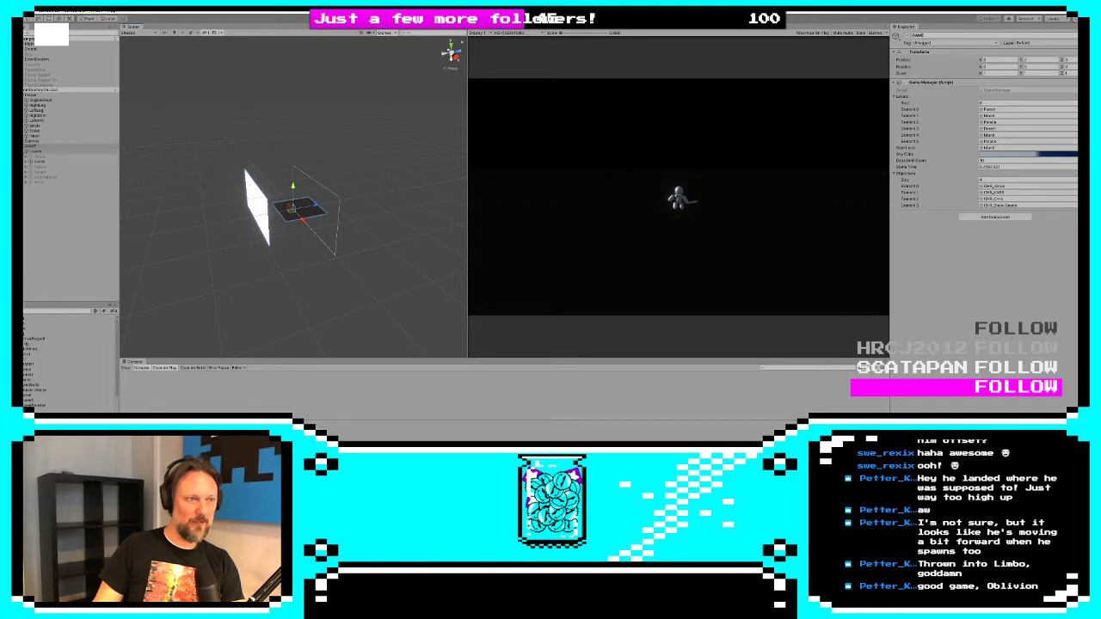
double_click(39, 94)
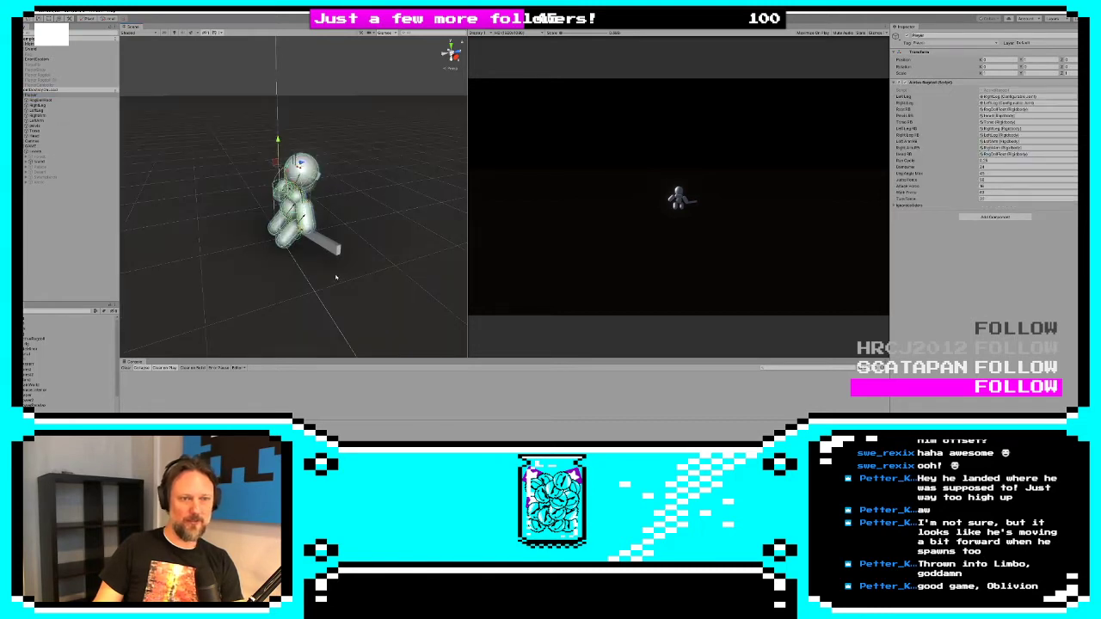
scroll(308, 234, down, 5)
alt+drag(339, 182, 238, 149)
scroll(258, 172, down, 4)
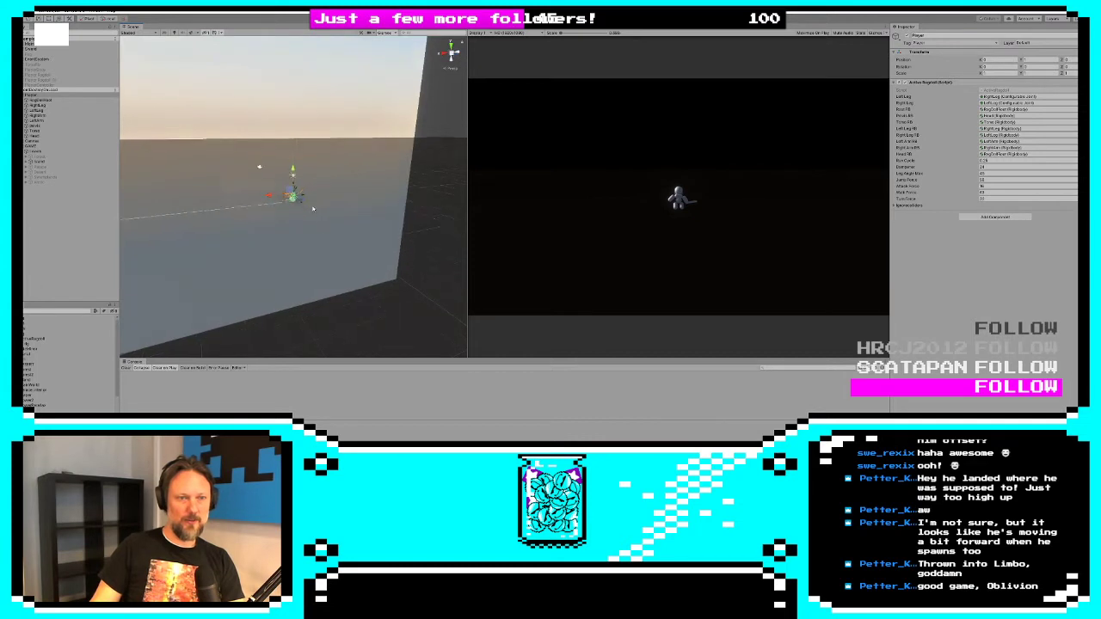
alt+drag(422, 204, 328, 217)
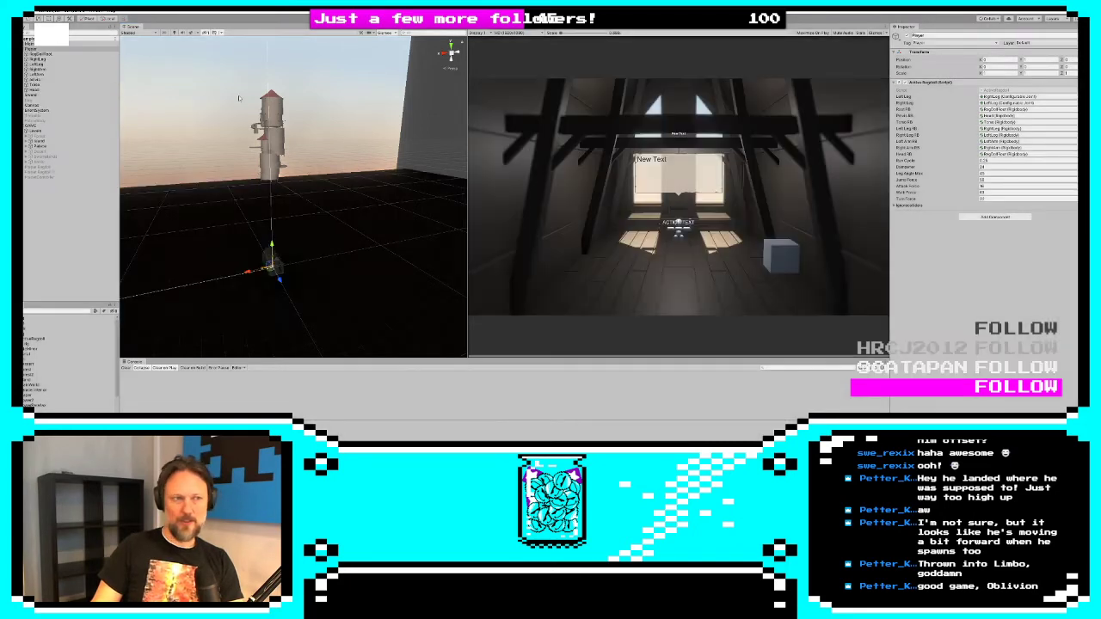
Lower the whole Island level object vertically until the tower terrace sits near the player's starting height
click(82, 125)
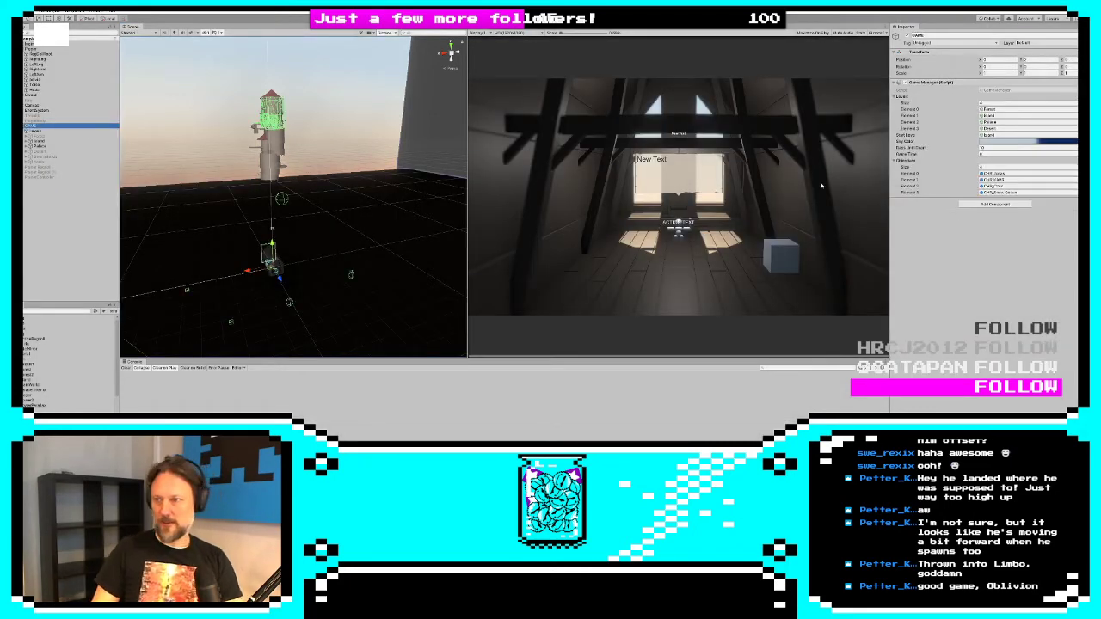
click(996, 136)
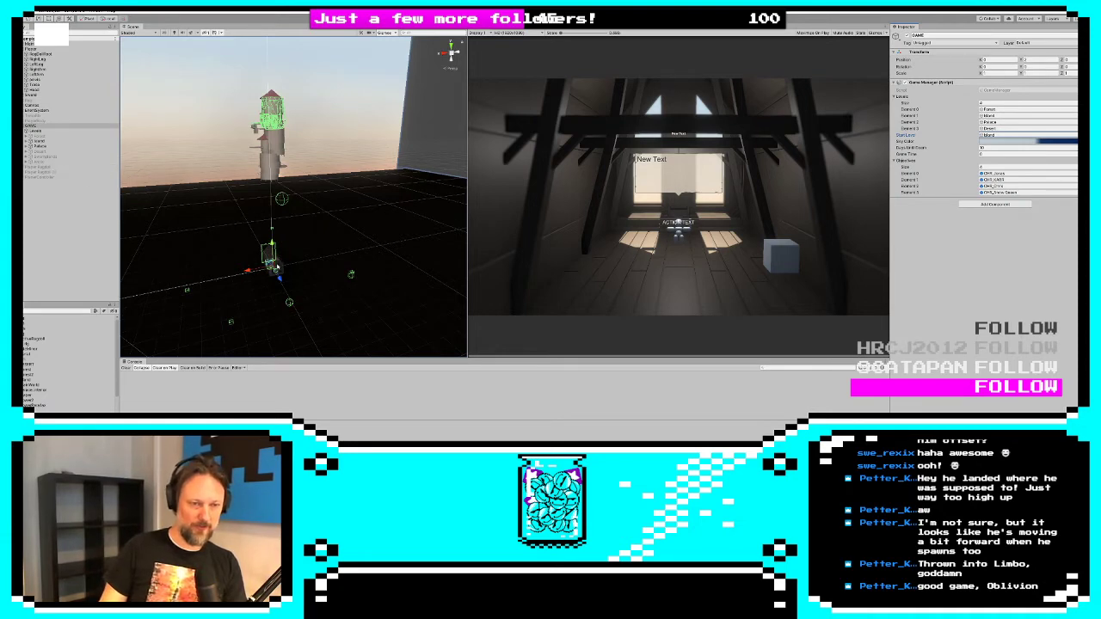
scroll(277, 267, up, 5)
scroll(277, 267, down, 2)
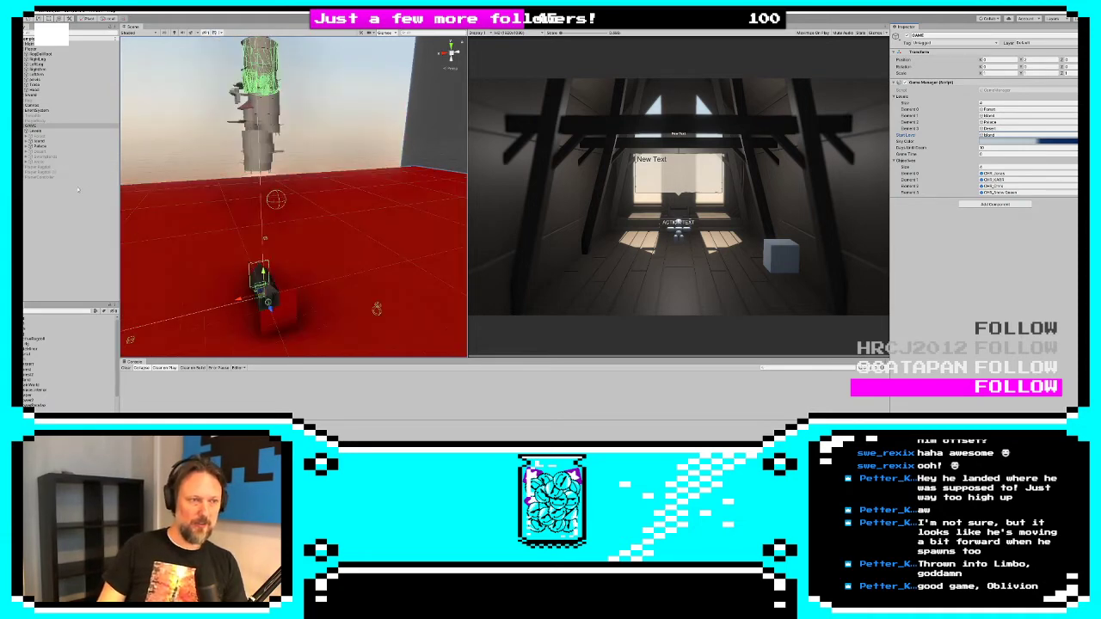
click(36, 140)
drag(264, 273, 264, 497)
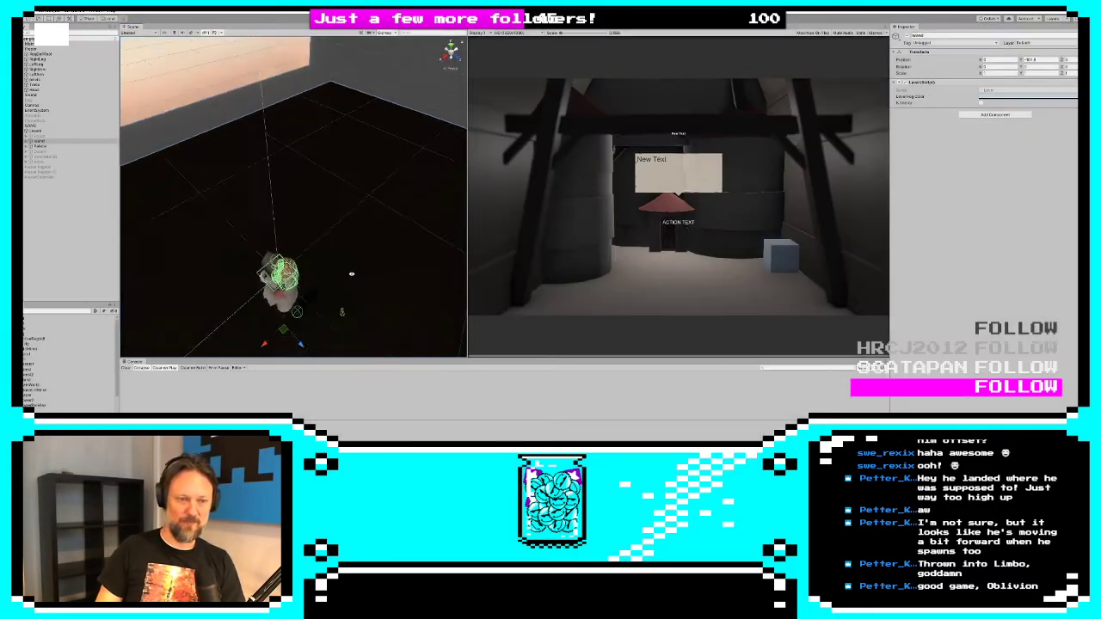
alt+drag(352, 275, 318, 289)
scroll(318, 289, down, 2)
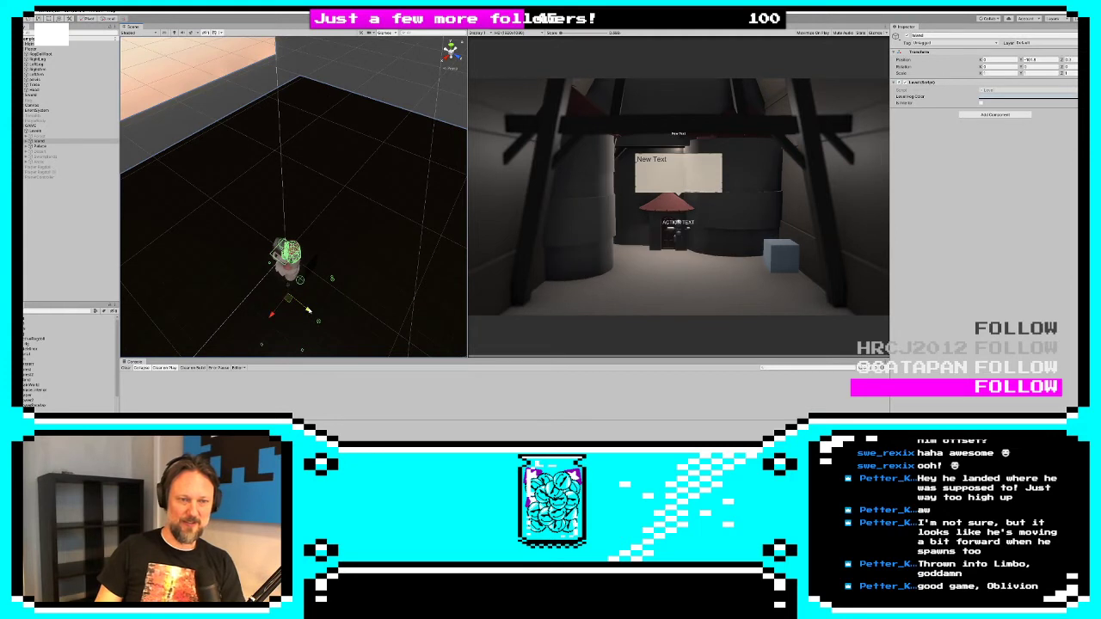
Shift the Tower2 model slightly along its Z axis within the Island level
click(25, 141)
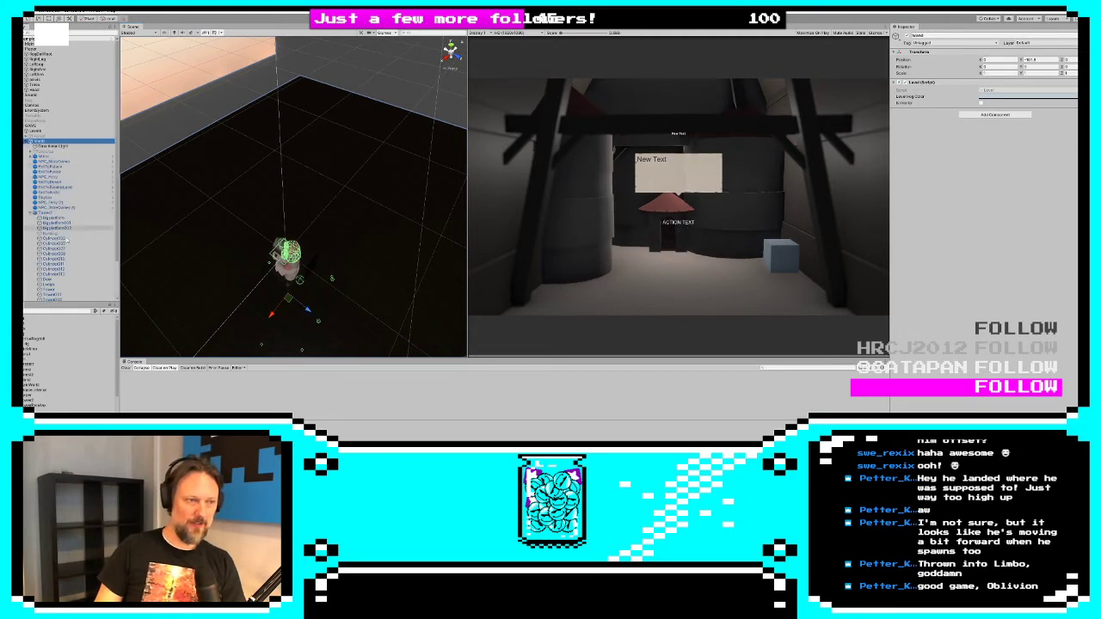
click(57, 213)
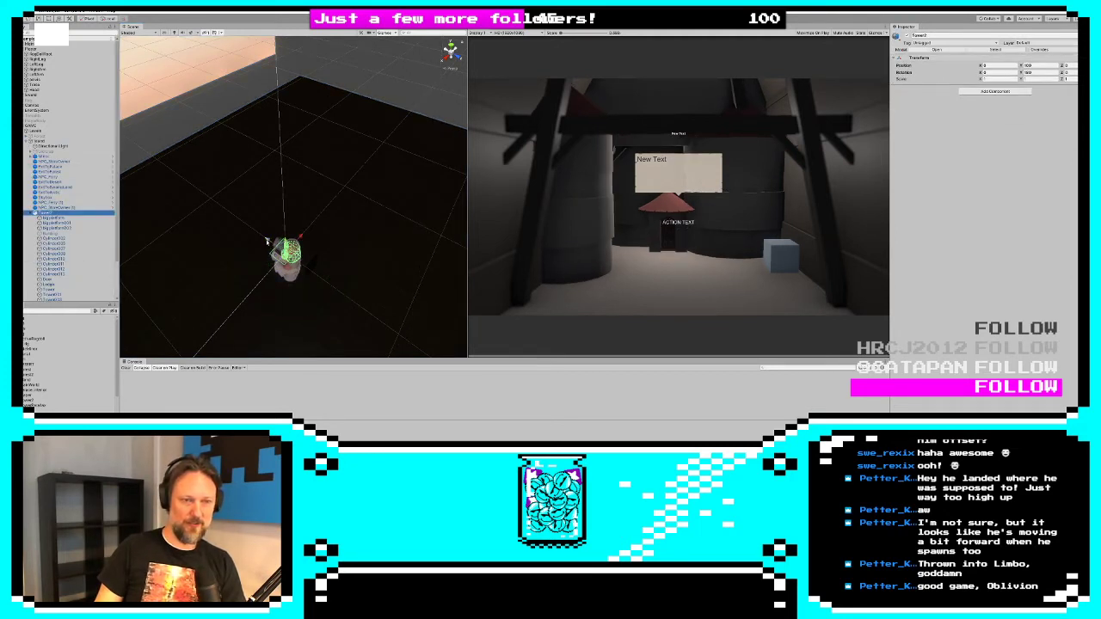
drag(266, 241, 272, 246)
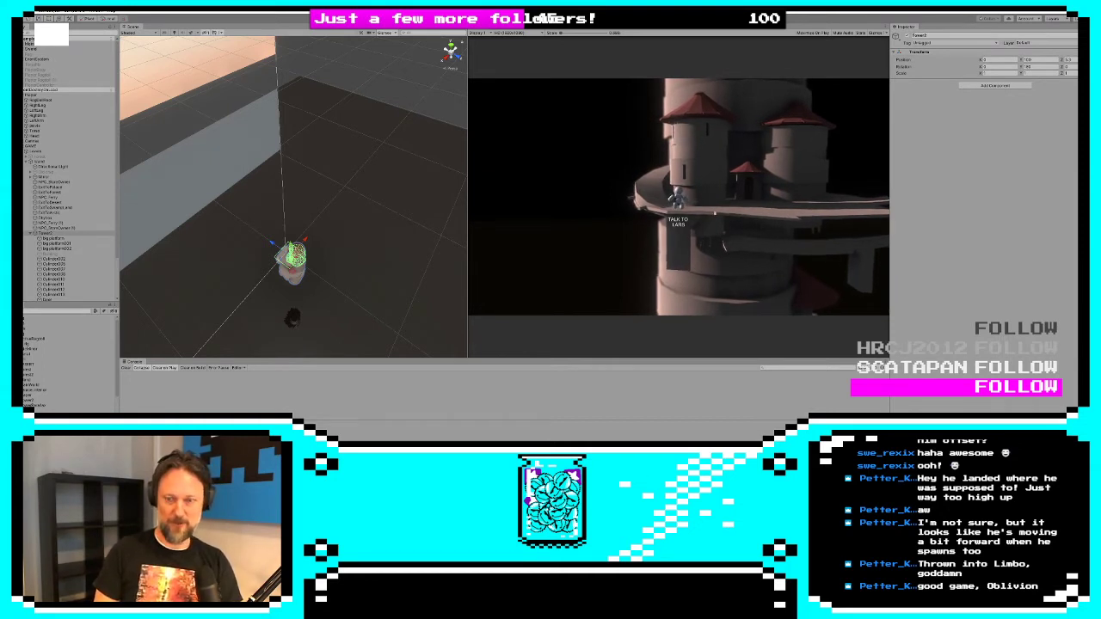
Play-test the tower terrace by talking to Lars and walking the character back and forth along the platform
key(e)
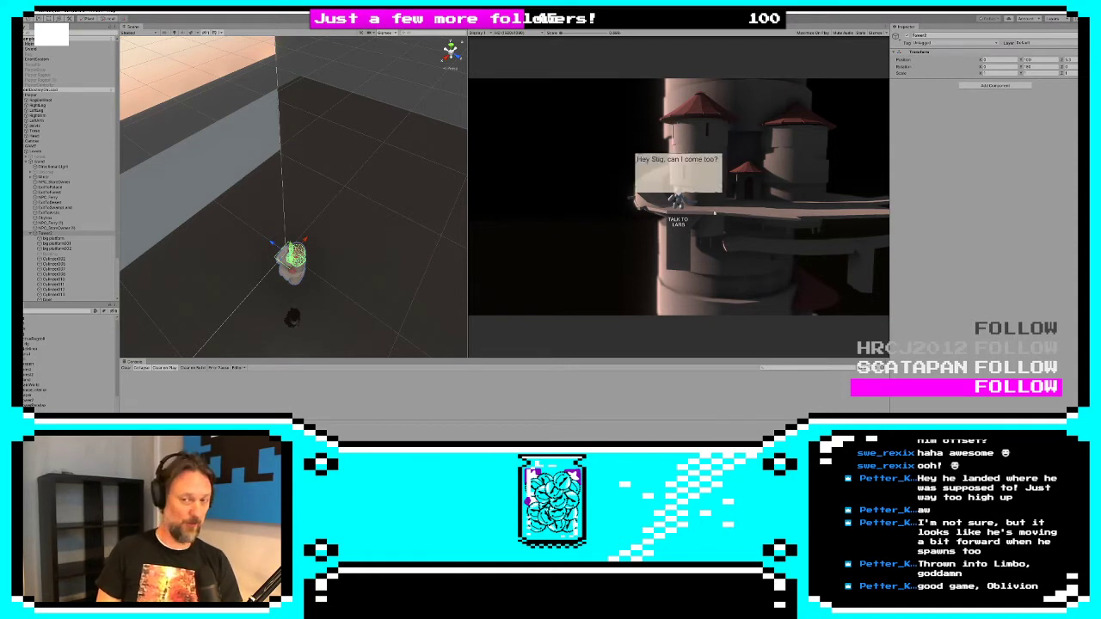
key(e)
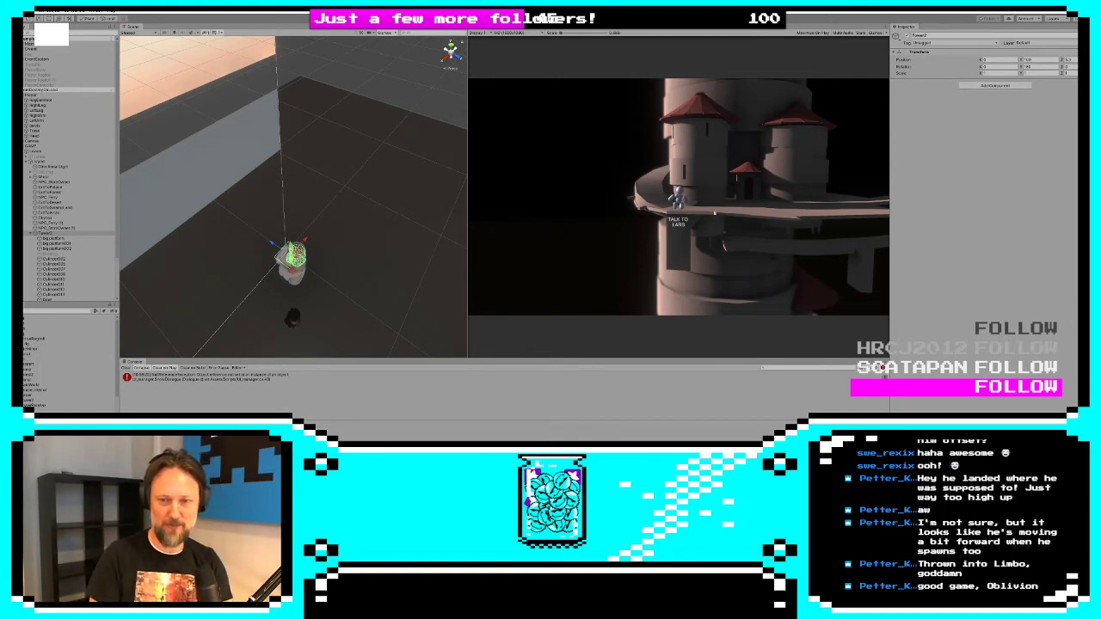
key(a)
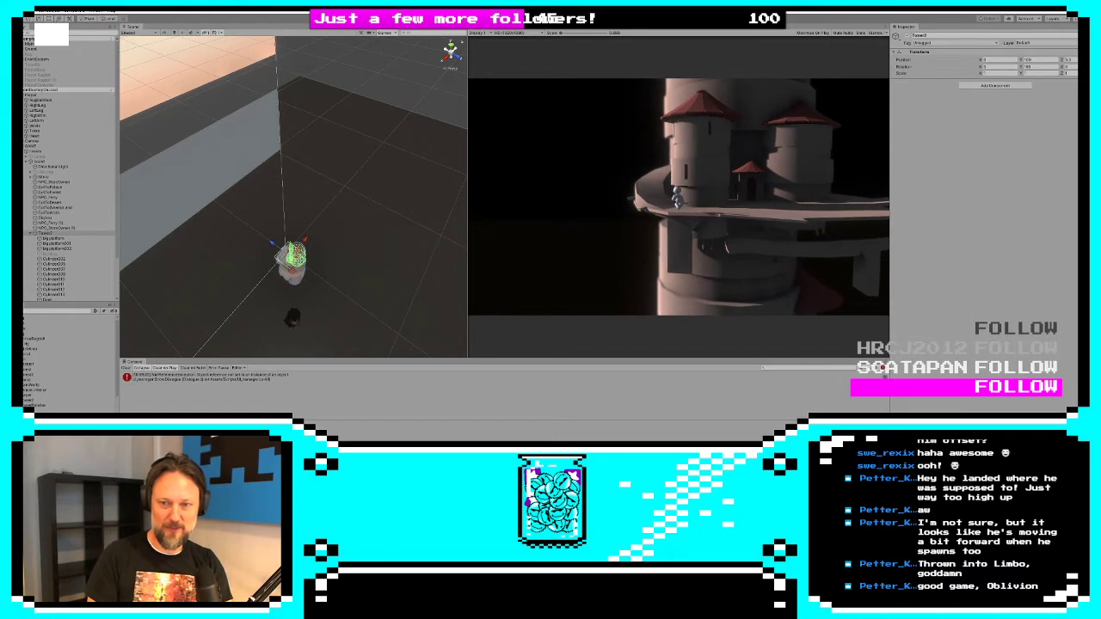
key(a)
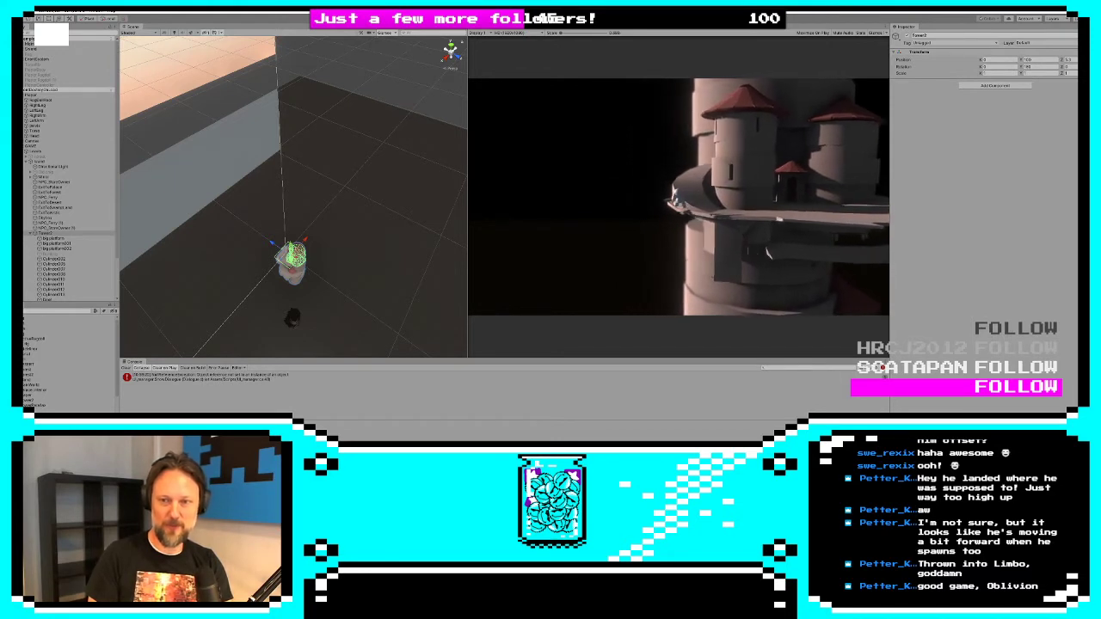
key(d)
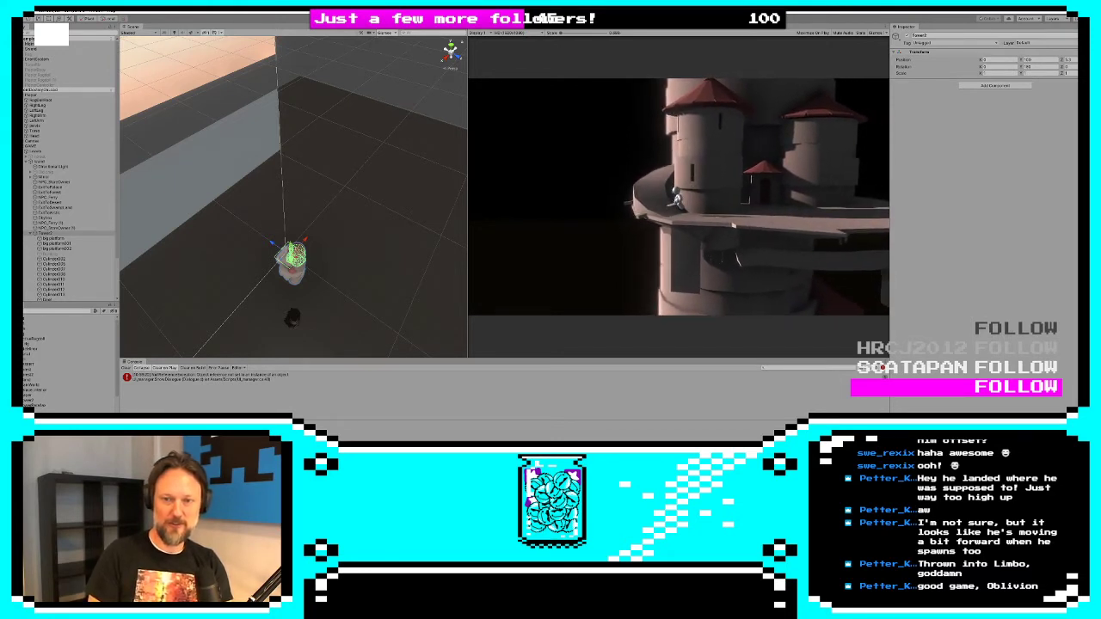
key(a)
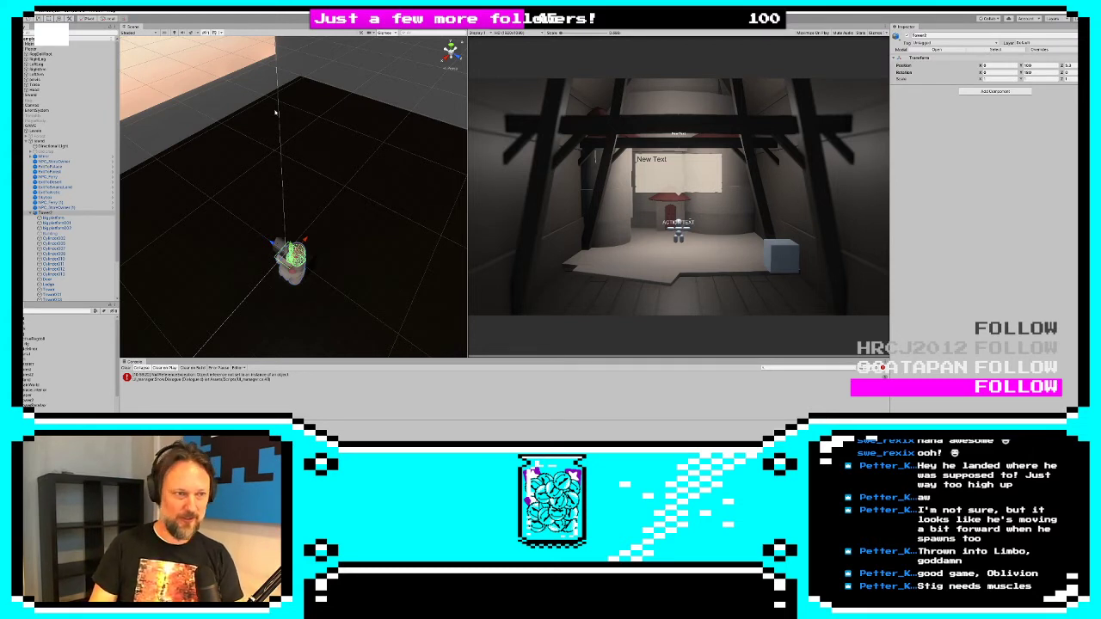
Check the ExitToForest trigger's settings, and set the Game Manager's start level to Palace on the GAME object
click(49, 172)
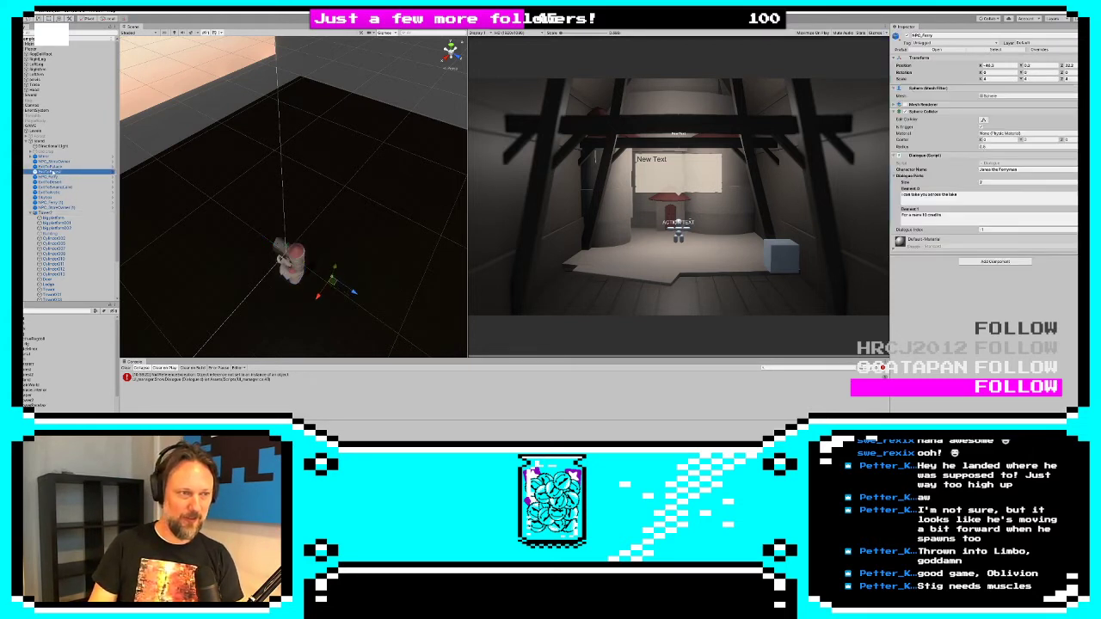
click(27, 141)
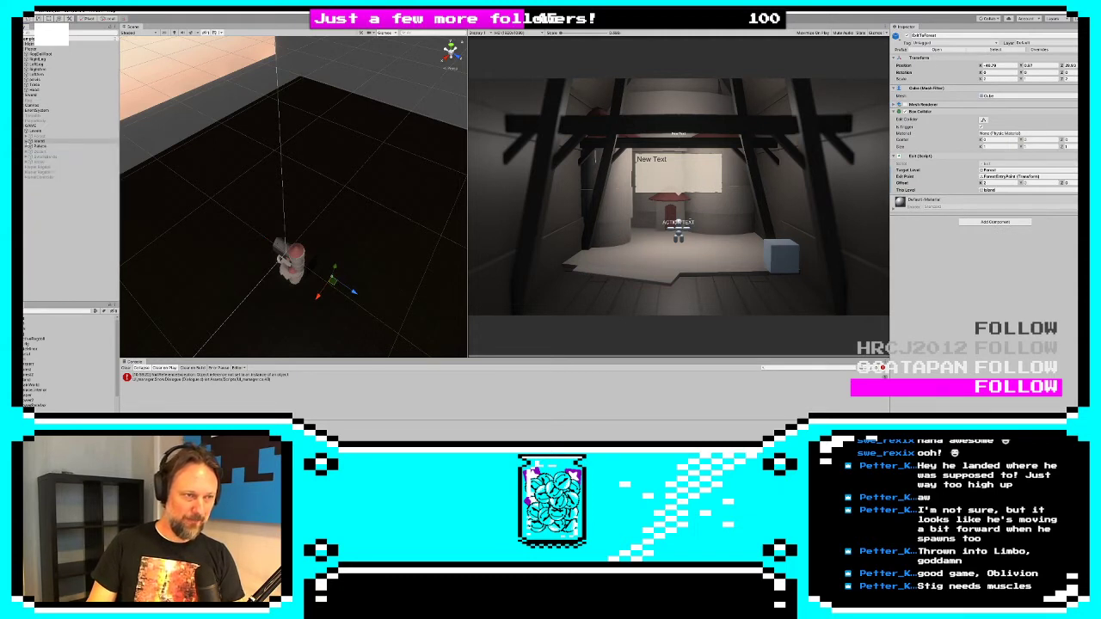
click(38, 126)
click(41, 146)
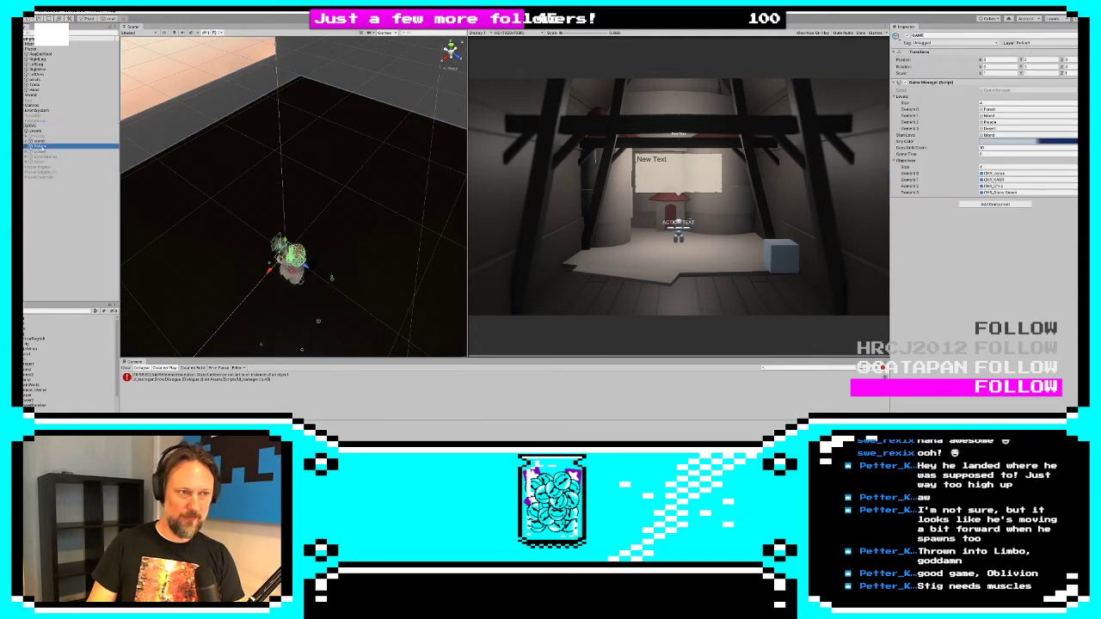
drag(41, 146, 996, 135)
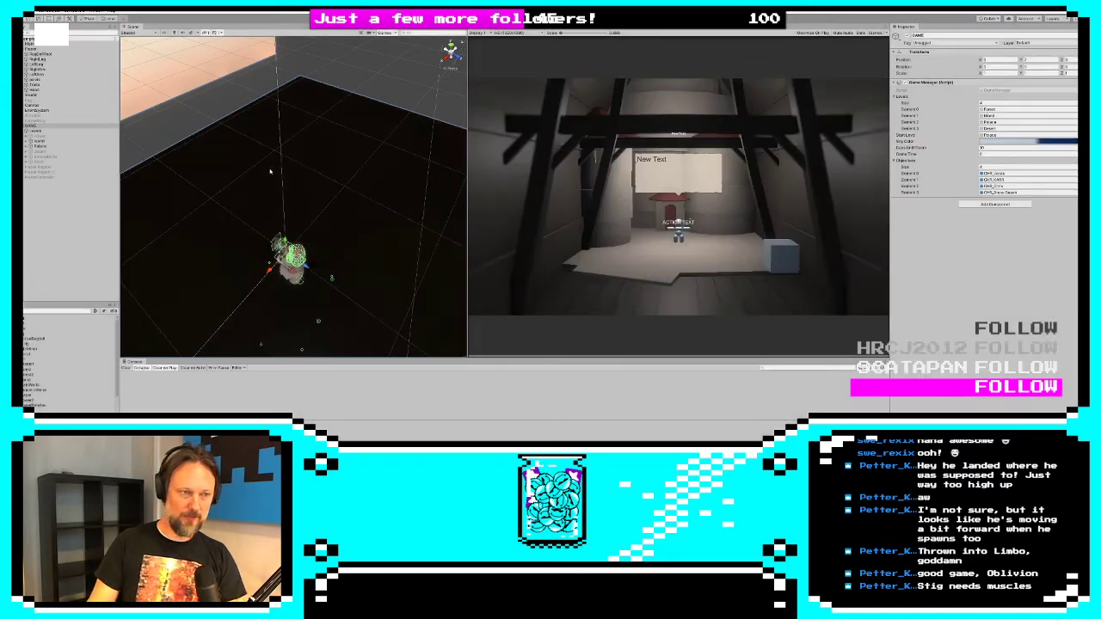
Examine the tower up close and locate the ExitToPalace trigger of the Island level relative to it
scroll(270, 171, up, 8)
middle_drag(284, 227, 327, 146)
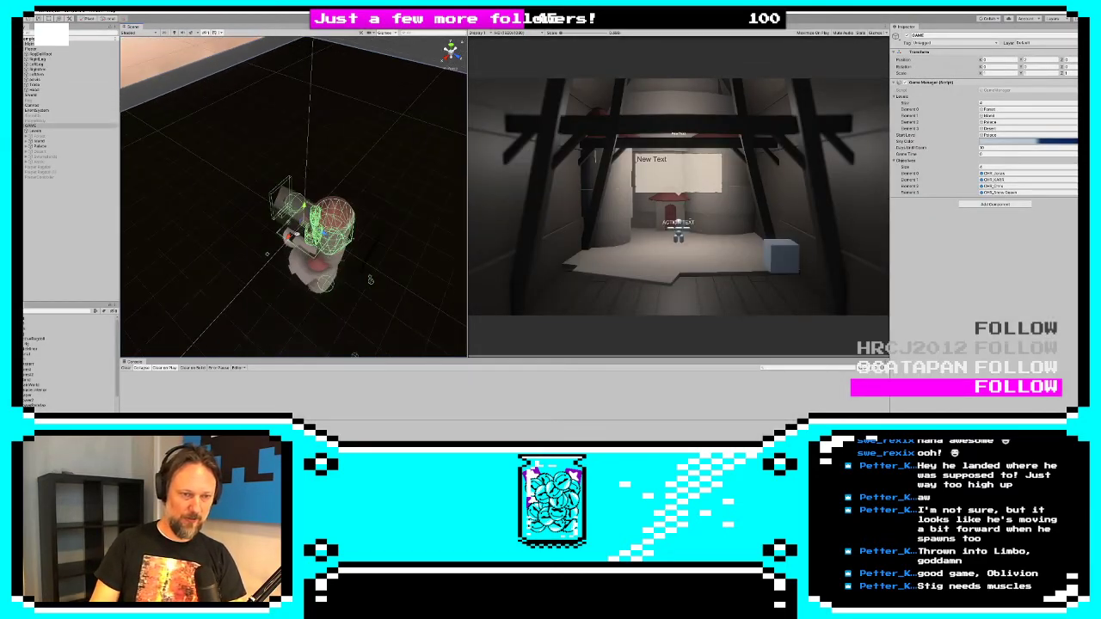
scroll(370, 280, up, 10)
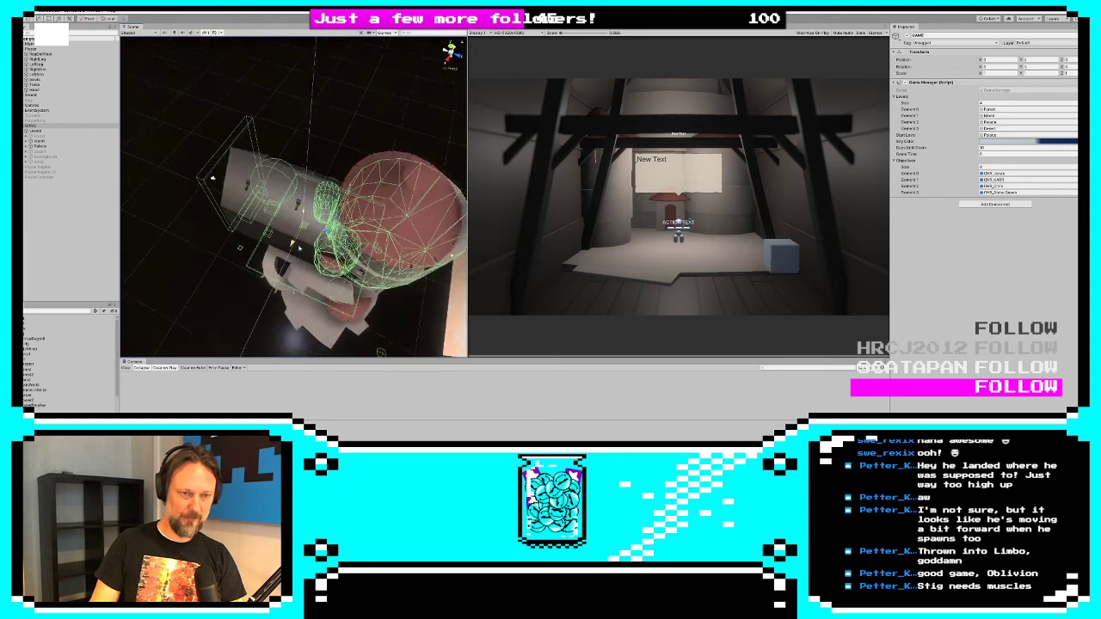
scroll(300, 248, up, 1)
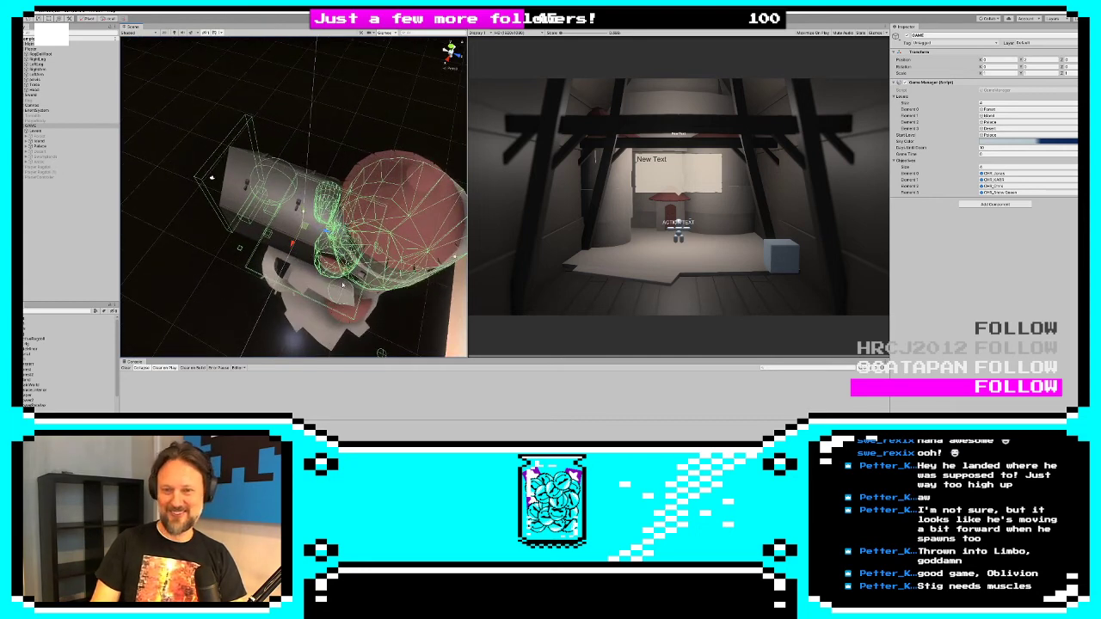
scroll(342, 284, up, 3)
alt+drag(343, 285, 342, 201)
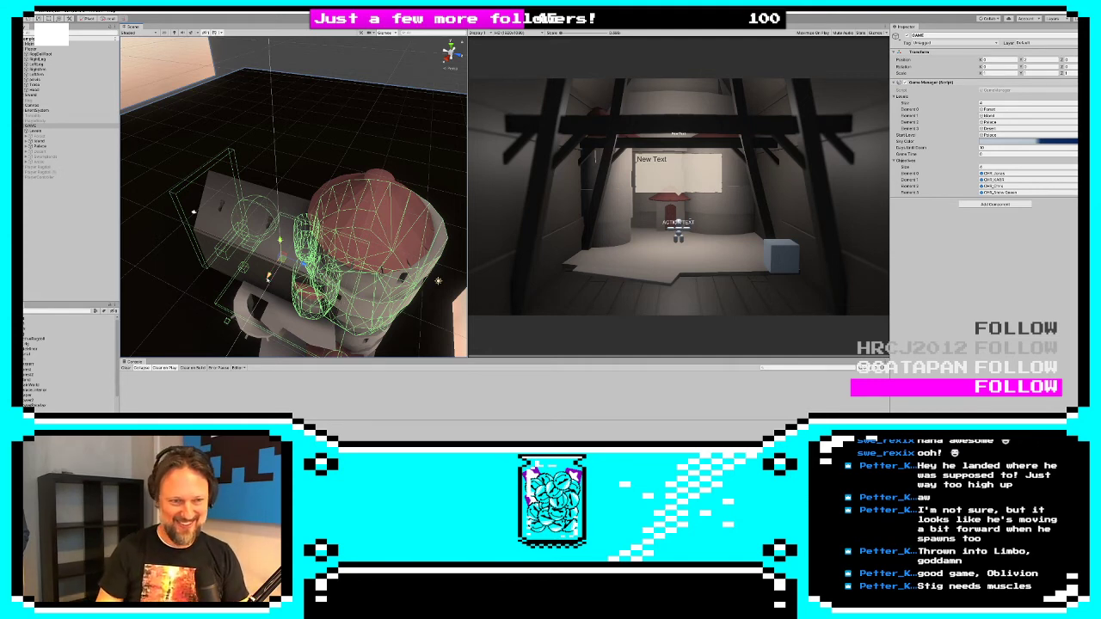
middle_drag(344, 172, 336, 134)
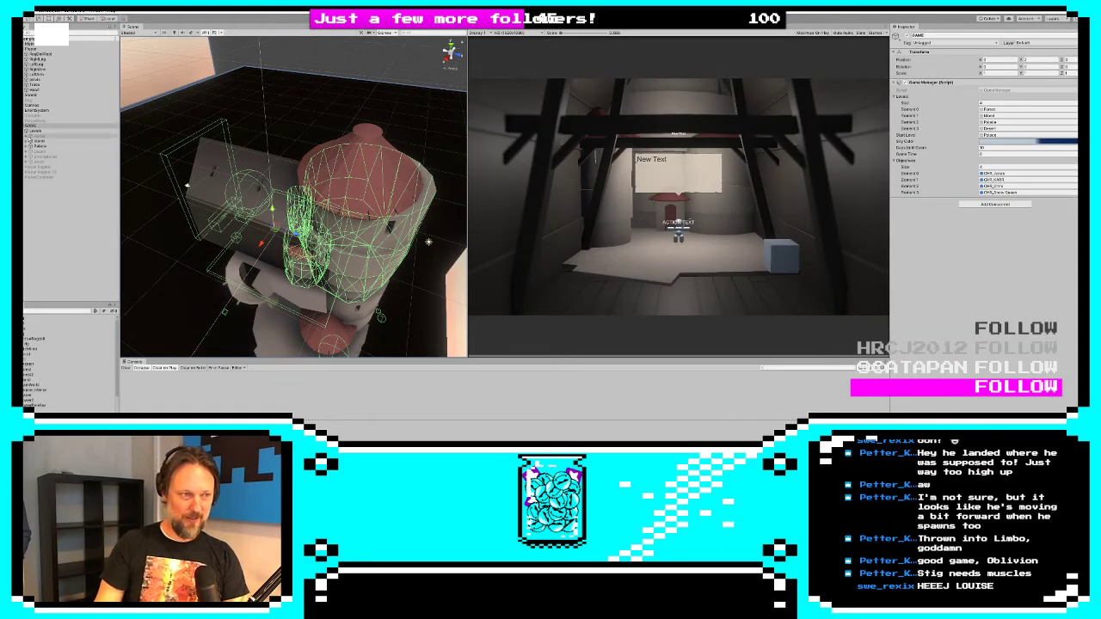
click(26, 141)
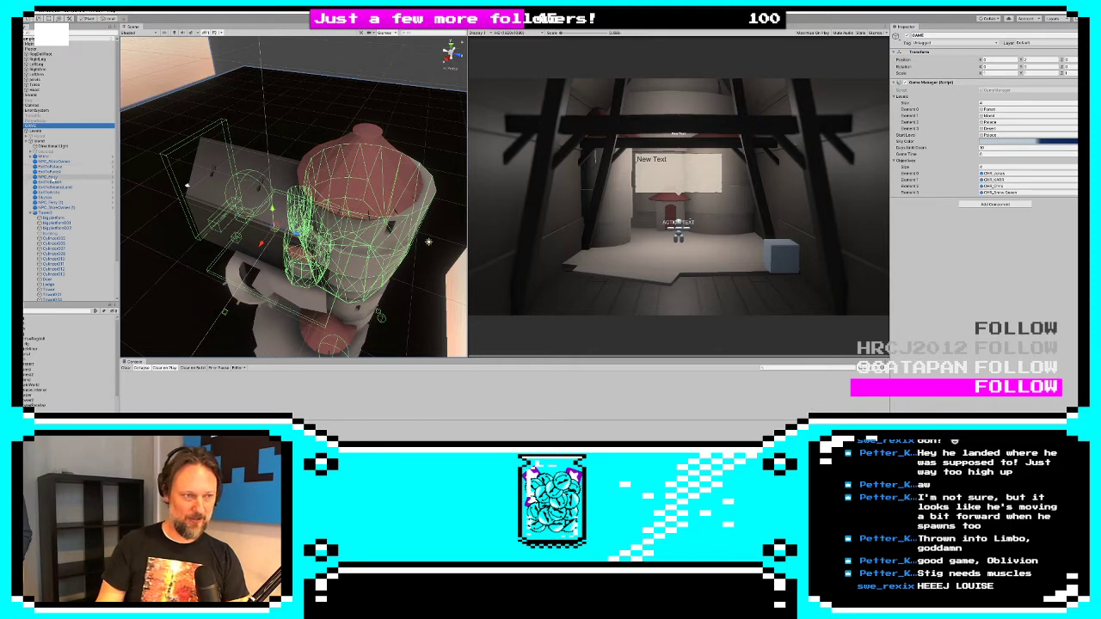
click(52, 166)
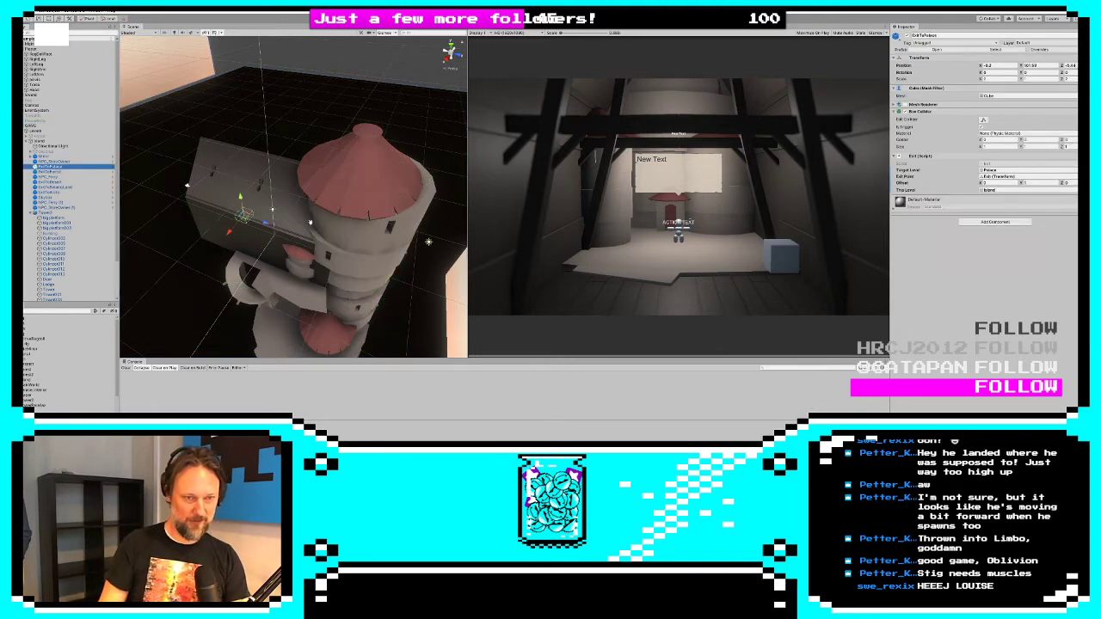
key(f)
scroll(287, 265, down, 10)
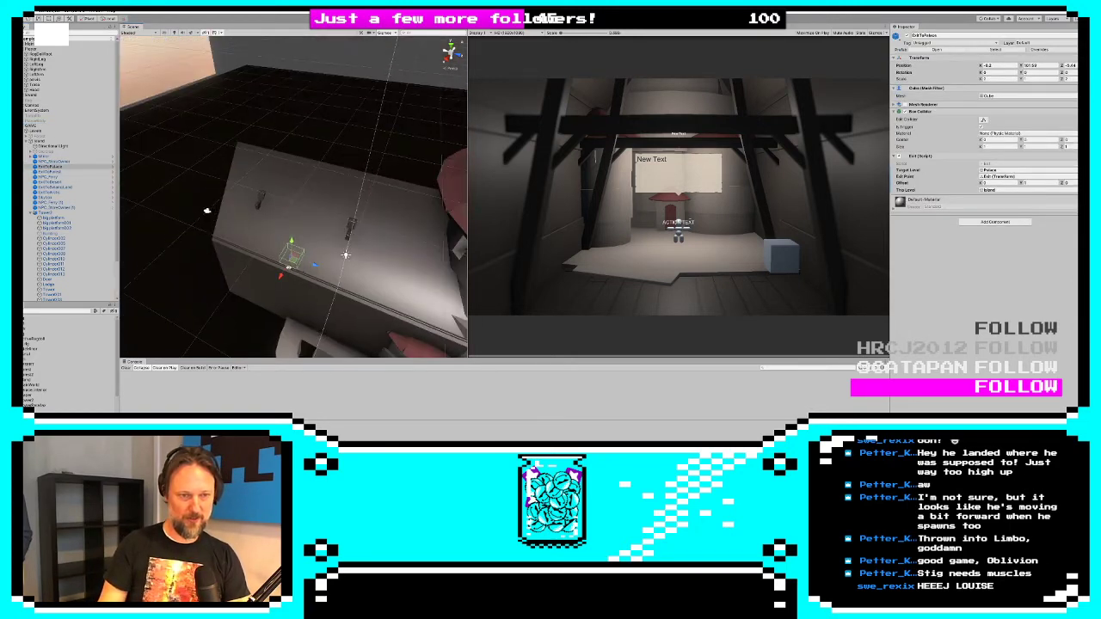
scroll(287, 265, down, 10)
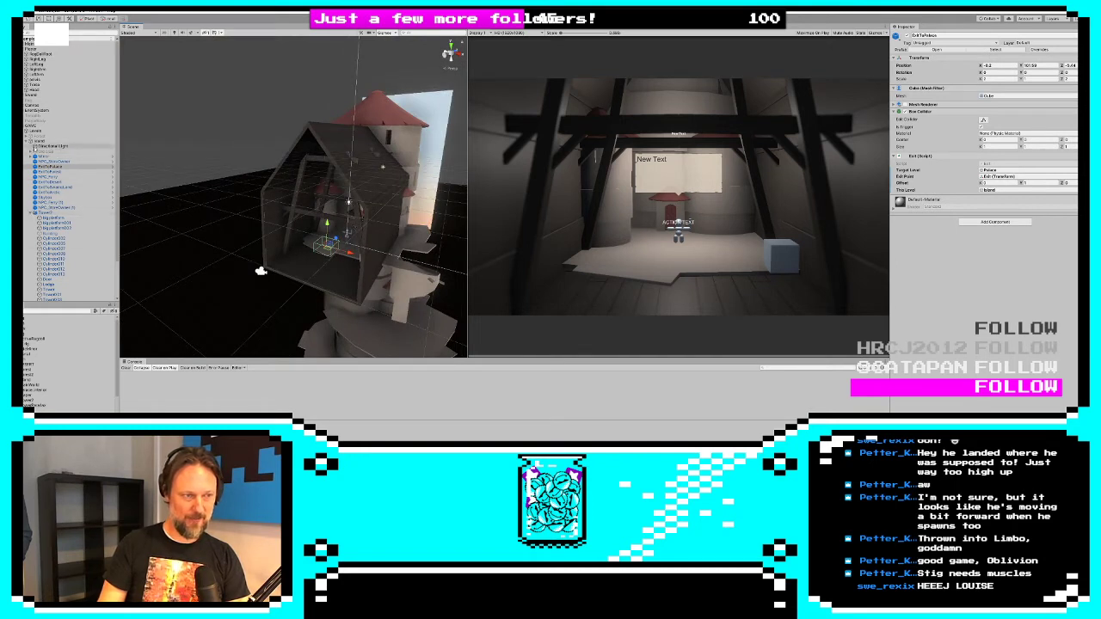
Deactivate the Palace level object so only the Island tower is shown
click(30, 142)
click(61, 148)
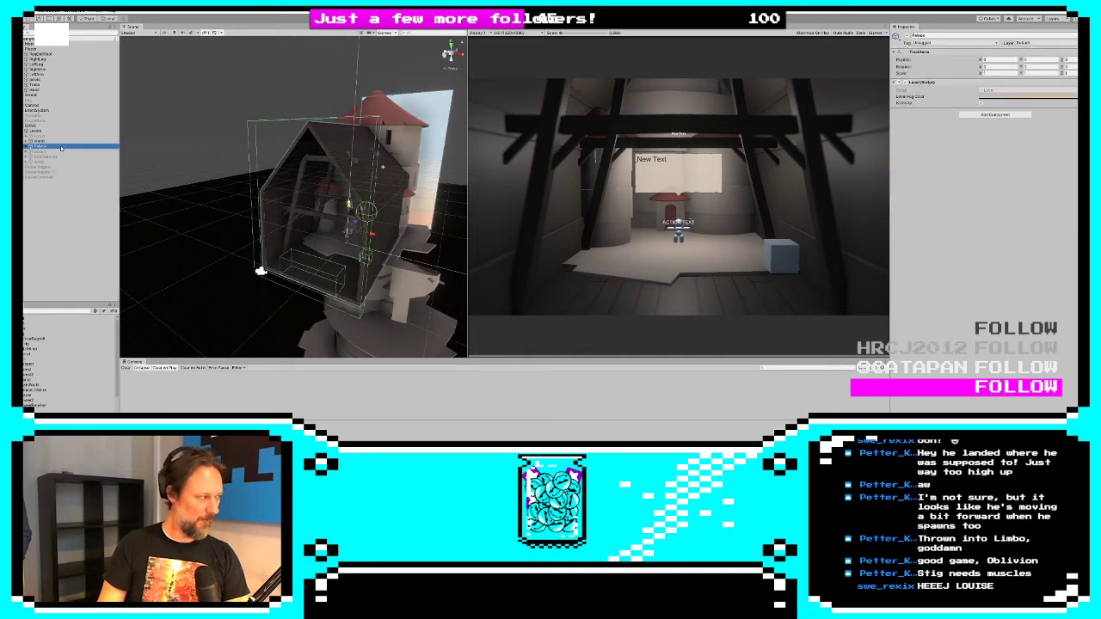
click(907, 36)
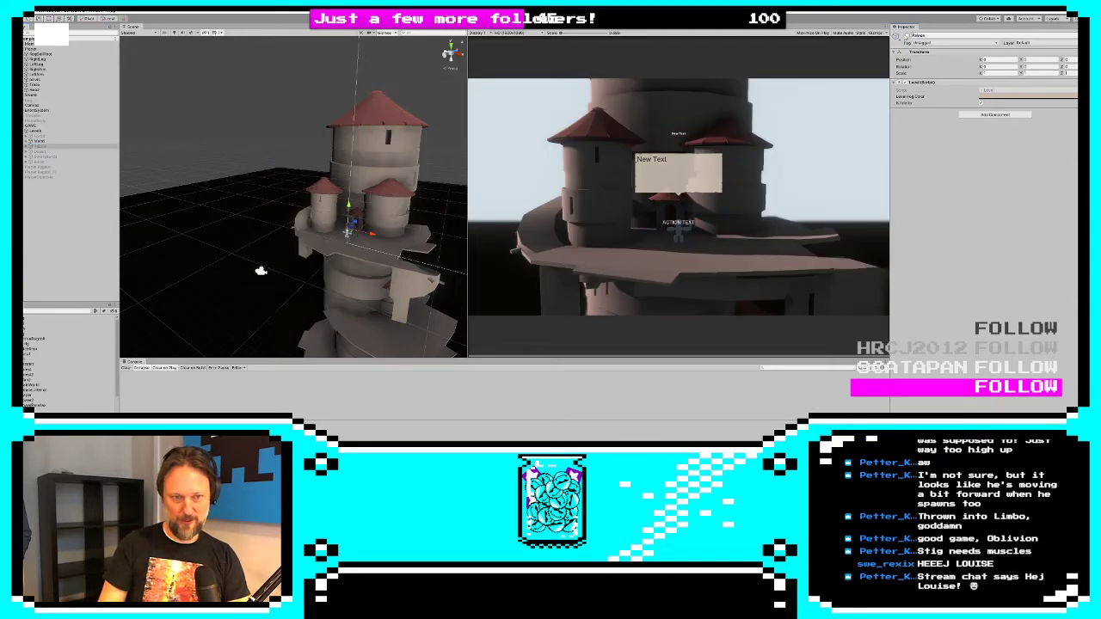
Move the Island level's ExitToPalace trigger along its Z axis toward the tower's entrance
click(55, 141)
alt+drag(396, 206, 344, 262)
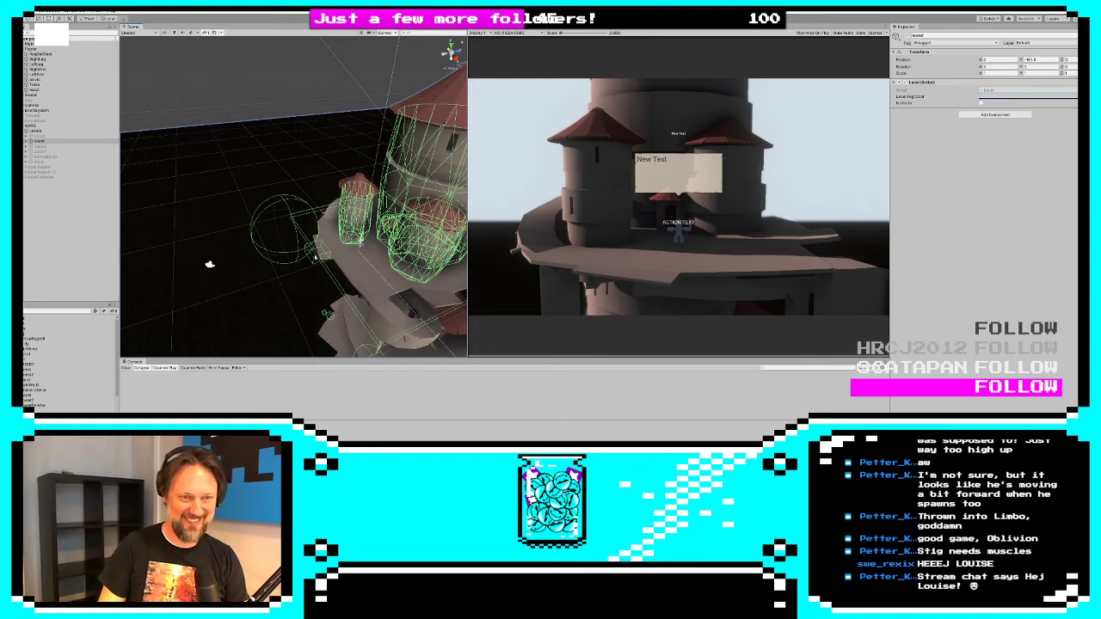
click(27, 142)
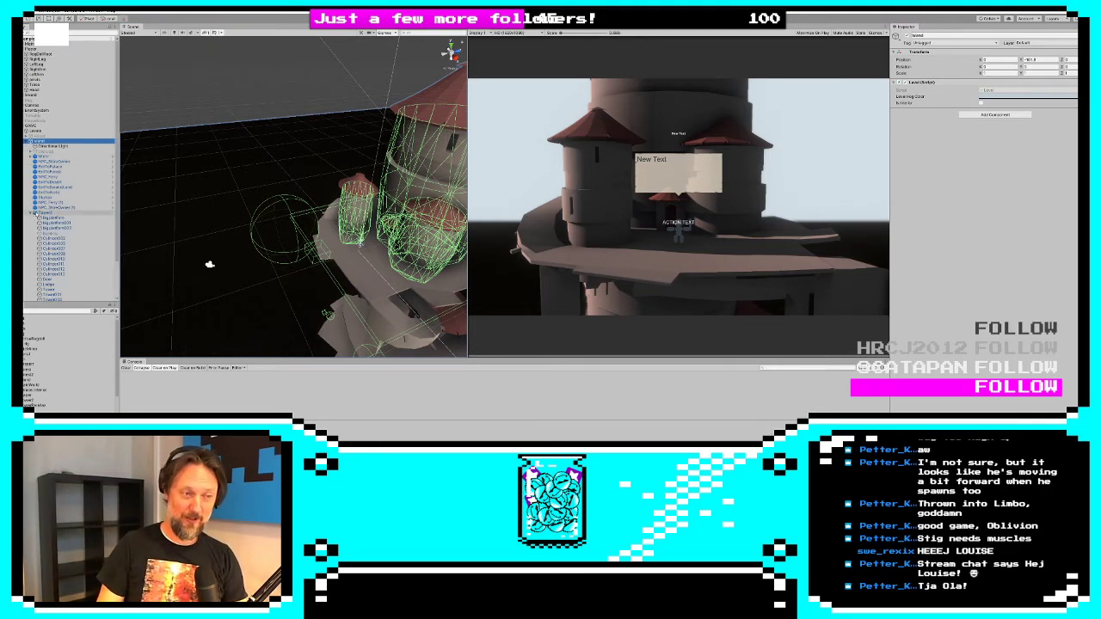
click(30, 213)
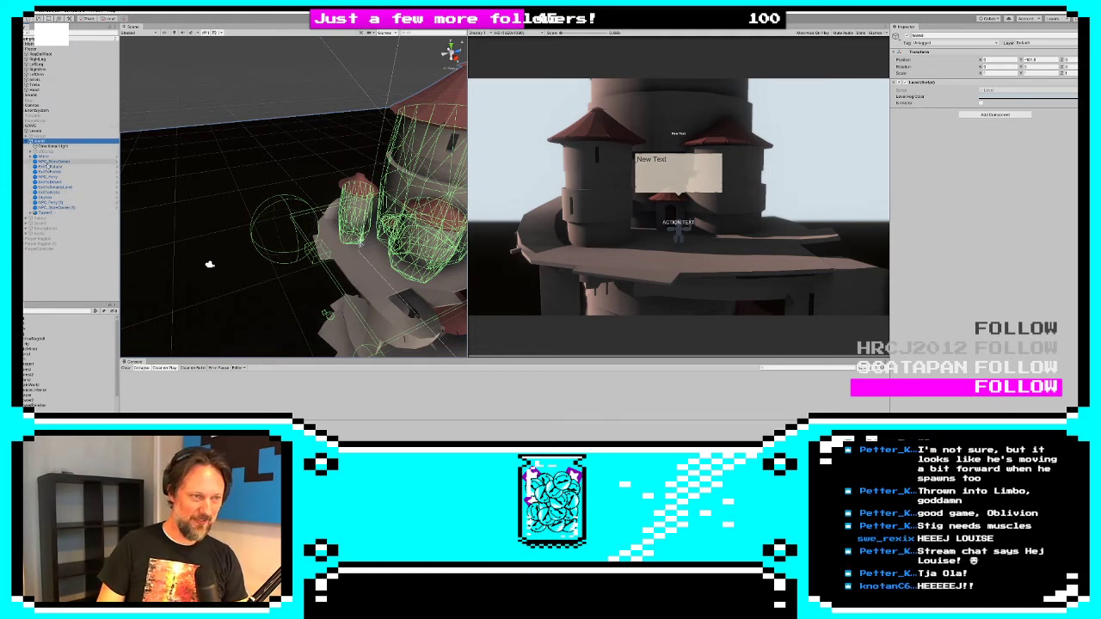
click(55, 167)
alt+drag(331, 248, 394, 259)
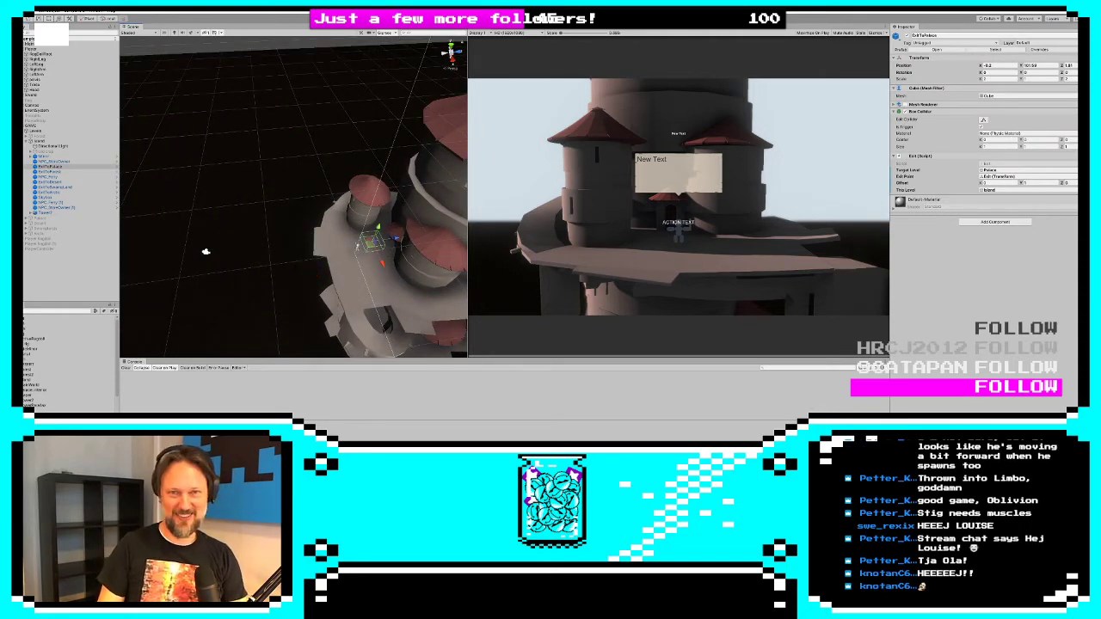
Inspect the player ragdoll's torso, pelvis and left arm up close during the play test, and stop the test
alt+drag(395, 259, 344, 129)
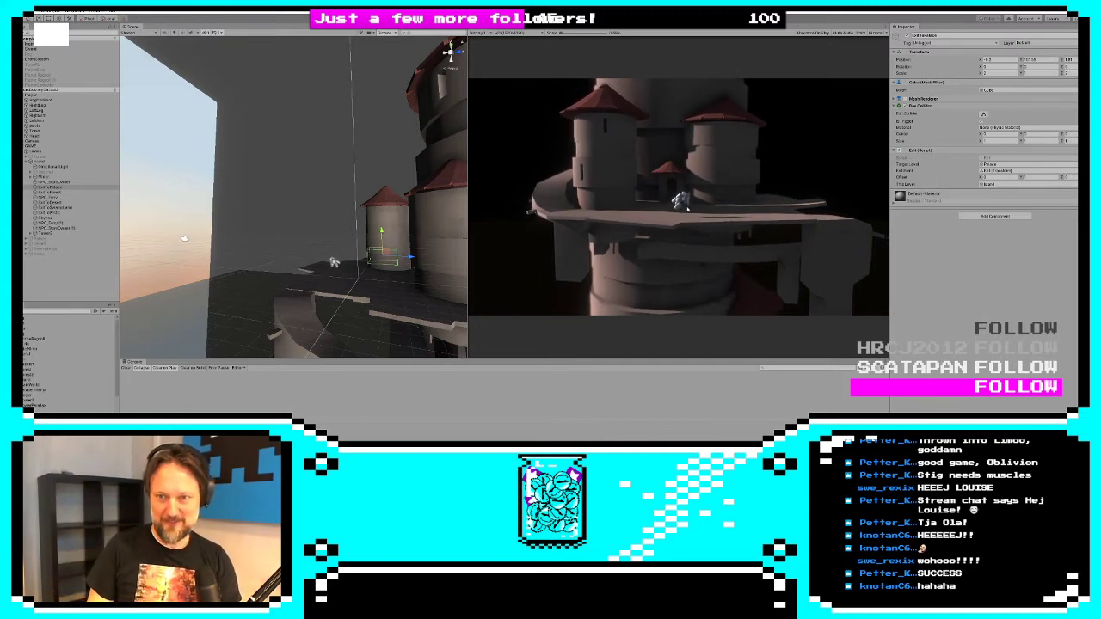
scroll(355, 286, up, 5)
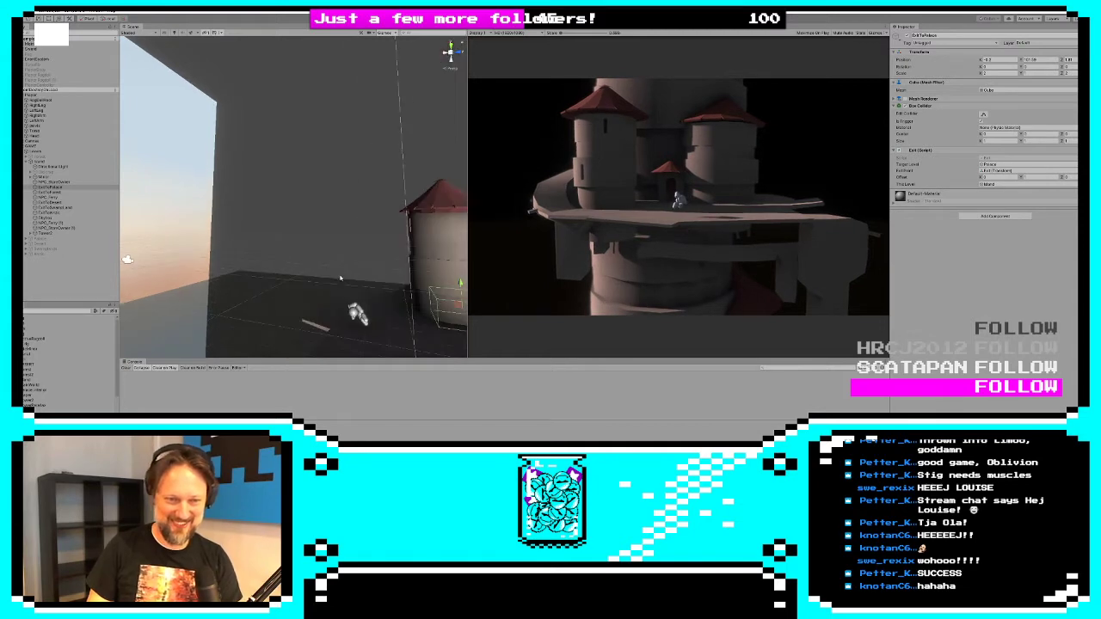
middle_drag(356, 285, 318, 240)
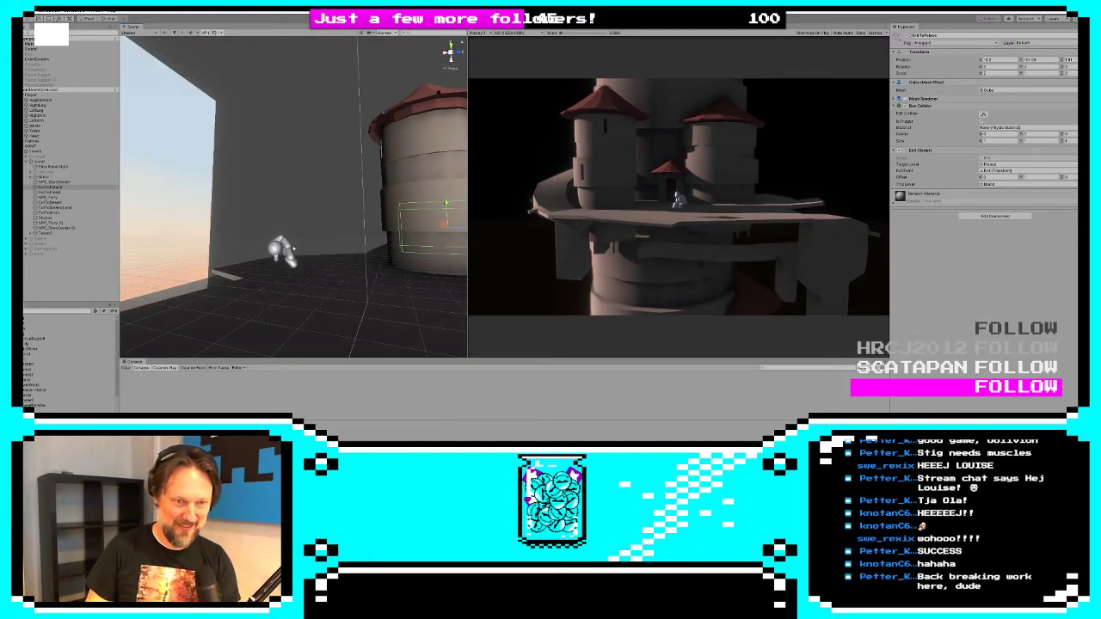
click(286, 248)
key(f)
alt+drag(290, 247, 261, 204)
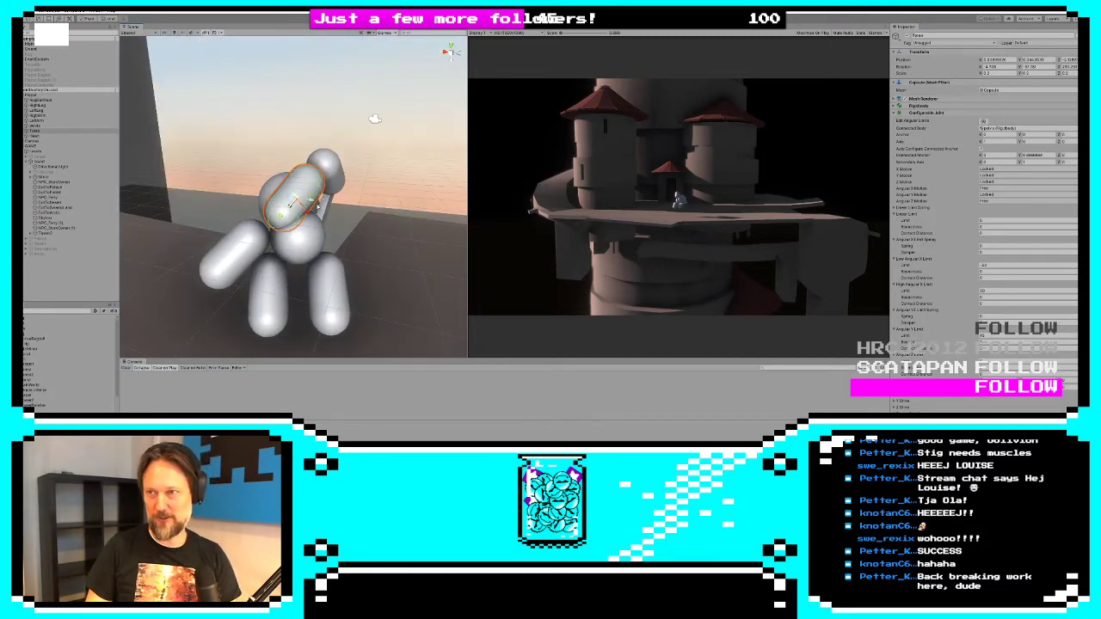
alt+drag(374, 118, 138, 294)
click(281, 247)
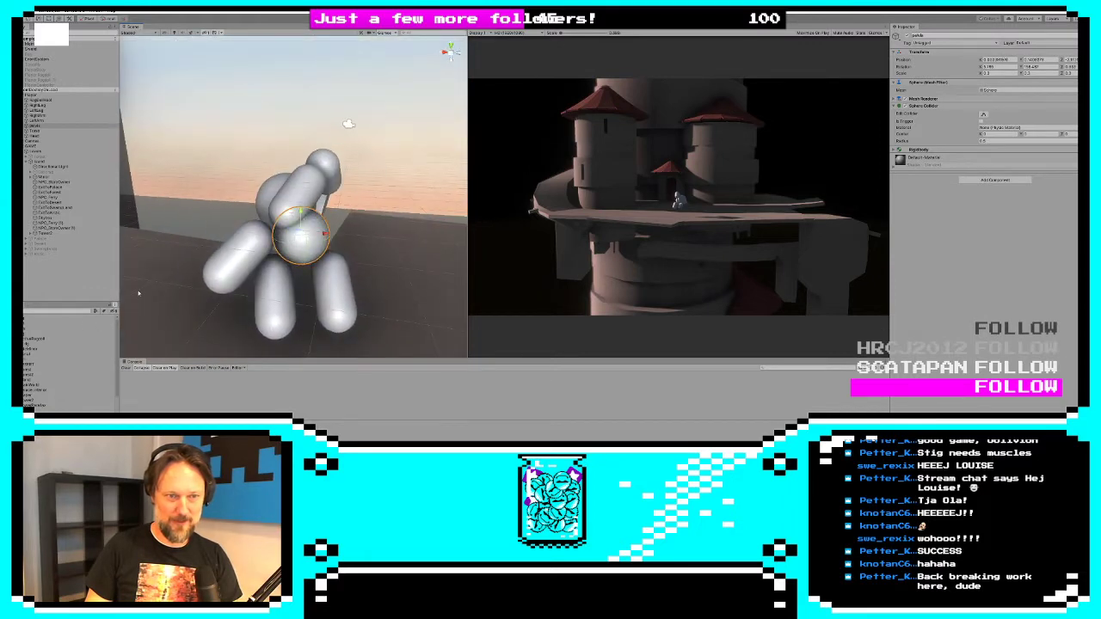
click(221, 275)
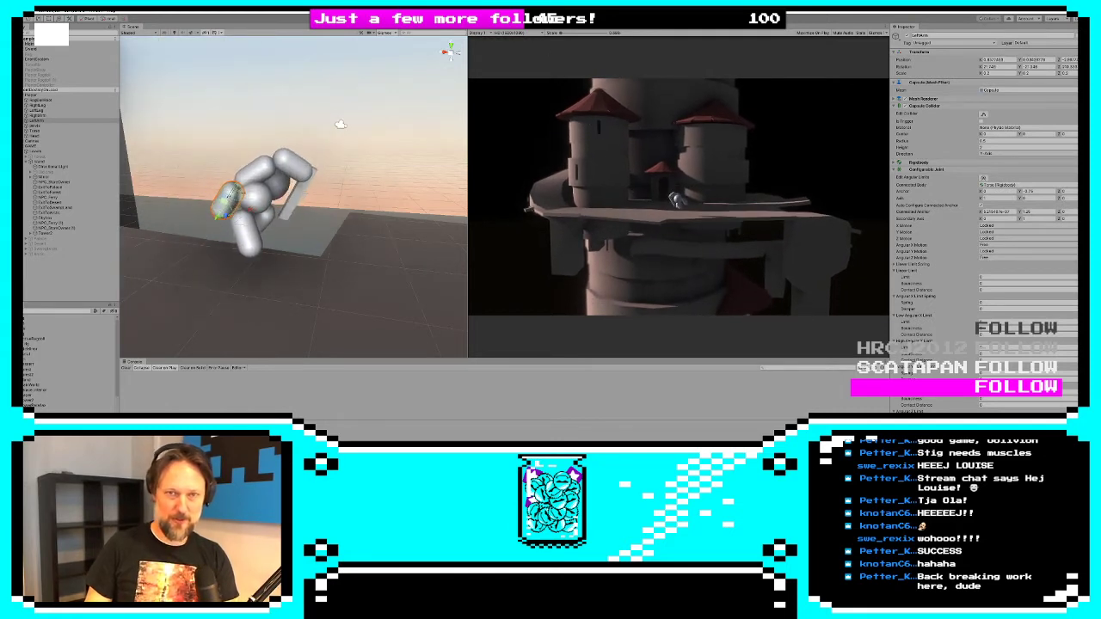
key(ctrl+p)
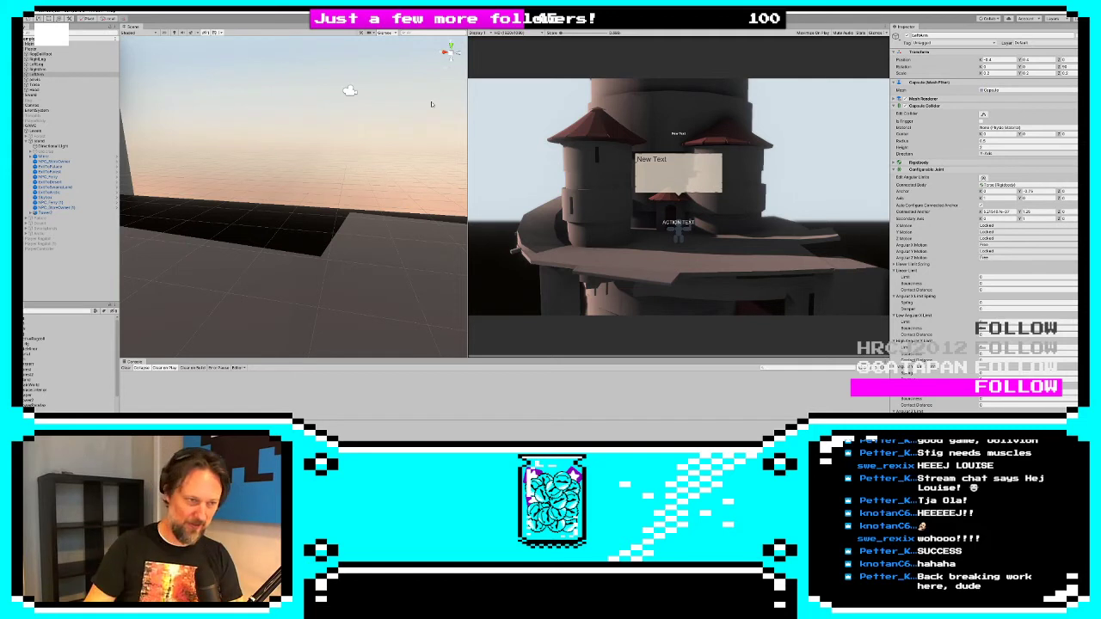
Examine where the Tower2 model sits relative to the Island level's origin and ground plane
click(42, 213)
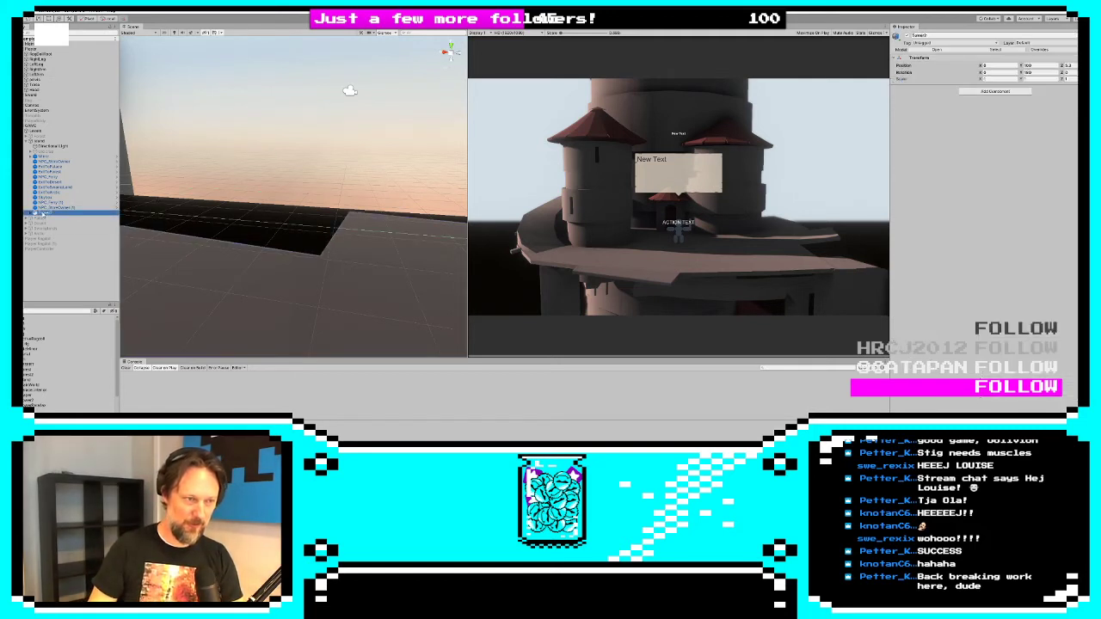
click(43, 141)
right_click(307, 206)
key(f)
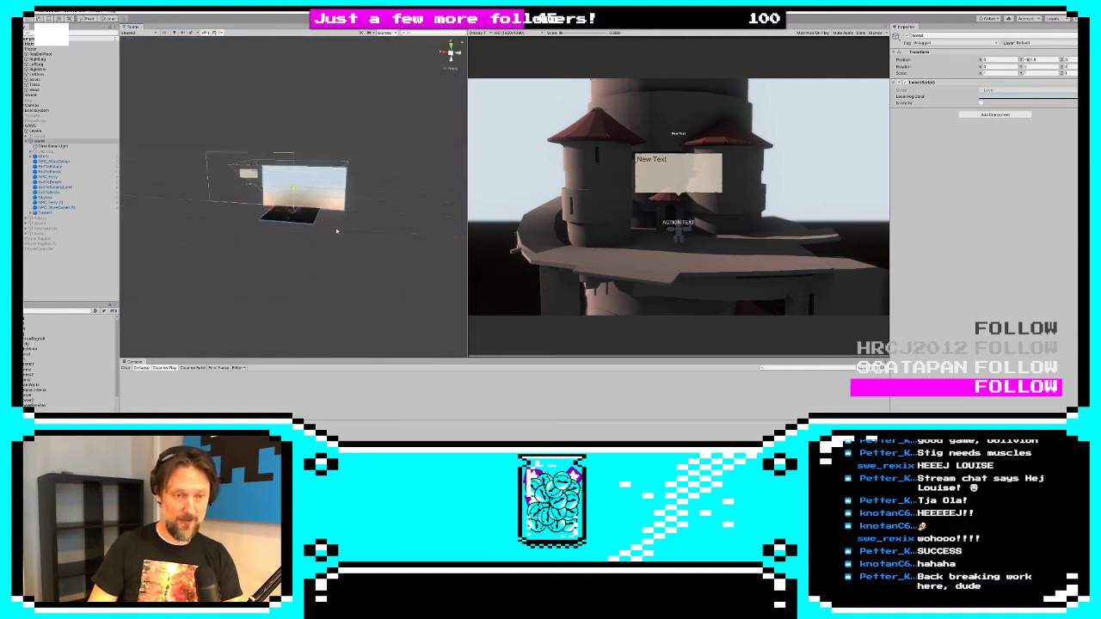
alt+drag(337, 229, 319, 326)
scroll(302, 271, up, 3)
scroll(303, 272, up, 5)
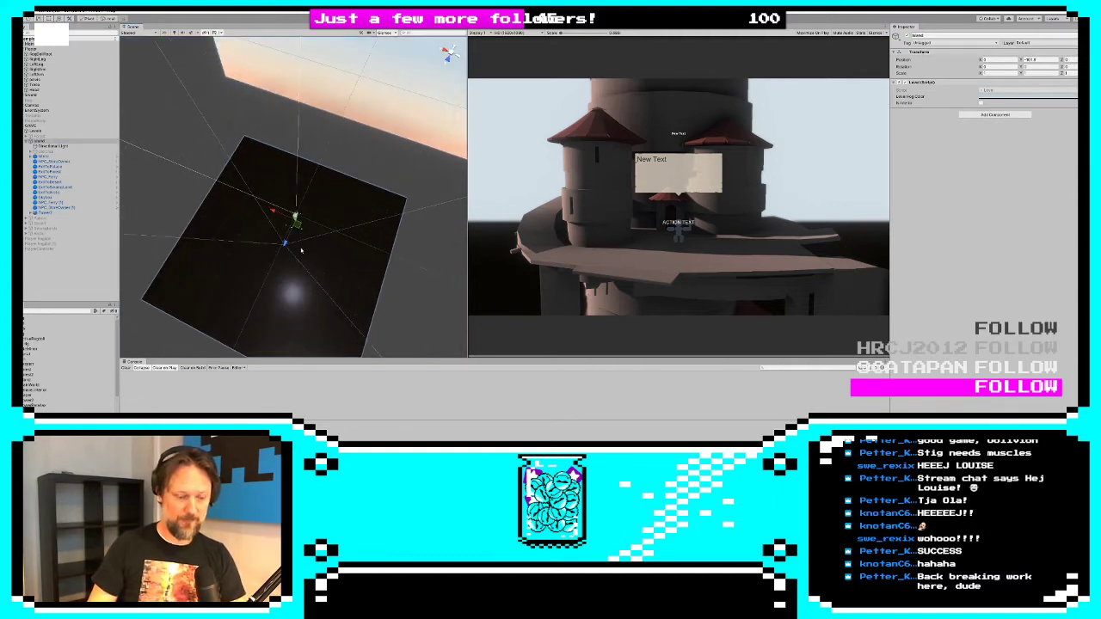
click(52, 212)
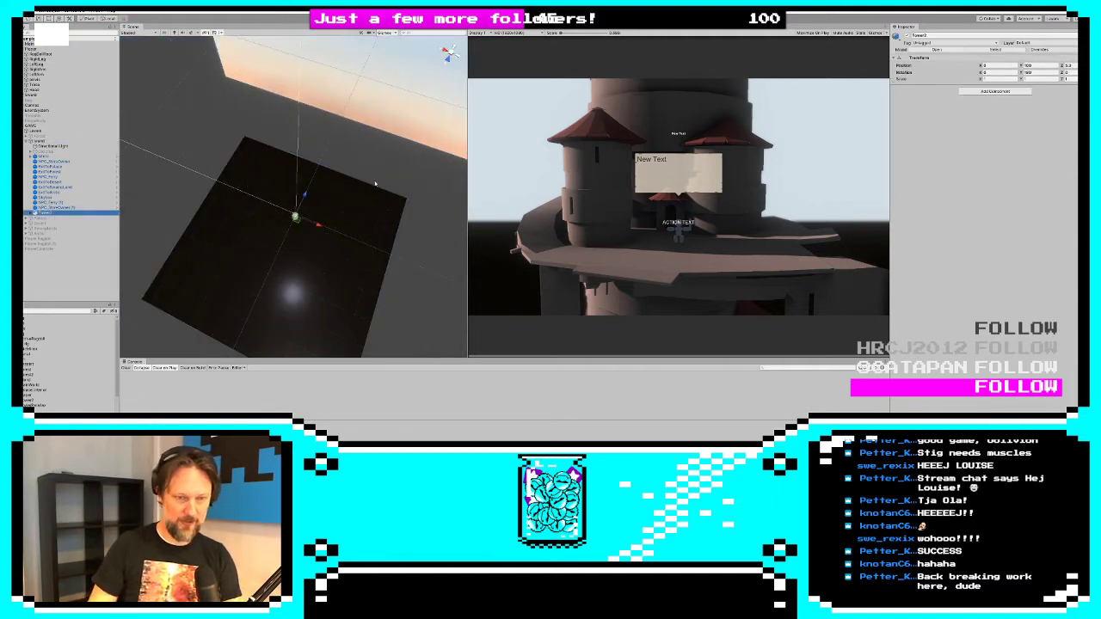
key(f)
alt+drag(295, 254, 99, 198)
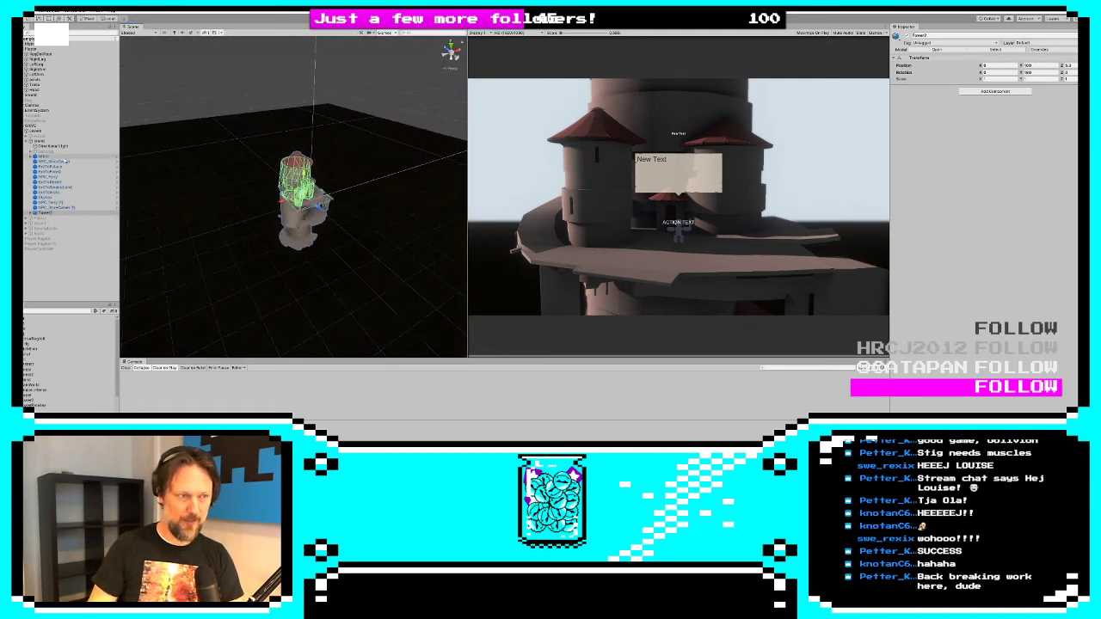
Compare the transform positions of the Island level, the Palace level and its interior model
click(43, 140)
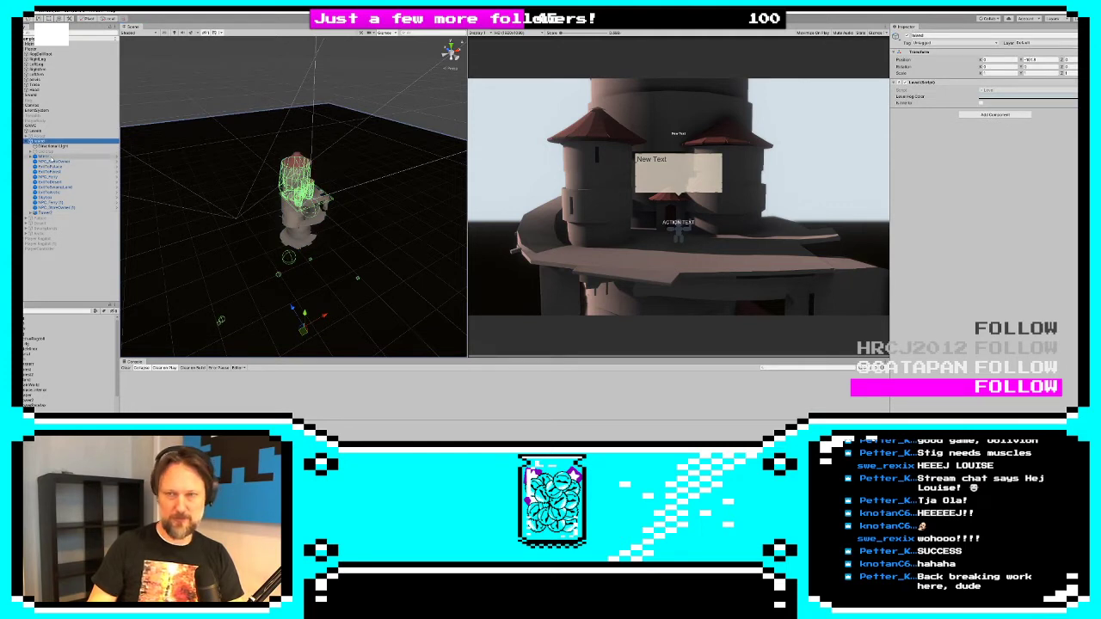
click(53, 219)
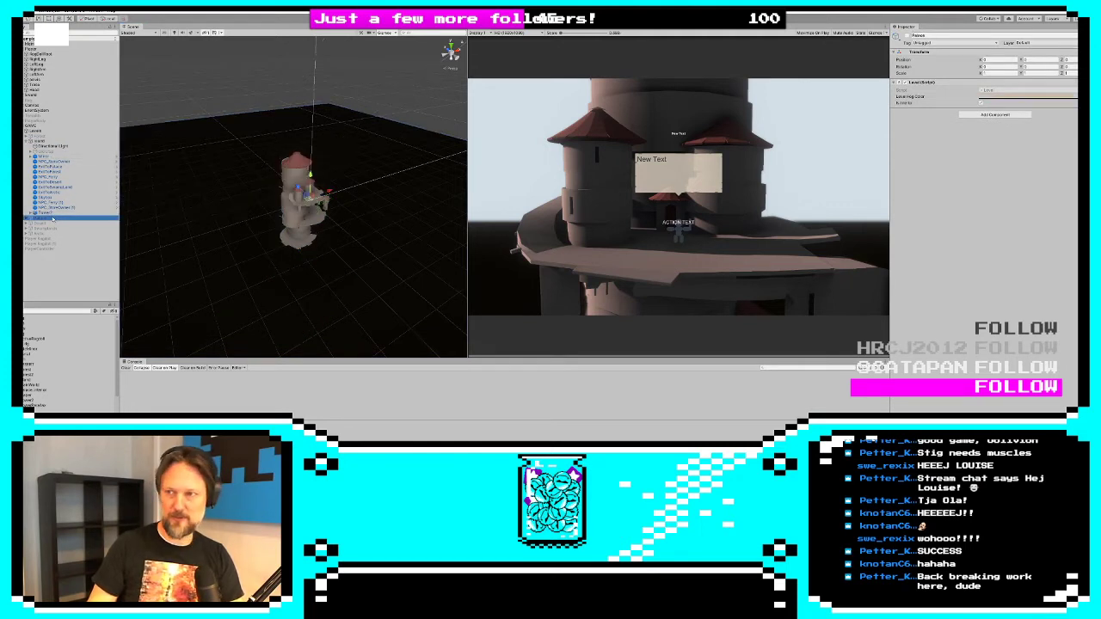
click(26, 219)
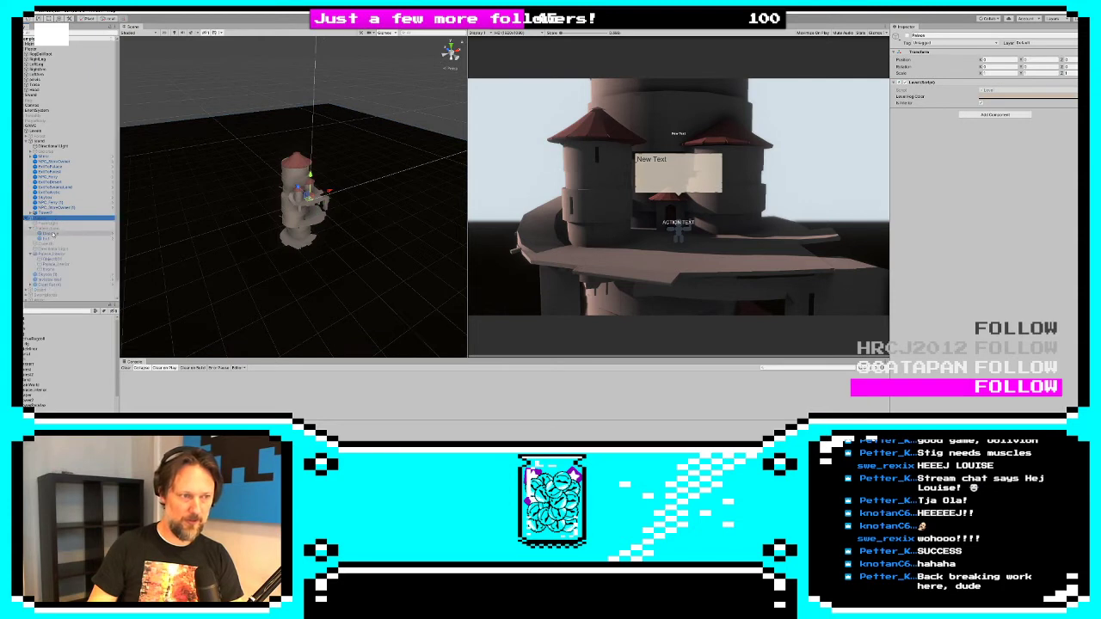
click(49, 246)
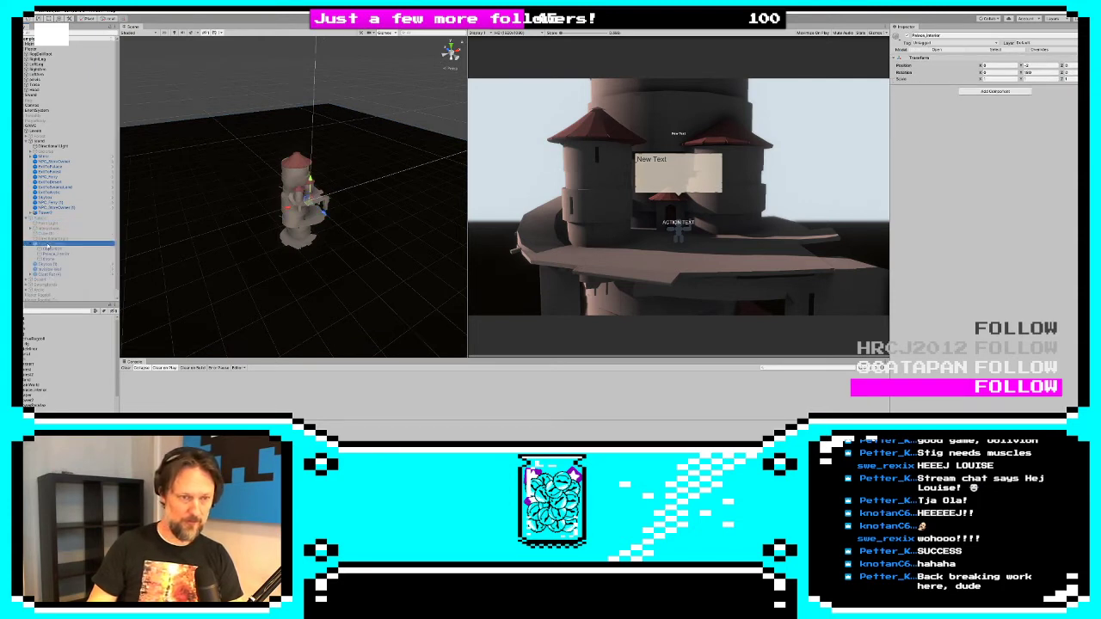
click(26, 219)
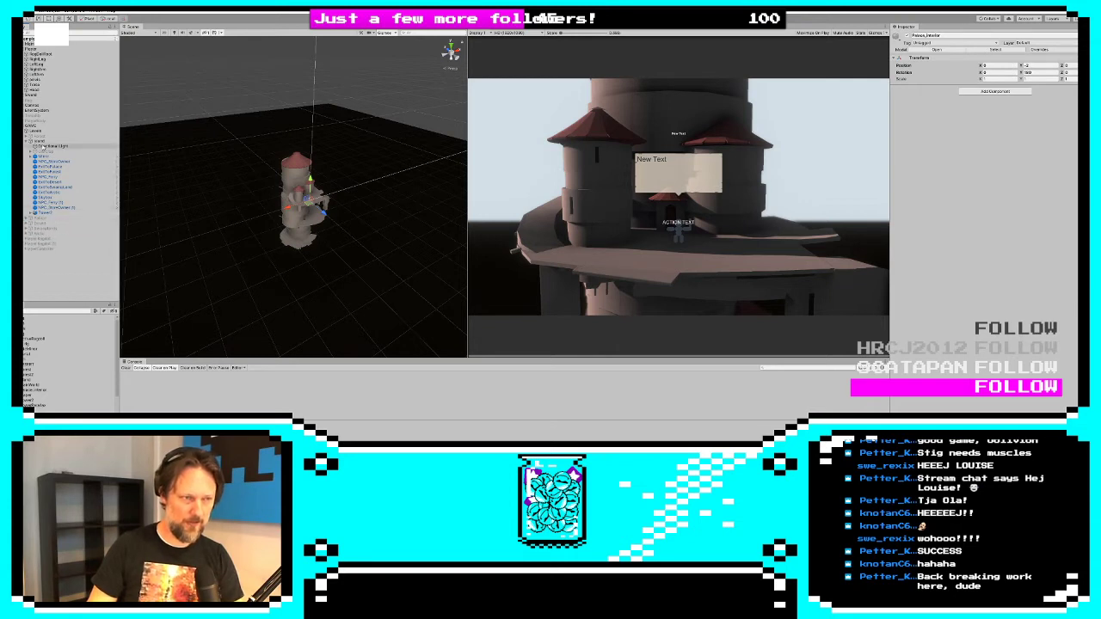
click(38, 141)
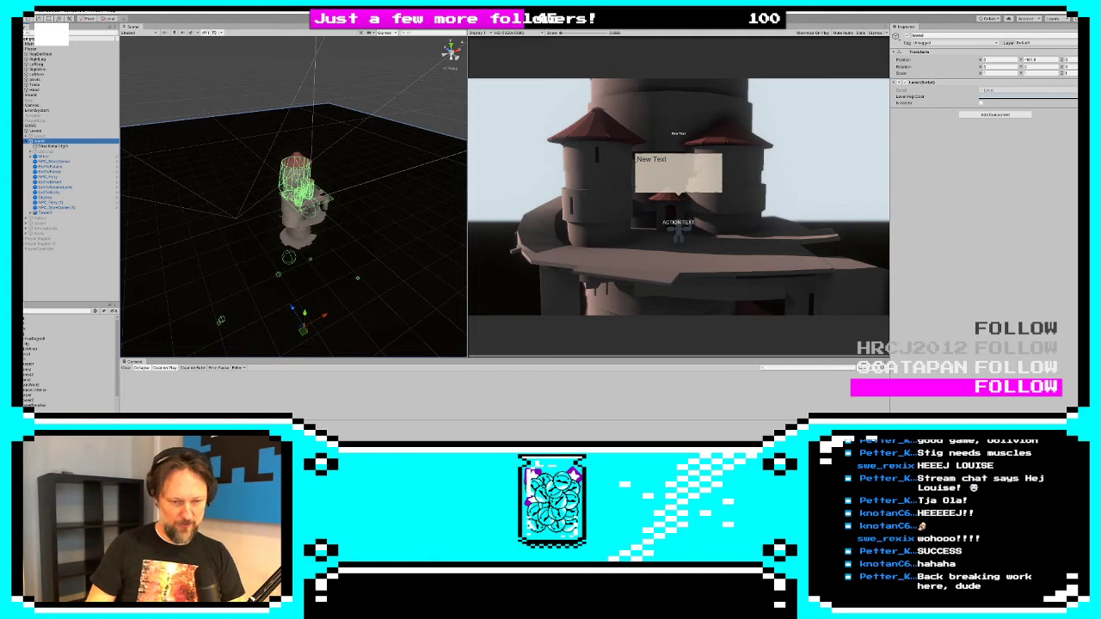
Switch to Visual Studio and review the SafeMove method in the player's ragdoll script
key(alt+Tab)
scroll(270, 109, up, 6)
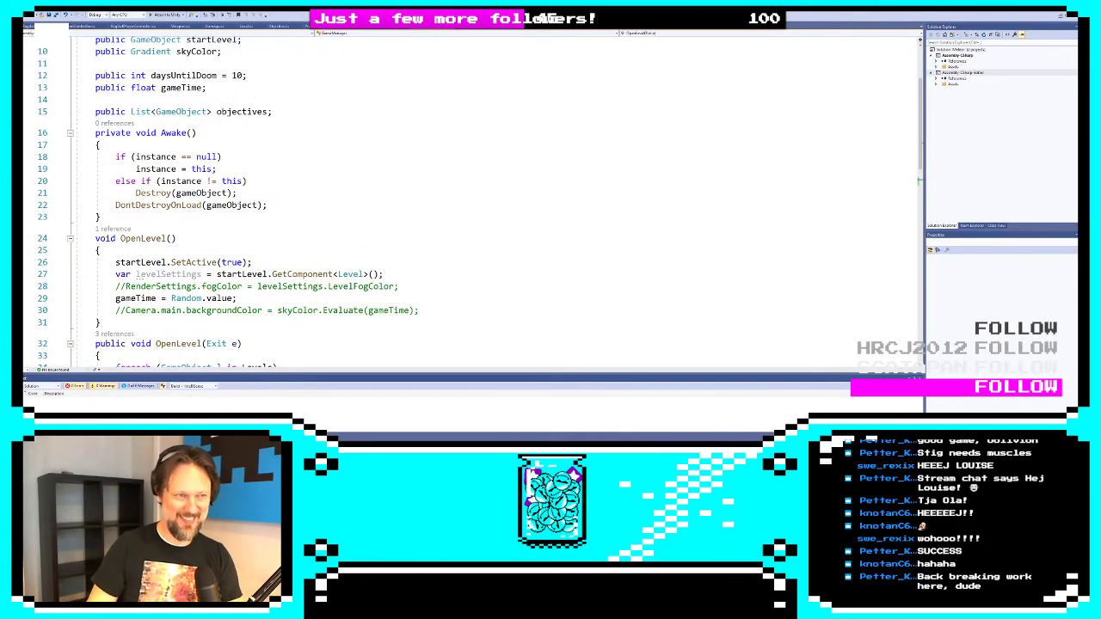
click(31, 25)
scroll(270, 154, up, 3)
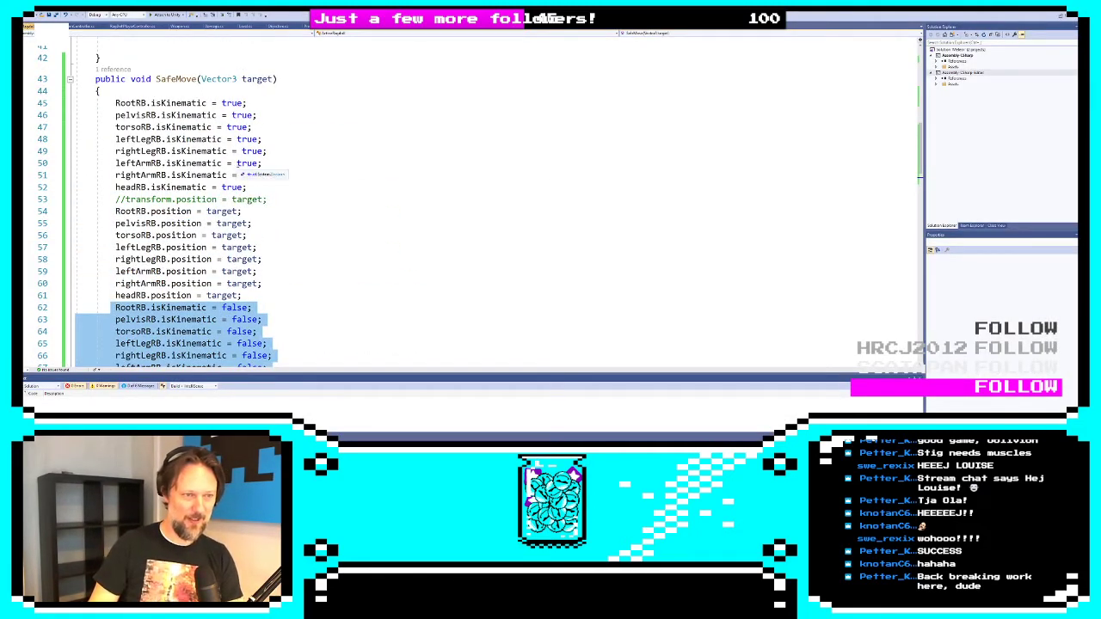
scroll(270, 155, down, 1)
drag(267, 163, 76, 174)
key(BackSpace)
key(BackSpace)
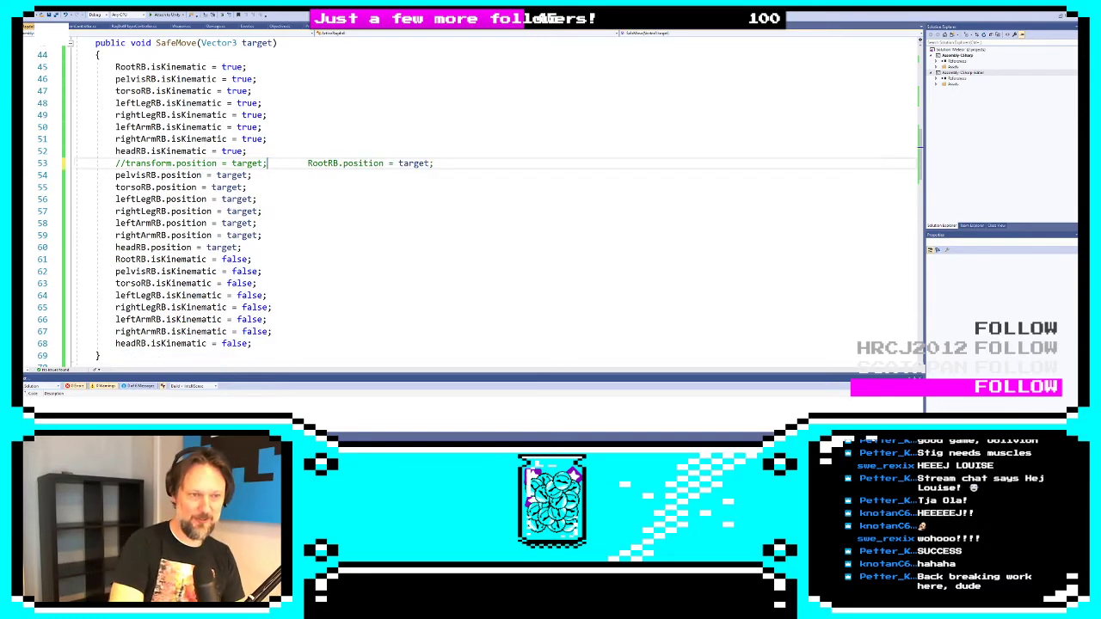
key(ctrl+z)
key(ctrl+z)
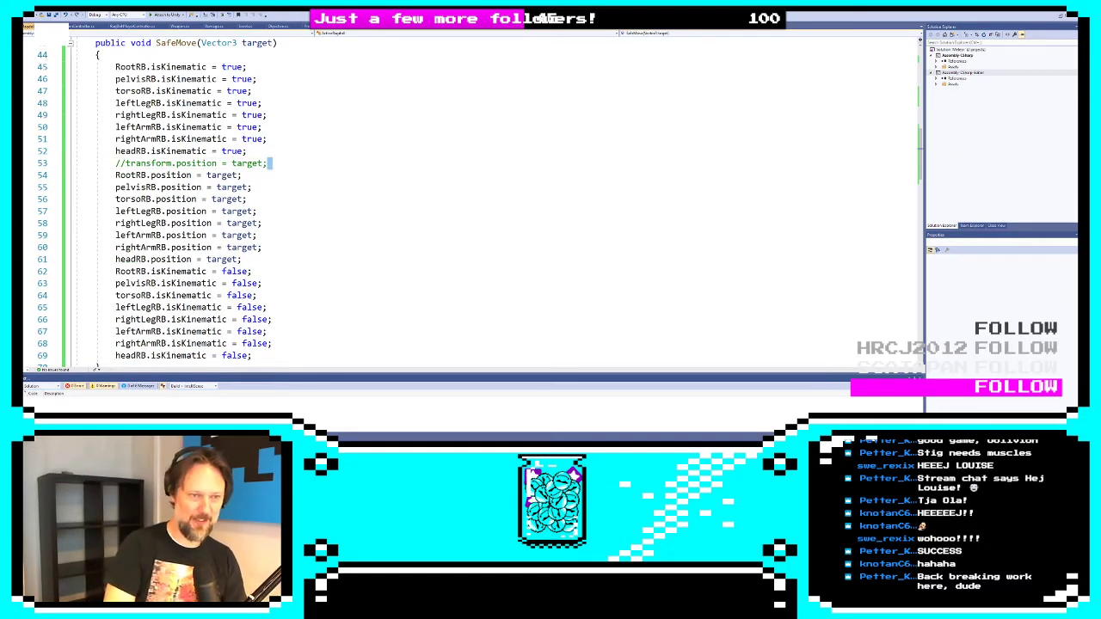
Delete the commented-out transform.position line from the SafeMove method
drag(269, 164, 76, 163)
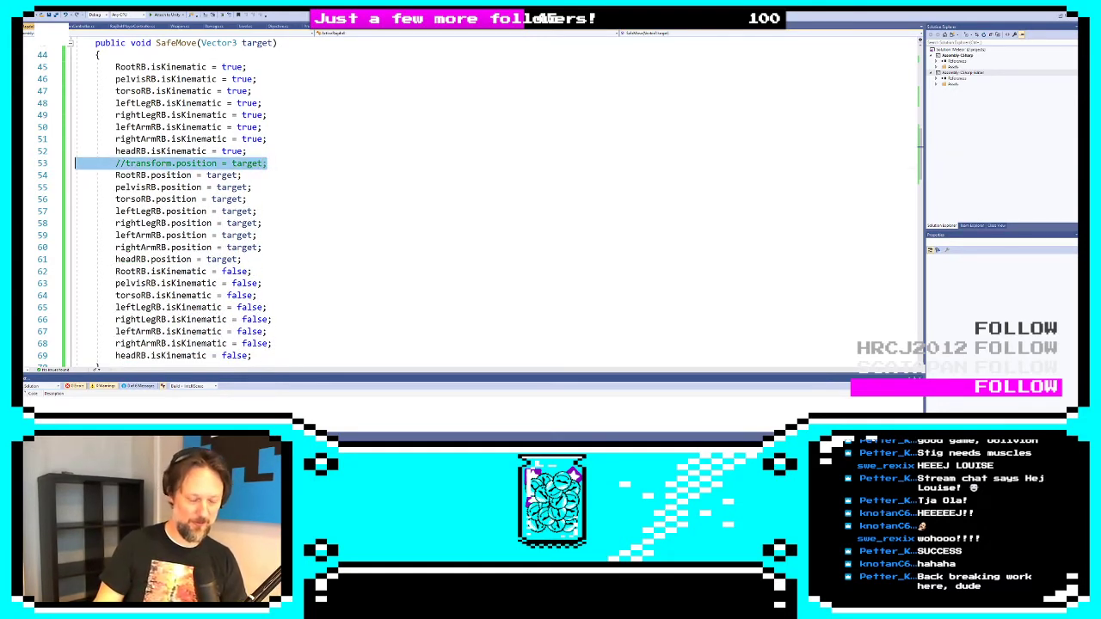
key(BackSpace)
key(BackSpace)
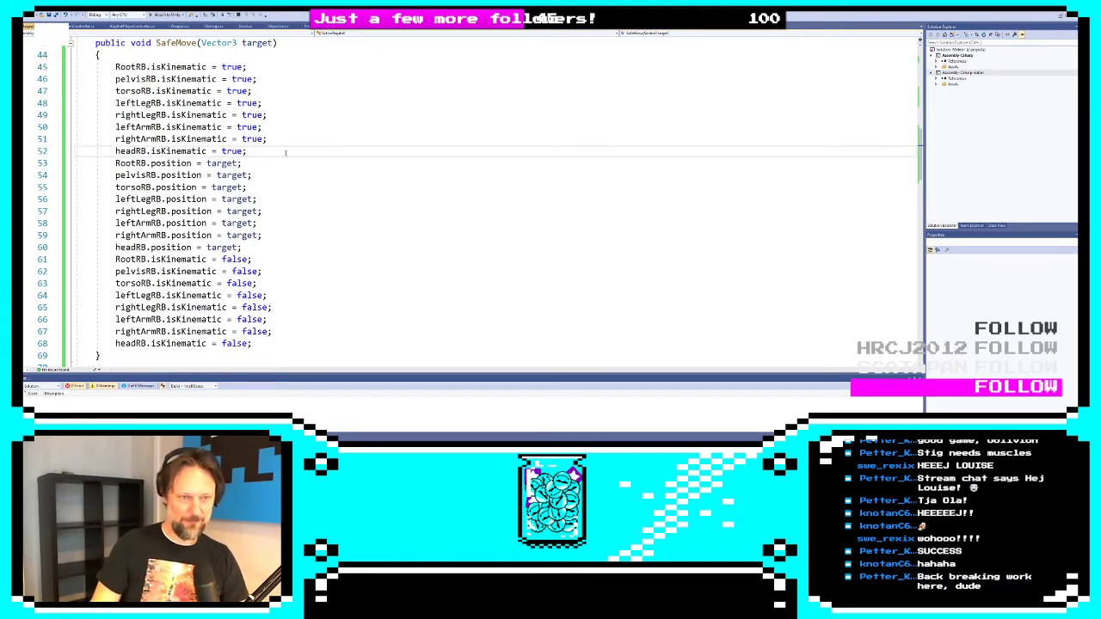
Separate SafeMove's three statement groups with a blank line before the position assignments and another before the isKinematic = false lines
key(Return)
key(Down)
key(Down)
key(Down)
key(Down)
key(Down)
key(Down)
key(Down)
key(Down)
key(Down)
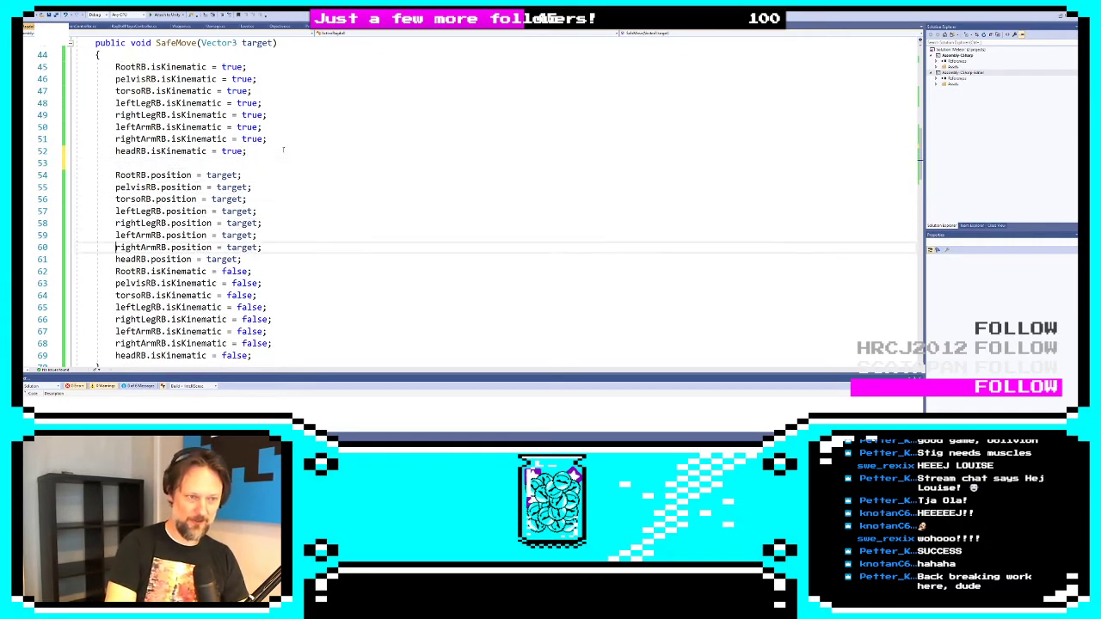
key(Up)
key(Return)
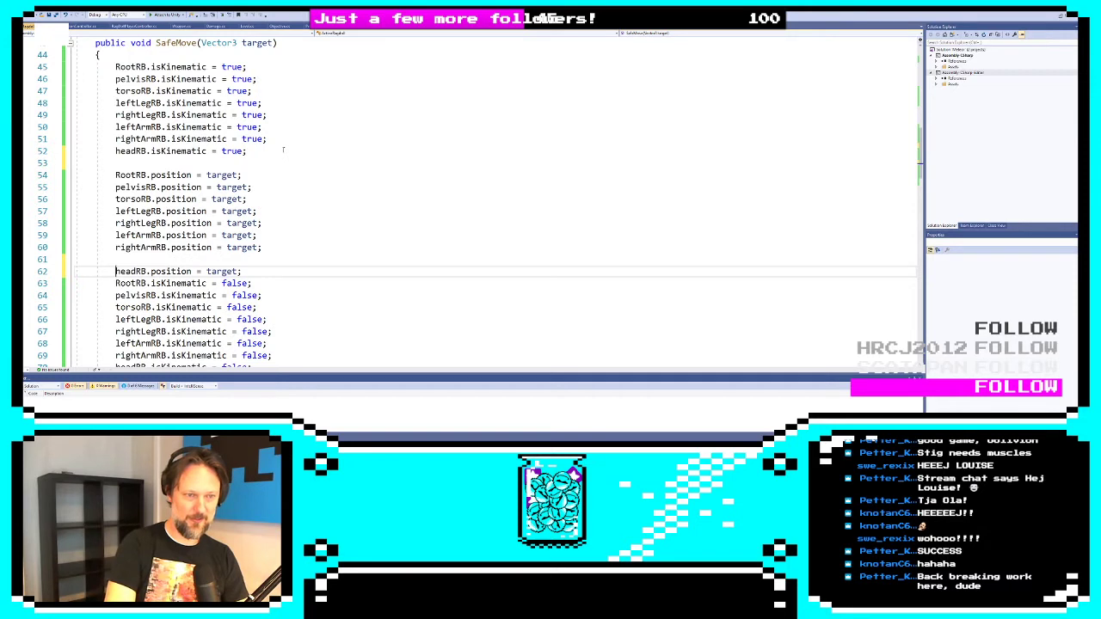
key(BackSpace)
key(BackSpace)
key(BackSpace)
key(Down)
key(Return)
key(Up)
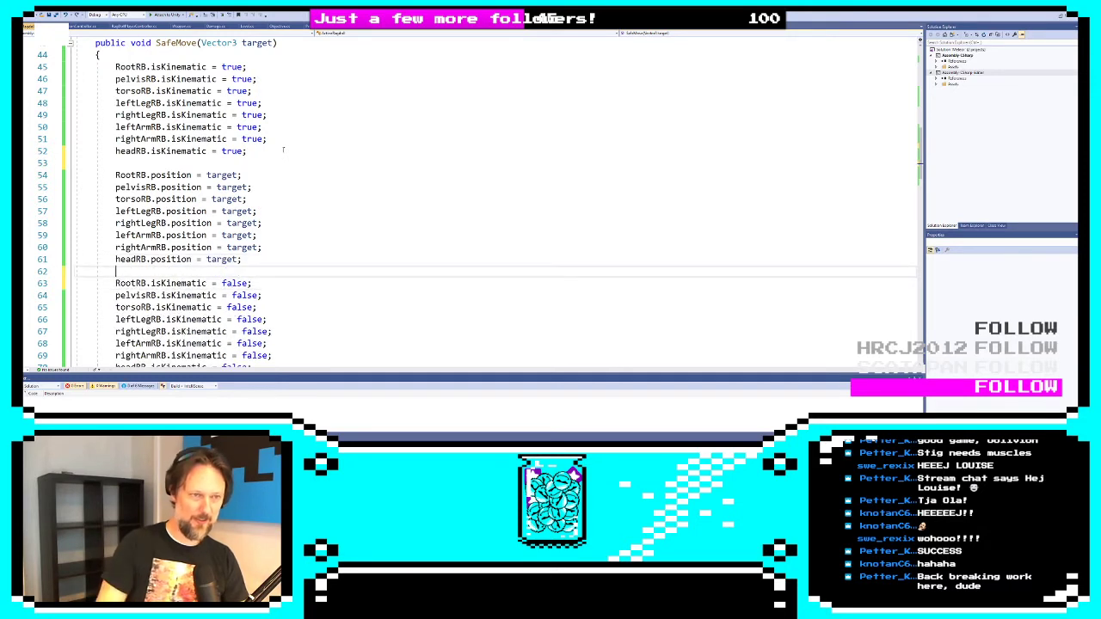
Rewrite RootRB's position assignment in SafeMove as the method call RootRB.MovePosition(target)
drag(115, 66, 302, 152)
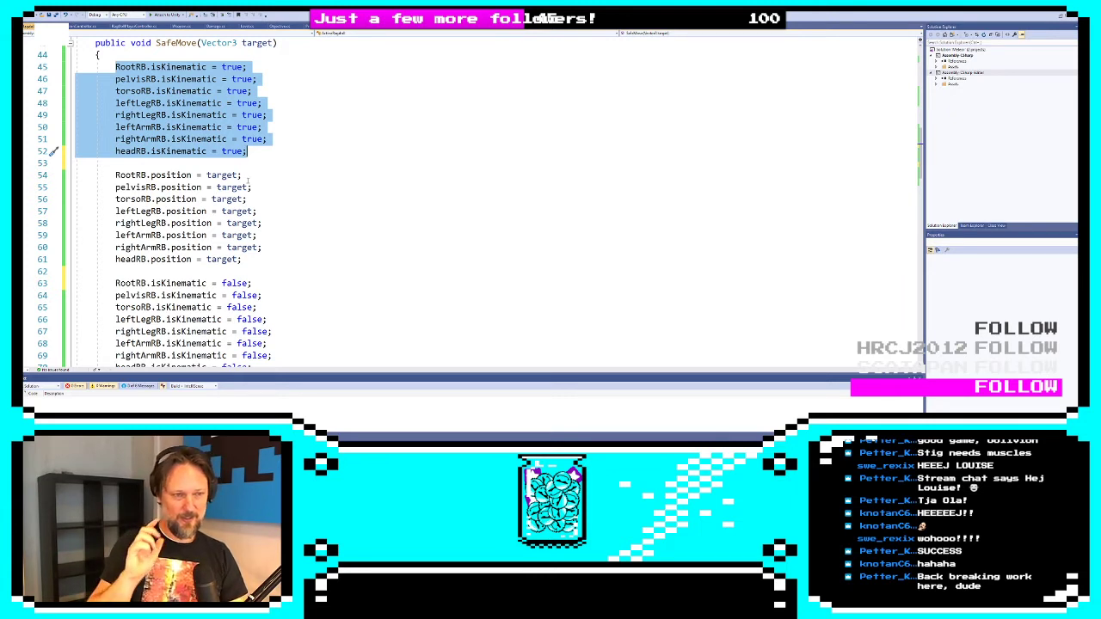
double_click(171, 175)
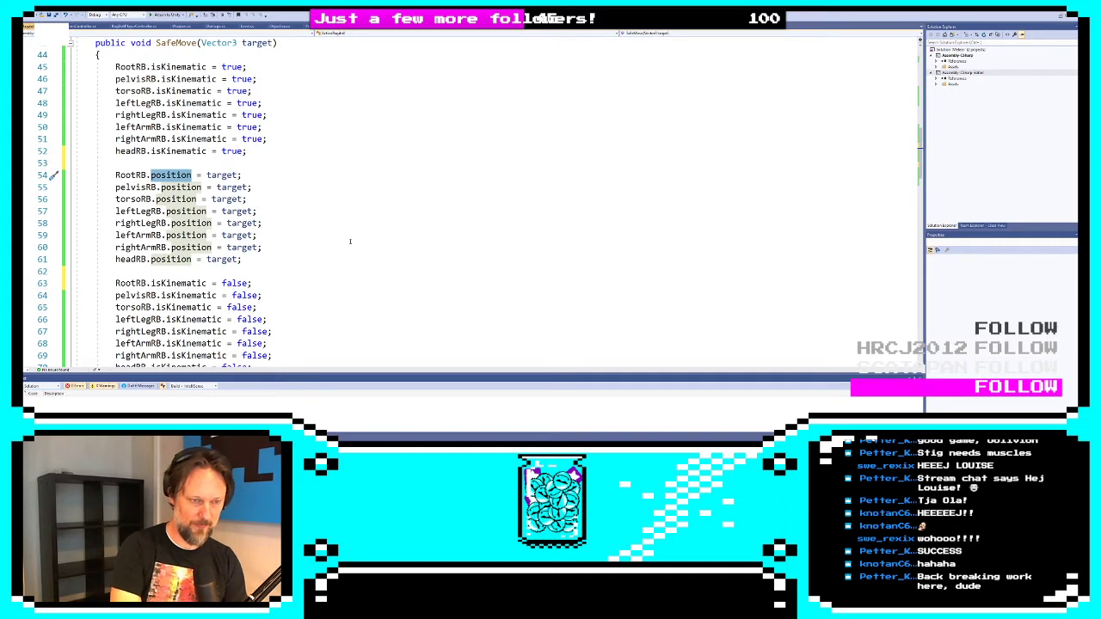
text(mOV)
key(BackSpace)
key(BackSpace)
key(BackSpace)
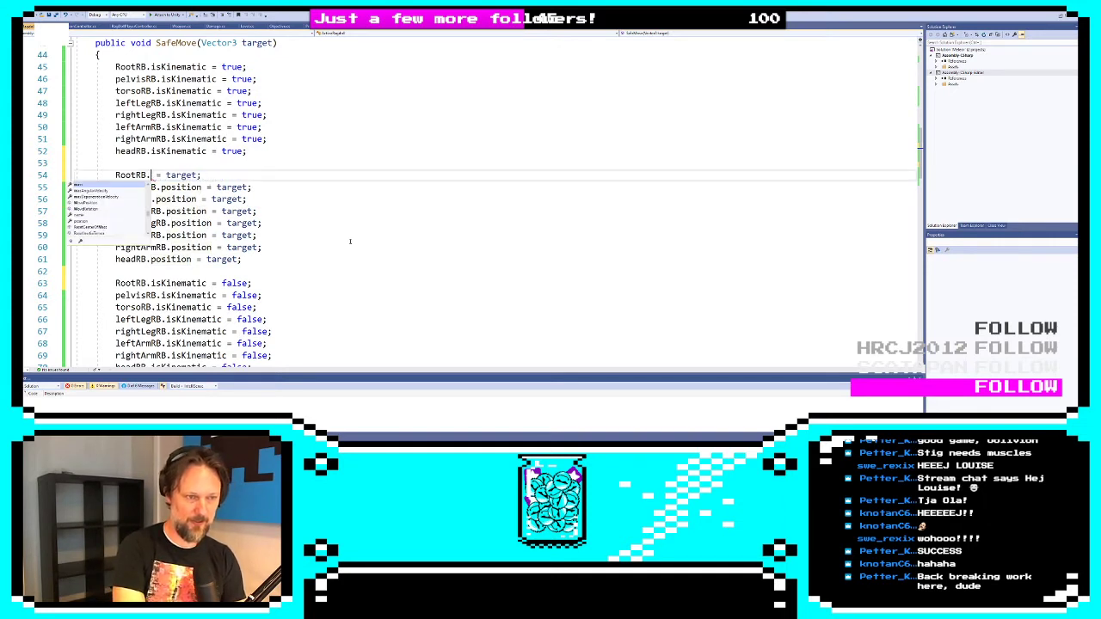
text(MovePosition)
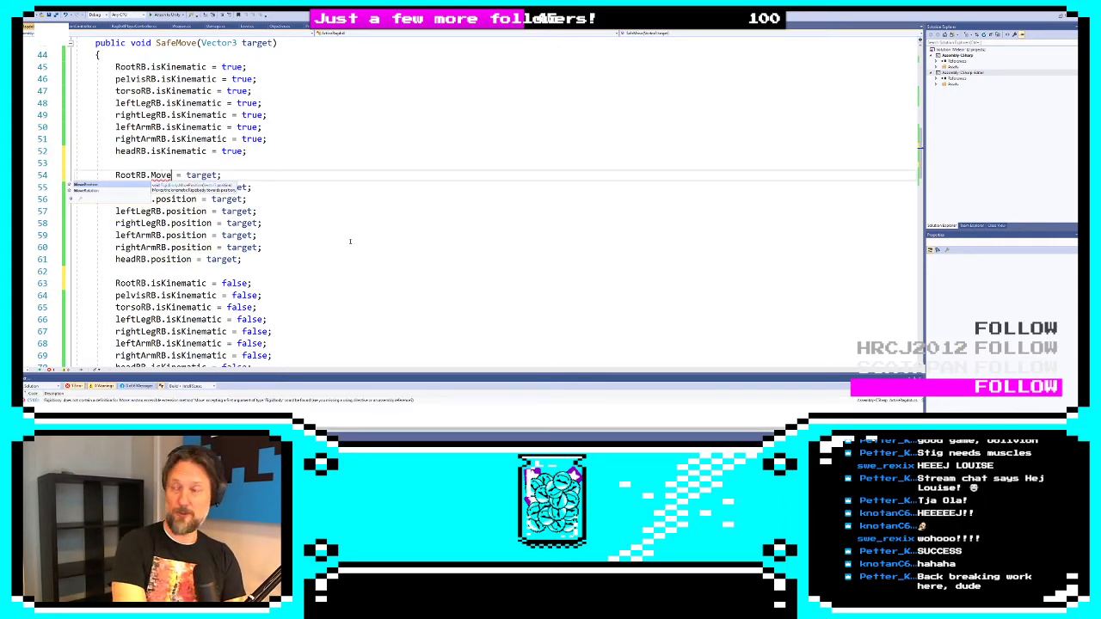
text(()
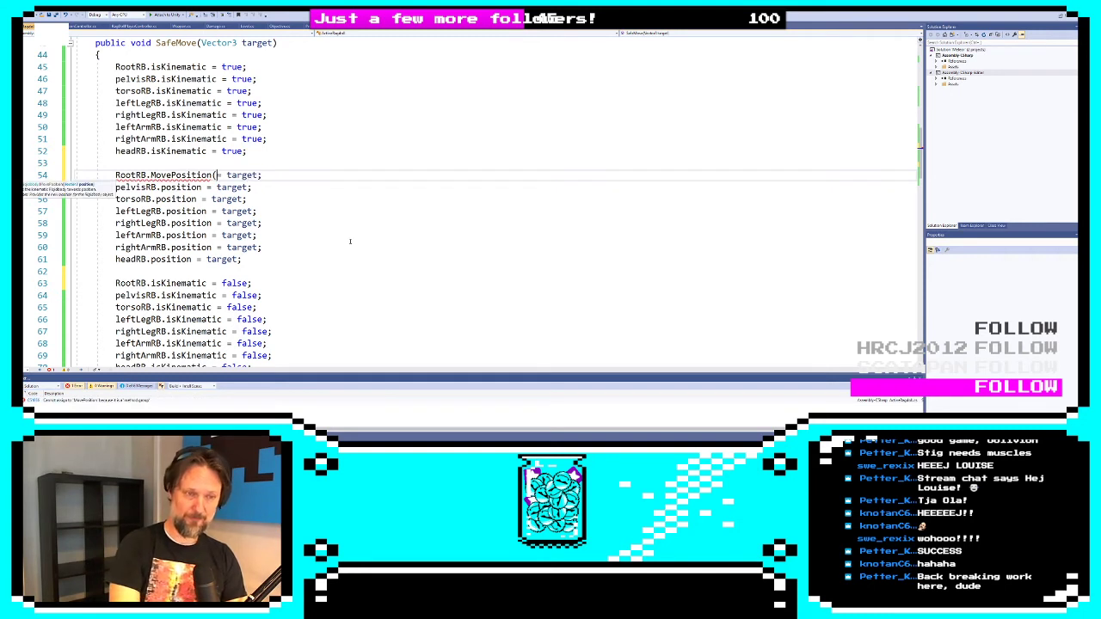
key(Delete)
key(Delete)
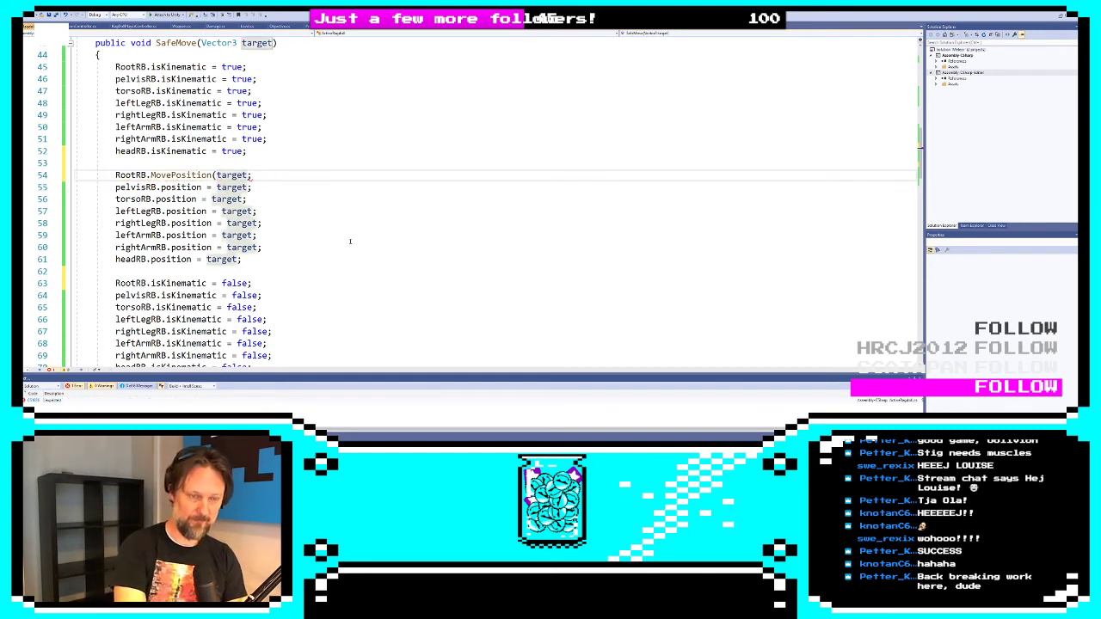
text())
Replace the position assignments of pelvisRB, torsoRB and leftLegRB with copies of the MovePosition(target) call
double_click(187, 175)
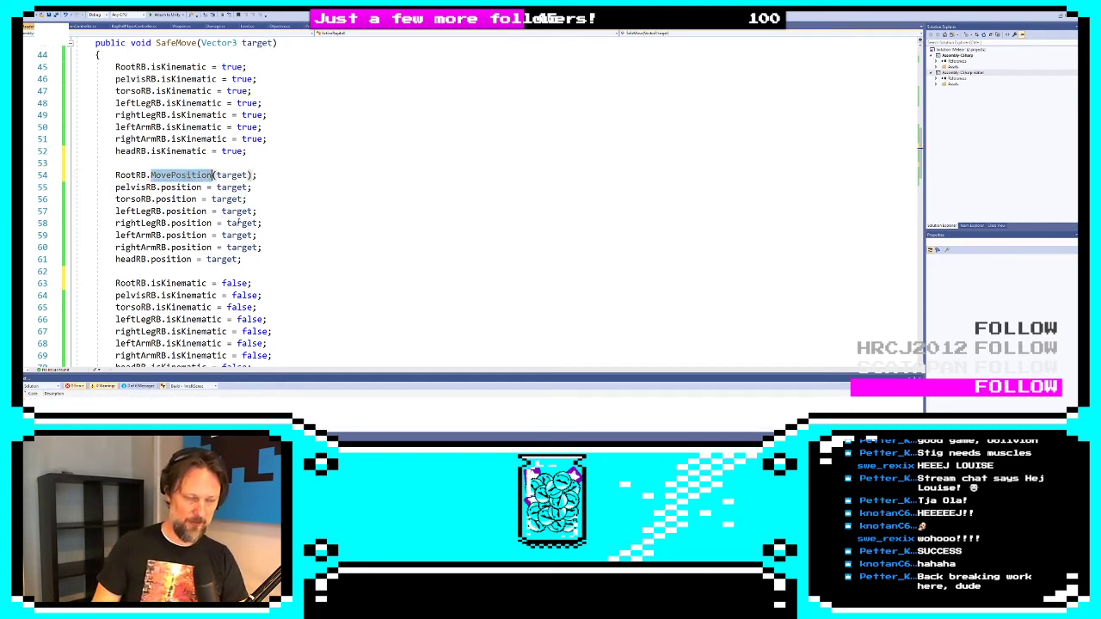
mouse_move(259, 177)
mouse_down()
mouse_move(146, 176)
mouse_move(257, 187)
mouse_up()
key(ctrl+c)
key(ctrl+v)
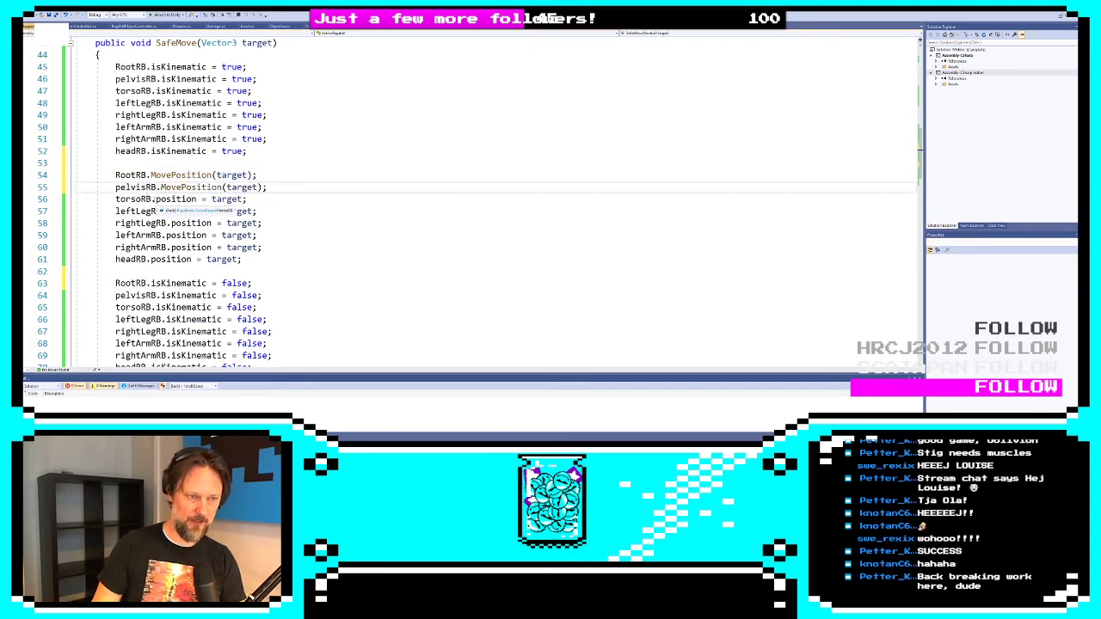
mouse_move(156, 199)
mouse_down()
mouse_move(254, 199)
mouse_move(140, 199)
mouse_move(152, 199)
mouse_up()
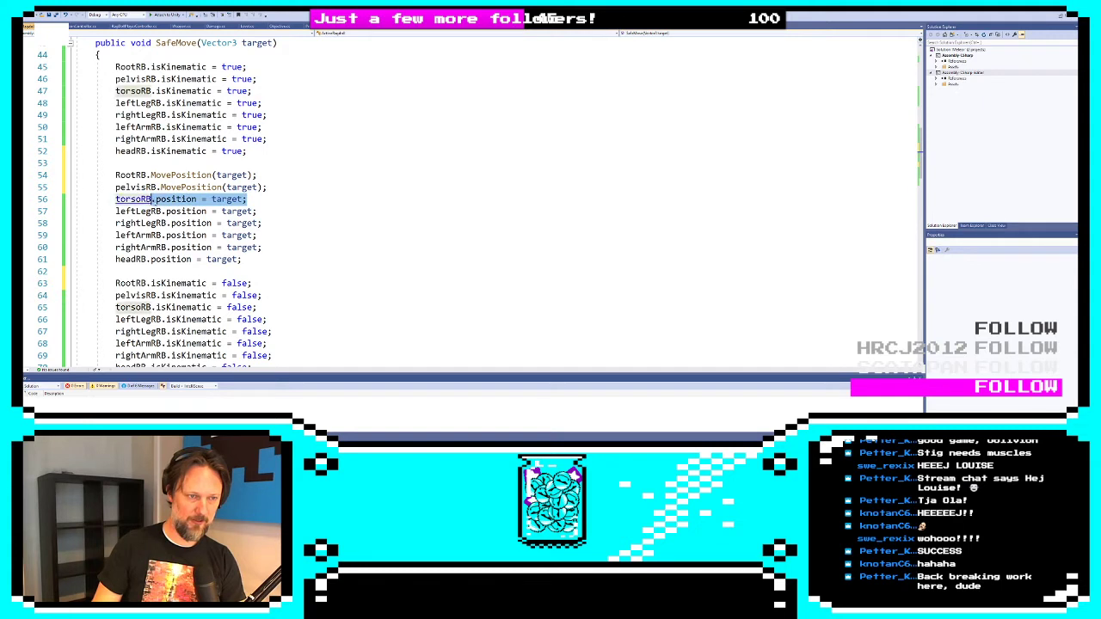
key(ctrl+v)
drag(256, 210, 162, 211)
key(ctrl+v)
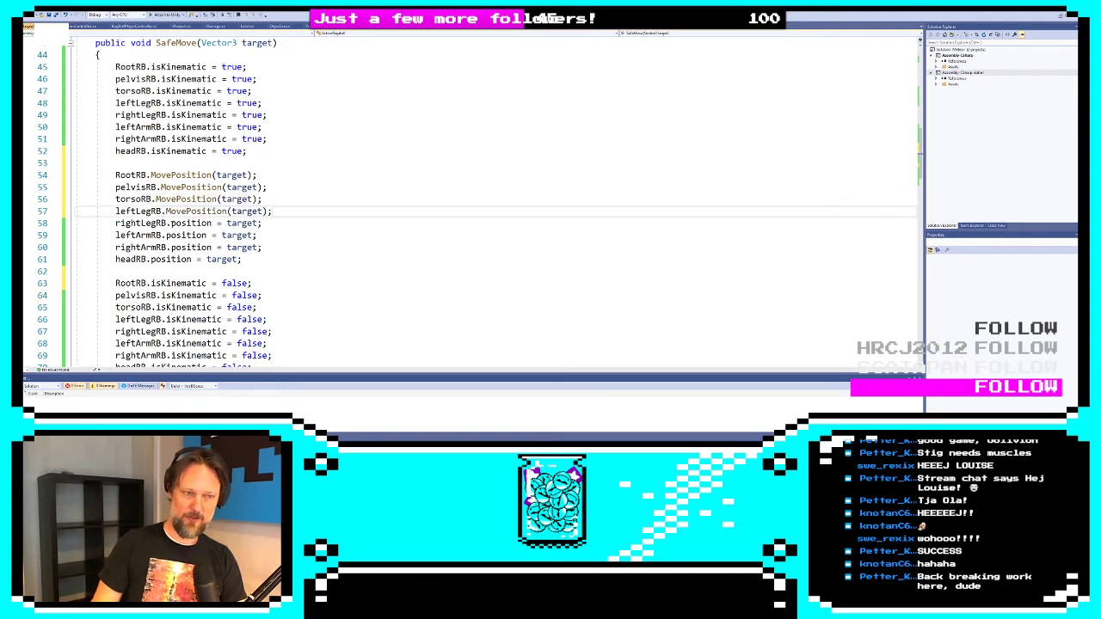
Replace the position assignments of rightLegRB, leftArmRB, rightArmRB and headRB with MovePosition(target), and save the script
drag(261, 222, 165, 223)
key(ctrl+v)
click(164, 234)
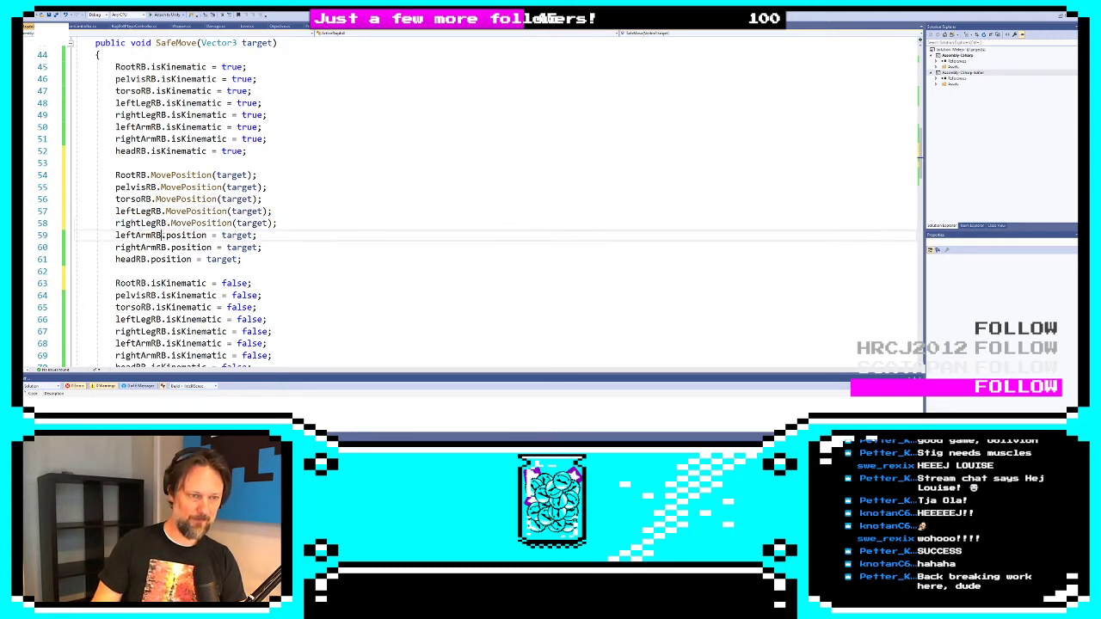
key(shift+End)
key(ctrl+v)
drag(262, 247, 171, 247)
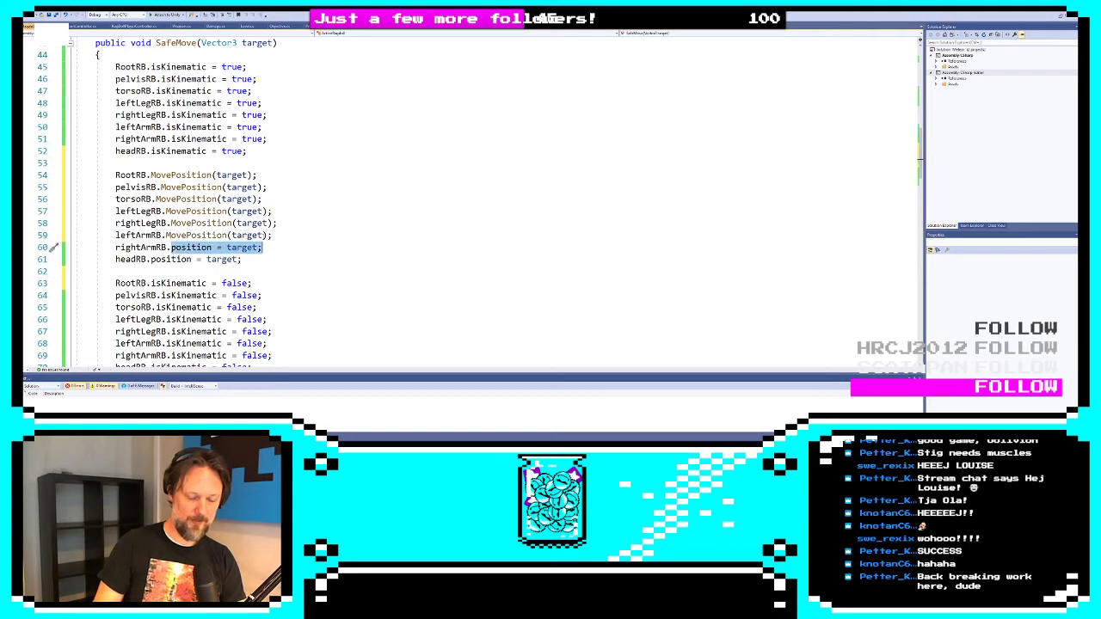
key(BackSpace)
key(BackSpace)
key(ctrl+v)
drag(241, 260, 148, 261)
key(ctrl+v)
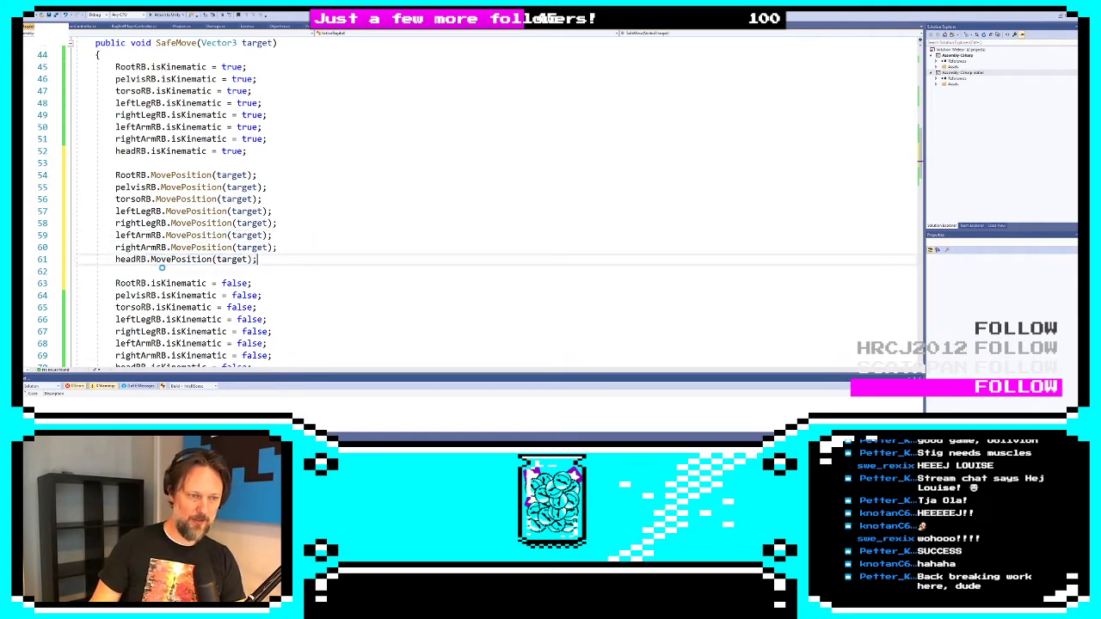
click(130, 187)
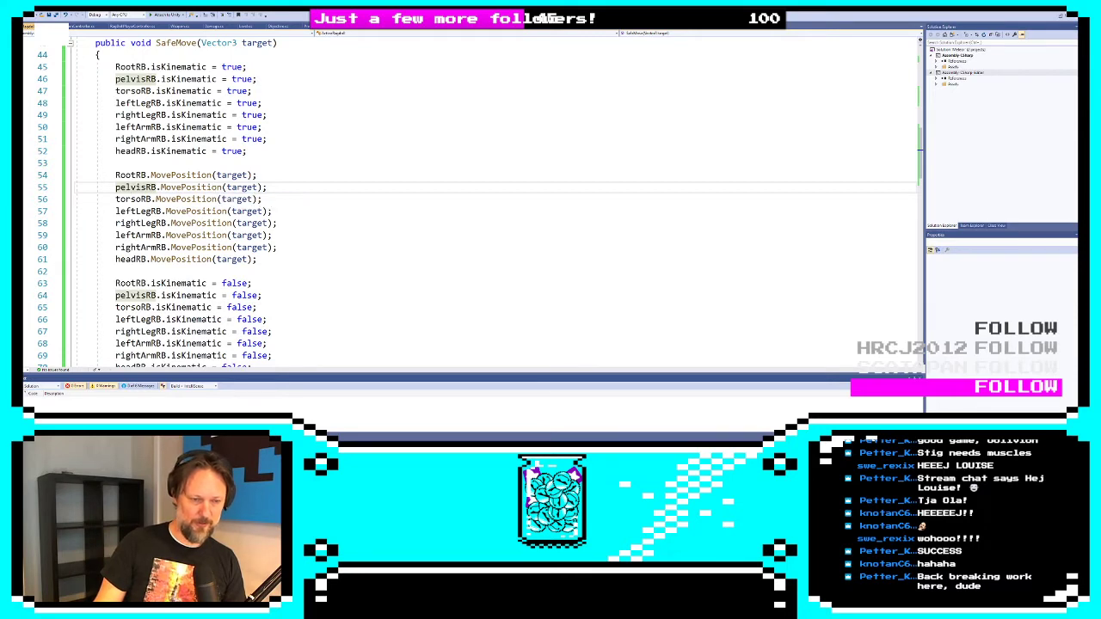
Switch to Unity and play-test the revised ragdoll move with an enlarged Game view
key(alt+Tab)
key(ctrl+p)
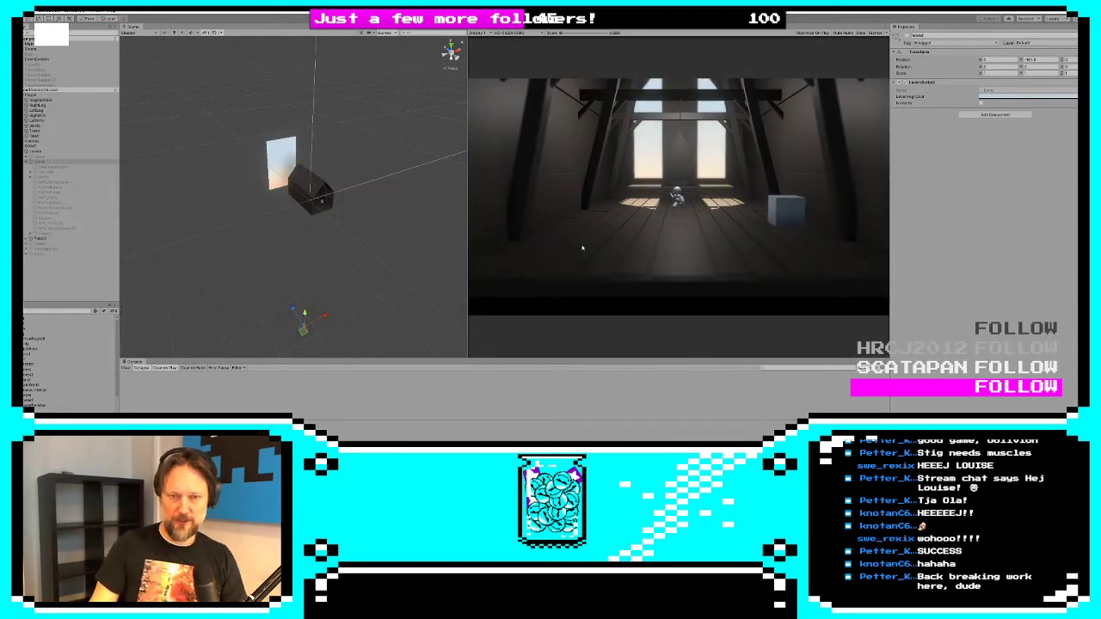
drag(467, 221, 183, 221)
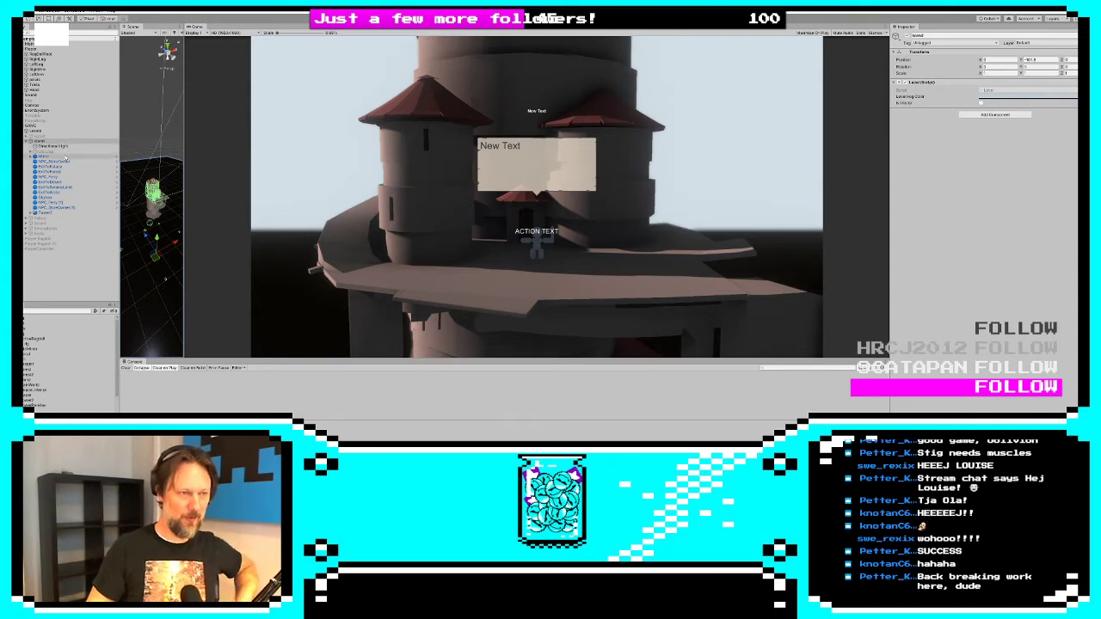
Enlarge the Scene view and examine the Tower2 model's placement and Y rotation in the Island level
drag(184, 255, 637, 249)
alt+drag(396, 219, 340, 227)
scroll(341, 227, up, 2)
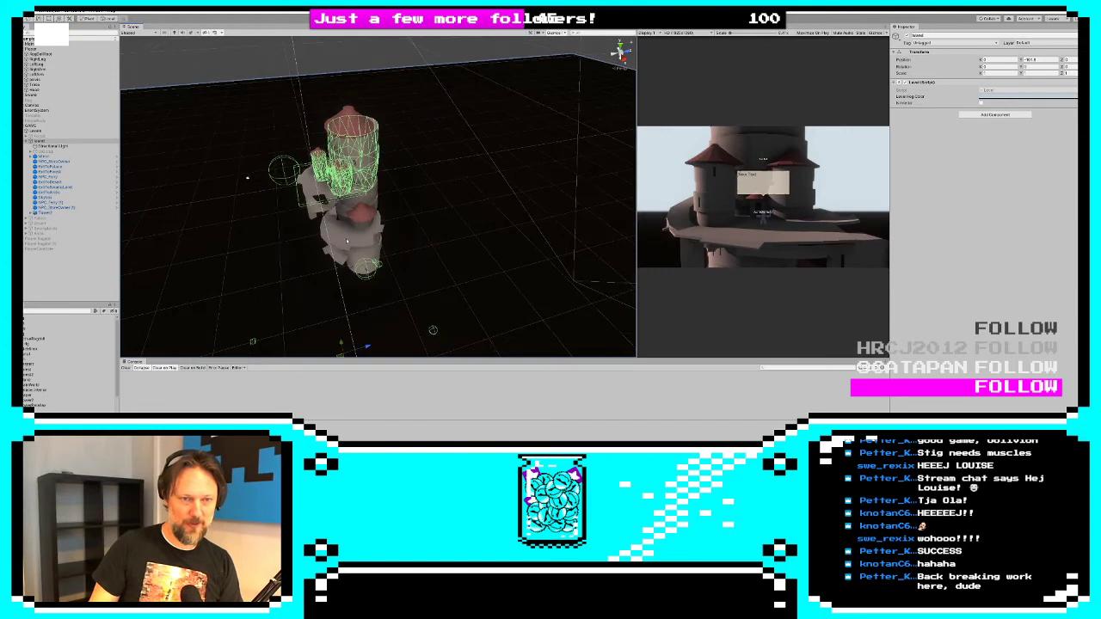
click(52, 213)
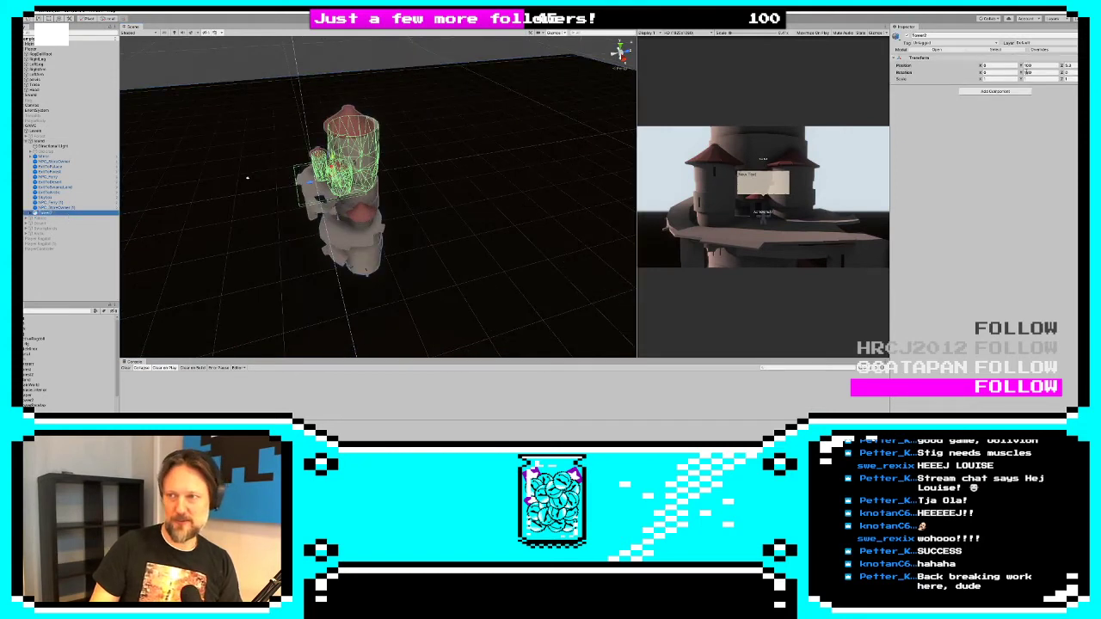
click(1031, 75)
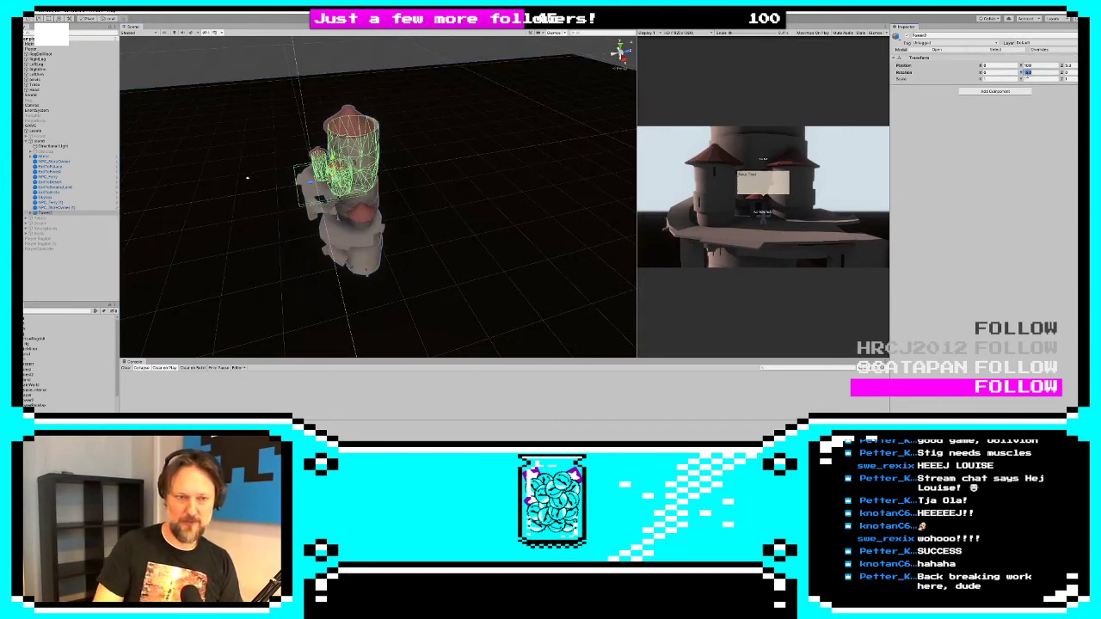
scroll(172, 207, up, 2)
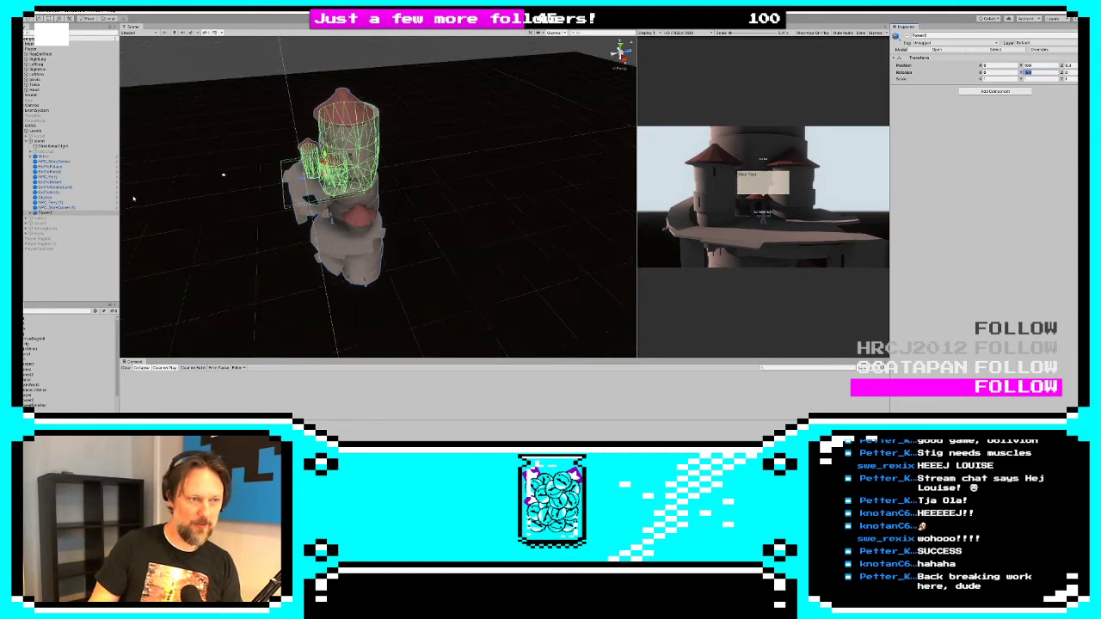
Move the ExitToPalace trigger slightly outward along its Z axis, away from the doorway between the tower's turrets
click(54, 168)
alt+drag(284, 179, 336, 220)
scroll(336, 220, up, 3)
scroll(337, 221, up, 3)
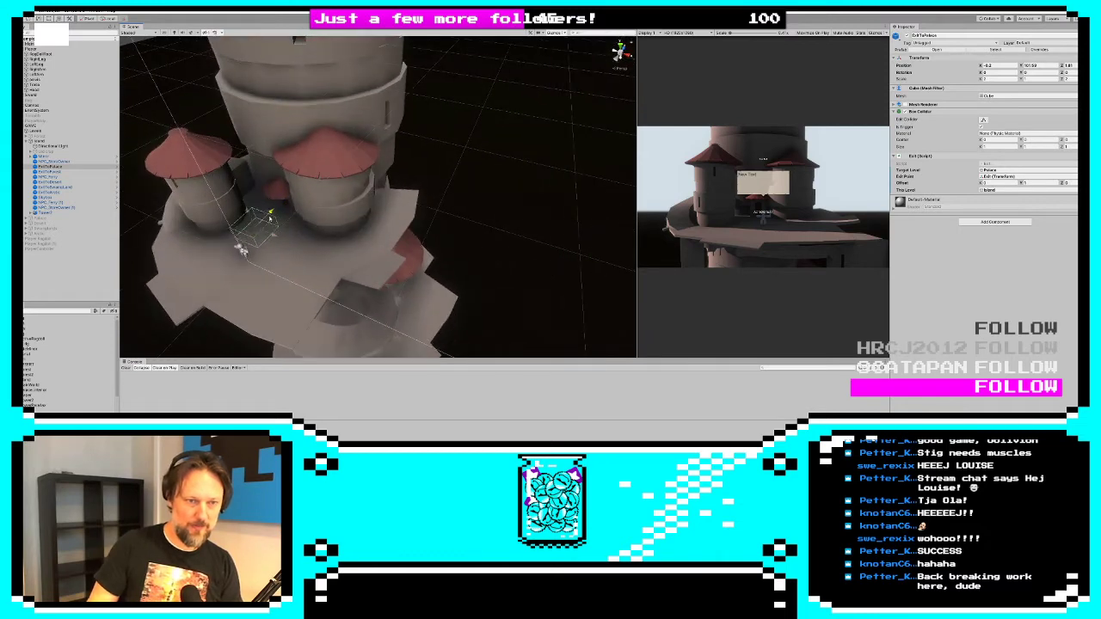
alt+drag(262, 235, 179, 179)
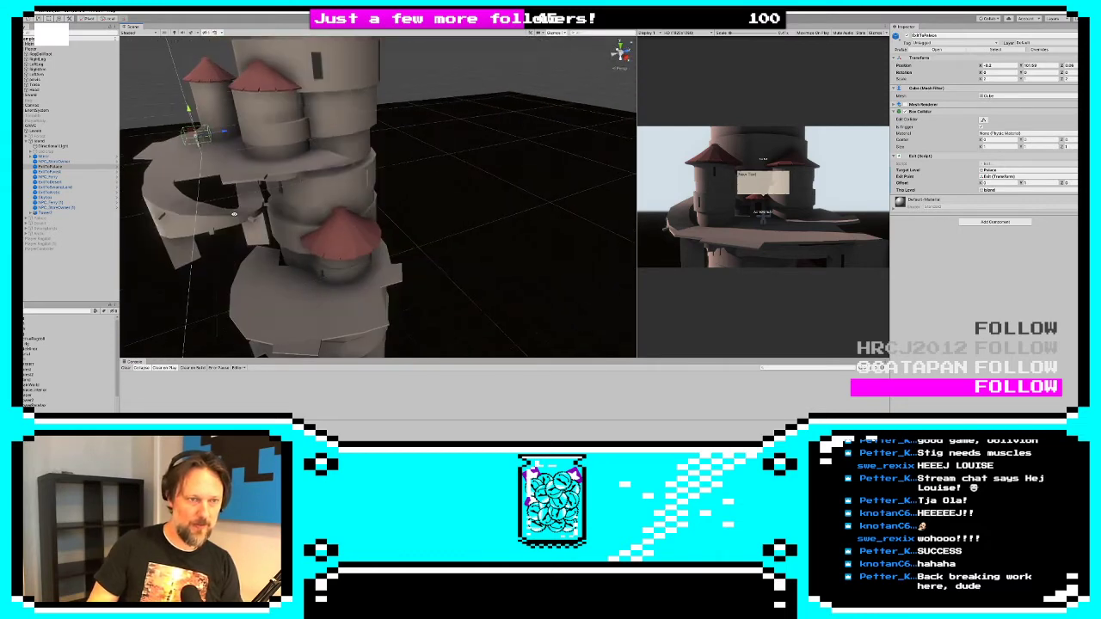
Set the Island level's Y position to -100
click(39, 141)
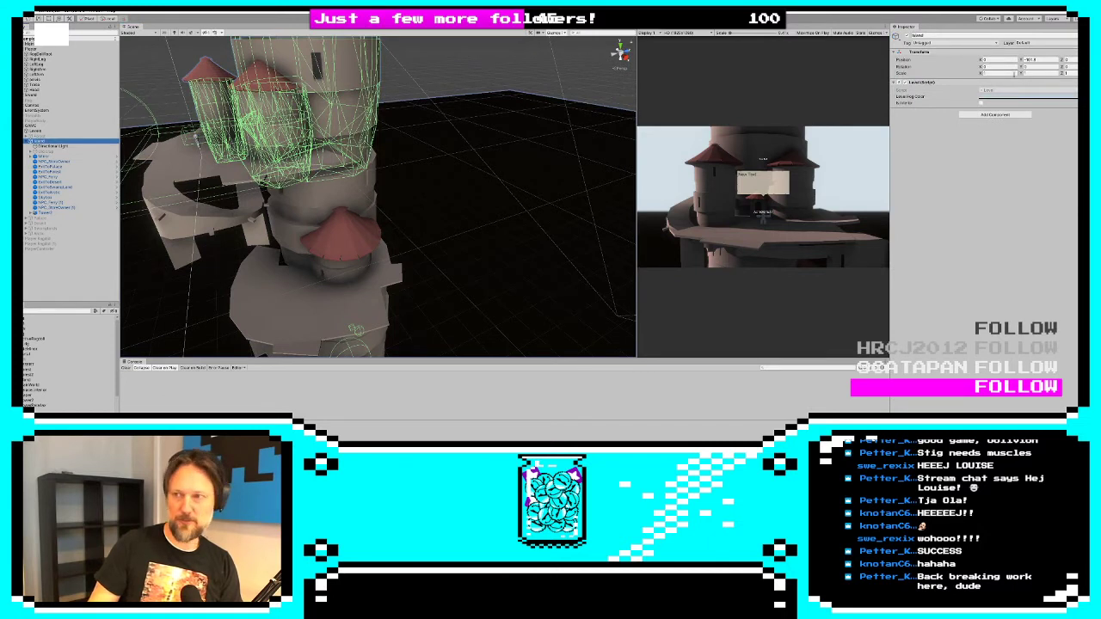
click(1028, 61)
text(-100)
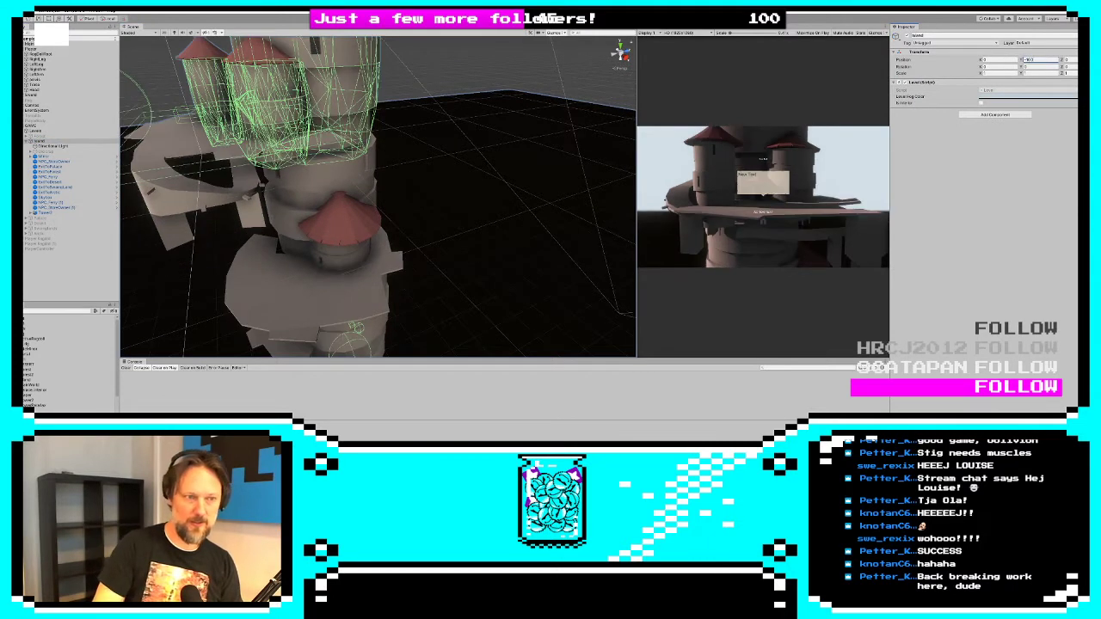
Check Tower2's Y position, and play-test from the Palace interior with the Game view enlarged again
click(64, 213)
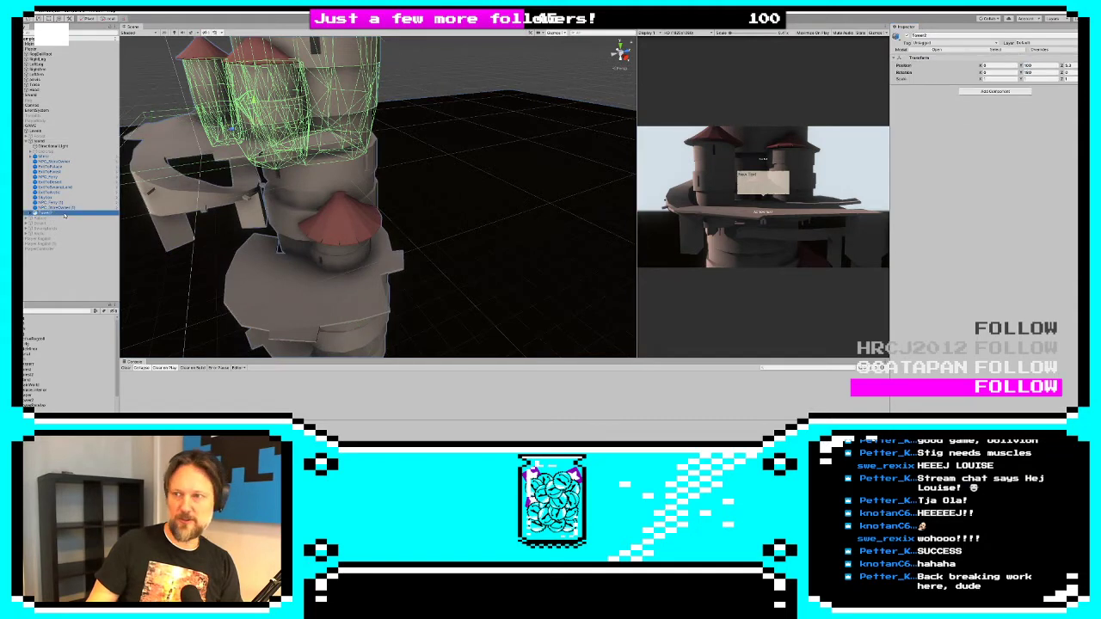
click(1028, 65)
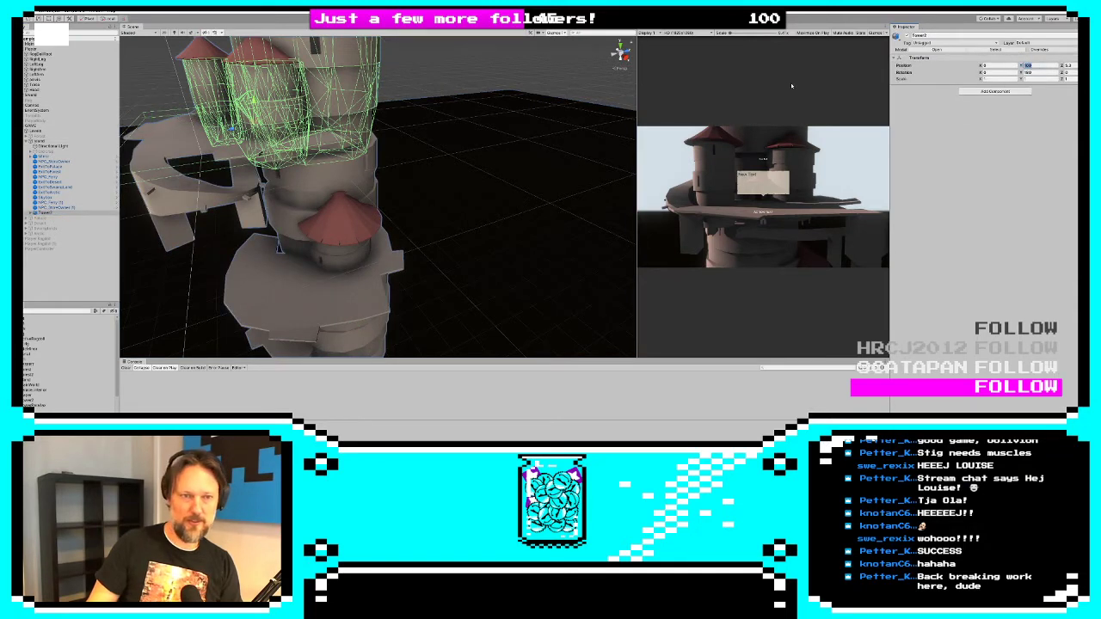
key(ctrl+p)
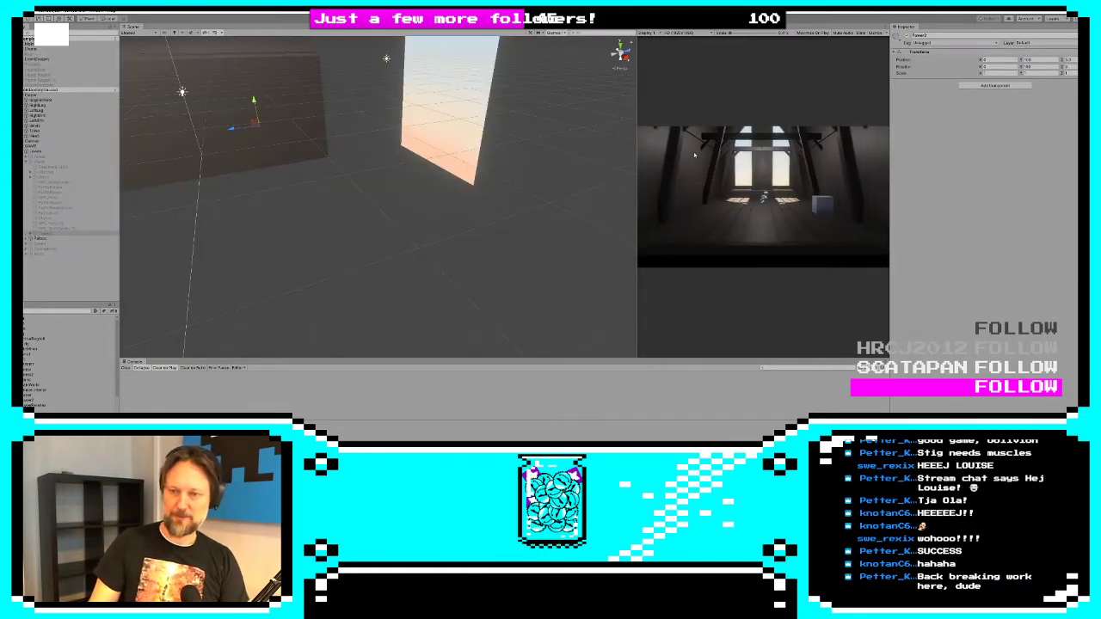
drag(637, 169, 183, 182)
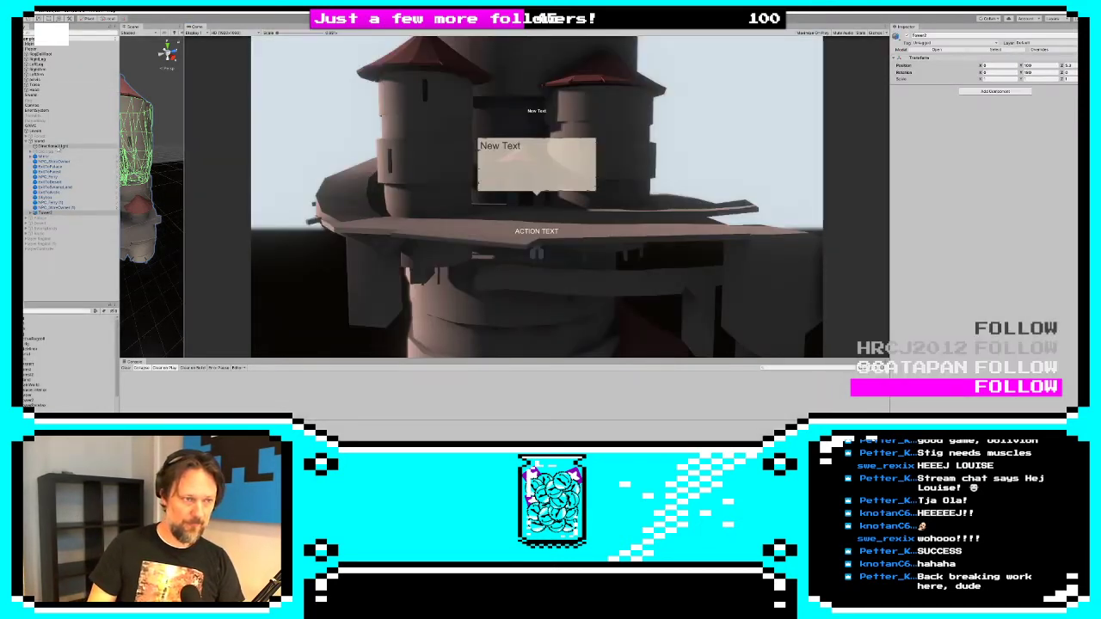
In Visual Studio, add Debug.Log(target); as the last line of the SafeMove method, below the isKinematic = false lines
key(alt+Tab)
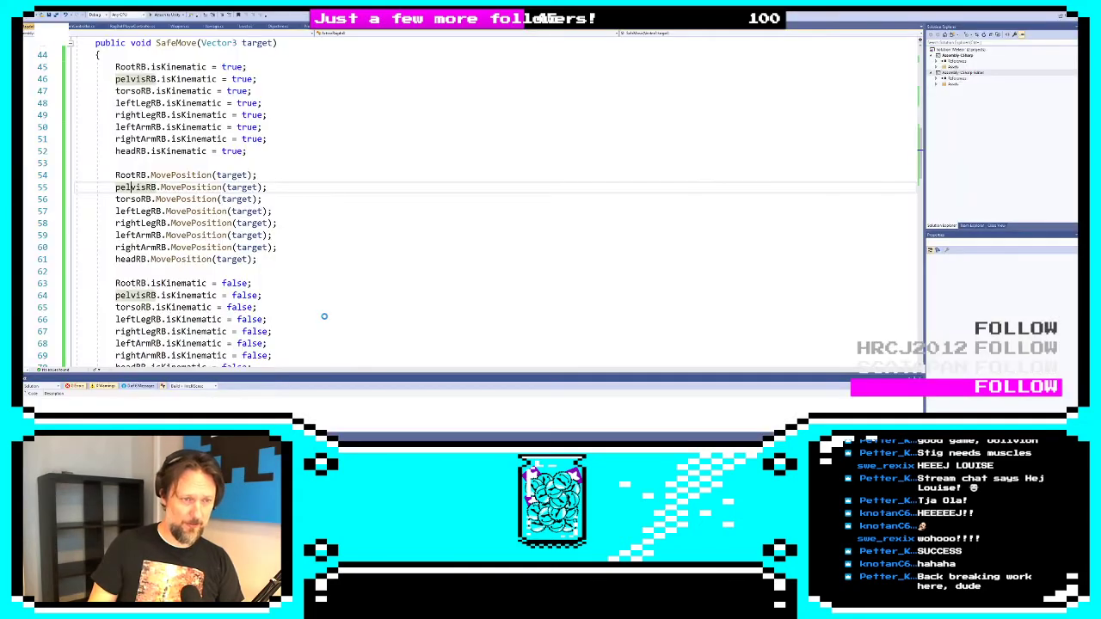
scroll(246, 151, up, 1)
scroll(133, 200, down, 8)
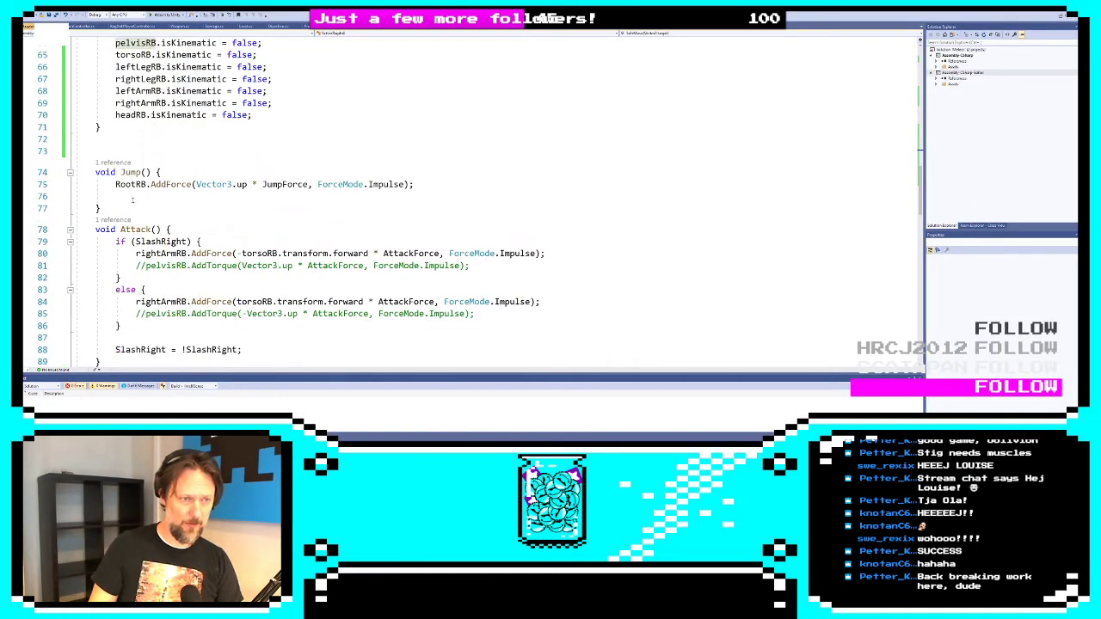
scroll(262, 160, up, 1)
click(267, 151)
key(Return)
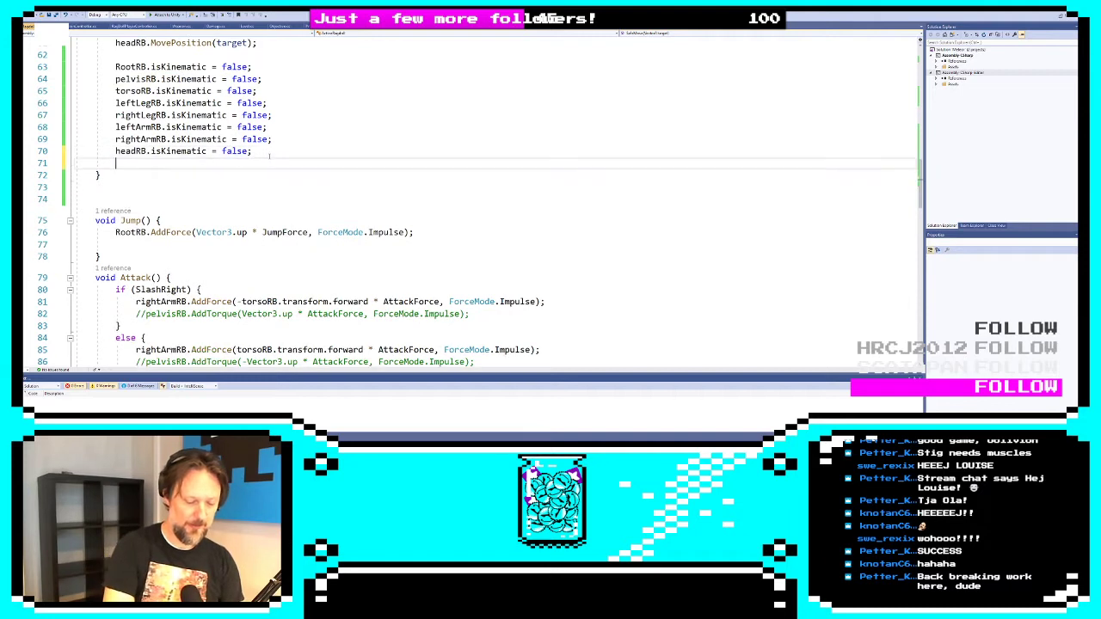
text(Debug.Log)
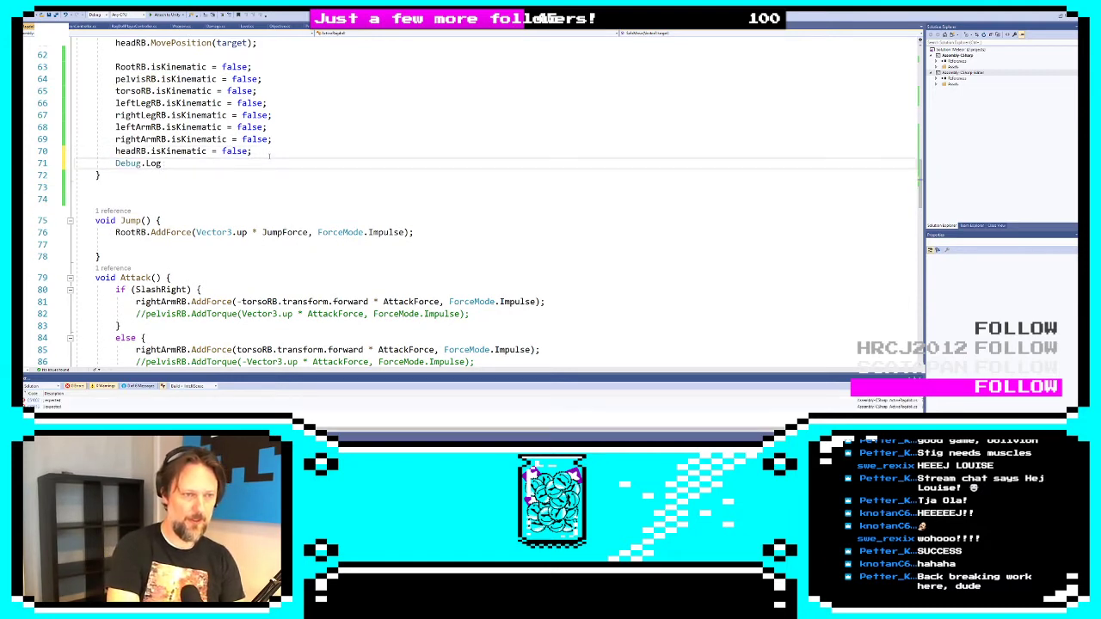
text((p(target);)
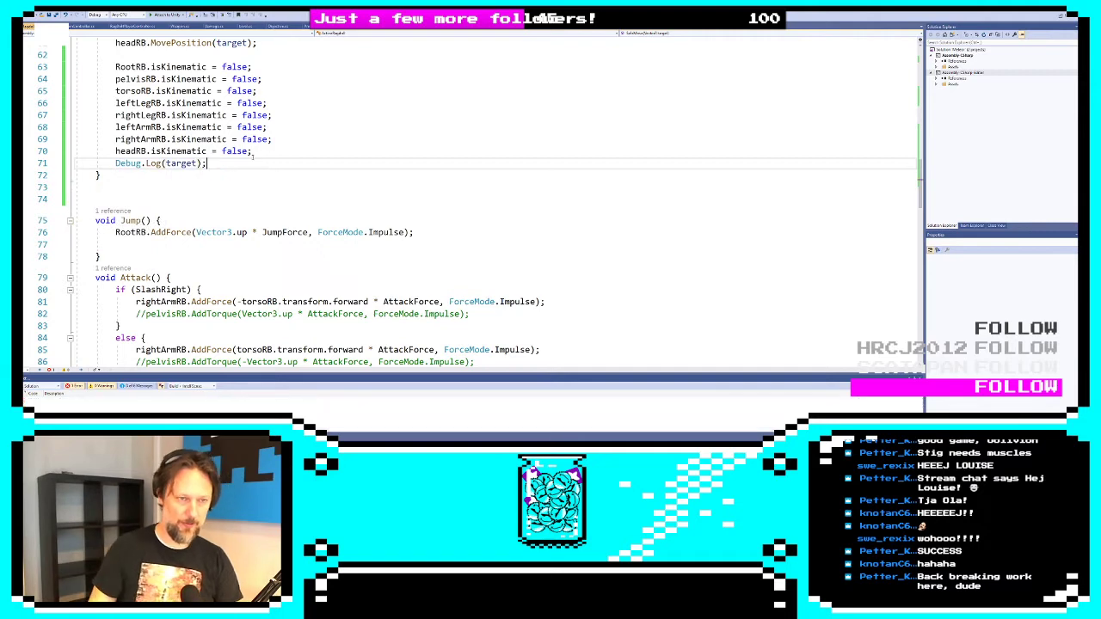
Return to Unity, play-test the exit from the Palace to the Island, and trace the logged SafeMove target to its source line
key(alt+Tab)
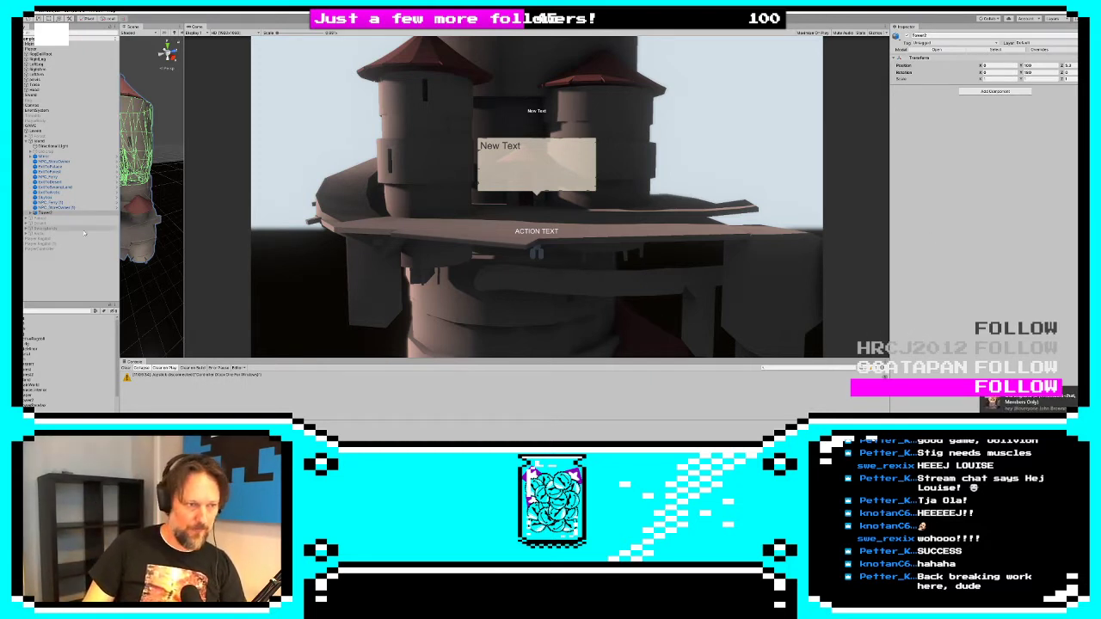
click(50, 213)
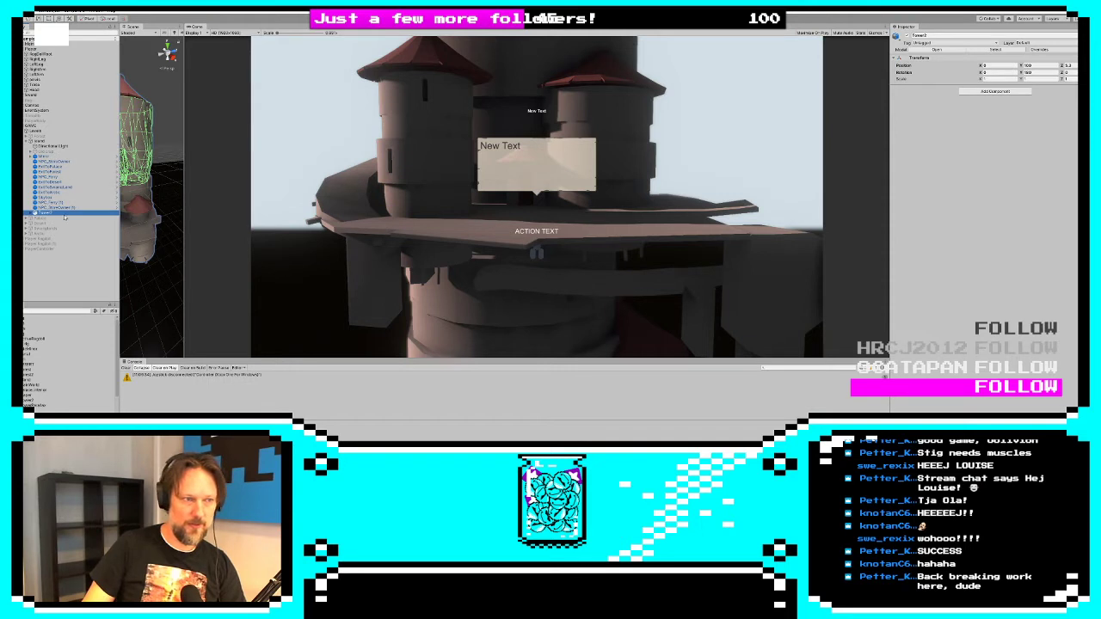
click(538, 18)
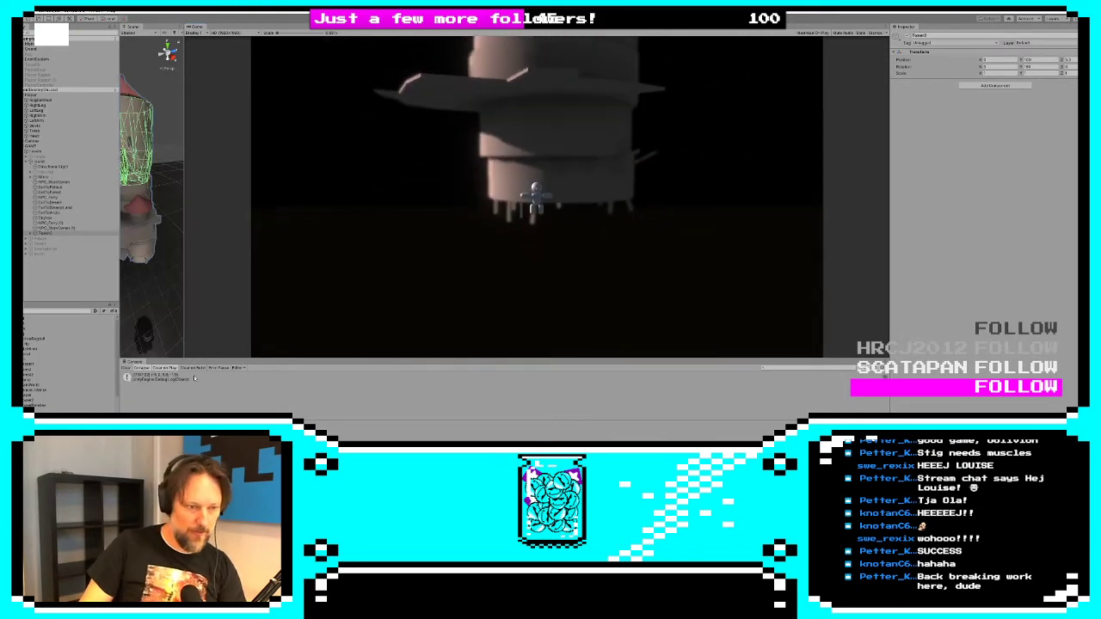
double_click(151, 376)
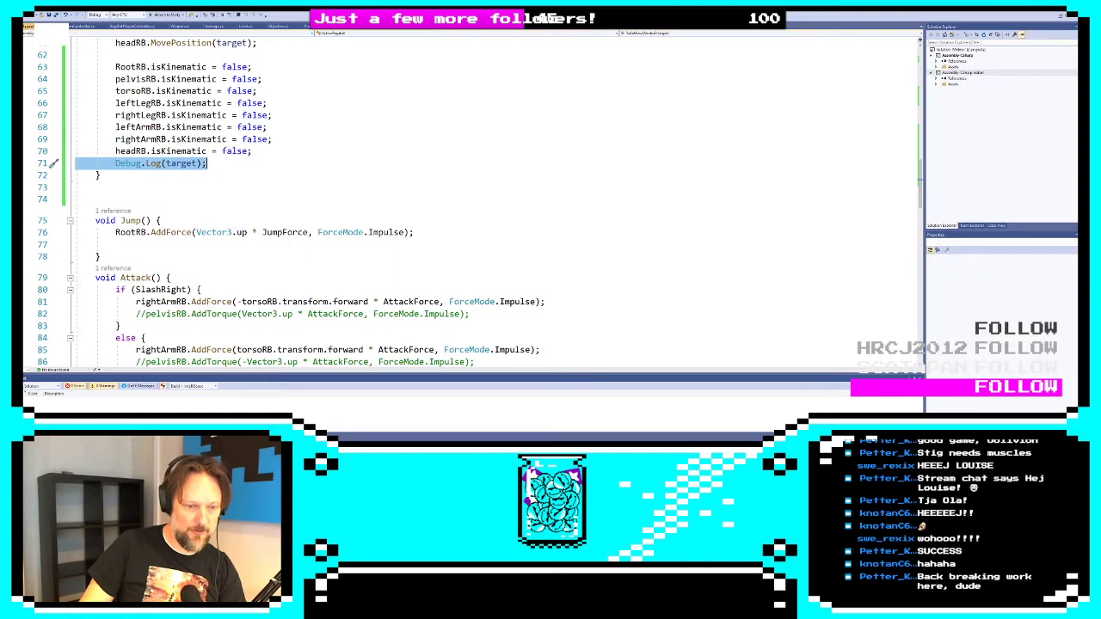
key(alt+Tab)
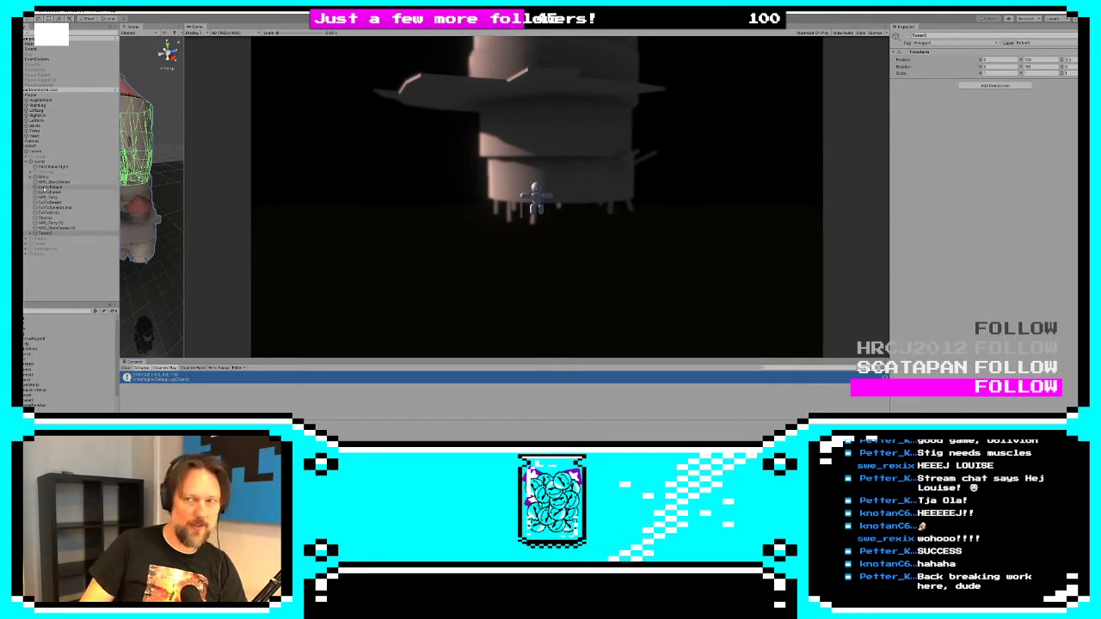
Check ExitToPalace's Y position and reorder the object to be the first child of the Island level
click(54, 187)
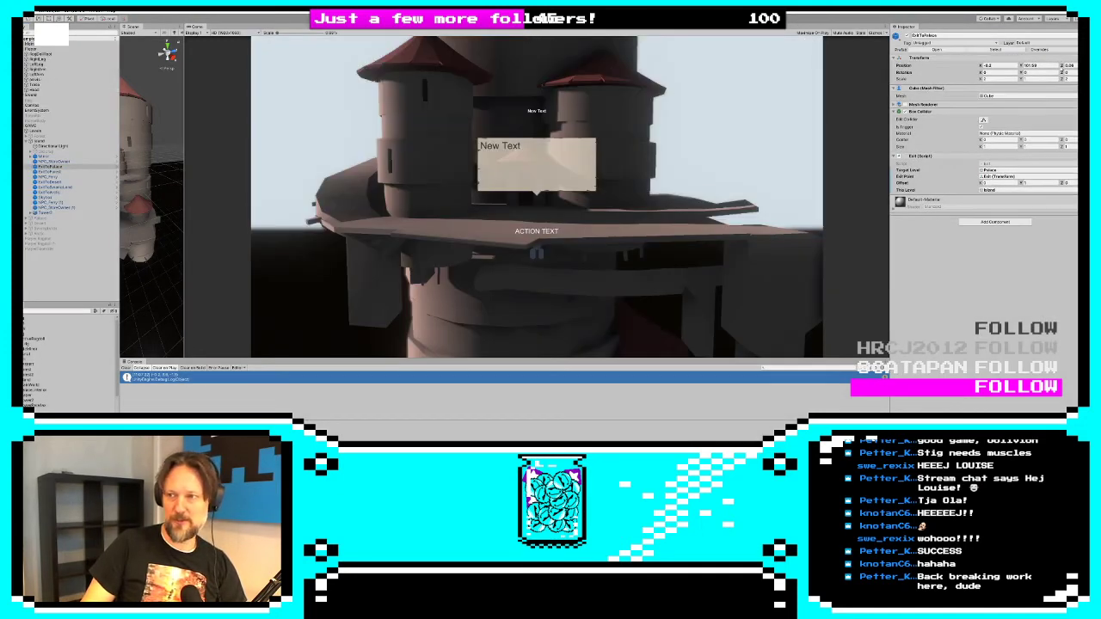
click(1041, 65)
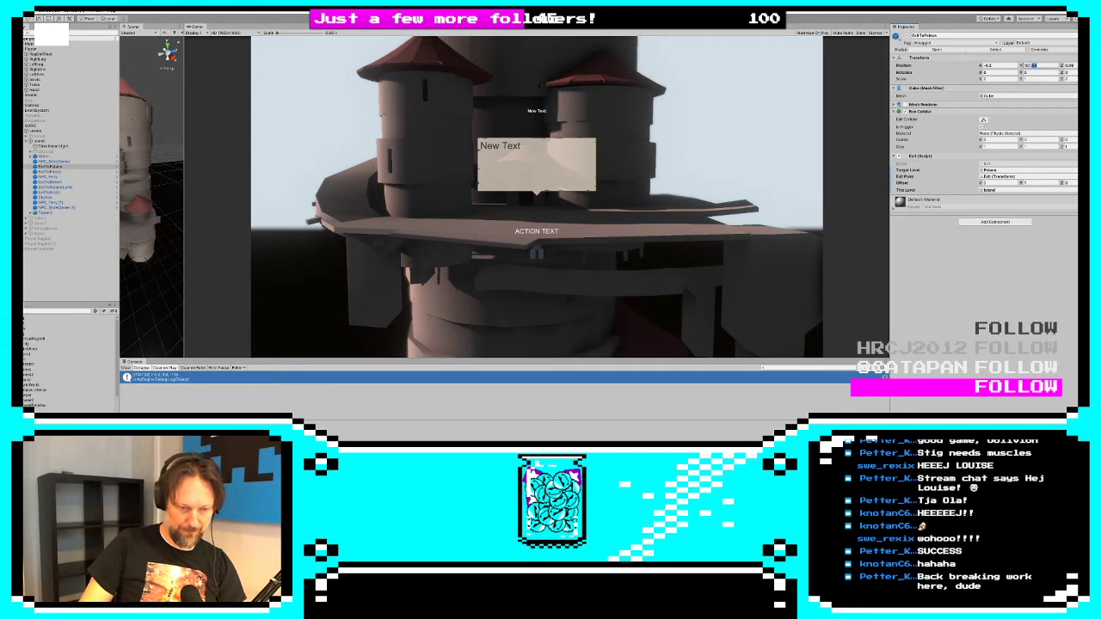
mouse_move(353, 447)
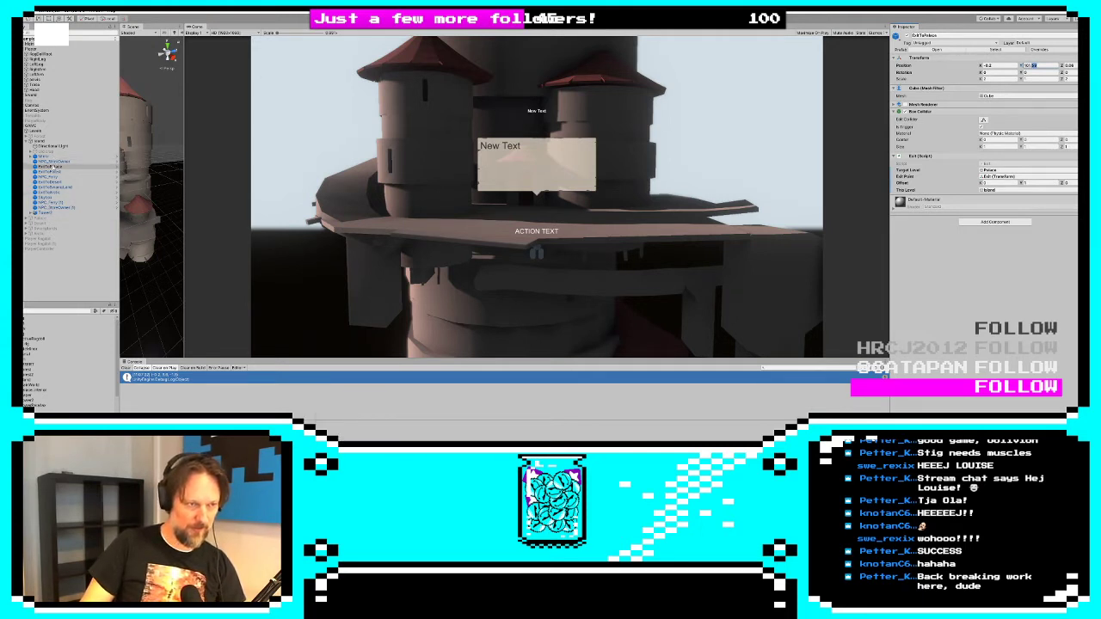
drag(54, 168, 54, 147)
Enlarge the Scene view and examine the Island level and the ExitToPalace trigger's placement on the tower
click(41, 141)
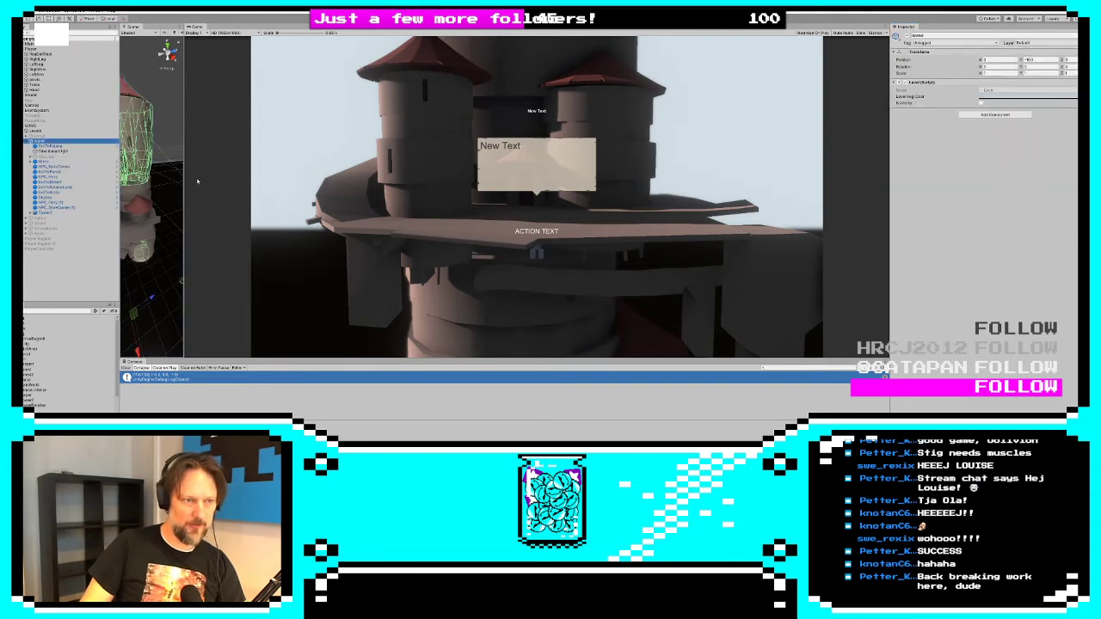
drag(183, 224, 593, 225)
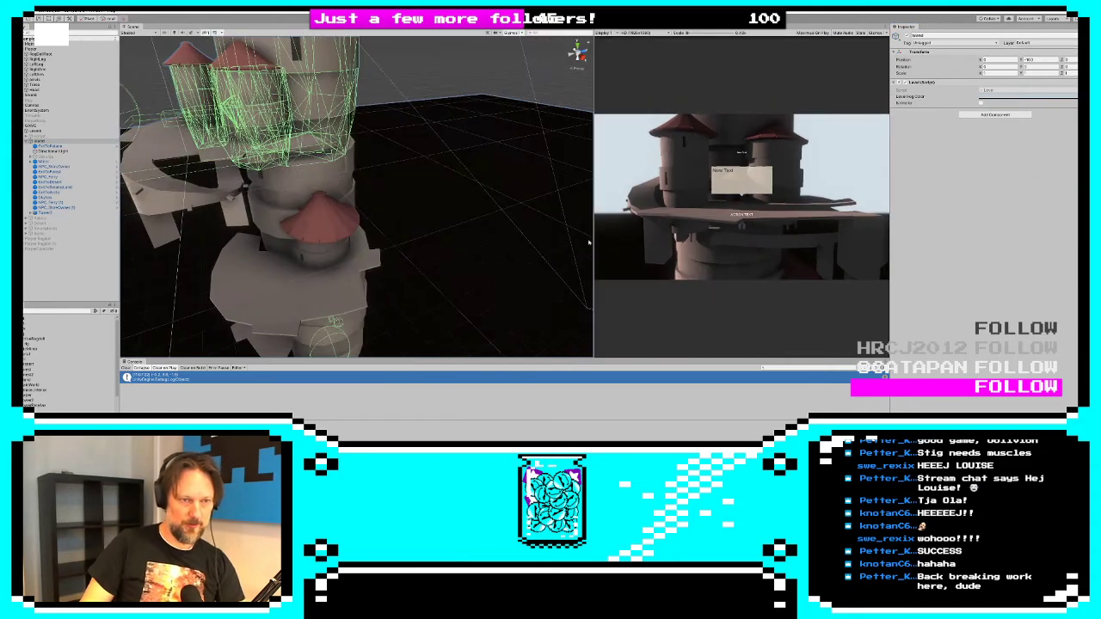
key(f)
alt+drag(278, 227, 511, 221)
scroll(356, 211, up, 4)
click(53, 146)
key(f)
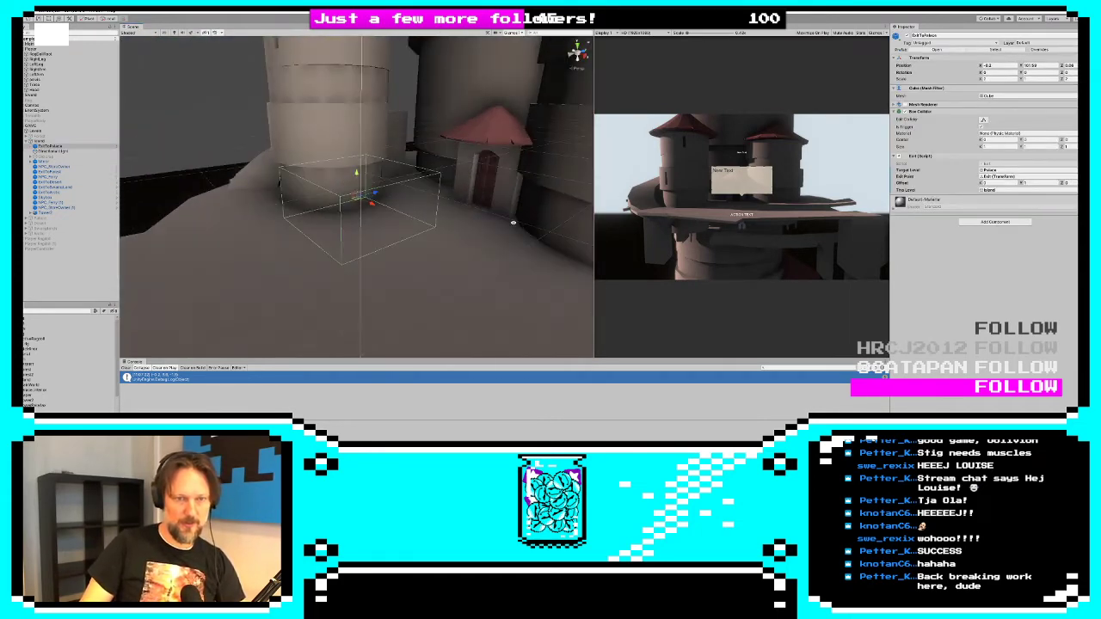
scroll(456, 255, down, 10)
scroll(458, 245, down, 12)
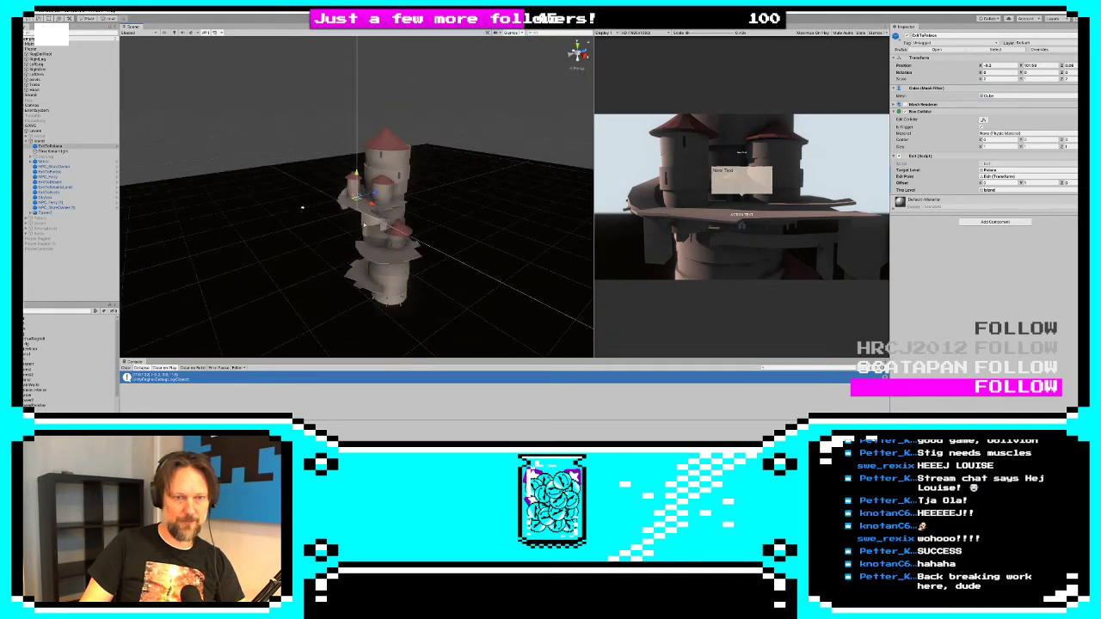
mouse_move(378, 215)
alt+mouse_down()
mouse_move(372, 225)
mouse_move(366, 209)
alt+mouse_up()
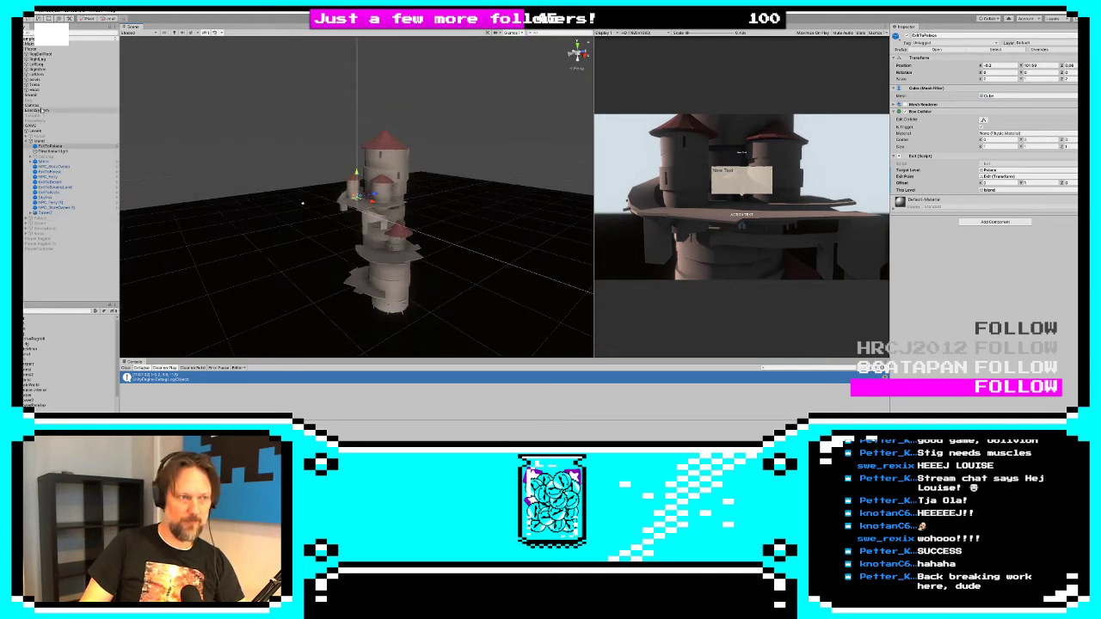
Select the Player object and review the target passed to the MovePosition calls in SafeMove in Visual Studio
click(43, 49)
key(alt+Tab)
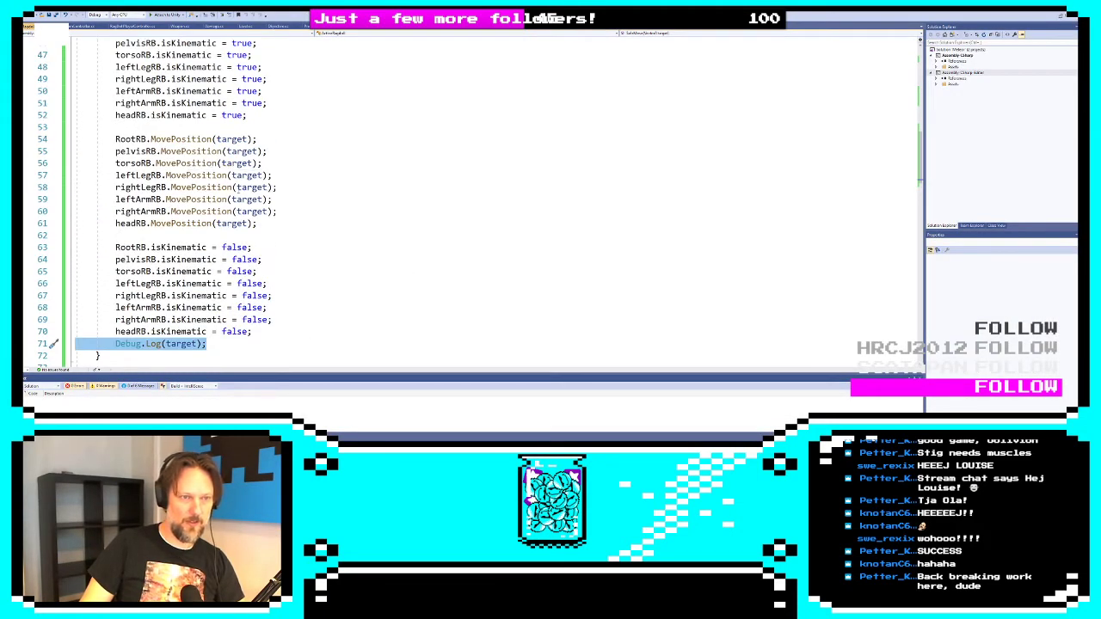
click(238, 139)
scroll(231, 151, up, 2)
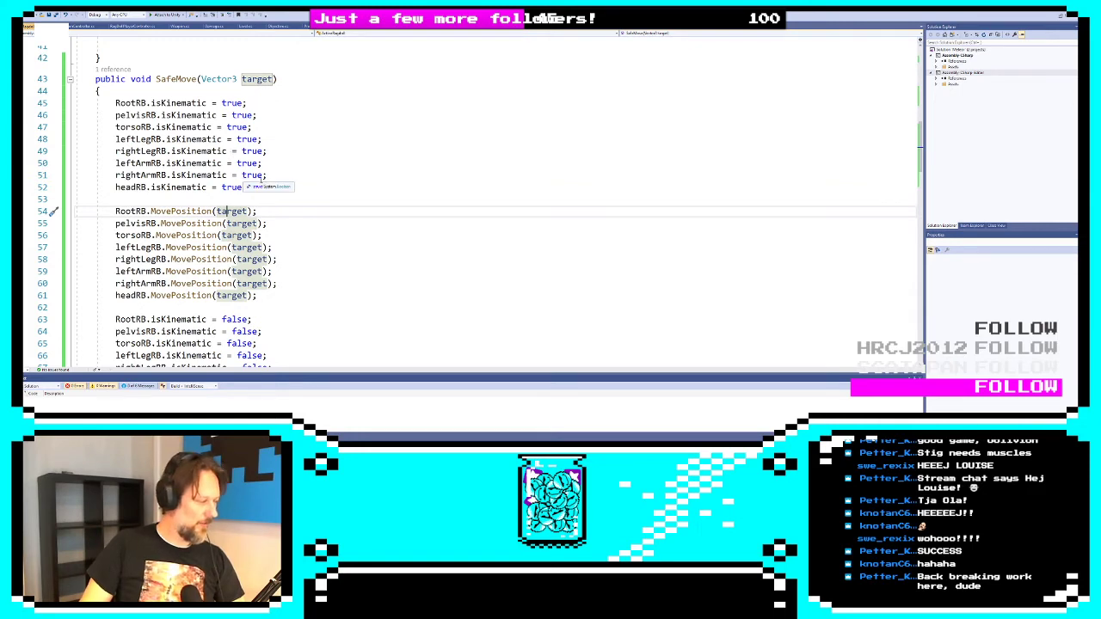
scroll(233, 187, down, 4)
scroll(232, 187, up, 2)
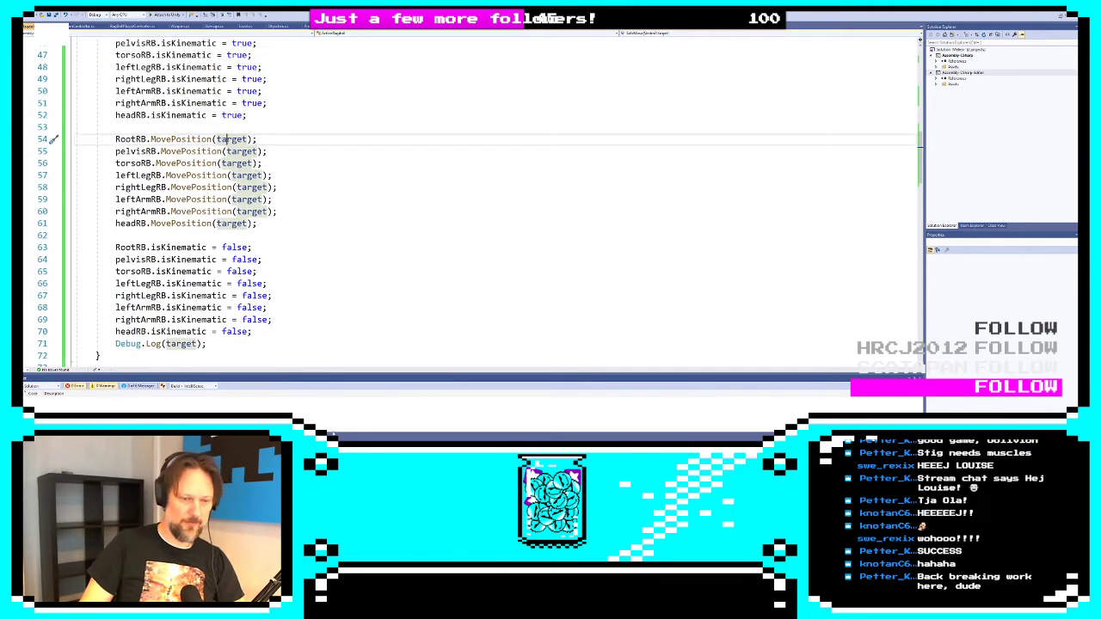
In Unity, enlarge the Game view and play-test walking the ragdoll from the Palace interior through the exit
key(alt+Tab)
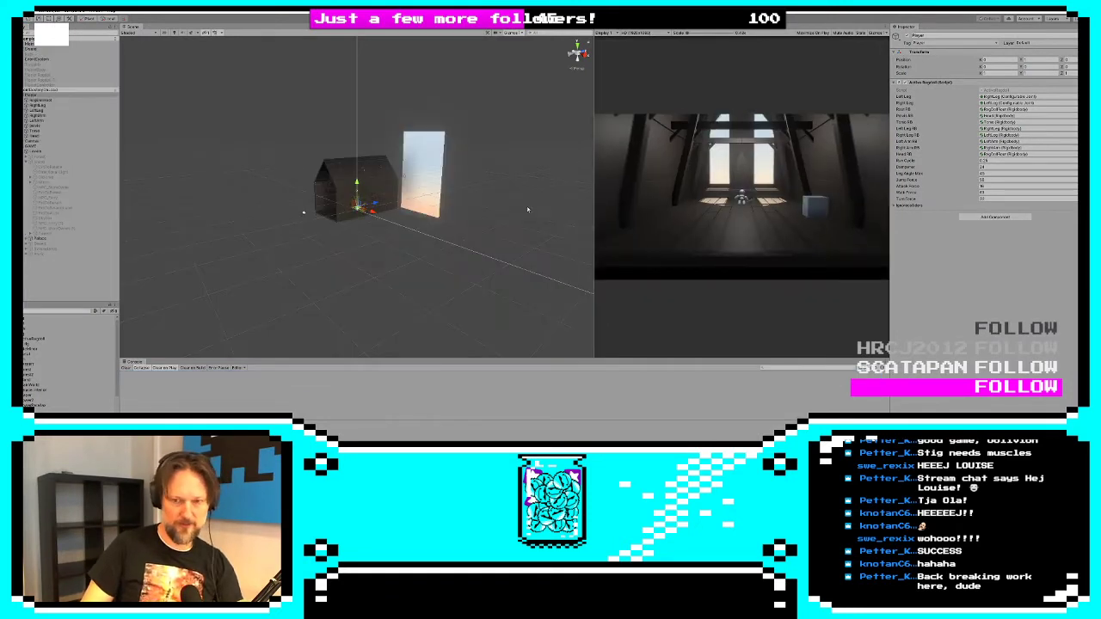
drag(593, 215, 184, 215)
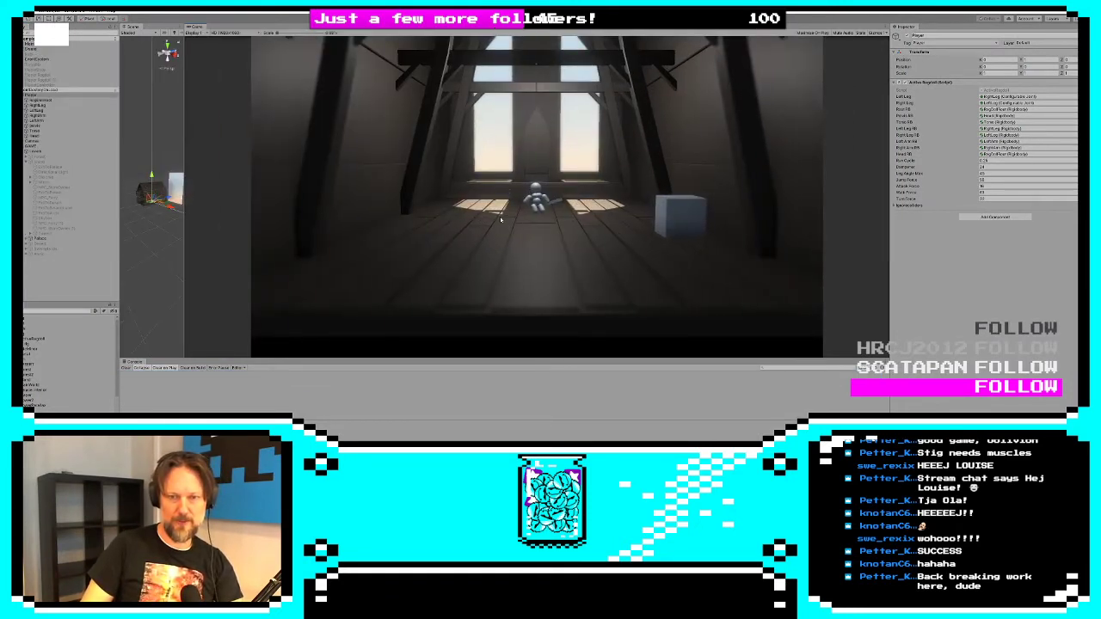
key(s)
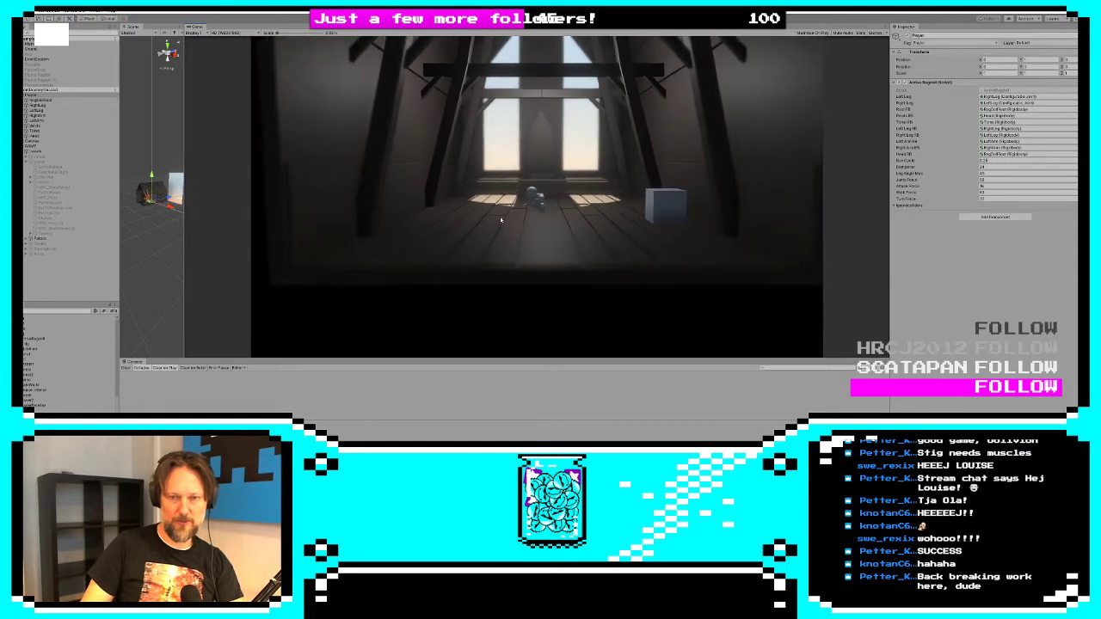
key(s)
key(d)
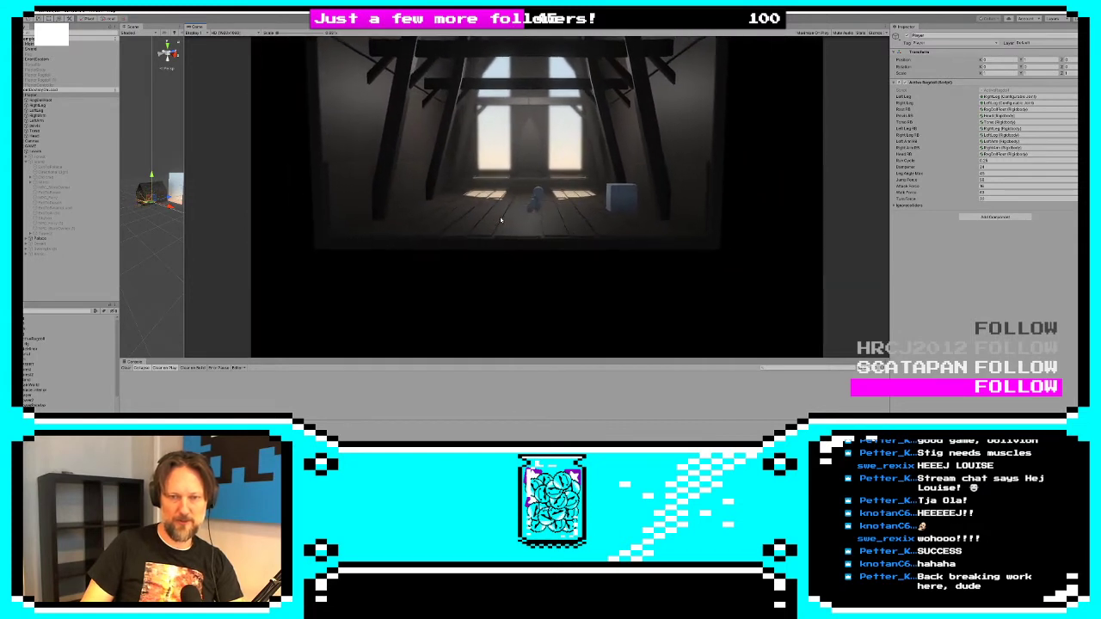
key(a)
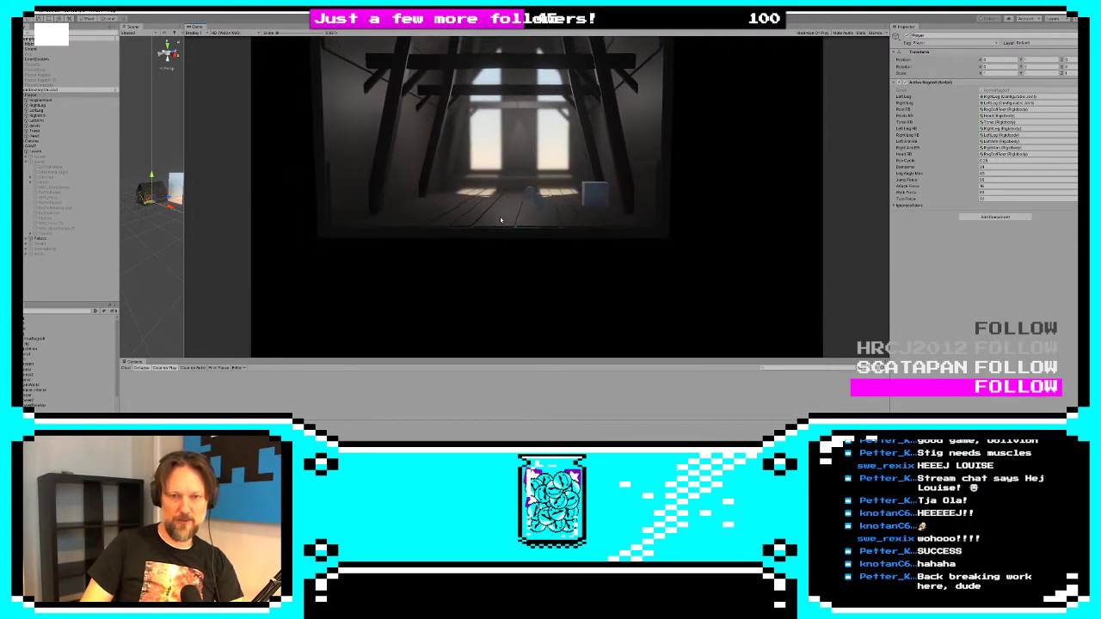
key(s)
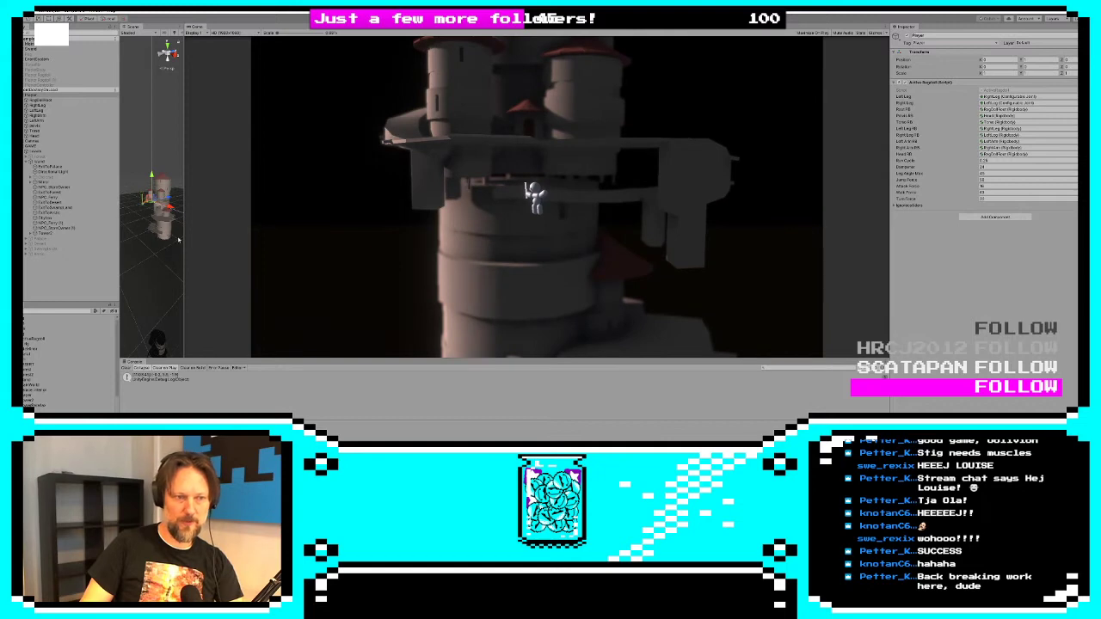
Enlarge the Scene view and inspect where the ragdoll arrives relative to the tower's big platform
drag(184, 240, 628, 237)
scroll(340, 191, up, 5)
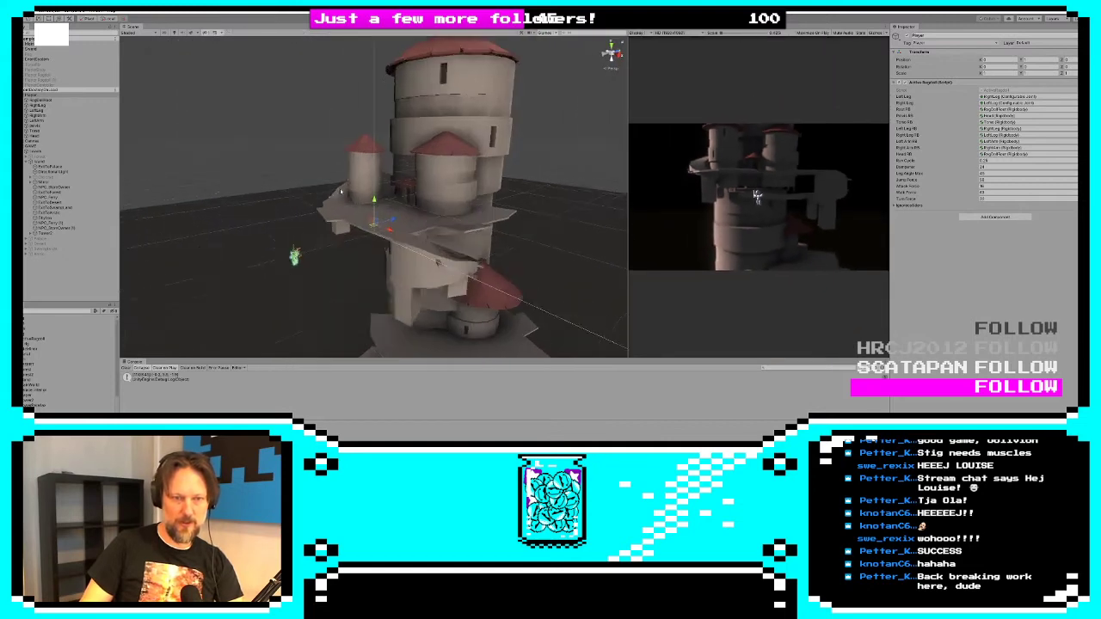
scroll(341, 191, up, 3)
alt+drag(340, 191, 392, 224)
click(397, 225)
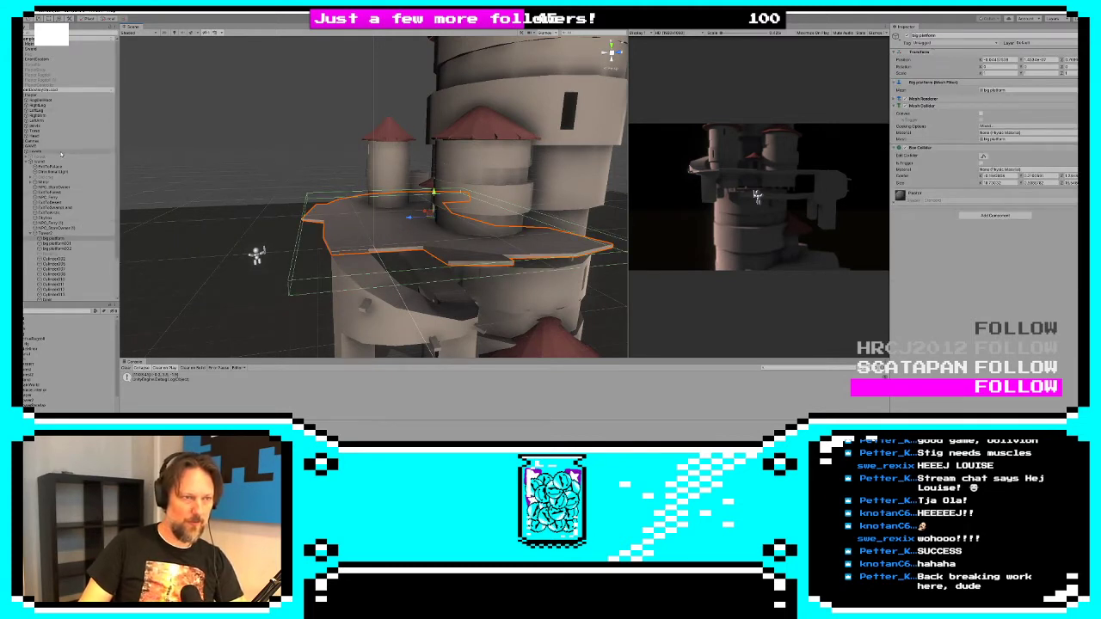
Compare the transforms of the Island level, the ragdoll's root part and the Player parent object, and examine their placement around the tower
click(47, 148)
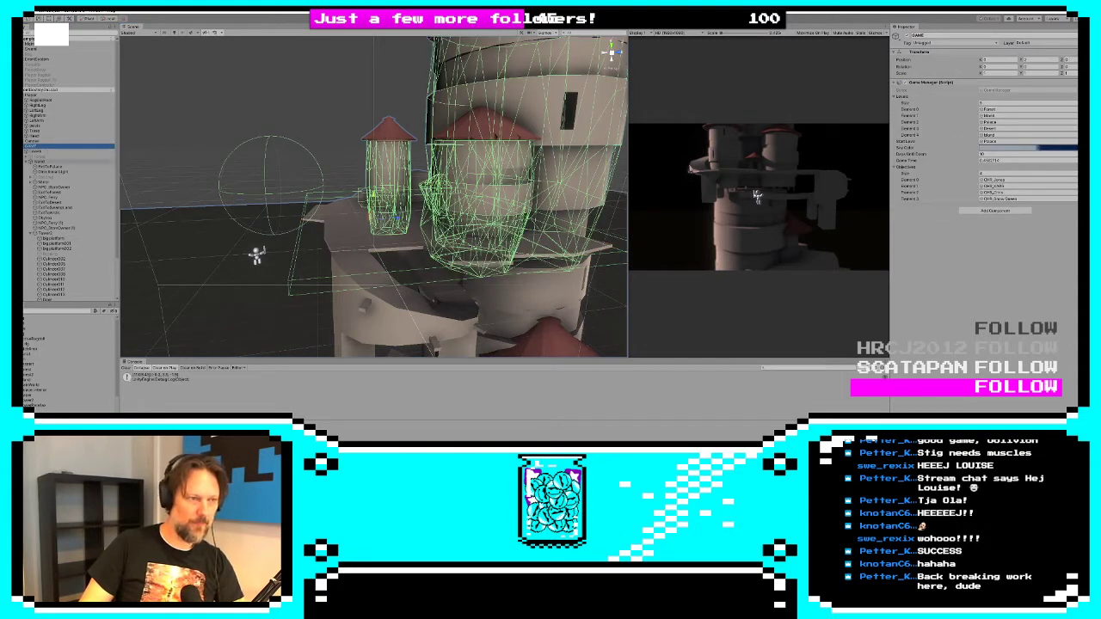
click(36, 162)
click(29, 161)
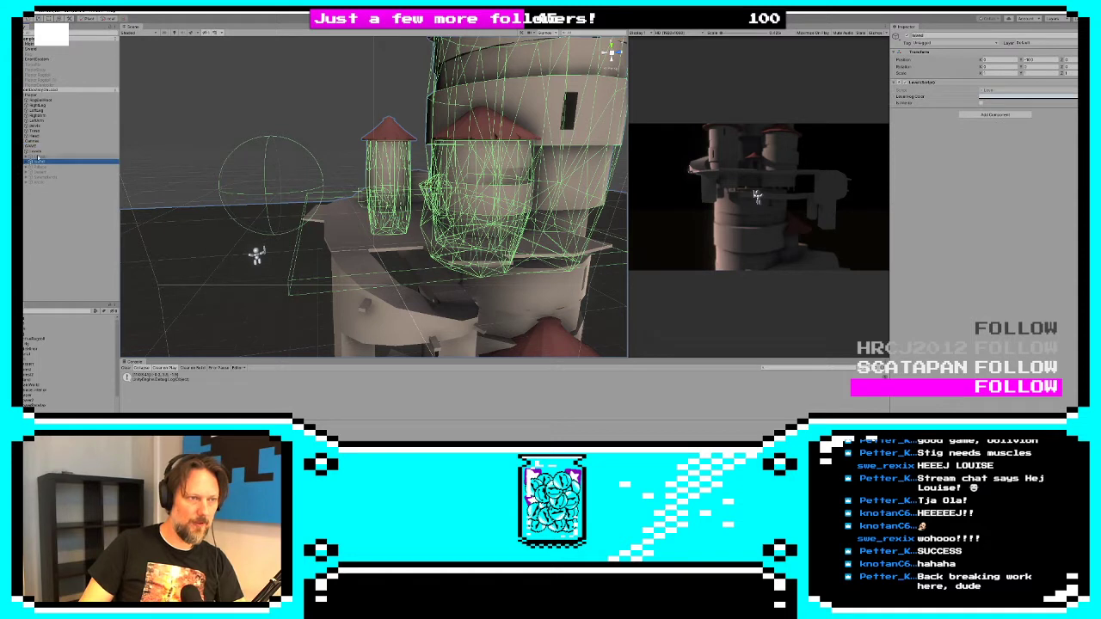
click(37, 100)
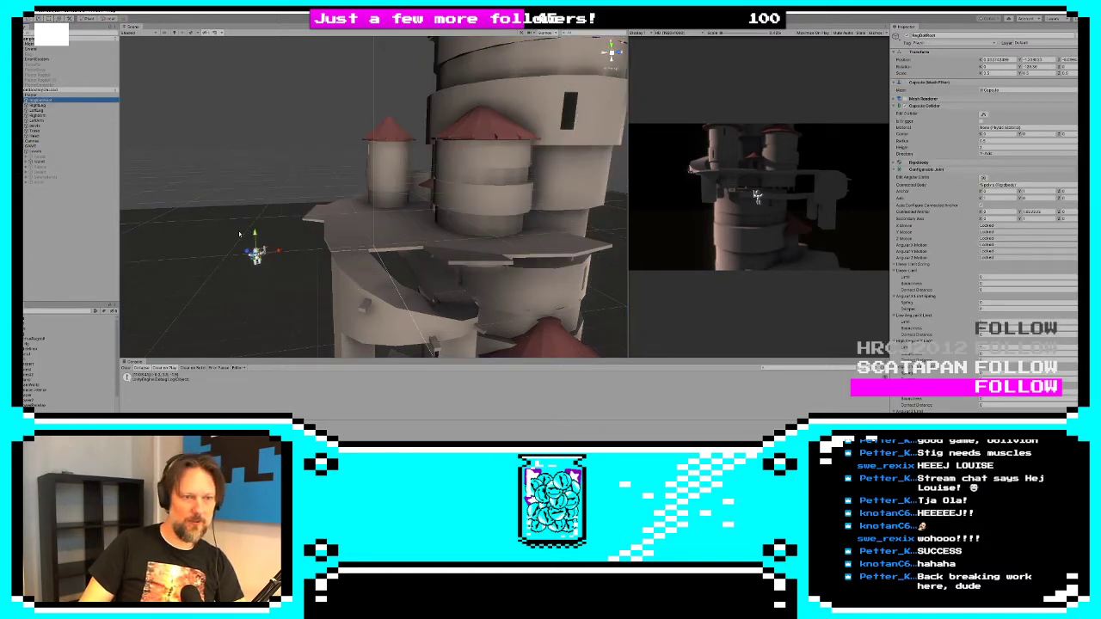
click(36, 94)
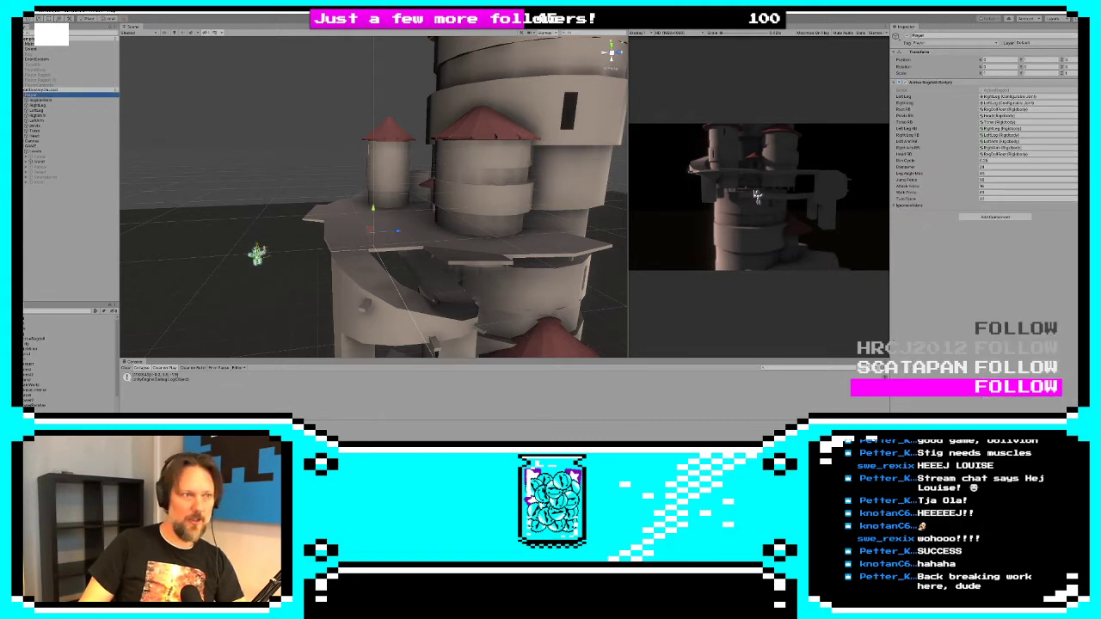
click(36, 85)
click(34, 95)
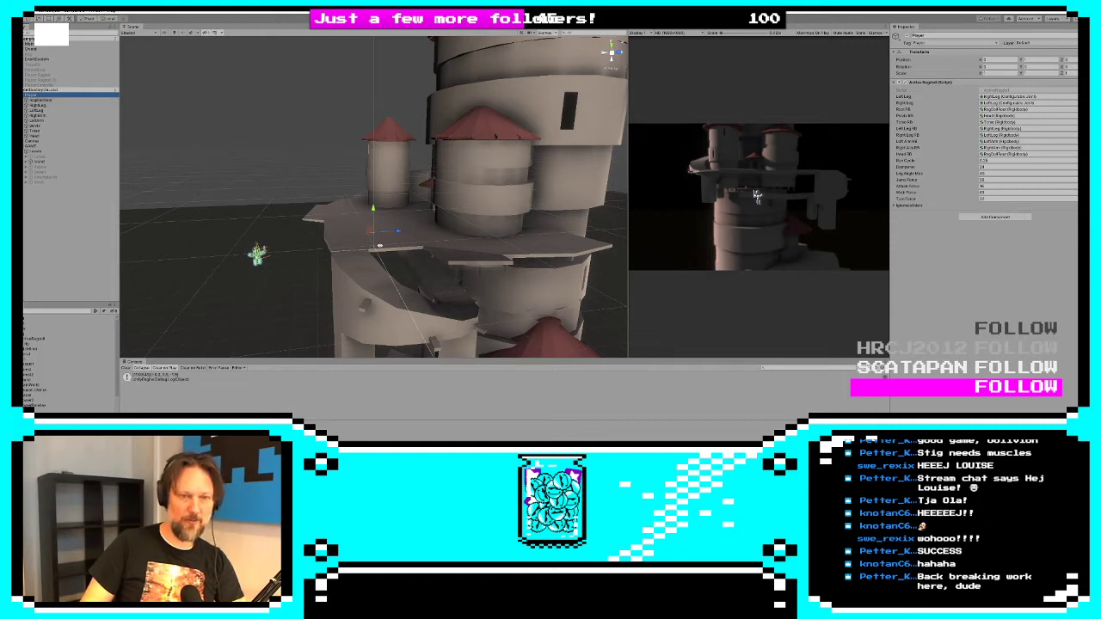
alt+drag(283, 237, 421, 307)
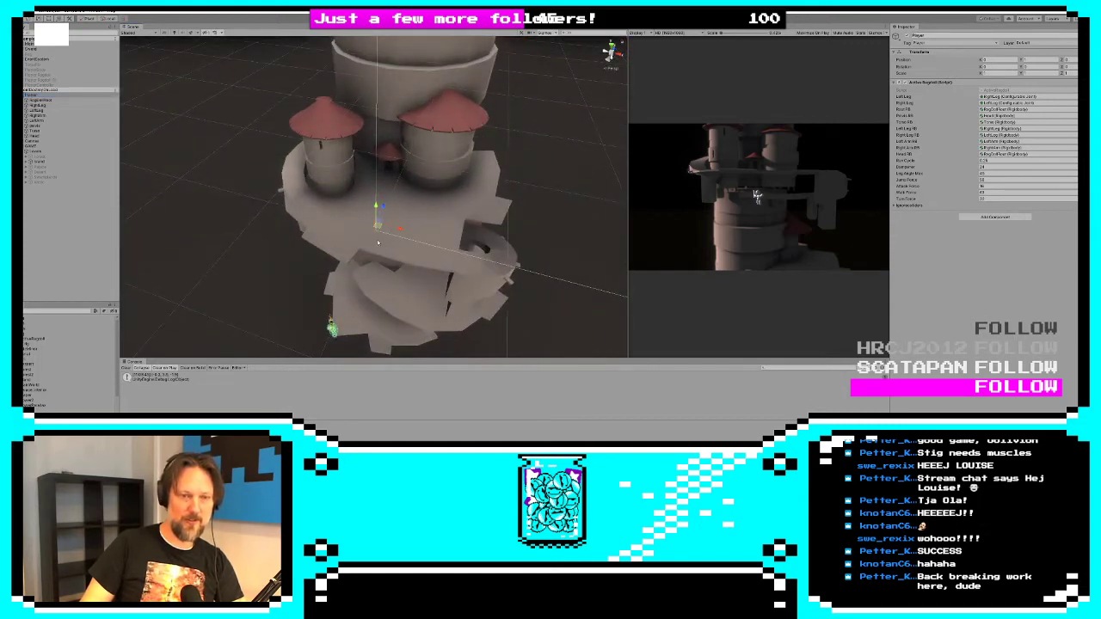
Select all the ragdoll's body parts, examine their placement relative to the tower, and stop the play test
scroll(378, 243, up, 3)
scroll(364, 245, down, 7)
click(36, 100)
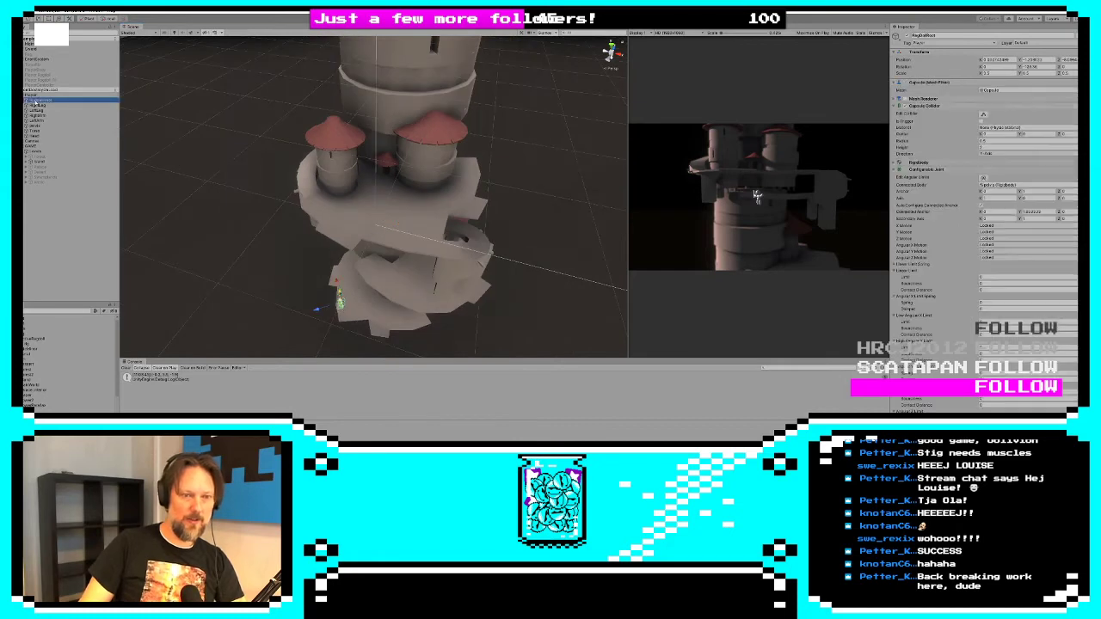
shift+click(36, 136)
alt+drag(396, 293, 348, 214)
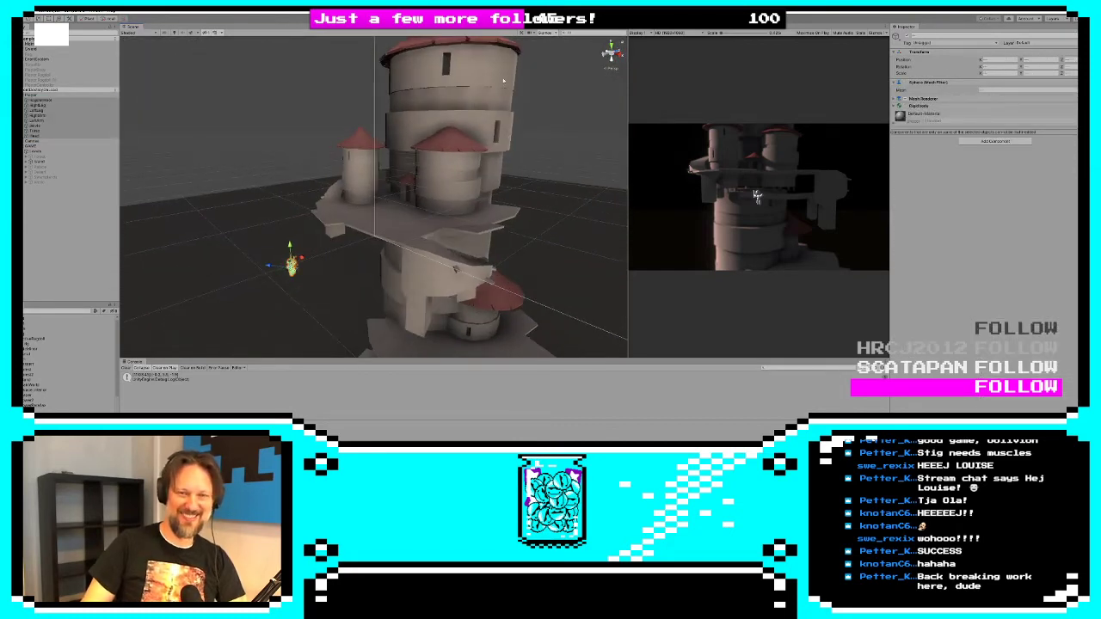
key(ctrl+p)
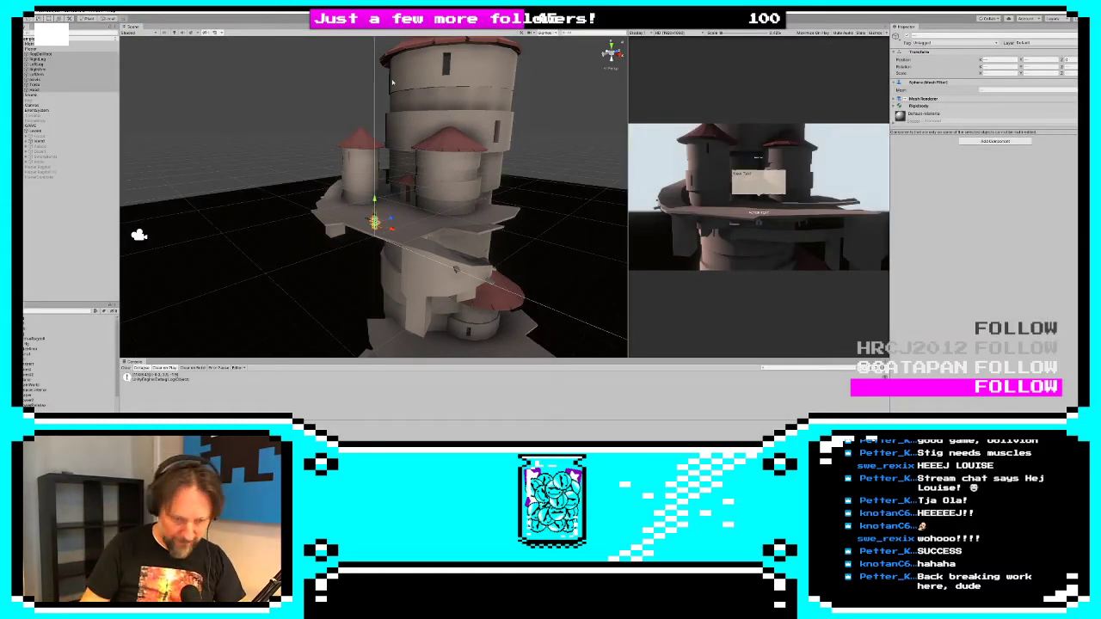
In Visual Studio, add transform.position = target; before the RootRB.MovePosition call in SafeMove
key(alt+Tab)
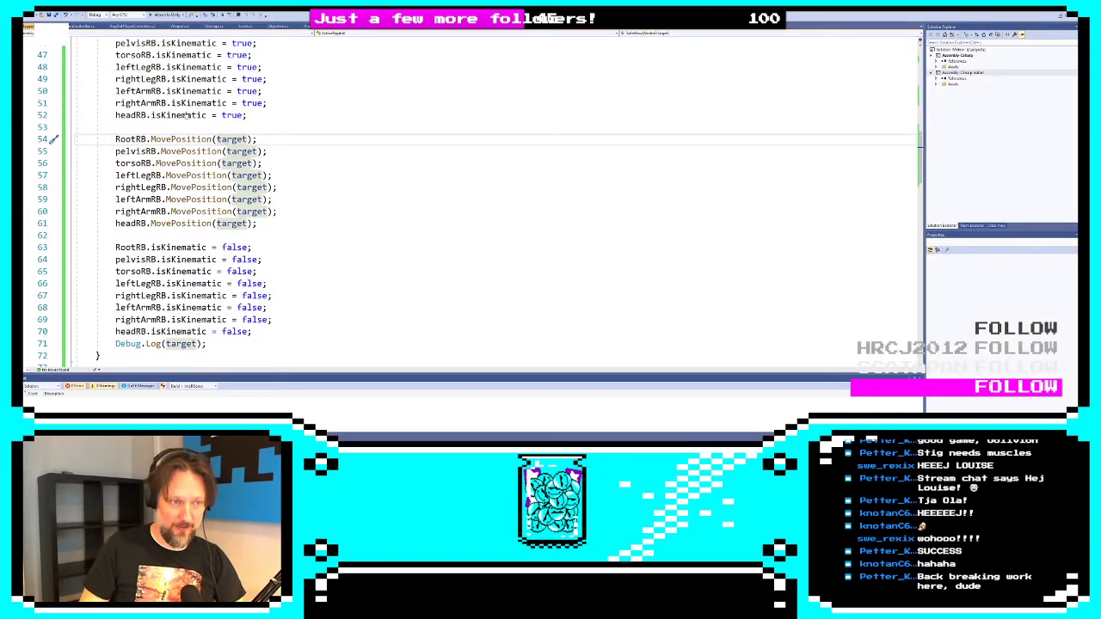
scroll(495, 198, up, 2)
click(100, 90)
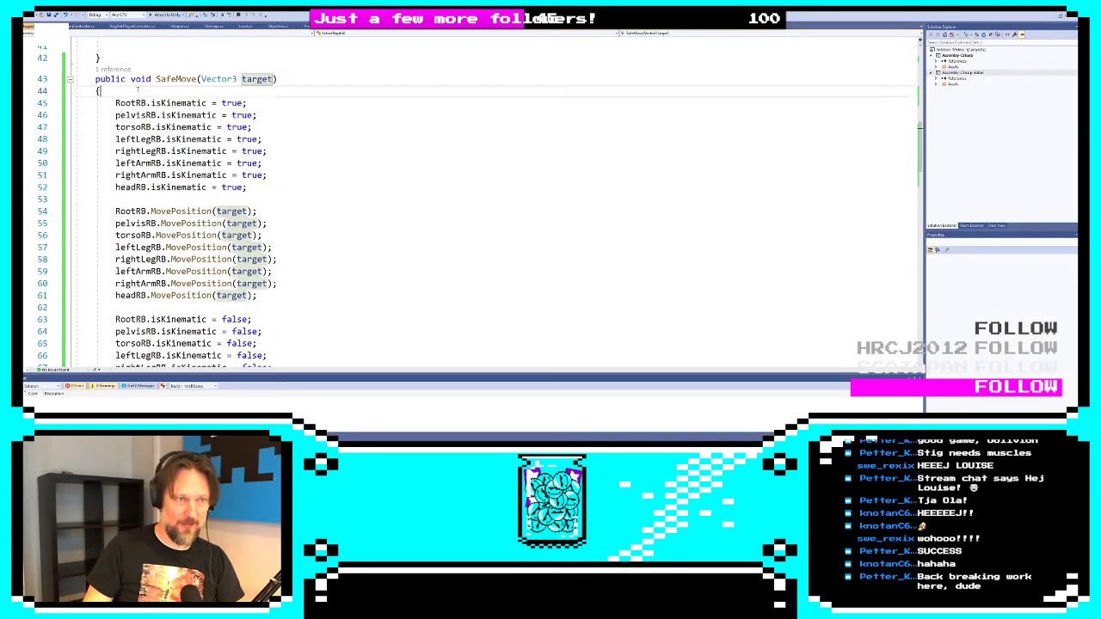
click(173, 199)
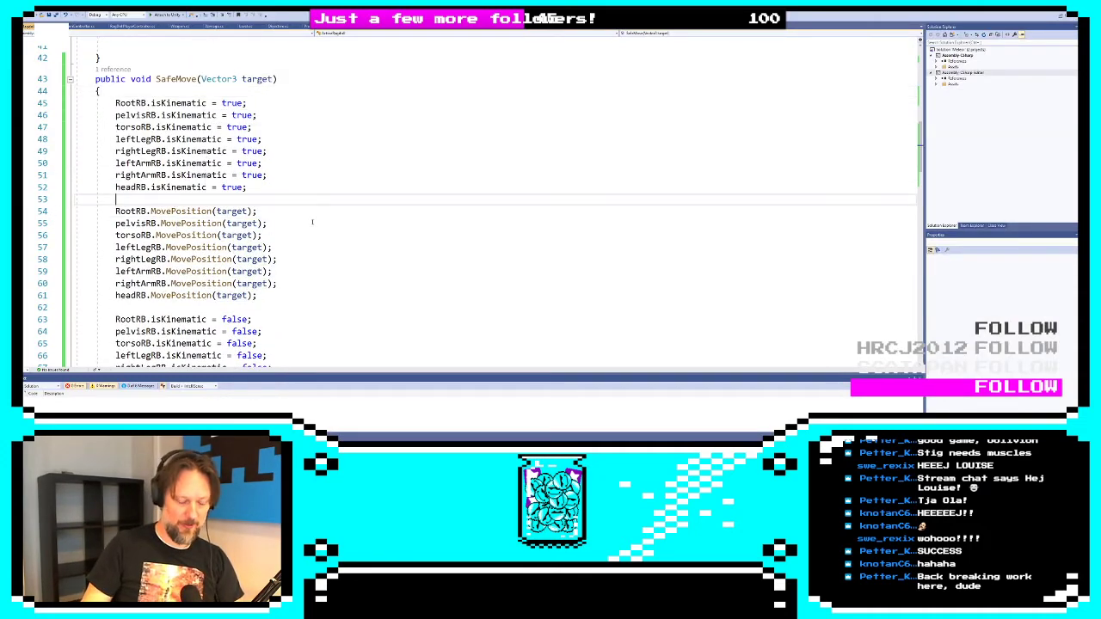
key(Return)
text(transform.position)
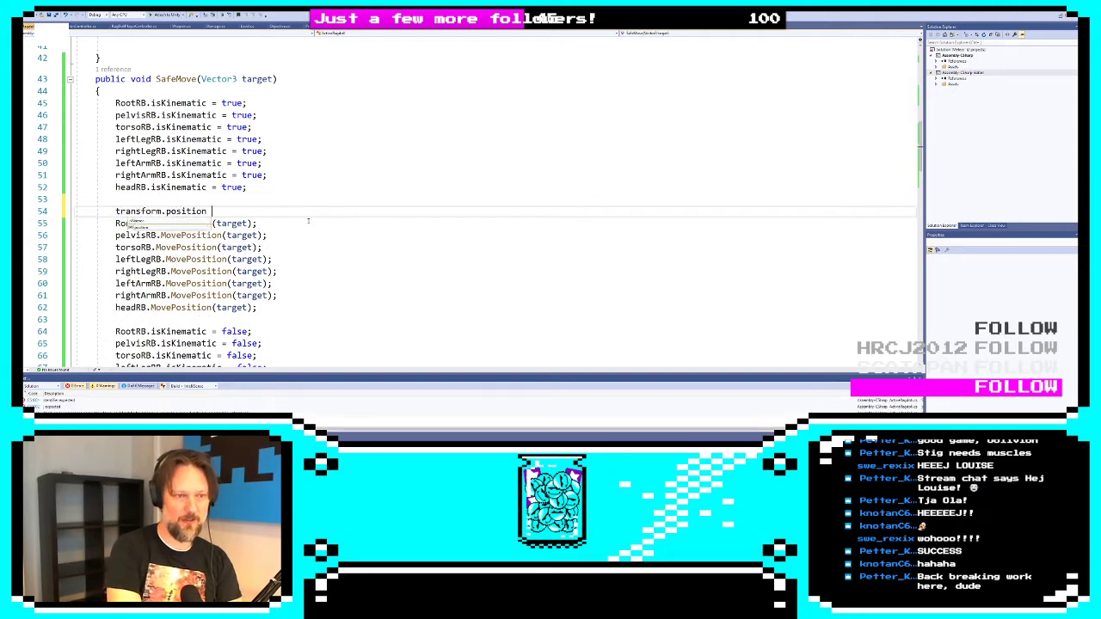
text( = trarget;)
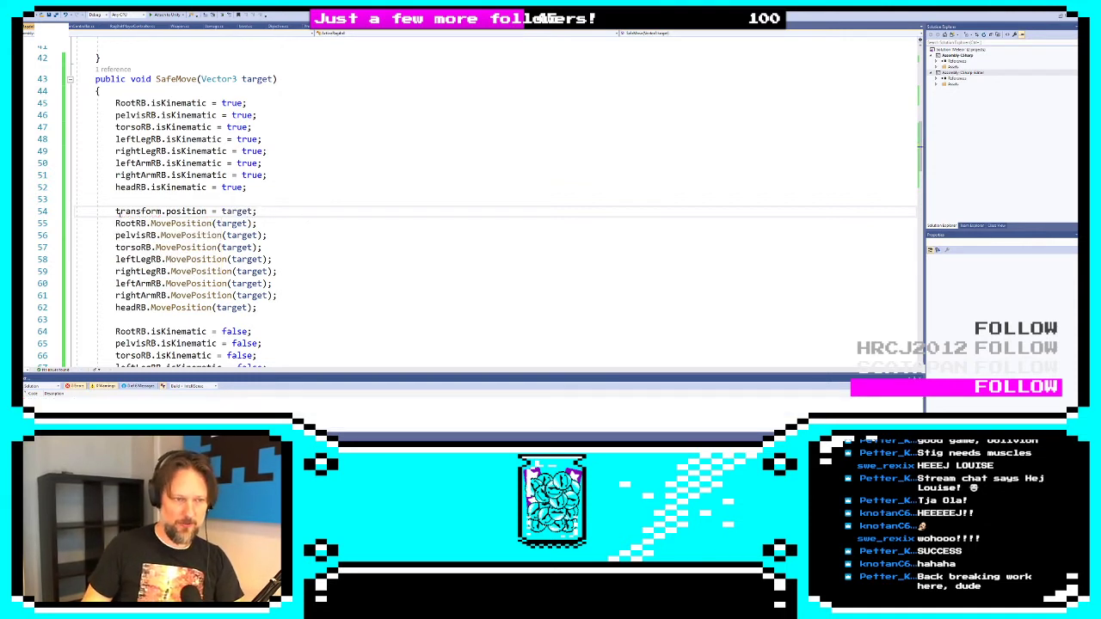
key(shift+End)
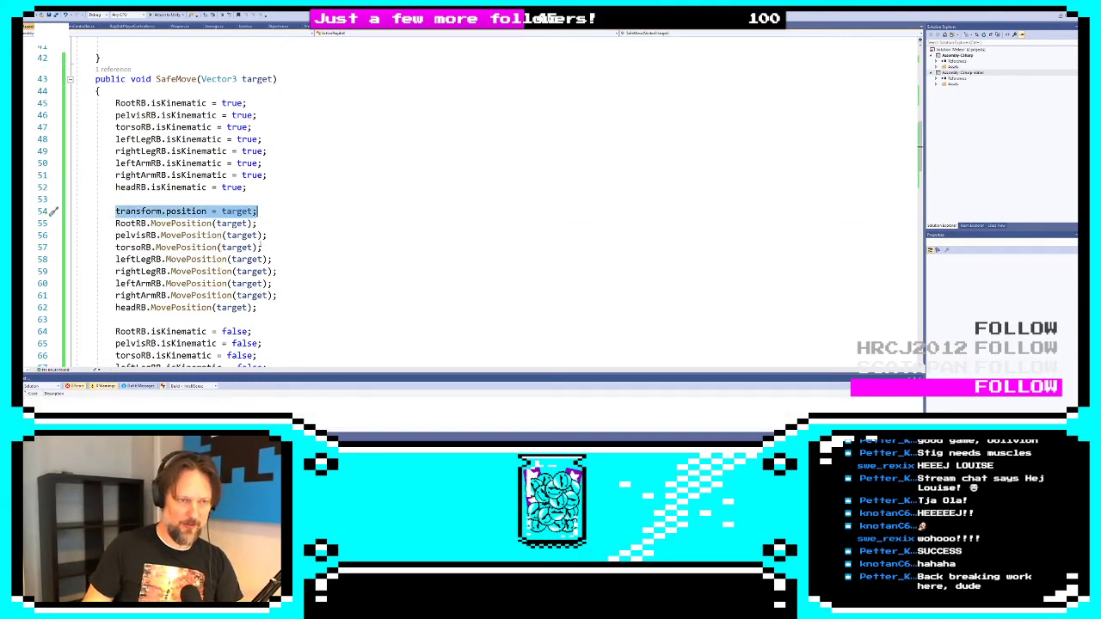
double_click(244, 223)
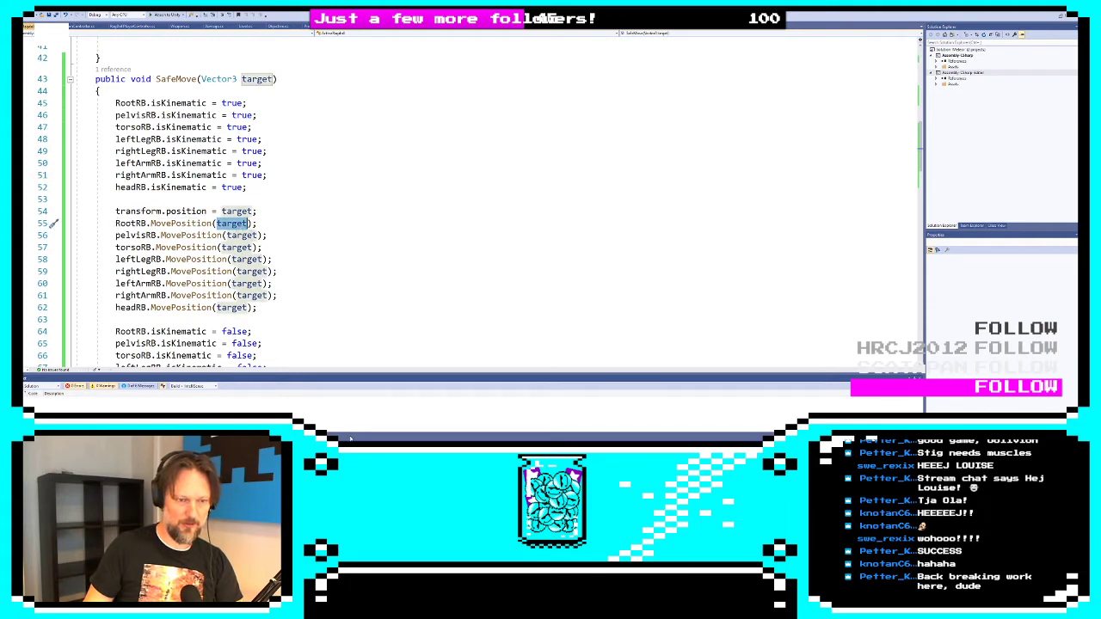
Back in Unity, compare the Player parent's position with its ragdoll parts around the tower, and stop the play test
key(alt+Tab)
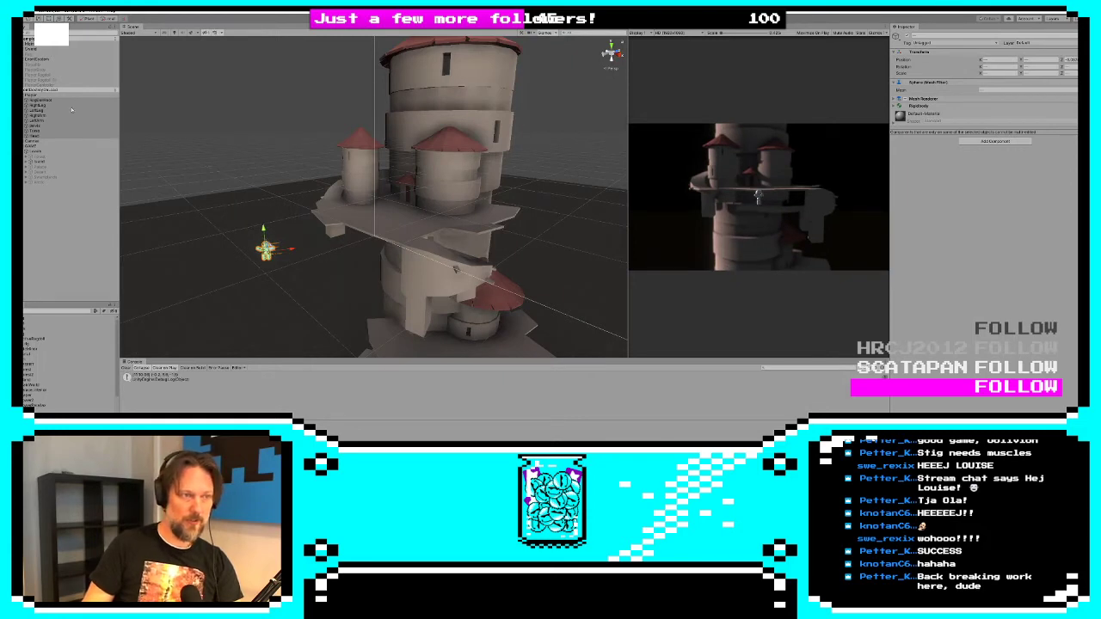
click(50, 96)
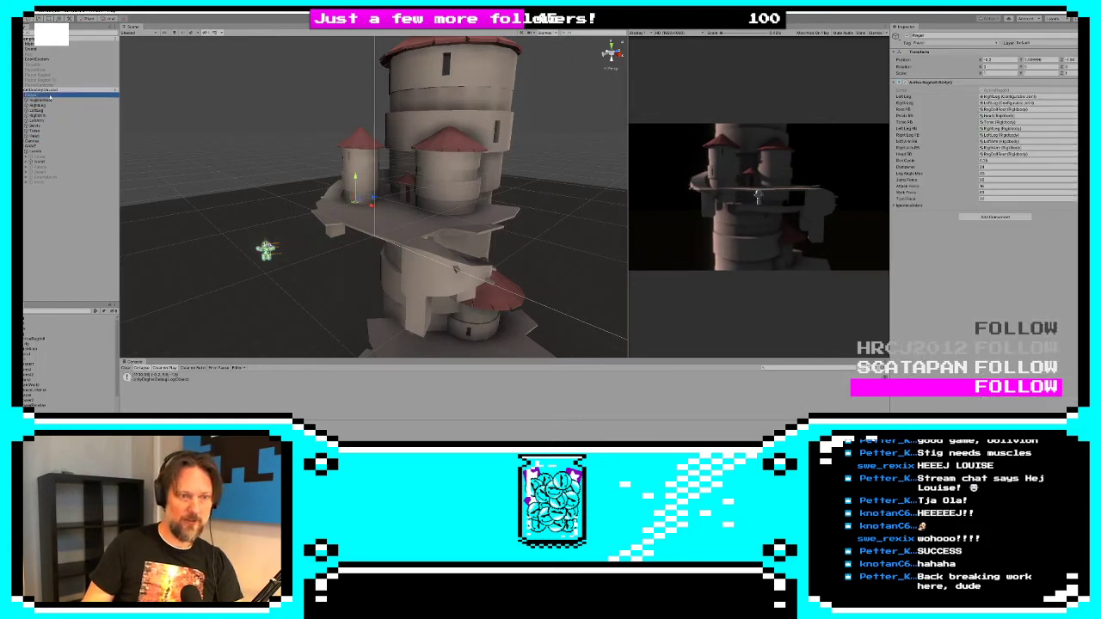
alt+drag(334, 183, 347, 201)
click(43, 101)
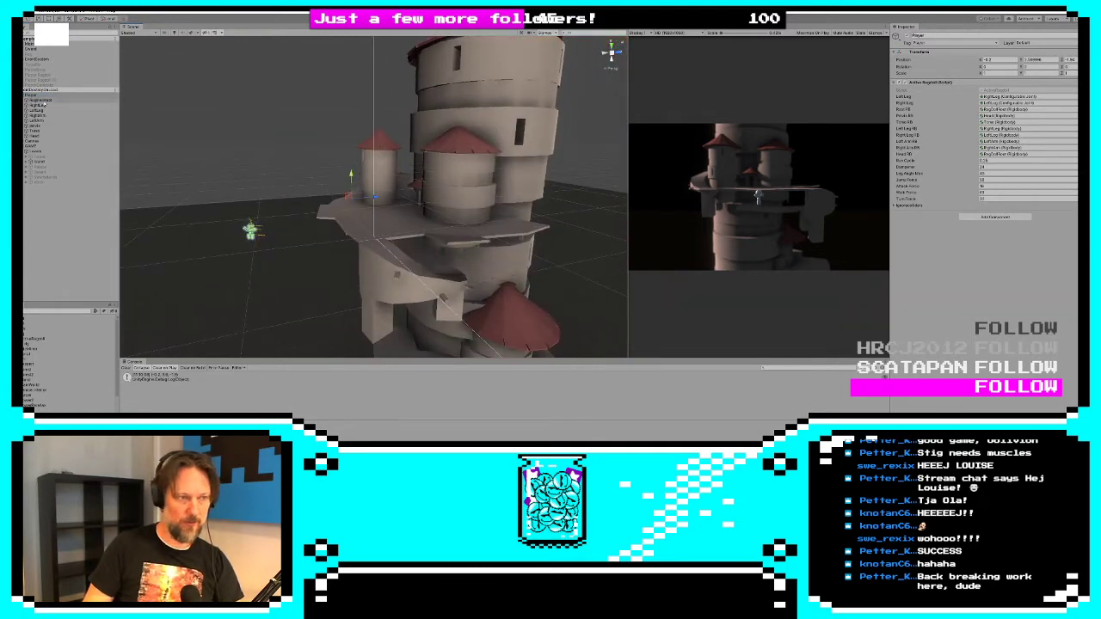
shift+click(40, 137)
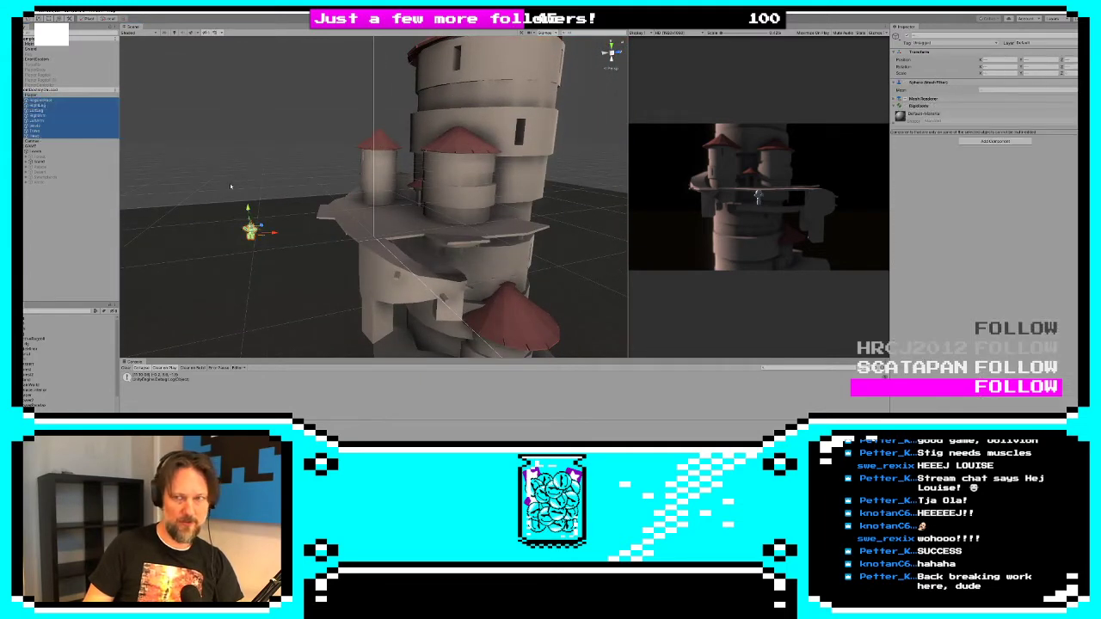
click(41, 95)
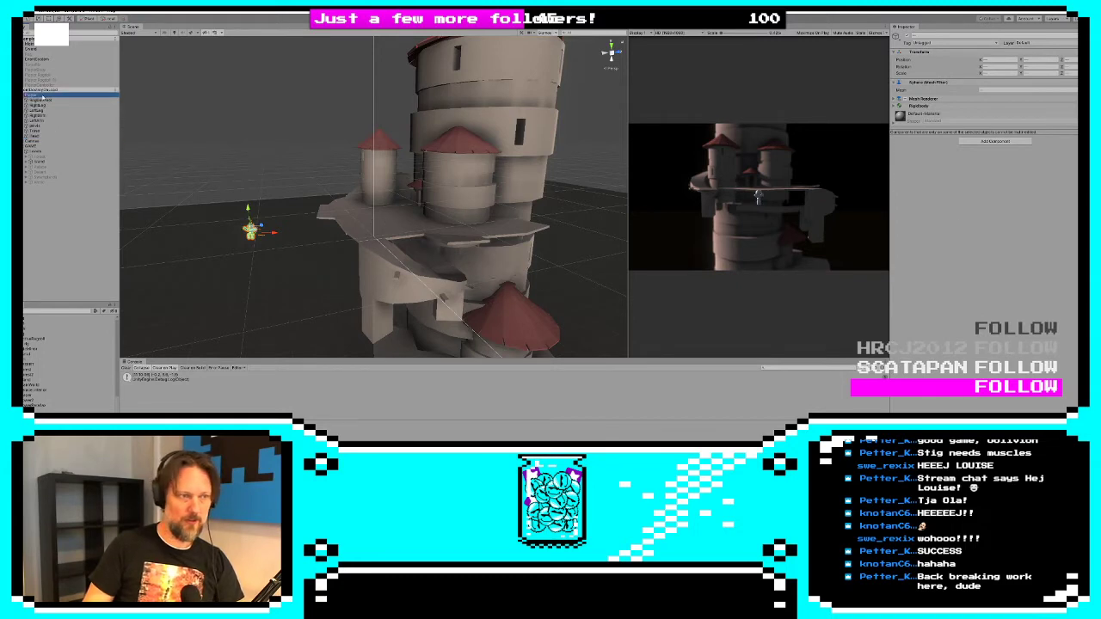
key(ctrl+p)
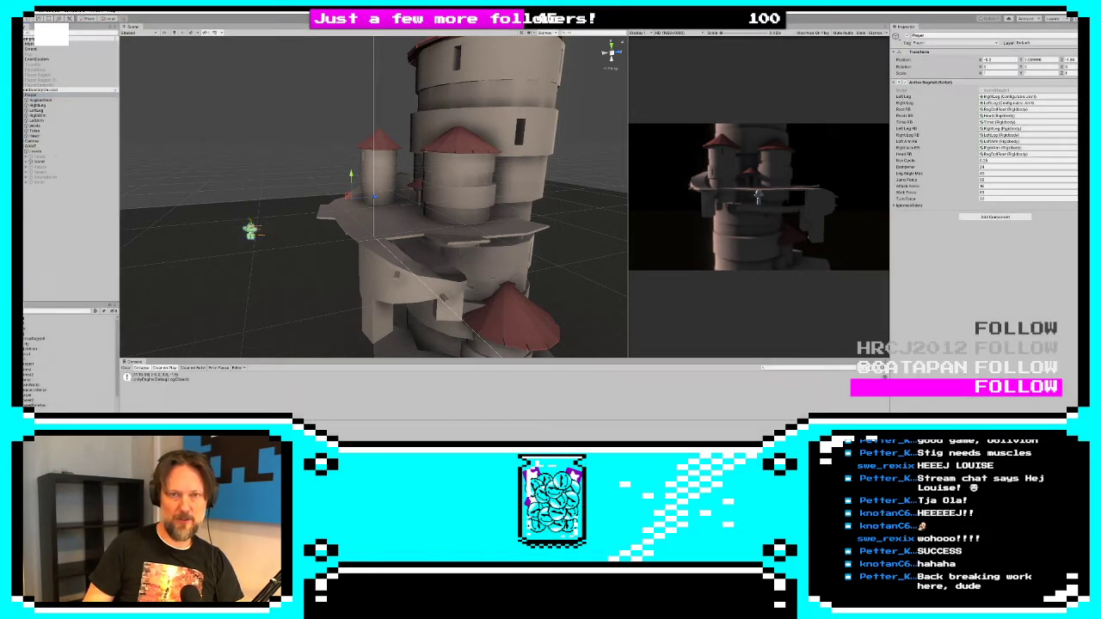
In Visual Studio, review the transform.position assignment and the target passed to RootRB.MovePosition in SafeMove
key(alt+Tab)
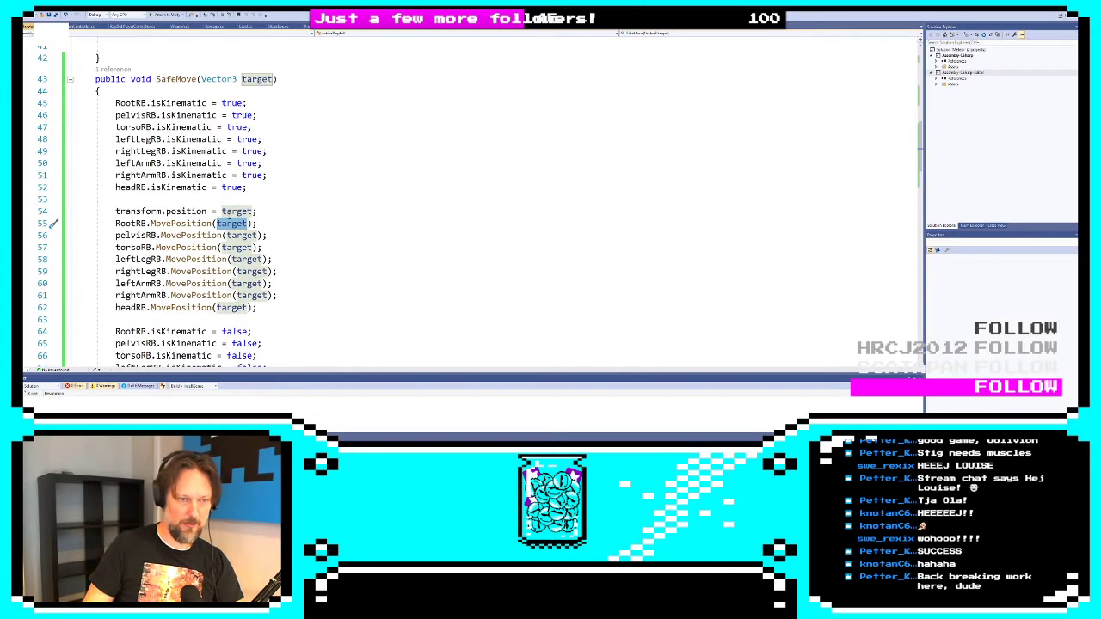
drag(116, 211, 206, 212)
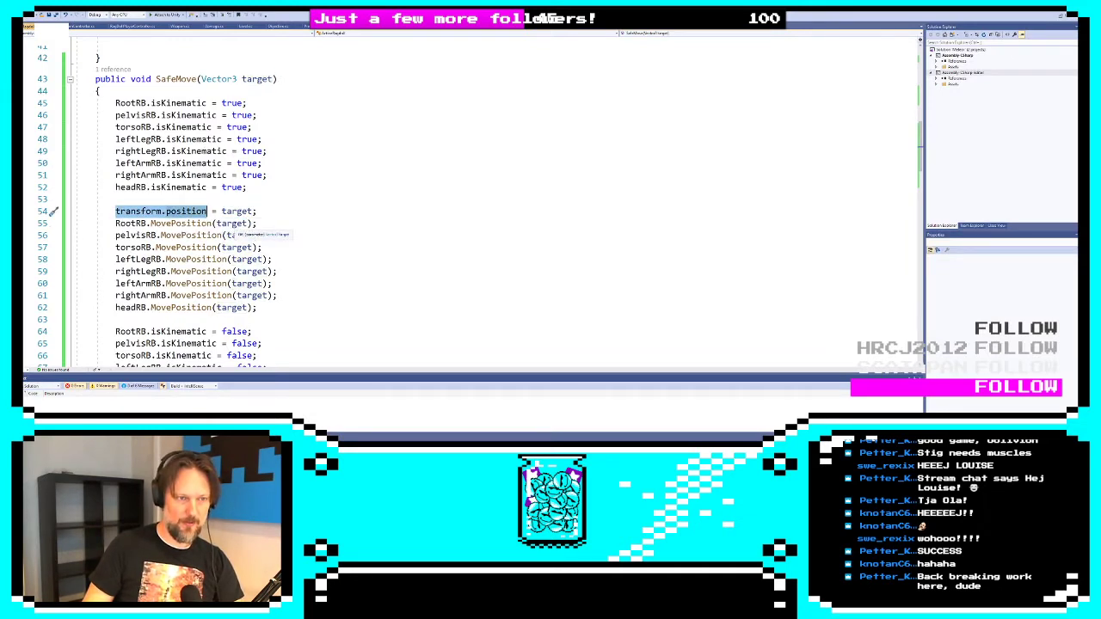
double_click(231, 223)
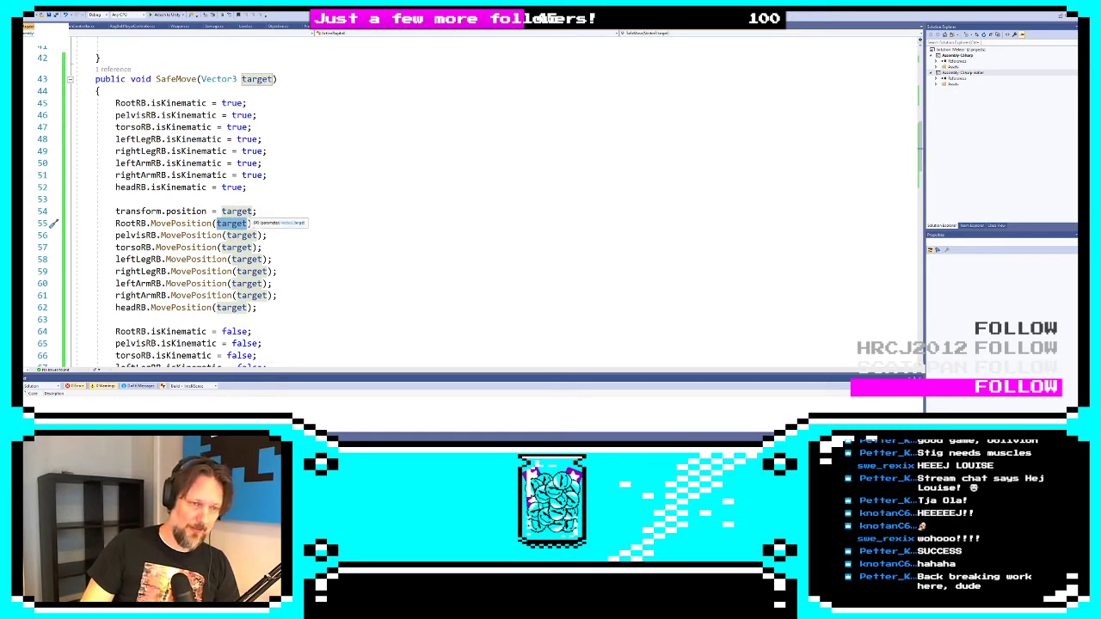
Comment out the MovePosition calls for pelvisRB, torsoRB, both leg and arm rigidbodies, and headRB in SafeMove, leaving RootRB's call active
click(116, 235)
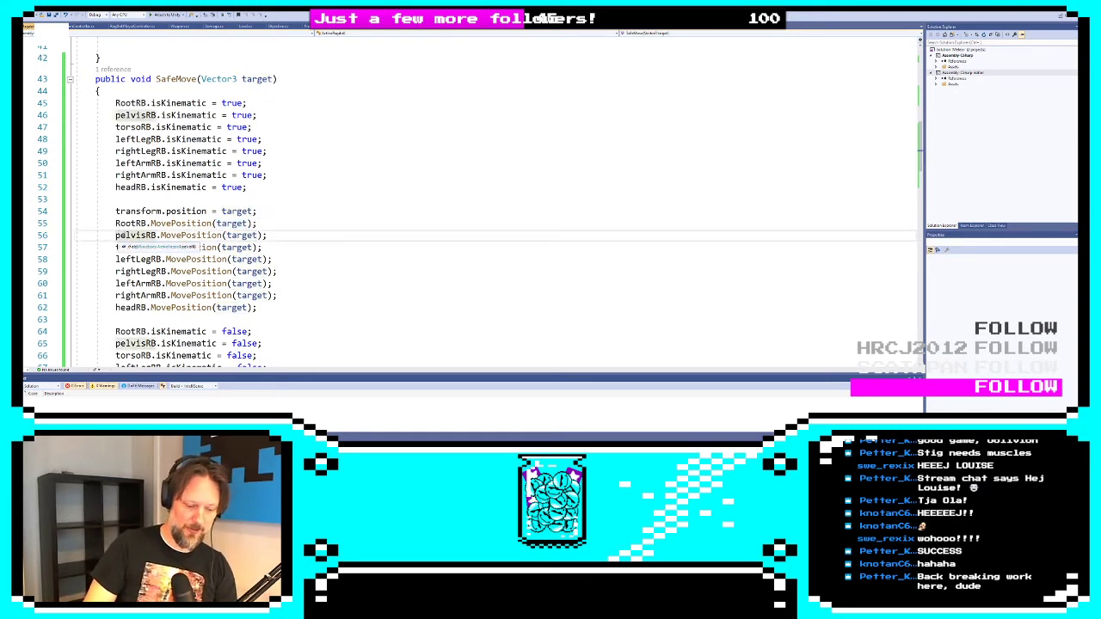
text(//)
key(Down)
key(Home)
text(//)
key(Down)
key(Home)
text(//)
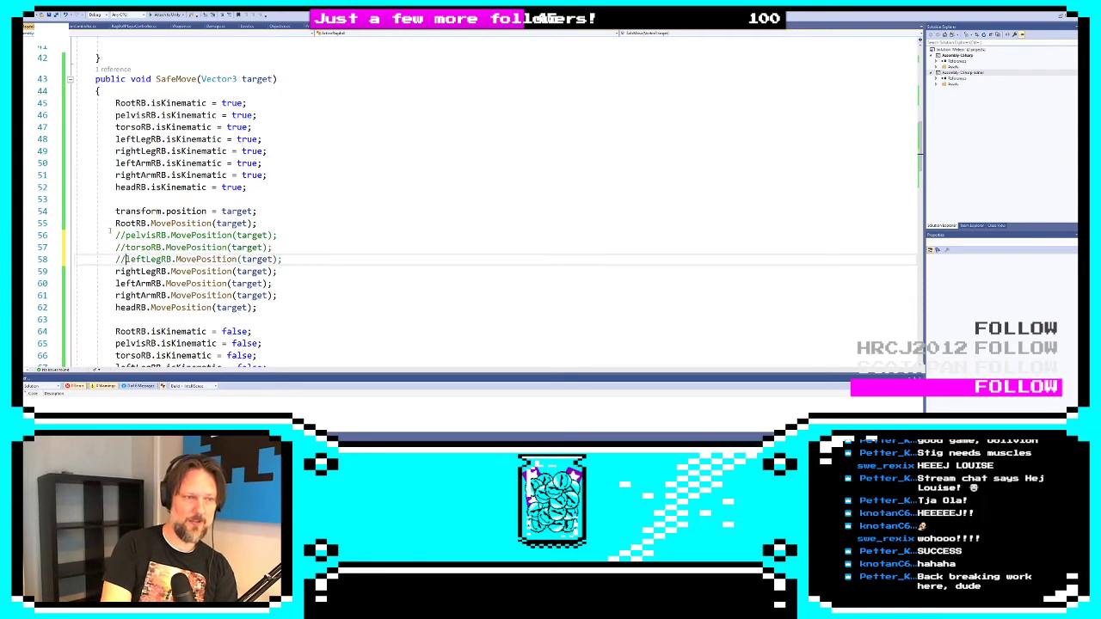
key(Down)
key(Home)
text(//)
key(Down)
key(Home)
text(//)
key(Down)
key(Home)
text(//)
key(Down)
key(Home)
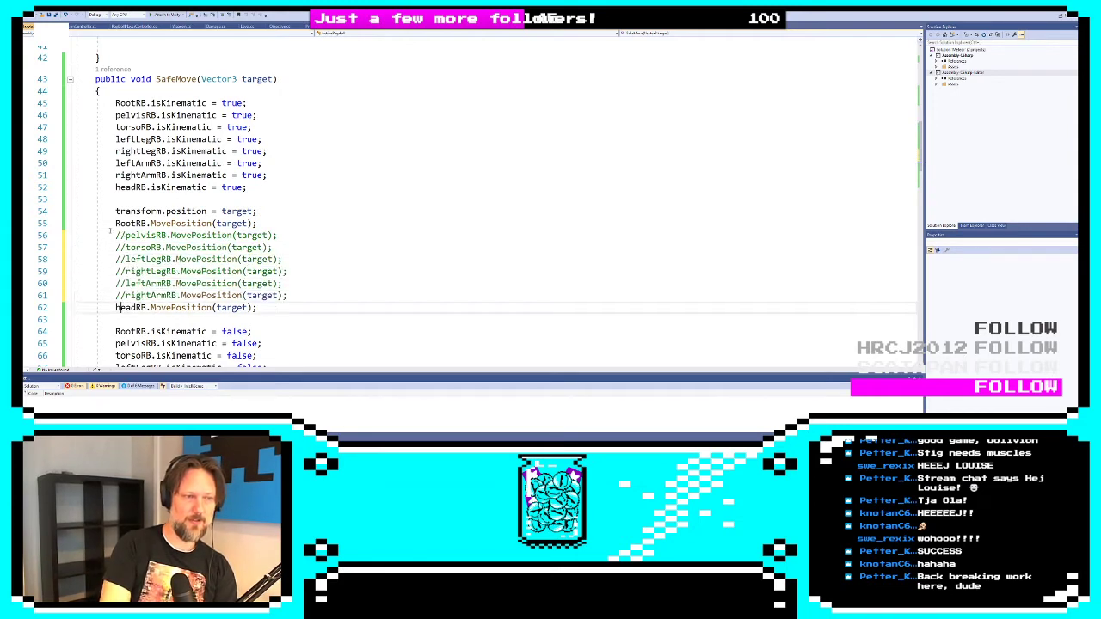
text(//)
key(ctrl+a)
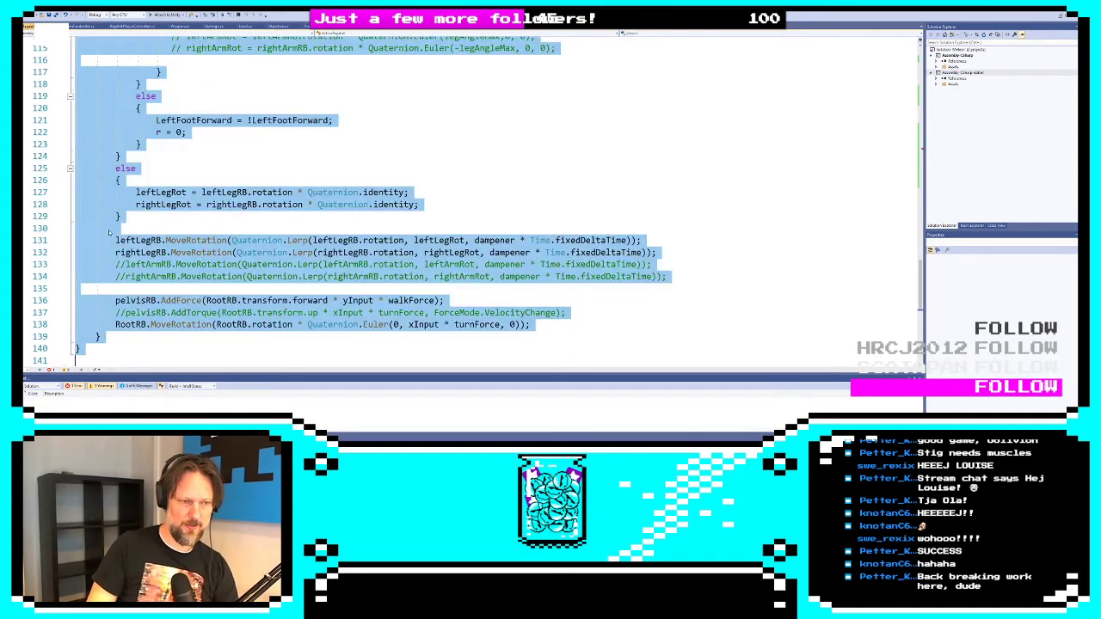
click(234, 140)
scroll(241, 154, up, 12)
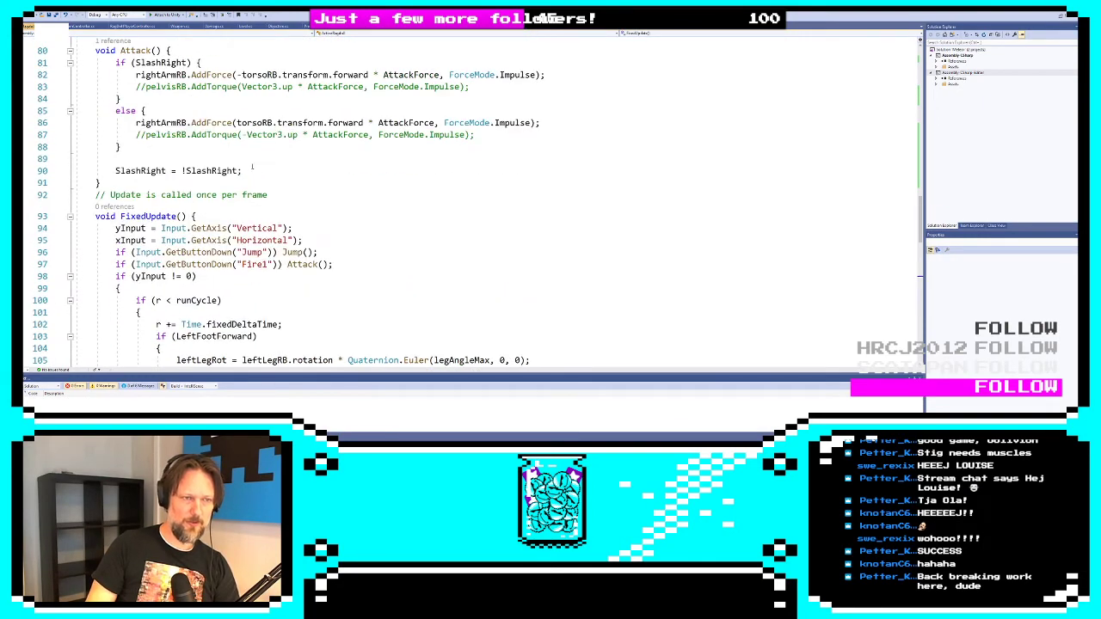
scroll(252, 166, up, 15)
scroll(252, 166, down, 7)
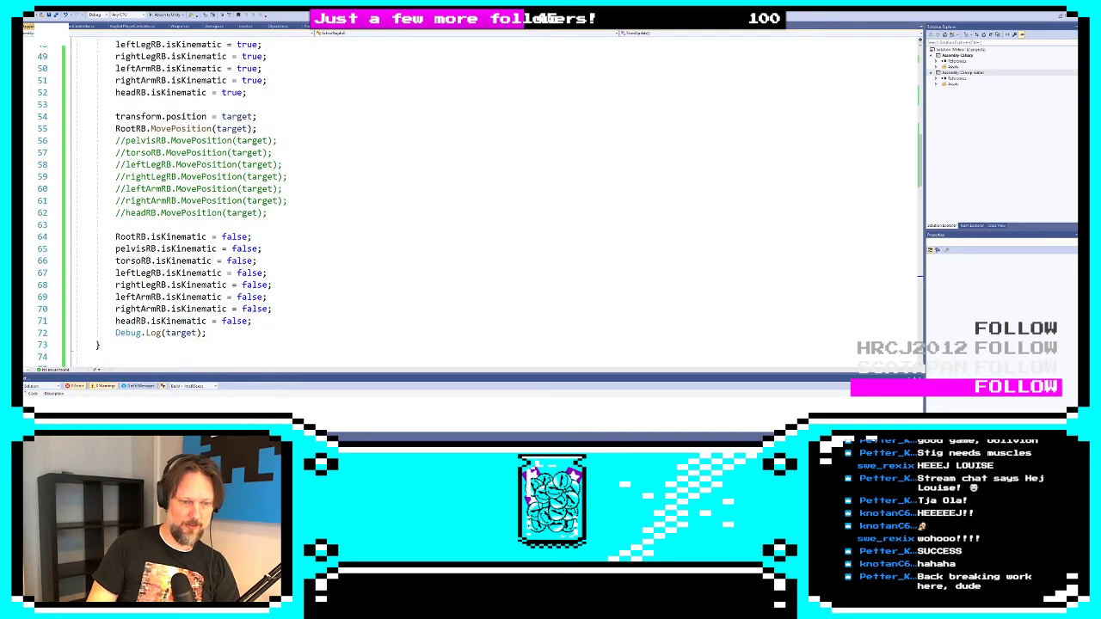
In Unity, play-test backing the ragdoll out of the Palace interior and inspect the root part's transform beside the tower
key(alt+Tab)
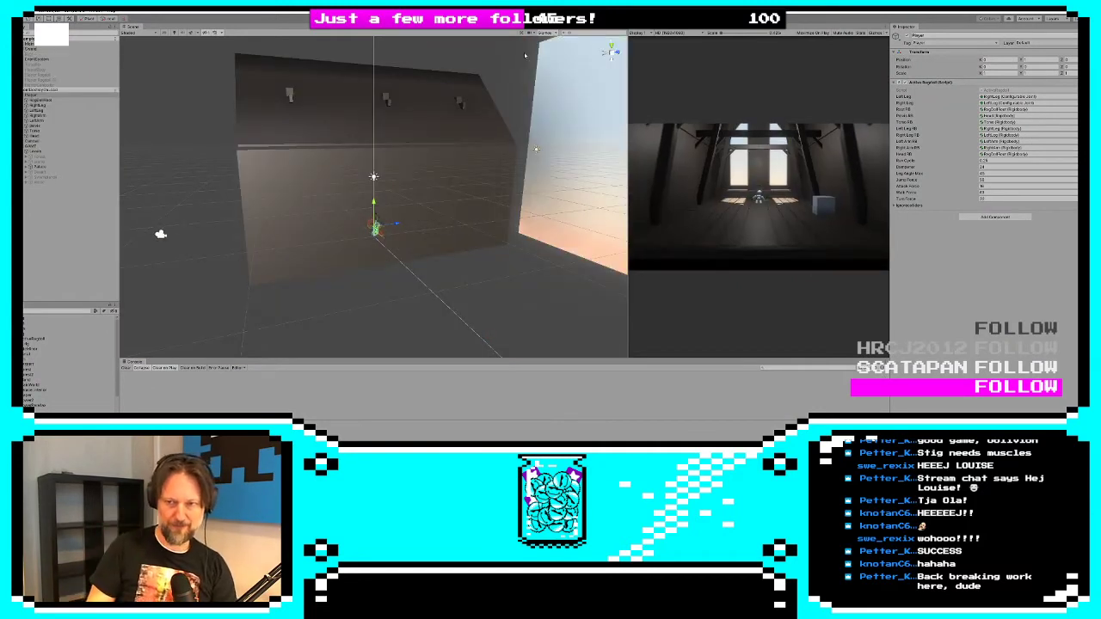
key(a)
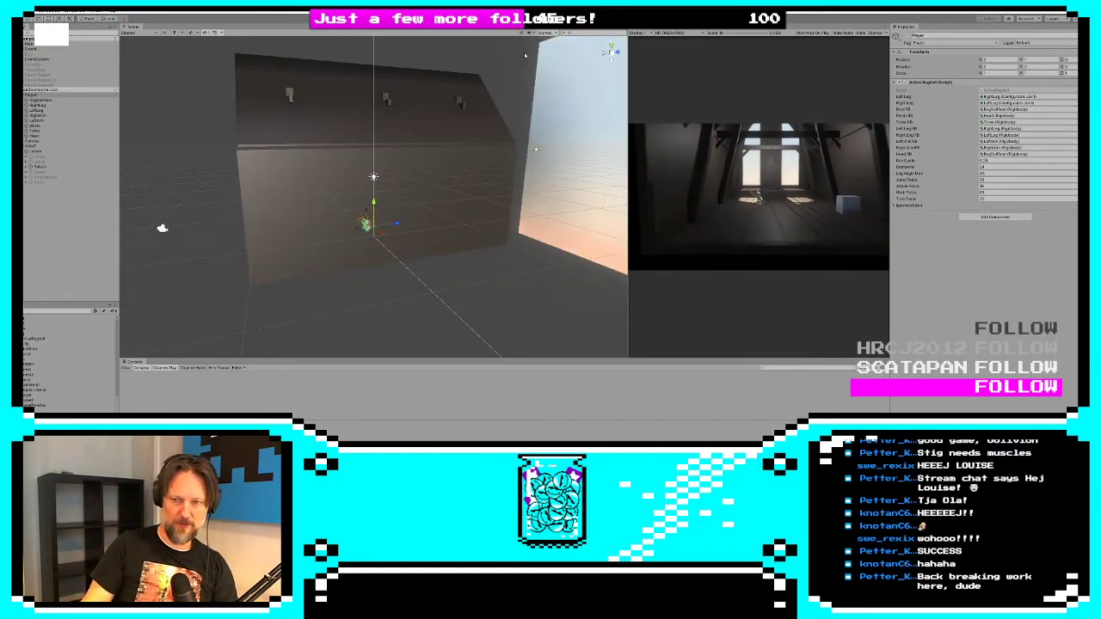
key(s)
key(d)
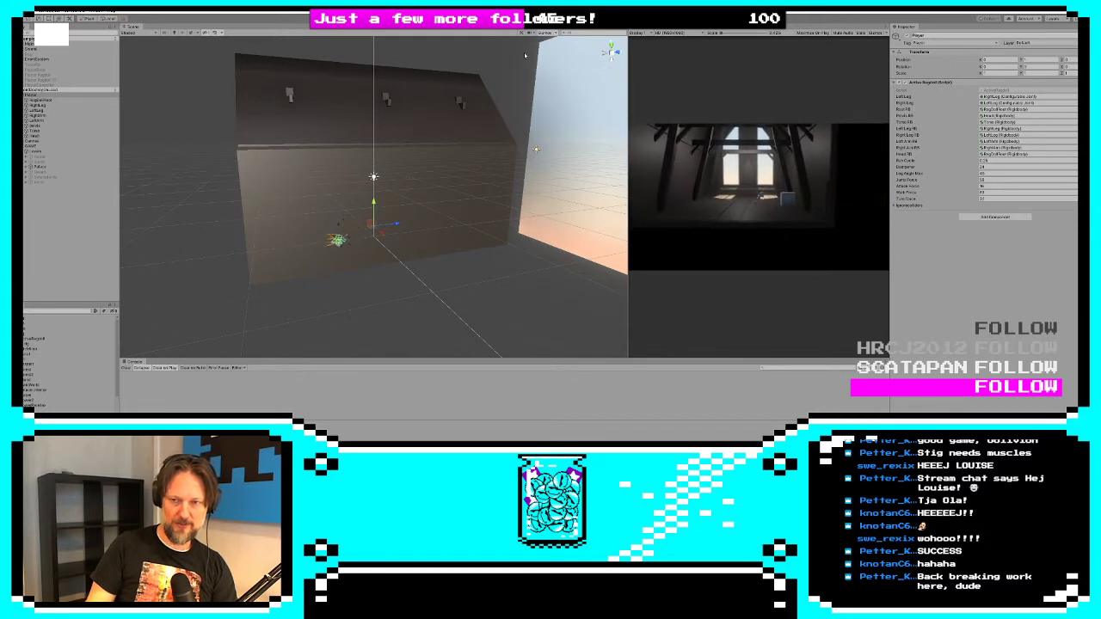
key(s)
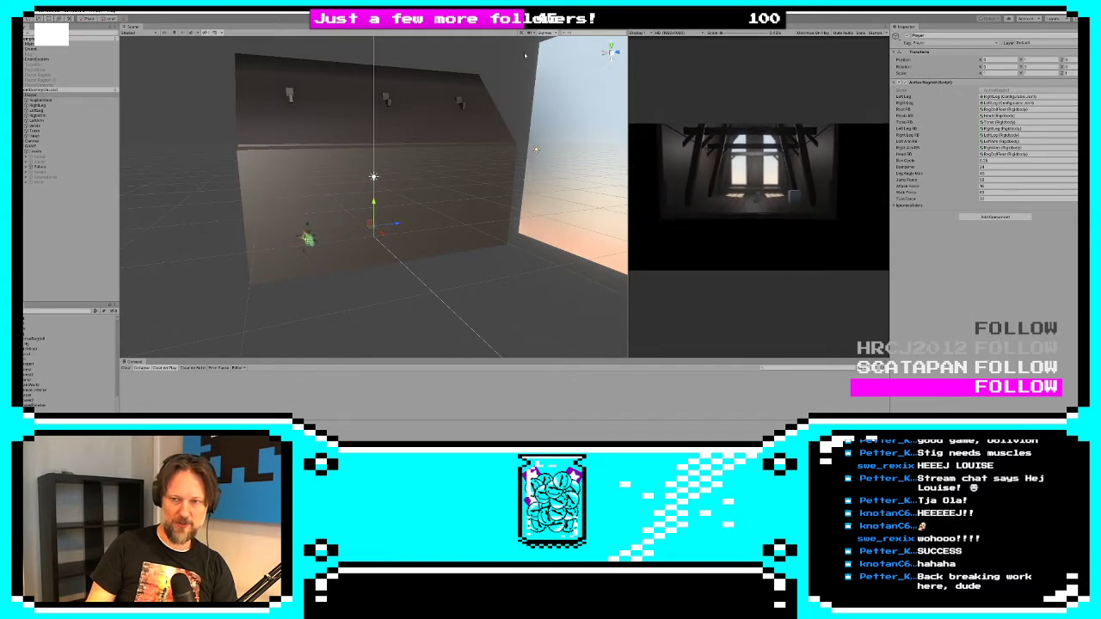
key(s)
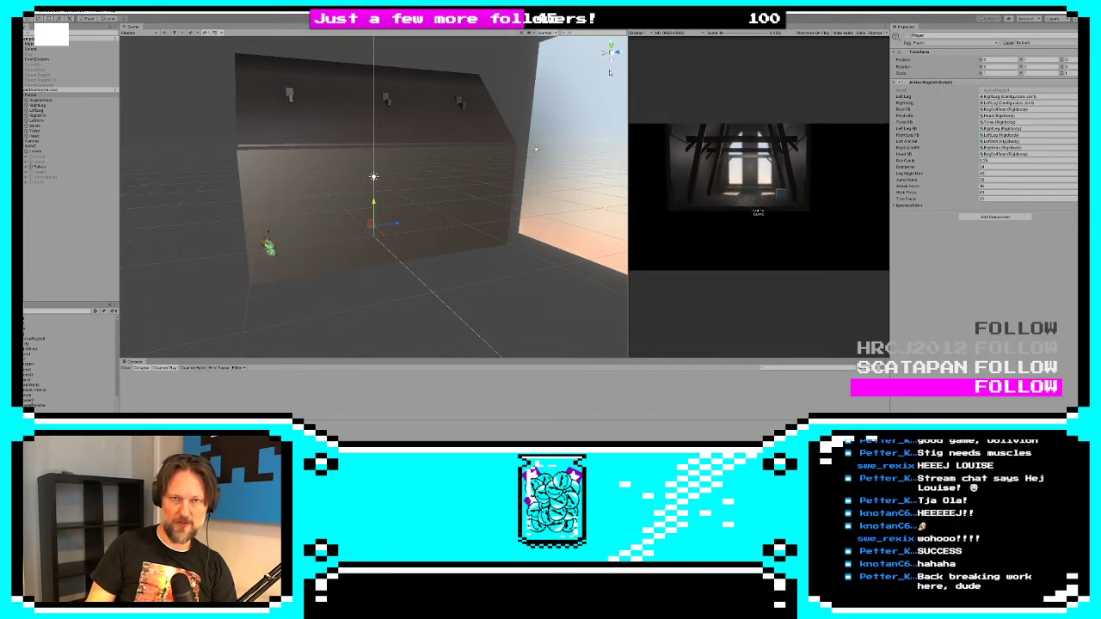
key(space)
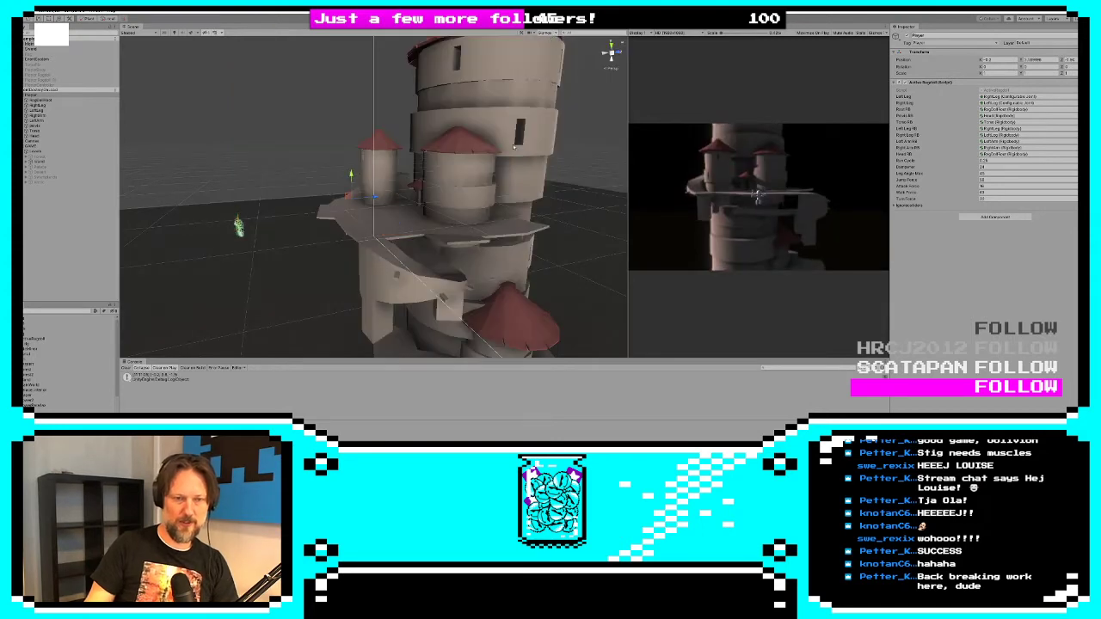
click(49, 101)
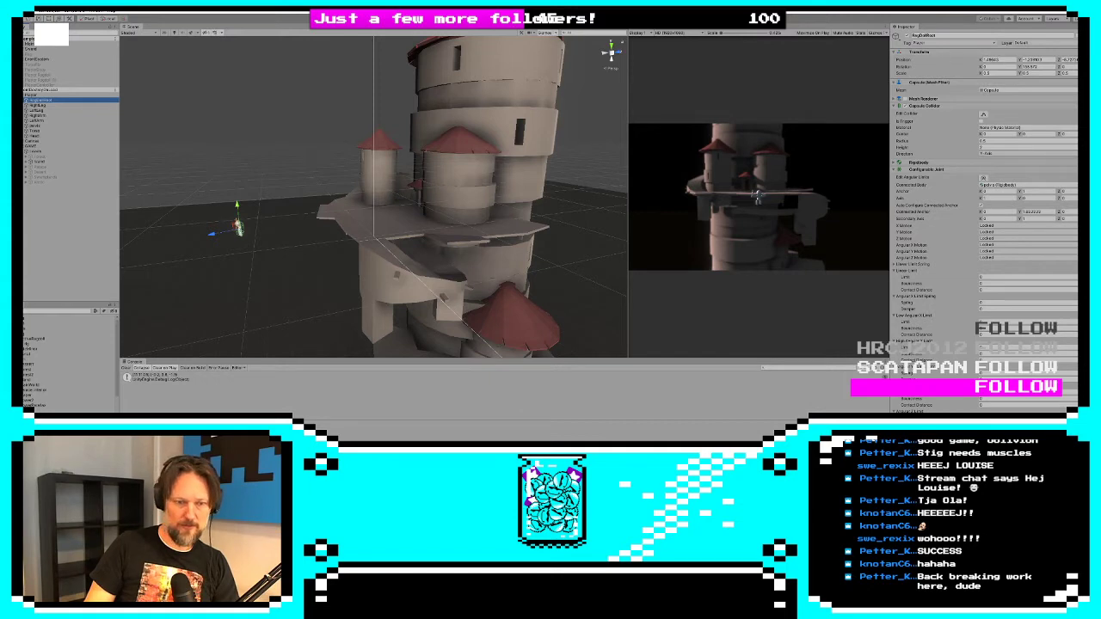
Return to Visual Studio and review the RootRB.MovePosition call and its target argument in SafeMove
key(alt+Tab)
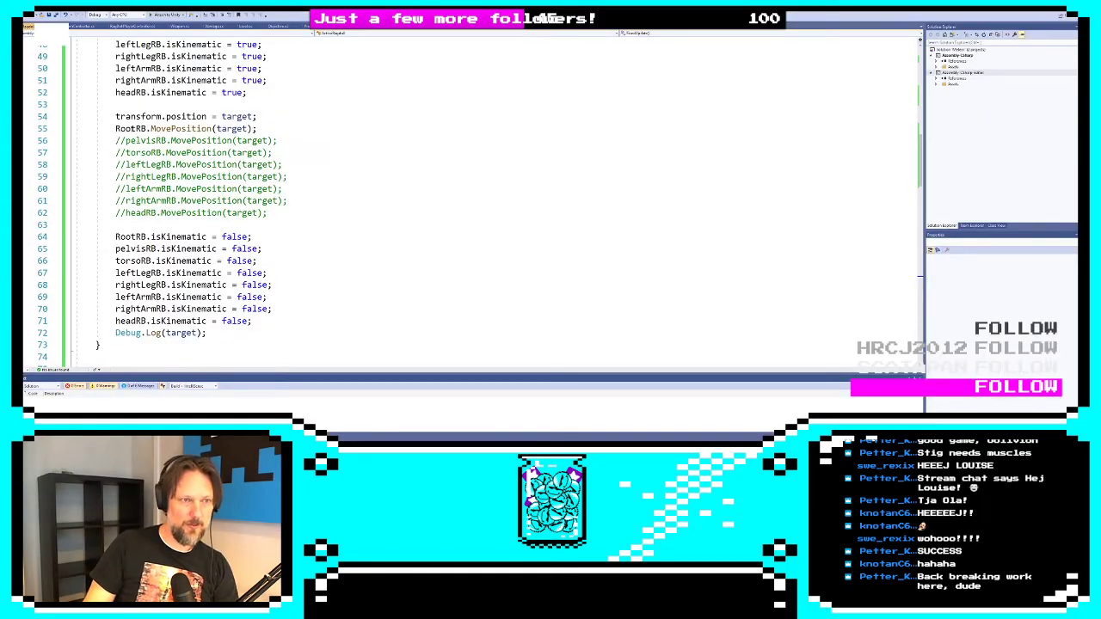
click(133, 129)
double_click(181, 129)
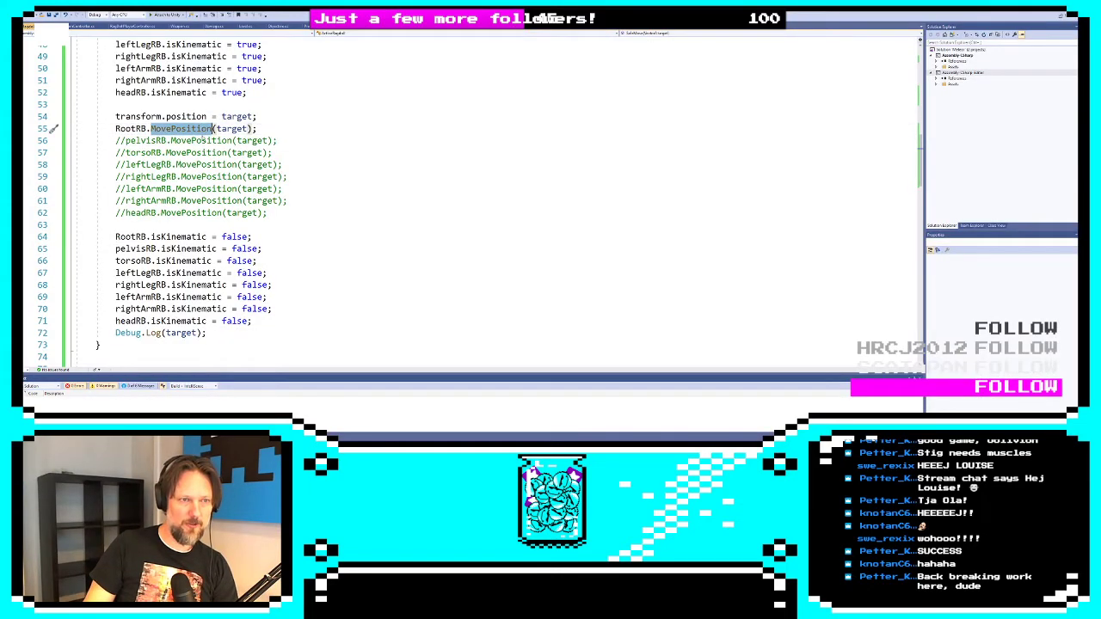
double_click(230, 129)
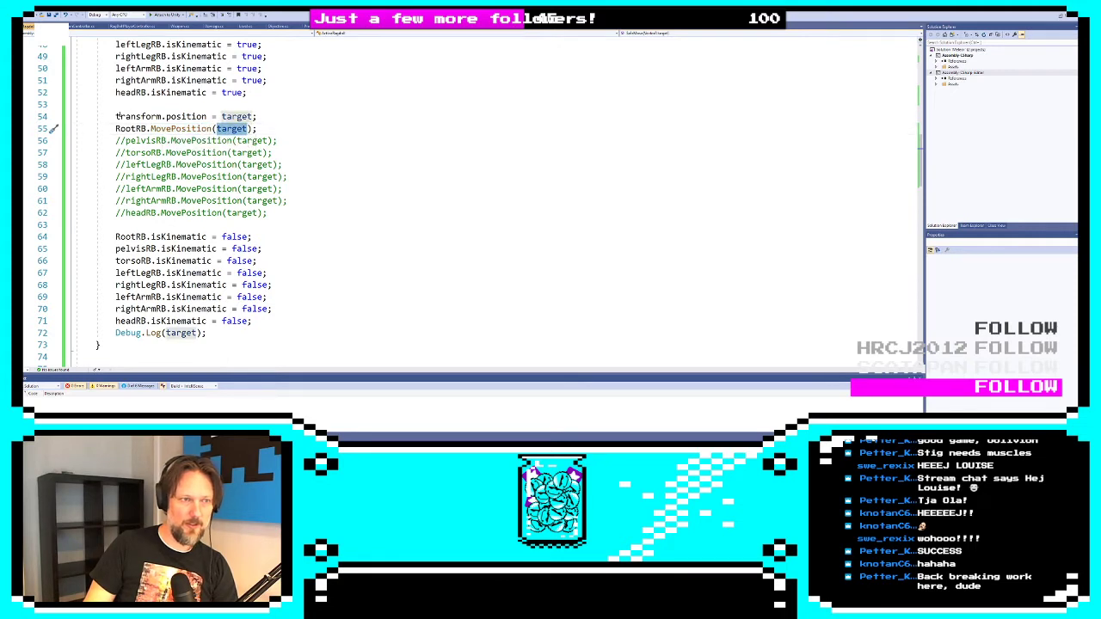
Try passing transform.position as the argument of the RootRB.MovePosition call in SafeMove
drag(117, 116, 207, 117)
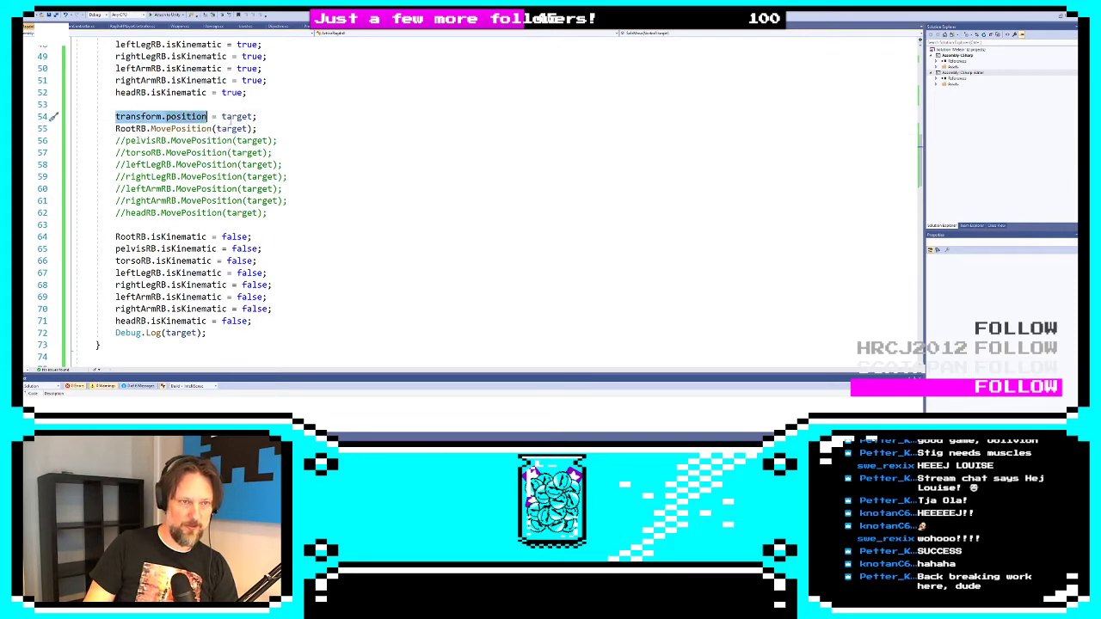
key(ctrl+c)
double_click(233, 128)
key(ctrl+v)
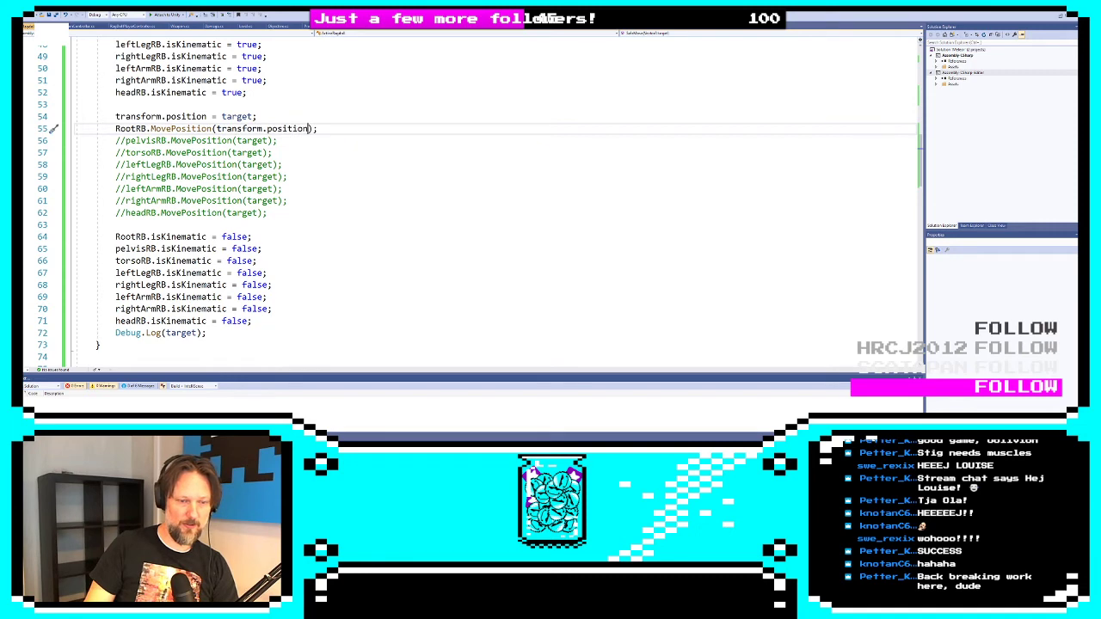
Switch to Unity, play-test leaving the Palace interior, and compare the Player parent's position with its ragdoll parts beside the tower
key(alt+Tab)
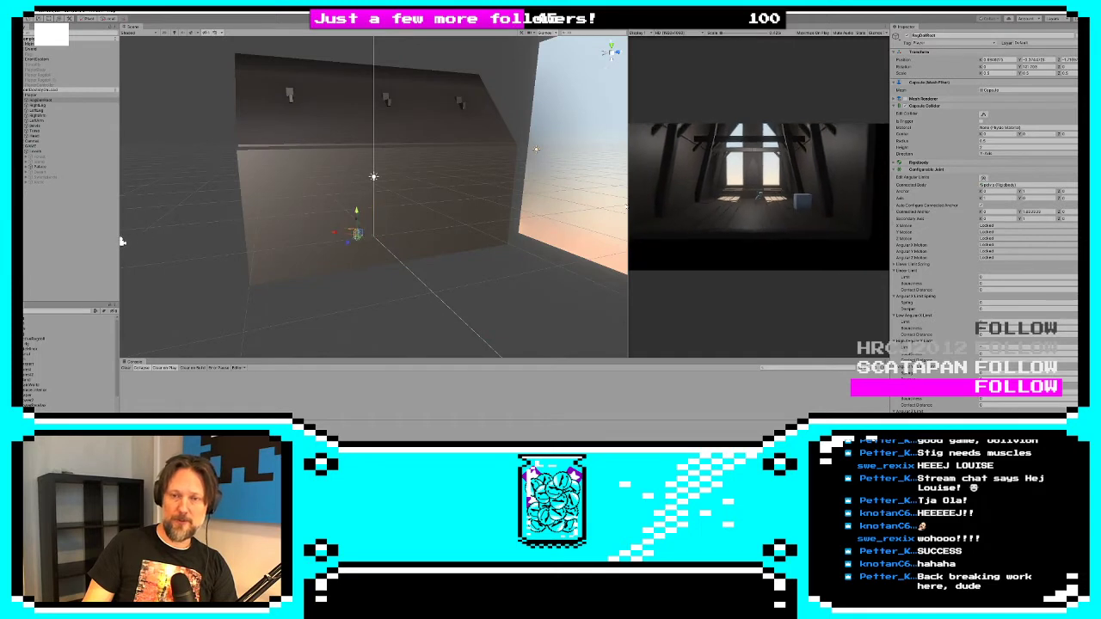
drag(628, 191, 238, 184)
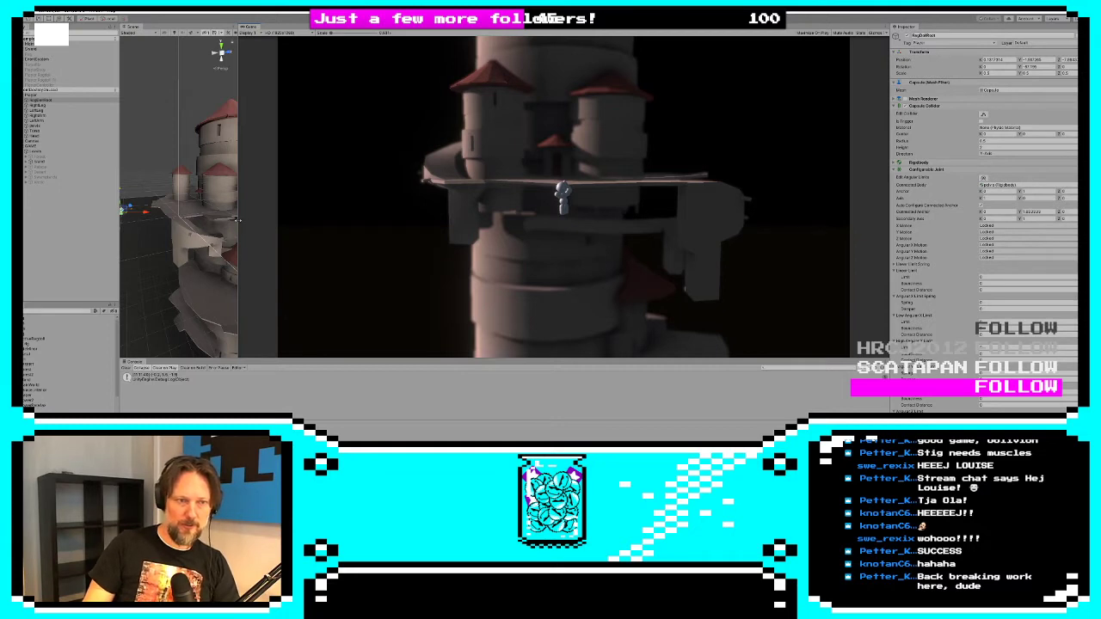
drag(238, 220, 622, 221)
alt+drag(430, 207, 396, 215)
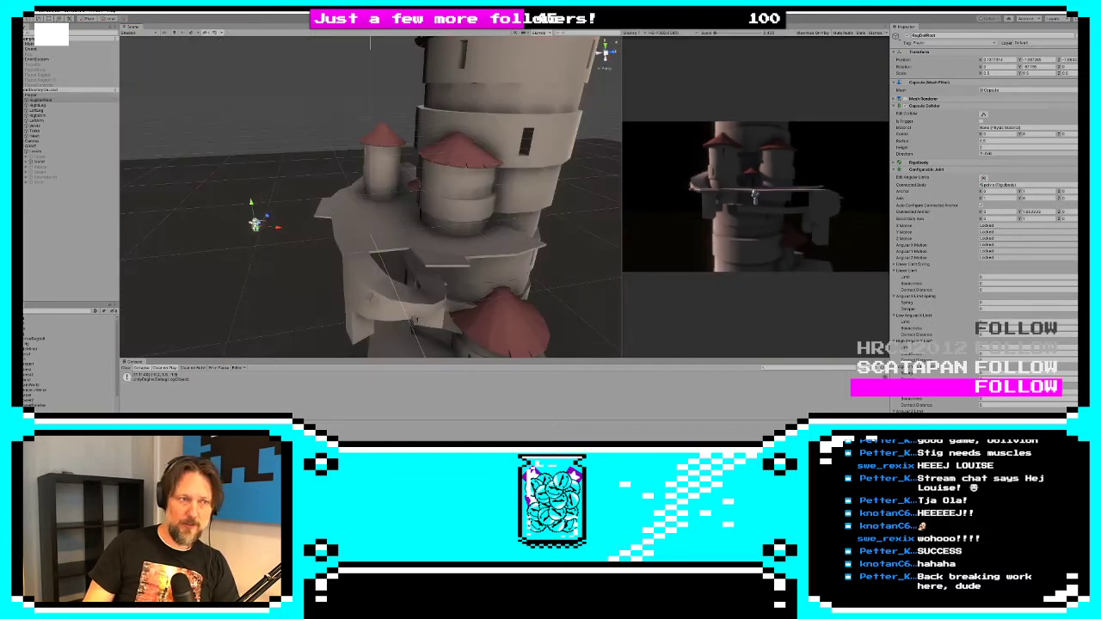
click(48, 95)
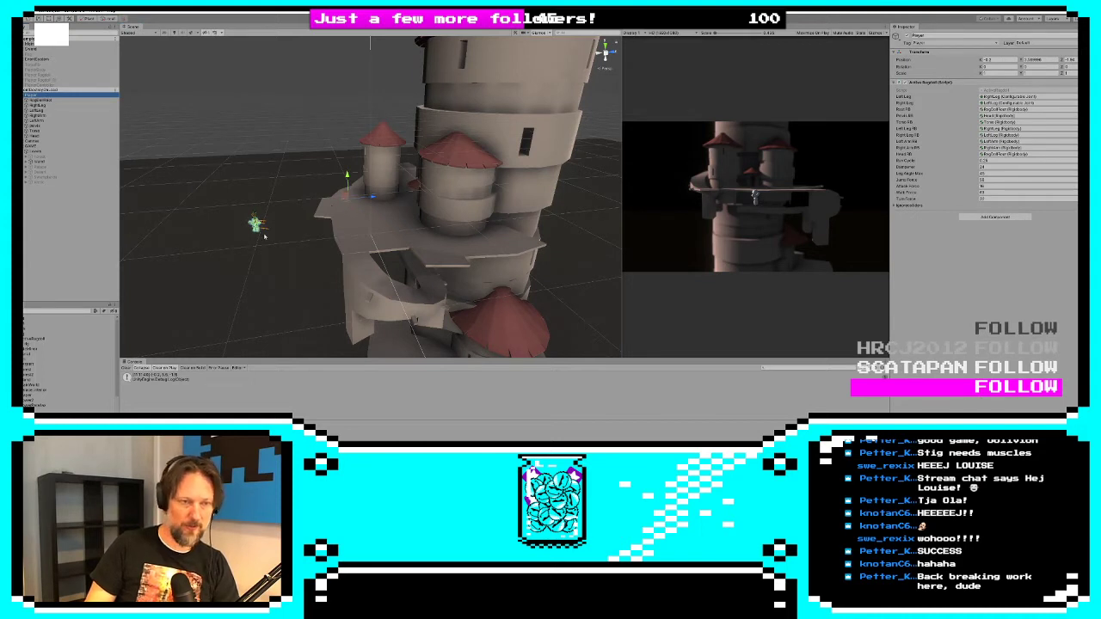
click(52, 101)
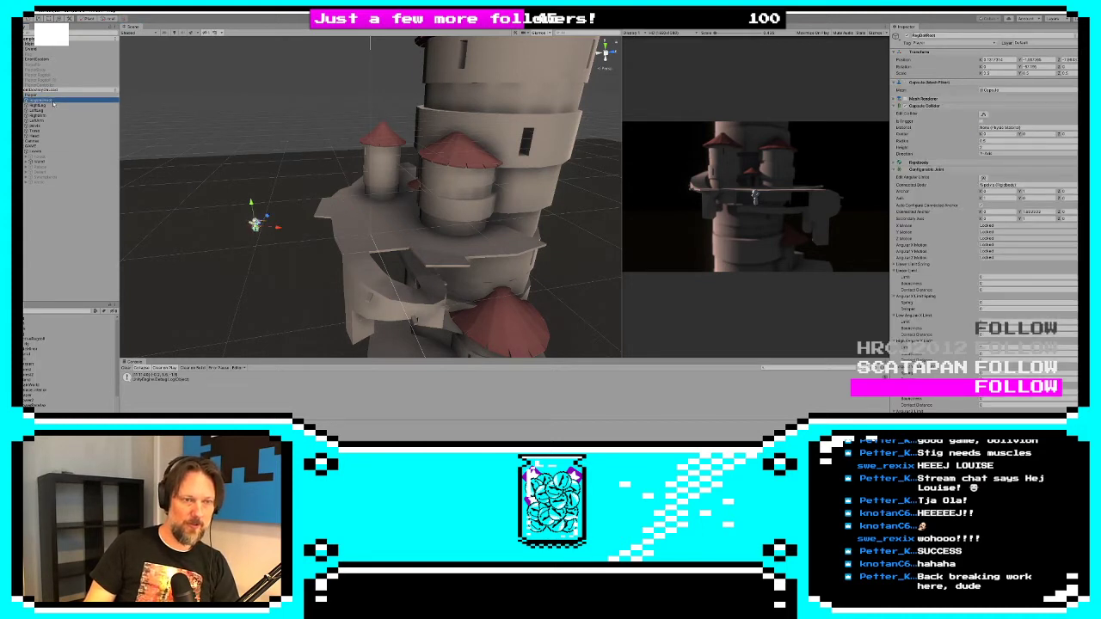
shift+click(51, 136)
alt+drag(370, 189, 400, 352)
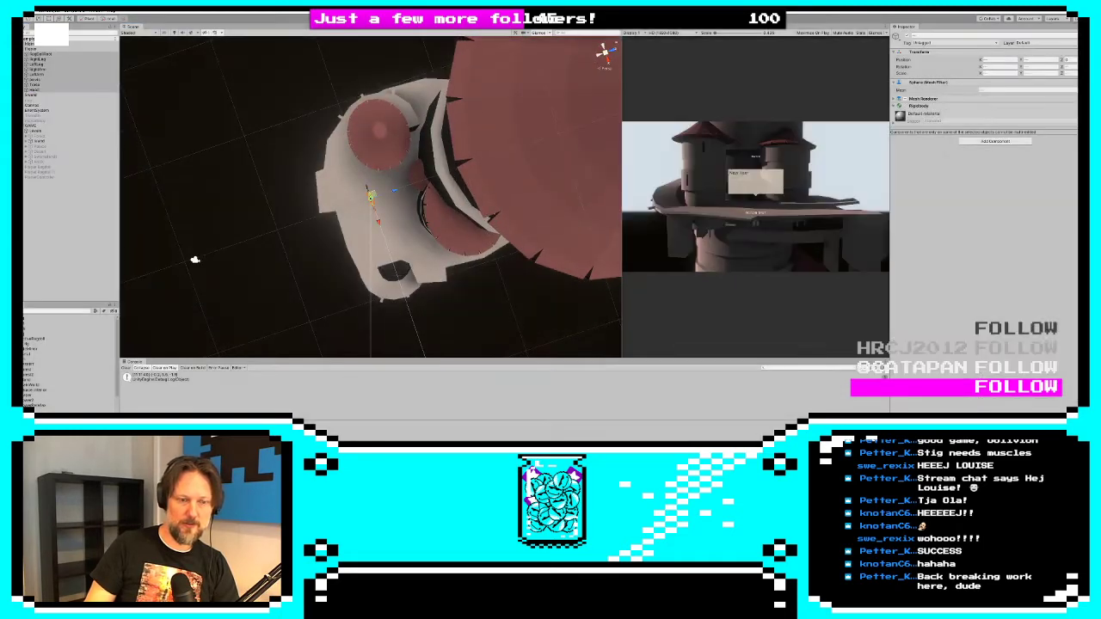
Return to Visual Studio and change the RootRB.MovePosition argument in SafeMove back to target
key(alt+Tab)
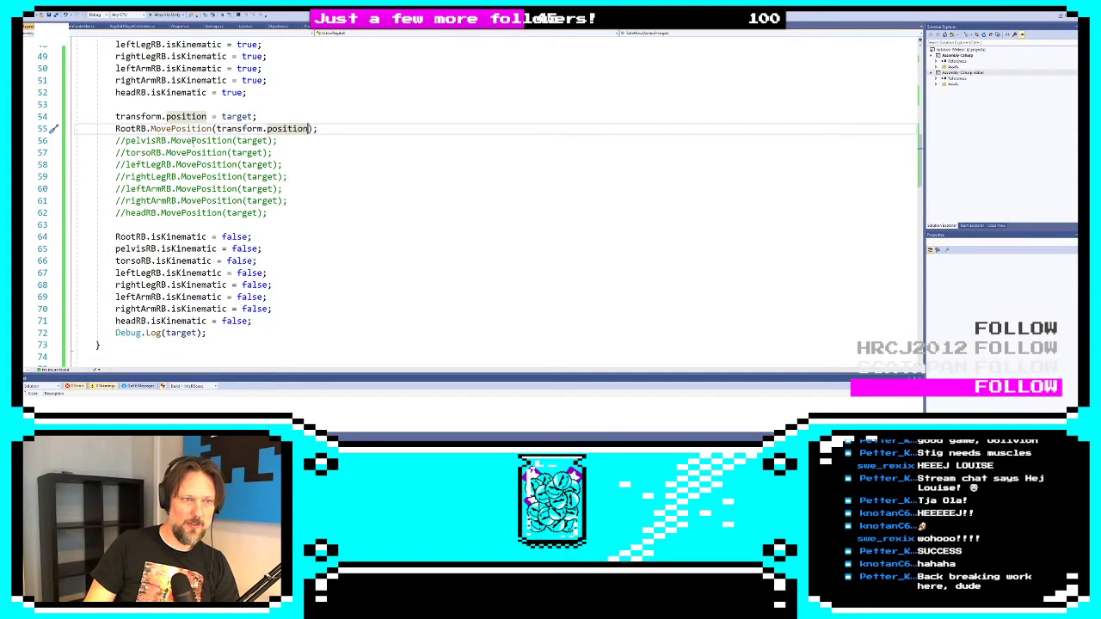
double_click(222, 128)
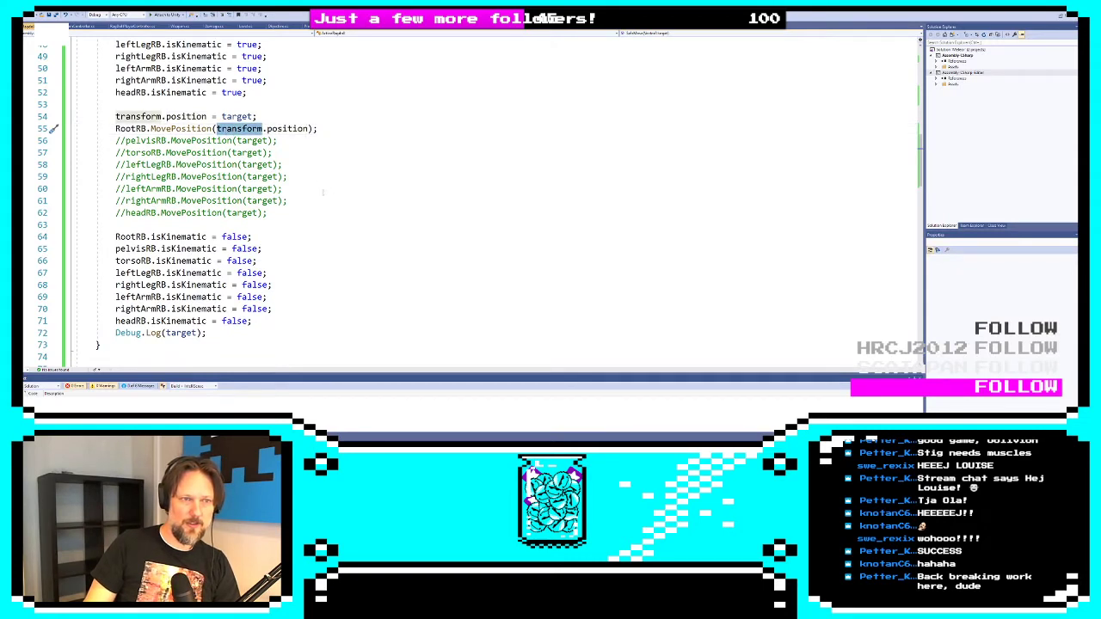
double_click(236, 116)
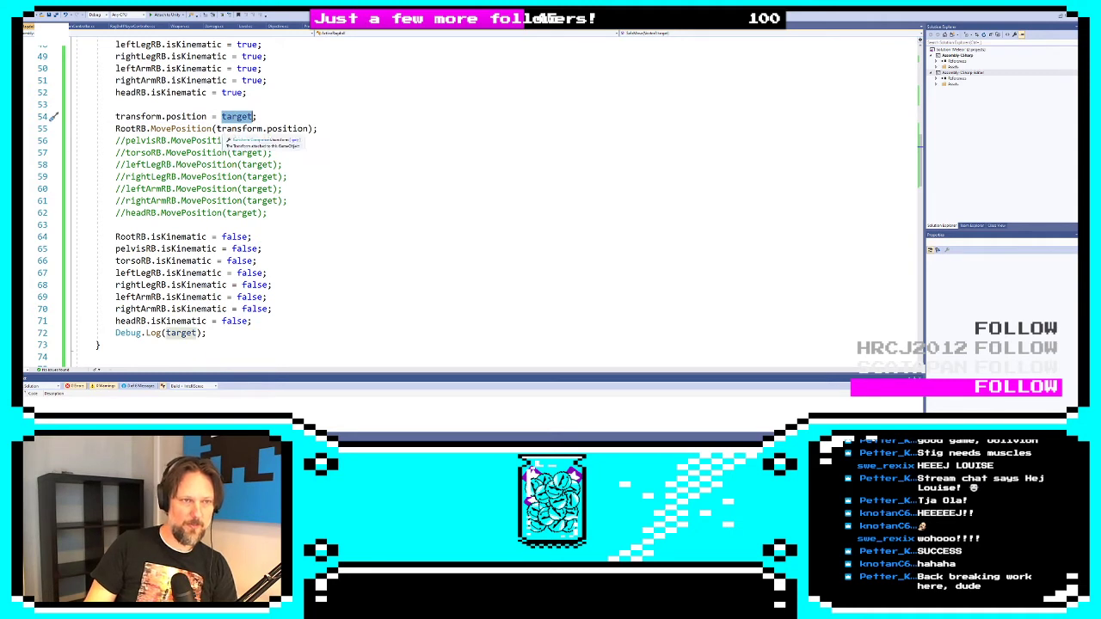
drag(217, 129, 305, 130)
key(ctrl+v)
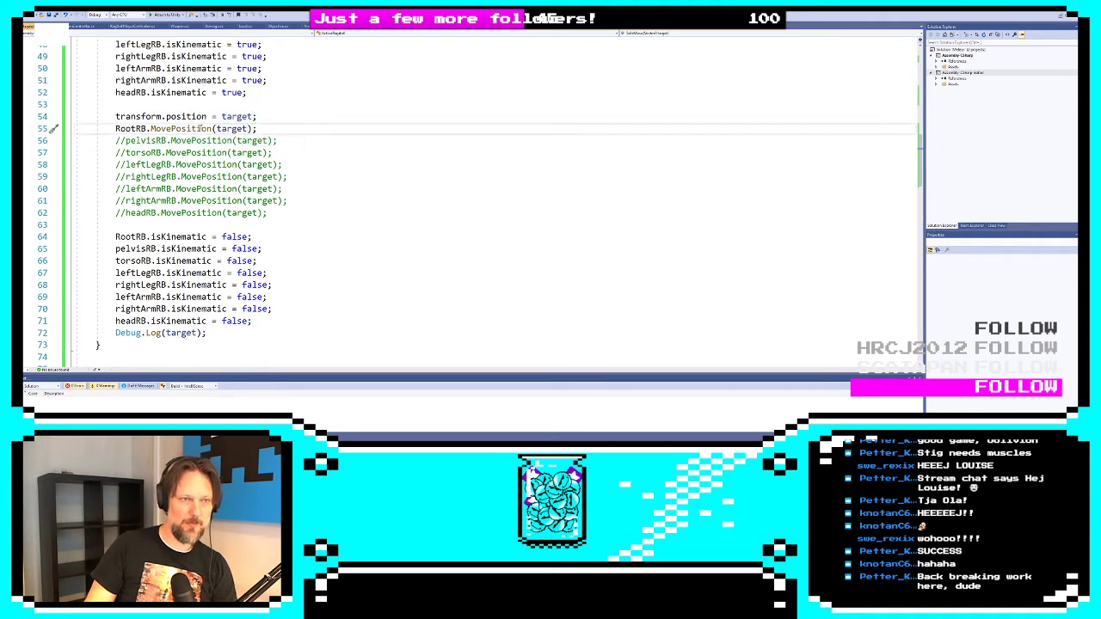
Rewrite the RootRB.MovePosition call in SafeMove as the direct assignment RootRB.position=target;
double_click(181, 128)
text(pos)
key(Tab)
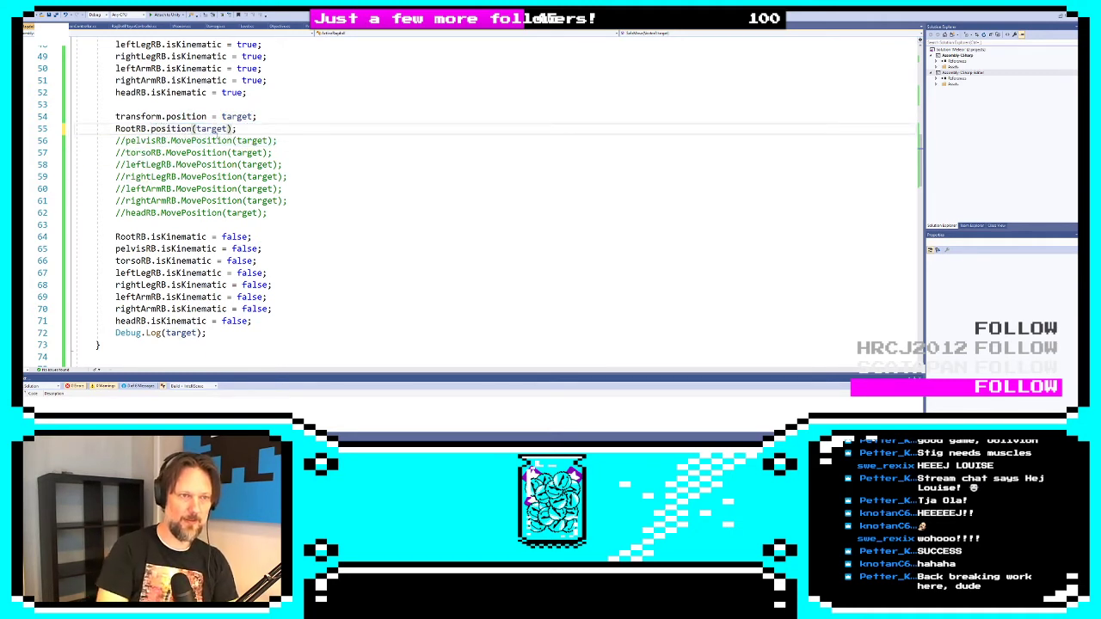
text(=)
key(Delete)
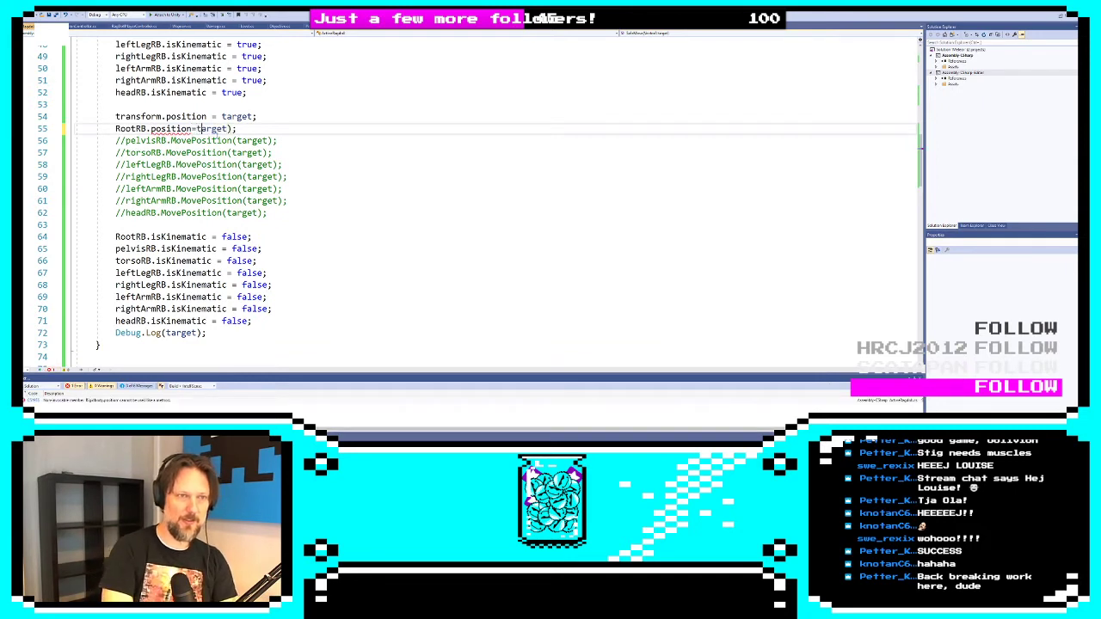
key(Right)
key(Right)
key(Right)
key(Right)
key(Right)
key(Right)
key(Delete)
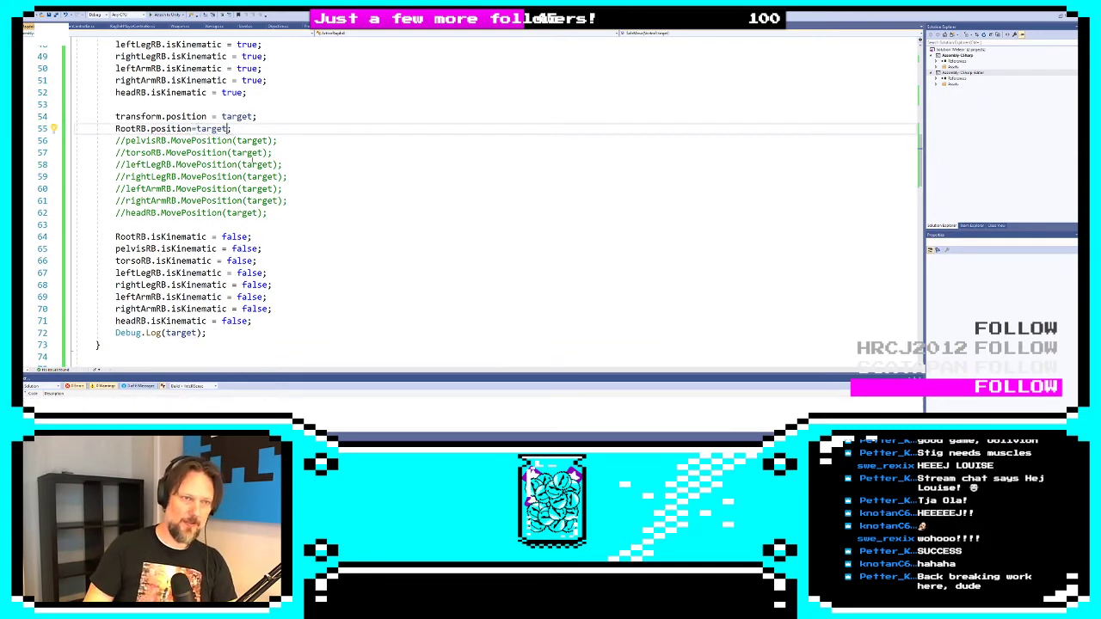
In Unity, play-test moving the ragdoll out of the Palace interior and examine where it arrives beside the tower, ending play mode
key(alt+Tab)
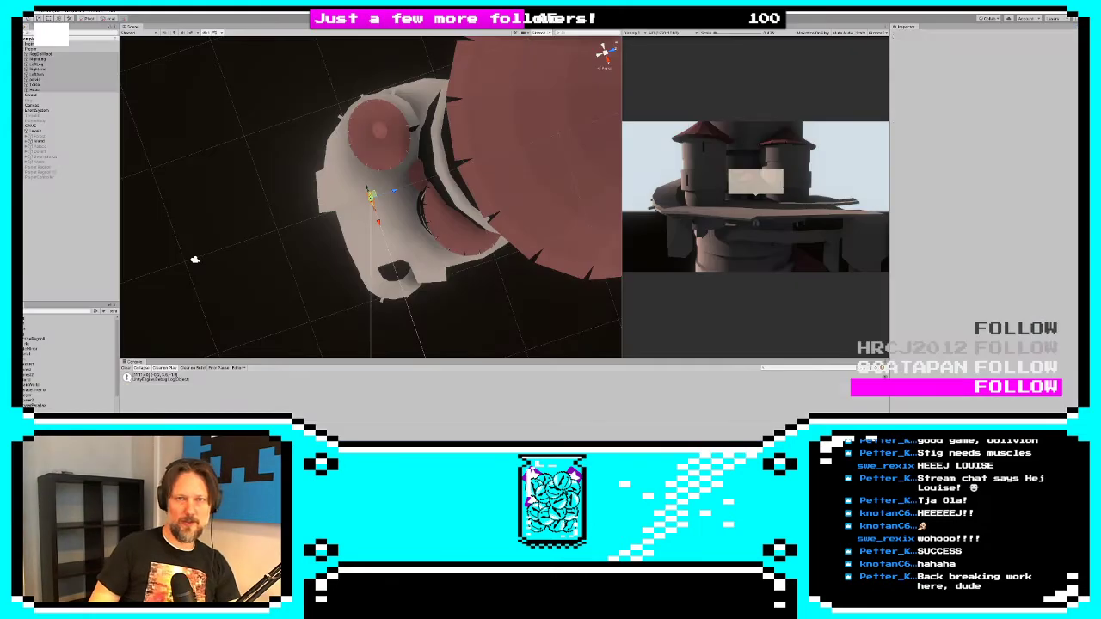
key(ctrl+p)
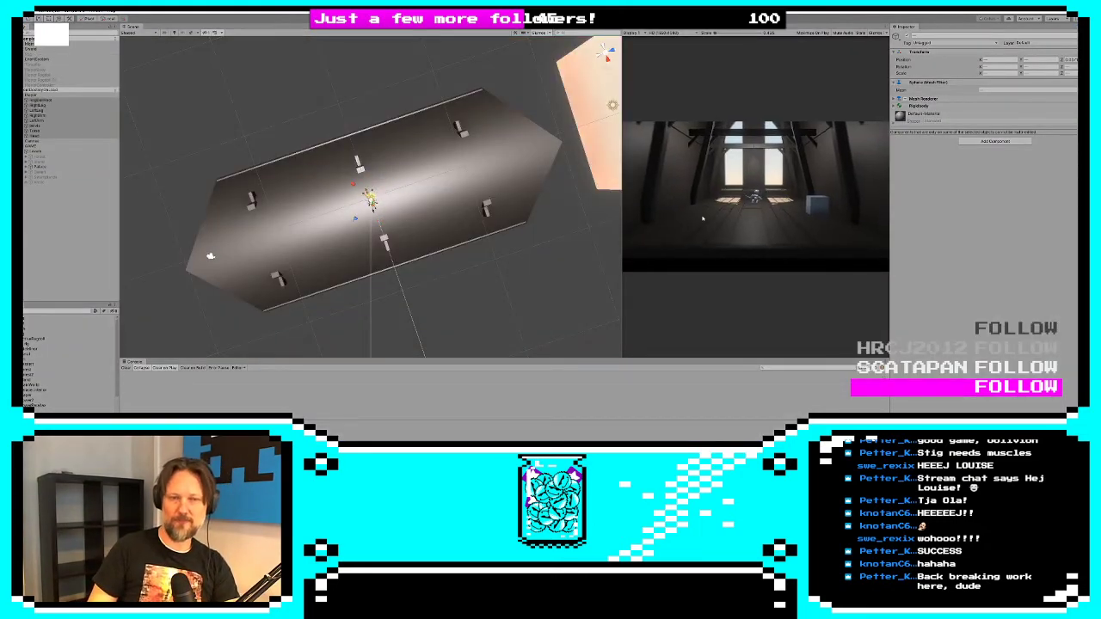
key(d)
key(a)
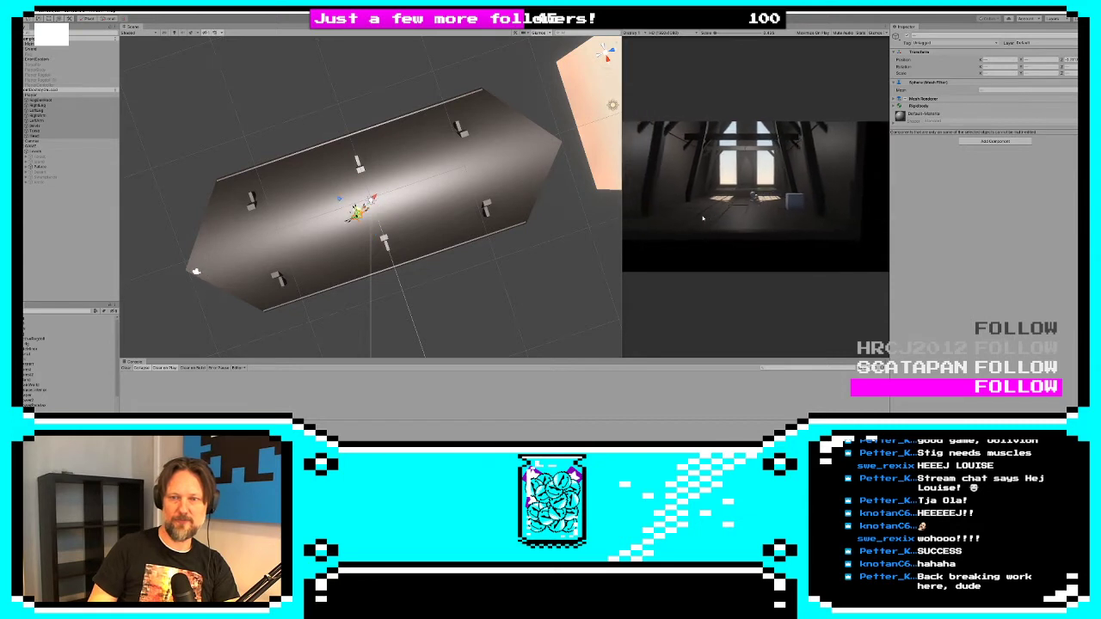
key(s)
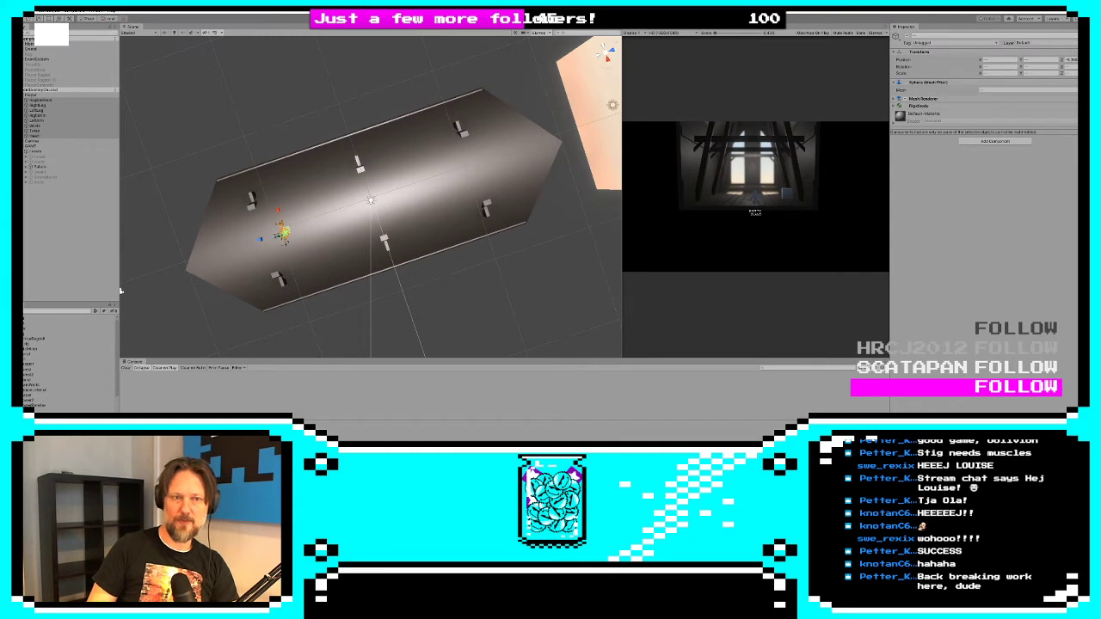
key(e)
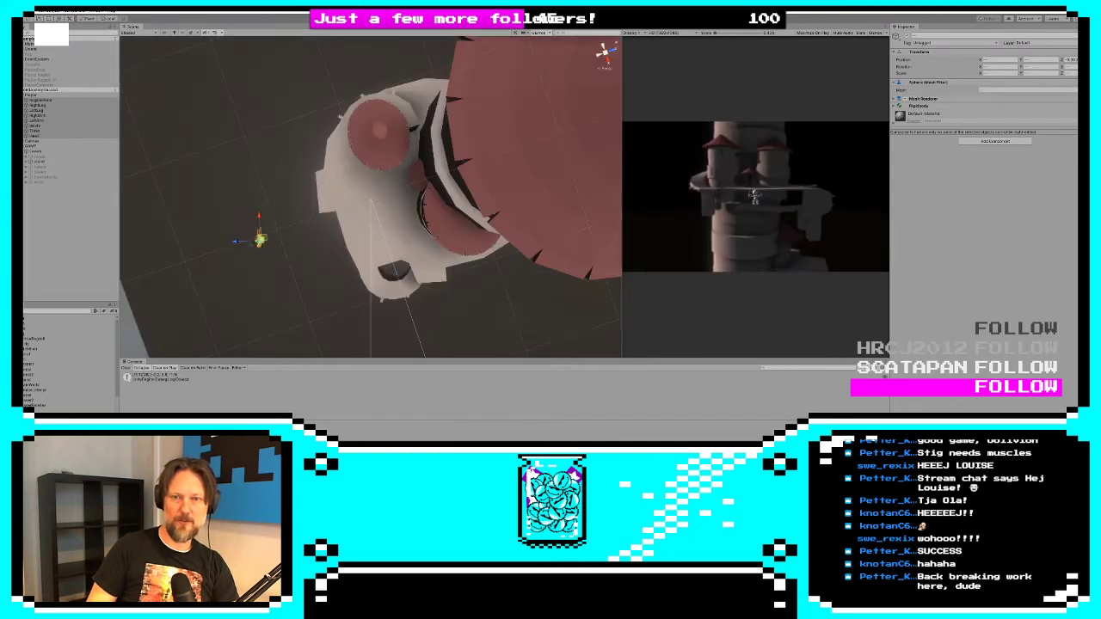
key(w)
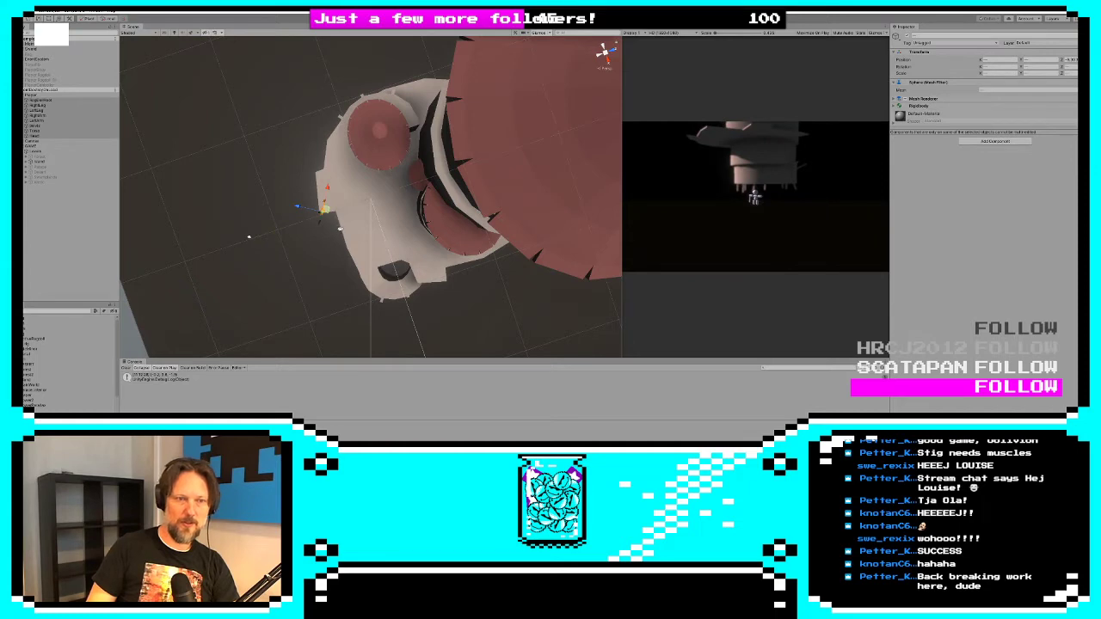
alt+drag(309, 292, 366, 258)
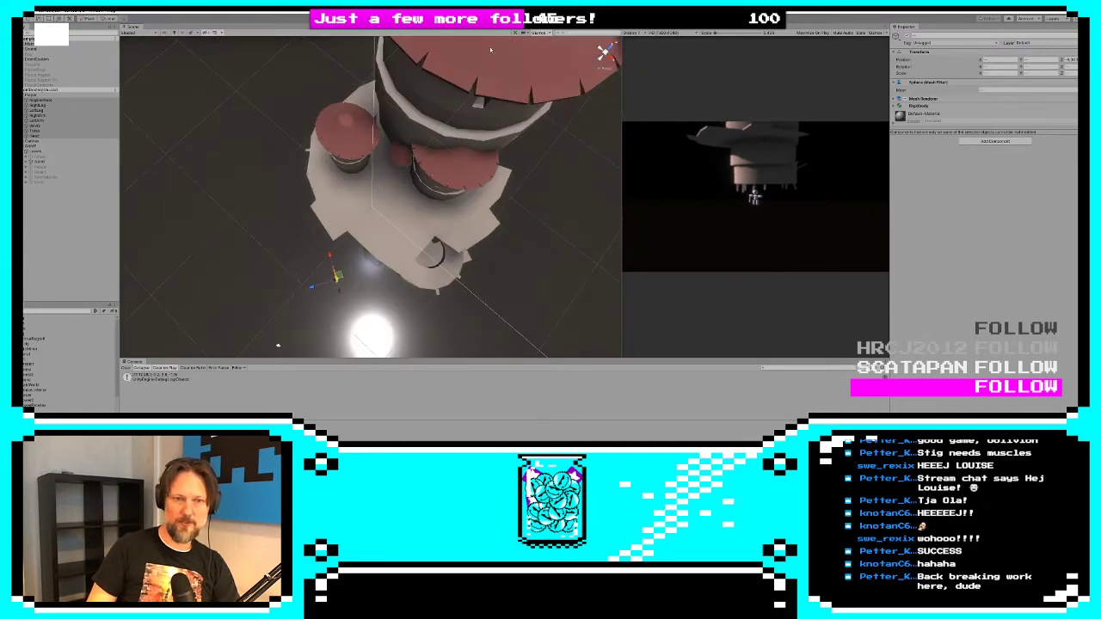
key(ctrl+p)
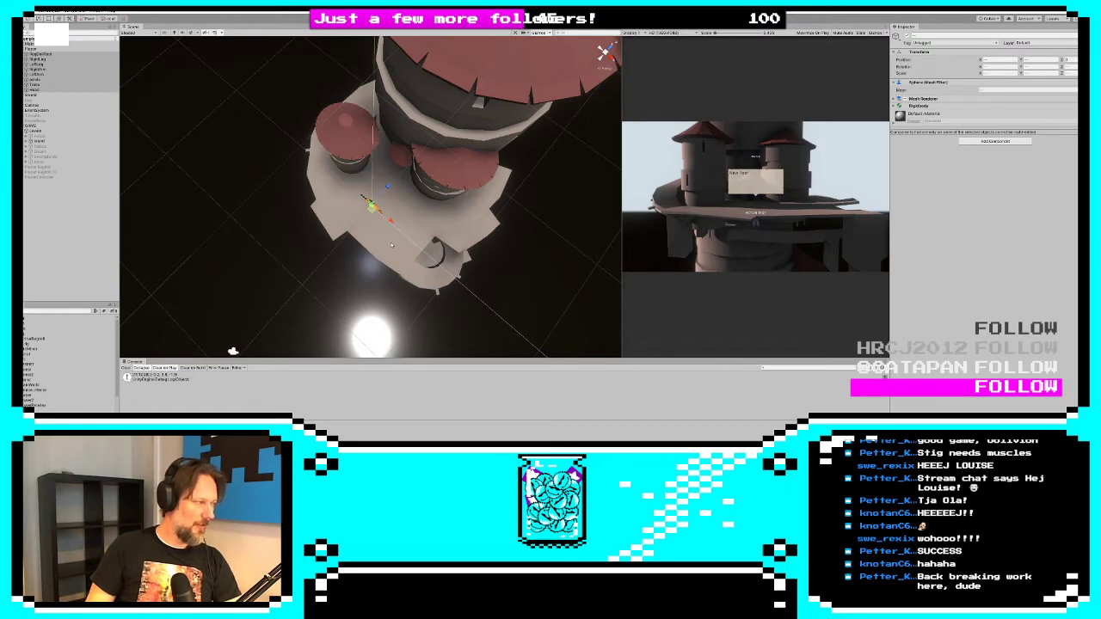
Try setting both the Y rotation and the Y position of the Tower2 object inside the Island level to 0
alt+drag(400, 252, 135, 200)
click(39, 141)
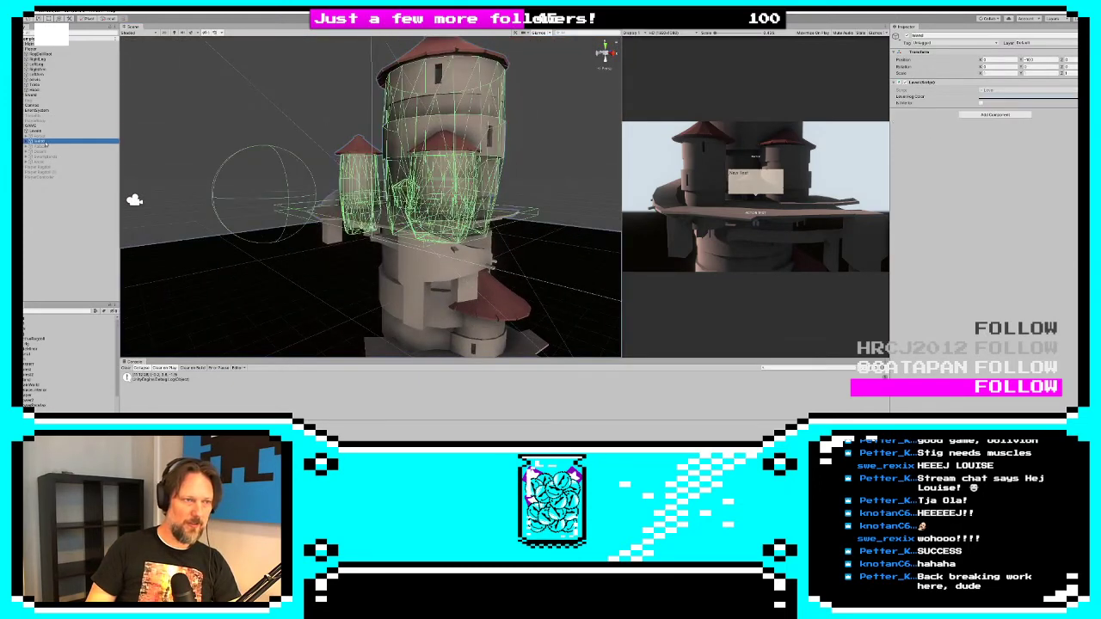
click(26, 141)
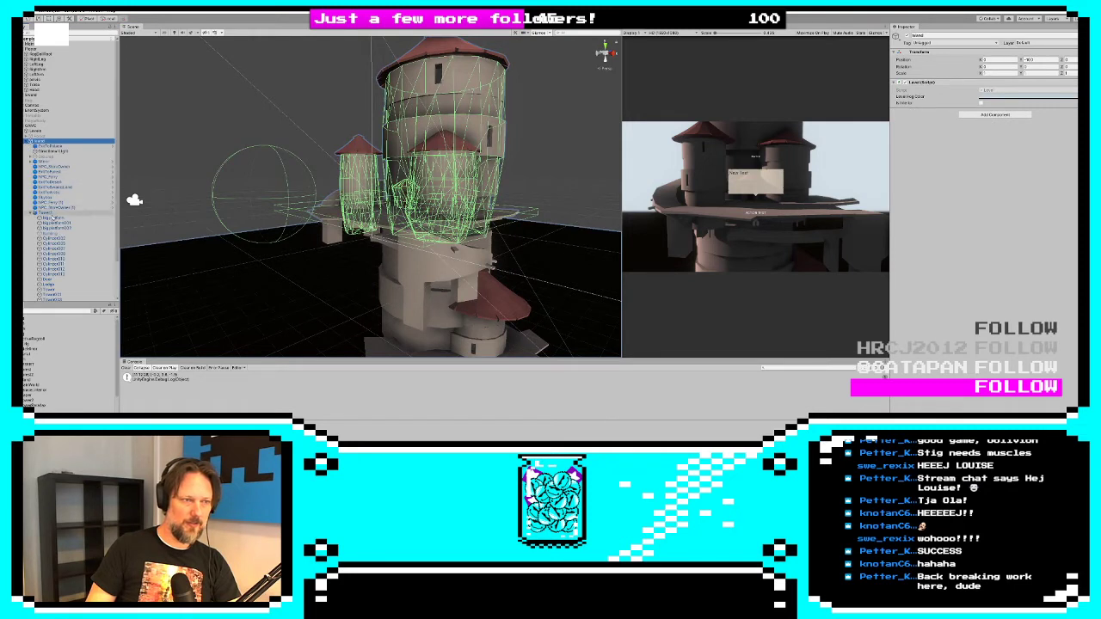
click(45, 213)
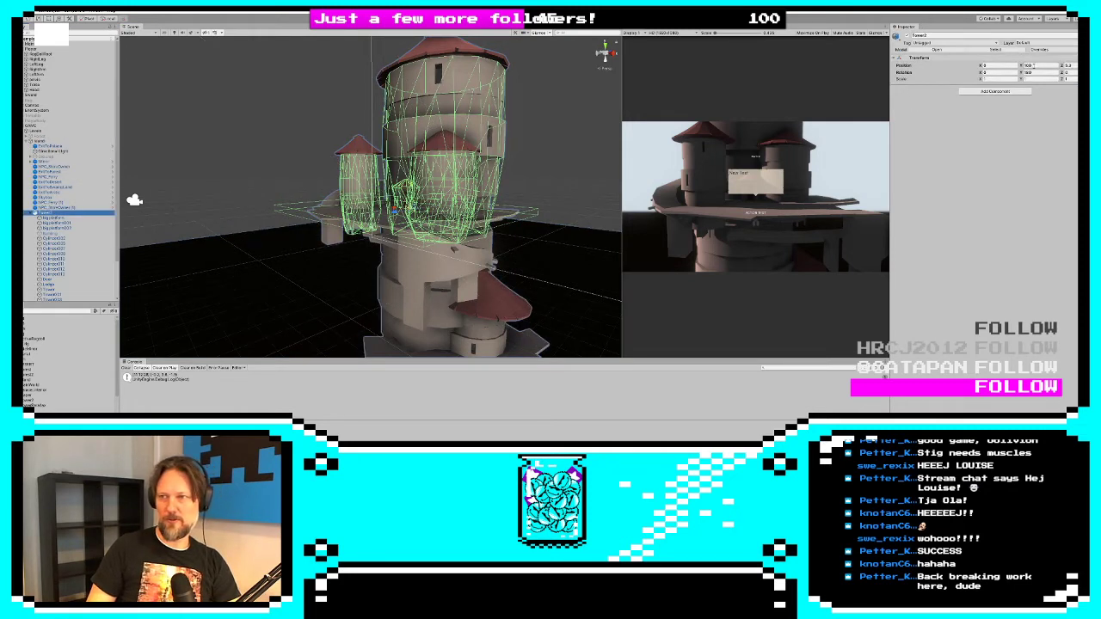
click(1029, 72)
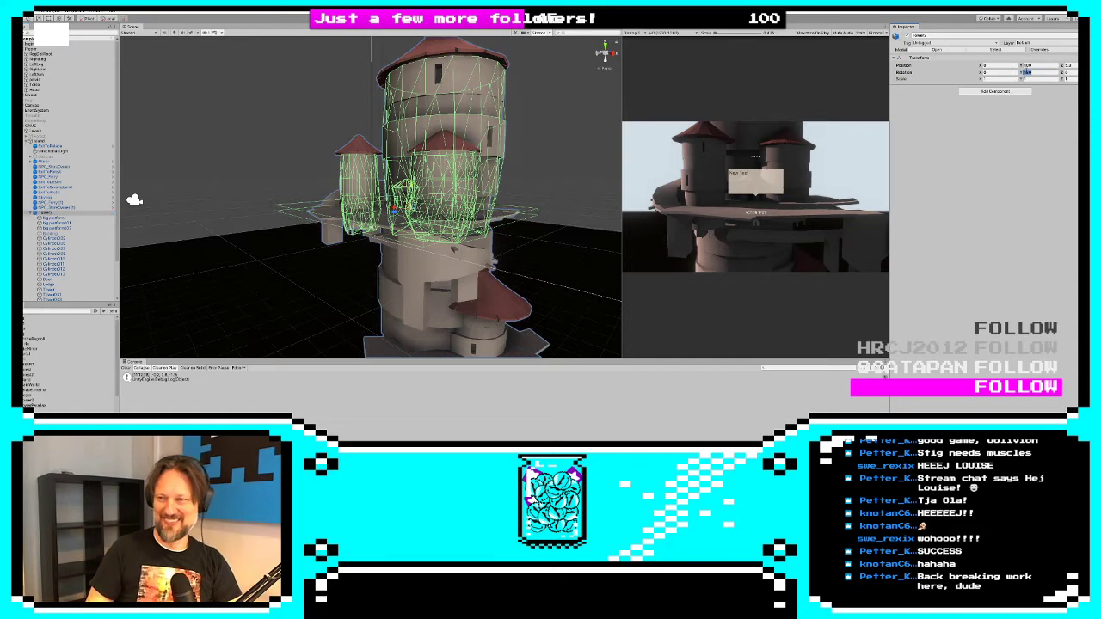
text(0)
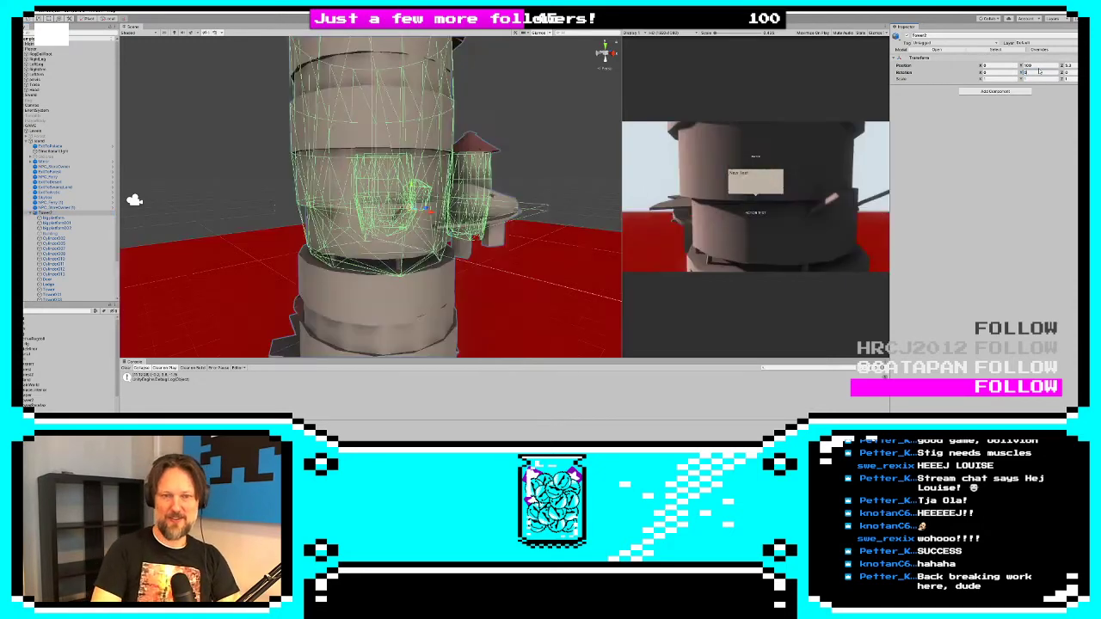
click(1042, 66)
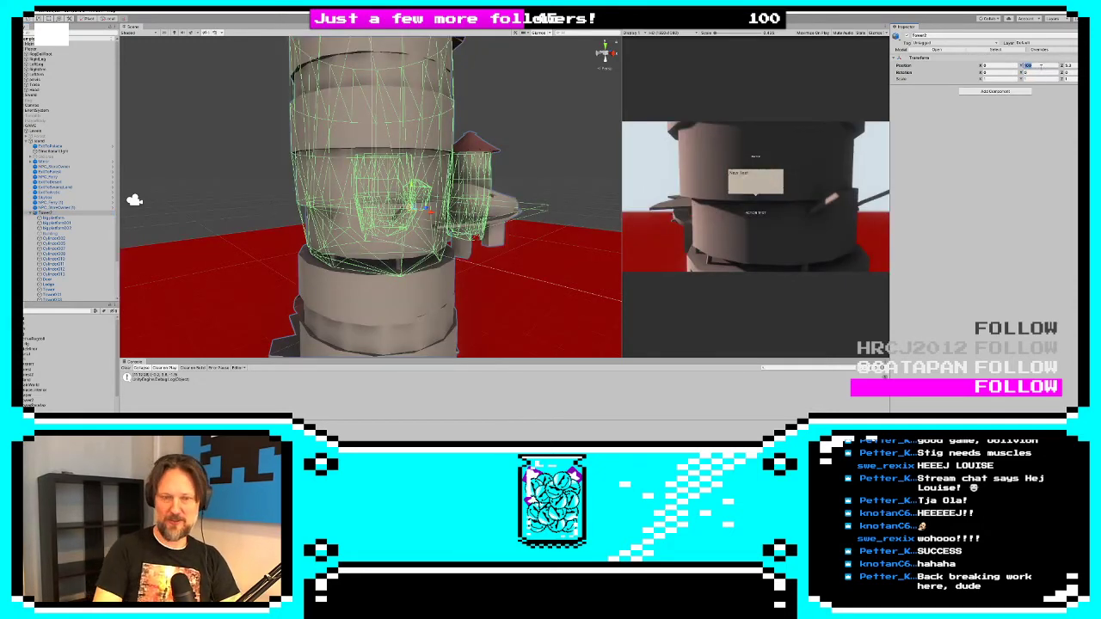
text(0)
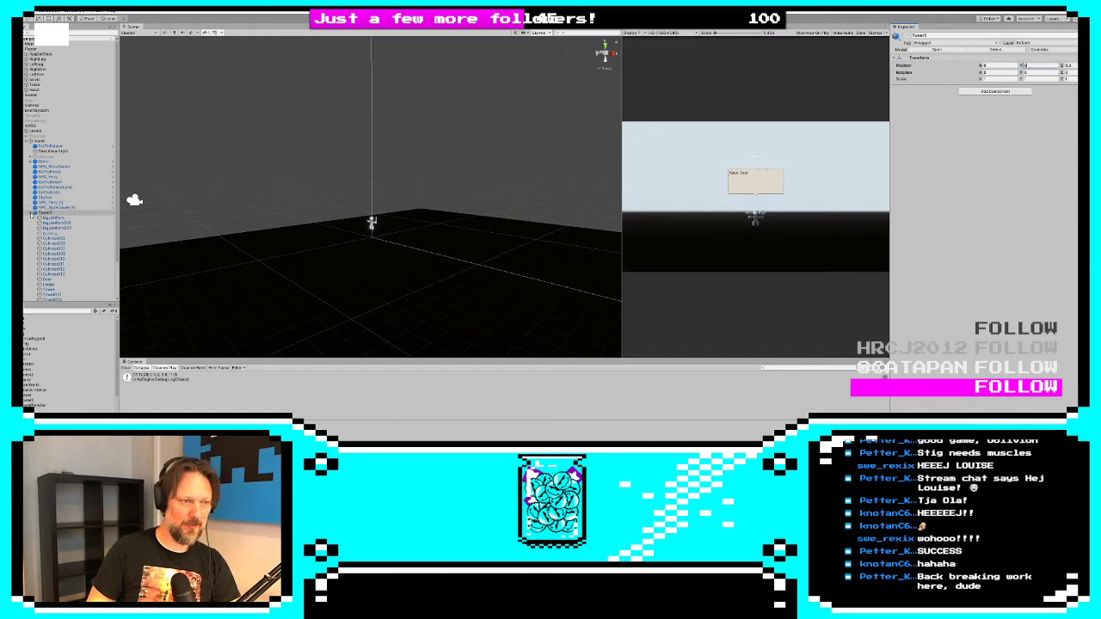
Collapse Tower2's child objects and try raising the tower vertically above the ground plane
click(29, 213)
alt+drag(364, 220, 367, 344)
key(f)
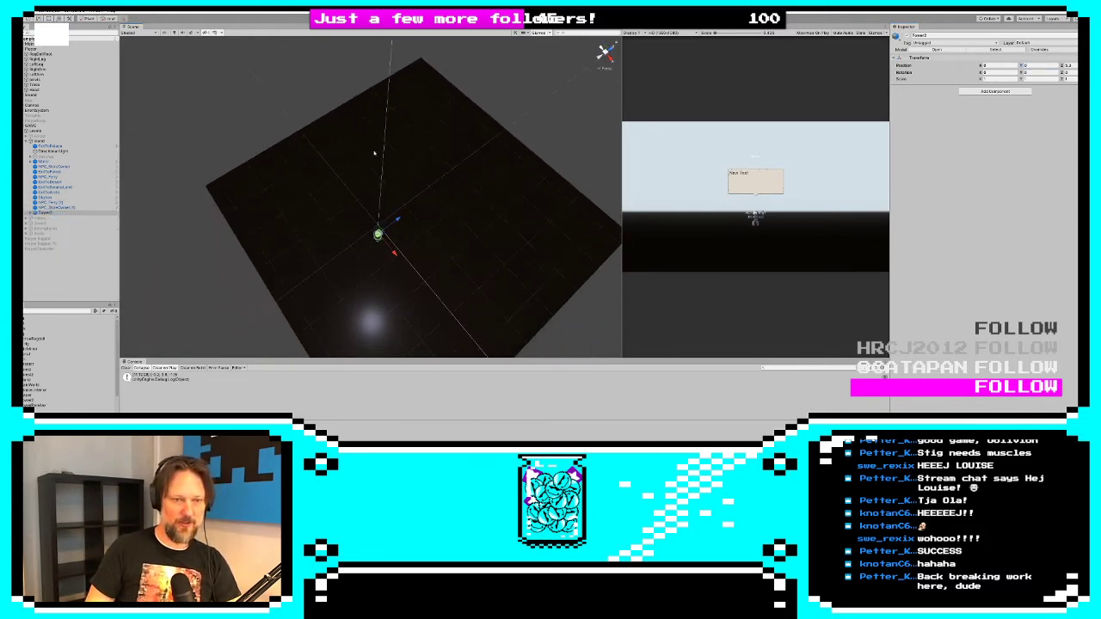
click(44, 212)
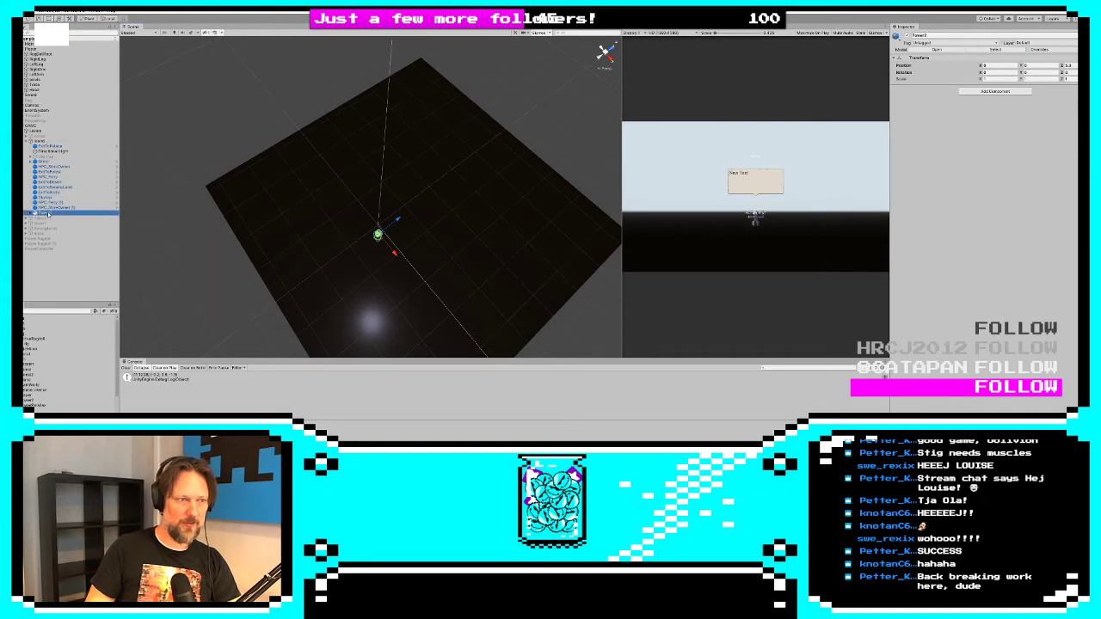
alt+drag(429, 246, 406, 97)
scroll(419, 189, up, 3)
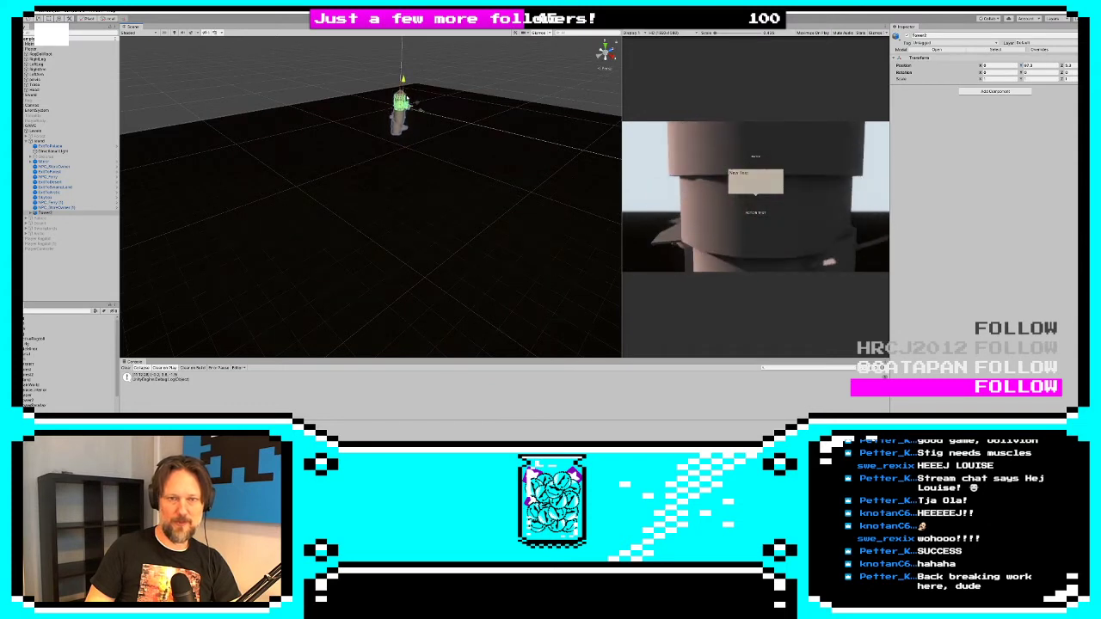
Set Tower2's Y rotation to 180 and its Y position to 100
click(1028, 72)
text(180)
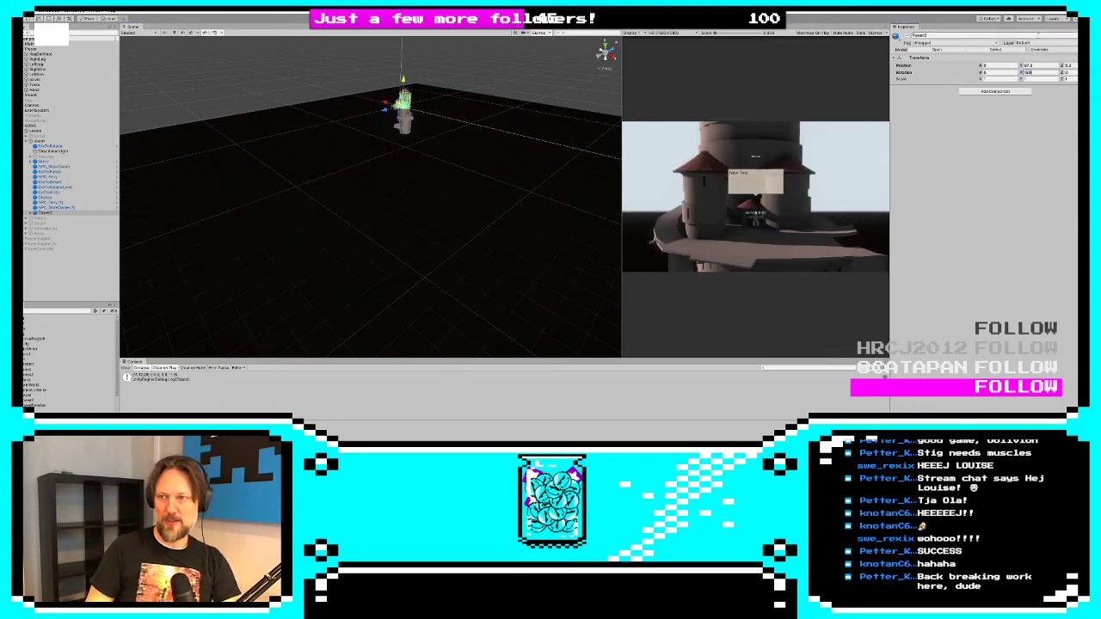
click(1045, 66)
text(100)
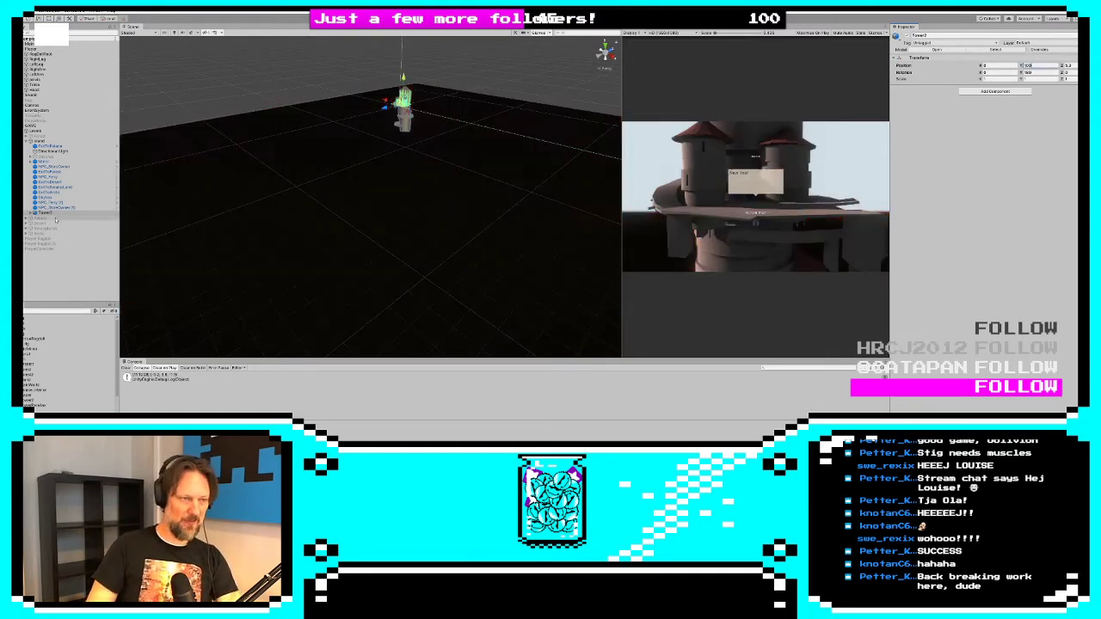
Select the ExitToPalace object inside the Island level and examine where it sits on the tower platform
click(43, 157)
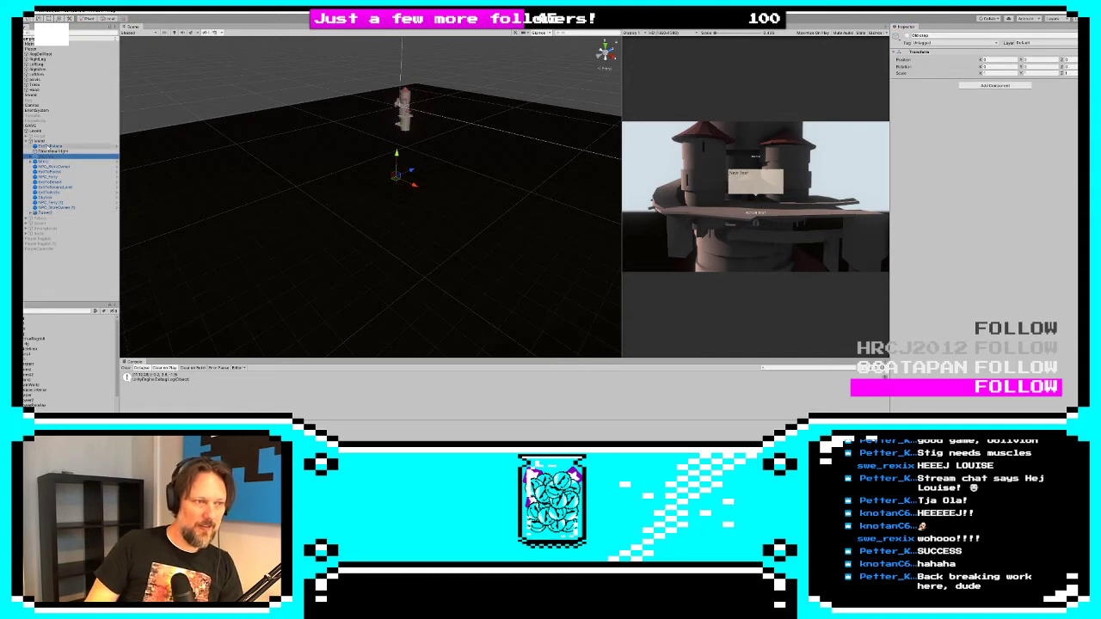
click(45, 147)
key(f)
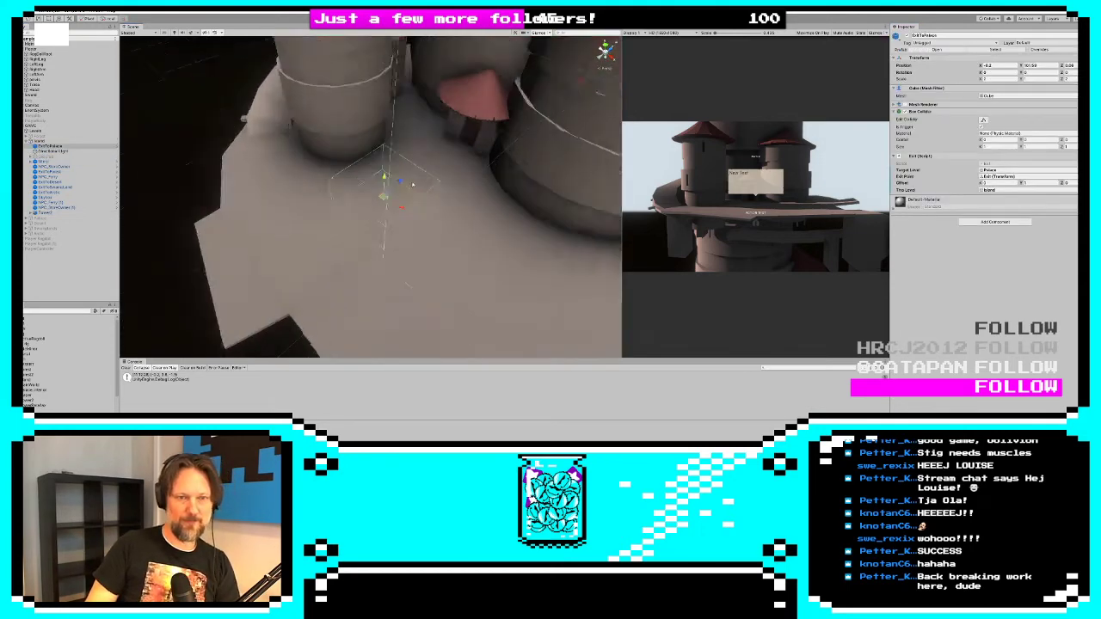
alt+drag(417, 301, 189, 192)
scroll(408, 235, down, 6)
Switch to Visual Studio and review the SafeMove method in the ActiveRagdoll script
key(alt+Tab)
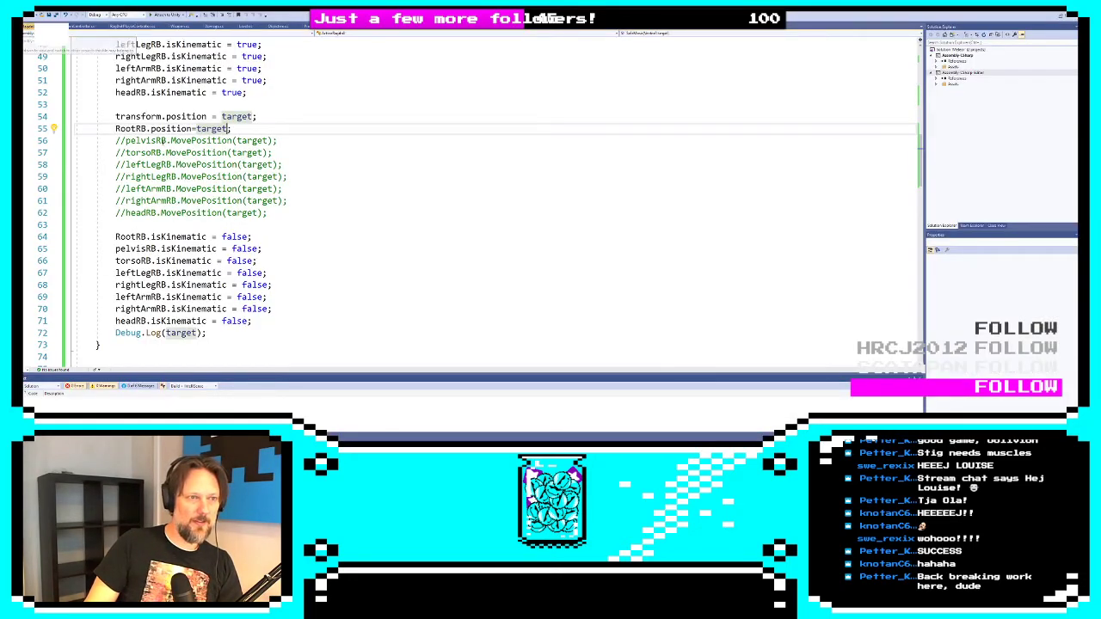
scroll(173, 155, up, 8)
scroll(173, 155, down, 6)
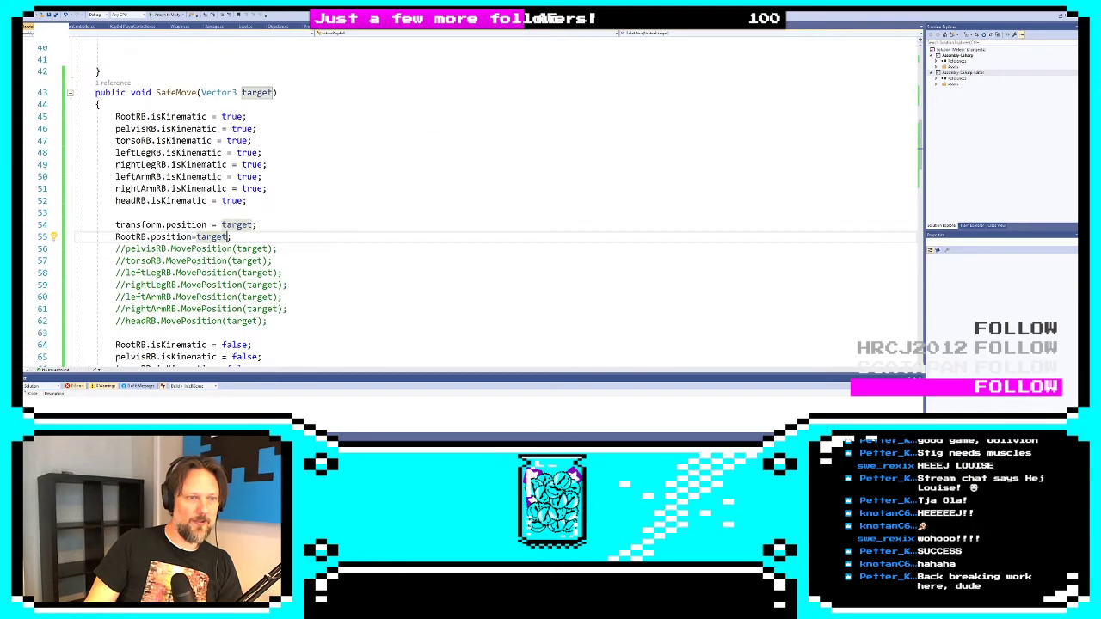
scroll(173, 154, up, 4)
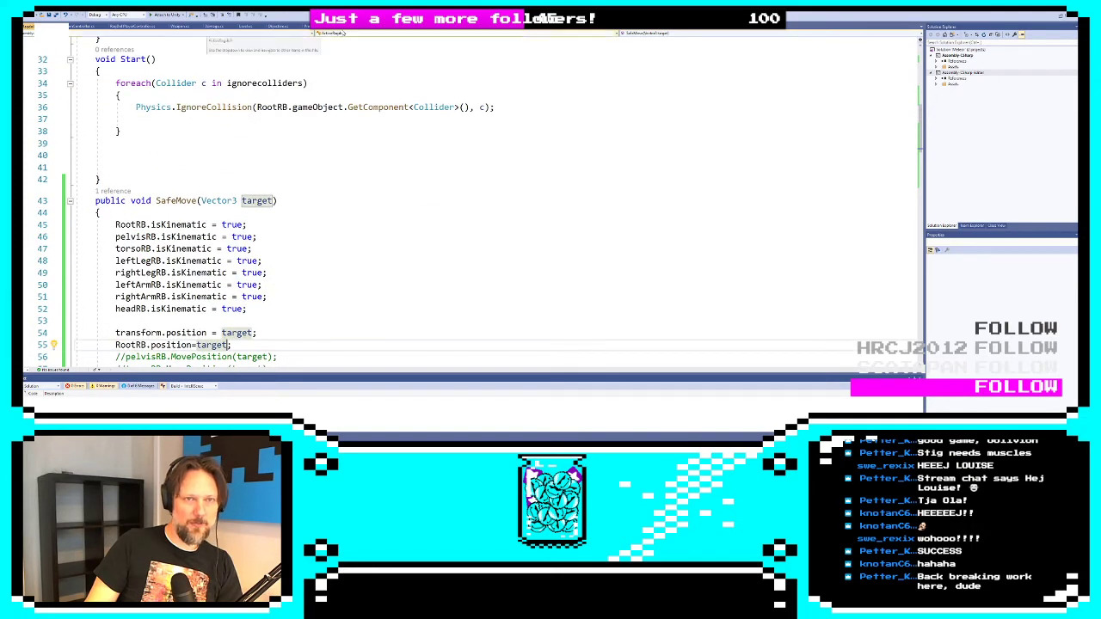
Open the GameManager script and examine the OpenLevel method without parameters and the code following it
click(395, 26)
scroll(238, 222, down, 2)
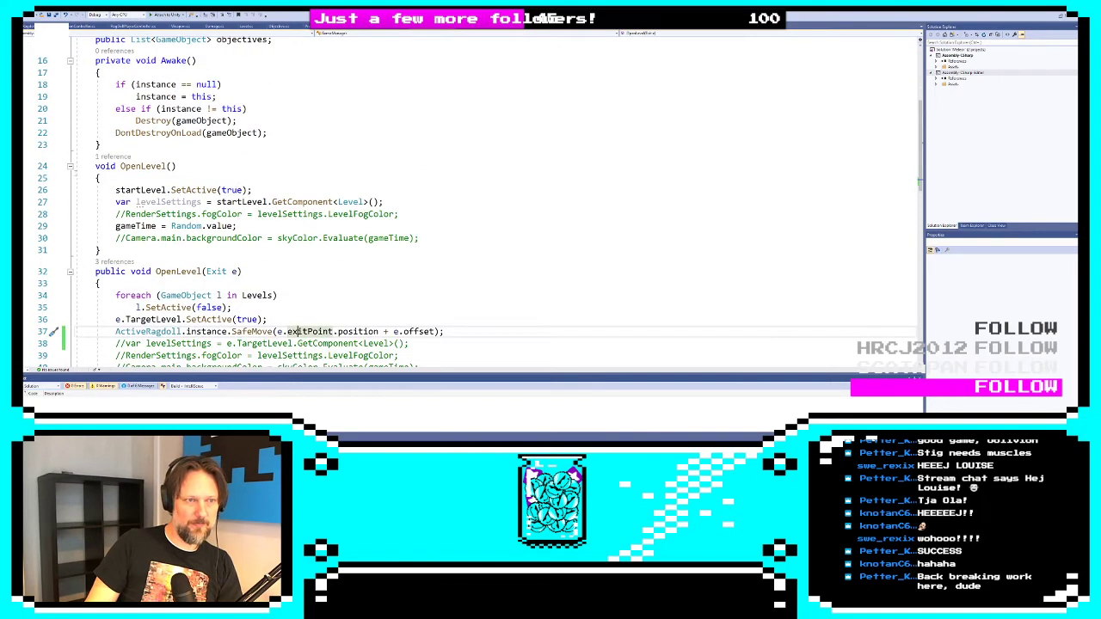
drag(91, 165, 228, 295)
click(216, 271)
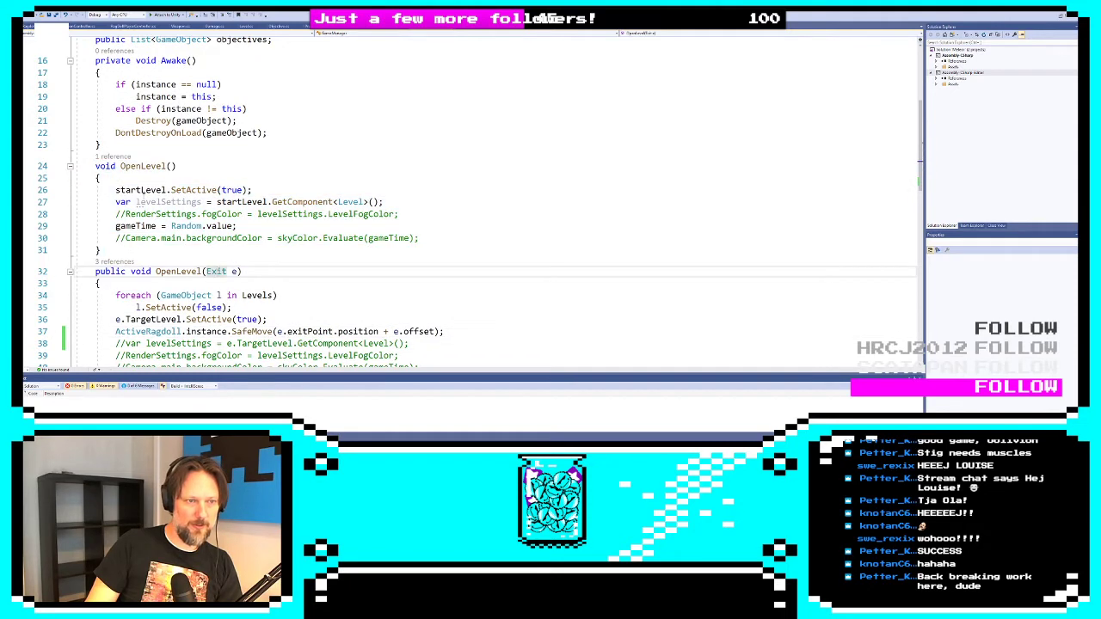
drag(111, 190, 313, 254)
click(313, 253)
scroll(313, 254, down, 4)
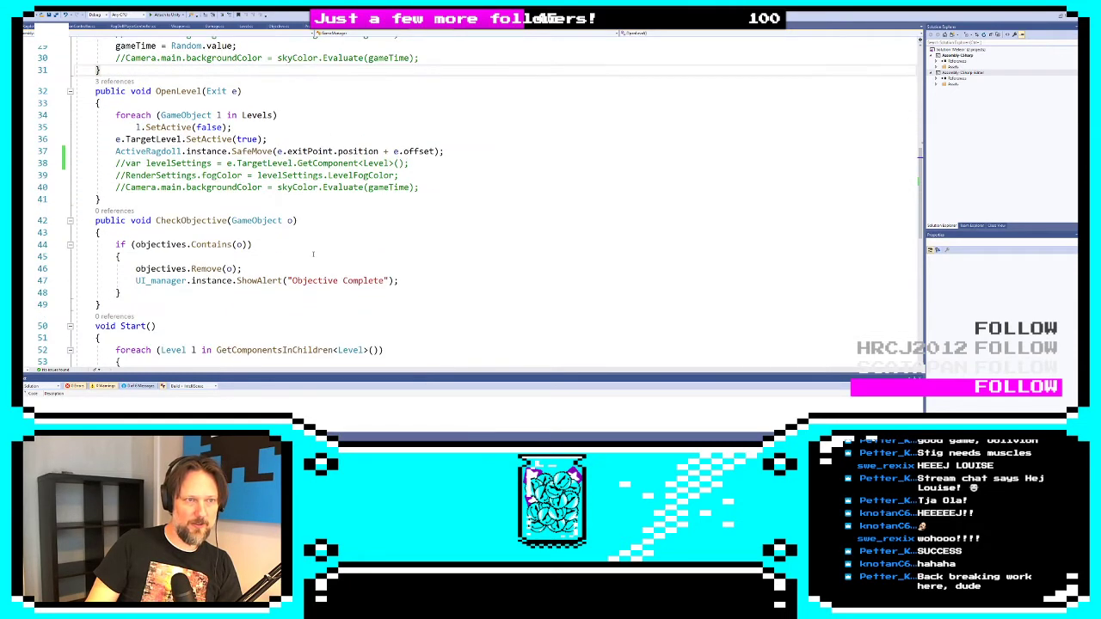
scroll(290, 232, down, 1)
scroll(290, 232, up, 3)
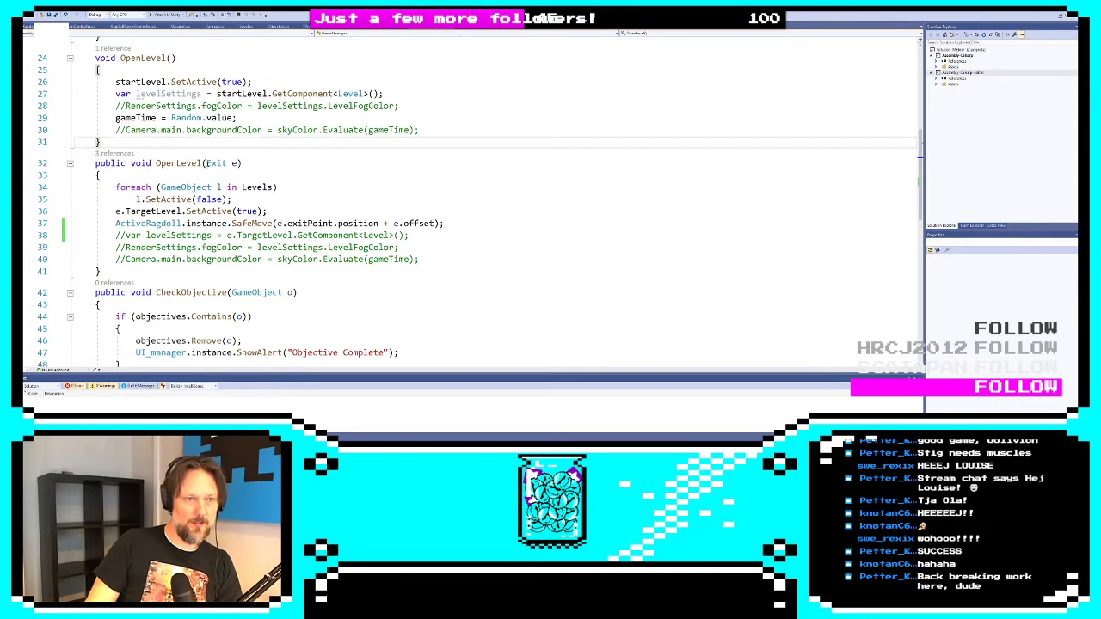
Read through OpenLevel(Exit e), checking how all levels are deactivated and the exit's target level is activated
double_click(211, 162)
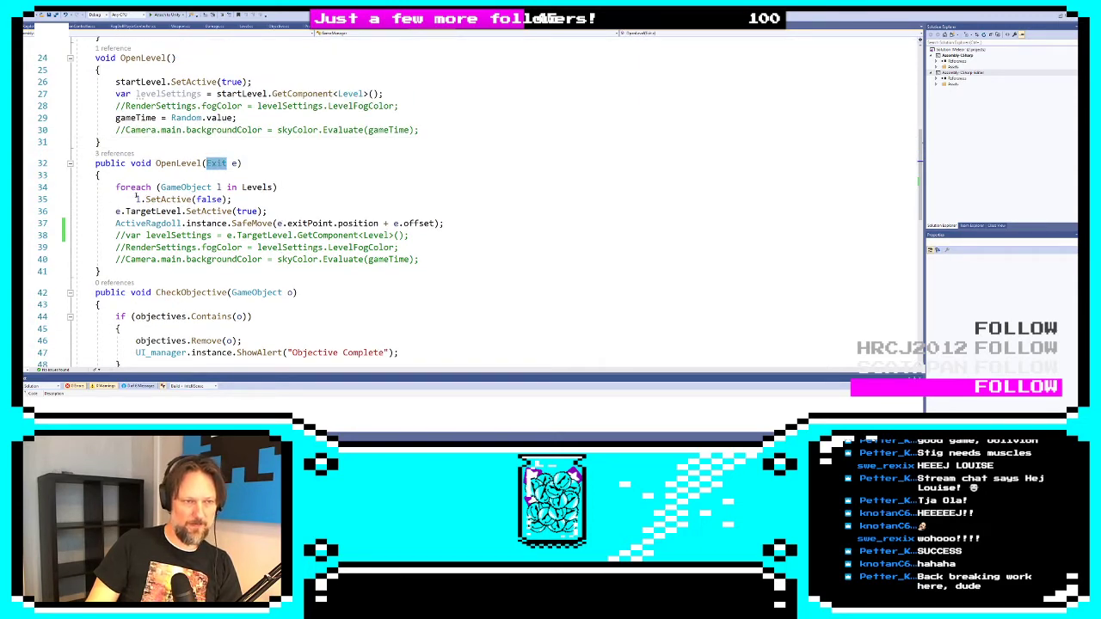
drag(119, 186, 312, 204)
click(312, 204)
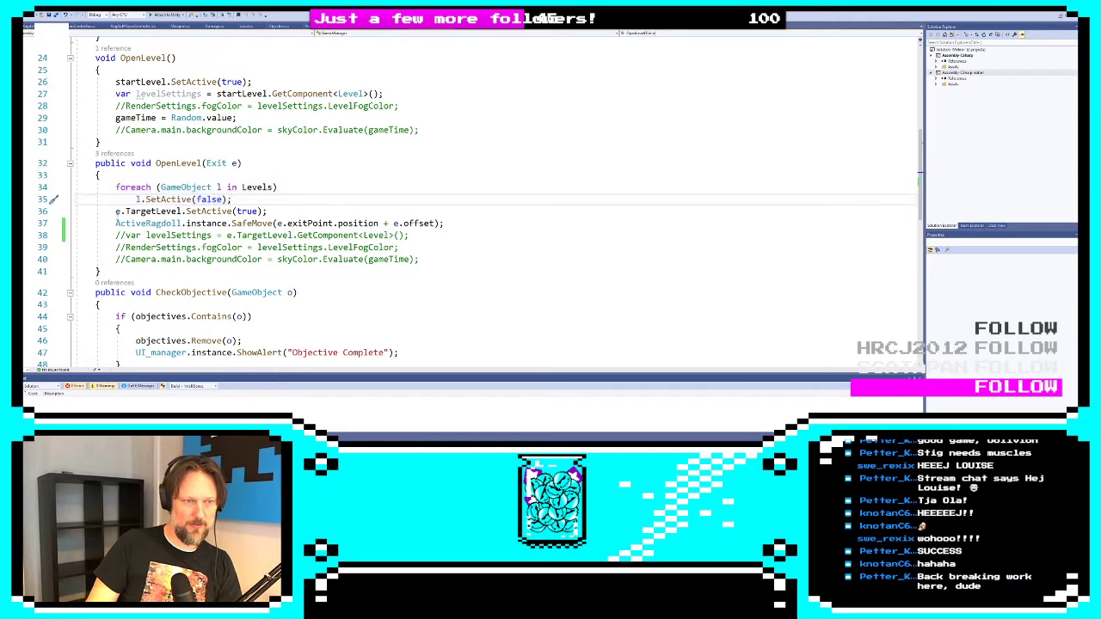
drag(117, 212, 269, 212)
click(442, 209)
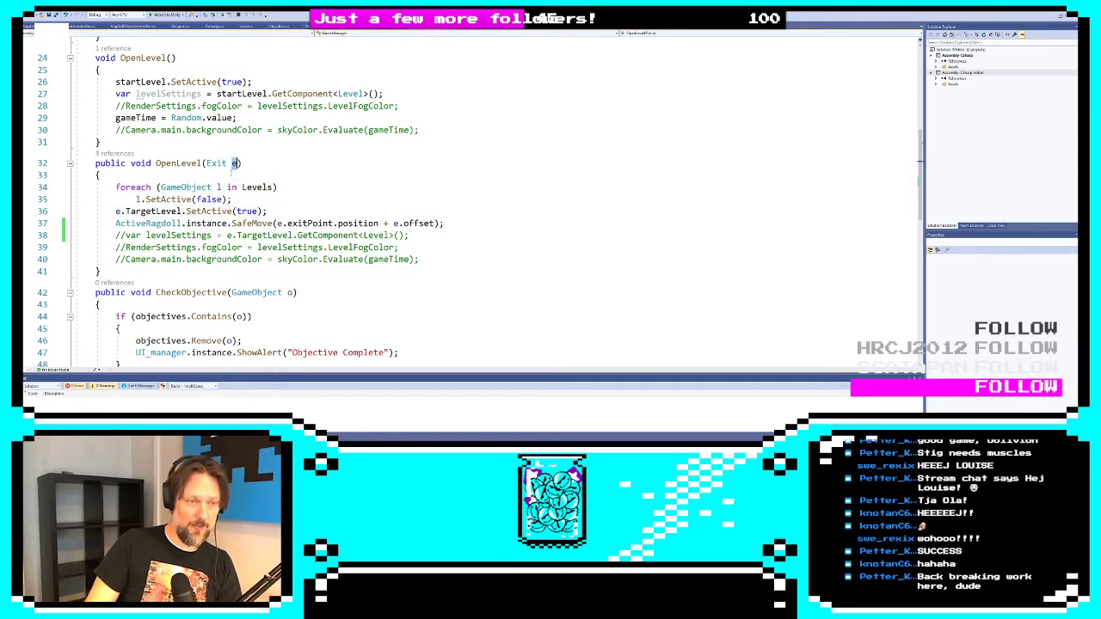
Remove the "+ e.offset" term from the SafeMove call in OpenLevel(Exit e)
drag(115, 224, 447, 224)
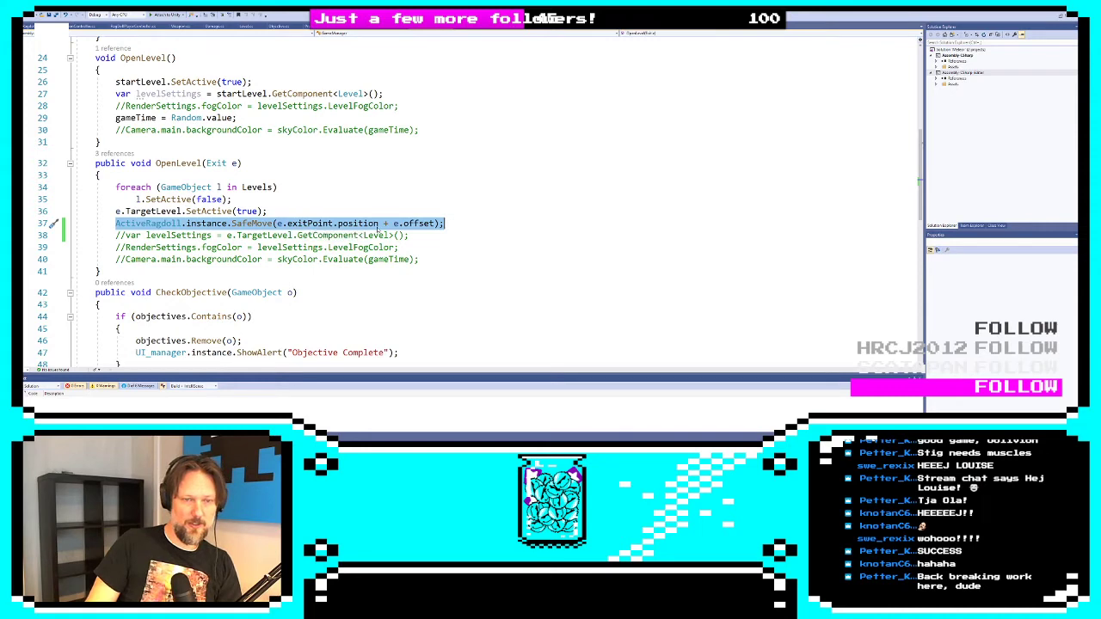
drag(380, 223, 435, 223)
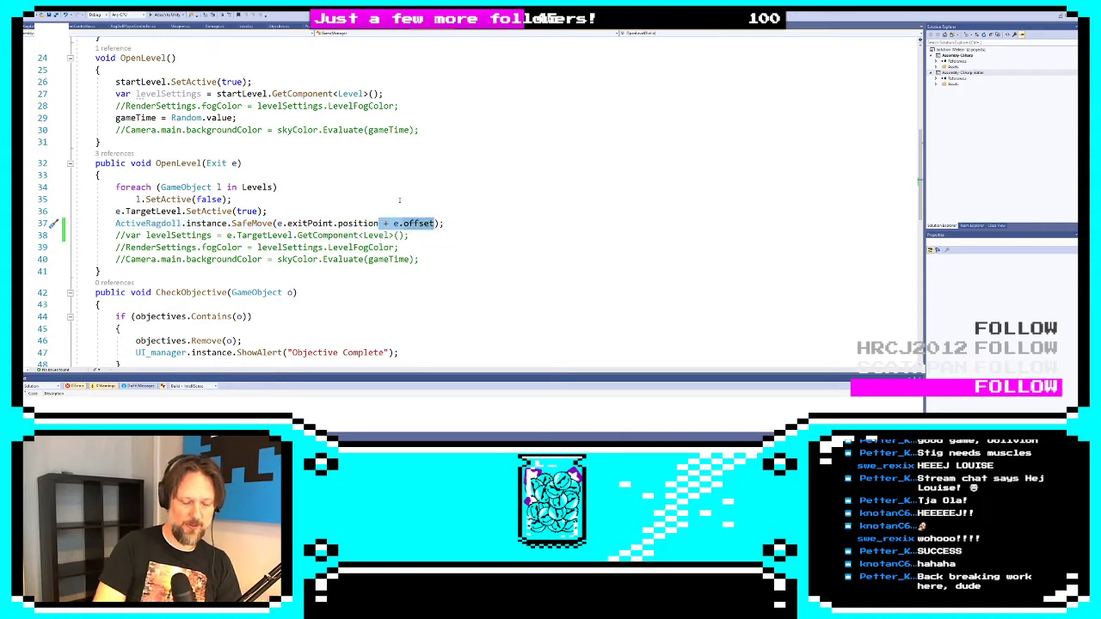
key(Delete)
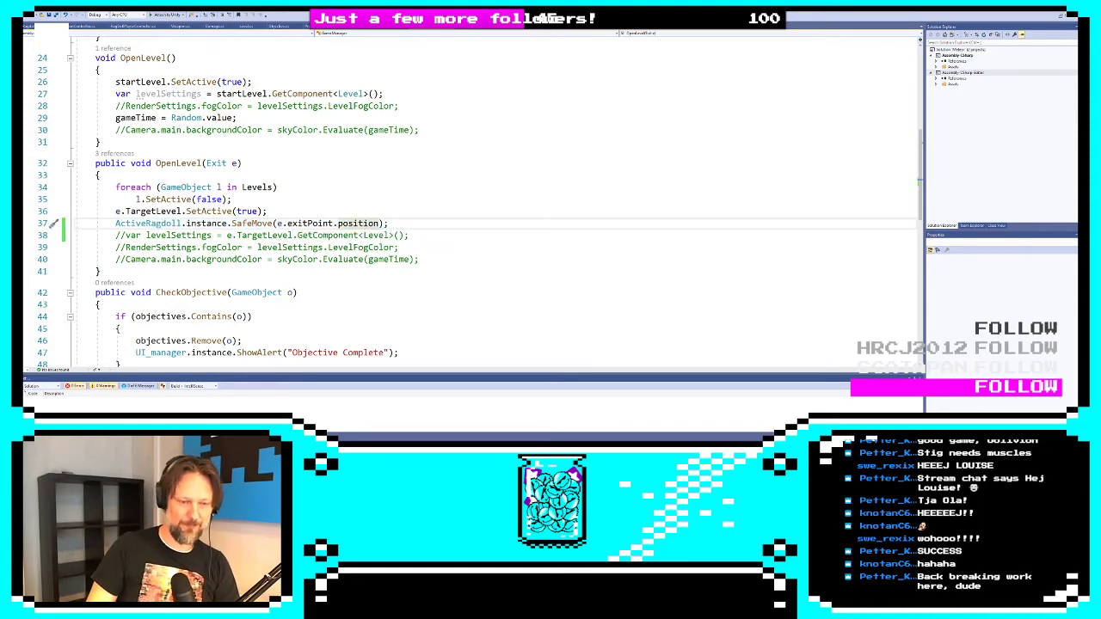
Play-test in Unity and compare where the Player parent and its ragdoll parts arrive relative to the tower, ending play mode
key(alt+Tab)
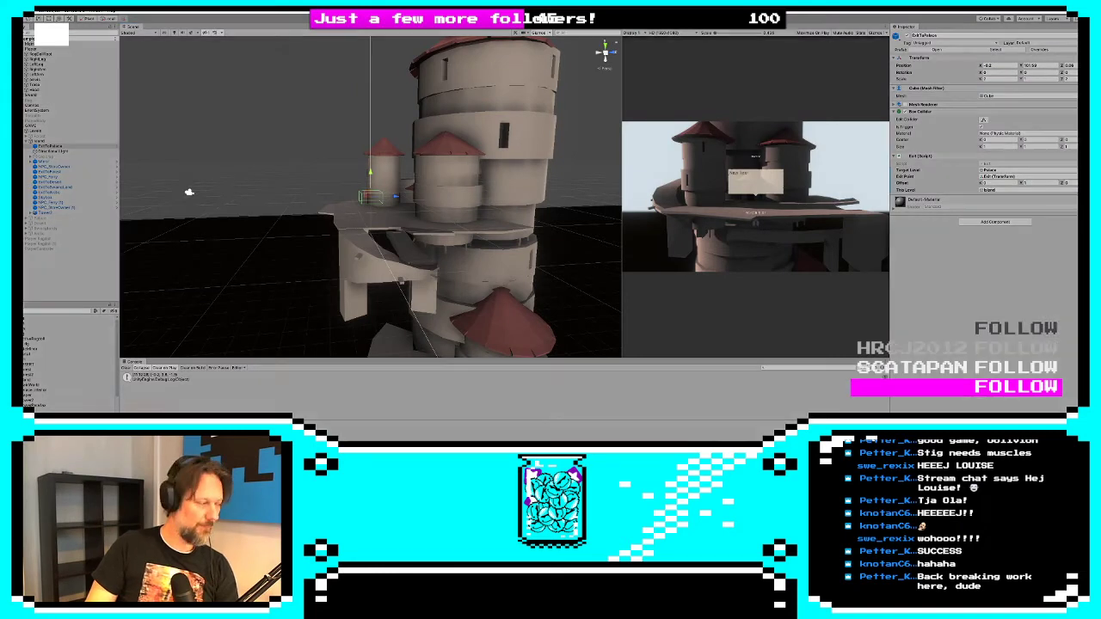
click(534, 19)
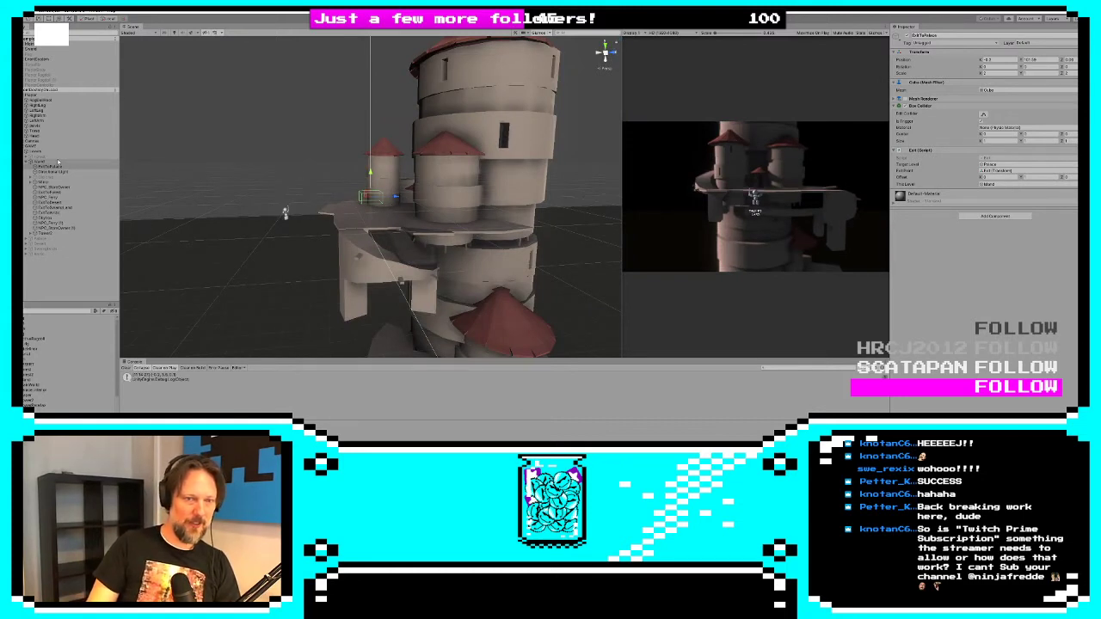
click(41, 96)
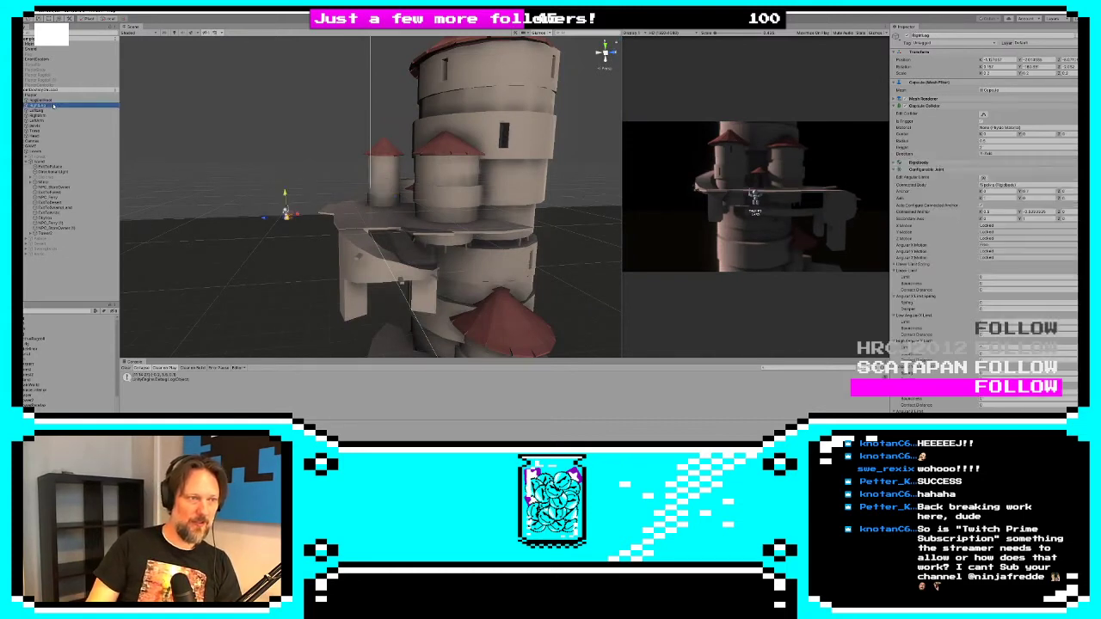
click(43, 96)
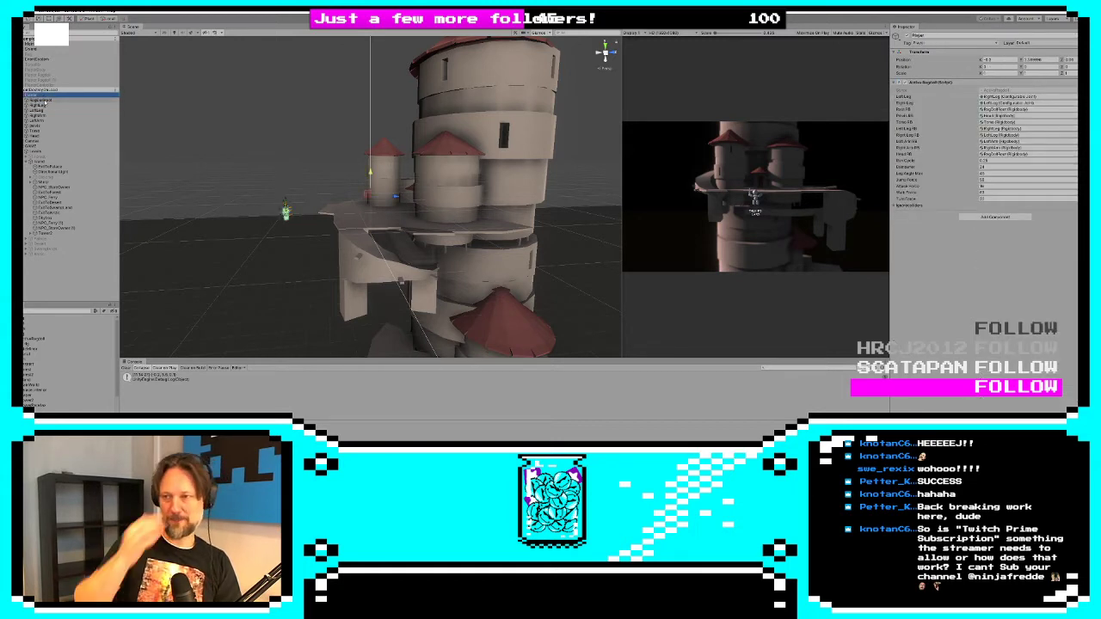
click(39, 99)
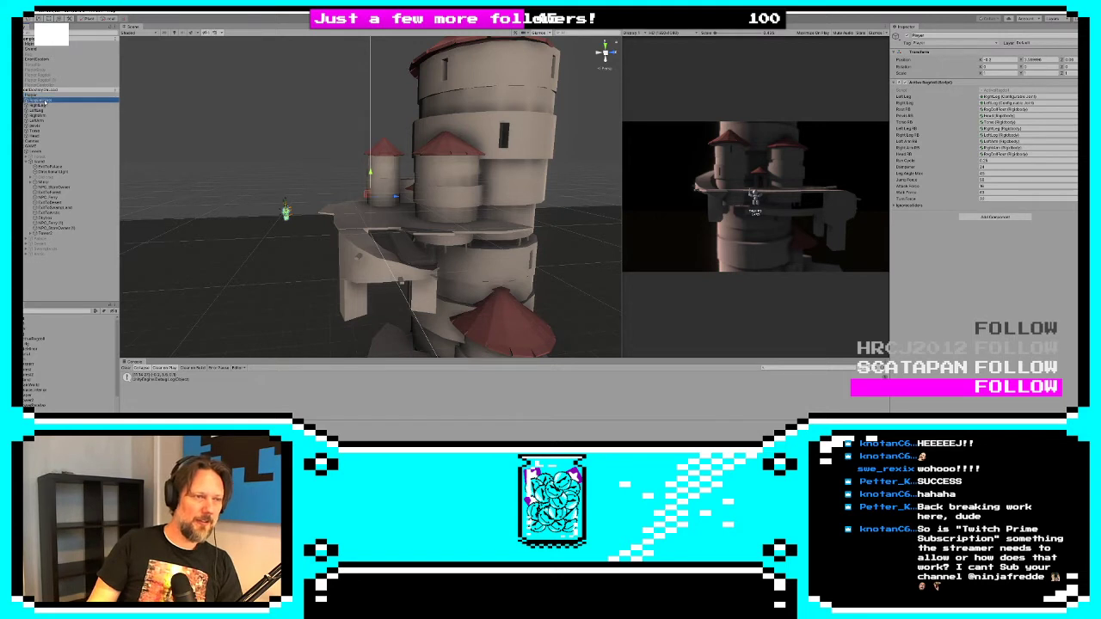
shift+click(46, 136)
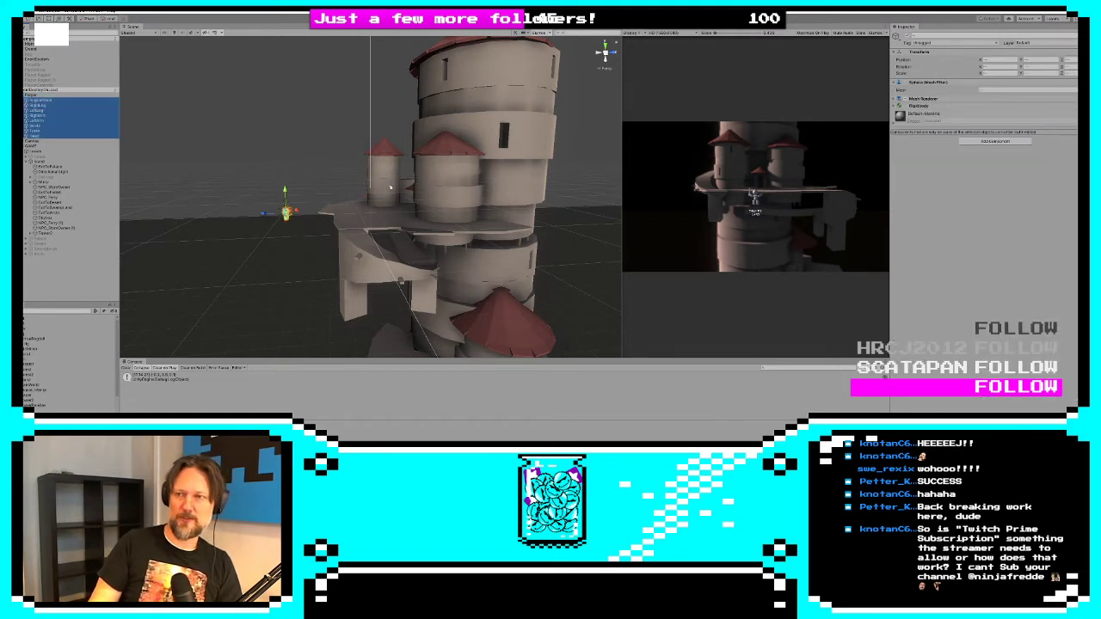
alt+drag(389, 187, 464, 233)
key(ctrl+p)
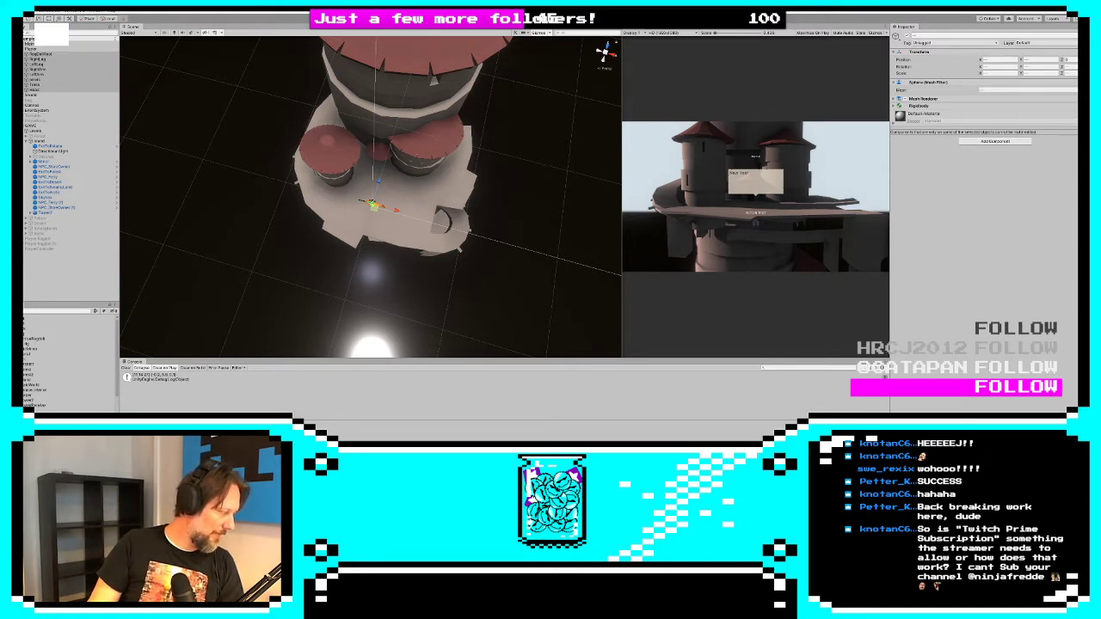
key(alt+Tab)
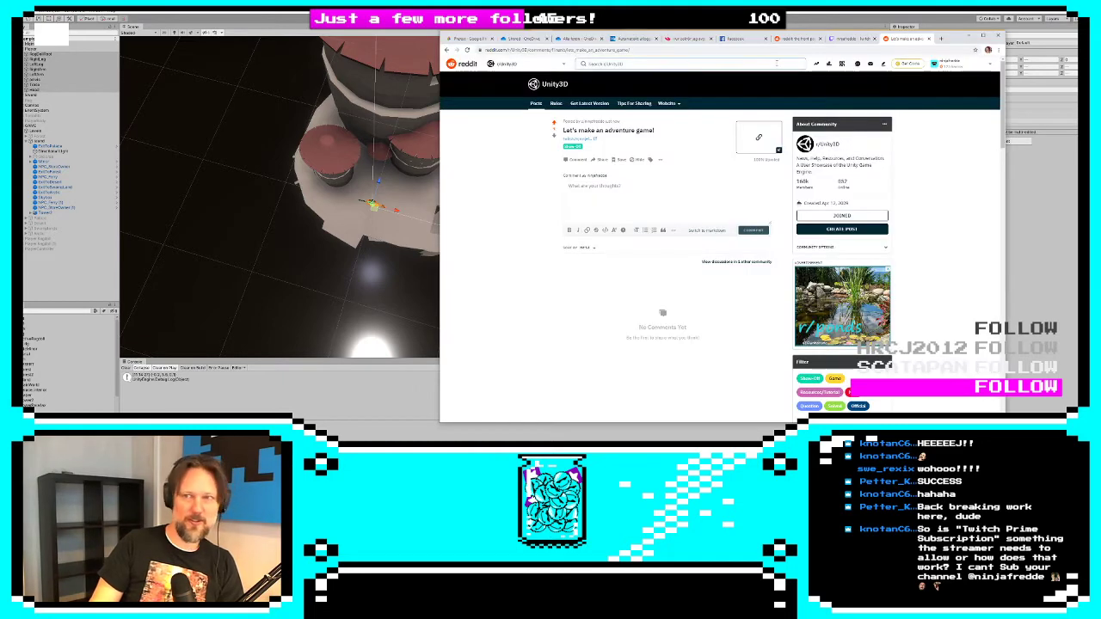
drag(954, 33, 895, 30)
key(alt+Tab)
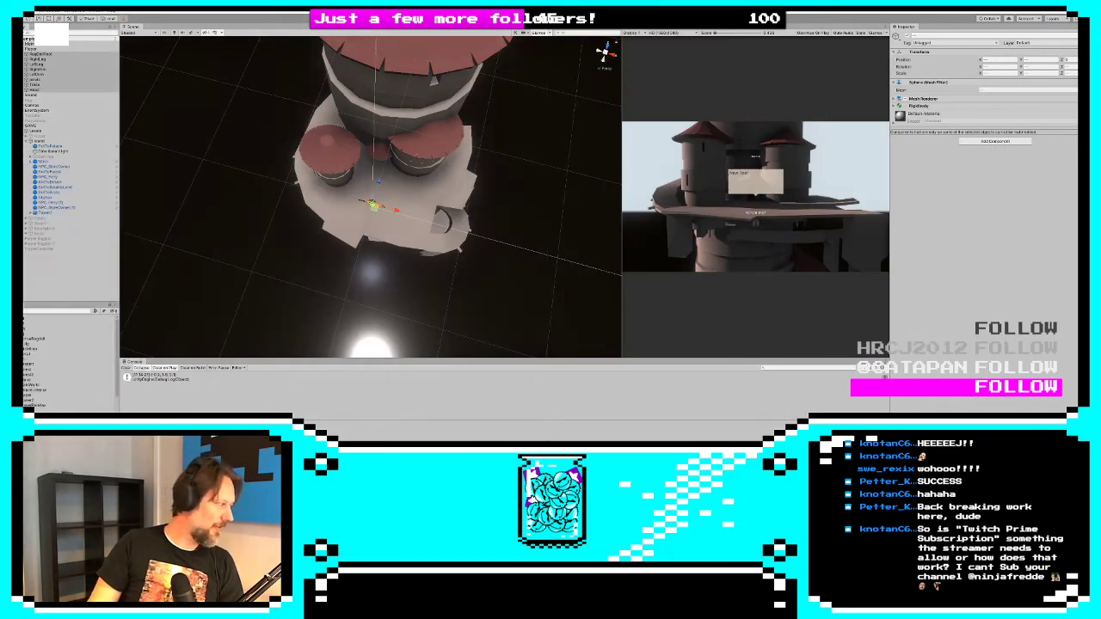
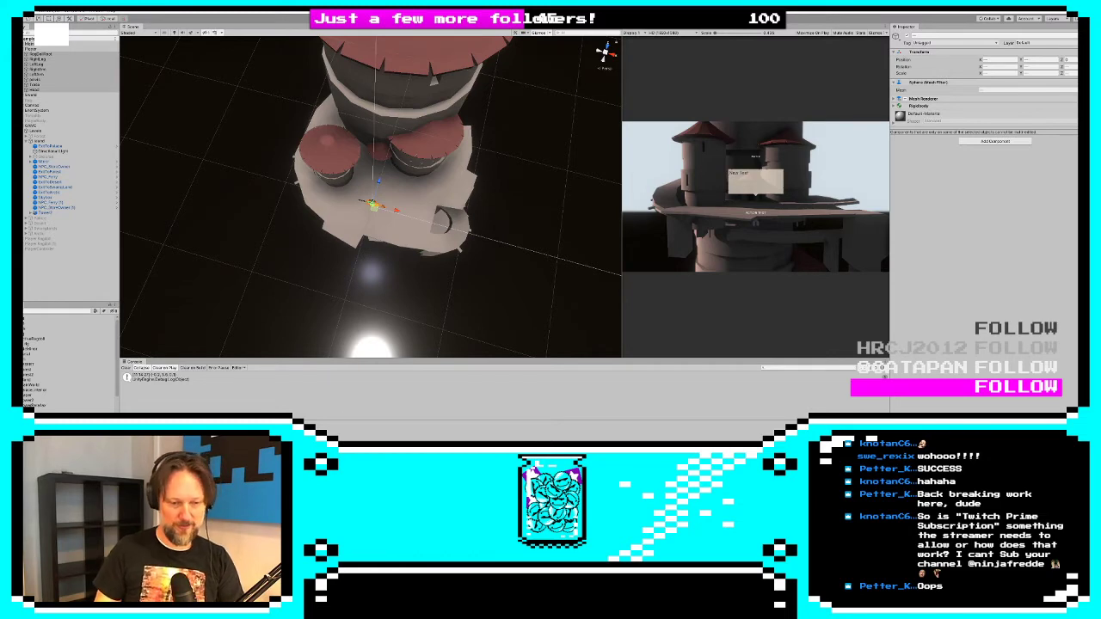
key(alt+Tab)
key(alt+Tab)
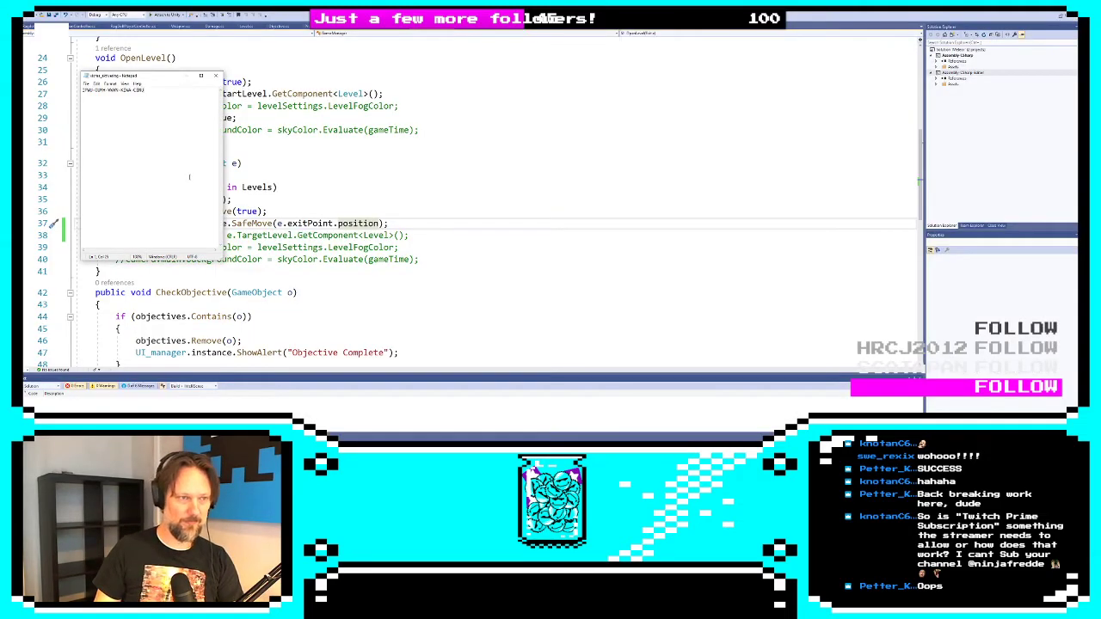
click(186, 75)
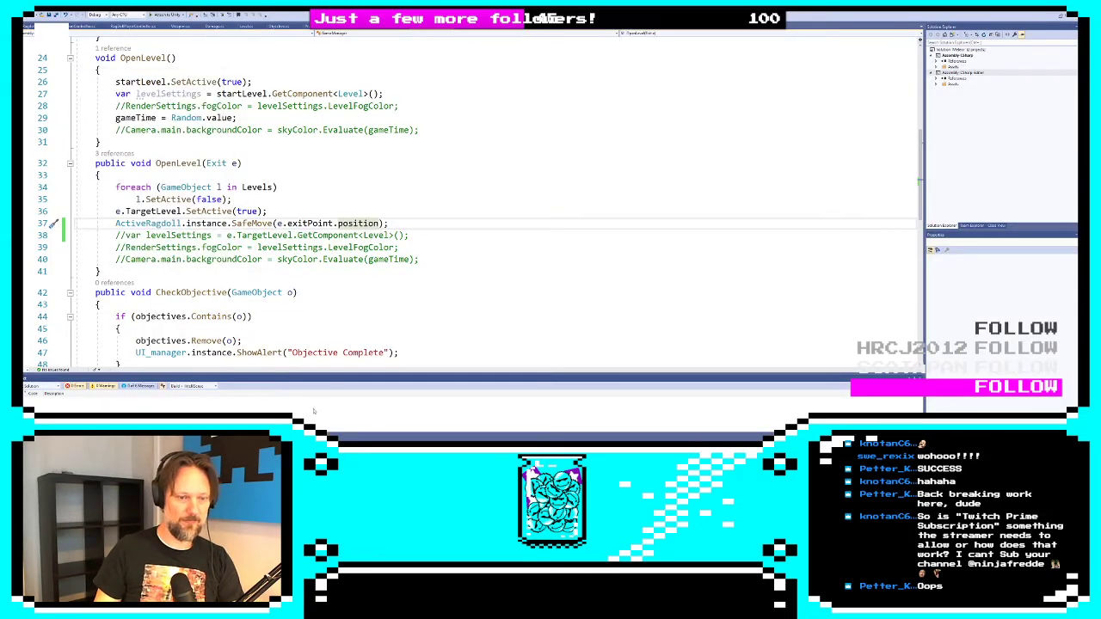
key(alt+Tab)
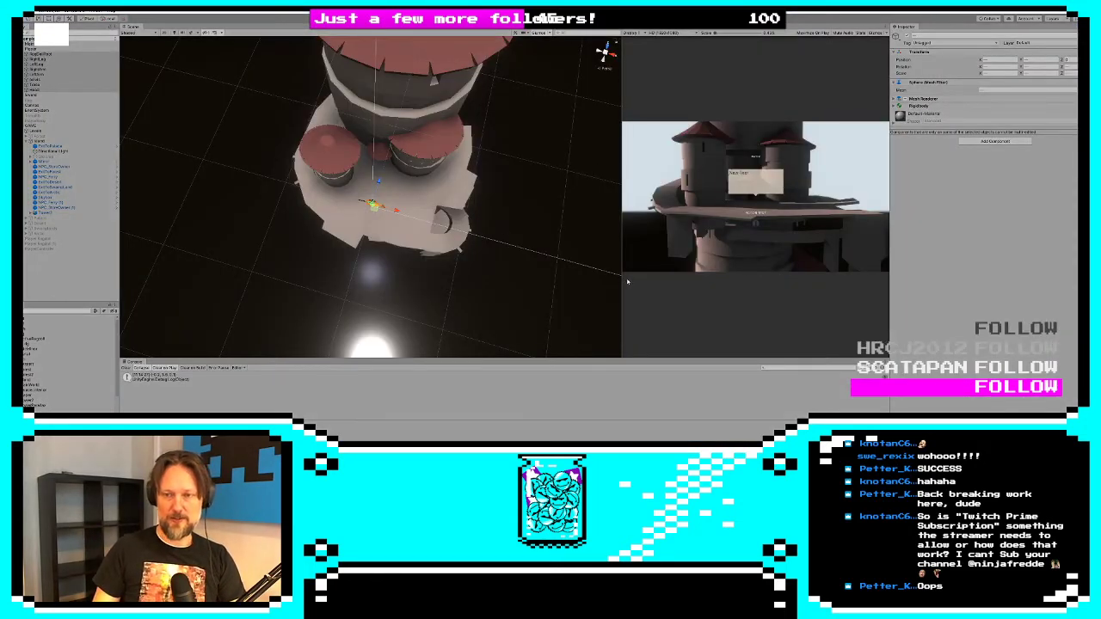
Start and stop play mode, and inspect the GAME object's Game Manager settings and the tower from the side
key(ctrl+p)
key(ctrl+p)
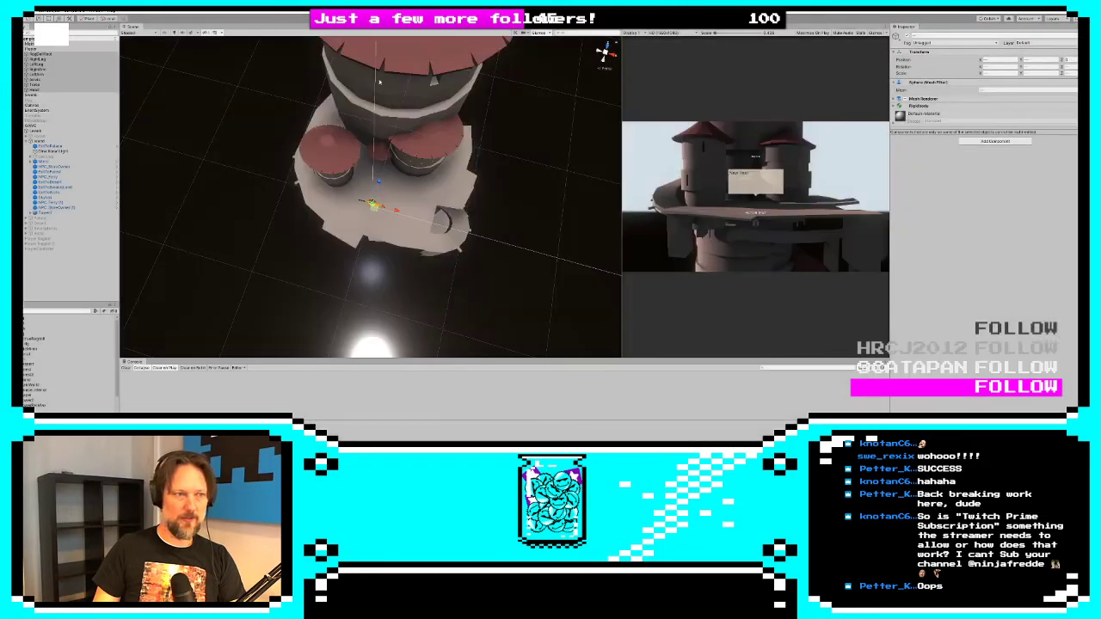
click(51, 126)
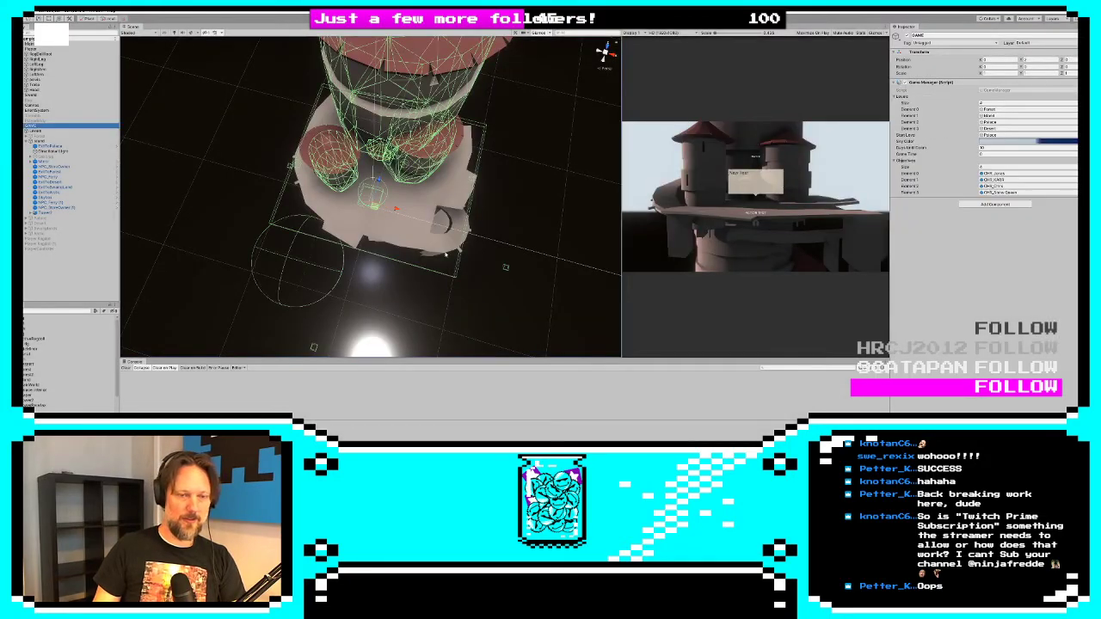
alt+drag(445, 254, 165, 195)
alt+drag(265, 144, 370, 193)
scroll(320, 126, up, 5)
click(319, 119)
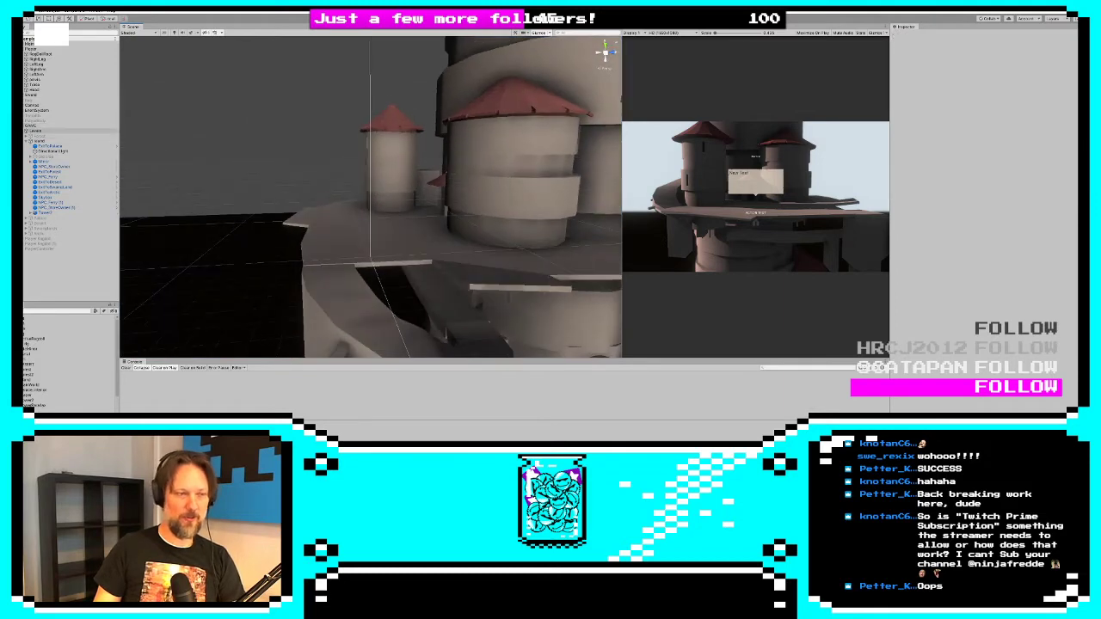
Check the target level, exit point and offset of the exit objects in the Island level, and return to Visual Studio
click(48, 161)
click(51, 156)
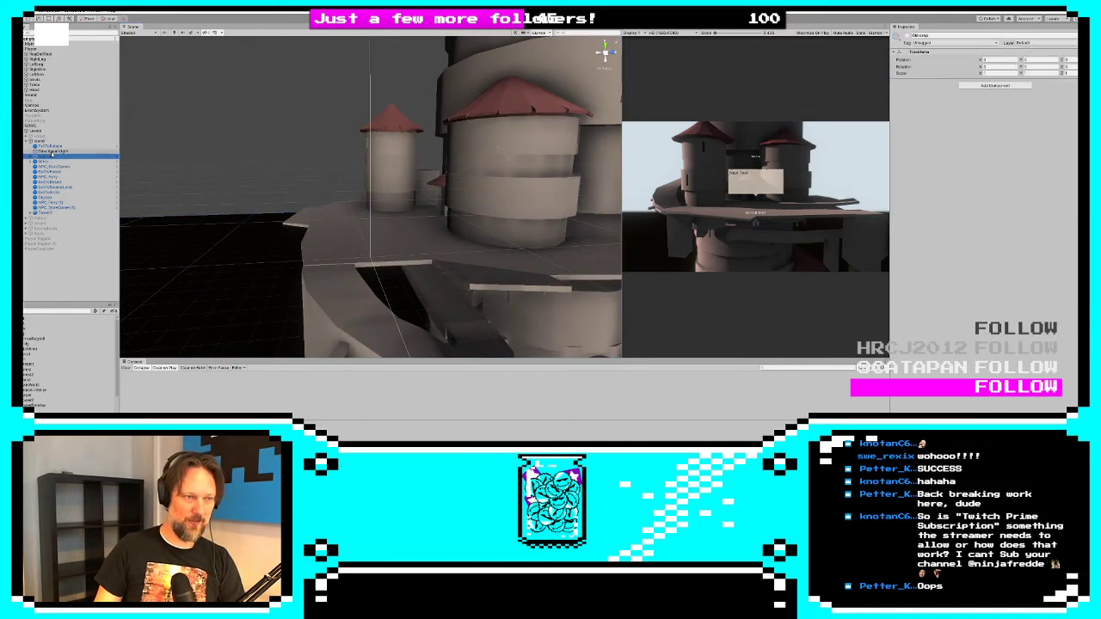
click(52, 151)
click(54, 166)
click(55, 172)
click(58, 182)
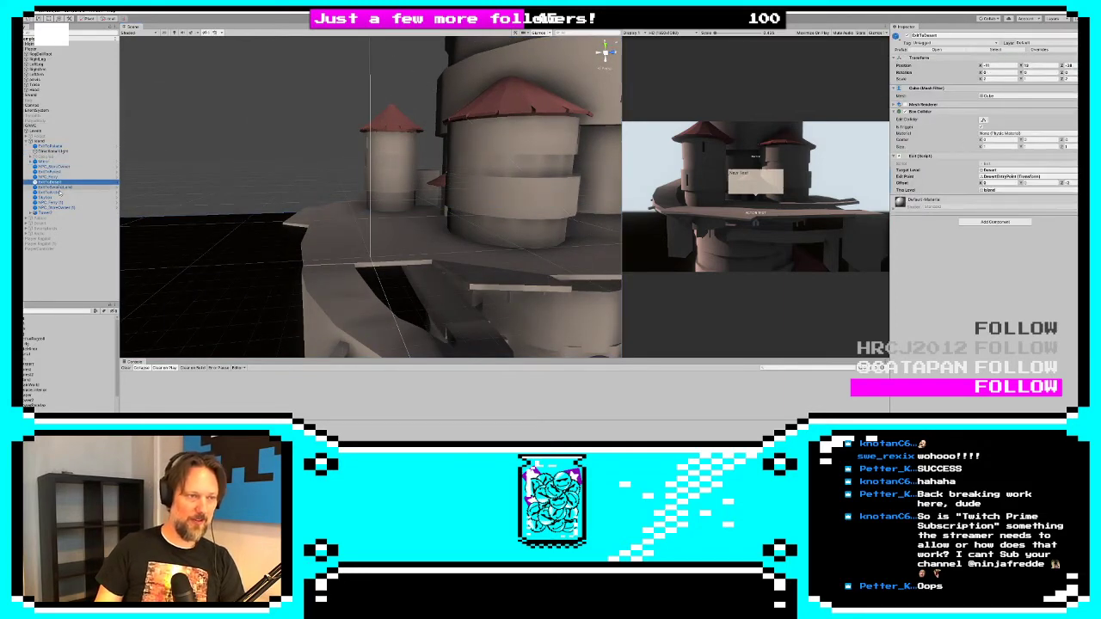
click(55, 192)
click(53, 178)
click(52, 172)
click(55, 187)
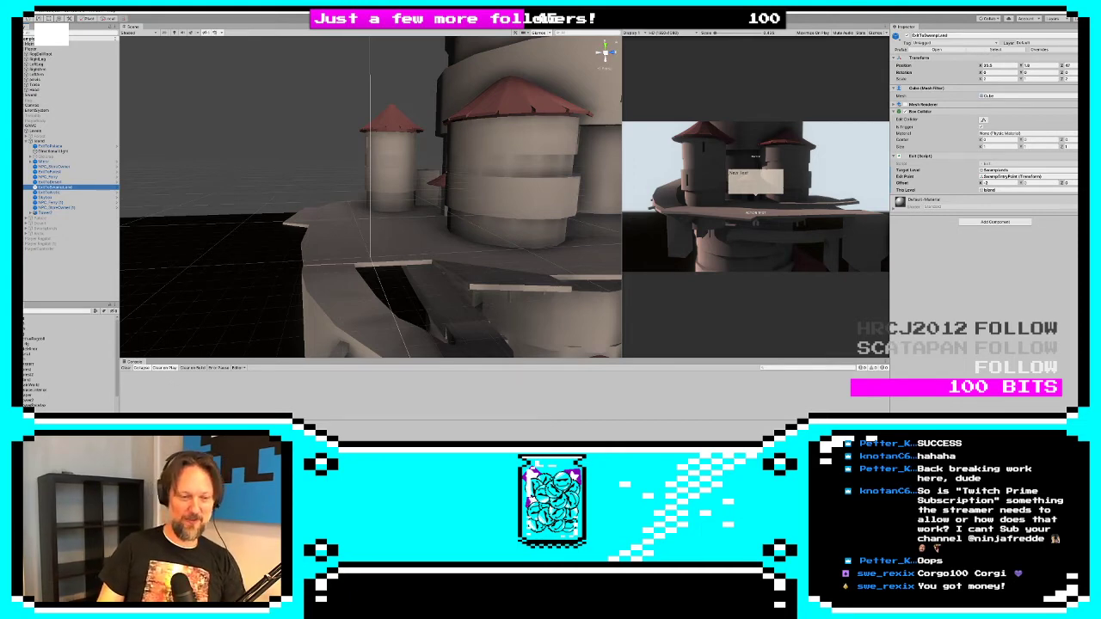
key(alt+Tab)
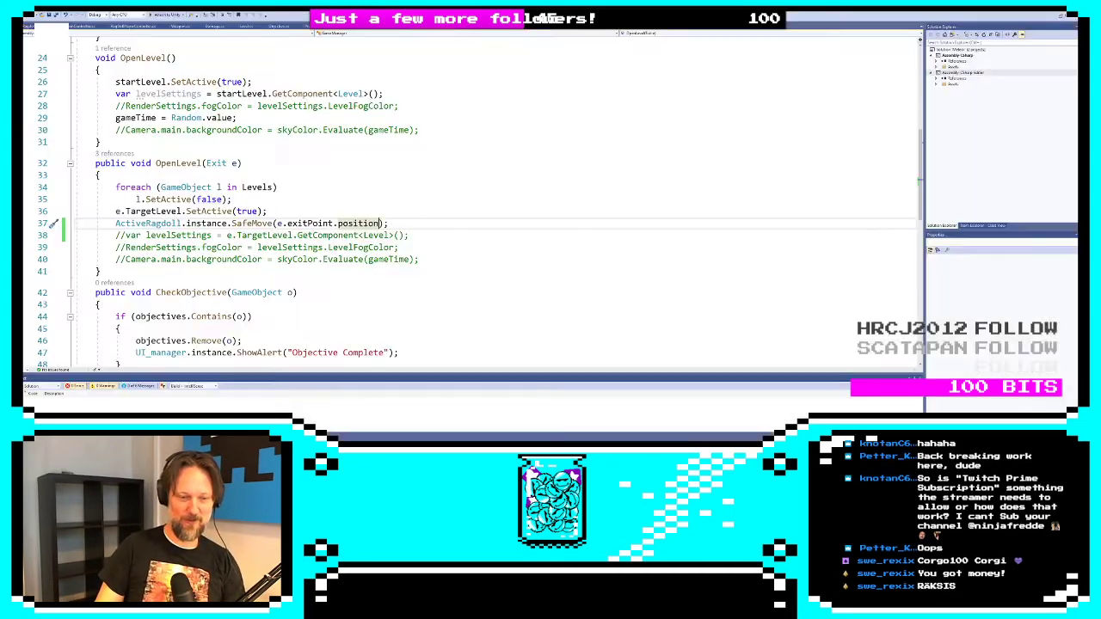
Switch to Unity, widen the Game view, and inspect the tower and exit objects in the Island level
key(alt+Tab)
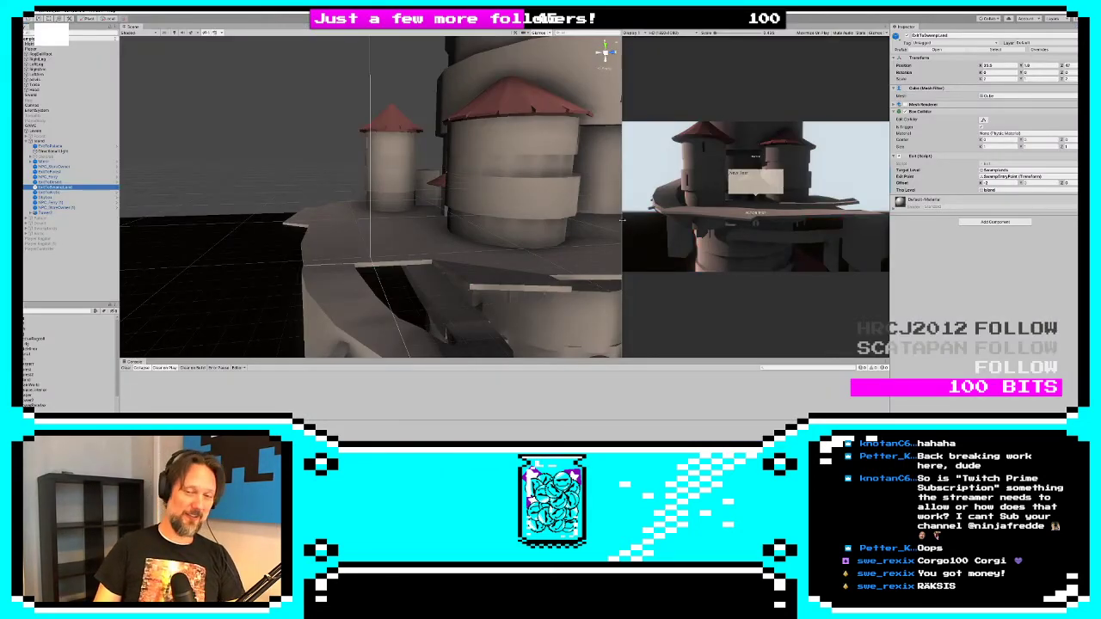
drag(621, 221, 519, 222)
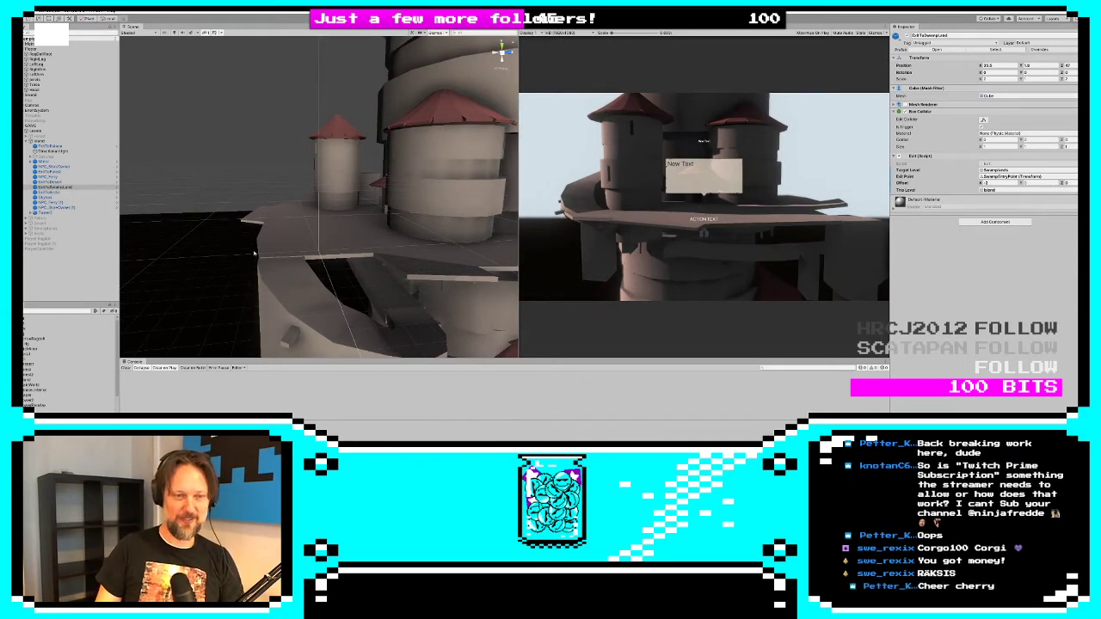
click(328, 232)
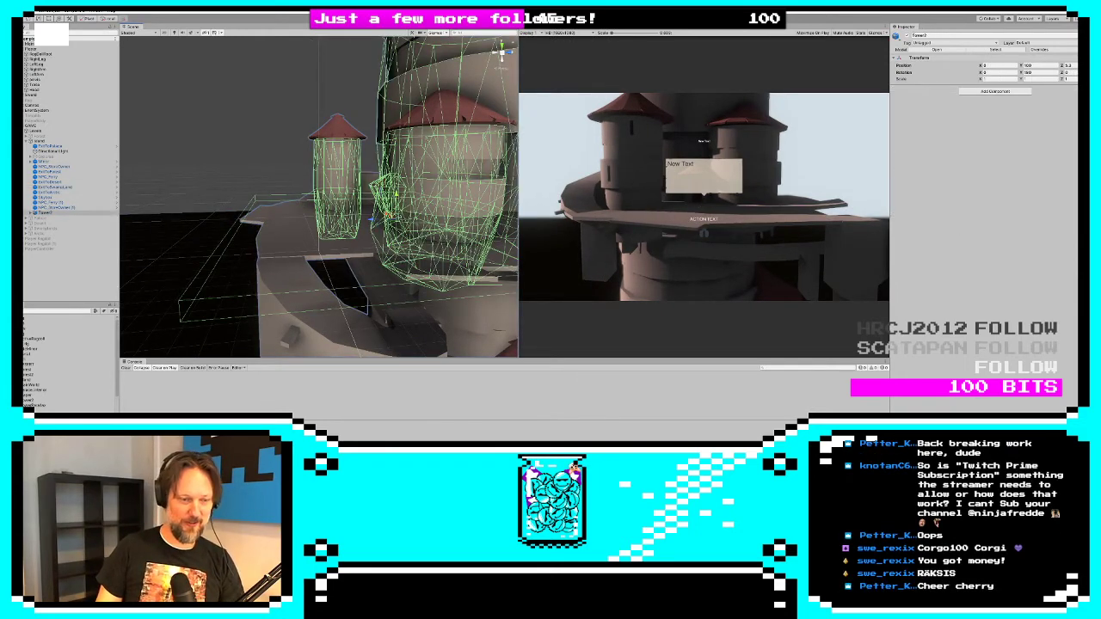
alt+drag(372, 236, 397, 255)
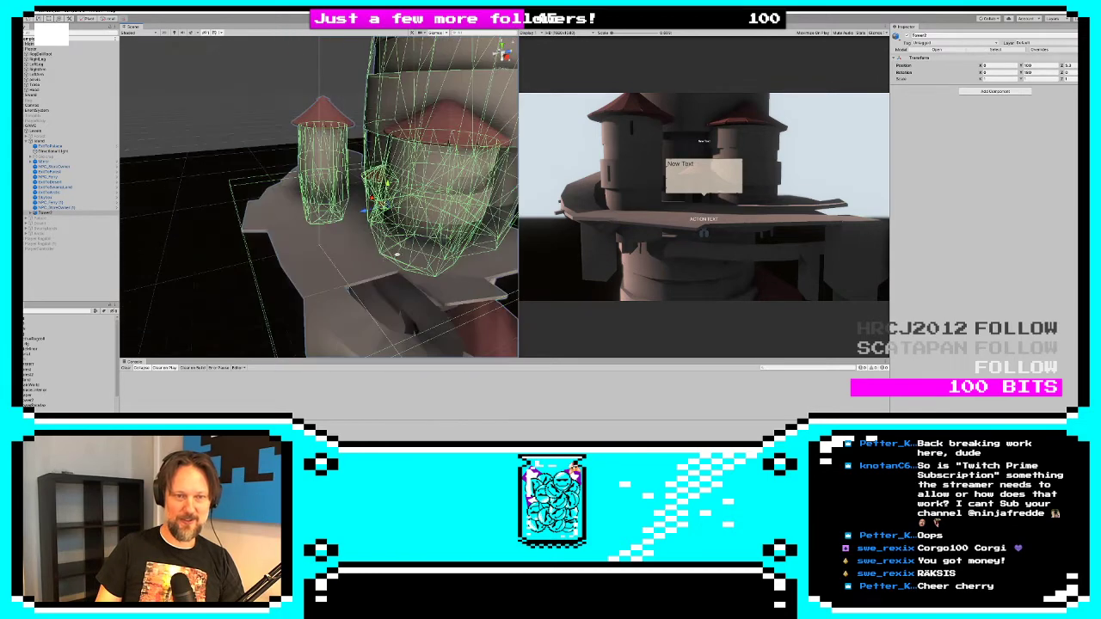
click(45, 161)
click(49, 172)
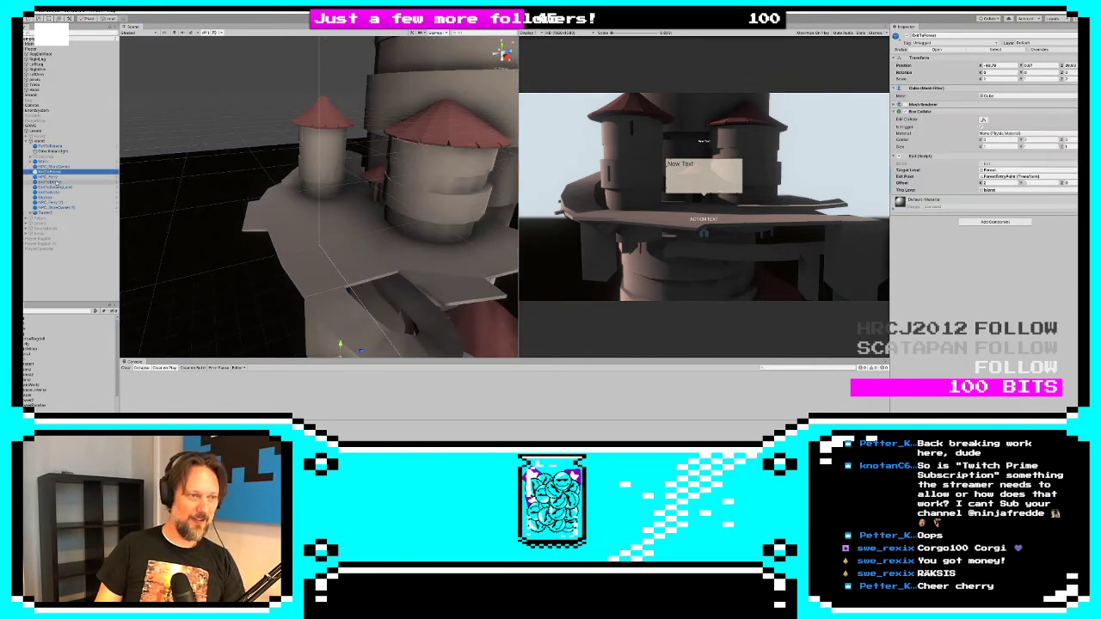
click(45, 140)
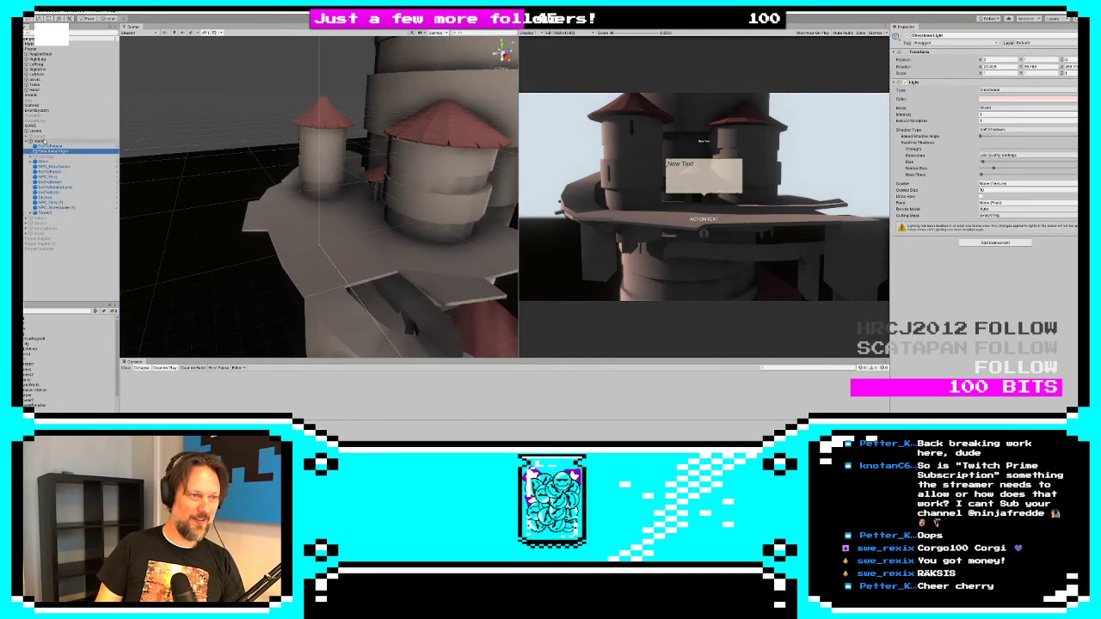
mouse_move(292, 246)
alt+mouse_down()
mouse_move(368, 249)
mouse_move(277, 251)
alt+mouse_up()
click(363, 210)
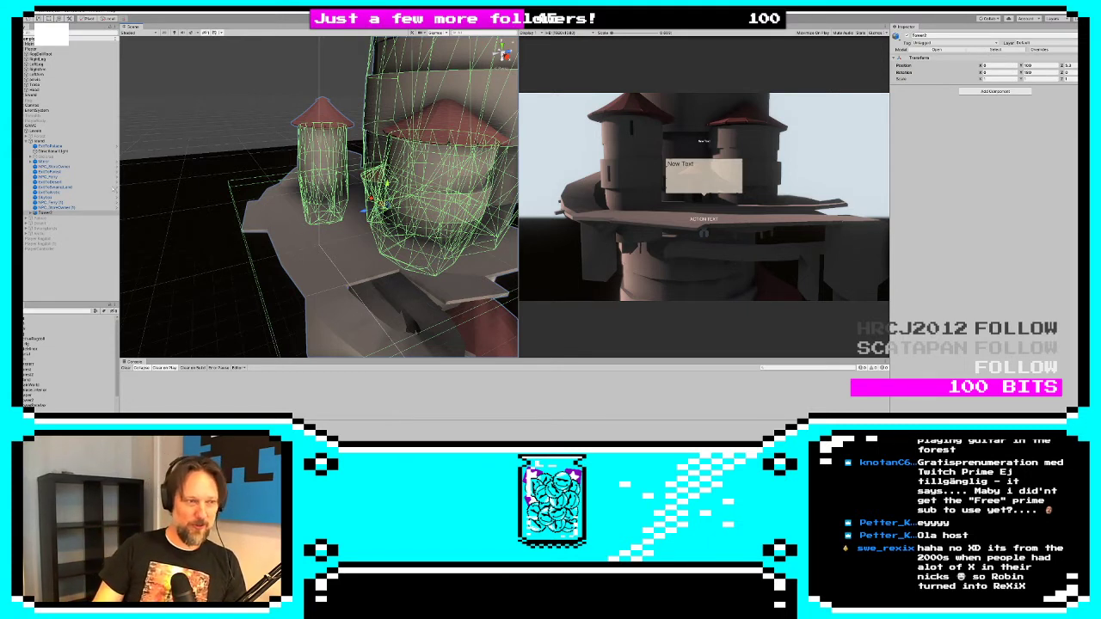
Move the ExitToPalace object in the Island level along the X axis to the platform area in front of the tower's side turret
click(48, 161)
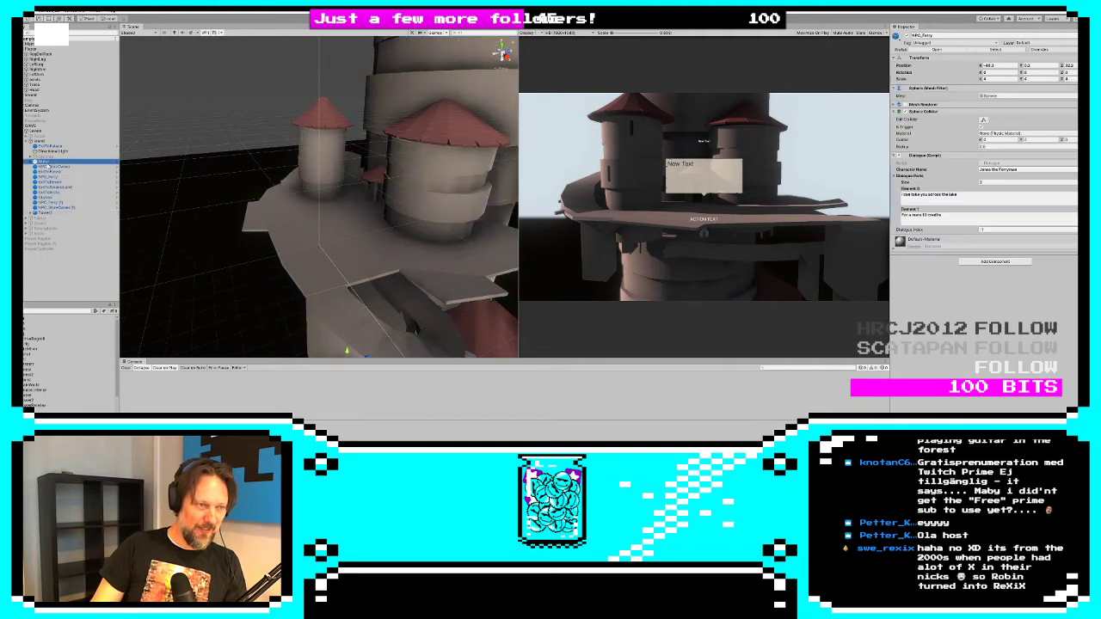
double_click(47, 147)
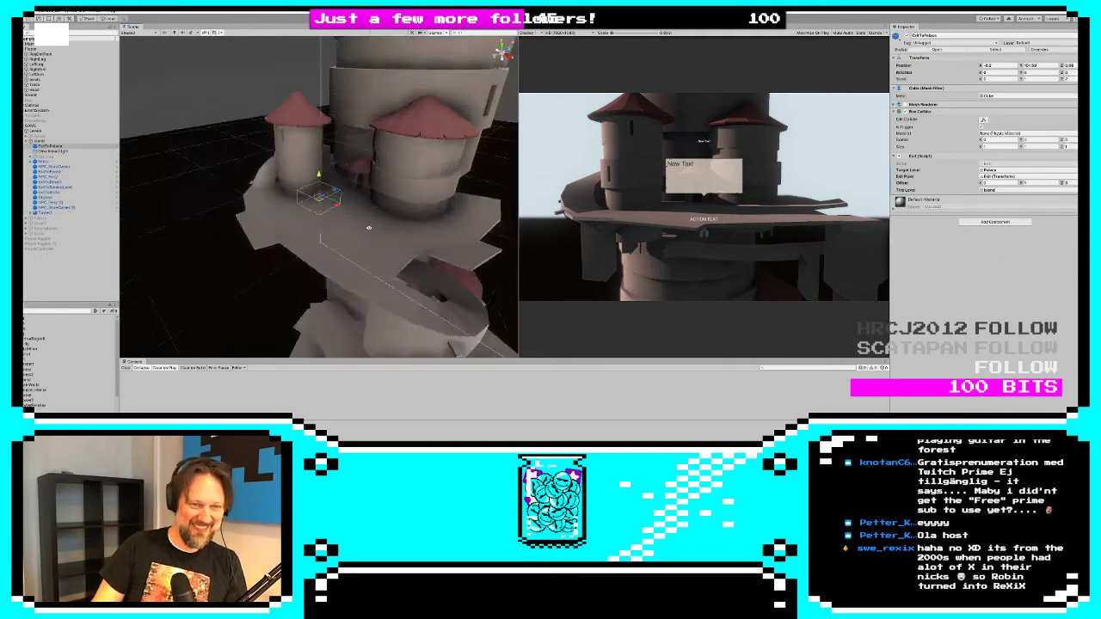
alt+drag(369, 228, 423, 204)
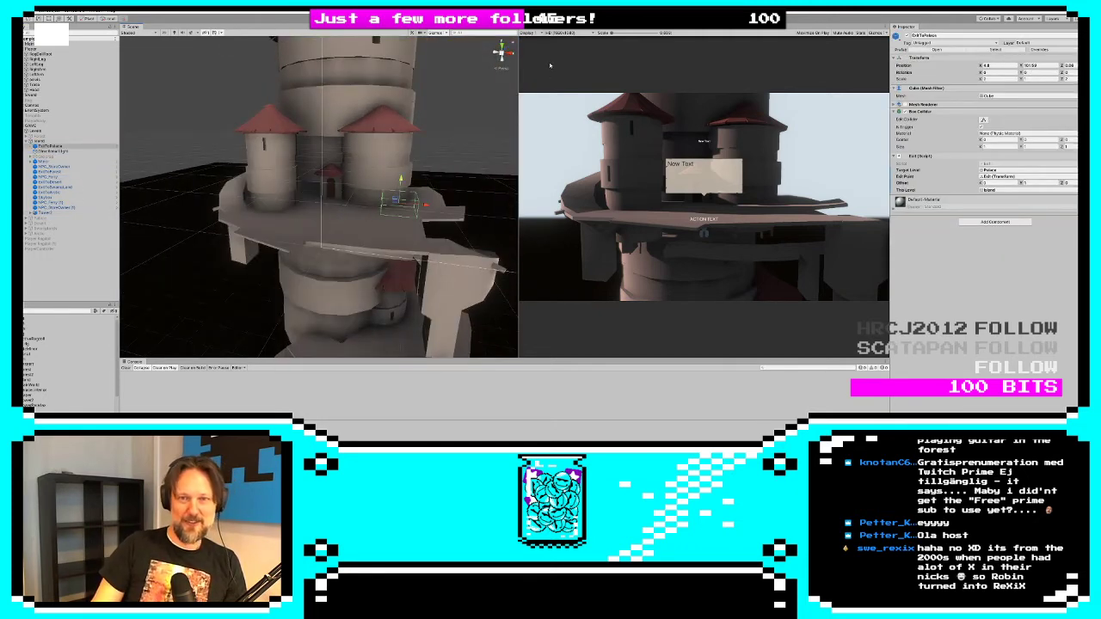
Start play mode, walk the ragdoll through the Palace attic to its exit, and take the exit to the Island
click(534, 19)
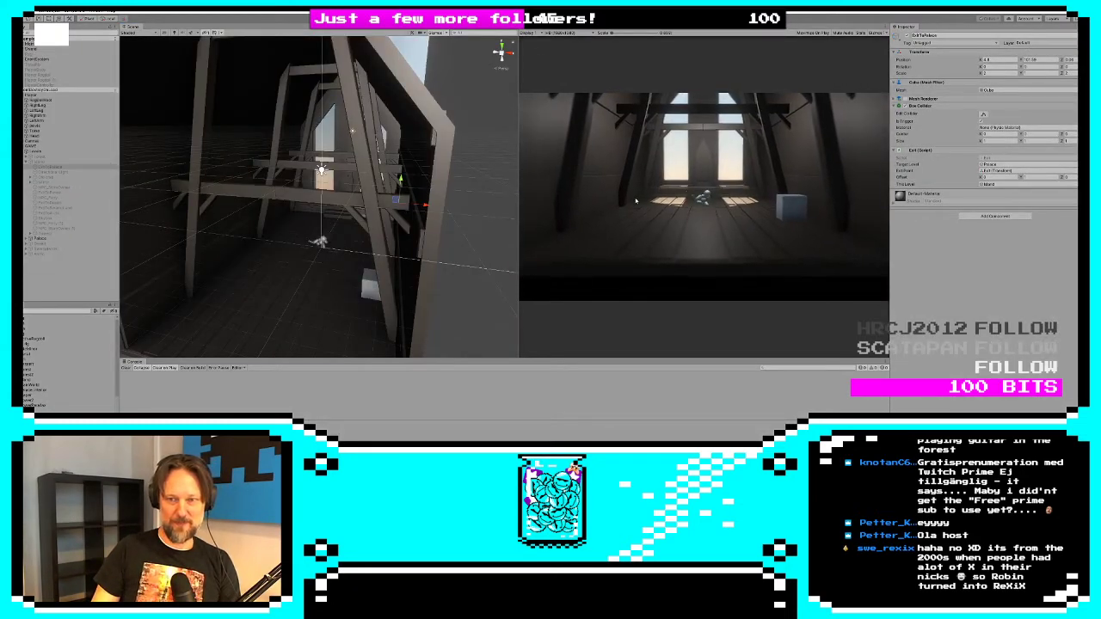
key(d)
key(a)
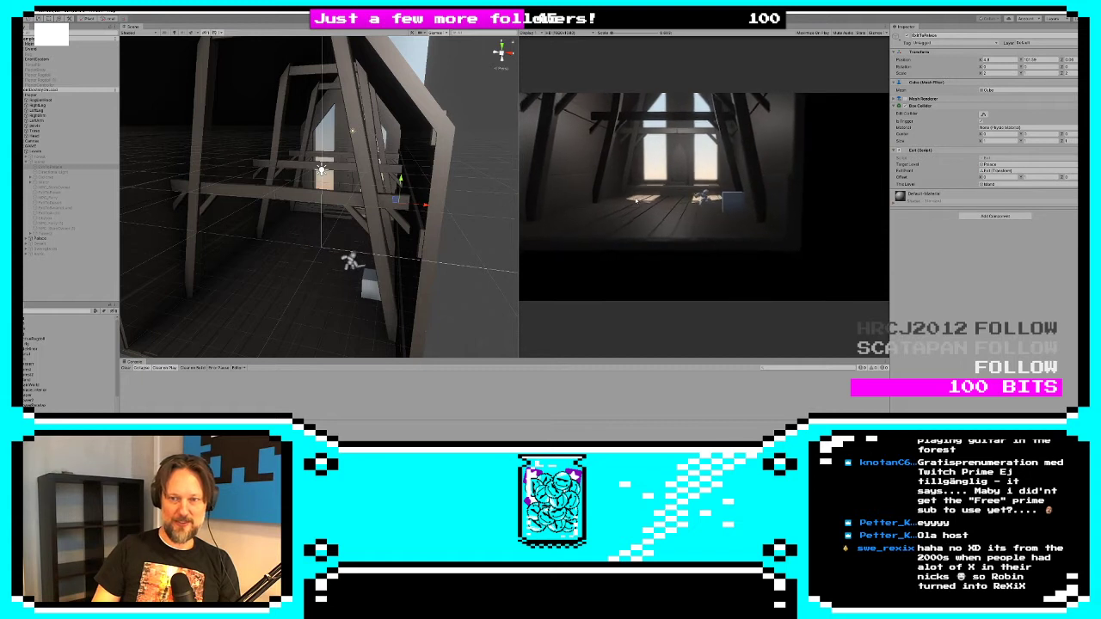
key(s)
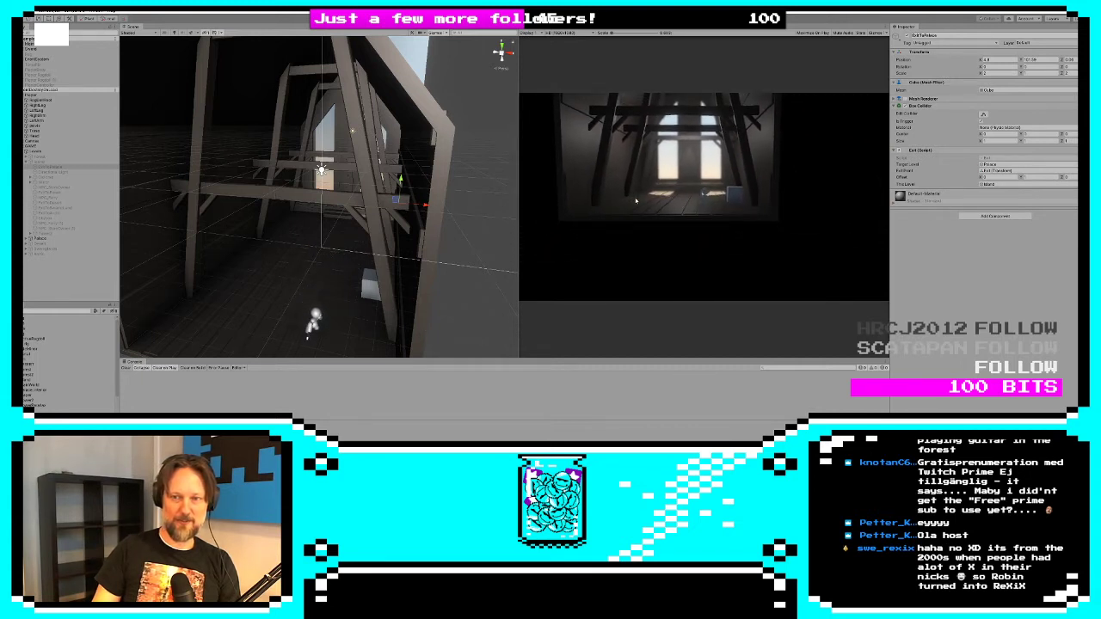
key(w)
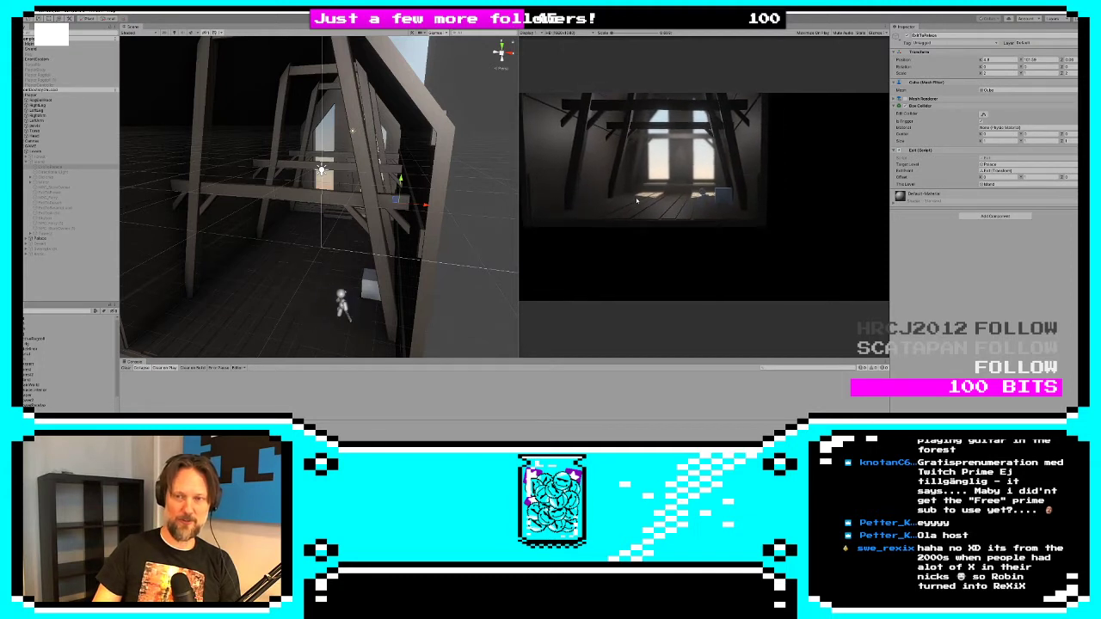
key(a)
key(s)
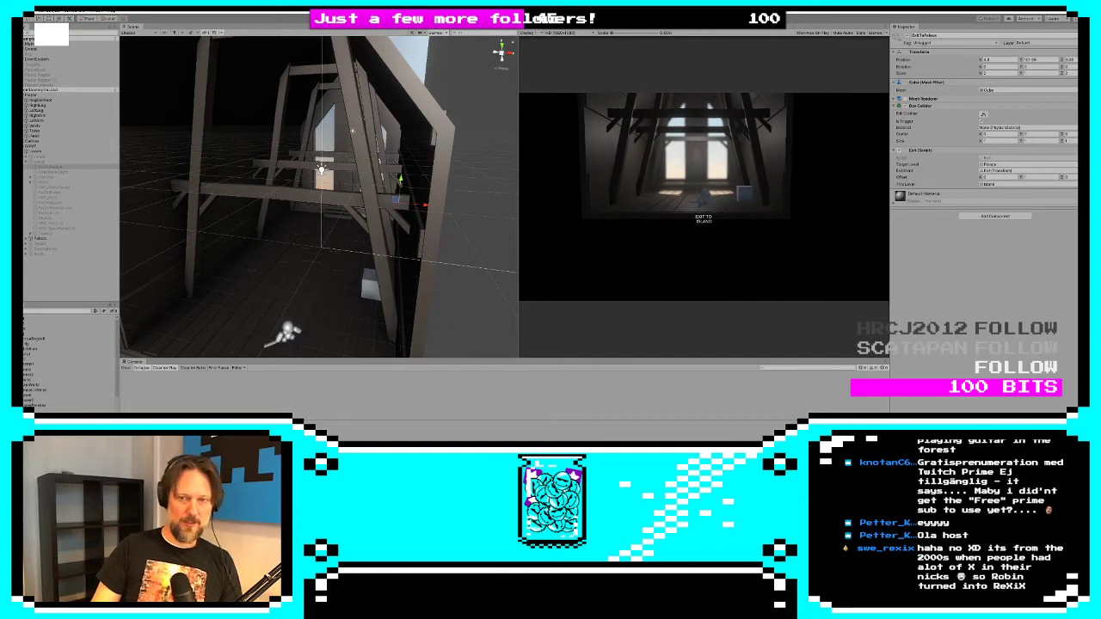
key(e)
Examine from several angles where the ragdoll arrives relative to the tower platform and the ExitToPalace object
scroll(421, 276, down, 3)
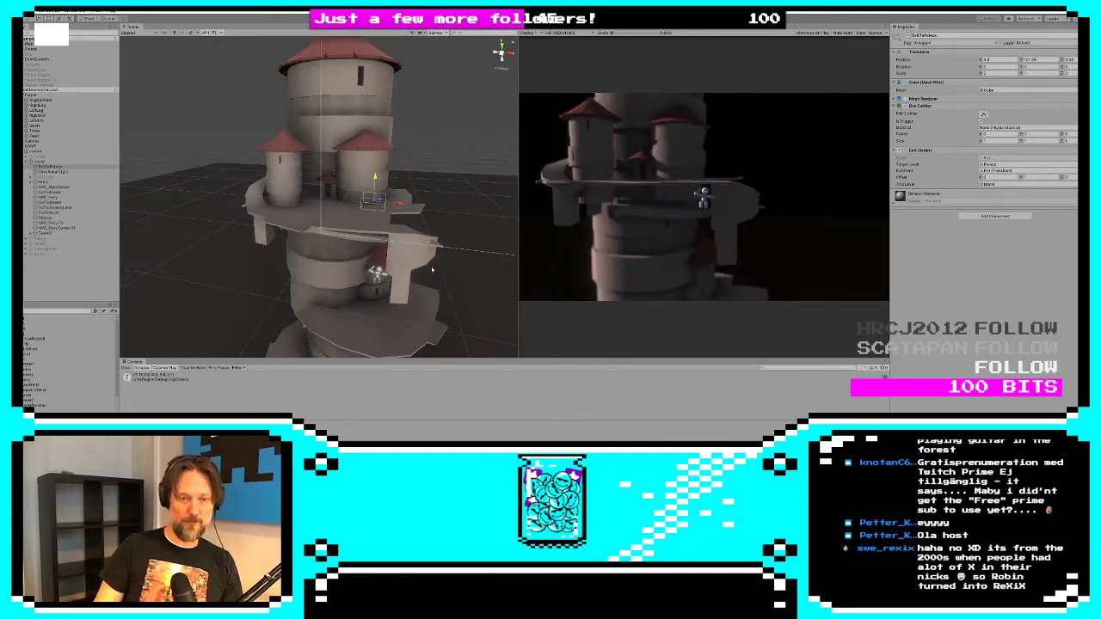
alt+drag(371, 172, 343, 225)
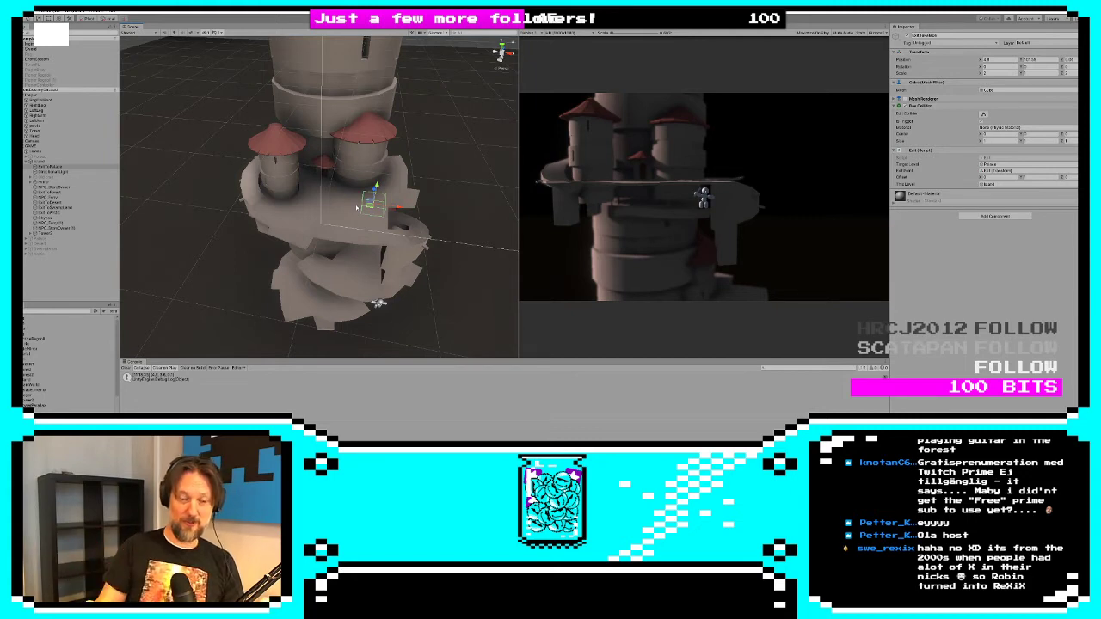
alt+drag(376, 226, 255, 185)
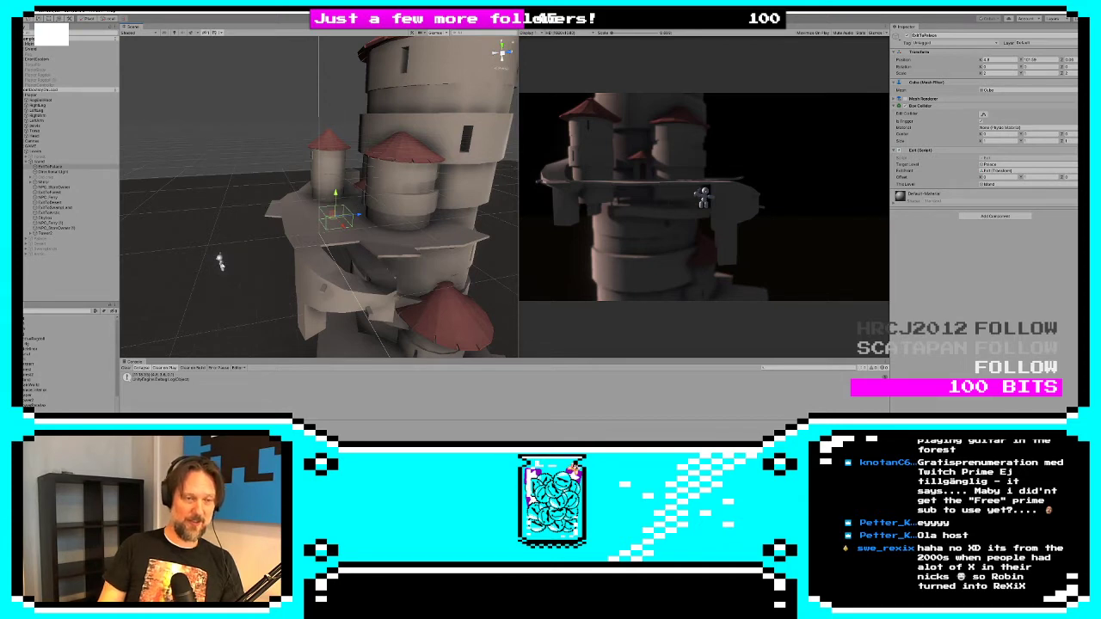
Switch to Visual Studio, go to the SafeMove definition, and review the RootRB and limb rotation code in FixedUpdate
key(alt+Tab)
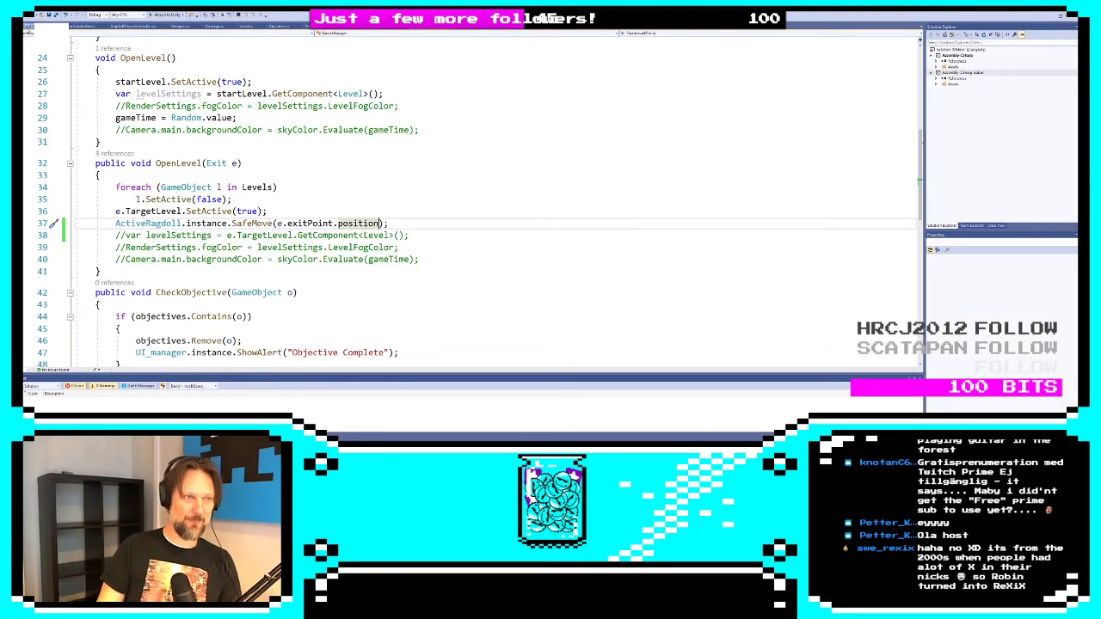
key(F12)
scroll(216, 178, down, 4)
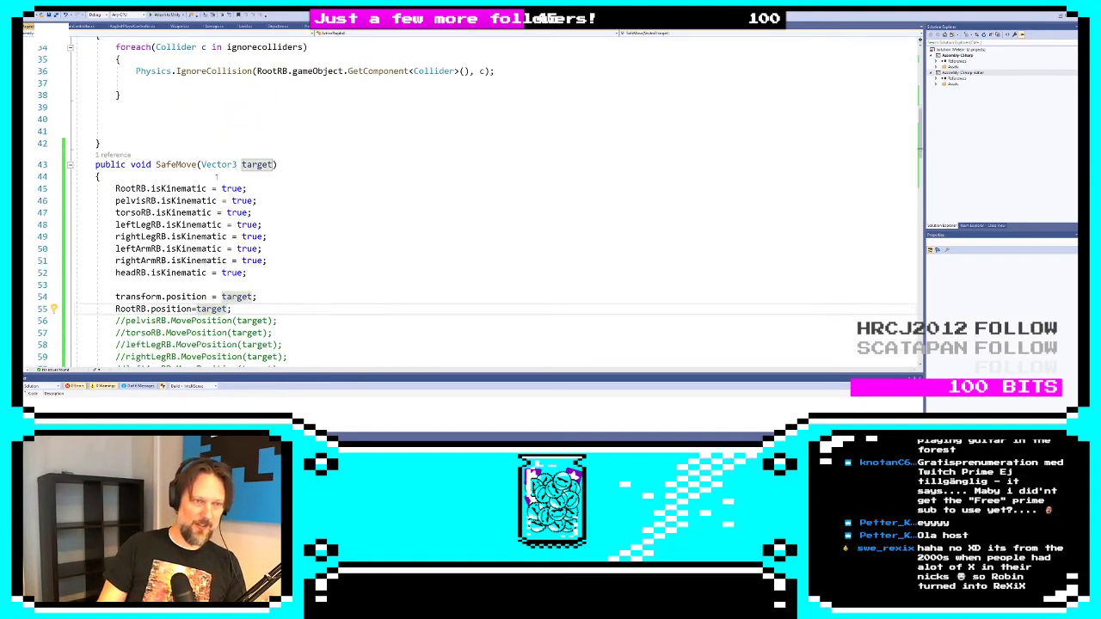
scroll(216, 178, down, 19)
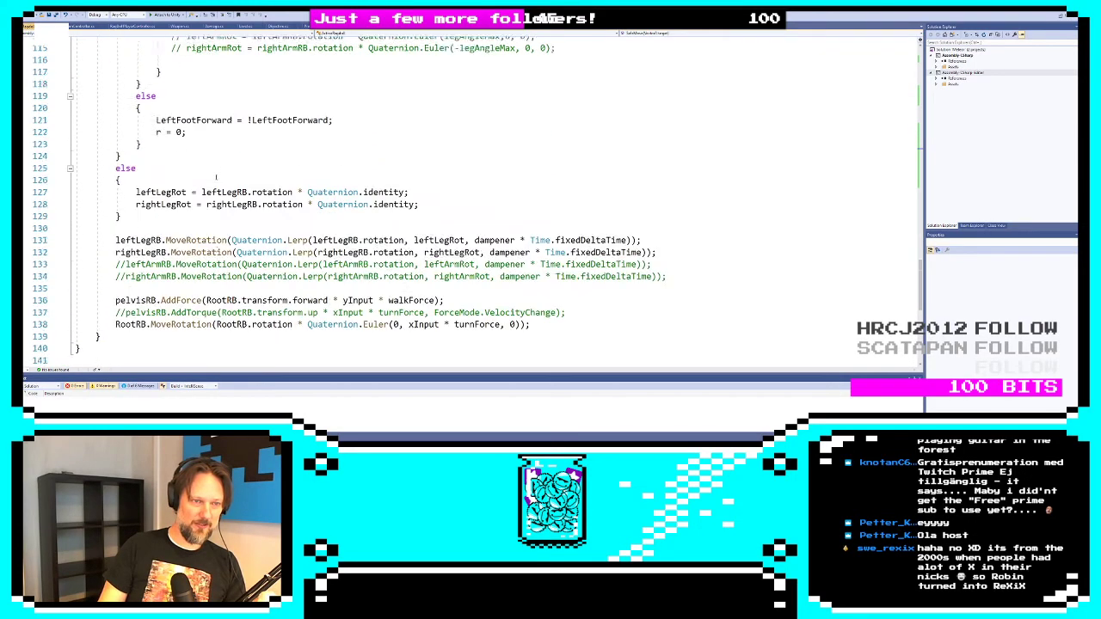
triple_click(155, 254)
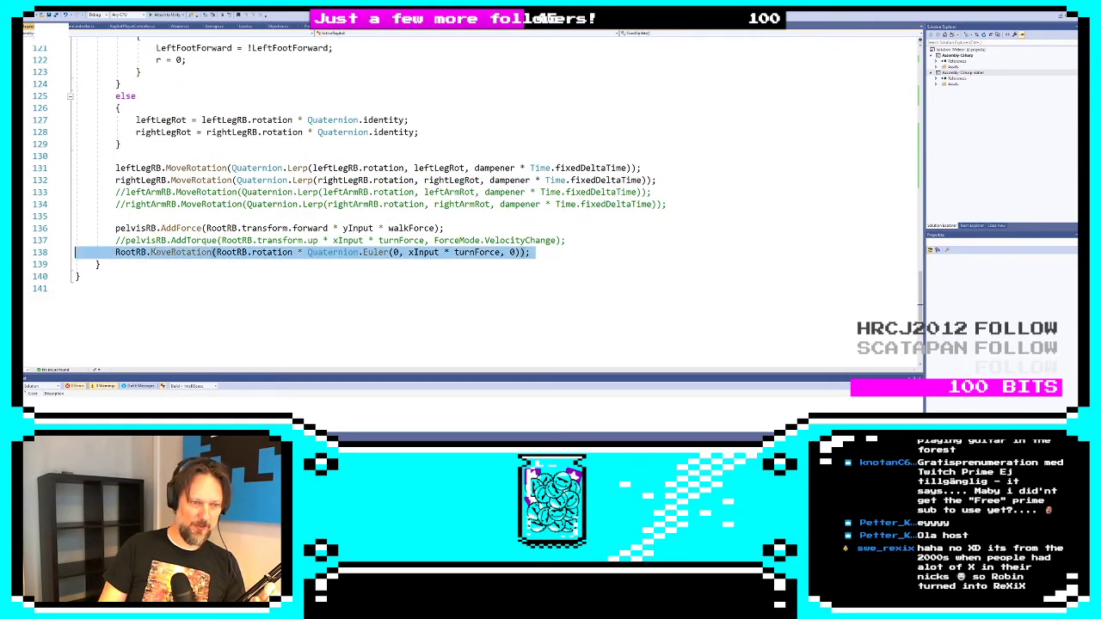
click(136, 253)
scroll(183, 247, up, 12)
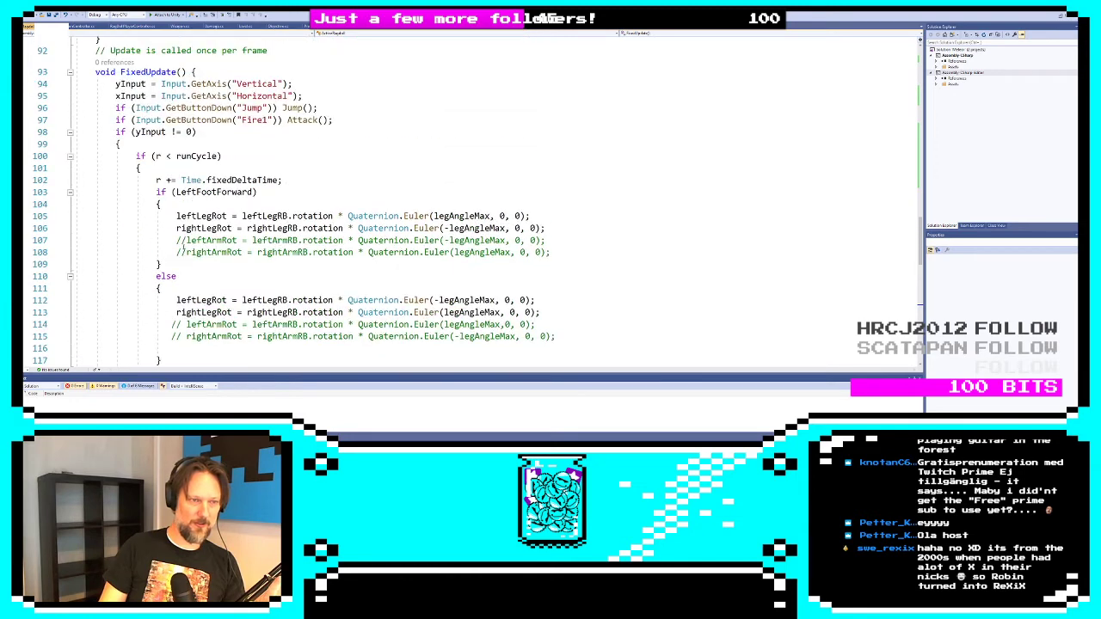
scroll(177, 247, down, 2)
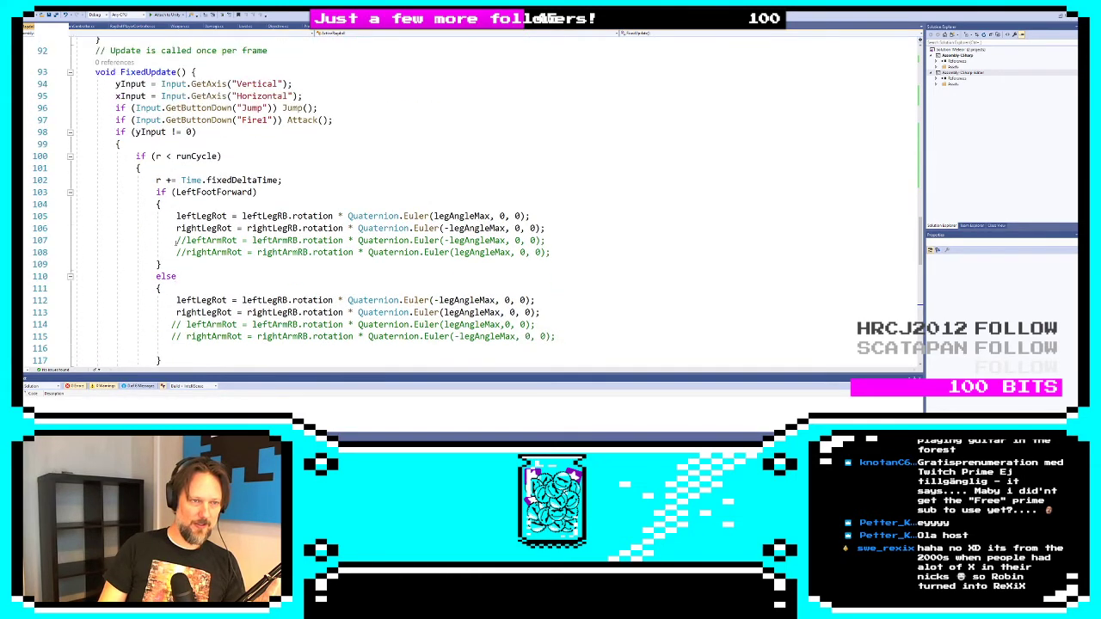
scroll(209, 295, down, 6)
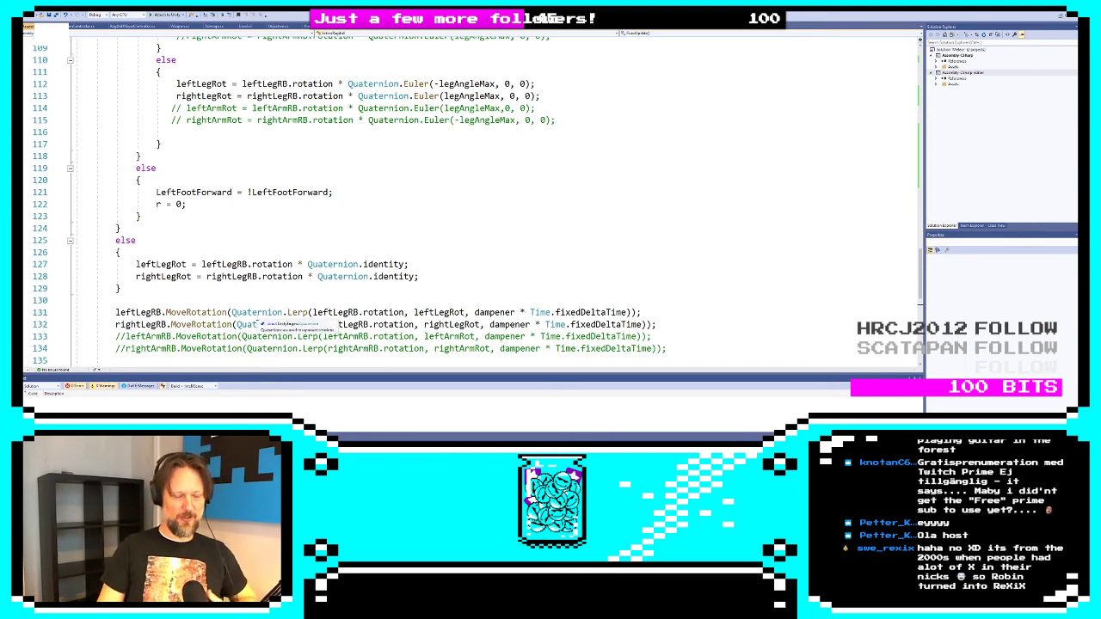
Reread SafeMove, Awake and Start in the ActiveRagdoll script and compare them with the OpenLevel(Exit e) call in GameManager
scroll(266, 239, up, 14)
scroll(266, 238, up, 15)
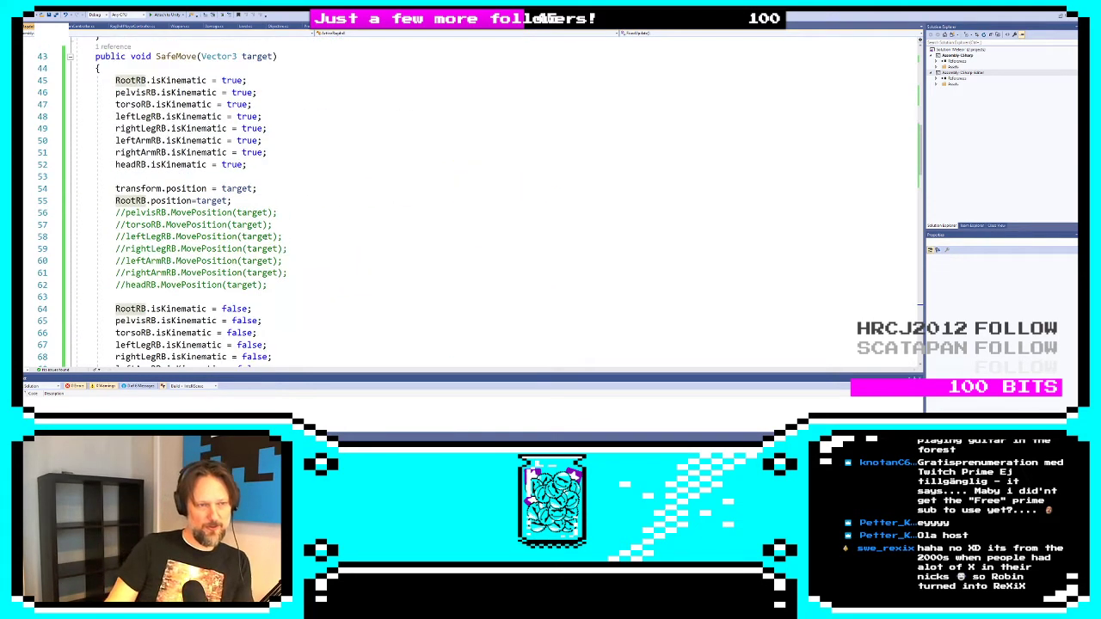
scroll(266, 239, down, 7)
scroll(266, 238, up, 3)
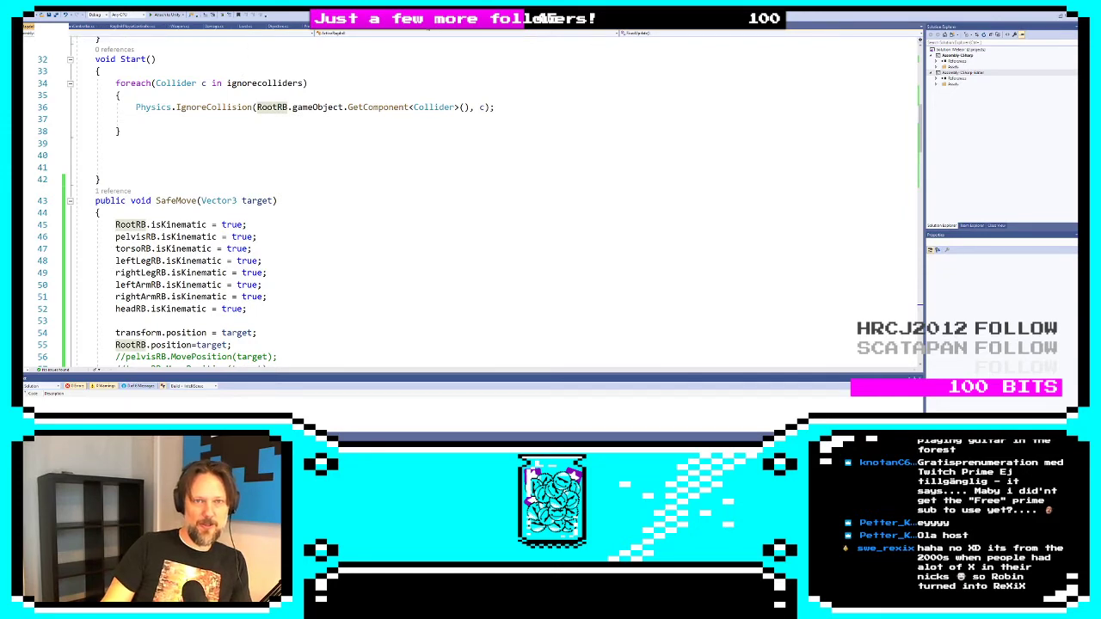
click(428, 26)
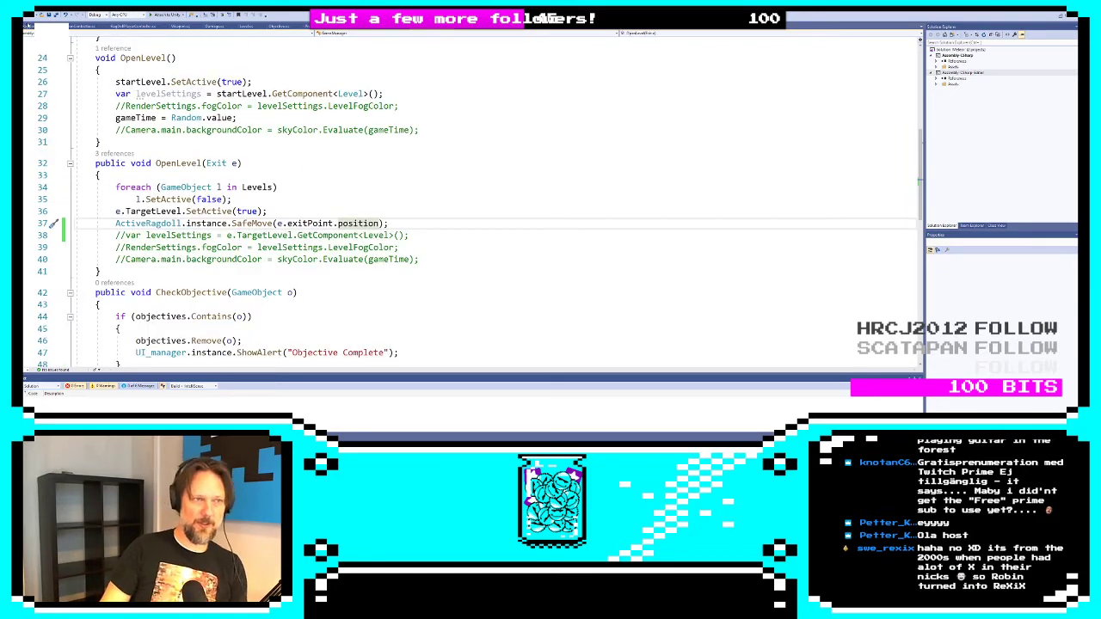
click(28, 25)
scroll(290, 257, up, 6)
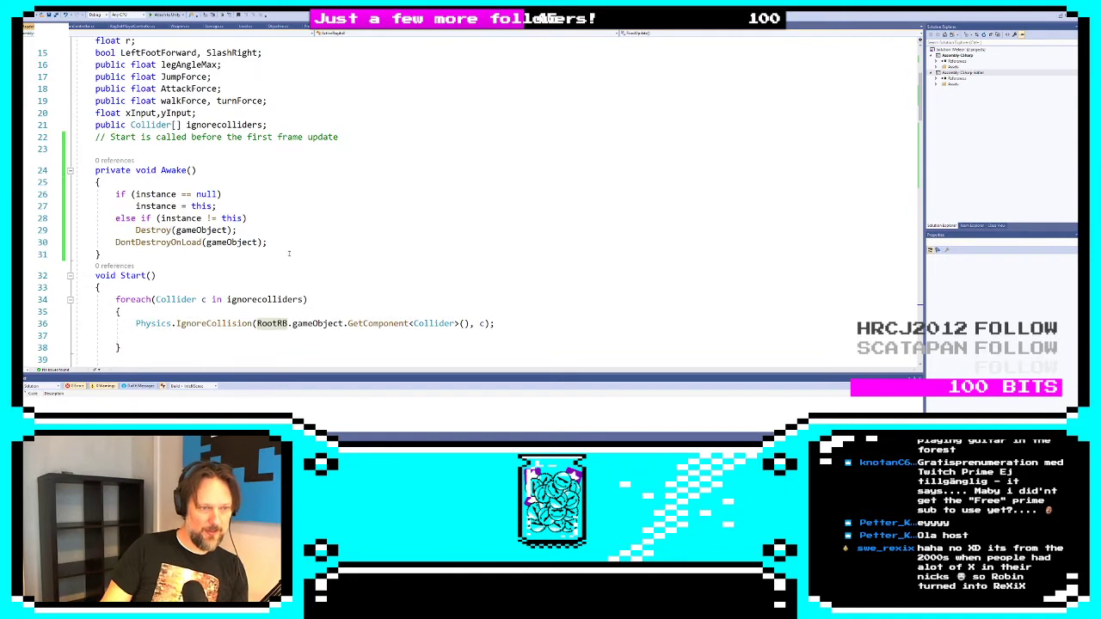
scroll(289, 253, down, 8)
In SafeMove, assign RootRB.position instead of target to transform.position, and check it against the RootRB.position line below it
click(249, 261)
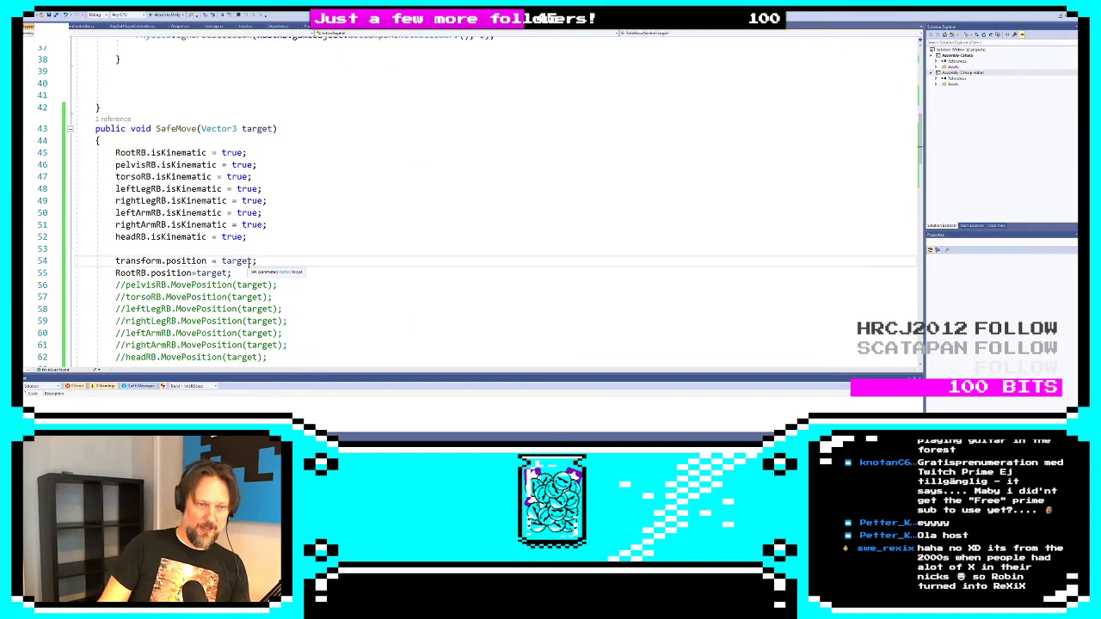
double_click(186, 261)
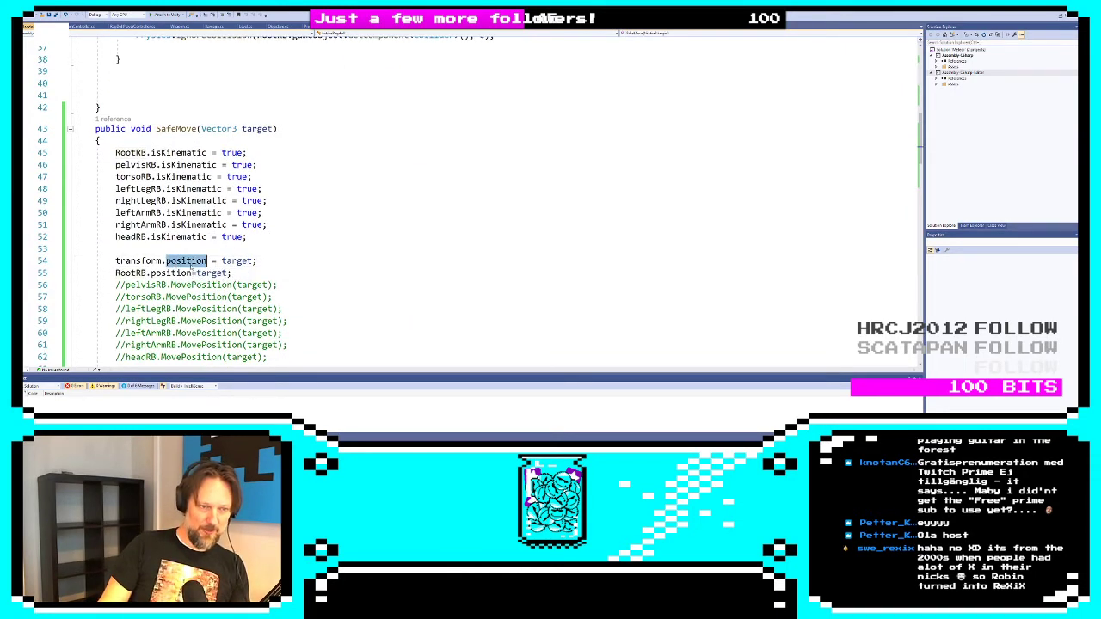
click(256, 260)
double_click(250, 261)
click(301, 258)
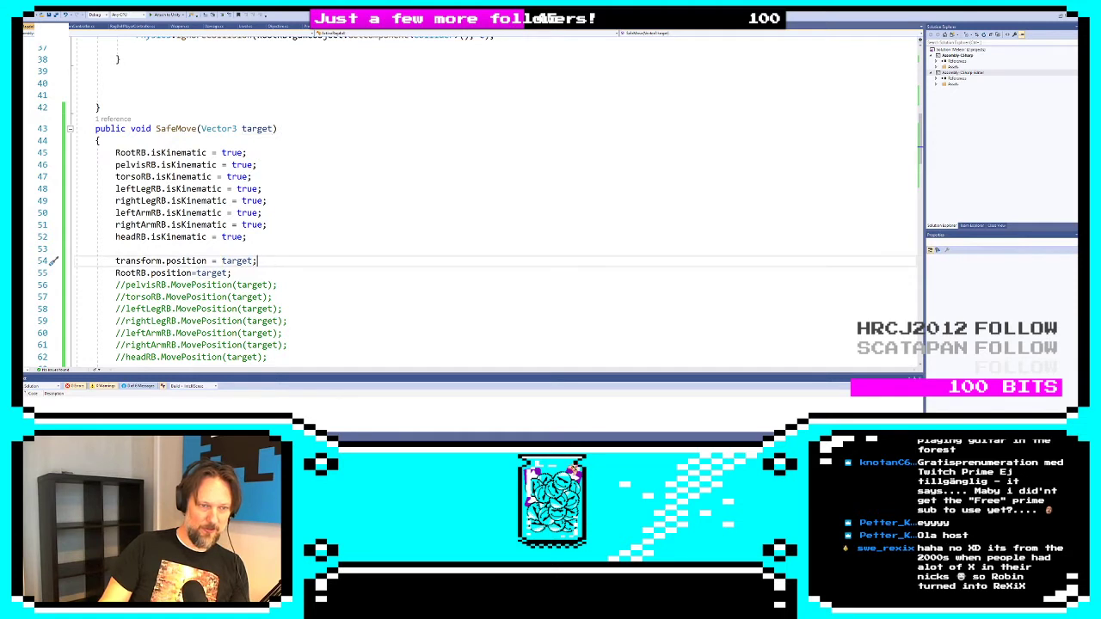
key(shift+Home)
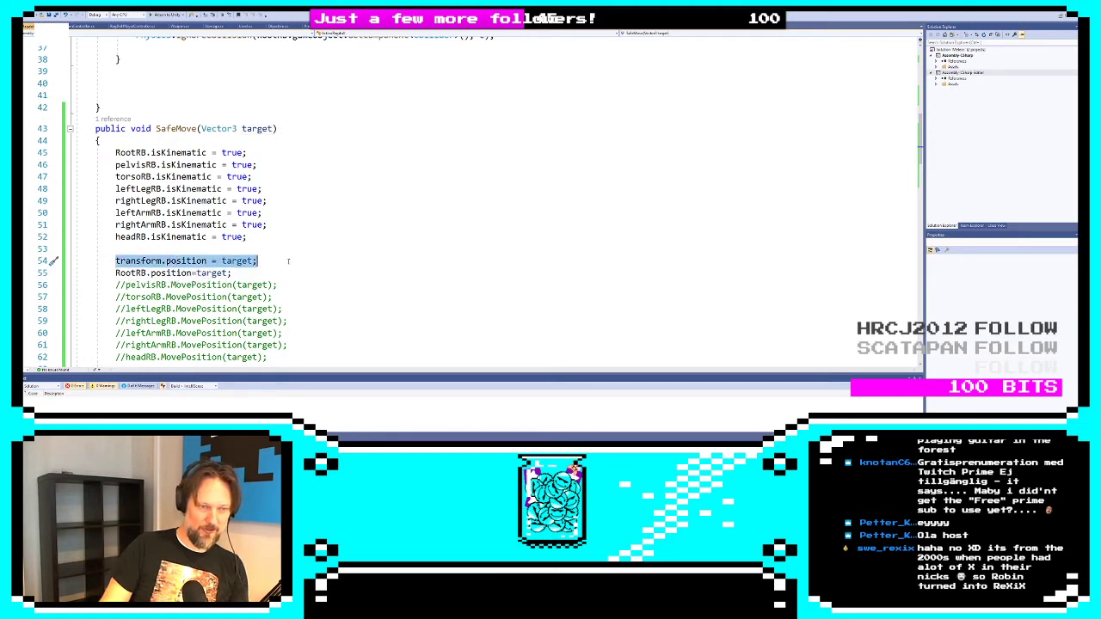
double_click(249, 260)
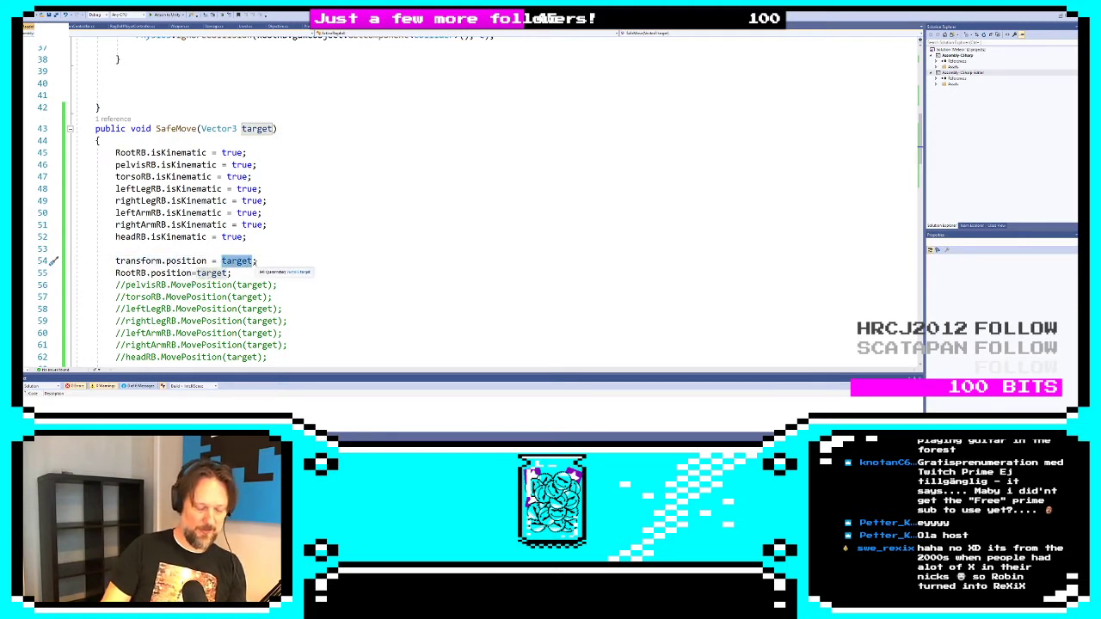
text(root)
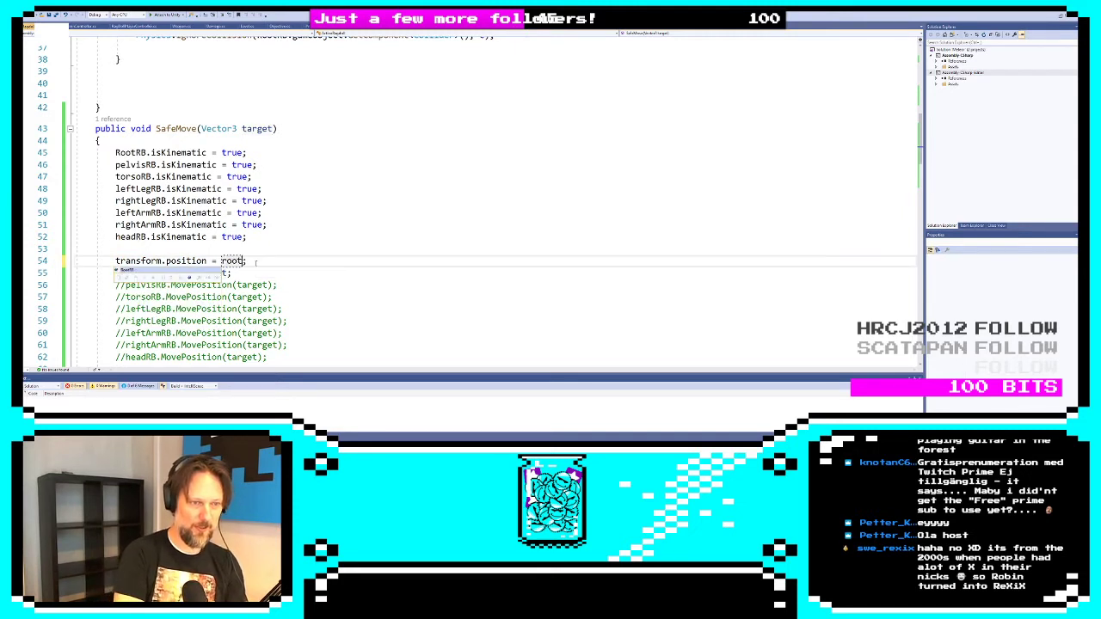
key(Tab)
text(.position)
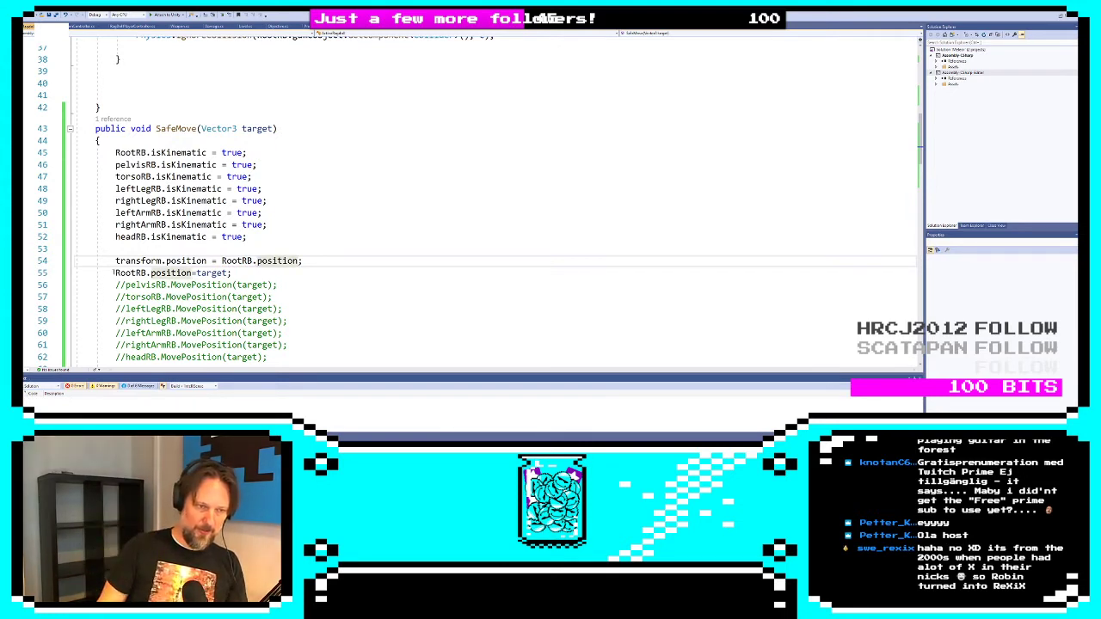
drag(113, 273, 244, 262)
click(238, 274)
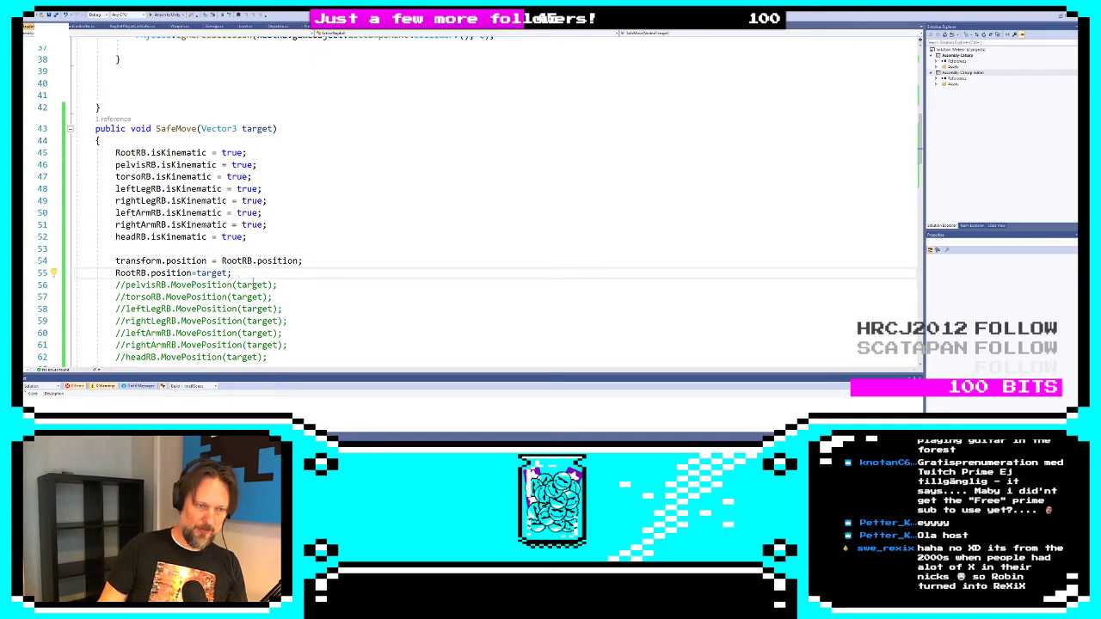
scroll(246, 276, down, 2)
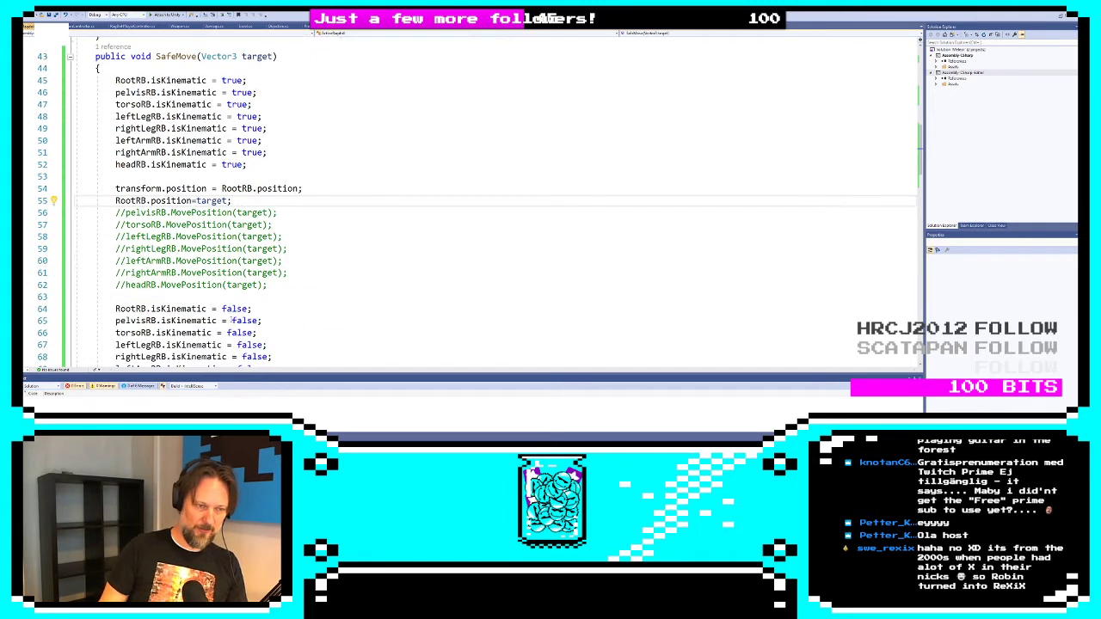
drag(114, 189, 352, 187)
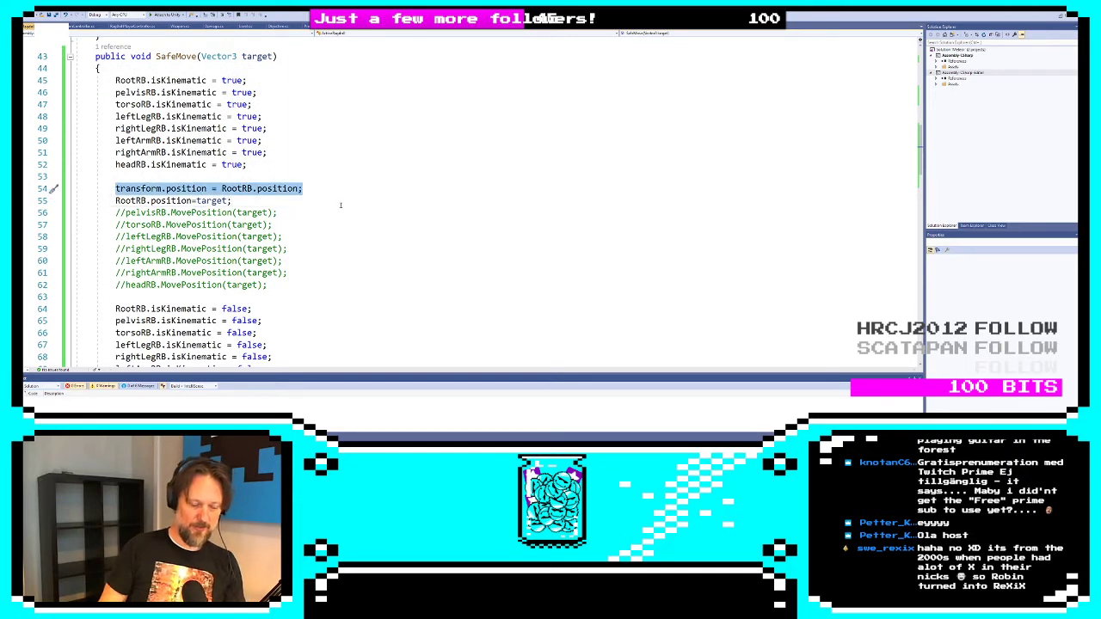
click(285, 295)
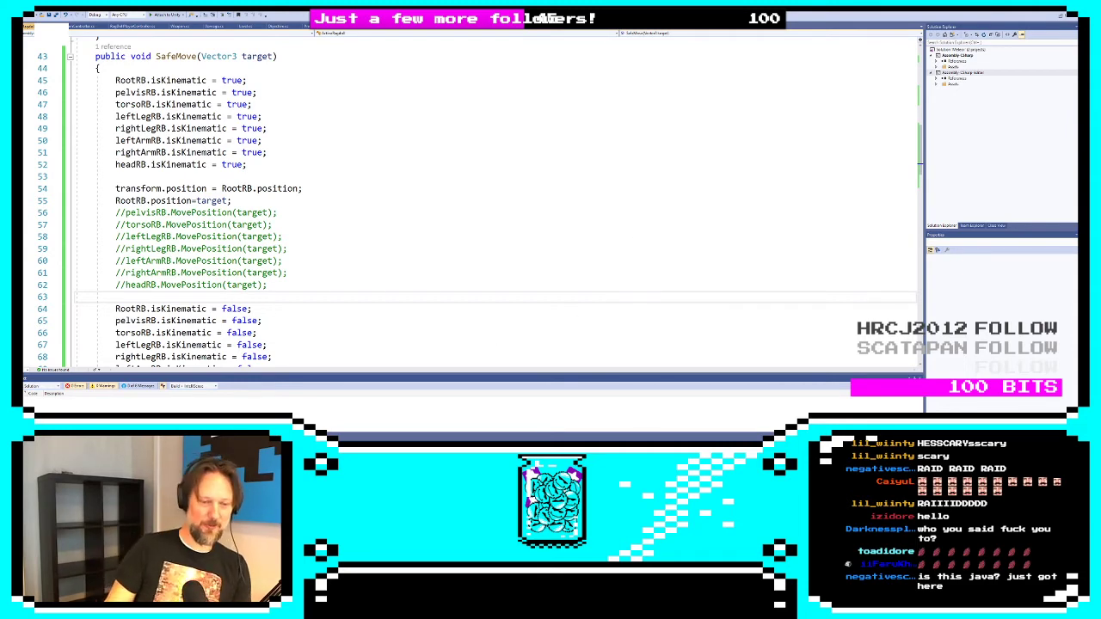
Switch to Unity, enlarge the Game view, walk the ragdoll to the Palace attic exit, and take the exit to the Island
key(alt+Tab)
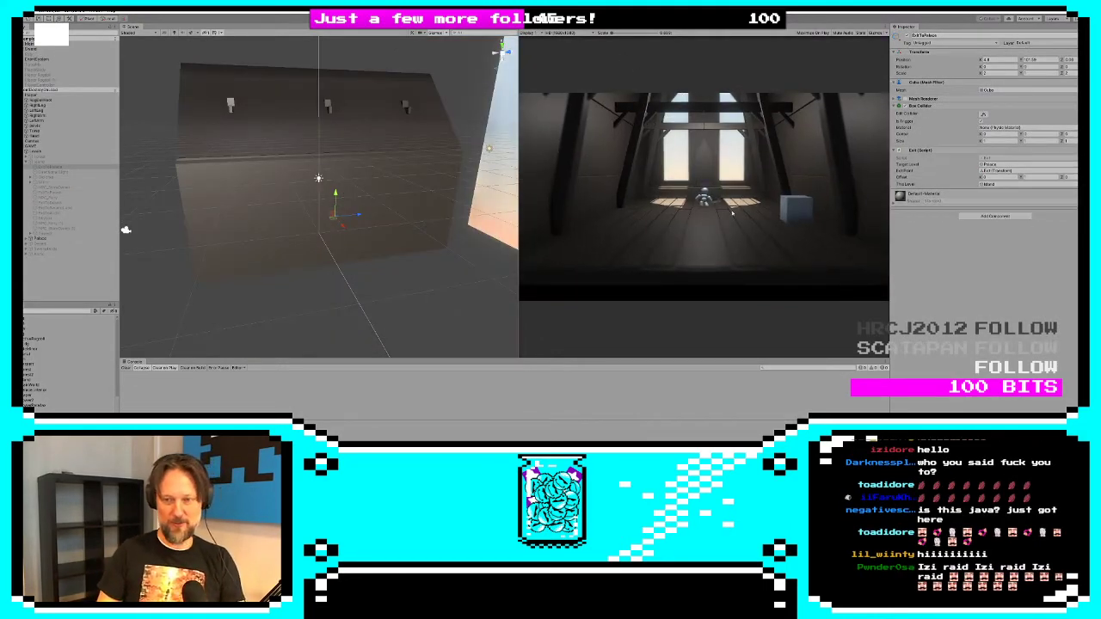
key(d)
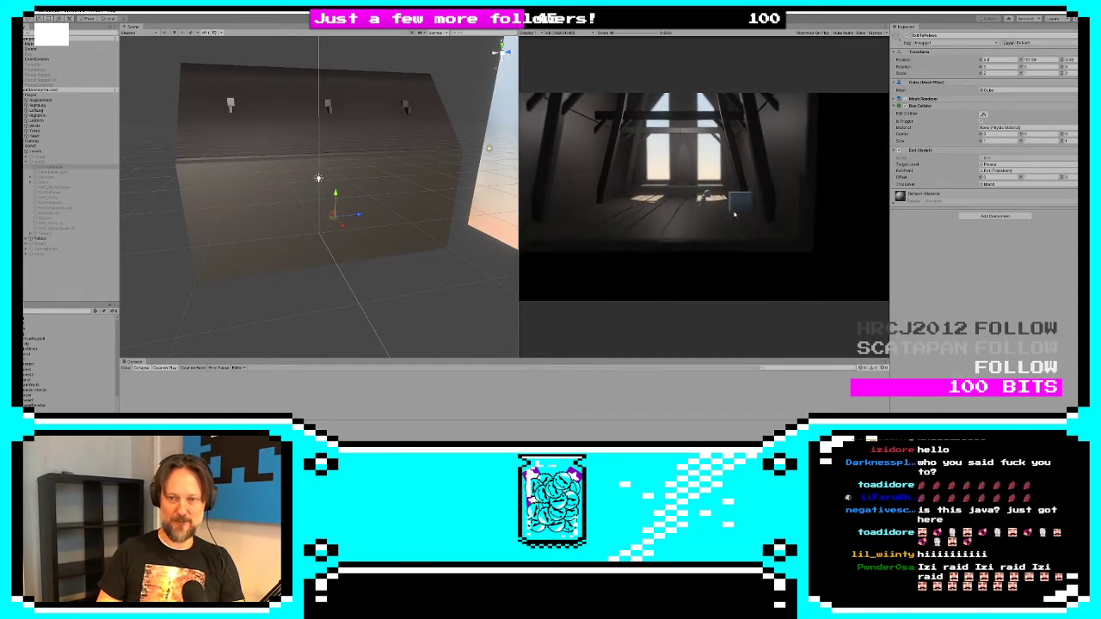
key(a)
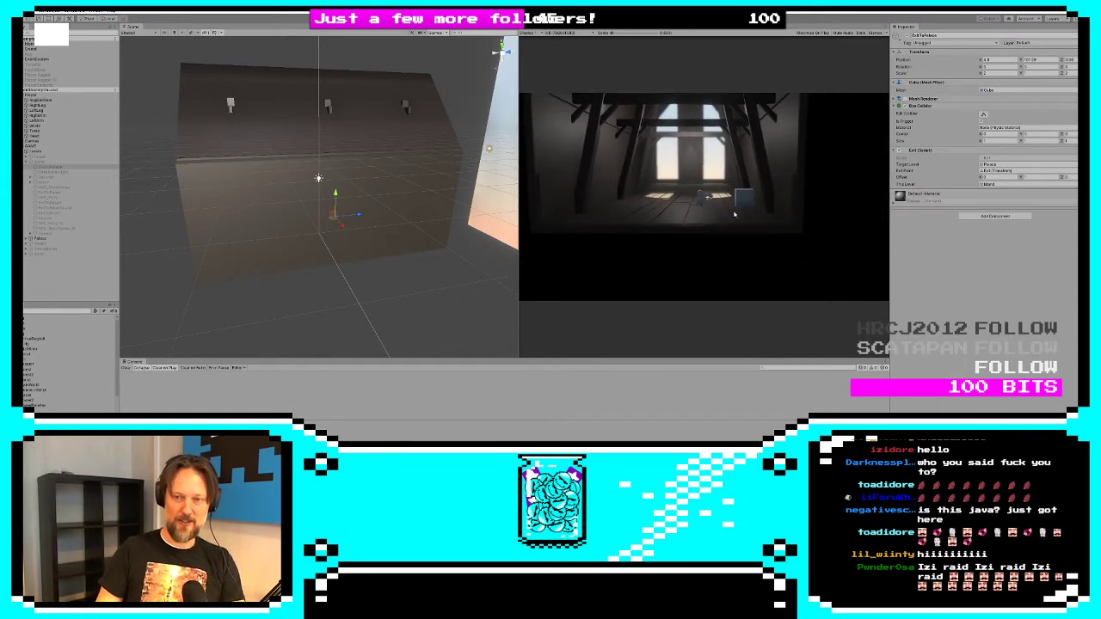
drag(517, 230, 185, 229)
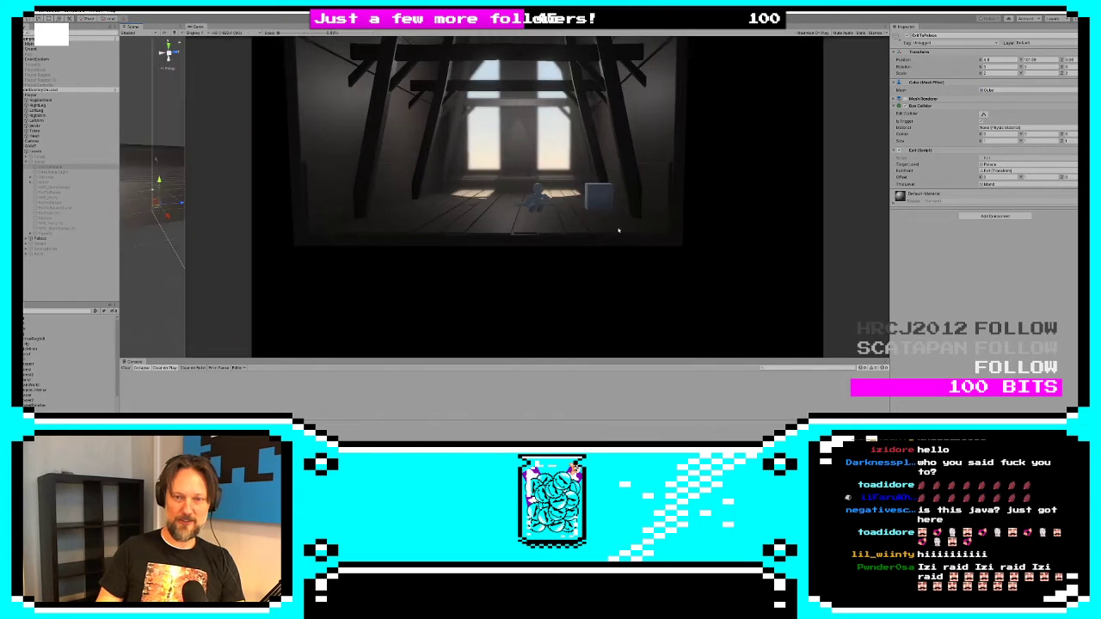
key(a)
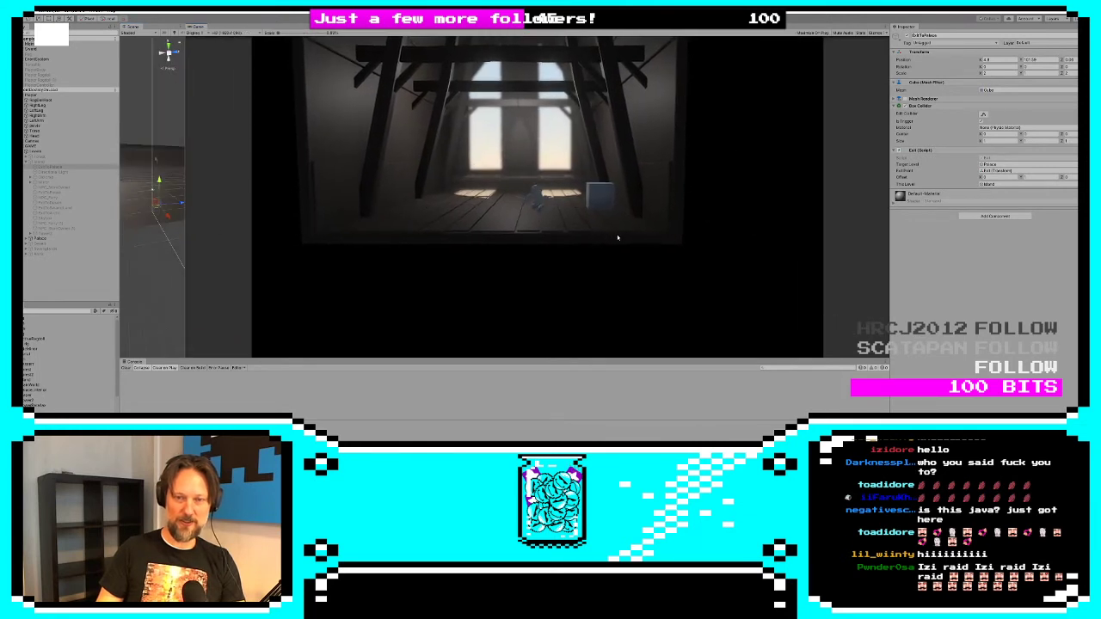
key(a)
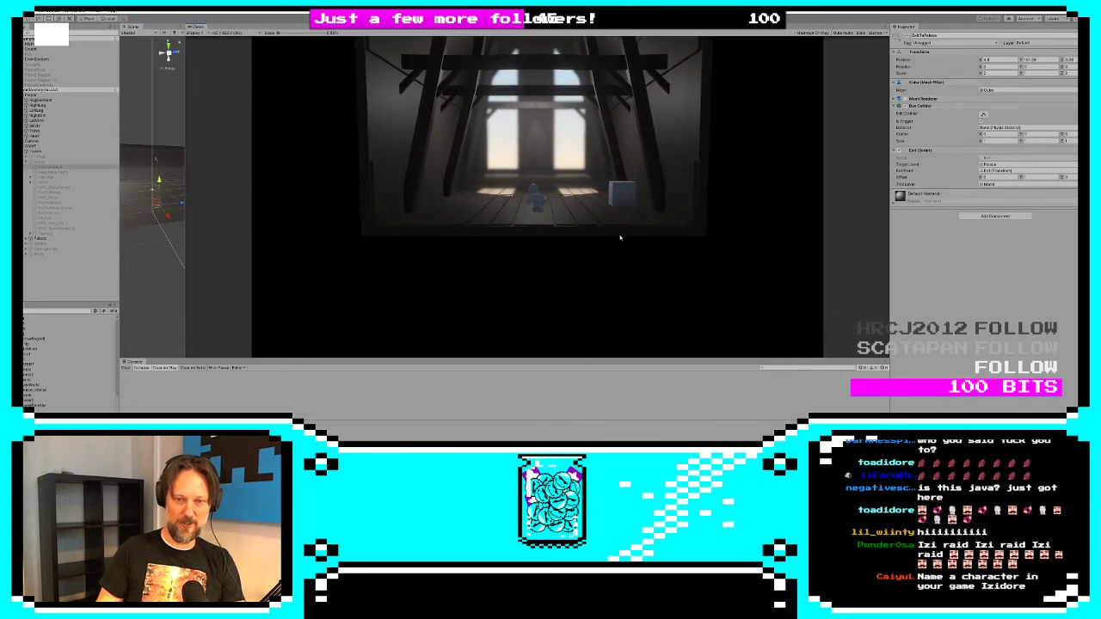
key(s)
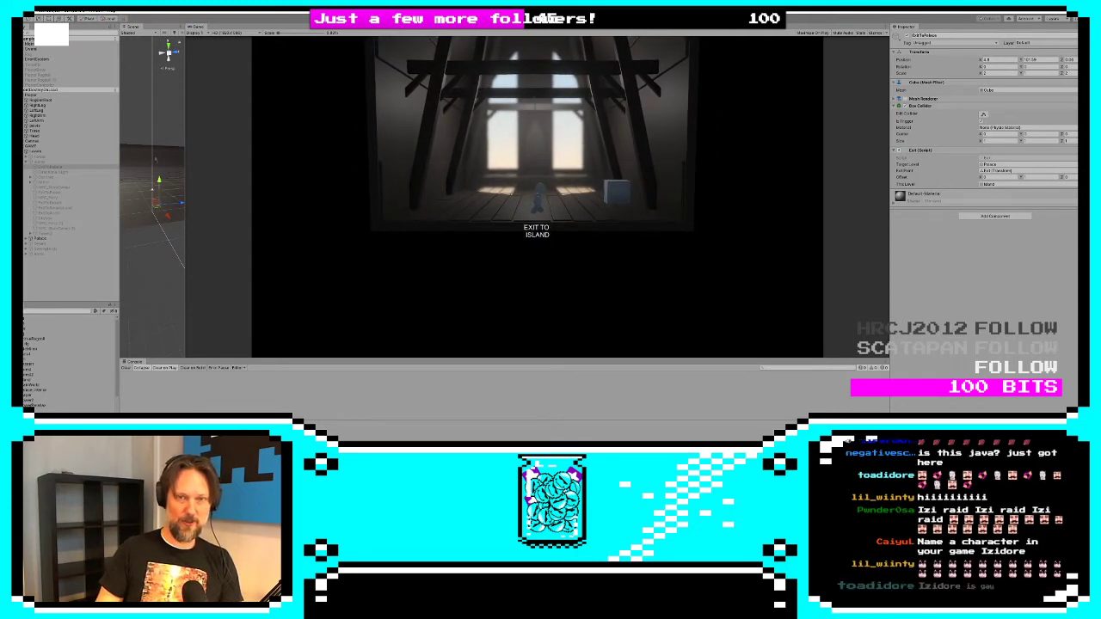
key(e)
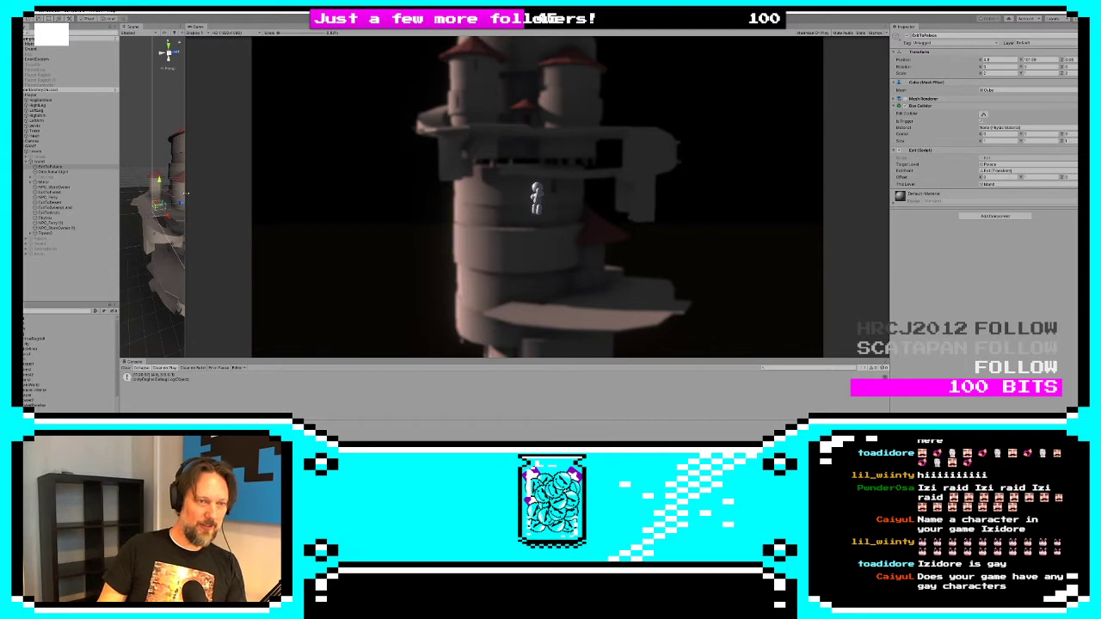
Widen the Scene view and examine from several angles where the ragdoll arrives relative to the tower and ExitToPalace
drag(186, 193, 450, 194)
alt+drag(283, 146, 258, 241)
middle_drag(189, 230, 268, 229)
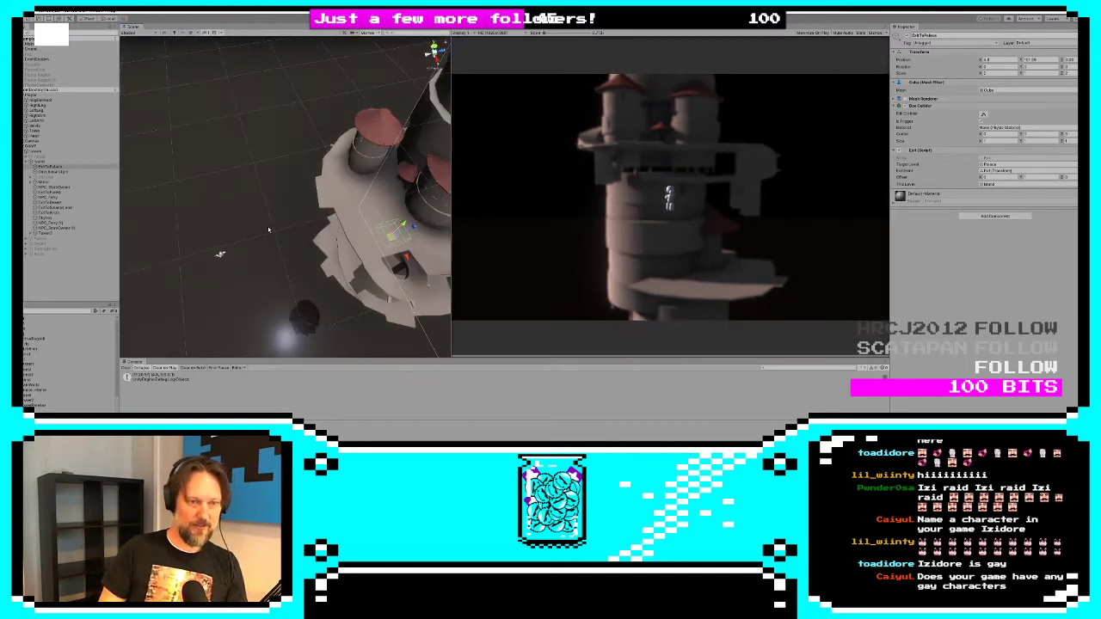
alt+drag(269, 229, 284, 163)
middle_drag(293, 250, 305, 130)
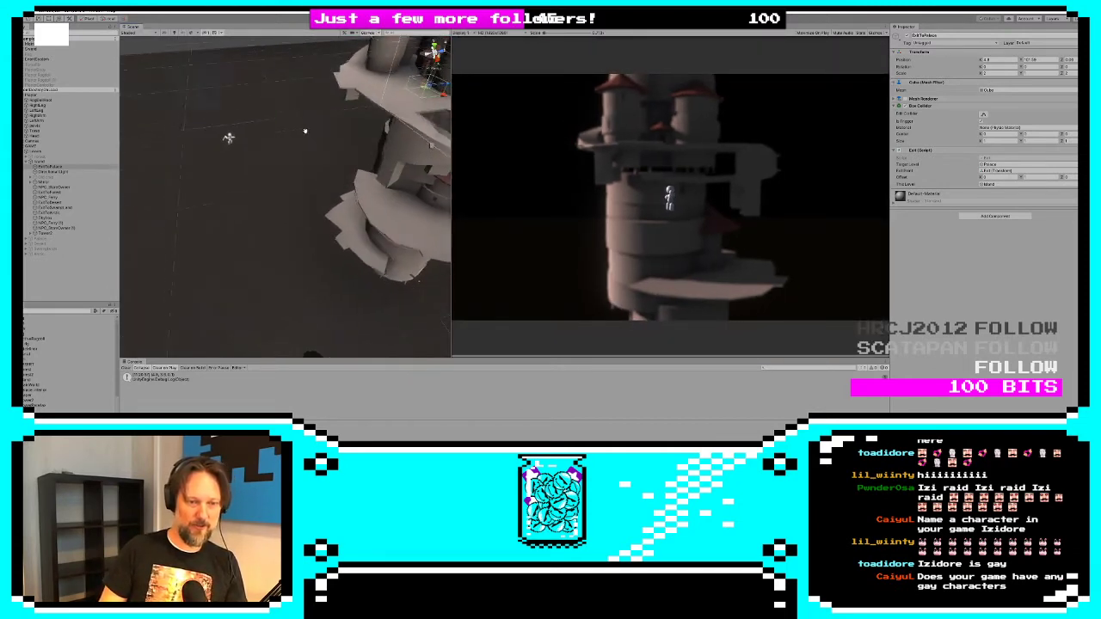
alt+drag(304, 130, 207, 128)
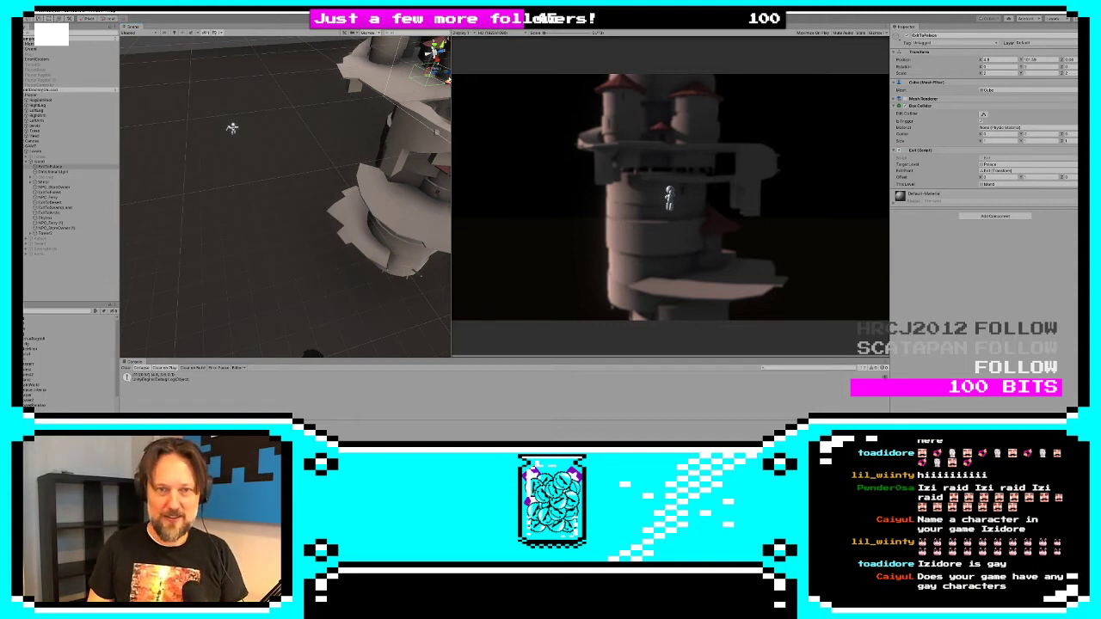
alt+drag(287, 133, 184, 172)
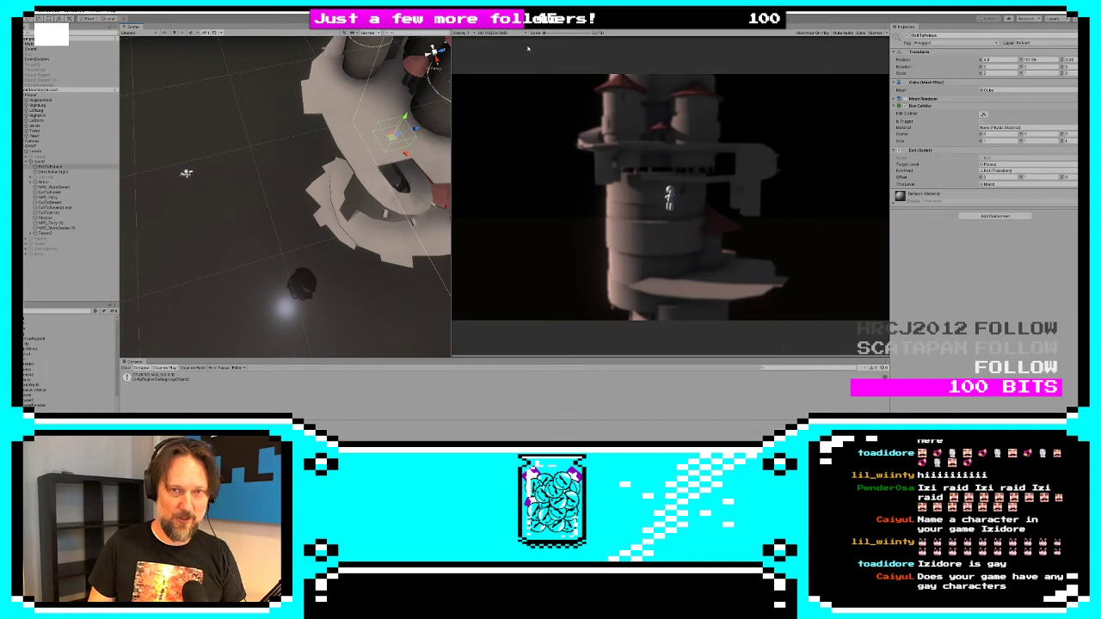
Switch between Visual Studio and Unity to compare the Debug.Log(target) line at the end of SafeMove with the logged console entry
key(alt+Tab)
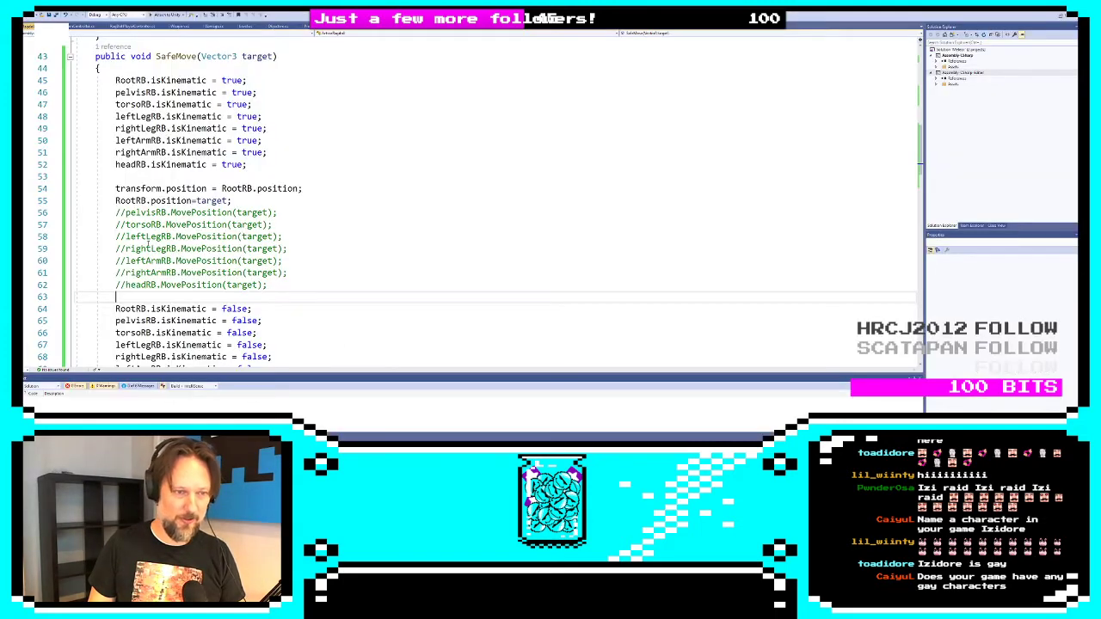
scroll(203, 214, down, 3)
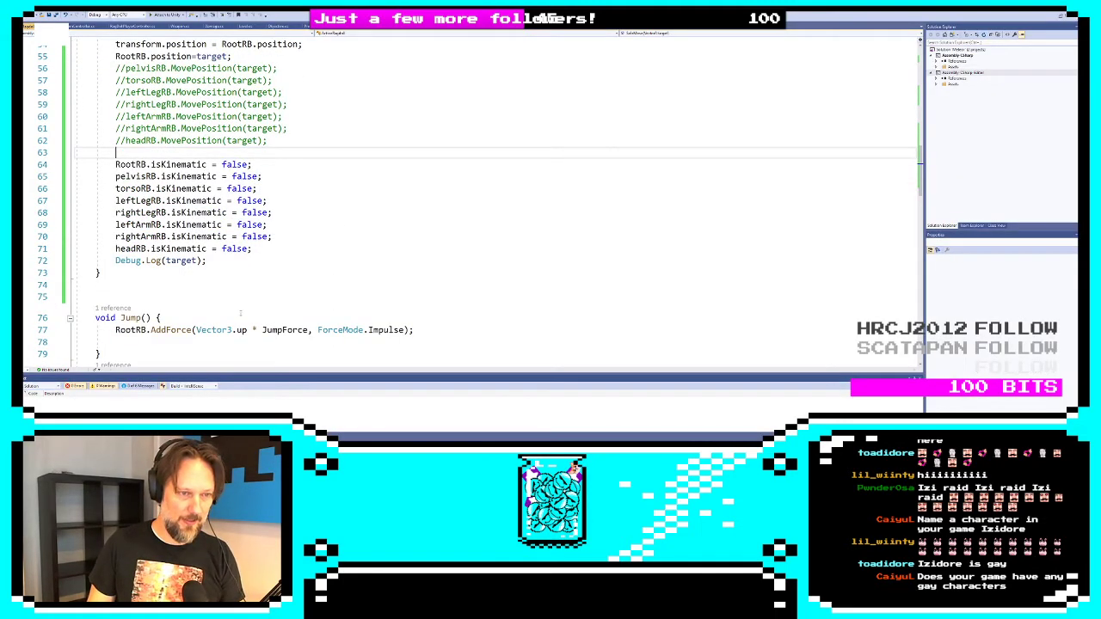
click(103, 285)
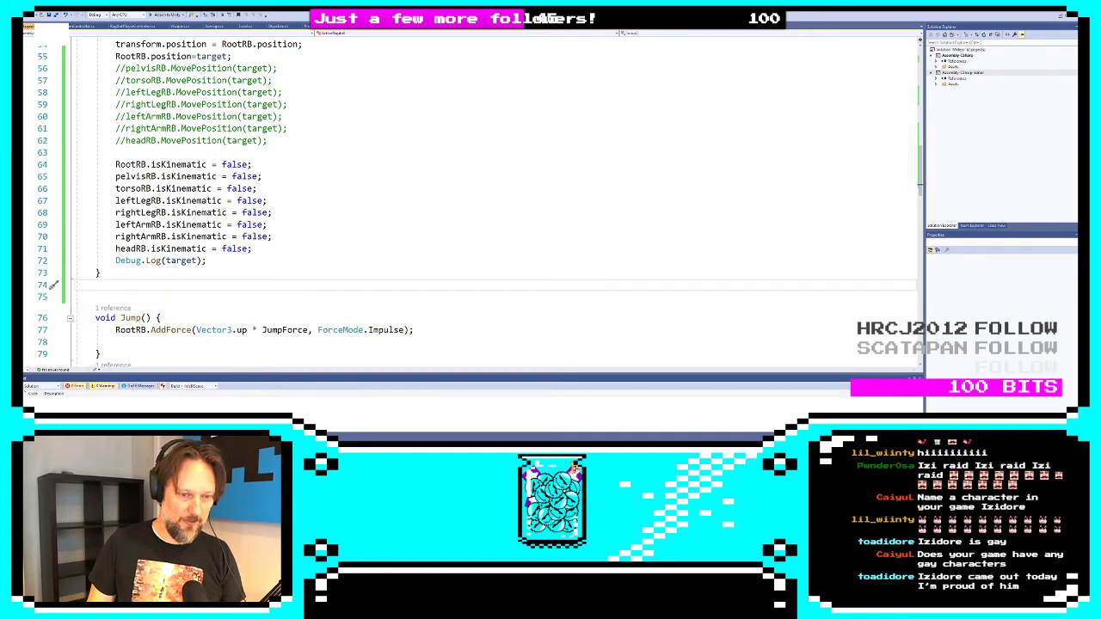
key(alt+Tab)
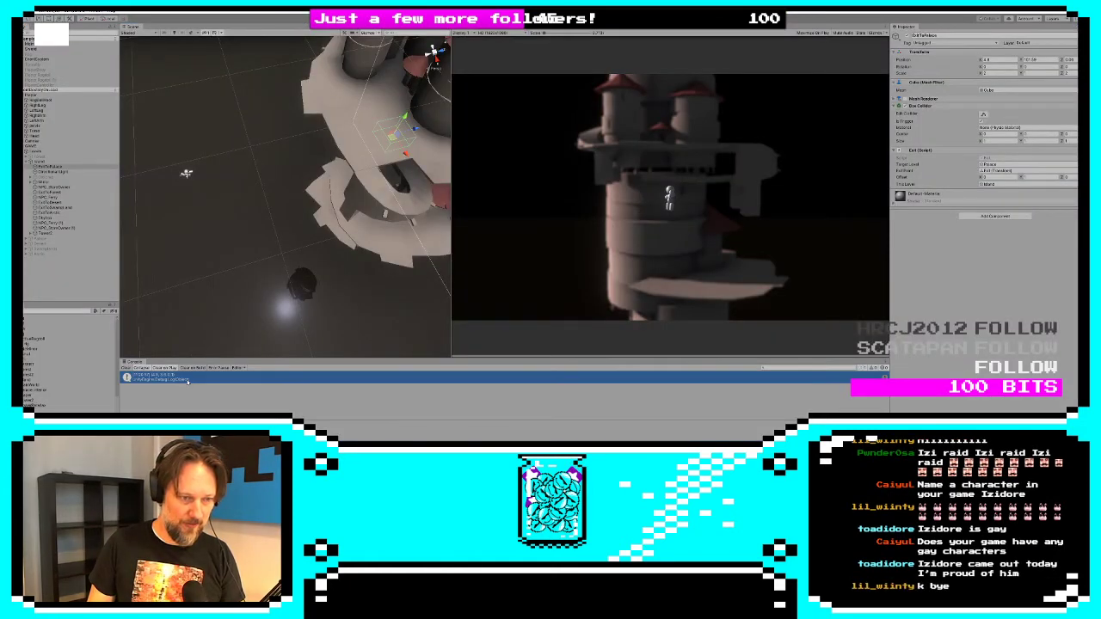
key(alt+Tab)
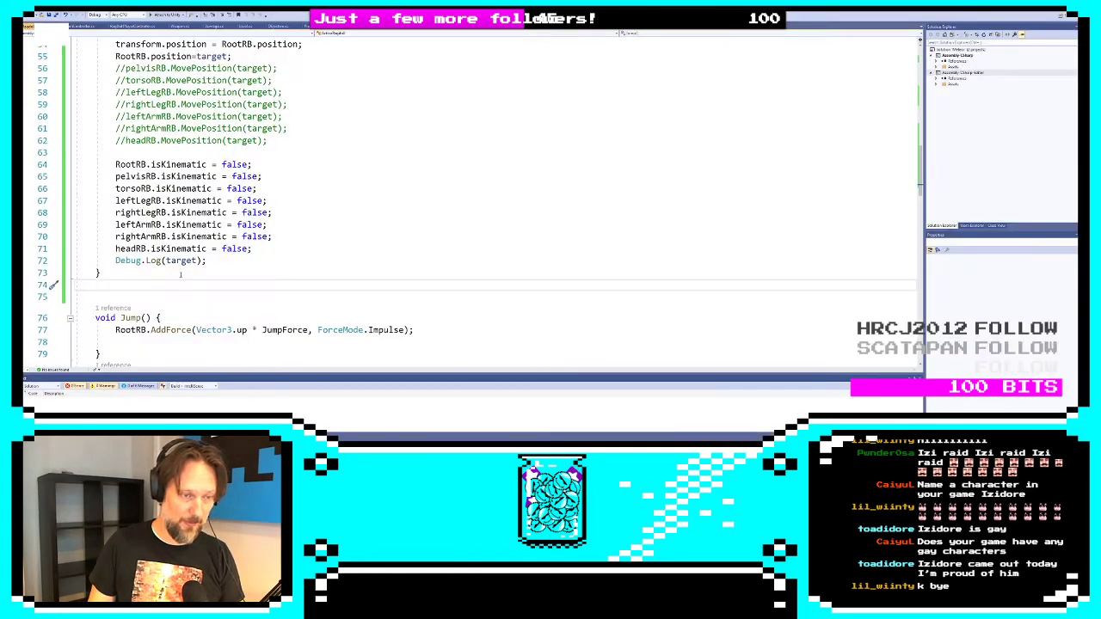
click(111, 260)
click(356, 268)
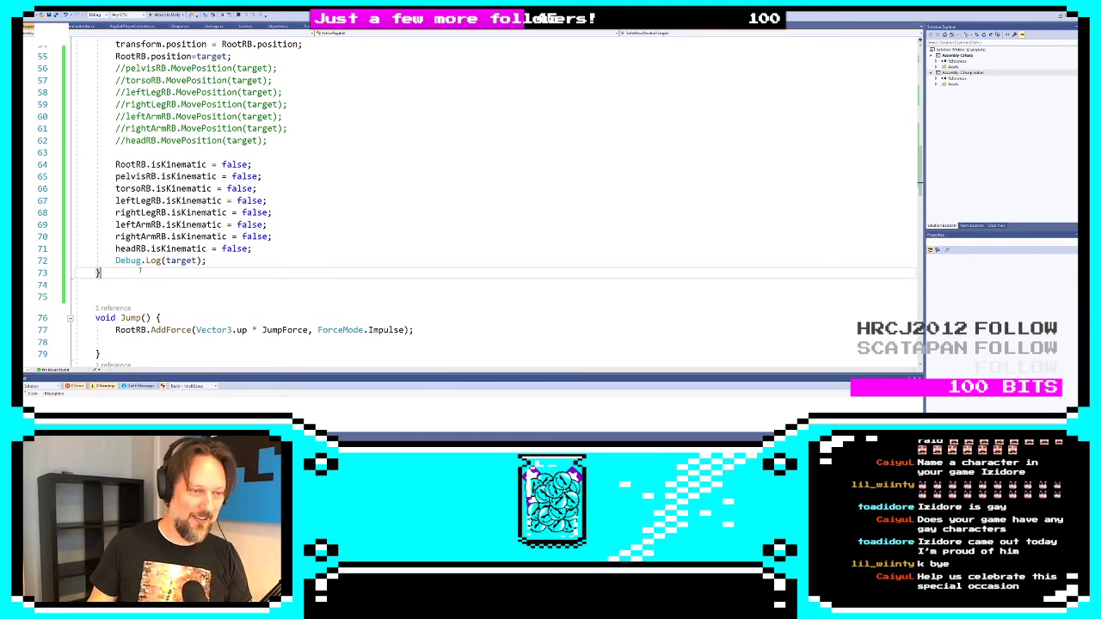
drag(207, 260, 53, 260)
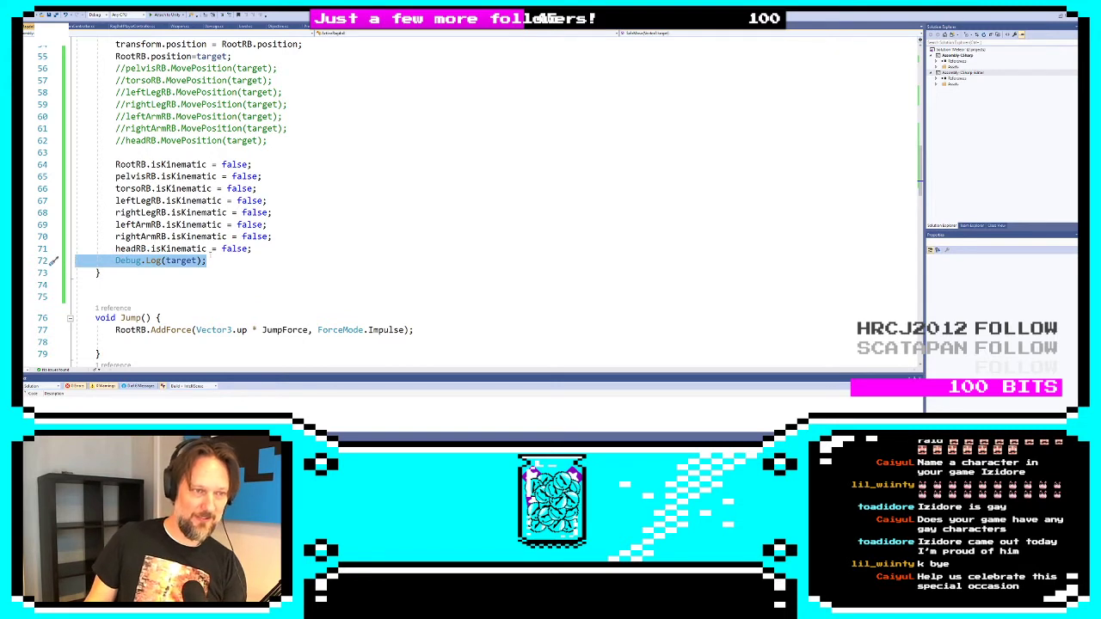
Uncomment the seven MovePosition(target) lines in SafeMove, from pelvisRB through headRB
click(268, 140)
click(115, 68)
key(Delete)
key(Delete)
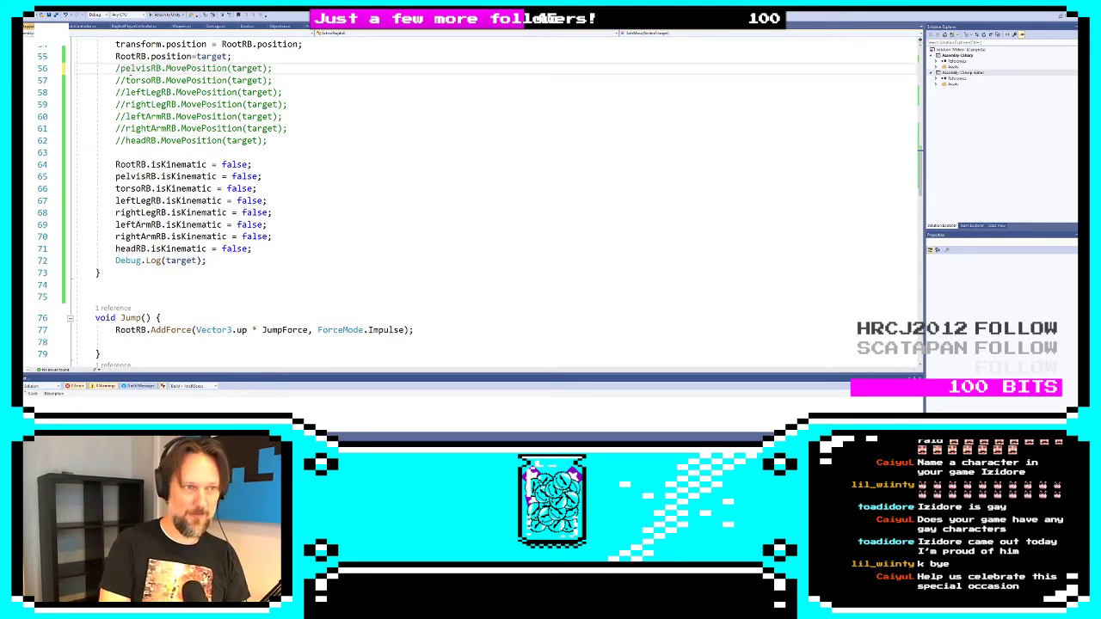
key(Down)
key(Delete)
key(Delete)
key(Down)
key(Delete)
key(Delete)
key(Down)
key(Delete)
key(Delete)
key(Down)
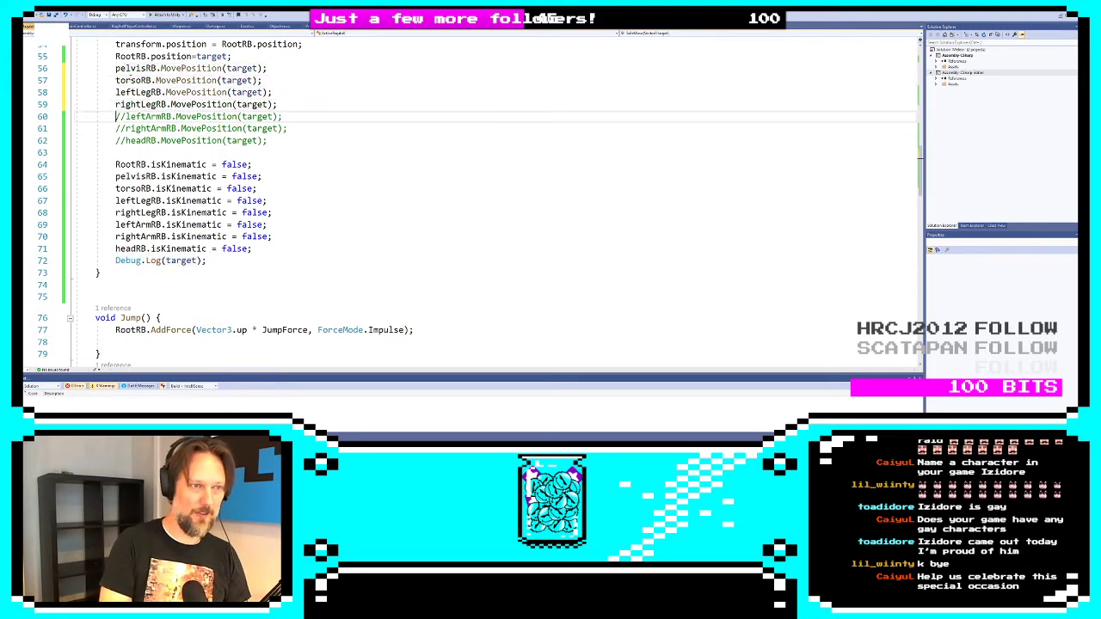
key(Delete)
key(Delete)
key(Down)
key(Delete)
key(Delete)
key(Down)
key(Delete)
key(Delete)
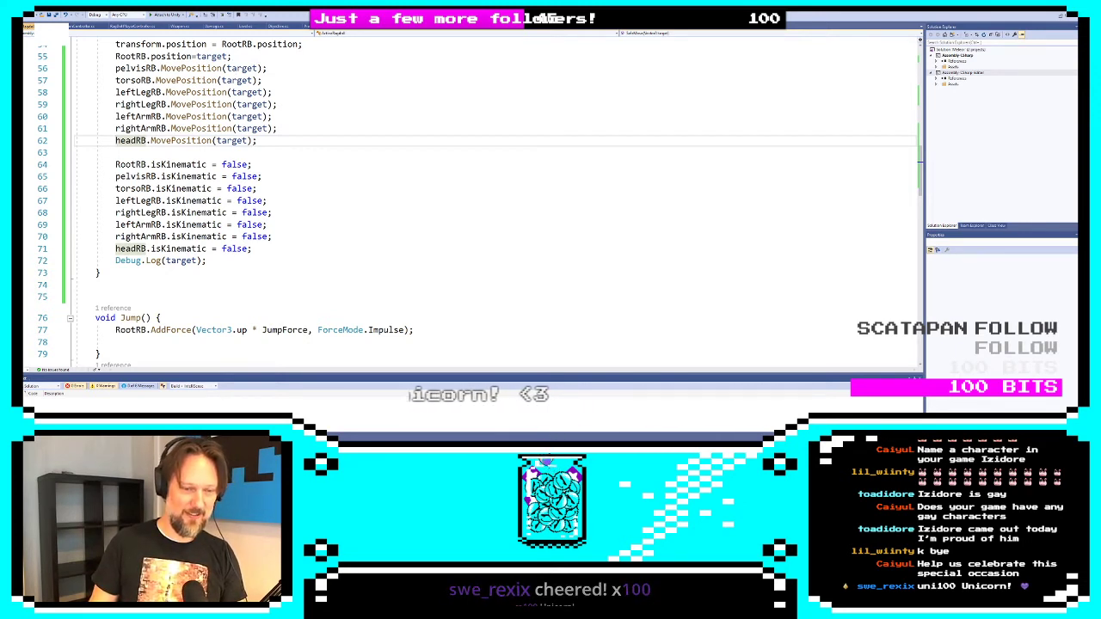
Switch to Unity, test the Palace attic exit to the Island in Play mode, and check the ExitToPalace position before stopping
key(alt+Tab)
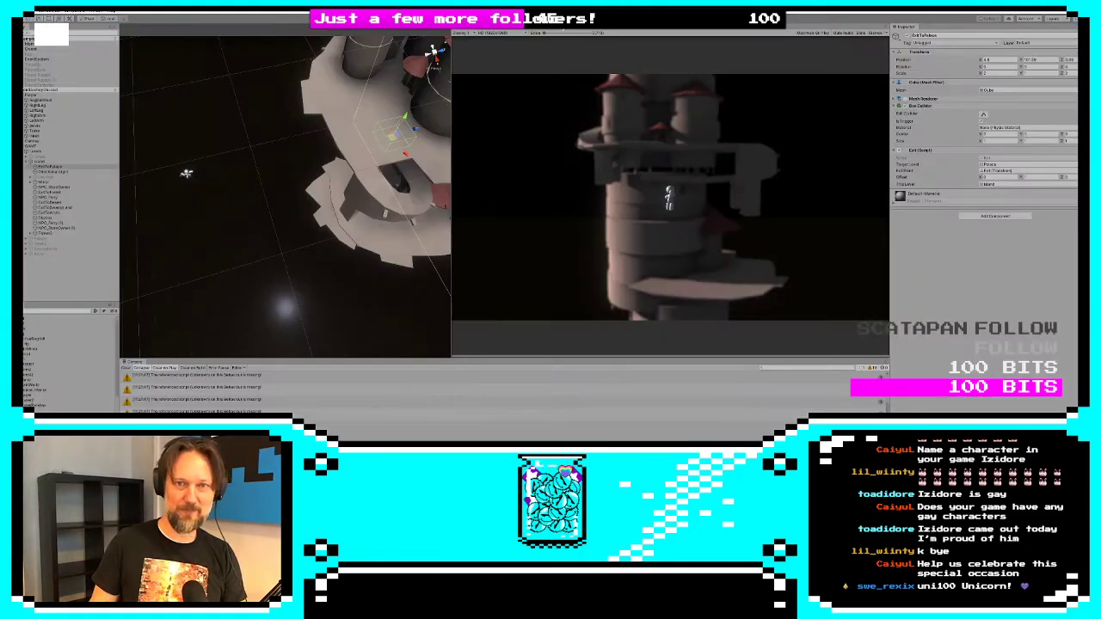
click(543, 18)
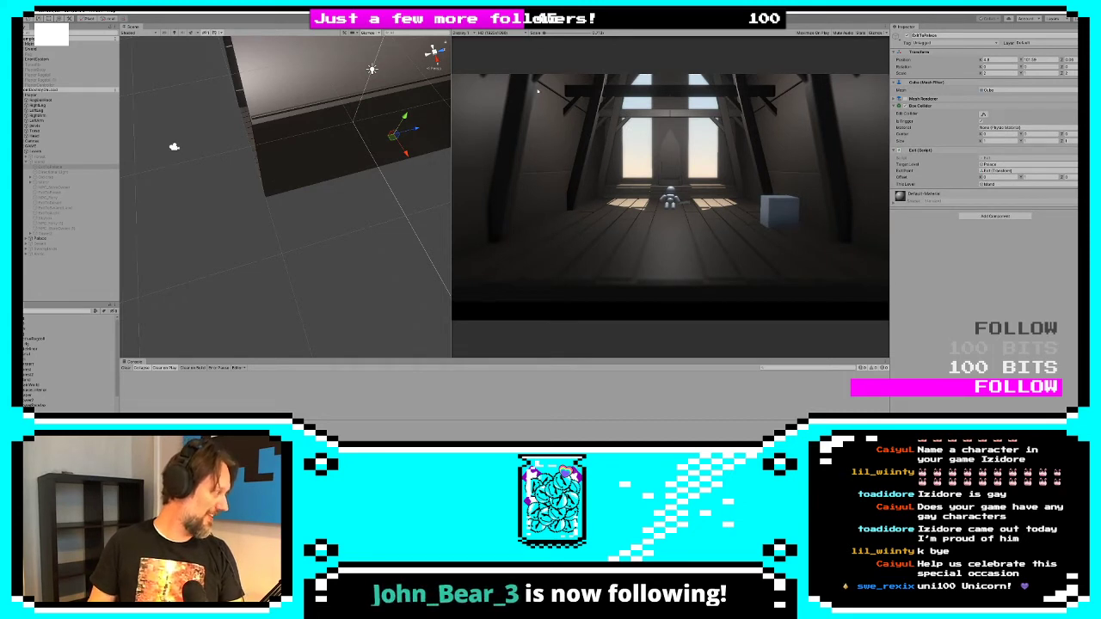
key(s)
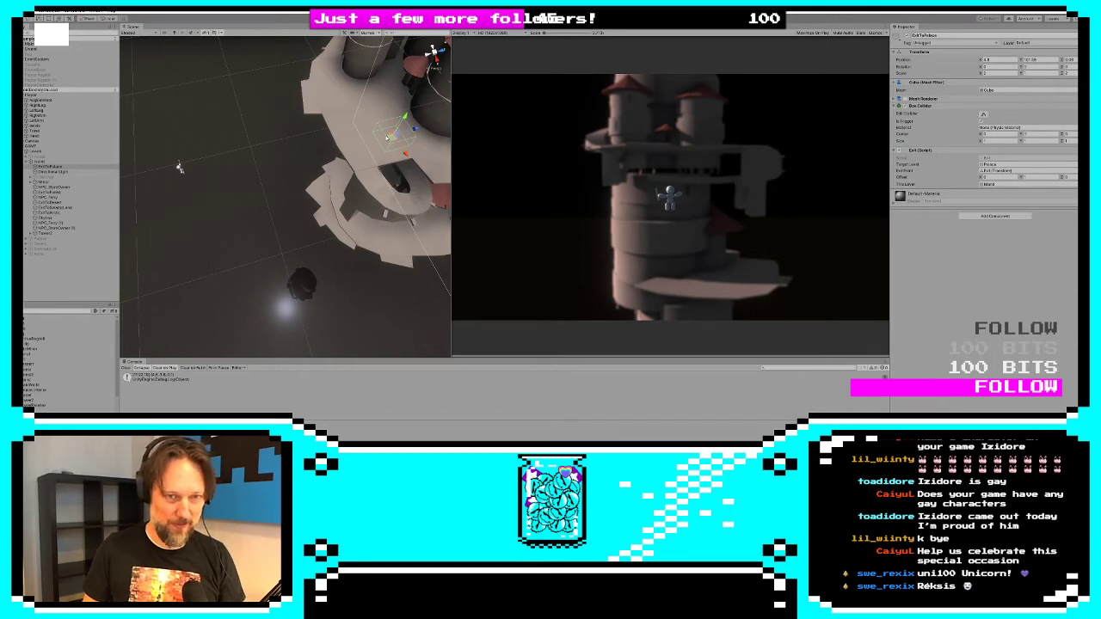
click(1032, 59)
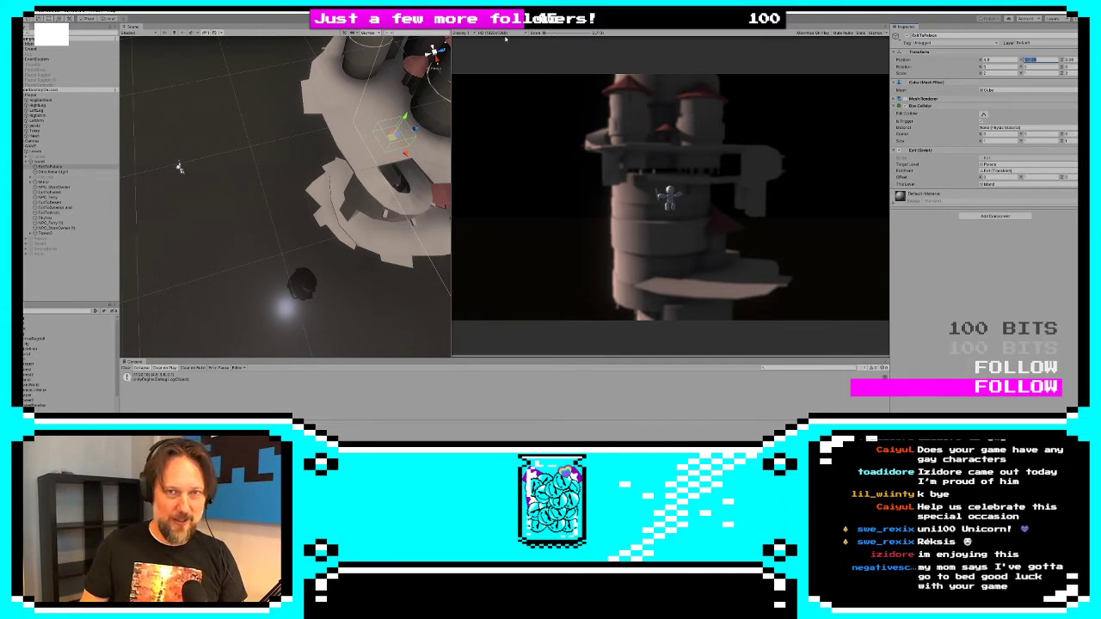
key(Return)
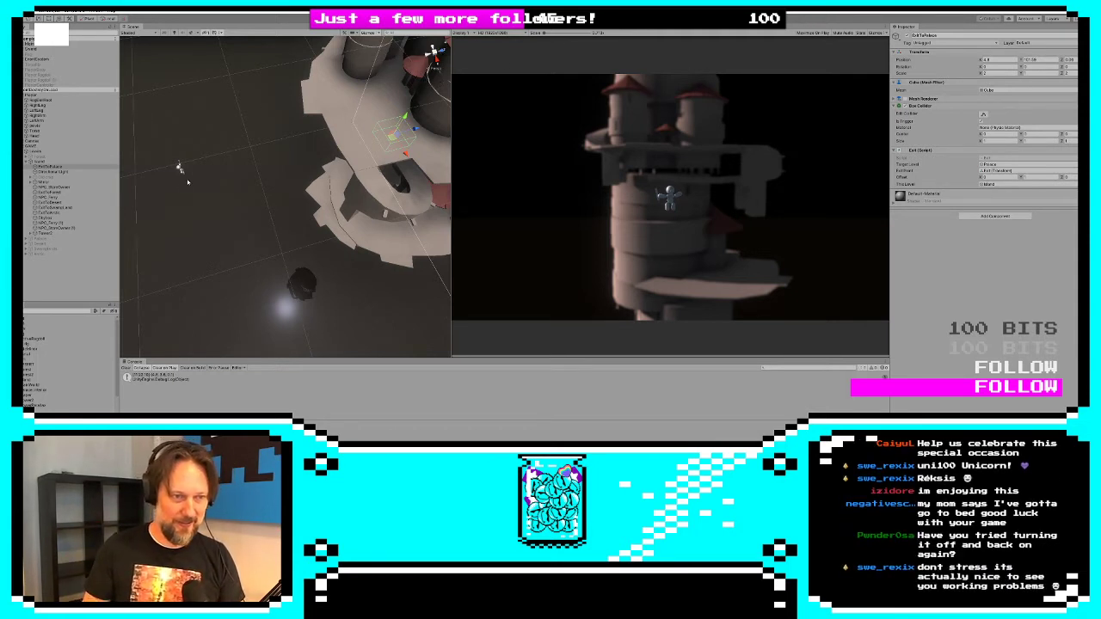
key(ctrl+p)
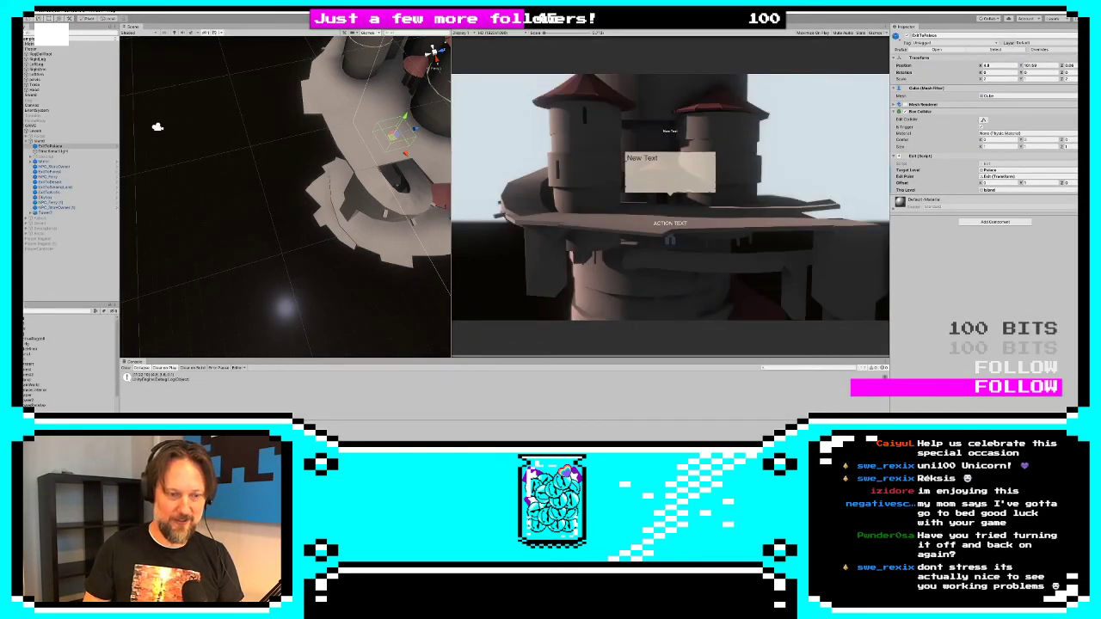
Switch to Visual Studio and comment out the entire SafeMove body, from RootRB.isKinematic = true through Debug.Log(target), as one block comment
key(alt+Tab)
key(alt+Tab)
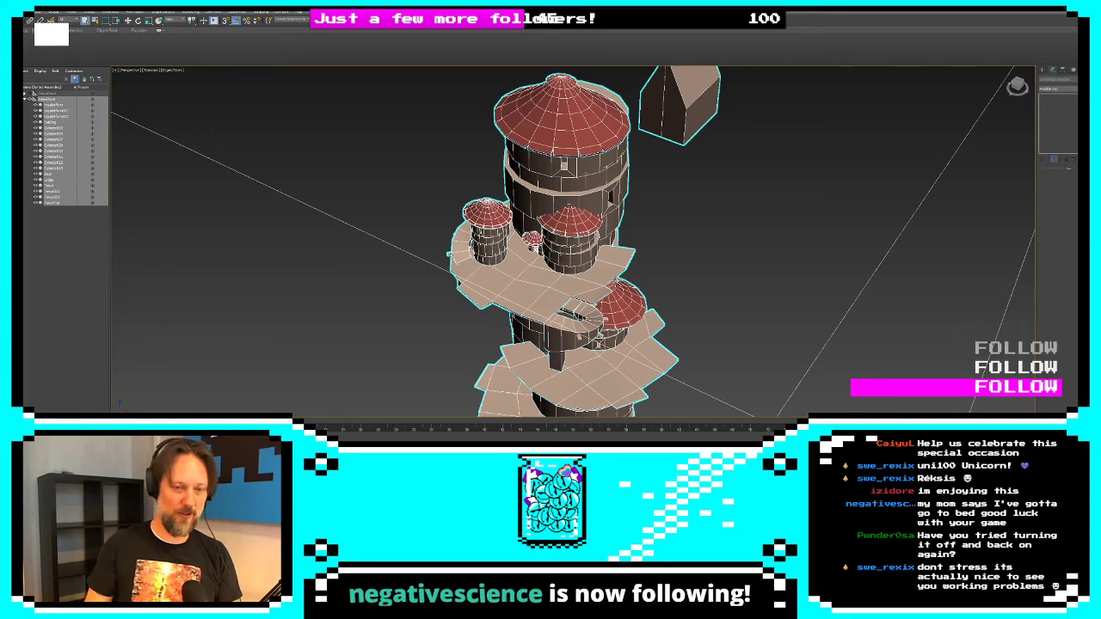
key(alt+Tab)
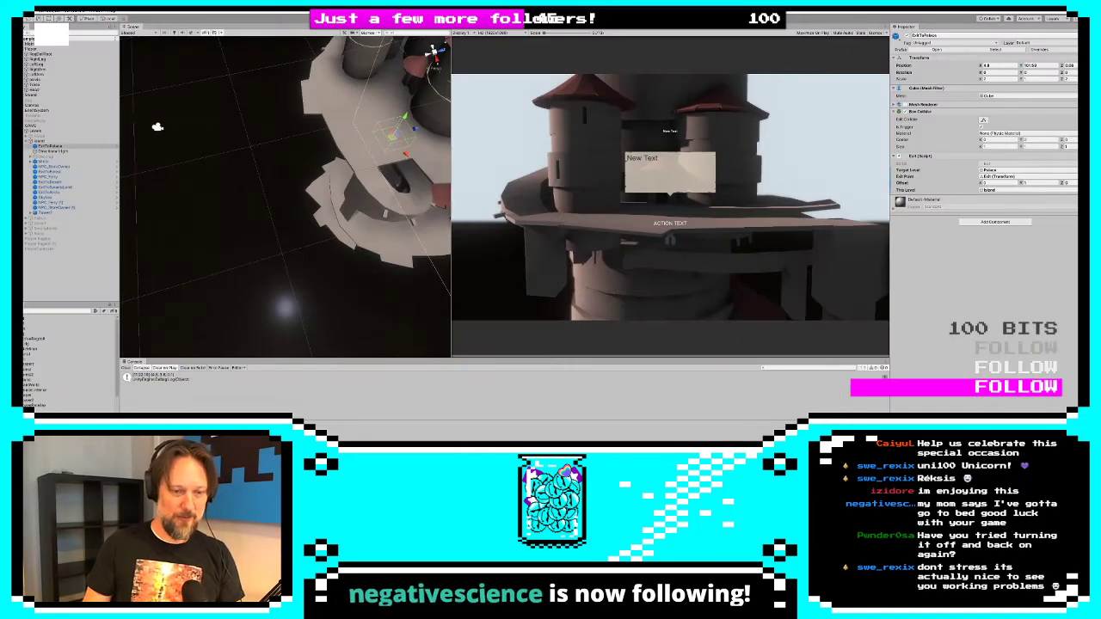
key(alt+Tab)
scroll(221, 160, up, 8)
scroll(221, 160, down, 4)
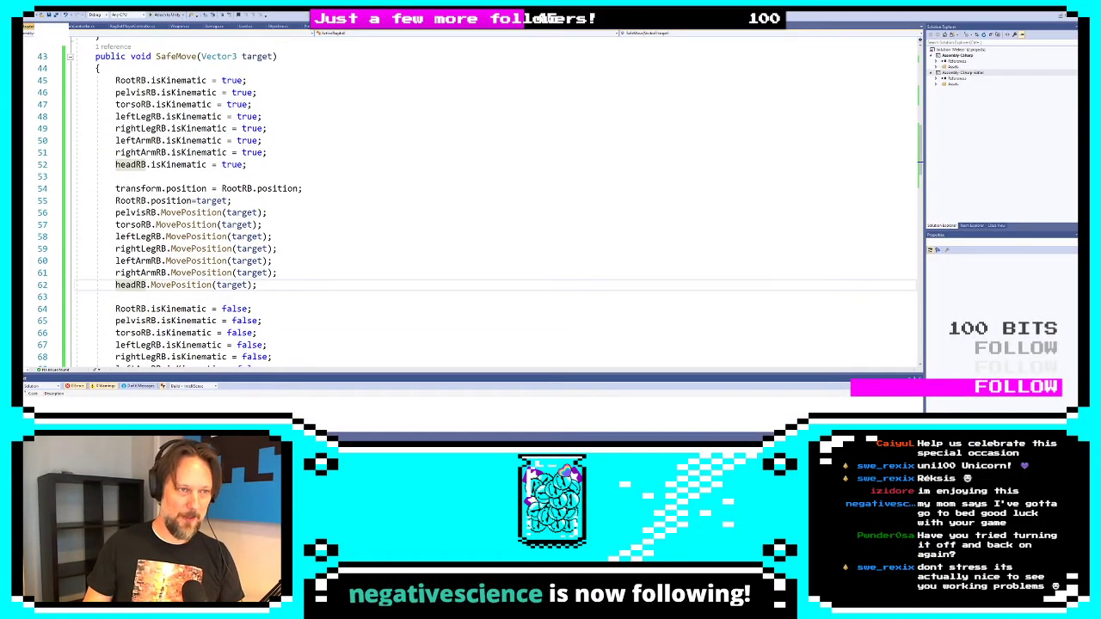
click(117, 72)
click(116, 80)
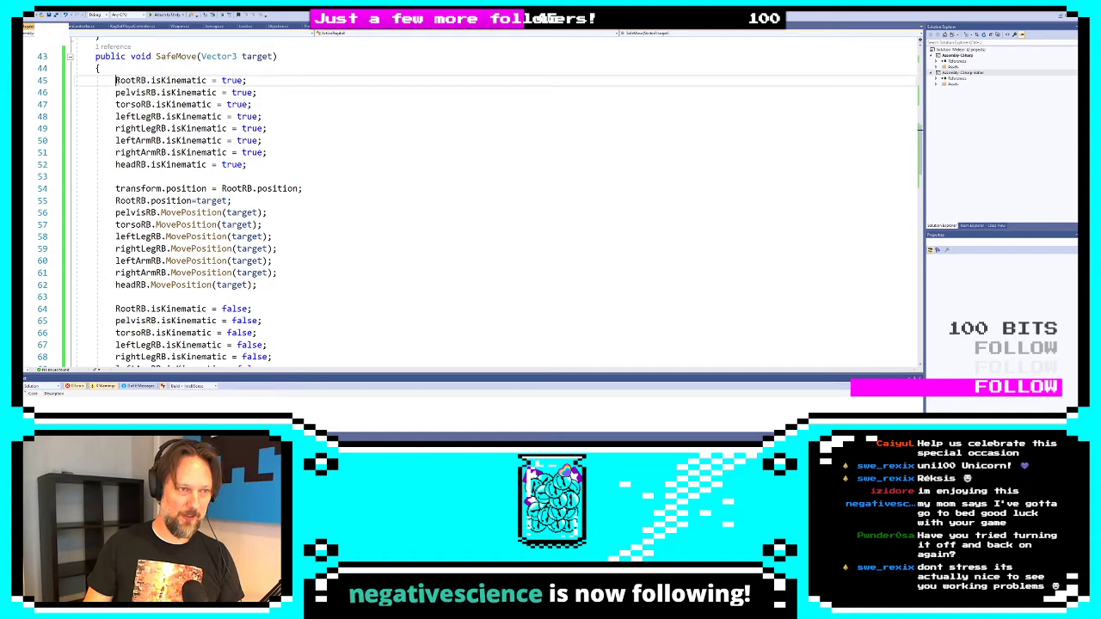
click(136, 69)
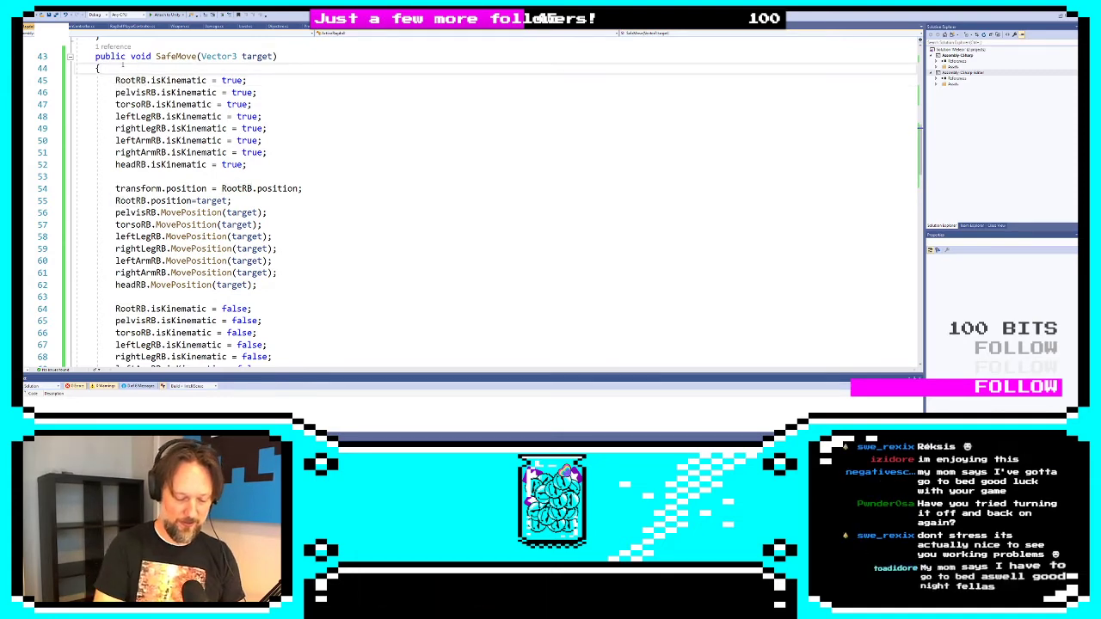
key(Return)
text(/*)
scroll(204, 164, down, 4)
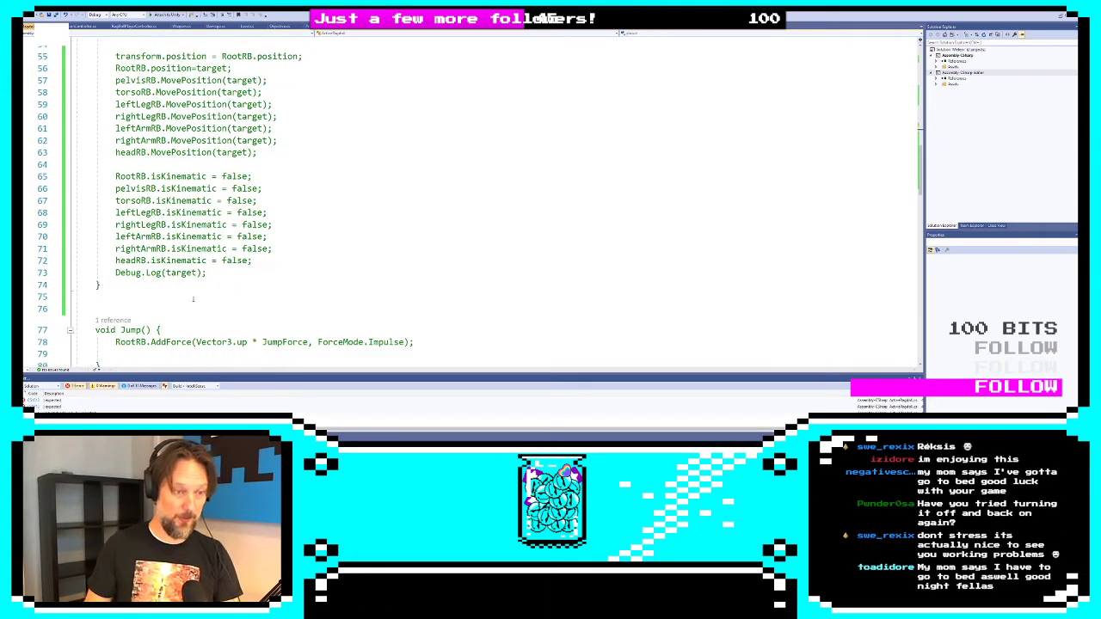
click(222, 273)
key(Return)
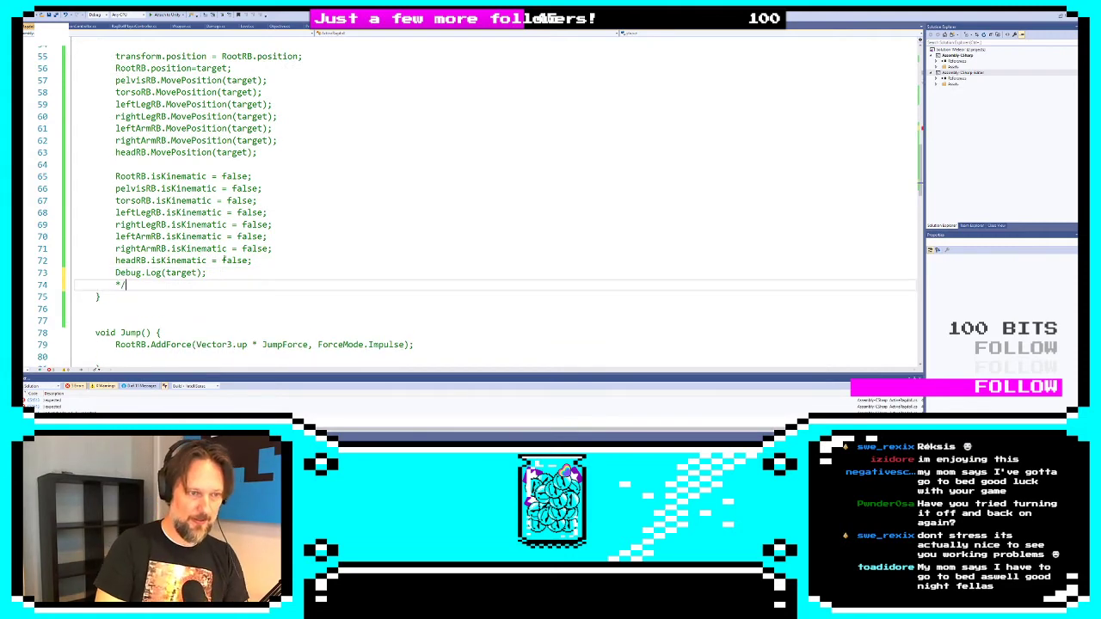
Add the line RootRB.position = target; at the start of SafeMove, above the block comment
scroll(210, 249, up, 5)
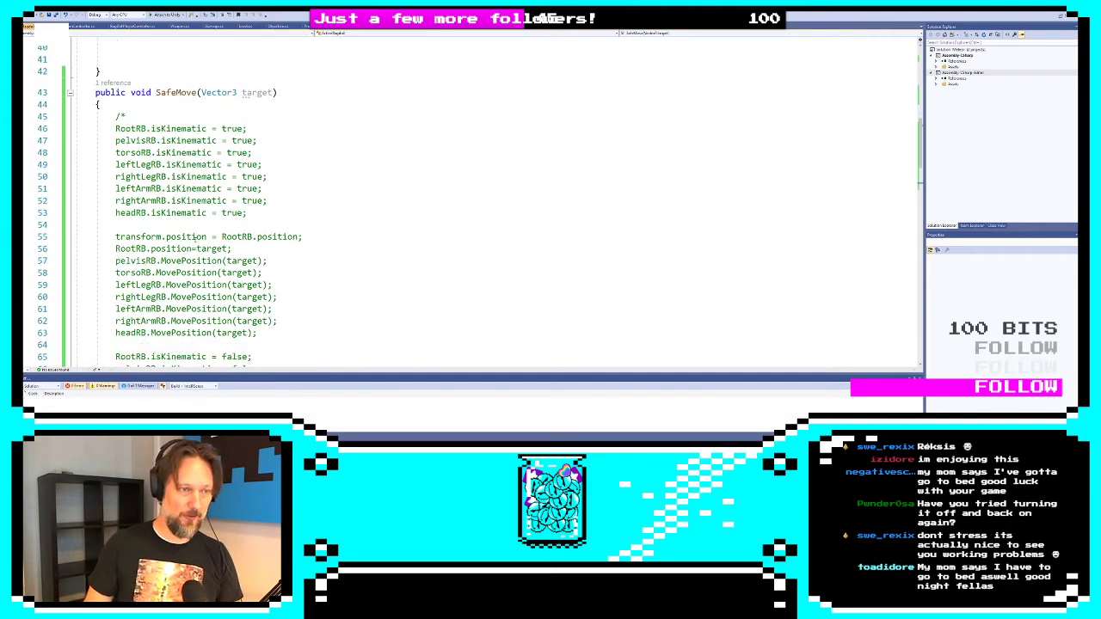
drag(115, 248, 243, 249)
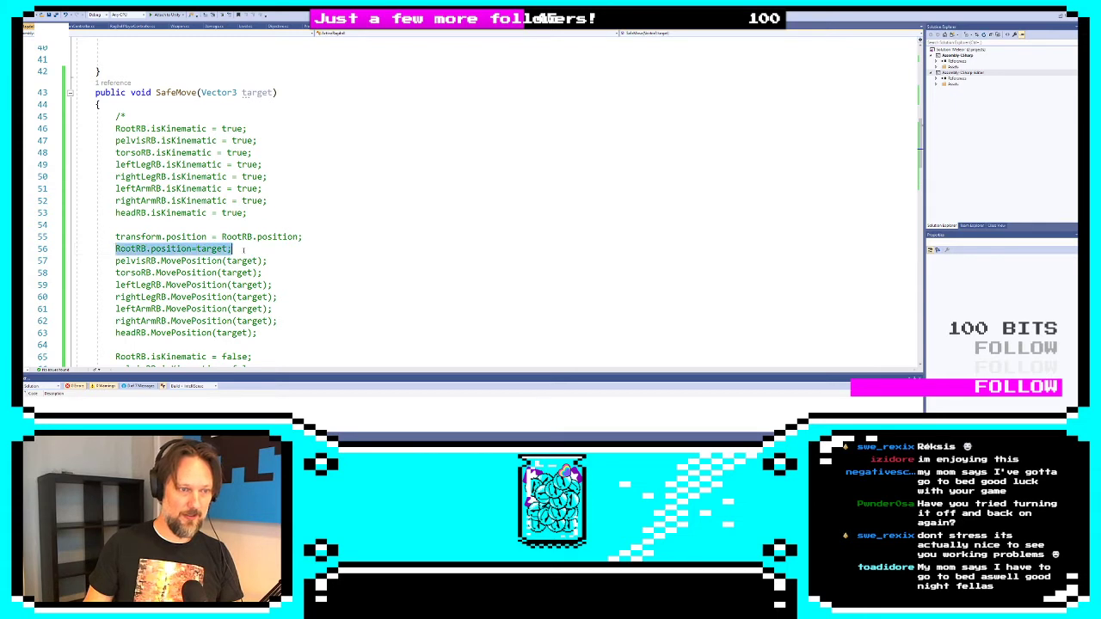
click(152, 103)
key(Return)
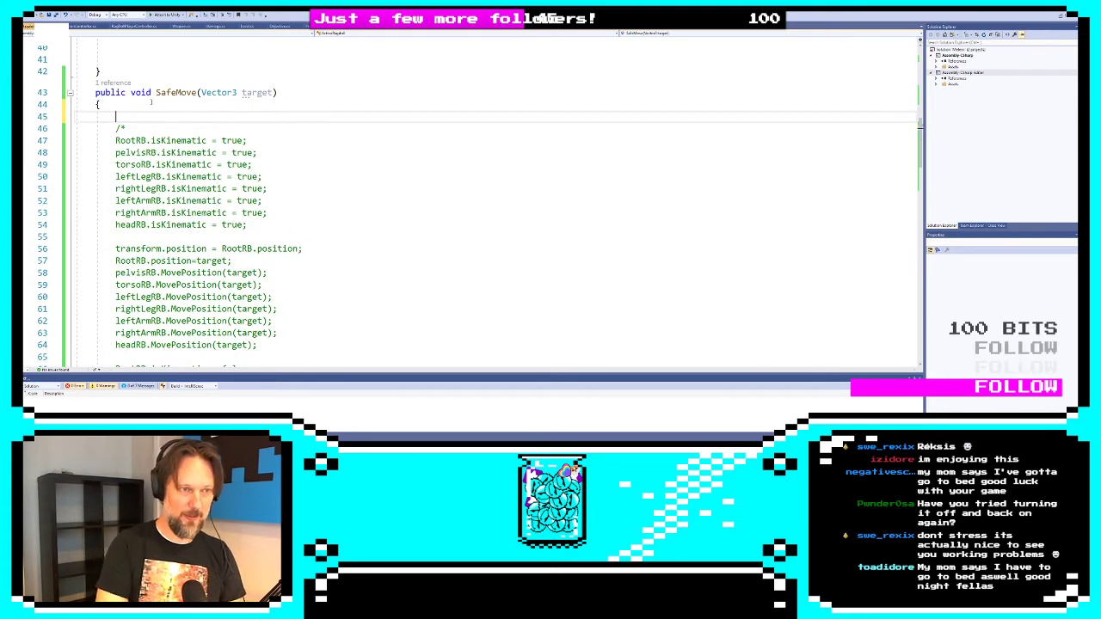
text(RootRB.position = target;)
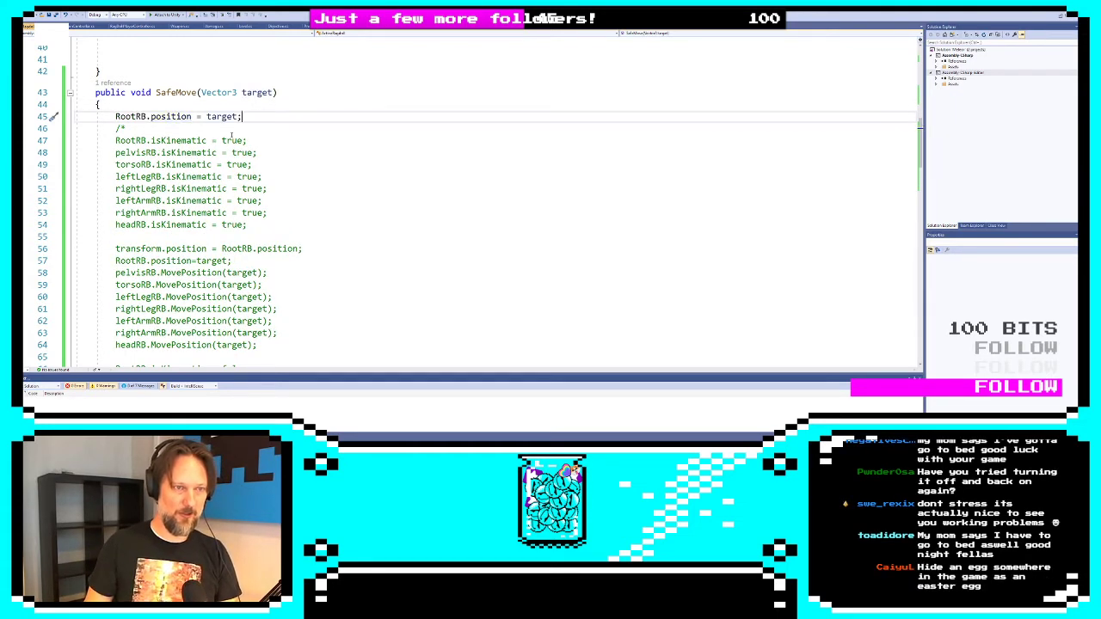
Switch to Unity, start Play mode, and walk the ragdoll through the Palace attic exit to the Island
key(alt+Tab)
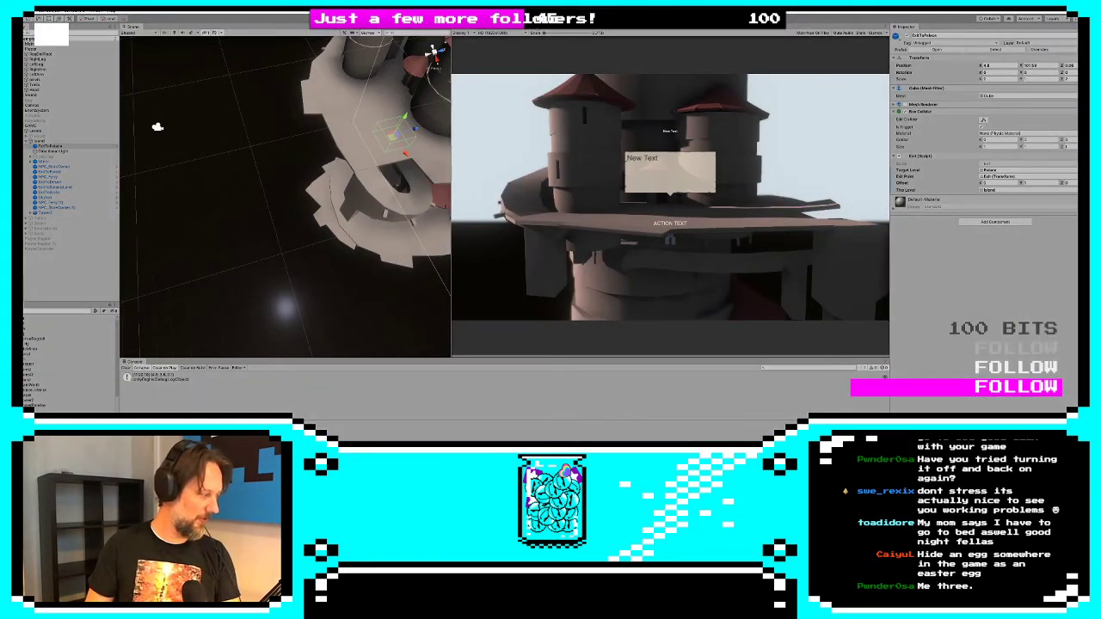
key(ctrl+p)
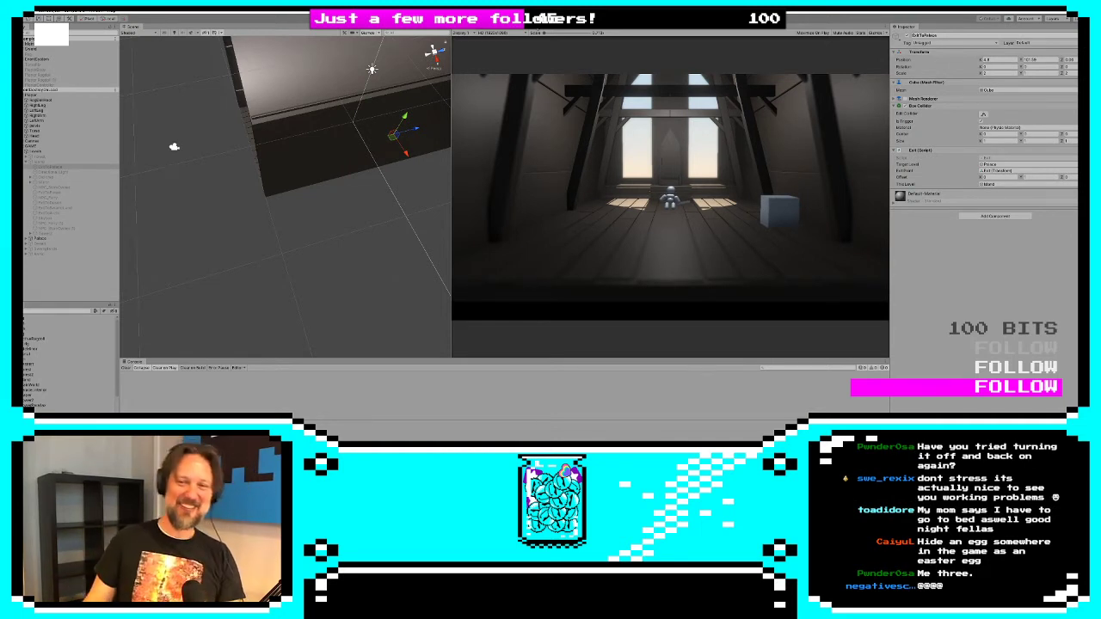
key(a)
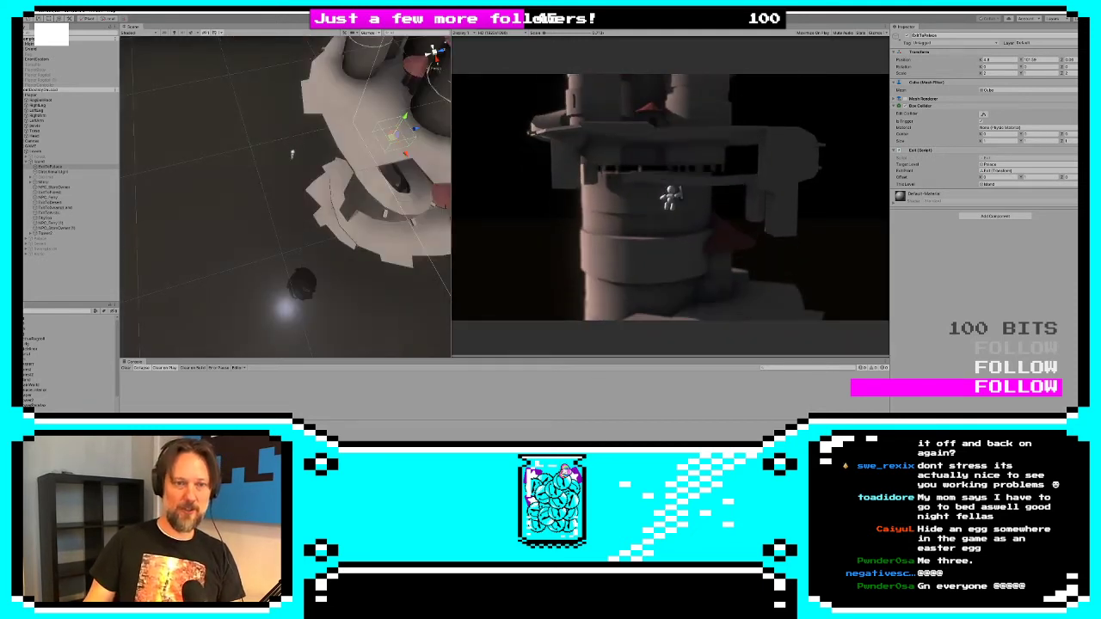
Examine where Player and RagDollRoot sit relative to the tower in the Scene view, and stop Play mode
click(437, 59)
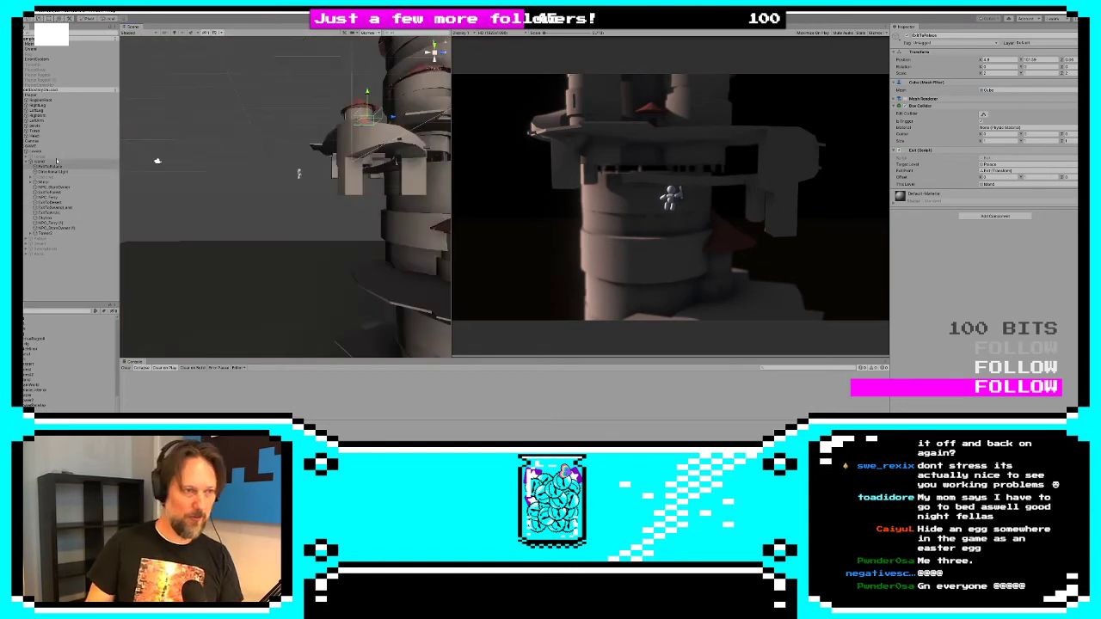
click(41, 95)
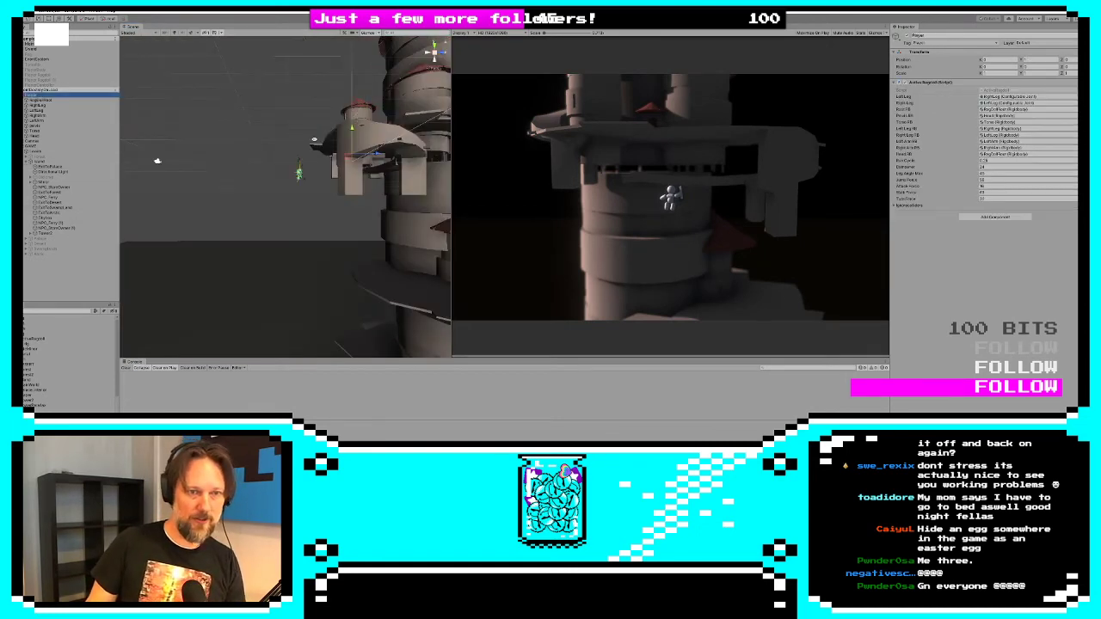
alt+drag(314, 139, 390, 183)
scroll(379, 198, down, 3)
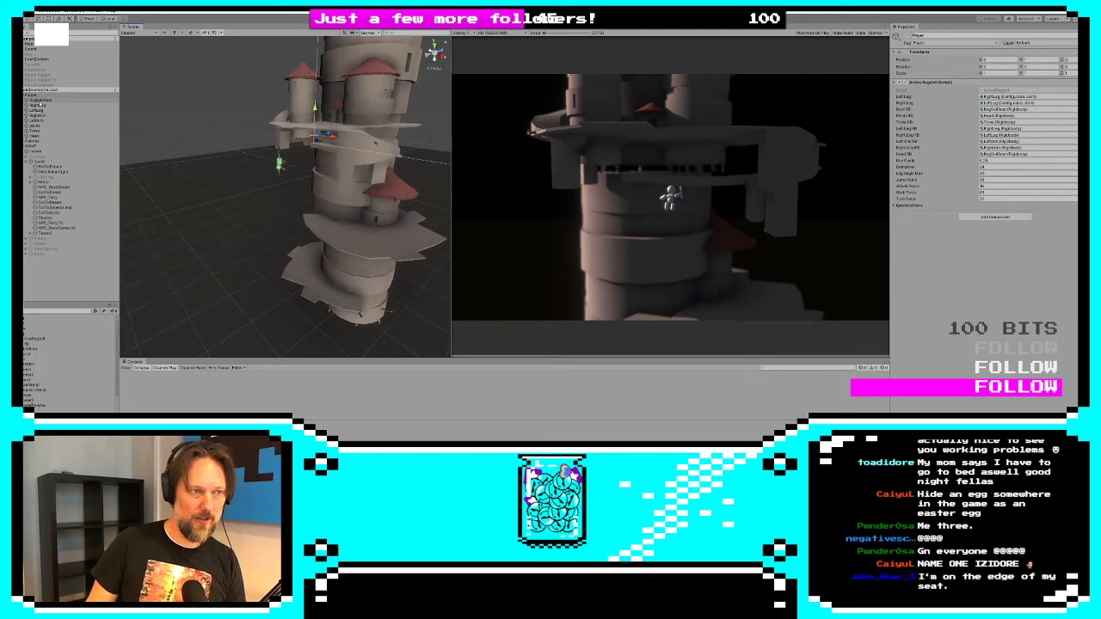
click(40, 101)
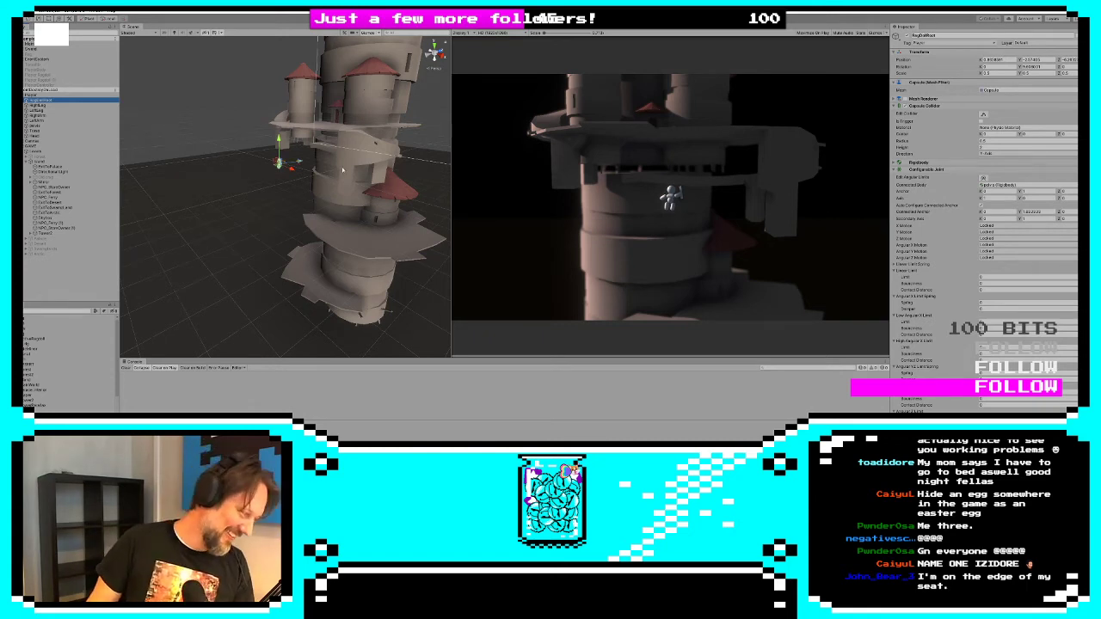
key(ctrl+p)
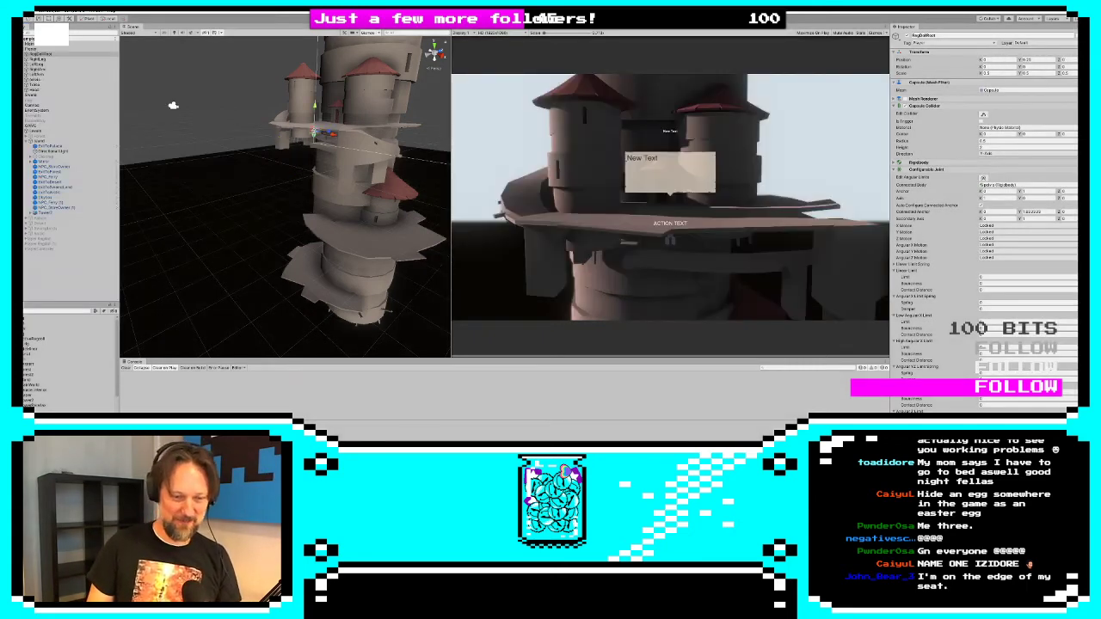
Switch to Visual Studio and review the RootRB.position = target line against the target parameter in SafeMove
key(alt+Tab)
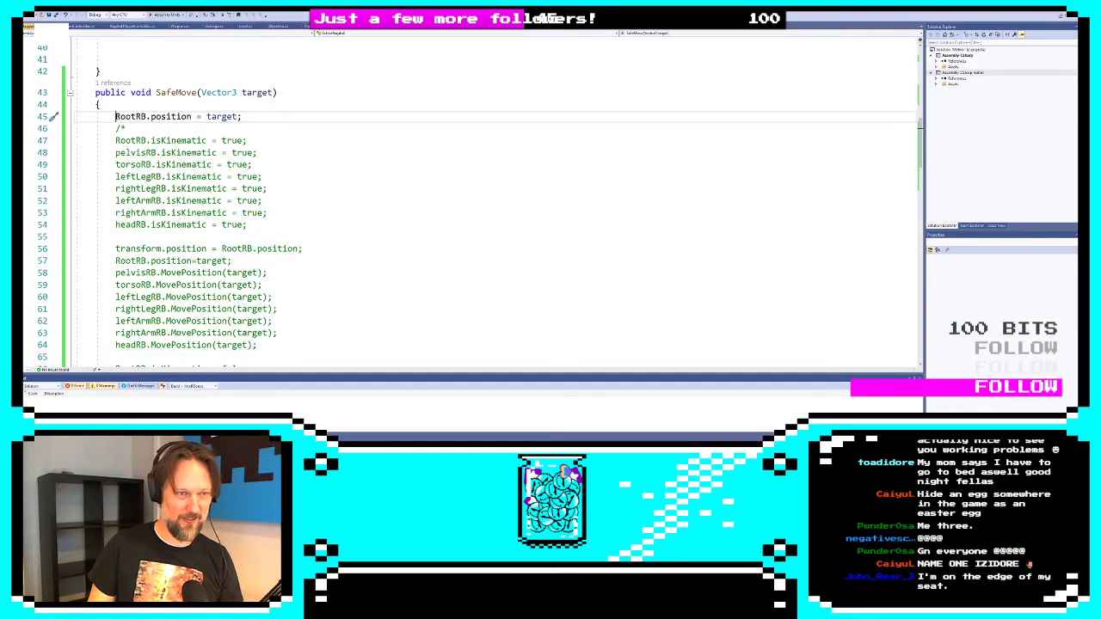
drag(116, 116, 288, 116)
click(266, 117)
double_click(246, 92)
click(261, 116)
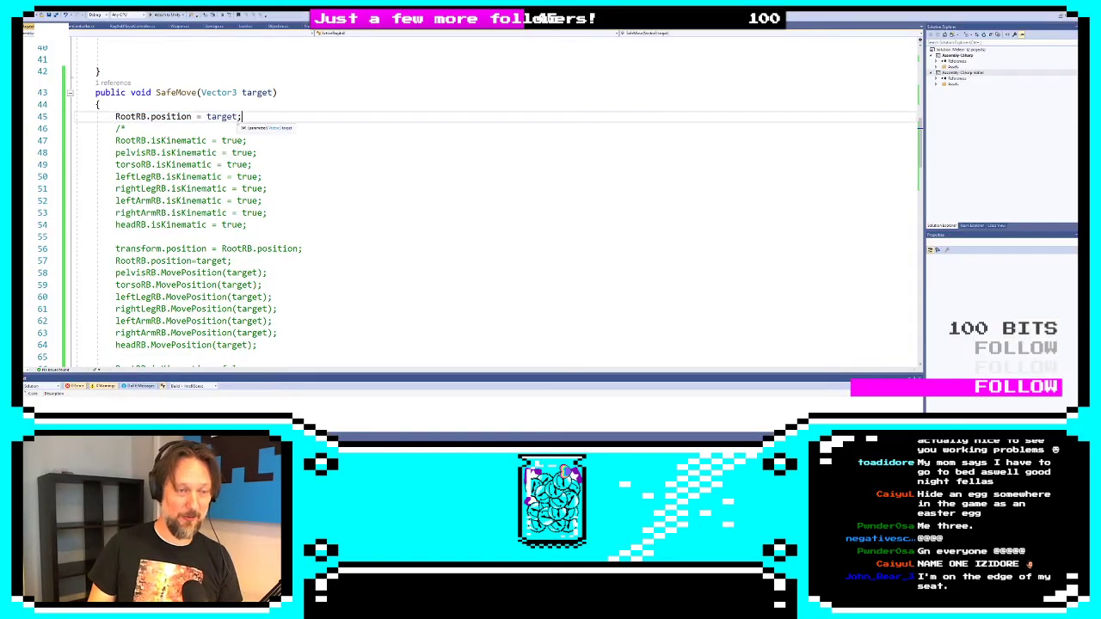
click(239, 117)
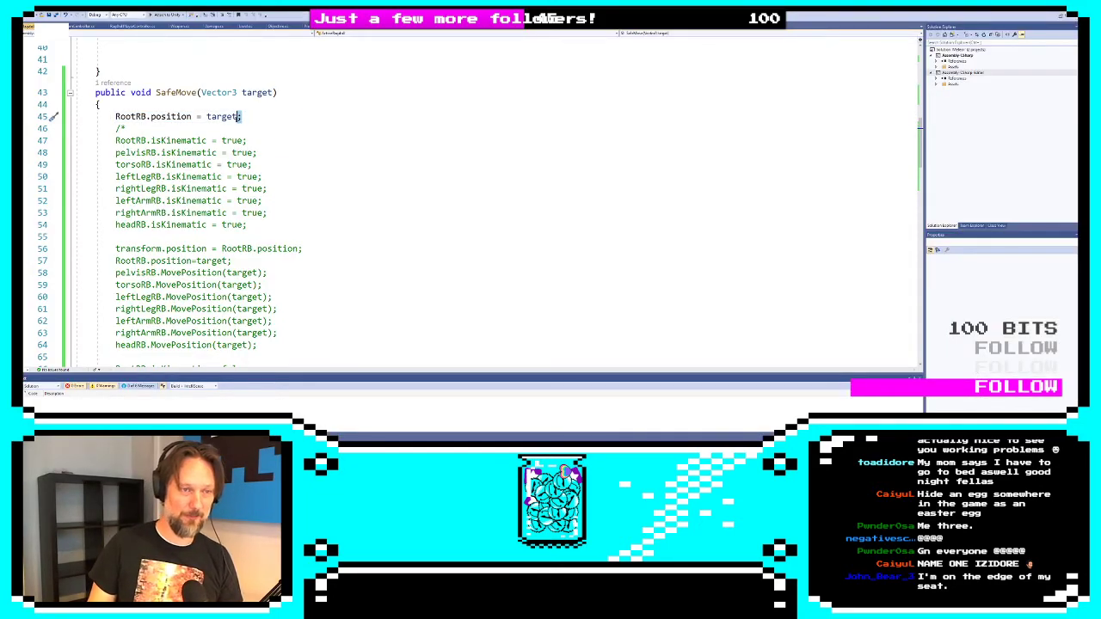
click(225, 109)
click(225, 117)
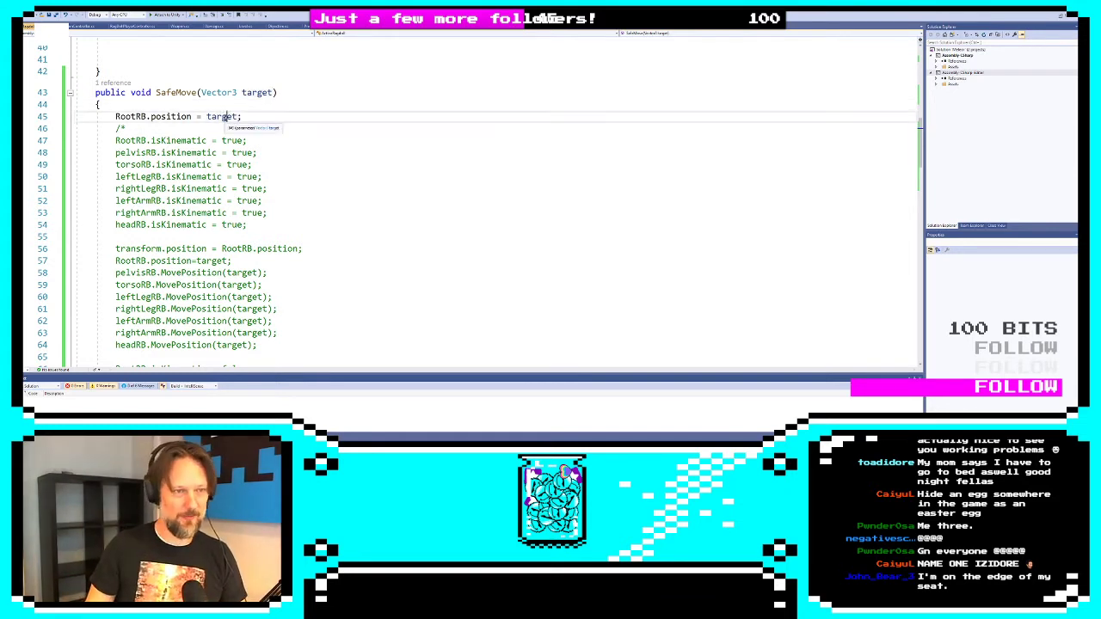
double_click(225, 117)
click(222, 140)
double_click(215, 118)
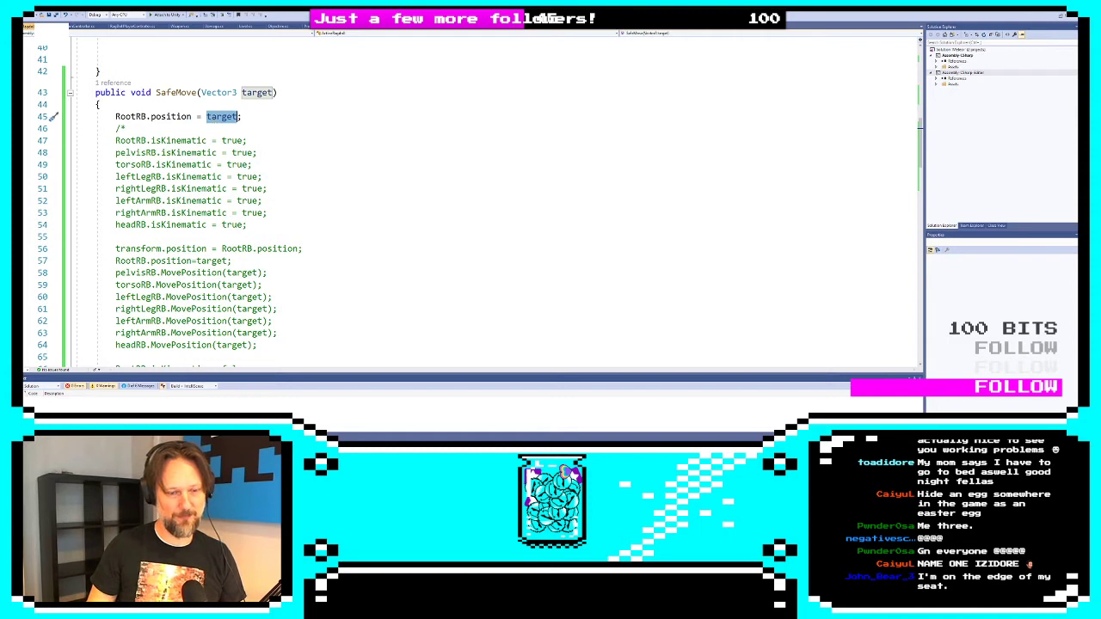
key(Left)
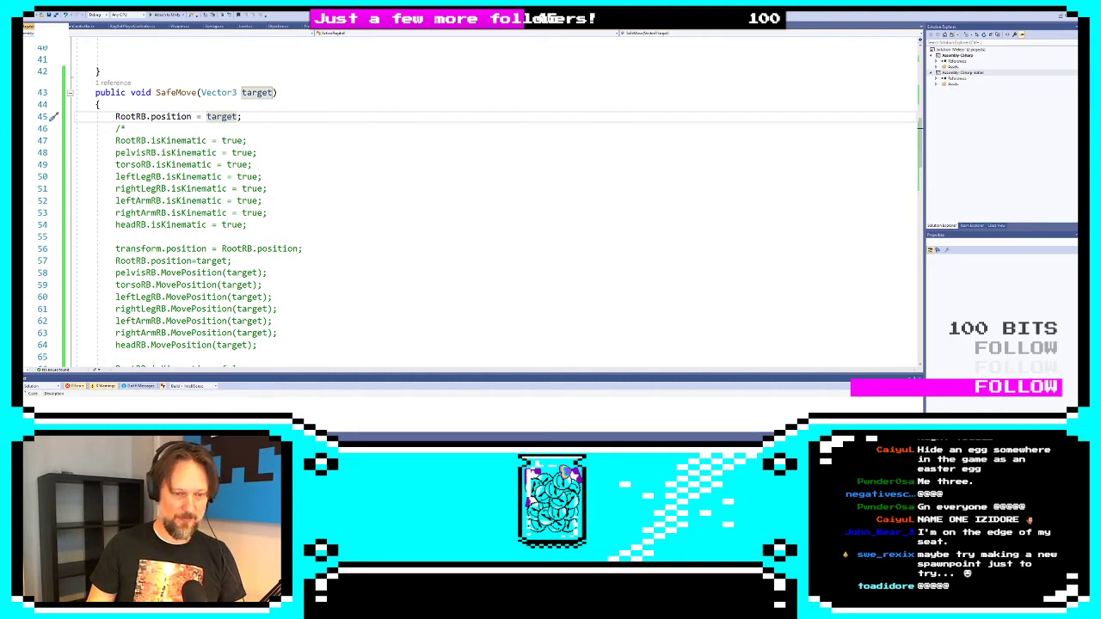
Switch to Unity, inspect RagDollRoot's settings, and frame ExitToPalace in the Scene view
key(alt+Tab)
click(47, 106)
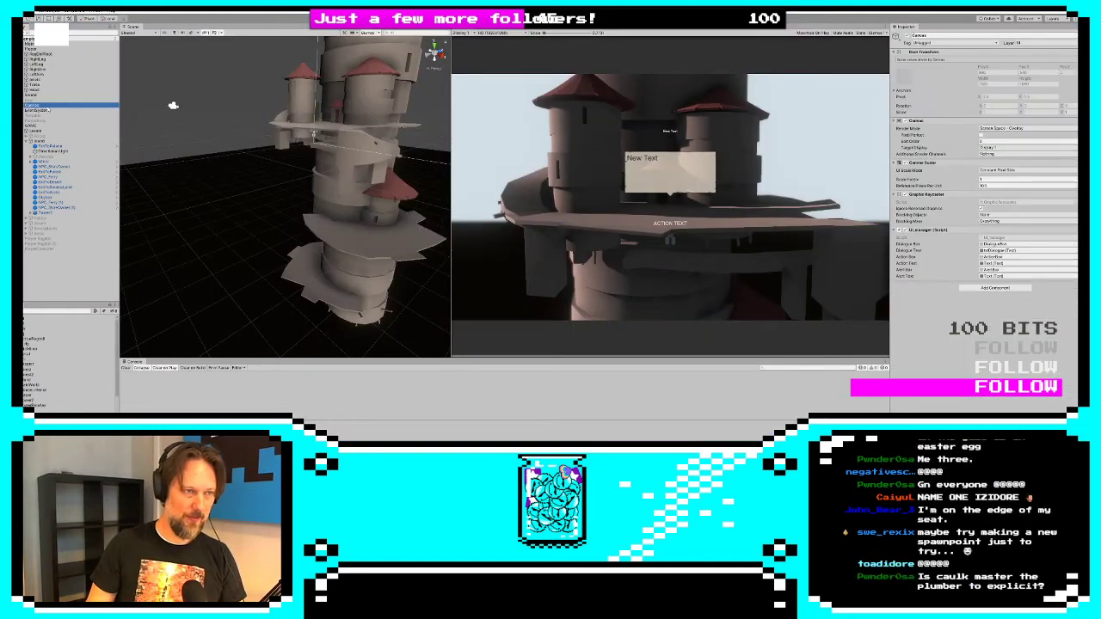
click(47, 95)
click(43, 55)
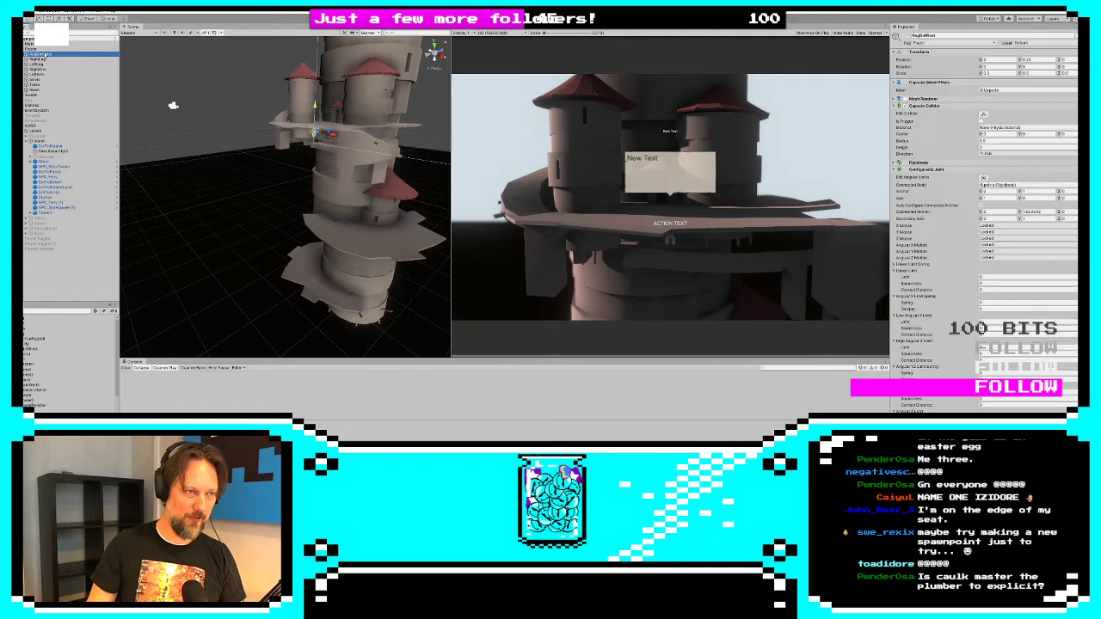
click(52, 147)
key(f)
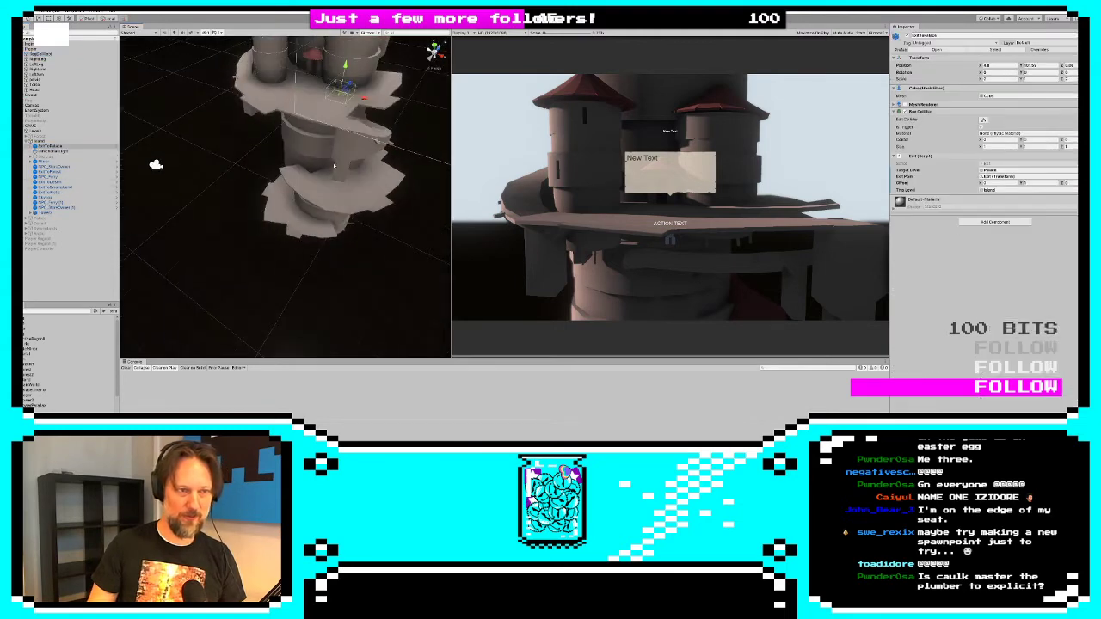
Add a new instance of the Exit prefab as a child of Island
click(43, 141)
click(12, 33)
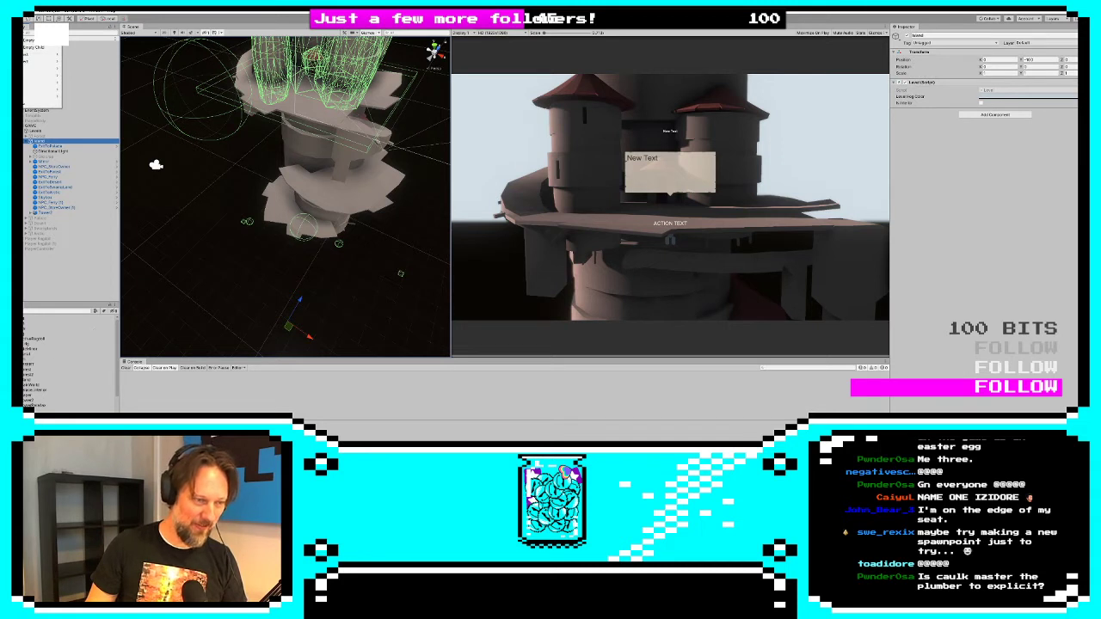
click(92, 329)
scroll(92, 330, down, 5)
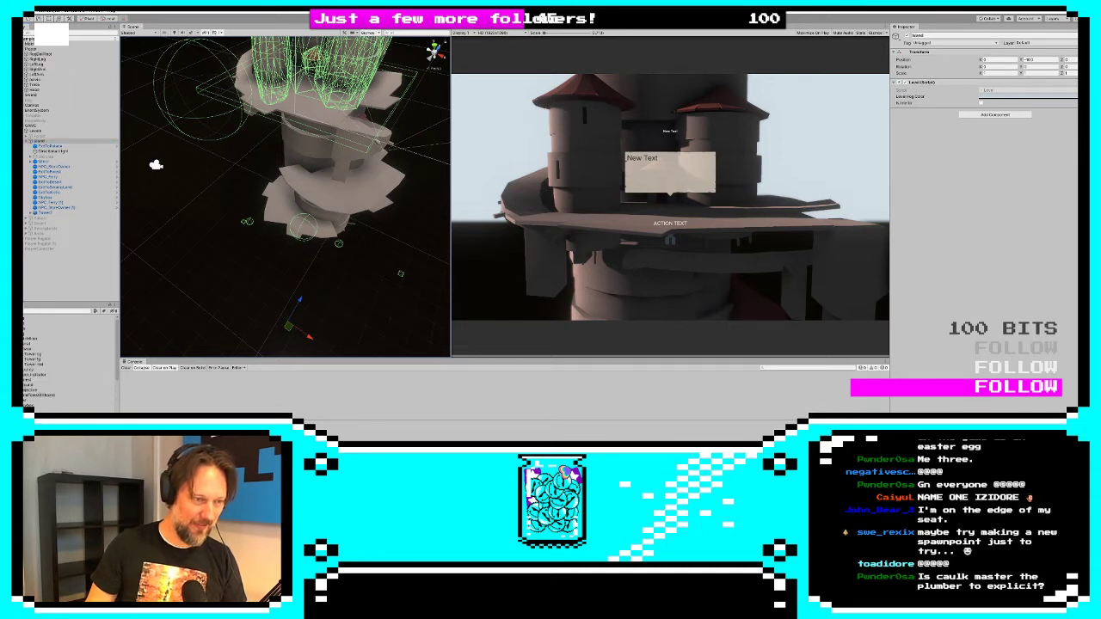
scroll(69, 361, down, 3)
scroll(68, 370, down, 3)
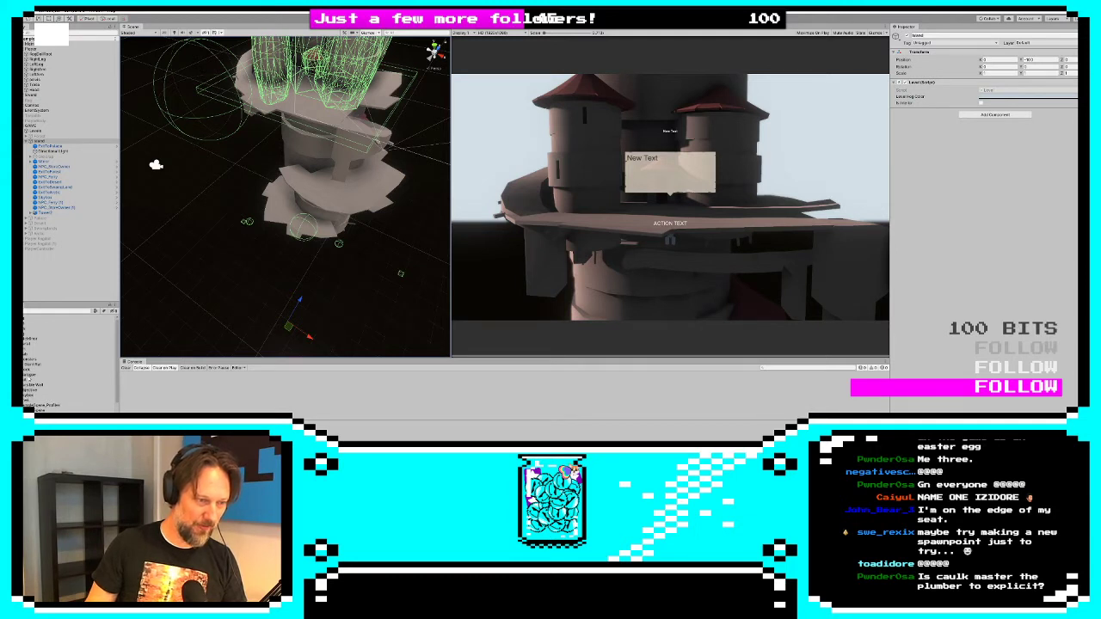
click(41, 140)
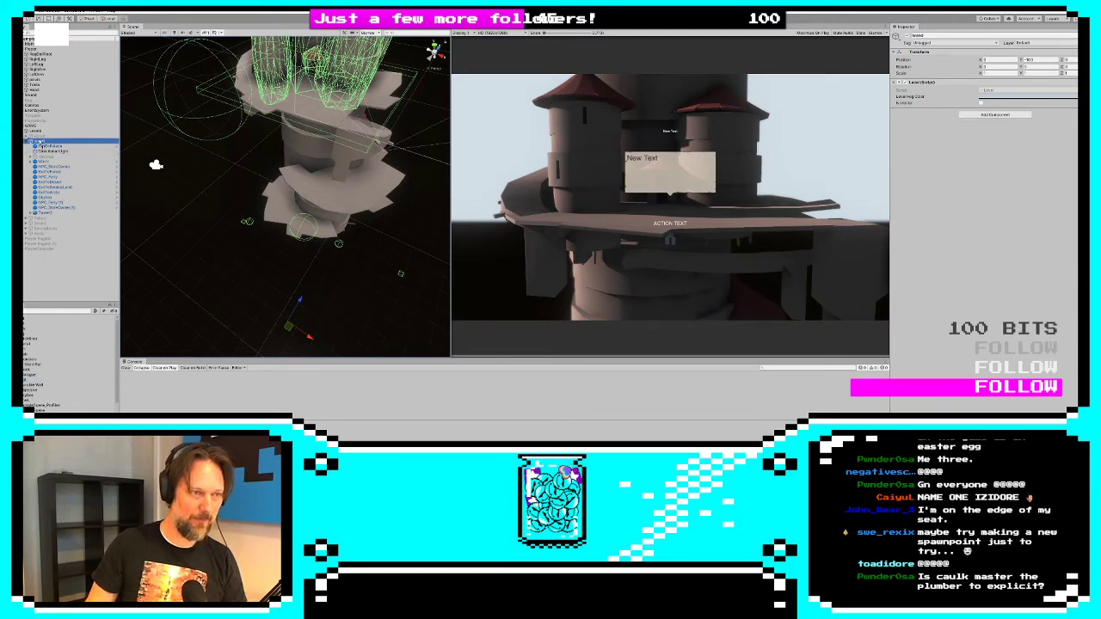
click(86, 217)
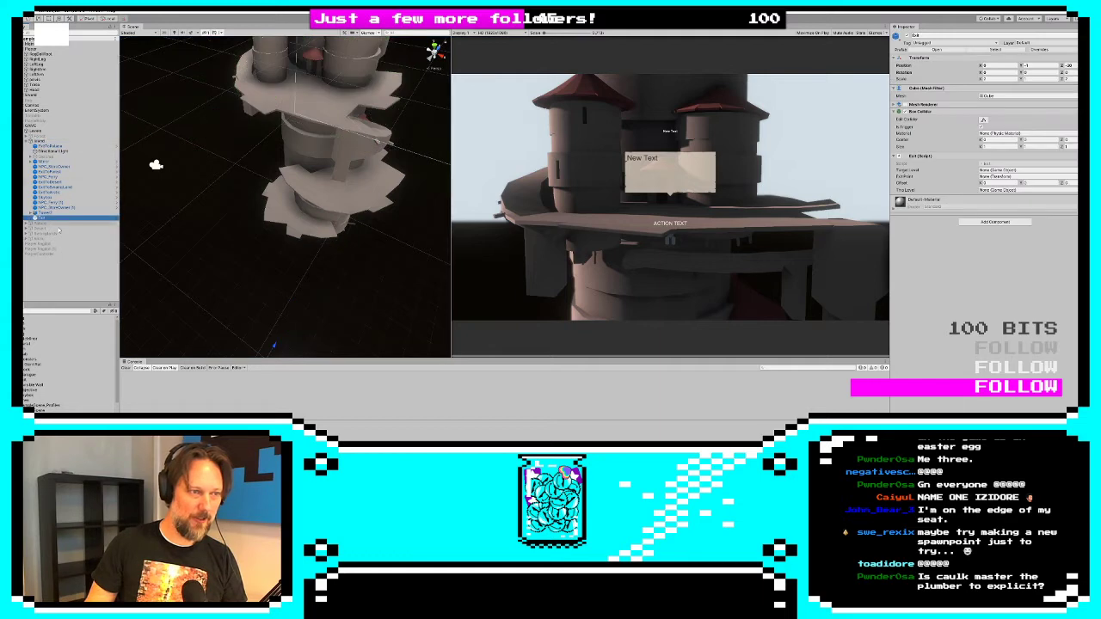
Position the new Exit on the castle ledge beside the small towers, and enable its Mesh Renderer so the cube shows
scroll(333, 251, down, 3)
alt+drag(333, 251, 248, 236)
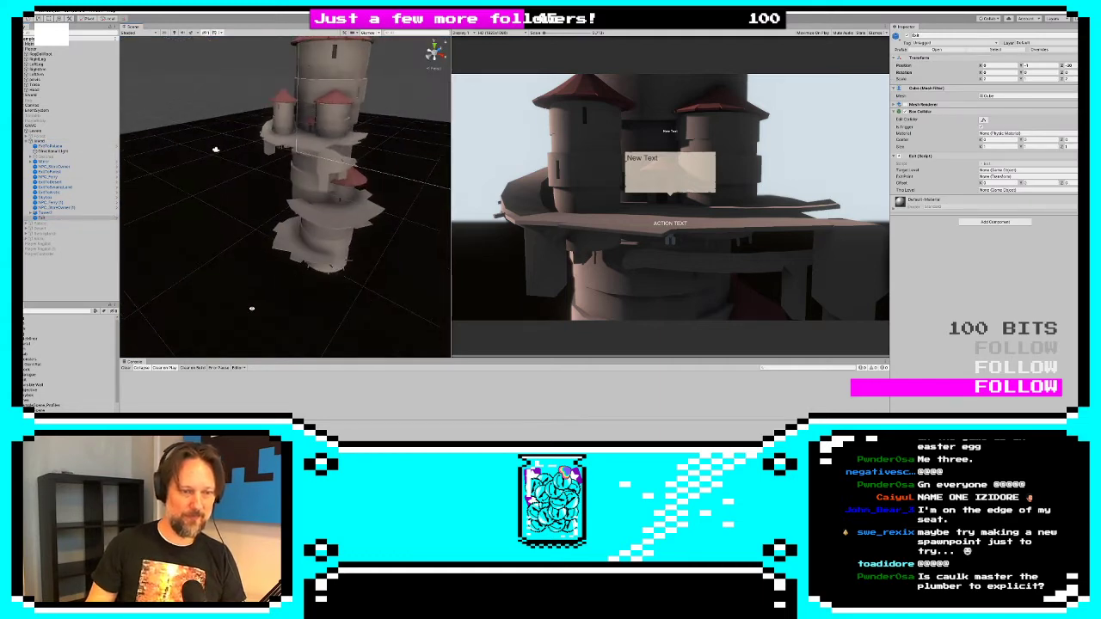
scroll(248, 235, down, 4)
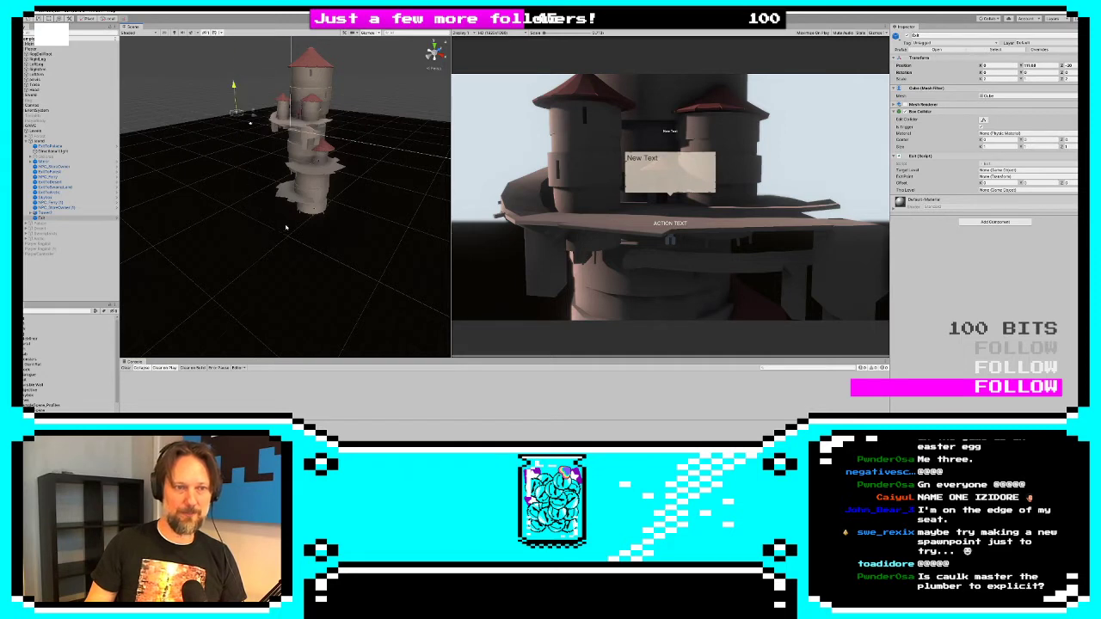
alt+drag(234, 112, 346, 149)
alt+drag(185, 202, 275, 231)
key(f)
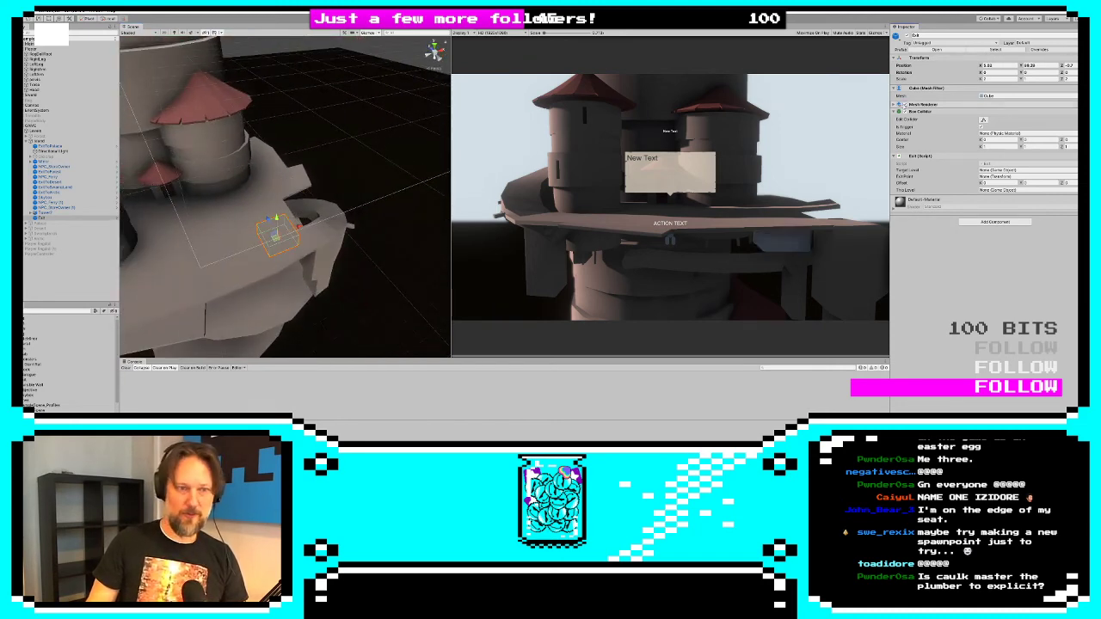
drag(276, 229, 279, 209)
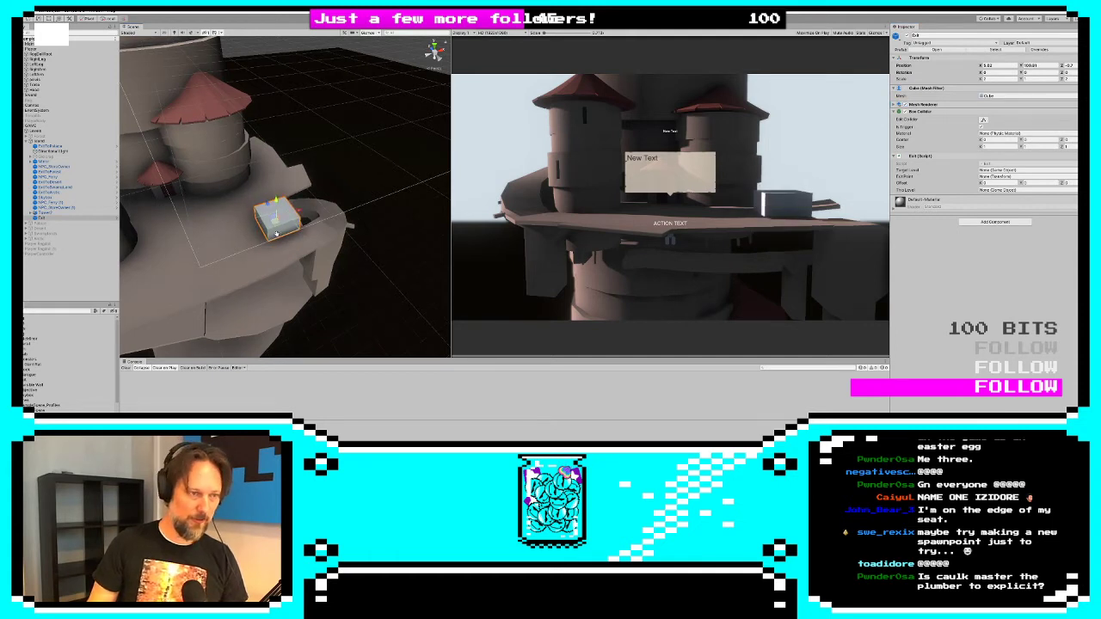
scroll(275, 209, up, 1)
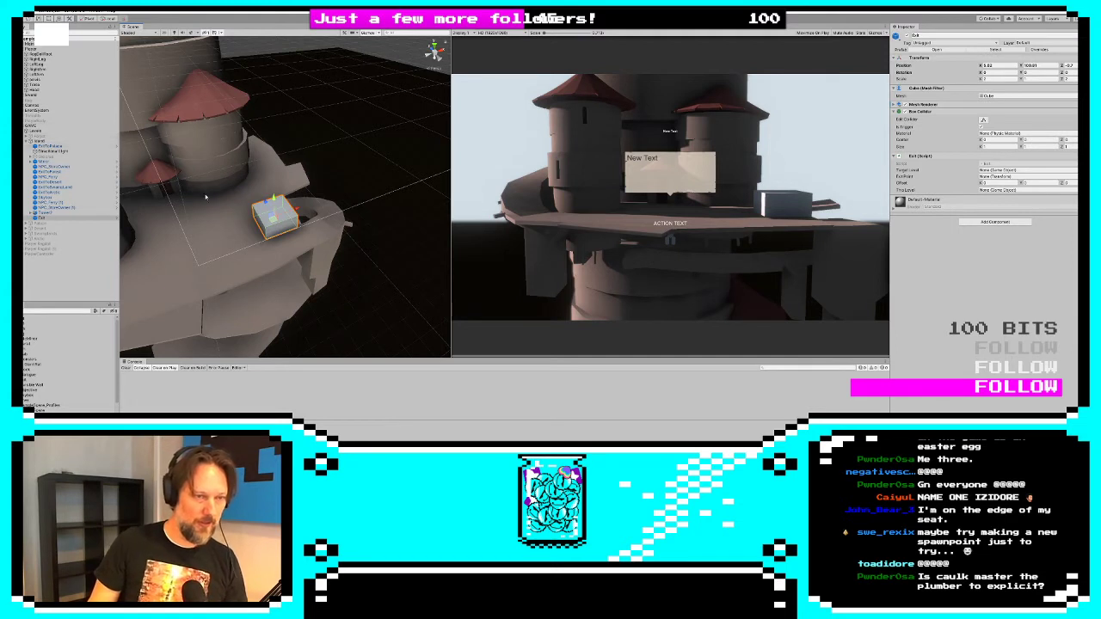
drag(274, 225, 268, 222)
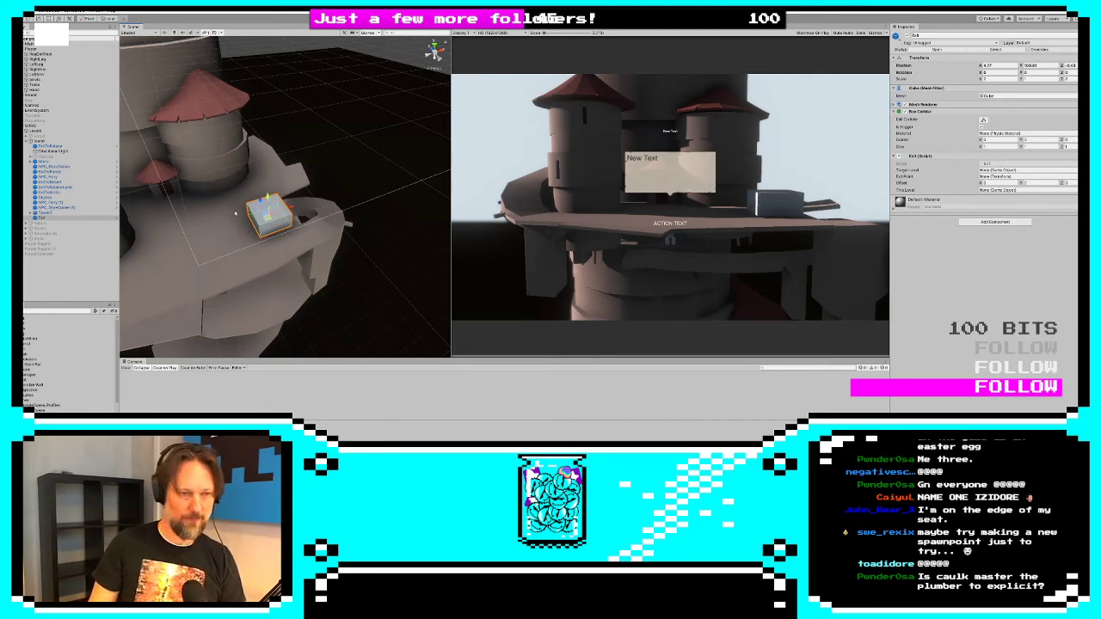
Expand the Palace level object in the hierarchy and activate it
click(26, 223)
click(37, 225)
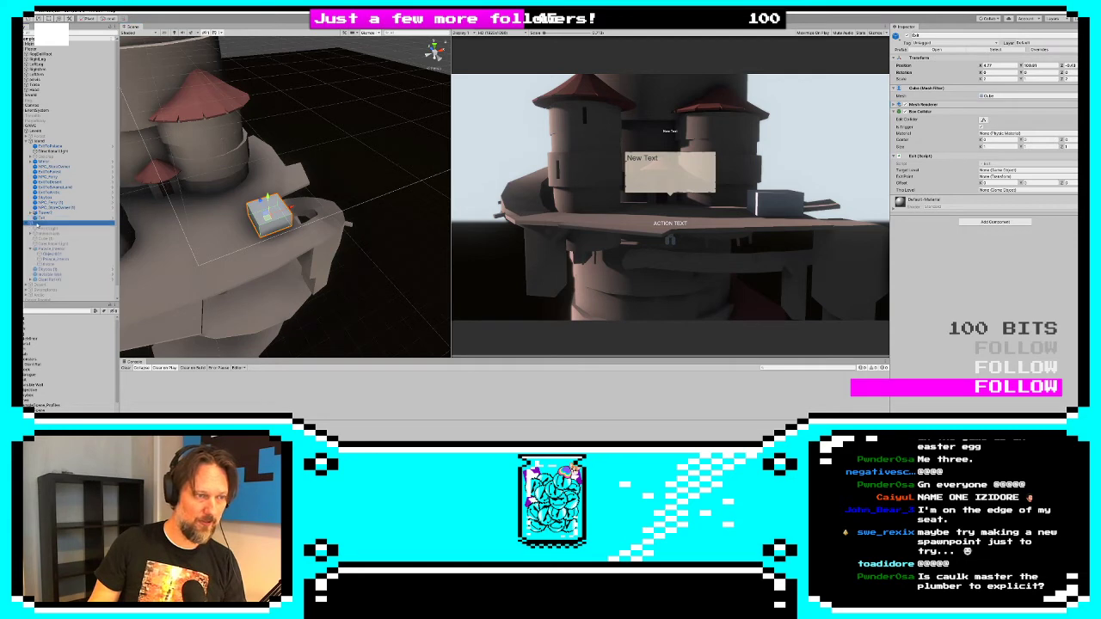
click(909, 38)
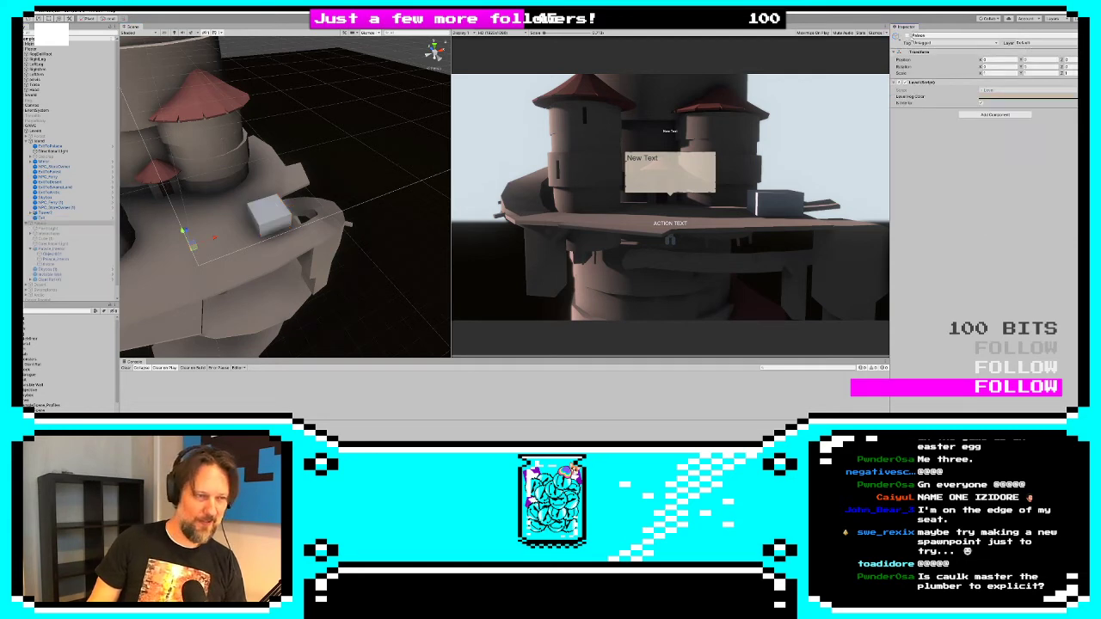
click(908, 36)
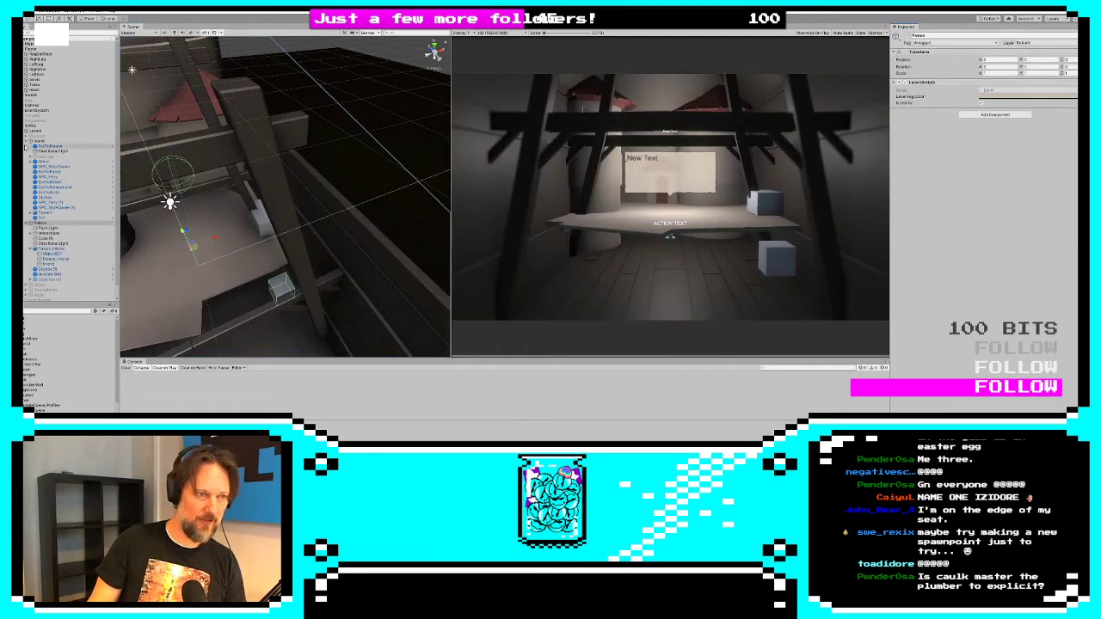
Reparent the new Exit from Island to Palace, and collapse Island in the hierarchy
click(39, 141)
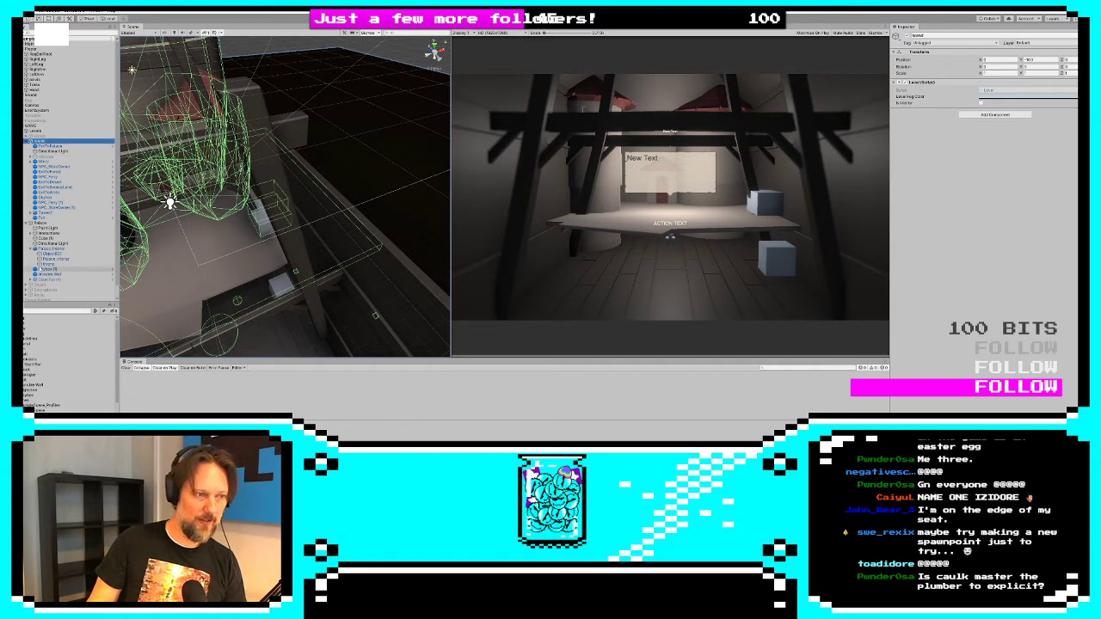
click(41, 218)
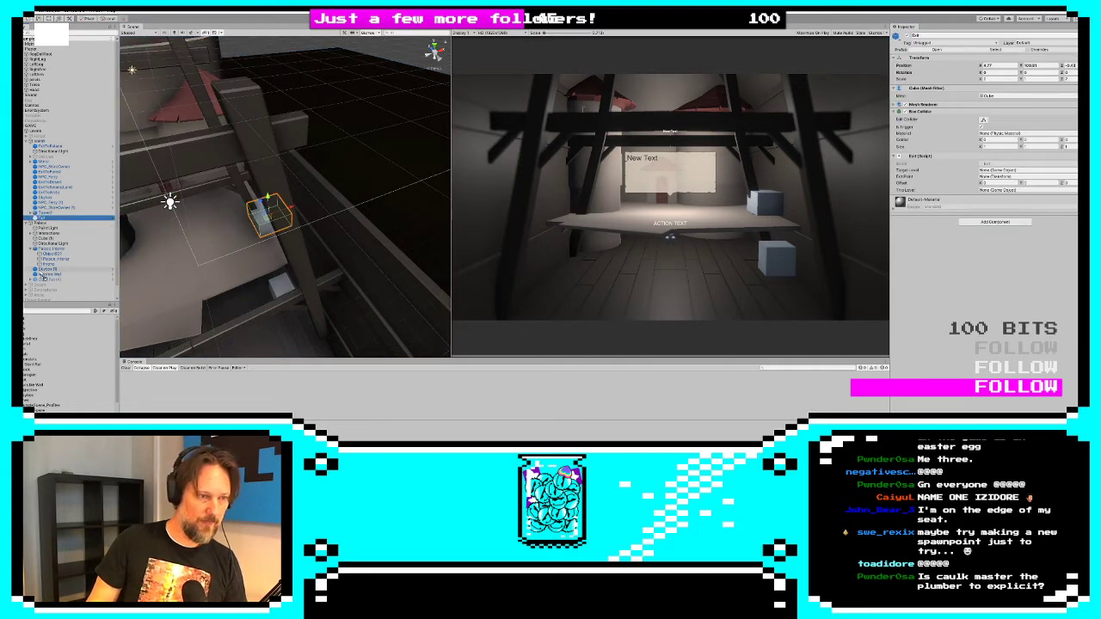
drag(40, 274, 51, 224)
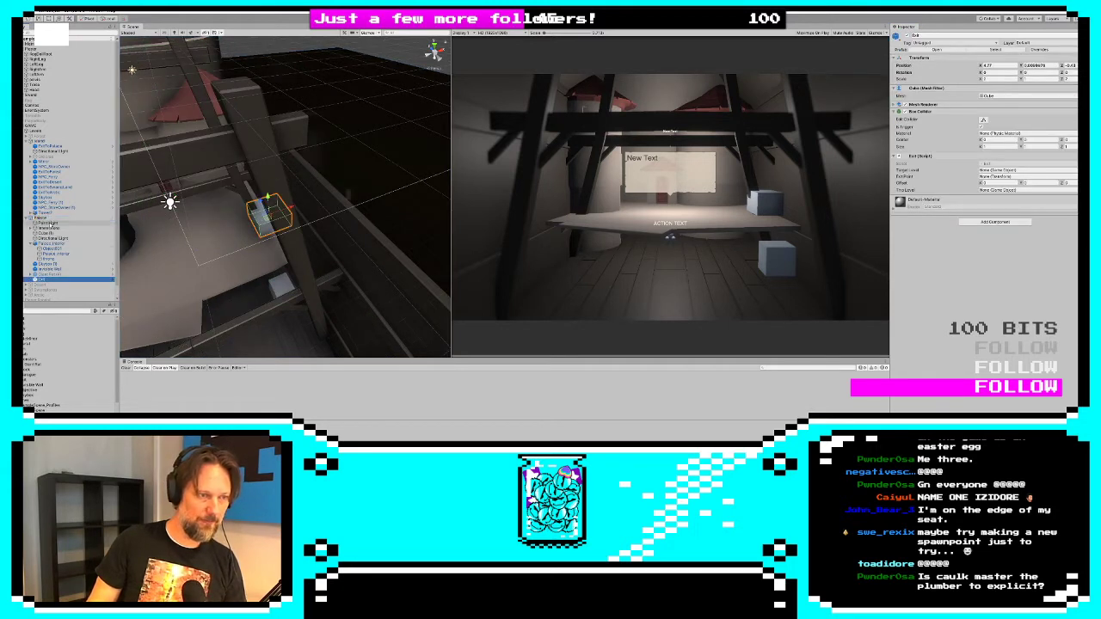
click(26, 141)
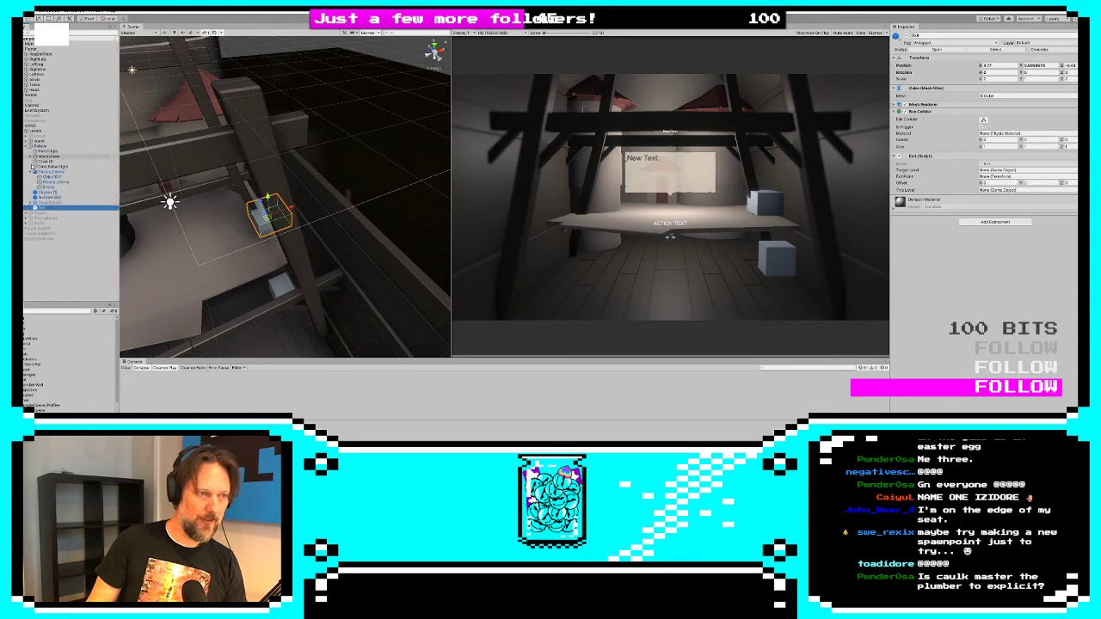
Deactivate the Island level object so only the Palace attic shows
click(41, 207)
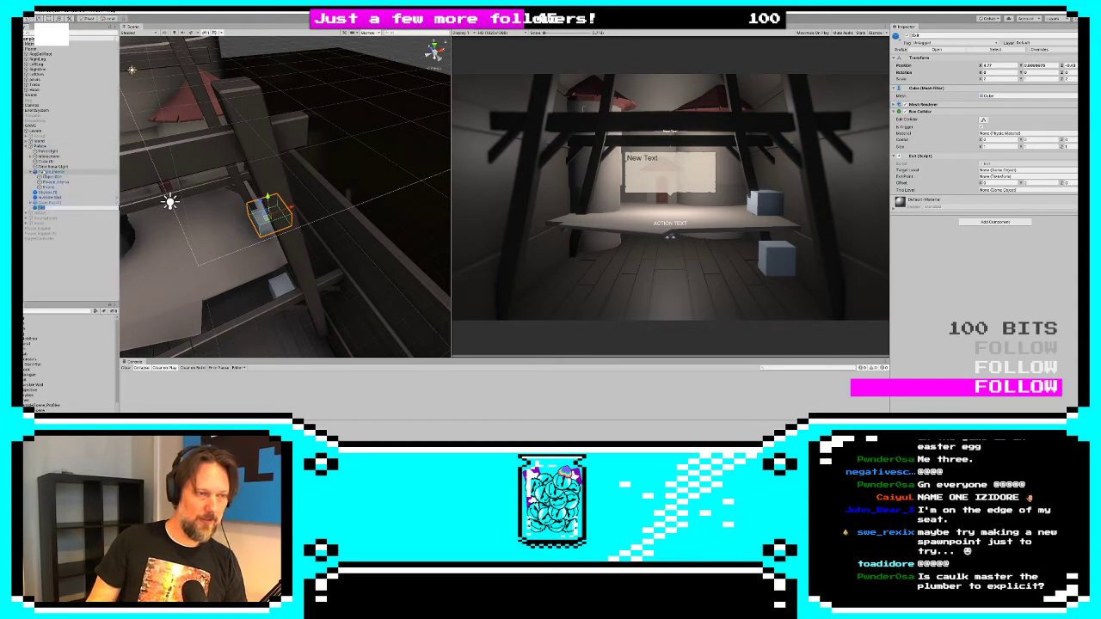
click(47, 197)
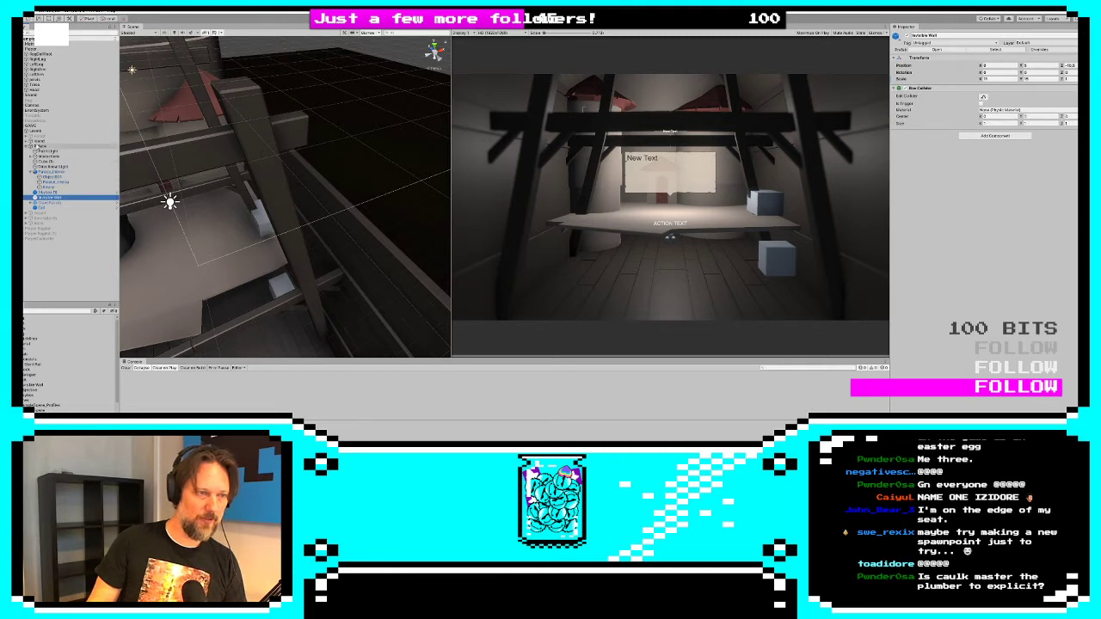
click(43, 141)
click(906, 36)
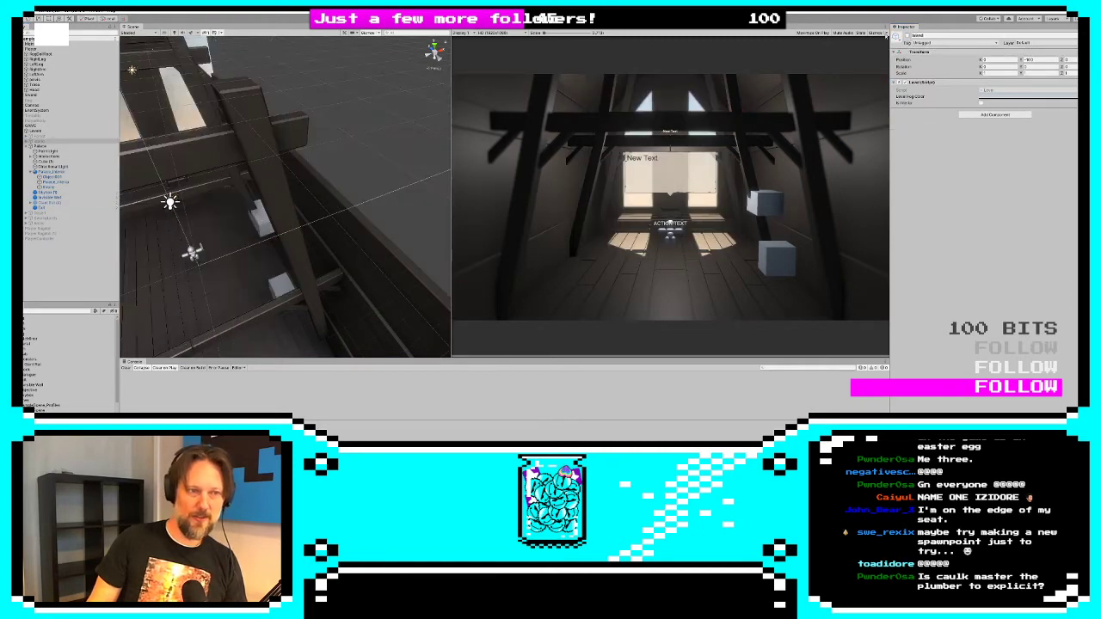
Move the lower physics cube inward across the Palace attic floor
click(48, 208)
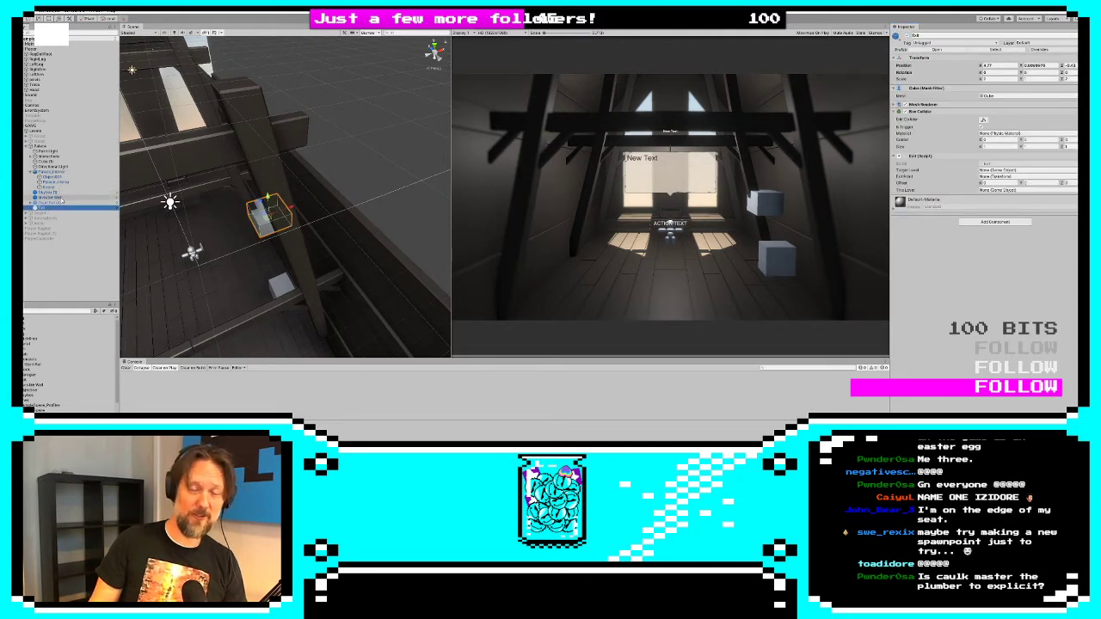
click(53, 161)
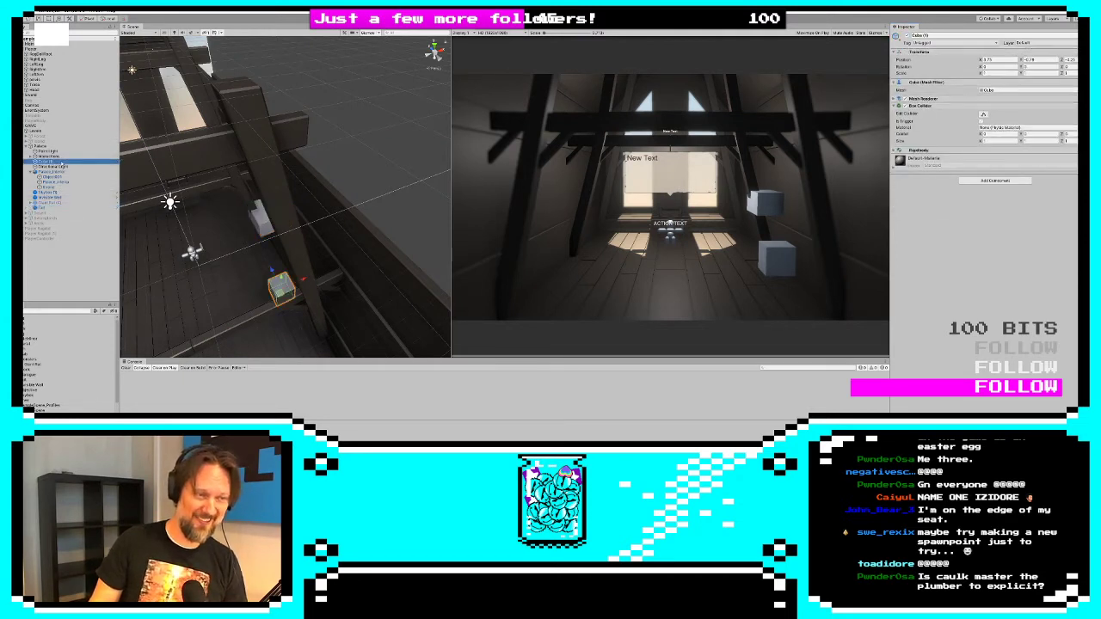
middle_drag(239, 234, 278, 186)
scroll(320, 277, down, 1)
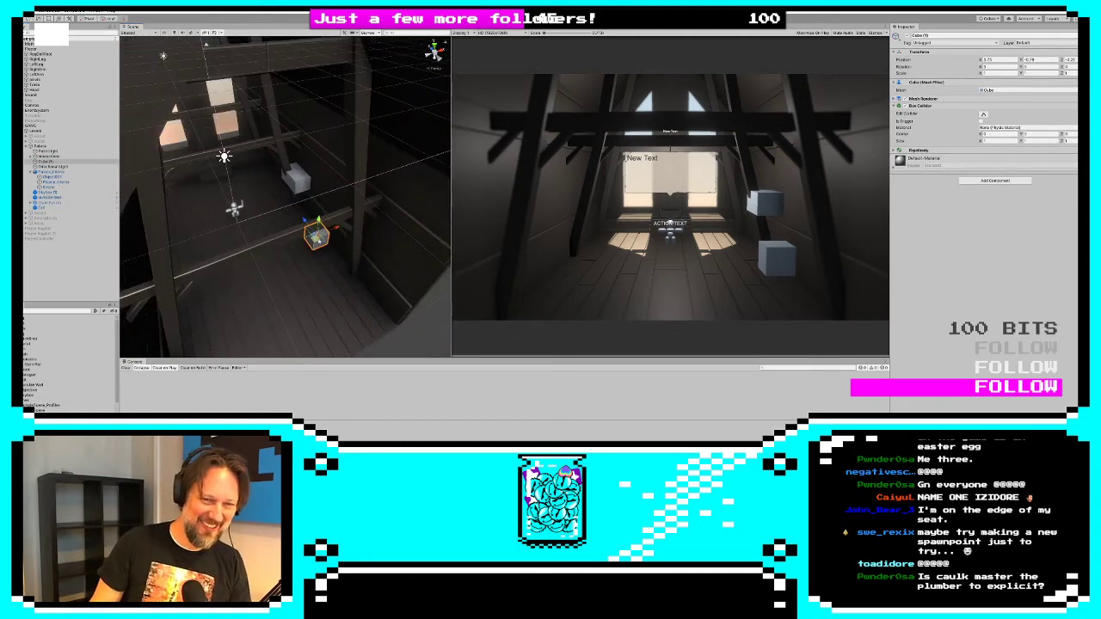
drag(318, 241, 283, 230)
middle_drag(301, 276, 295, 184)
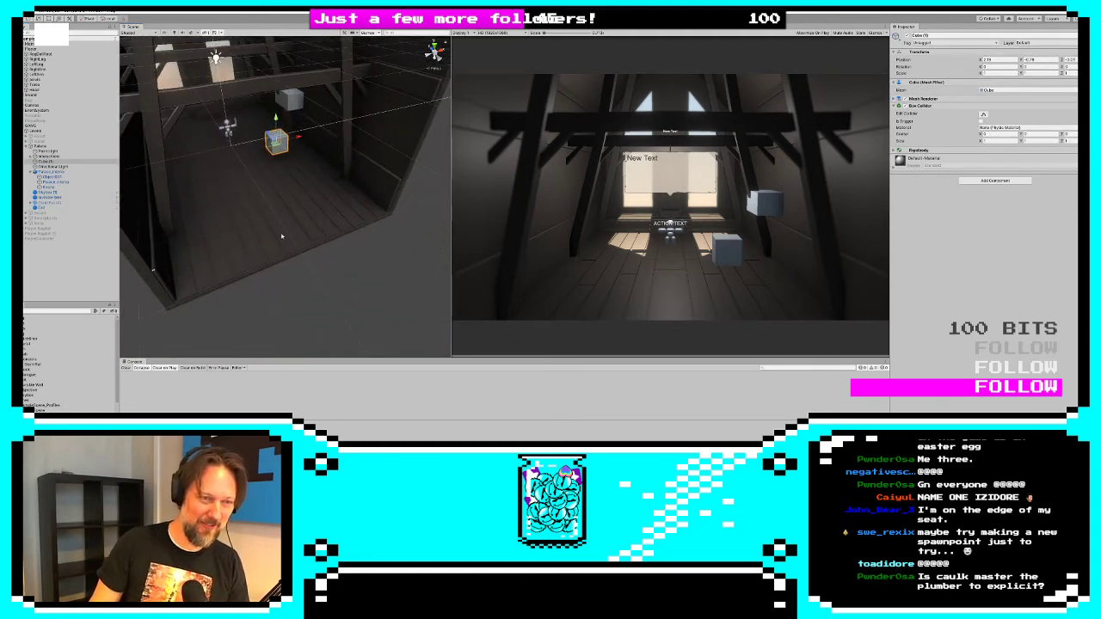
Inspect the Exit script's offset on the Exit inside the Palace's interactions group
click(34, 161)
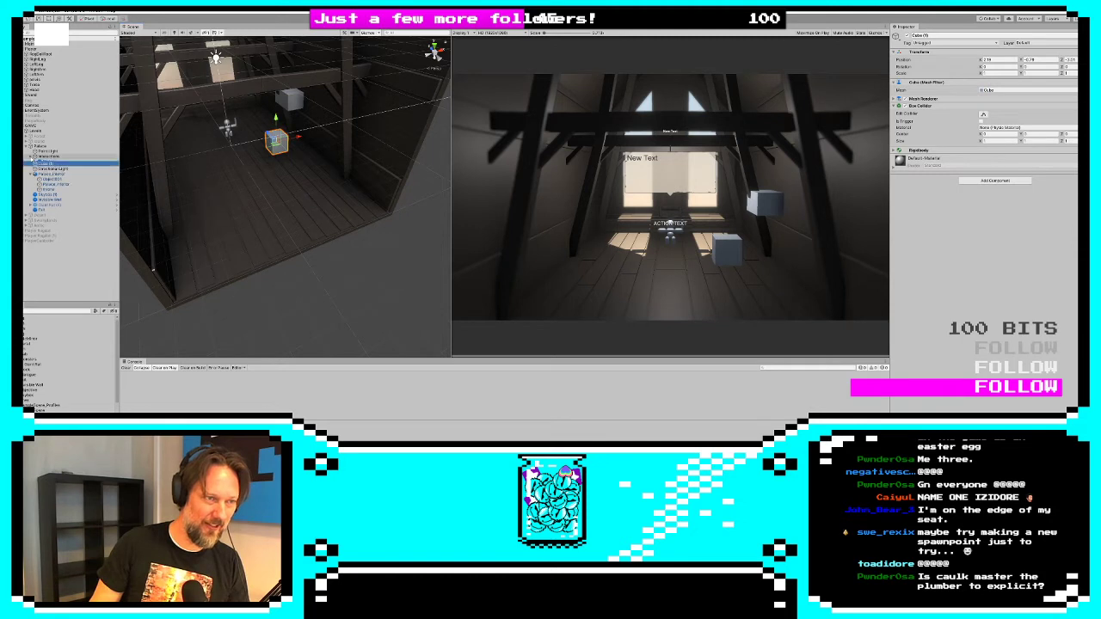
click(31, 156)
click(45, 166)
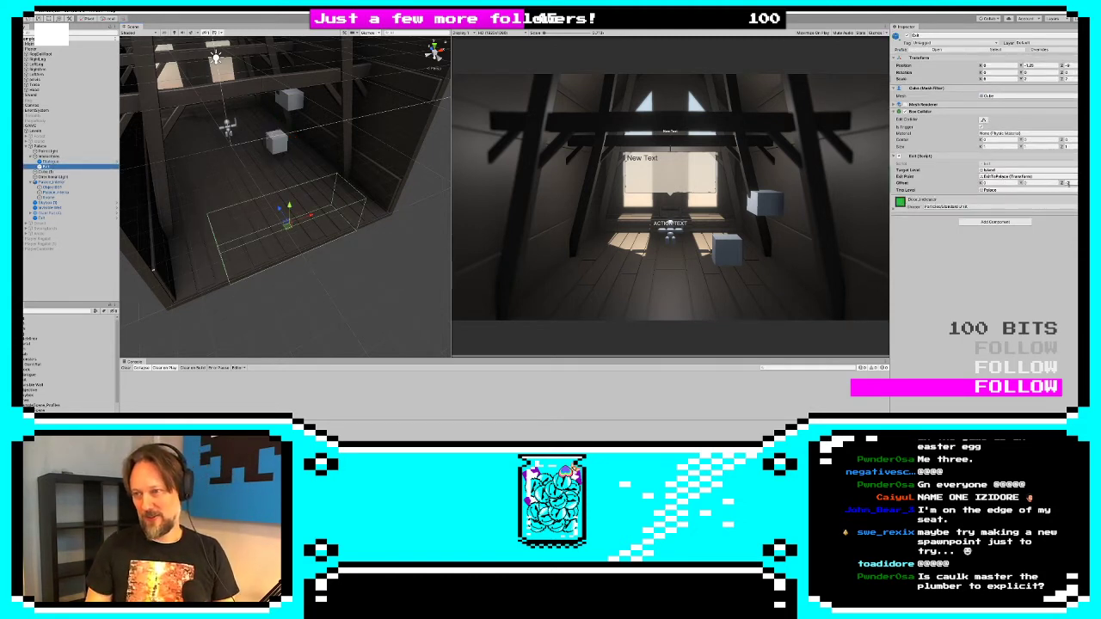
click(1068, 184)
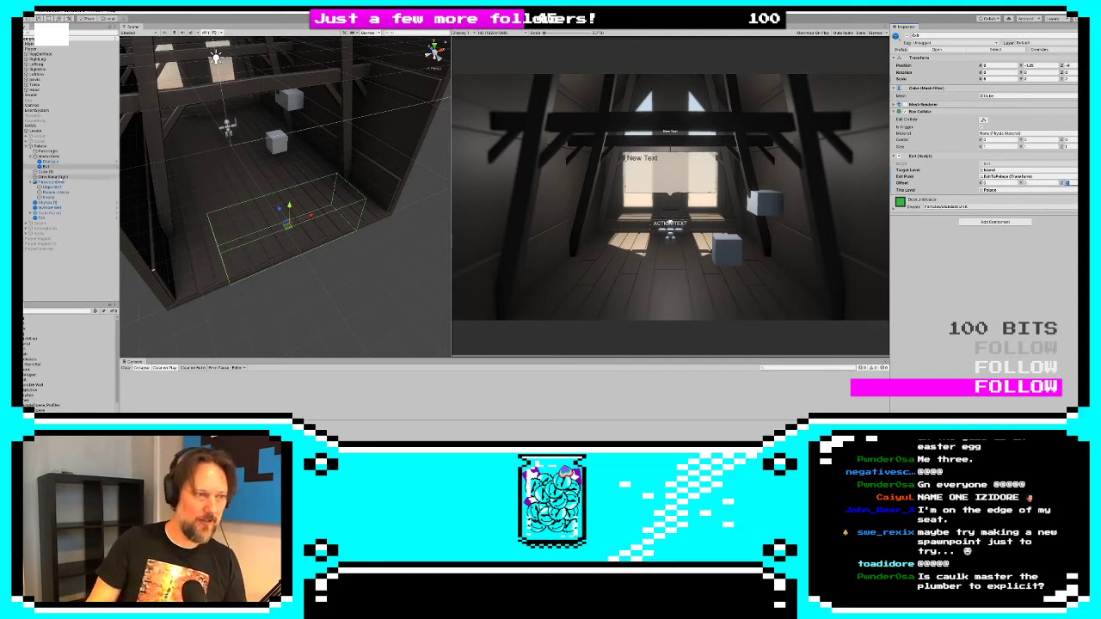
Reactivate Island and frame its ExitToPalace trigger in the Scene view to compare it with the Palace attic
click(34, 141)
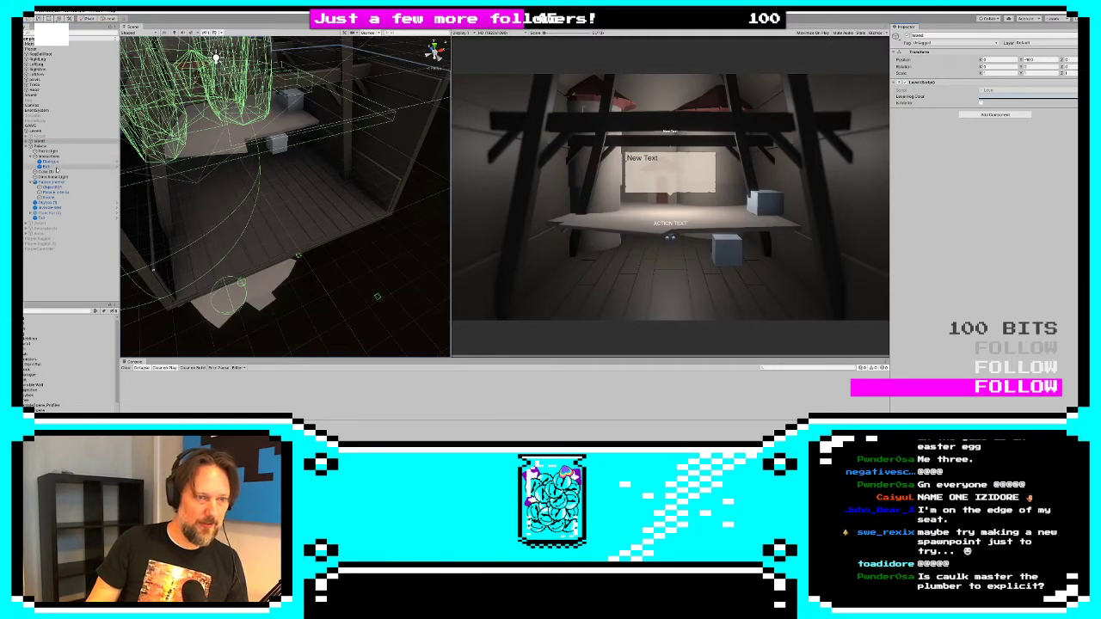
click(27, 142)
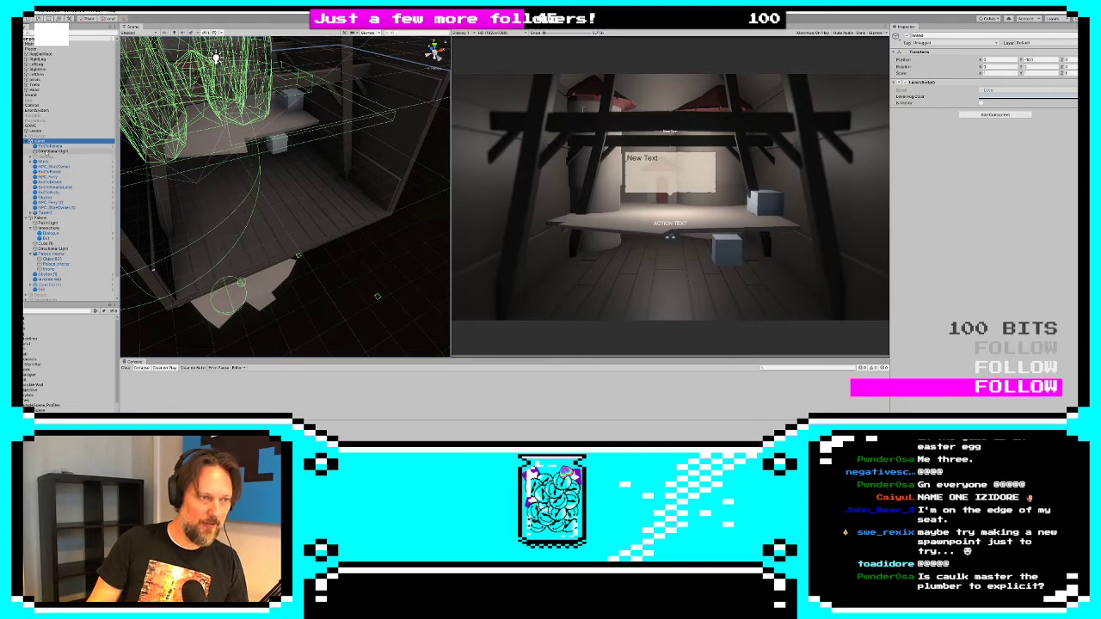
double_click(52, 146)
alt+drag(279, 176, 233, 254)
alt+drag(255, 195, 121, 190)
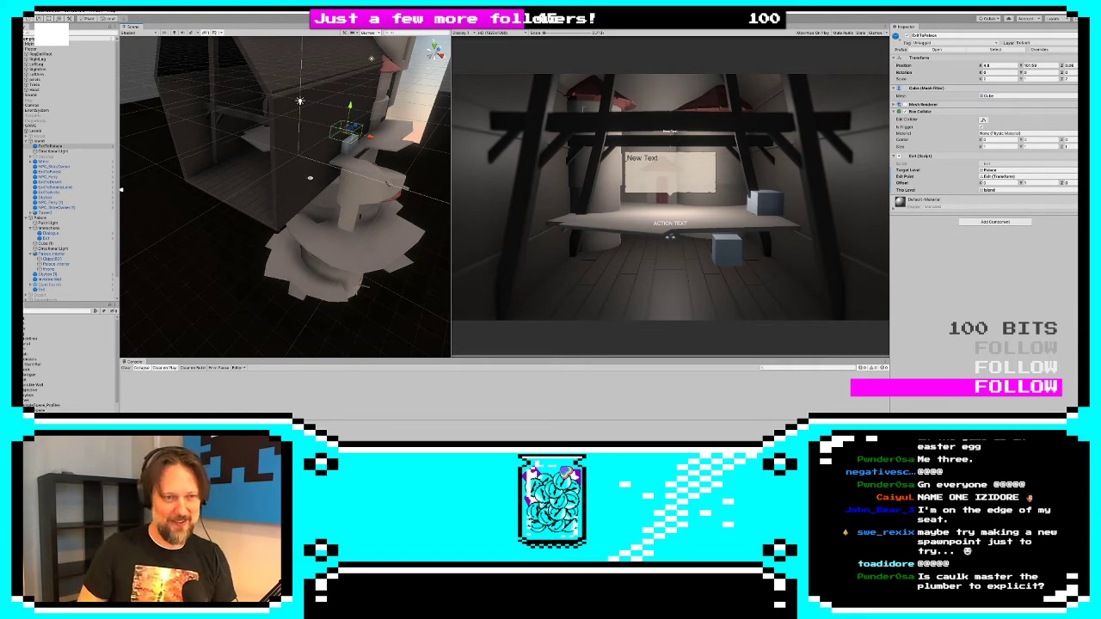
mouse_move(310, 178)
alt+mouse_down()
mouse_move(385, 172)
mouse_move(319, 165)
alt+mouse_up()
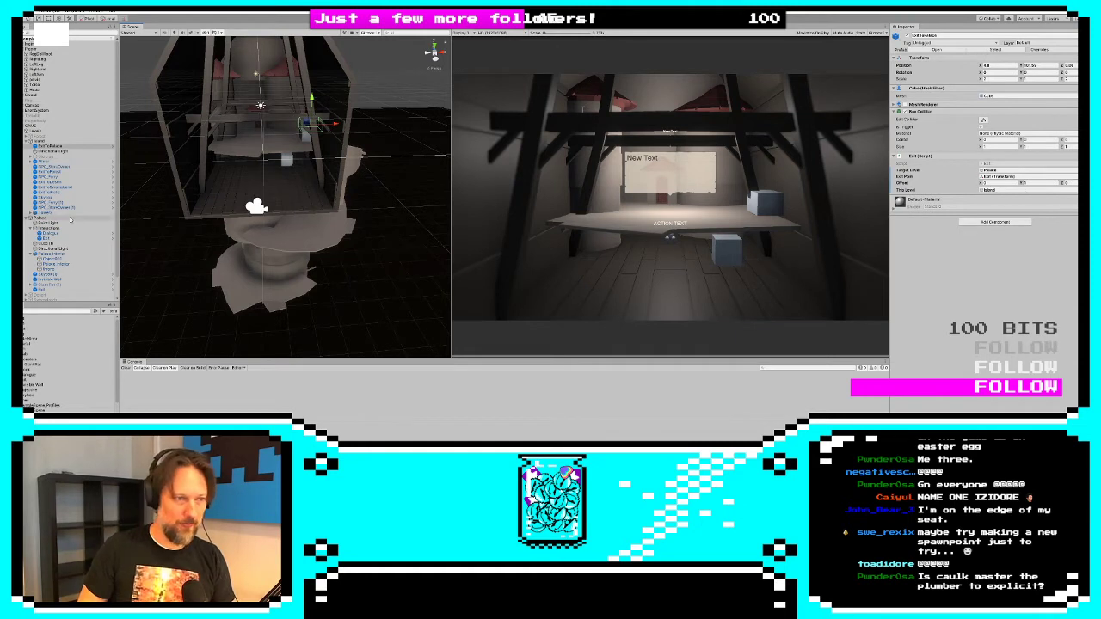
Check which objects the Palace Exit's Exit Point and Target Level fields refer to
click(51, 238)
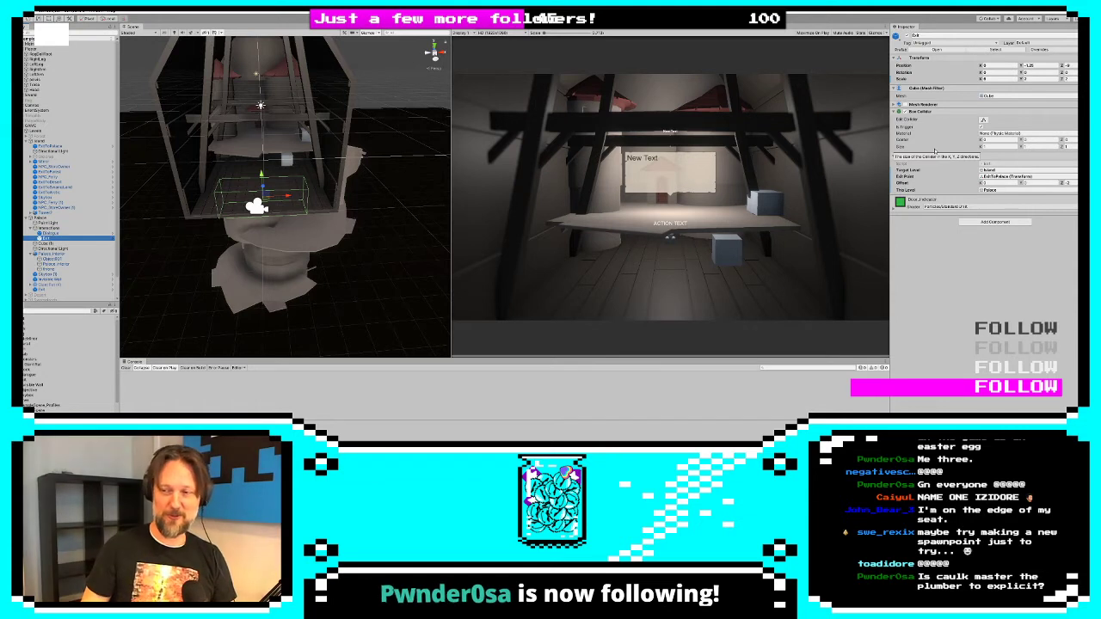
click(1008, 177)
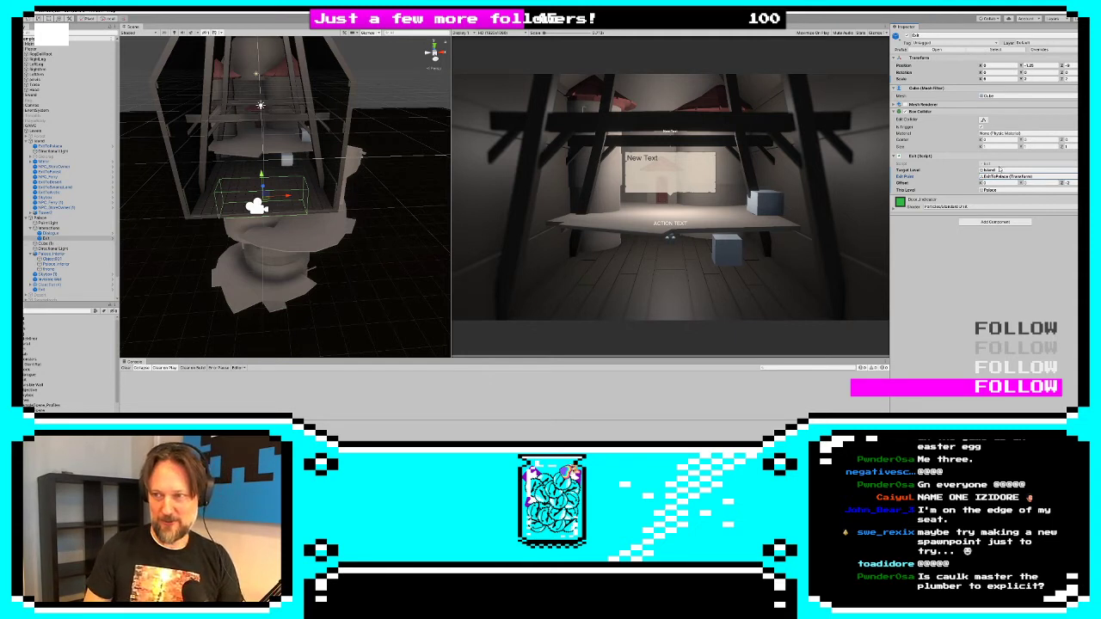
click(999, 169)
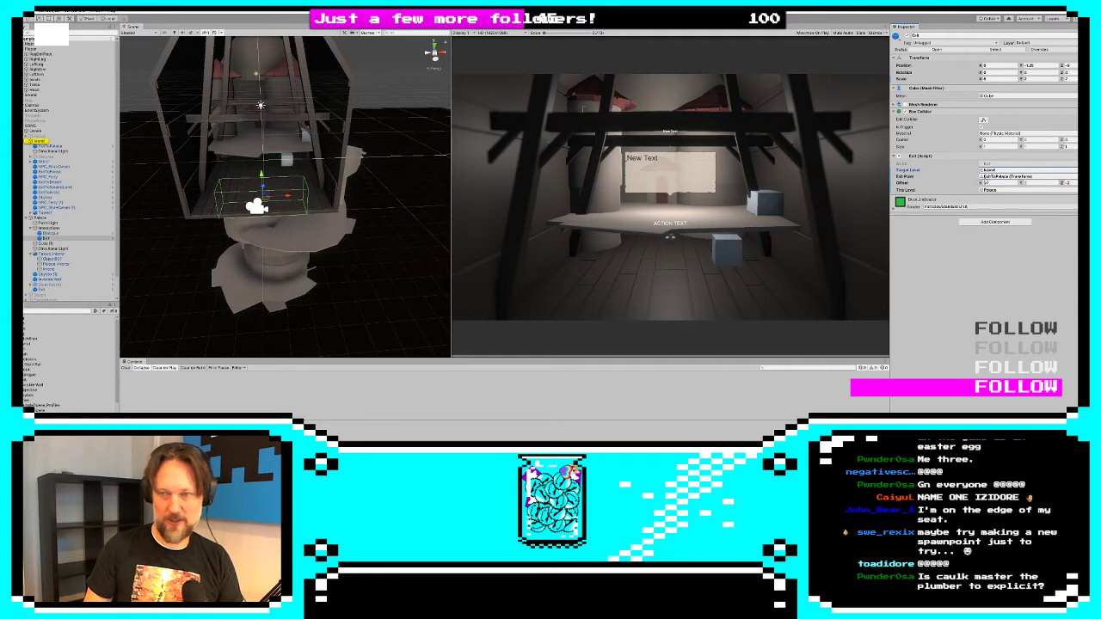
Move the new Exit object into the Island group and assign it as Exit Point of the Exit in the Palace's interactions group
click(987, 178)
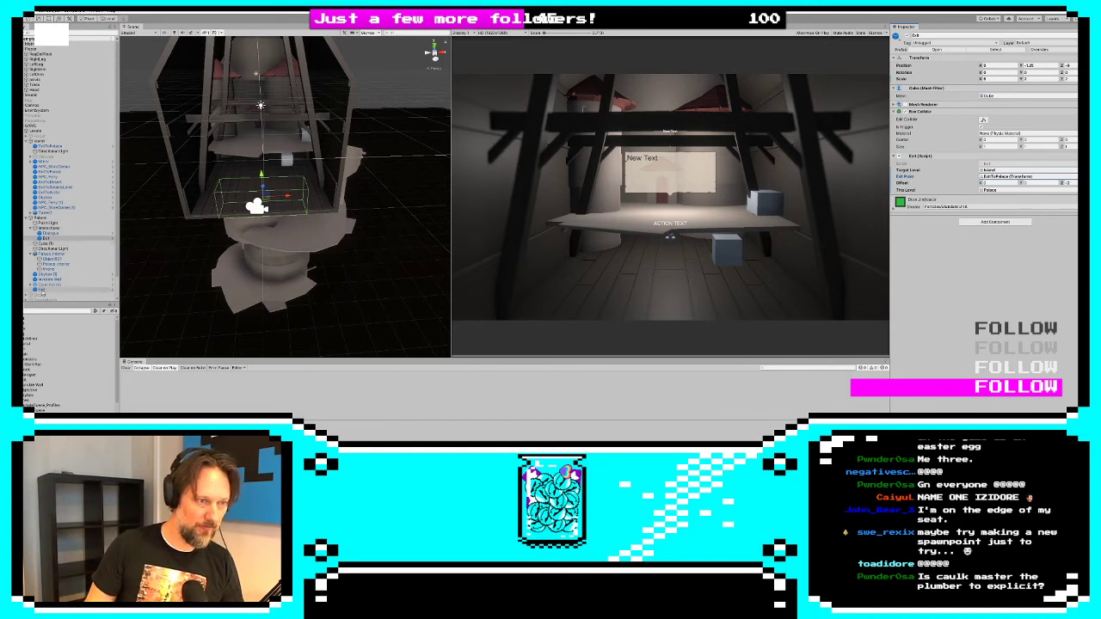
click(51, 146)
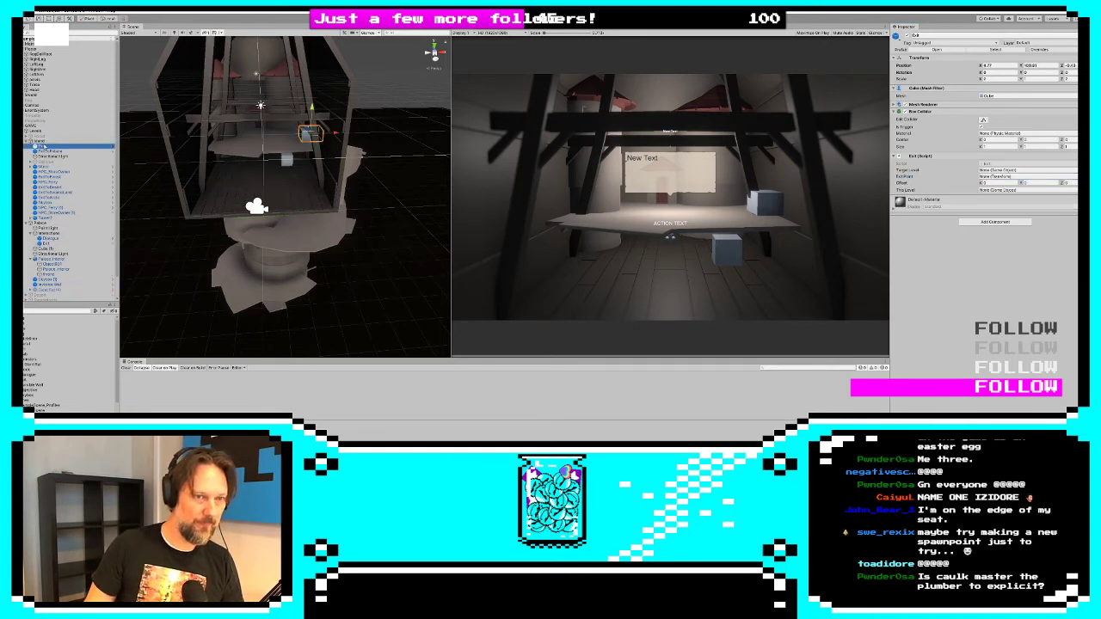
click(48, 244)
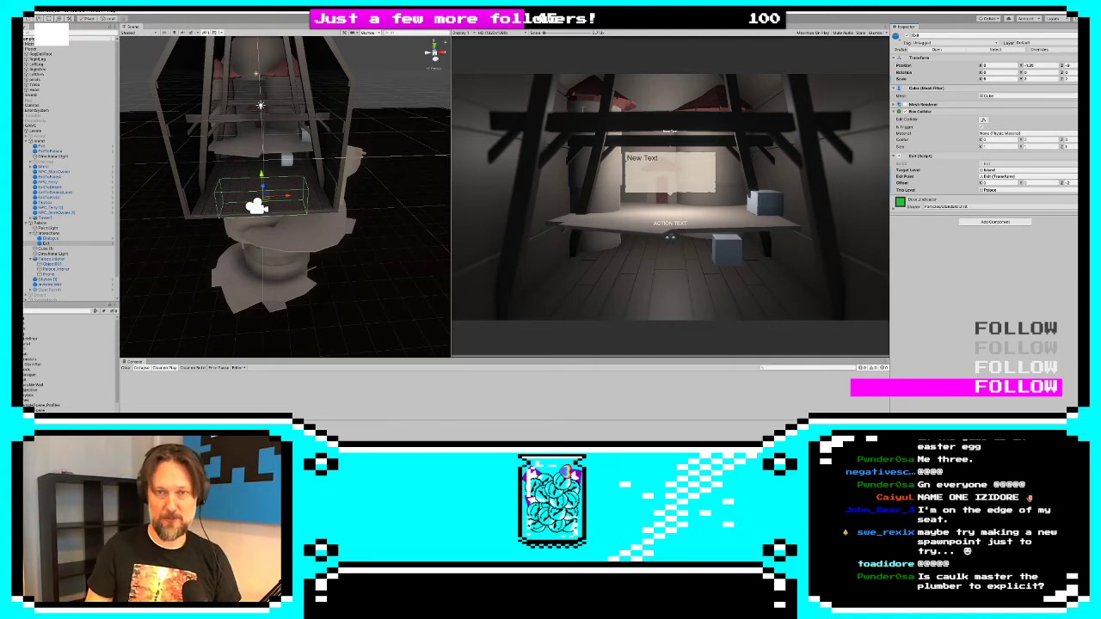
Play-test the scene in an enlarged Game view, walking the ragdoll across the Palace attic to the Exit to Island trigger
key(ctrl+p)
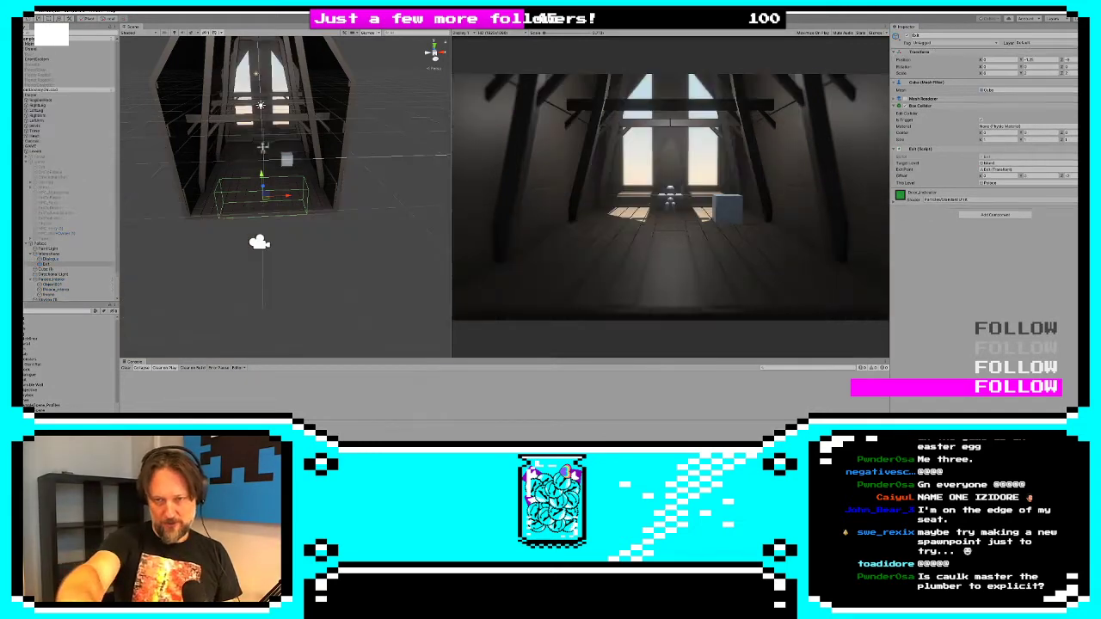
drag(453, 197, 184, 201)
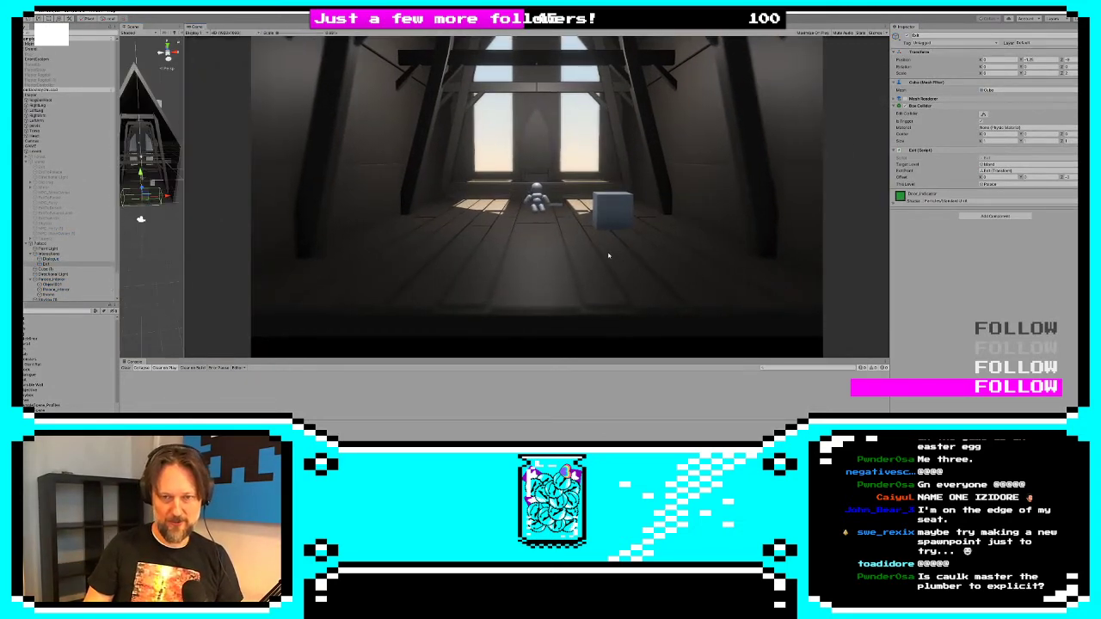
key(d)
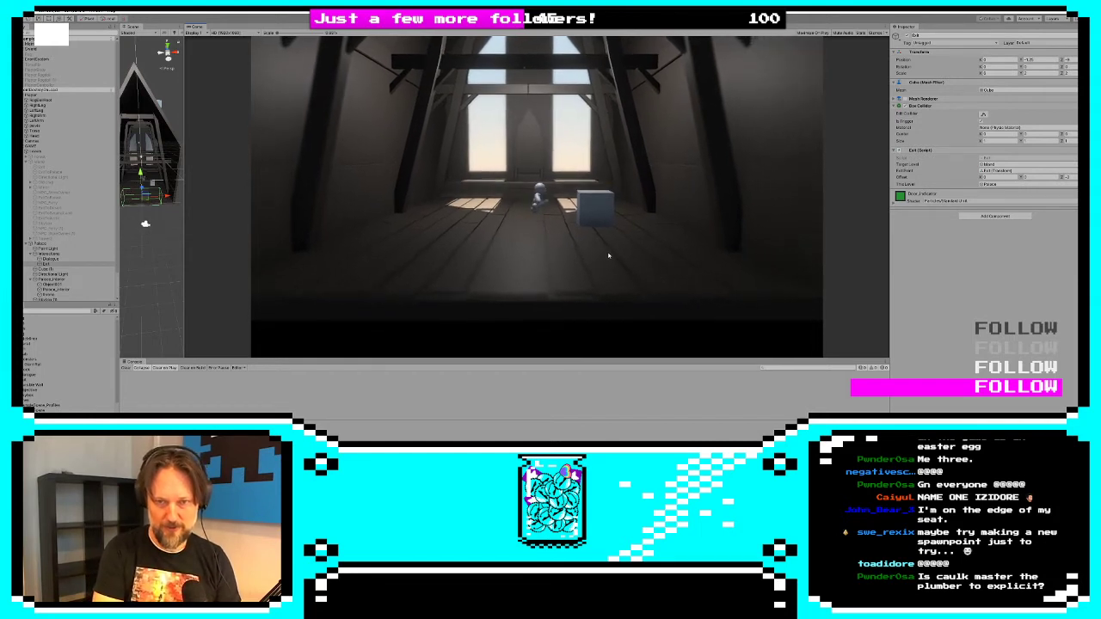
key(s)
key(a)
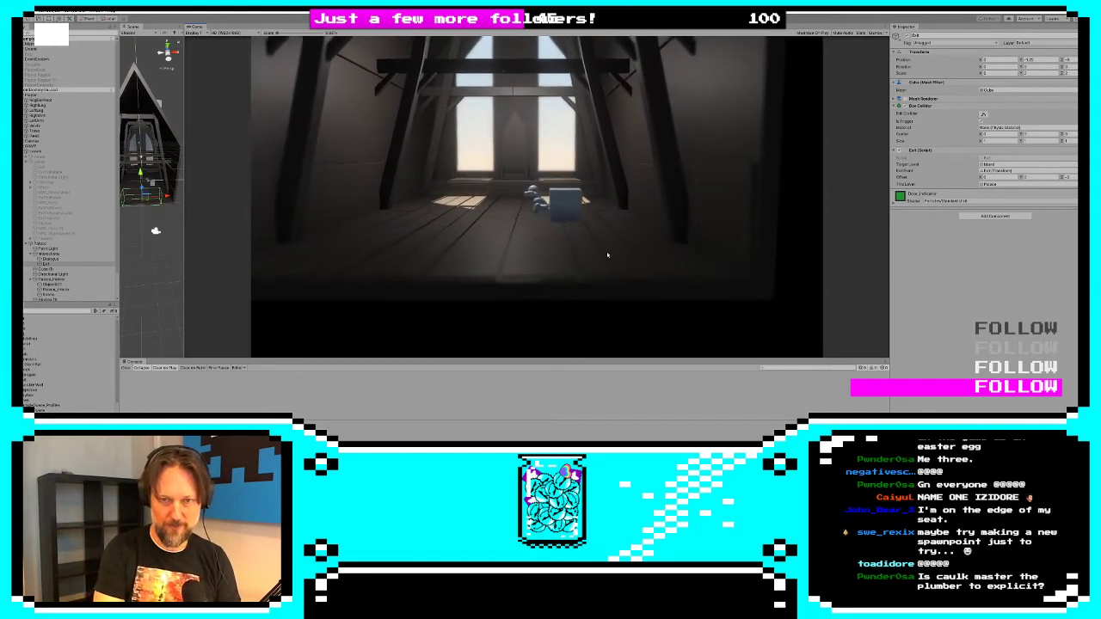
key(d)
key(a)
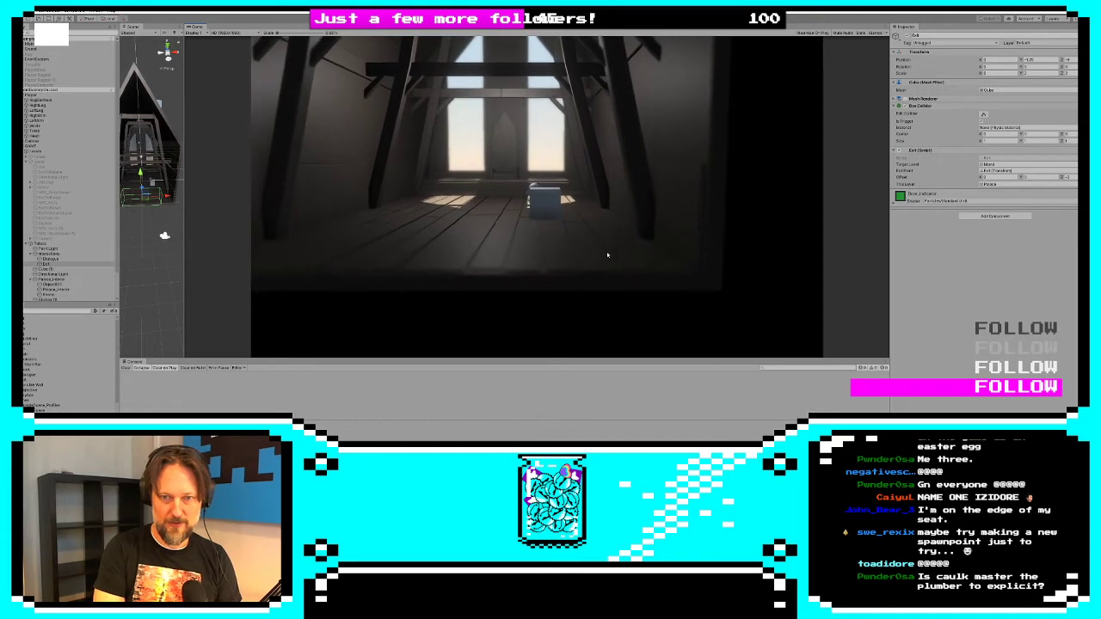
key(s)
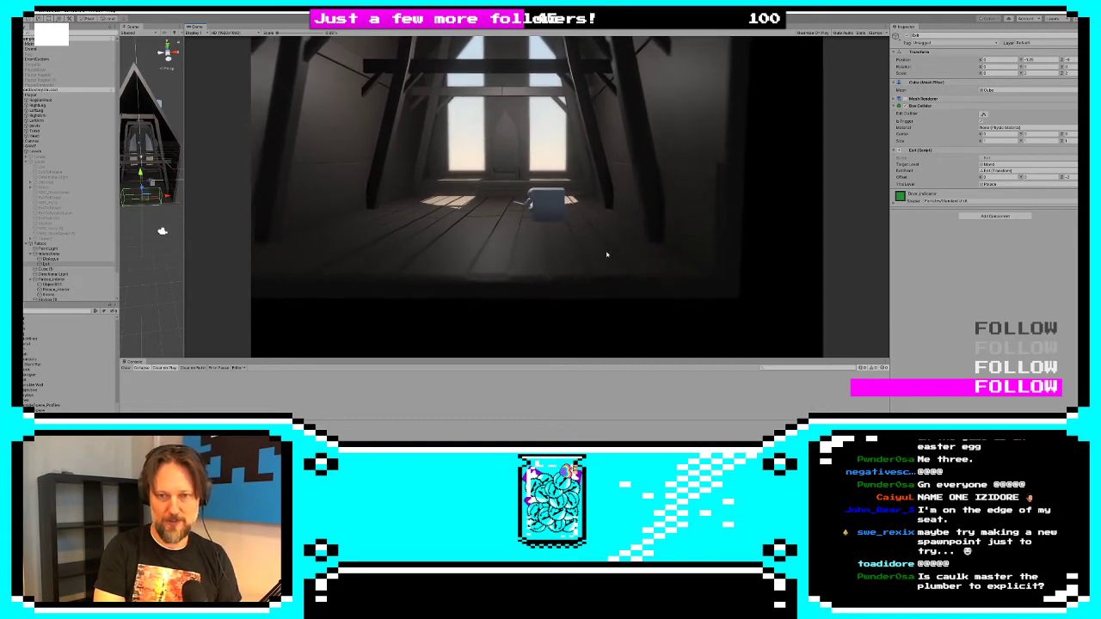
key(a)
key(d)
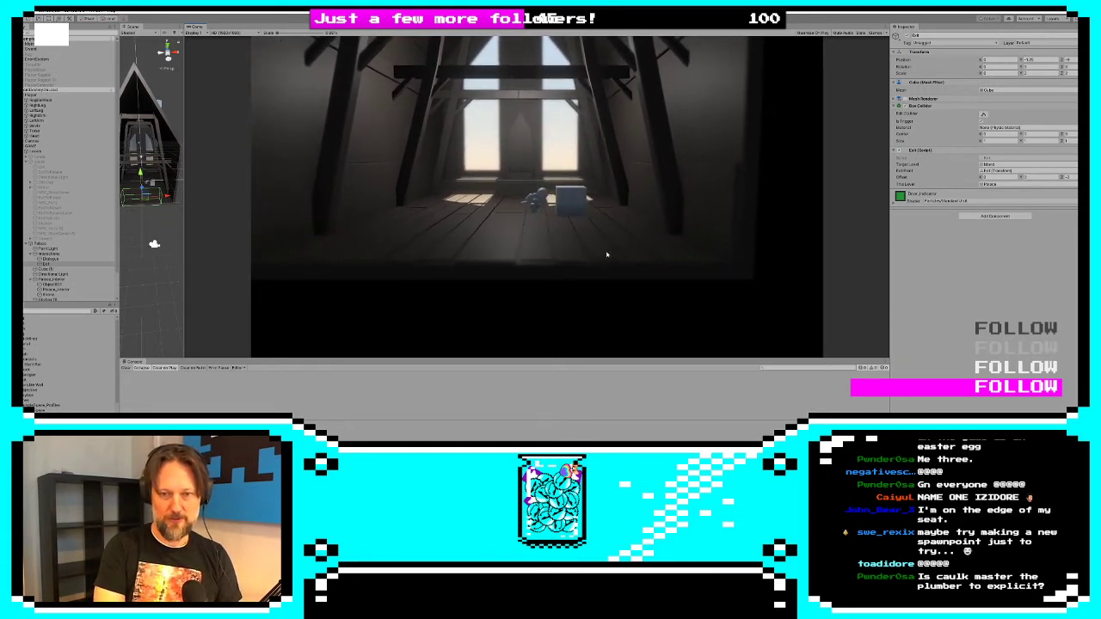
key(s)
key(a)
key(w)
key(s)
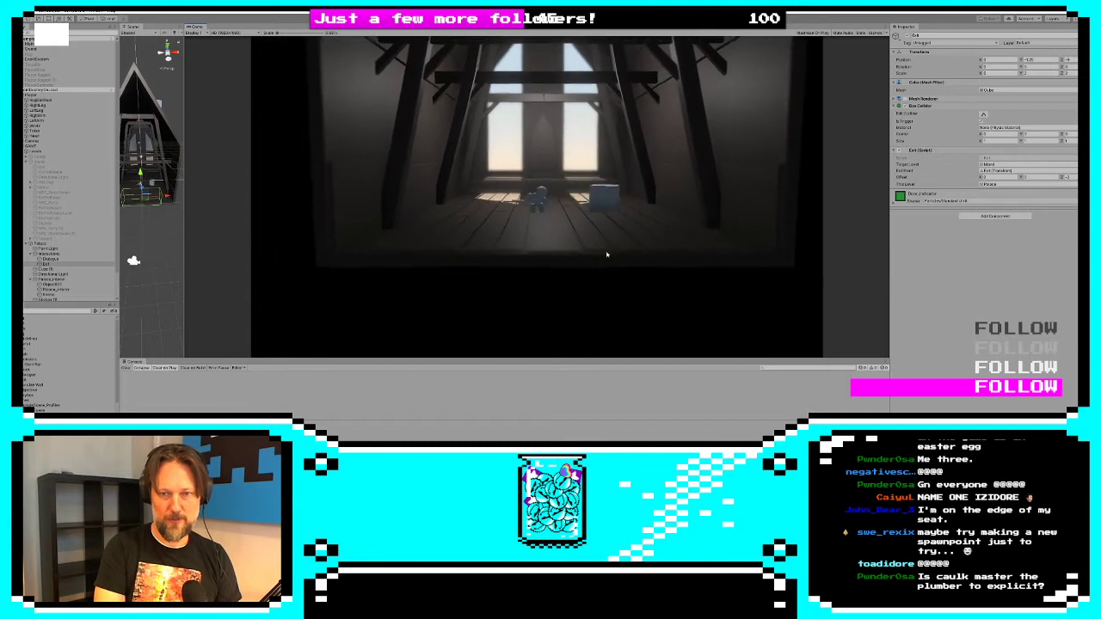
key(d)
key(s)
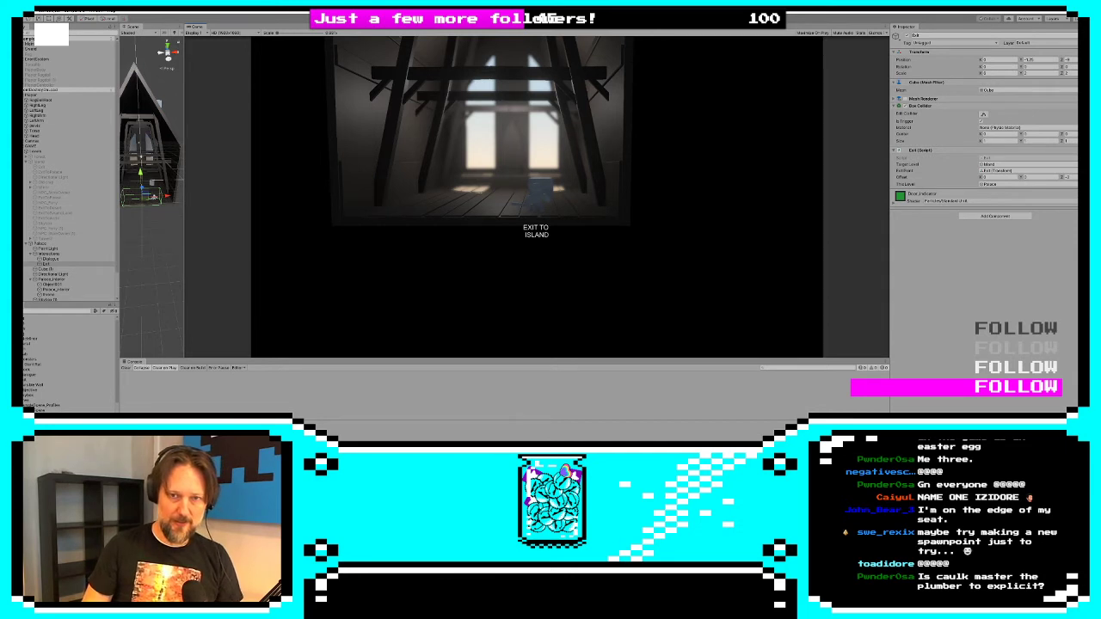
Test the exit to the Island in play mode, then trace the palace exit's Exit Point reference to the Island's Exit object
key(e)
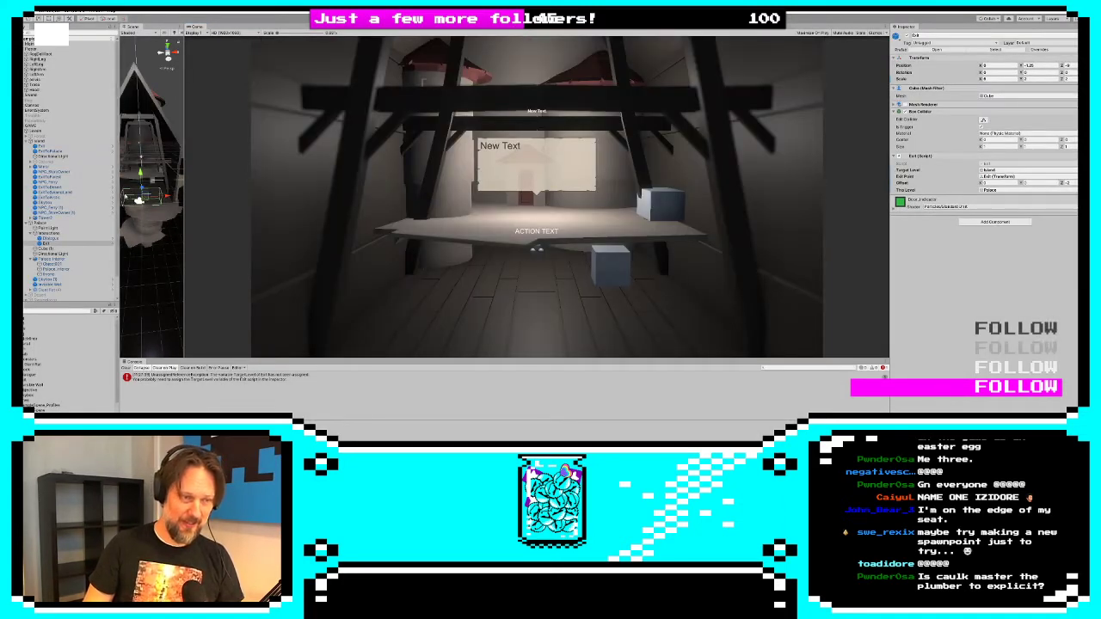
click(1002, 176)
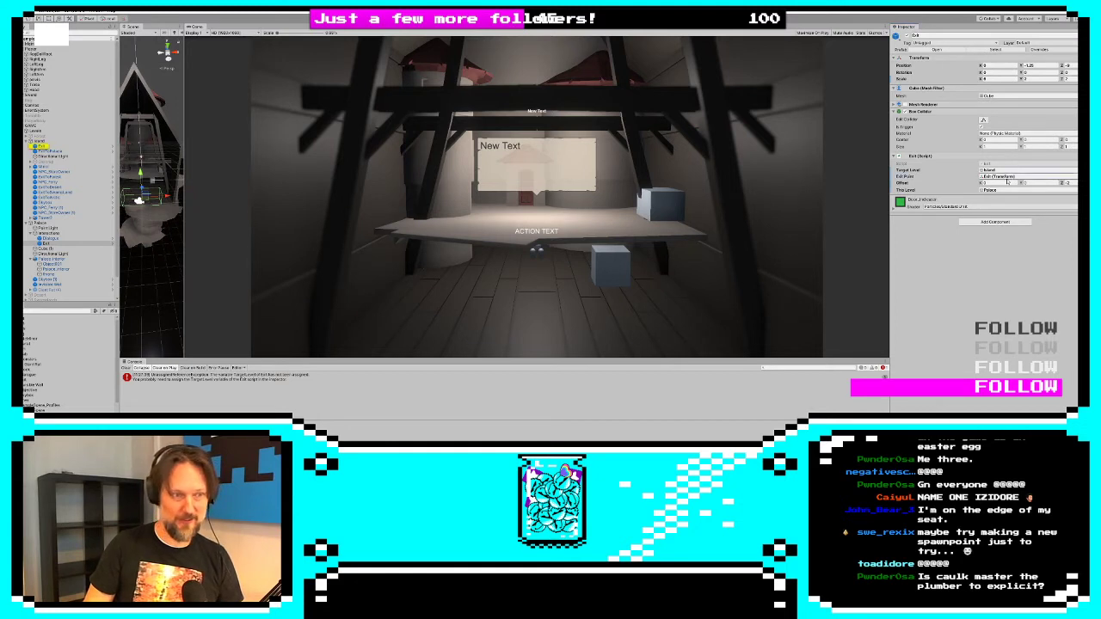
click(78, 147)
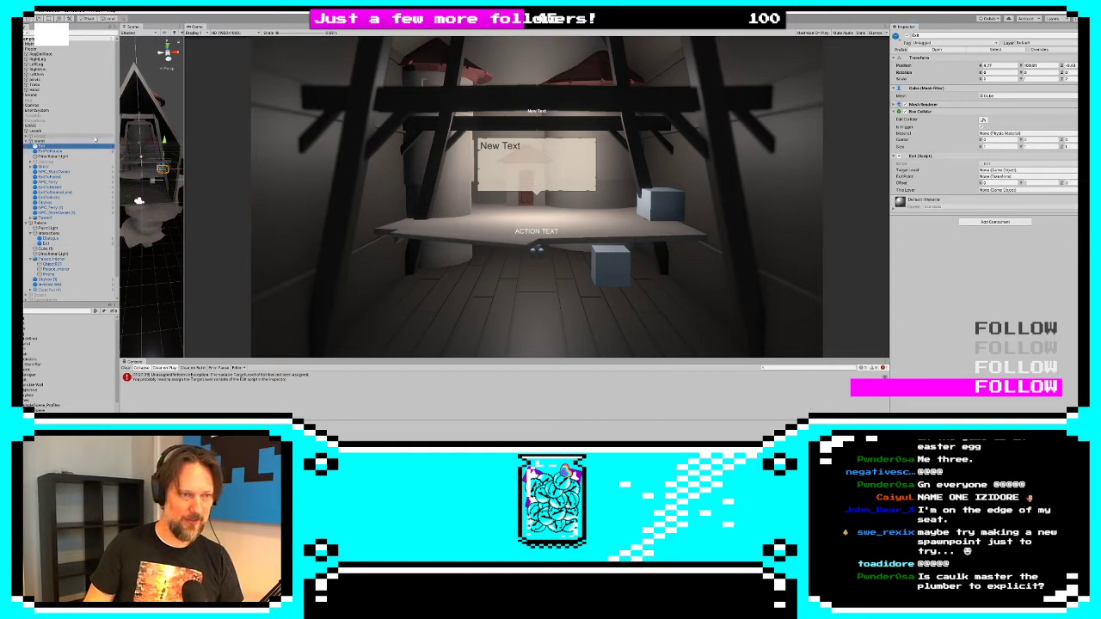
Deactivate the Palace level object and look up the Exit script error in the Console
click(51, 223)
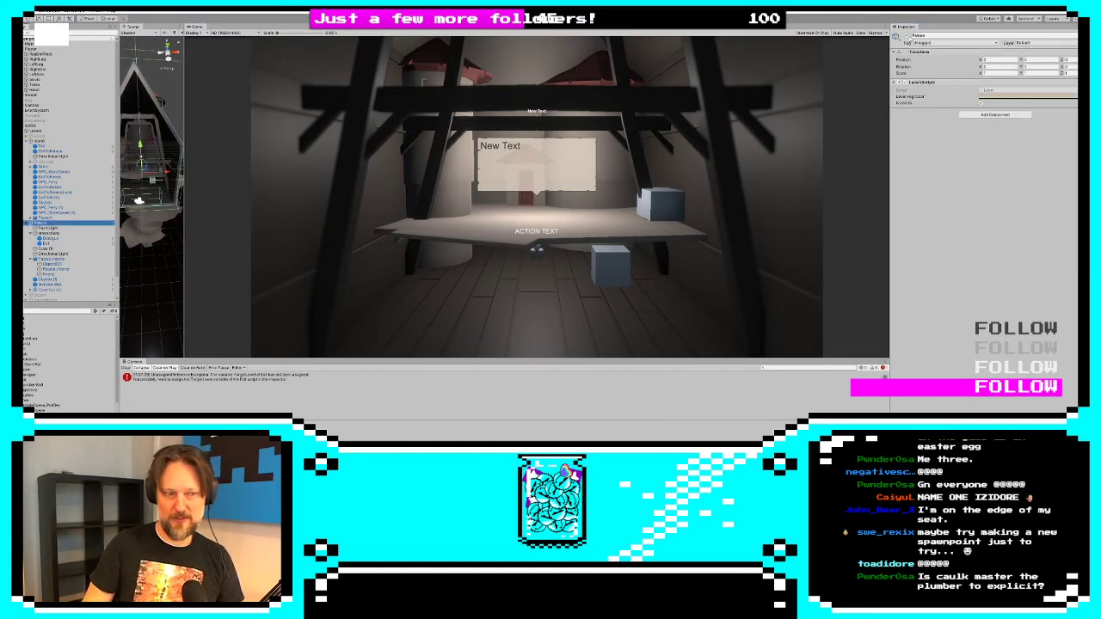
click(908, 36)
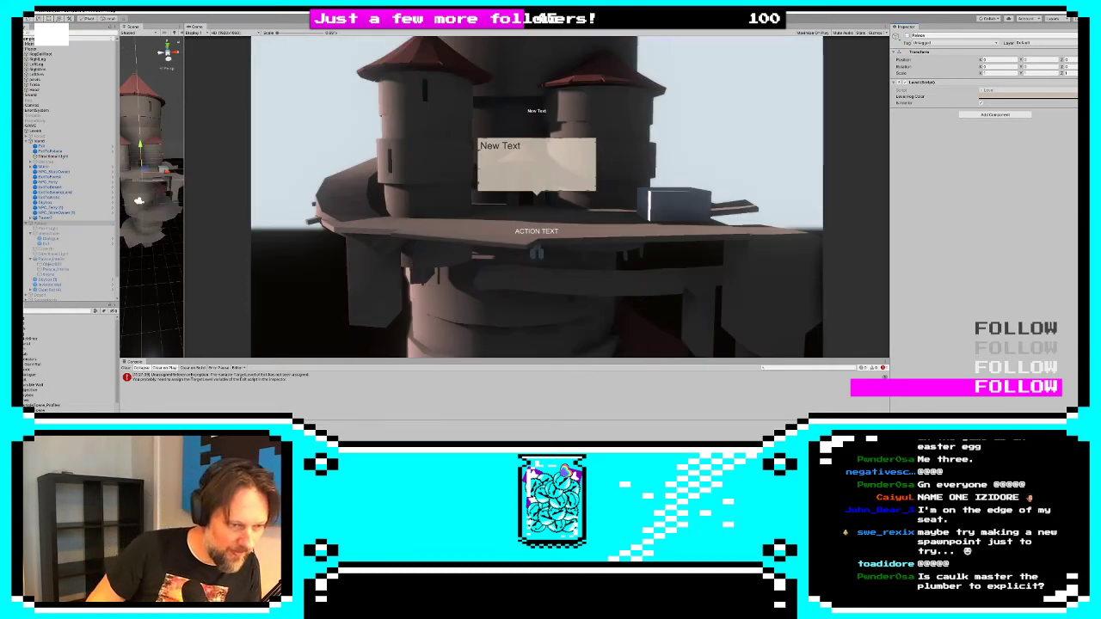
click(215, 376)
click(197, 383)
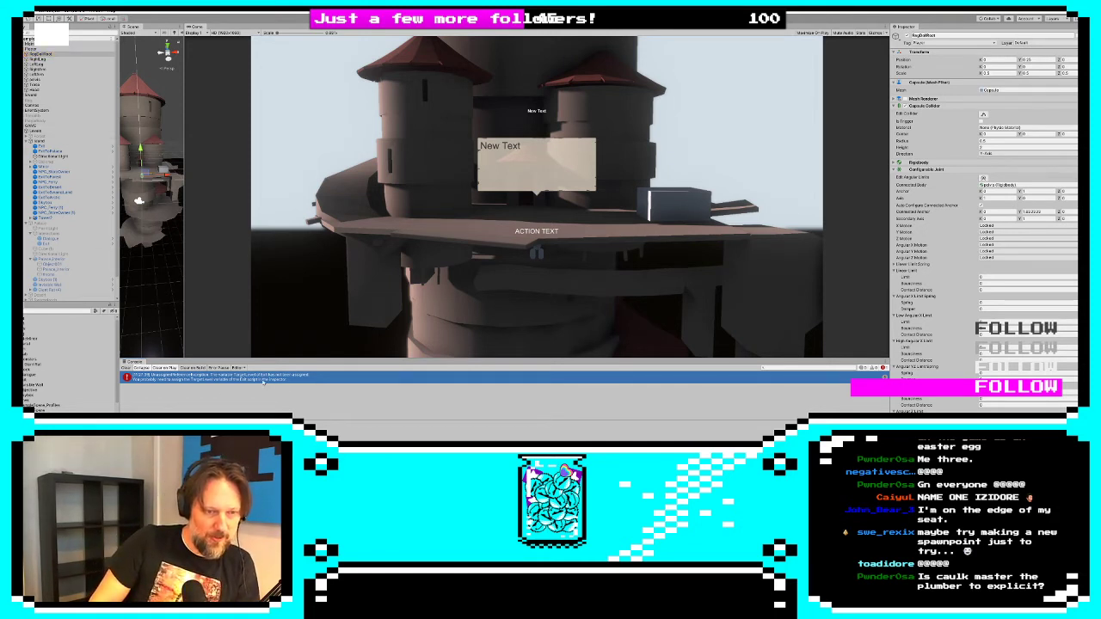
Set the Island Exit's Target Level to Palace and Exit Point to Exit, and raise its cube above the tower's upper platform
click(53, 148)
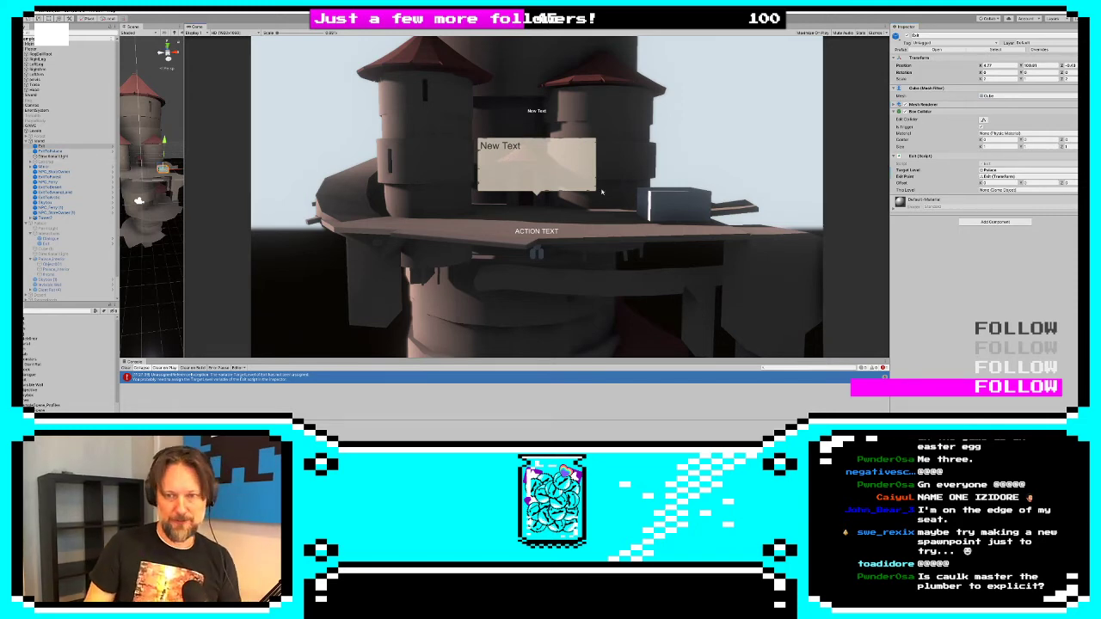
drag(185, 164, 716, 164)
alt+drag(469, 68, 511, 250)
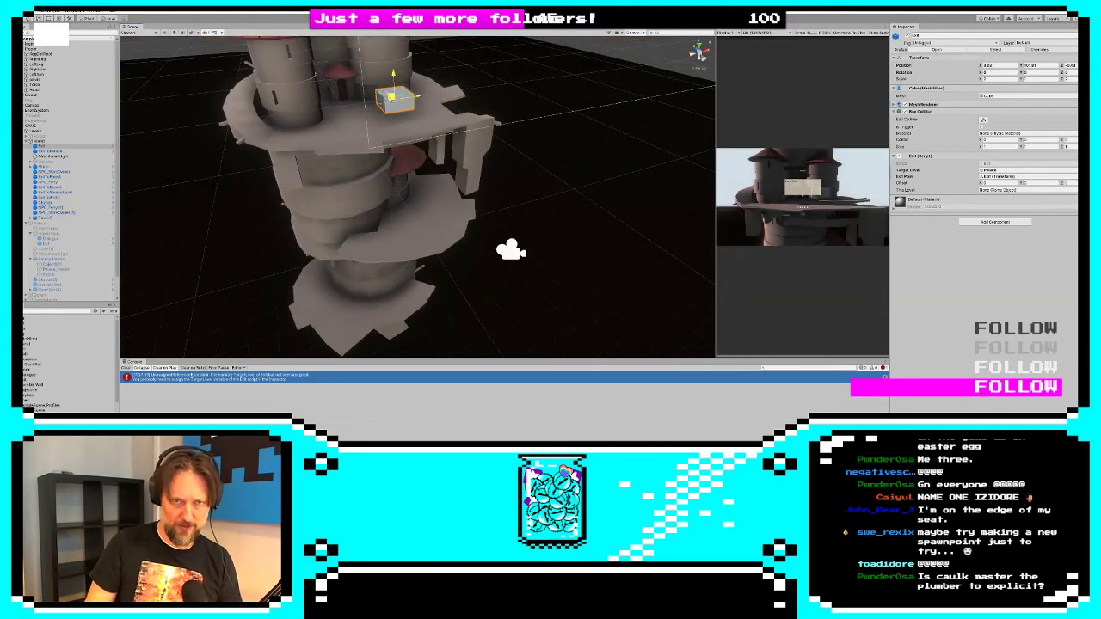
drag(370, 60, 396, 59)
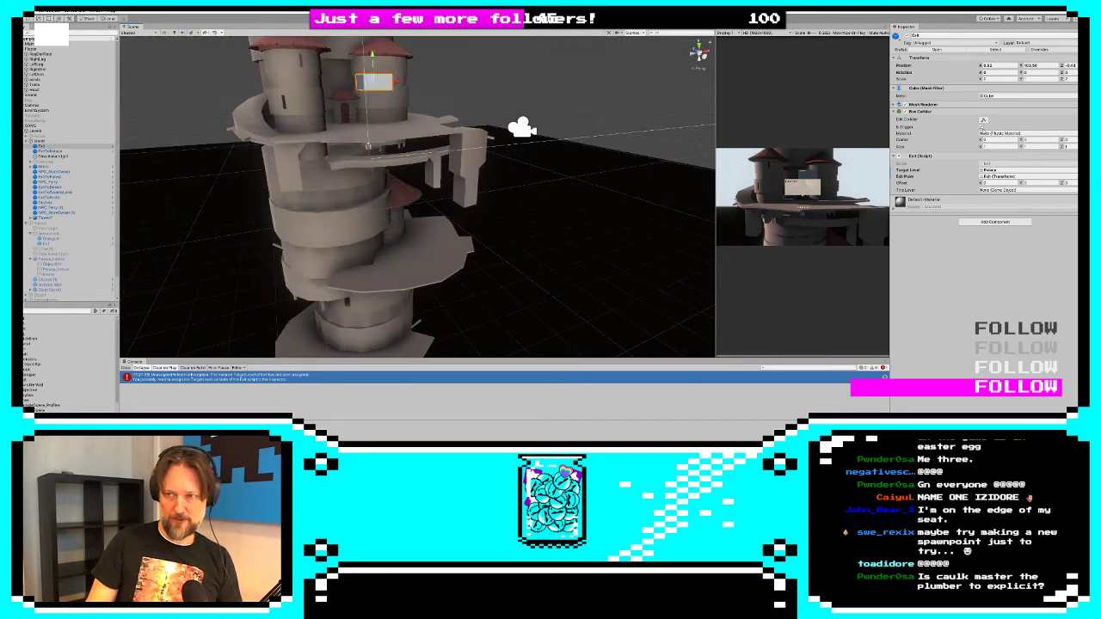
Run the game with an enlarged Game view and take the palace's exit to the Island
key(ctrl+p)
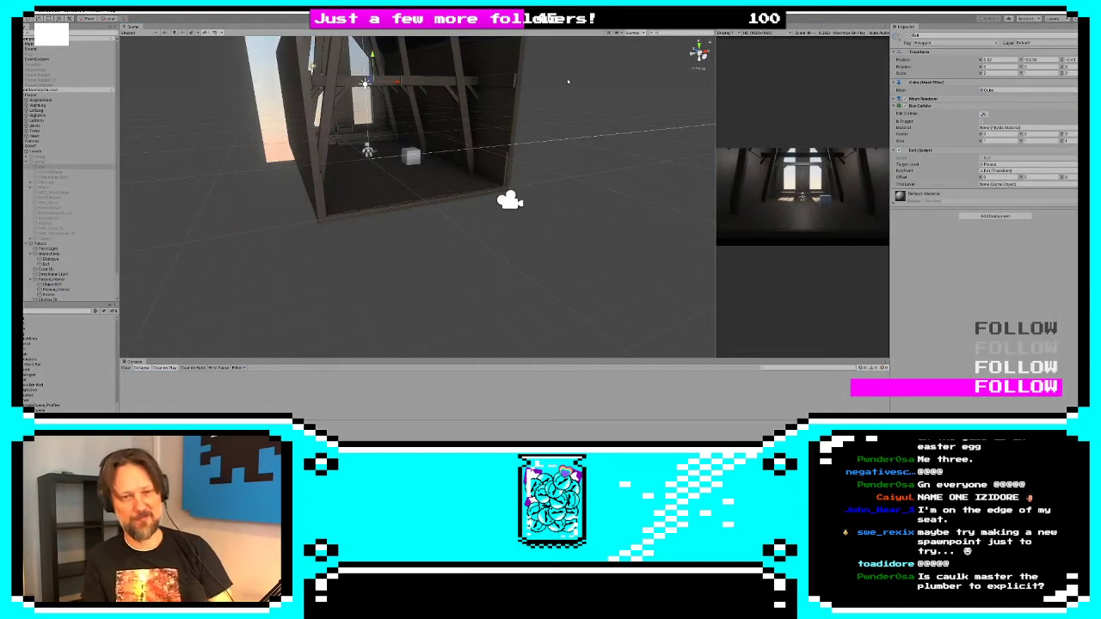
drag(715, 184, 25, 187)
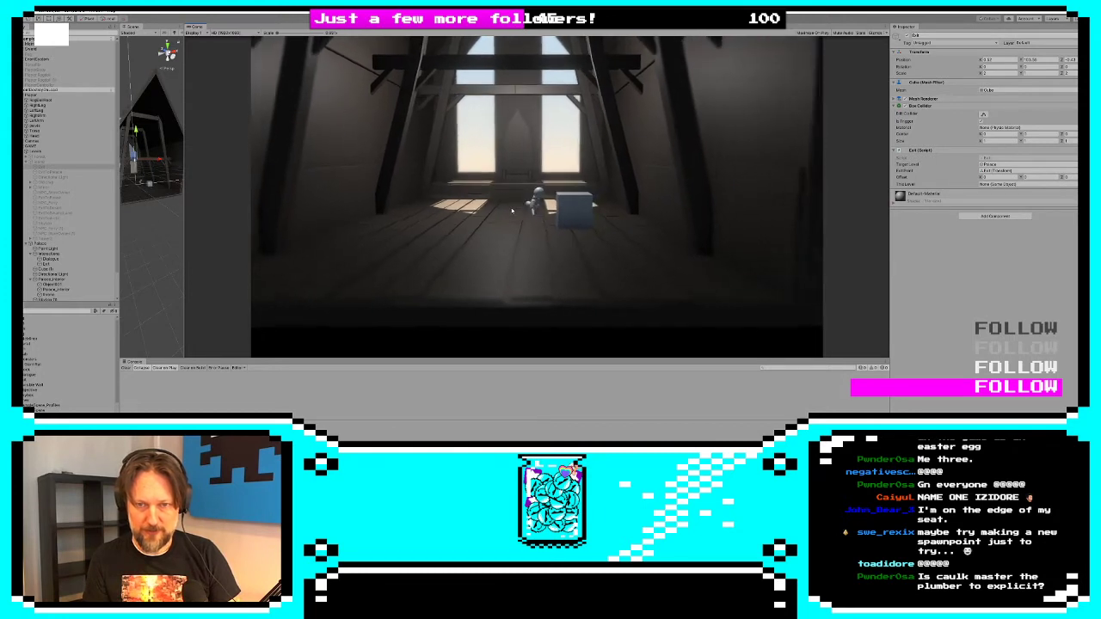
key(a)
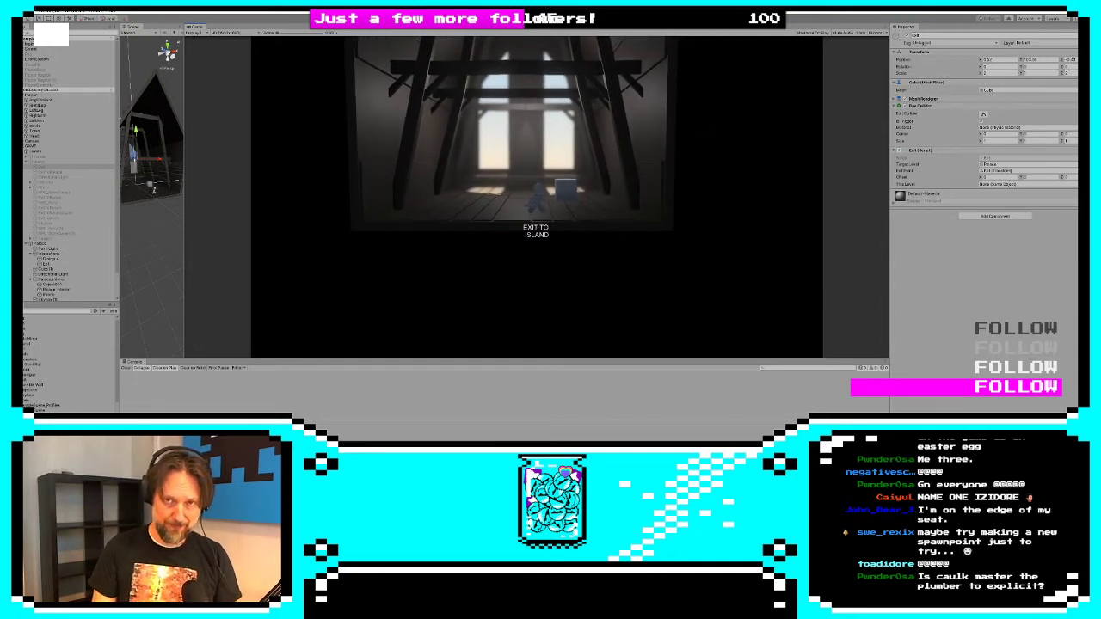
key(e)
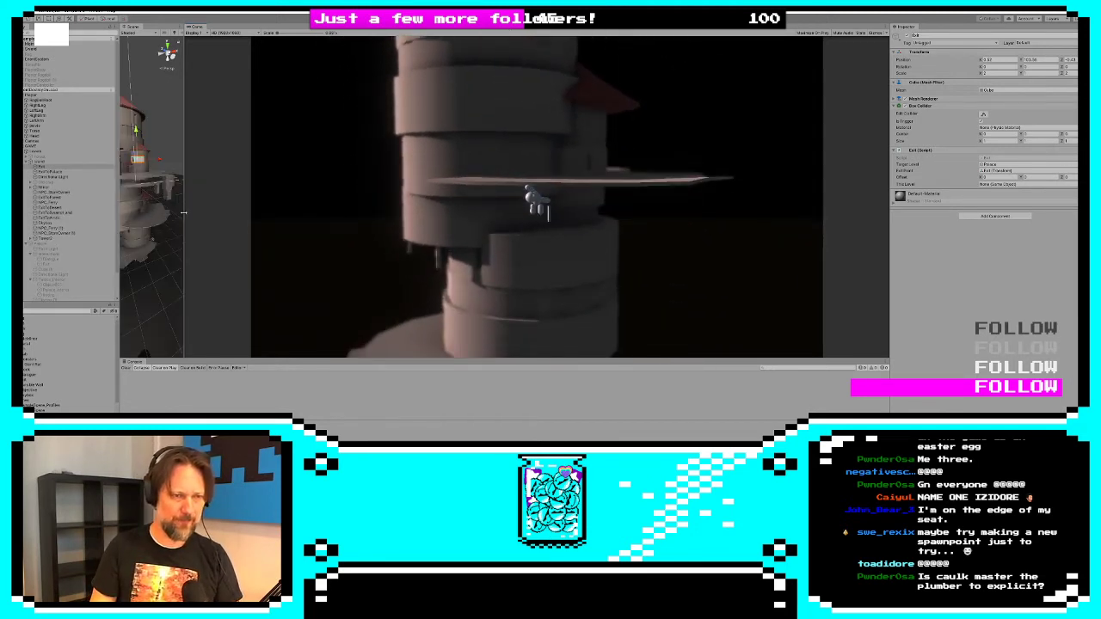
Examine from above where the player lands relative to the exit cube, and inspect the Player object
drag(184, 213, 588, 212)
alt+drag(354, 155, 468, 295)
mouse_move(348, 232)
alt+mouse_down()
mouse_move(443, 225)
mouse_move(450, 202)
mouse_move(344, 211)
mouse_move(439, 217)
mouse_move(400, 206)
mouse_move(361, 112)
mouse_move(365, 245)
alt+mouse_up()
click(40, 94)
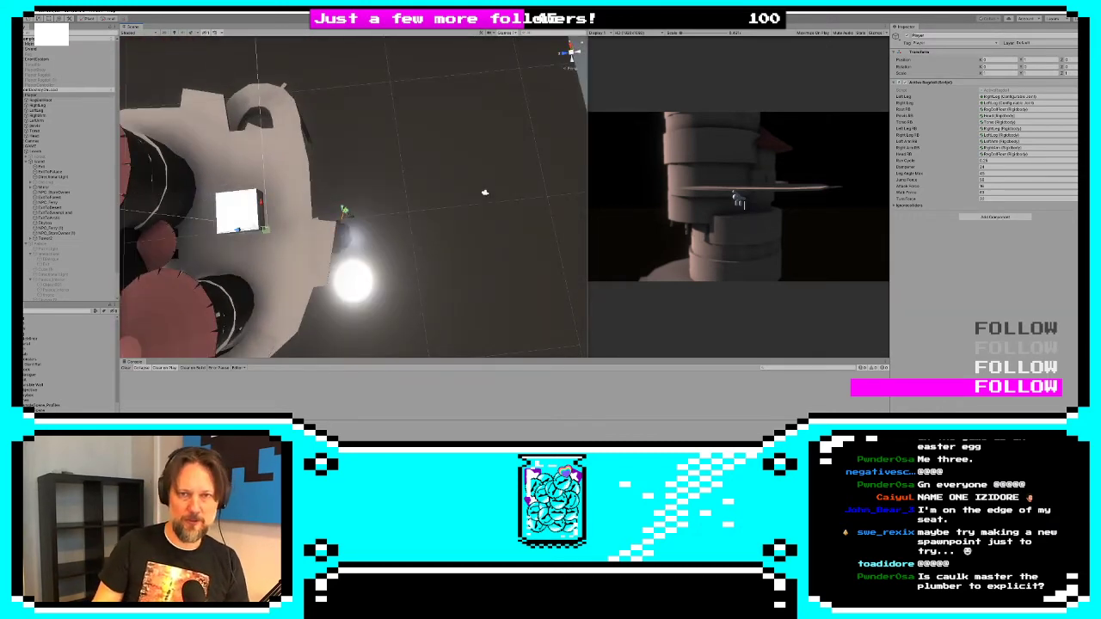
Switch to Visual Studio and examine the SafeMove target parameter and the exit point passed to it in GameManager's OpenLevel(Exit e)
key(alt+Tab)
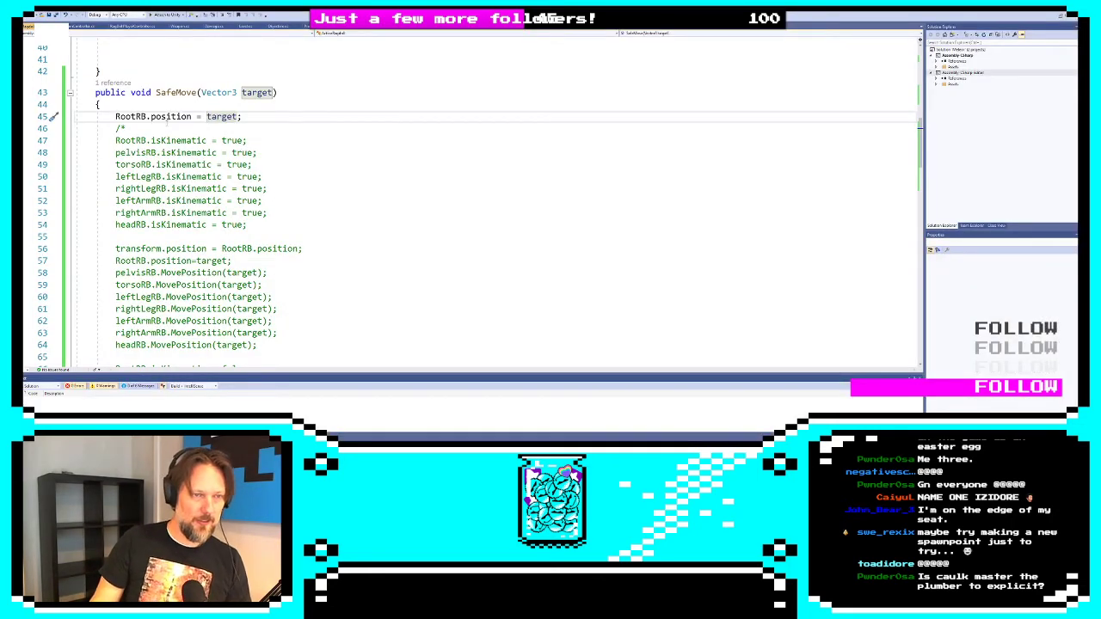
double_click(256, 93)
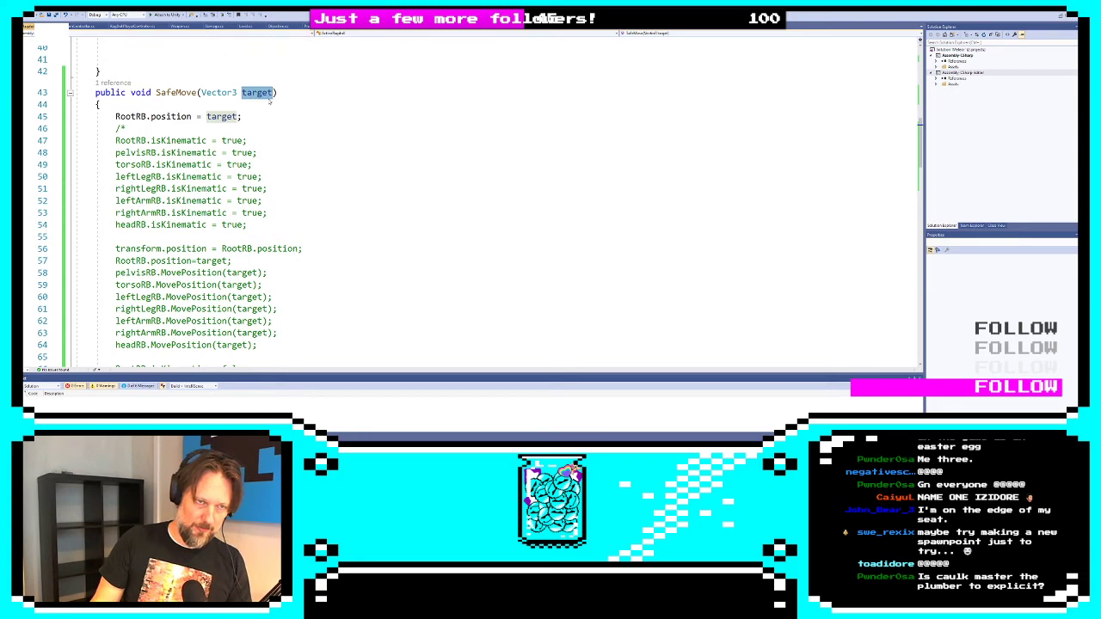
click(270, 92)
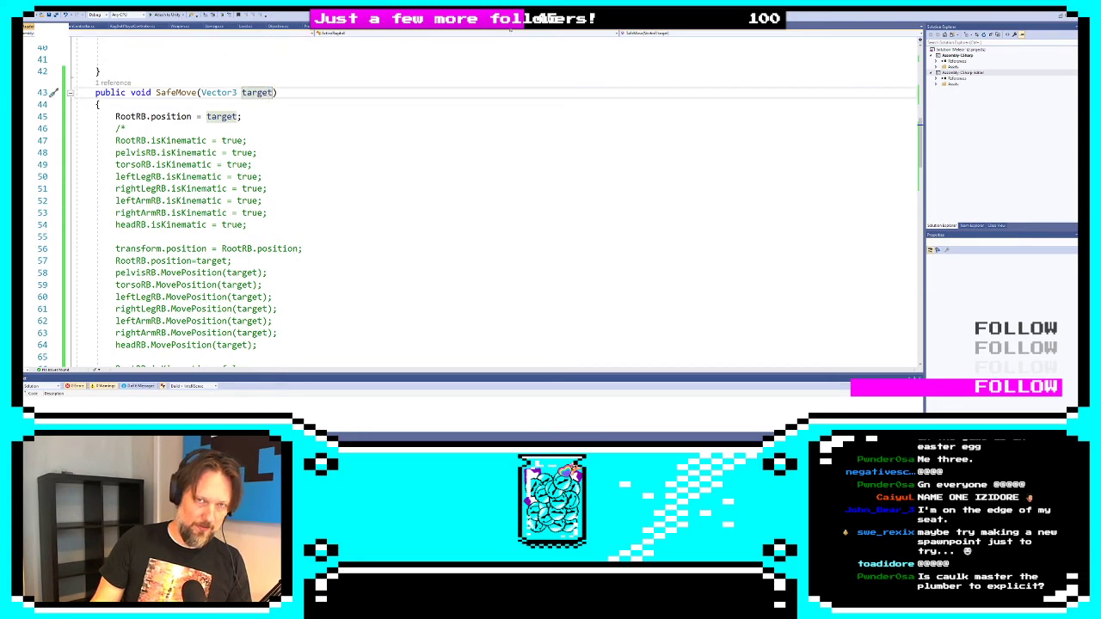
click(510, 27)
click(426, 27)
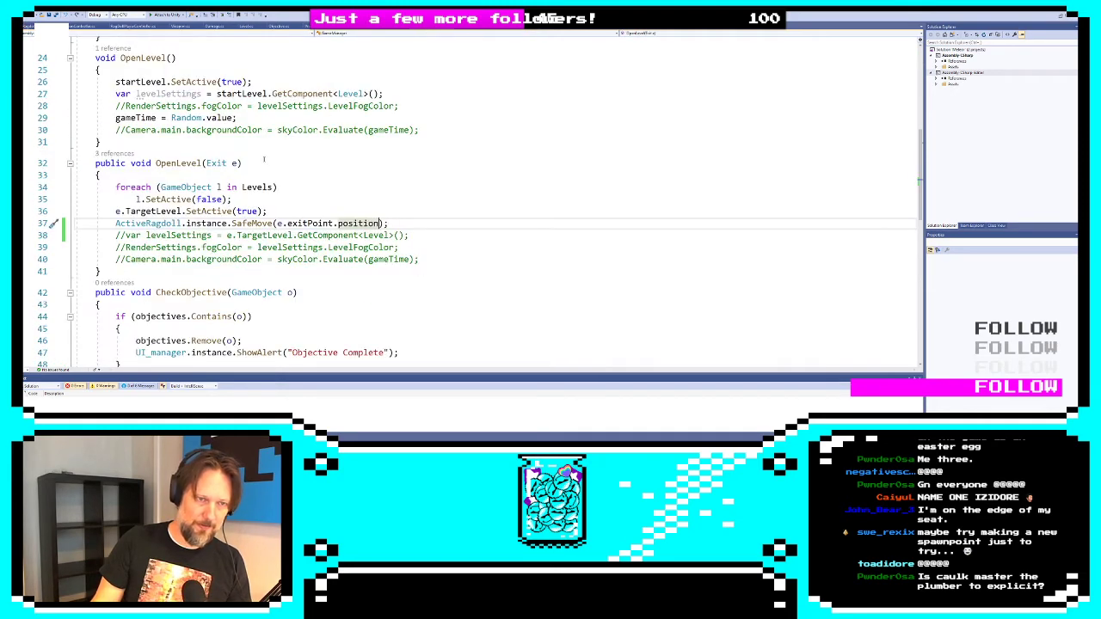
double_click(301, 224)
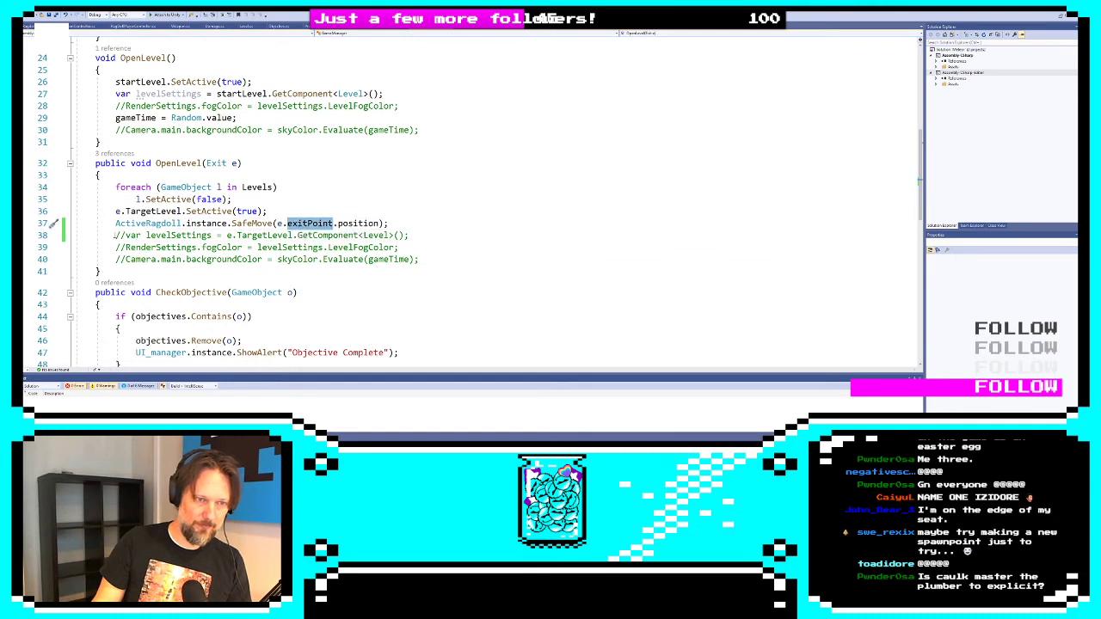
drag(116, 224, 376, 209)
click(375, 209)
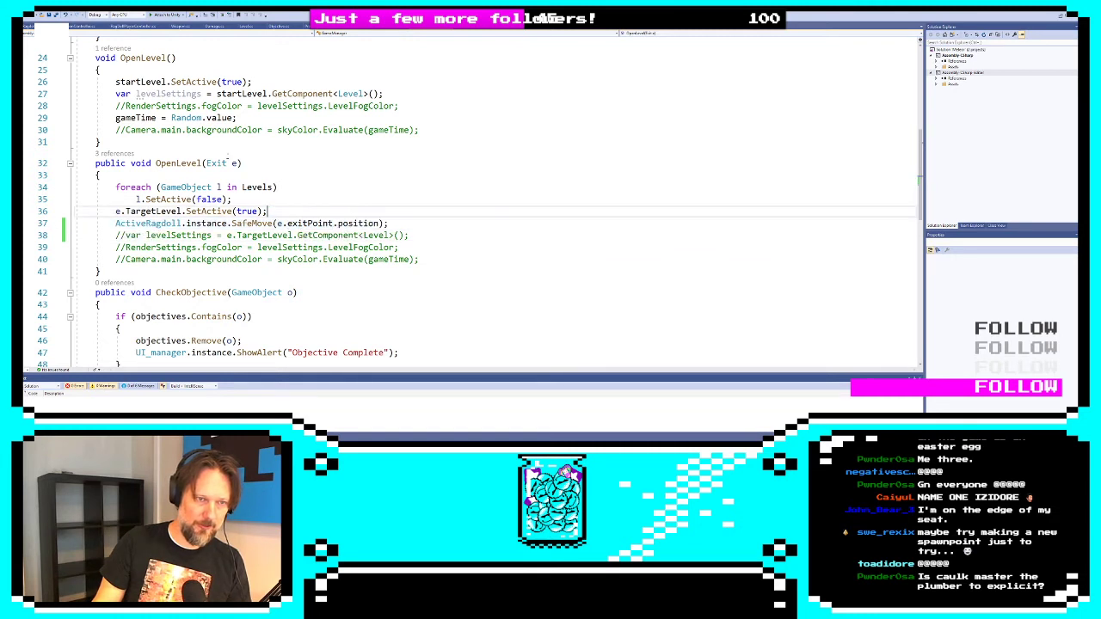
click(310, 186)
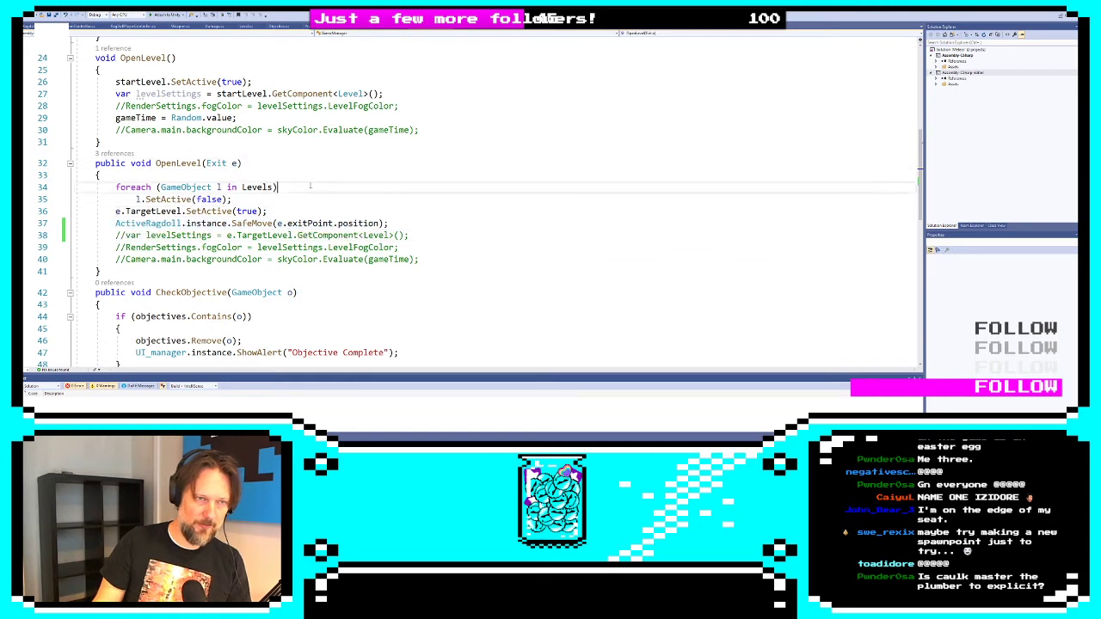
Review ActiveRagdoll's SafeMove method, from the RootRB position assignment through the commented-out kinematic code
click(29, 27)
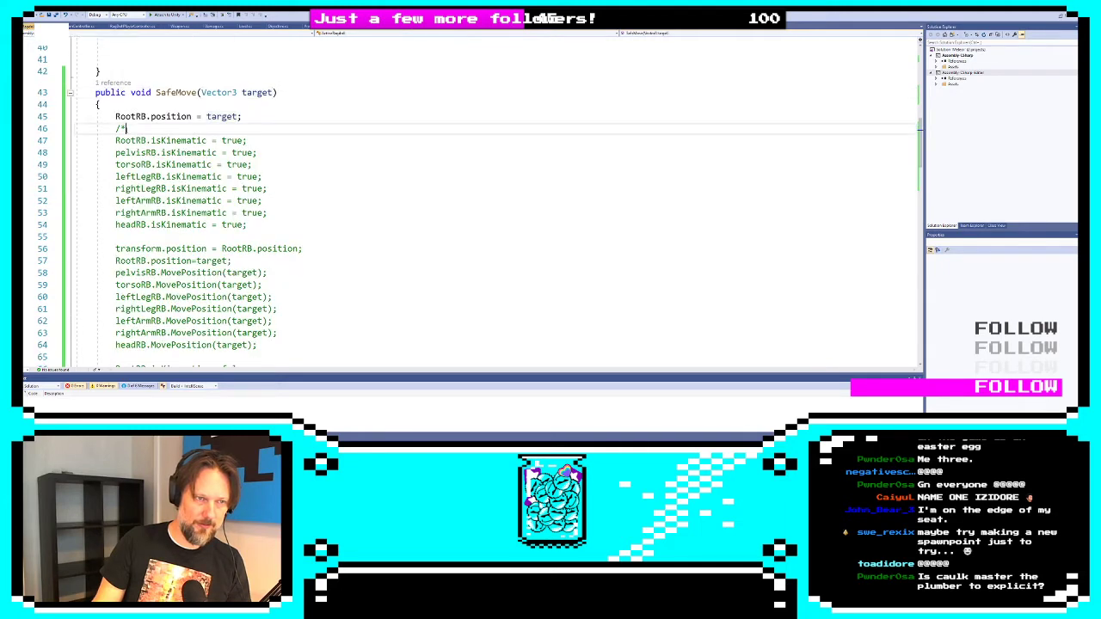
drag(242, 116, 115, 116)
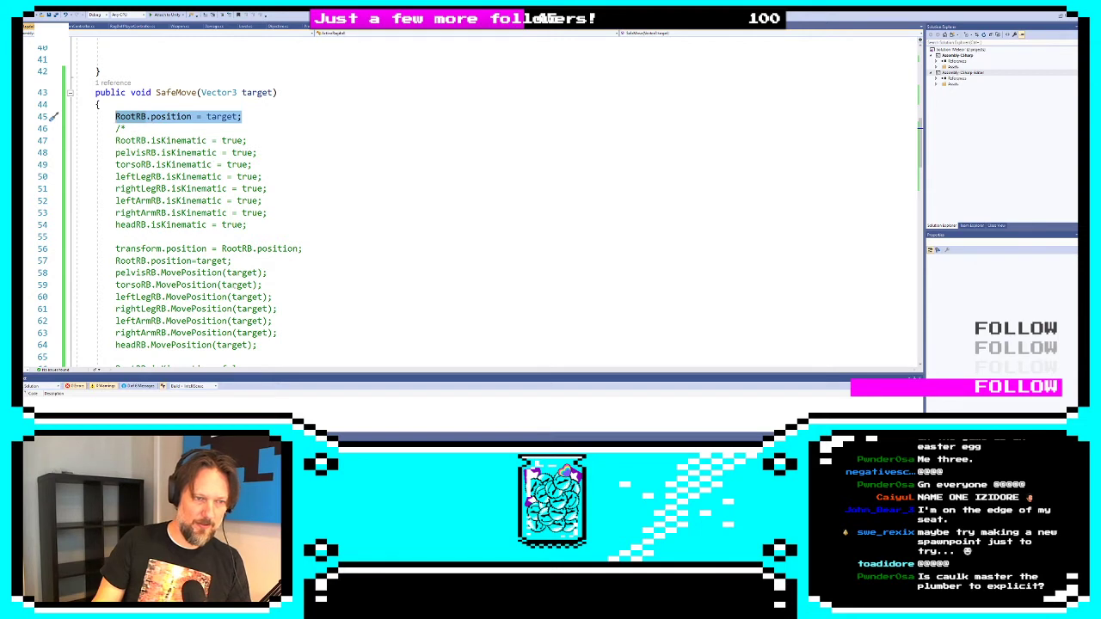
click(208, 116)
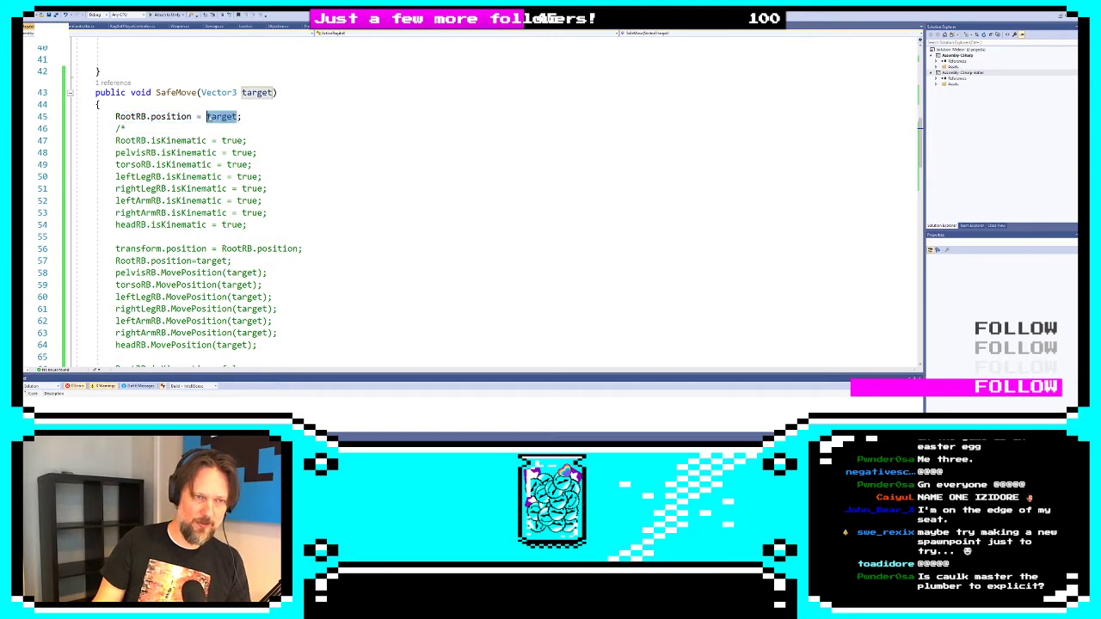
key(Down)
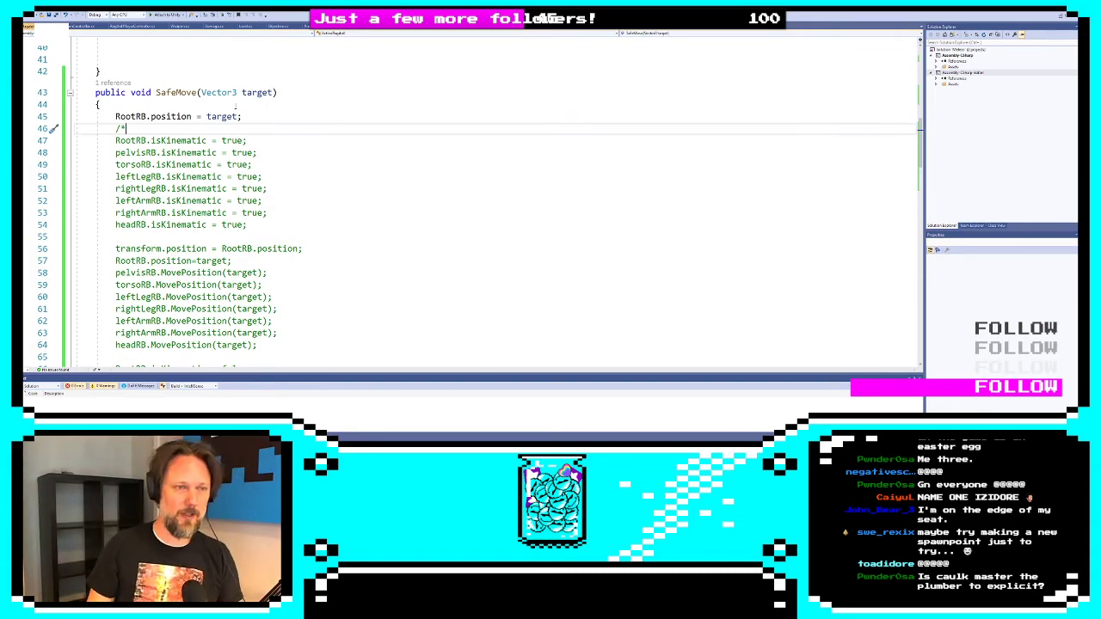
scroll(301, 175, up, 1)
scroll(297, 175, down, 7)
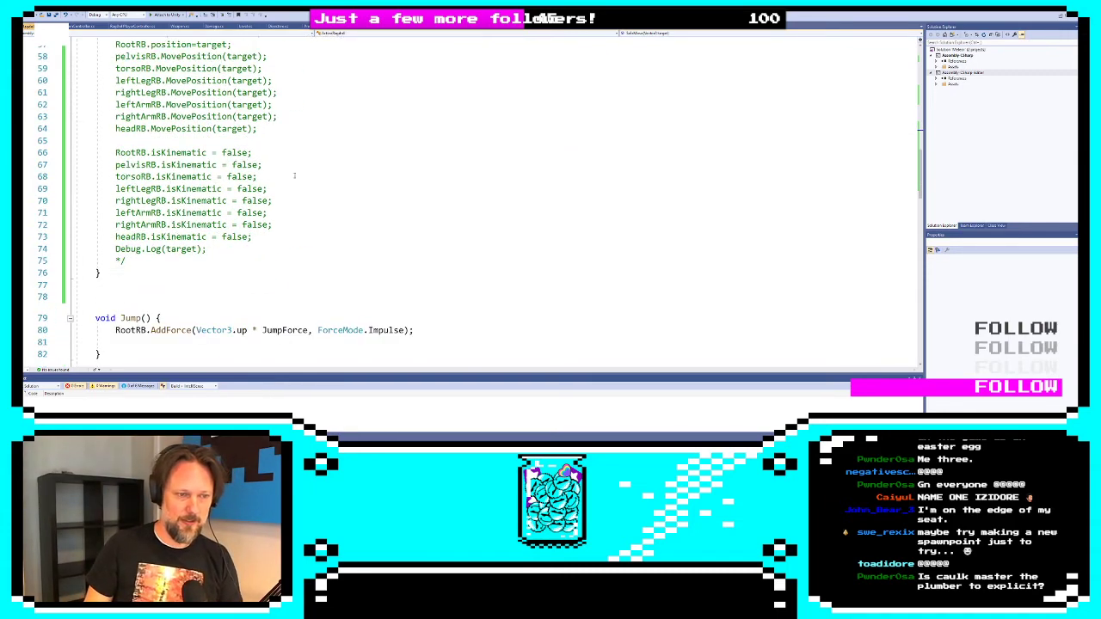
scroll(294, 175, down, 2)
Switch back to Unity and move the Island's Exit cube toward the outer edge of the tower's upper platform
key(alt+Tab)
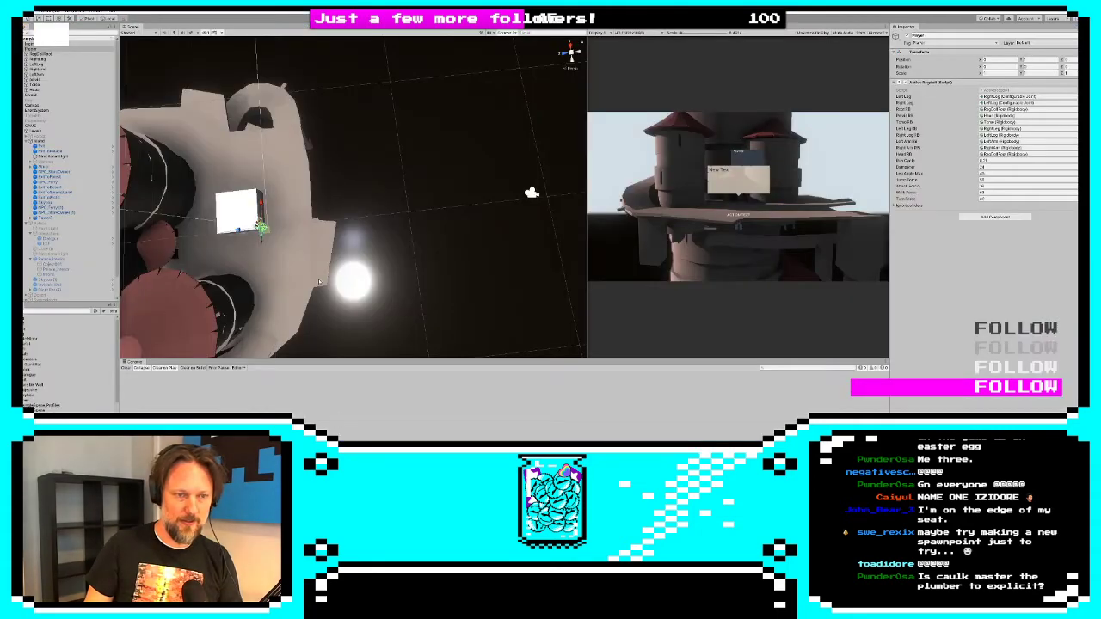
alt+drag(261, 209, 253, 155)
click(251, 143)
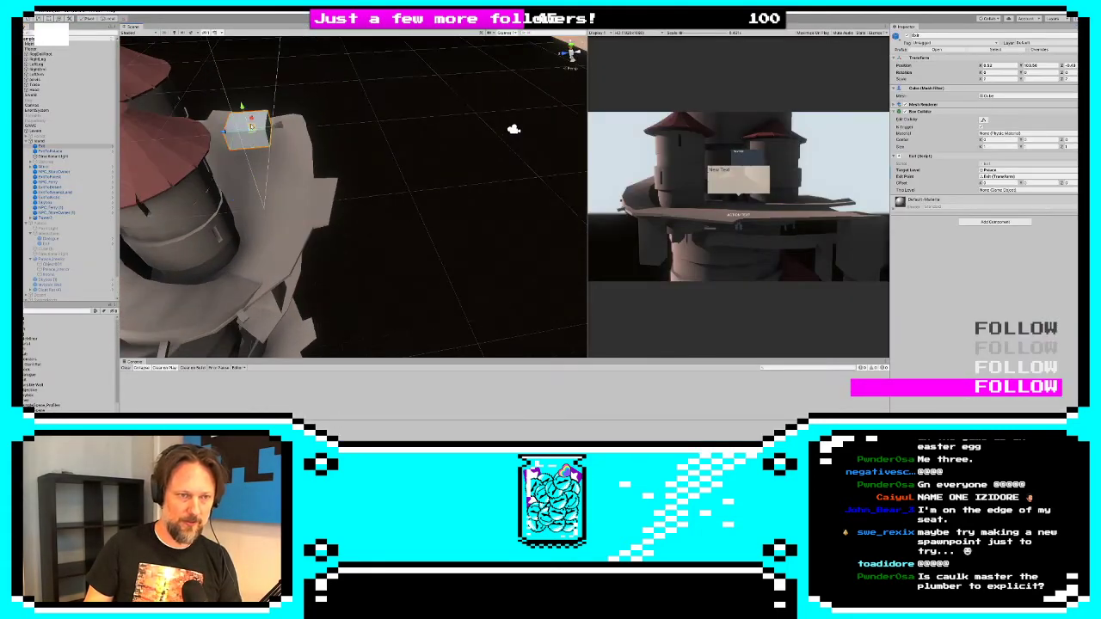
drag(252, 126, 291, 153)
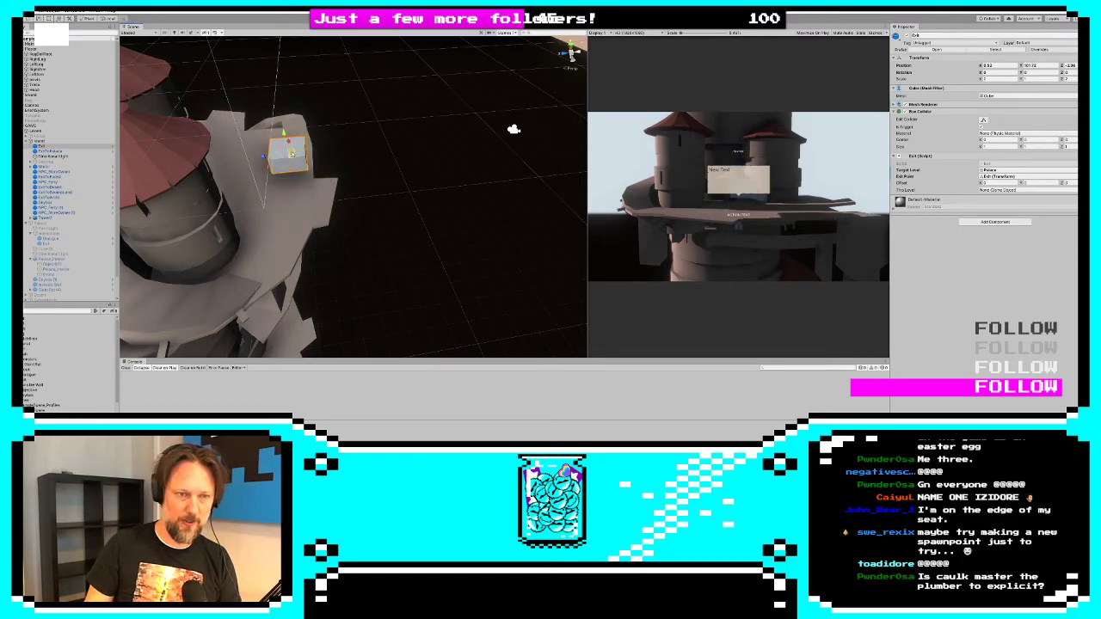
Check the Island exit cube's placement on the tower and which object the palace exit's Exit Point references
click(314, 178)
alt+drag(322, 191, 109, 176)
alt+drag(456, 103, 424, 230)
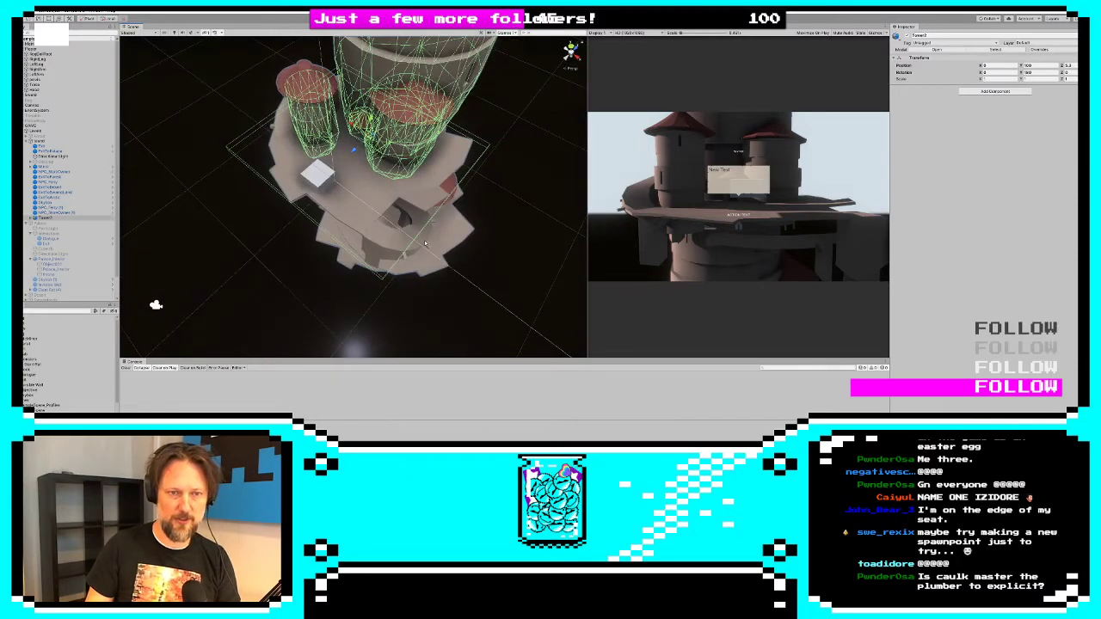
click(46, 148)
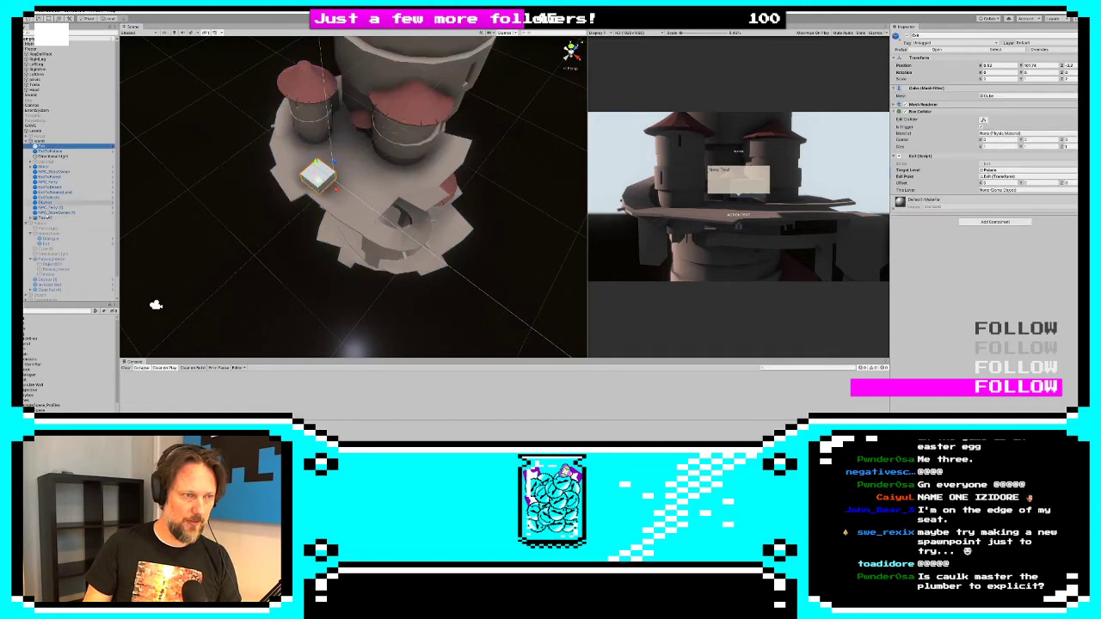
click(55, 245)
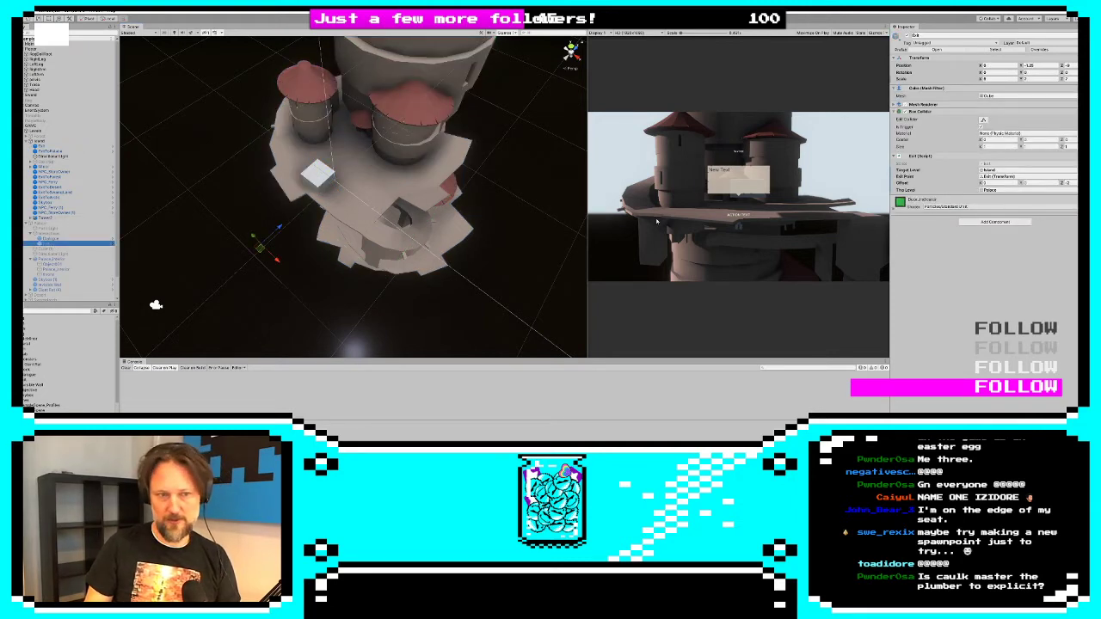
alt+drag(259, 256, 292, 241)
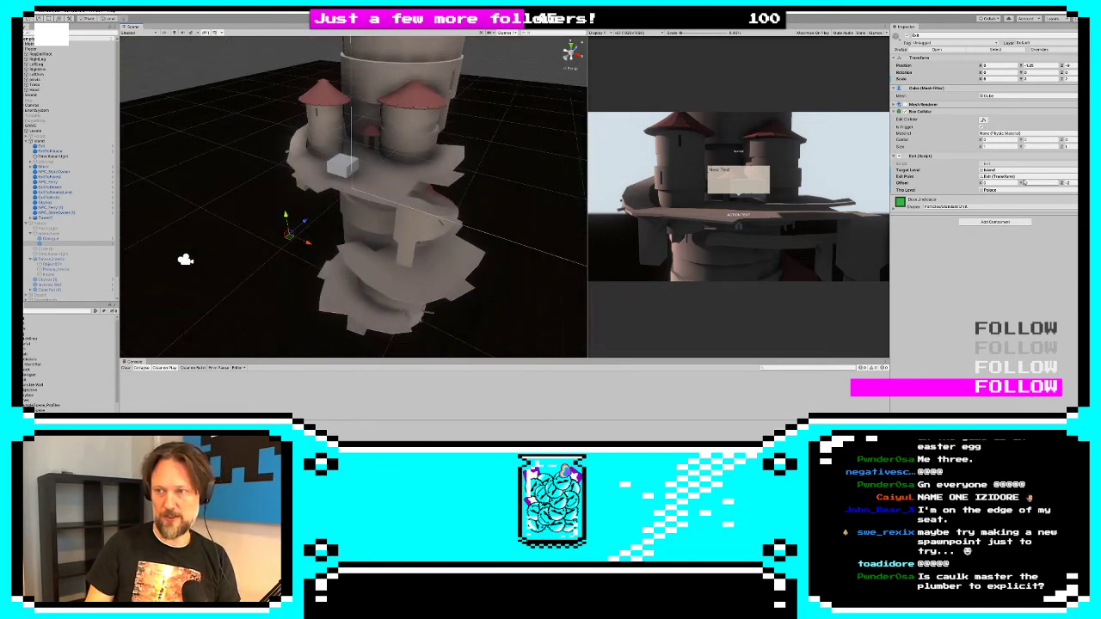
click(1024, 176)
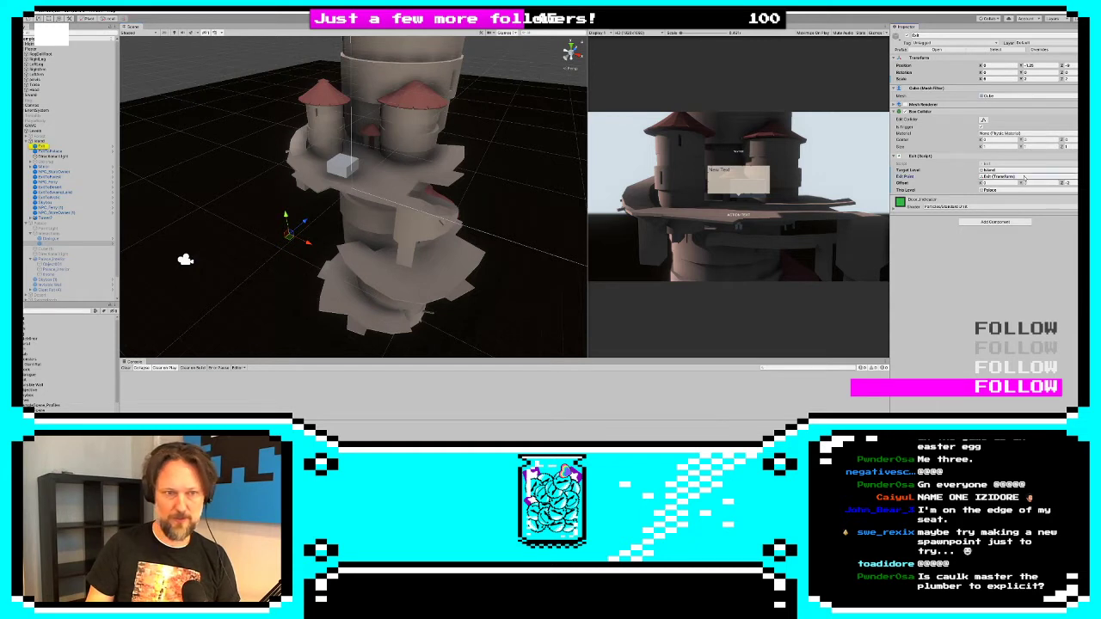
double_click(1003, 177)
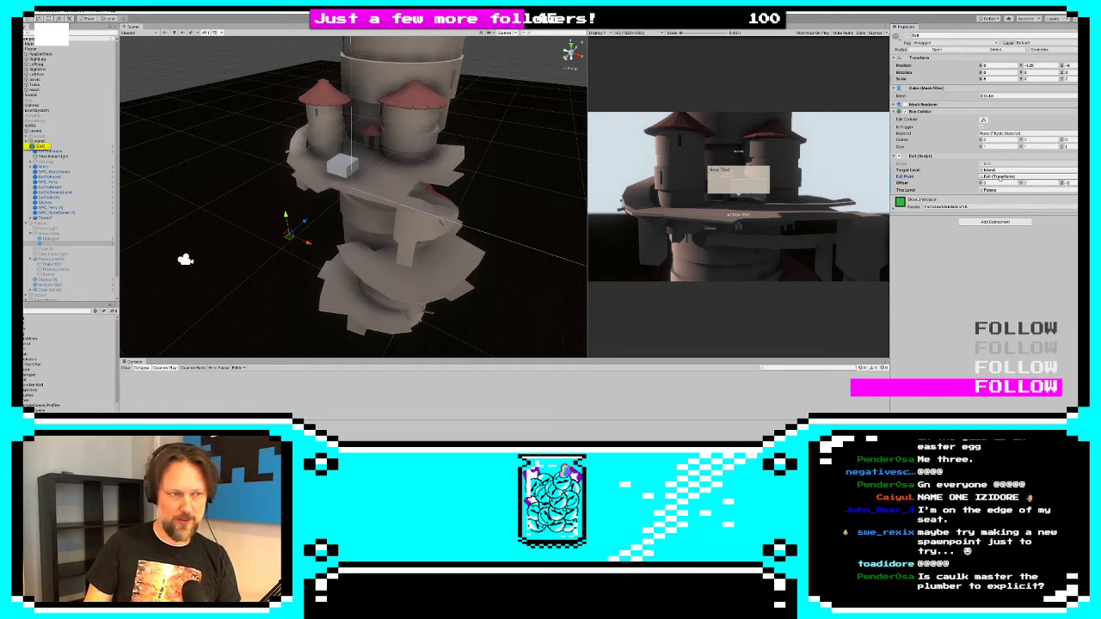
Check the object assigned as the palace exit's Exit Point, and switch to Visual Studio to review the level activation in GameManager's OpenLevel(Exit e)
click(1001, 178)
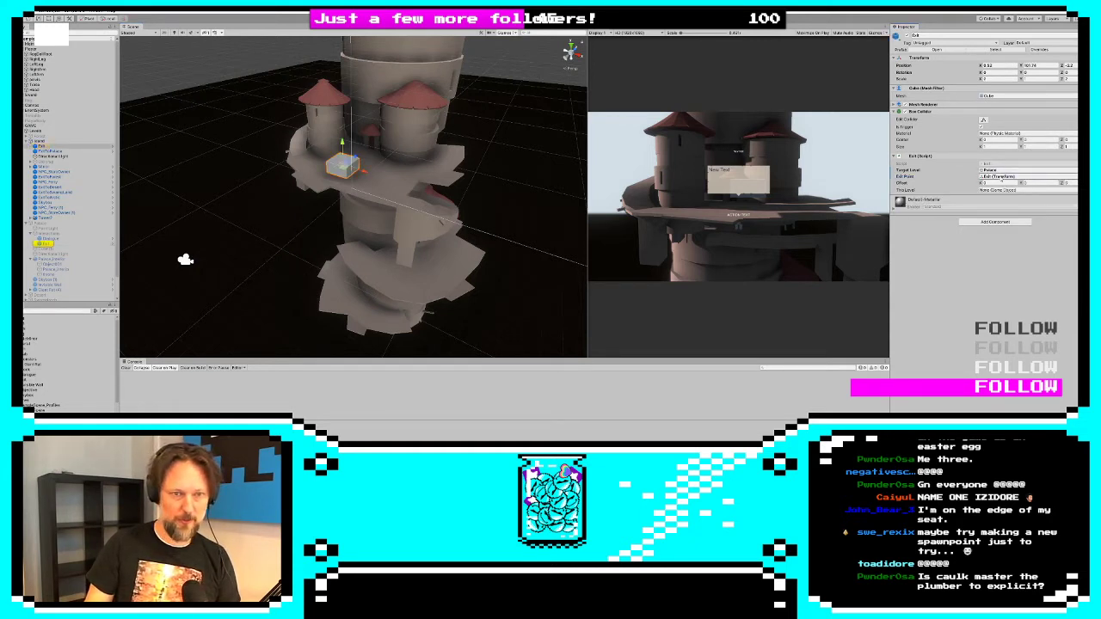
key(alt+Tab)
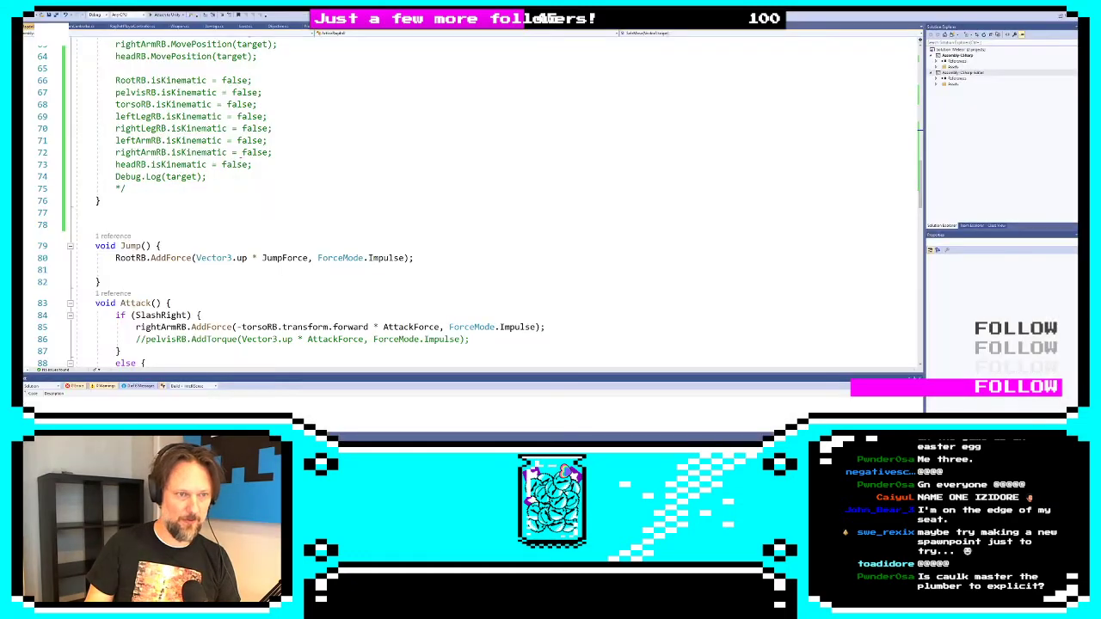
scroll(255, 199, up, 8)
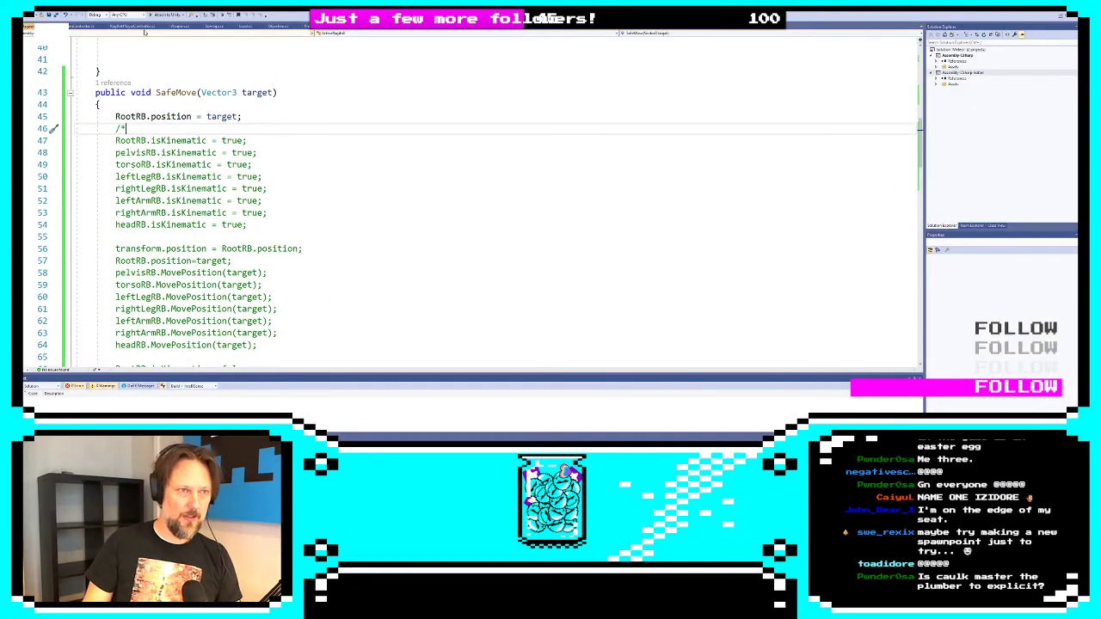
click(361, 25)
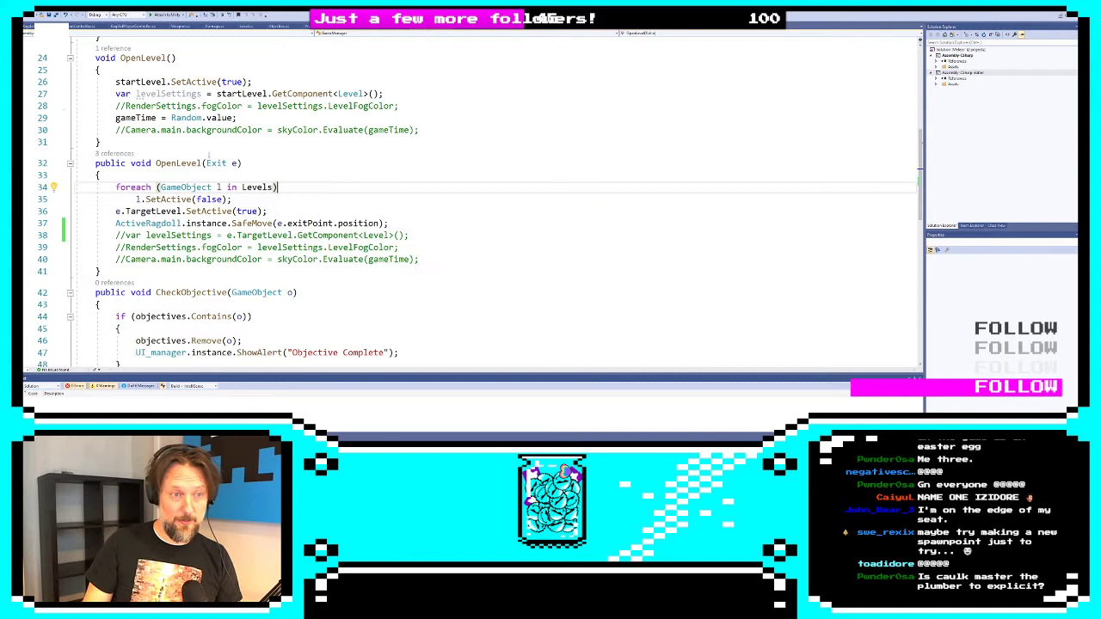
click(115, 211)
key(shift+End)
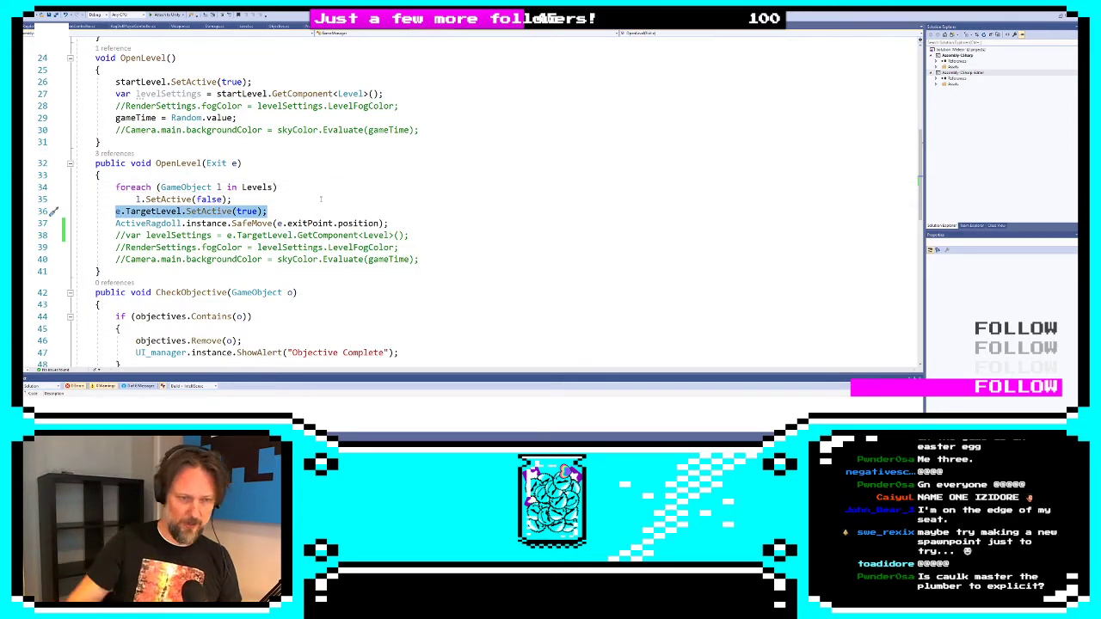
Change the SafeMove argument in GameManager's OpenLevel(Exit e) to e.exitPoint.transform.position
click(336, 223)
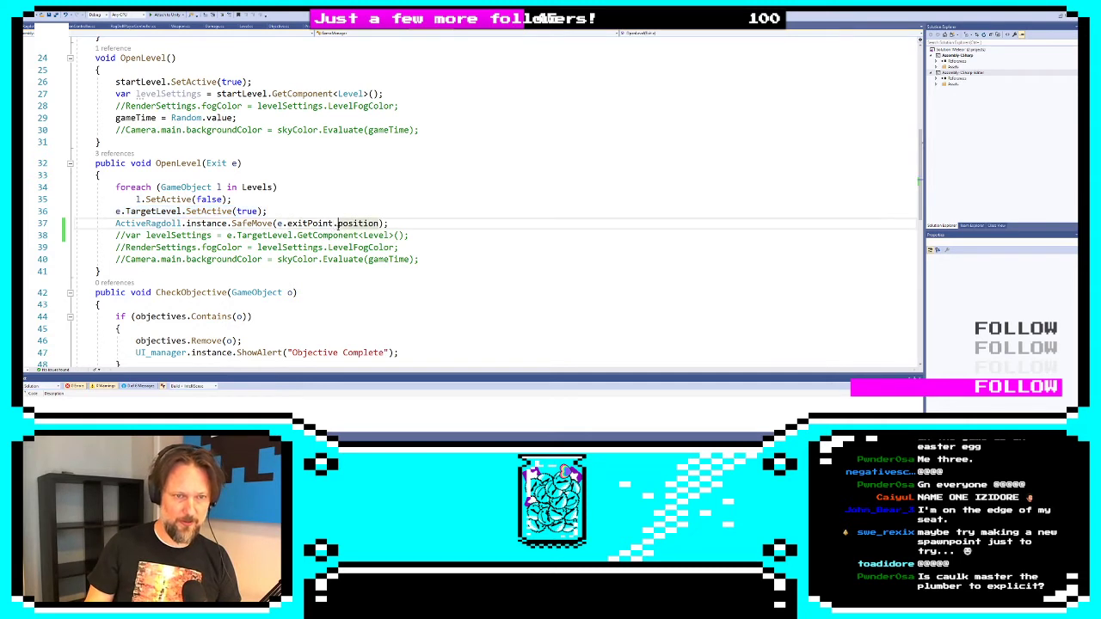
text(transform)
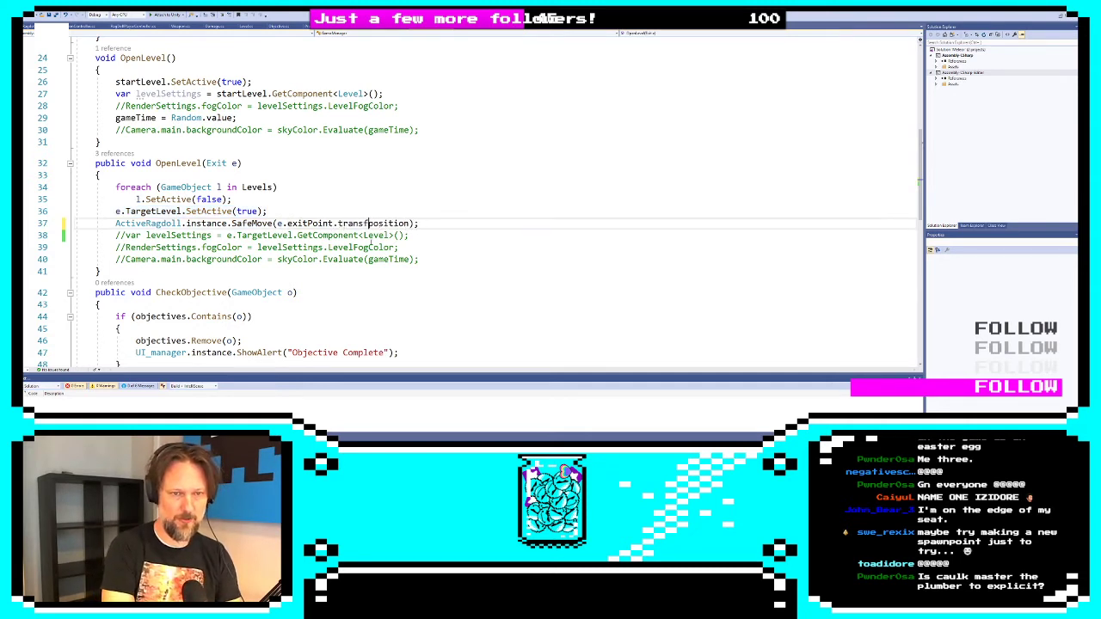
text(.)
key(Escape)
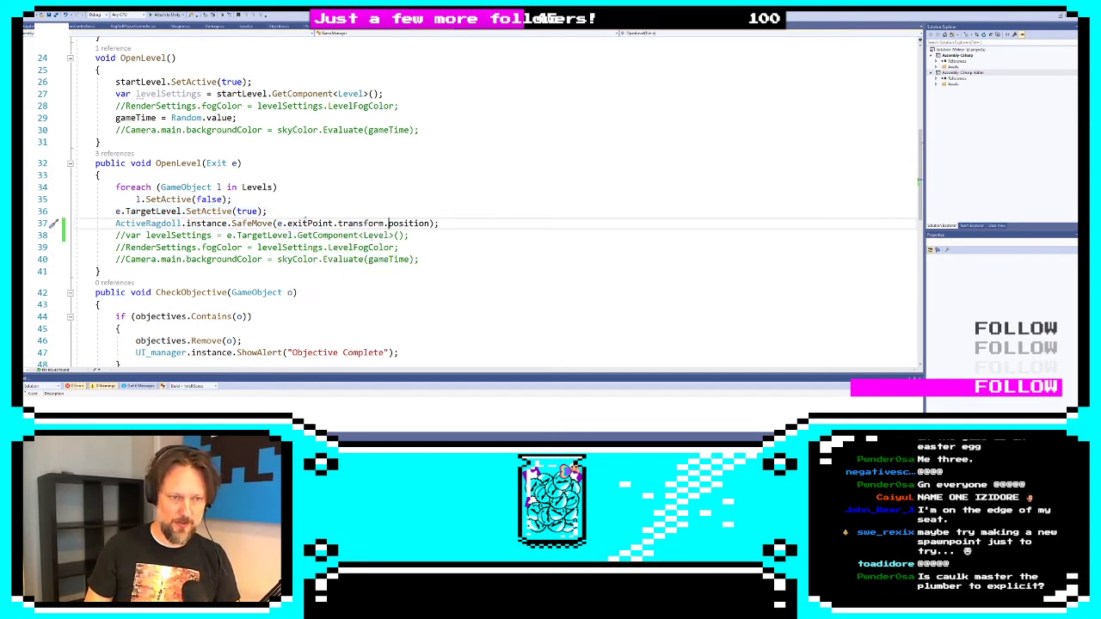
Review the exitPoint reference in OpenLevel and the RootRB.position assignment in ActiveRagdoll's SafeMove method
click(305, 222)
click(30, 28)
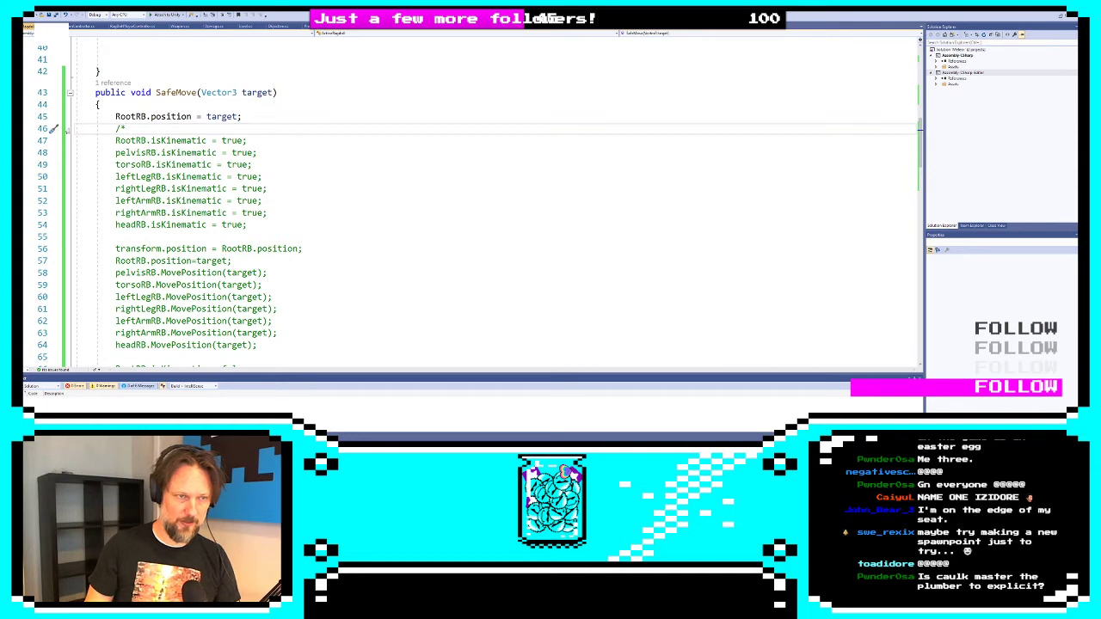
drag(111, 114, 343, 118)
click(343, 119)
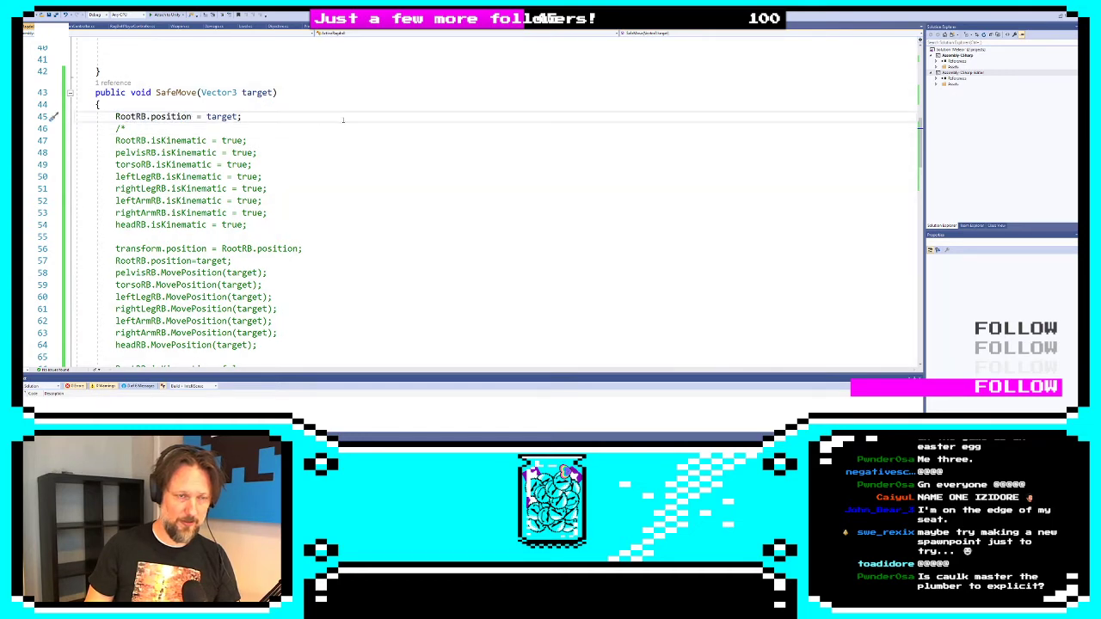
Switch to Unity, play-test the level exit, inspect the Player and its ragdoll root relative to the Island exit cube, and stop playing
key(alt+Tab)
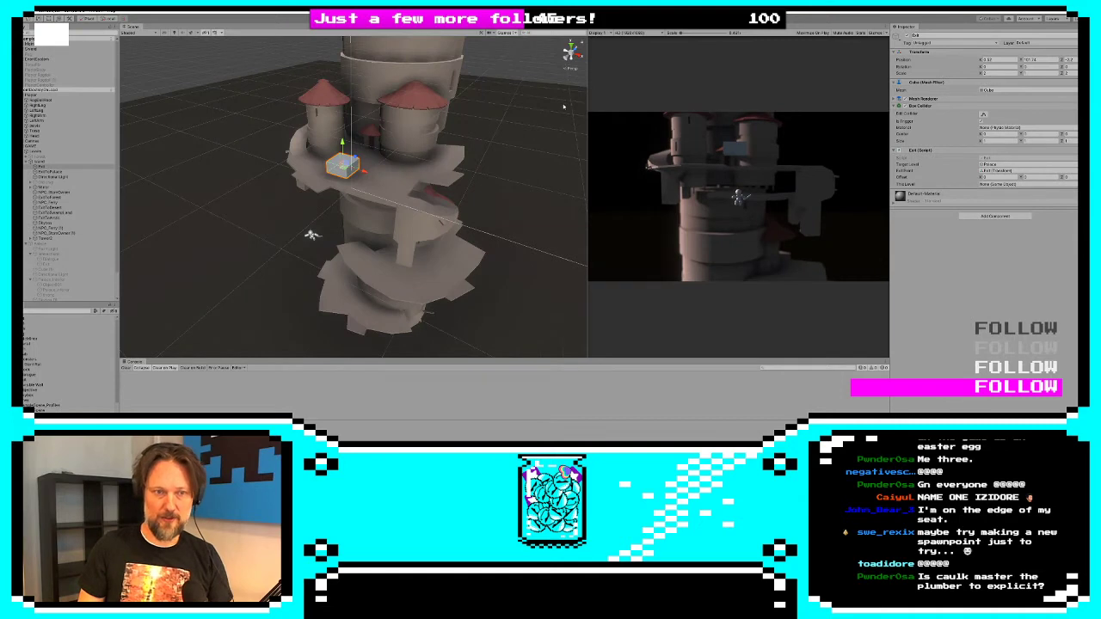
mouse_move(370, 241)
alt+mouse_down()
mouse_move(280, 208)
mouse_move(484, 214)
mouse_move(437, 297)
mouse_move(174, 293)
mouse_move(357, 269)
mouse_move(358, 236)
alt+mouse_up()
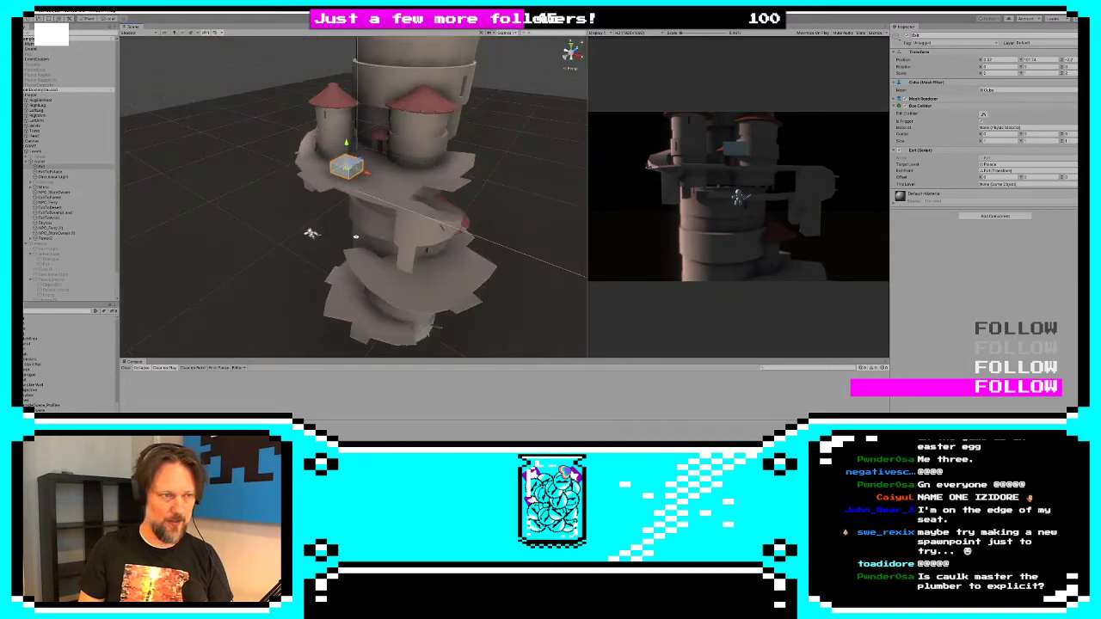
click(41, 94)
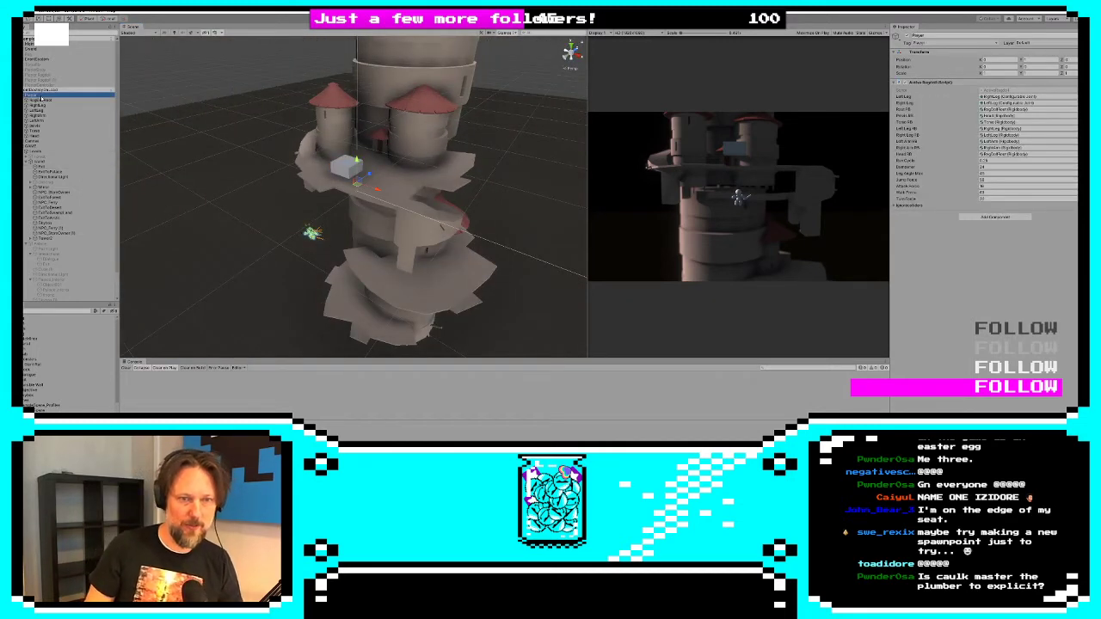
alt+drag(565, 158, 480, 231)
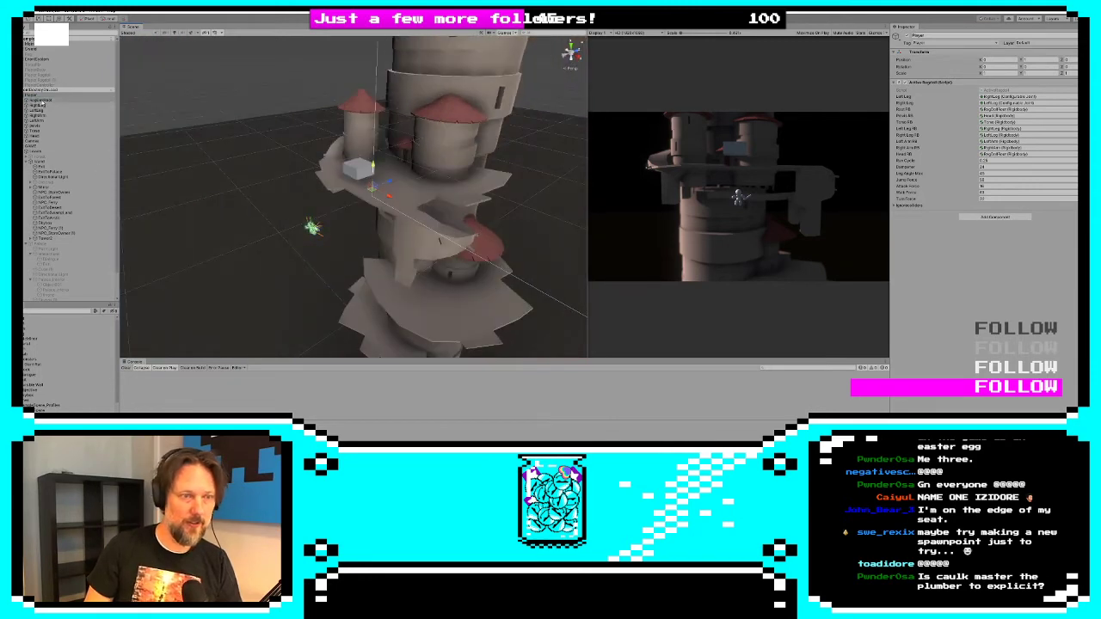
click(40, 101)
alt+drag(343, 331, 309, 282)
drag(321, 228, 387, 172)
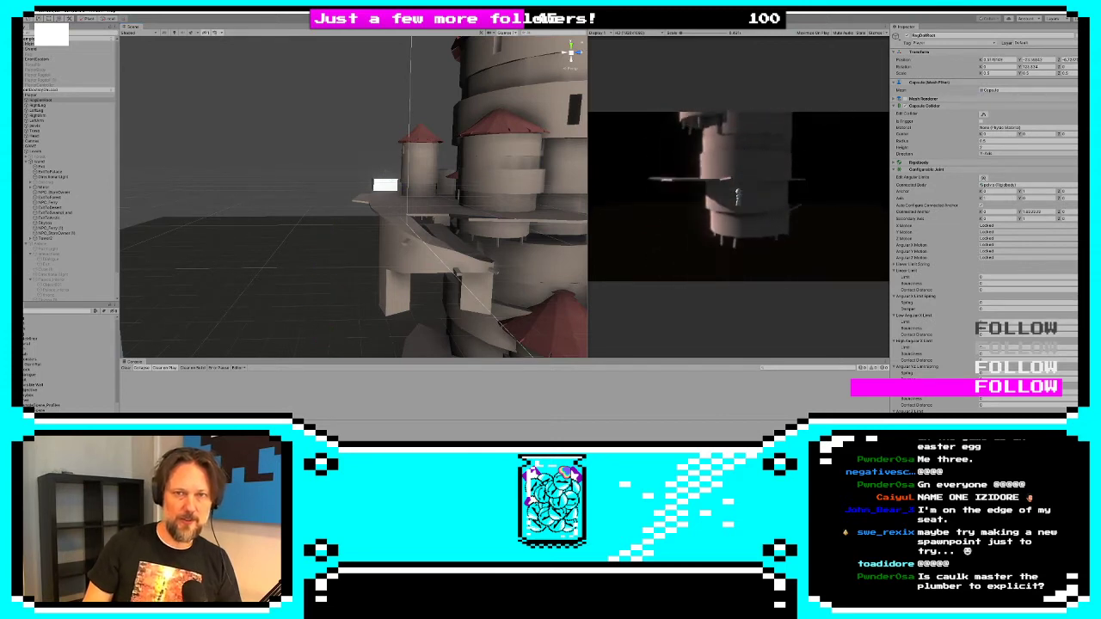
key(ctrl+p)
Switch to Visual Studio and add the line pelvisRB.position = target; below the RootRB assignment in ActiveRagdoll's SafeMove
key(alt+Tab)
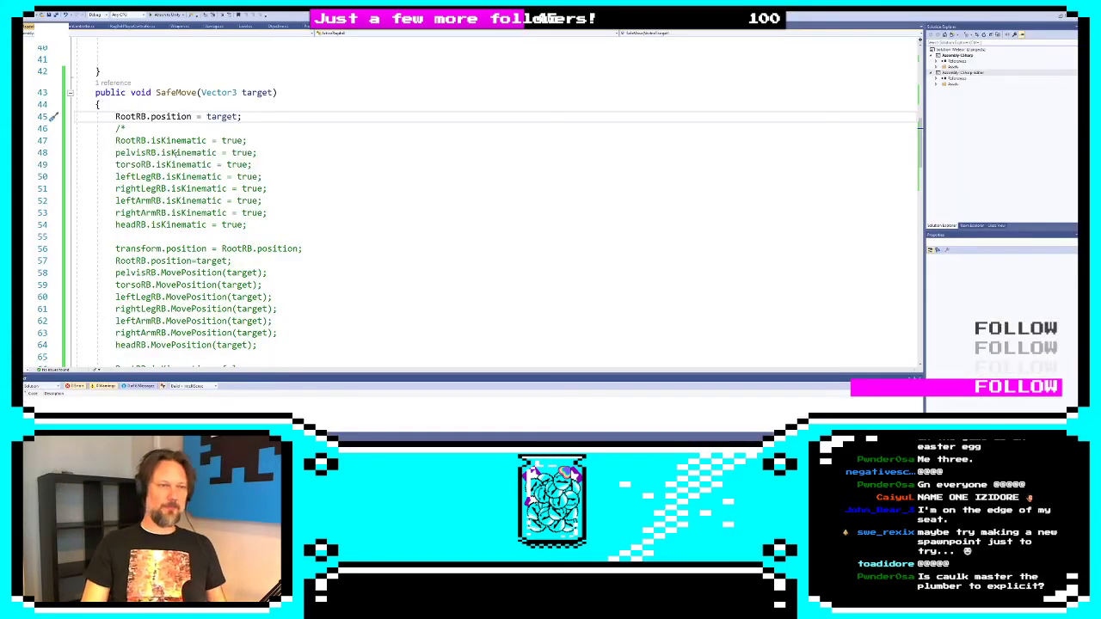
click(135, 110)
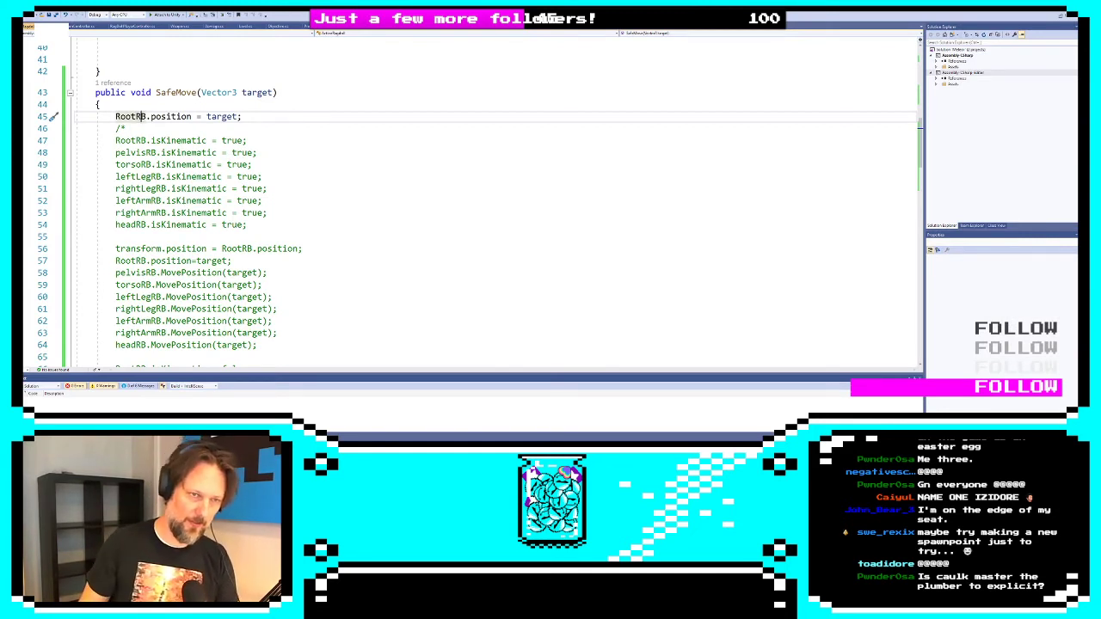
key(End)
key(Return)
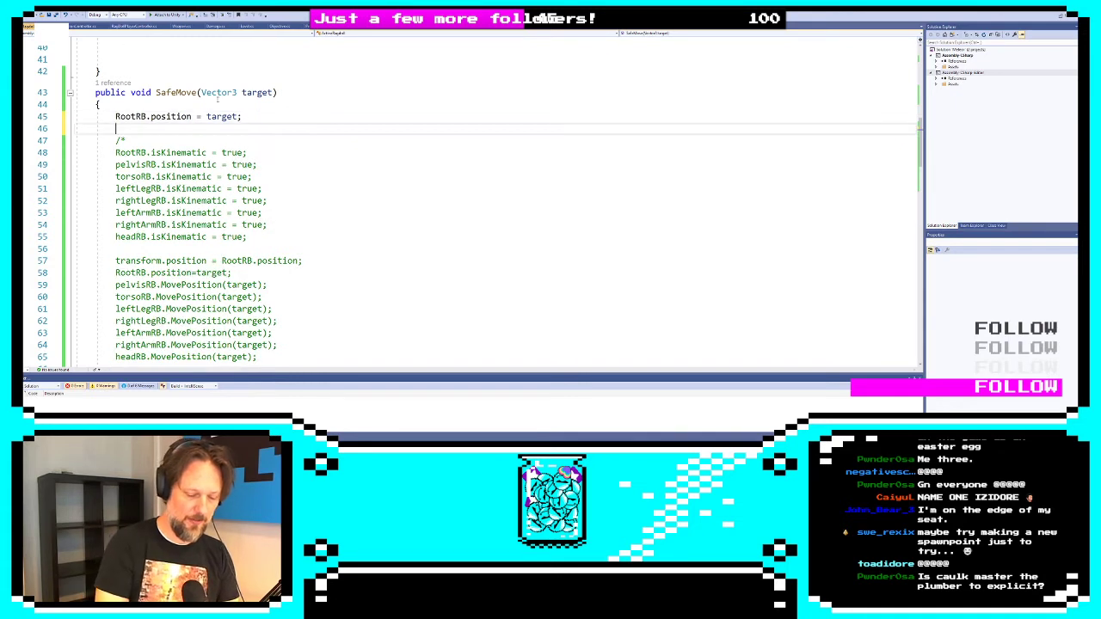
text(pelvisRB)
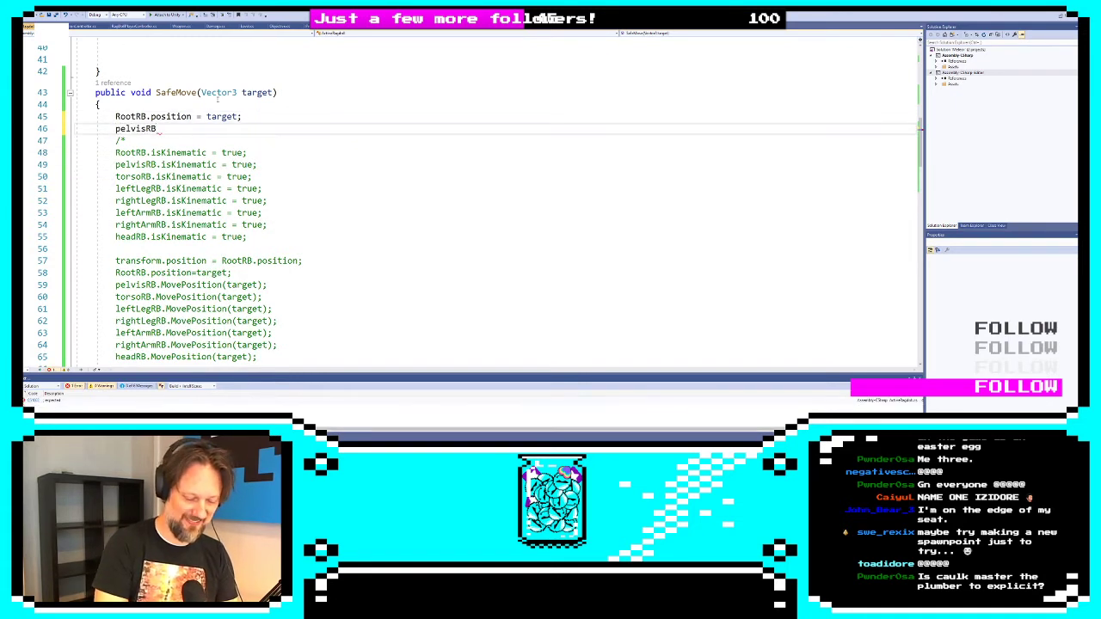
text(.position = target;)
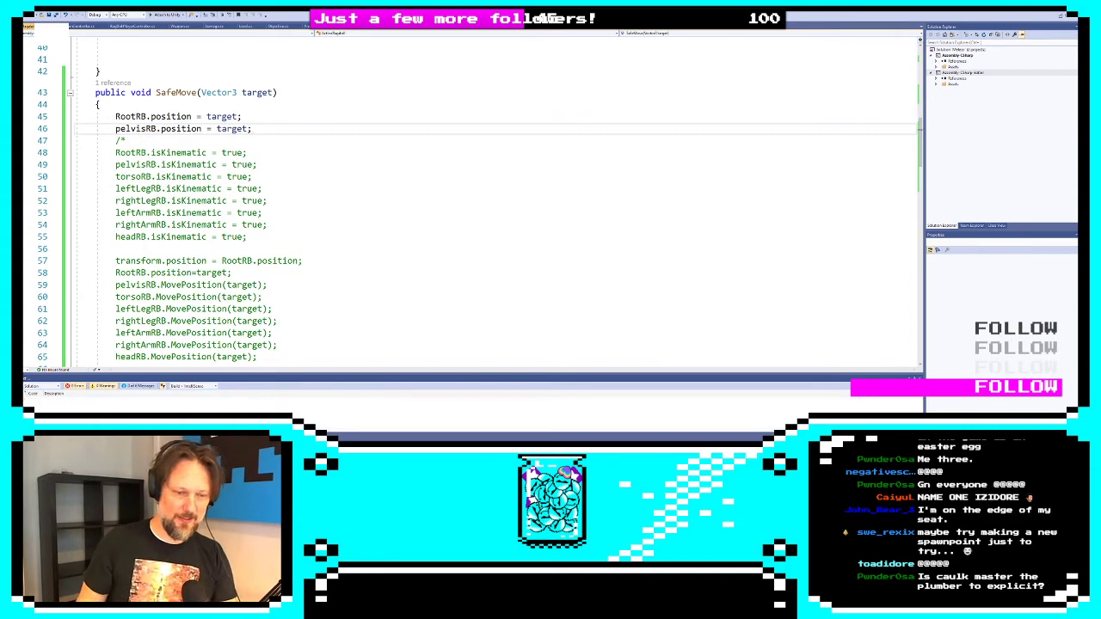
Switch to Unity, play-test the exit again, compare the player's arrival point with the Island exit cube, and stop playing
key(alt+Tab)
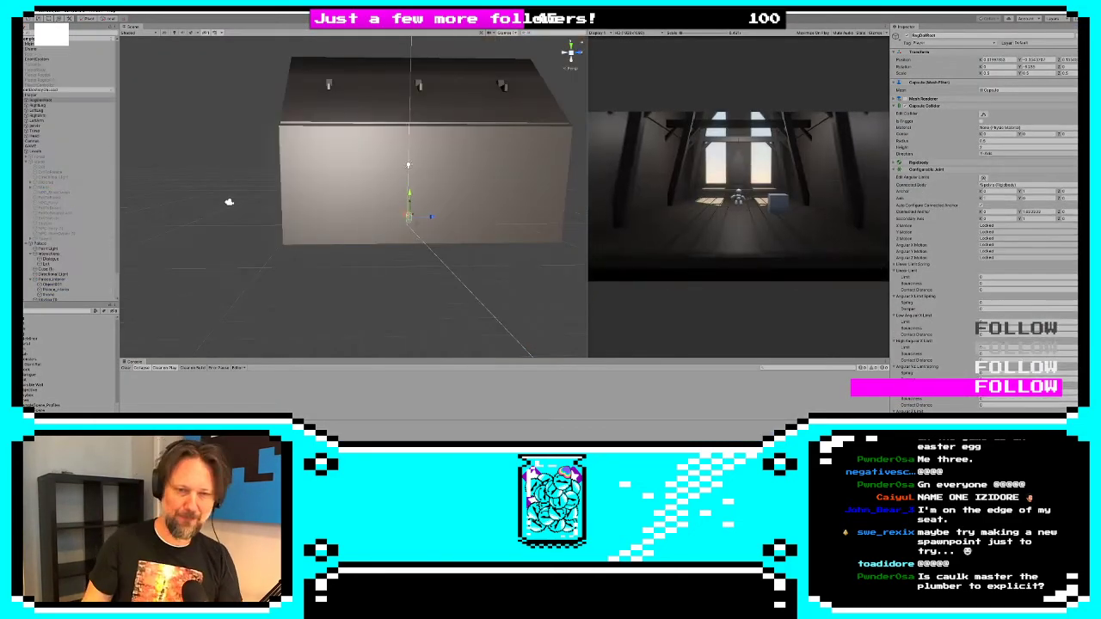
drag(587, 185, 250, 185)
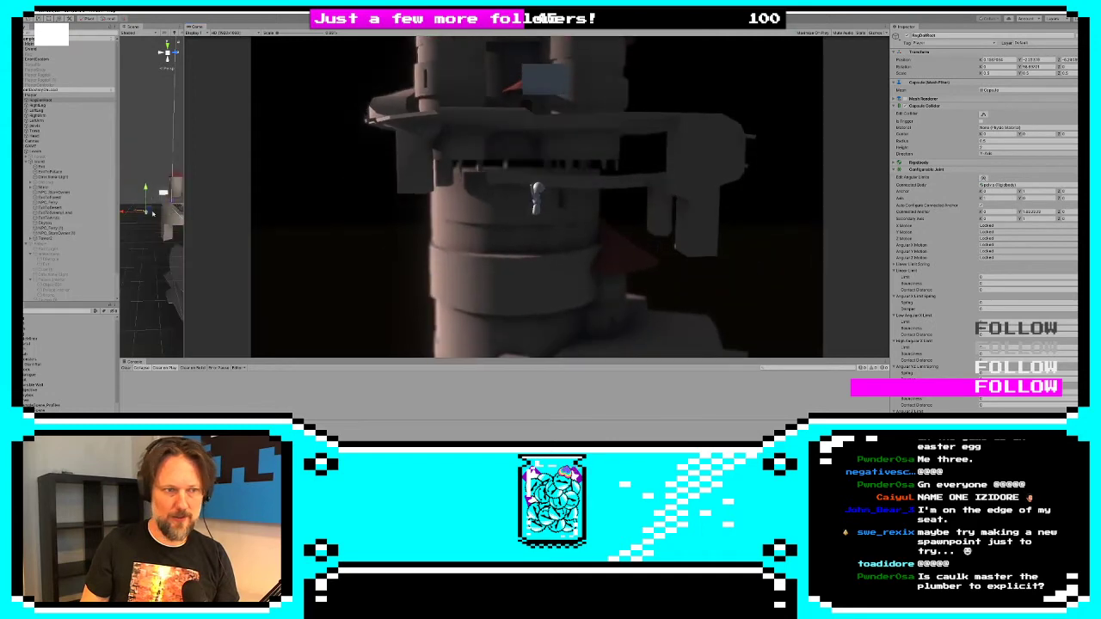
drag(183, 227, 363, 250)
alt+drag(607, 301, 571, 214)
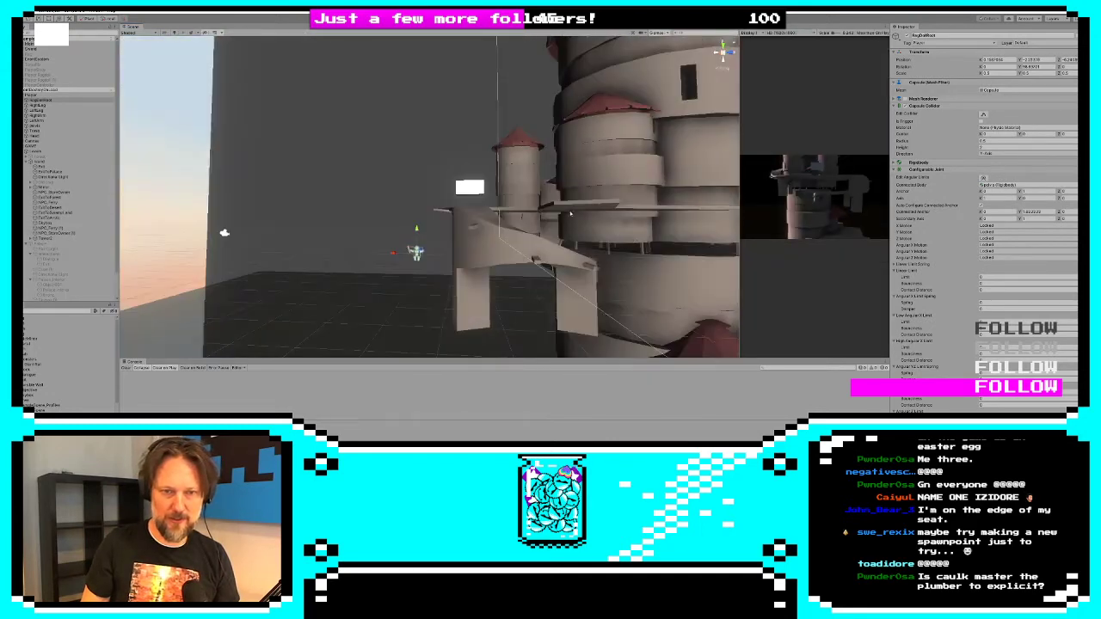
click(471, 193)
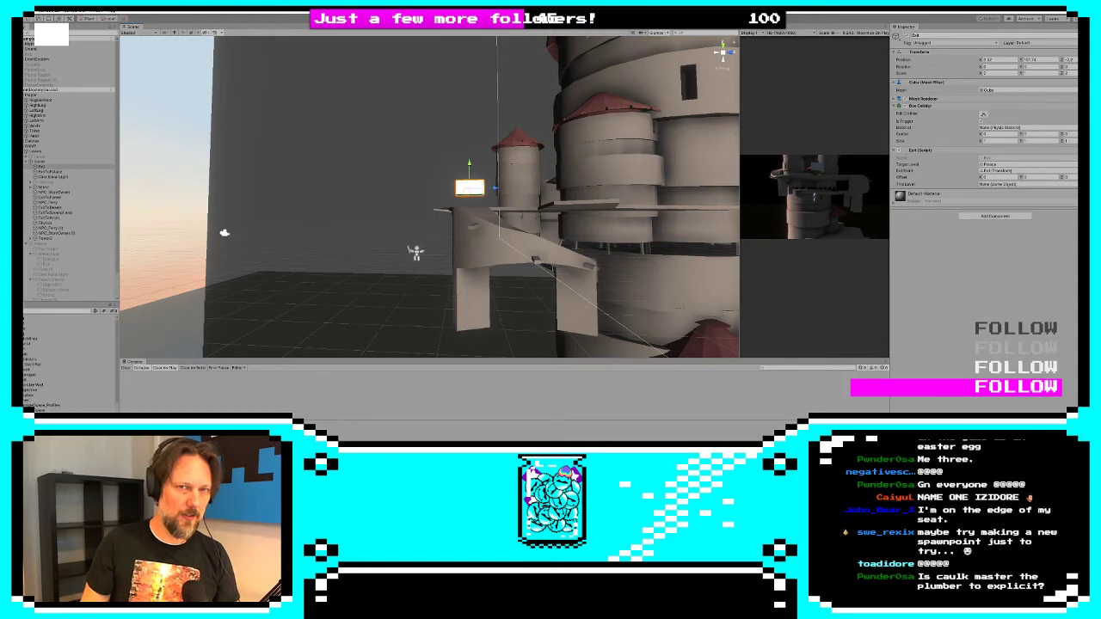
key(ctrl+p)
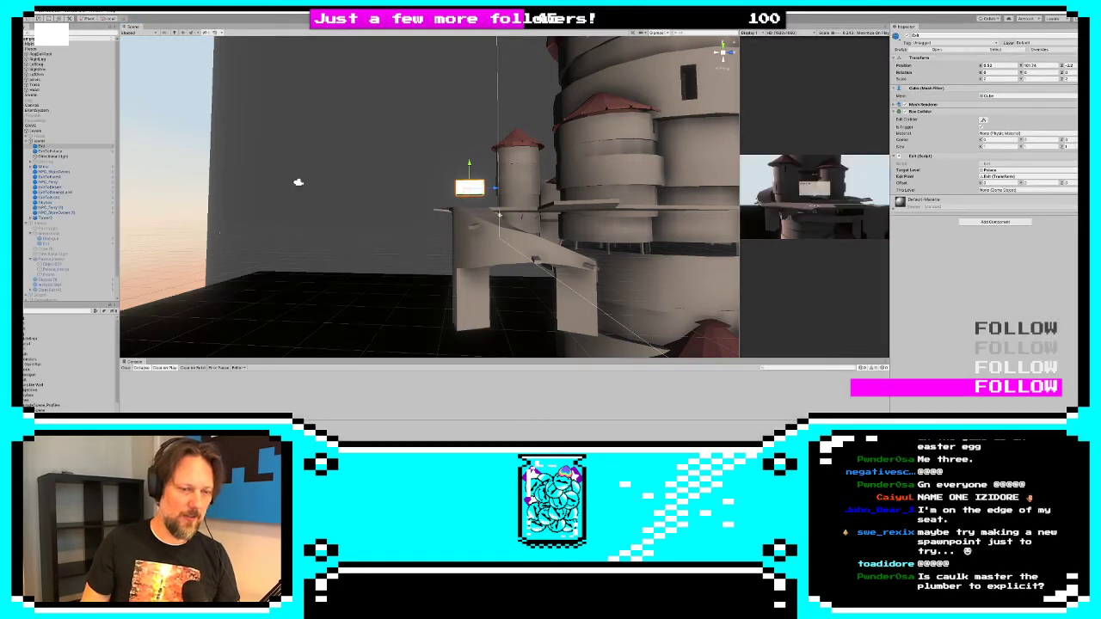
Switch to Visual Studio, change SafeMove's parameter type to Transform, and assign target.position to both RootRB.position and pelvisRB.position
key(alt+Tab)
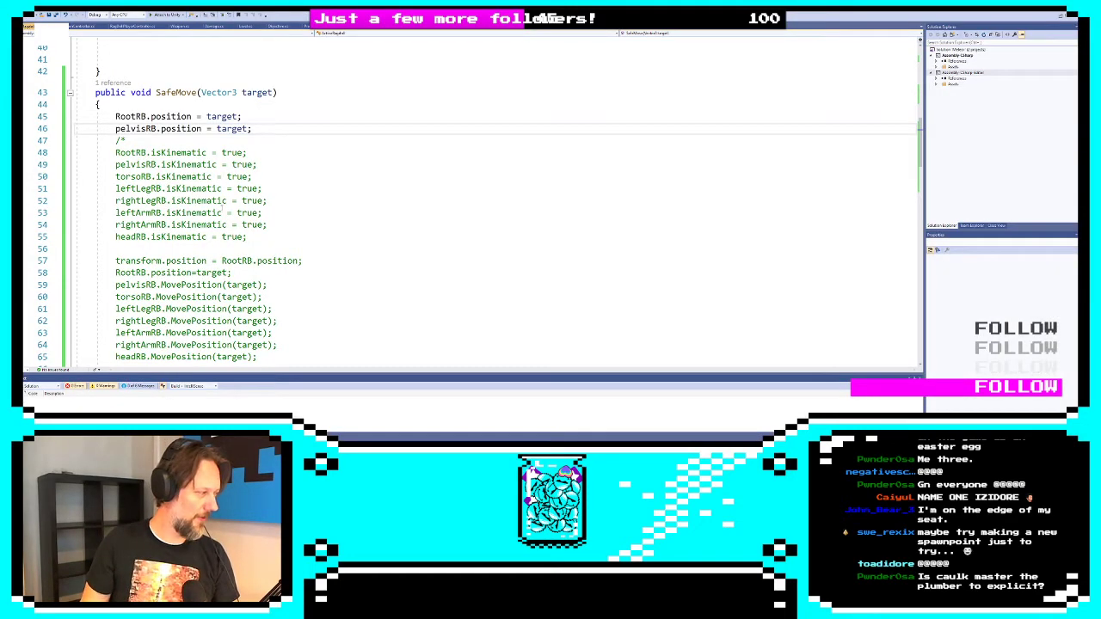
key(Up)
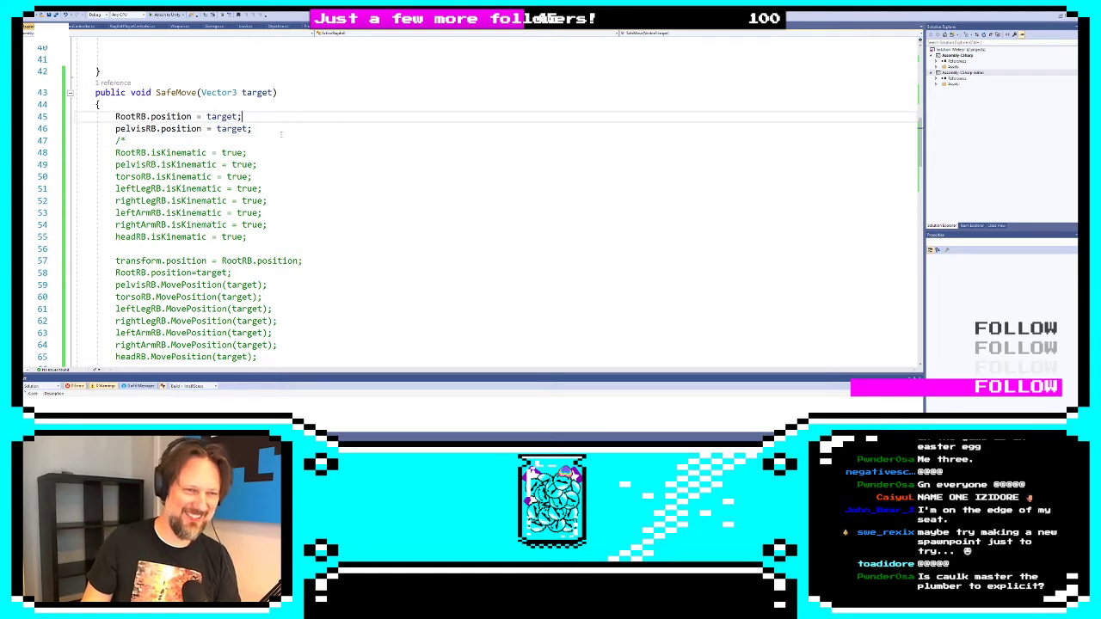
click(234, 117)
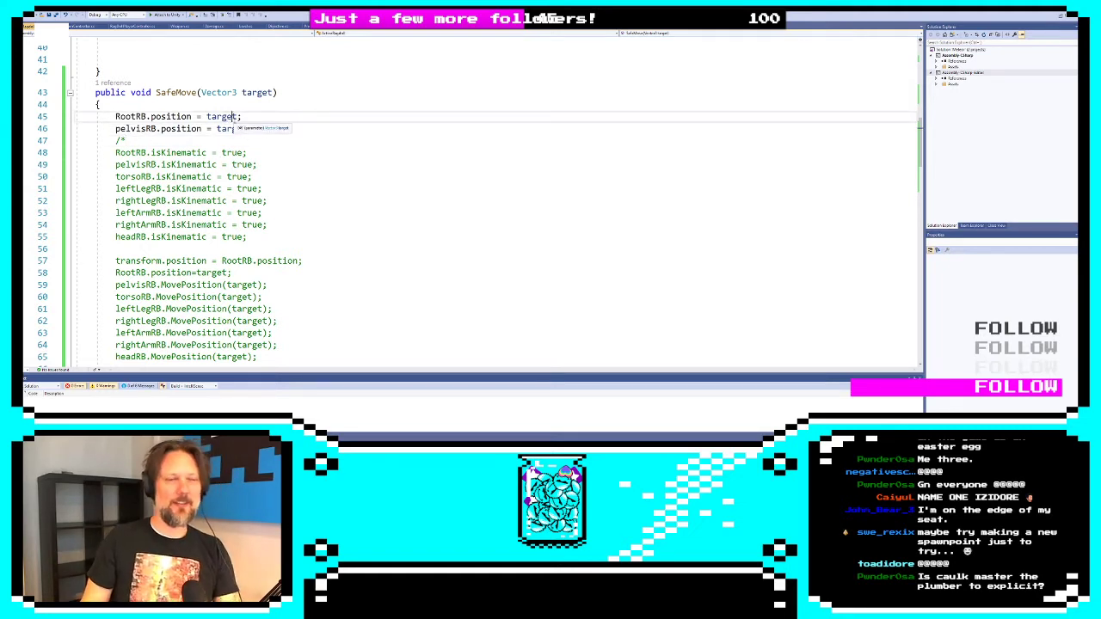
double_click(218, 92)
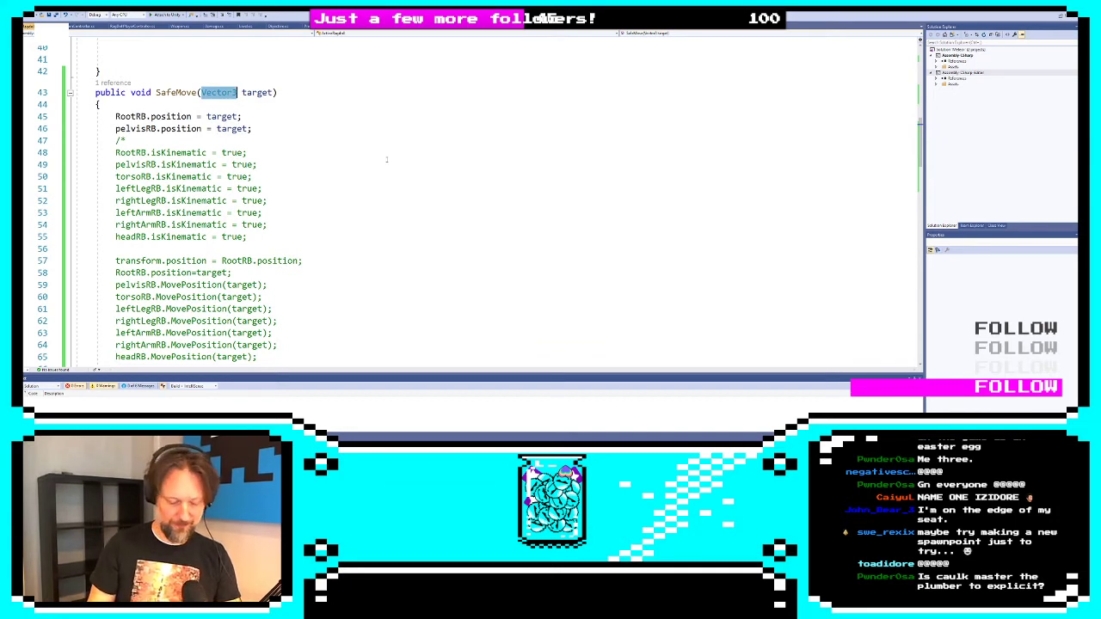
text(Transform)
key(Escape)
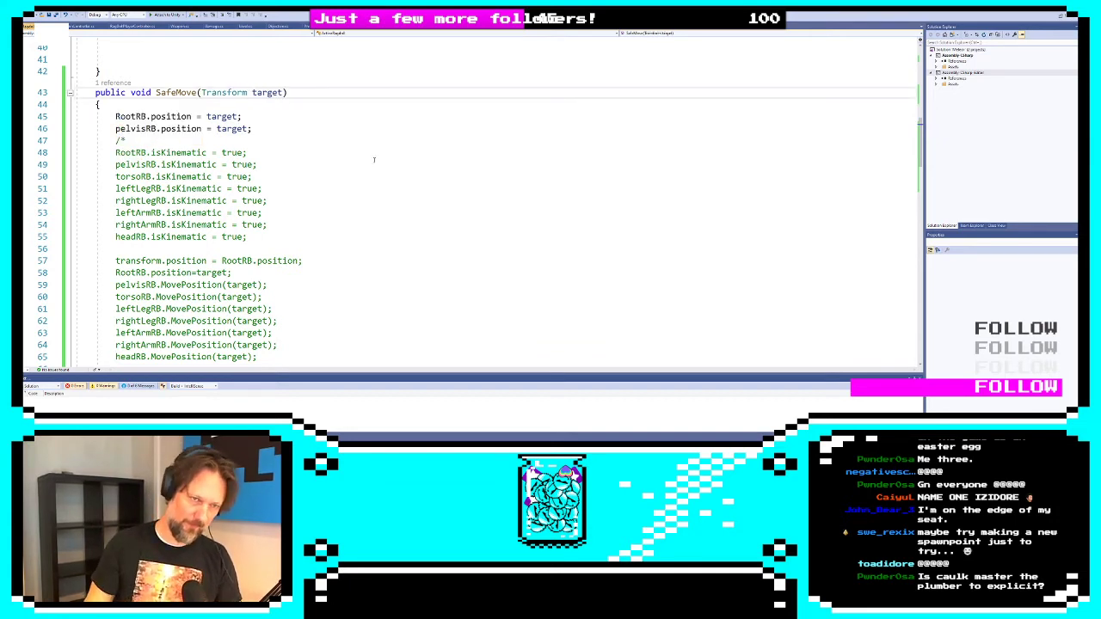
click(232, 117)
text(.position)
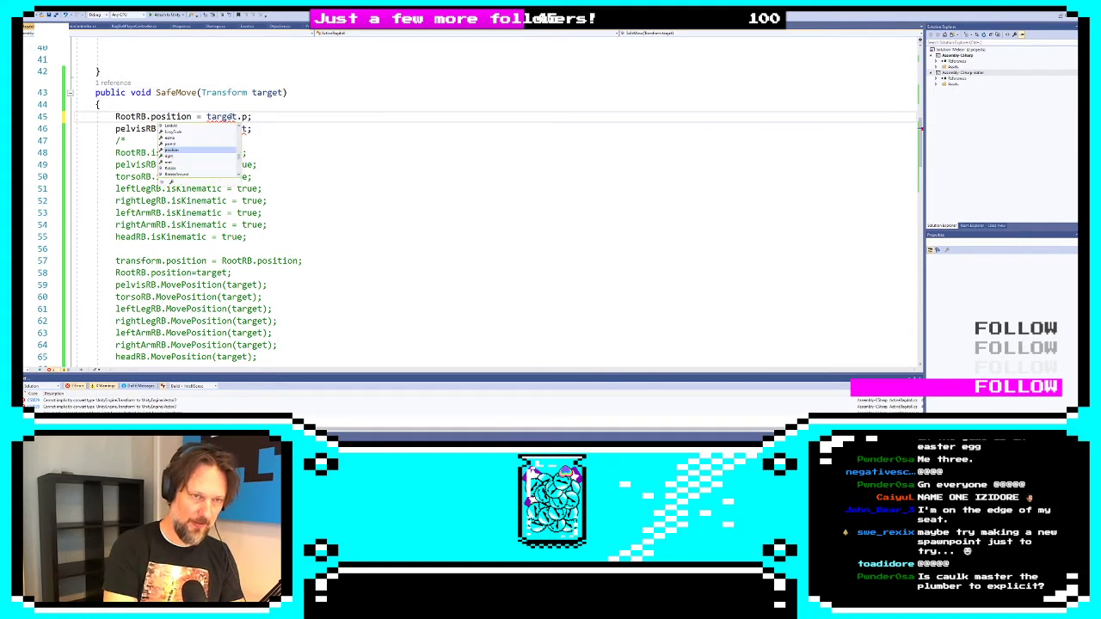
key(Down)
text(.position)
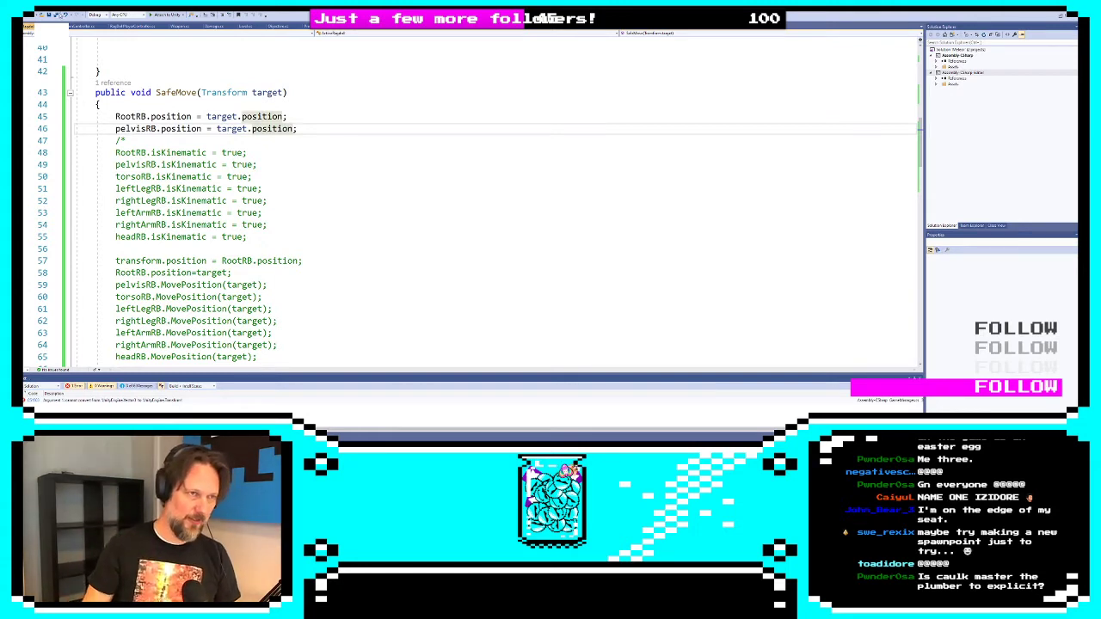
Review the SafeMove method in the ragdoll player controller script, including its foreach loop over the child rigidbodies
click(125, 28)
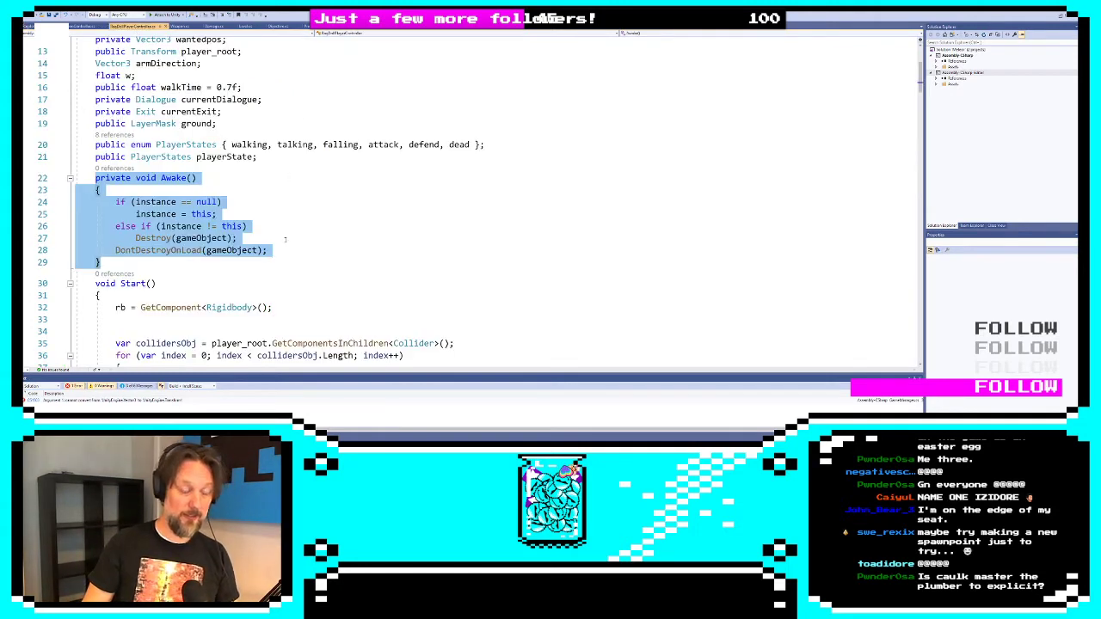
scroll(285, 240, down, 6)
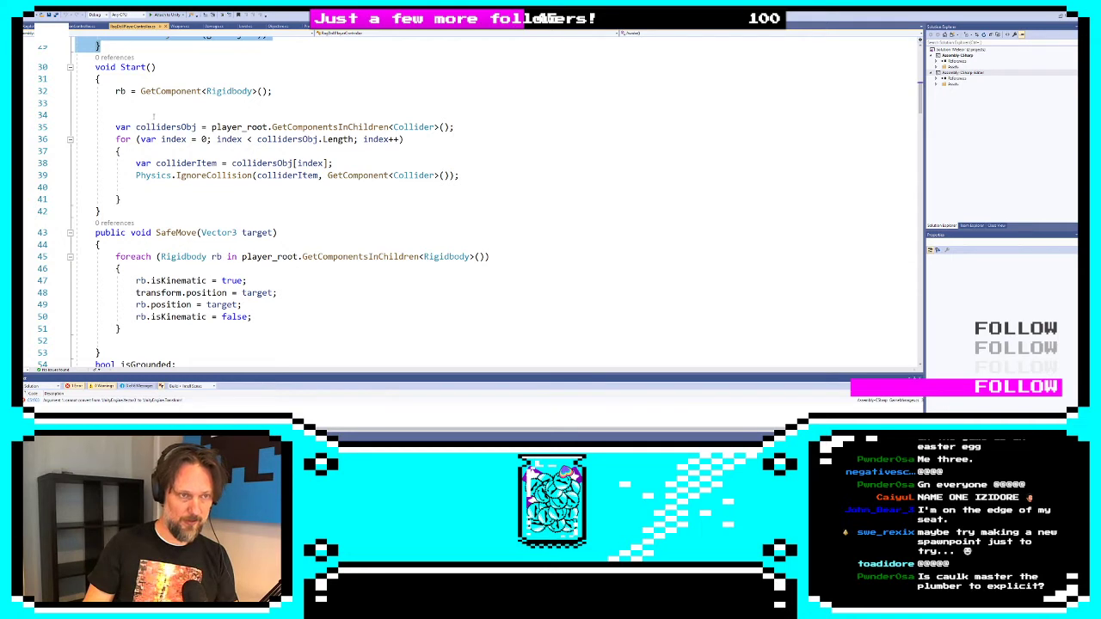
scroll(154, 115, down, 3)
drag(159, 124, 287, 210)
click(287, 210)
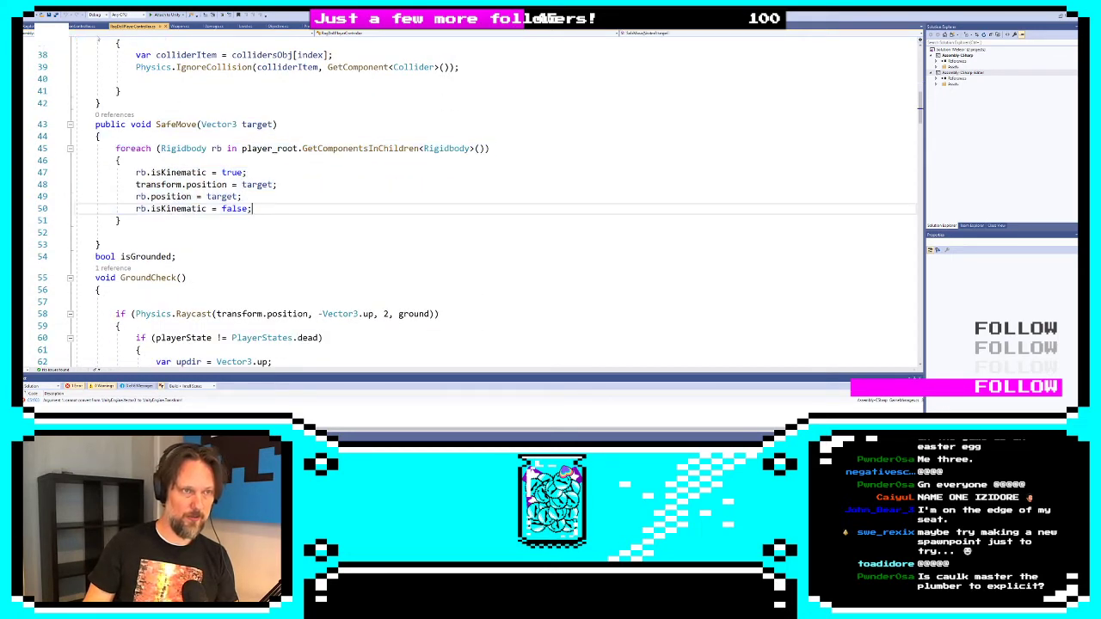
Change the SafeMove argument in GameManager's OpenLevel(Exit e) to e.exitPoint.transform
click(420, 27)
double_click(396, 214)
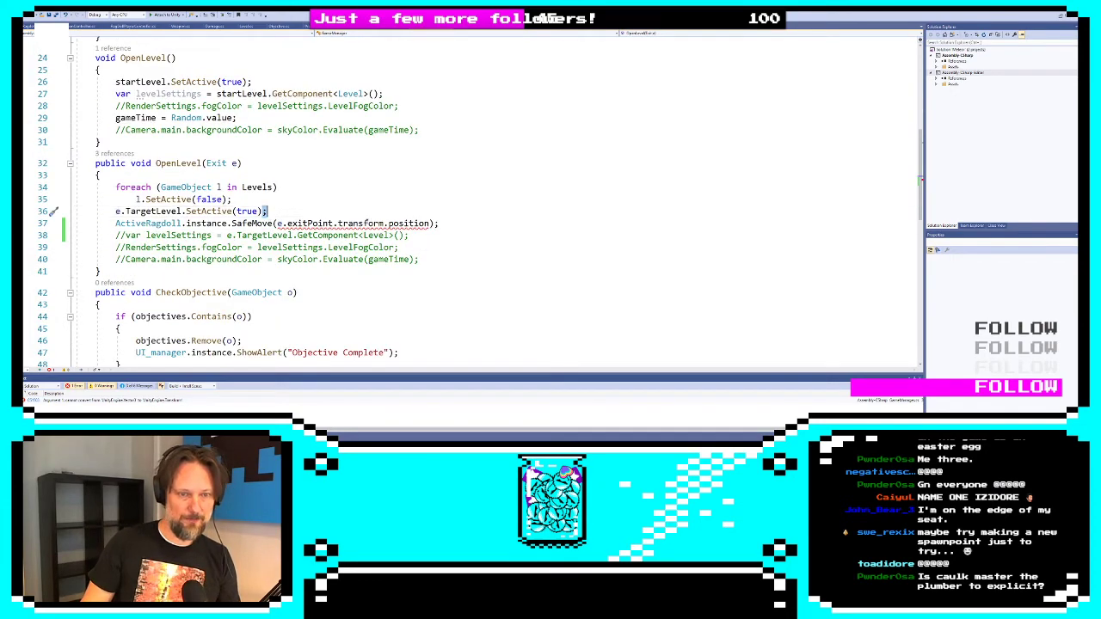
double_click(395, 223)
key(BackSpace)
key(BackSpace)
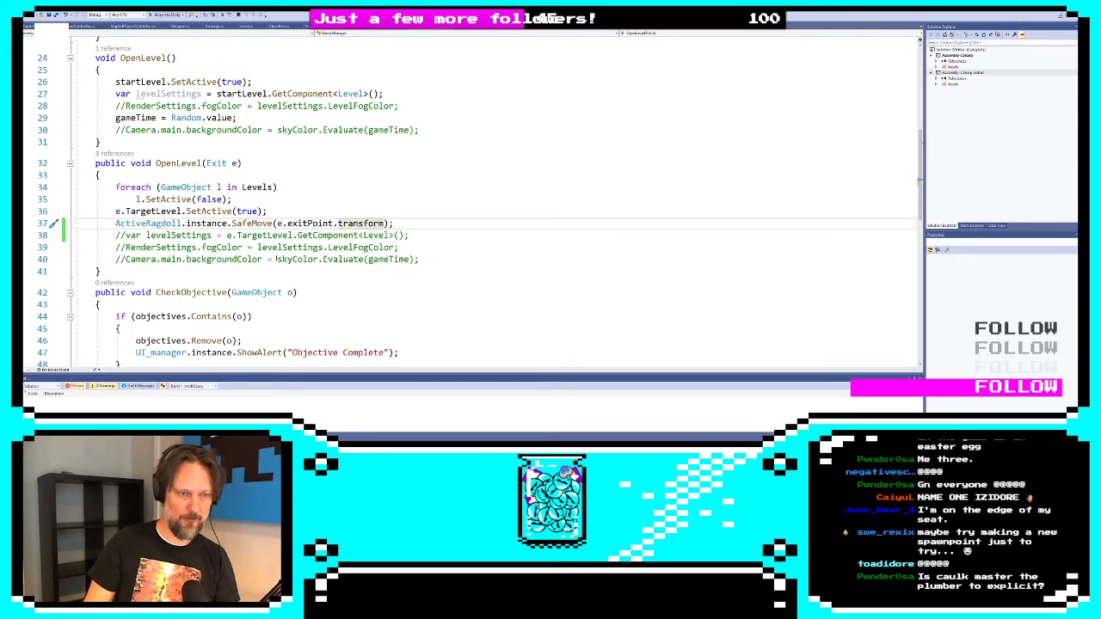
Switch to Unity, enlarge the Game view to check the Island level, and widen the Scene view again
key(alt+Tab)
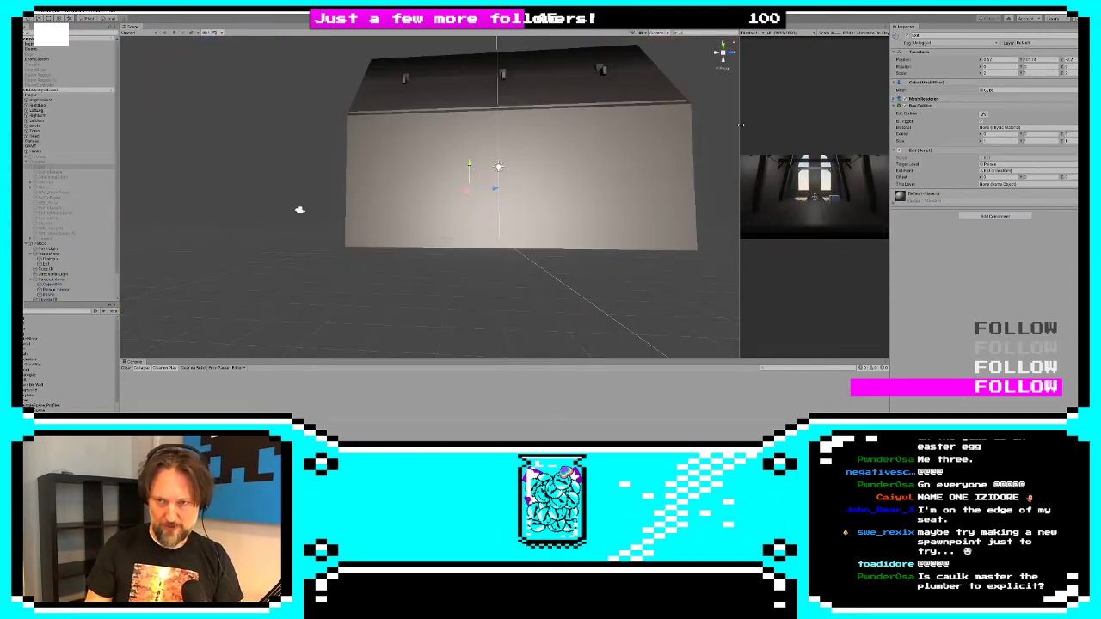
drag(742, 125, 165, 49)
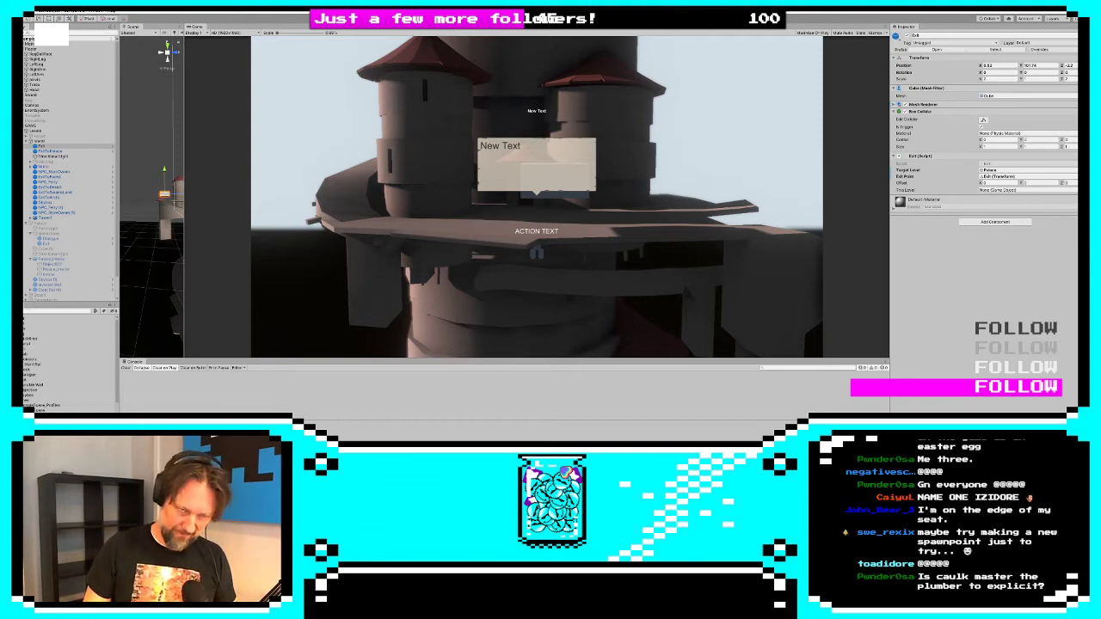
drag(185, 231, 648, 231)
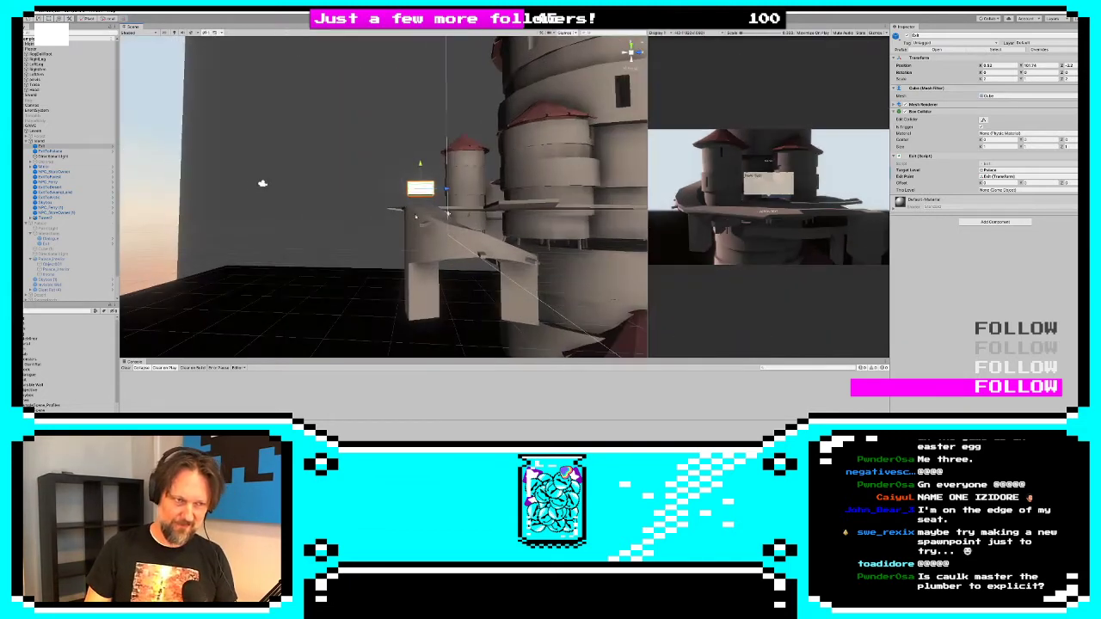
Set the Island level object's Y position to 0
click(39, 143)
double_click(39, 143)
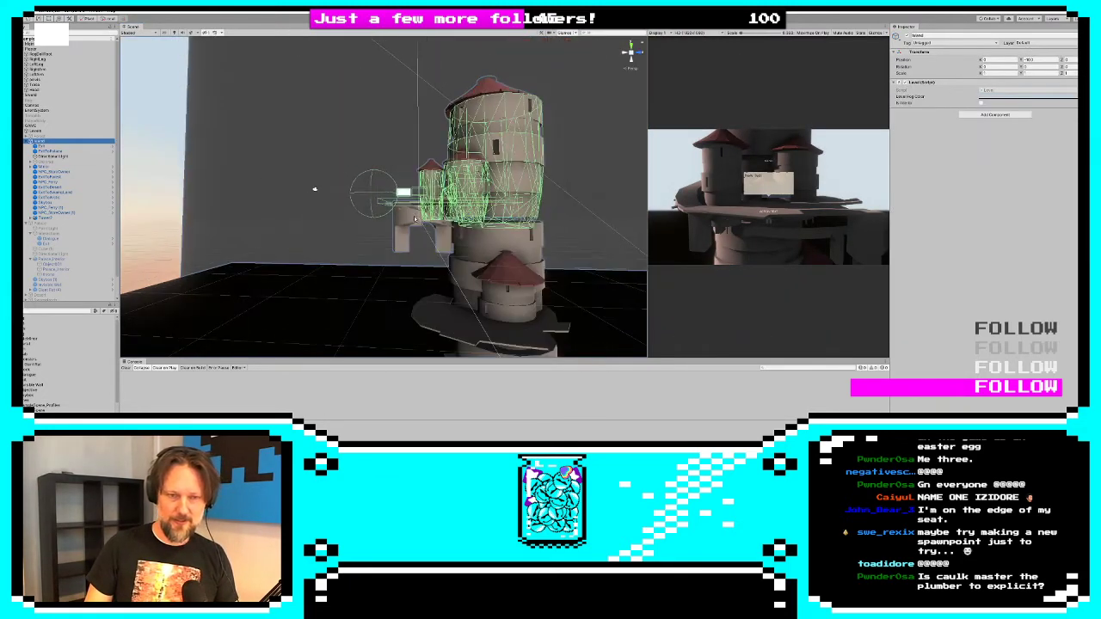
click(63, 218)
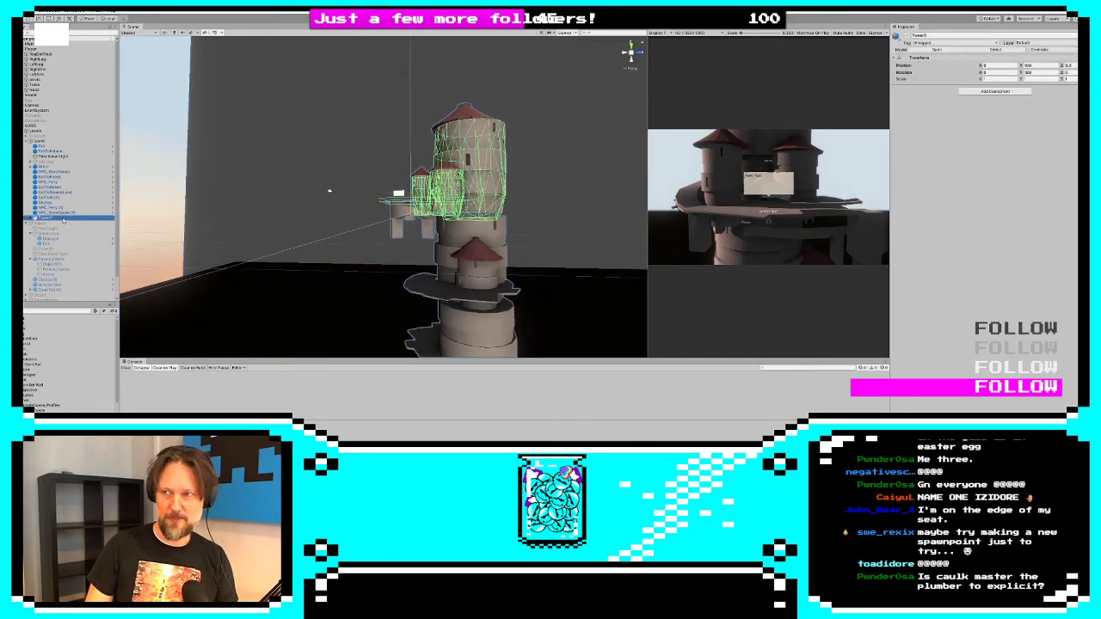
click(39, 142)
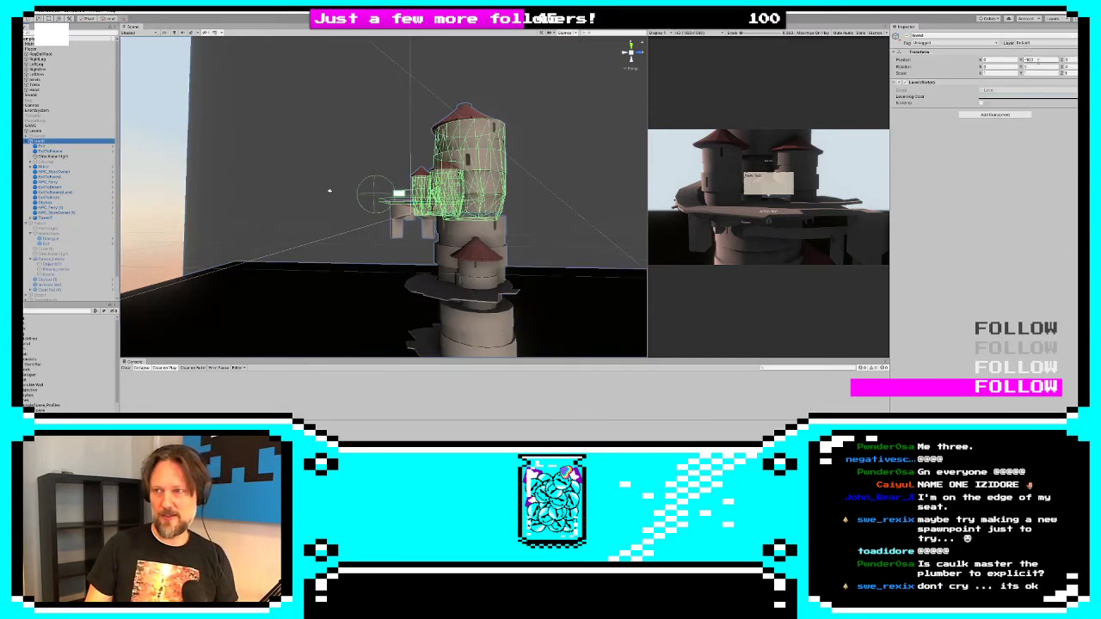
click(1028, 58)
text(0)
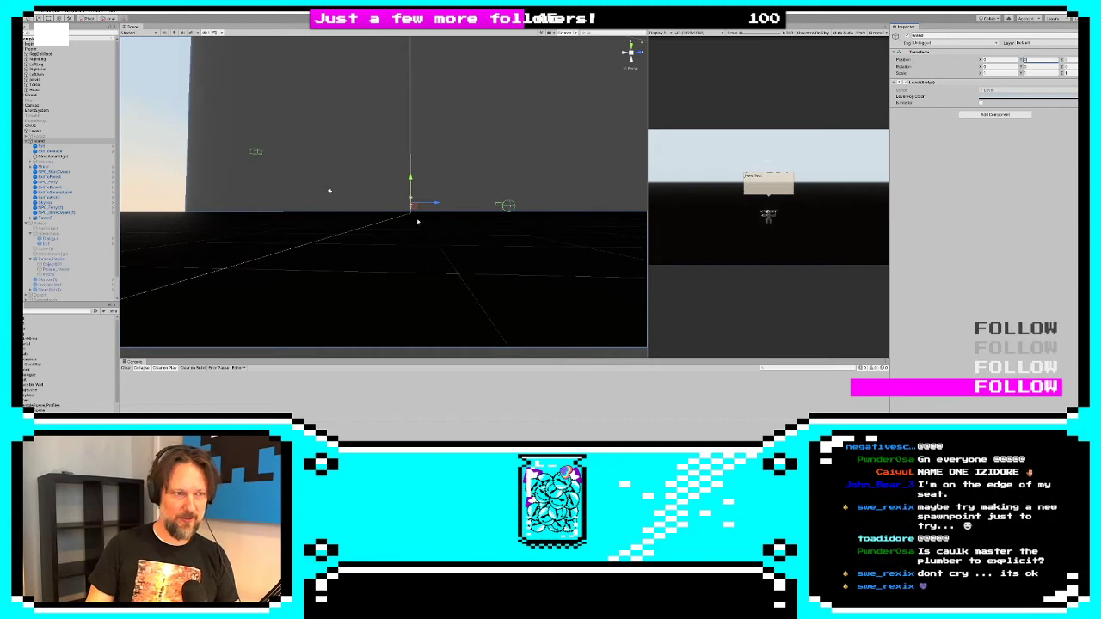
Inspect the Exit cube on the Island tower, checking its position and its Target Level and Exit Point references
alt+drag(418, 221, 458, 253)
scroll(458, 253, down, 5)
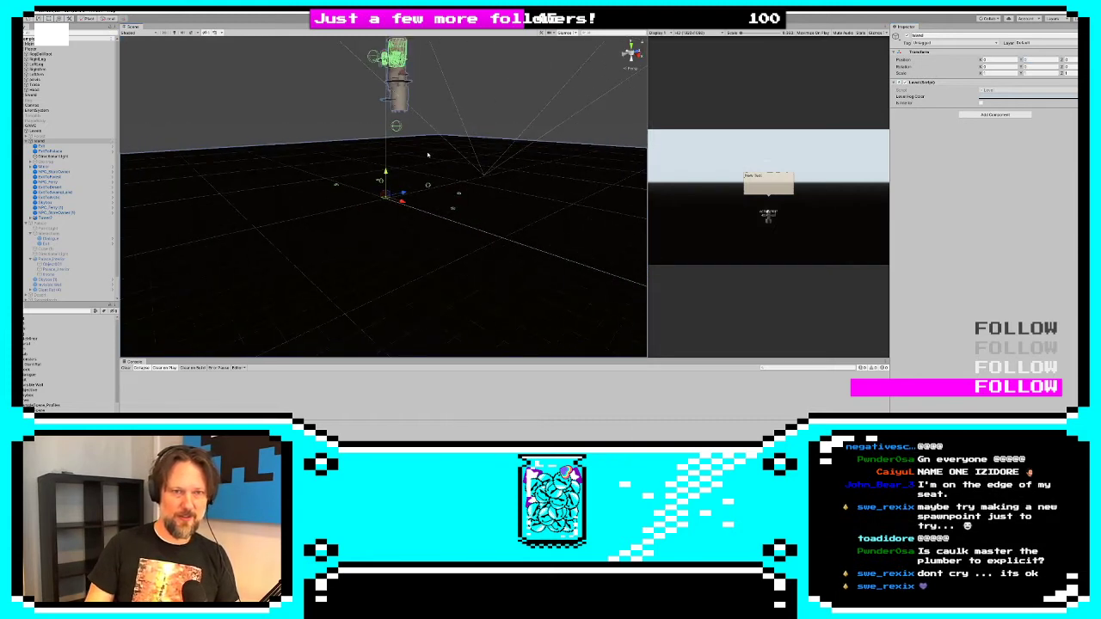
middle_drag(428, 153, 433, 221)
click(41, 219)
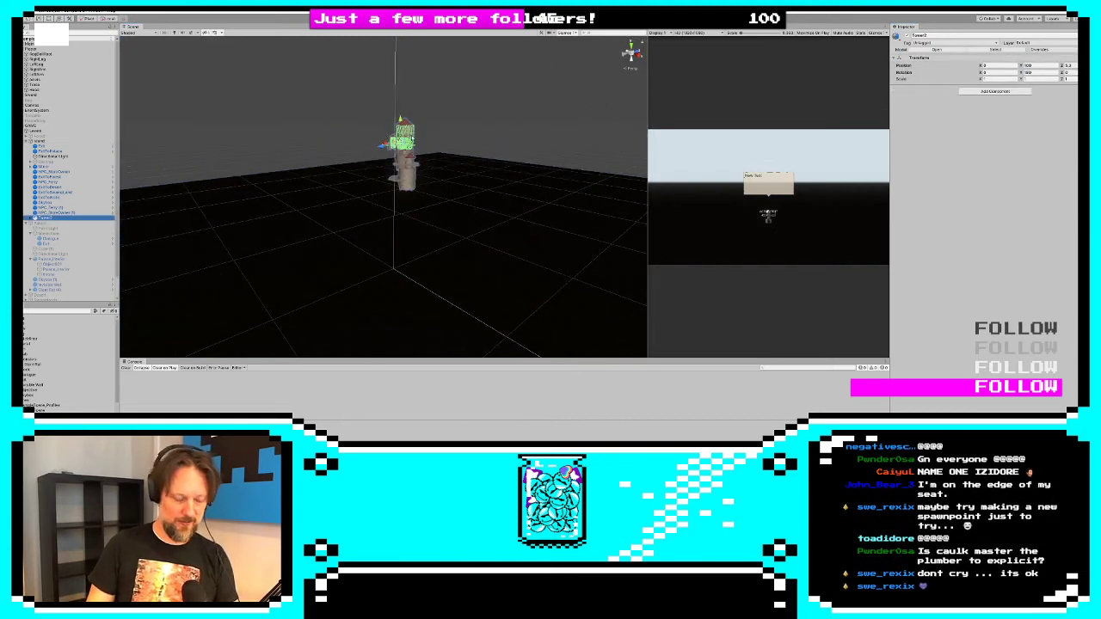
alt+drag(412, 138, 236, 218)
scroll(379, 191, up, 15)
click(269, 237)
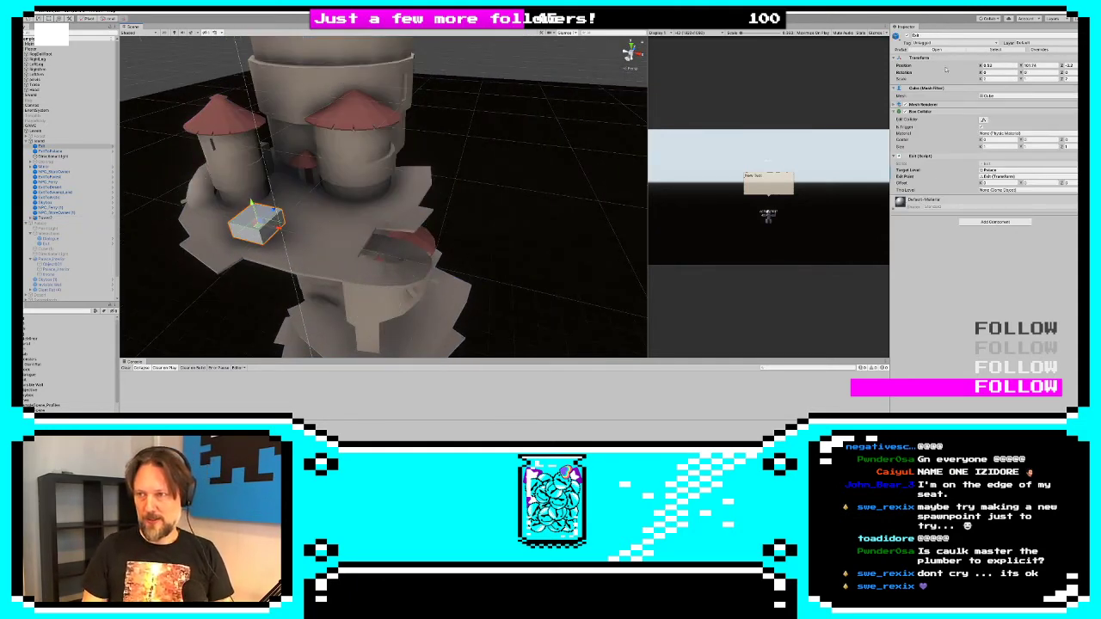
click(999, 66)
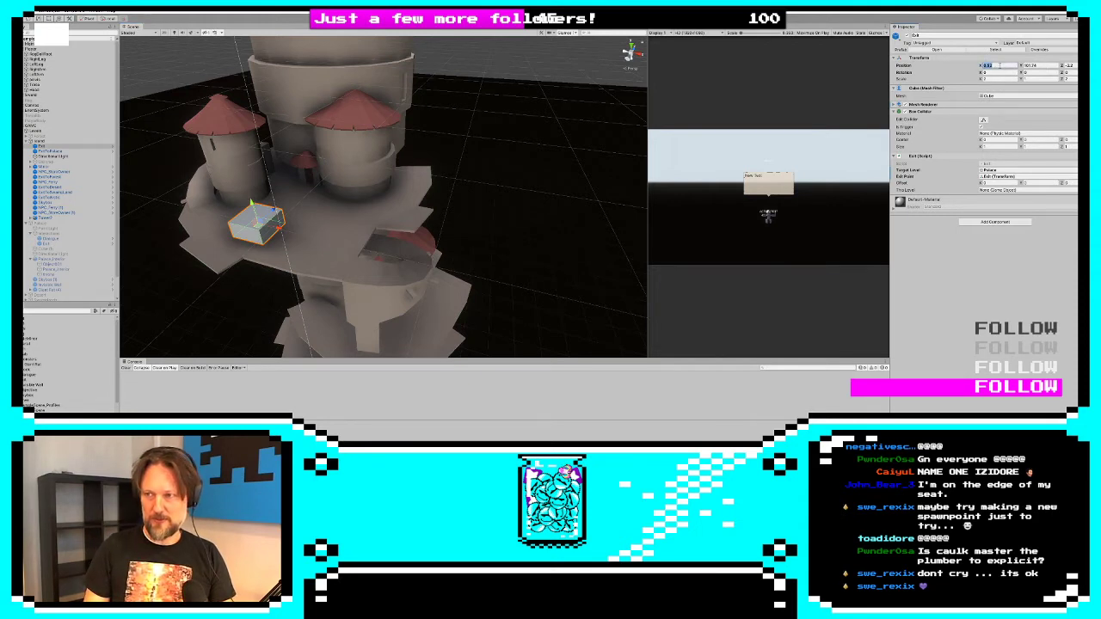
click(1011, 171)
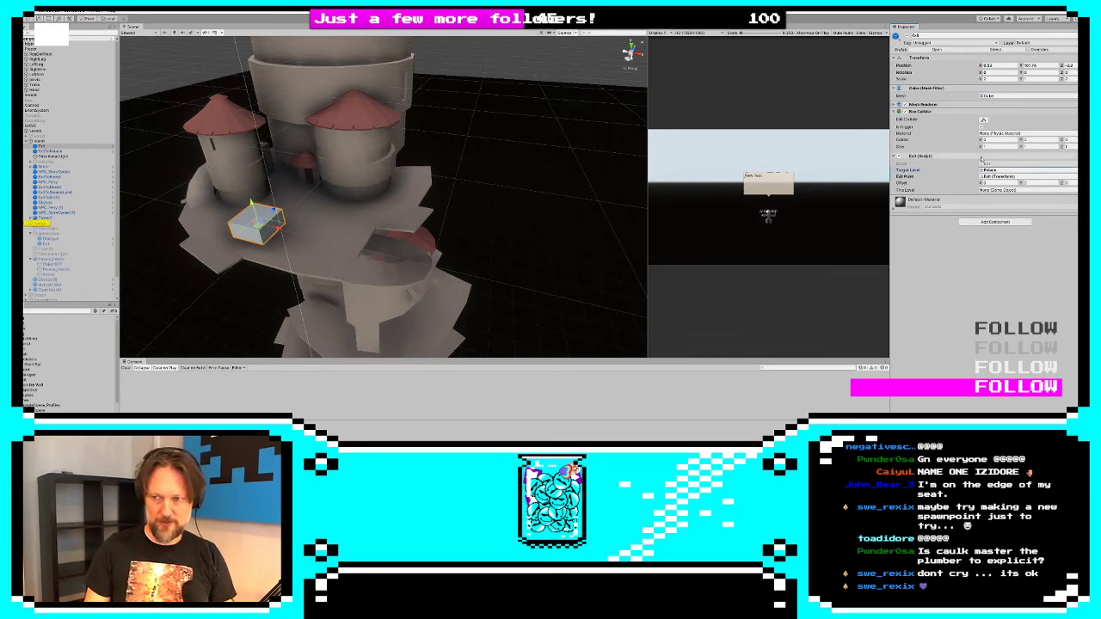
click(997, 176)
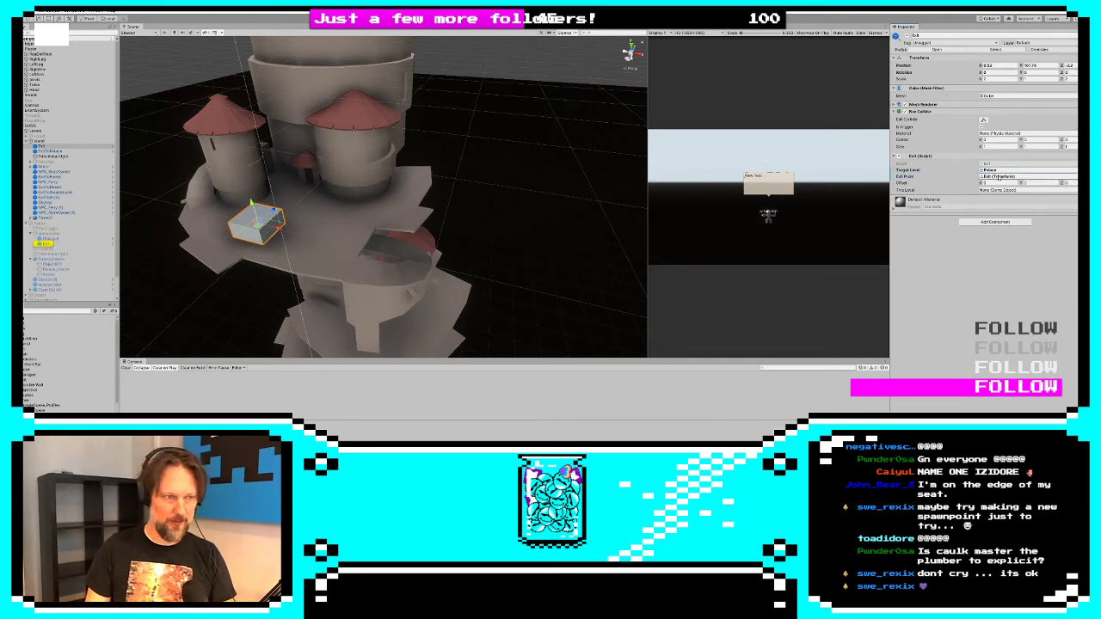
Compare the Island's ExitToPalace and Exit cubes with the Palace exit, checking their positions and exit references
click(46, 151)
middle_drag(309, 200, 314, 198)
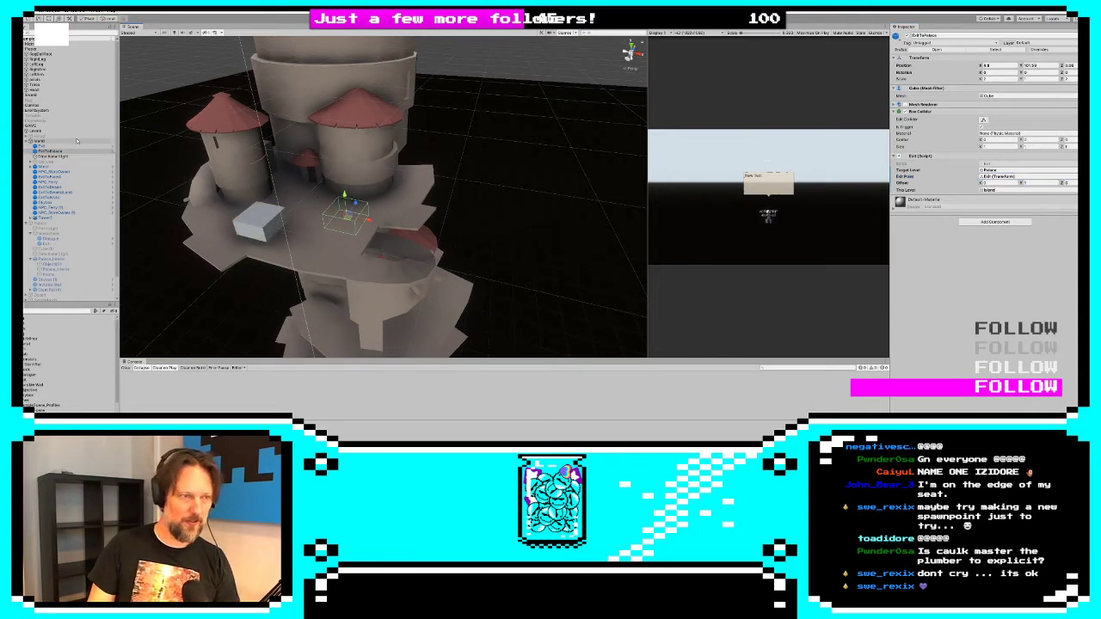
click(45, 147)
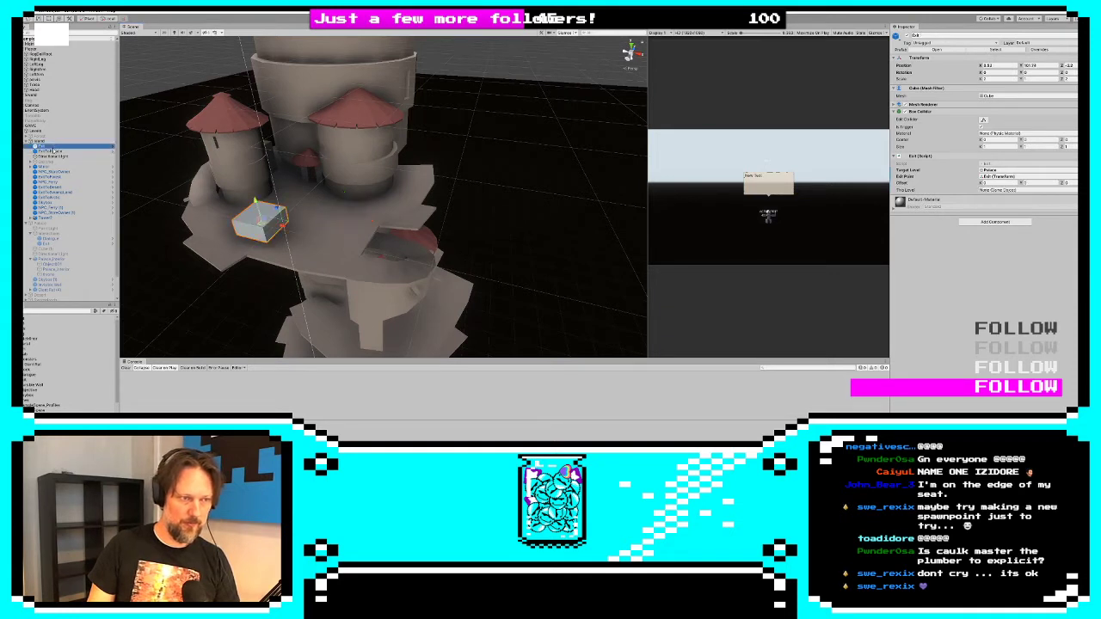
click(47, 243)
middle_drag(292, 197, 298, 196)
key(f)
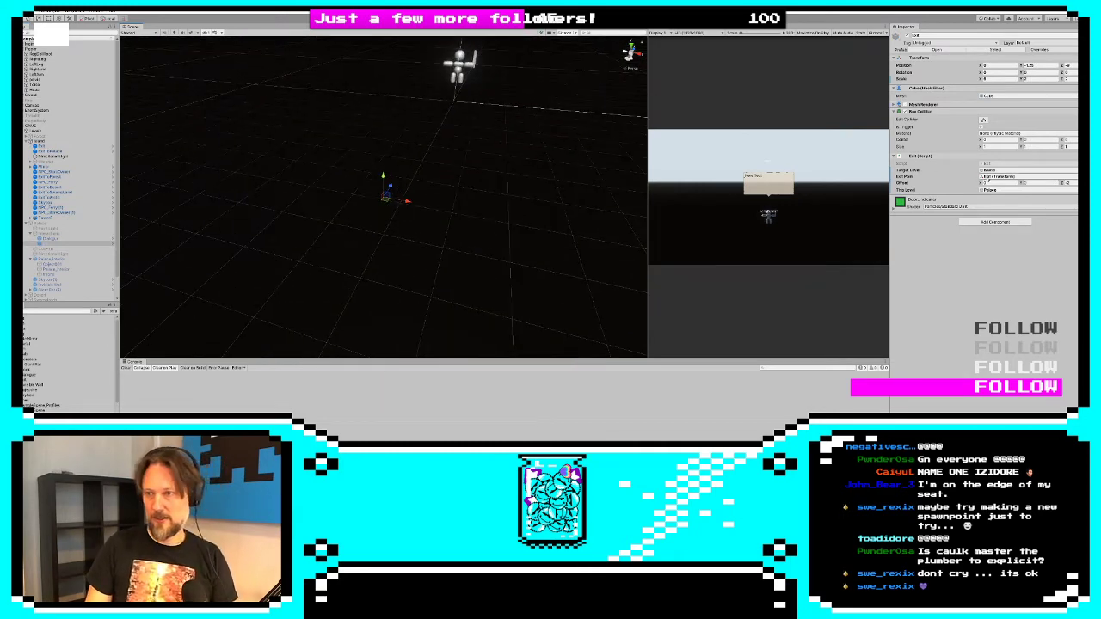
click(998, 176)
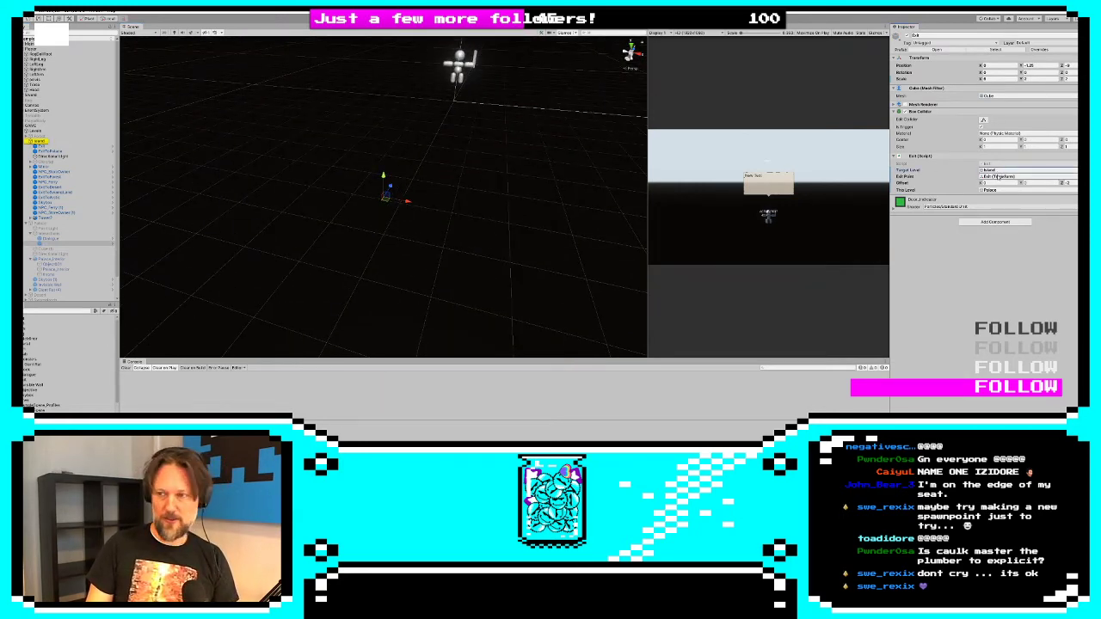
scroll(521, 184, down, 3)
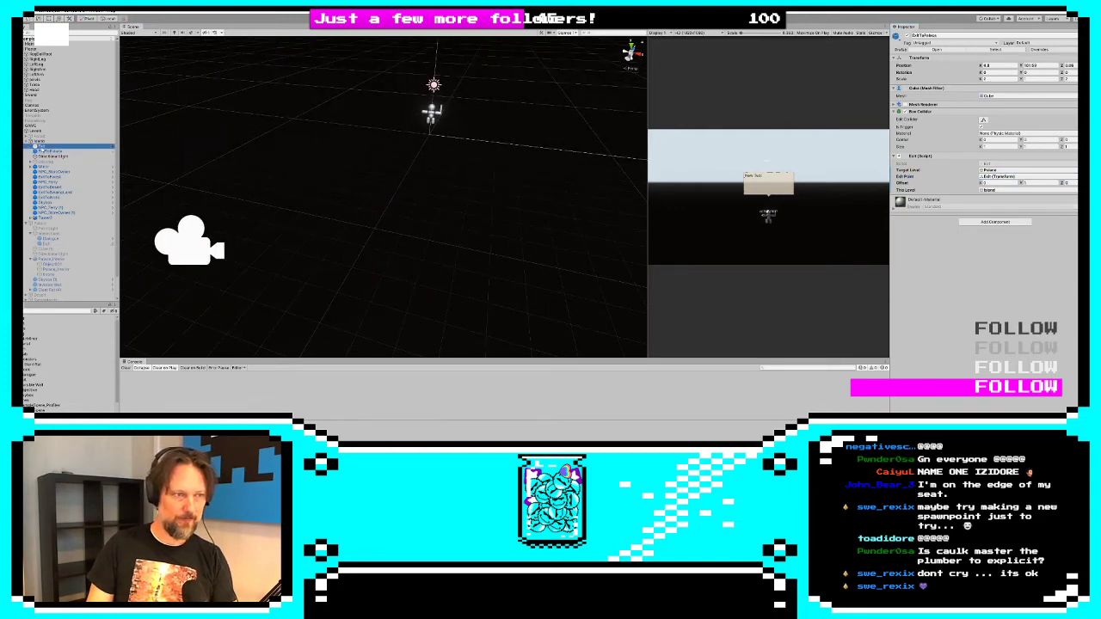
key(f)
alt+drag(417, 168, 258, 198)
scroll(258, 198, down, 3)
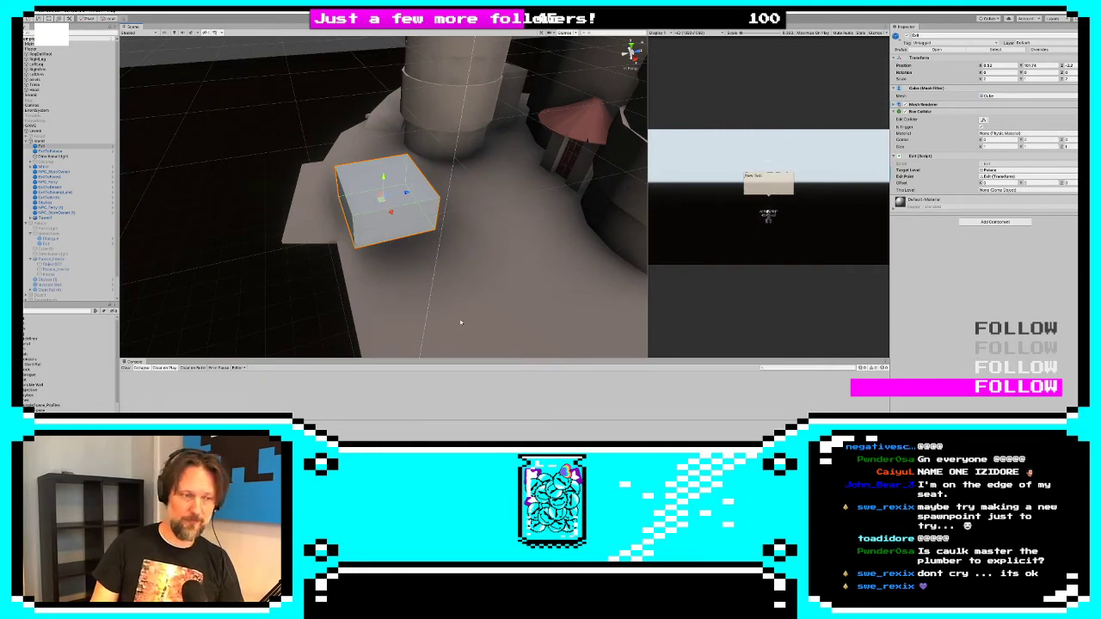
Switch to Visual Studio and follow the SafeMove call from OpenLevel to review its definition in the ActiveRagdoll script
key(alt+Tab)
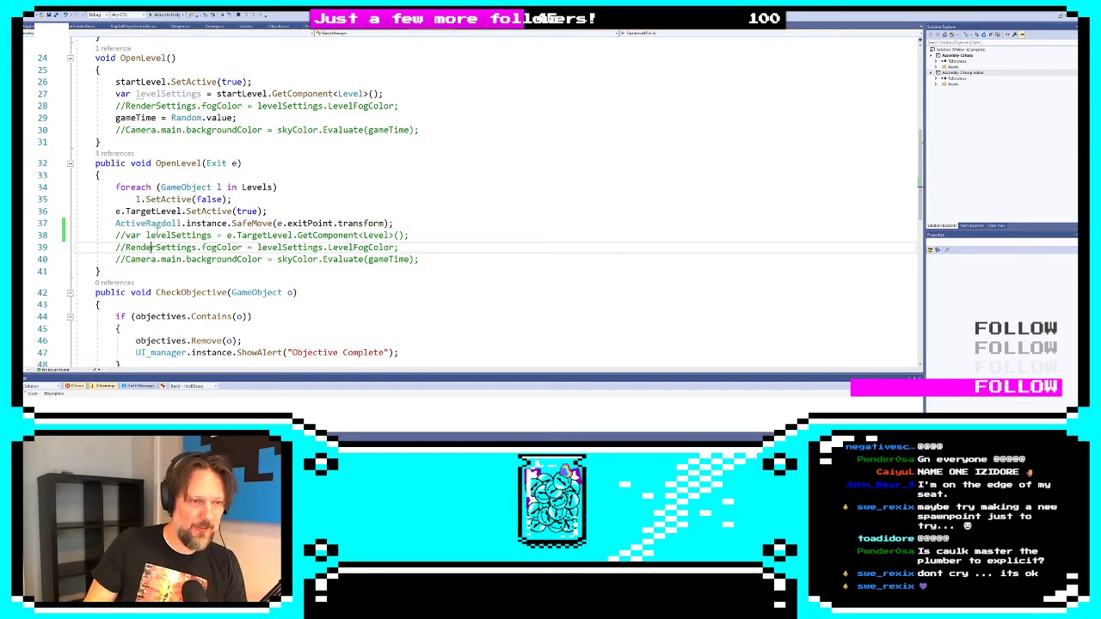
click(214, 223)
double_click(256, 222)
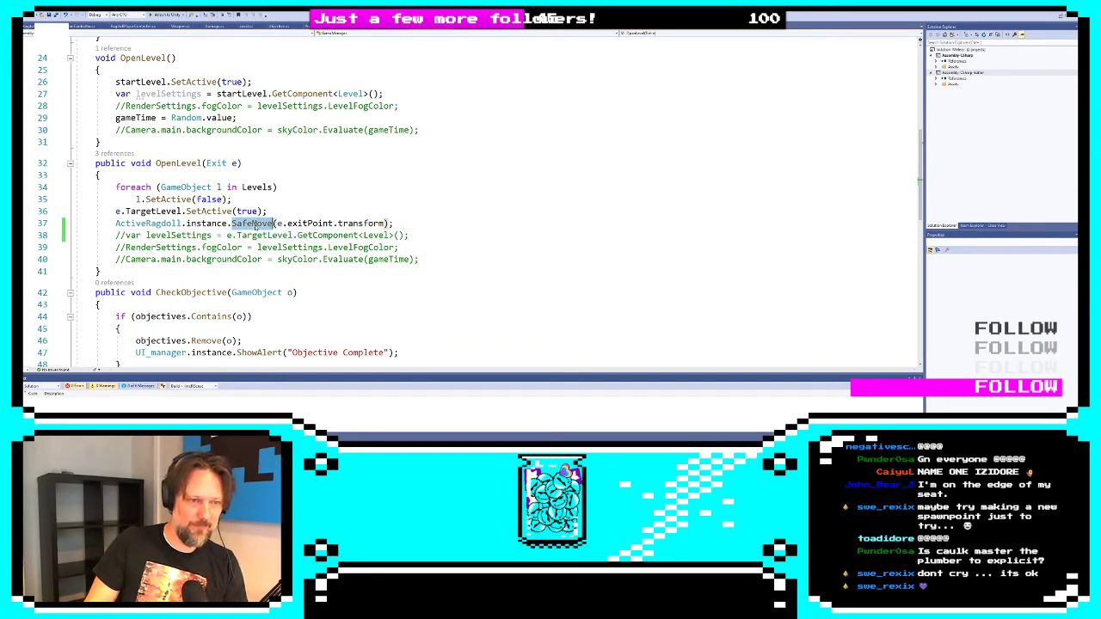
click(27, 26)
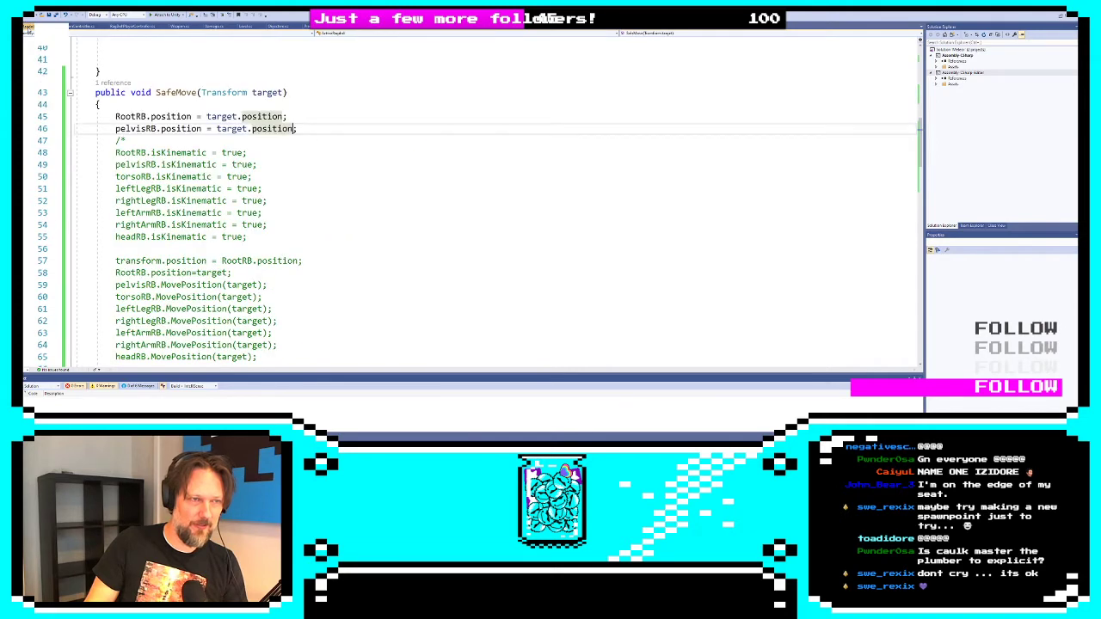
scroll(171, 206, up, 13)
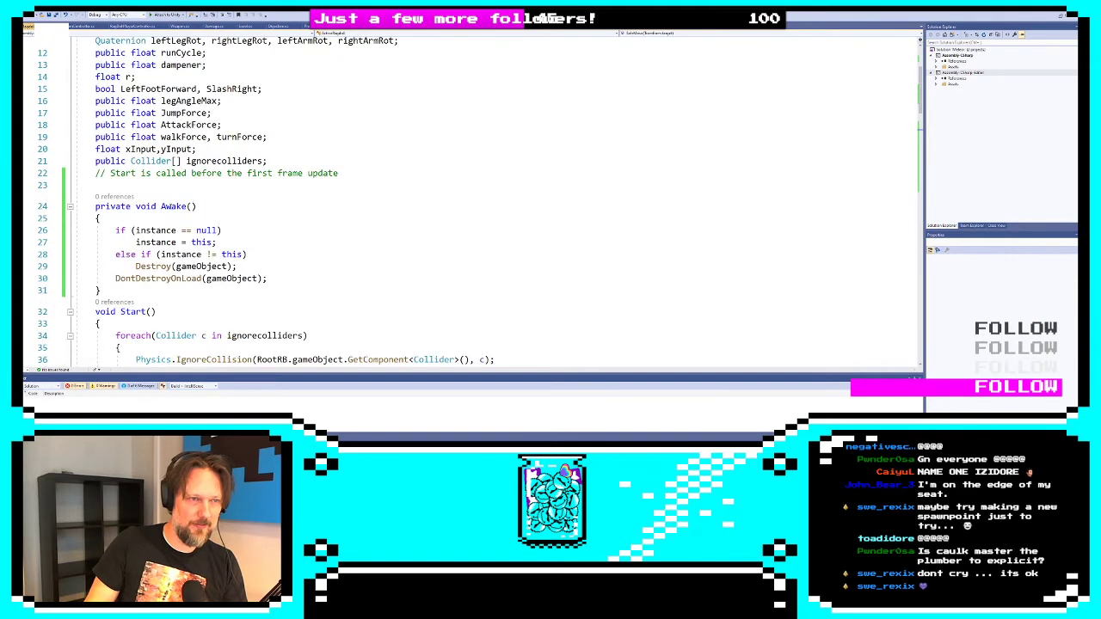
scroll(171, 206, down, 11)
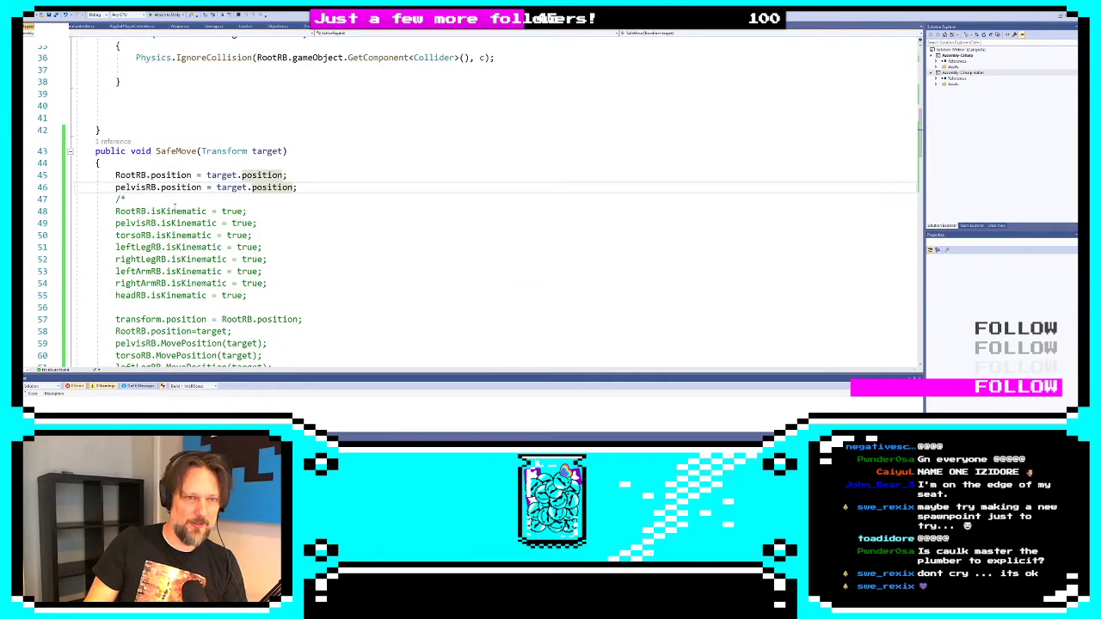
scroll(174, 207, down, 2)
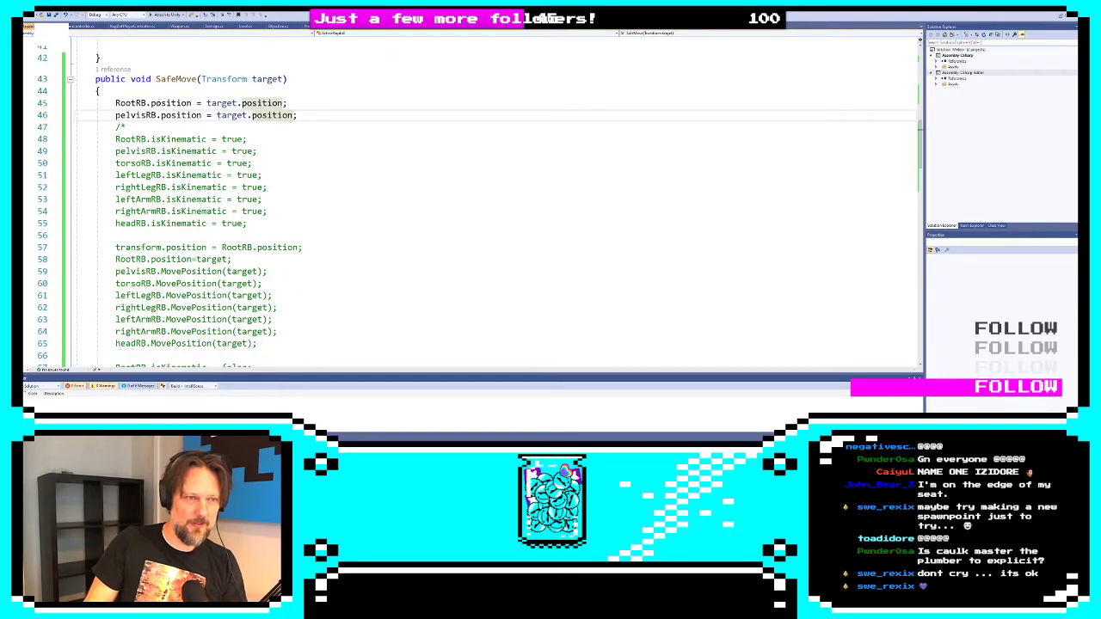
Comment out the RootRB.position and pelvisRB.position assignments at the start of SafeMove
click(210, 126)
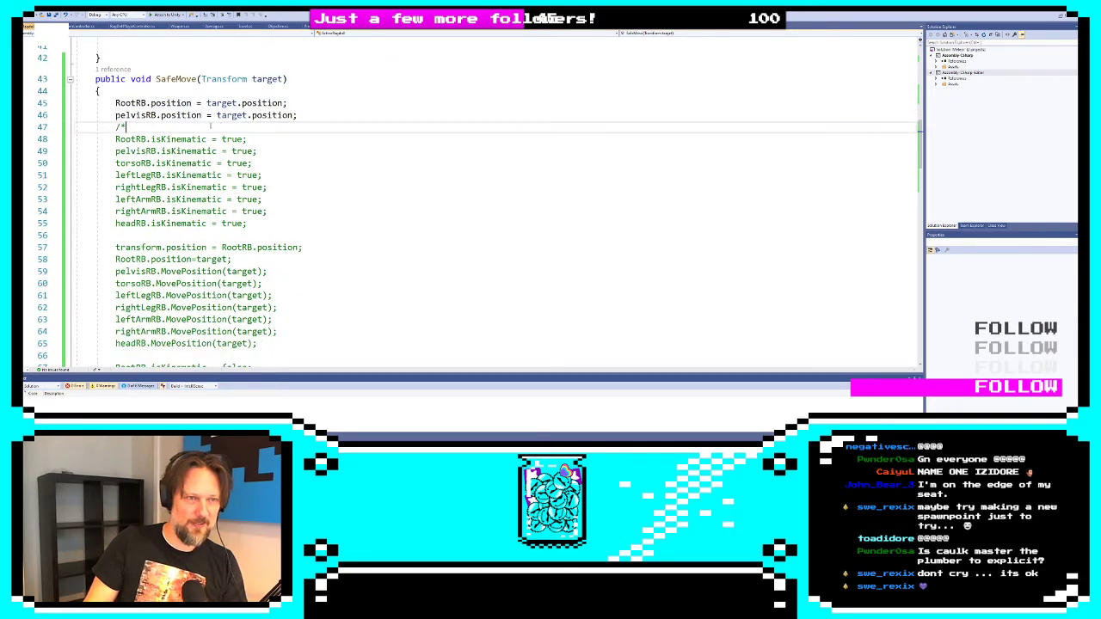
drag(116, 103, 206, 114)
click(116, 102)
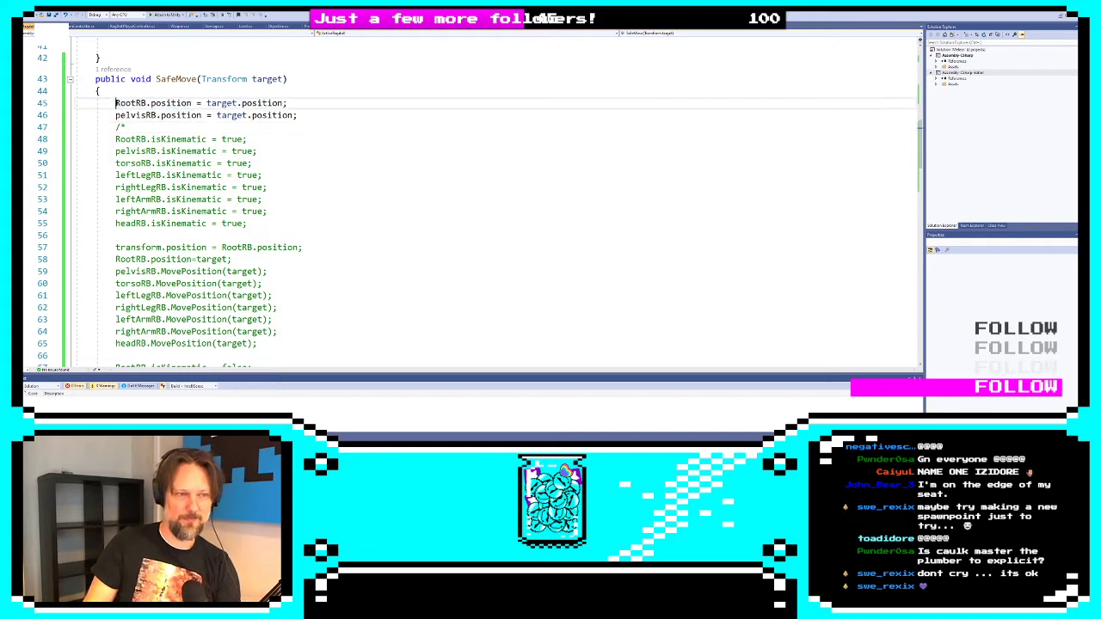
text(//)
key(Down)
key(Home)
text(//)
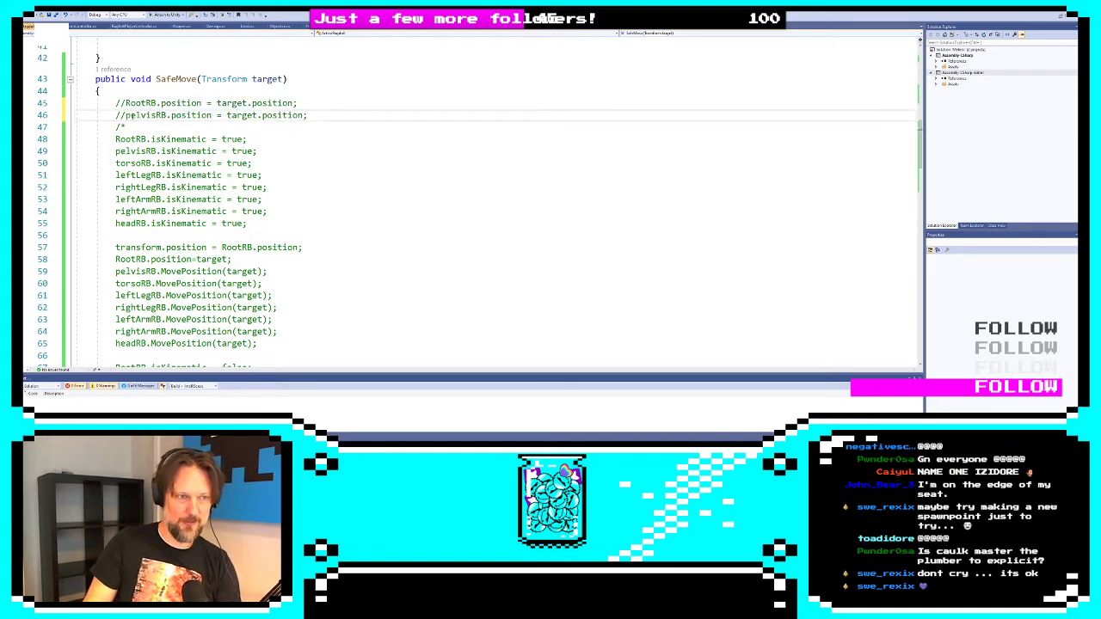
Uncomment the isKinematic and MovePosition block in SafeMove by removing its opening and closing comment markers
key(Down)
scroll(151, 295, down, 5)
click(152, 295)
text(*/)
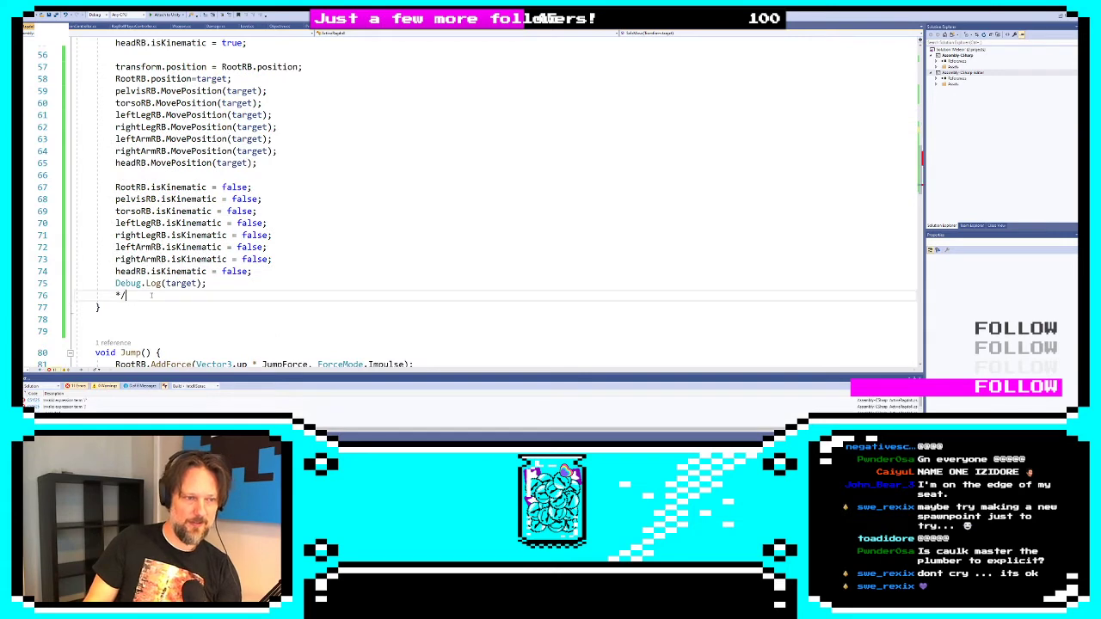
key(BackSpace)
key(BackSpace)
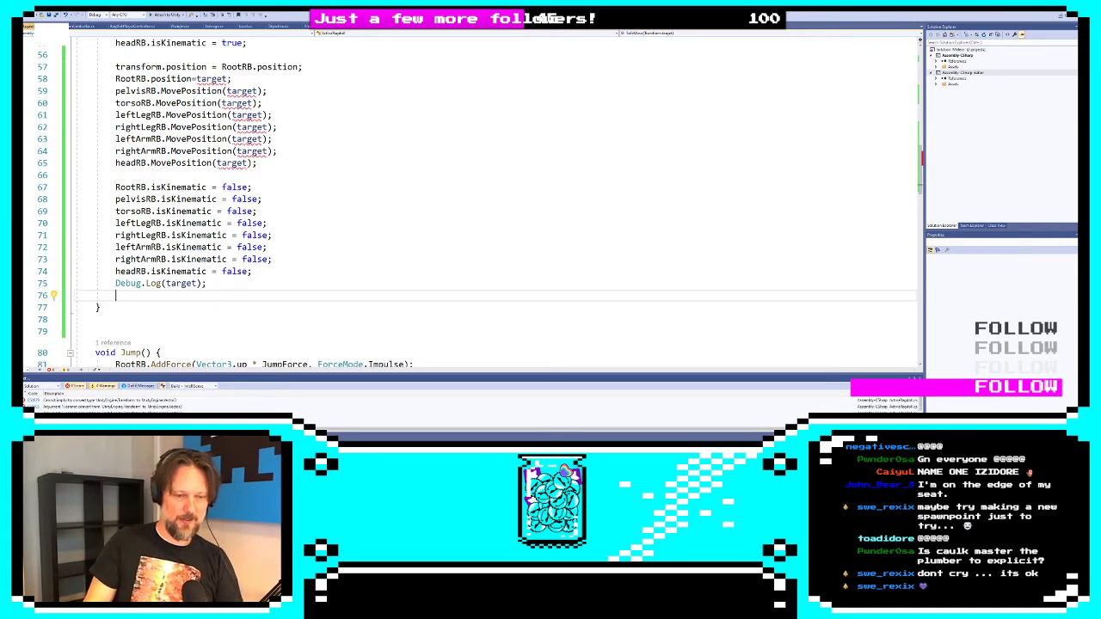
Switch to Unity and try to enter play mode with the changed SafeMove code
key(alt+Tab)
key(ctrl+p)
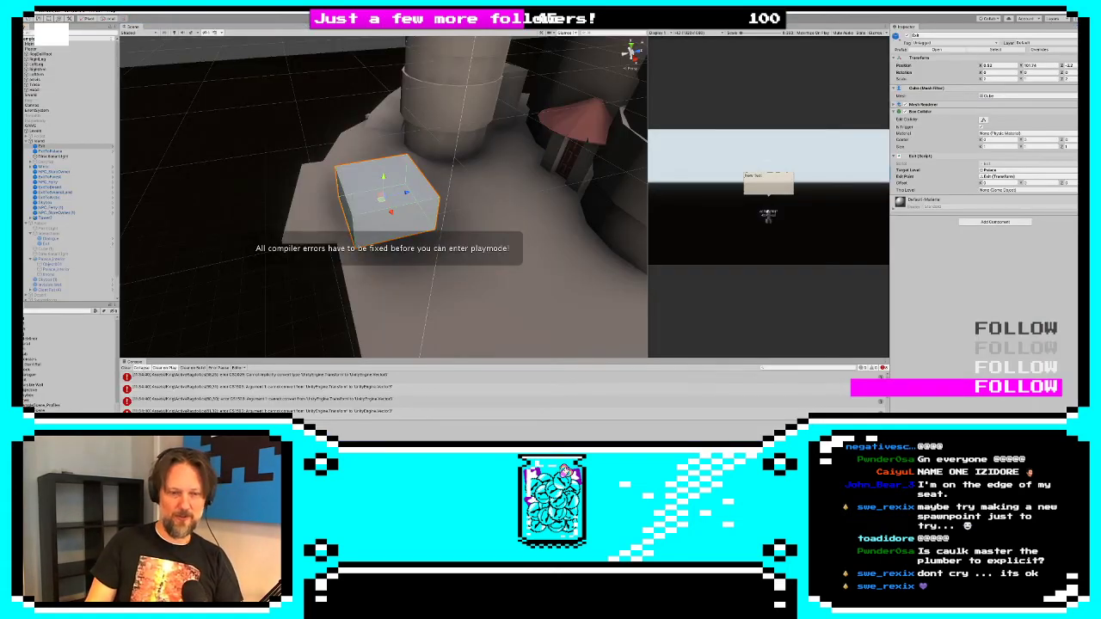
Switch to Visual Studio and make SafeMove assign target.position to RootRB.position
key(alt+Tab)
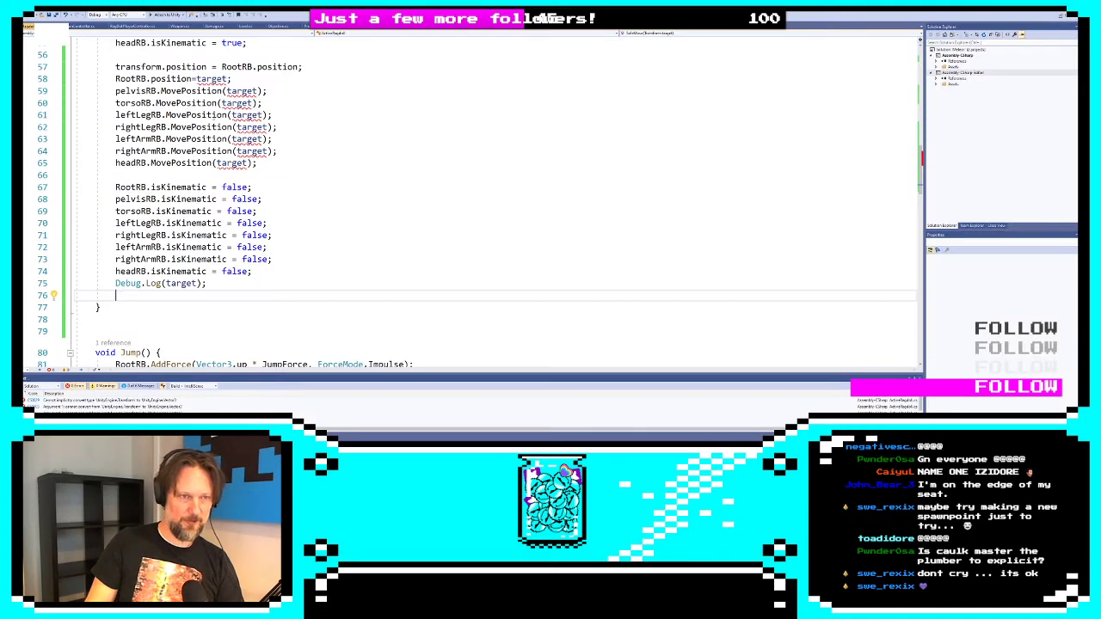
scroll(266, 177, up, 3)
double_click(276, 176)
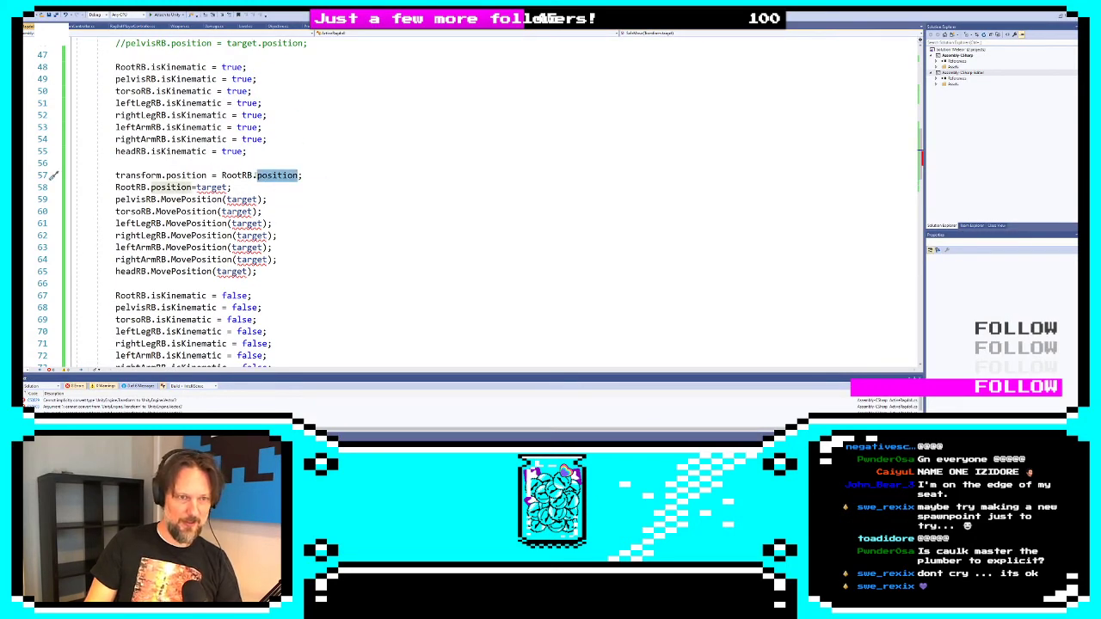
drag(253, 175, 305, 175)
key(ctrl+c)
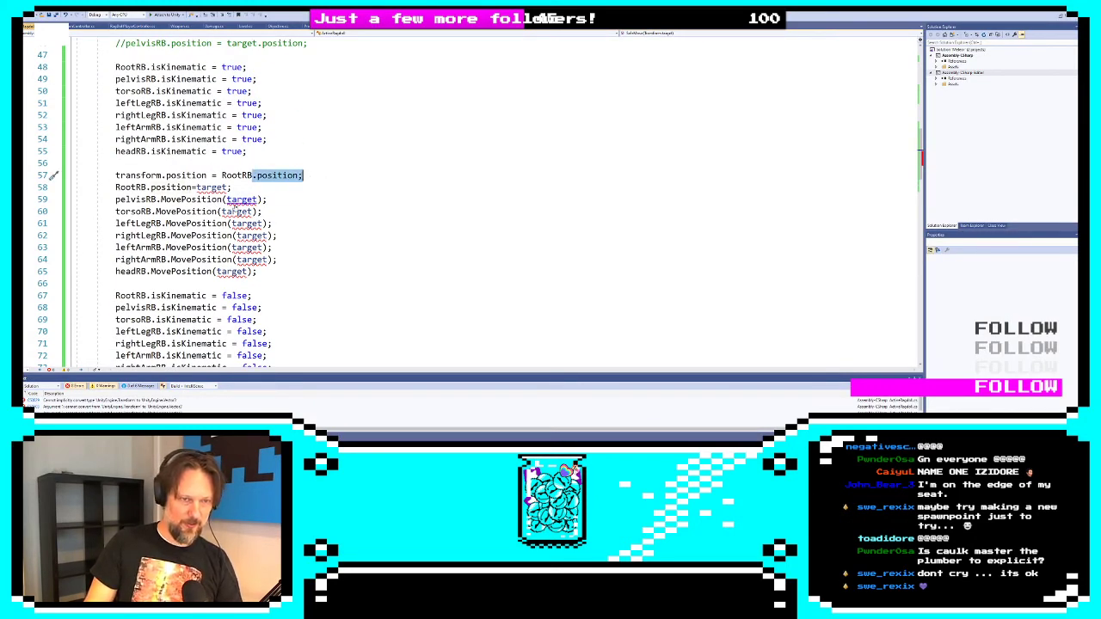
click(227, 188)
key(ctrl+v)
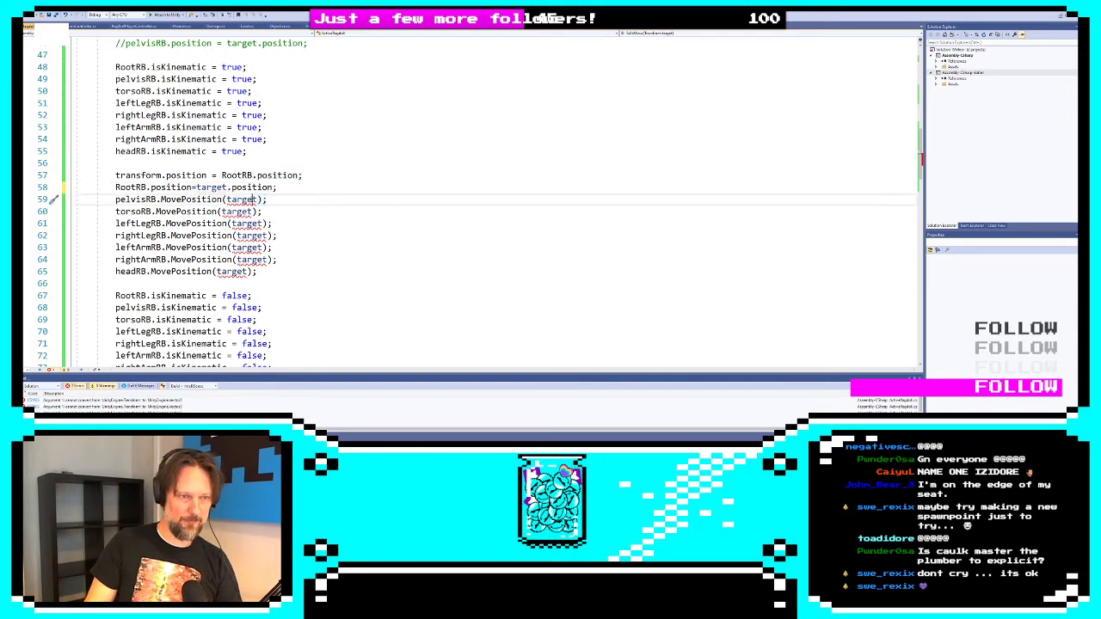
Replace target with target.position in the pelvis, torso, leg, arm and head MovePosition calls of SafeMove
drag(196, 187, 272, 187)
key(ctrl+c)
double_click(243, 200)
key(ctrl+v)
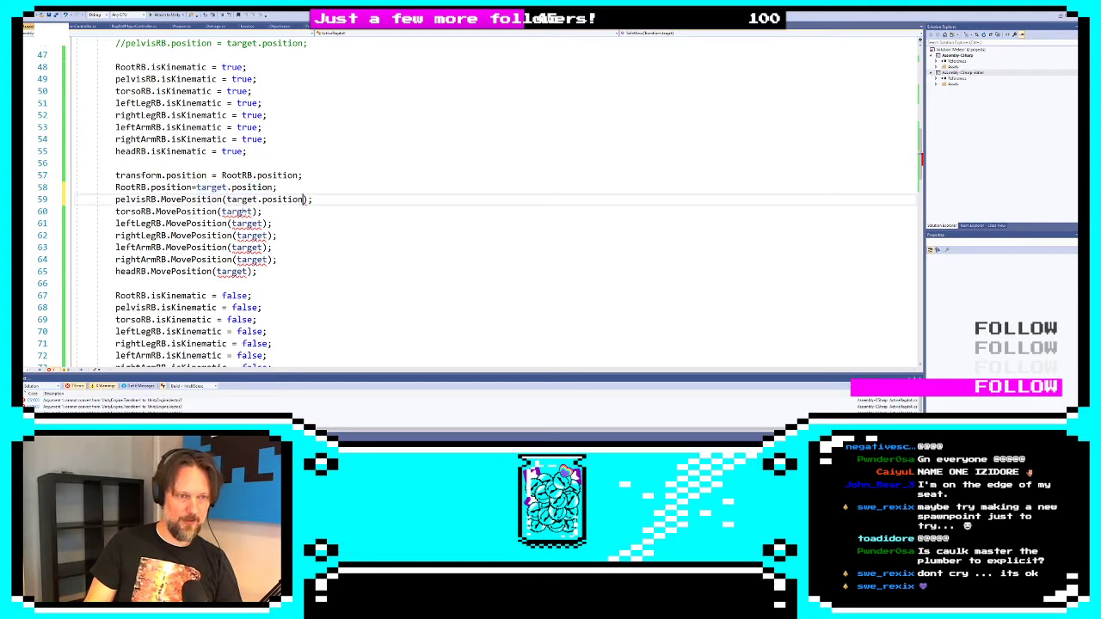
double_click(242, 212)
key(ctrl+v)
double_click(246, 223)
key(ctrl+v)
double_click(251, 236)
key(ctrl+v)
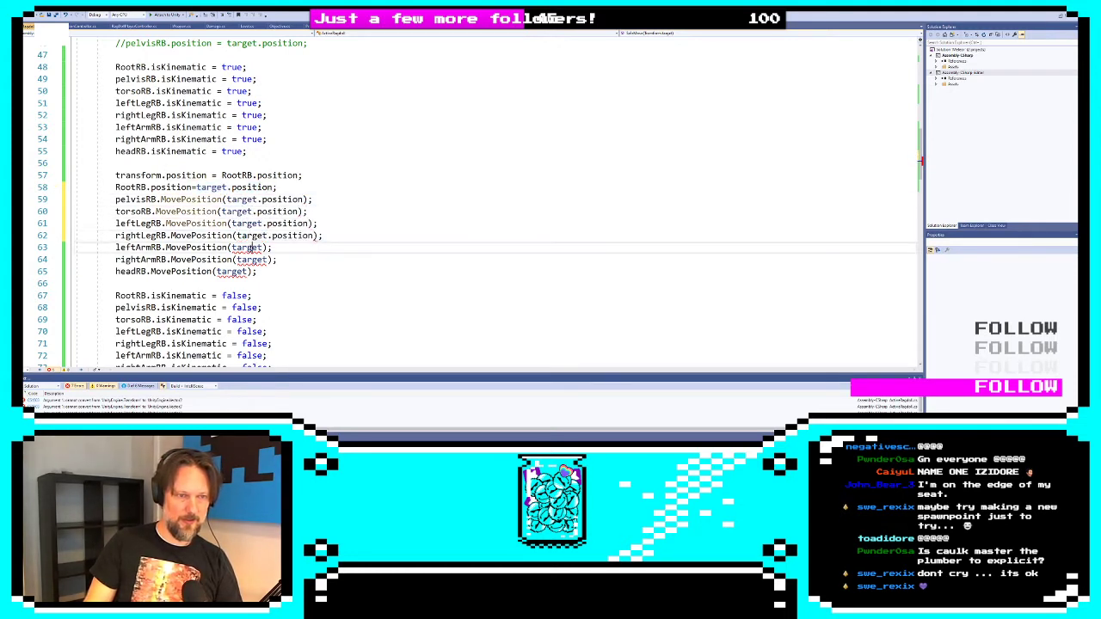
double_click(246, 248)
key(ctrl+v)
double_click(250, 260)
key(ctrl+v)
double_click(231, 272)
key(ctrl+v)
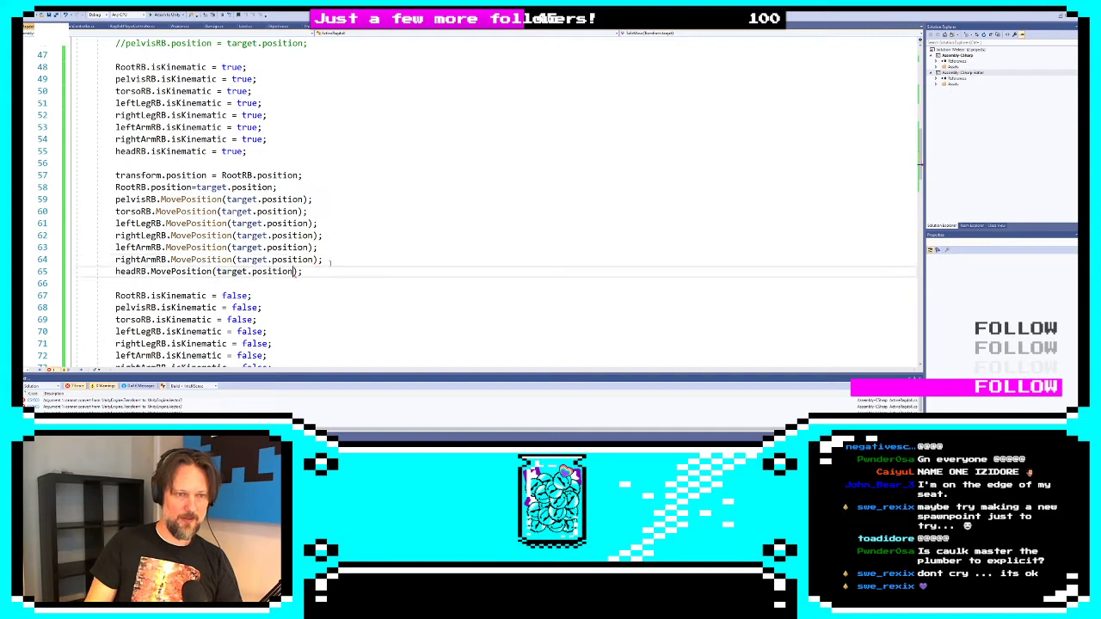
Switch to Unity, play-test the exit in an enlarged Game view, and frame the Player in the Scene view to check where it lands
key(alt+Tab)
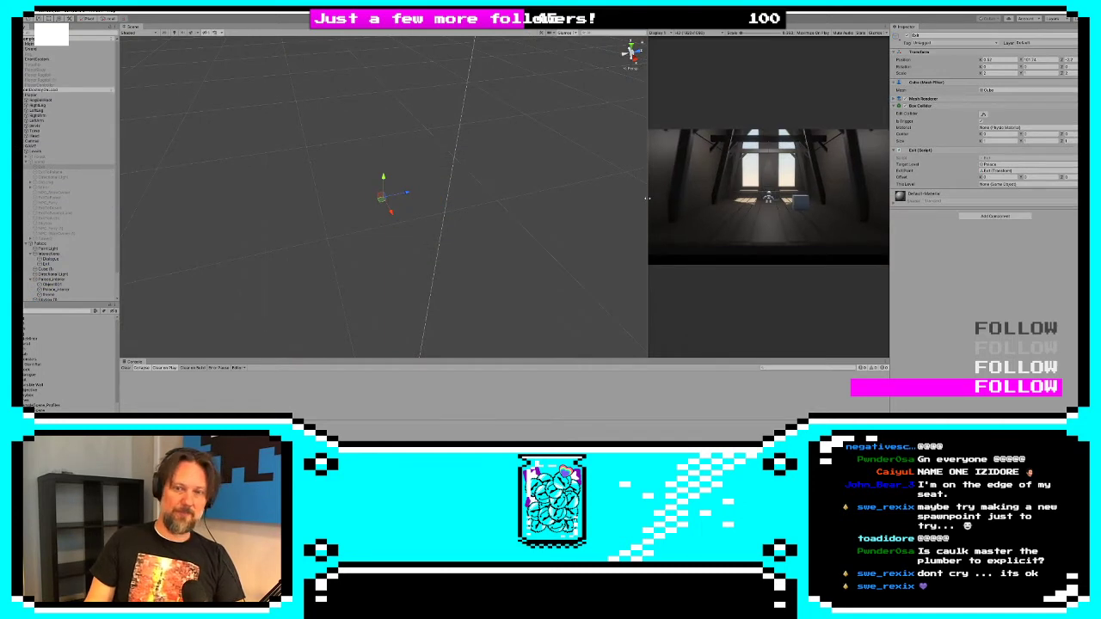
drag(647, 199, 254, 204)
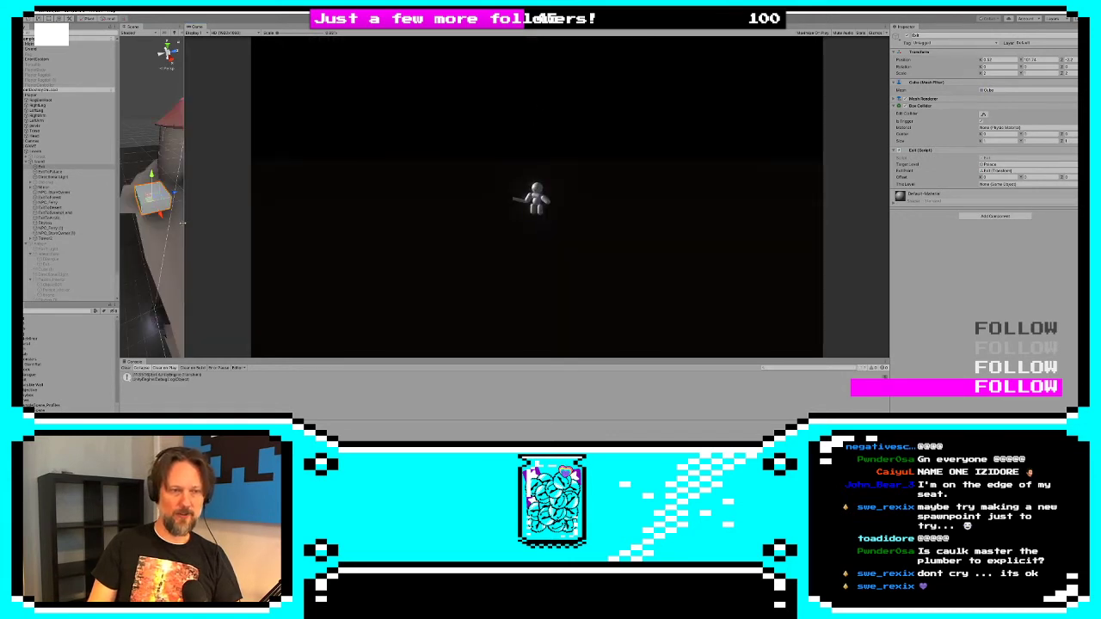
drag(184, 215, 554, 244)
scroll(296, 182, down, 5)
scroll(296, 182, down, 10)
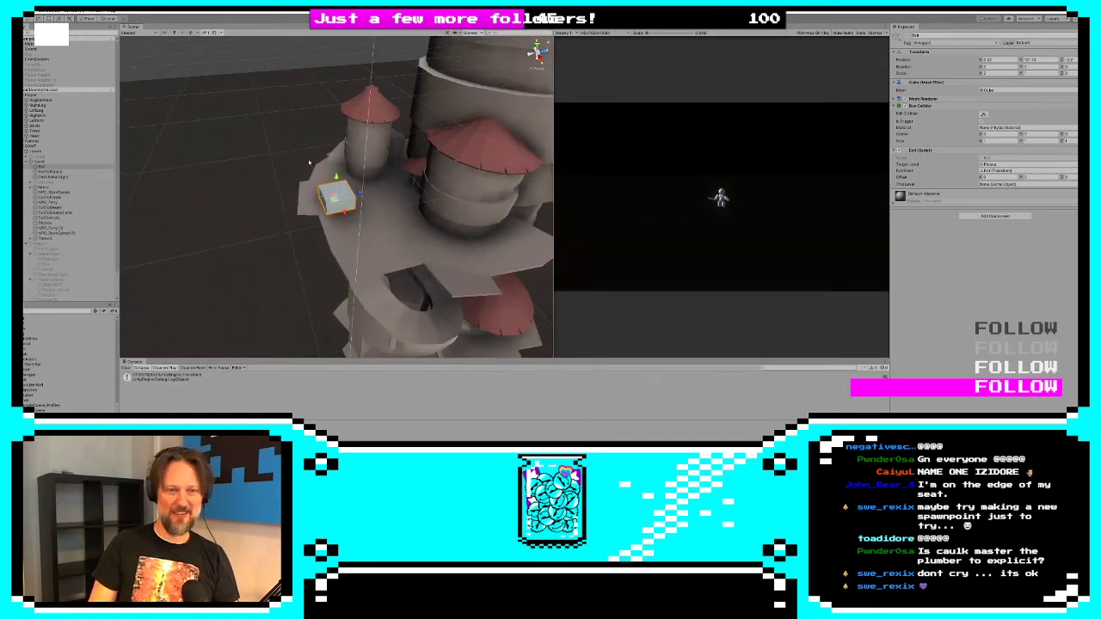
click(53, 95)
alt+drag(374, 296, 462, 249)
key(f)
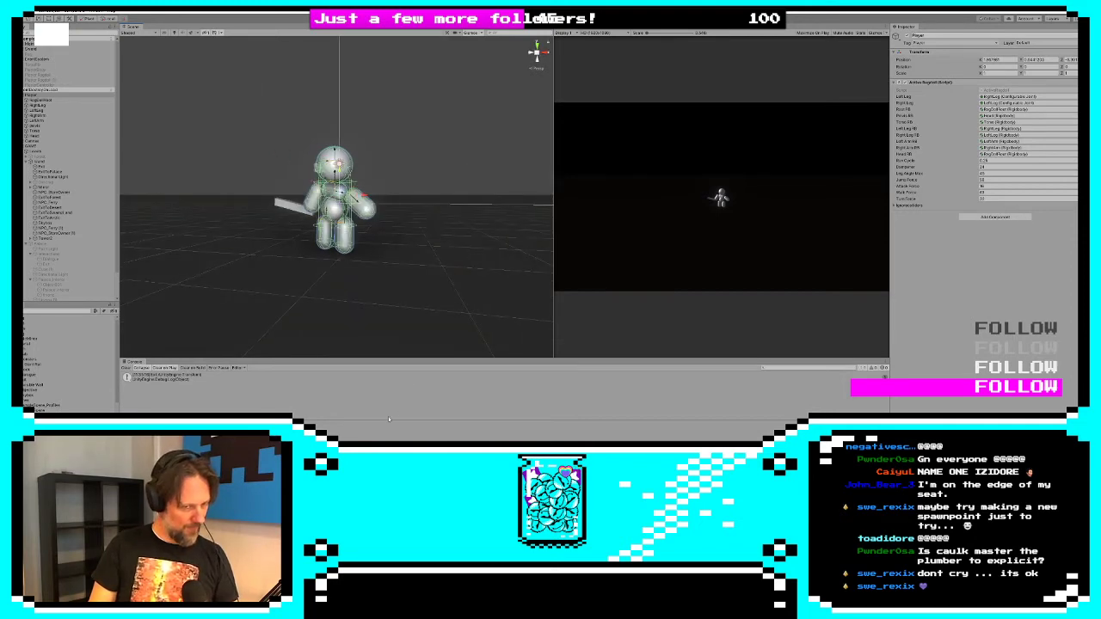
Switch to Visual Studio and review SafeMove's position assignments, its target parameter and the exitPoint argument passed in OpenLevel
key(alt+Tab)
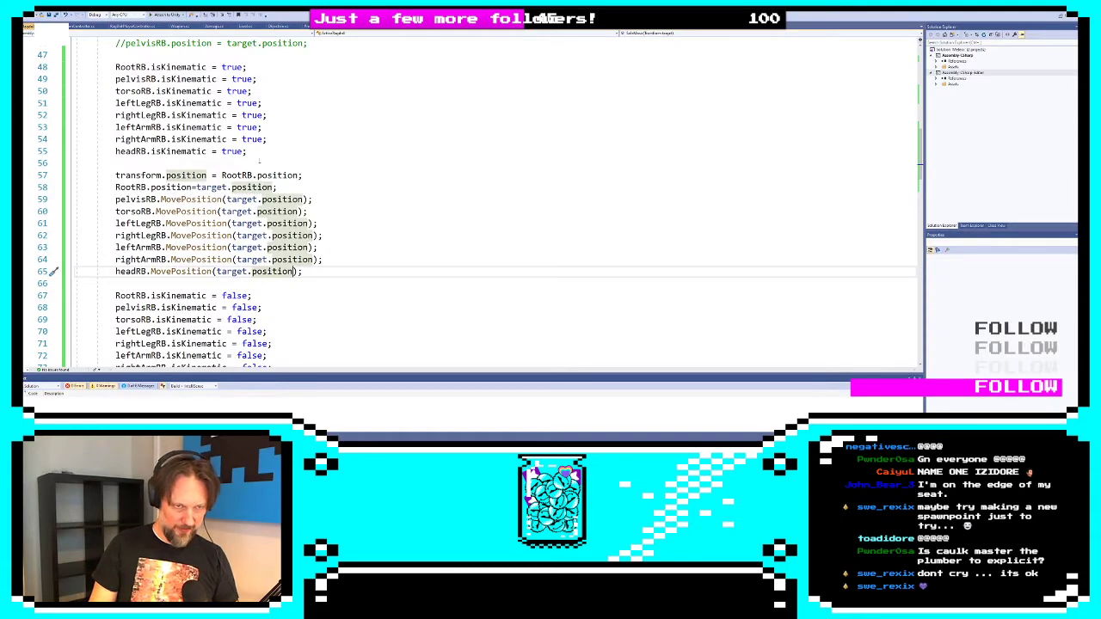
double_click(251, 187)
click(110, 175)
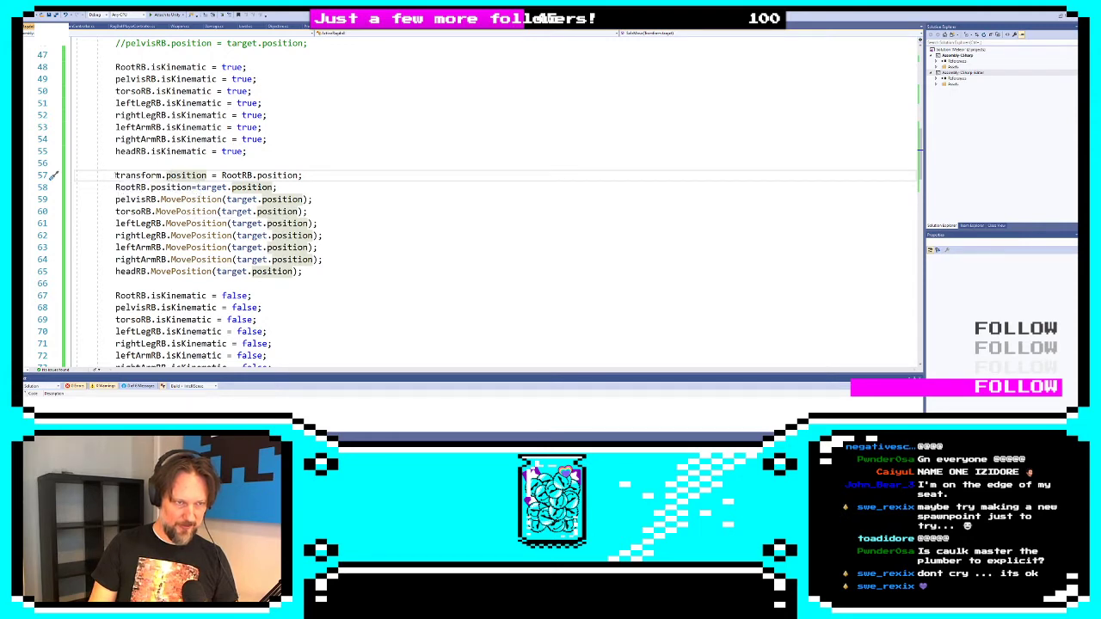
click(220, 189)
scroll(220, 188, up, 4)
double_click(266, 151)
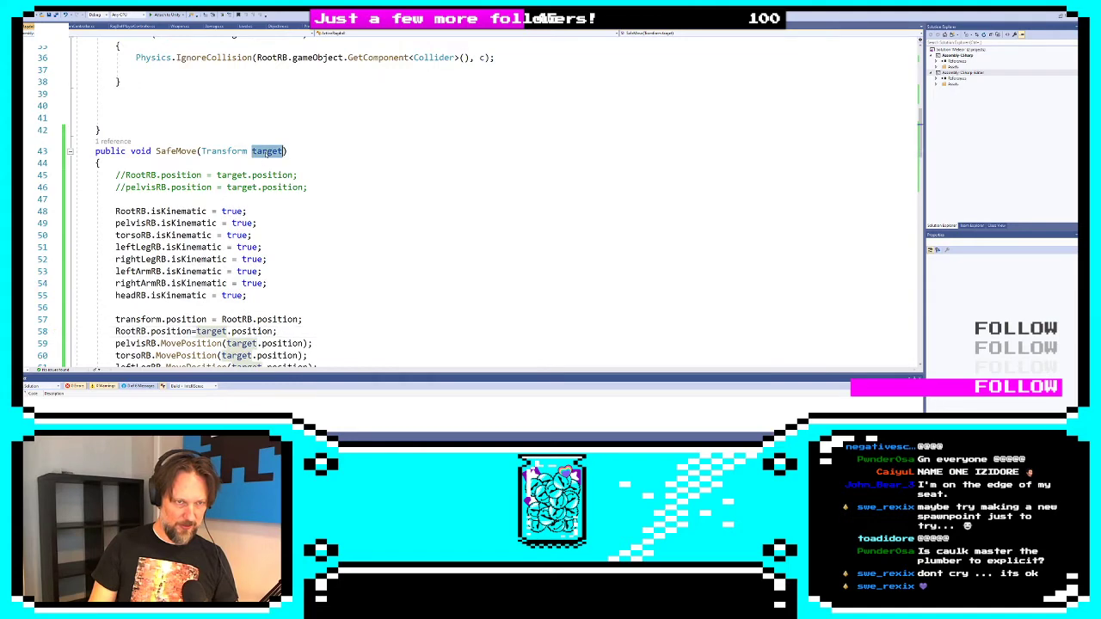
scroll(125, 101, up, 2)
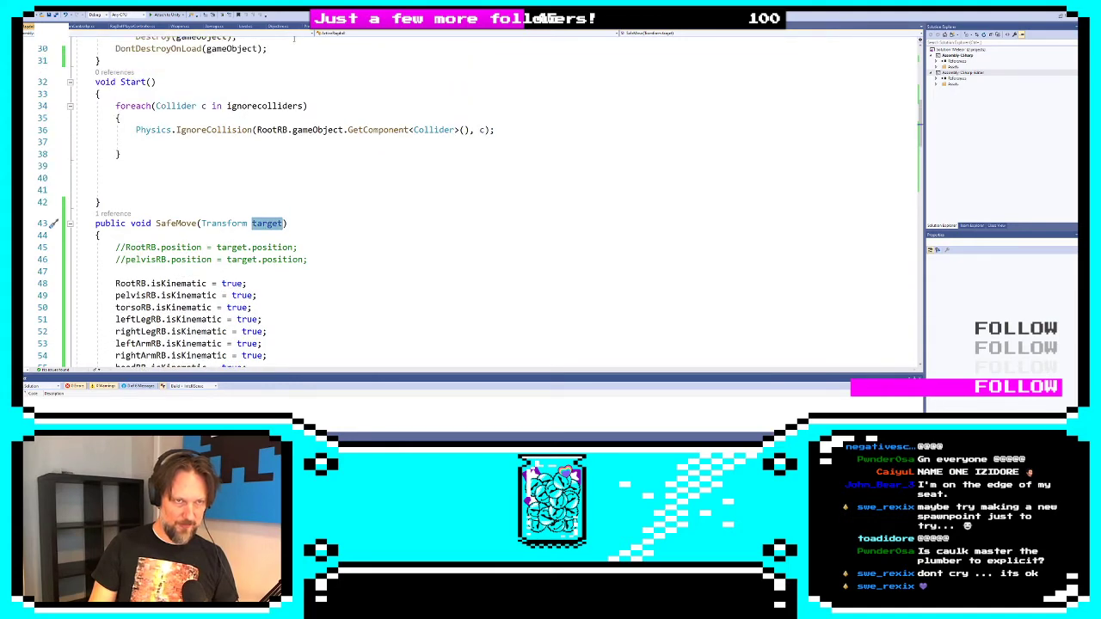
click(423, 27)
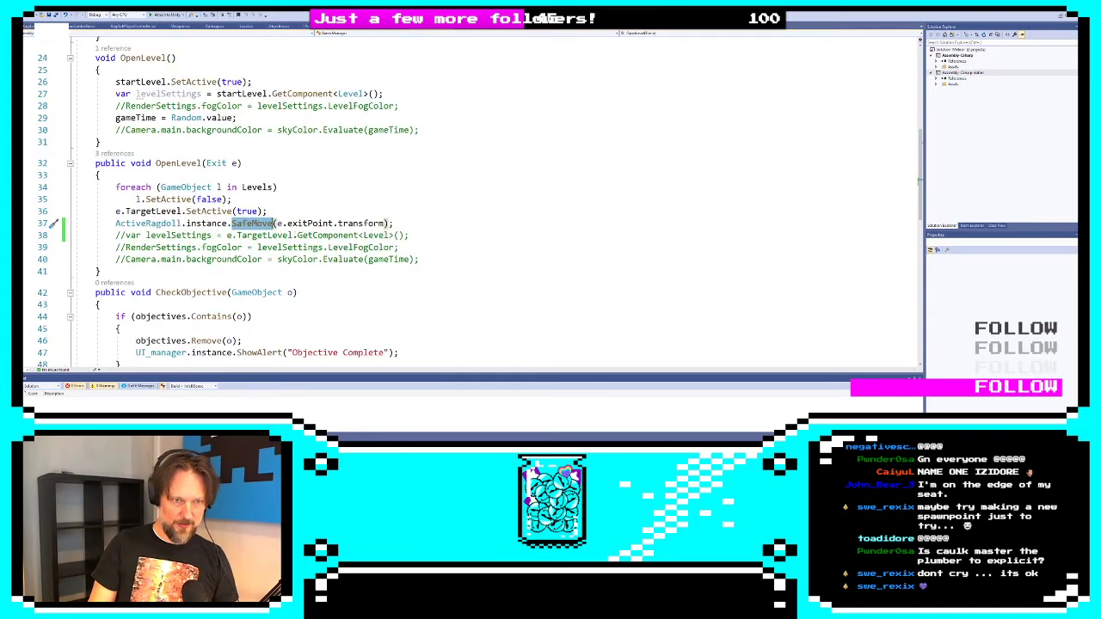
double_click(313, 223)
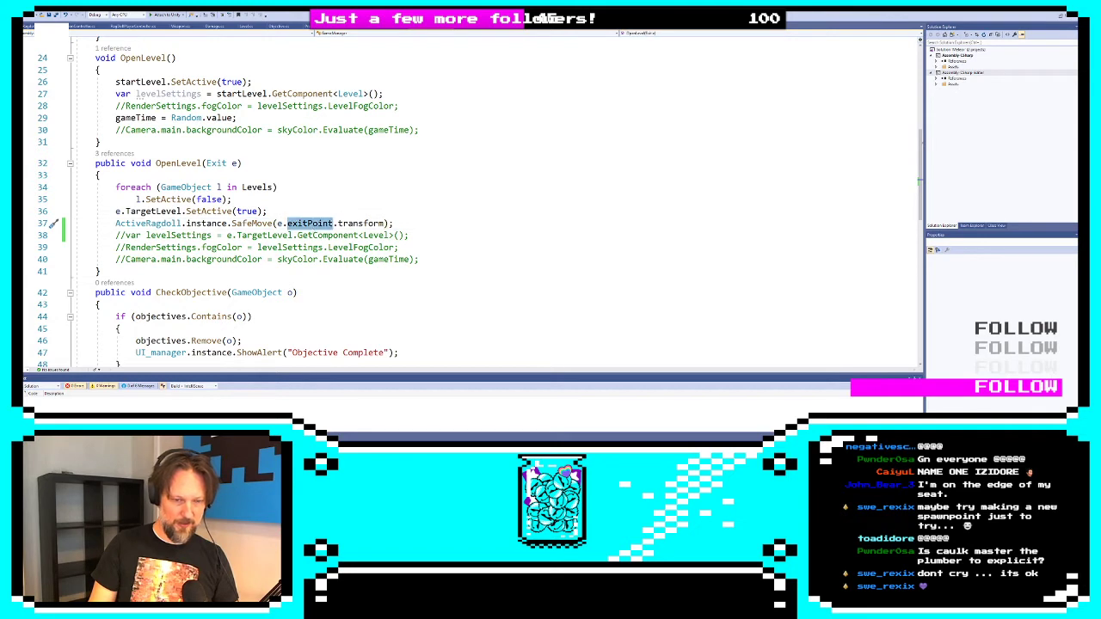
Switch to Unity and inspect the Player's ragdoll root and pelvis, including the pelvis Rigidbody settings
key(alt+Tab)
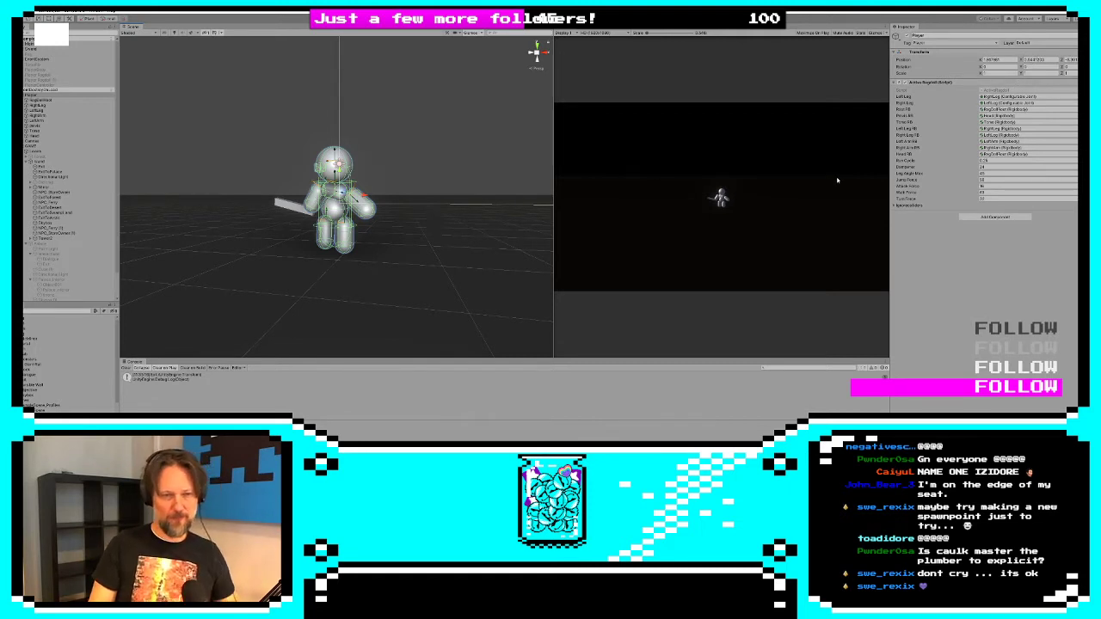
click(65, 101)
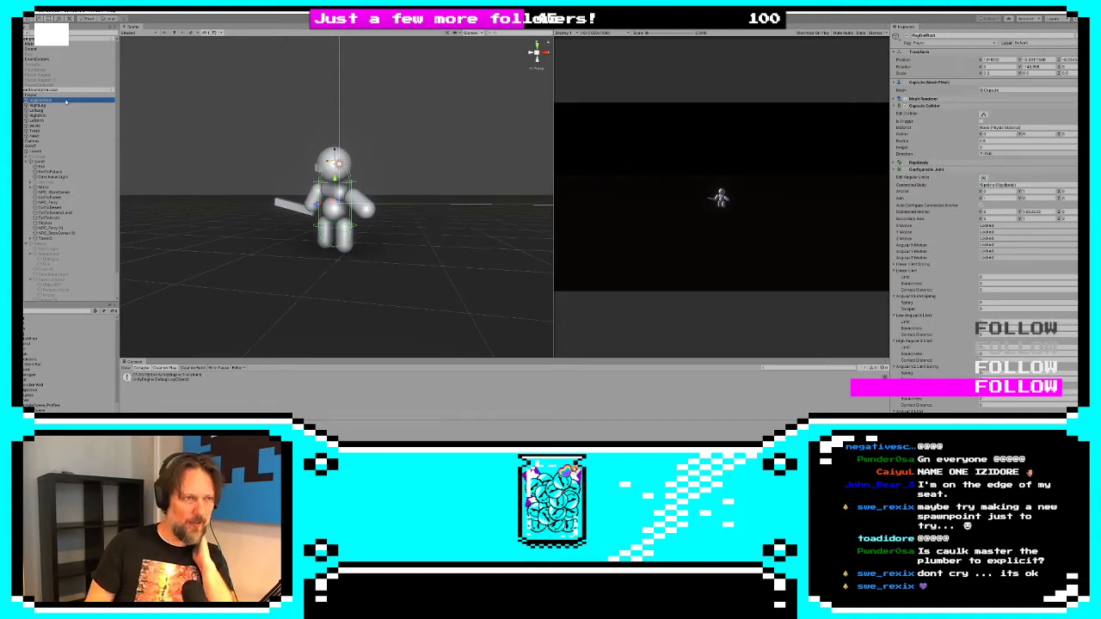
click(64, 126)
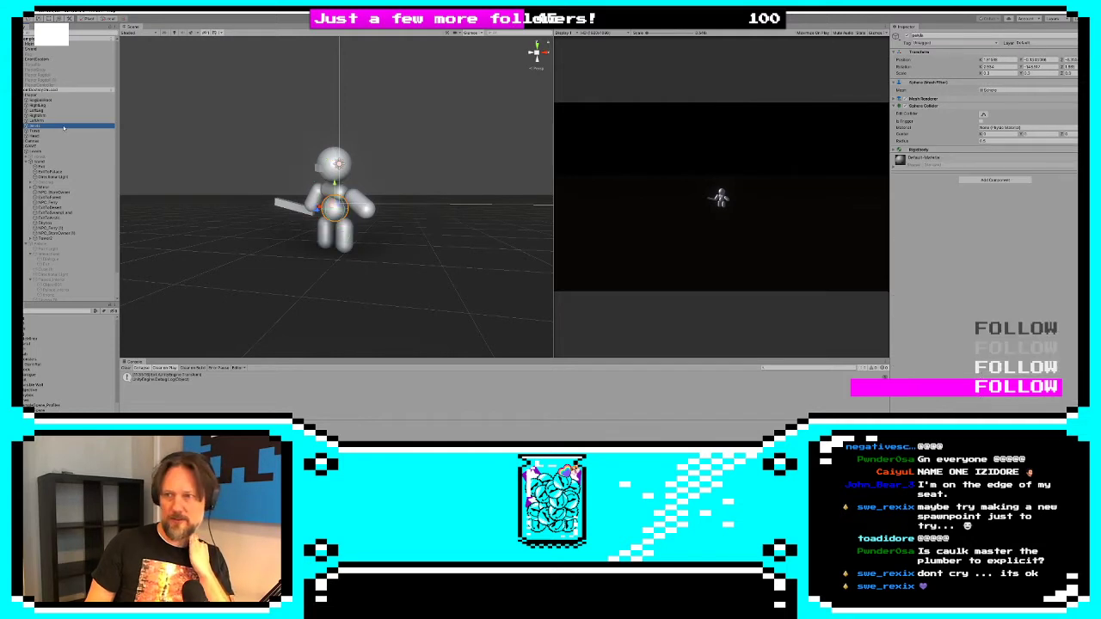
click(973, 150)
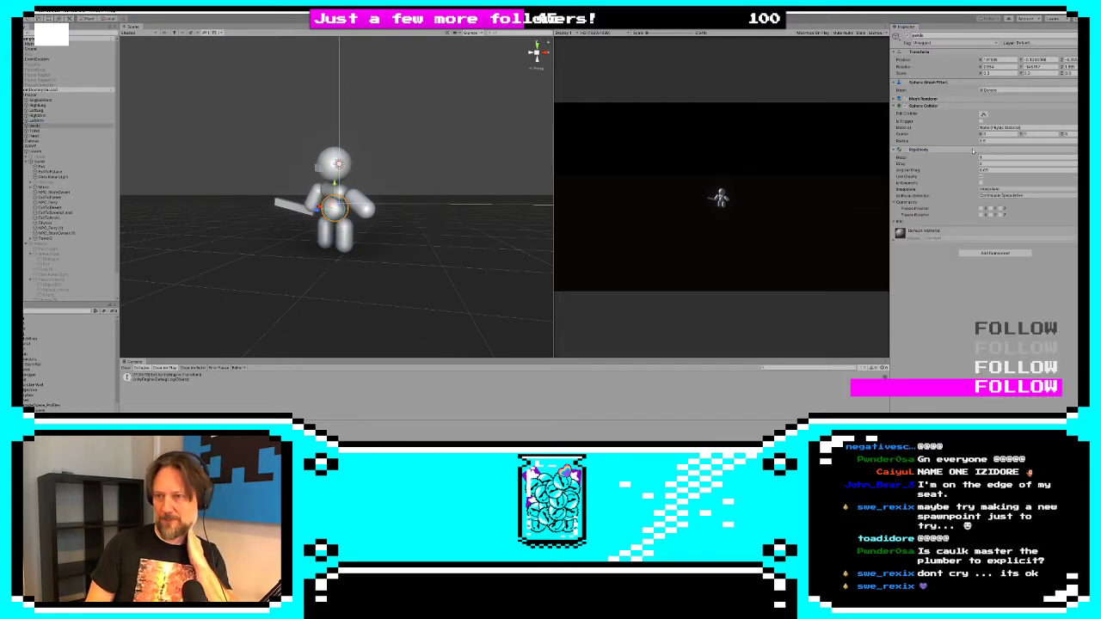
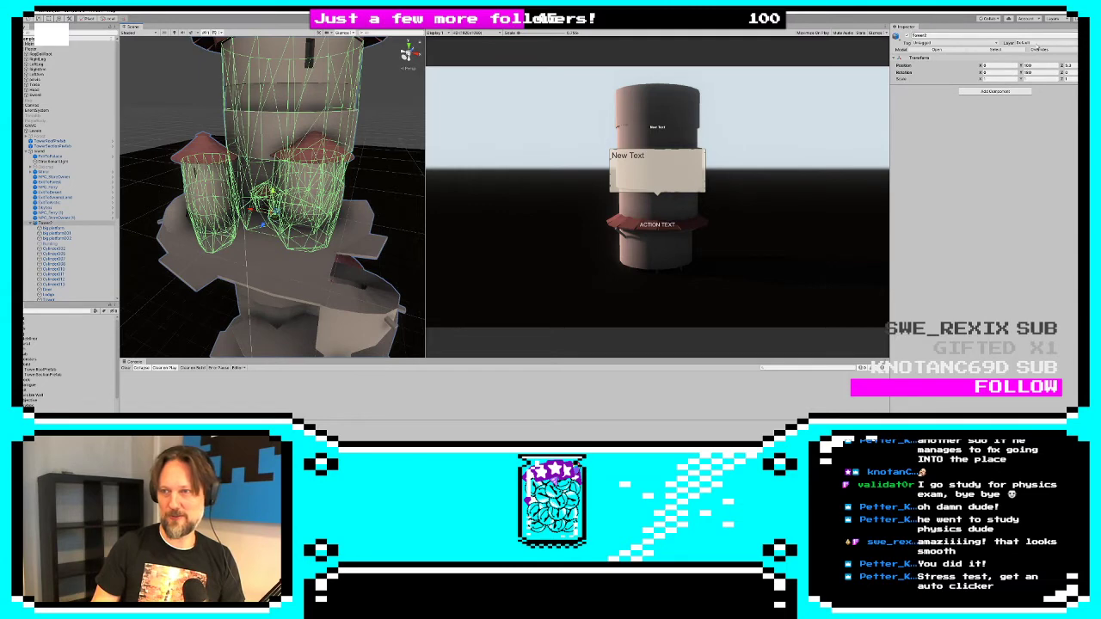
Check the tower's prefab overrides and try to delete the body and roof of its small outer turret
click(1051, 49)
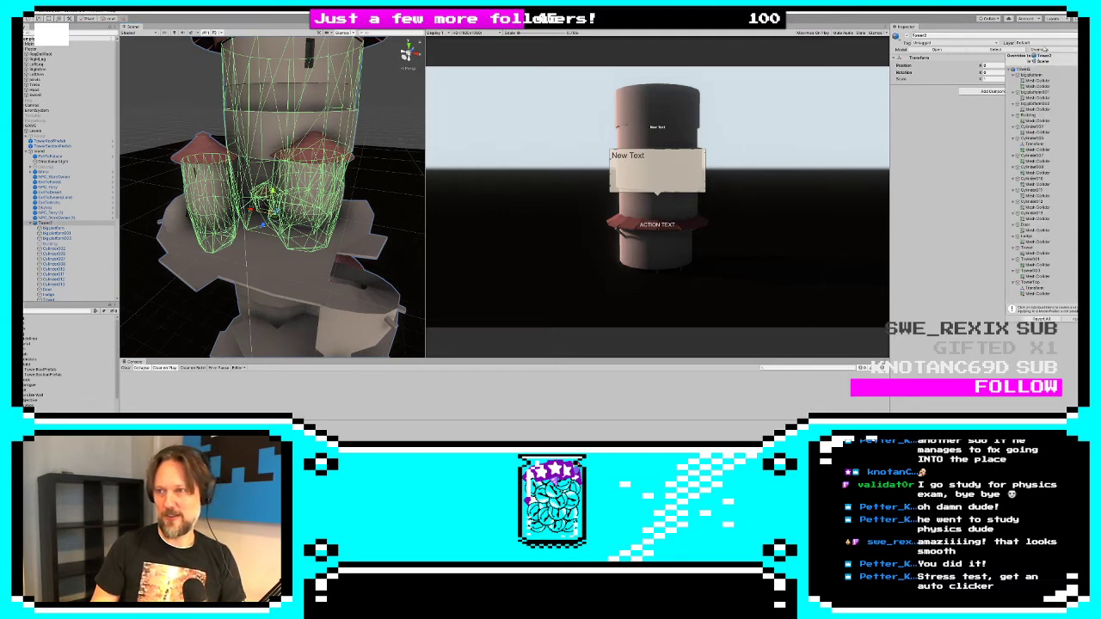
click(1009, 45)
click(212, 192)
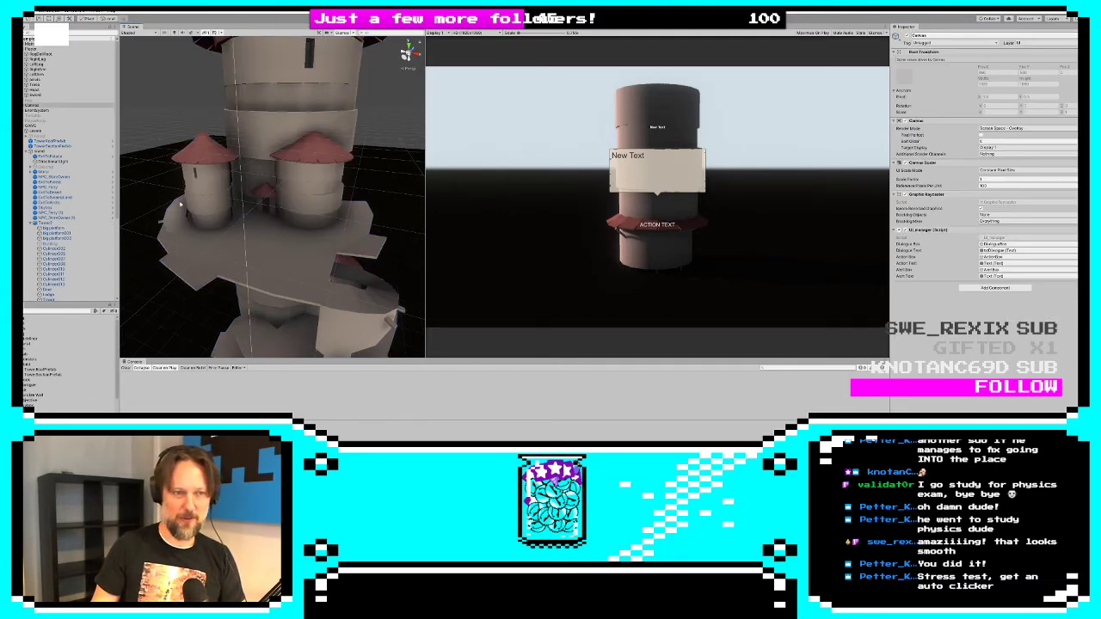
click(212, 192)
click(214, 194)
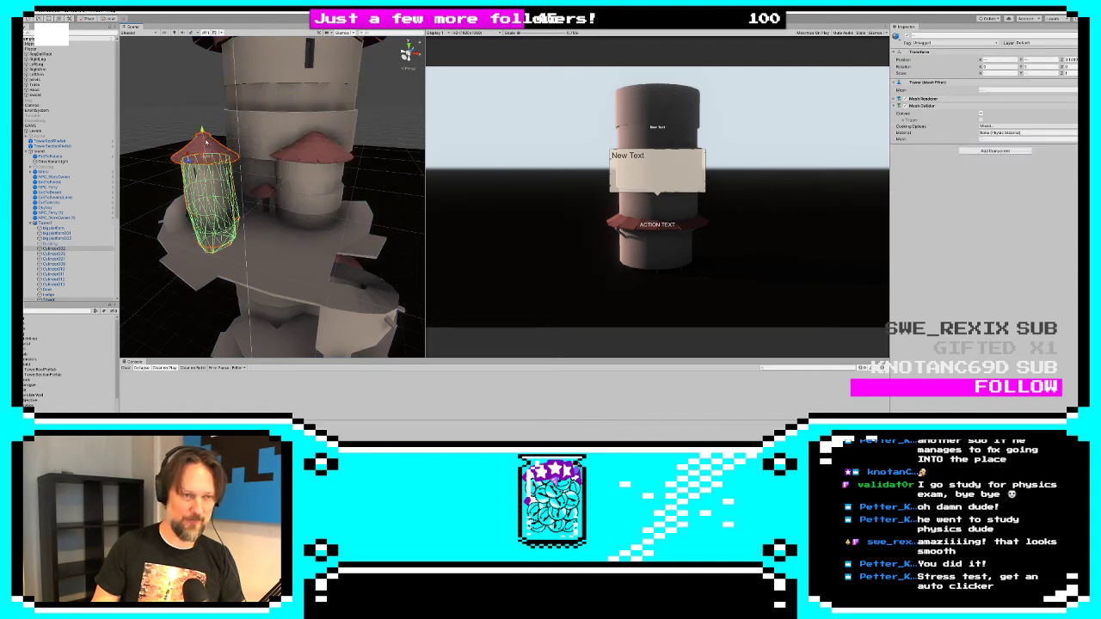
key(Delete)
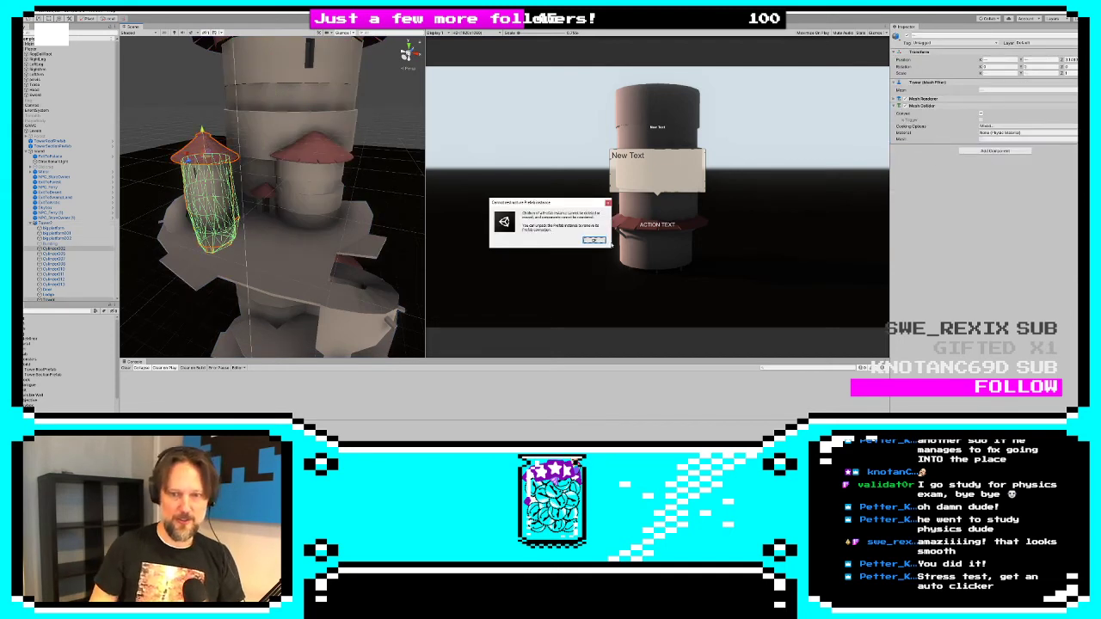
click(593, 240)
Unpack the tower prefab under the Island level completely
click(47, 223)
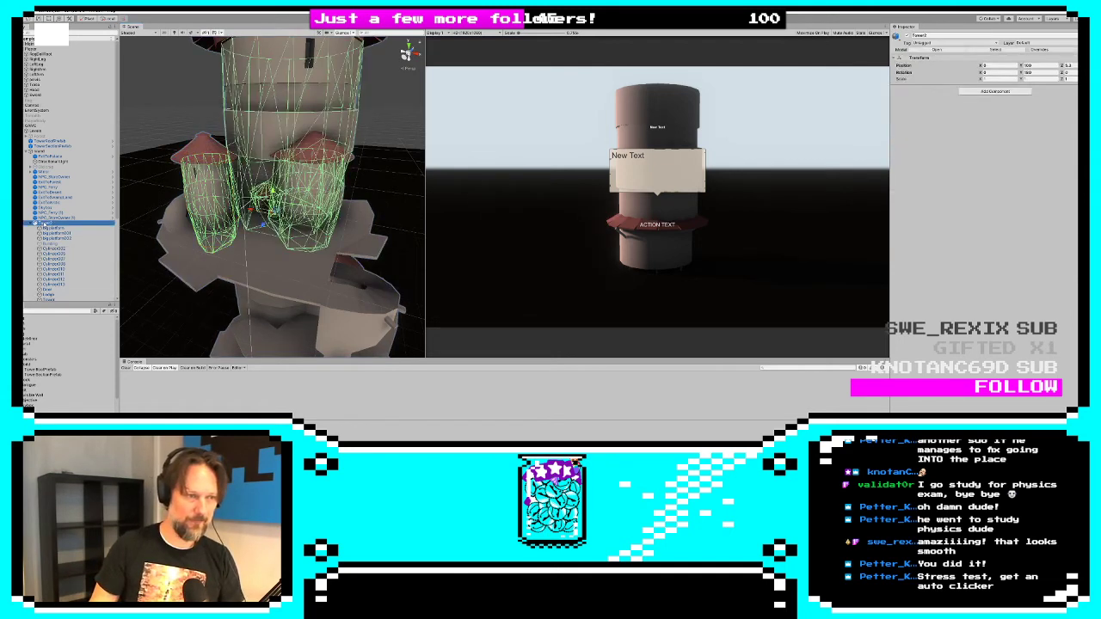
right_click(41, 223)
click(92, 302)
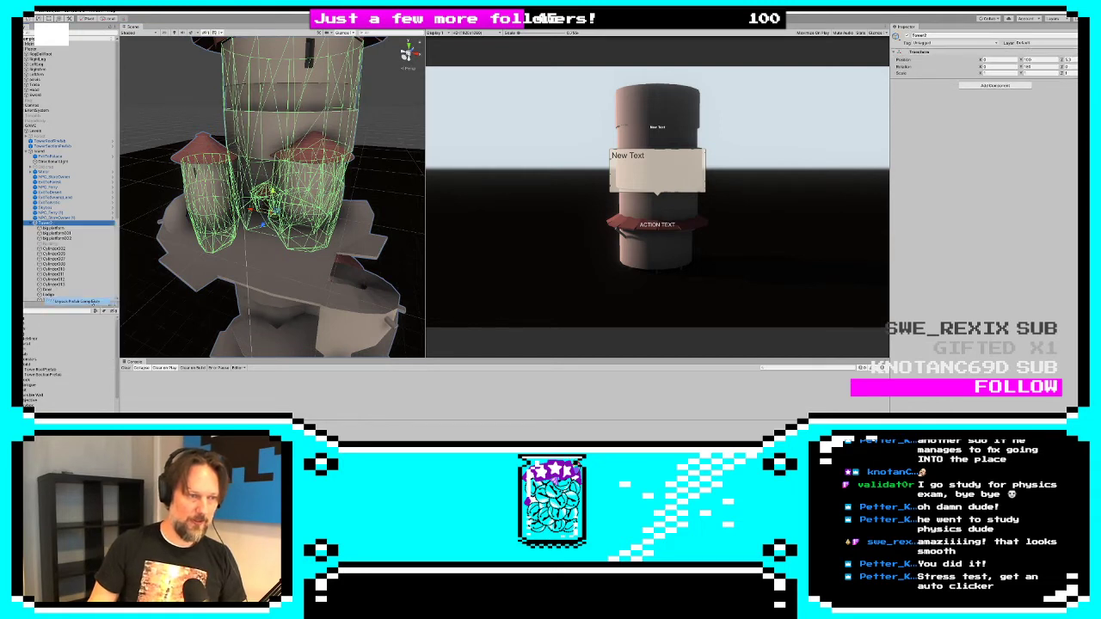
Delete the cylinder body and the red roof of the small outer turret on the upper platform
click(65, 228)
click(205, 176)
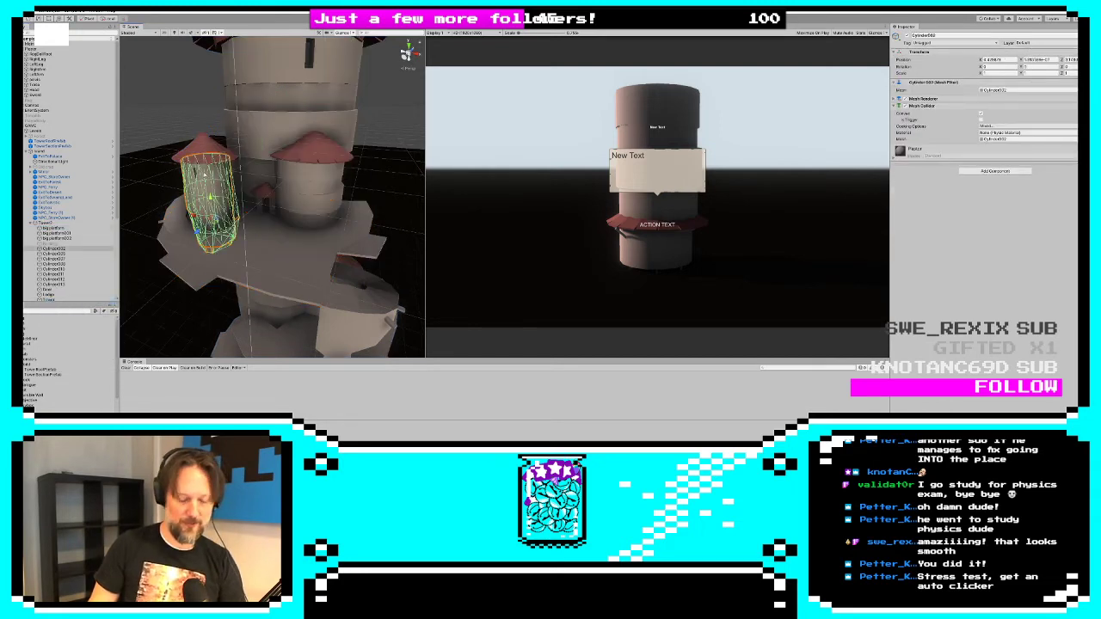
key(Delete)
click(212, 148)
key(Delete)
Move TowerRoofPrefab and TowerSectionPrefab together into the Island level's hierarchy
scroll(53, 188, down, 1)
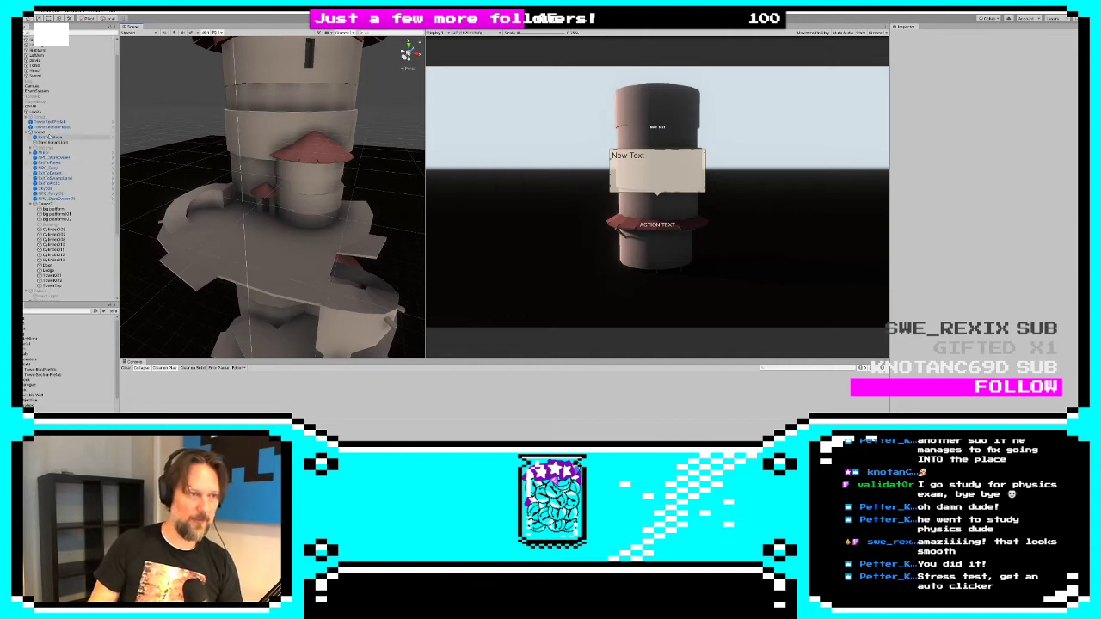
click(50, 123)
drag(48, 128, 58, 133)
scroll(69, 148, down, 1)
scroll(86, 269, down, 1)
Move both tower prefabs up from the origin onto the upper platform where the deleted turret stood
scroll(276, 258, down, 6)
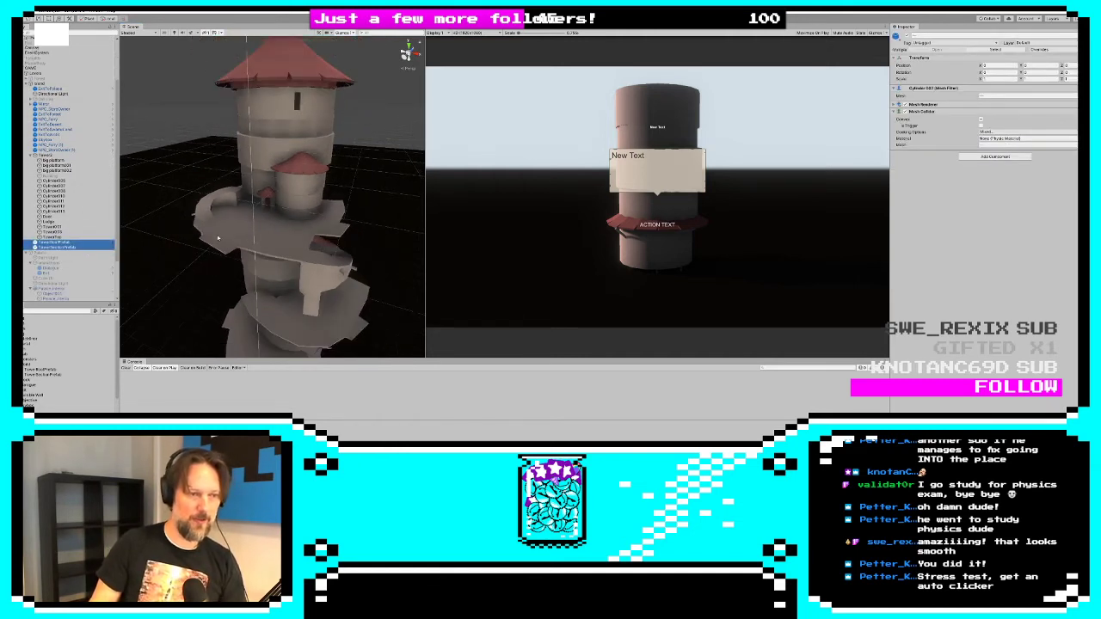
scroll(271, 292, down, 2)
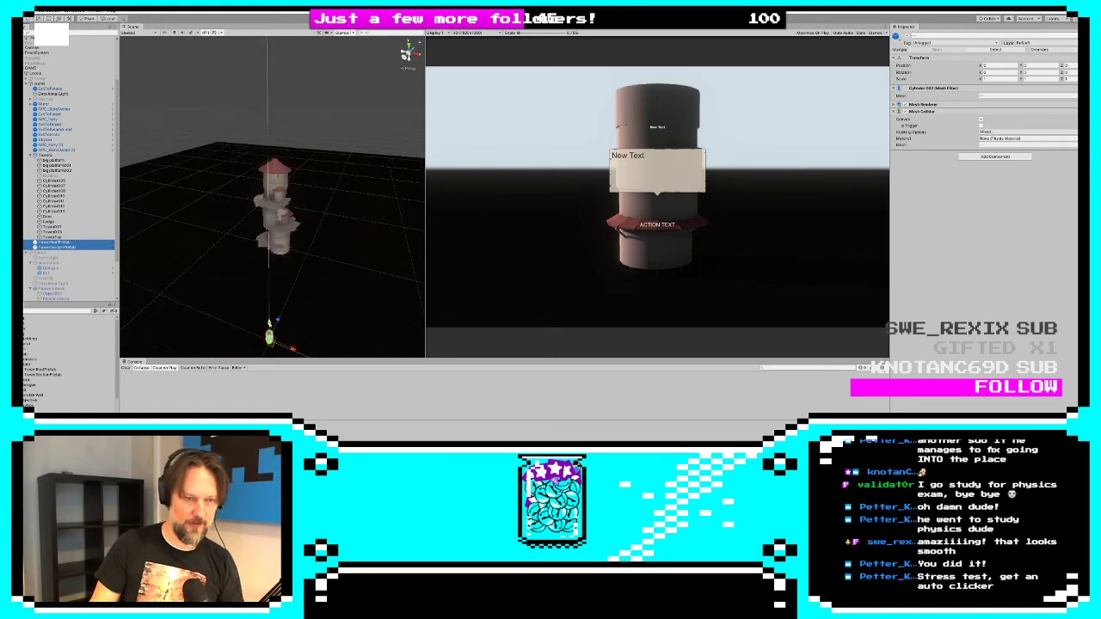
drag(271, 321, 228, 220)
scroll(269, 222, up, 8)
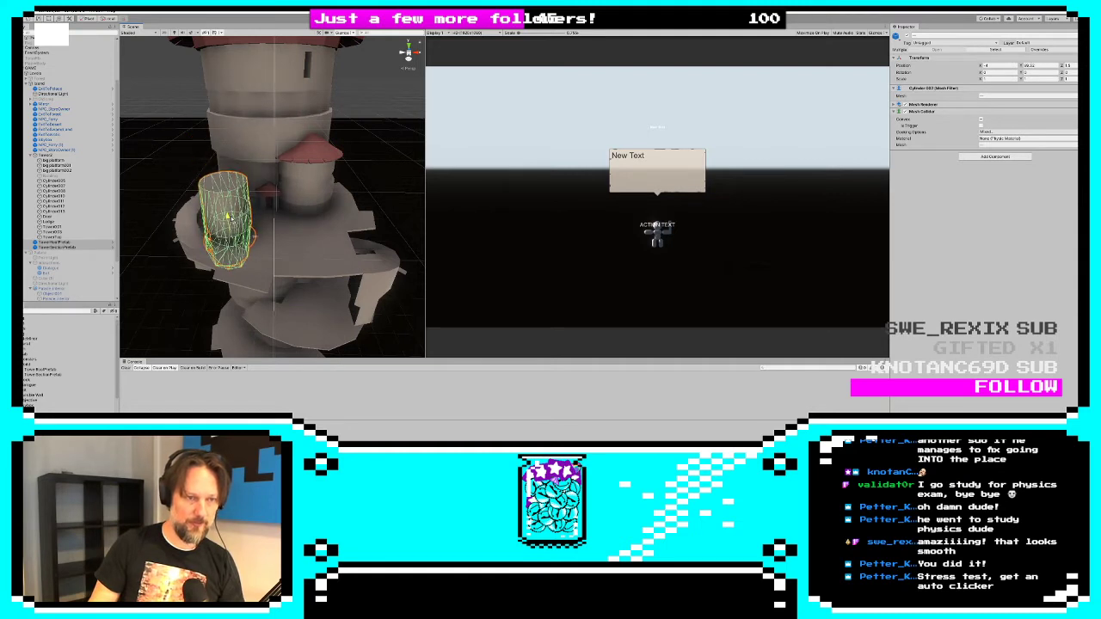
Raise TowerRoofPrefab onto the top of the tower section and select both pieces together
click(69, 248)
click(69, 242)
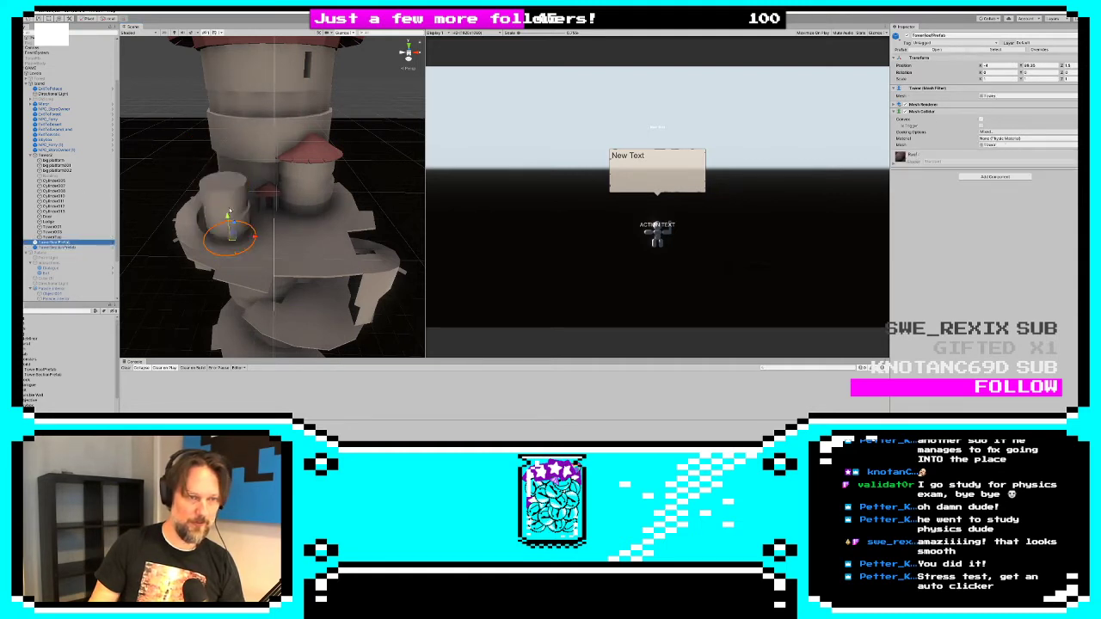
drag(227, 215, 221, 158)
alt+drag(248, 208, 168, 191)
alt+drag(284, 215, 138, 198)
click(269, 235)
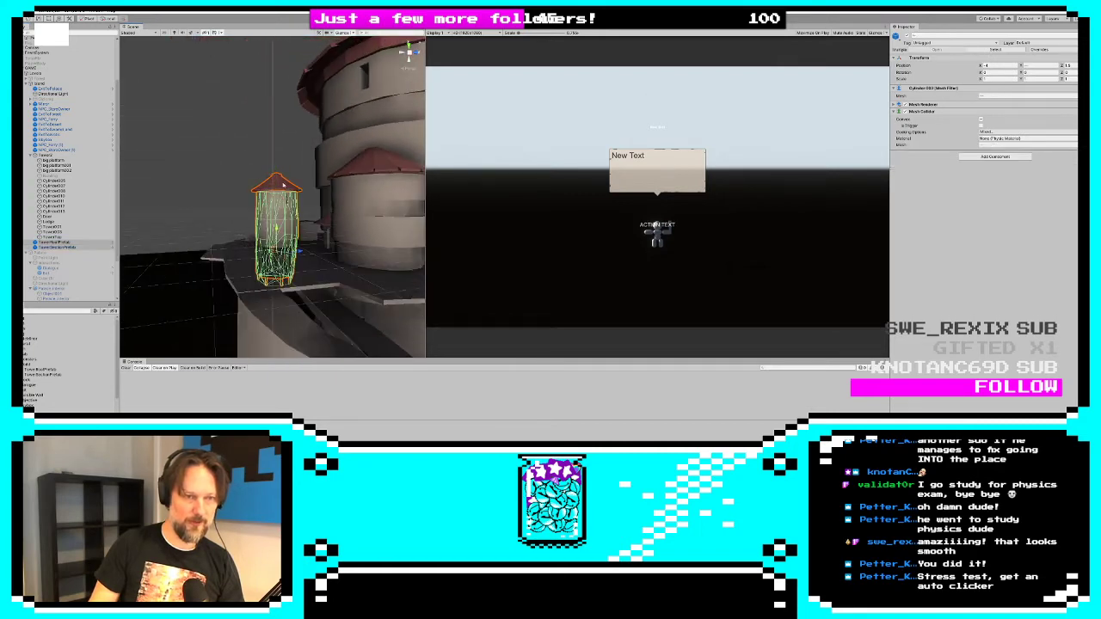
Delete the large central tower's cylinder body and its roof from the upper platform
shift+click(280, 184)
click(269, 186)
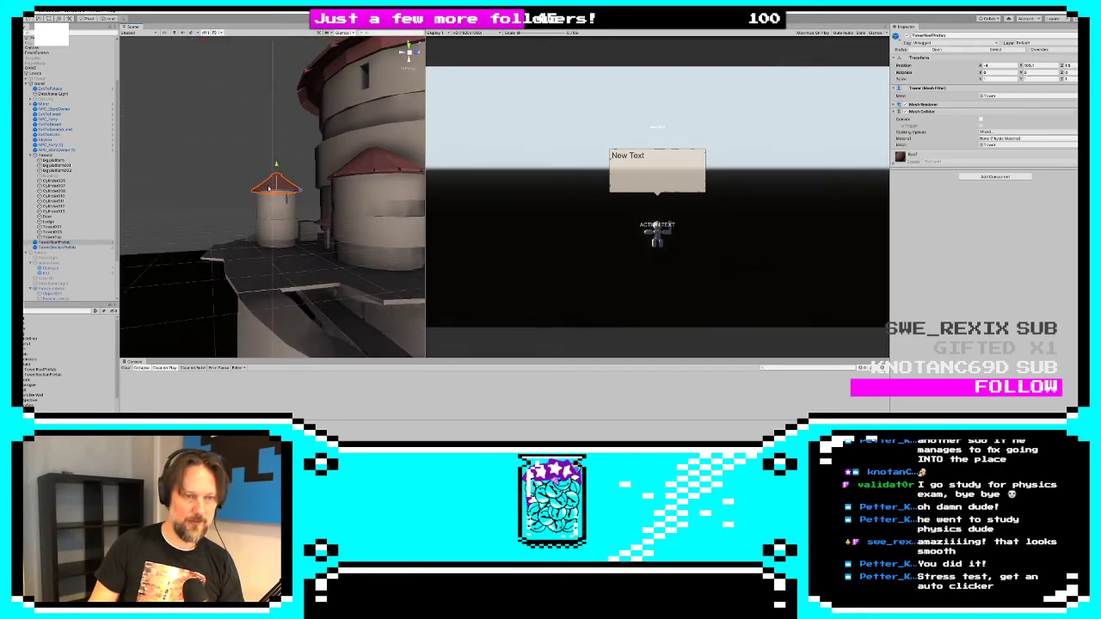
shift+click(276, 206)
drag(277, 228, 413, 206)
click(305, 151)
click(306, 151)
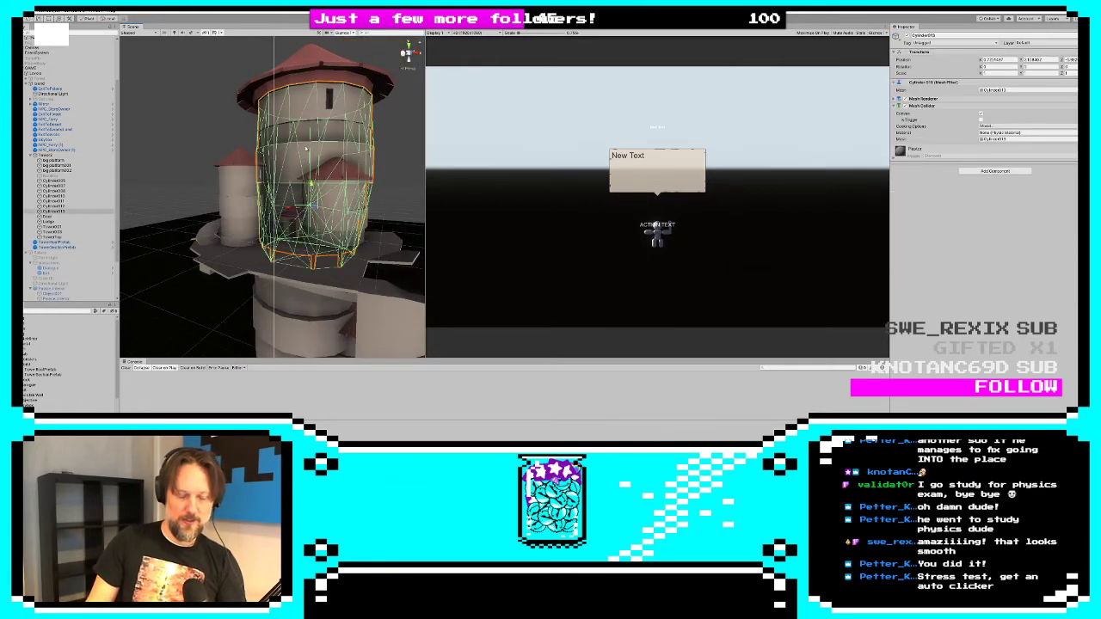
key(Delete)
click(316, 107)
key(Delete)
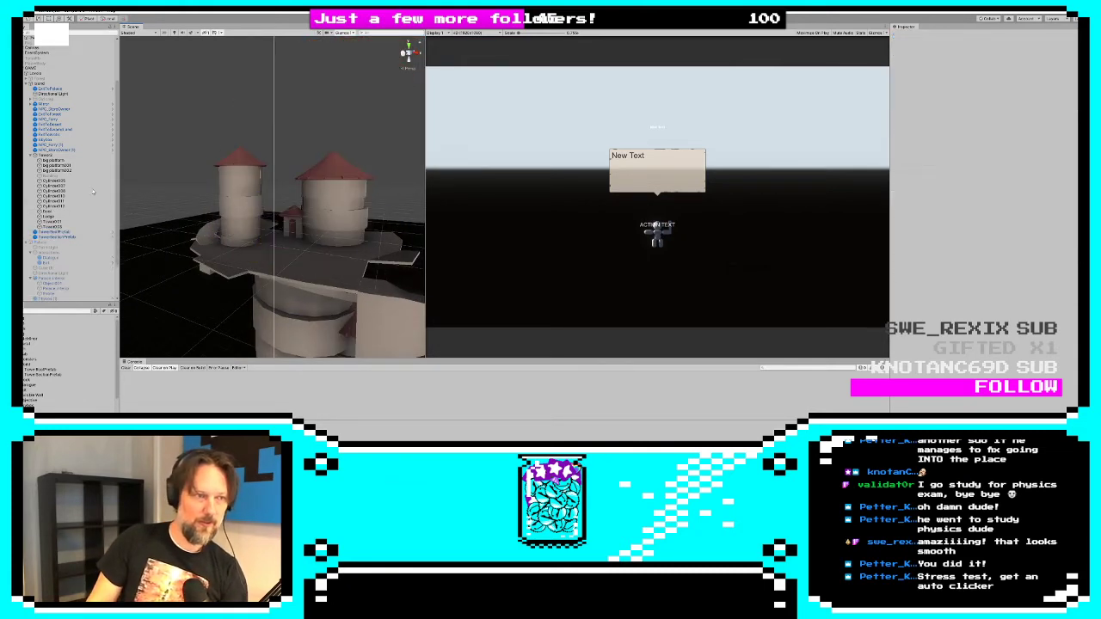
Duplicate TowerSectionPrefab, move the copy to the deleted central tower's place, and rotate and enlarge it to about 2.8 times
click(54, 232)
click(52, 238)
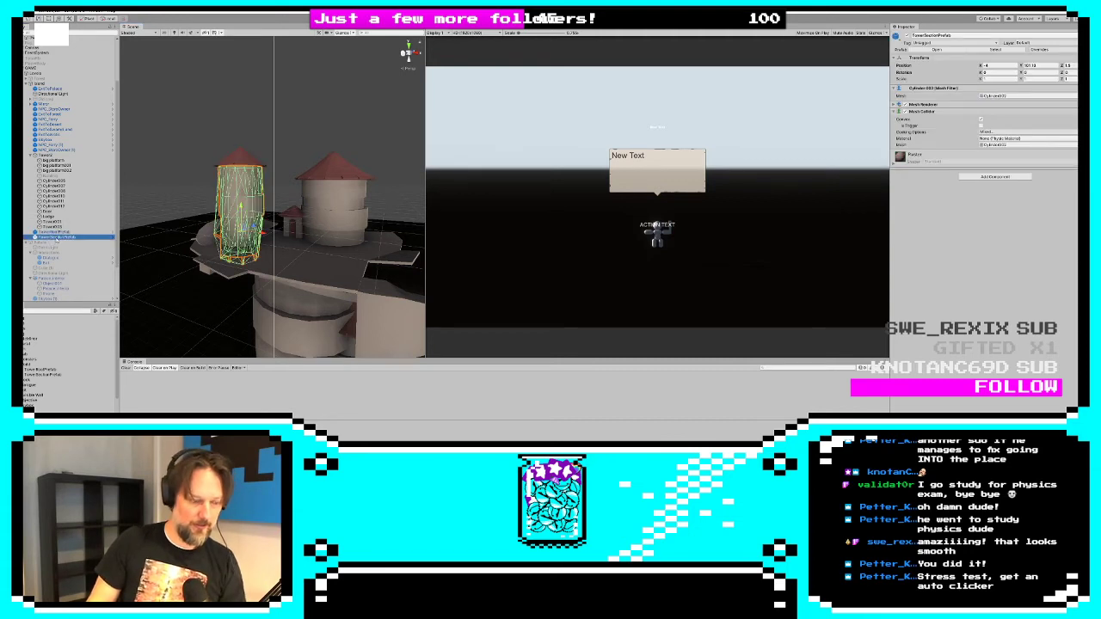
key(ctrl+d)
alt+drag(143, 184, 306, 57)
key(w)
drag(301, 186, 309, 233)
key(e)
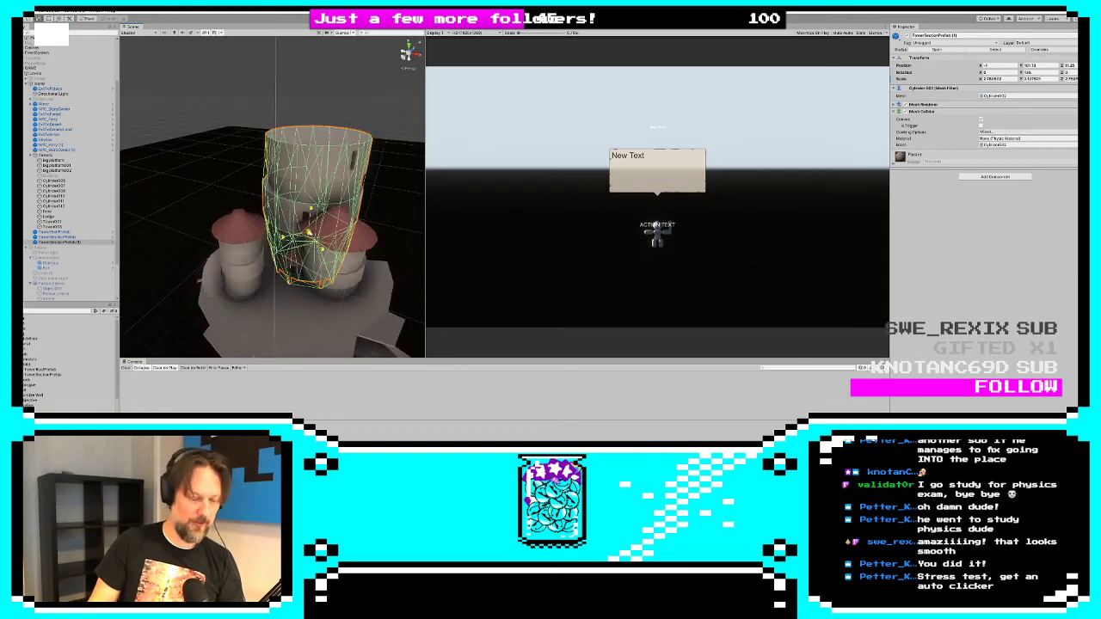
Duplicate TowerRoofPrefab, place the copy on top of the new central tower and scale it up to cover the walls
click(238, 228)
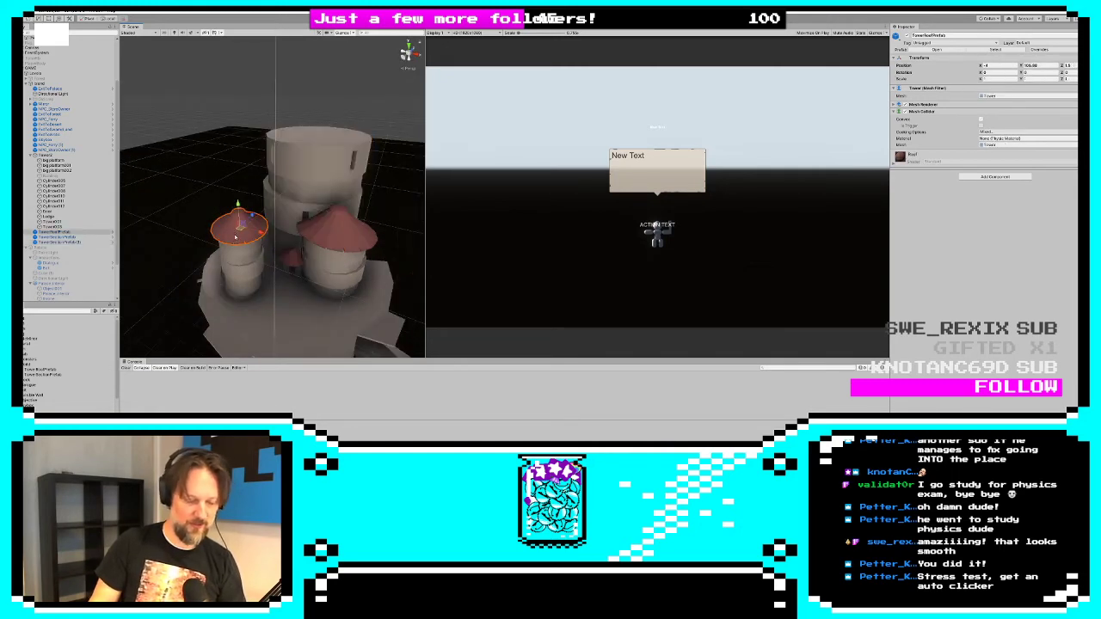
key(ctrl+d)
drag(240, 225, 314, 114)
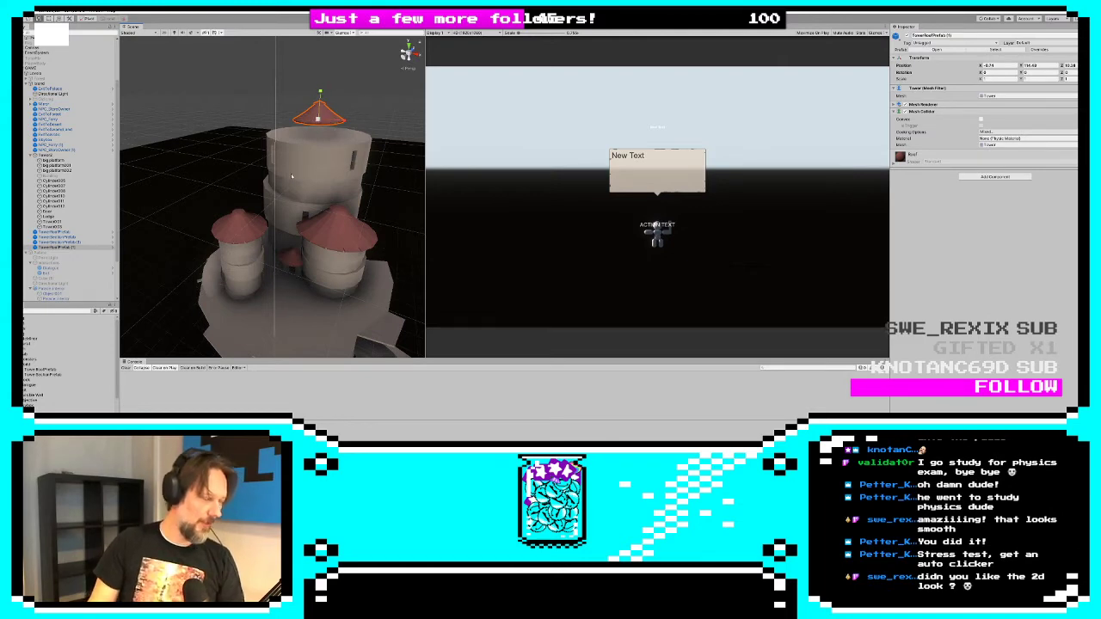
alt+drag(292, 176, 409, 93)
alt+drag(249, 210, 277, 233)
key(w)
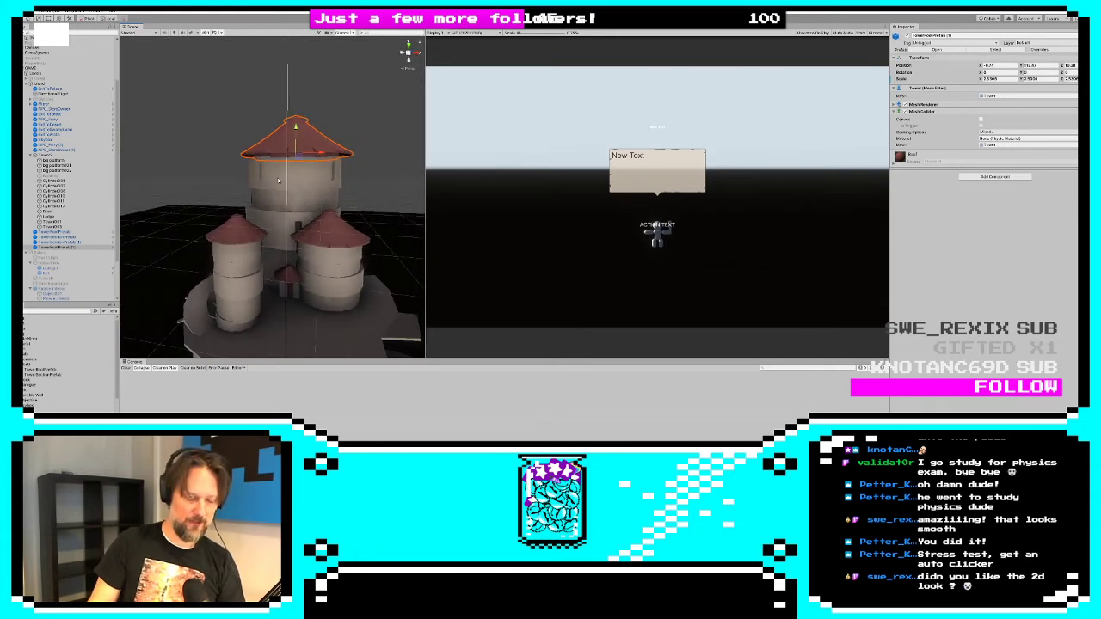
key(r)
drag(294, 153, 295, 137)
alt+drag(284, 237, 274, 173)
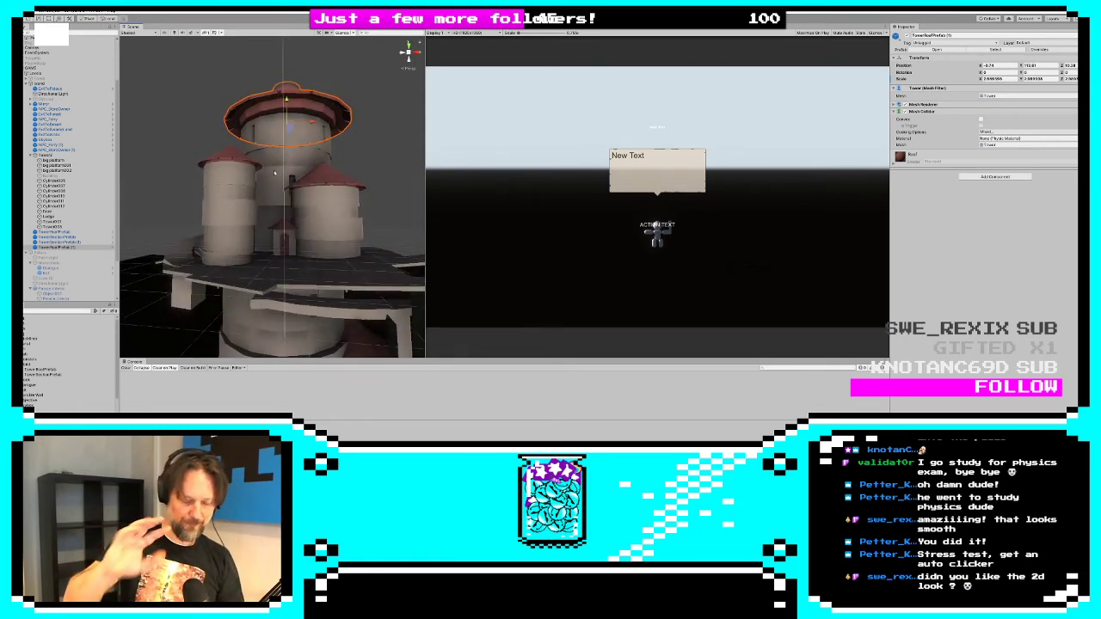
Move the curved ramp's cylinder object out of the tower group to the end of the Island level's hierarchy
alt+drag(275, 173, 251, 193)
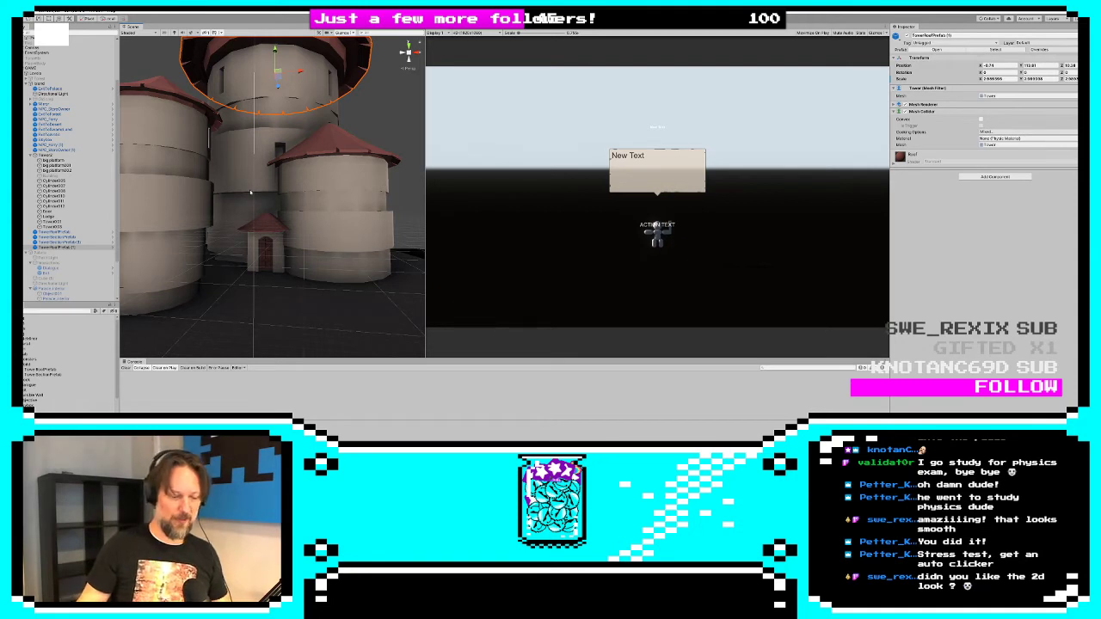
right_drag(230, 209, 233, 223)
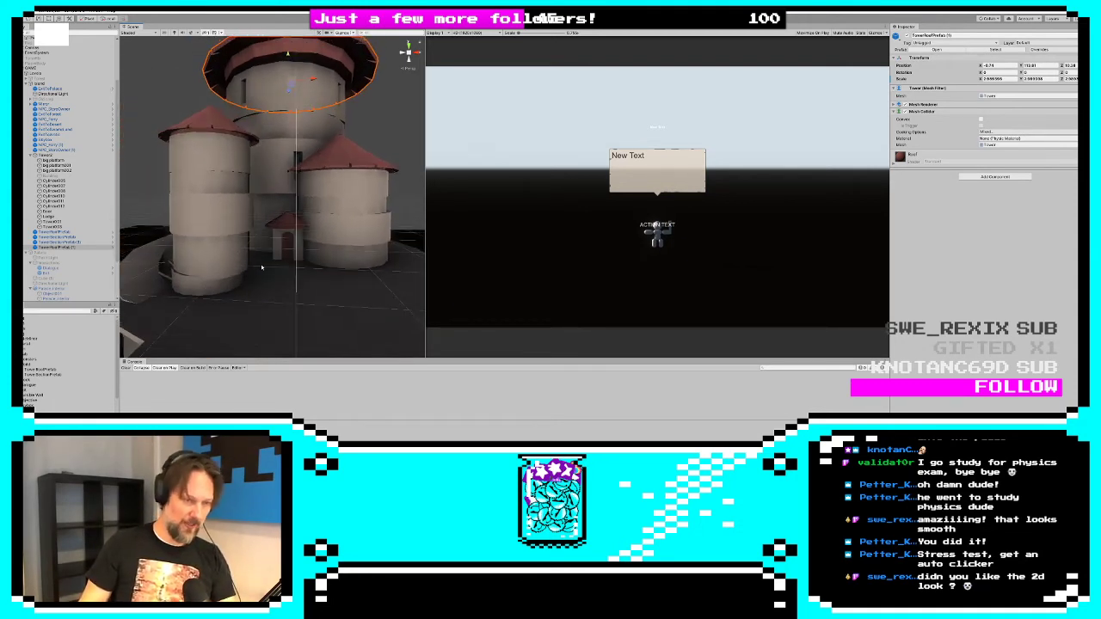
click(136, 296)
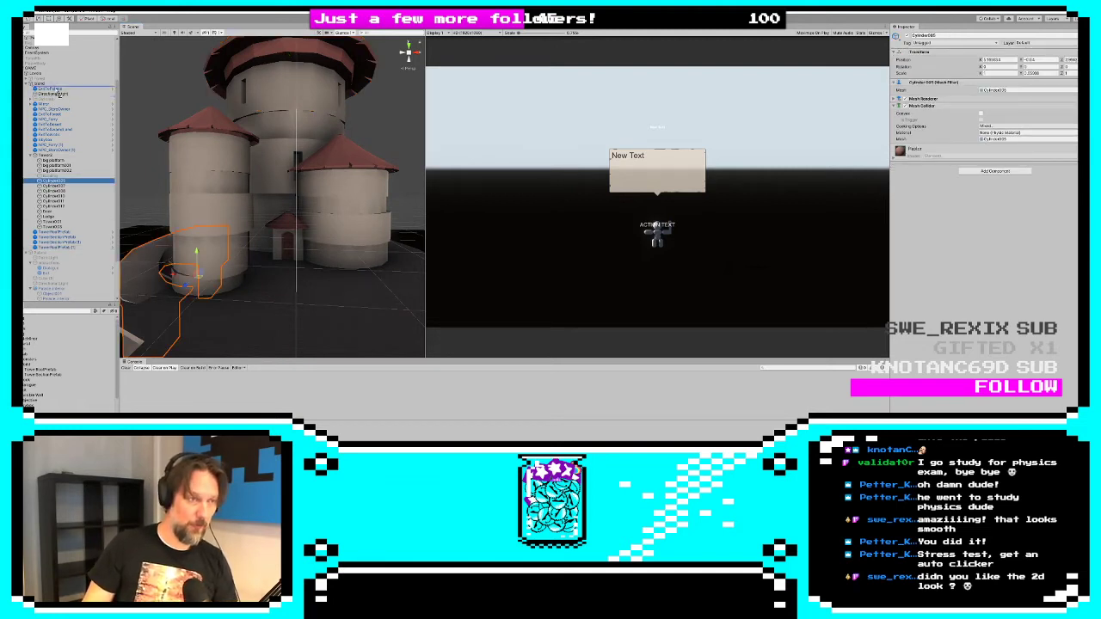
drag(53, 235, 53, 232)
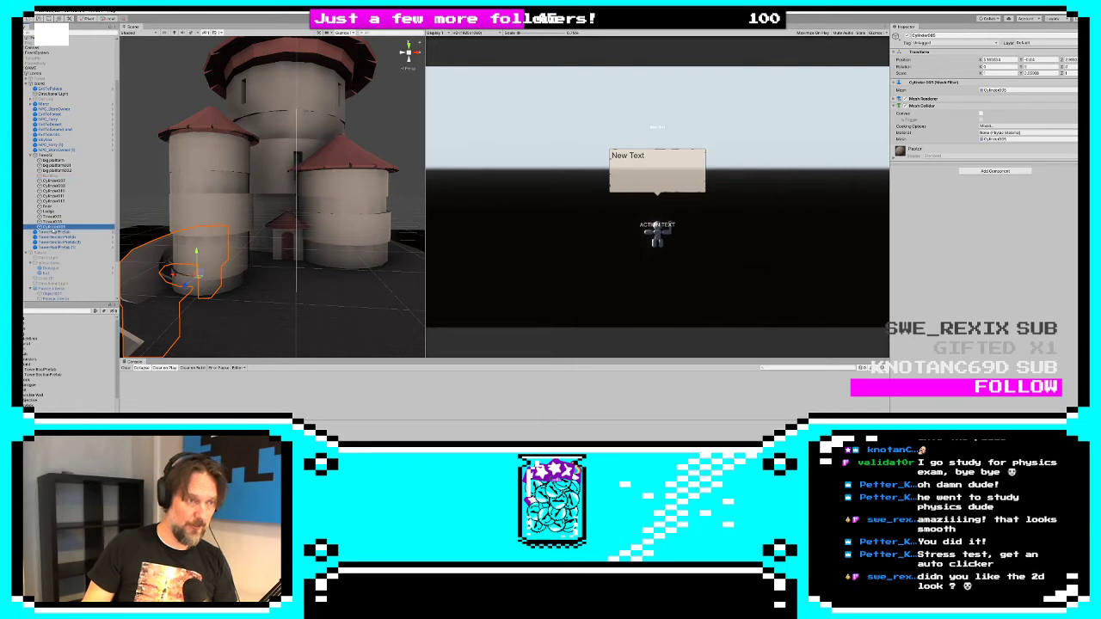
click(53, 228)
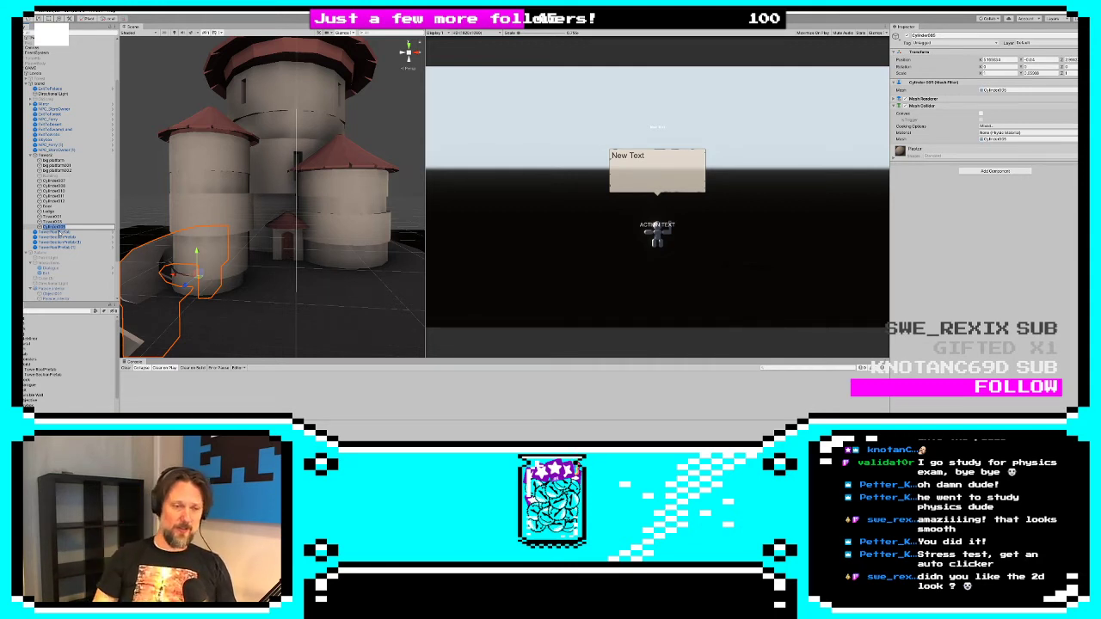
alt+drag(256, 282, 271, 255)
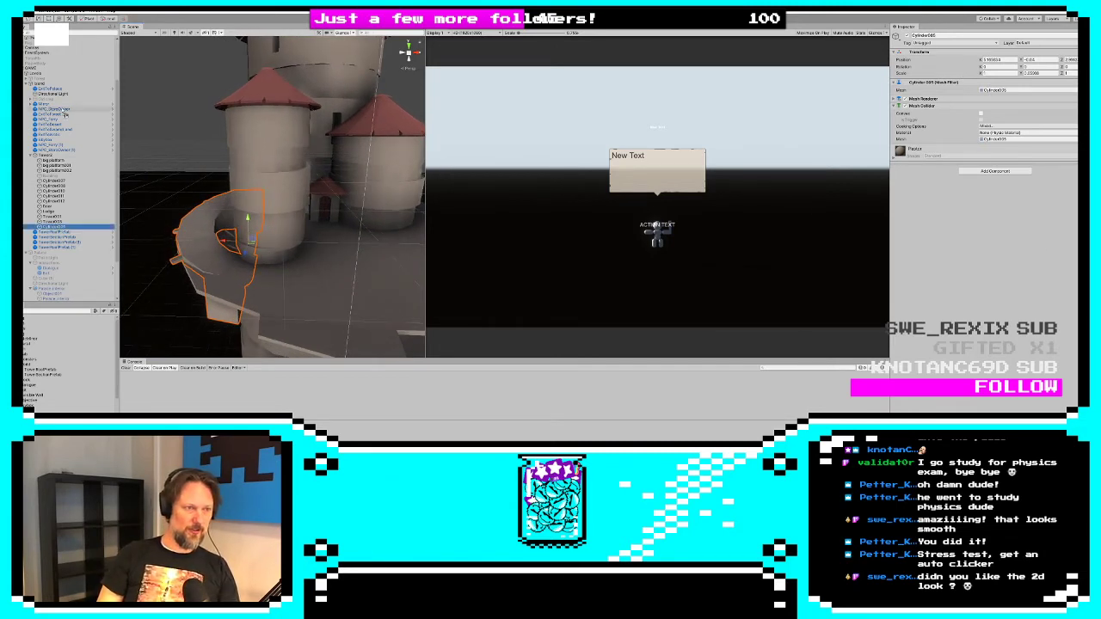
click(63, 228)
drag(63, 228, 54, 252)
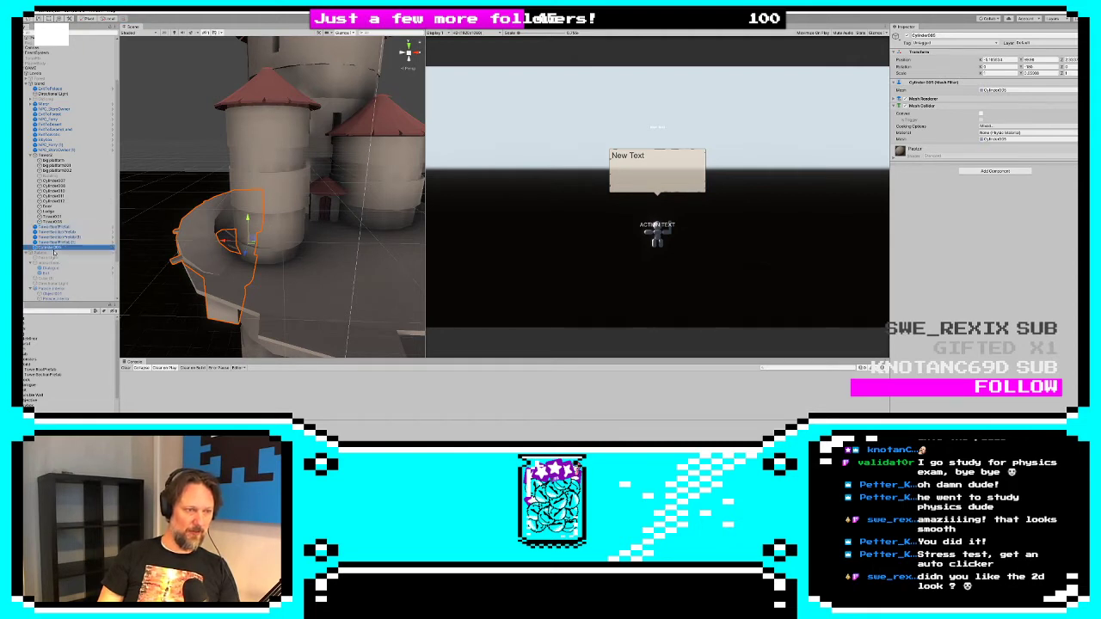
Rename the ramp object as RampPrefab
click(50, 248)
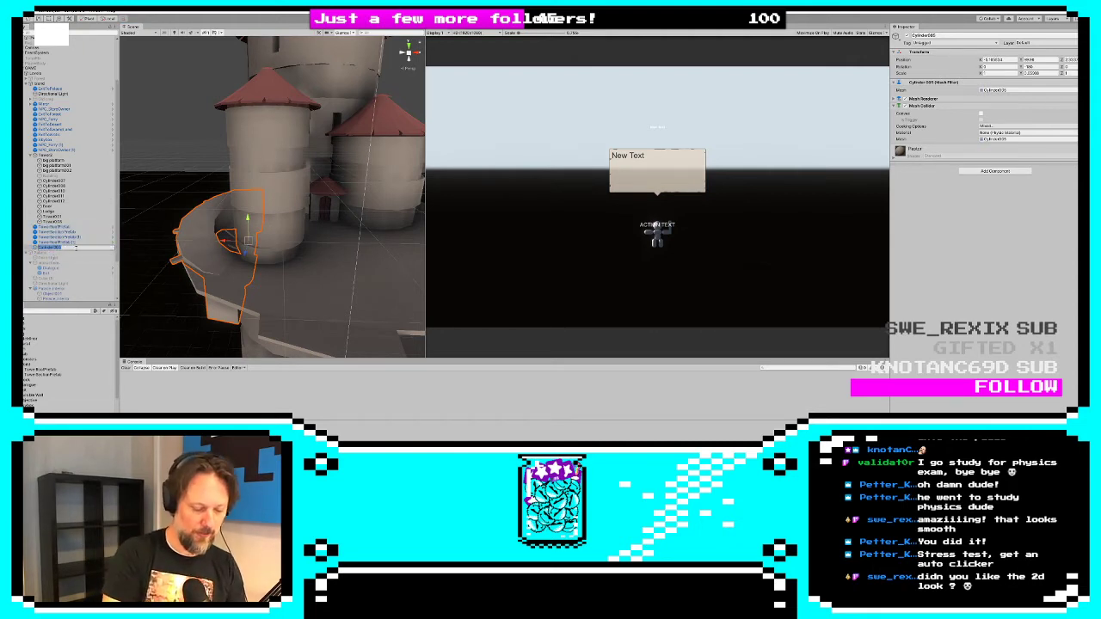
text(Parap)
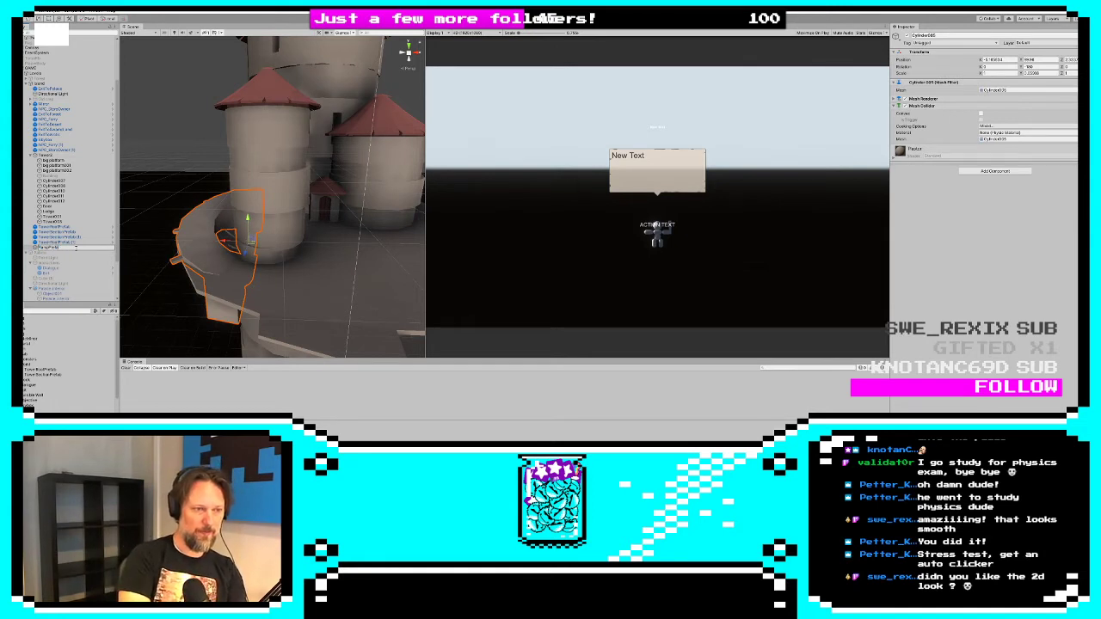
text(refab)
key(Return)
Reset RampPrefab's transform and save it as a prefab asset beside the tower prefabs
scroll(69, 172, down, 2)
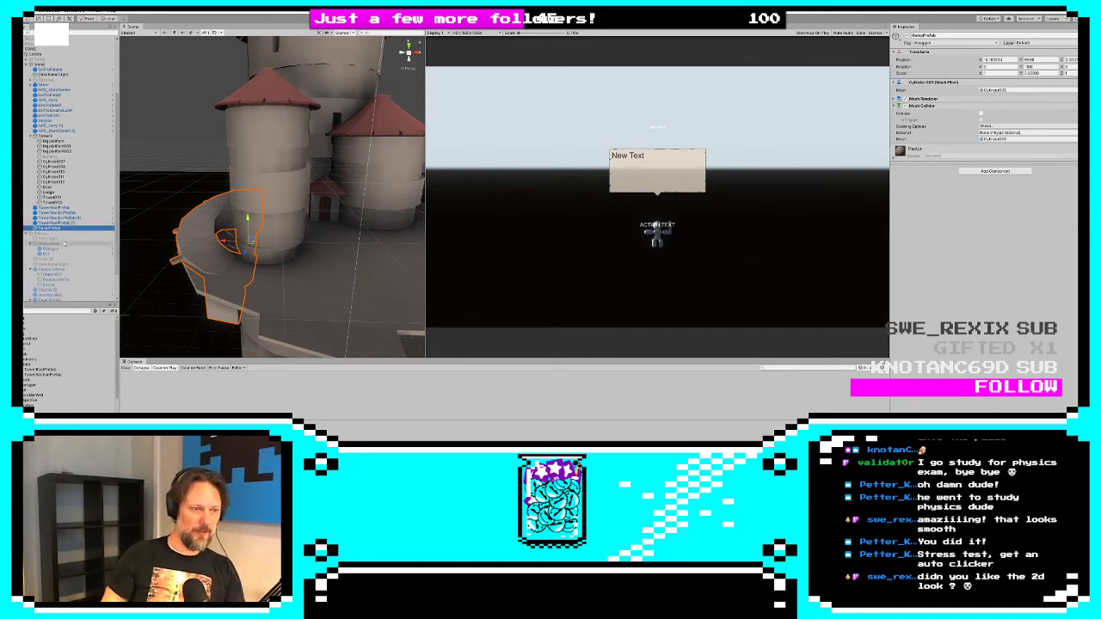
click(1093, 52)
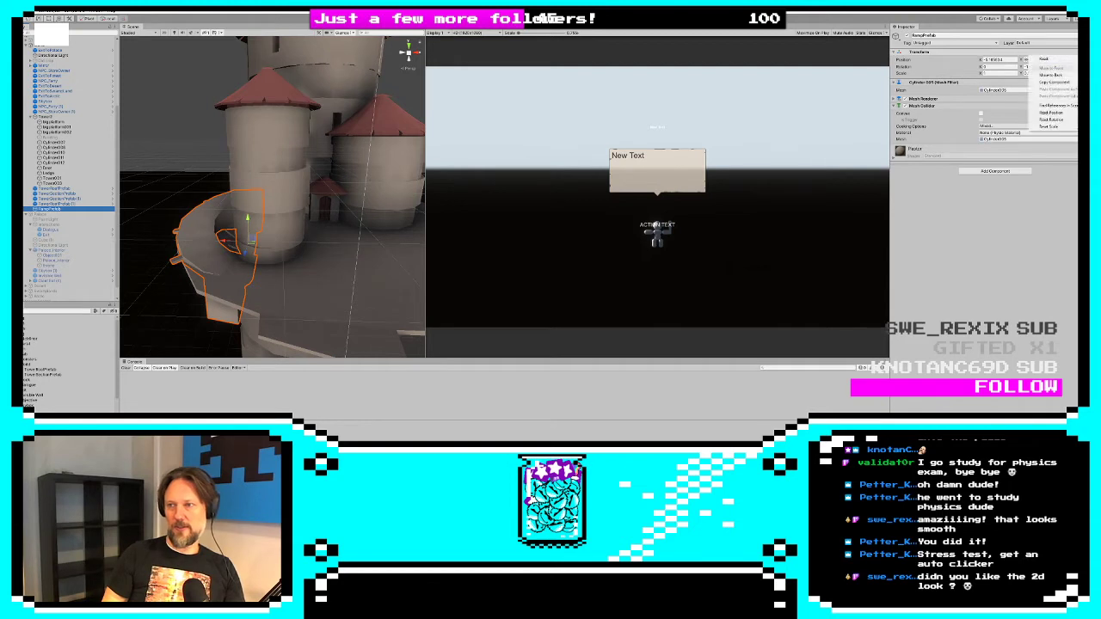
click(1042, 59)
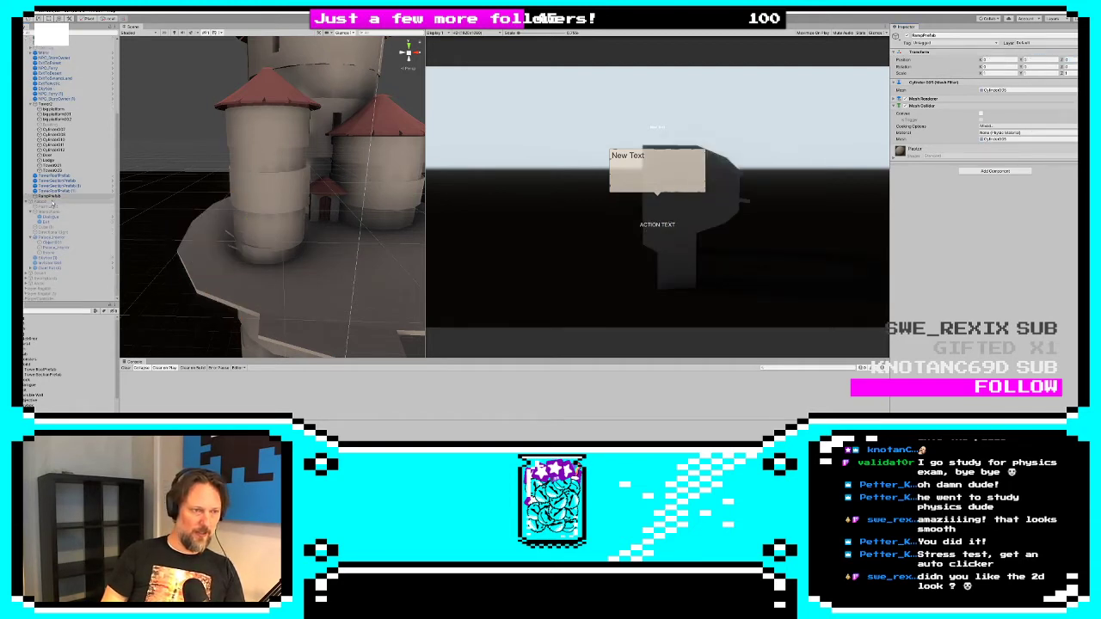
drag(49, 196, 67, 364)
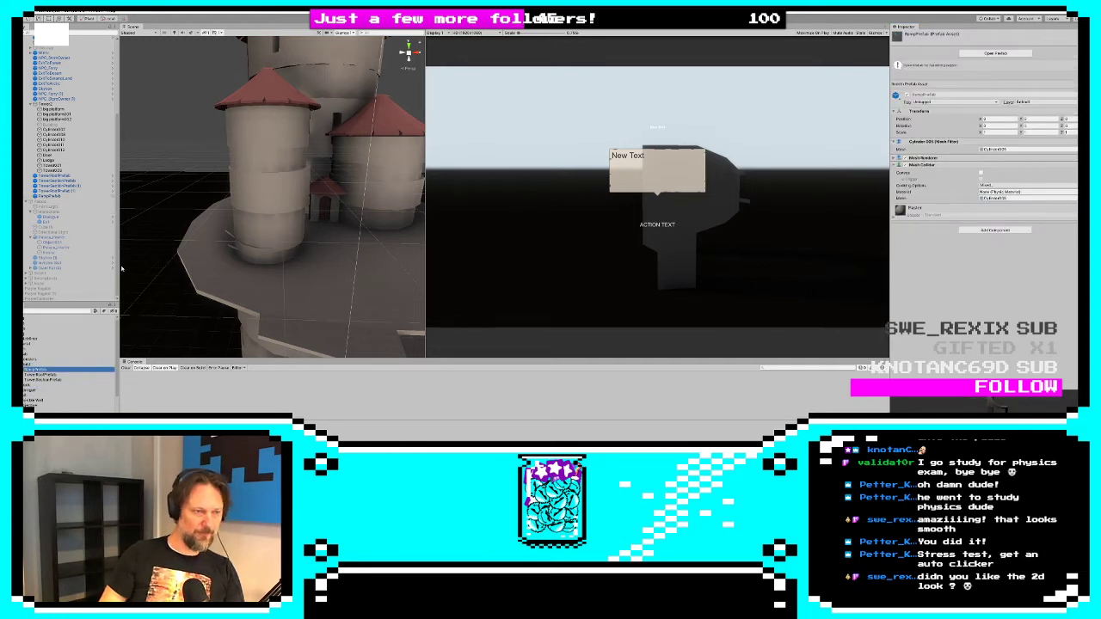
Move RampPrefab from the origin up to the tower's upper platform
double_click(49, 196)
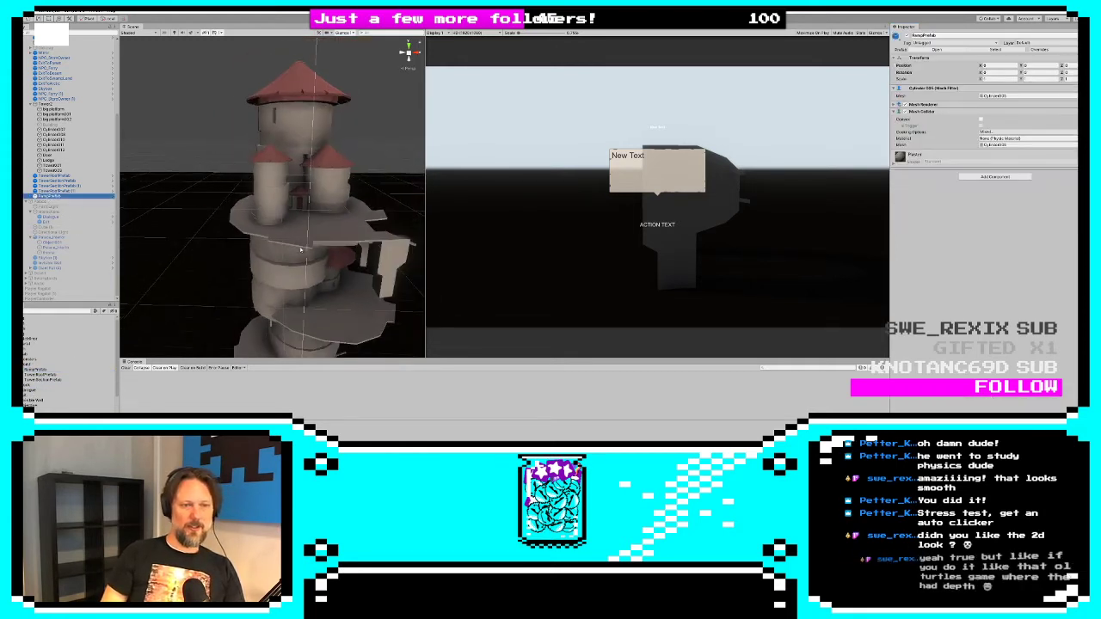
scroll(275, 258, down, 4)
scroll(286, 291, down, 5)
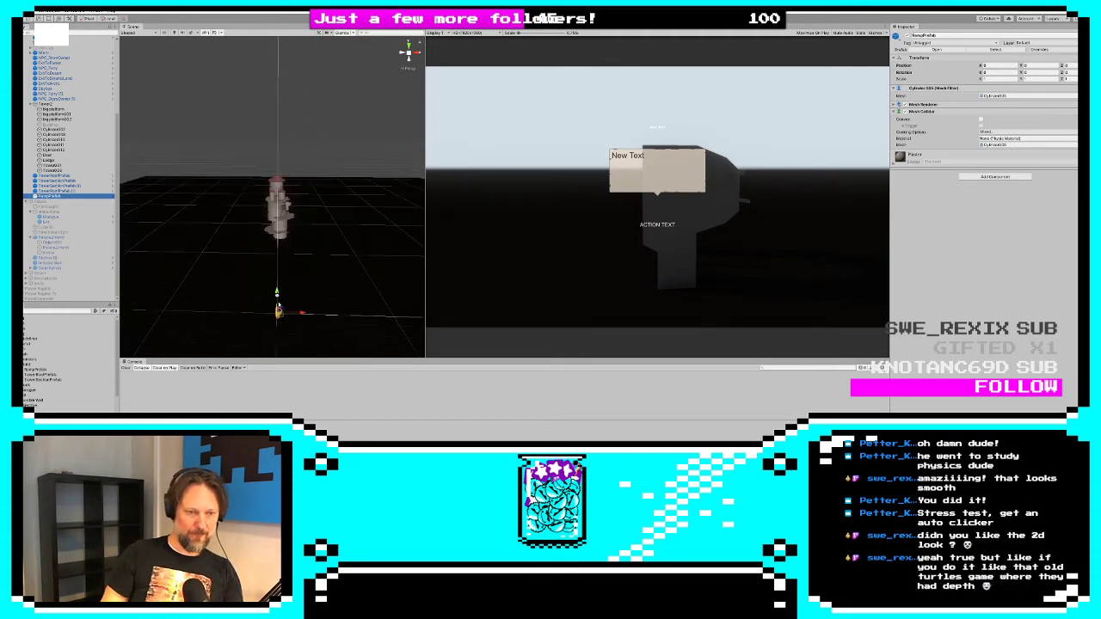
drag(280, 314, 271, 193)
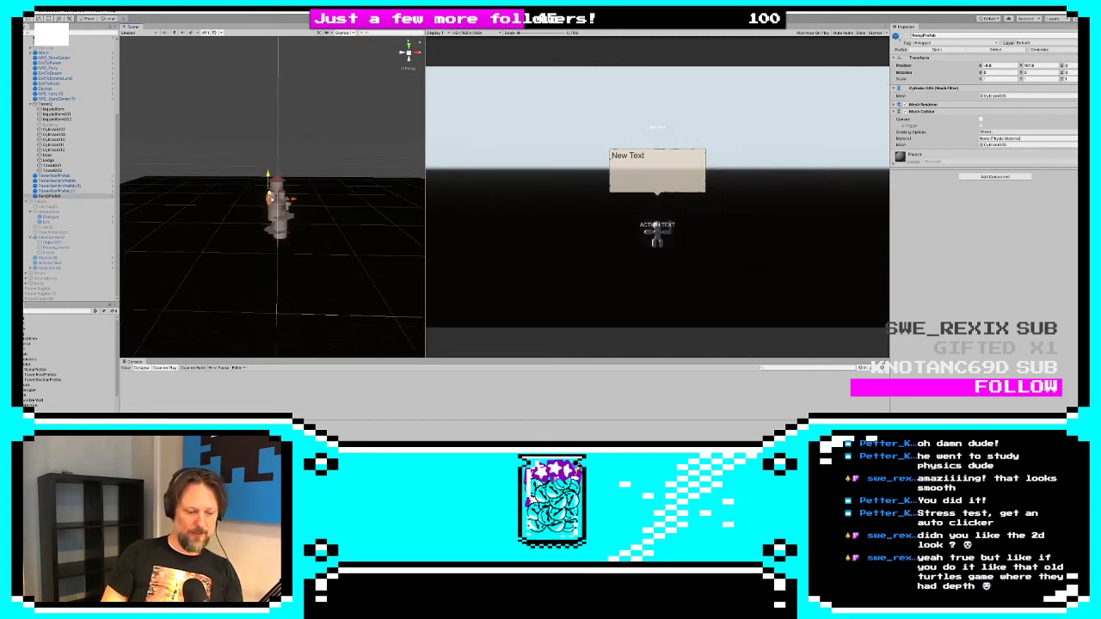
scroll(284, 224, up, 5)
alt+drag(288, 234, 169, 194)
Rotate and enlarge RampPrefab, and position it so it curves around the upper platform and turrets
key(e)
key(r)
mouse_move(256, 185)
mouse_down()
mouse_move(258, 163)
mouse_move(259, 176)
mouse_up()
key(w)
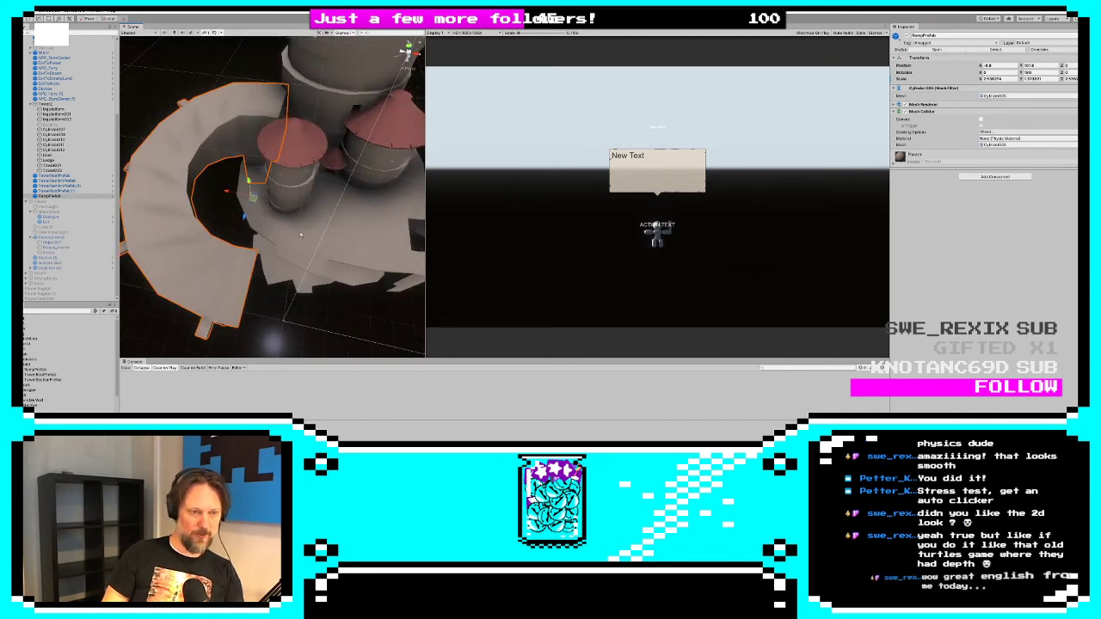
drag(248, 200, 294, 107)
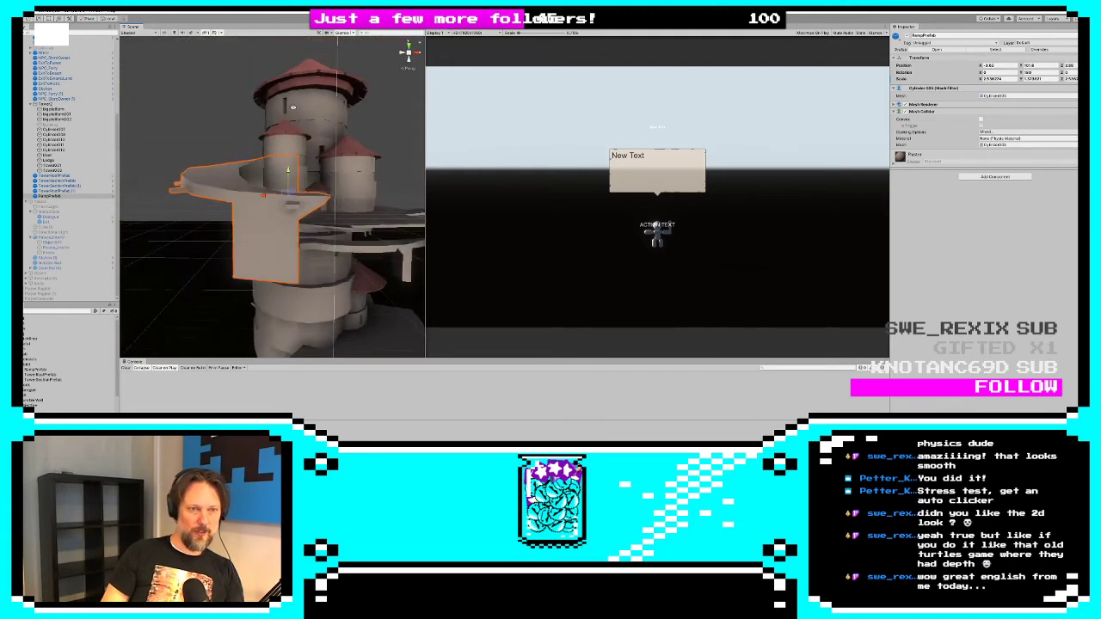
drag(287, 175, 164, 188)
Nudge the Door between the small turrets and save it as a prefab asset
click(191, 167)
click(288, 177)
click(287, 177)
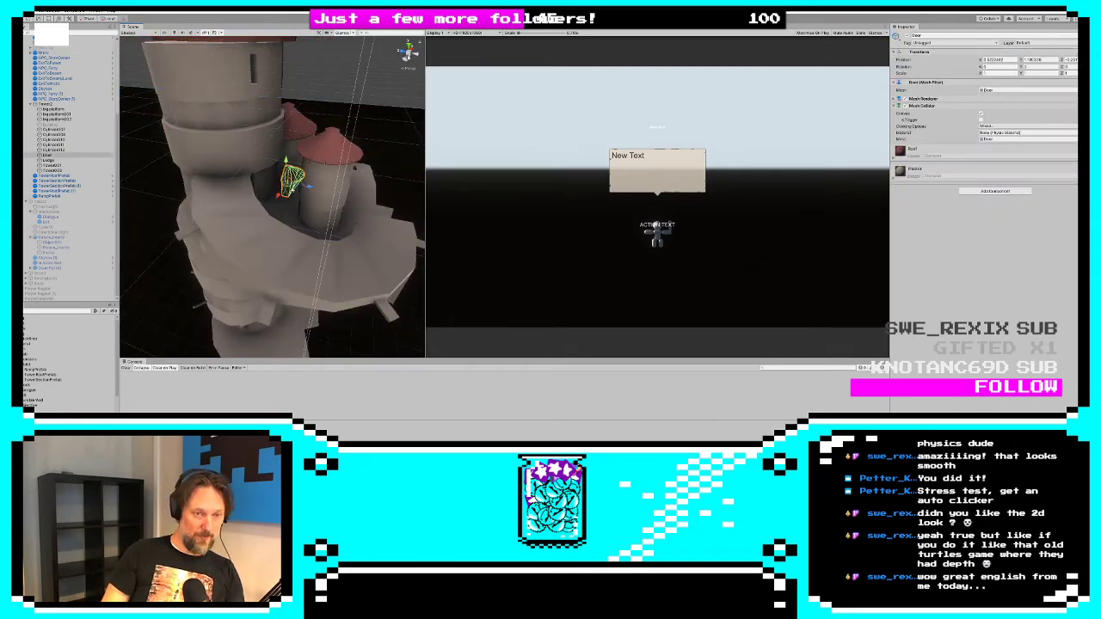
alt+drag(273, 176, 250, 219)
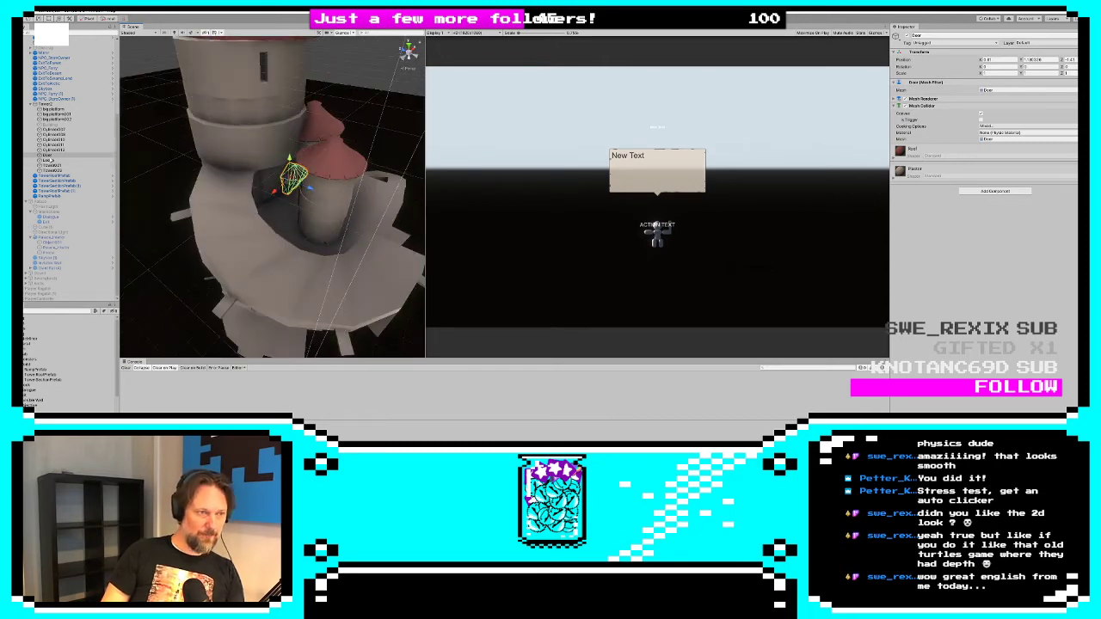
click(49, 369)
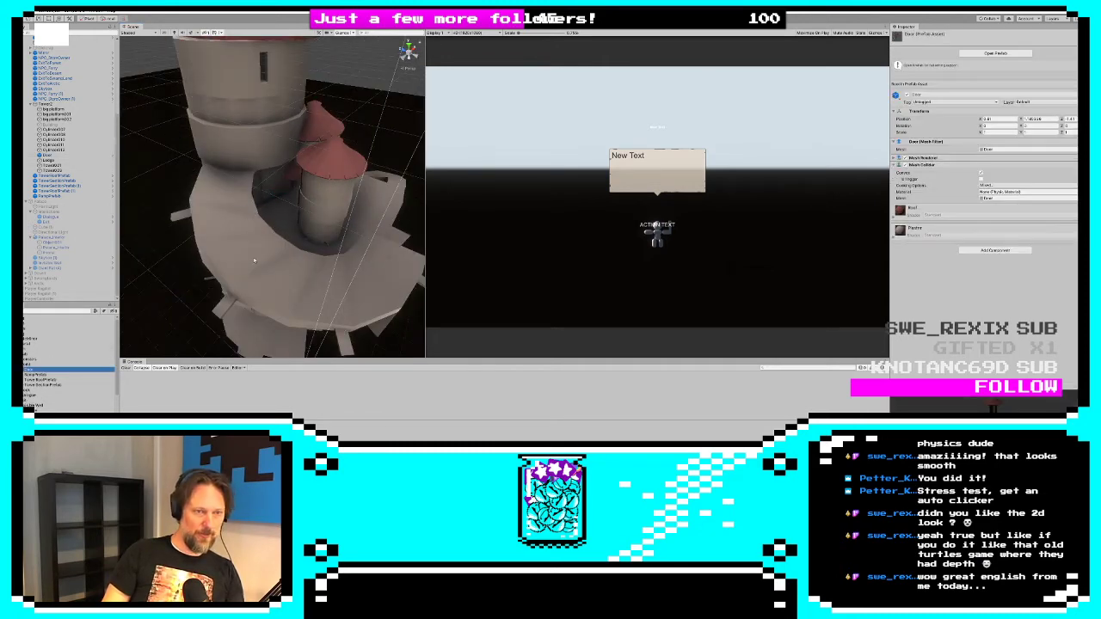
Duplicate the Door prefab and move the copy to the central tower's wall where the ramp meets it
click(276, 196)
key(ctrl+d)
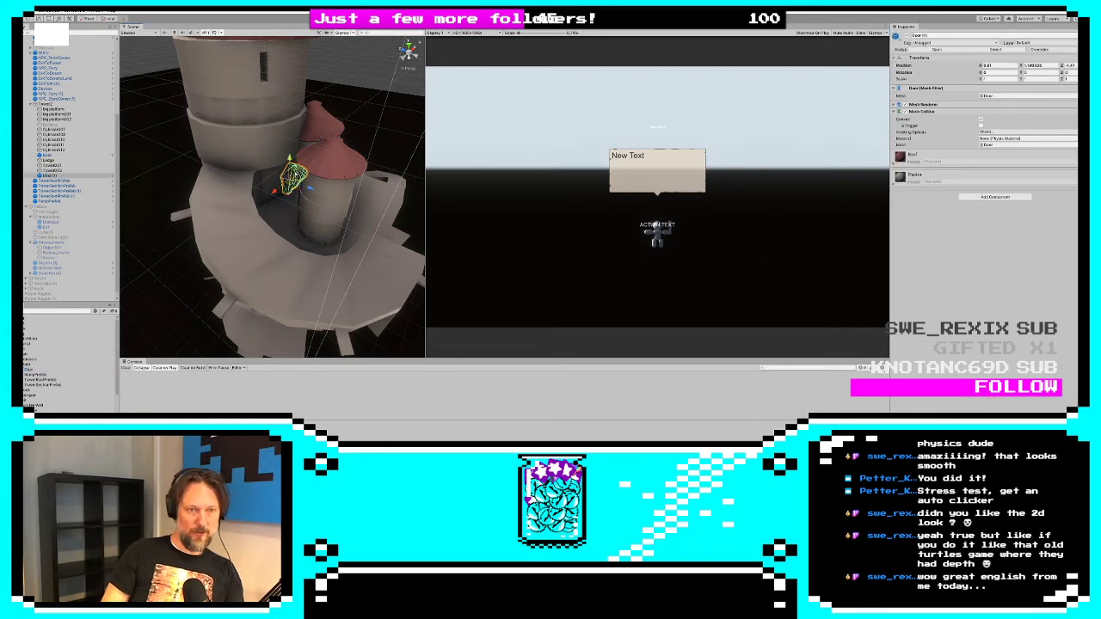
drag(290, 162, 215, 95)
scroll(207, 207, up, 2)
middle_drag(195, 211, 311, 253)
alt+drag(312, 253, 347, 214)
key(w)
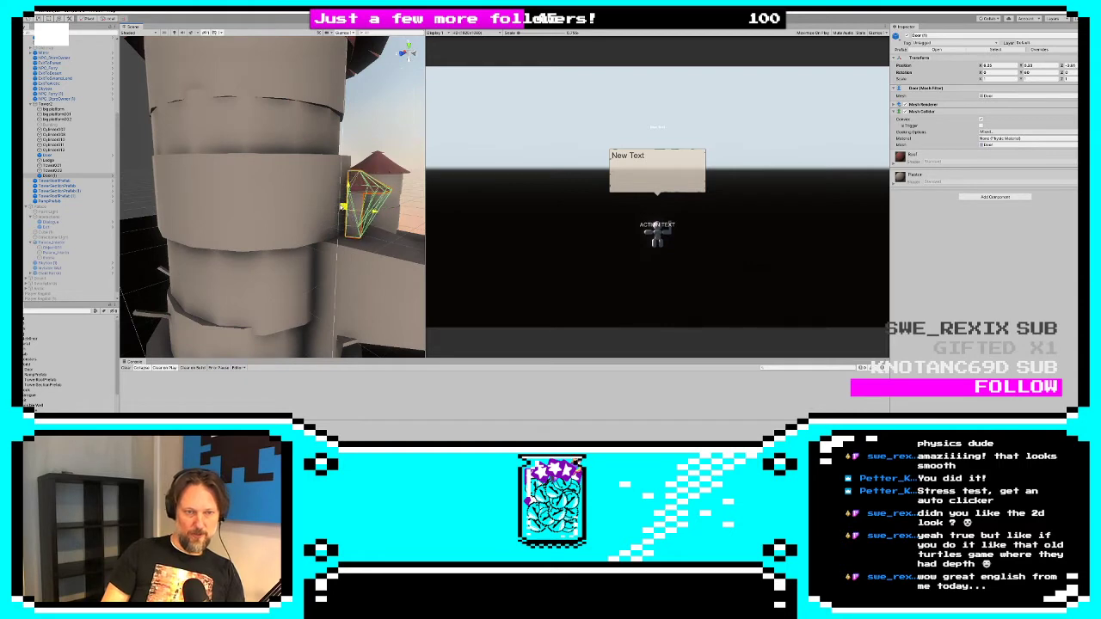
key(f)
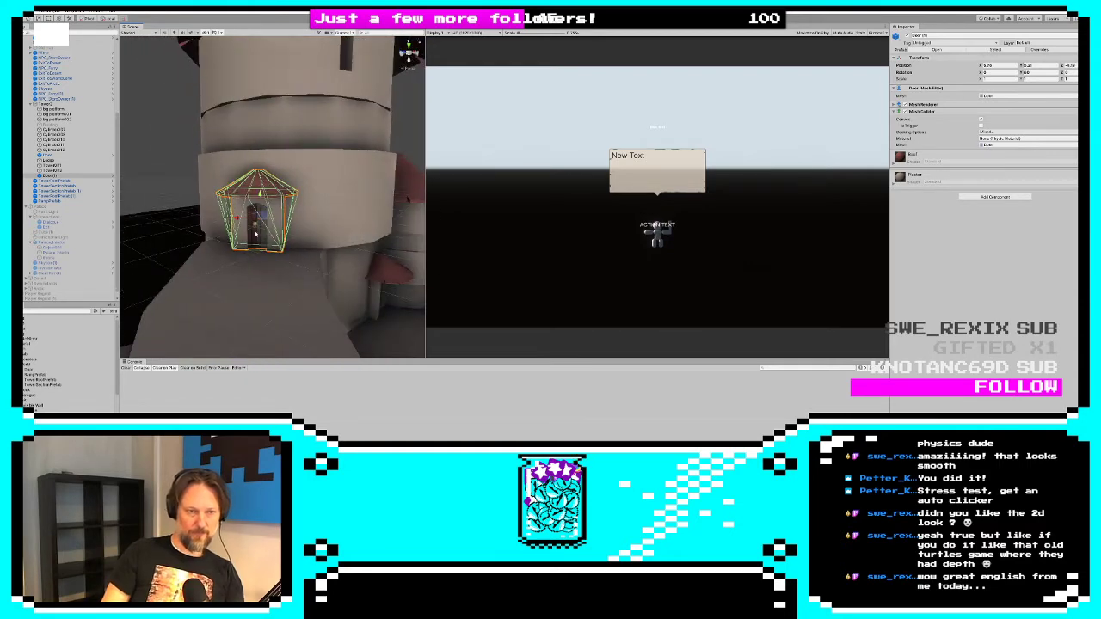
Rotate the duplicated door and fine-tune its position against the tower wall
key(e)
drag(280, 225, 285, 298)
key(w)
drag(278, 255, 283, 231)
Delete the cylinder body and red roof of the remaining original small turret beside the entrance door
scroll(282, 230, up, 5)
middle_drag(308, 344, 246, 231)
alt+drag(246, 230, 185, 180)
click(295, 281)
alt+drag(295, 281, 323, 215)
click(262, 200)
click(327, 219)
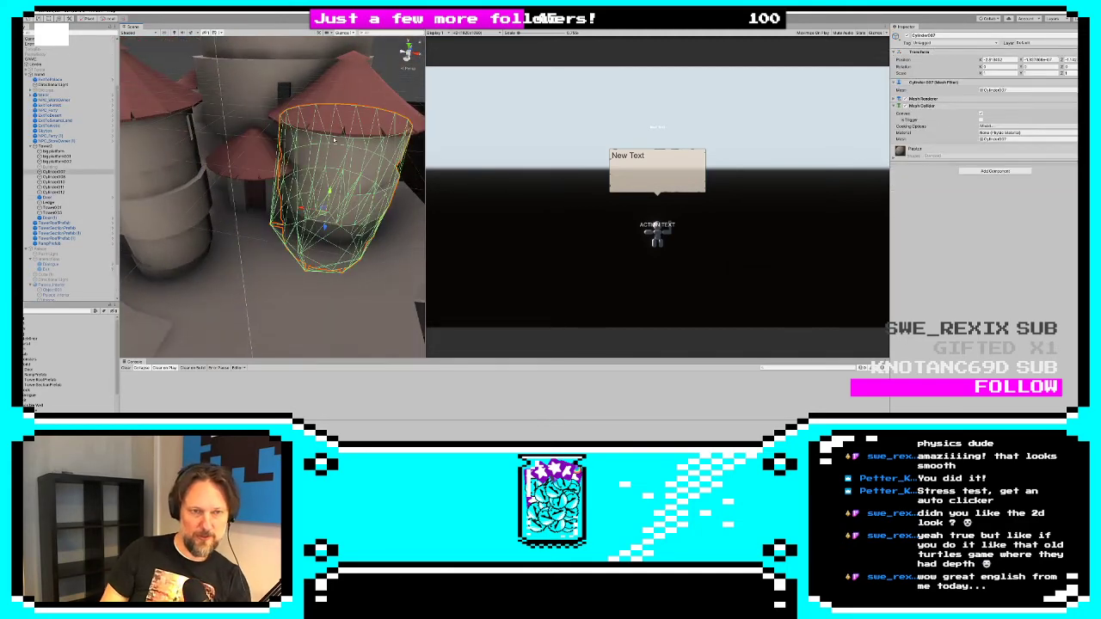
key(Delete)
click(344, 84)
click(344, 84)
key(Delete)
click(279, 199)
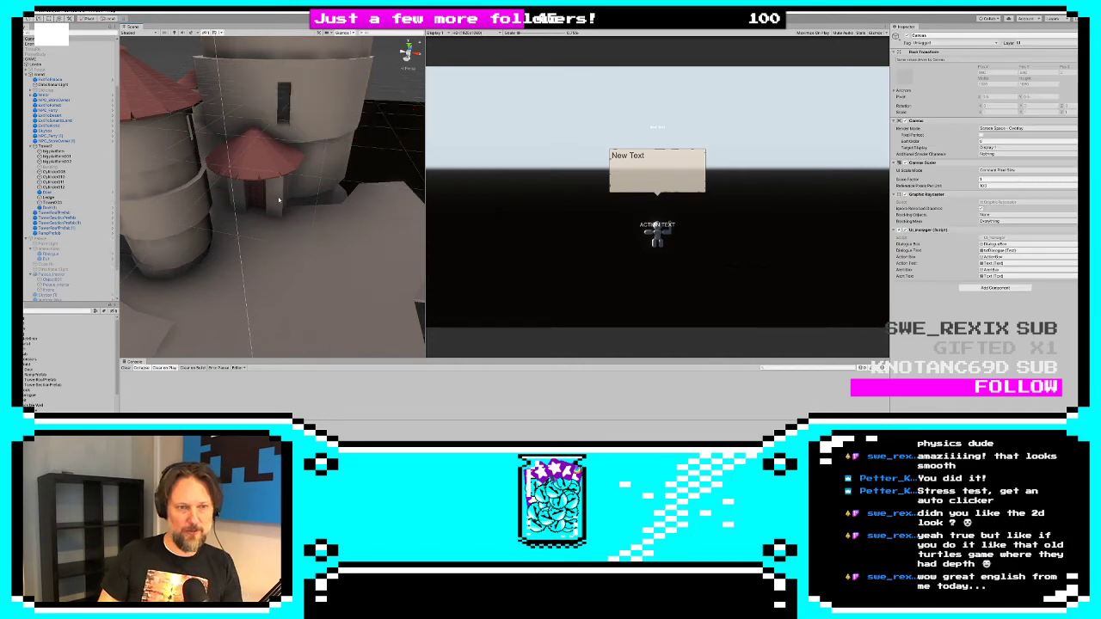
Reposition the entrance Door between the turrets against the central tower wall
click(279, 200)
mouse_move(278, 200)
alt+mouse_down()
mouse_move(268, 182)
mouse_move(281, 176)
mouse_move(280, 151)
mouse_move(266, 170)
mouse_move(317, 205)
mouse_move(295, 202)
alt+mouse_up()
key(w)
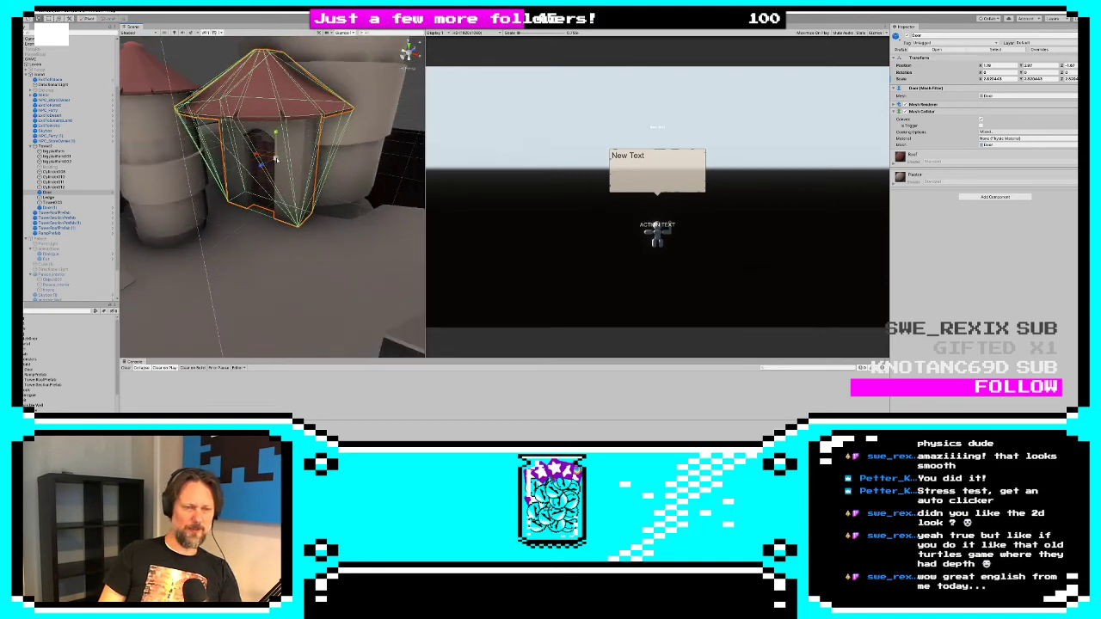
drag(277, 160, 302, 176)
key(w)
Duplicate the small turret's section and roof, then enlarge the copy and move it to the opposite side of the entrance door
click(197, 126)
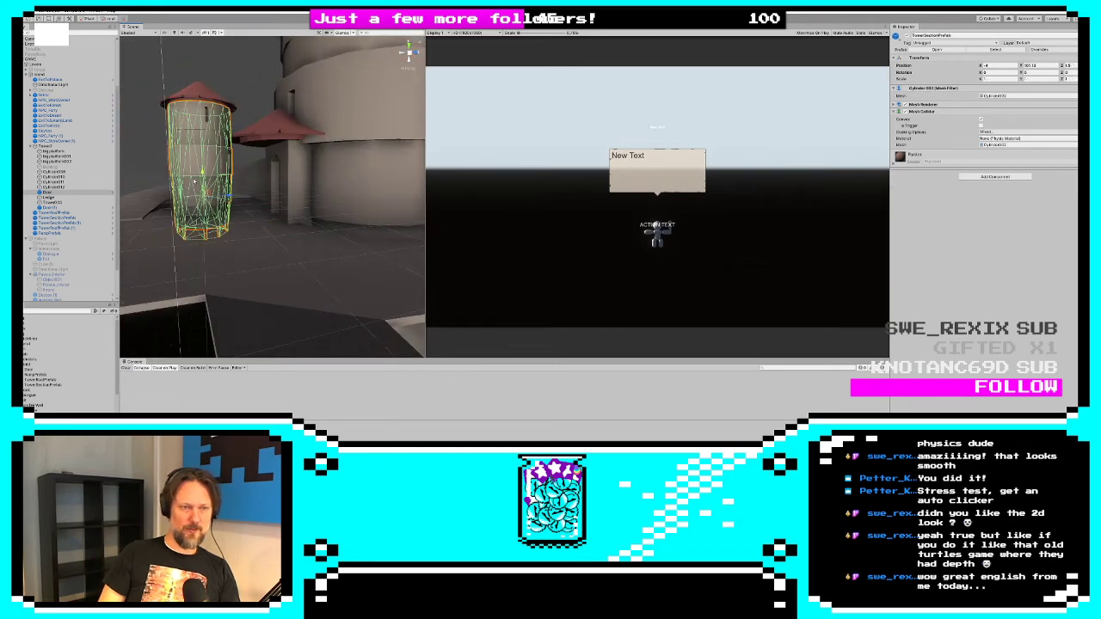
shift+click(197, 97)
alt+drag(220, 146, 278, 221)
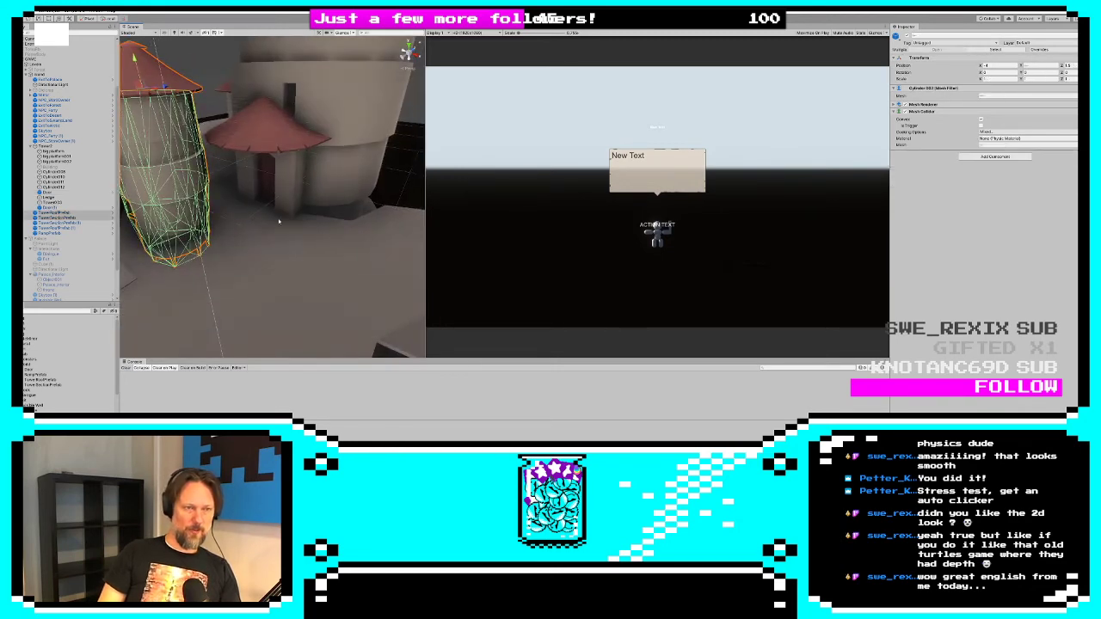
scroll(272, 223, down, 3)
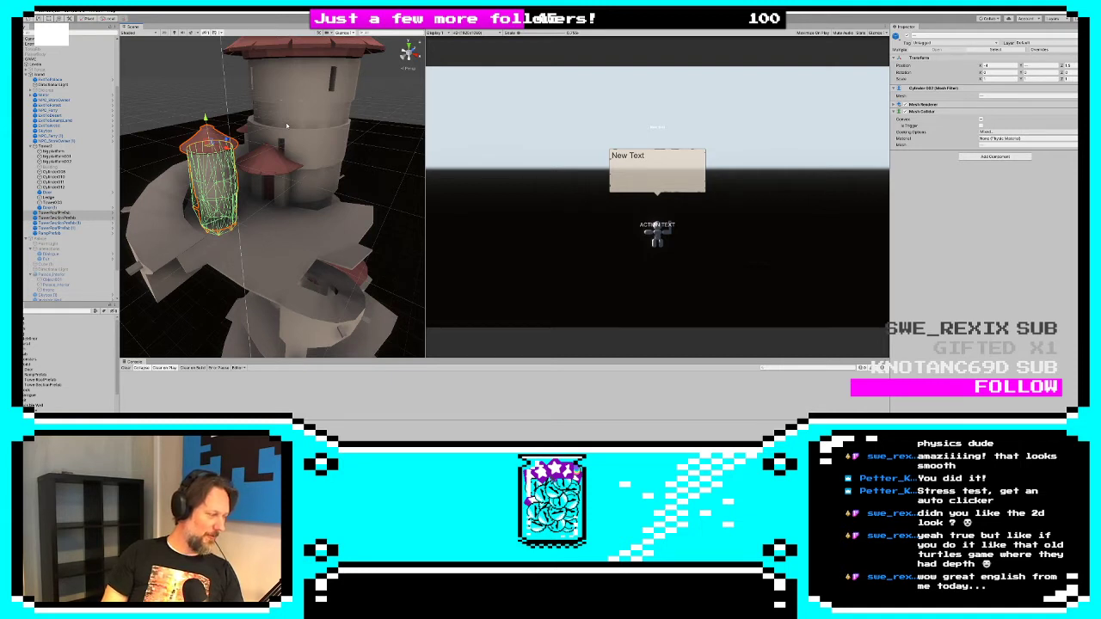
key(ctrl+d)
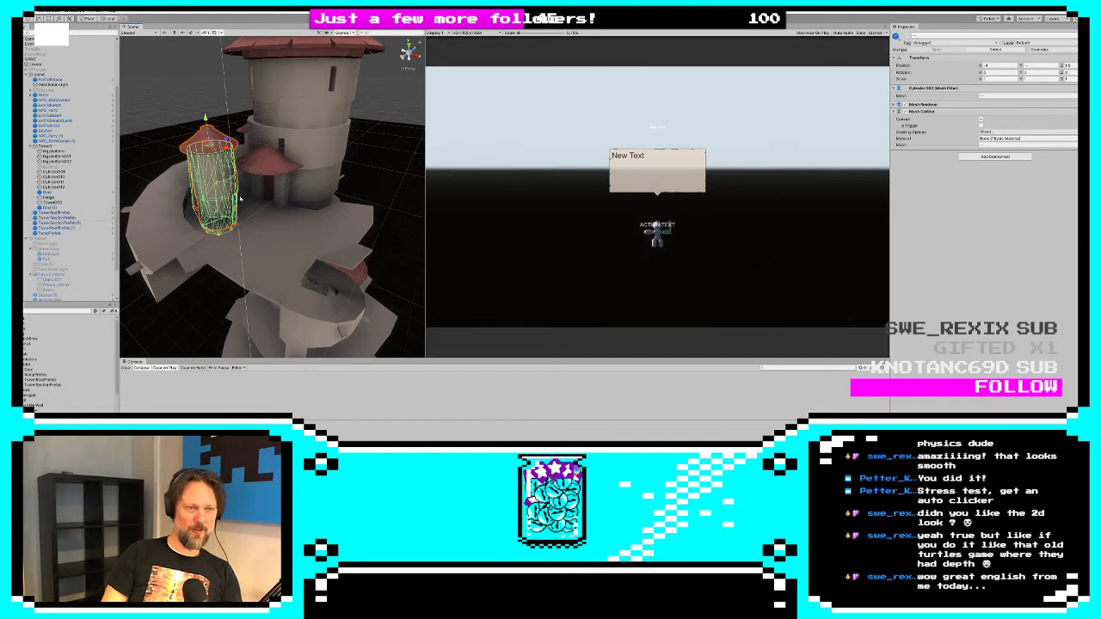
middle_drag(240, 198, 247, 201)
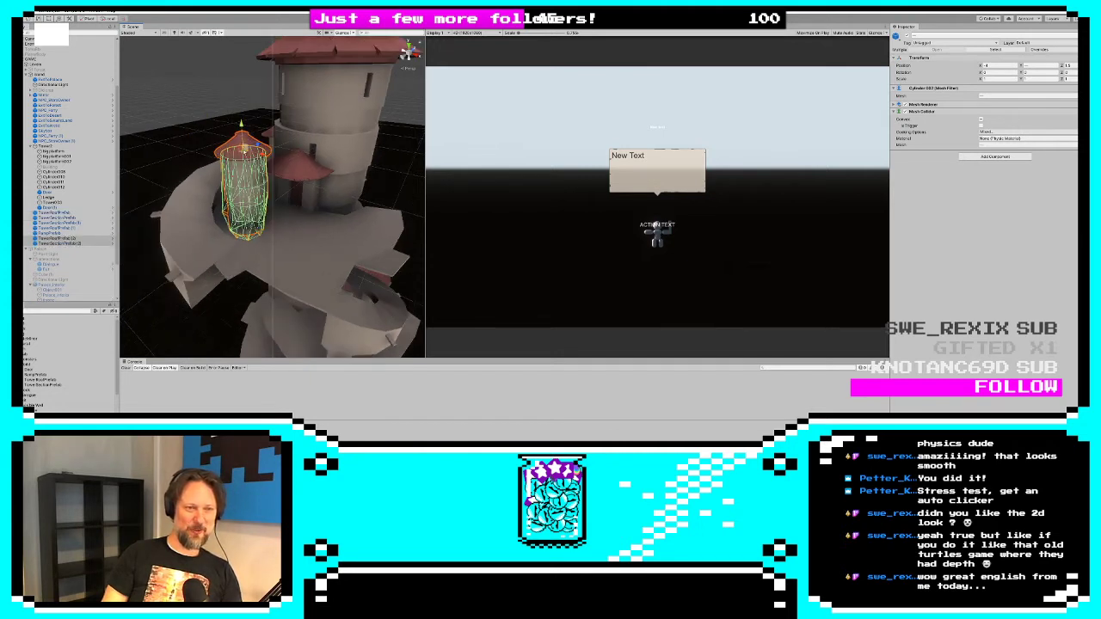
drag(244, 148, 388, 140)
middle_drag(375, 156, 339, 188)
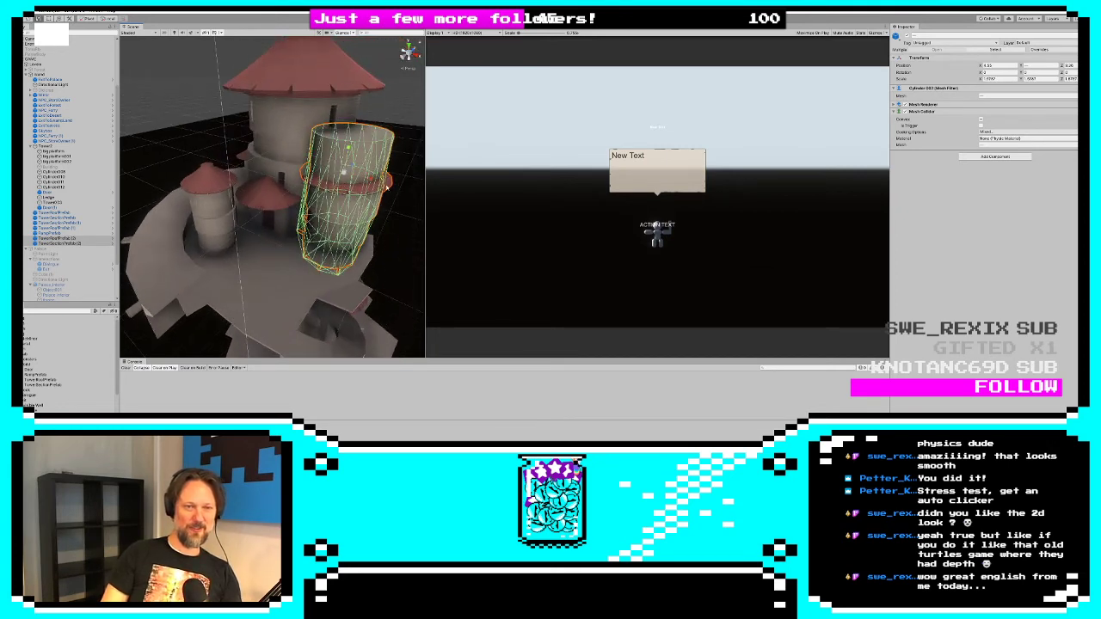
Raise the duplicated roof onto the top of the enlarged turret section
click(389, 187)
click(389, 187)
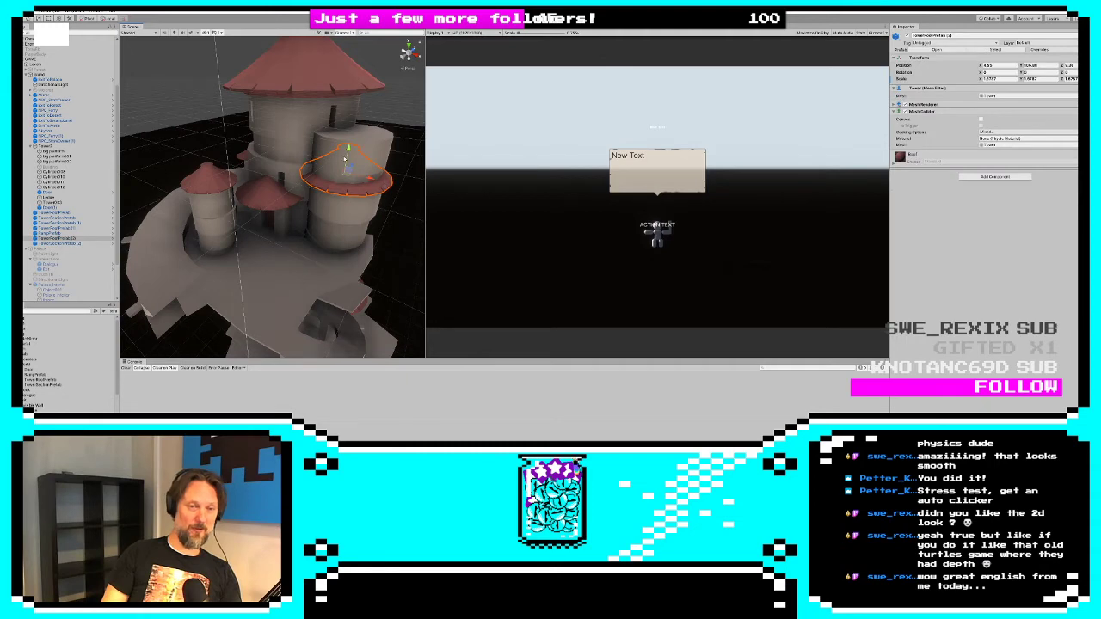
drag(346, 158, 353, 123)
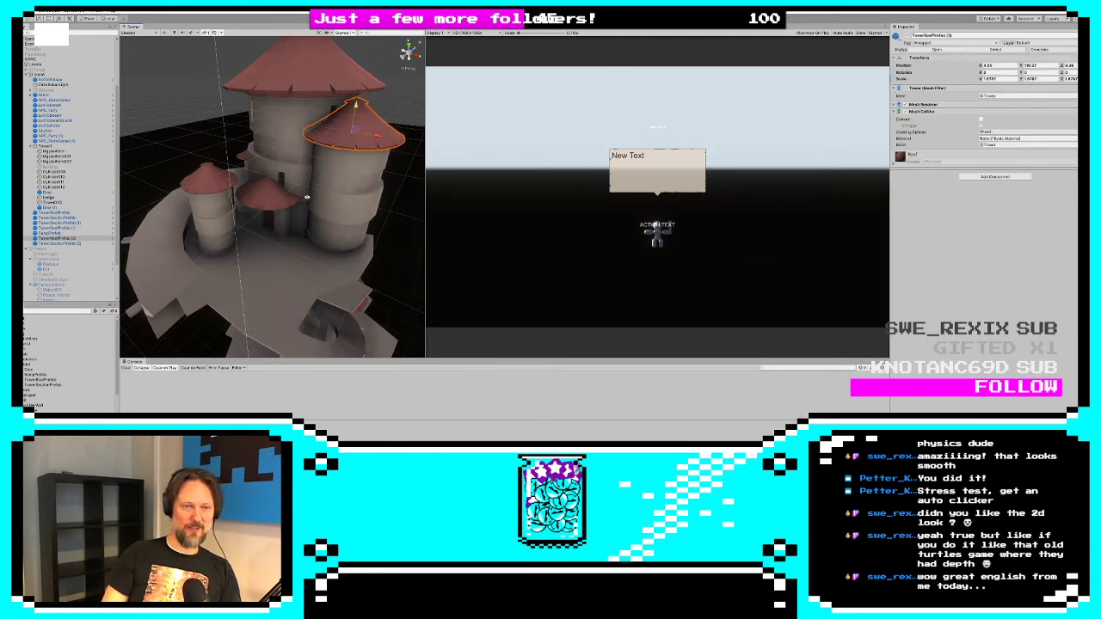
Rotate the new turret's roof and section together around the vertical axis to reorient its windows
alt+drag(307, 197, 401, 227)
shift+click(304, 155)
alt+drag(304, 157, 308, 182)
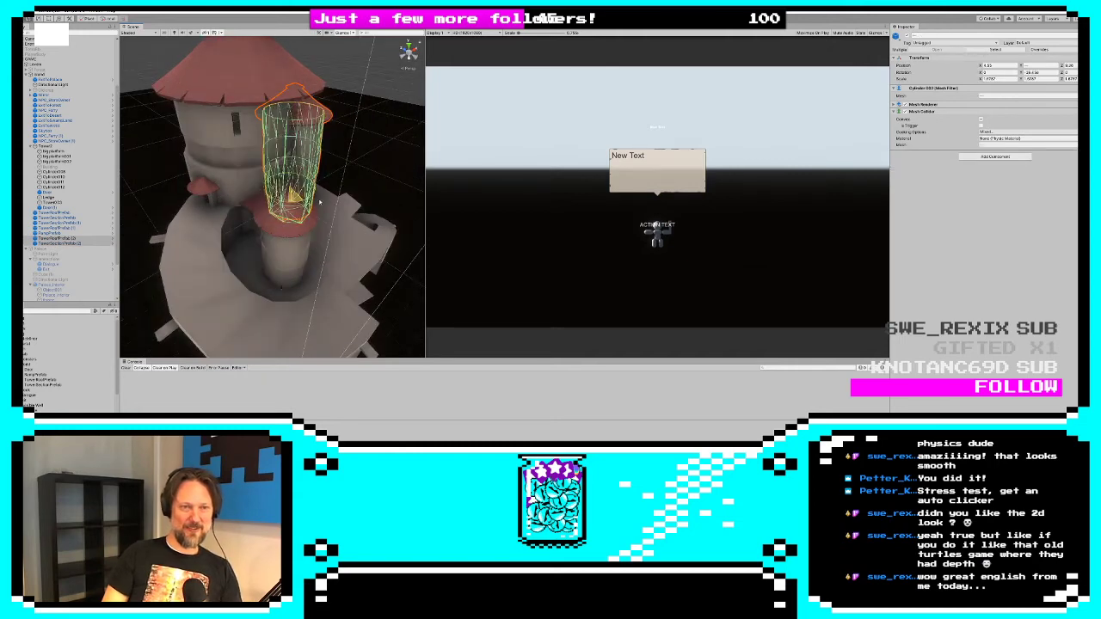
alt+drag(289, 203, 185, 151)
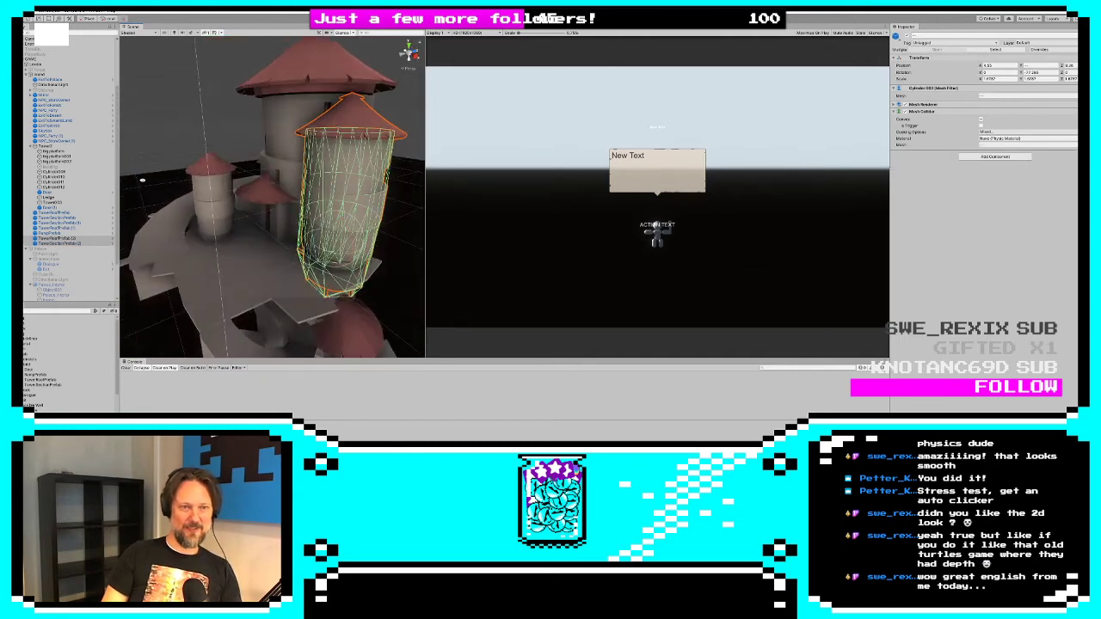
scroll(340, 269, up, 3)
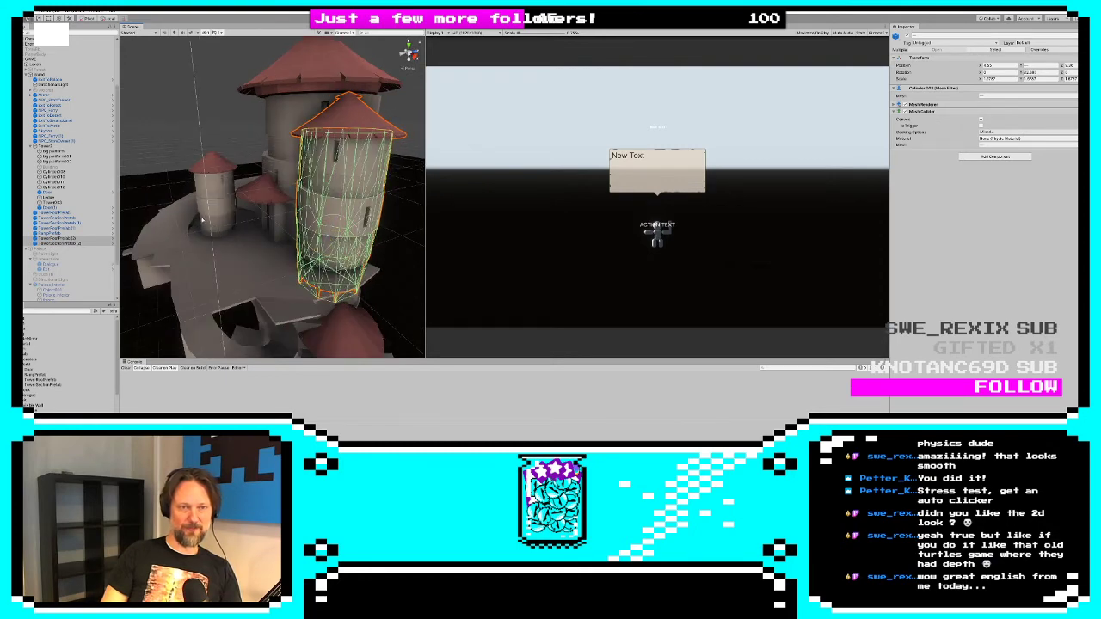
alt+drag(191, 218, 268, 133)
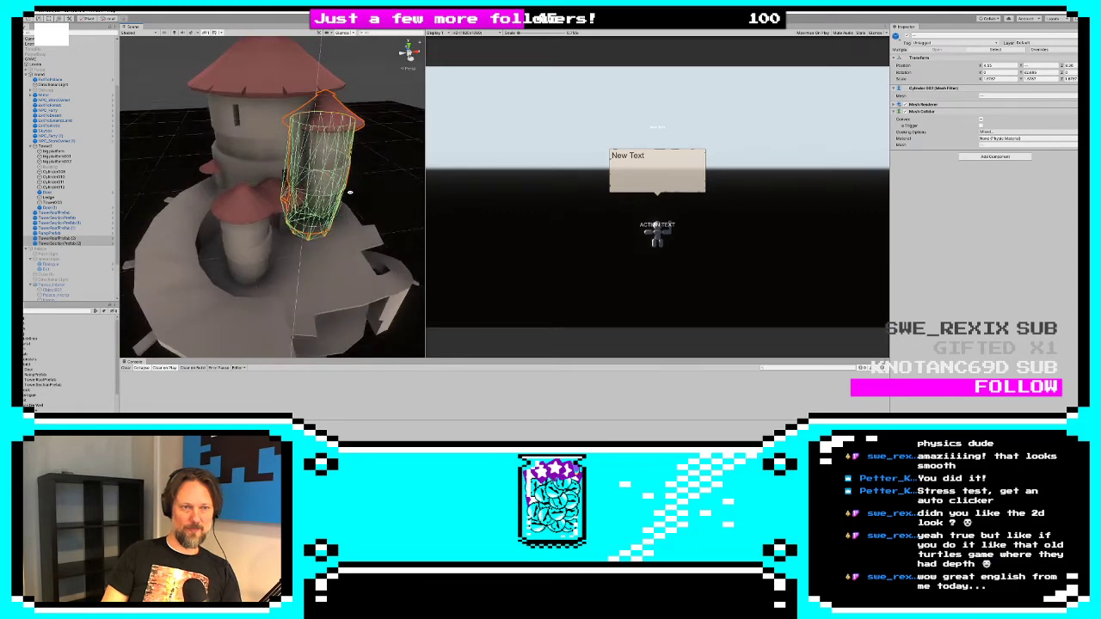
Rotate the large central tower section around its vertical axis so its window faces the entrance side
click(266, 176)
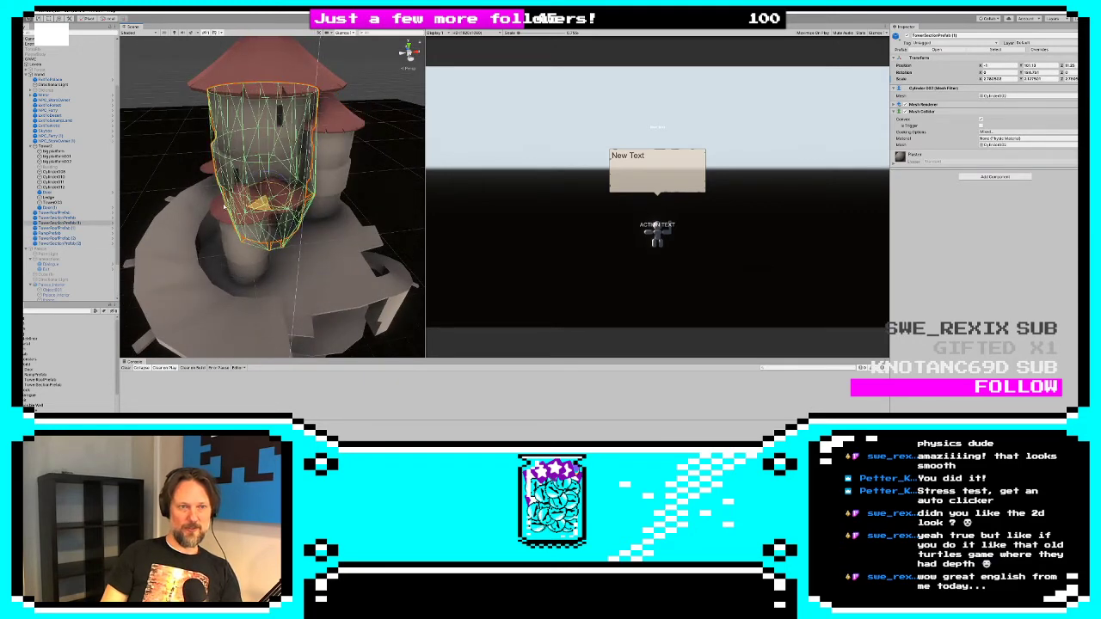
alt+drag(225, 206, 209, 177)
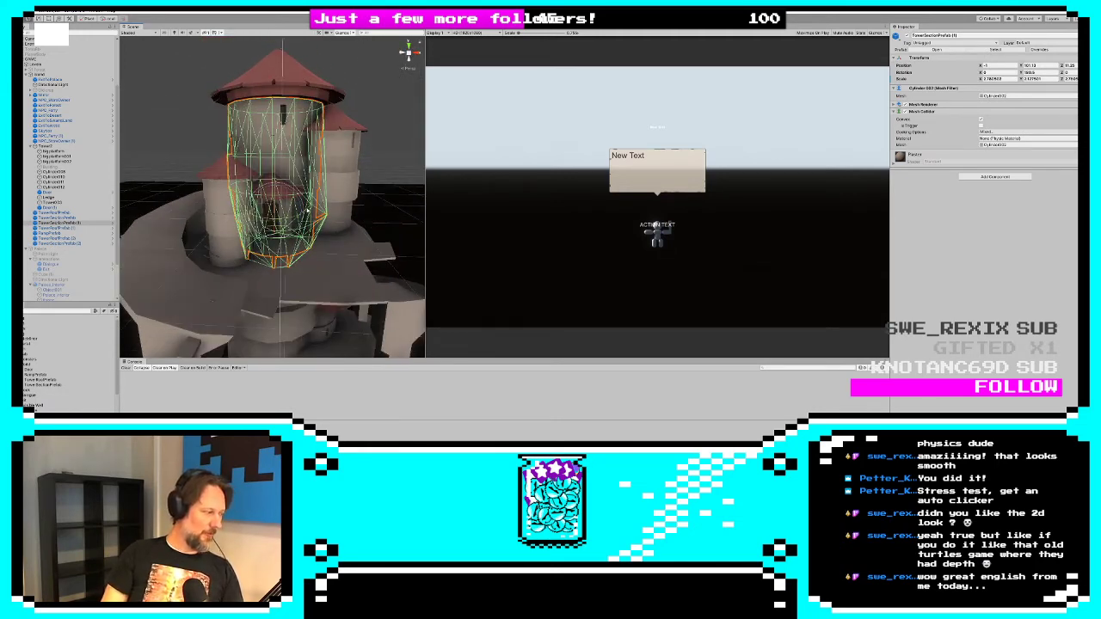
click(399, 172)
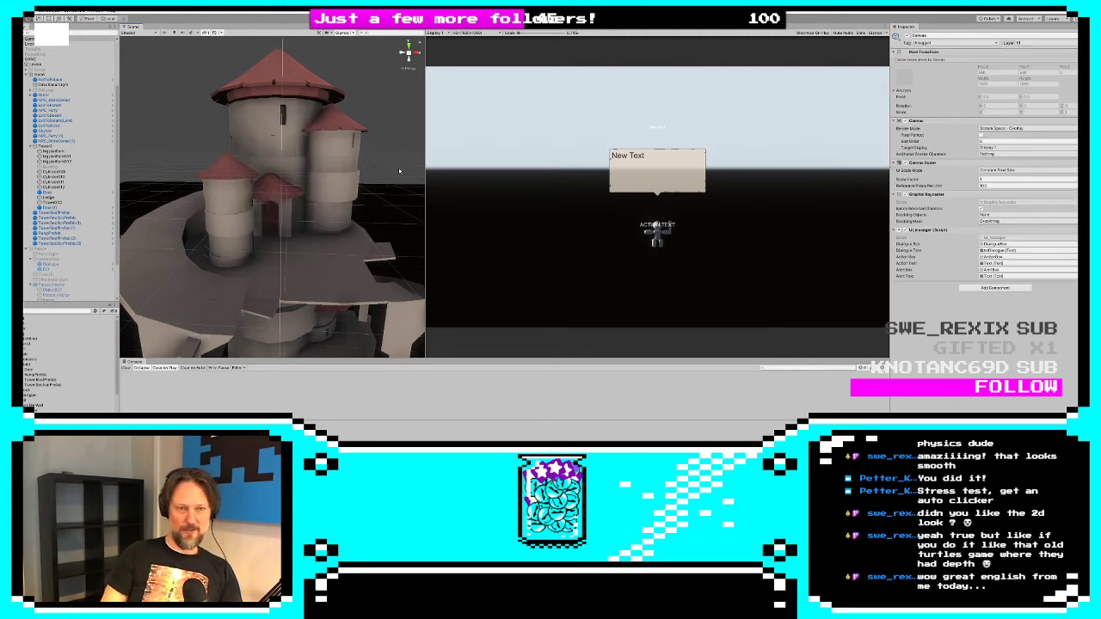
alt+drag(372, 223, 405, 46)
click(216, 183)
key(w)
click(300, 217)
key(r)
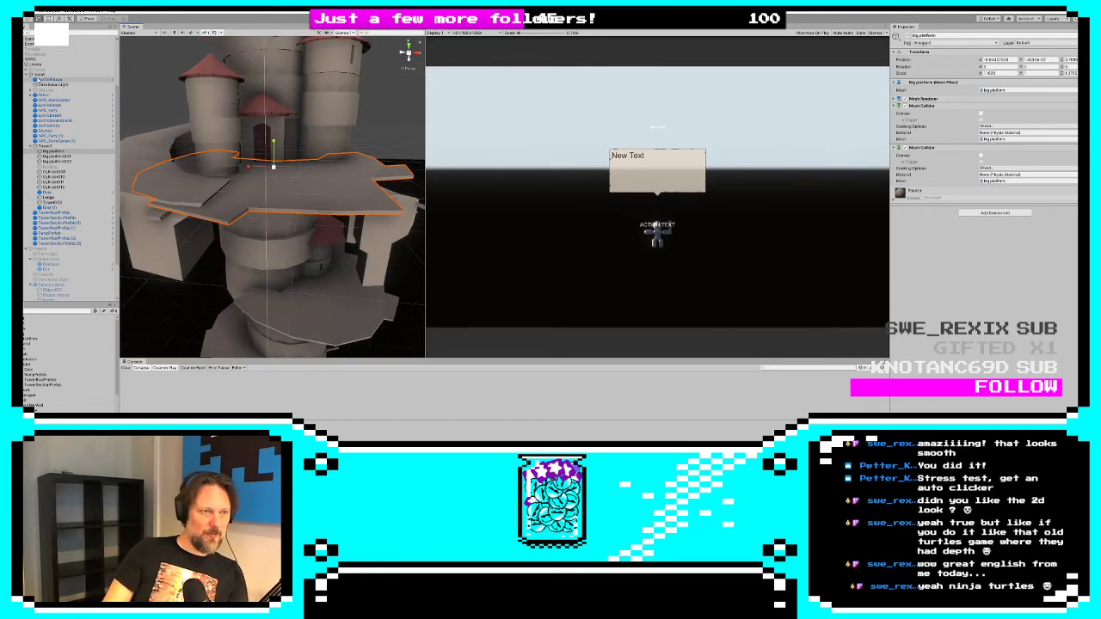
Create an empty child object under the Island and name it Tower
click(52, 75)
click(27, 33)
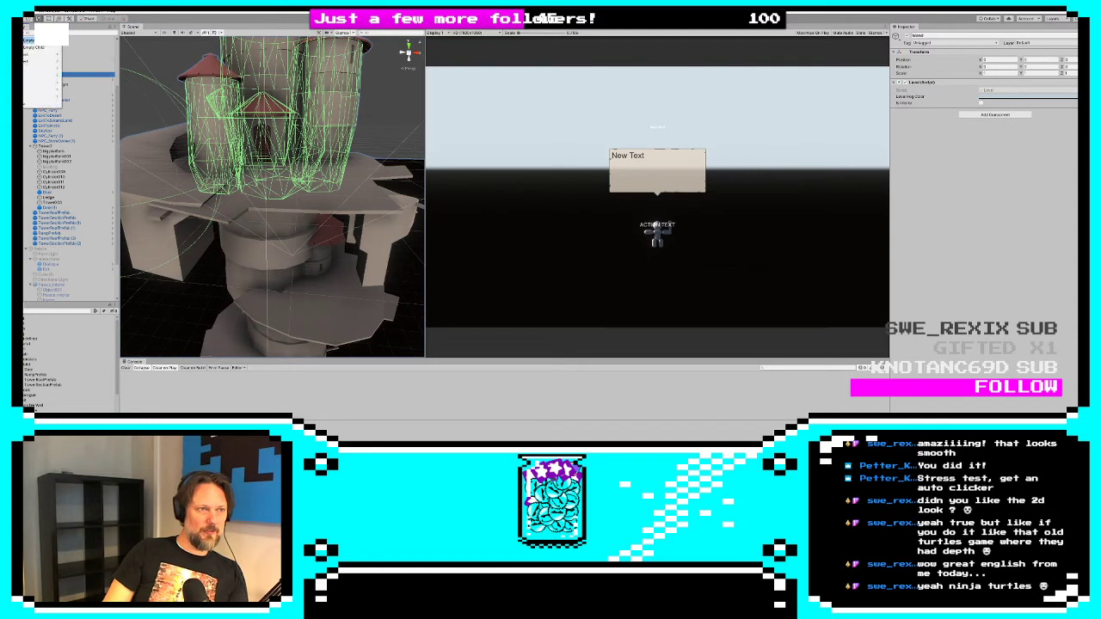
click(39, 48)
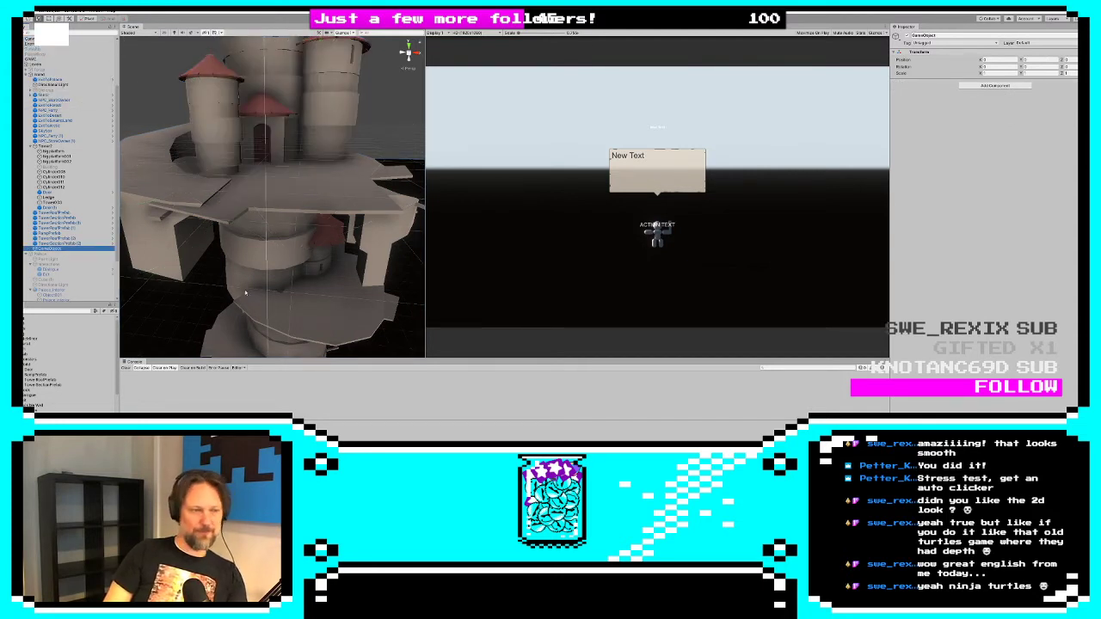
click(43, 249)
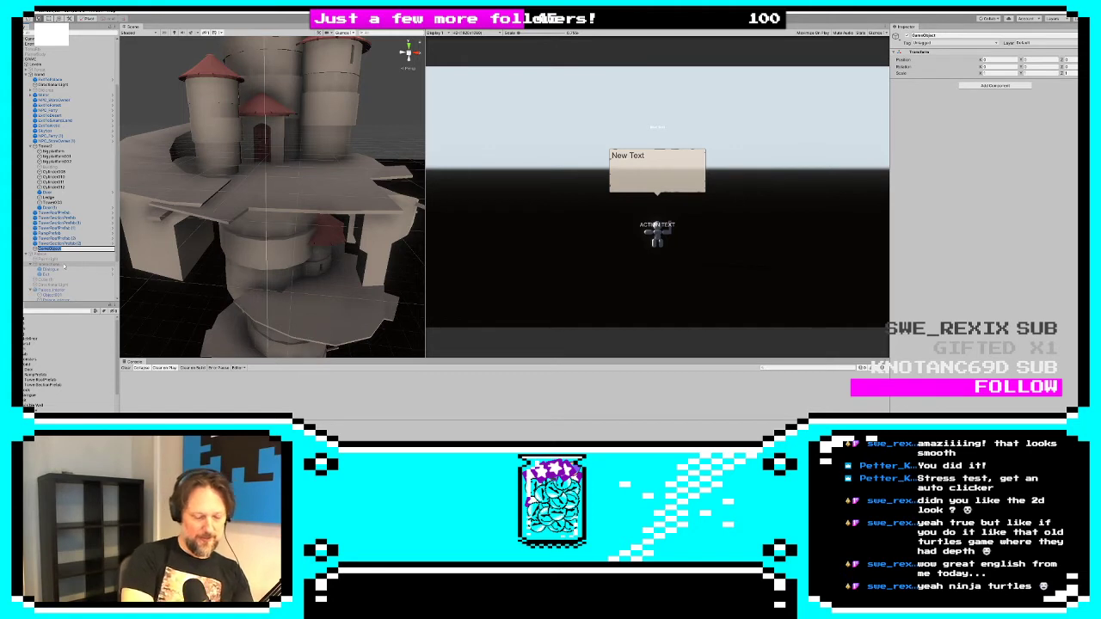
text(Tower)
key(Return)
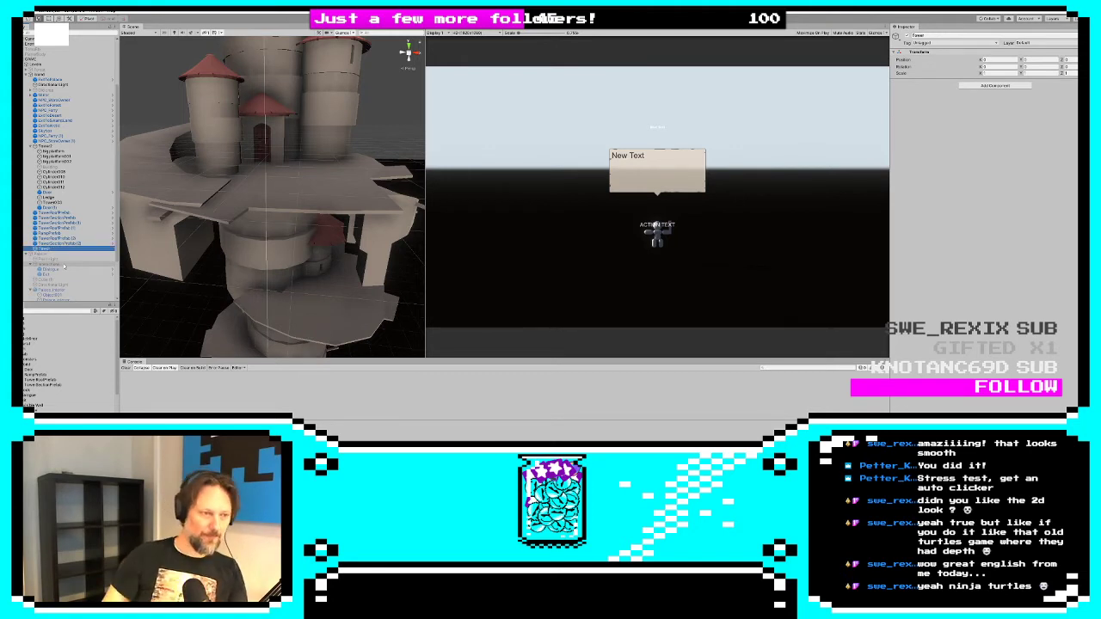
Move all roof, section and ramp prefab instances and both doors into the Tower object
click(60, 243)
shift+click(52, 213)
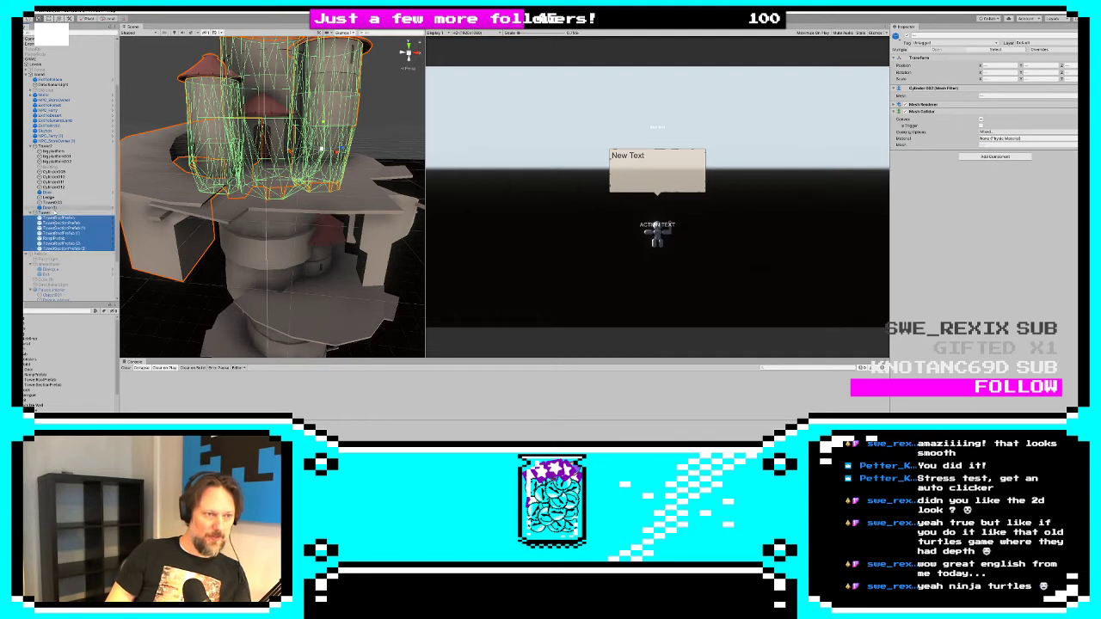
click(52, 208)
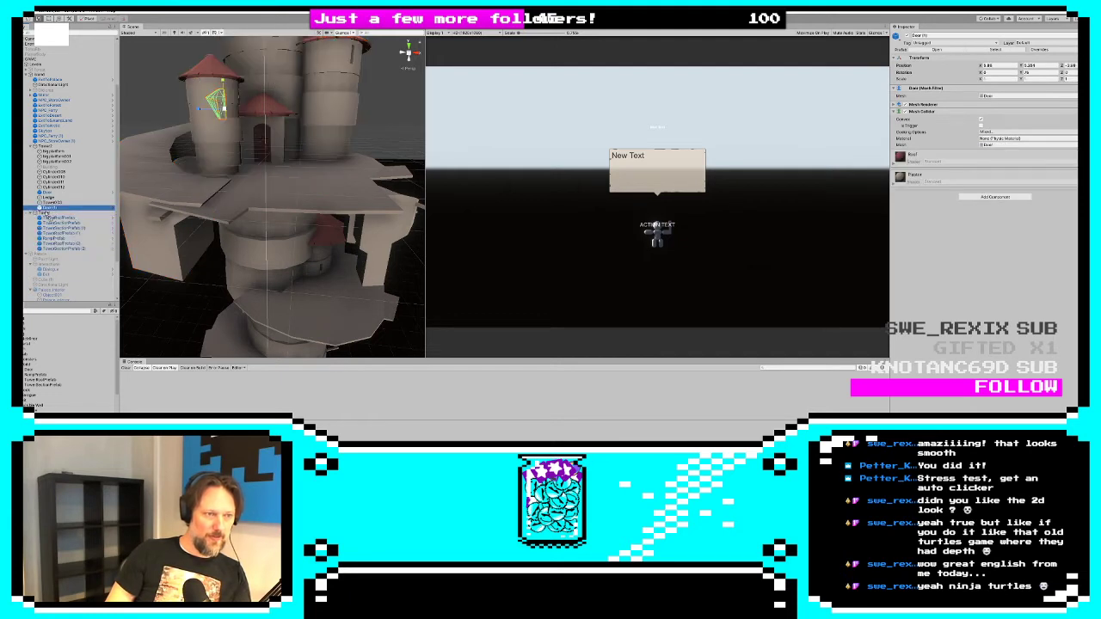
drag(46, 214, 45, 211)
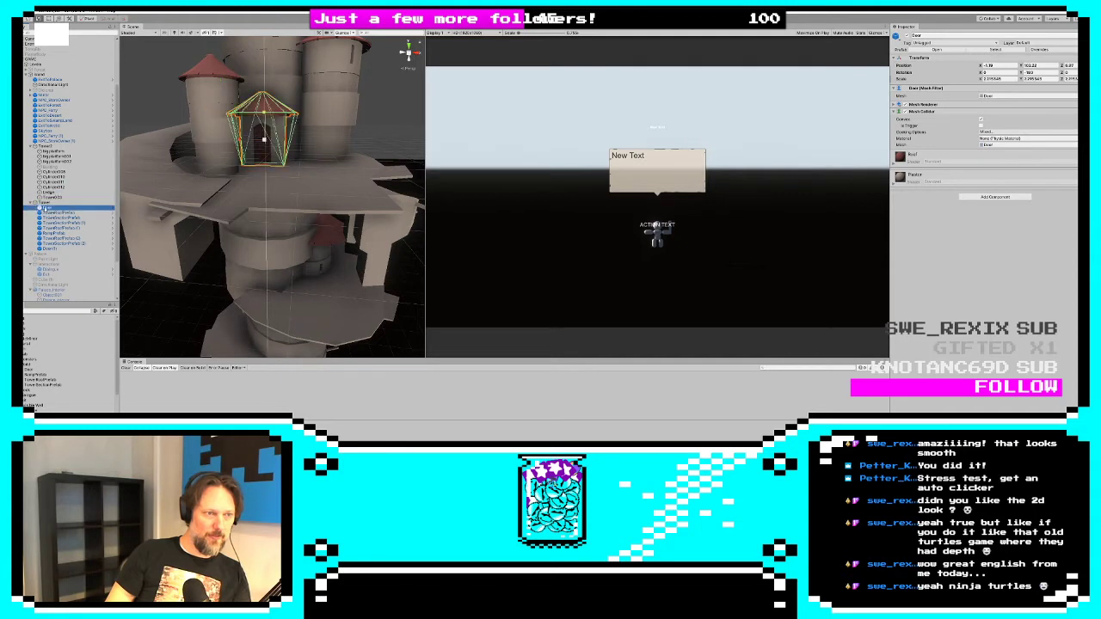
Create an empty child object inside Tower and name it TowerTopSection
click(47, 203)
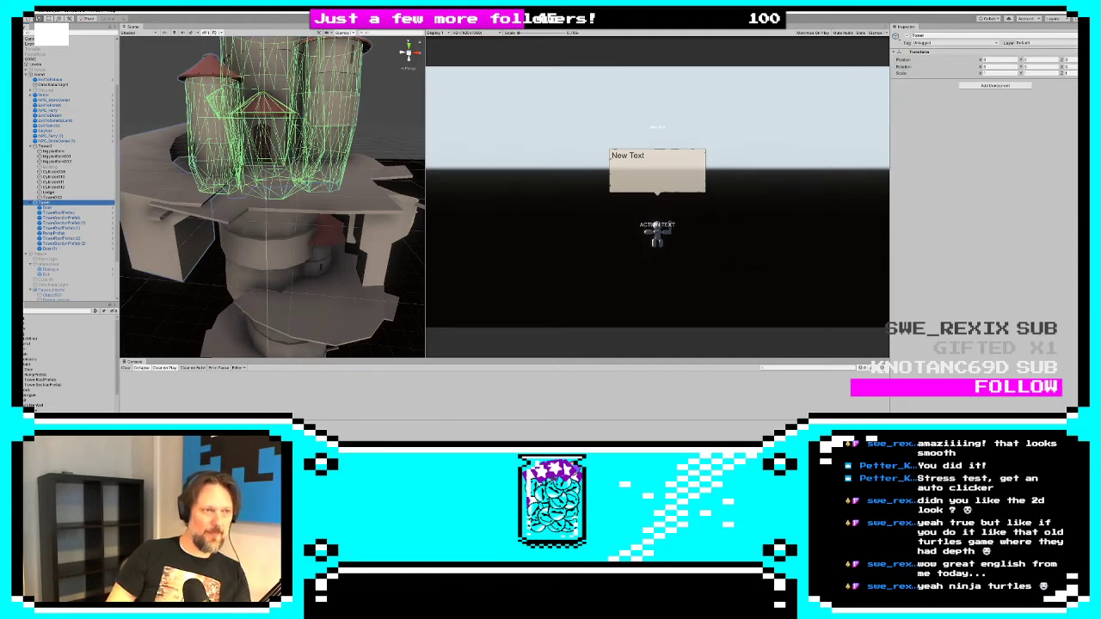
click(28, 39)
click(39, 48)
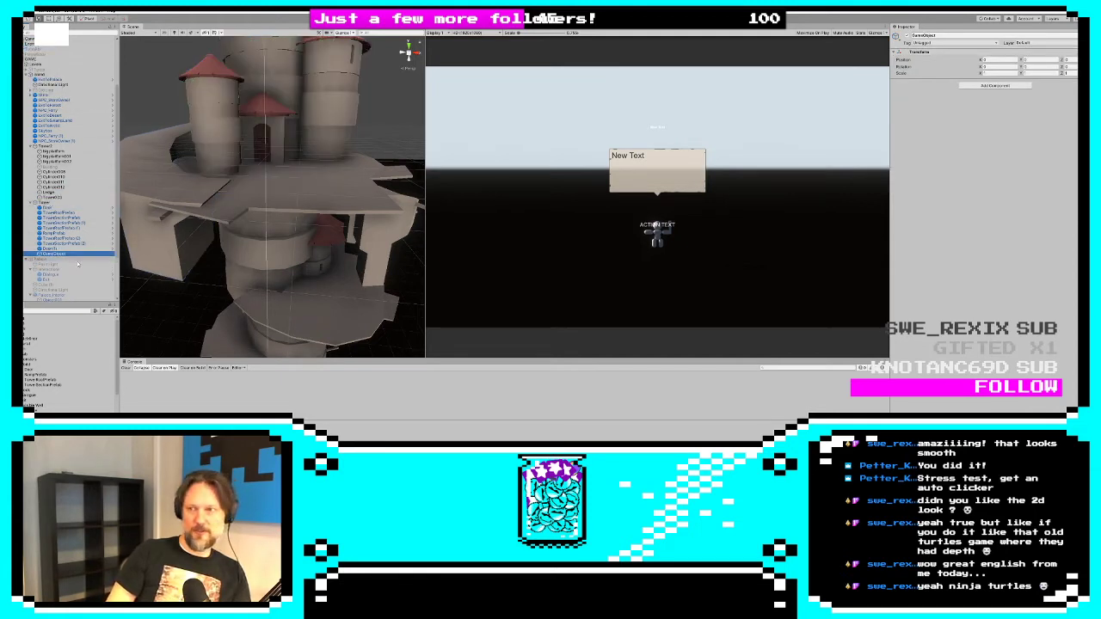
click(60, 256)
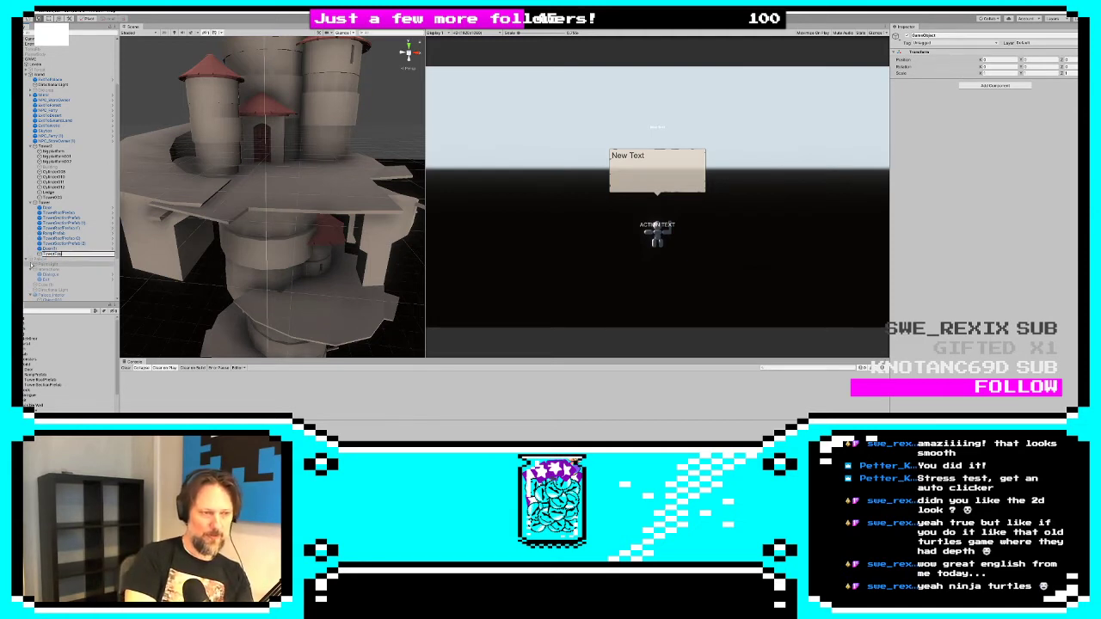
text(TowerTopSection)
key(Return)
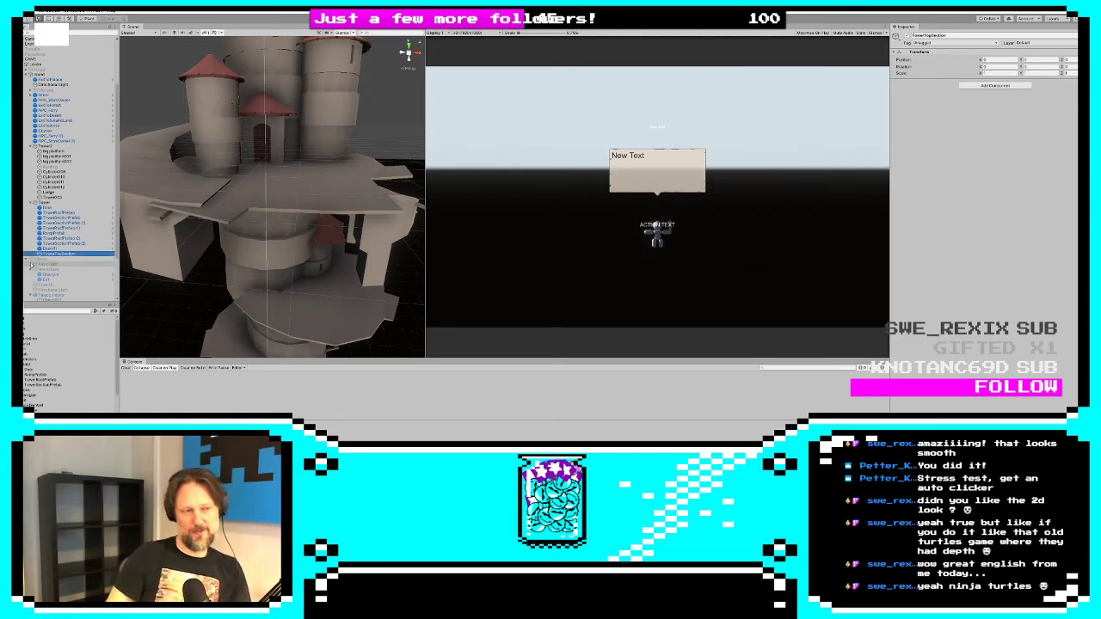
Move all of Tower's door, roof, section and ramp pieces into TowerTopSection
click(60, 250)
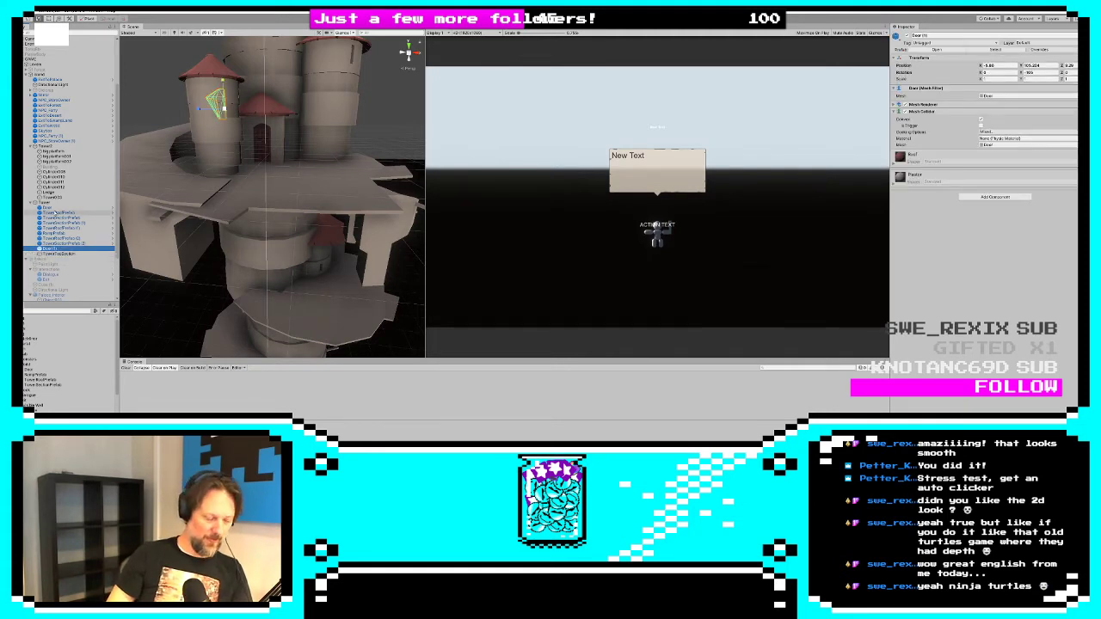
shift+click(52, 208)
drag(50, 254, 50, 254)
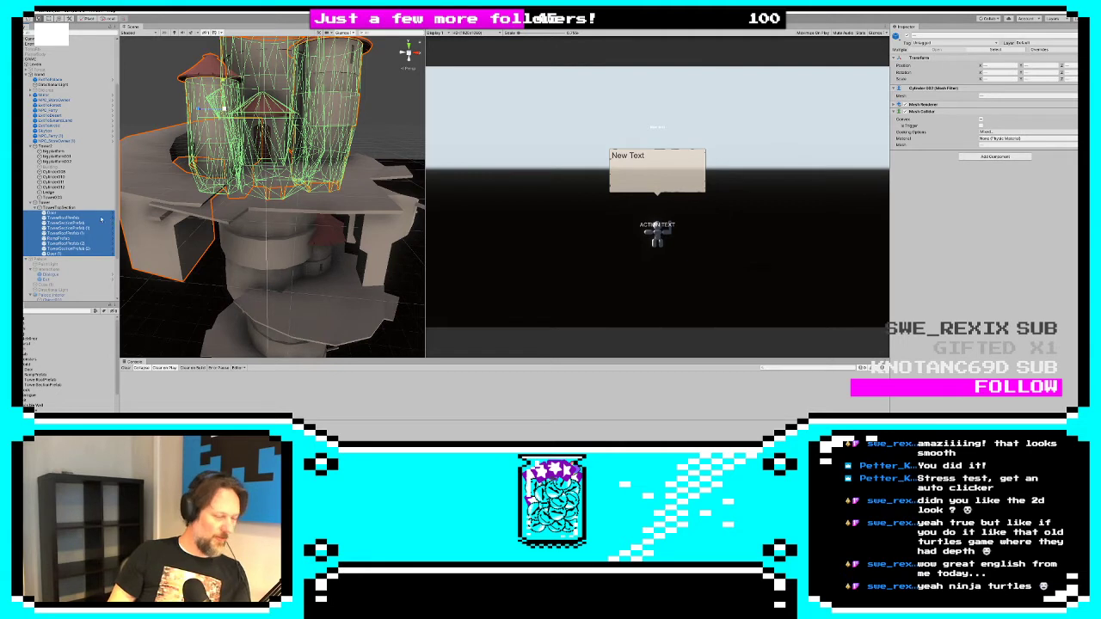
Move the upper big platform into TowerTopSection and save it as a prefab asset
click(48, 209)
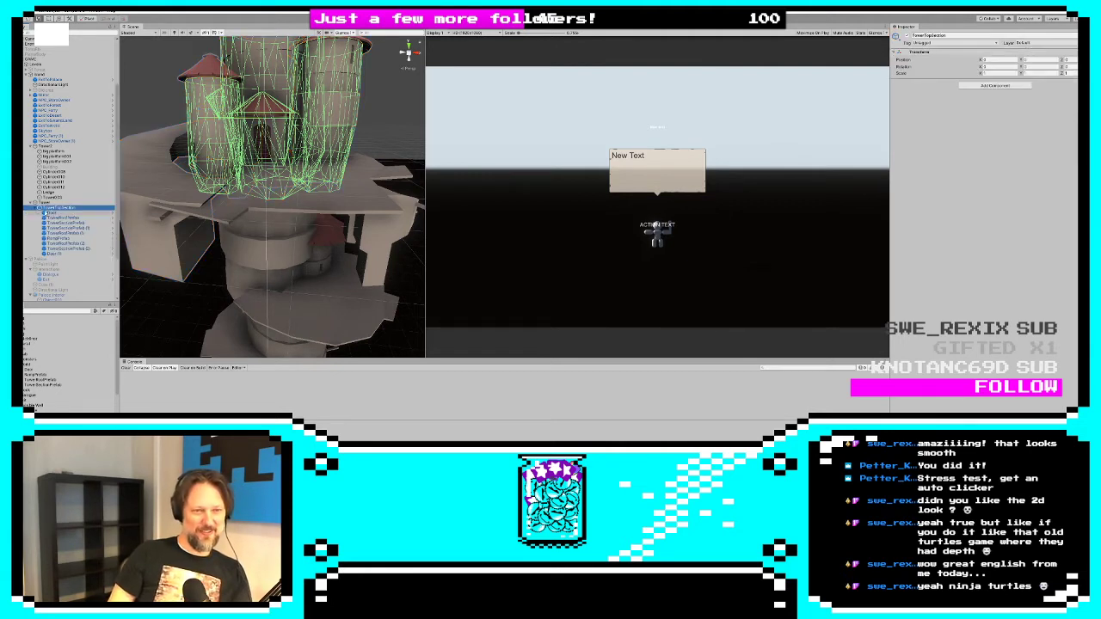
click(158, 185)
click(158, 185)
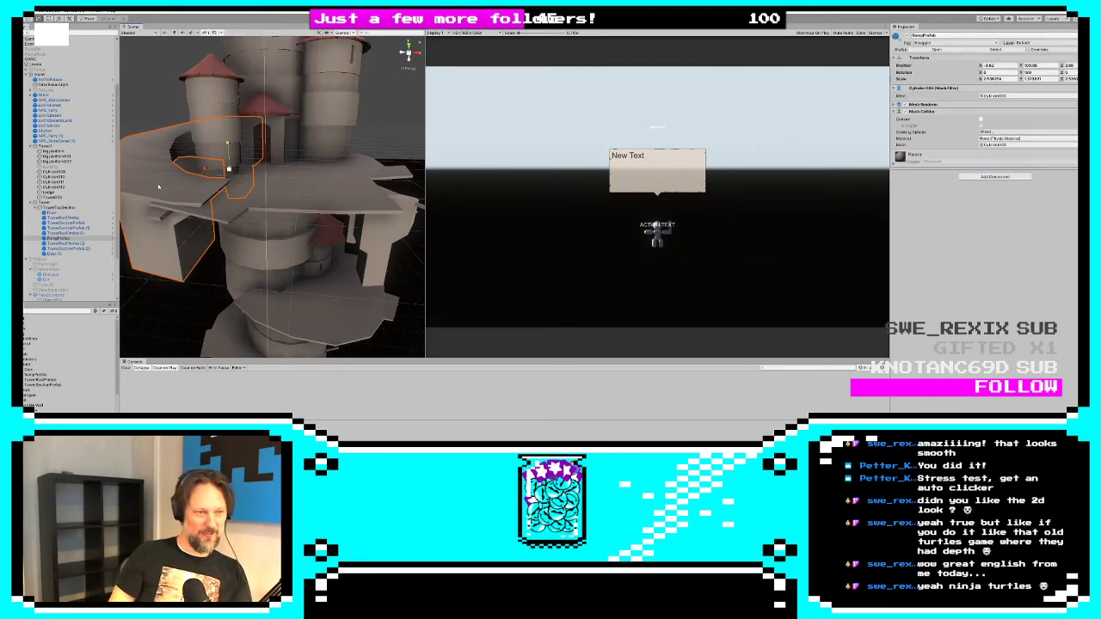
click(275, 199)
drag(53, 151, 52, 371)
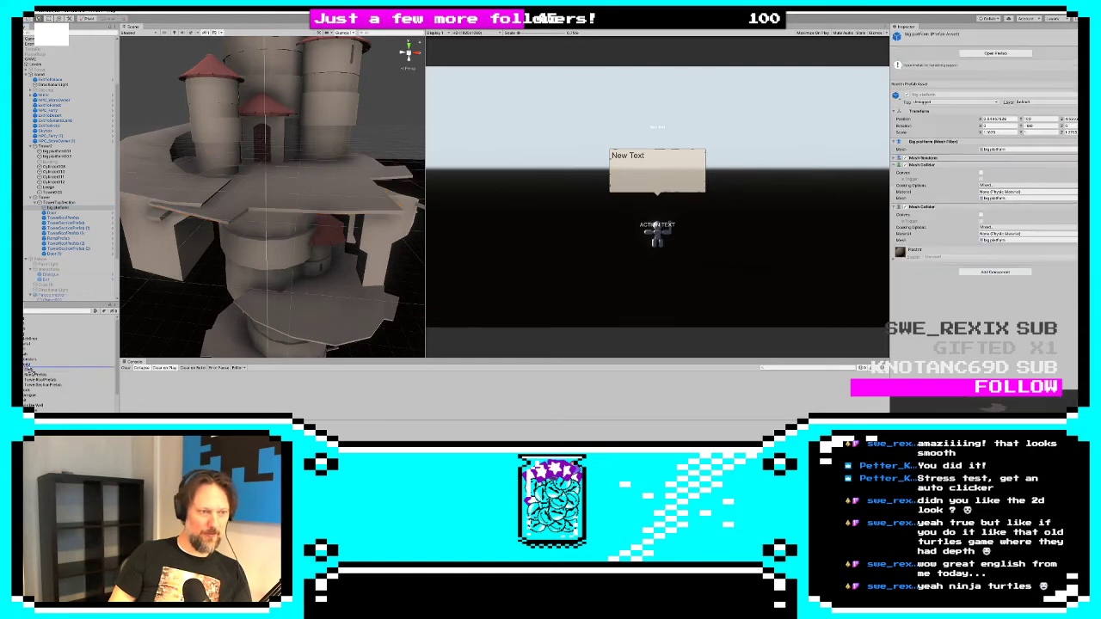
Open the bigplatform prefab, reset its transform to position 0, rotation 0 and scale 1, and return to the scene
click(76, 208)
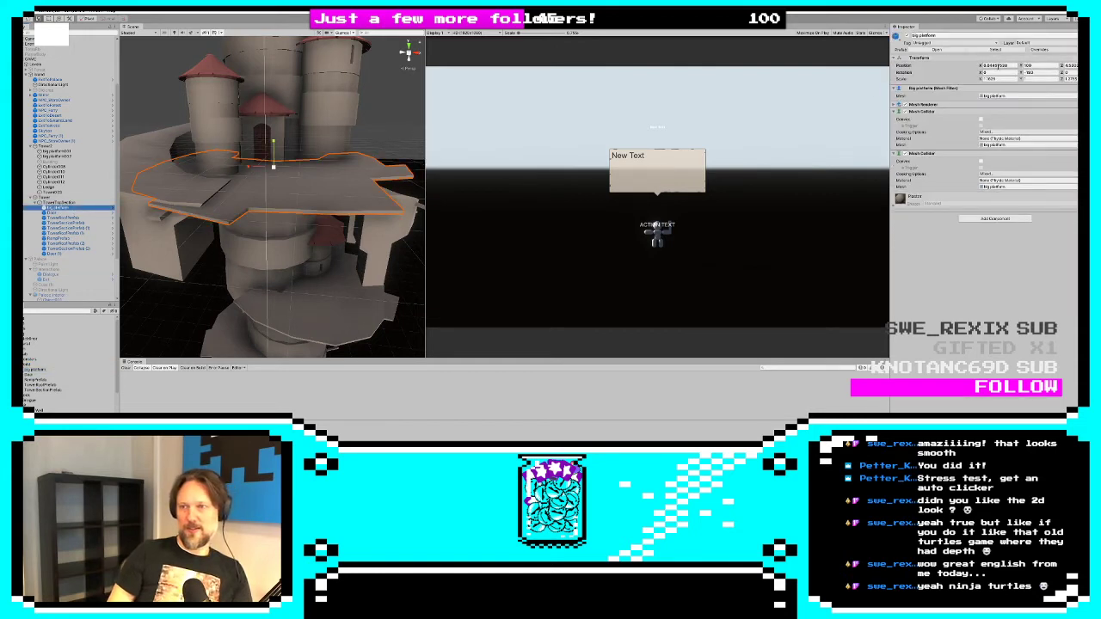
double_click(35, 370)
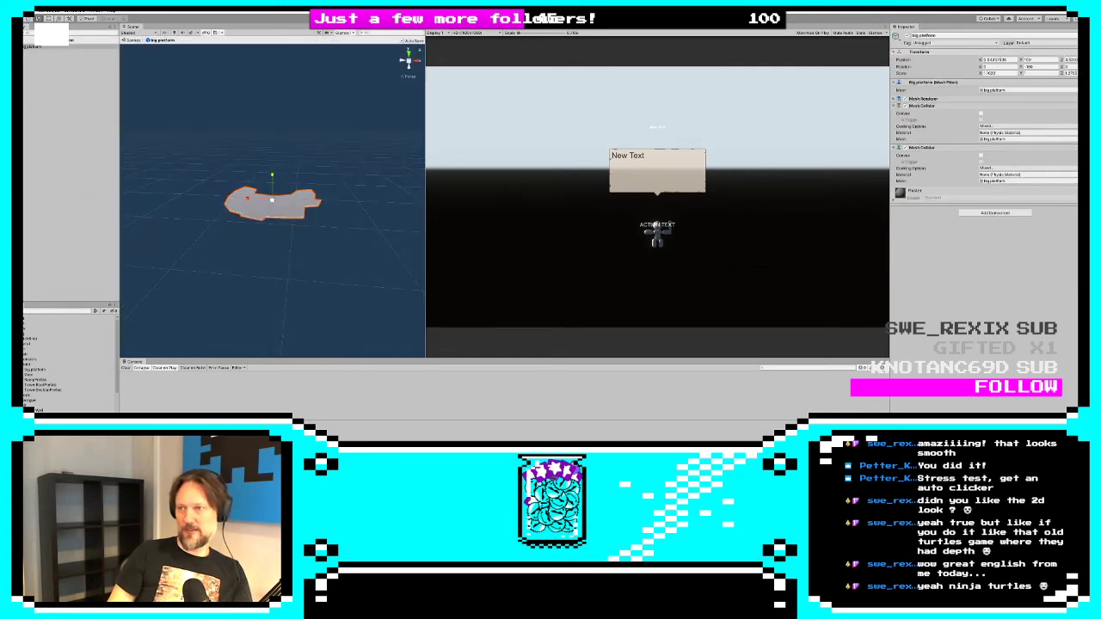
click(1092, 51)
click(1049, 59)
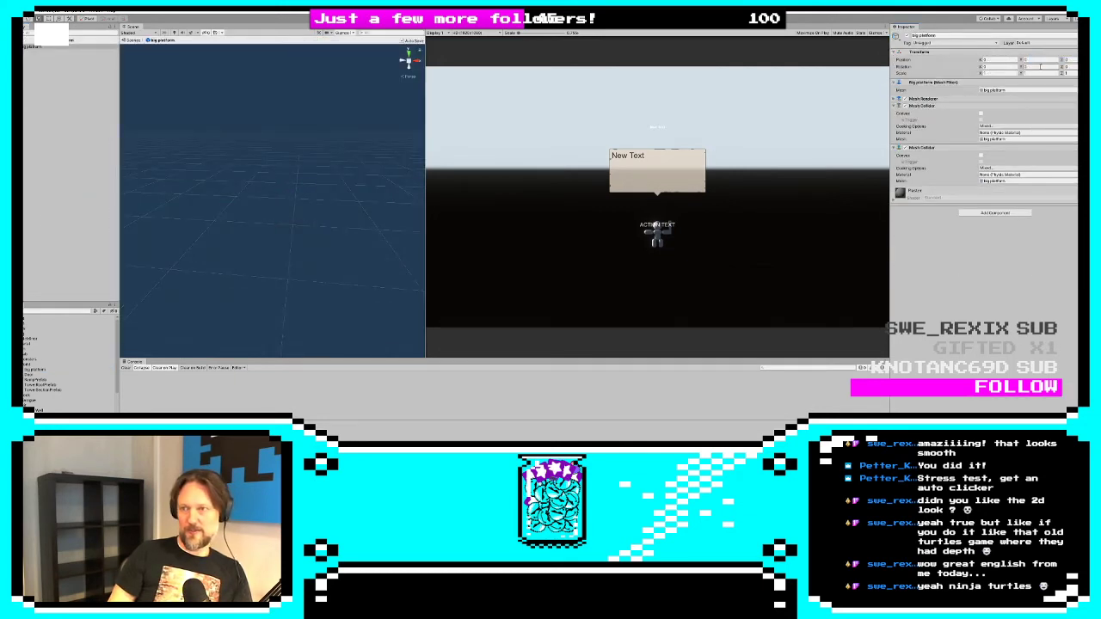
click(27, 39)
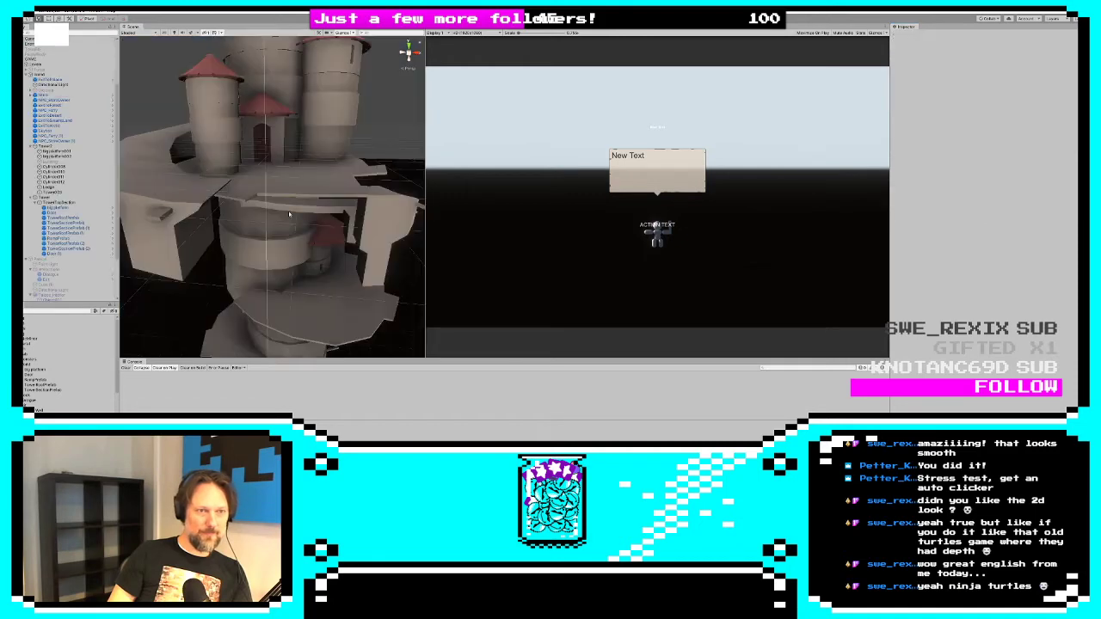
Move the ExitToPalace object into the Tower object, outside TowerTopSection
click(289, 187)
alt+drag(290, 187, 256, 214)
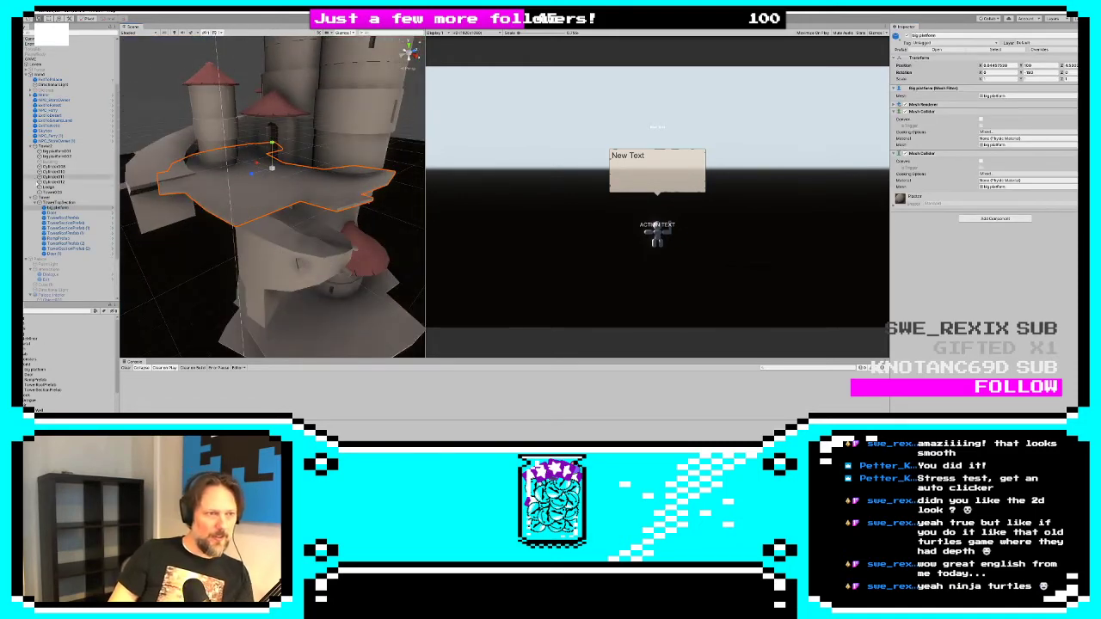
drag(36, 80, 58, 206)
mouse_move(254, 171)
alt+mouse_down()
mouse_move(251, 225)
mouse_move(259, 176)
alt+mouse_up()
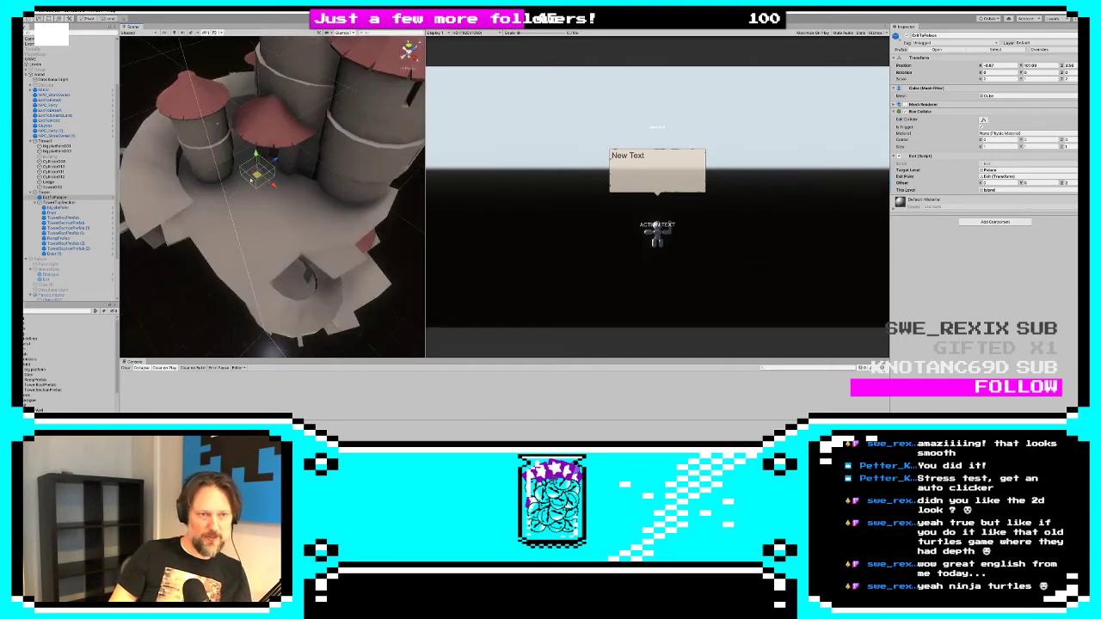
alt+drag(238, 226, 280, 167)
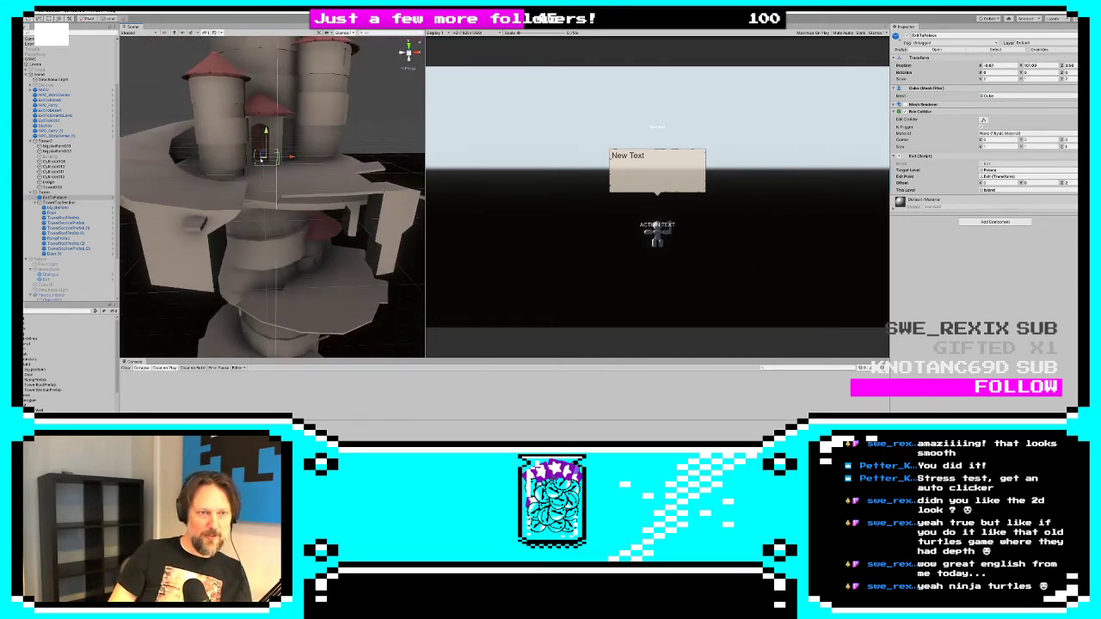
Scale the small front tower's section and roof up together to about 1.5
click(210, 153)
shift+click(215, 76)
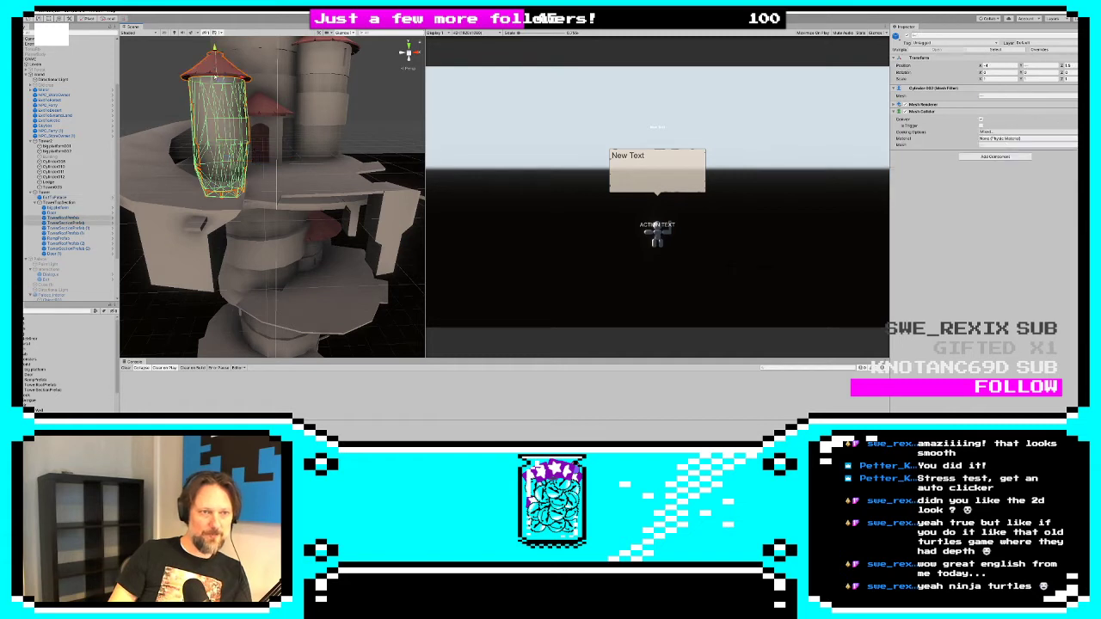
mouse_move(237, 80)
mouse_down()
mouse_move(212, 76)
mouse_move(231, 77)
mouse_up()
middle_drag(200, 76, 232, 183)
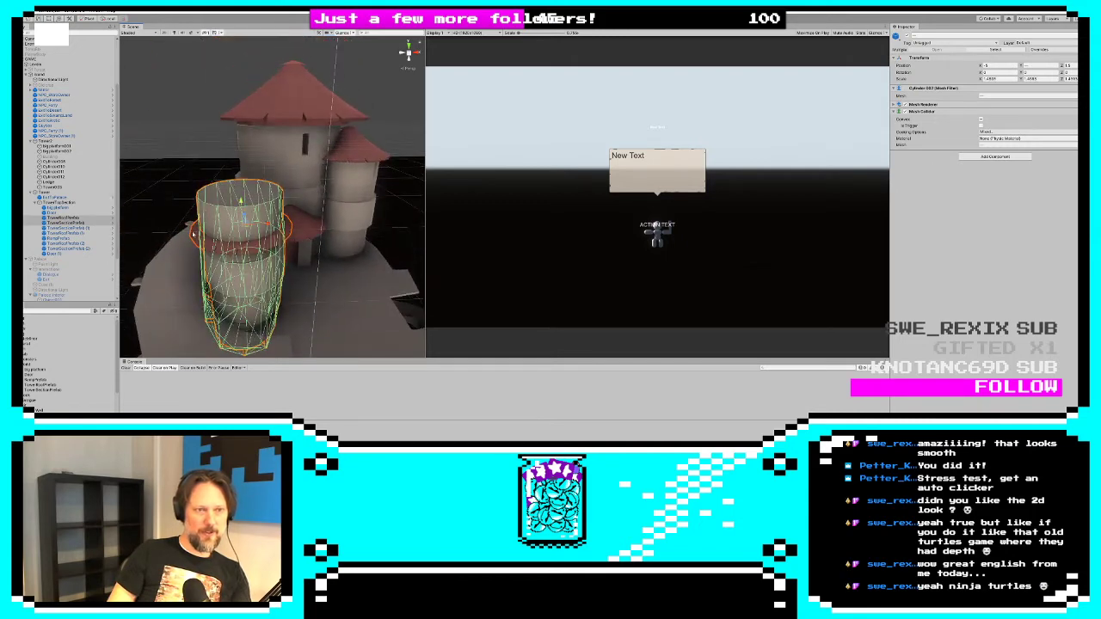
Lower the enlarged front tower section and fit its roof back on top of it
click(196, 235)
click(236, 198)
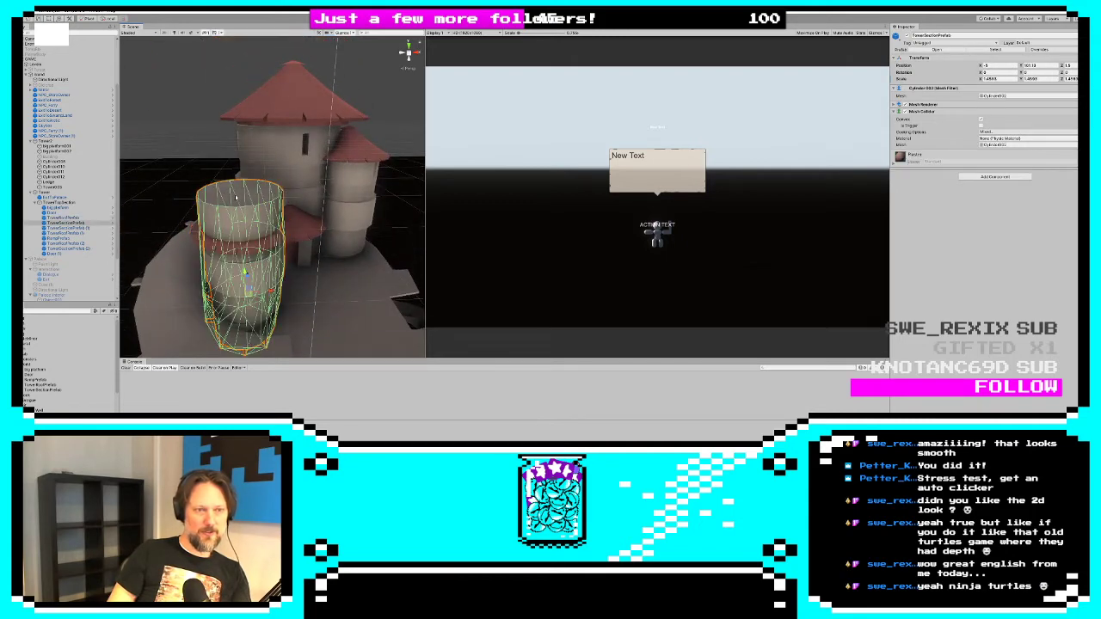
mouse_move(246, 271)
alt+mouse_down()
mouse_move(237, 235)
mouse_move(227, 273)
alt+mouse_up()
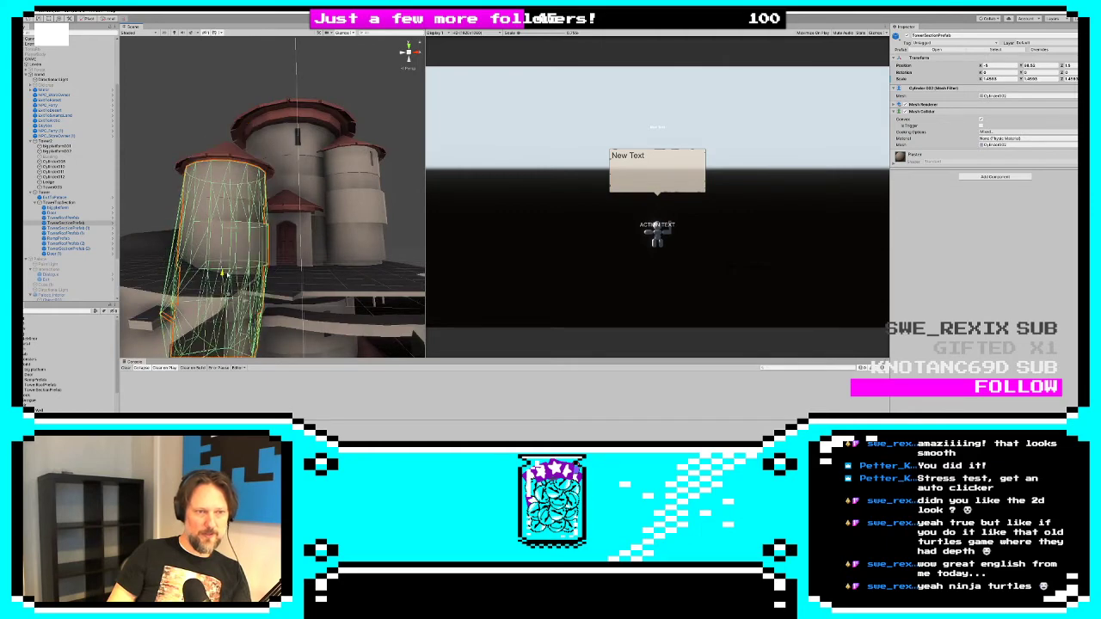
click(219, 159)
drag(226, 170, 287, 281)
Reposition the enlarged front tower section and its roof together on the upper platform
click(215, 320)
click(230, 188)
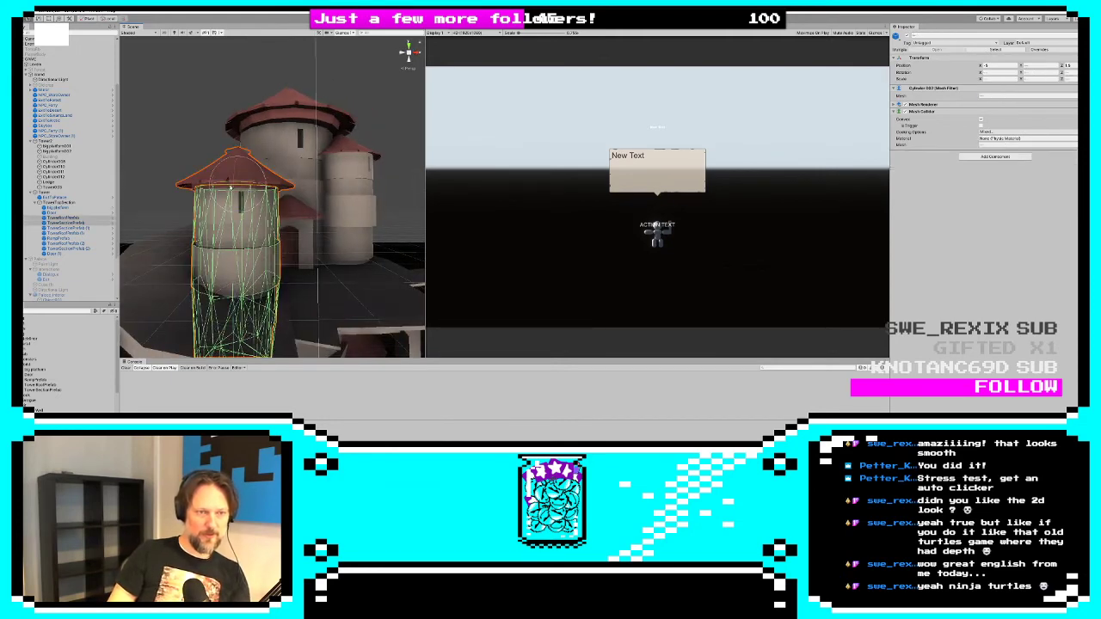
drag(261, 186, 226, 253)
click(174, 263)
middle_drag(226, 253, 225, 193)
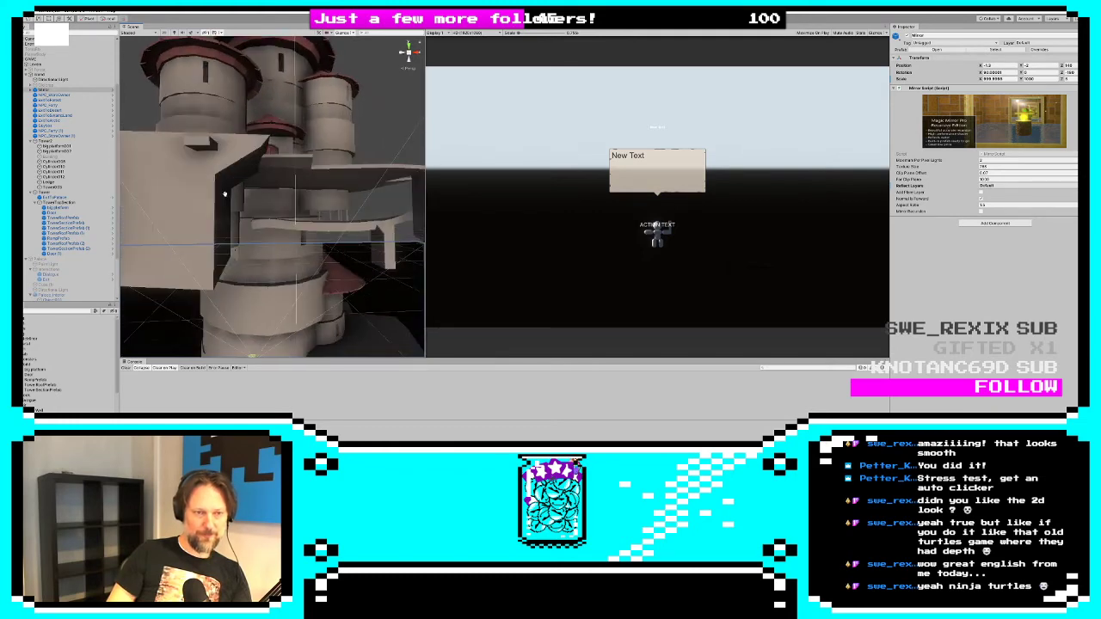
Delete the old curved ramp mesh hanging beneath the edge of the upper platform
alt+drag(225, 193, 202, 215)
alt+drag(290, 226, 194, 292)
click(191, 295)
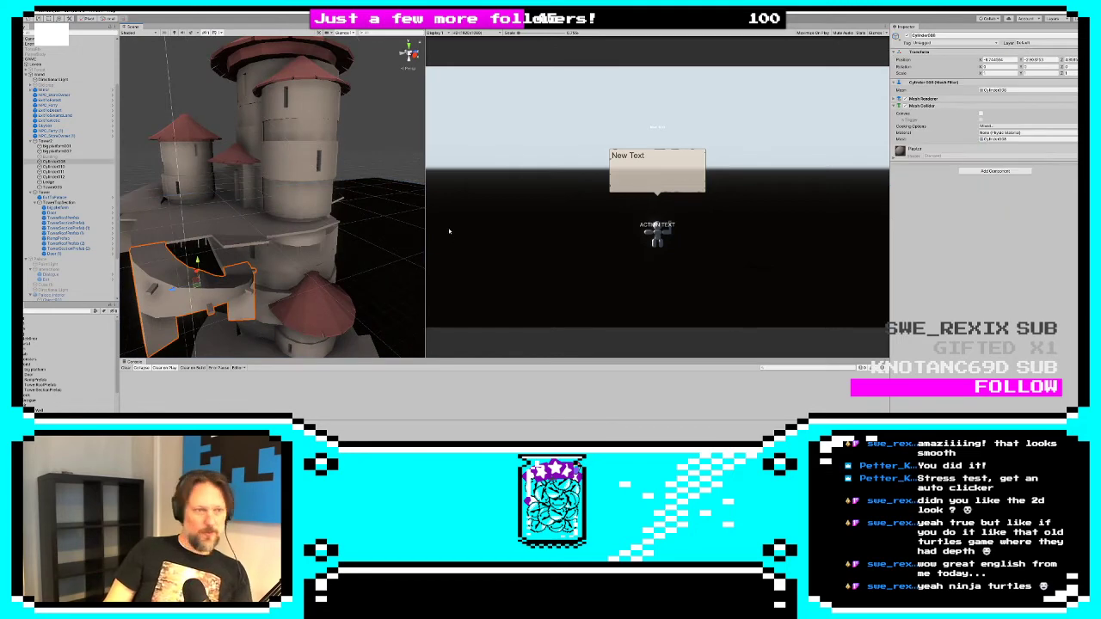
key(Delete)
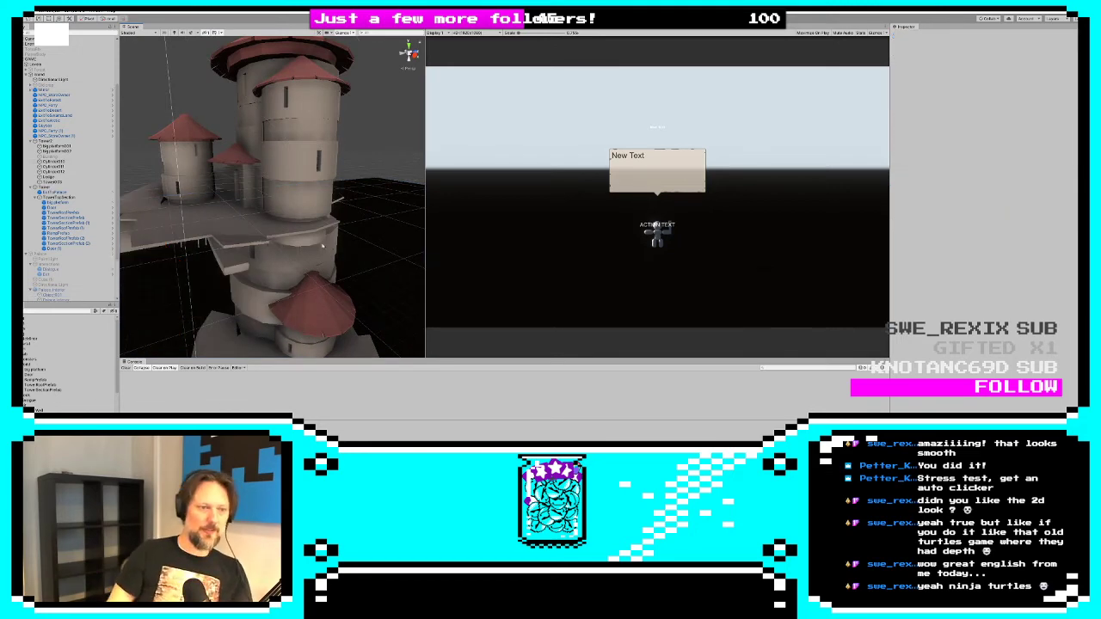
Duplicate the RampPrefab beside the front tower, then rotate and move the copy to the opposite side of the upper platform
alt+drag(322, 246, 361, 272)
scroll(223, 213, up, 3)
click(222, 212)
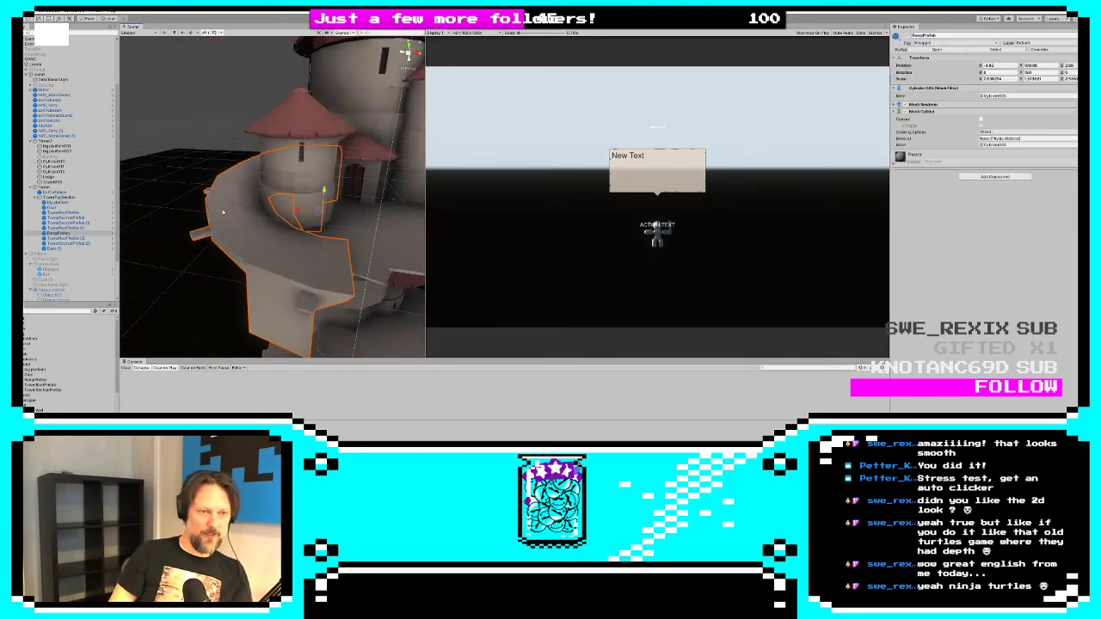
alt+drag(223, 212, 217, 284)
key(ctrl+d)
key(e)
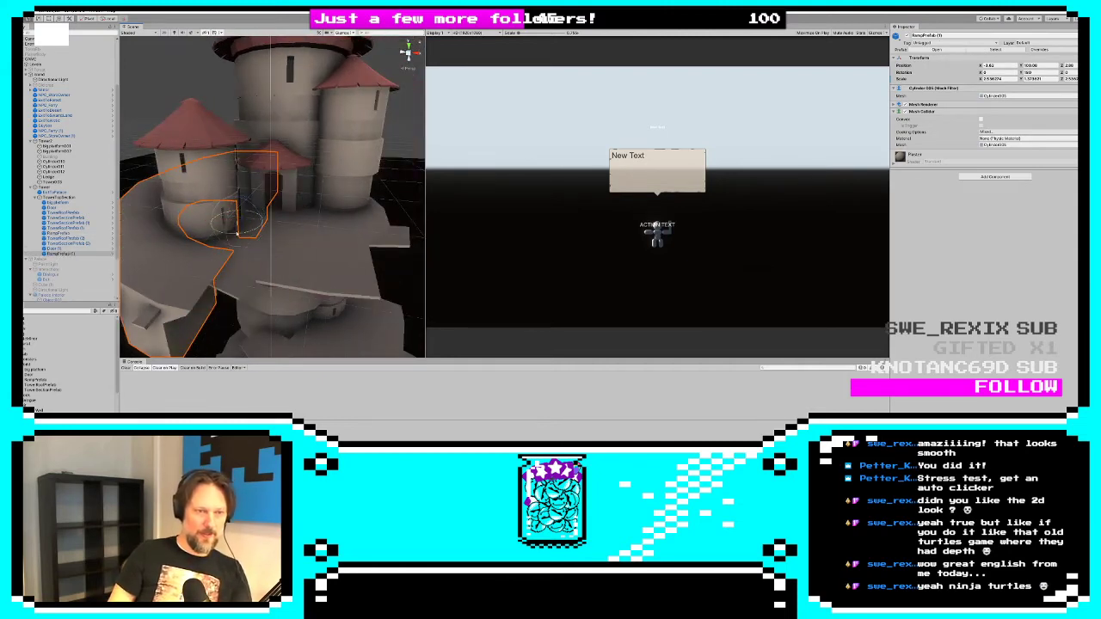
drag(237, 233, 374, 251)
alt+drag(373, 251, 248, 255)
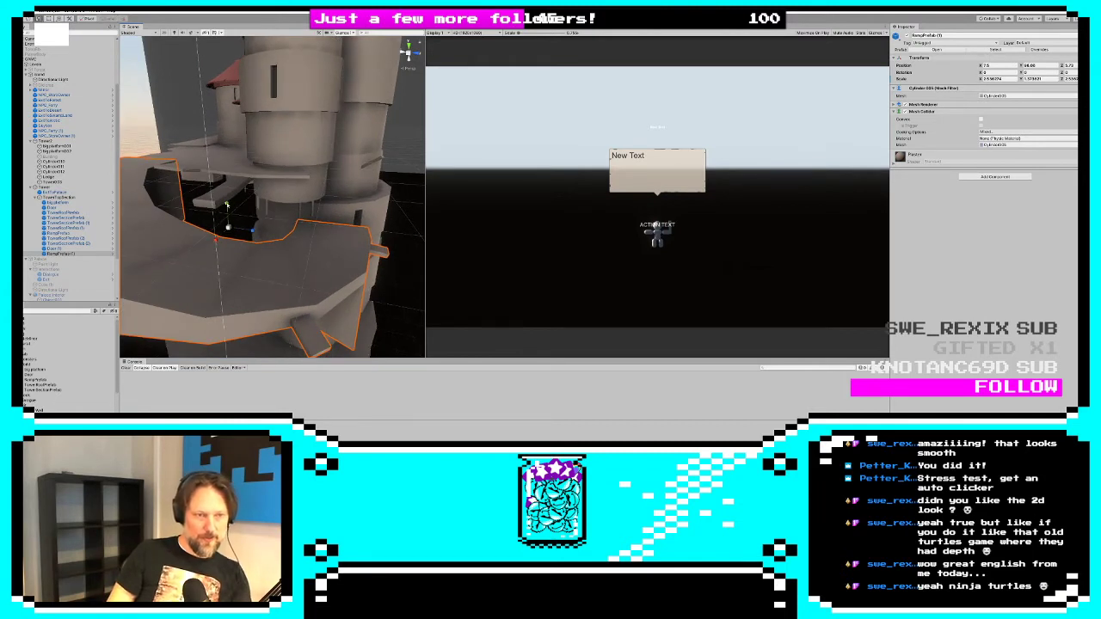
Lower and shrink the ramp copy to fit the platform edge, undoing the last adjustment
drag(228, 206, 272, 283)
drag(270, 223, 205, 193)
key(ctrl+z)
Rotate and enlarge the Ledge beneath the upper platform and move it outward from the tower
click(287, 150)
click(287, 150)
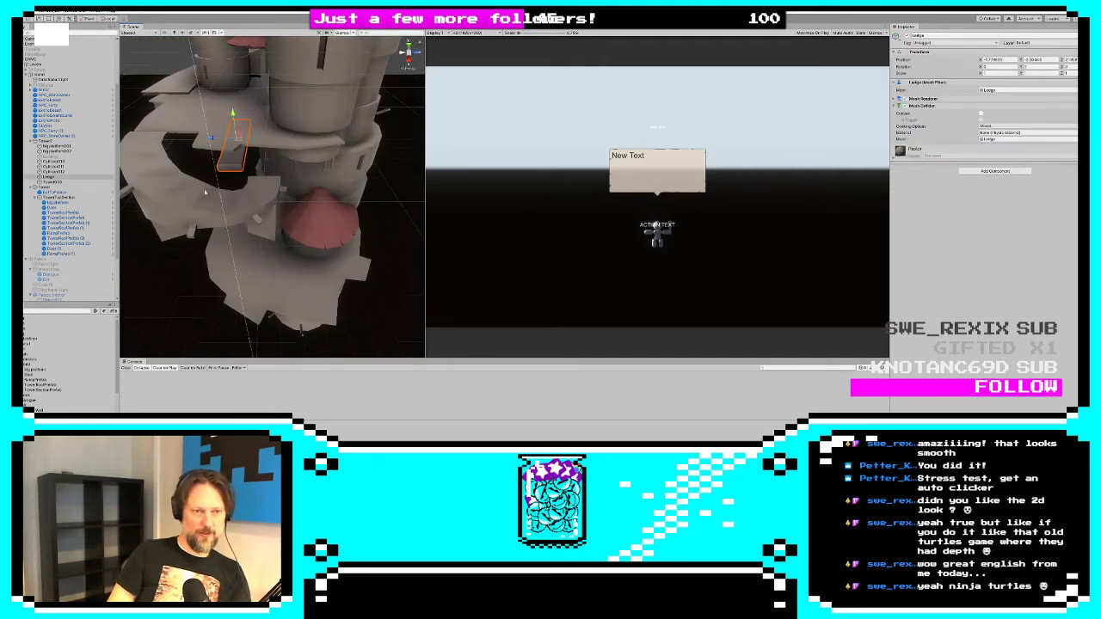
click(240, 142)
click(231, 166)
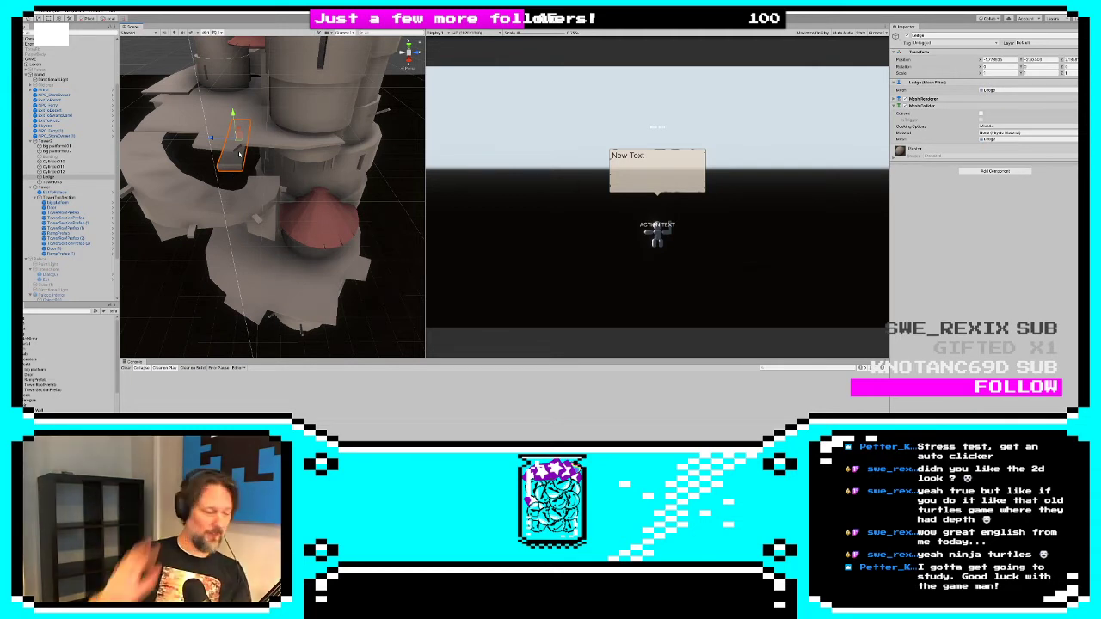
alt+drag(239, 154, 260, 148)
alt+drag(260, 148, 351, 146)
click(342, 116)
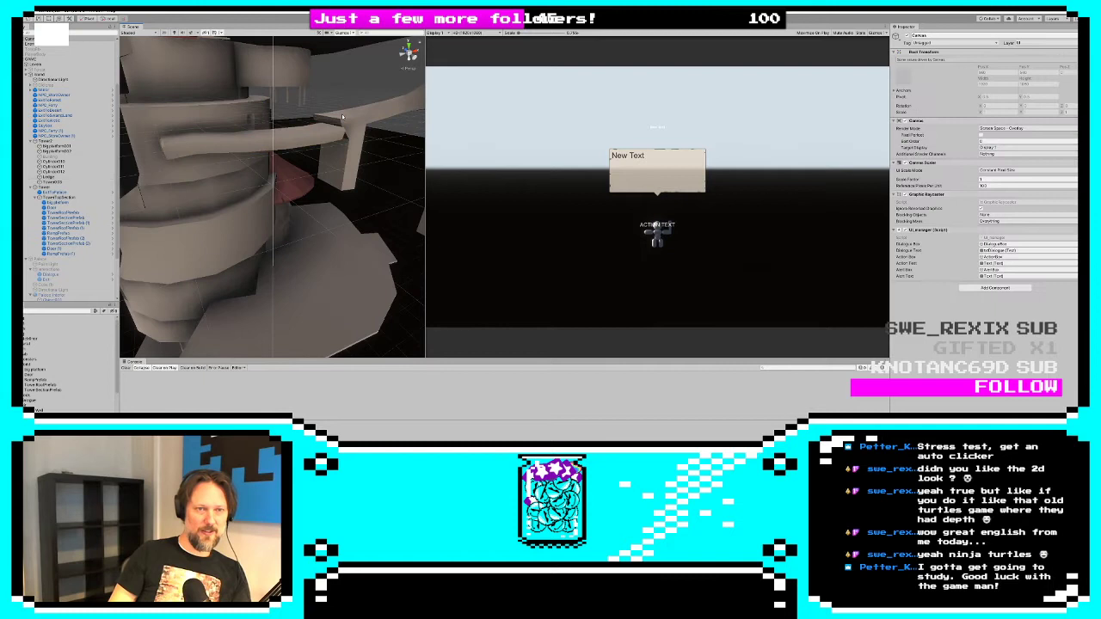
click(272, 138)
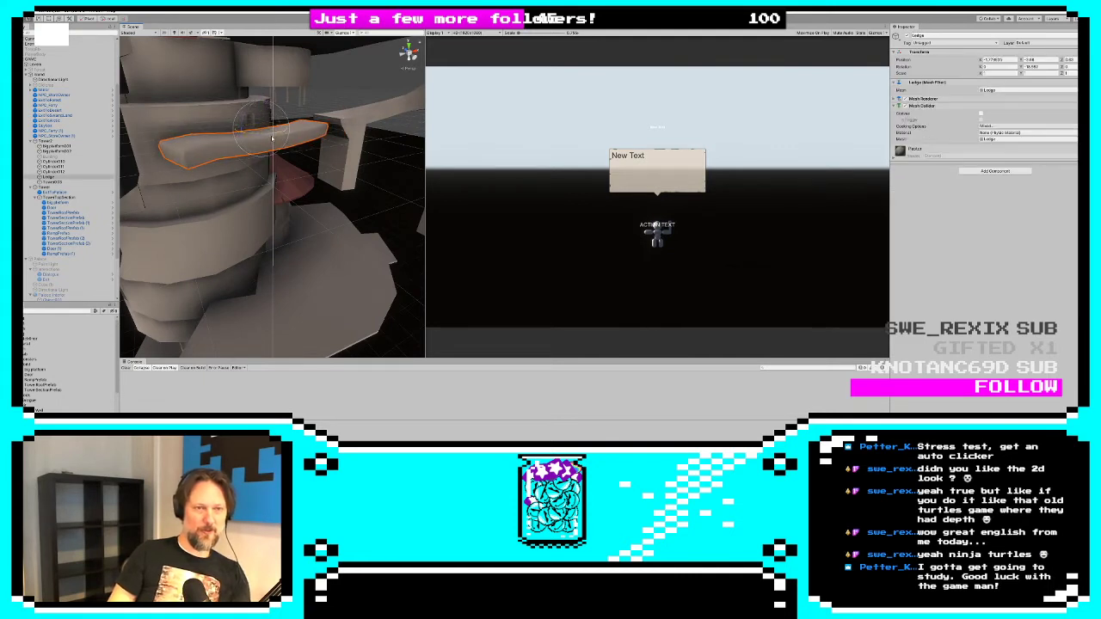
drag(269, 135, 110, 258)
Duplicate the original RampPrefab and place the copy below the first ramp copy to continue the descent
click(375, 177)
scroll(375, 177, down, 3)
scroll(157, 165, down, 2)
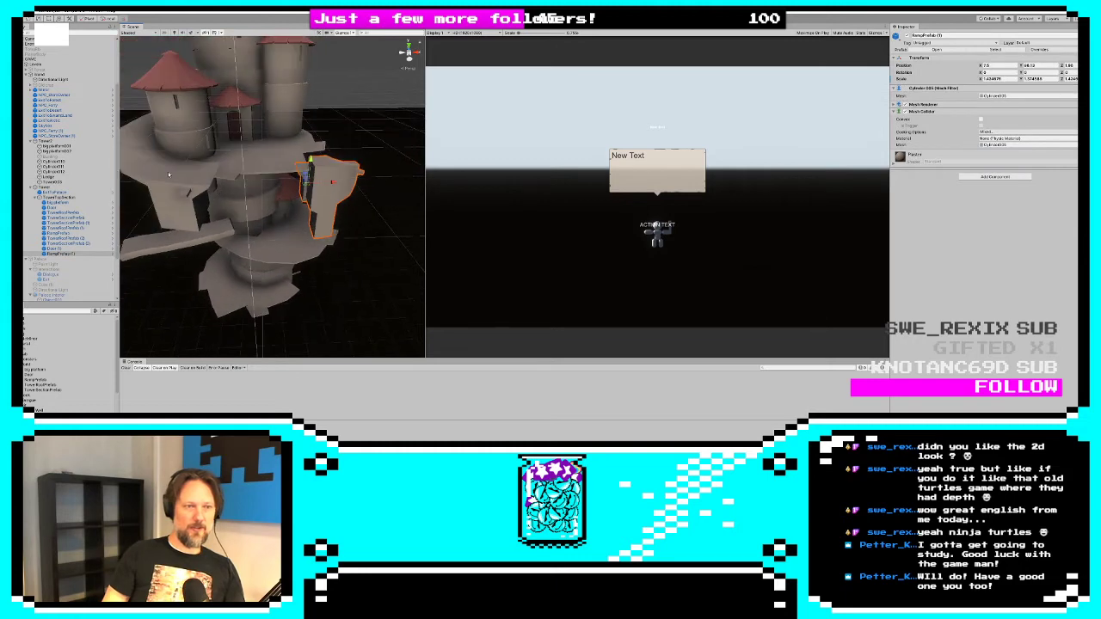
click(185, 182)
key(ctrl+d)
drag(216, 145, 305, 222)
alt+drag(305, 222, 312, 254)
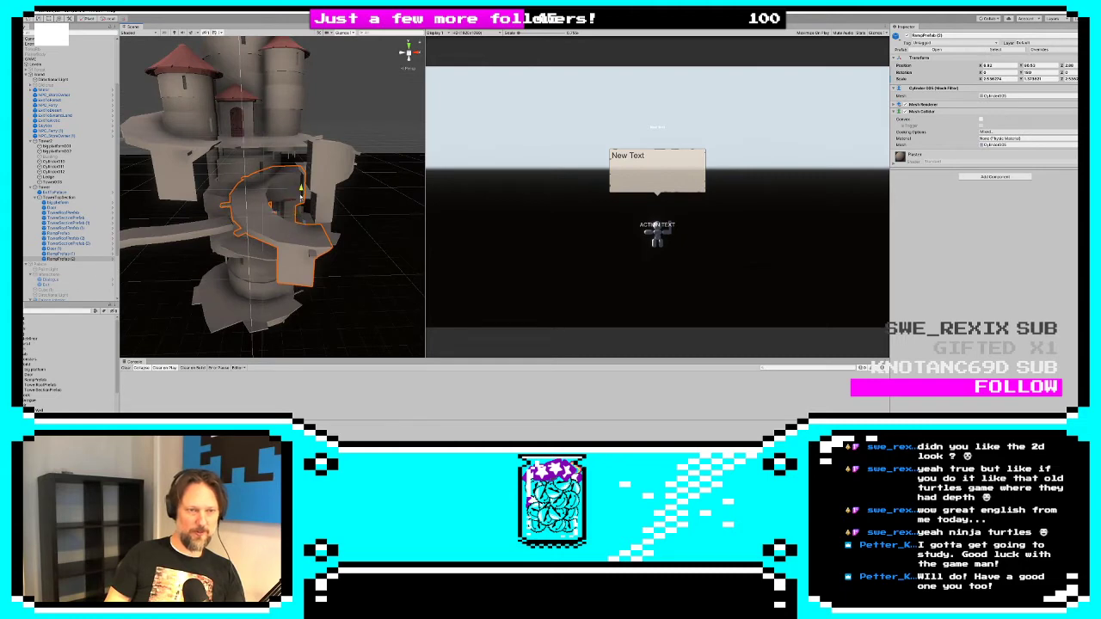
alt+drag(301, 196, 158, 239)
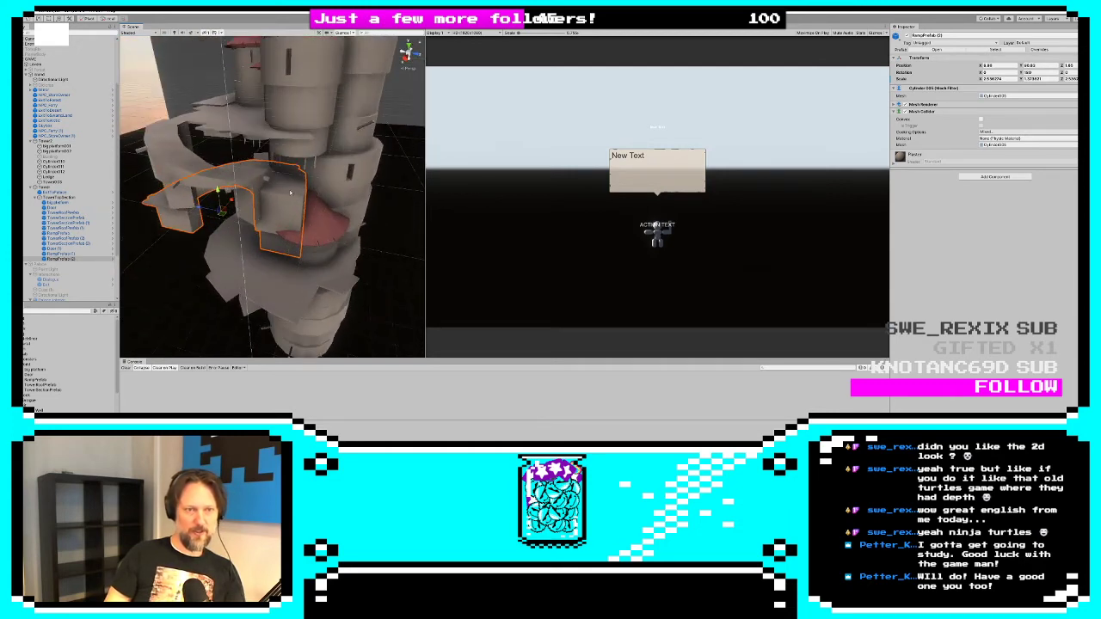
alt+drag(217, 189, 225, 291)
Duplicate the smaller ramp copy and position the new one below the second ramp copy
key(w)
click(344, 173)
key(ctrl+d)
middle_drag(225, 291, 294, 269)
alt+drag(293, 268, 153, 270)
key(ctrl+z)
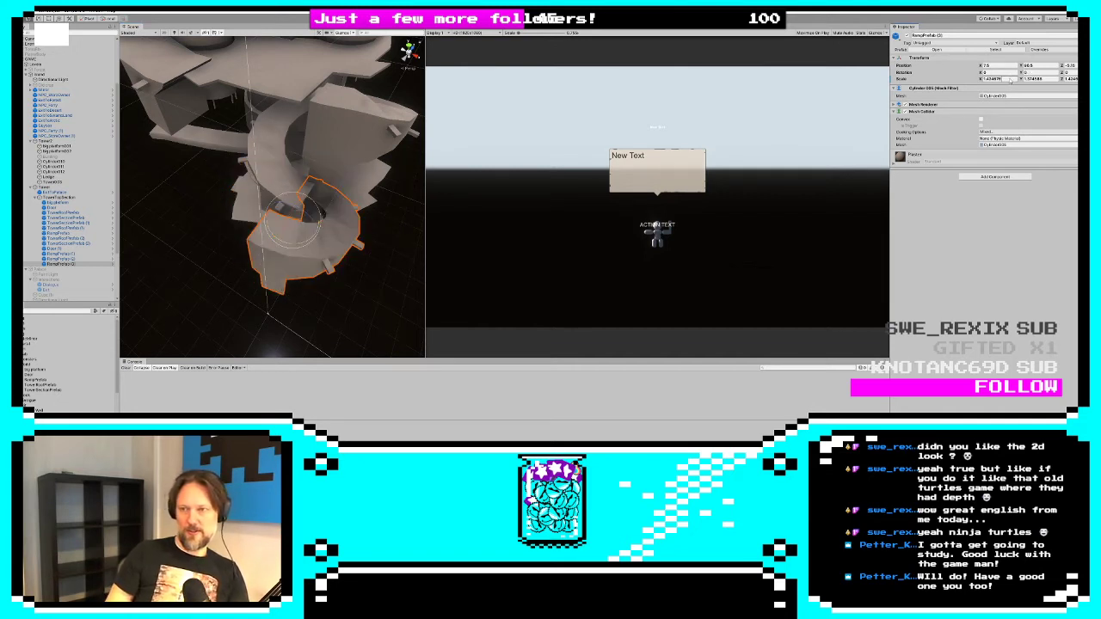
Mirror the lowest ramp copy by setting its scale to -1, 1, 1
text(-1)
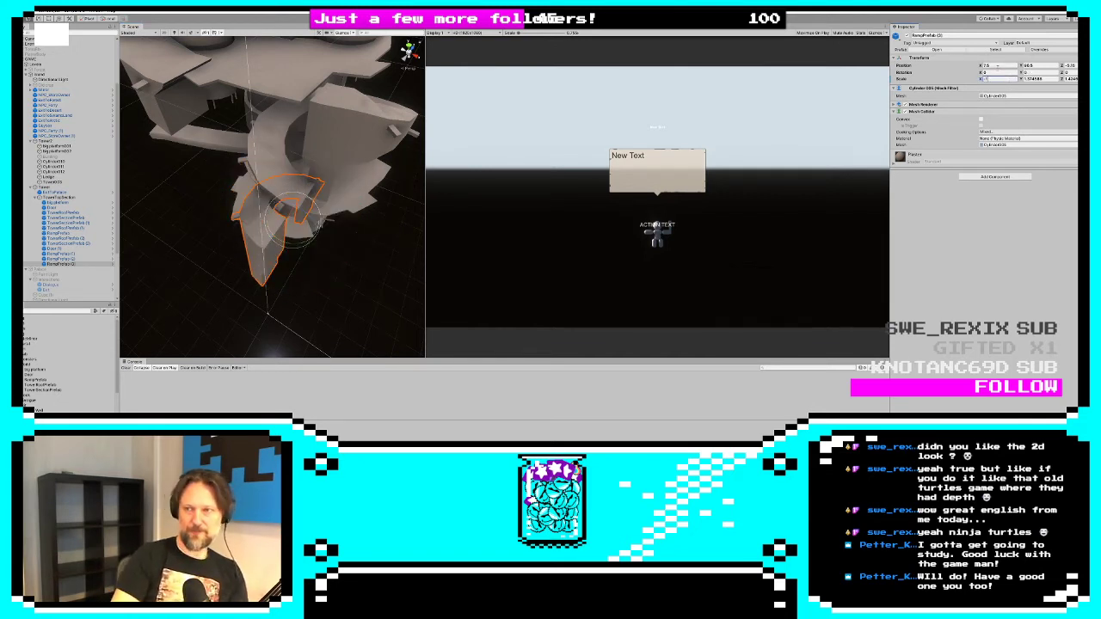
text(5)
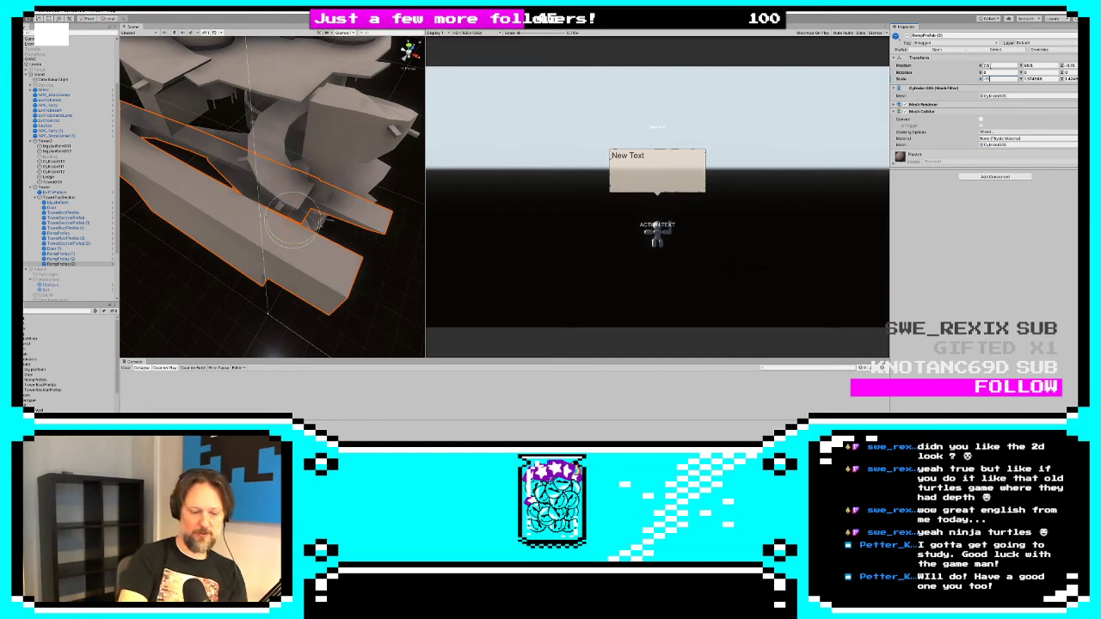
key(BackSpace)
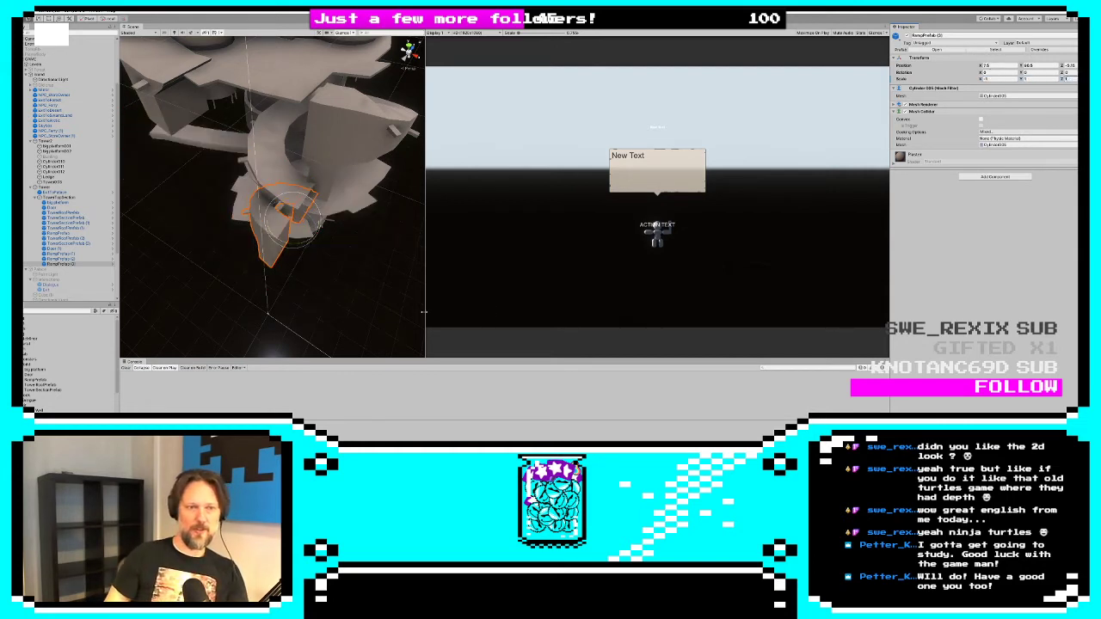
Rotate, move and enlarge the mirrored ramp so that it continues outward from the lower end of the ramp above
alt+drag(322, 267, 389, 232)
key(w)
drag(316, 191, 336, 250)
key(e)
key(w)
drag(359, 214, 305, 201)
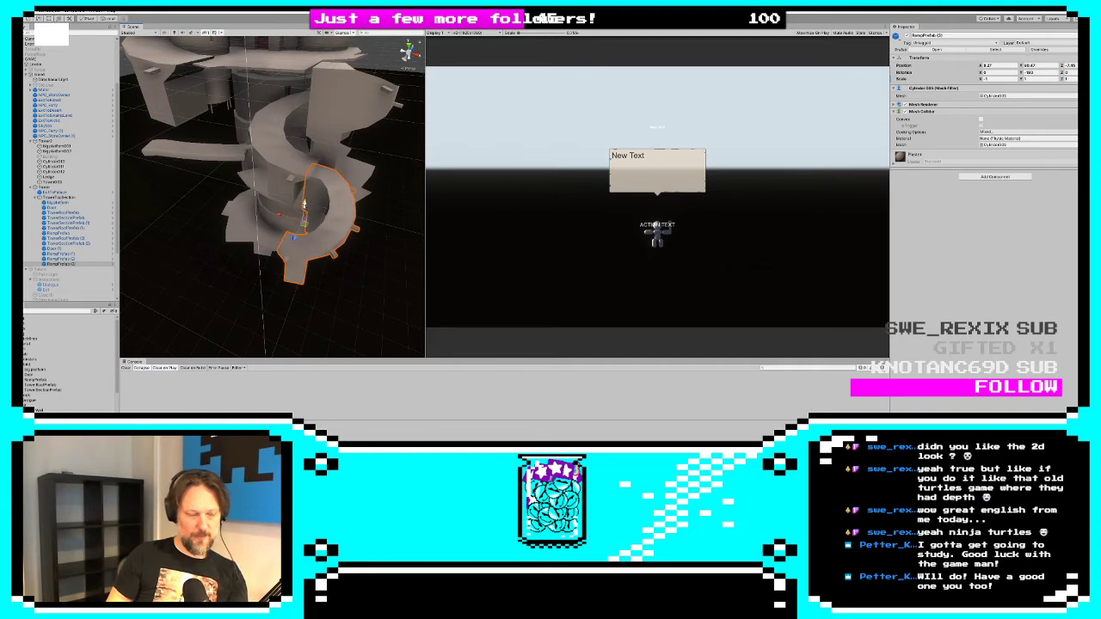
drag(303, 222, 388, 193)
alt+drag(325, 228, 351, 231)
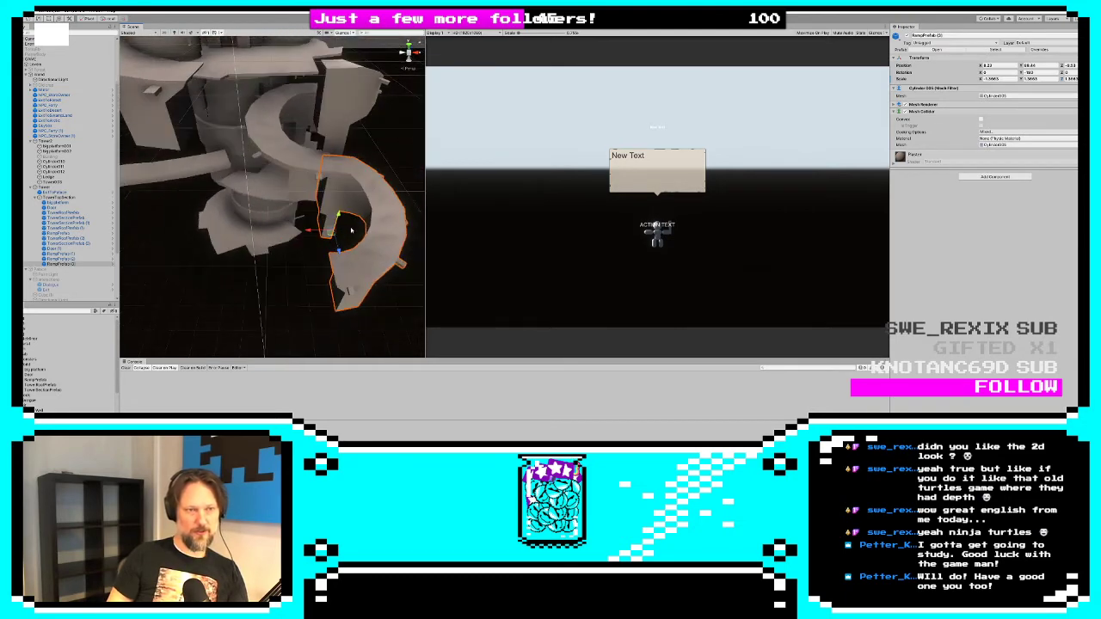
Move the Ledge to the foot of the mirrored ramp and rotate it to extend the path around the tower
click(166, 162)
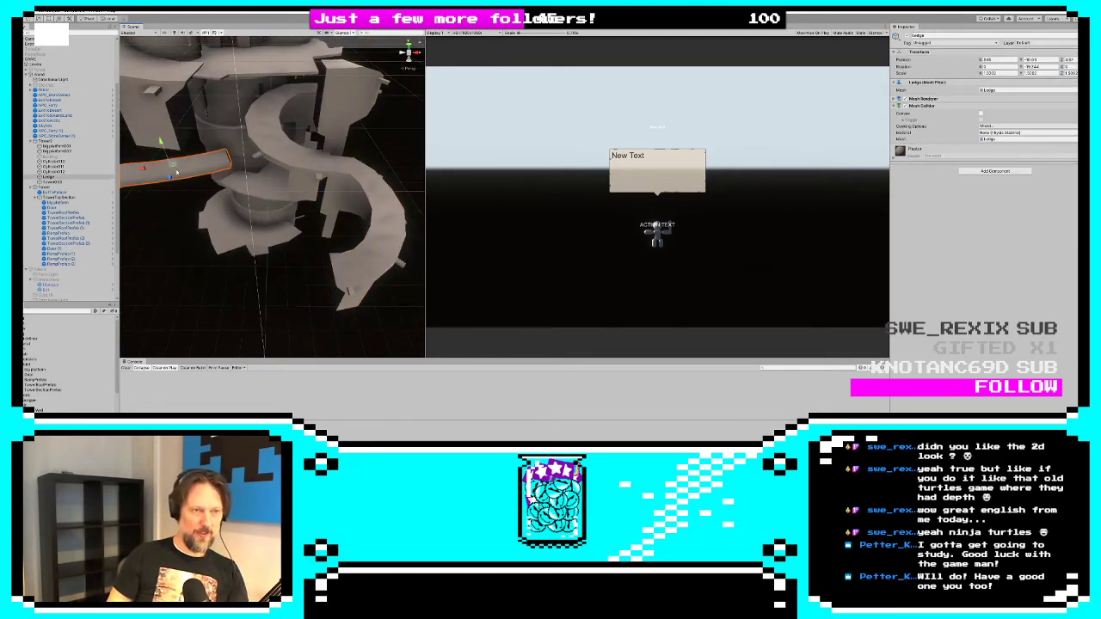
drag(177, 172, 272, 257)
key(e)
key(w)
key(e)
key(w)
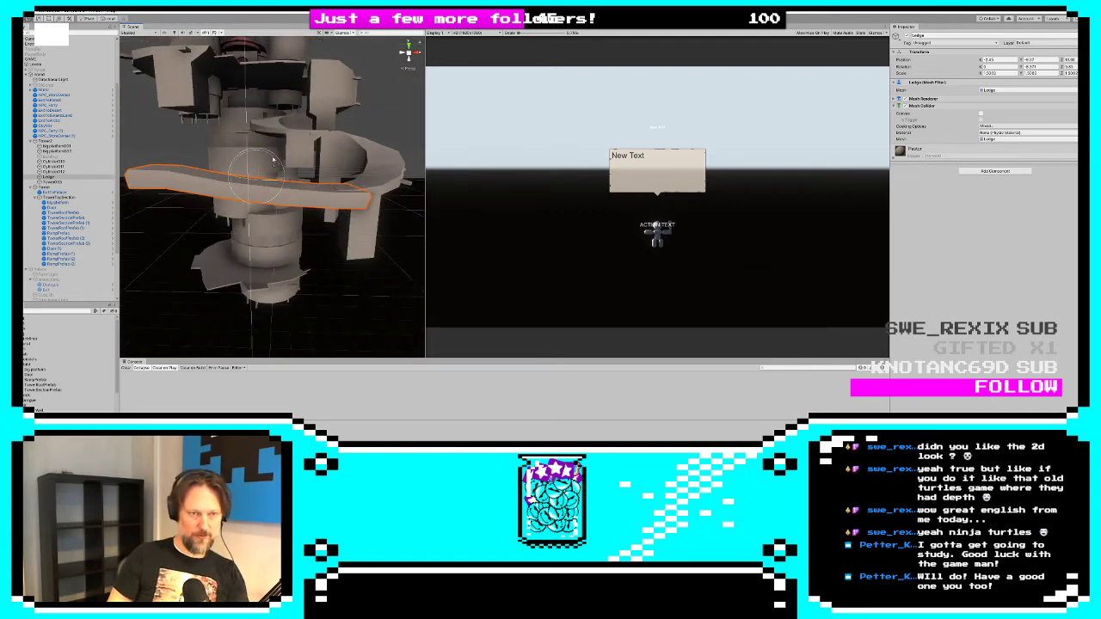
drag(273, 159, 263, 201)
key(w)
key(e)
mouse_move(263, 201)
alt+mouse_down()
mouse_move(392, 237)
mouse_move(377, 202)
mouse_move(271, 221)
mouse_move(236, 204)
mouse_move(253, 217)
alt+mouse_up()
alt+drag(253, 218, 249, 235)
Select the three lower ramp copies together with the Ledge and shift them slightly toward the tower as a group
click(329, 176)
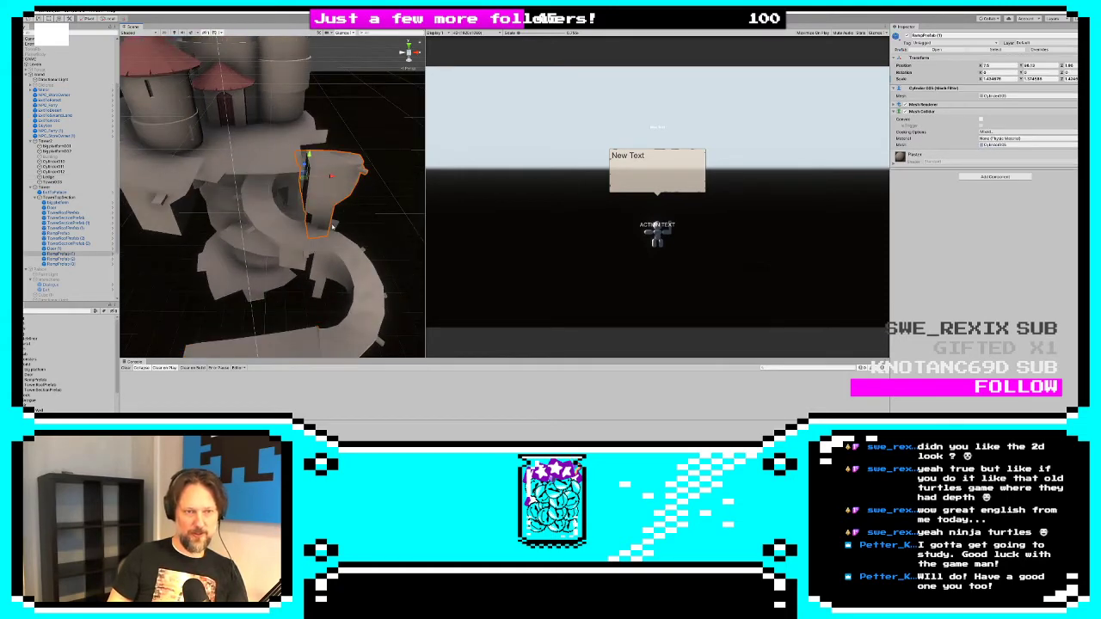
alt+drag(332, 227, 330, 185)
shift+click(284, 216)
shift+click(376, 323)
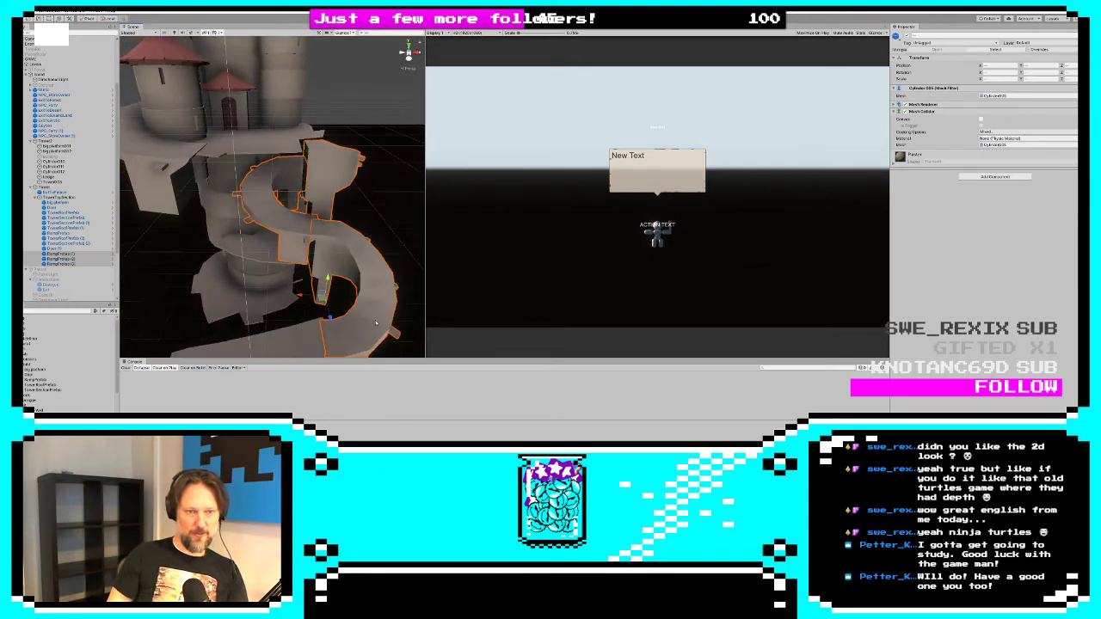
shift+click(294, 343)
middle_drag(213, 326, 220, 316)
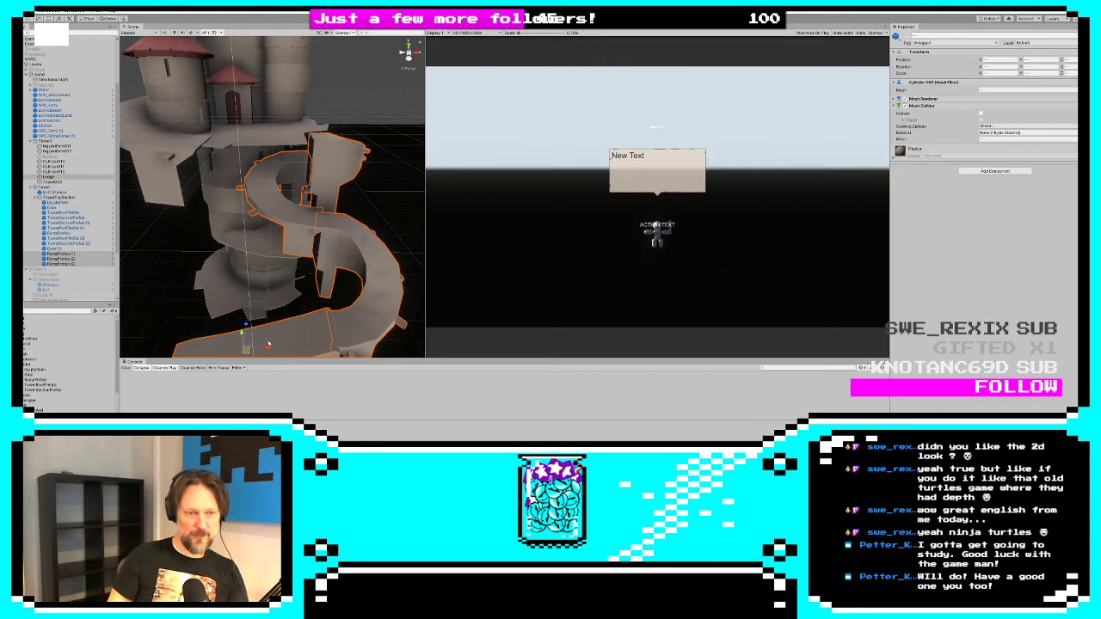
drag(268, 347, 231, 335)
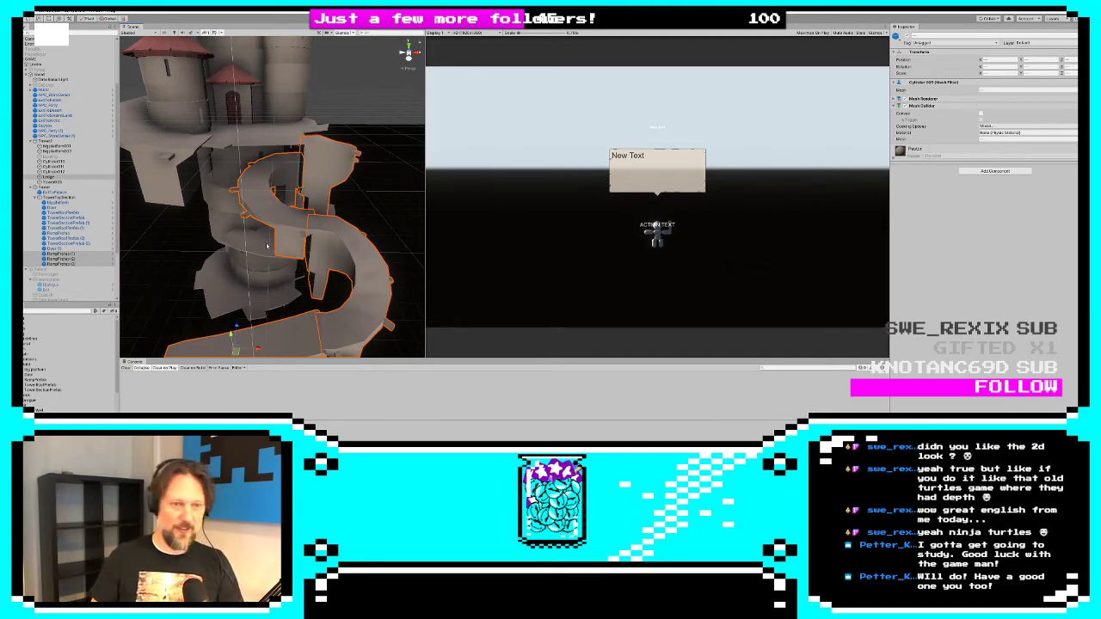
alt+drag(276, 230, 337, 217)
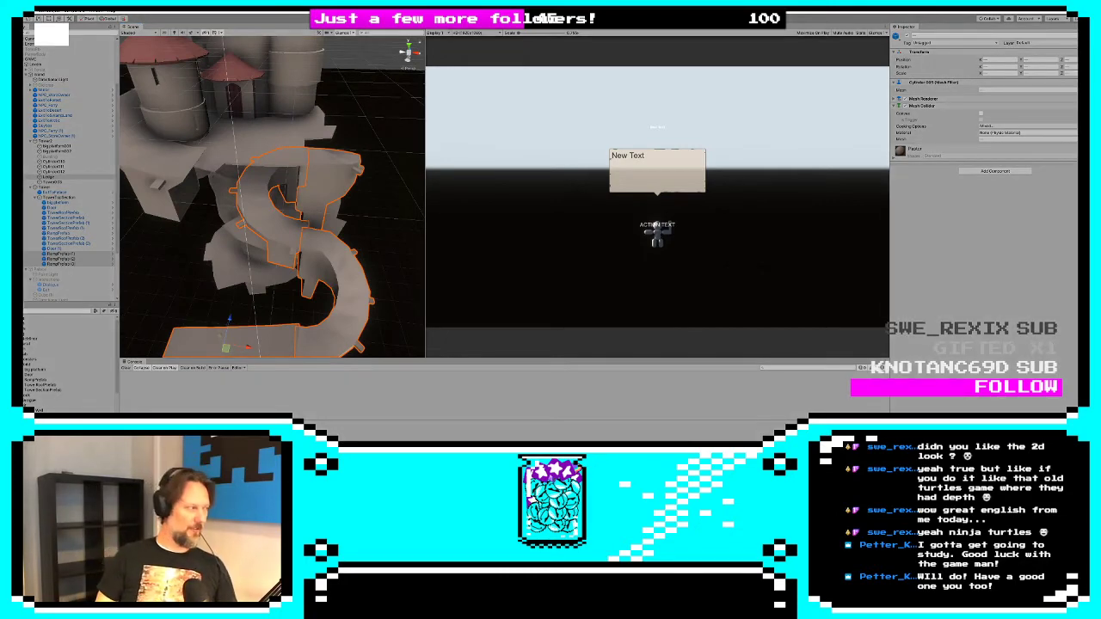
Play-test the scene by walking the character from the palace exit along the platform and onto the first ramp copy
key(ctrl+p)
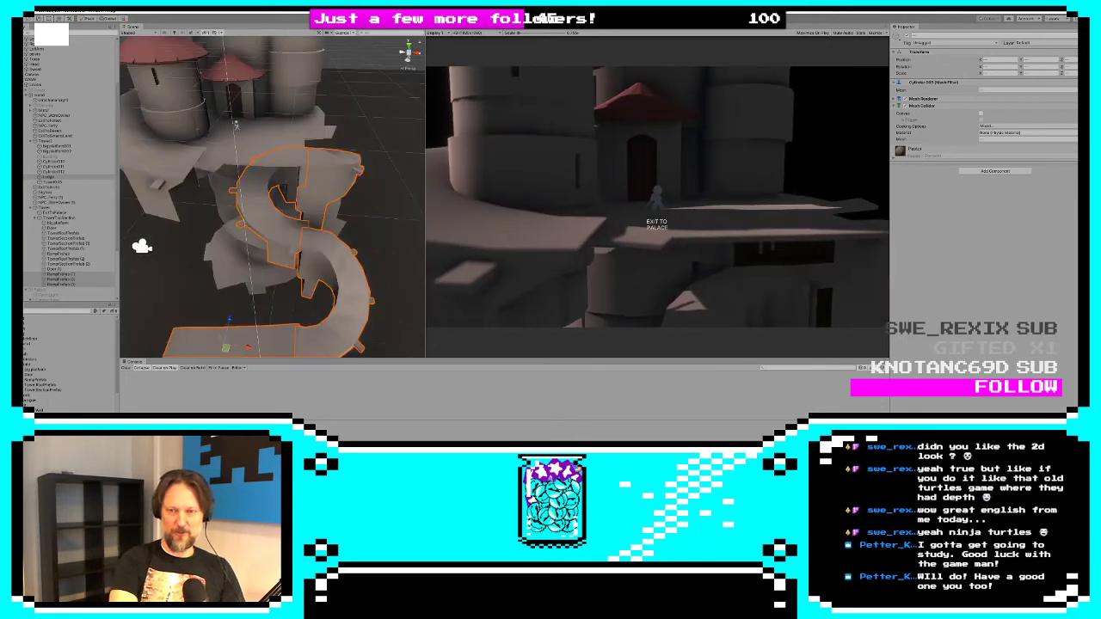
key(d)
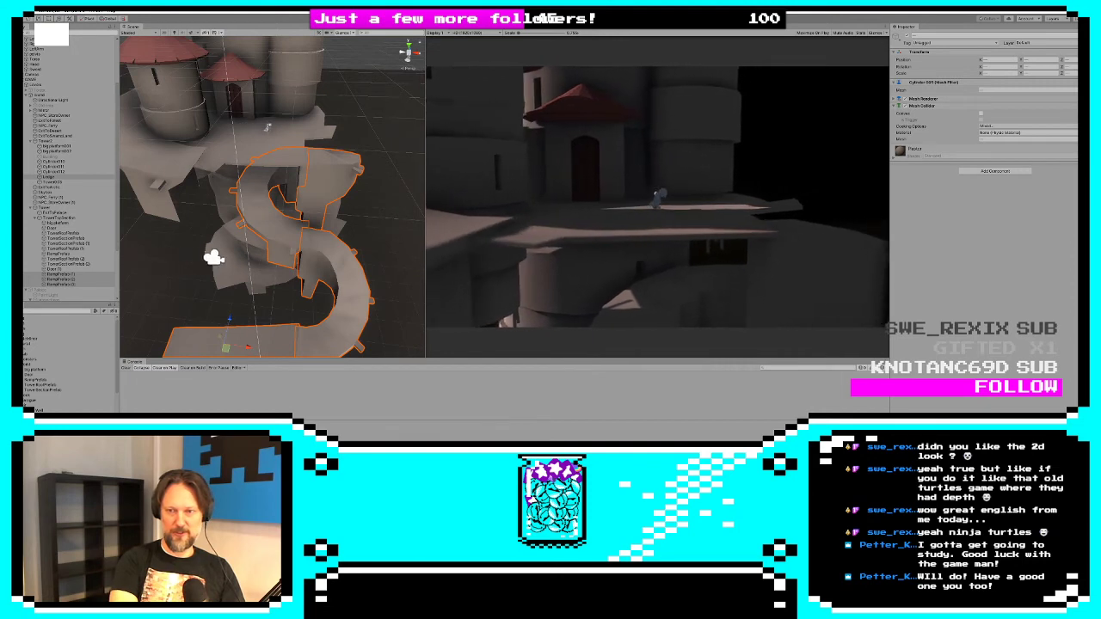
key(d)
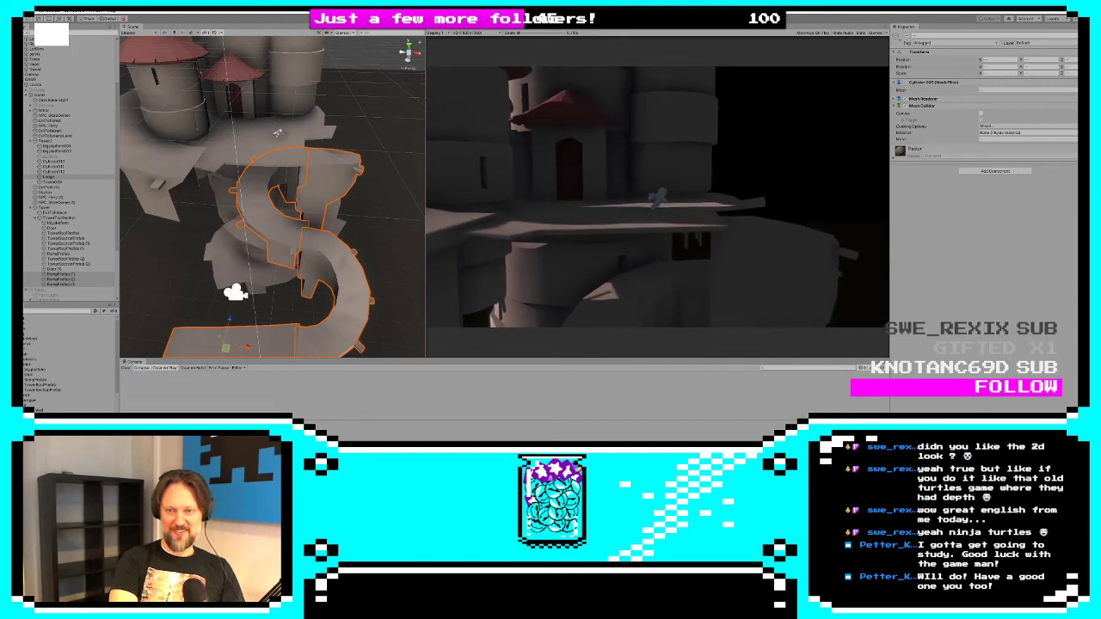
key(d)
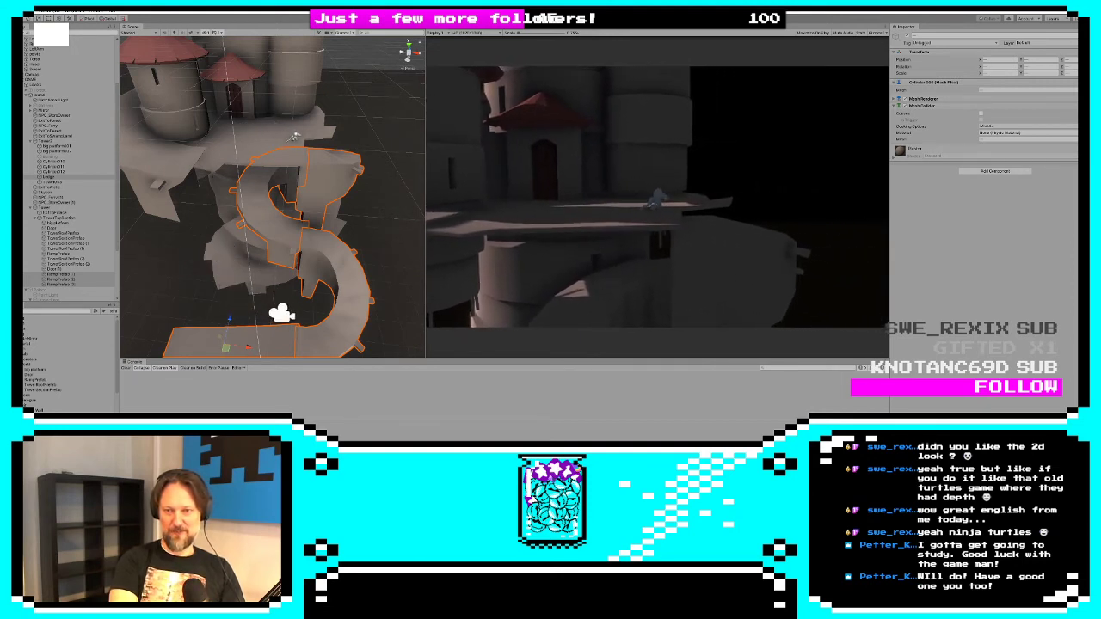
key(d)
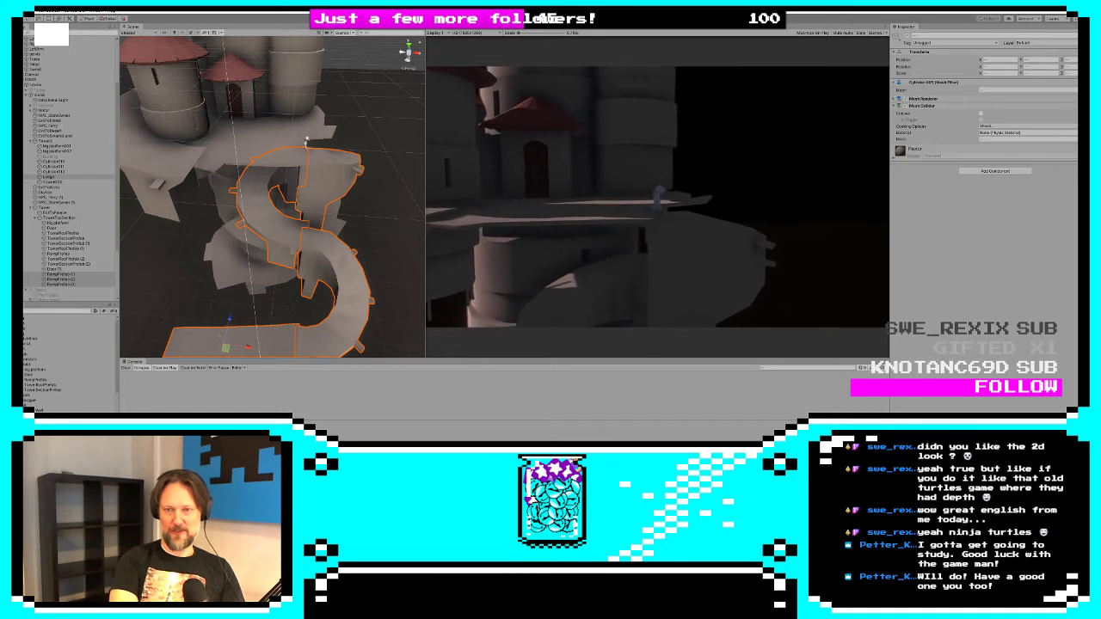
key(d)
key(d)
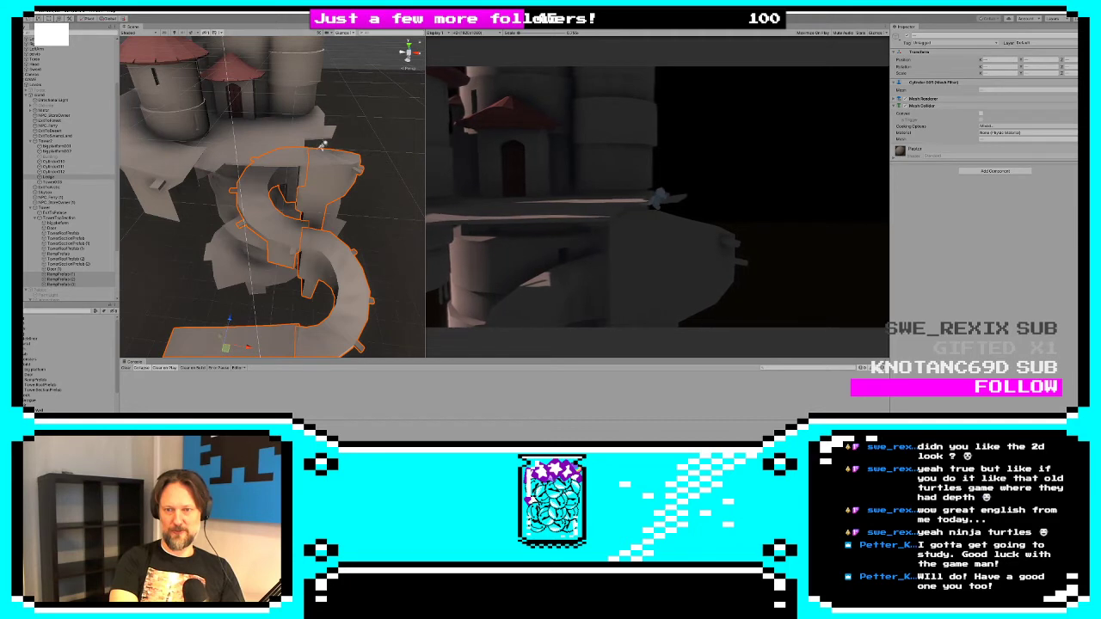
key(d)
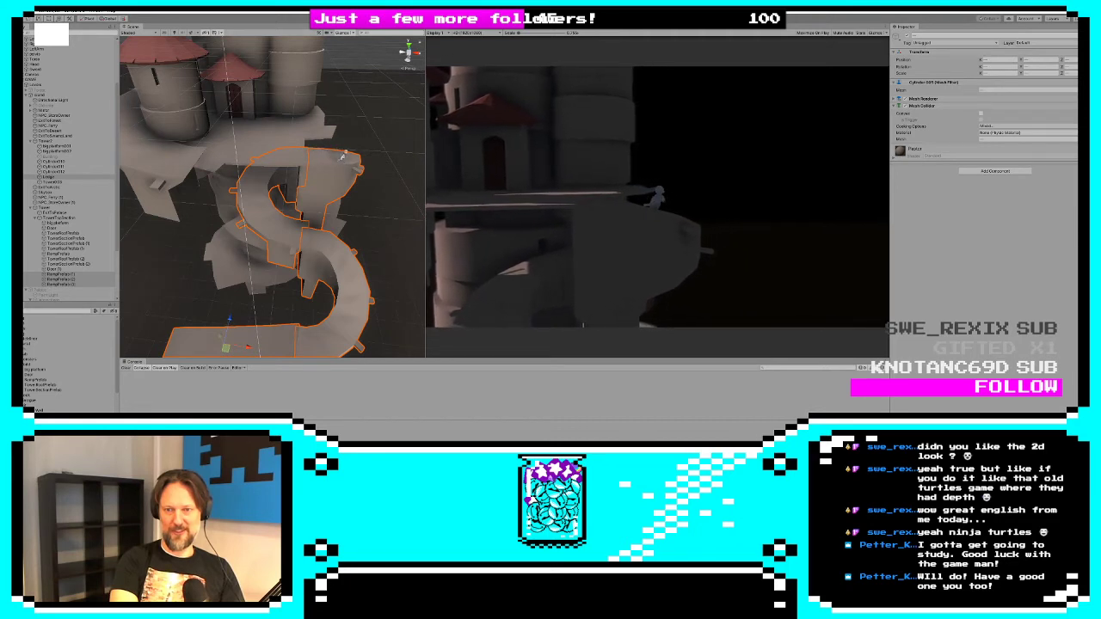
key(d)
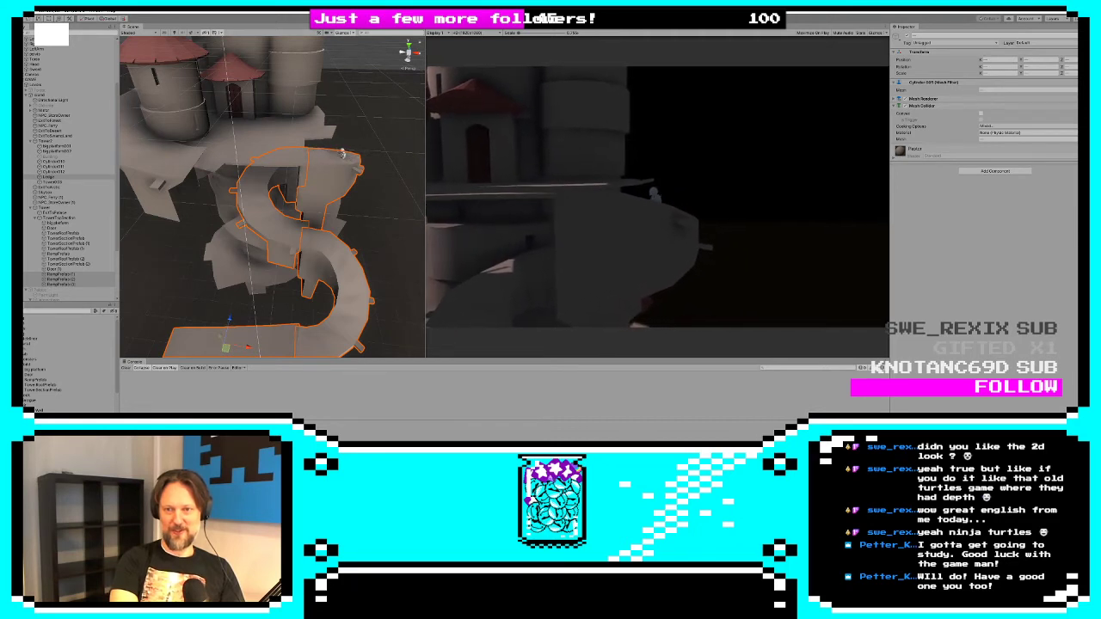
key(w)
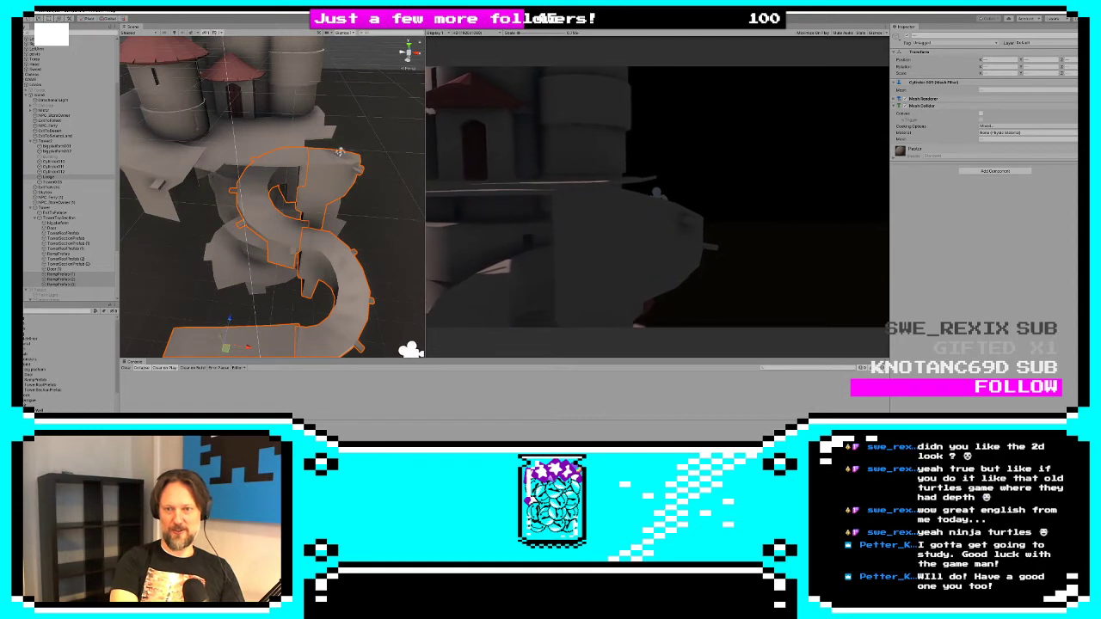
key(d)
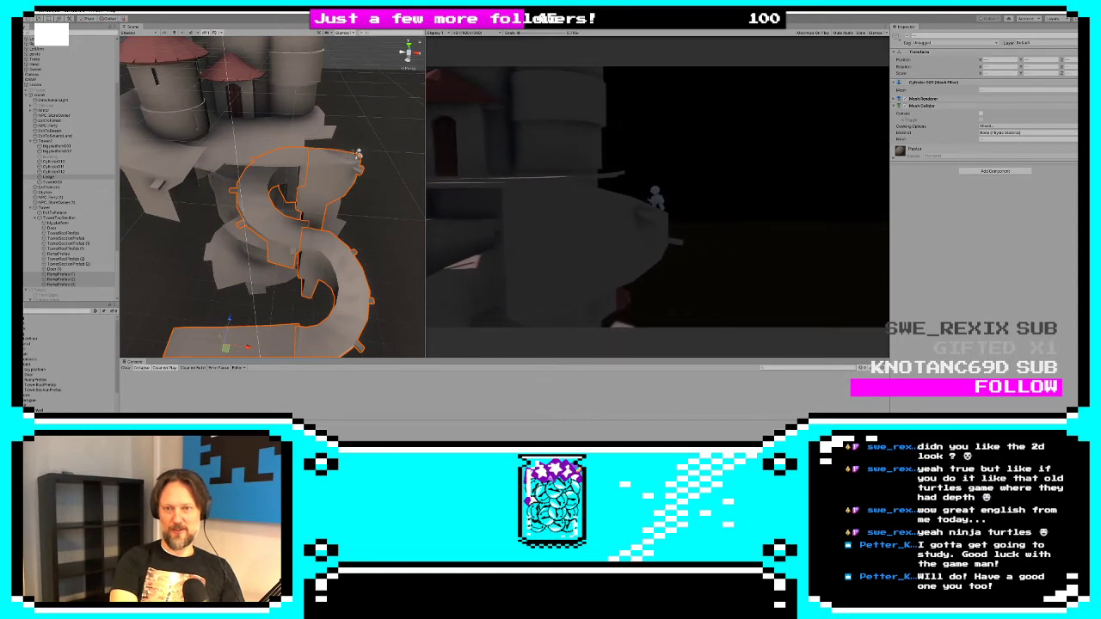
Try a Y follow offset of 4 and a downward tilt on the Main Camera while the game runs, vary the offset, and stop play mode
scroll(86, 71, up, 4)
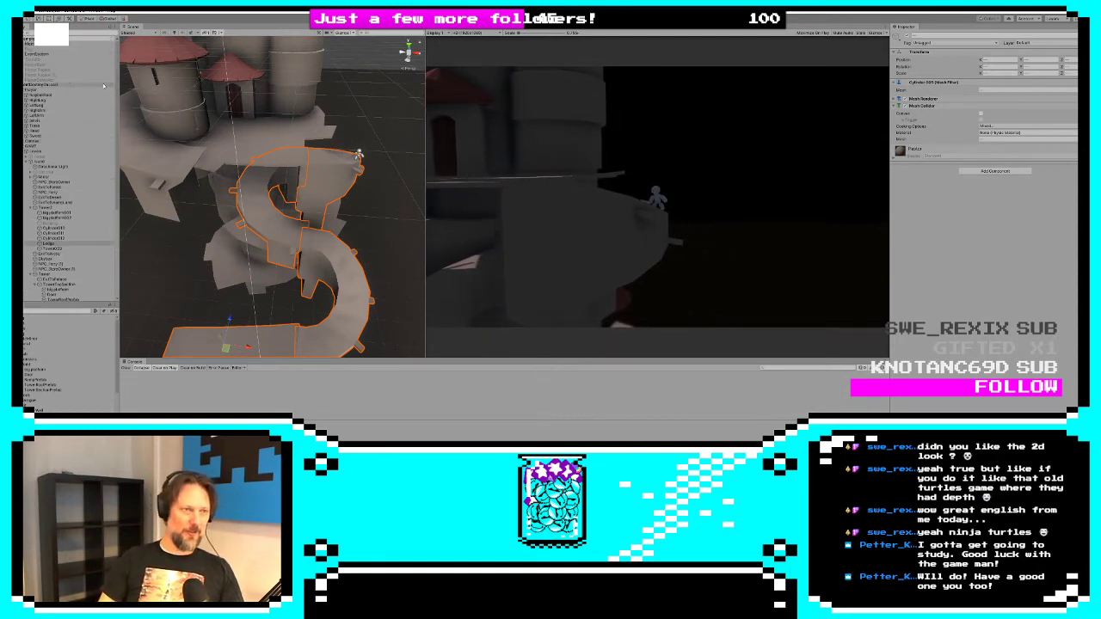
click(86, 44)
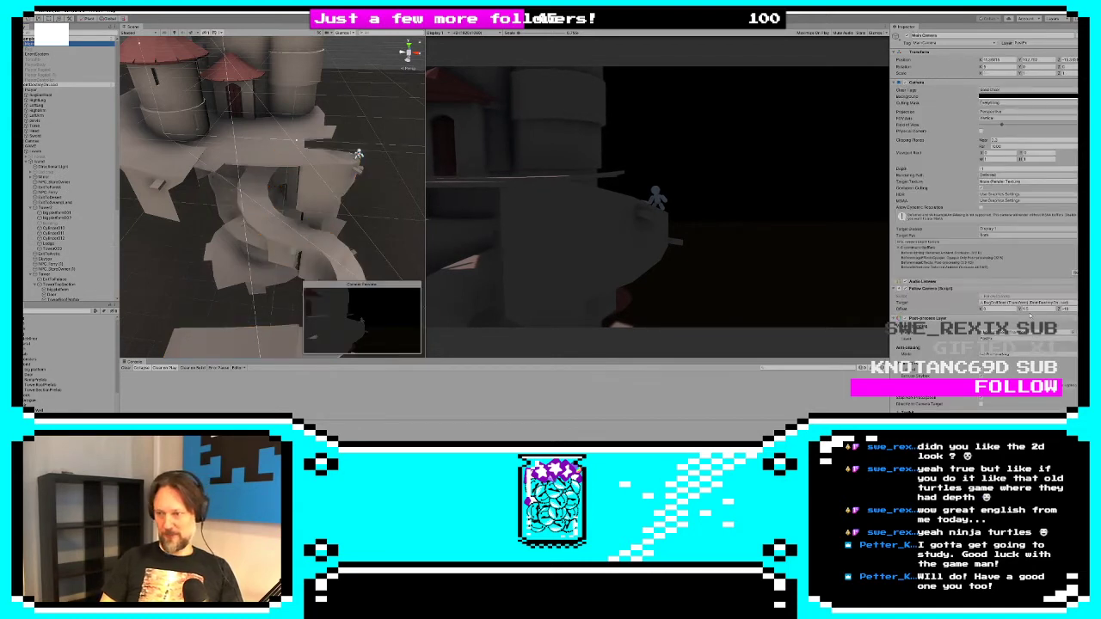
click(1023, 309)
text(4)
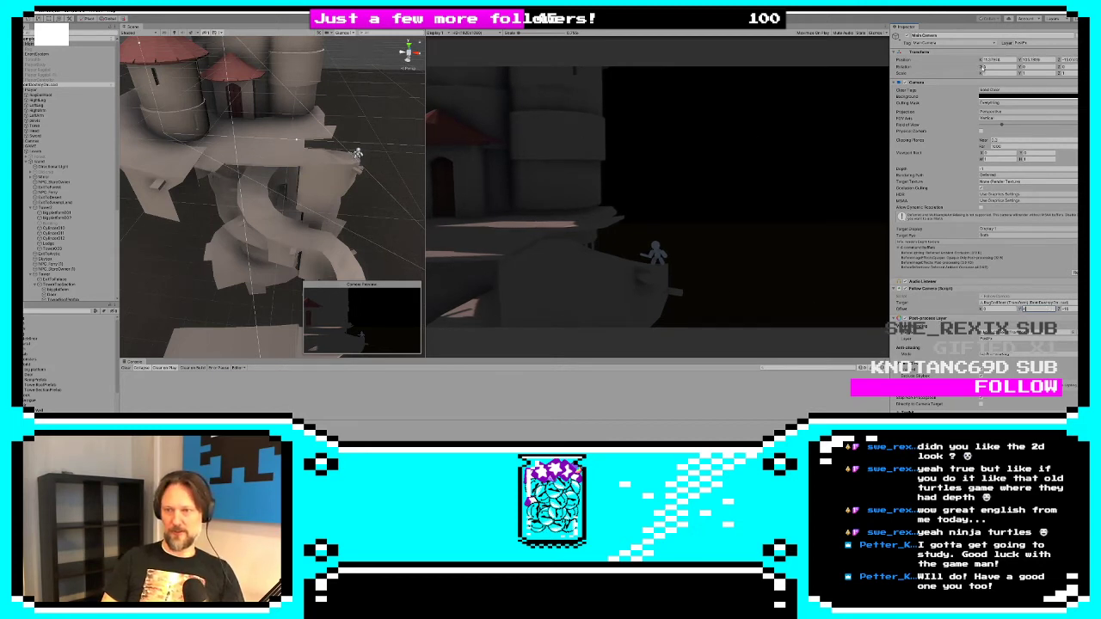
drag(982, 67, 371, 331)
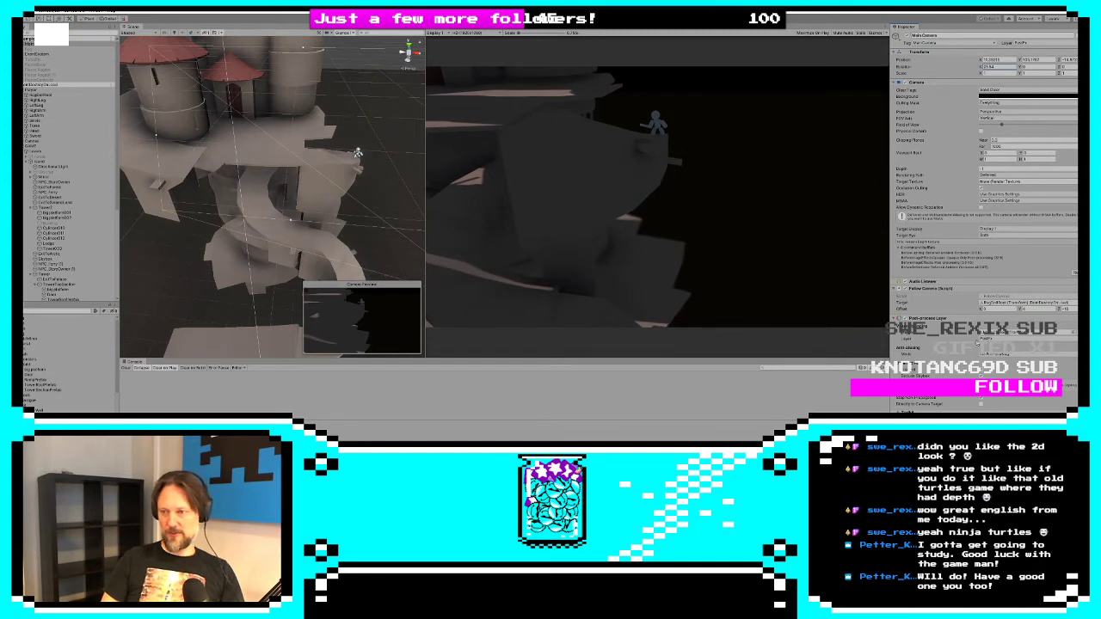
drag(1021, 310, 1069, 309)
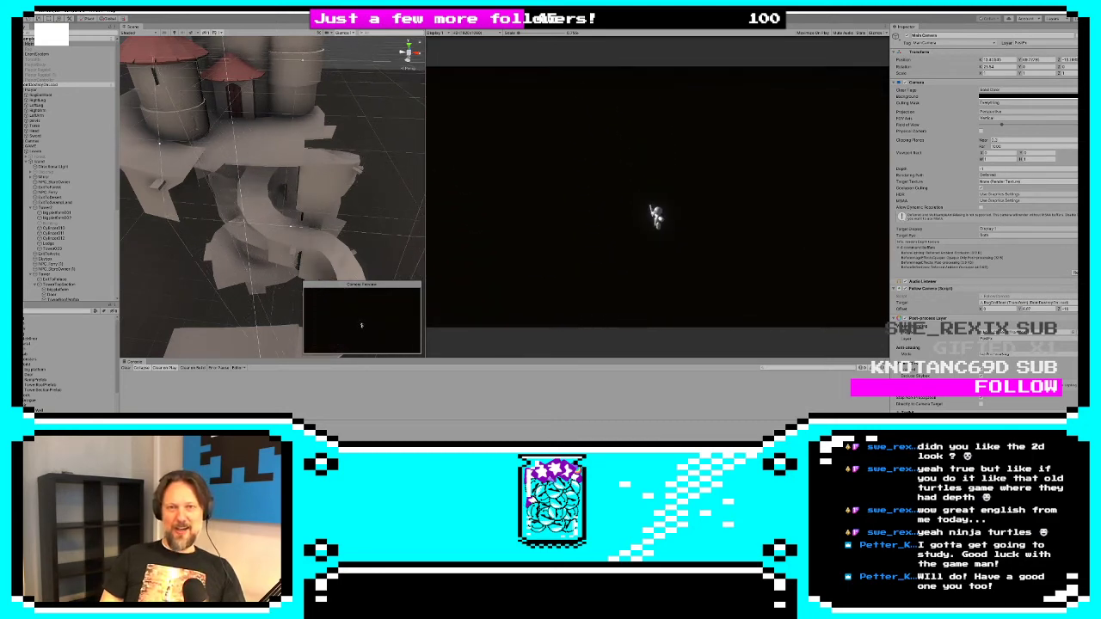
key(ctrl+p)
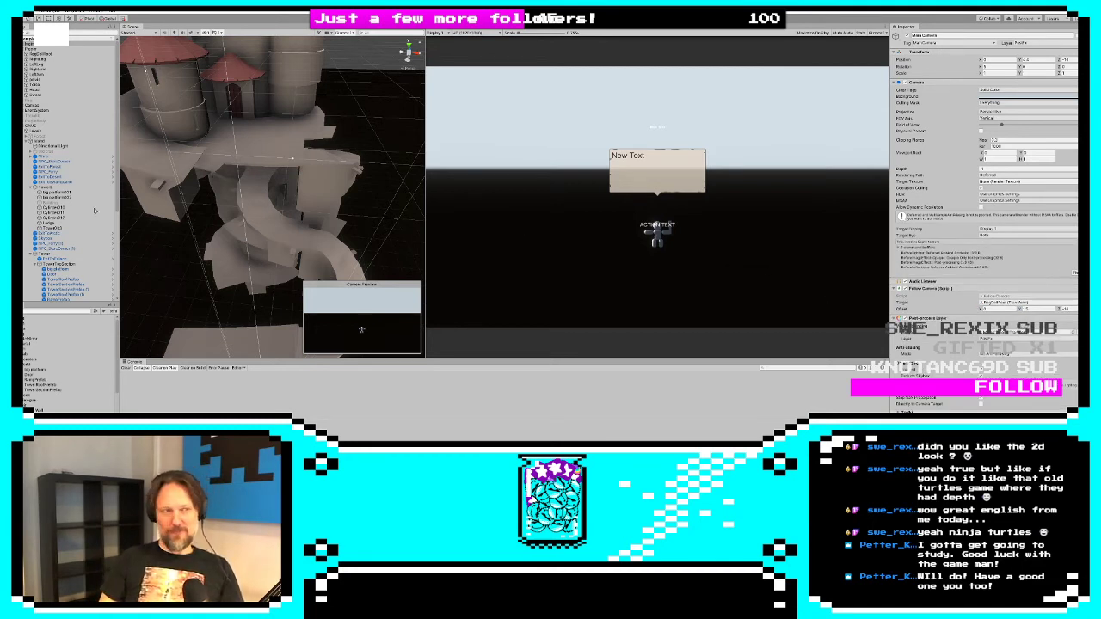
Open the Main Camera's FollowCamera script in the code editor at the position assignment in LateUpdate
click(42, 44)
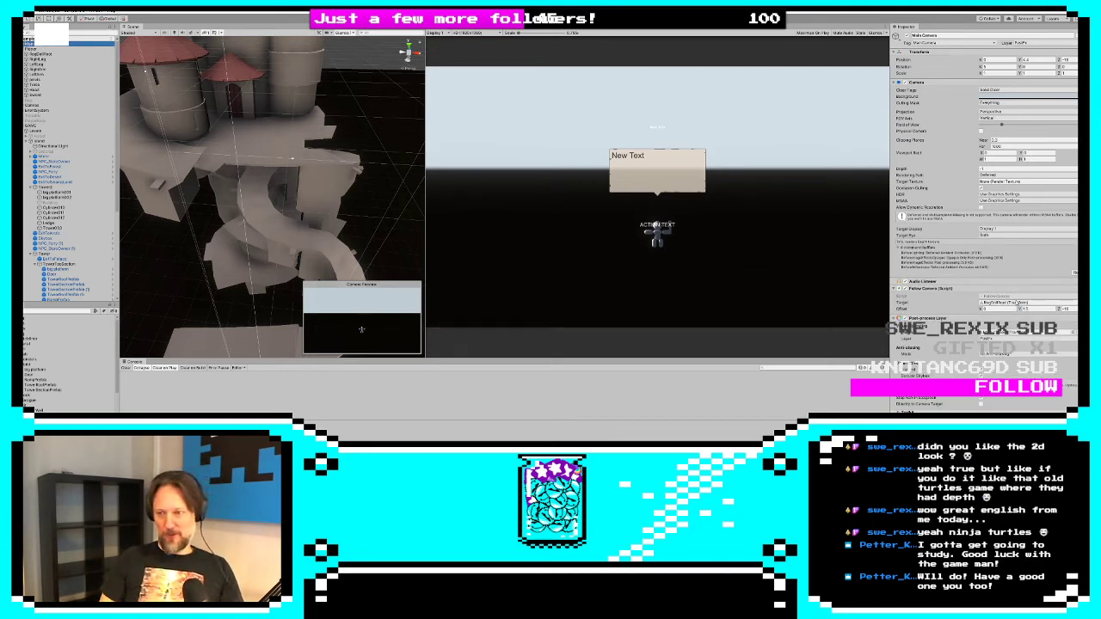
double_click(1008, 296)
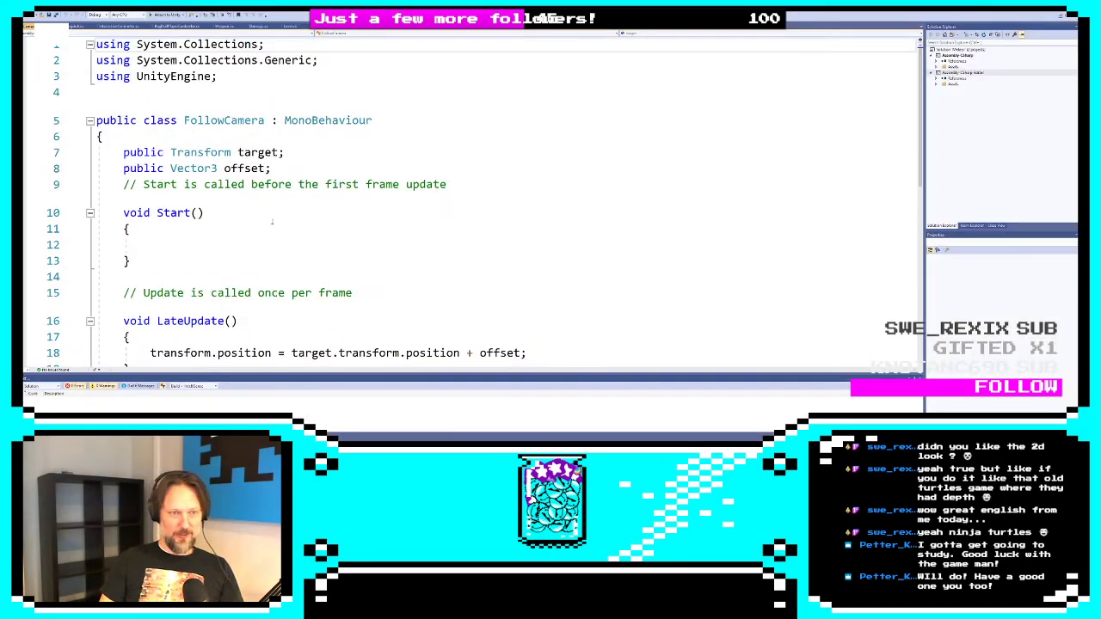
scroll(272, 222, down, 3)
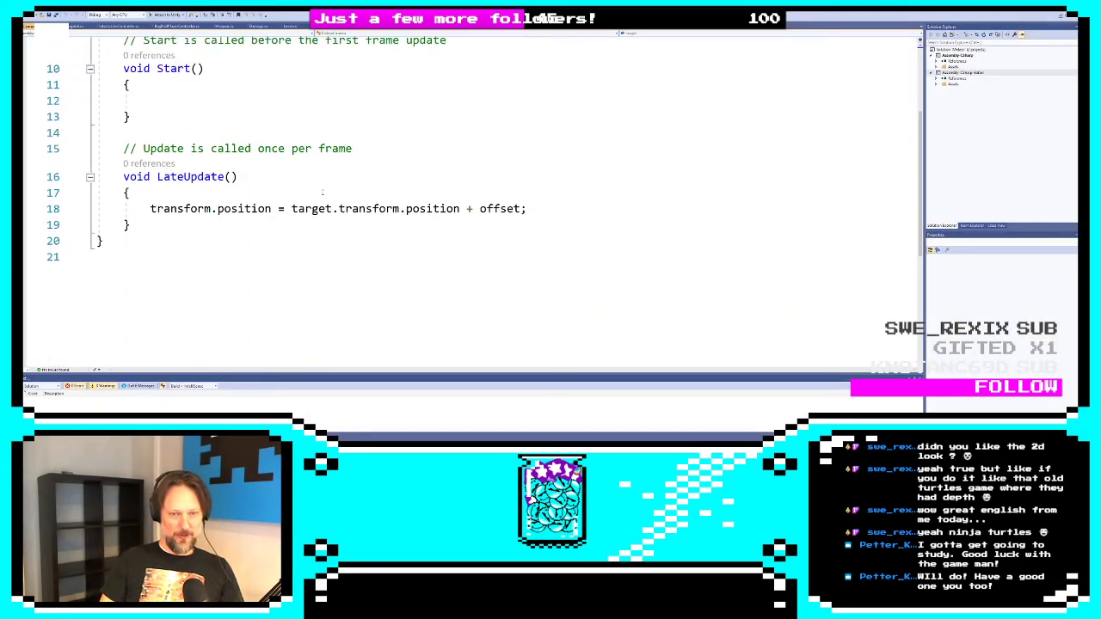
click(374, 213)
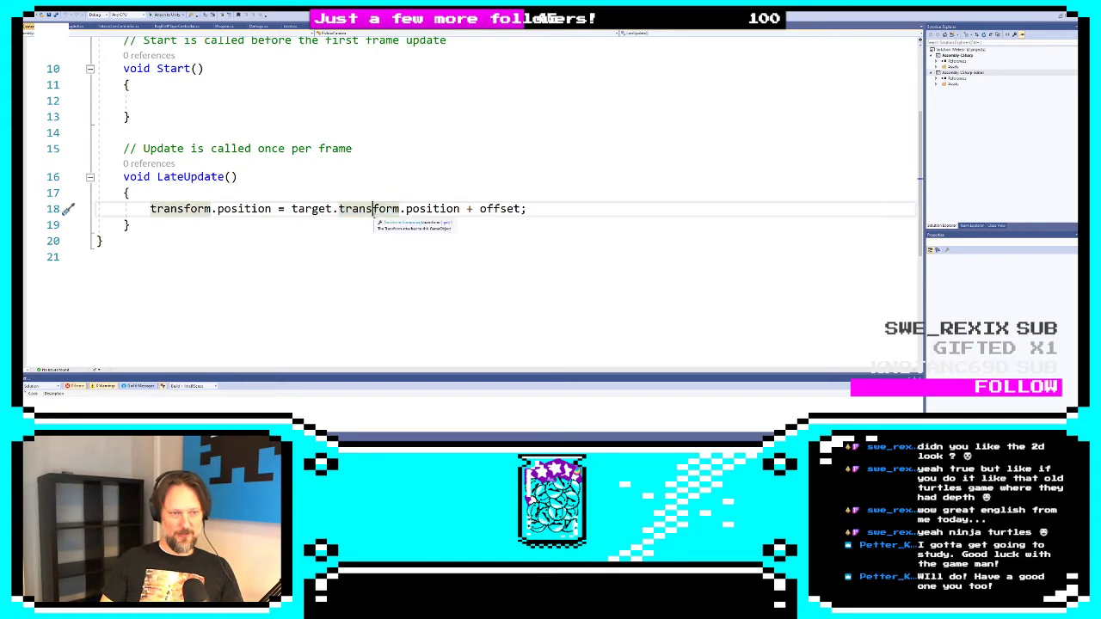
Insert Vector3.Lerp( with transform.position as its first argument before target.transform.position + offset in the camera position assignment
click(292, 209)
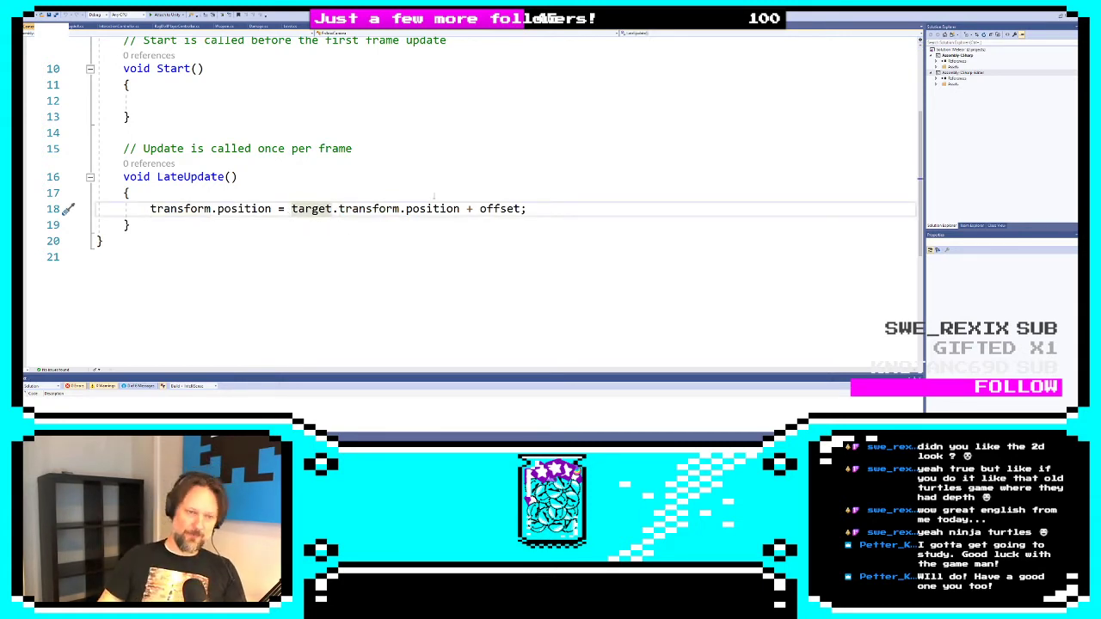
scroll(435, 197, up, 3)
scroll(435, 197, down, 2)
text(Vec)
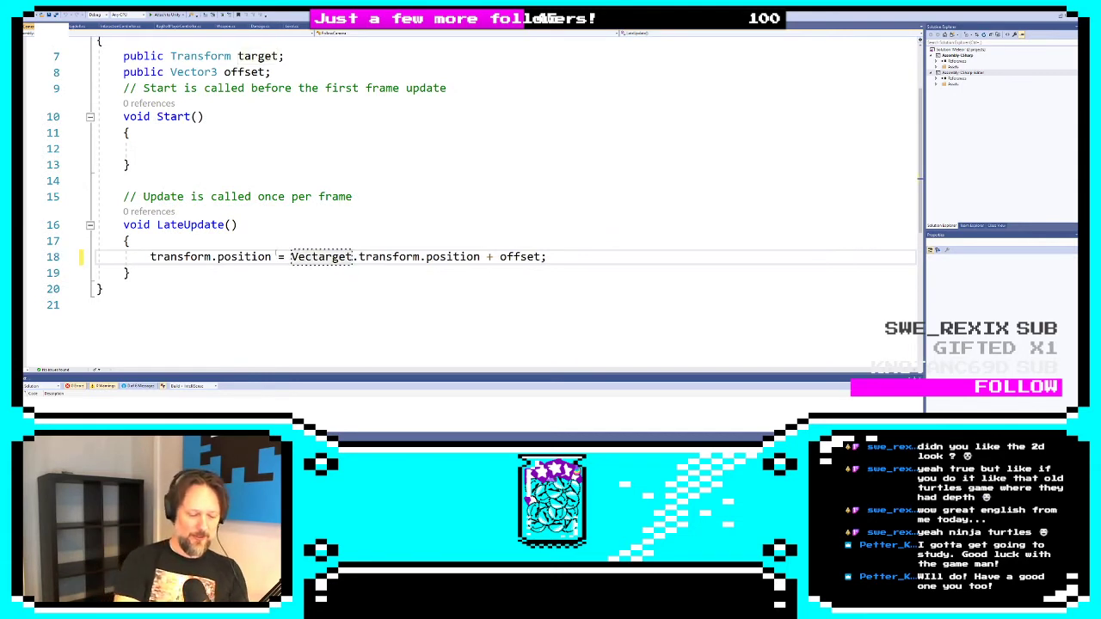
text(tor3.Lerpo)
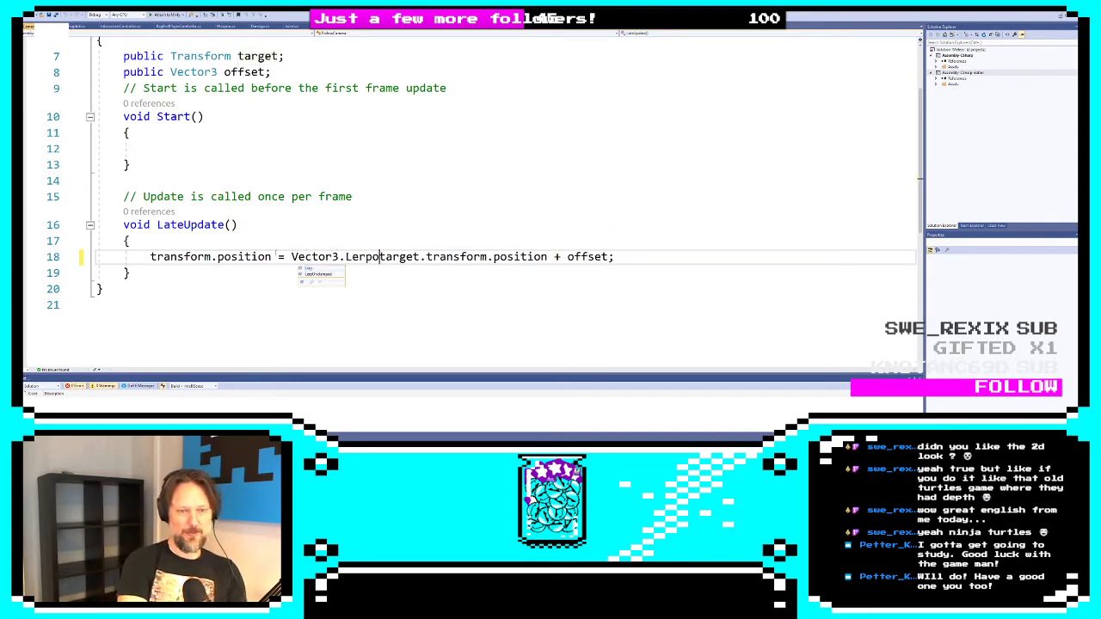
key(BackSpace)
text(()
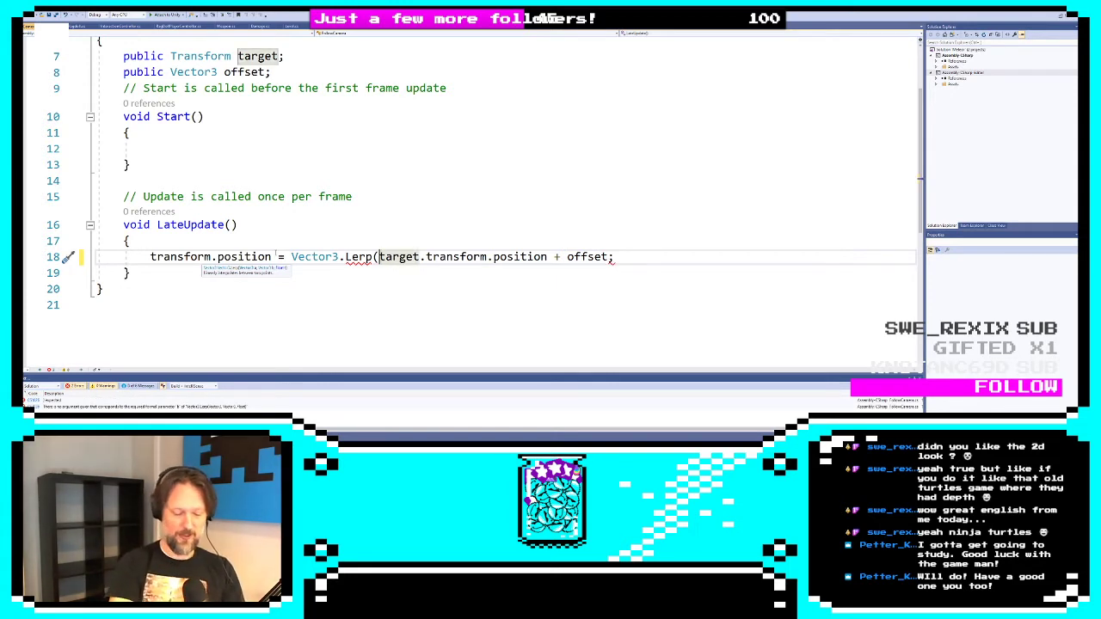
text(transform.position)
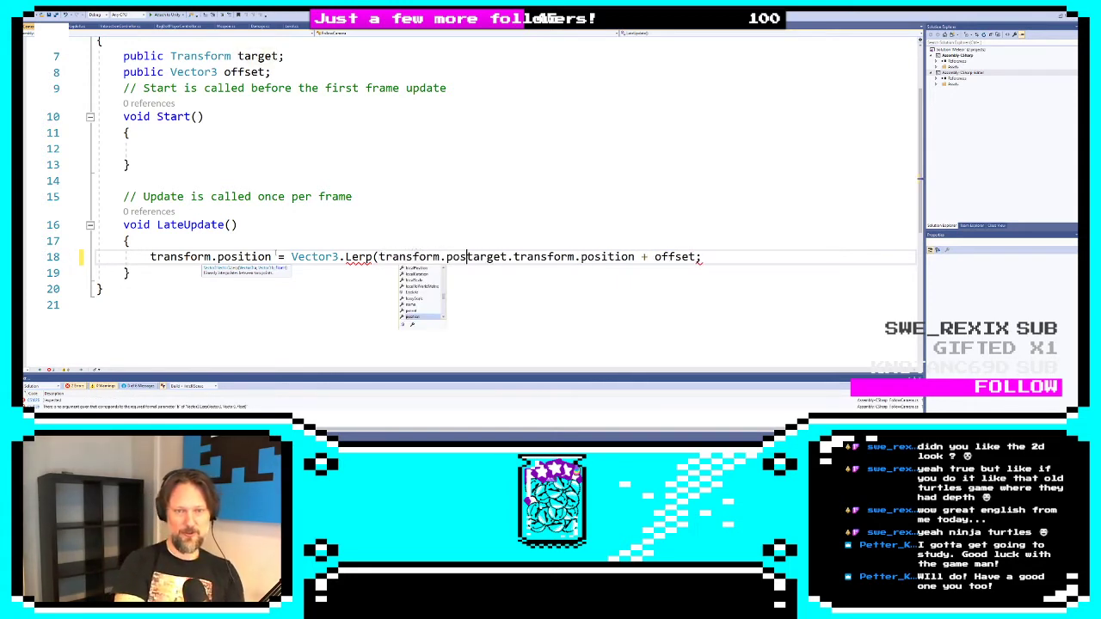
text(,)
Add 2 * Time.fixedDeltaTime as the last Lerp argument after offset, close the call and save the script
key(Right)
key(Right)
key(Right)
key(Right)
key(Right)
key(Right)
key(Right)
key(Right)
key(Right)
key(Right)
key(Right)
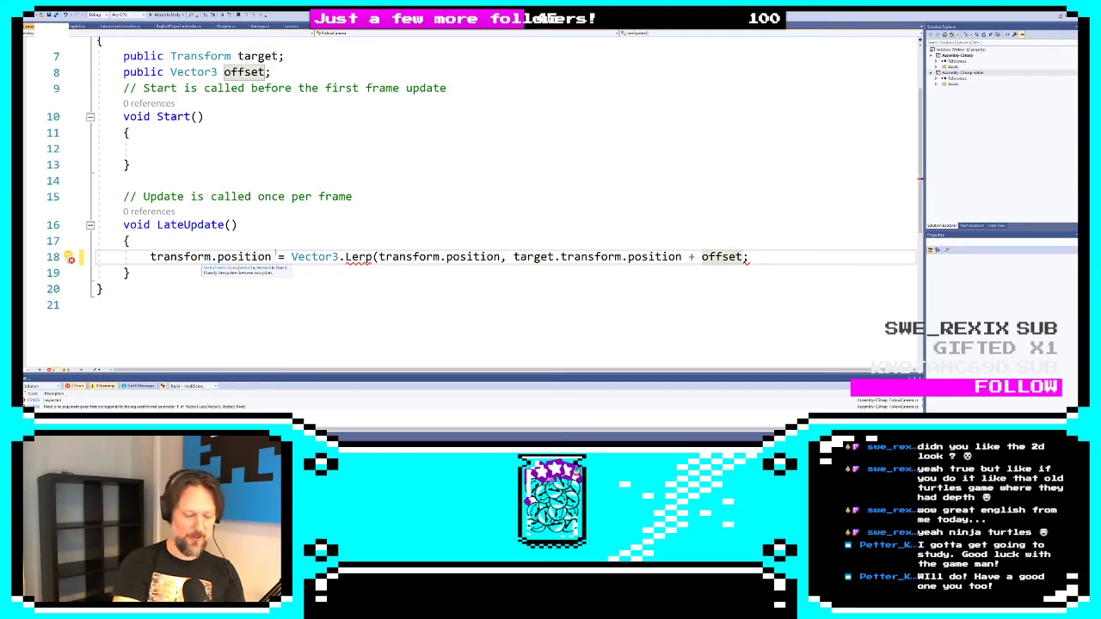
text(, )
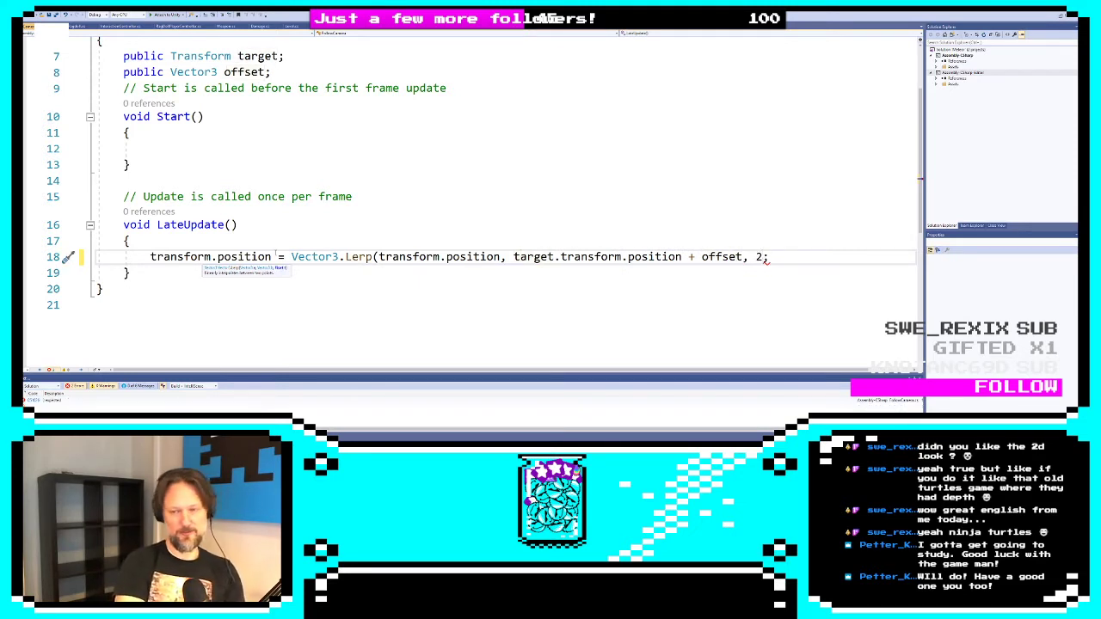
text(2 * Time.fixedDeltaTime)
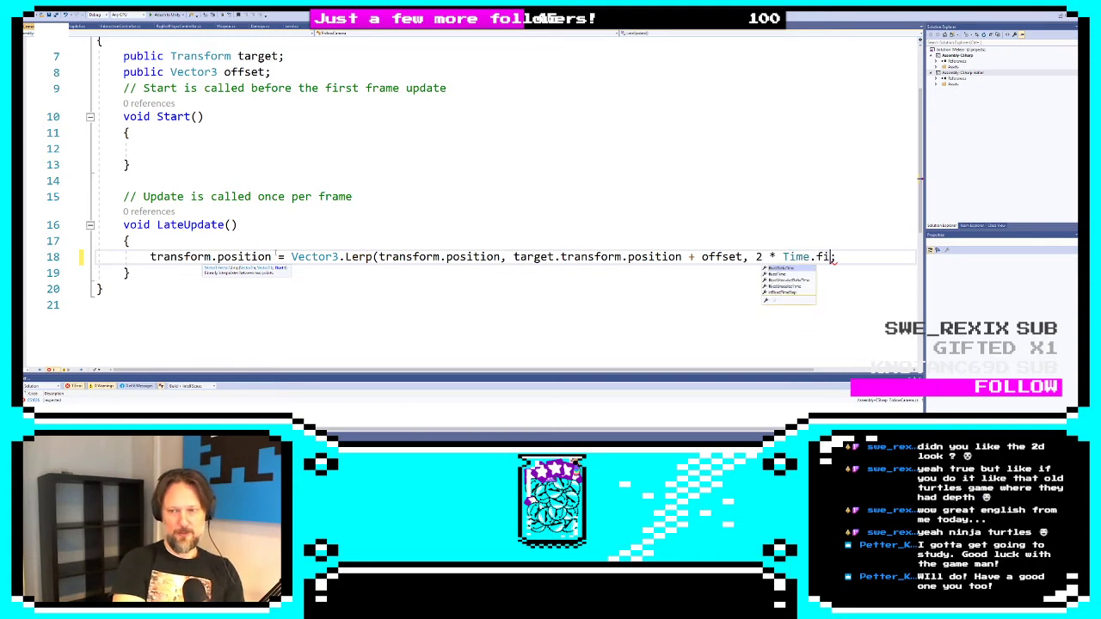
text())
key(ctrl+s)
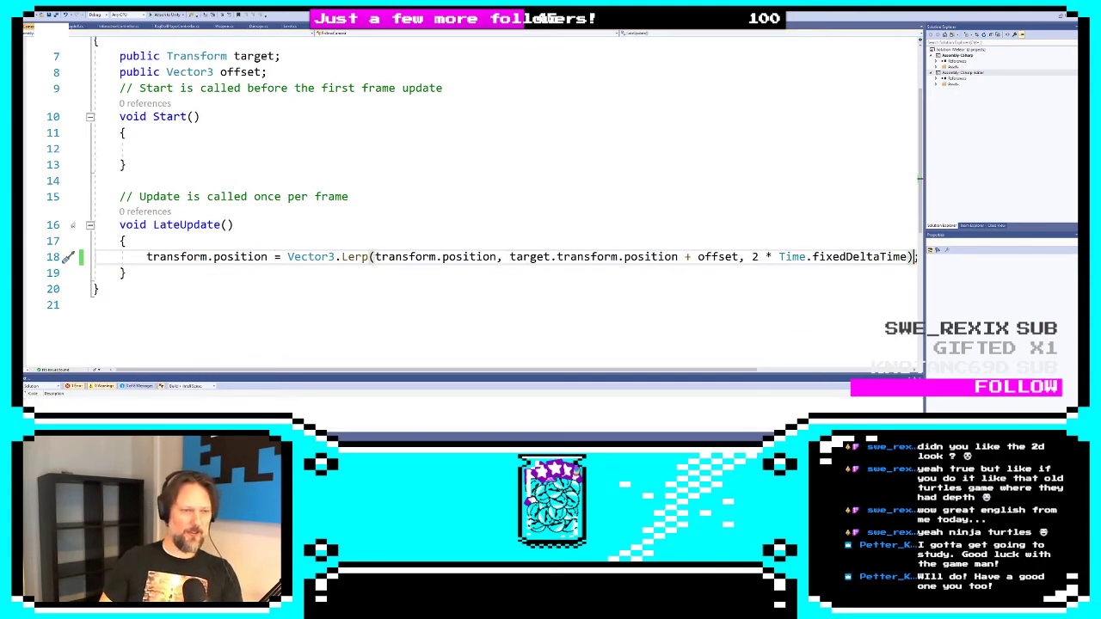
Rename the LateUpdate method in the FollowCamera script to FixedUpdate
drag(153, 224, 179, 225)
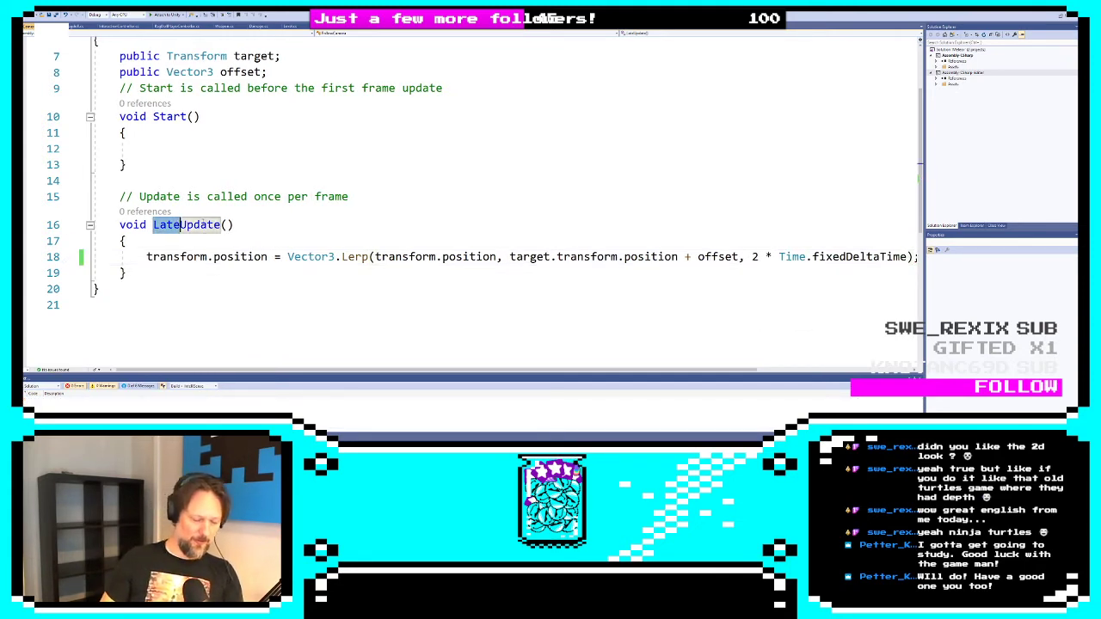
text(Fixed)
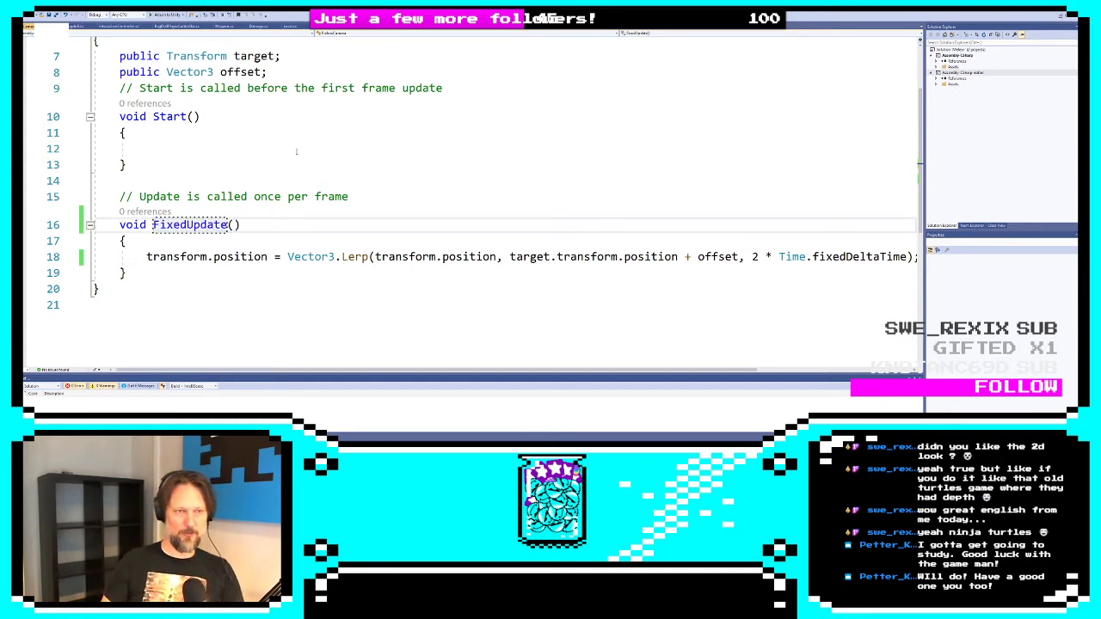
scroll(296, 151, up, 2)
scroll(299, 205, down, 1)
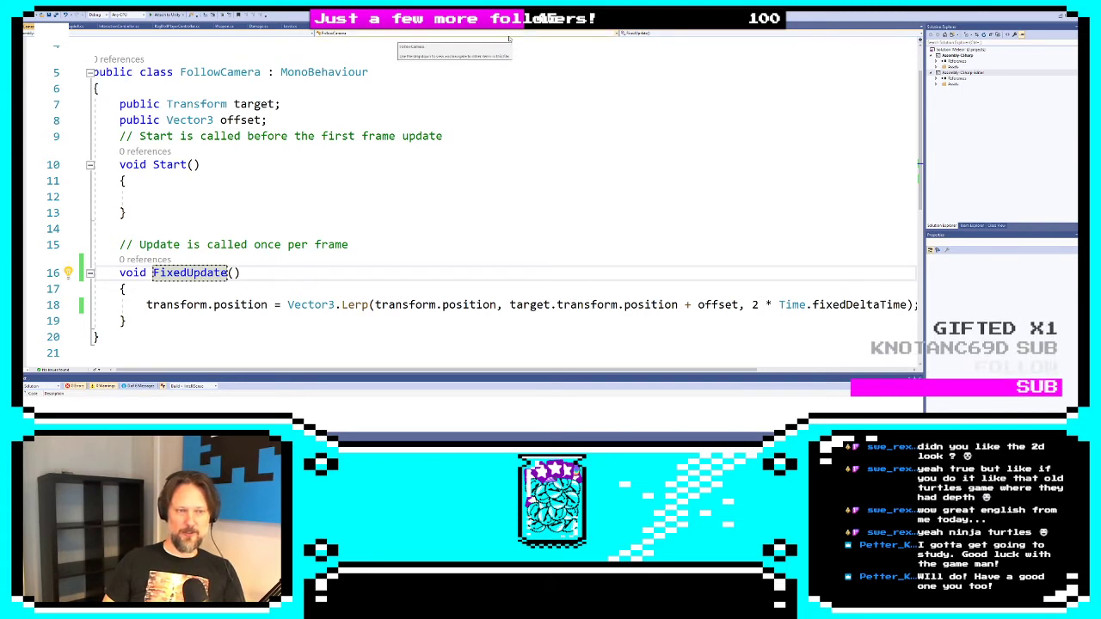
Add a line above the position assignment in FixedUpdate that begins transform.rotation = Quaternion.LookRotation(
click(204, 291)
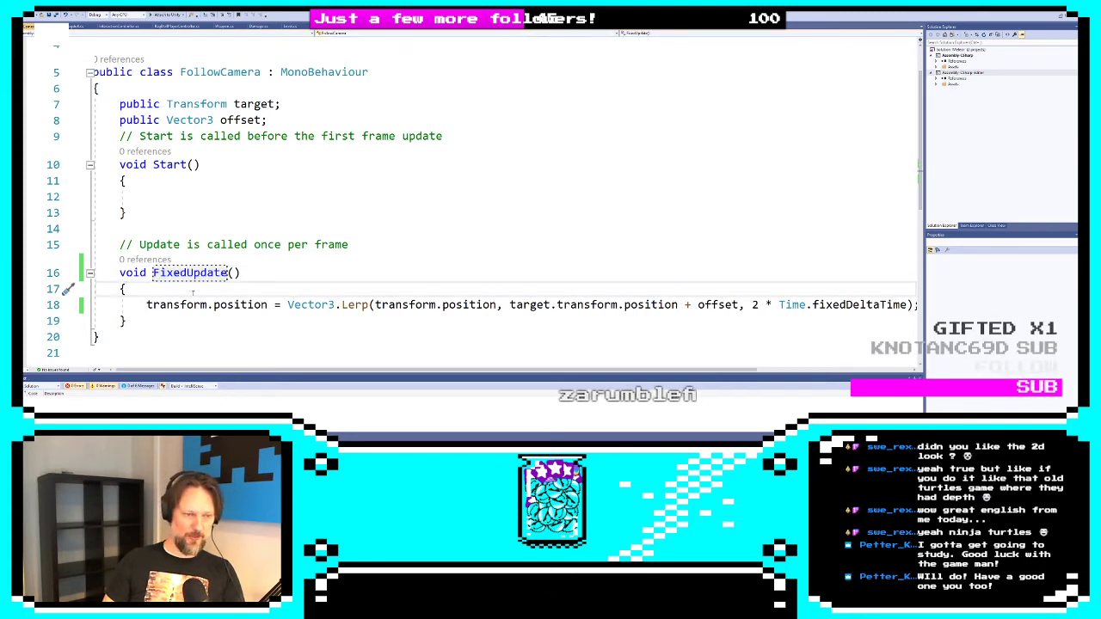
key(Return)
text(transform)
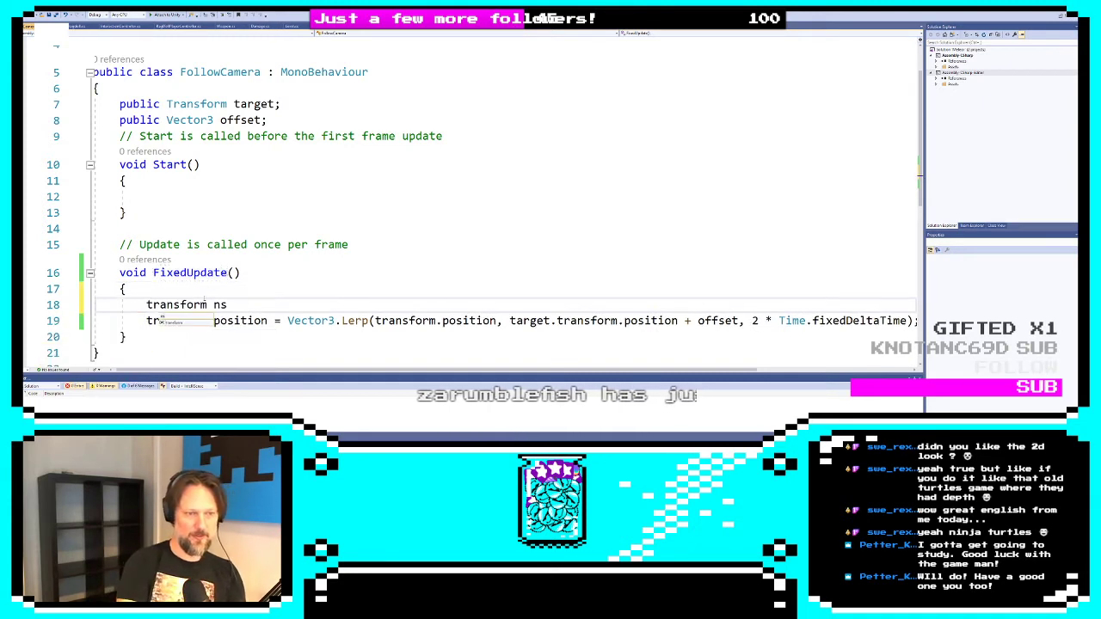
text(.rotation=)
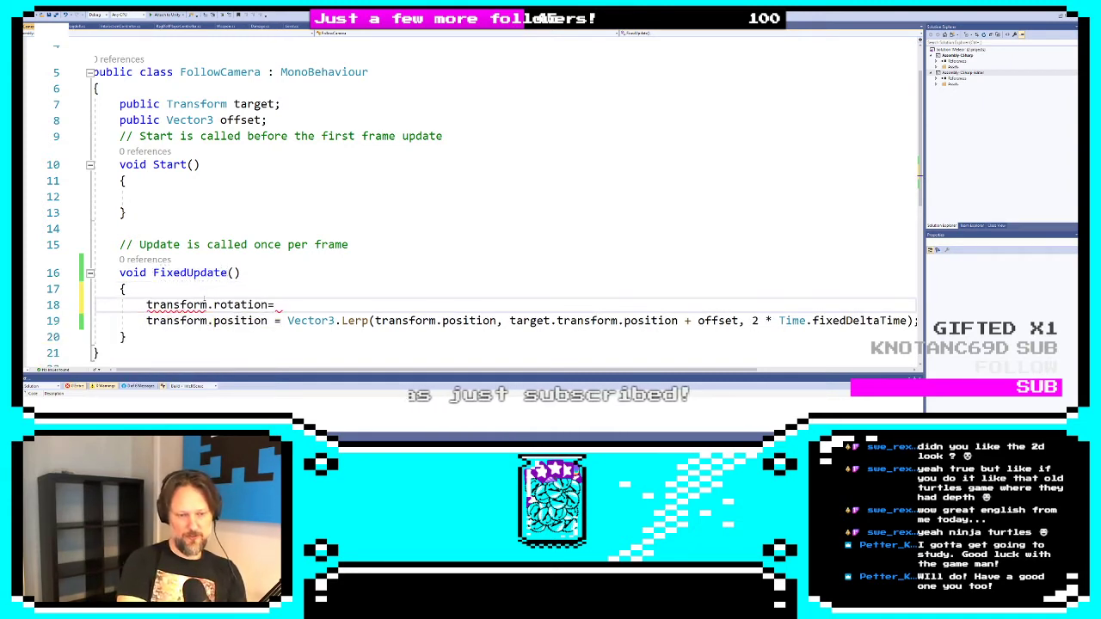
key(BackSpace)
text(= )
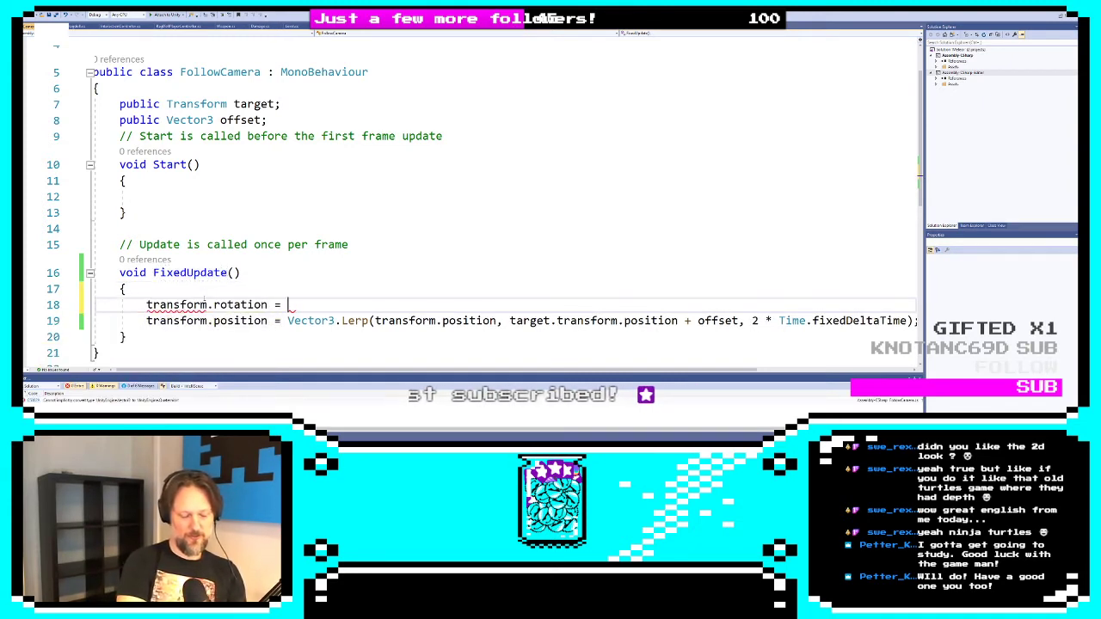
text(Quaternion.LookRotation()
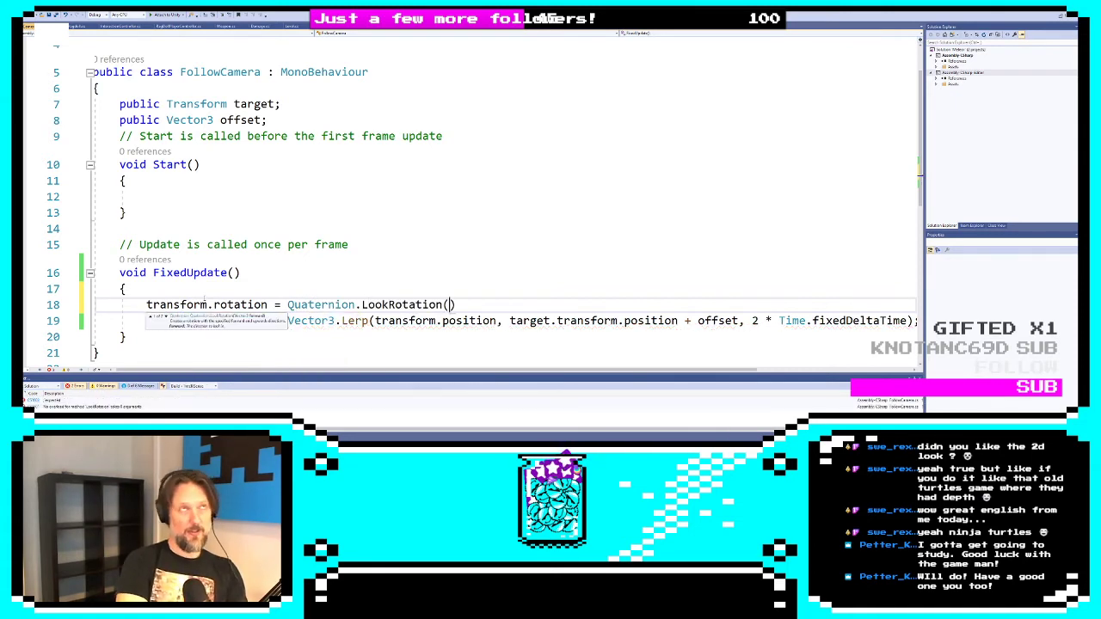
Complete the LookRotation call with transform.position - target.transform.position, close the statement and save the script
text(transform.)
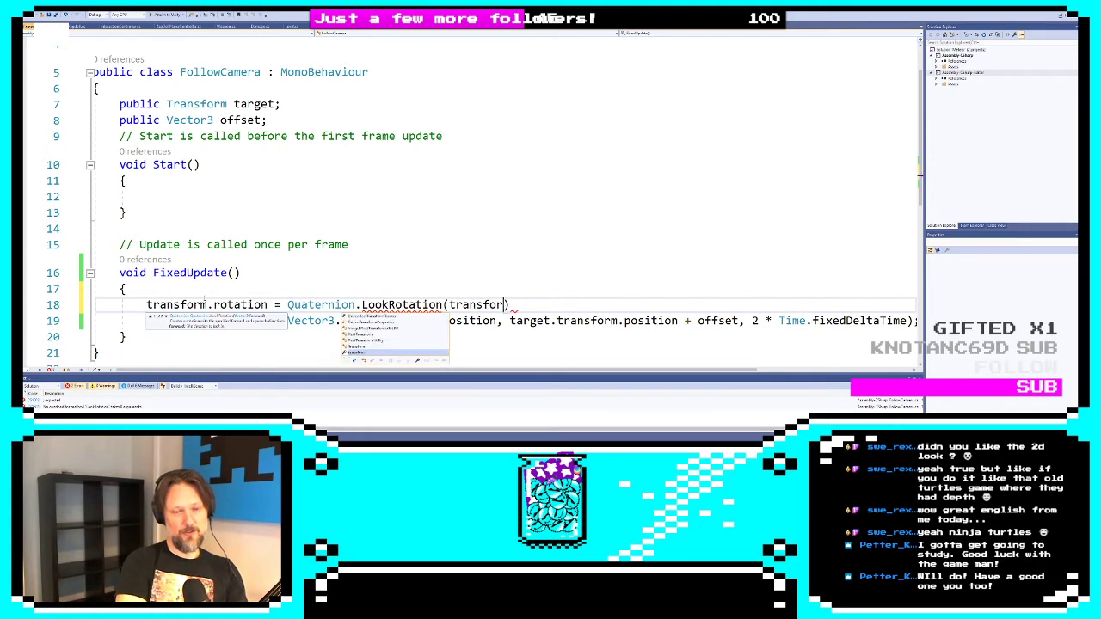
text(position)
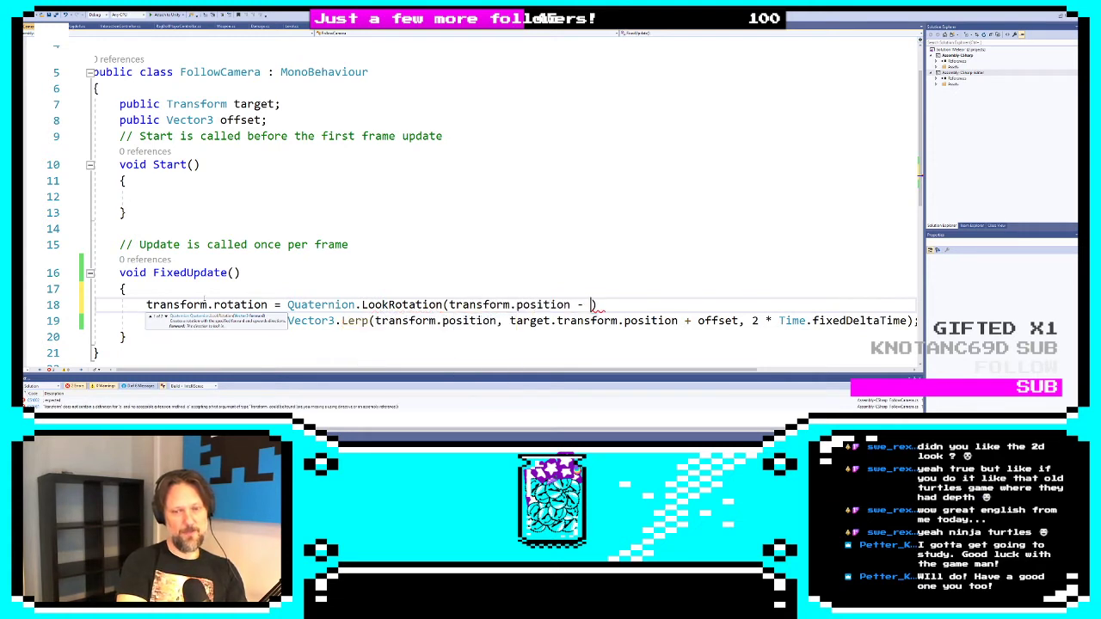
text( - )
text(targe)
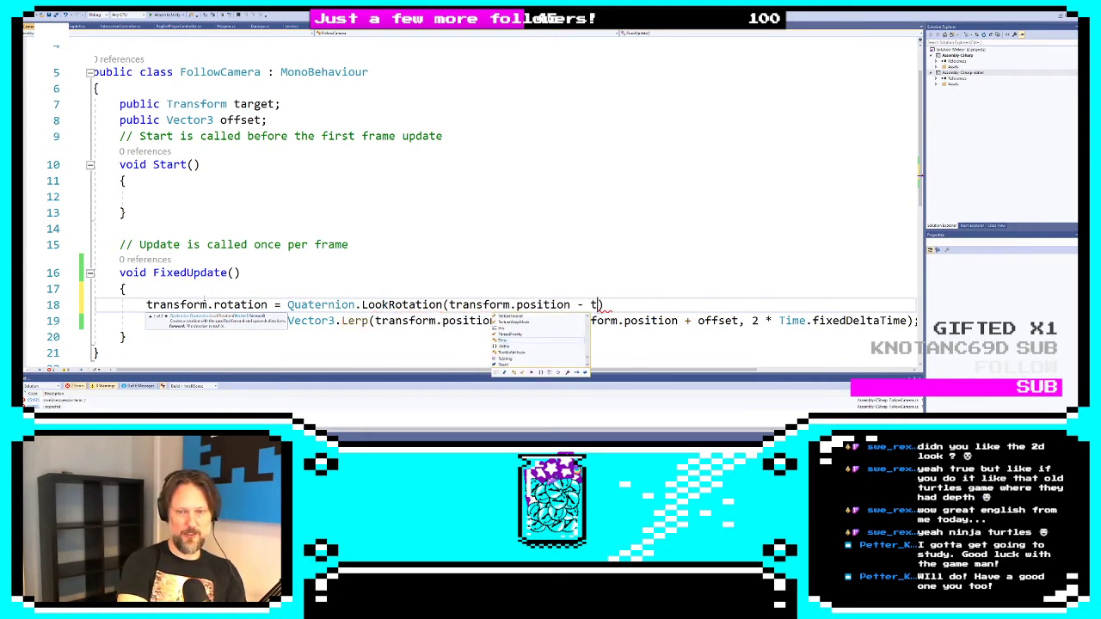
text(t.transform.position)
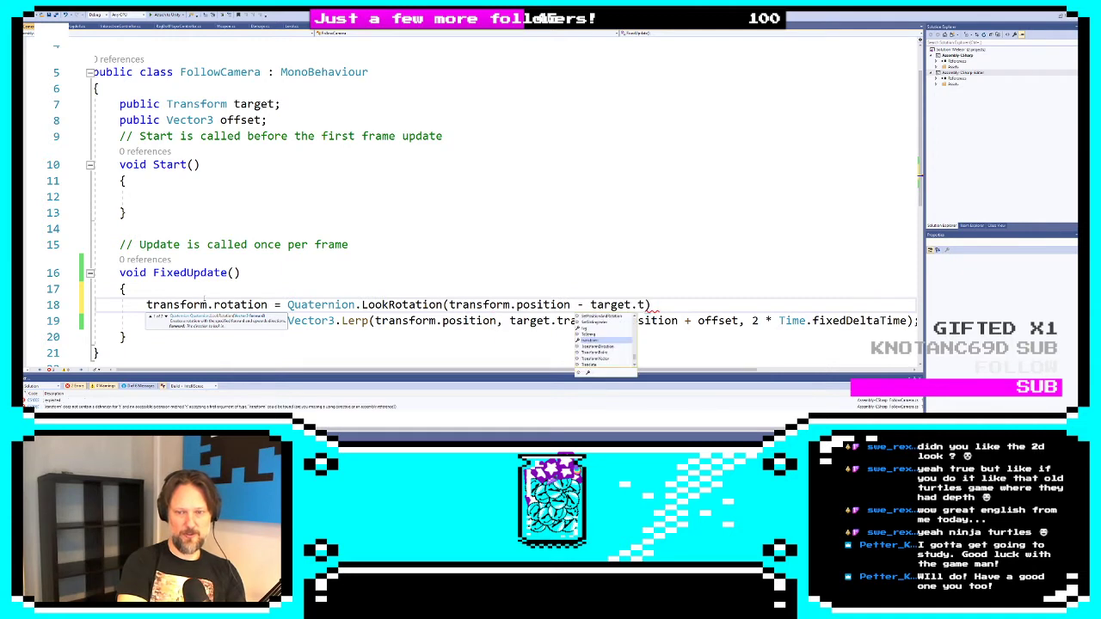
text();)
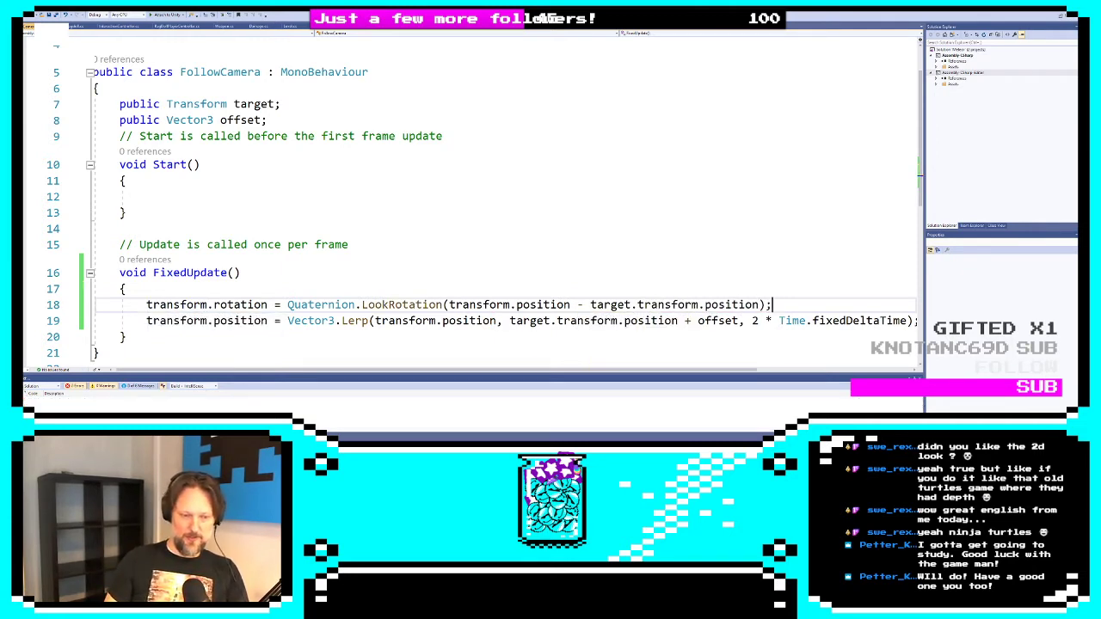
key(alt+Tab)
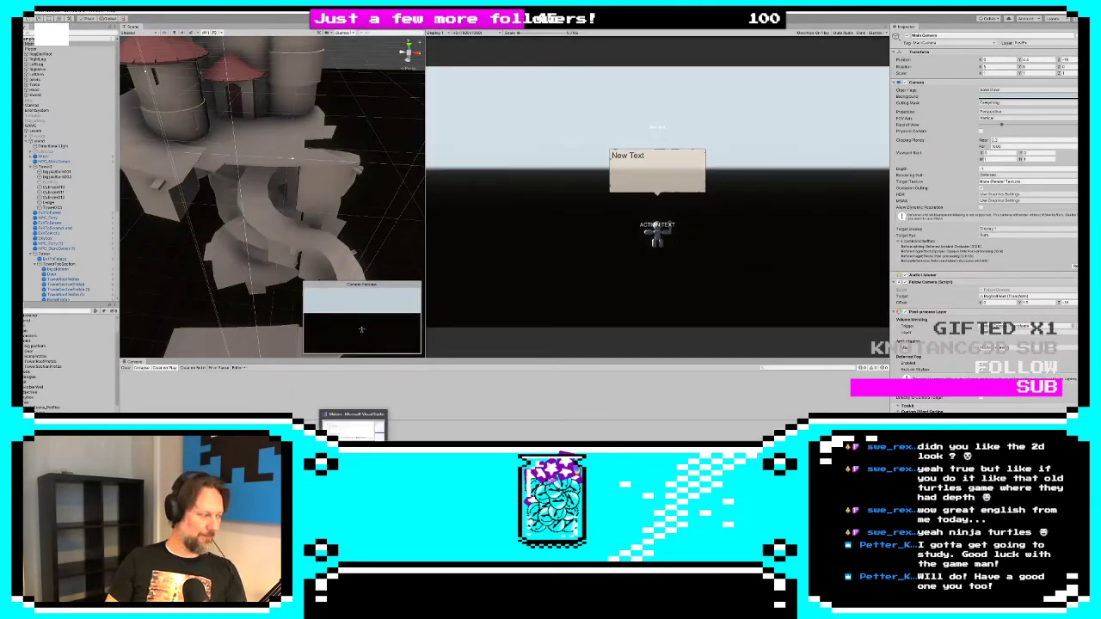
key(alt+Tab)
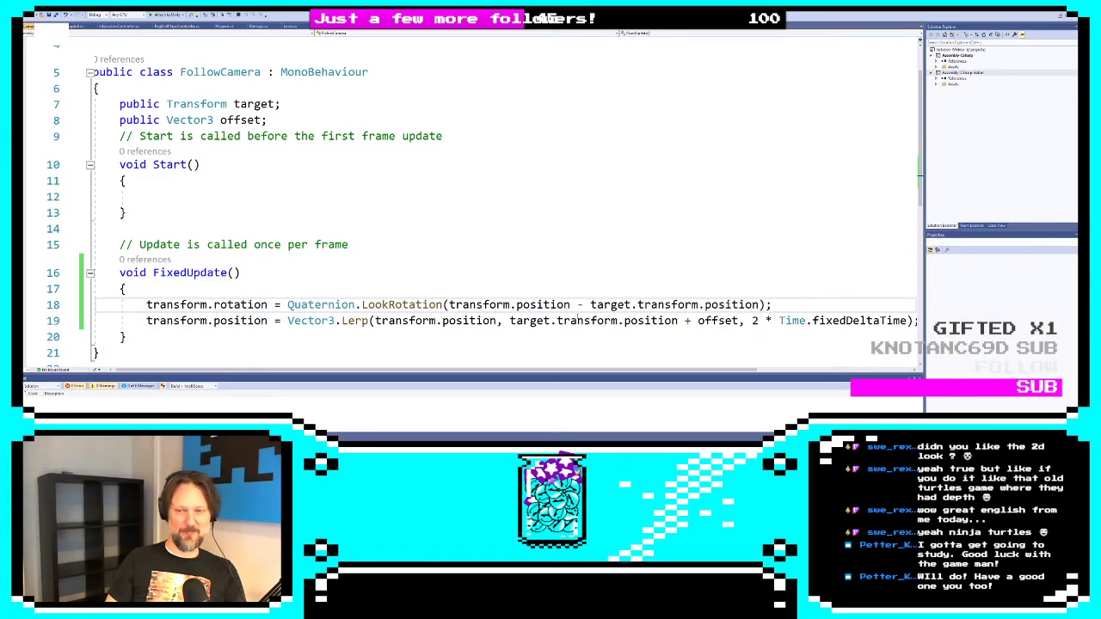
Swap the LookRotation operands so the argument reads target.transform.position-transform.position, and save the script
drag(590, 305, 761, 304)
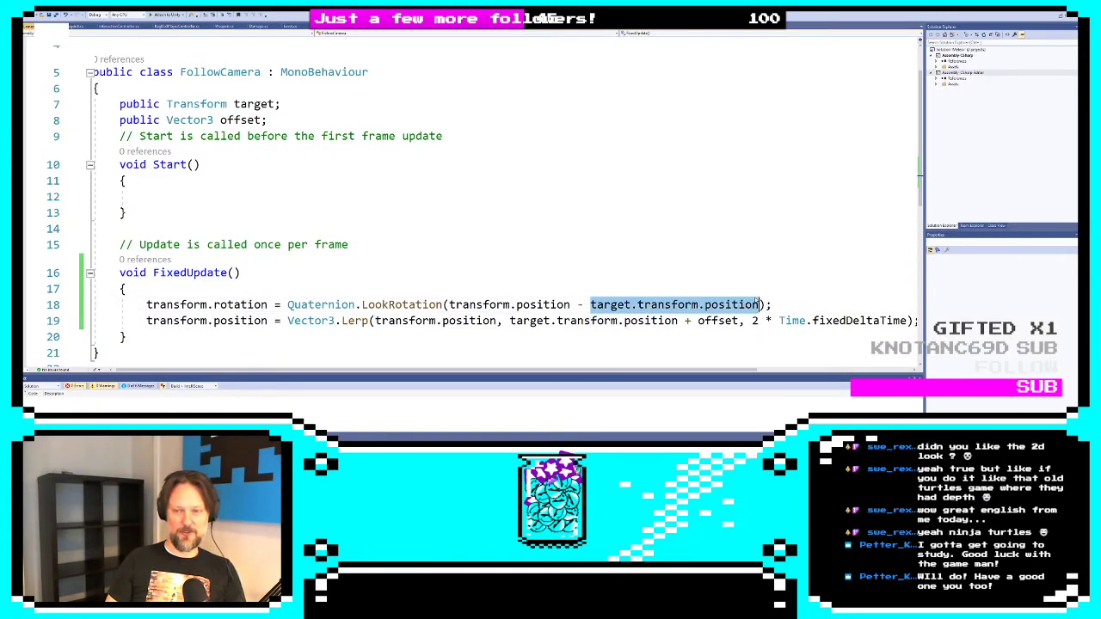
key(ctrl+x)
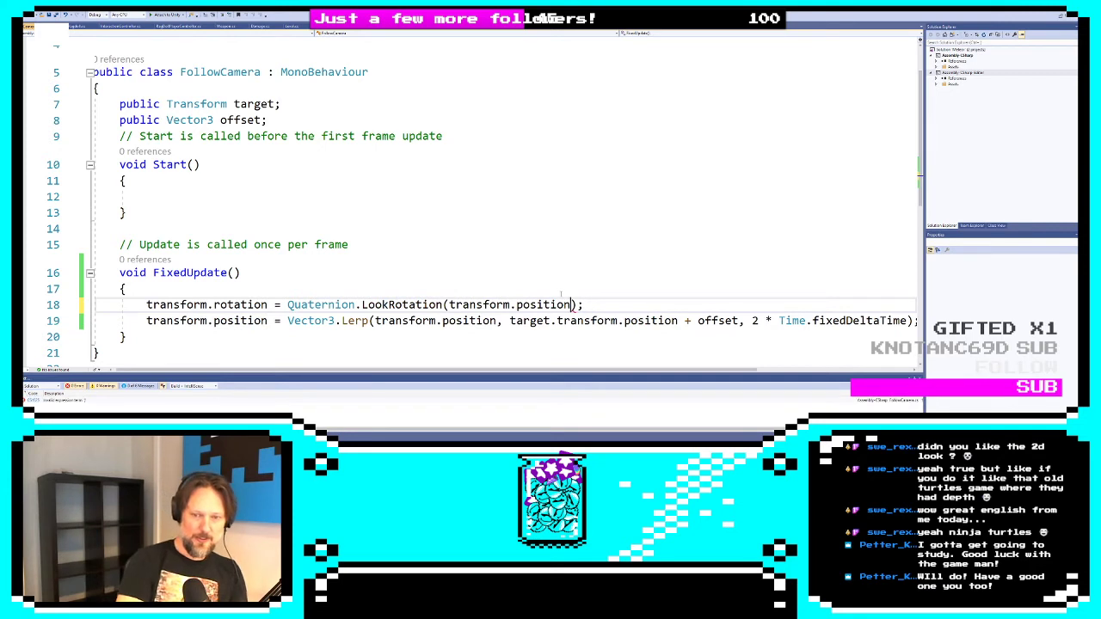
text(n)
key(ctrl+Left)
key(ctrl+Left)
key(ctrl+Left)
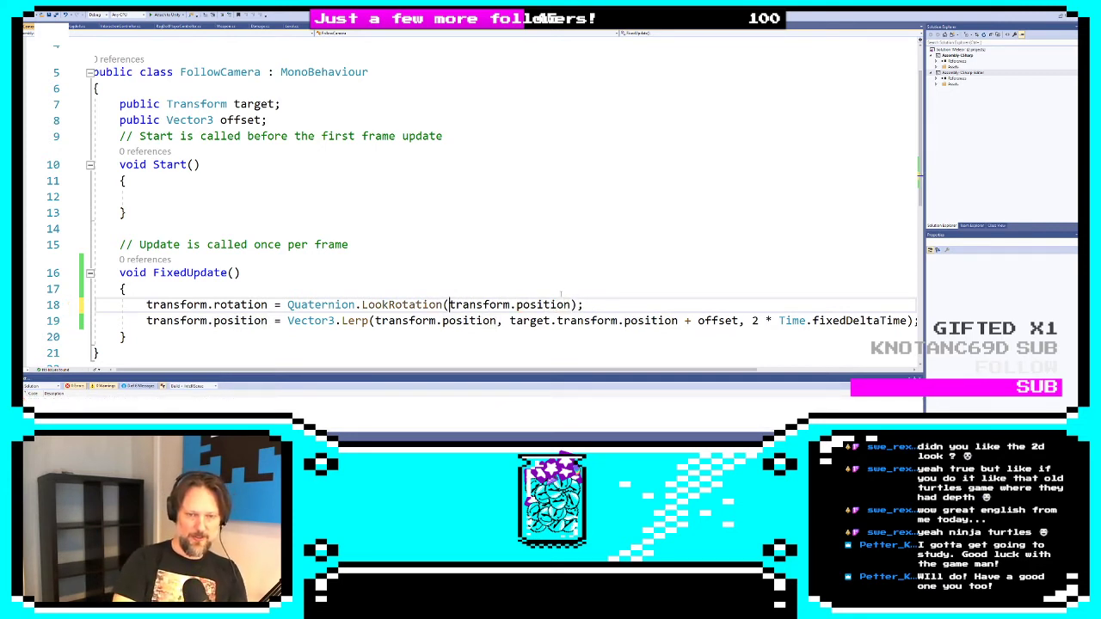
key(ctrl+v)
text(-)
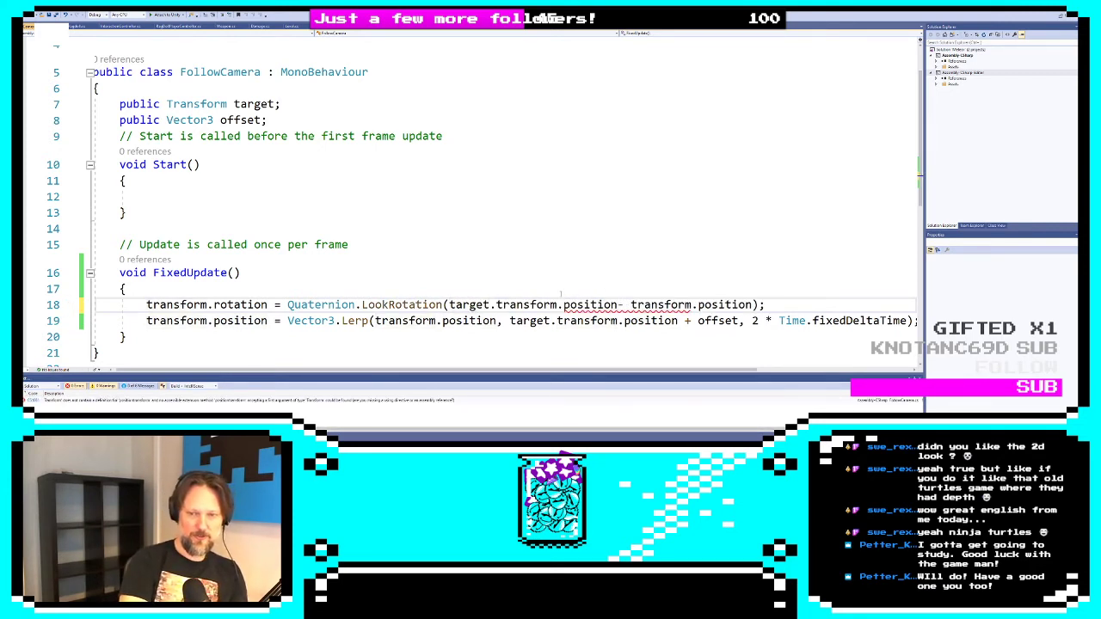
key(ctrl+s)
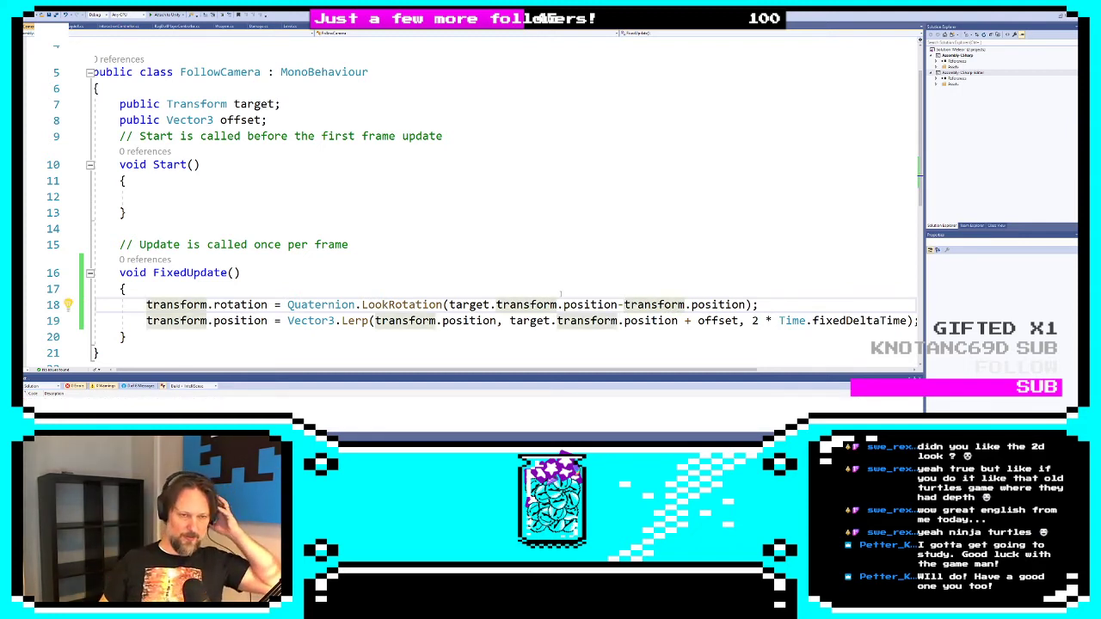
Switch to Unity and walk the character out of the attic and along the tower platform to test the follow camera in play mode
key(alt+Tab)
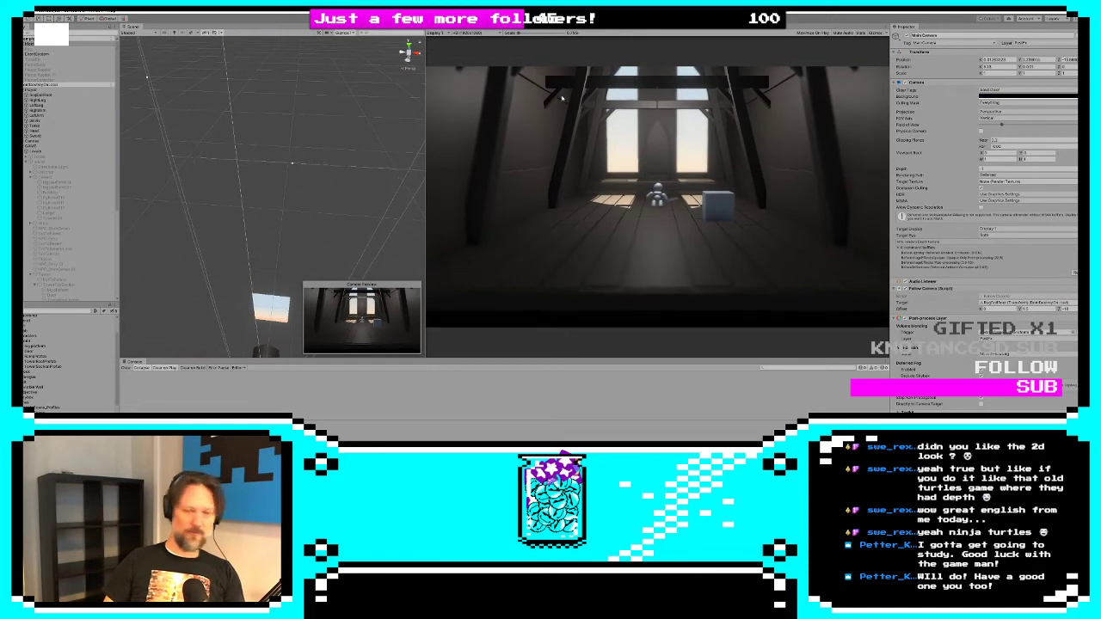
key(s)
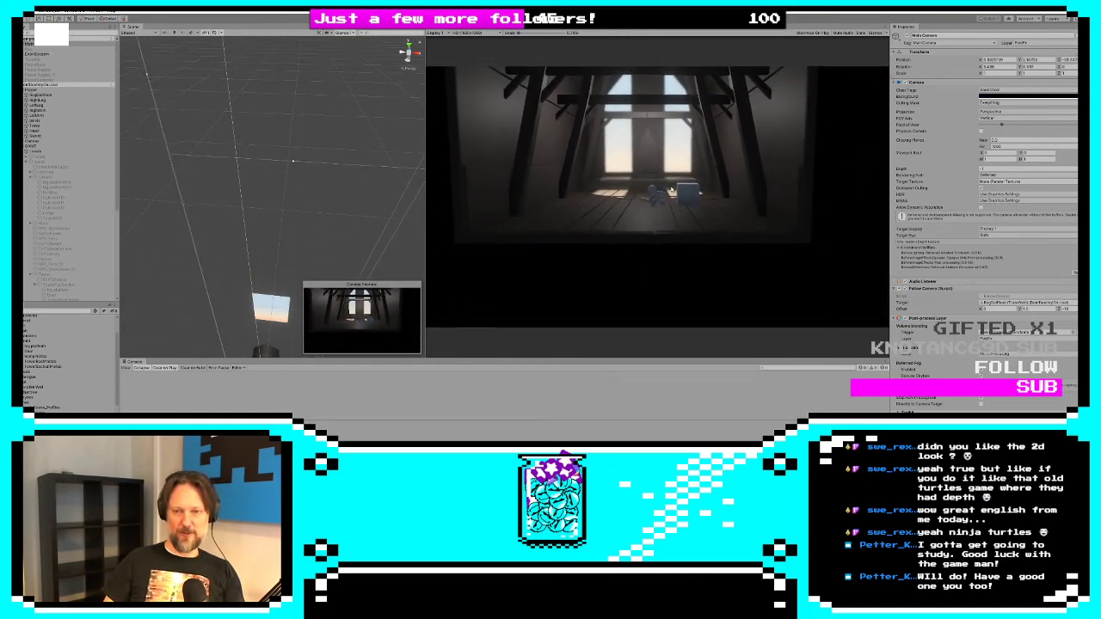
key(s)
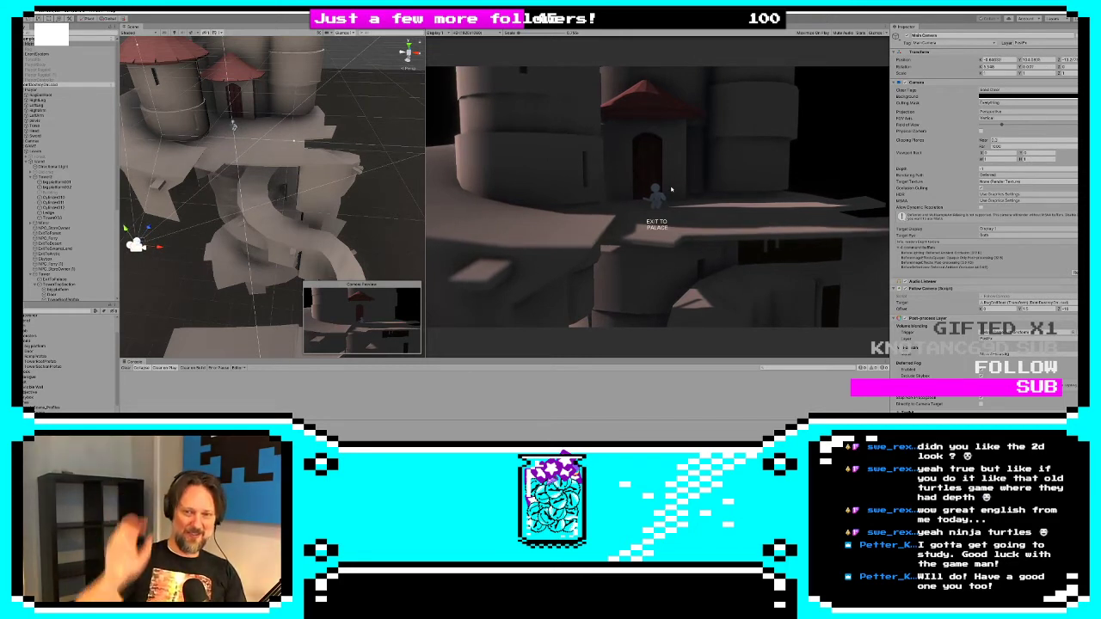
key(s)
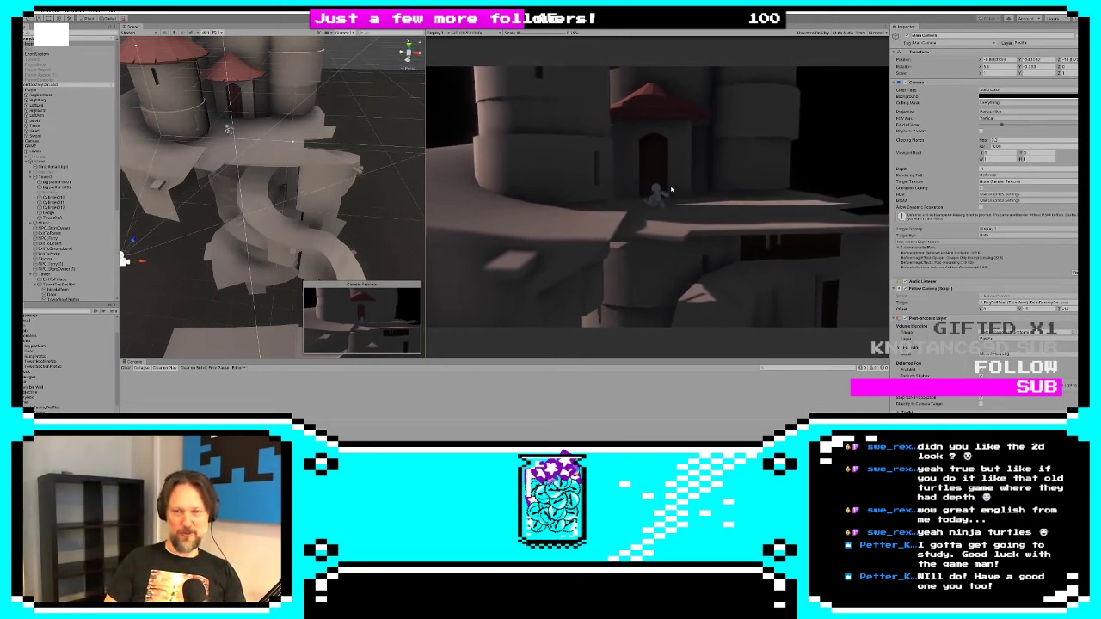
key(d)
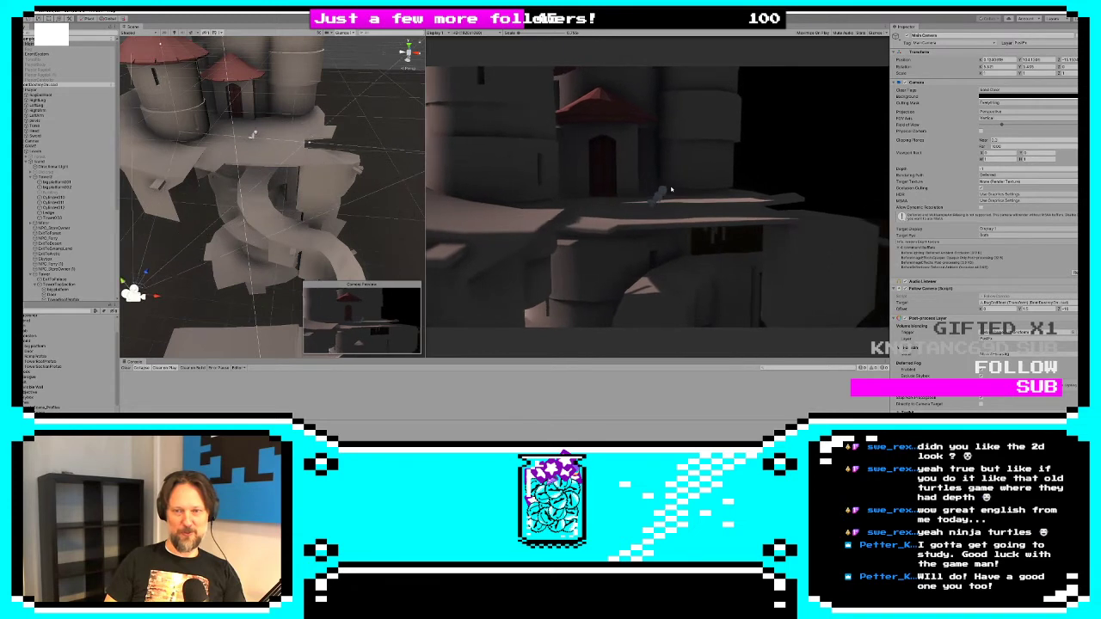
key(d)
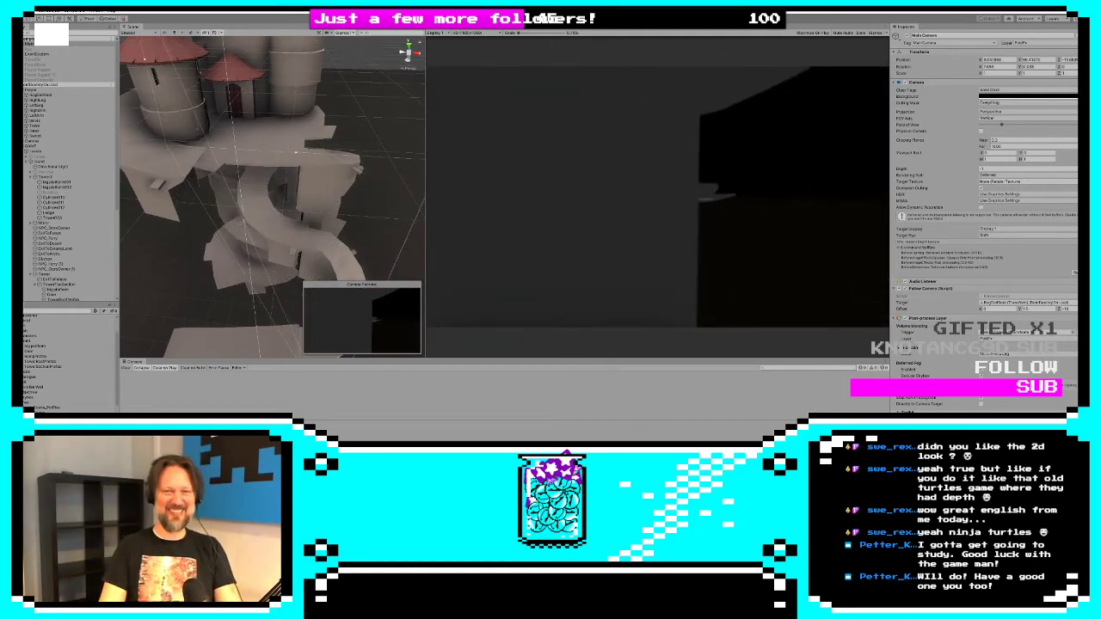
Examine the curved ramps in the Scene view from above and from the side, selecting one ramp and then the TowerTopSection group
alt+drag(316, 187, 210, 224)
click(264, 224)
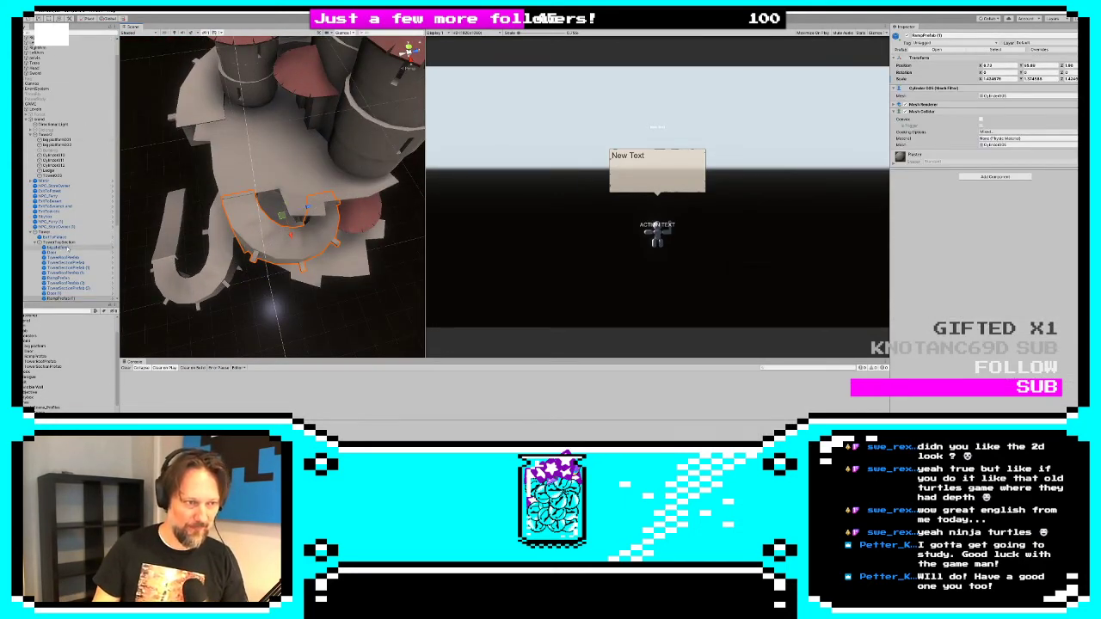
click(60, 243)
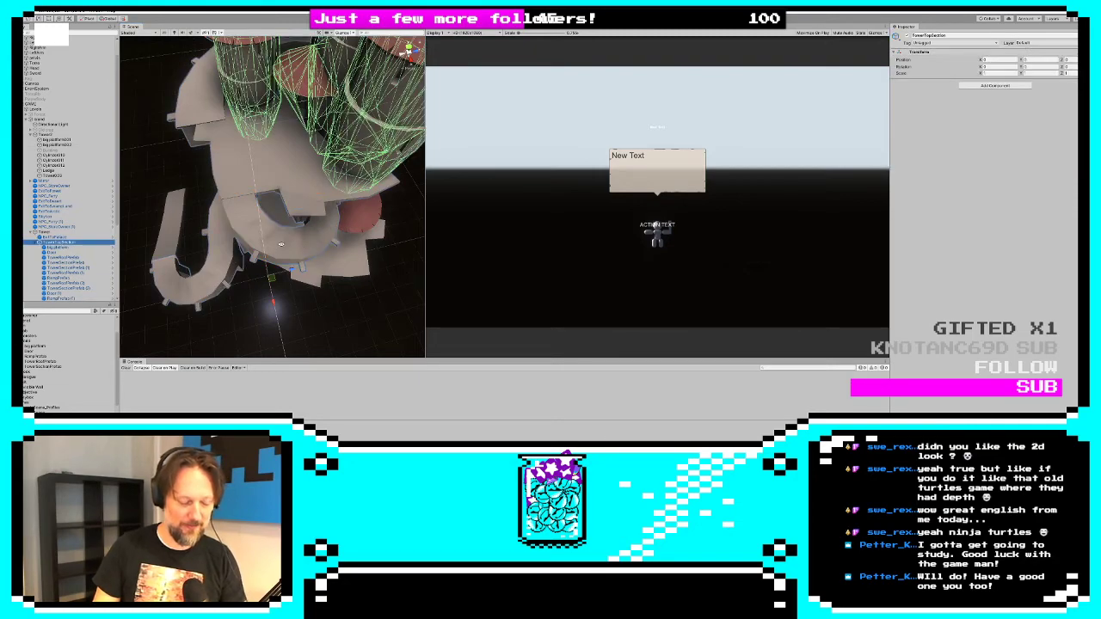
alt+drag(280, 245, 217, 208)
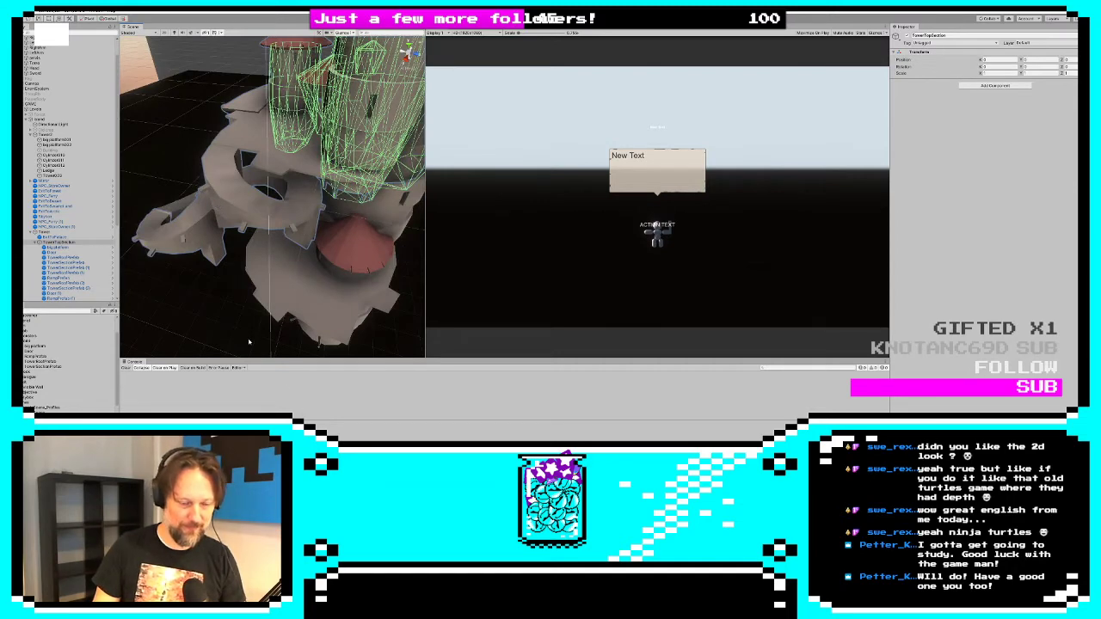
Switch to 3ds Max and isolate the curved ramp that wraps around the small tower at the platform's edge
key(alt+Tab)
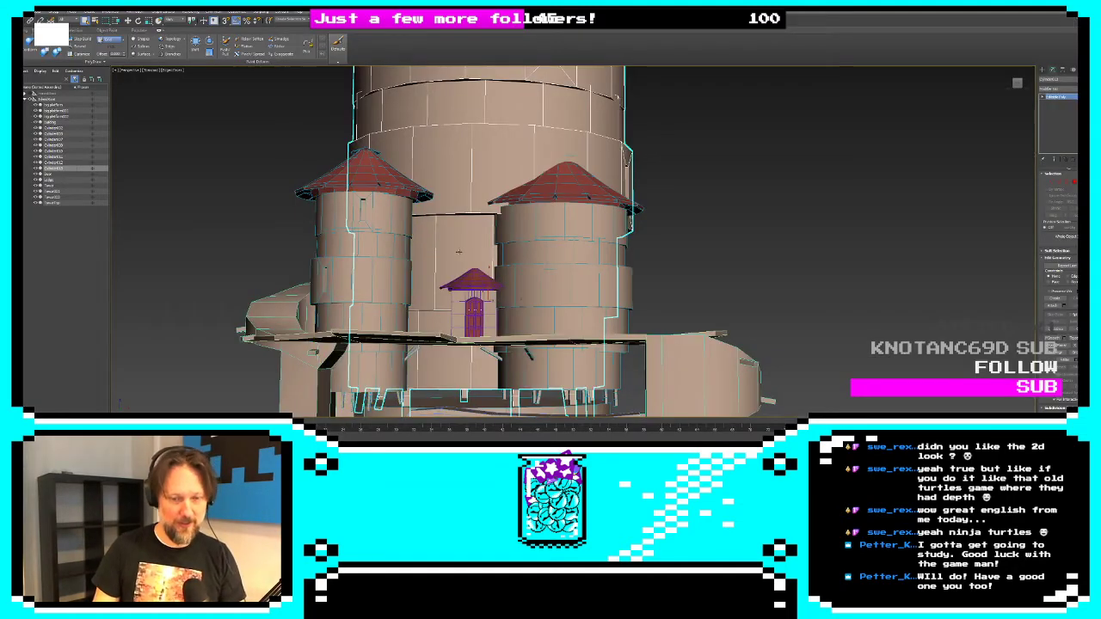
drag(553, 155, 530, 233)
alt+middle_drag(404, 275, 368, 294)
click(377, 293)
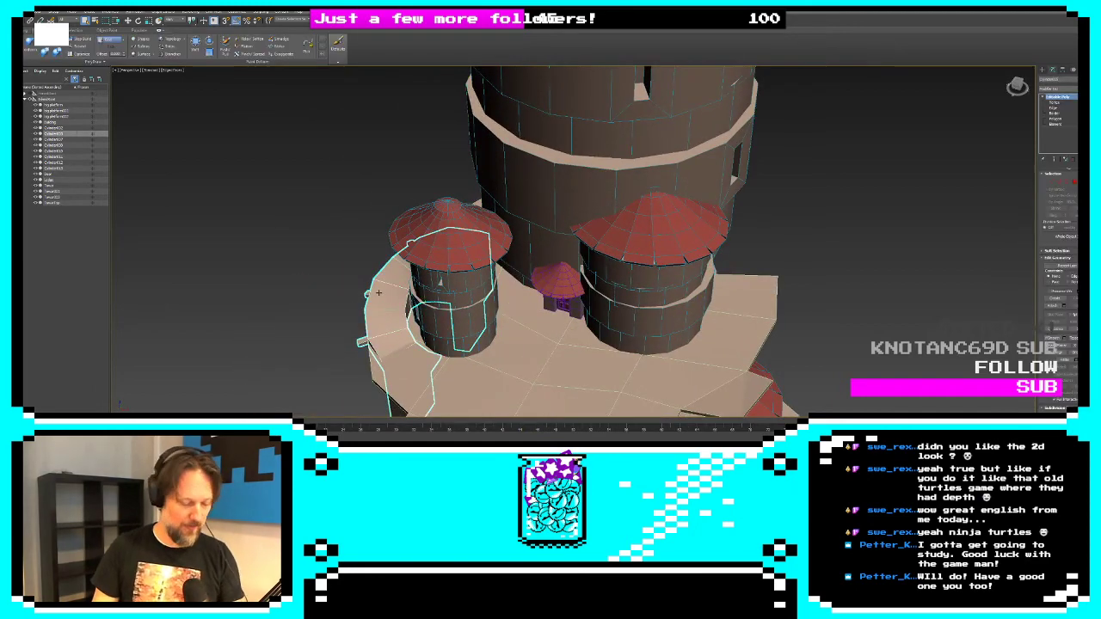
key(alt+q)
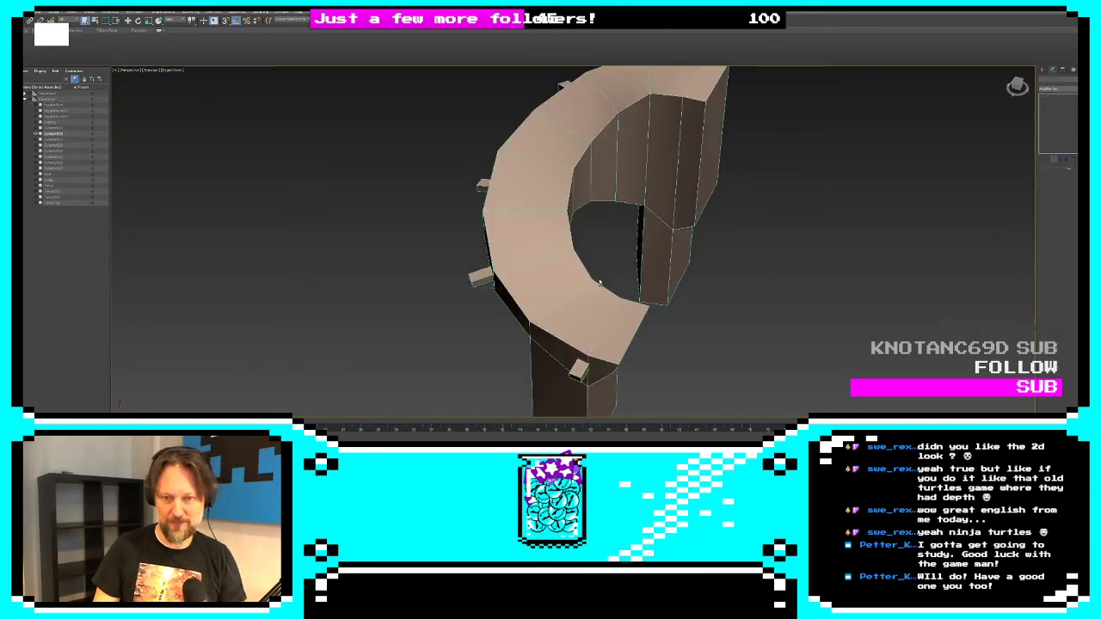
alt+middle_drag(599, 283, 579, 281)
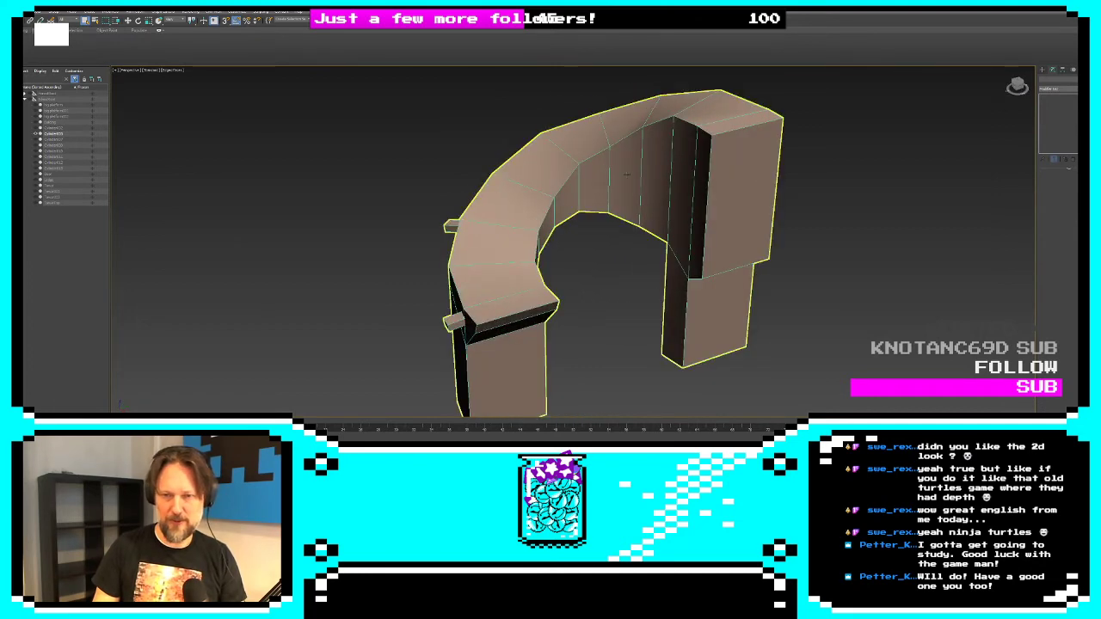
Select the bottom faces of the two legs under the curved ramp's ends, grow the selection over the legs, and delete them
click(695, 168)
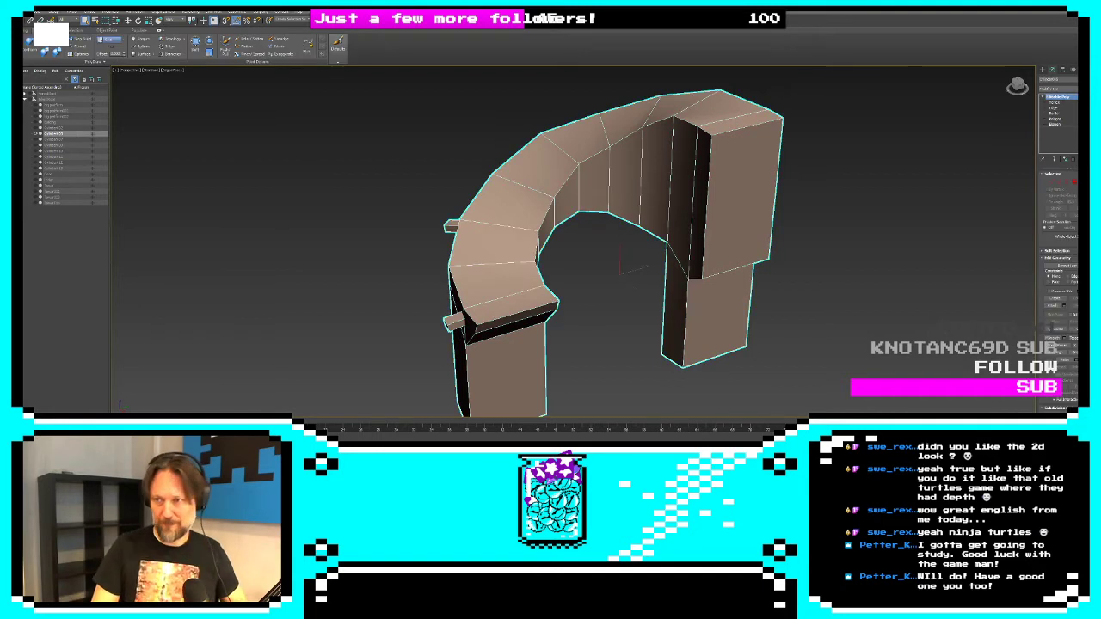
click(1061, 109)
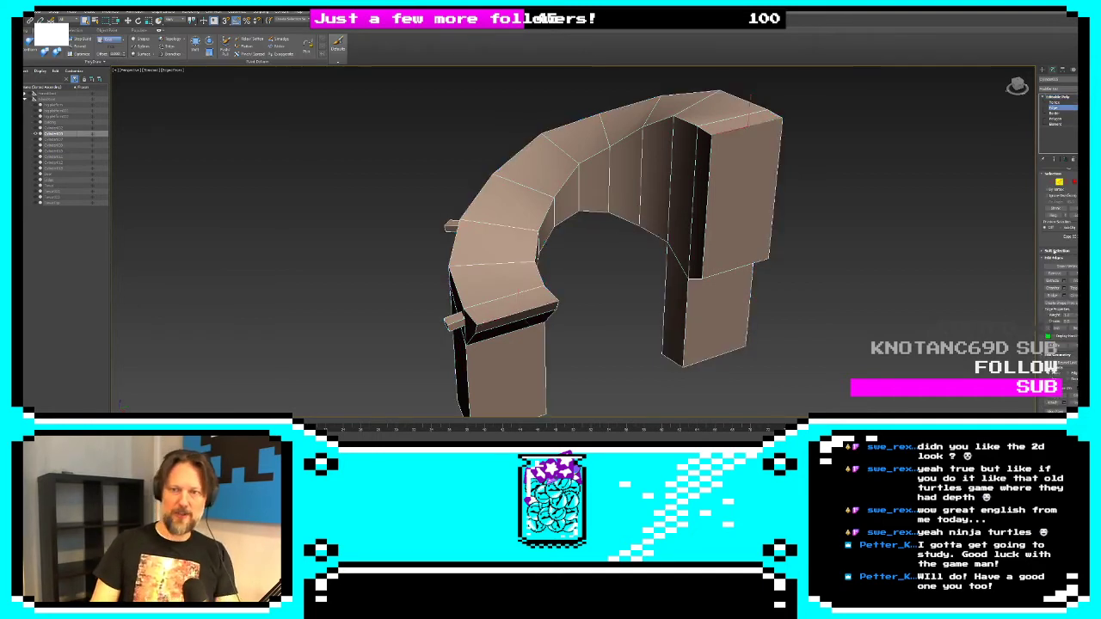
click(1052, 216)
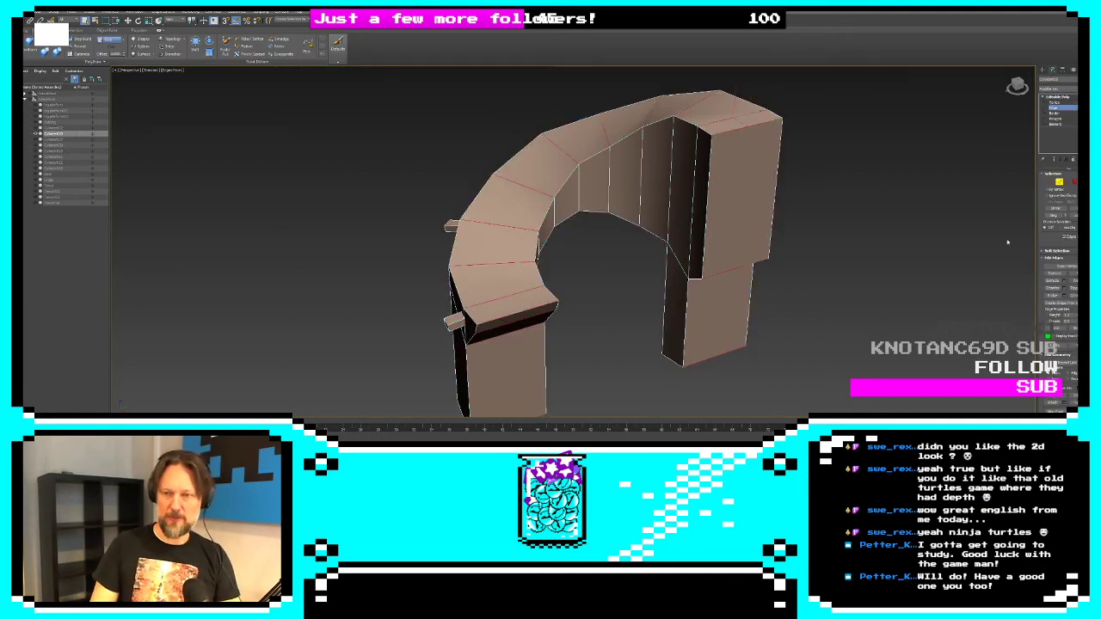
click(1073, 182)
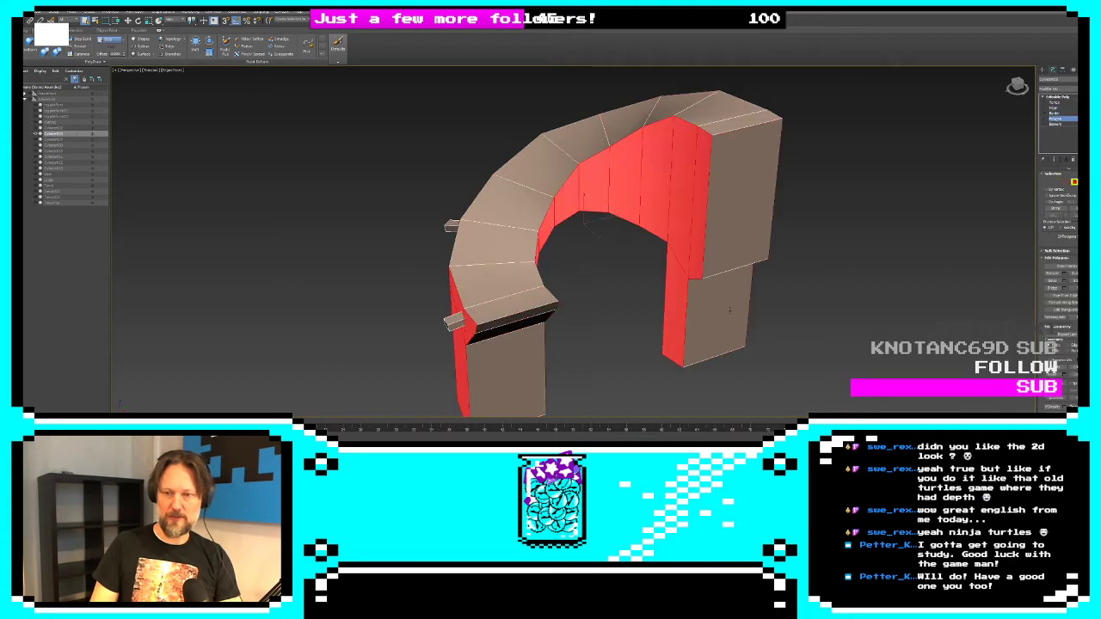
alt+middle_drag(731, 362, 714, 241)
click(705, 386)
ctrl+click(530, 266)
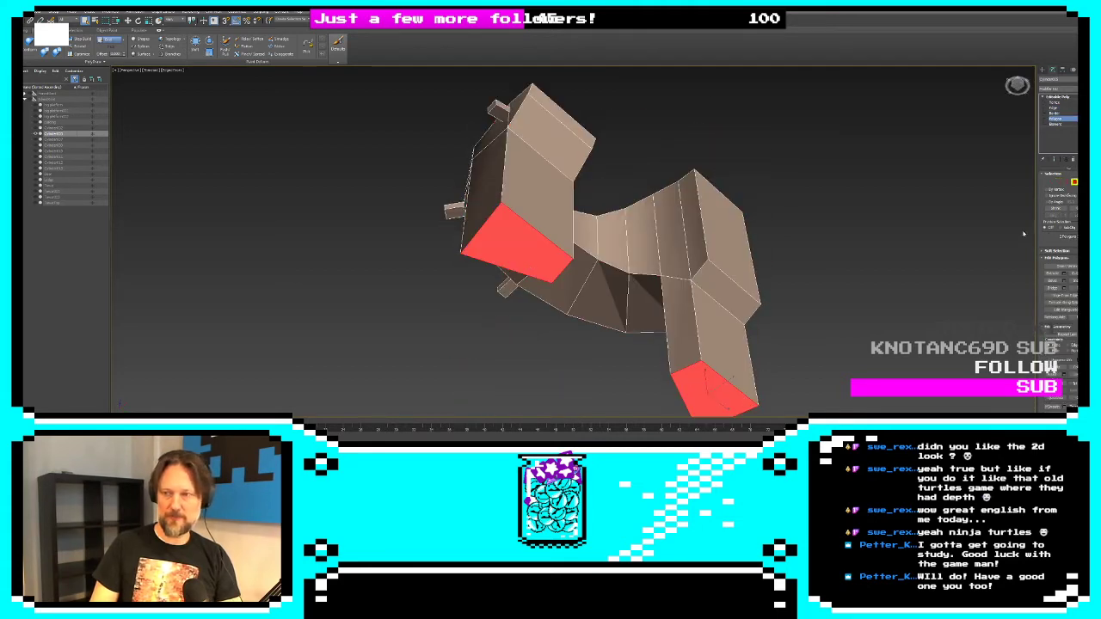
click(1065, 209)
key(Delete)
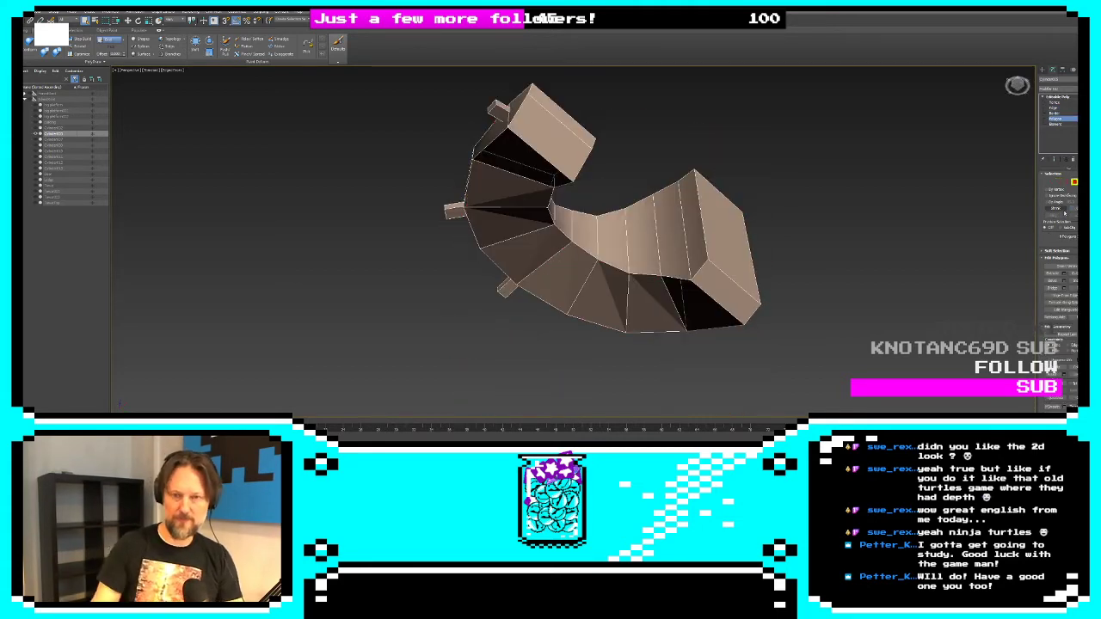
Select the two open borders left under the ramp's ends and cap them
click(1074, 182)
click(1067, 183)
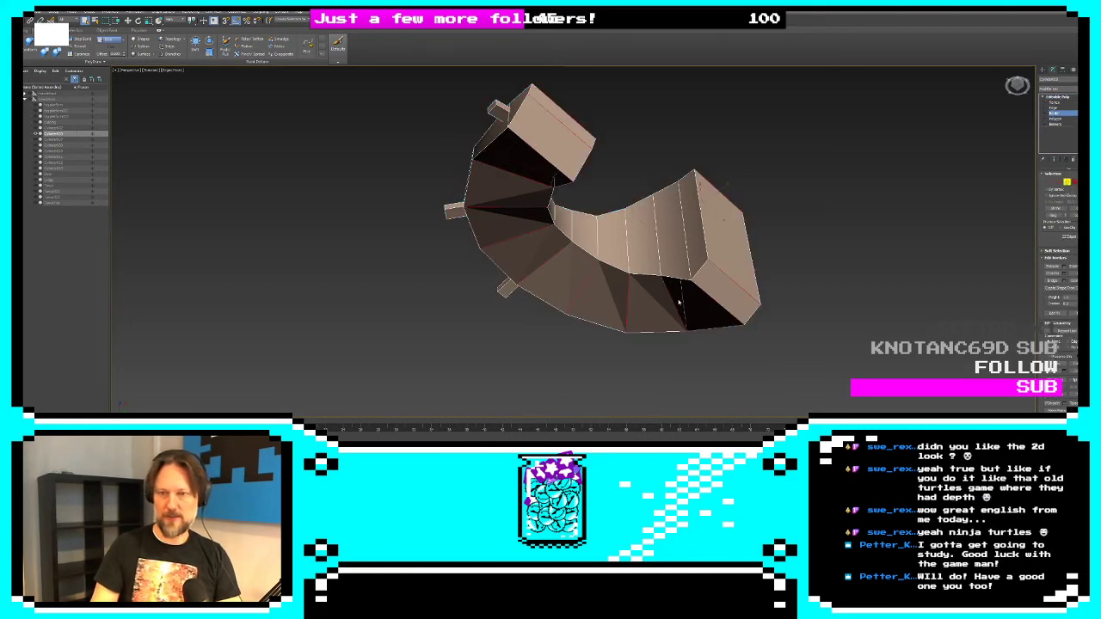
click(705, 292)
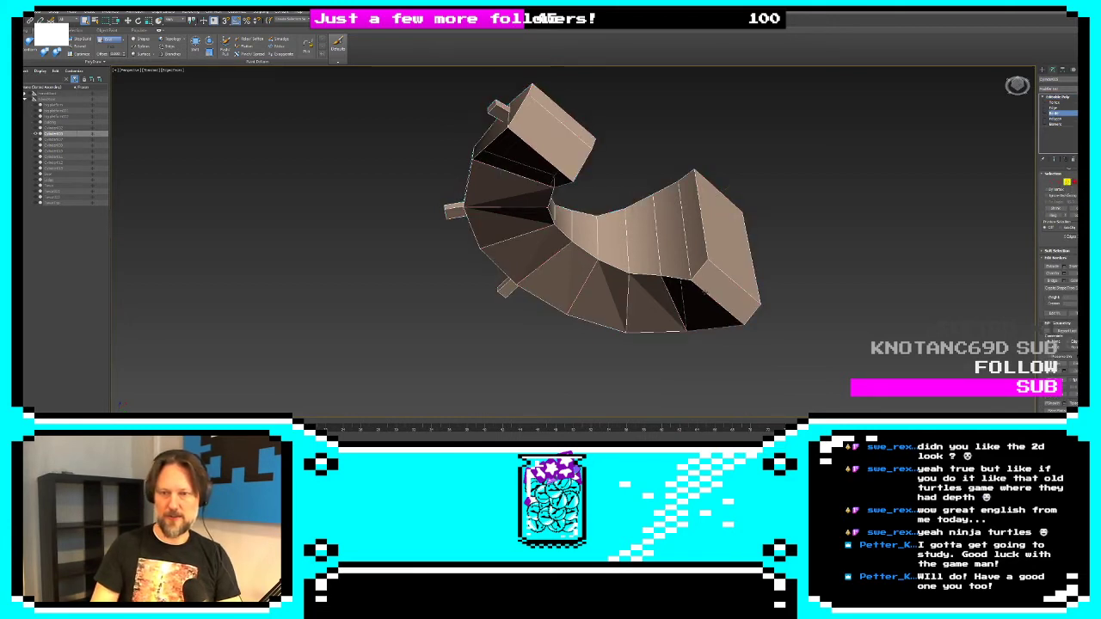
ctrl+click(529, 179)
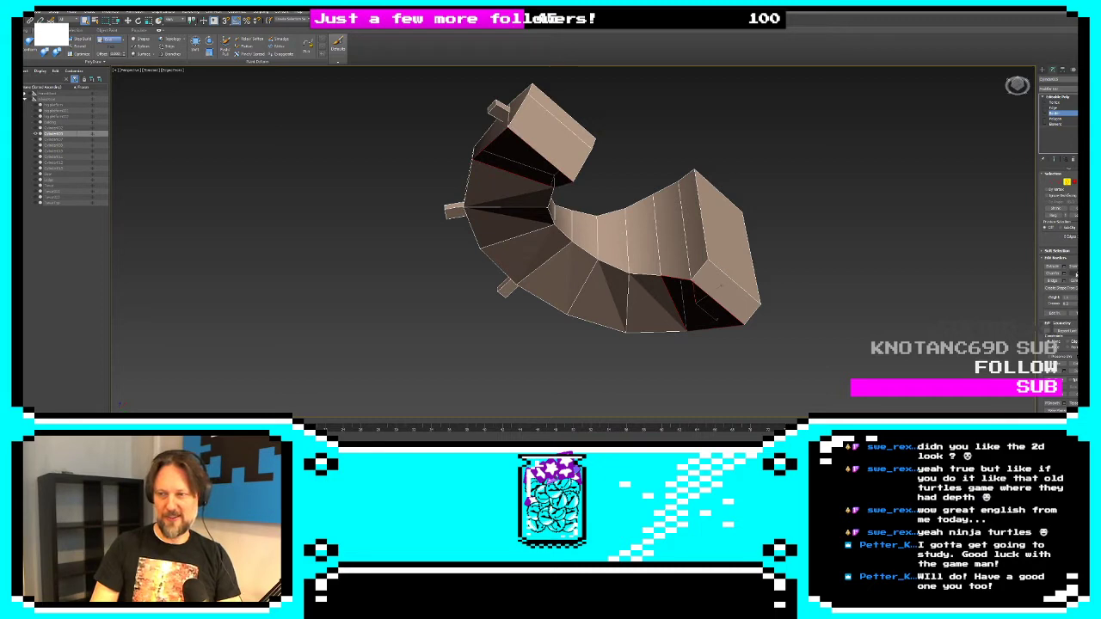
alt+middle_drag(591, 186, 886, 188)
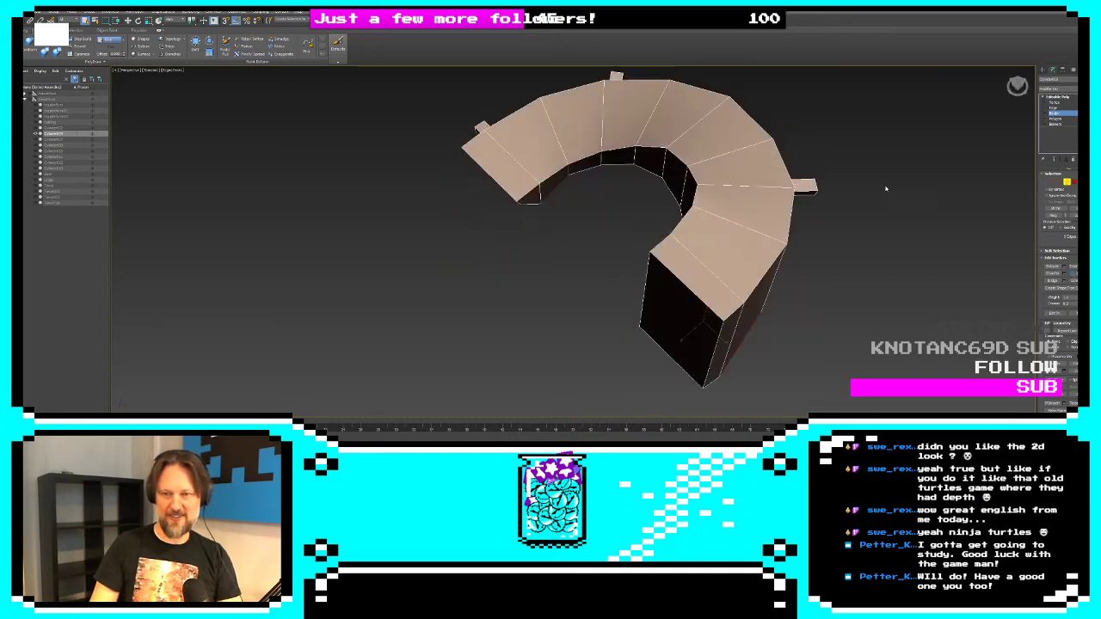
Connect the ring of edges crossing the ramp's top with two segments, pinched apart so the new loops run near the inner and outer sides
key(2)
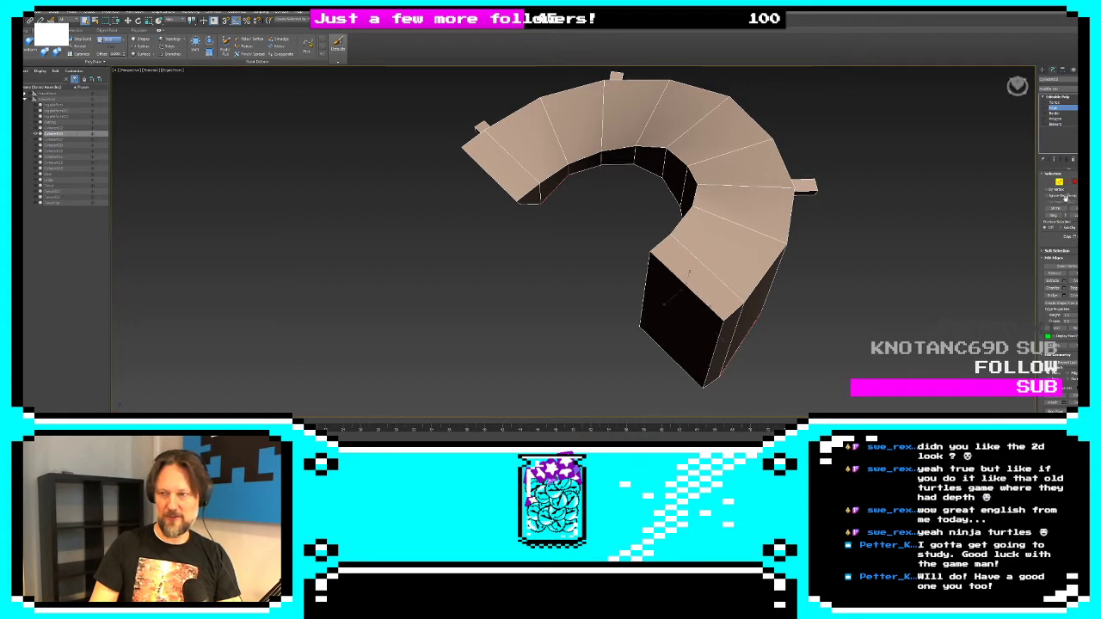
shift+click(689, 274)
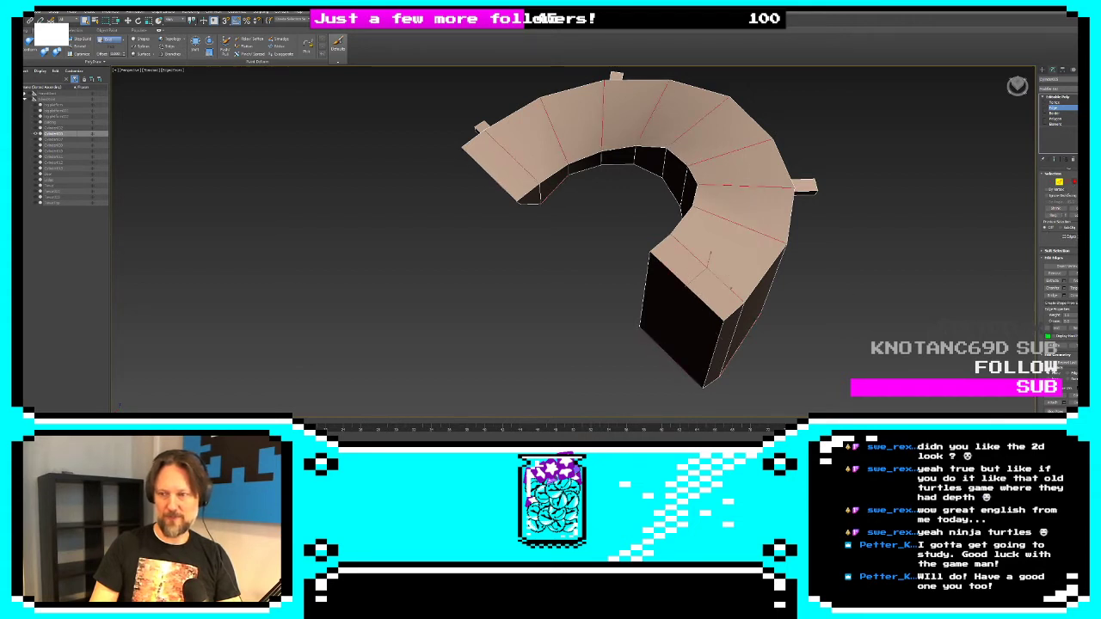
click(1090, 295)
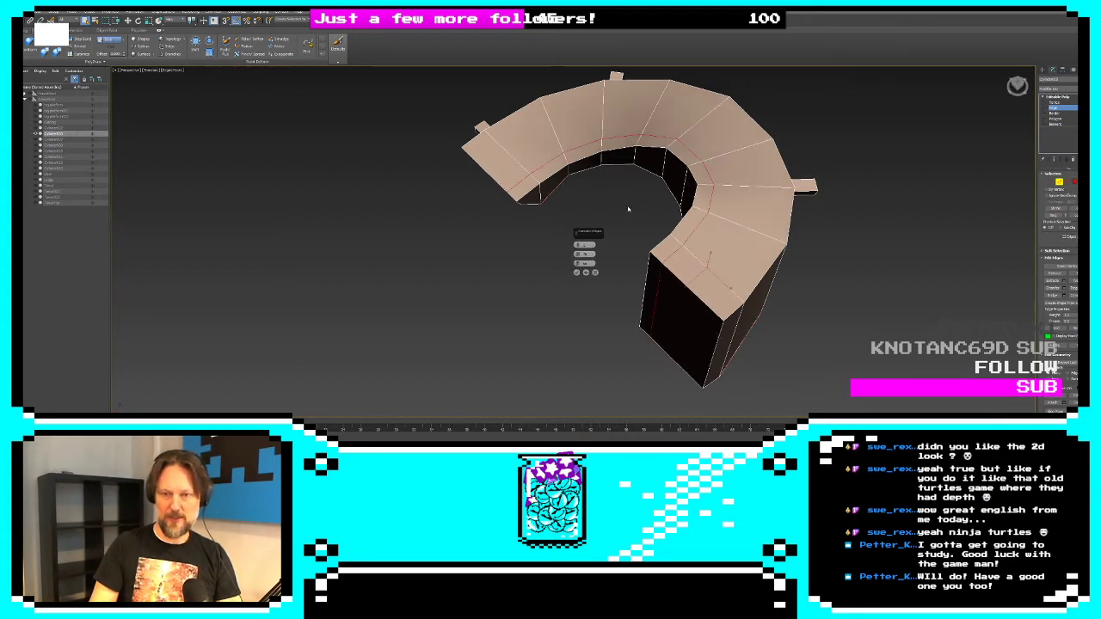
click(580, 245)
drag(577, 256, 576, 251)
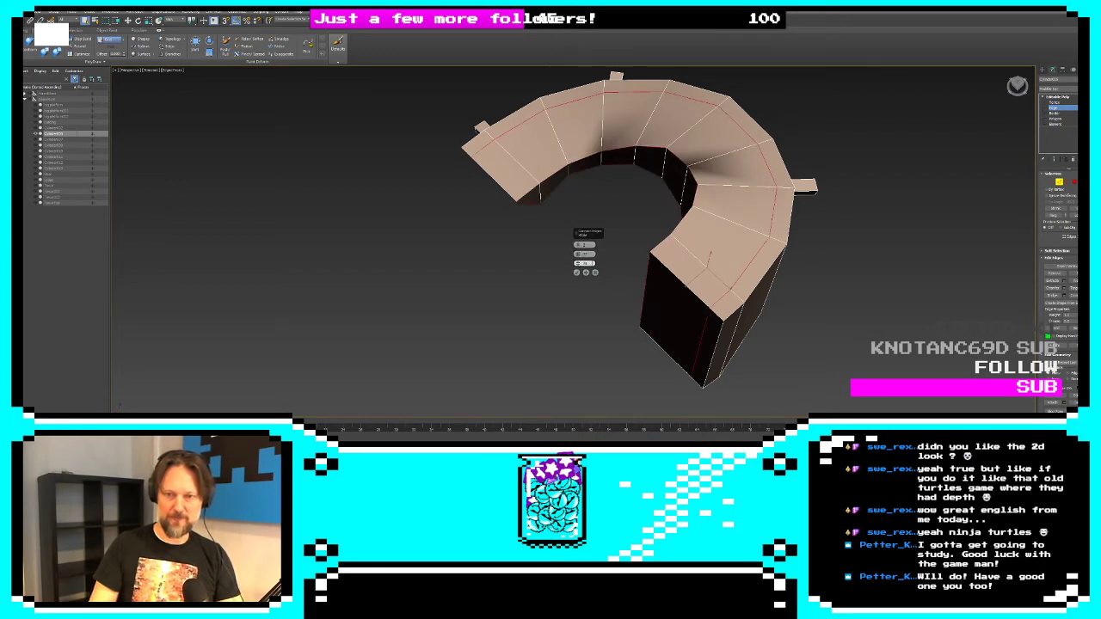
key(Return)
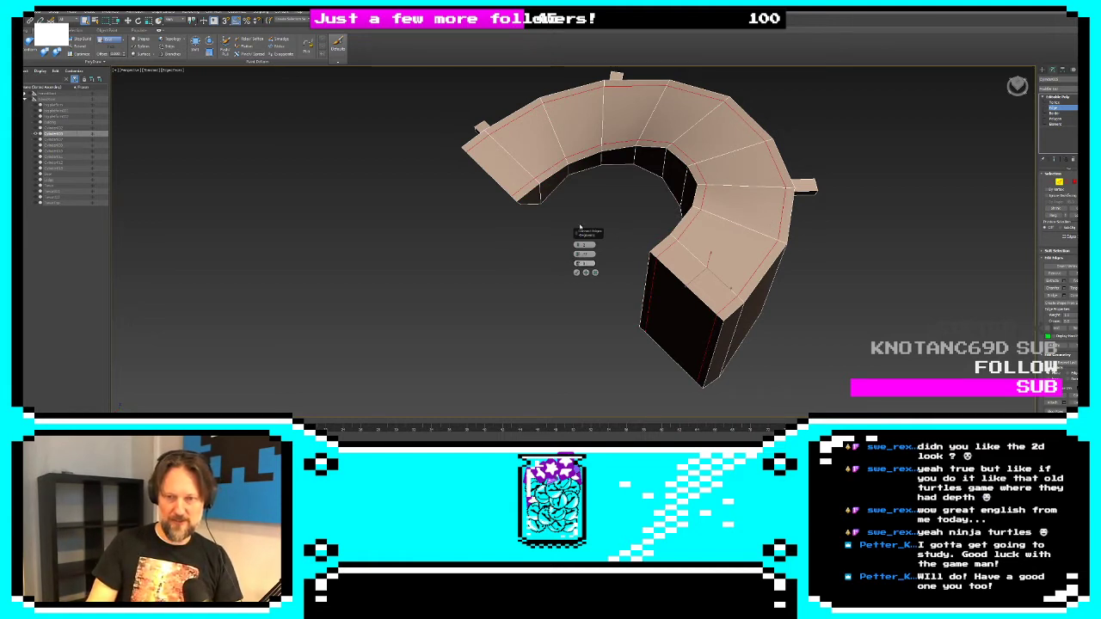
drag(578, 257, 576, 270)
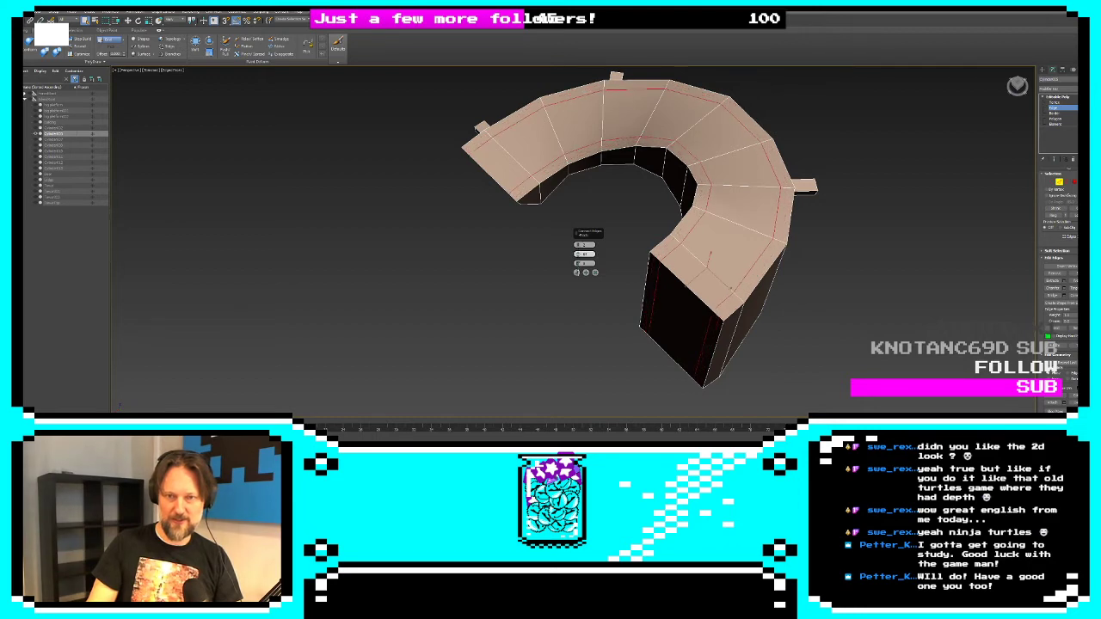
click(576, 272)
Select the middle strip of top polygons along the whole ramp and lower it slightly to form raised rims on both sides
alt+middle_drag(576, 272, 916, 195)
click(1054, 119)
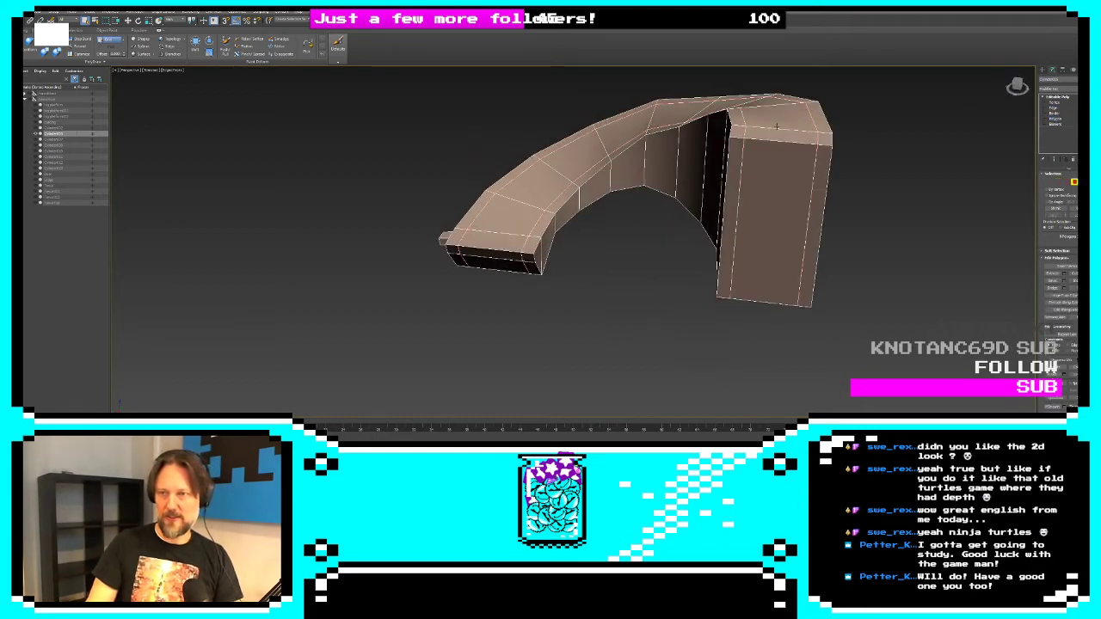
click(774, 117)
ctrl+click(761, 104)
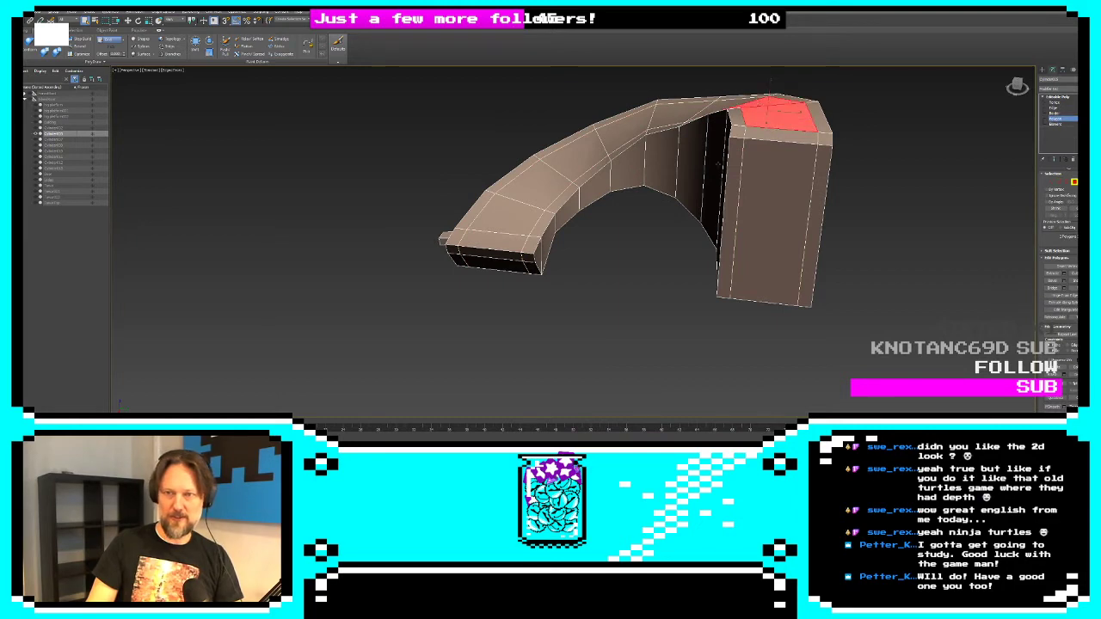
alt+middle_drag(760, 103, 800, 135)
ctrl+click(696, 149)
ctrl+click(669, 196)
ctrl+click(664, 248)
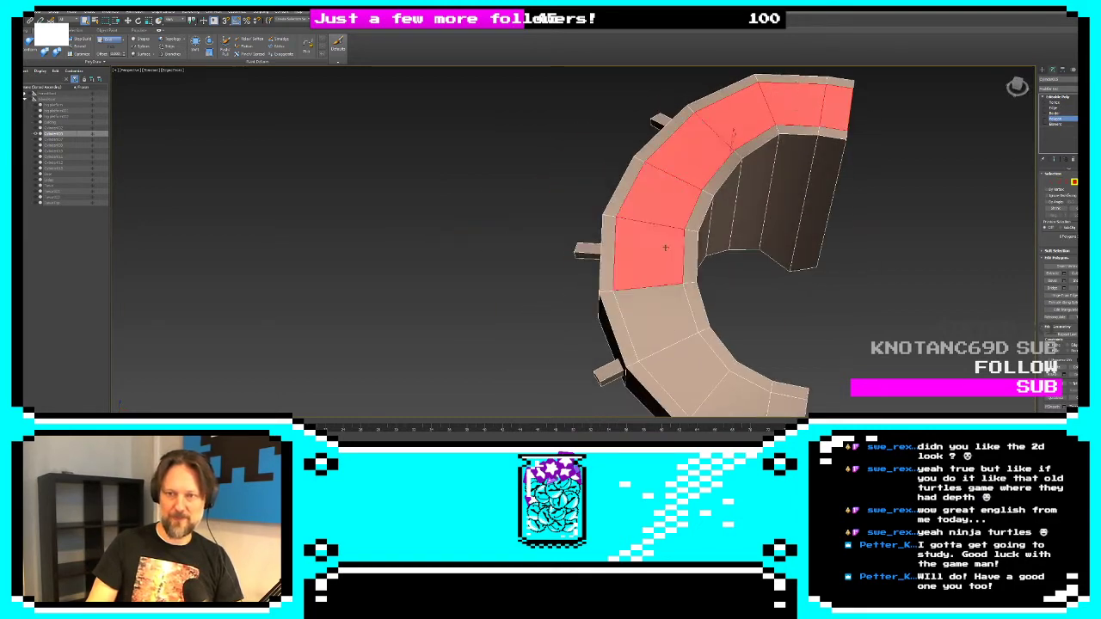
ctrl+click(671, 320)
ctrl+click(692, 374)
ctrl+click(735, 391)
ctrl+click(786, 404)
middle_drag(785, 404, 708, 313)
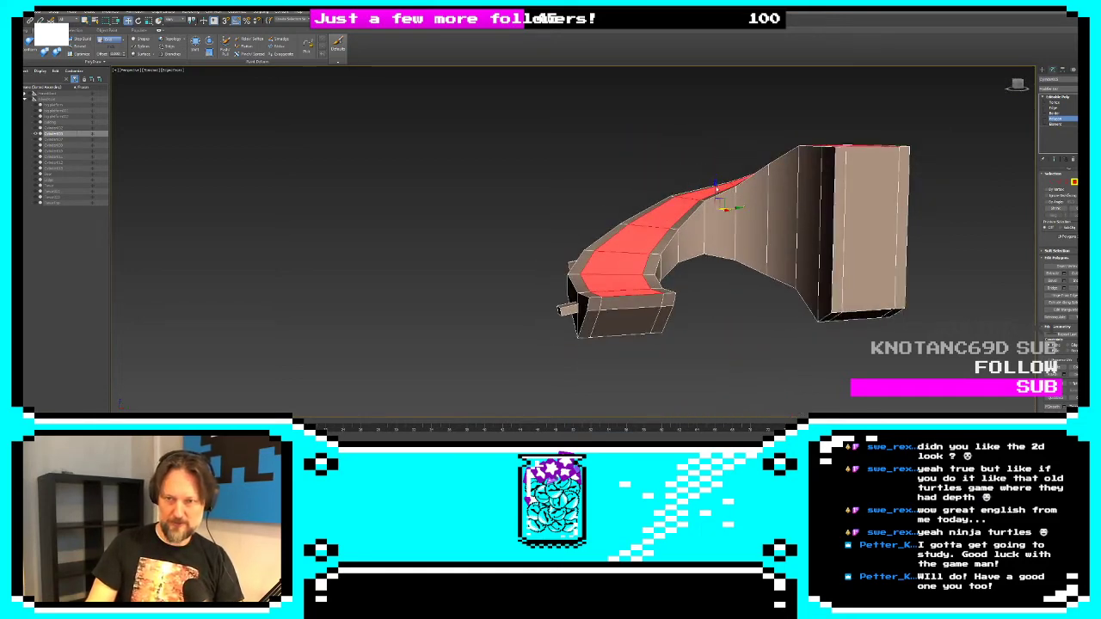
drag(716, 185, 715, 194)
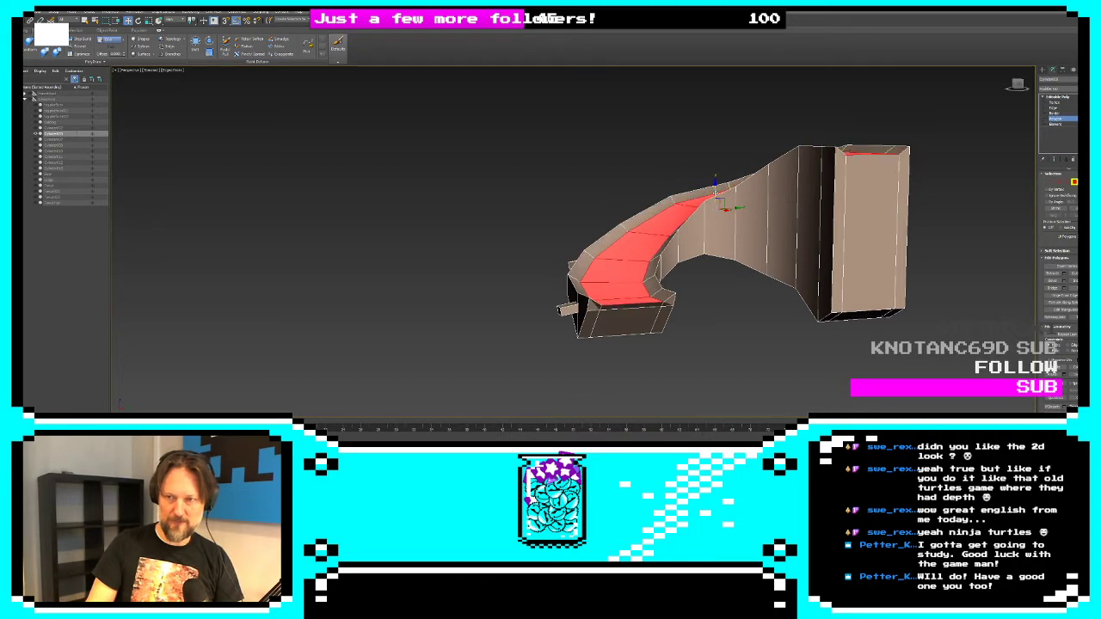
Move the bottom corner vertices at the ramp's lower end outward in the front wireframe view, making the end face vertical, and leave vertex editing
click(1052, 184)
alt+middle_drag(464, 335, 622, 347)
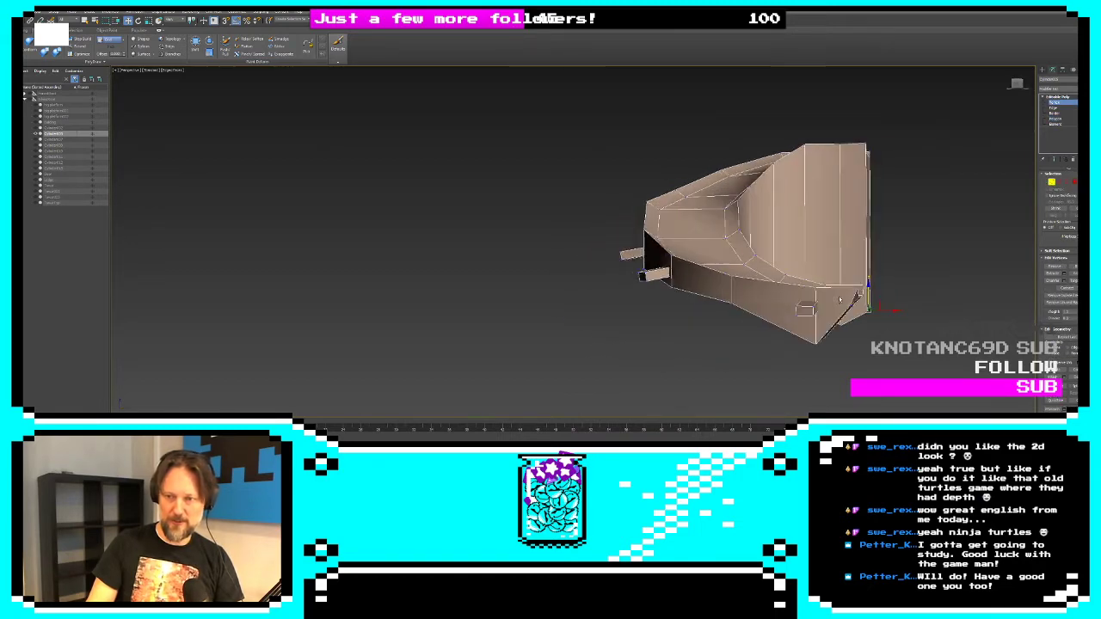
alt+middle_drag(840, 299, 860, 301)
key(alt+w)
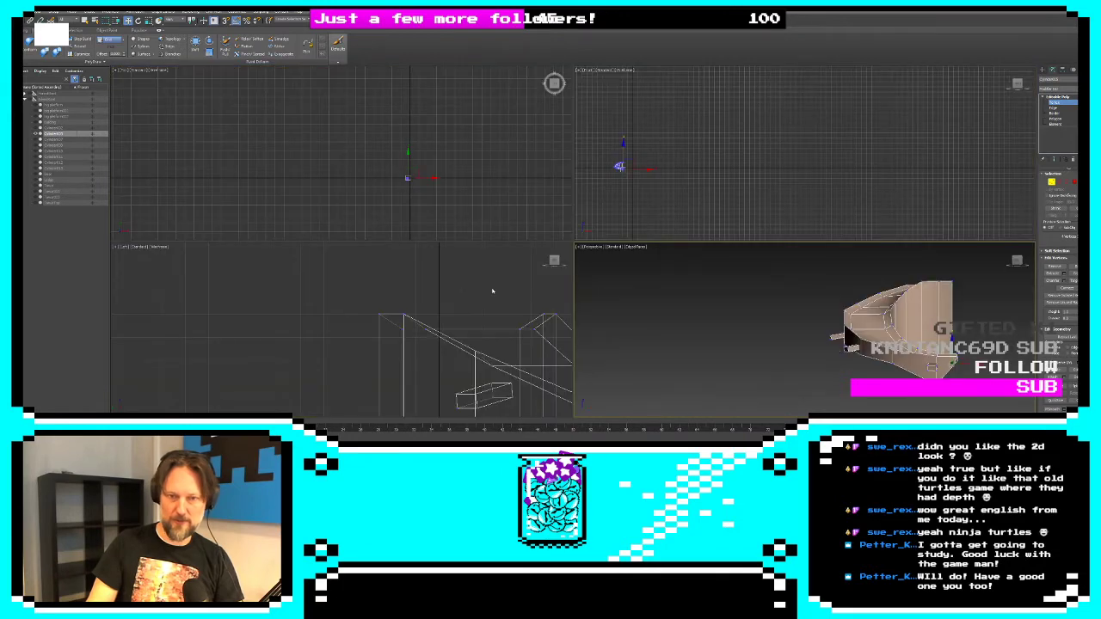
middle_drag(491, 290, 335, 263)
scroll(482, 349, down, 6)
scroll(456, 354, up, 4)
scroll(436, 354, up, 2)
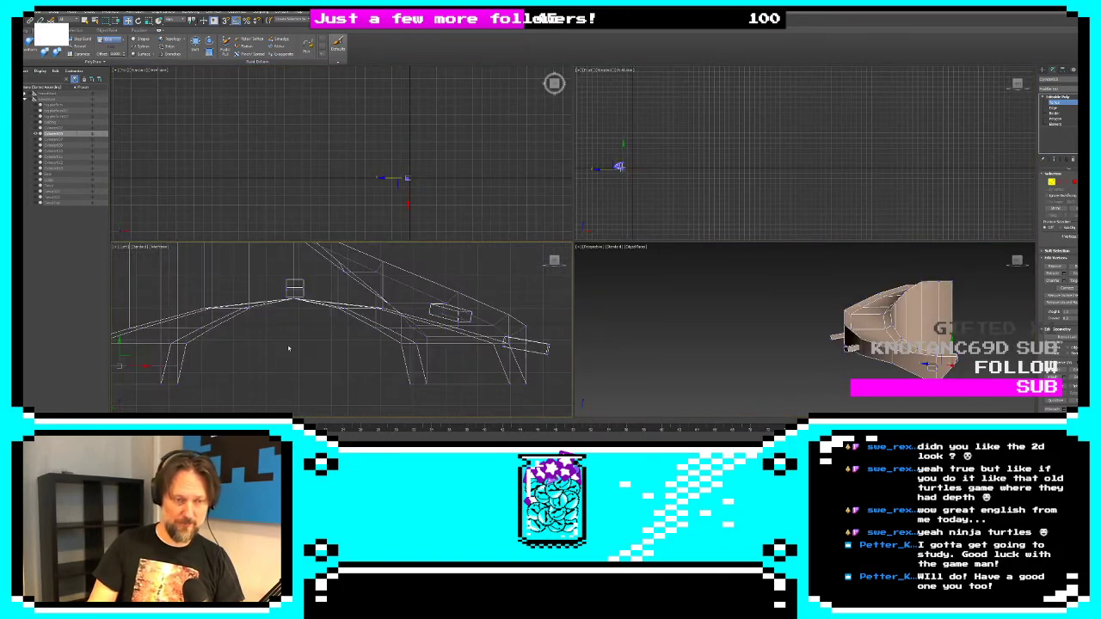
scroll(652, 174, up, 7)
middle_drag(642, 192, 703, 189)
key(z)
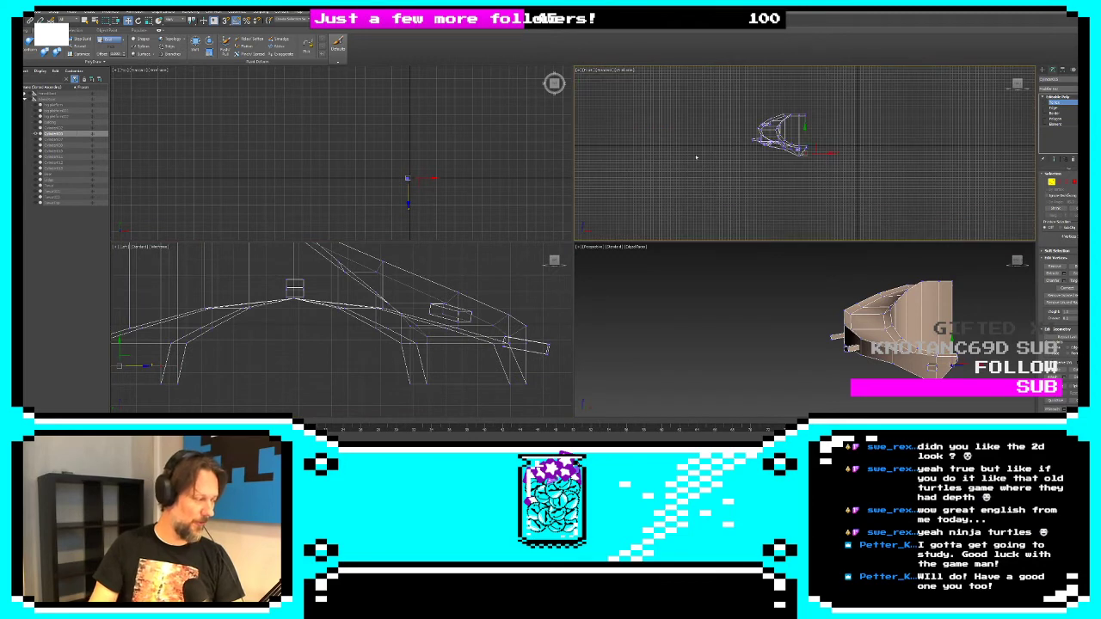
scroll(749, 156, up, 6)
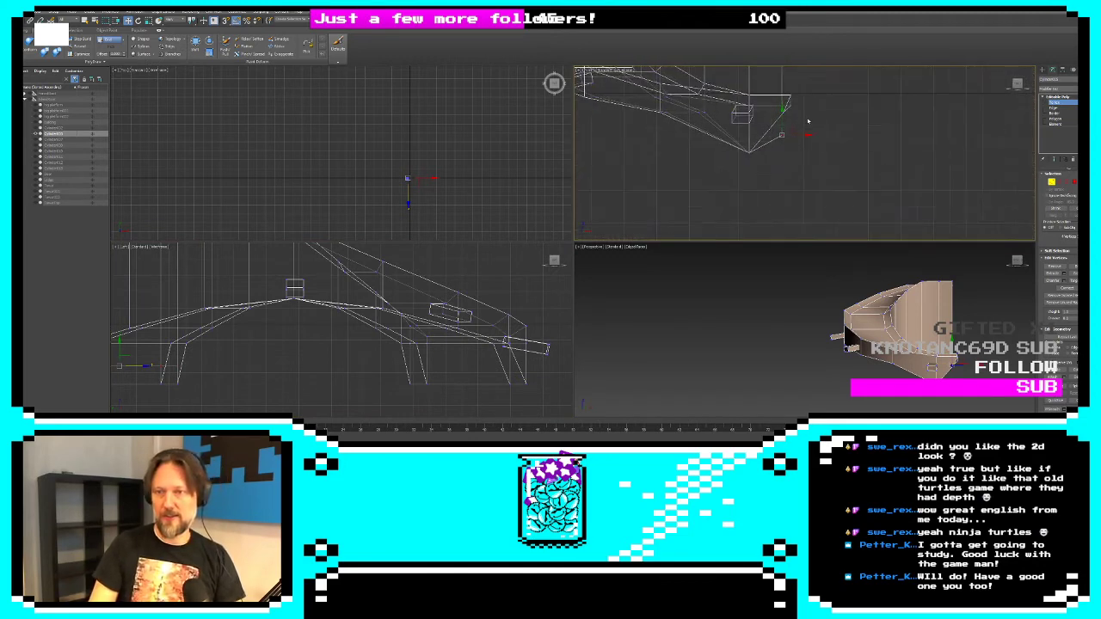
drag(785, 94, 786, 115)
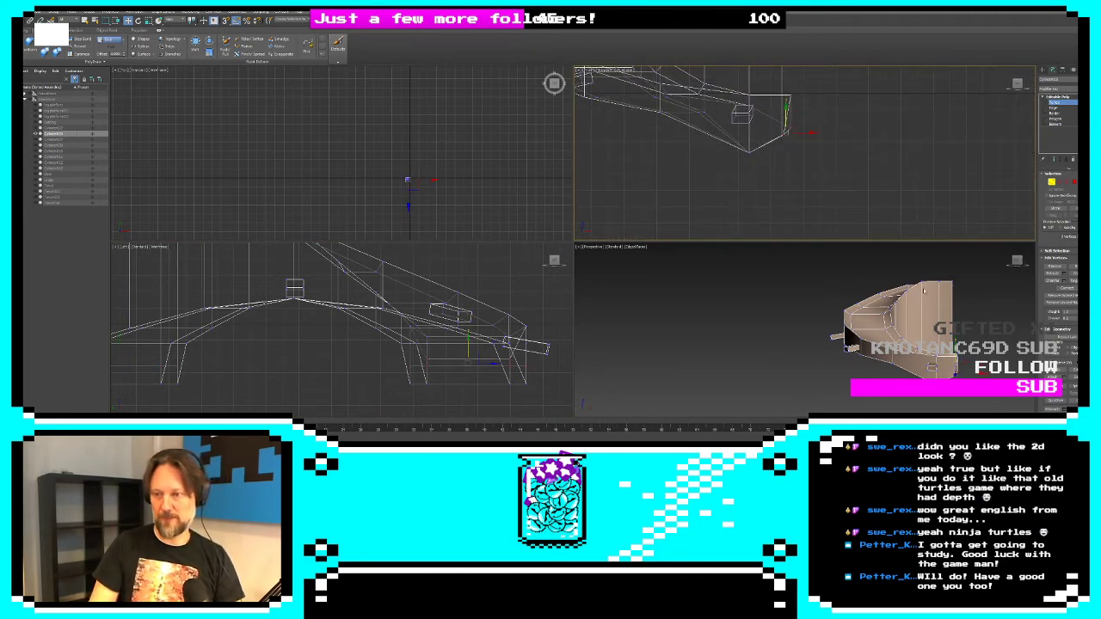
alt+middle_drag(924, 291, 954, 339)
key(ctrl+z)
click(794, 139)
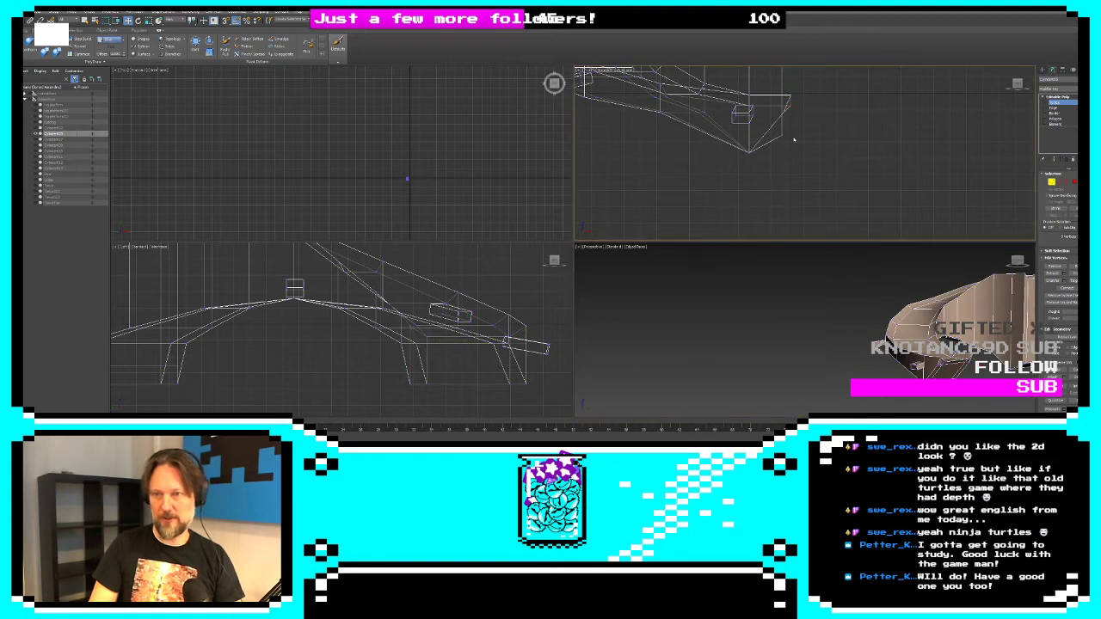
drag(794, 115, 811, 142)
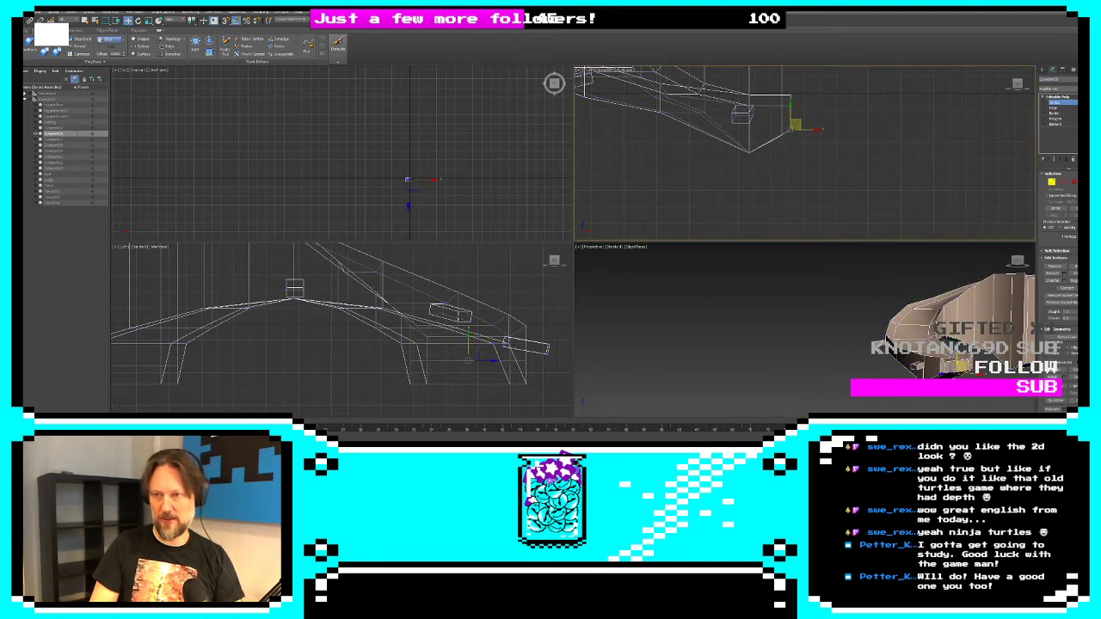
scroll(840, 398, down, 5)
click(1044, 71)
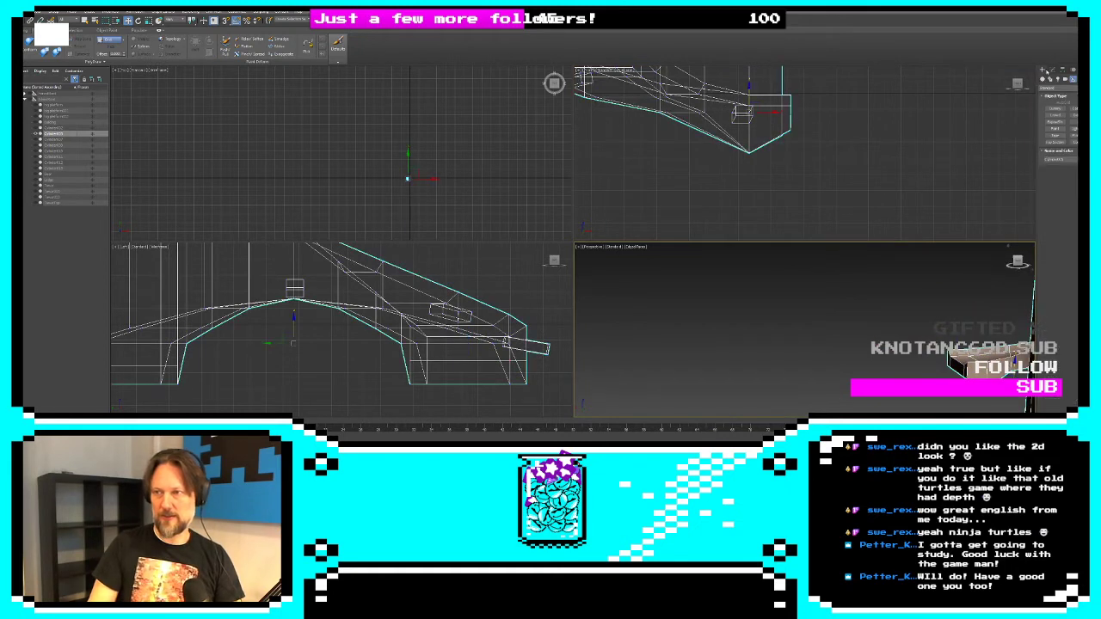
Export the edited model as an FBX file, keeping the current export preset and settings
key(alt+f)
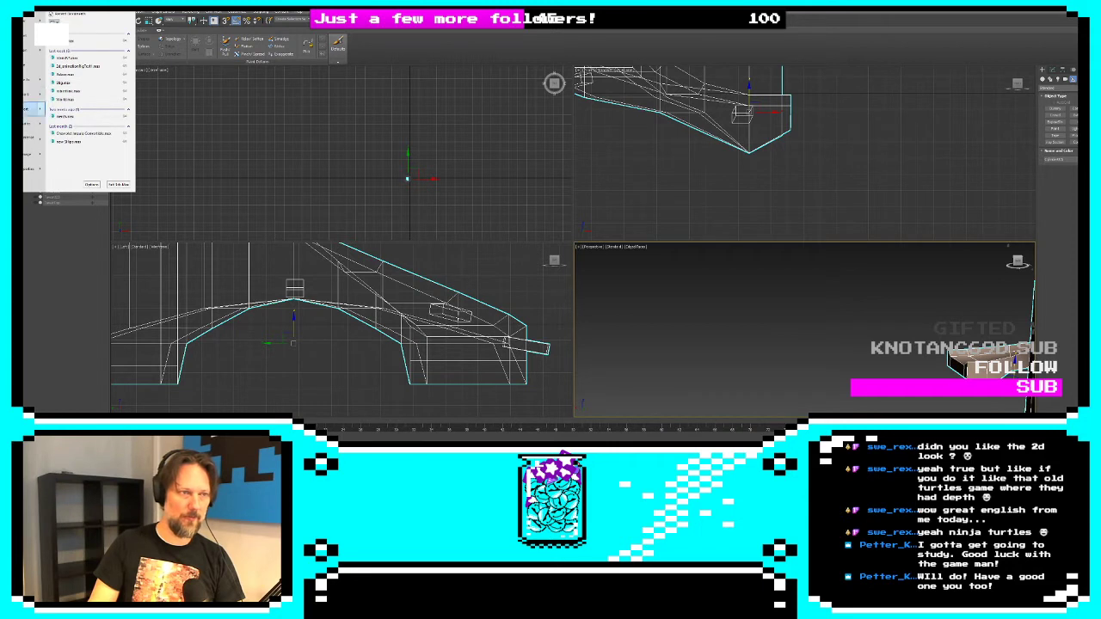
mouse_move(32, 109)
click(86, 54)
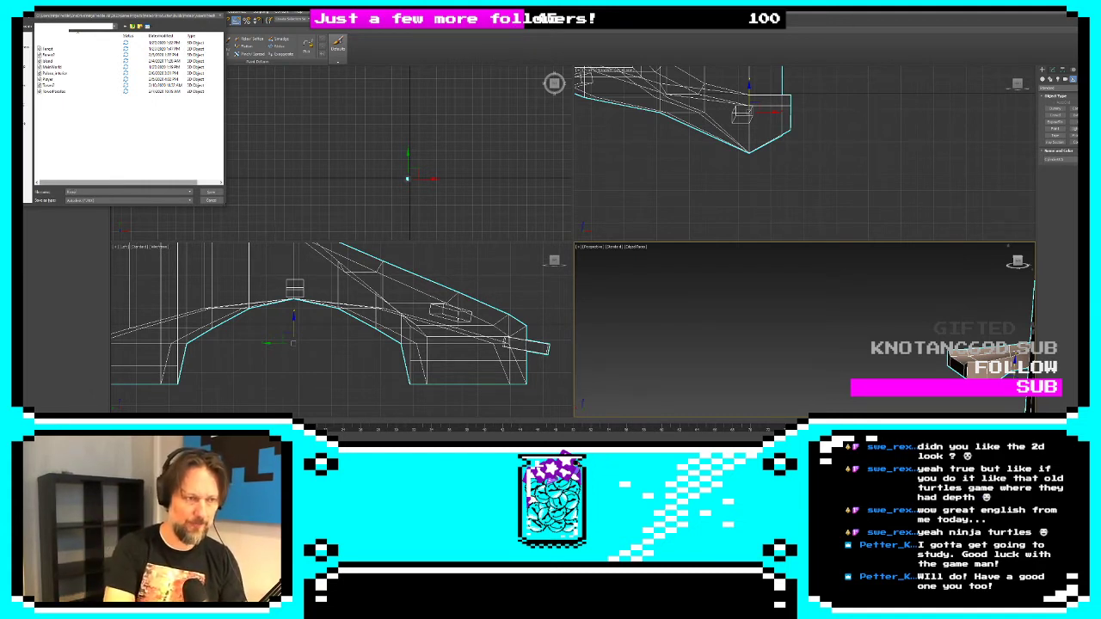
text(T)
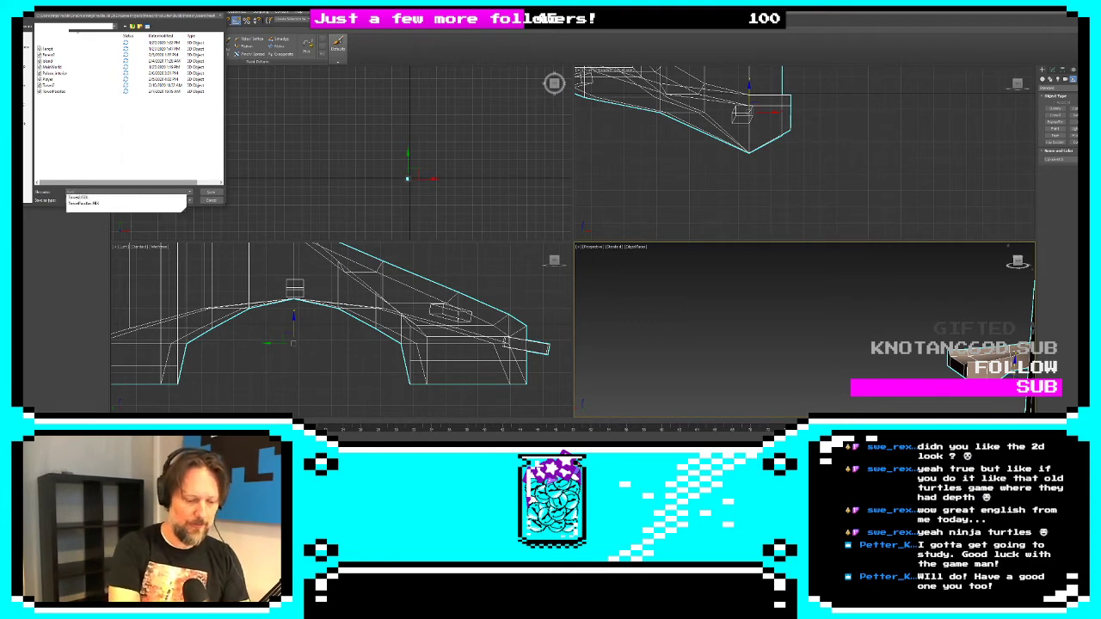
key(Return)
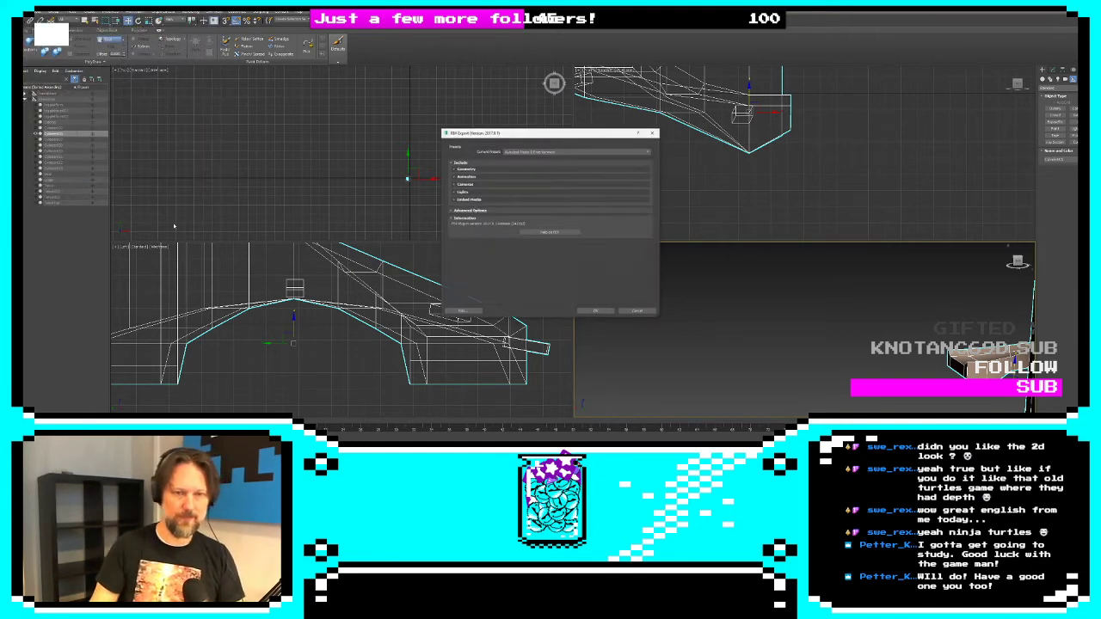
click(592, 313)
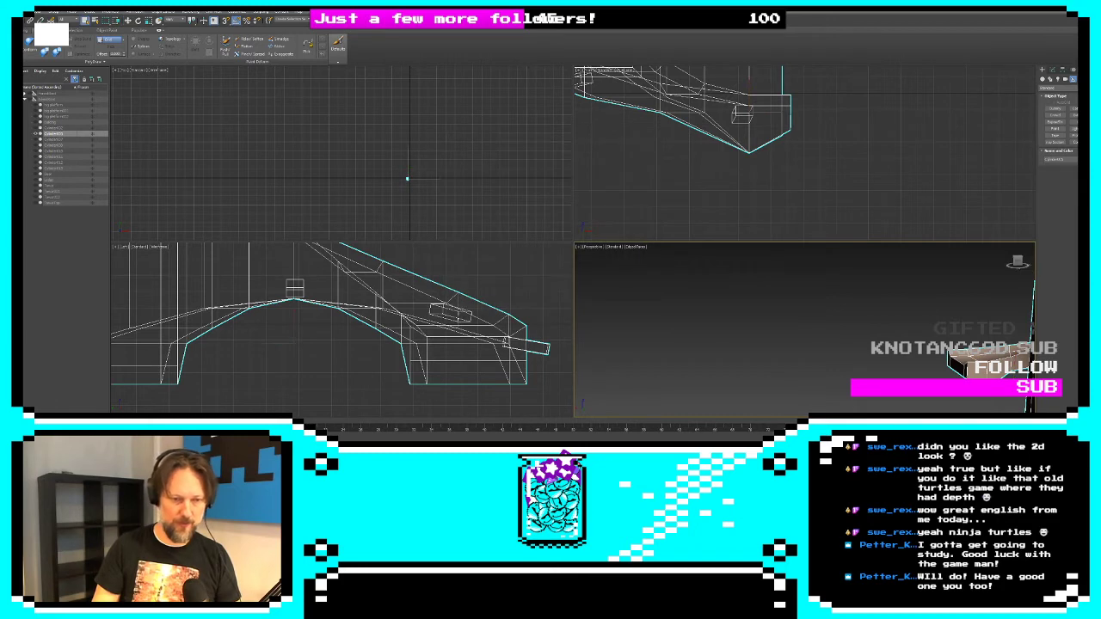
Switch to Unity, open RampPrefab for editing and assign the re-exported Cylinder005 ramp mesh to its Mesh Filter
key(alt+Tab)
alt+drag(249, 147, 146, 156)
click(144, 157)
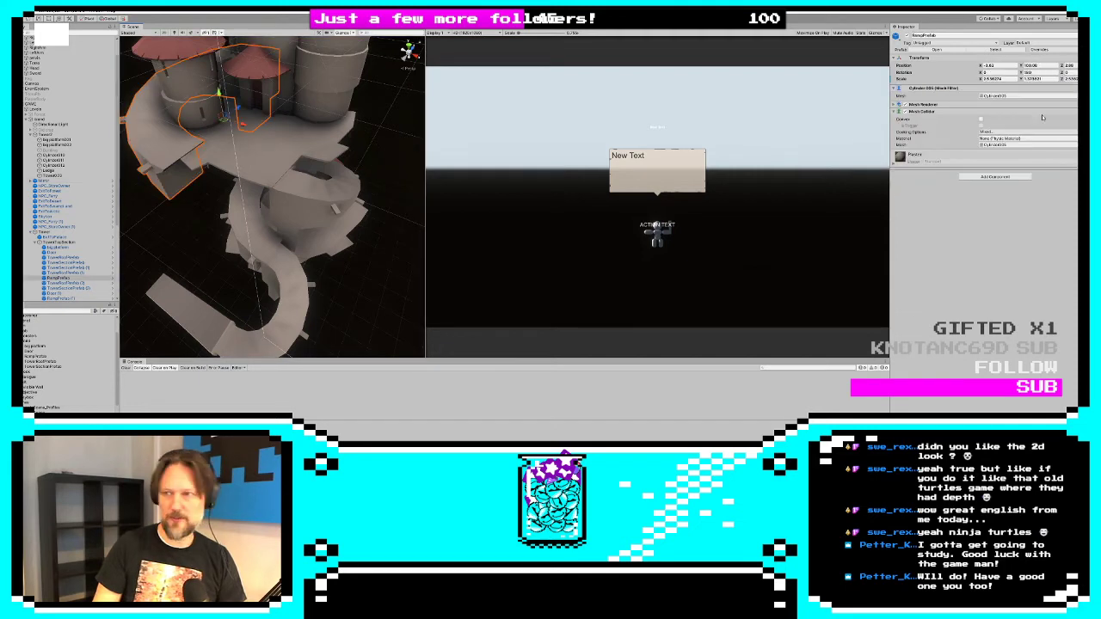
click(939, 50)
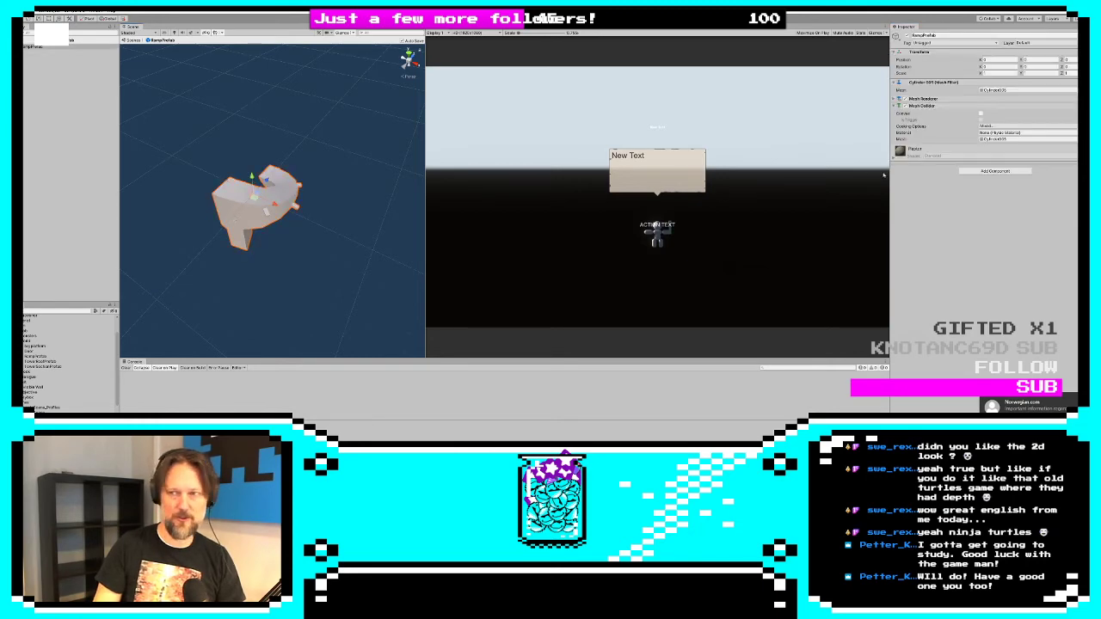
click(1072, 90)
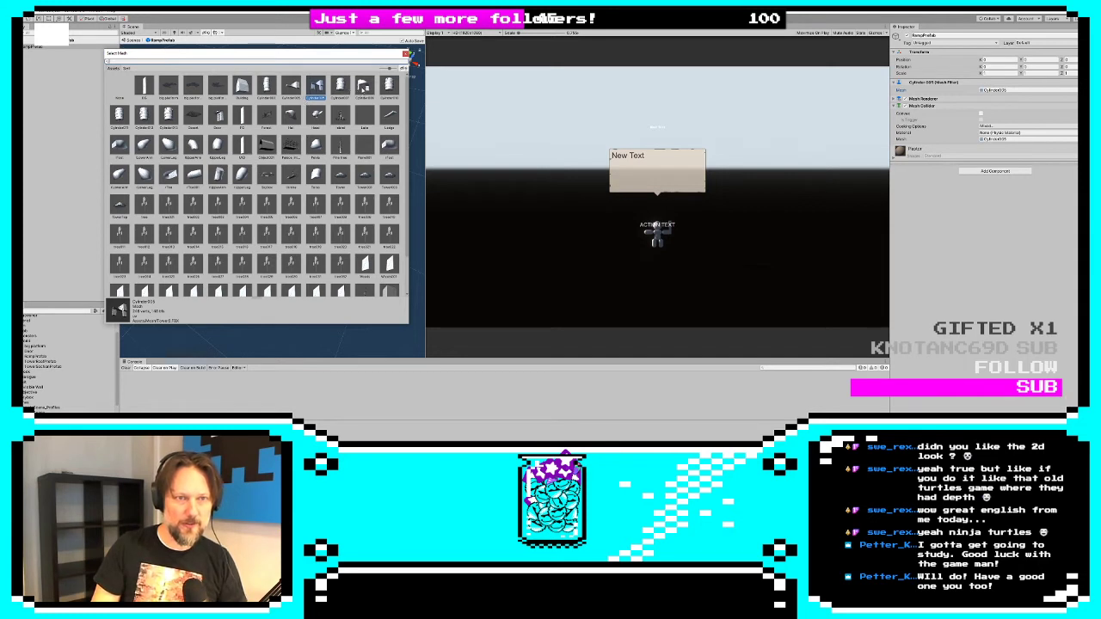
scroll(309, 159, down, 2)
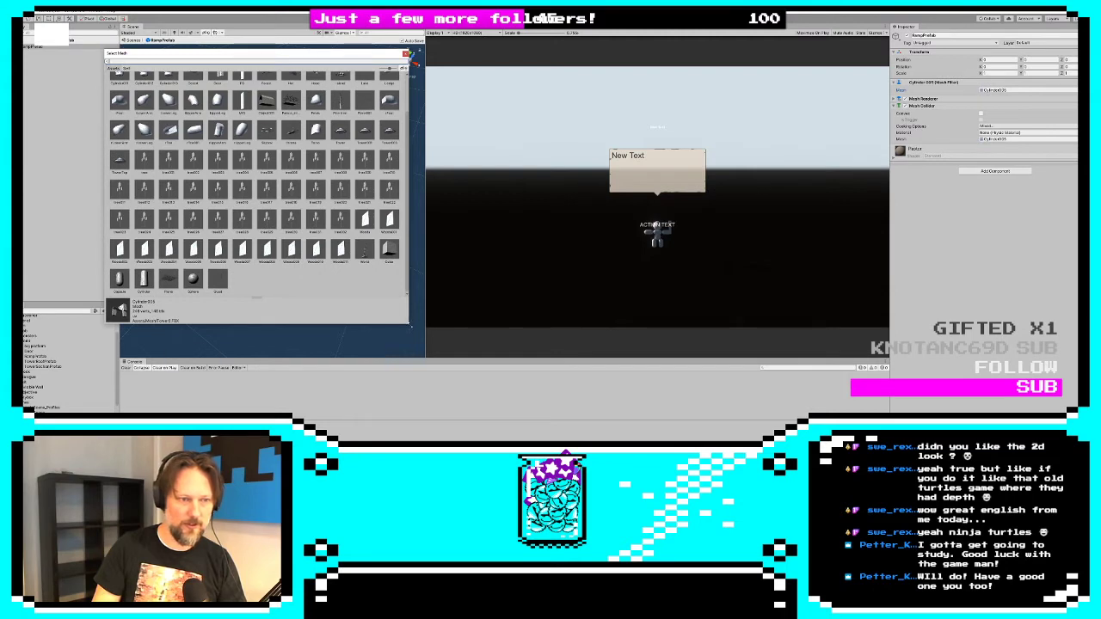
drag(411, 326, 873, 383)
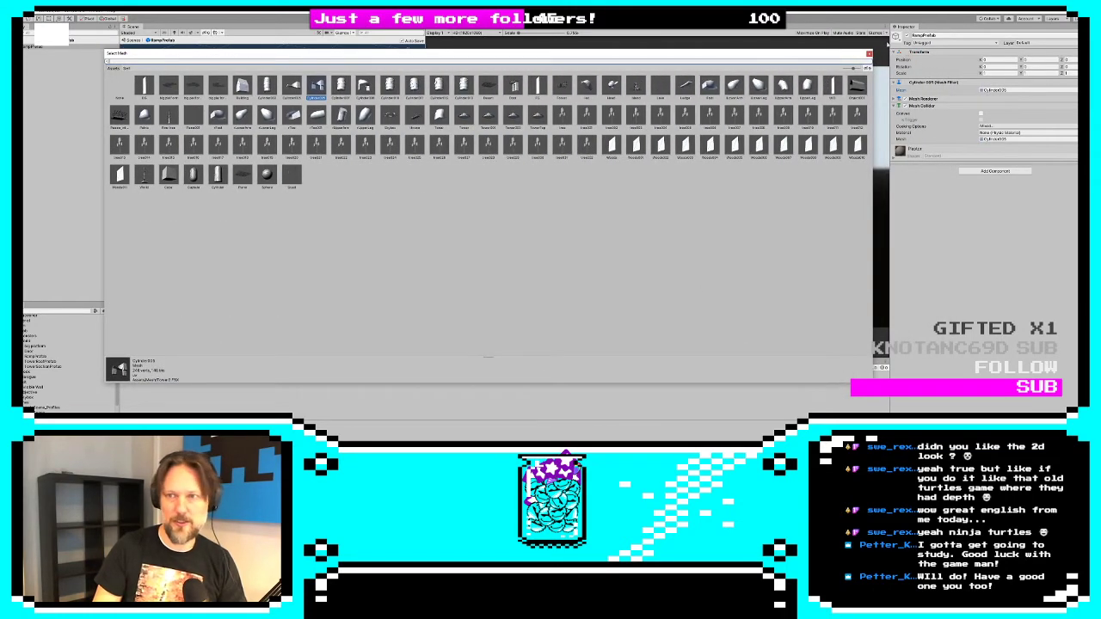
drag(853, 68, 873, 69)
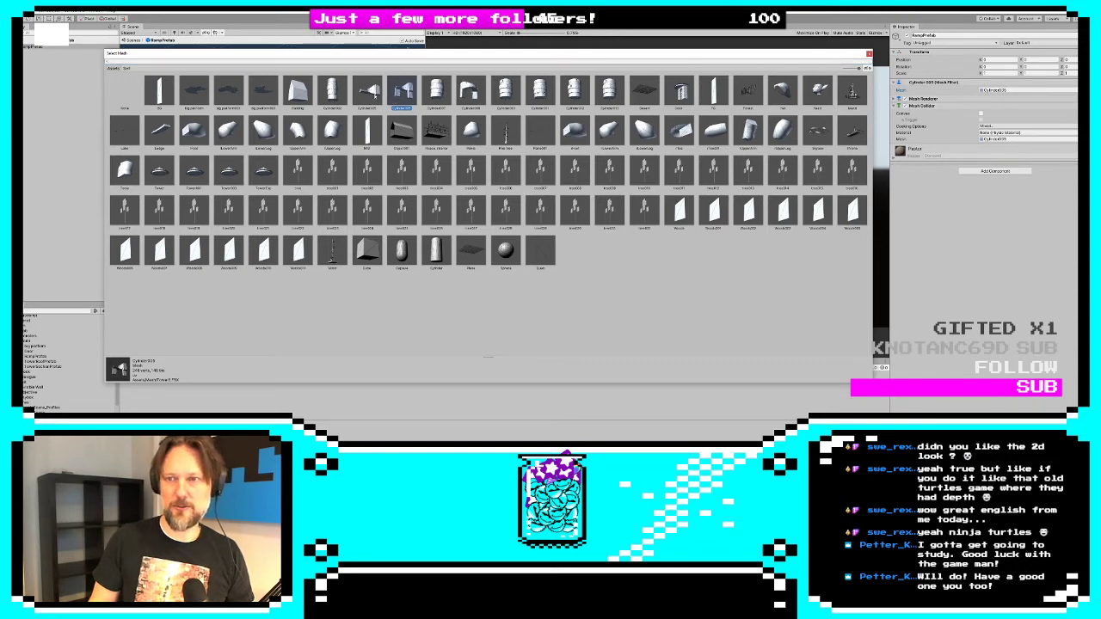
click(383, 97)
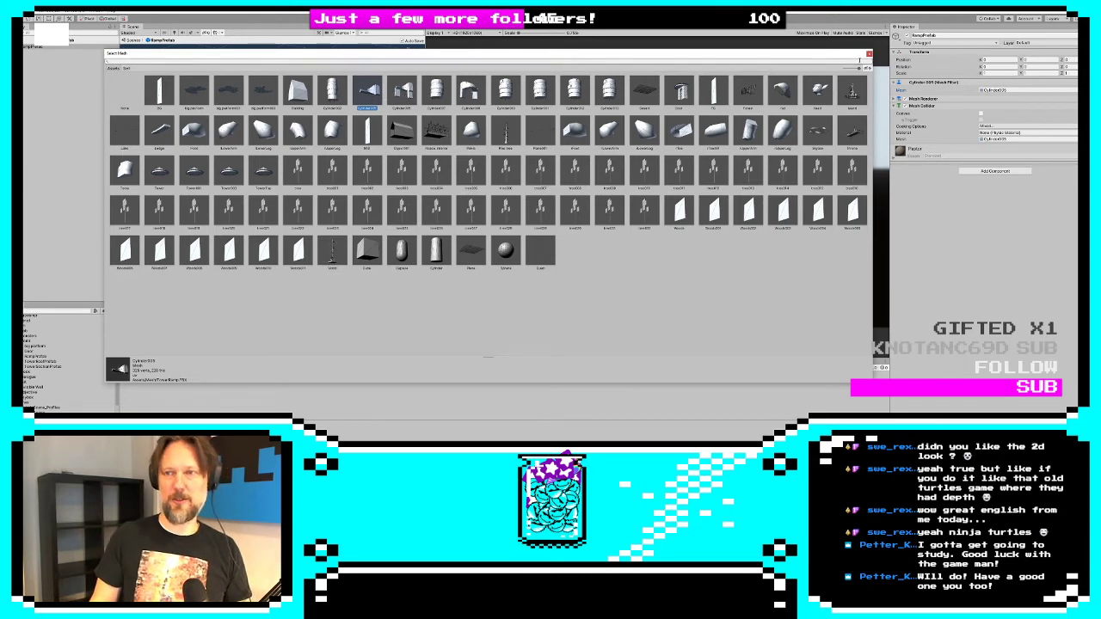
click(868, 54)
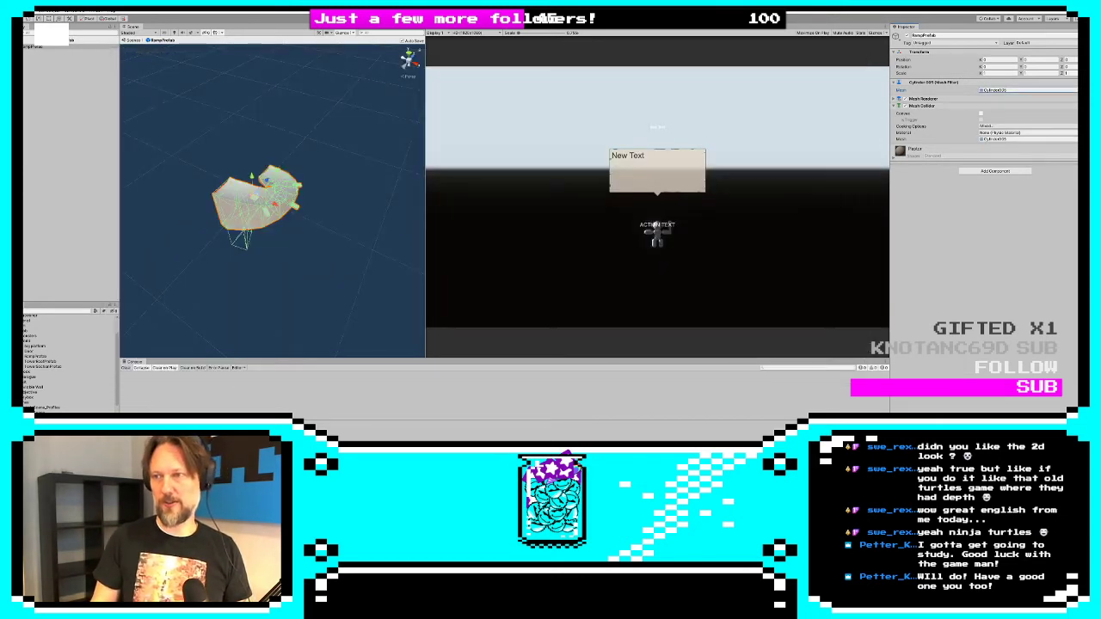
Assign the same re-exported ramp mesh to RampPrefab's Mesh Collider and return to the main scene
click(1077, 139)
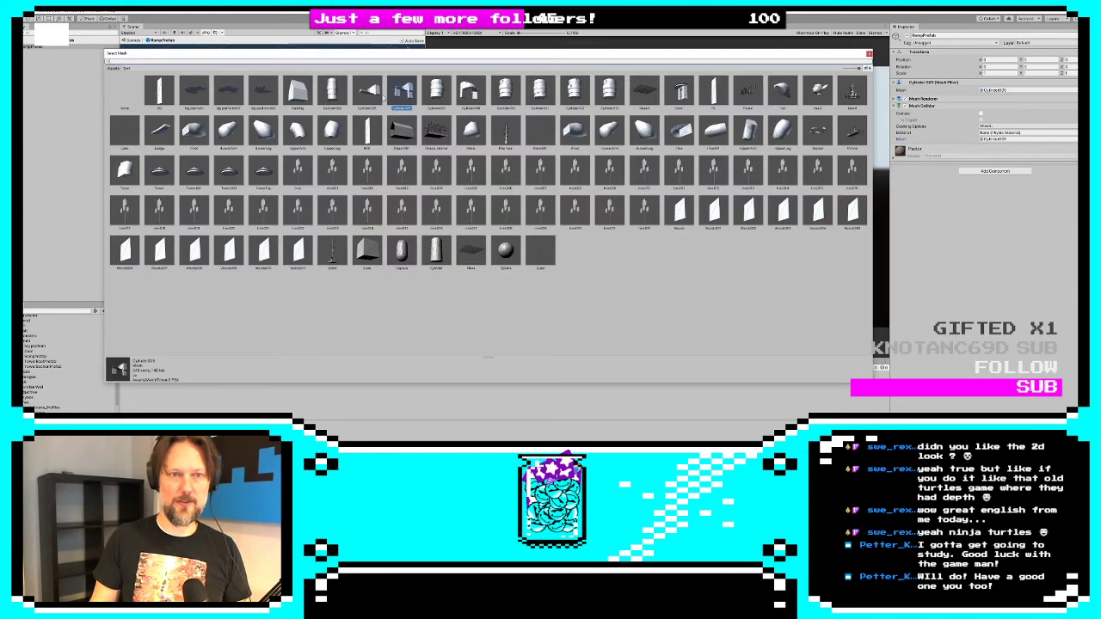
click(367, 93)
click(868, 54)
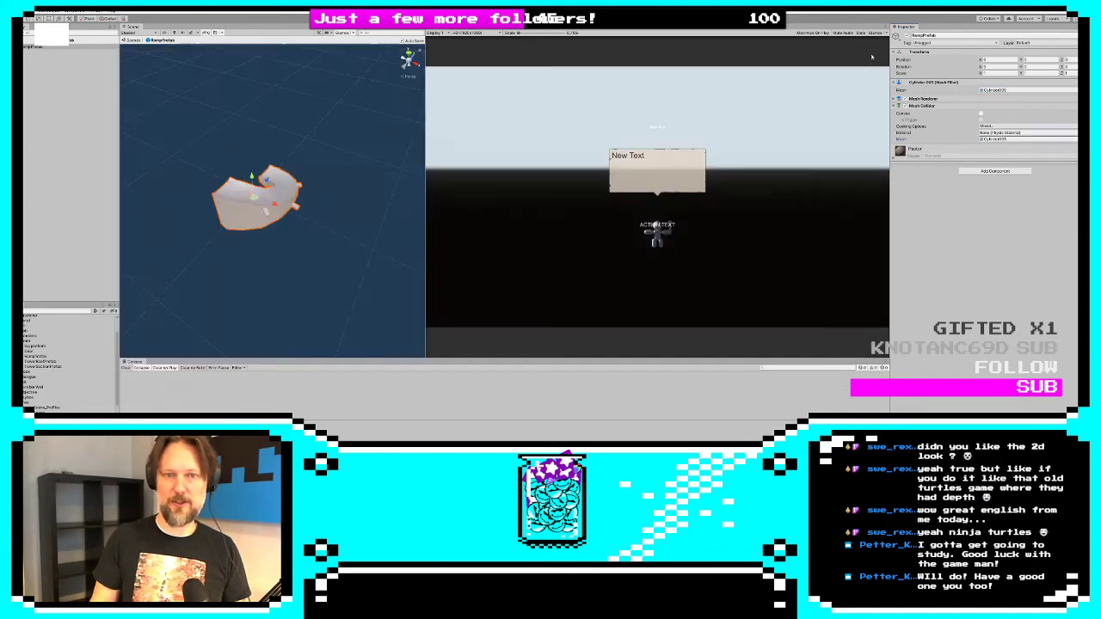
click(27, 39)
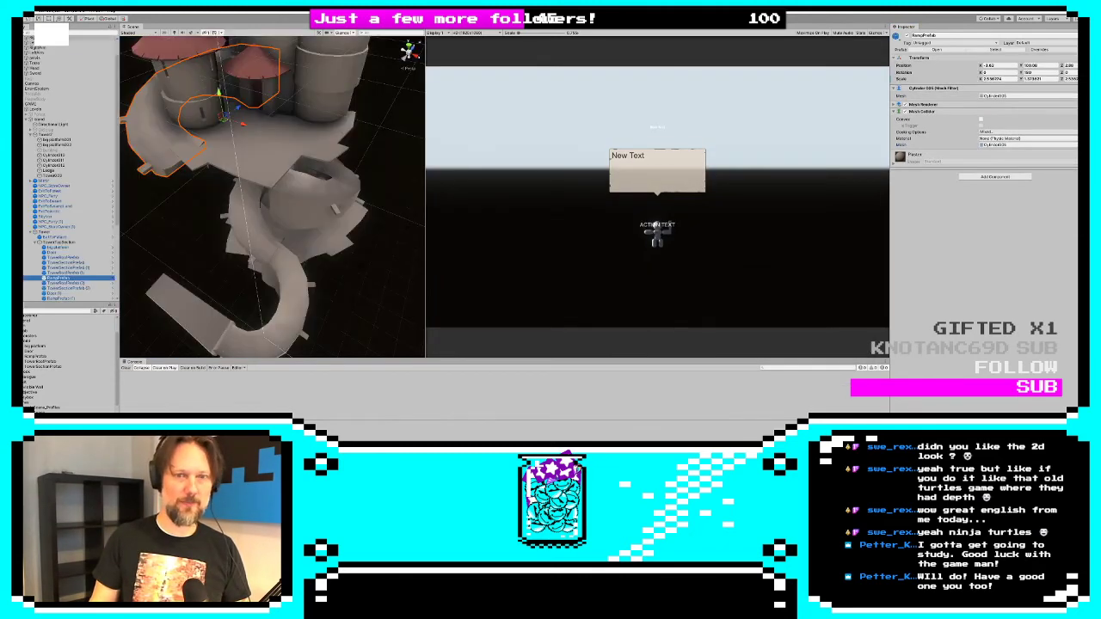
Run the game and set the Main Camera's vertical follow offset to 3 while it plays
alt+drag(133, 133, 181, 148)
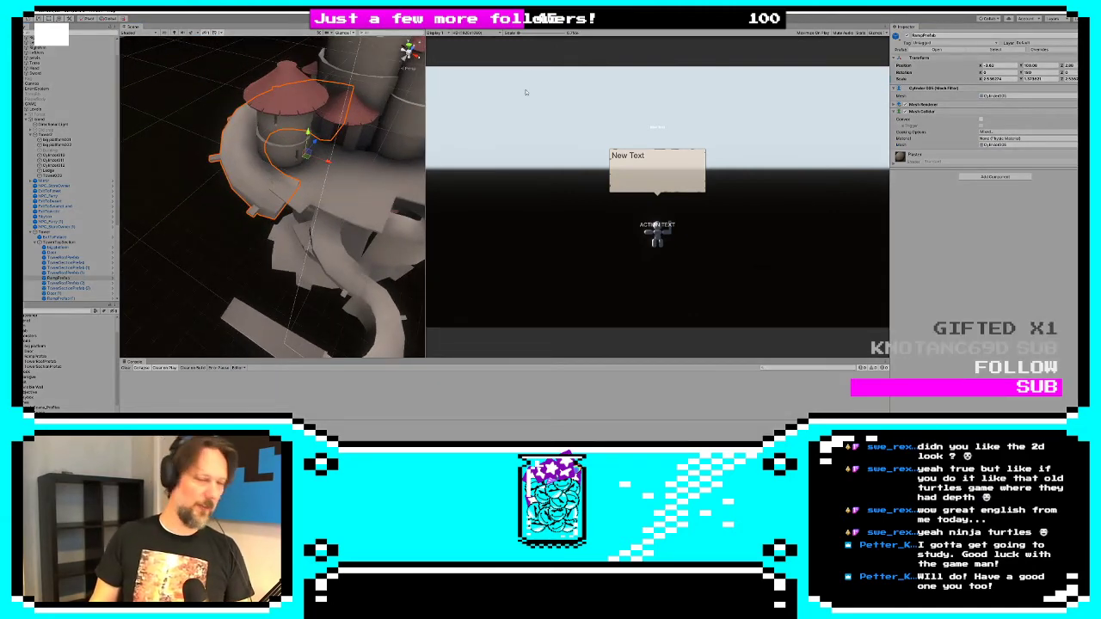
key(ctrl+p)
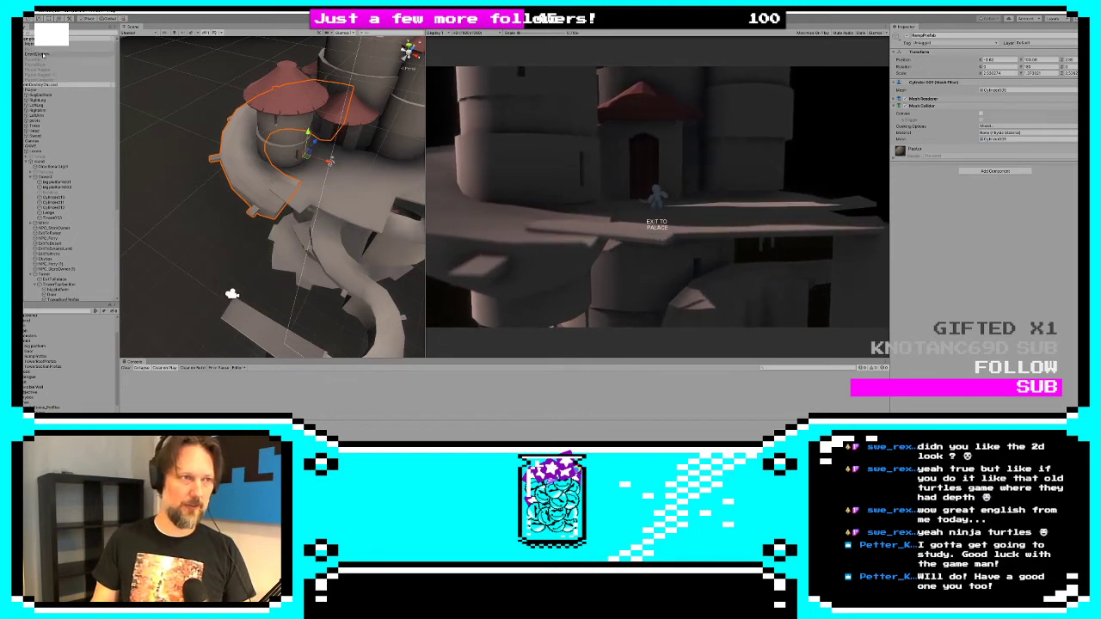
click(232, 294)
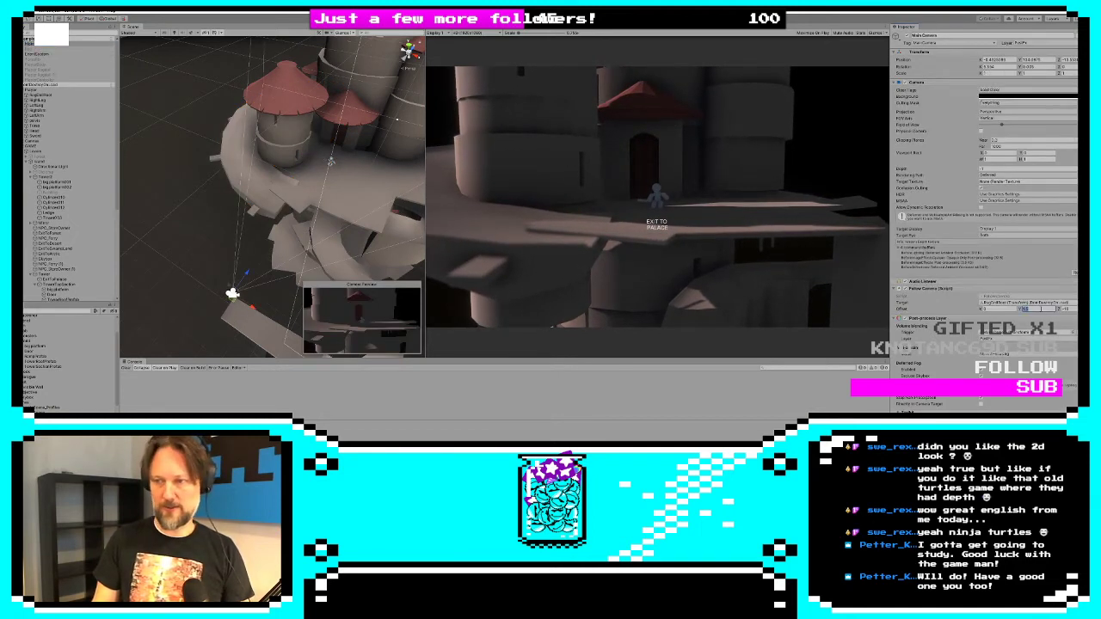
text(3)
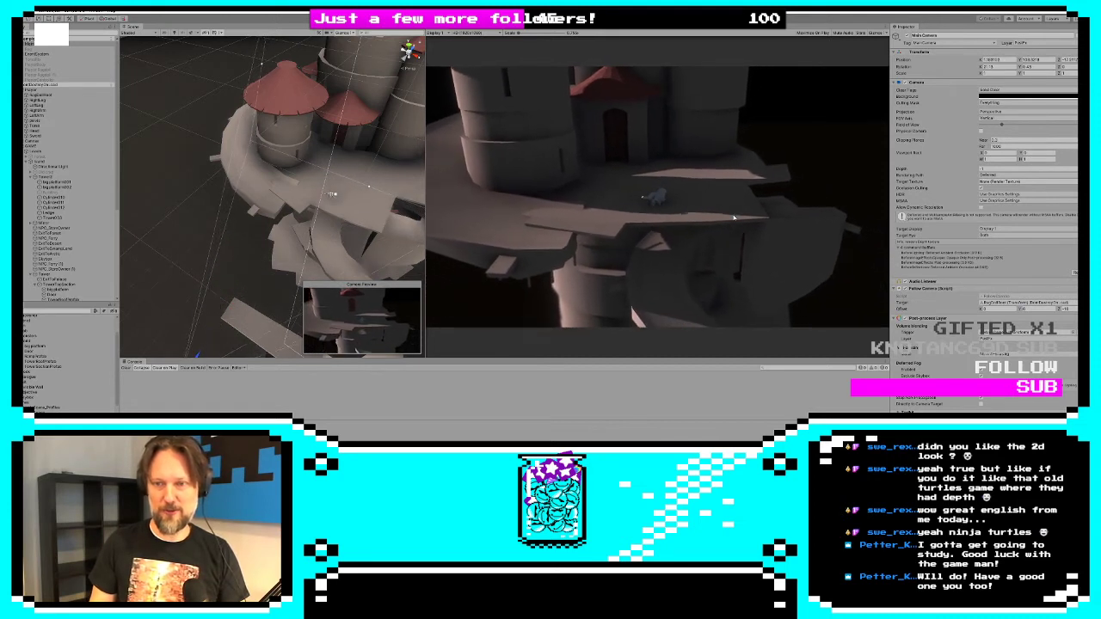
Walk the player across the Island tower platform to check the changed camera angle, and stop the game
key(d)
key(d)
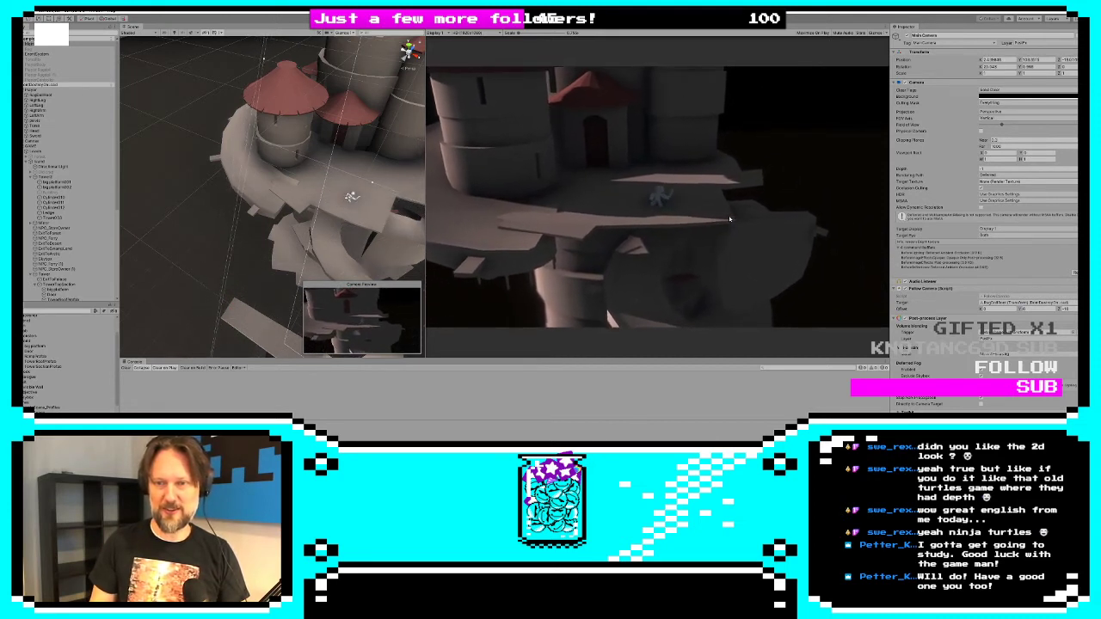
key(d)
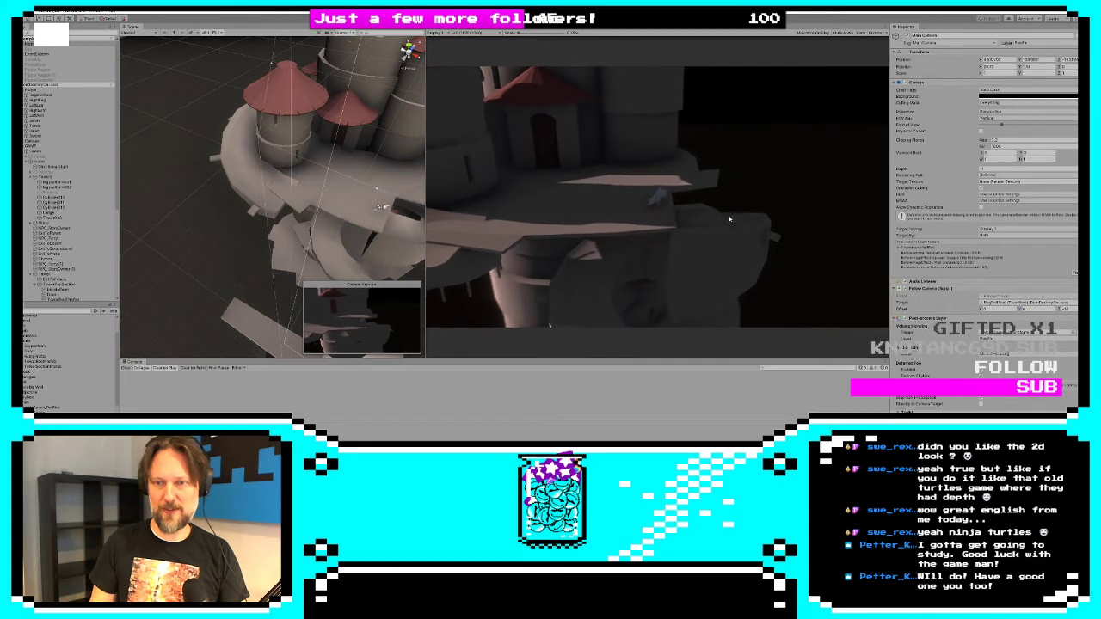
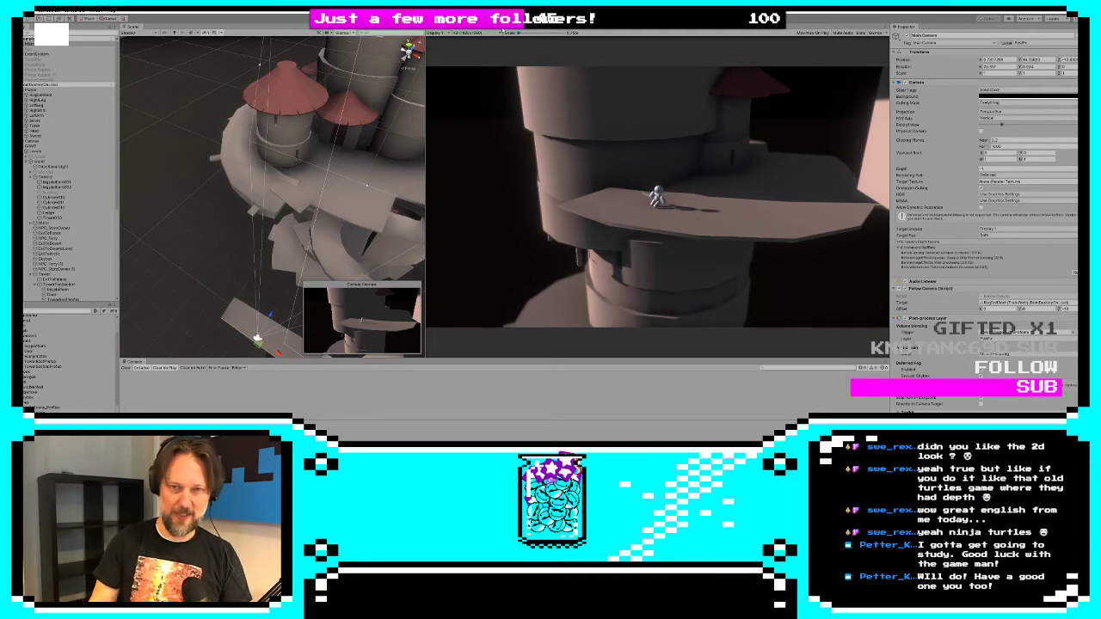
key(ctrl+p)
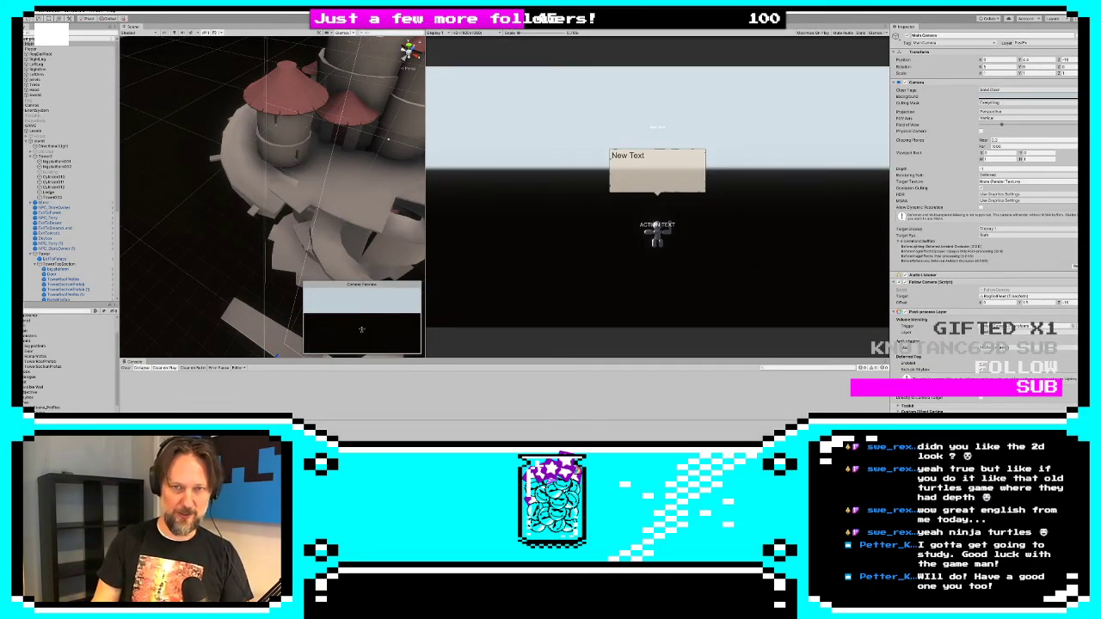
Run the game again, take the exit to the Island, check the player's movement outside the door, and stop playing
key(ctrl+p)
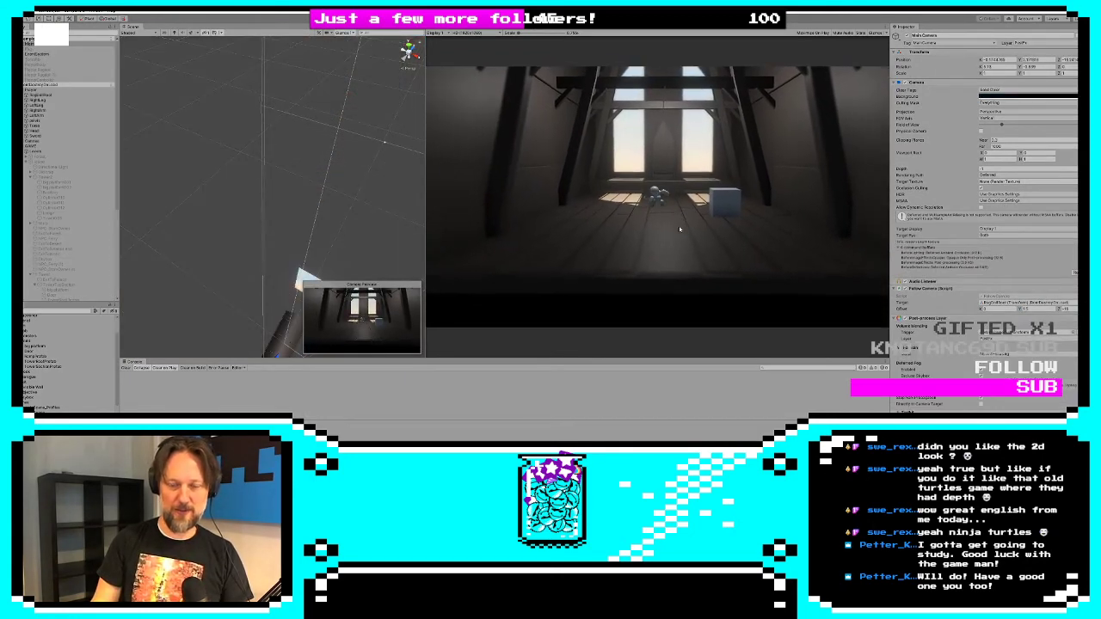
key(s)
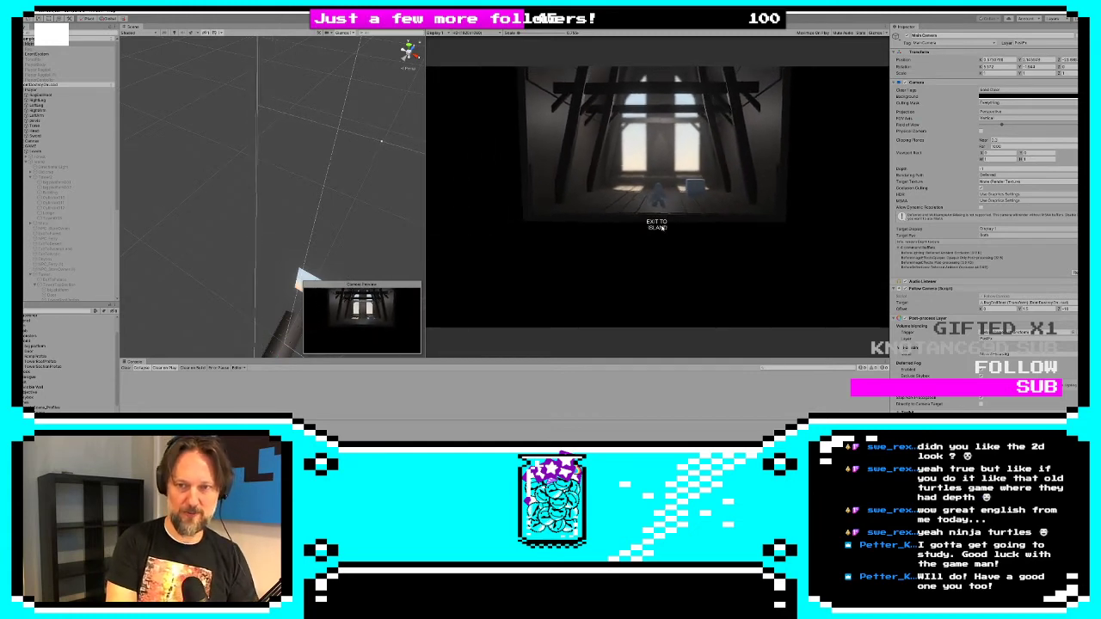
key(e)
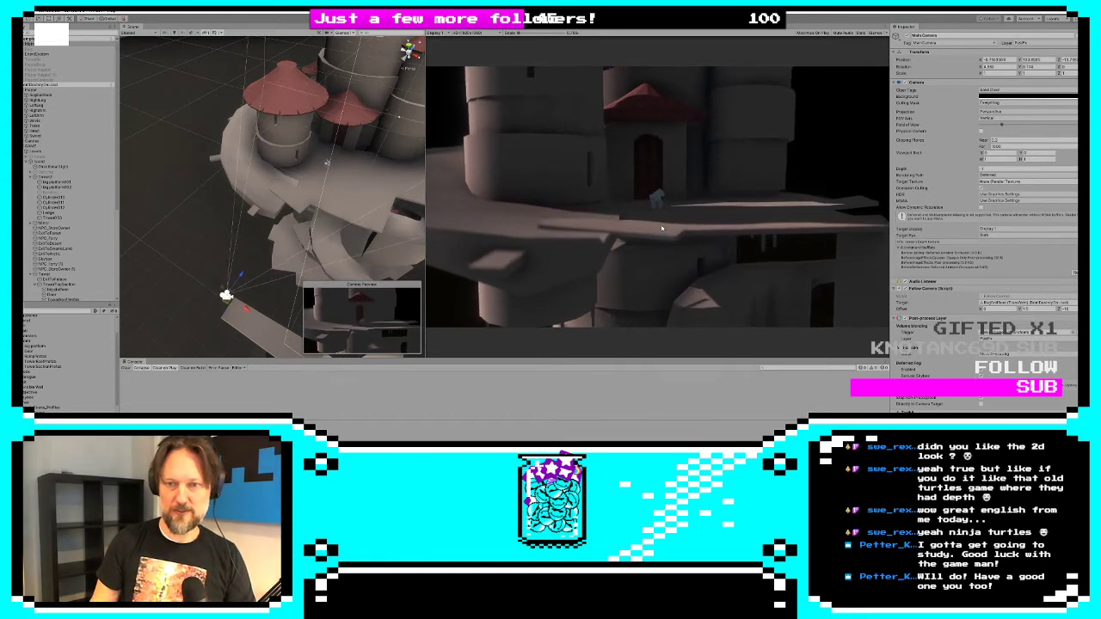
key(s)
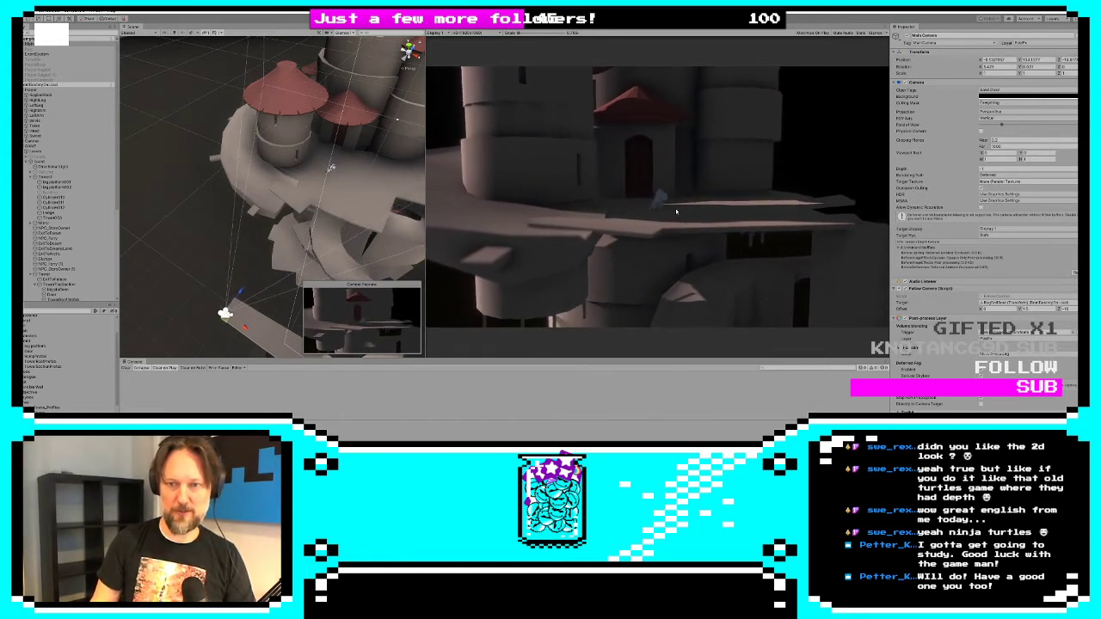
key(d)
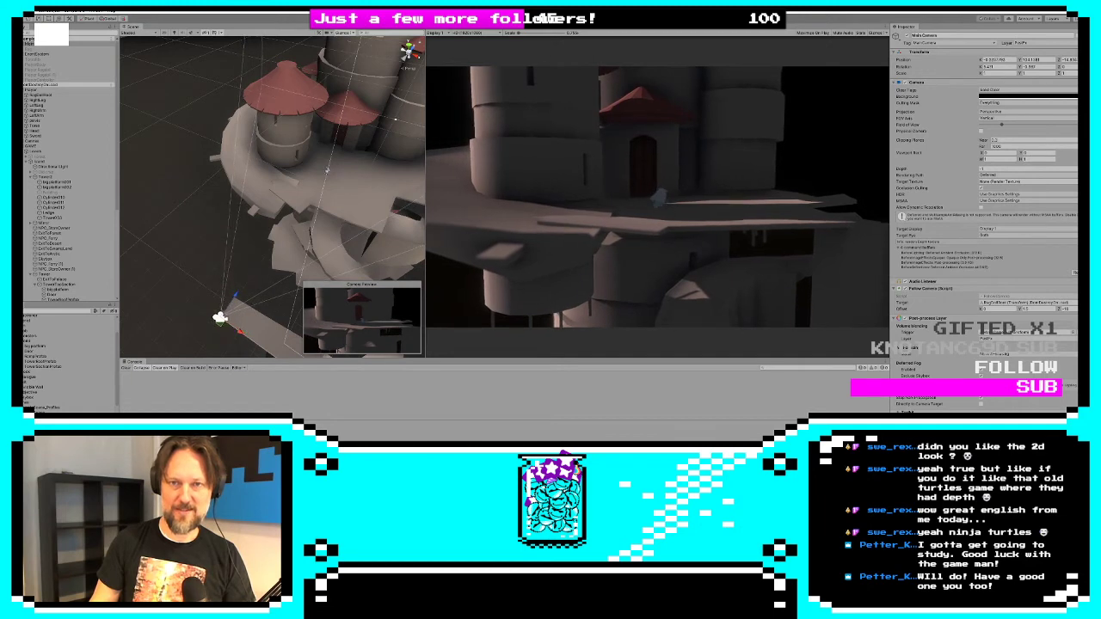
key(ctrl+p)
Restart the game and lead the player through the palace room's exit to the Island
key(ctrl+p)
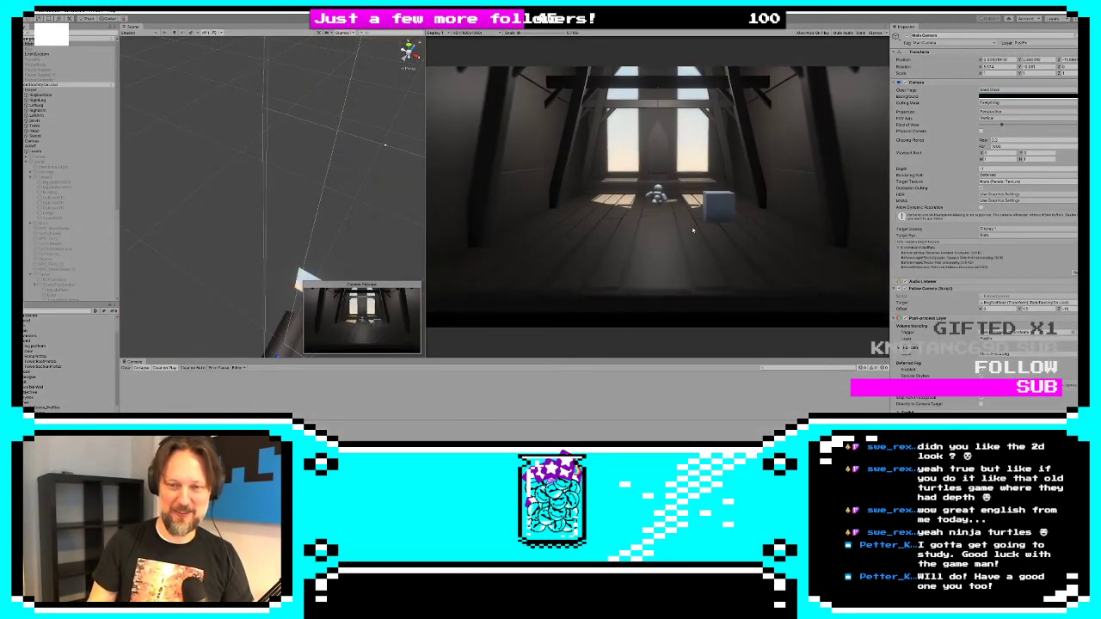
key(a)
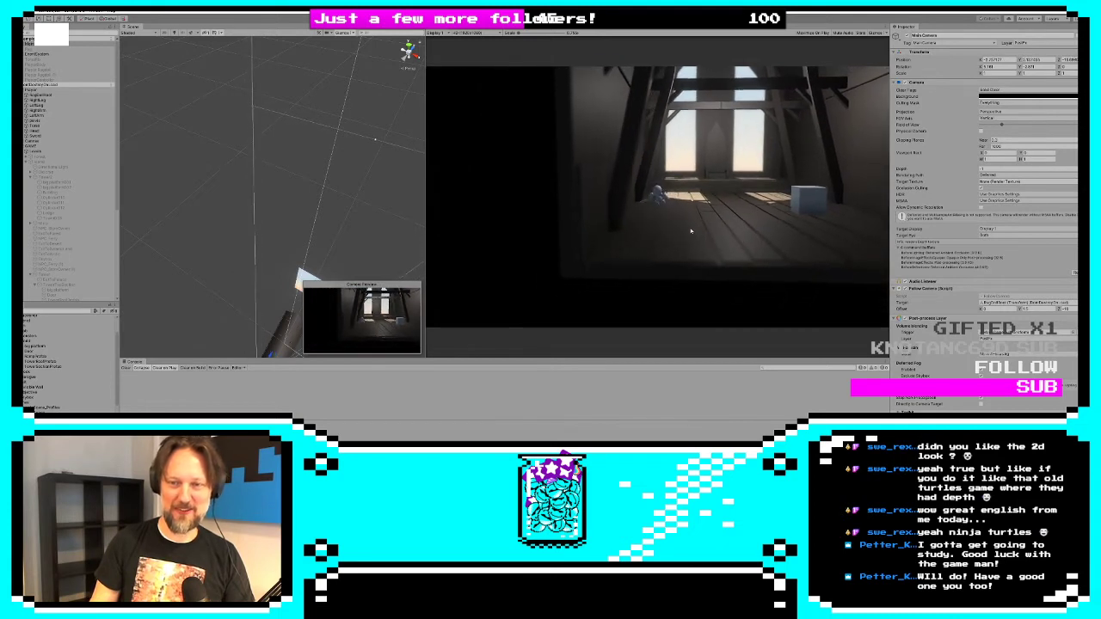
key(s)
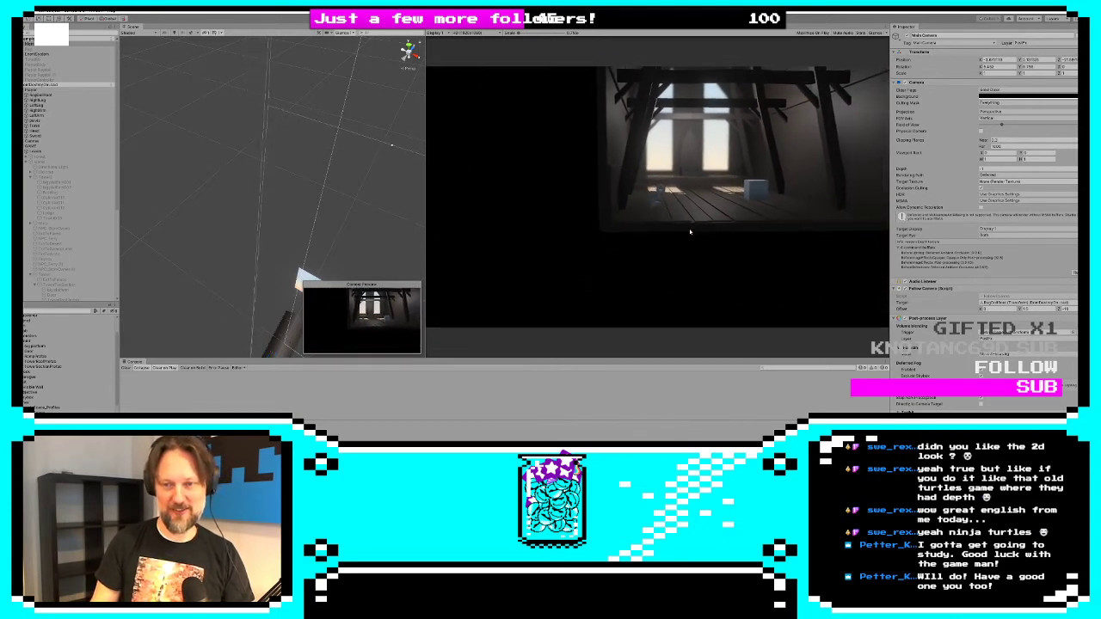
key(d)
key(s)
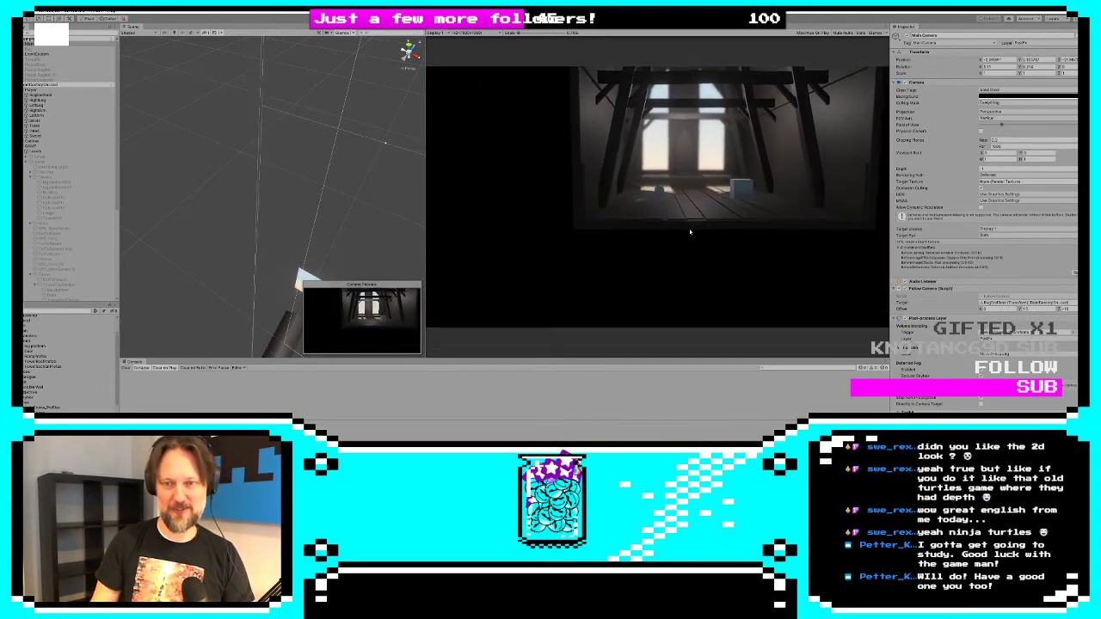
key(e)
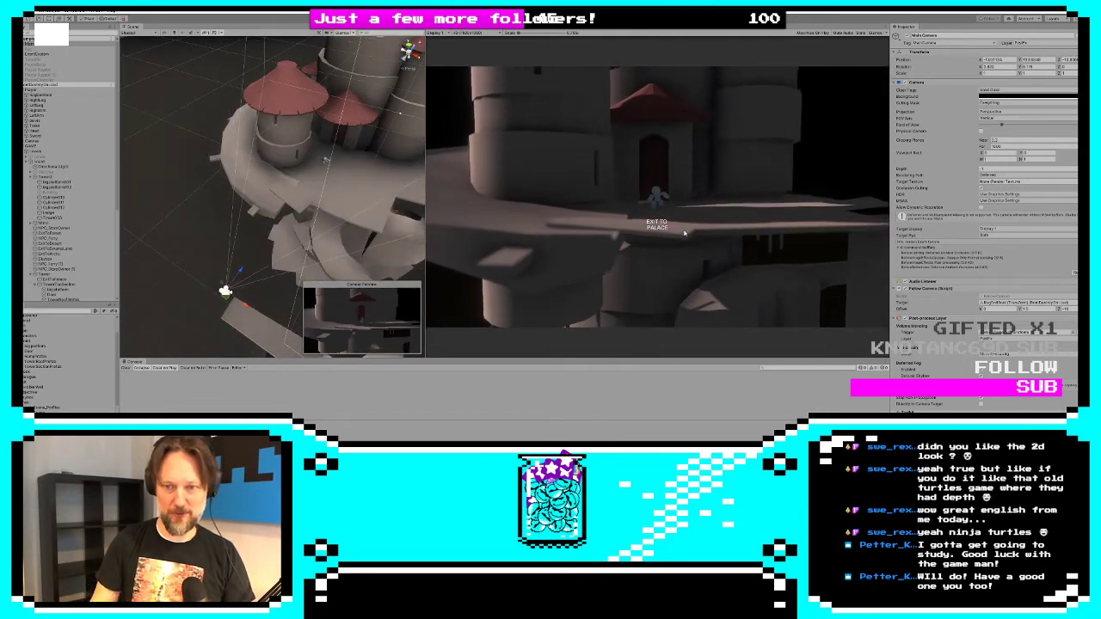
Walk the player from the tower door up the curved upper ramp to test its new raised rims and collision
key(d)
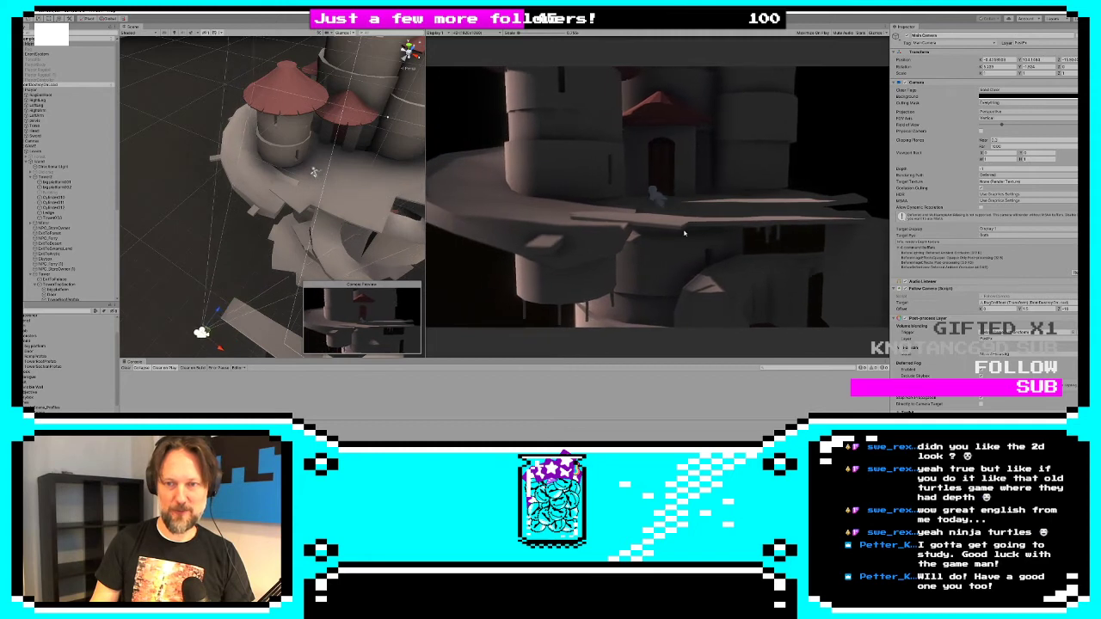
key(a)
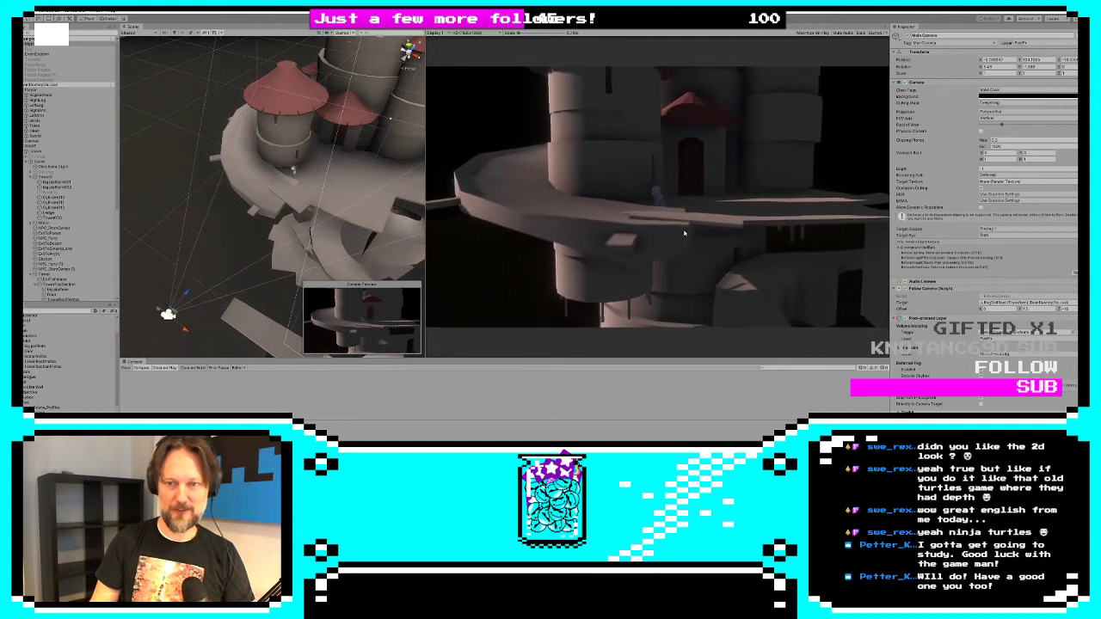
key(d)
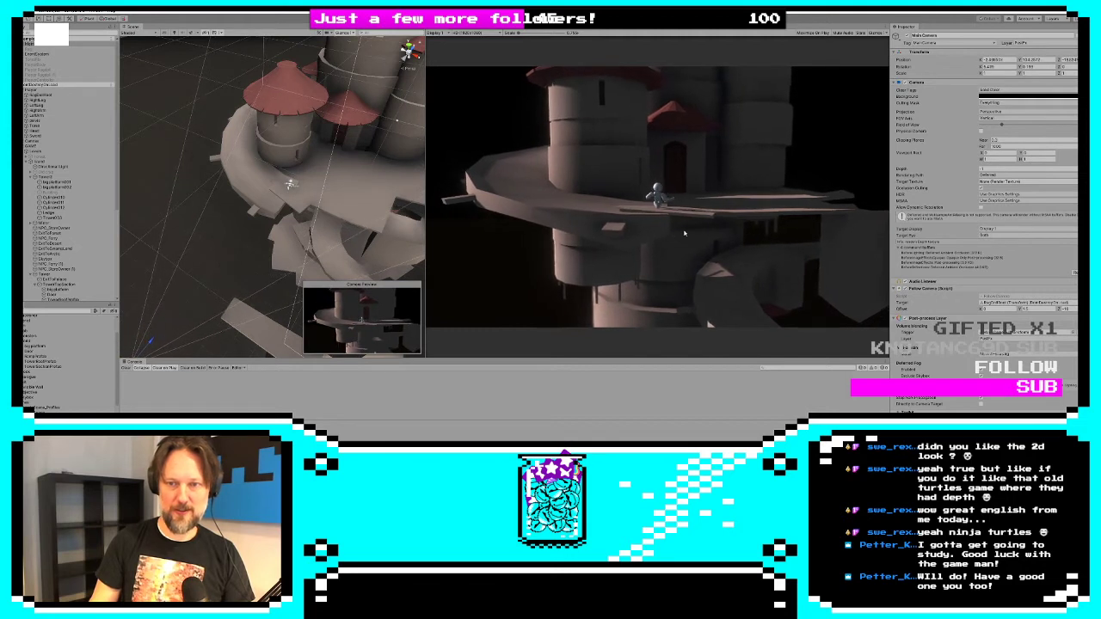
key(a)
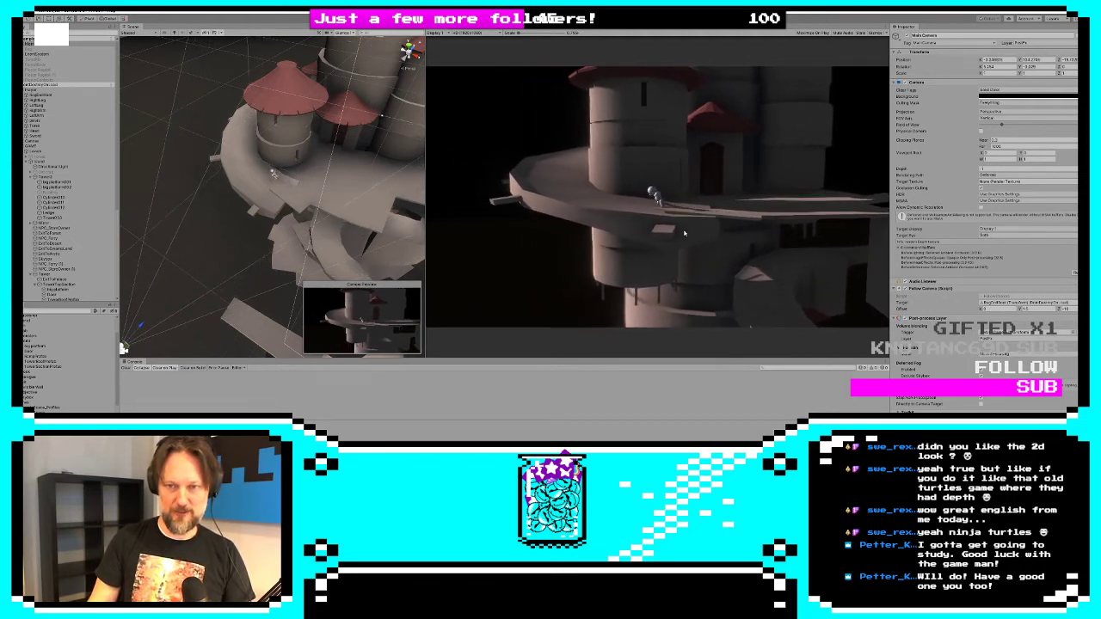
key(a)
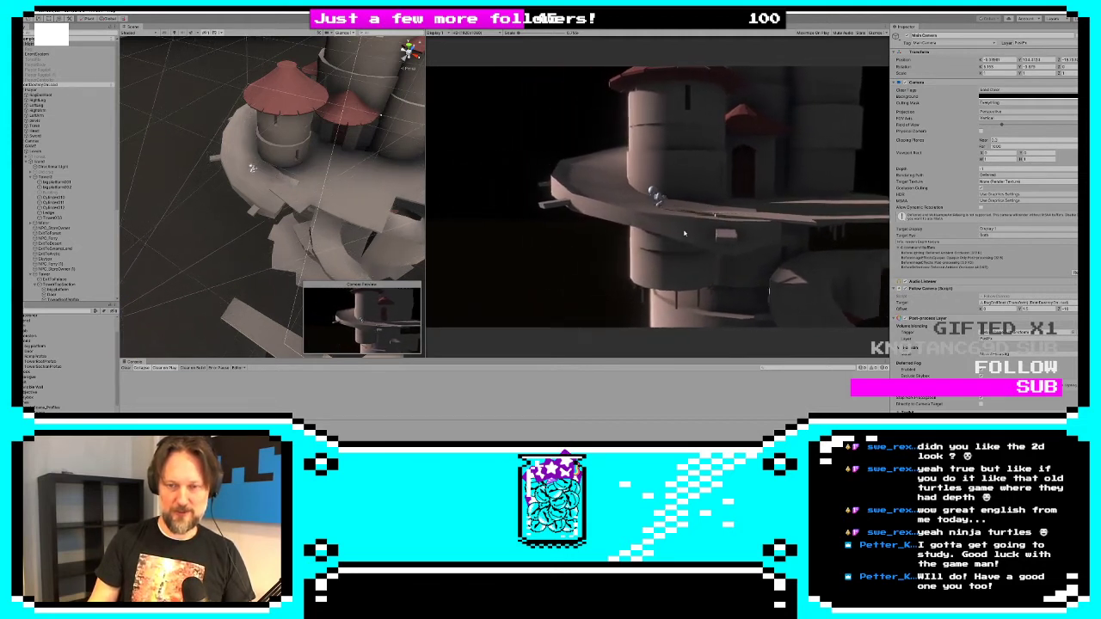
key(a)
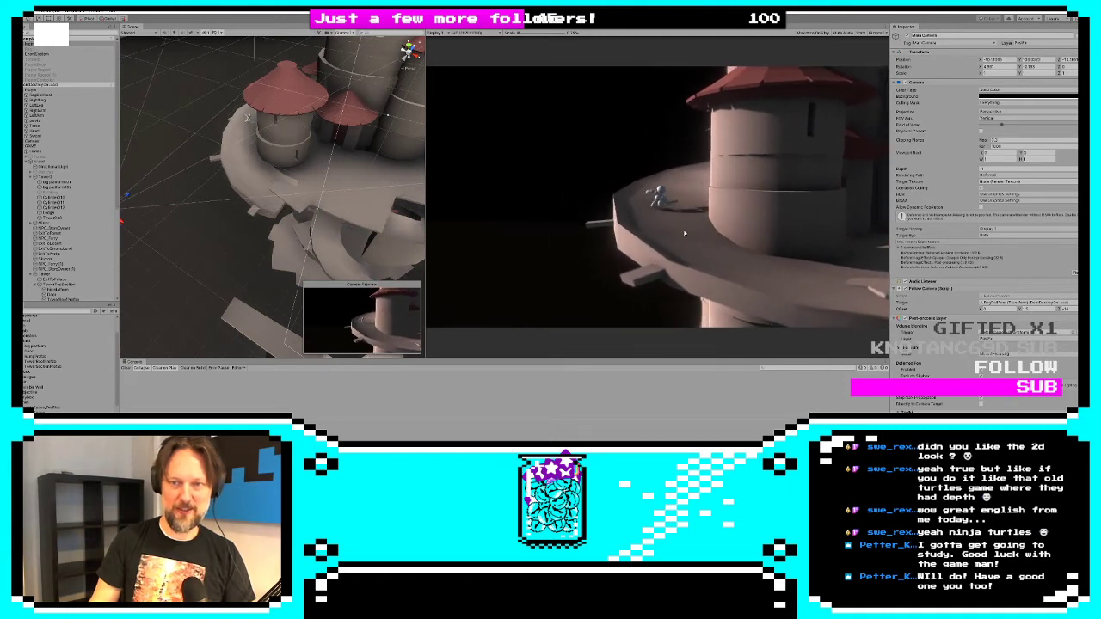
Walk the player back and forth along the curved upper ramp around the round tower to test its rims and the follow camera
key(a)
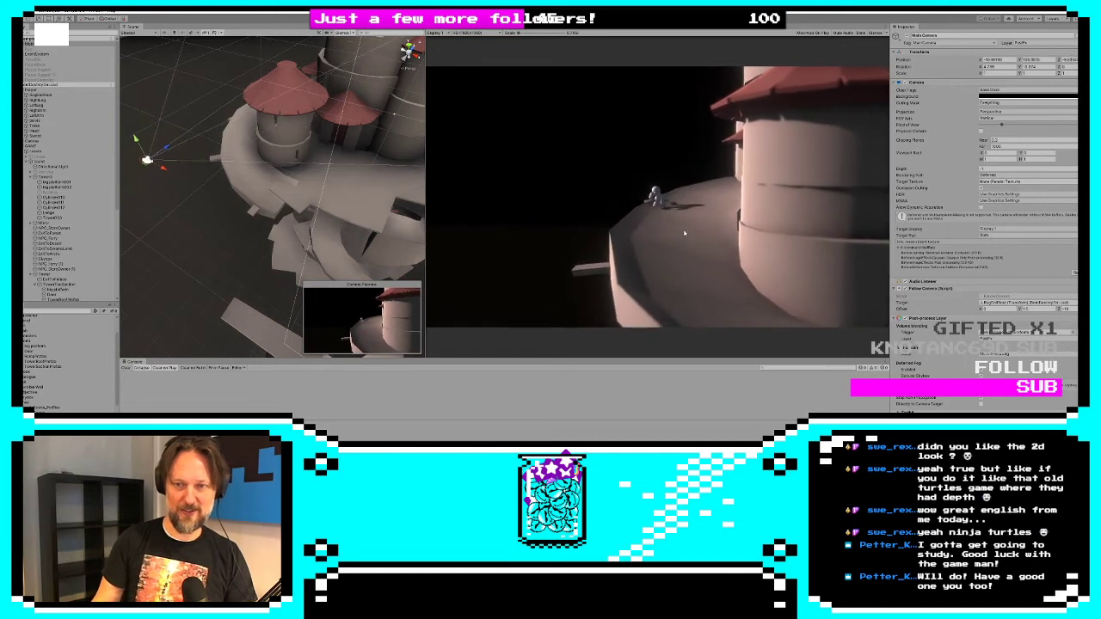
key(d)
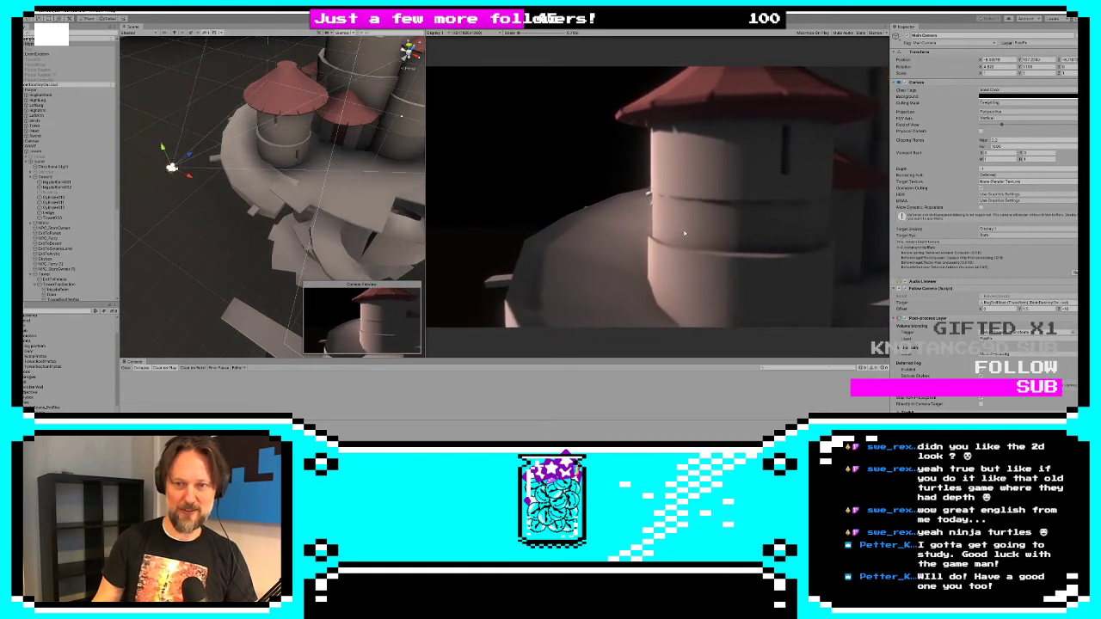
key(a)
key(a)
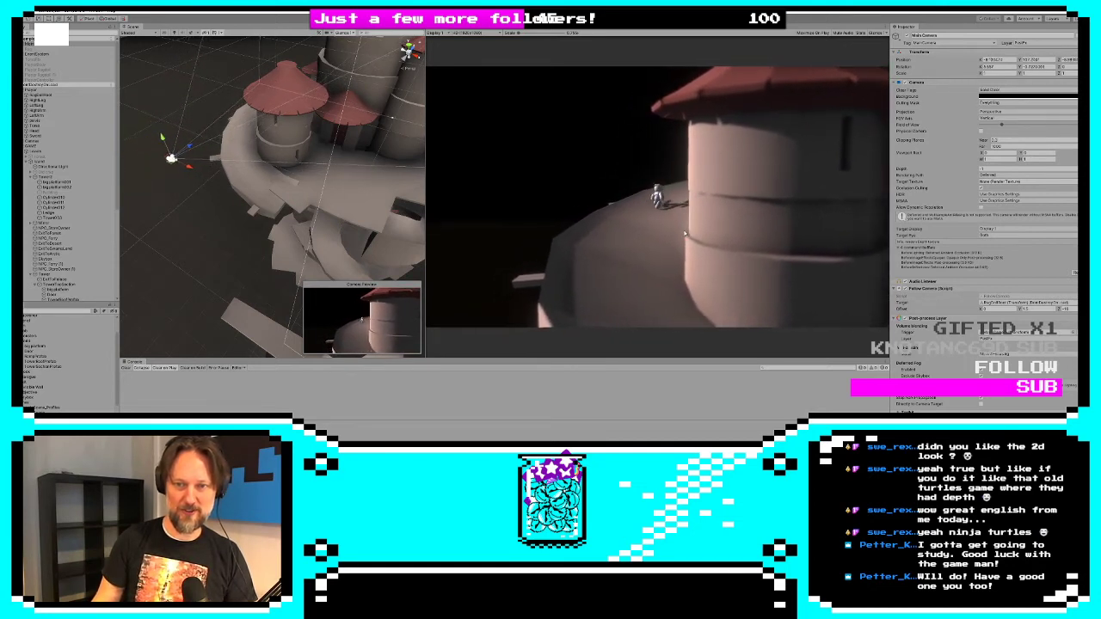
key(s)
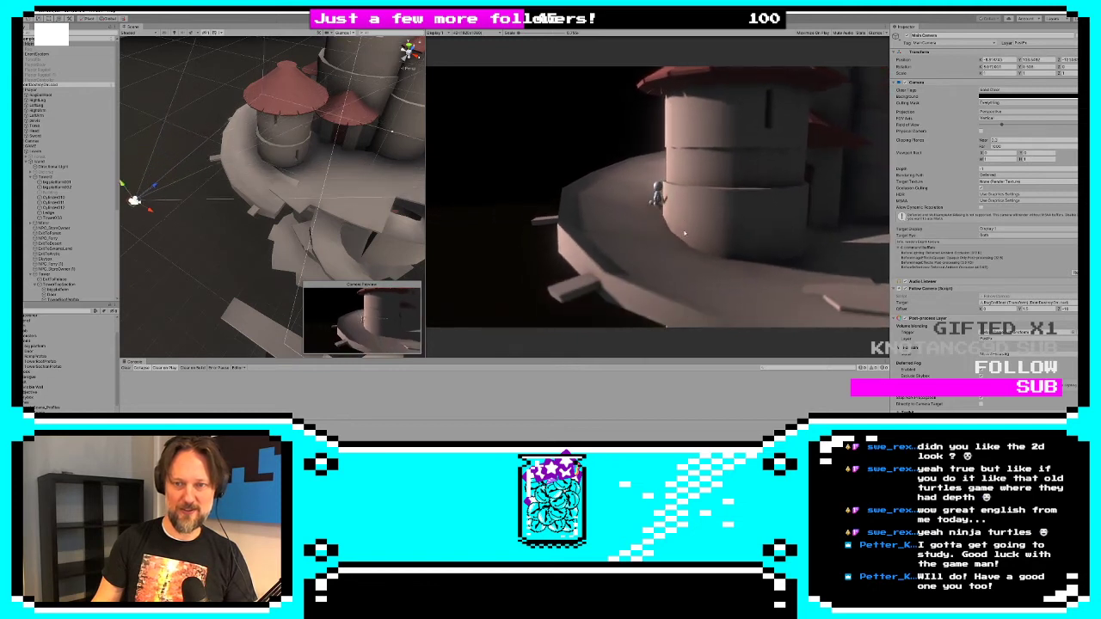
key(s)
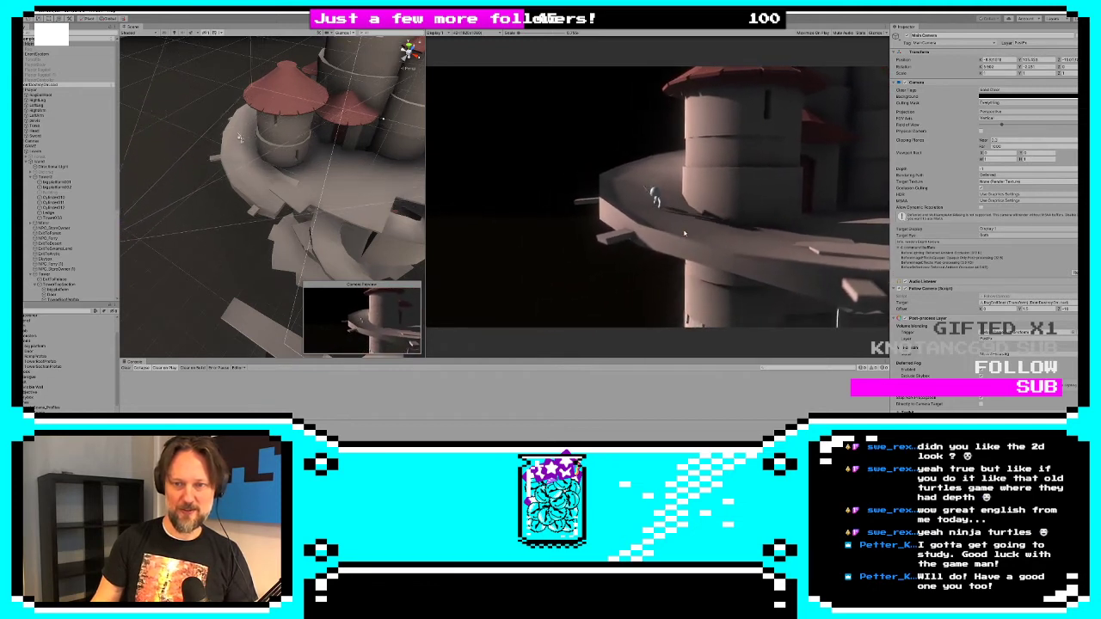
key(s)
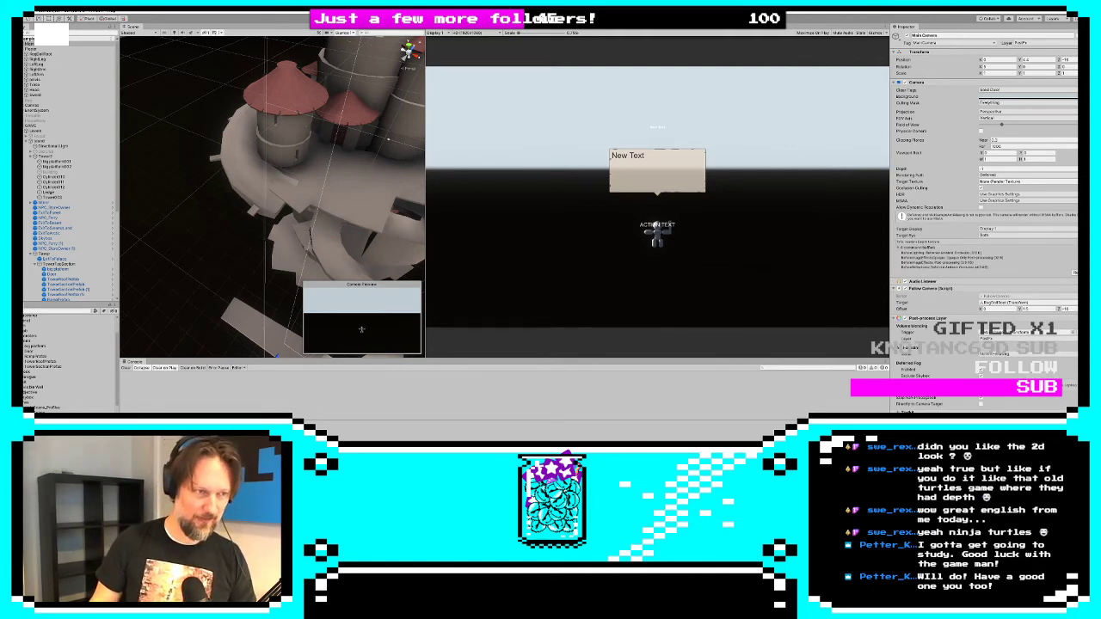
Collapse the level objects in the hierarchy, frame the Player ragdoll straight on, and select its arm opposite the upright blade
click(22, 125)
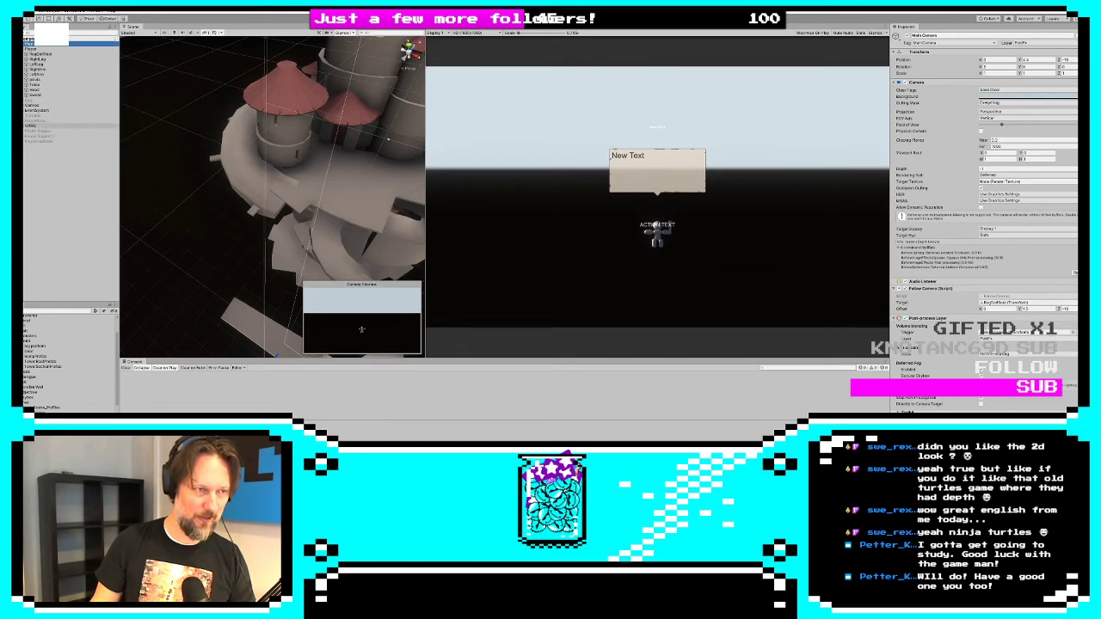
click(37, 70)
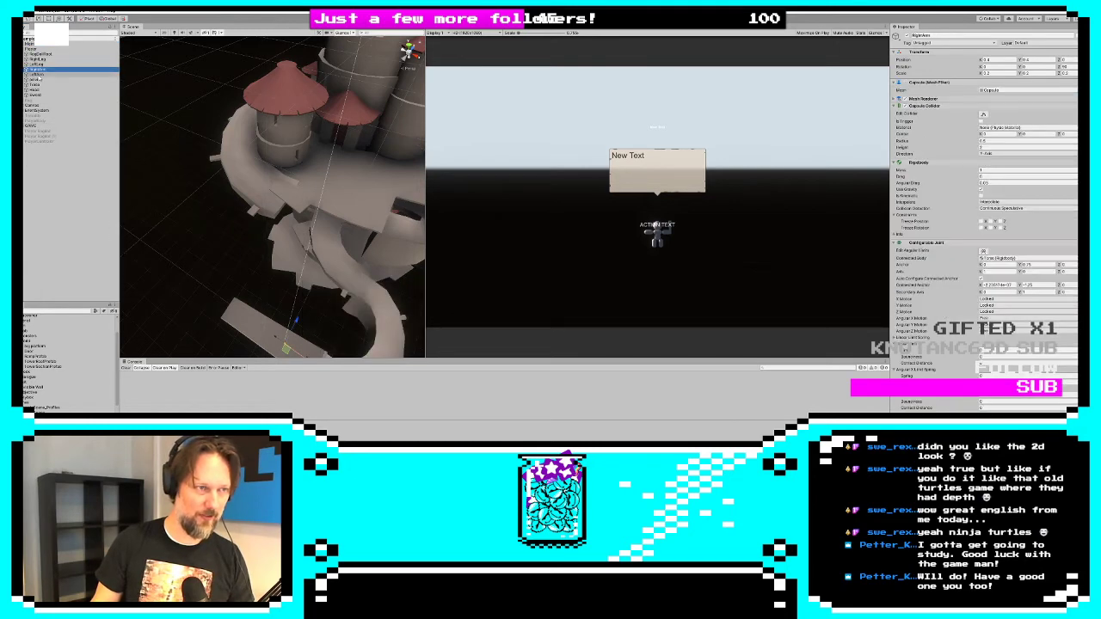
click(37, 49)
key(f)
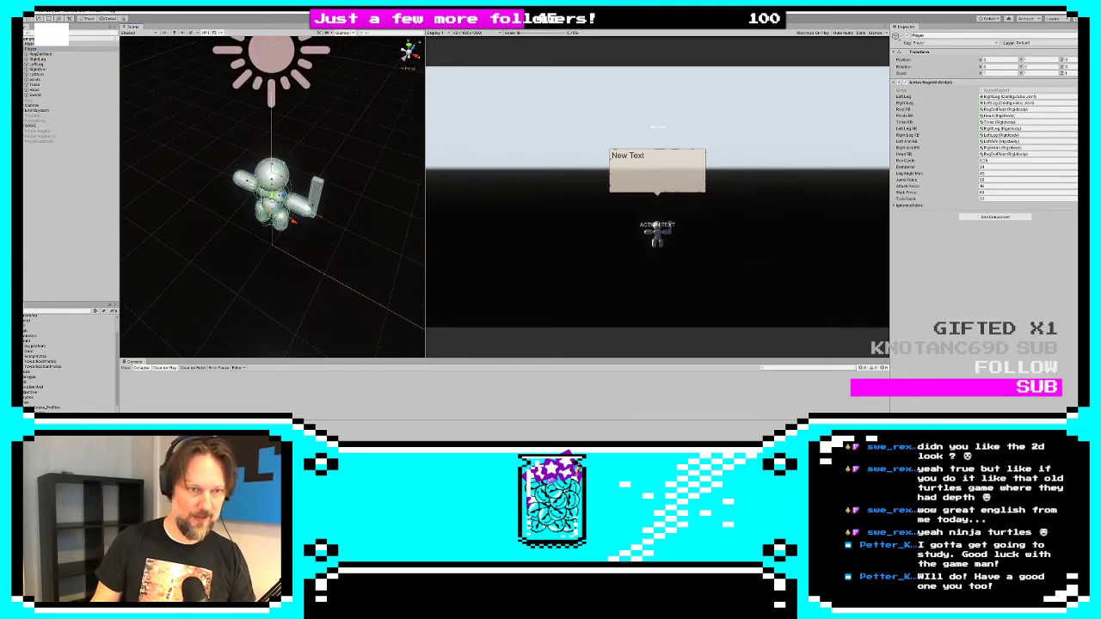
alt+drag(227, 237, 324, 123)
alt+right_drag(324, 123, 217, 202)
click(219, 188)
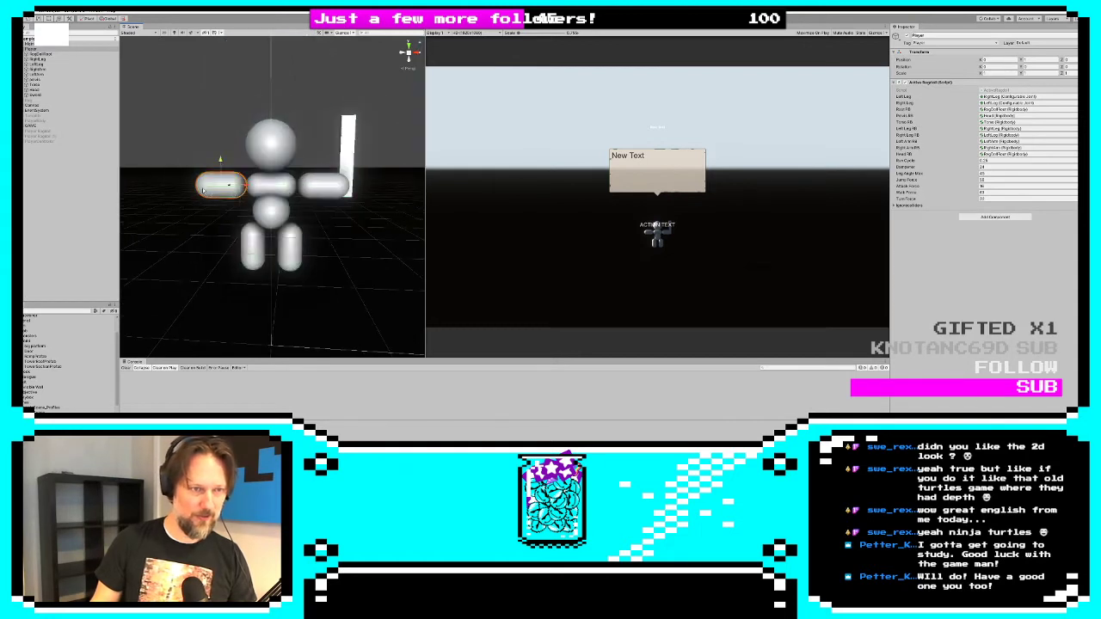
Create an empty child object under the player's LeftArm
click(37, 70)
click(37, 75)
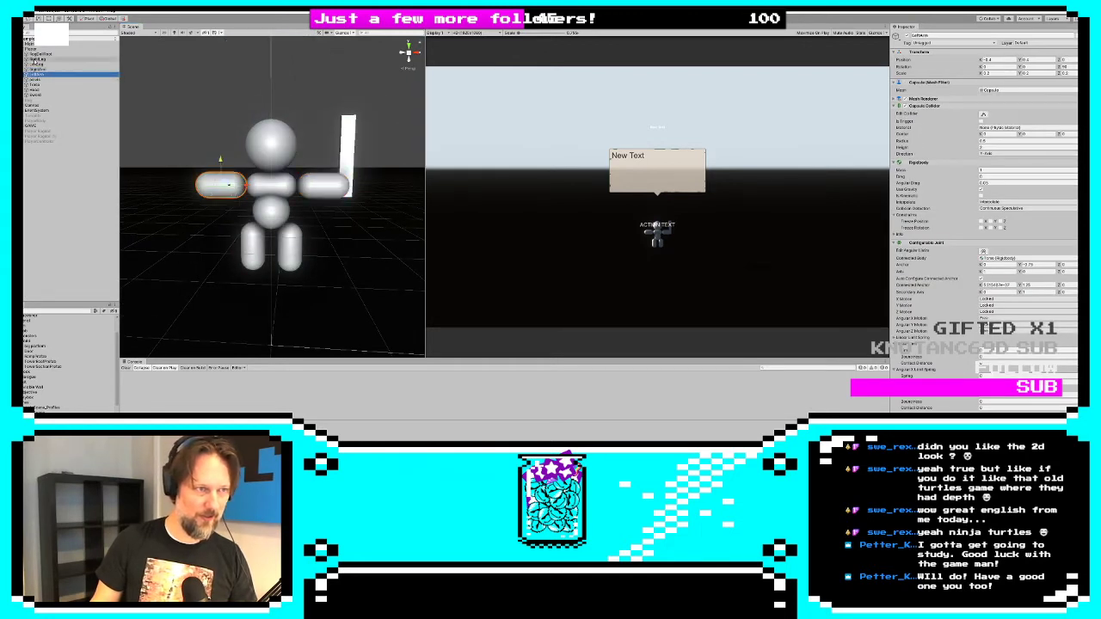
click(27, 33)
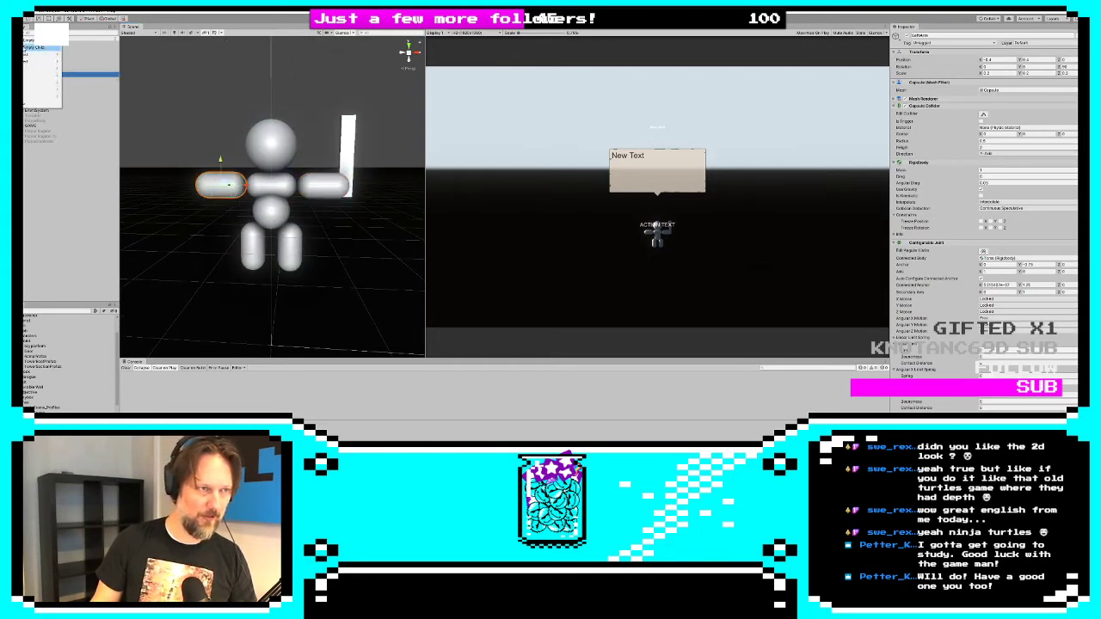
click(37, 47)
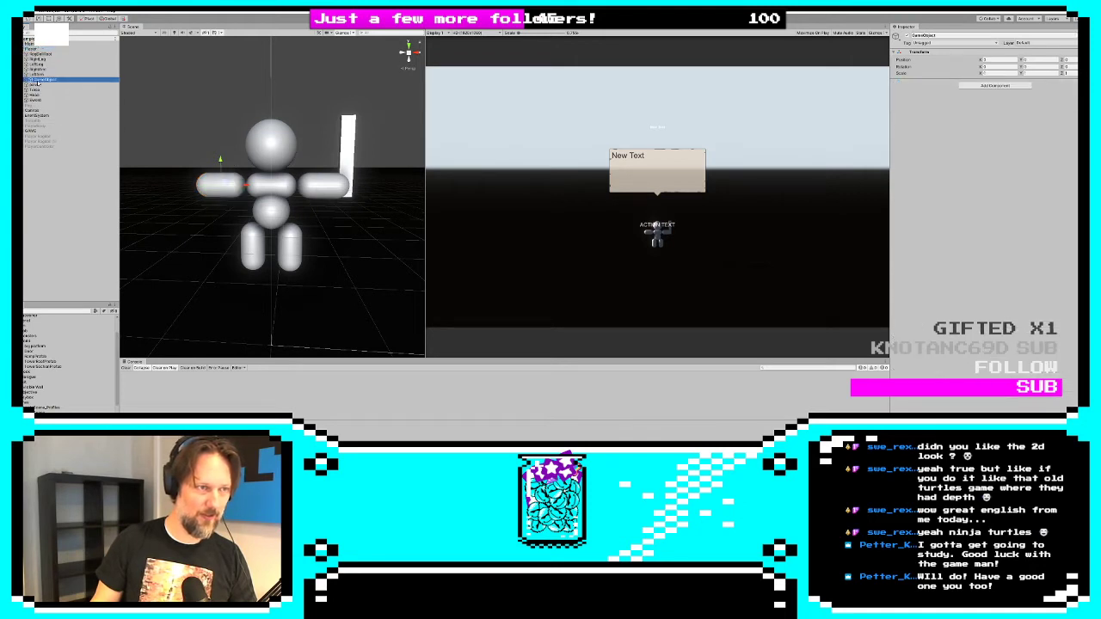
Add a Sphere Collider to the new empty object and move it to the outer end of the left arm
click(1006, 87)
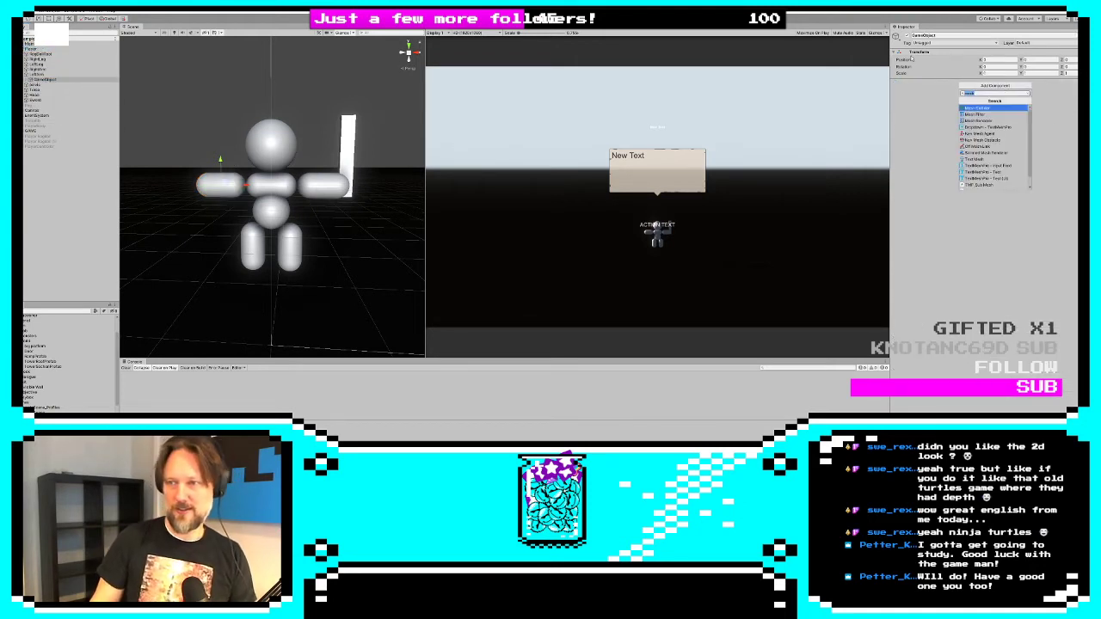
text(spher)
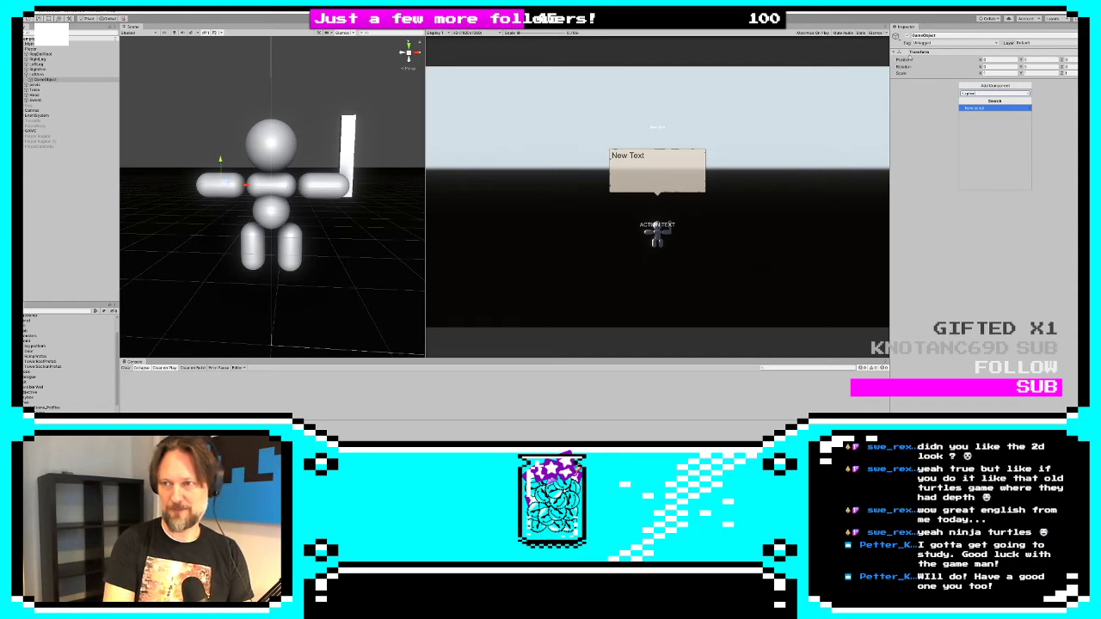
key(Return)
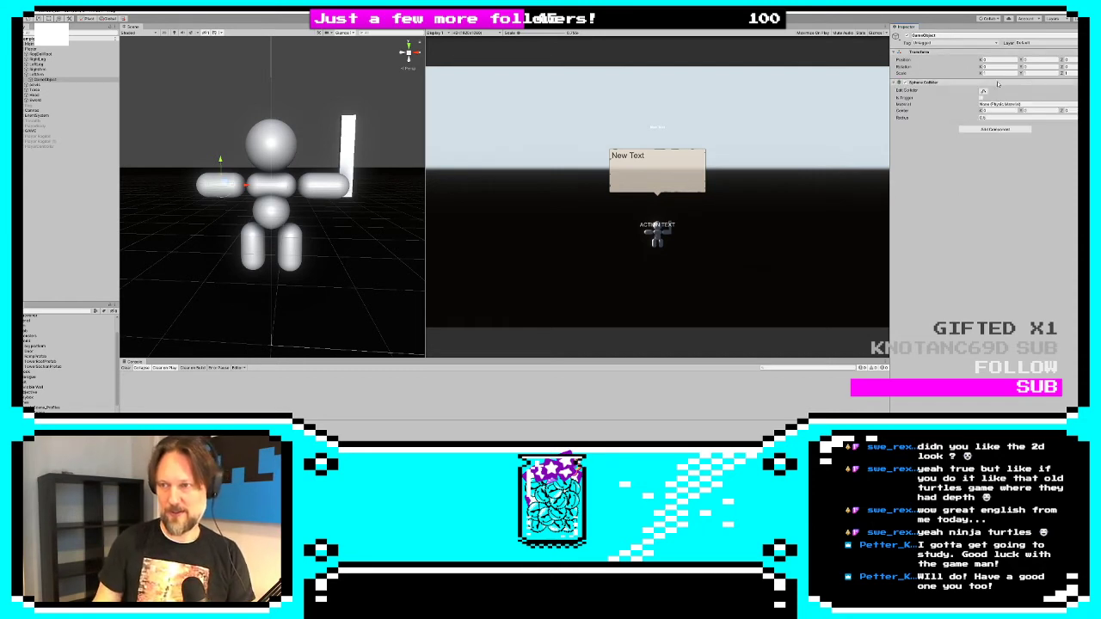
drag(245, 184, 214, 185)
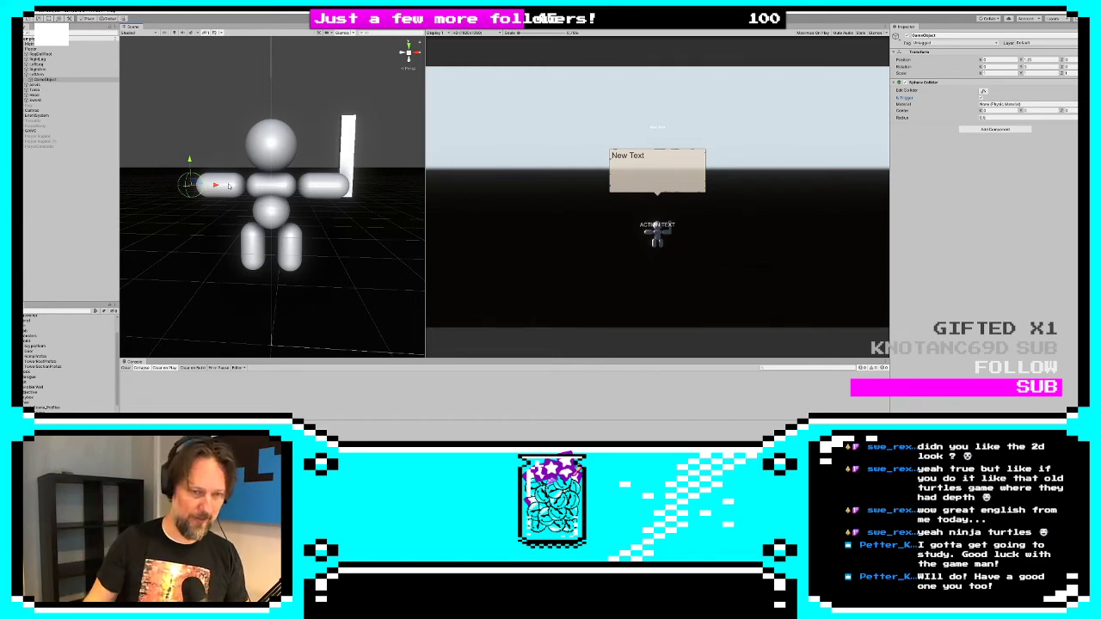
Rename the new collider object under LeftArm as LeftHand
click(41, 80)
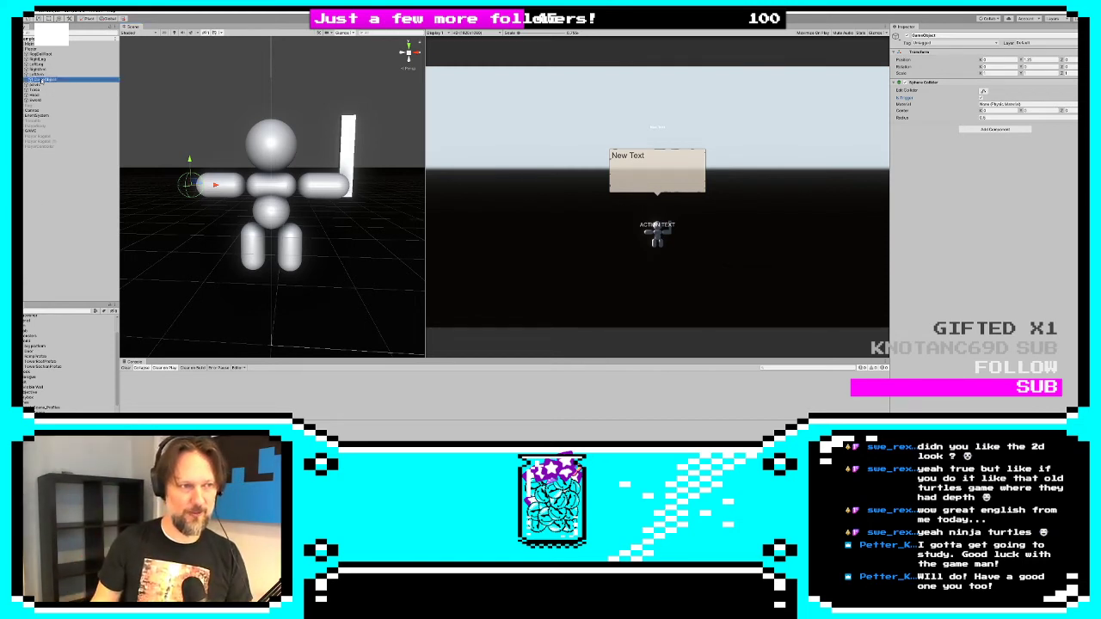
click(41, 80)
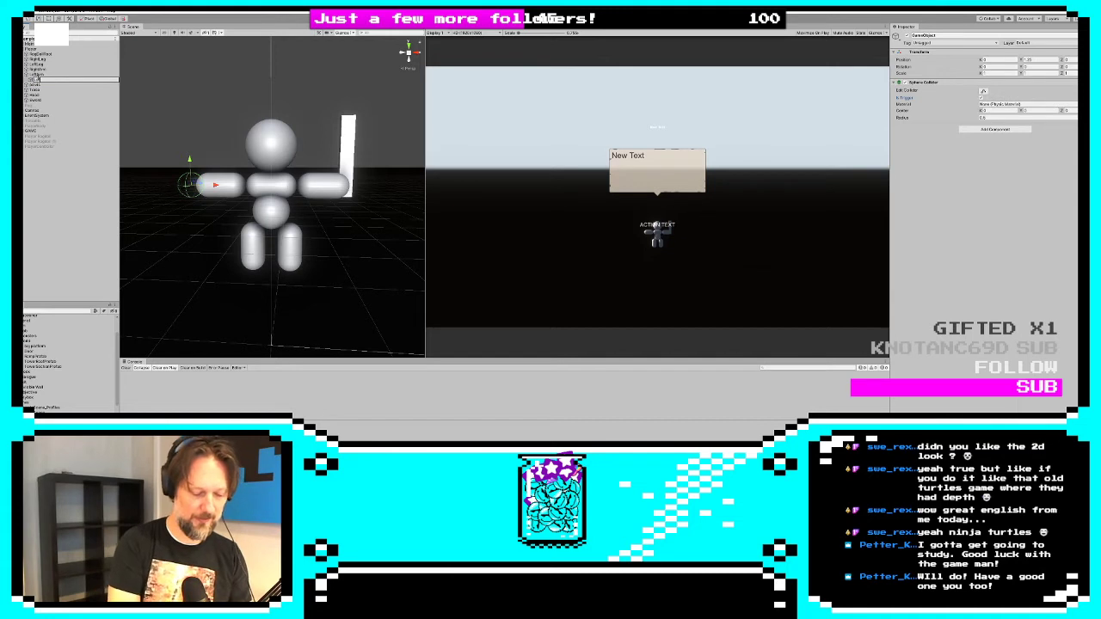
text(LeftHand)
key(Return)
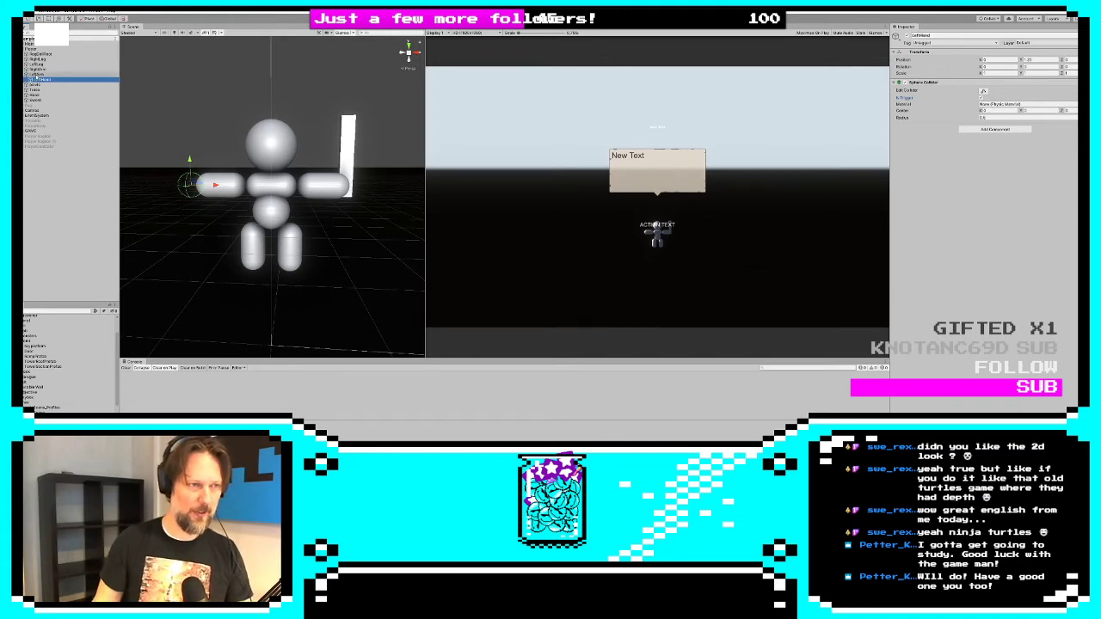
Create an empty child object under RightArm and name it RightHand
click(37, 68)
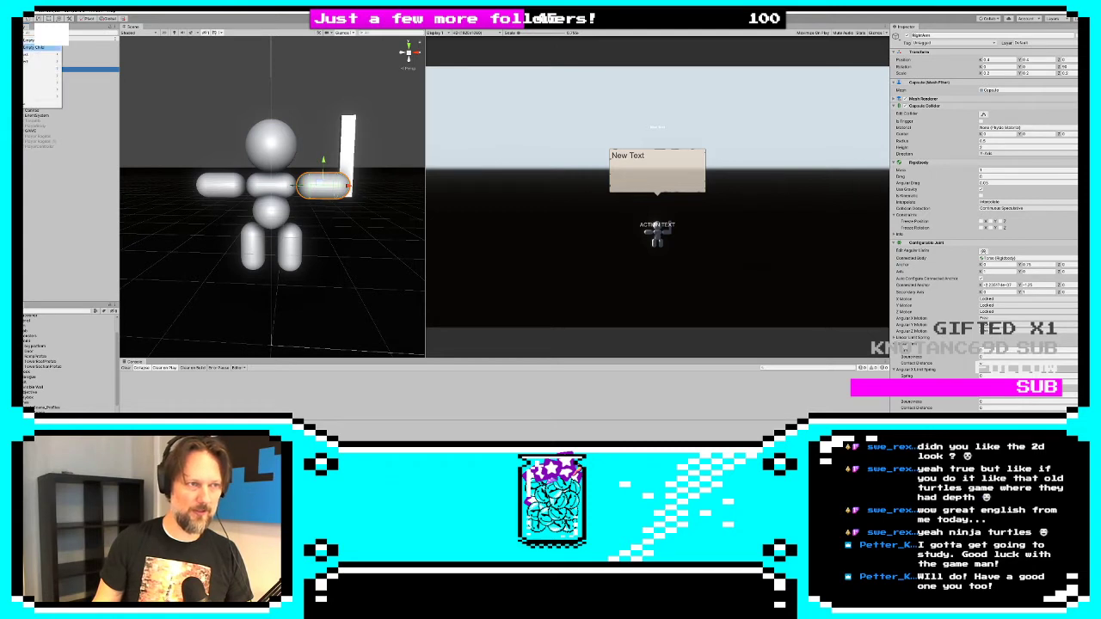
key(alt+shift+n)
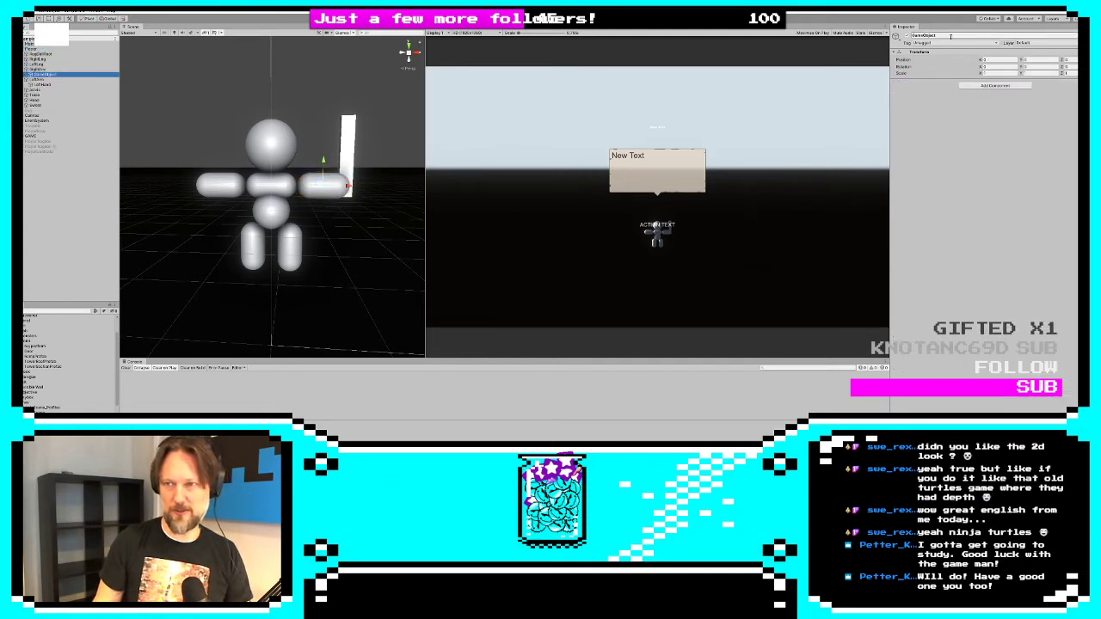
click(941, 35)
text(RightHand)
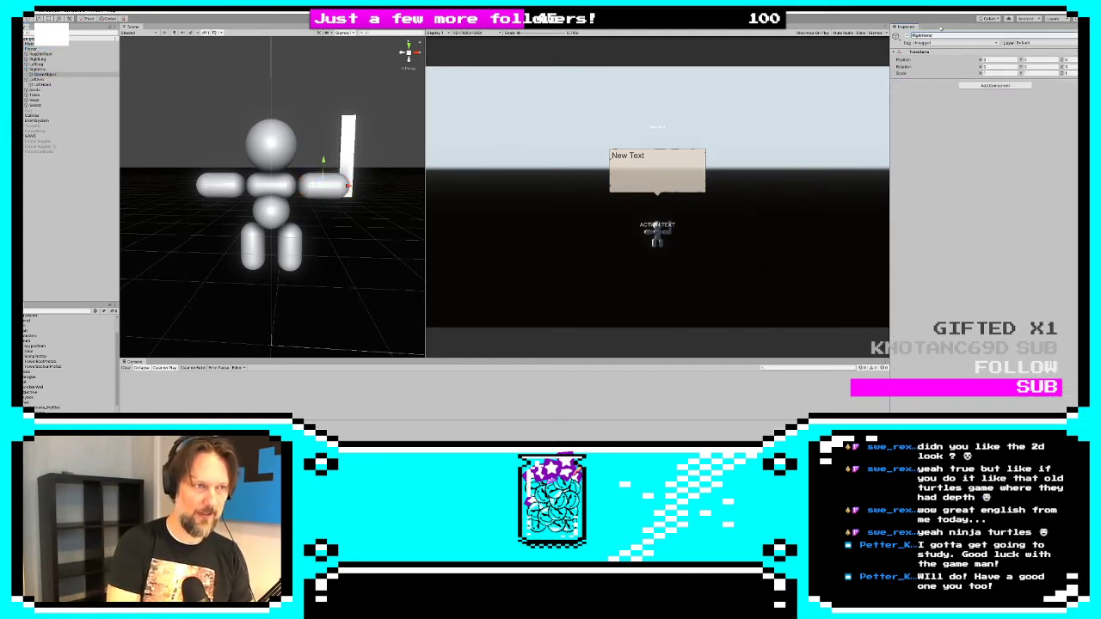
Move RightHand to the outer end of the right arm and add a Sphere Collider to it
drag(350, 187, 384, 187)
click(998, 85)
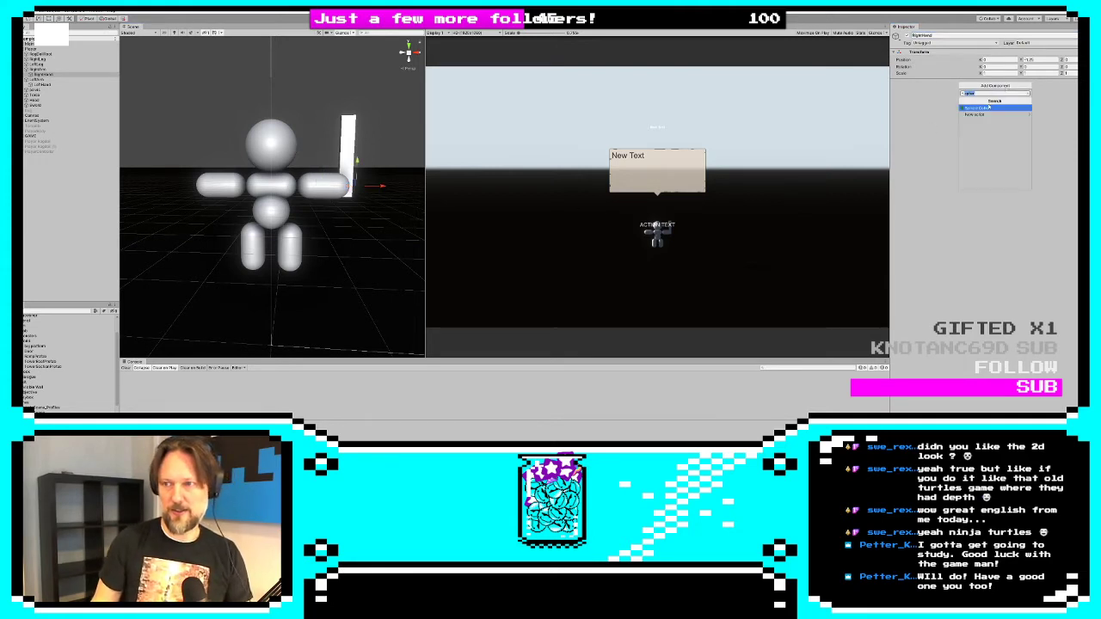
click(990, 108)
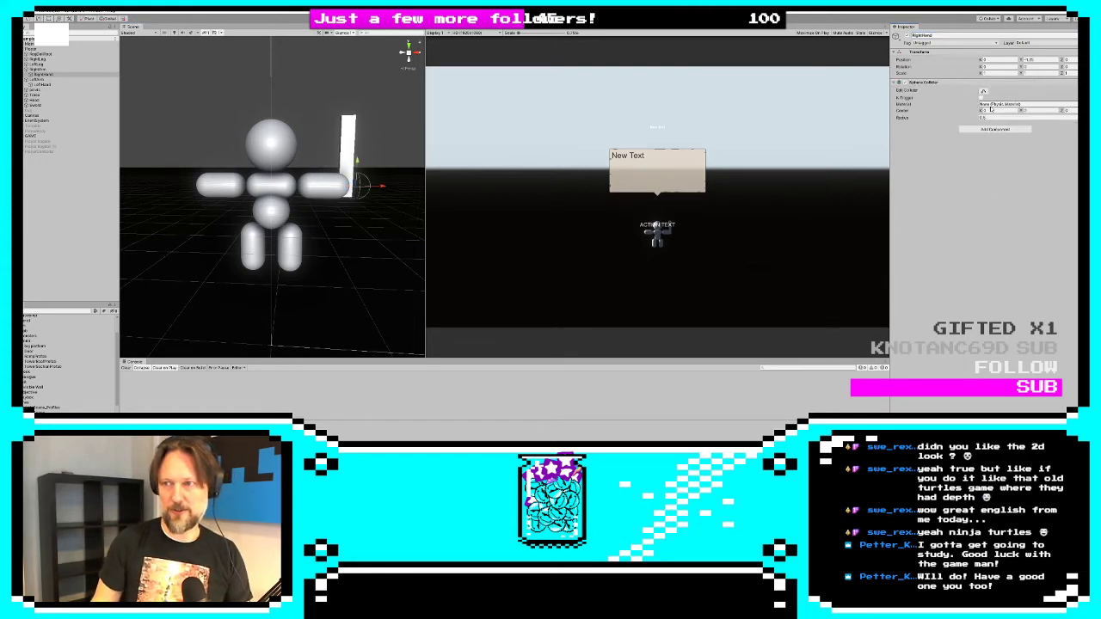
click(1035, 60)
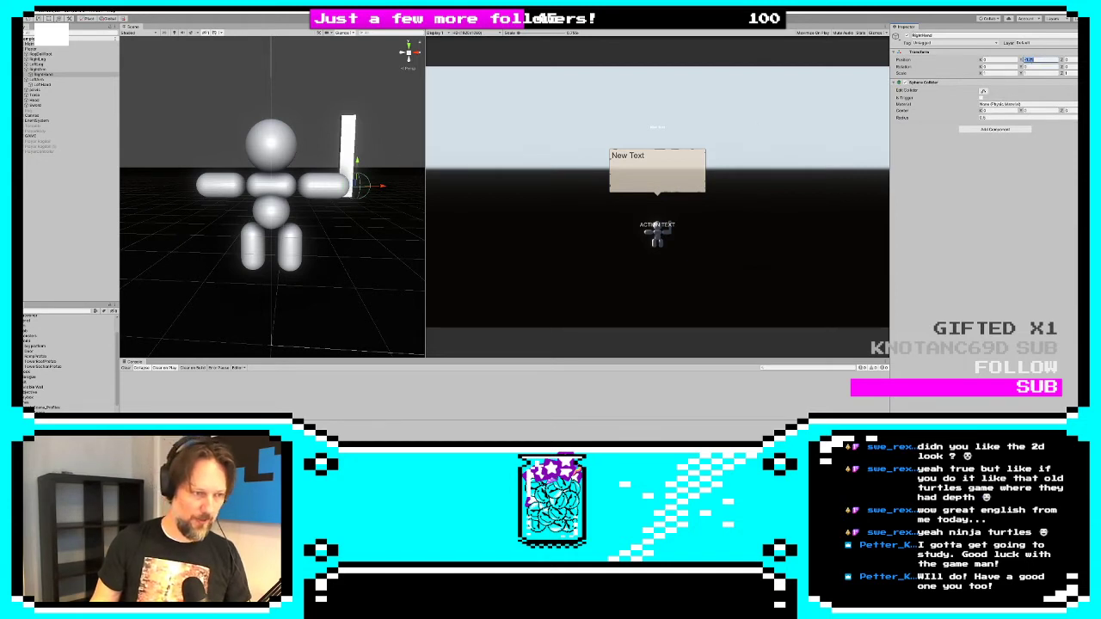
Create a new C# script named Hand in the Scripts folder
double_click(43, 341)
click(30, 387)
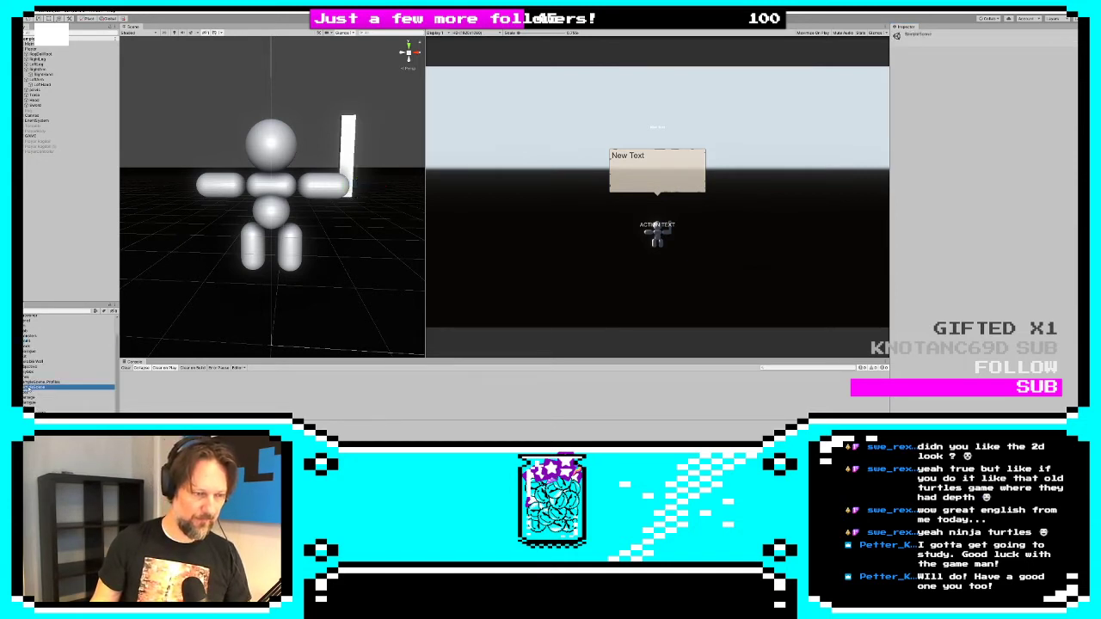
click(31, 392)
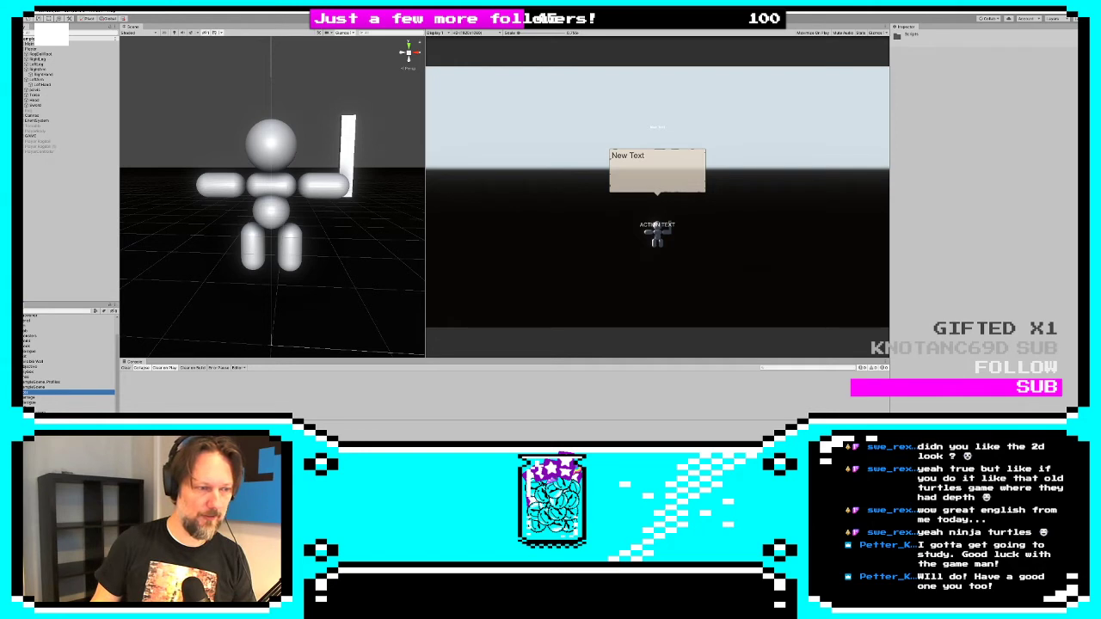
click(12, 311)
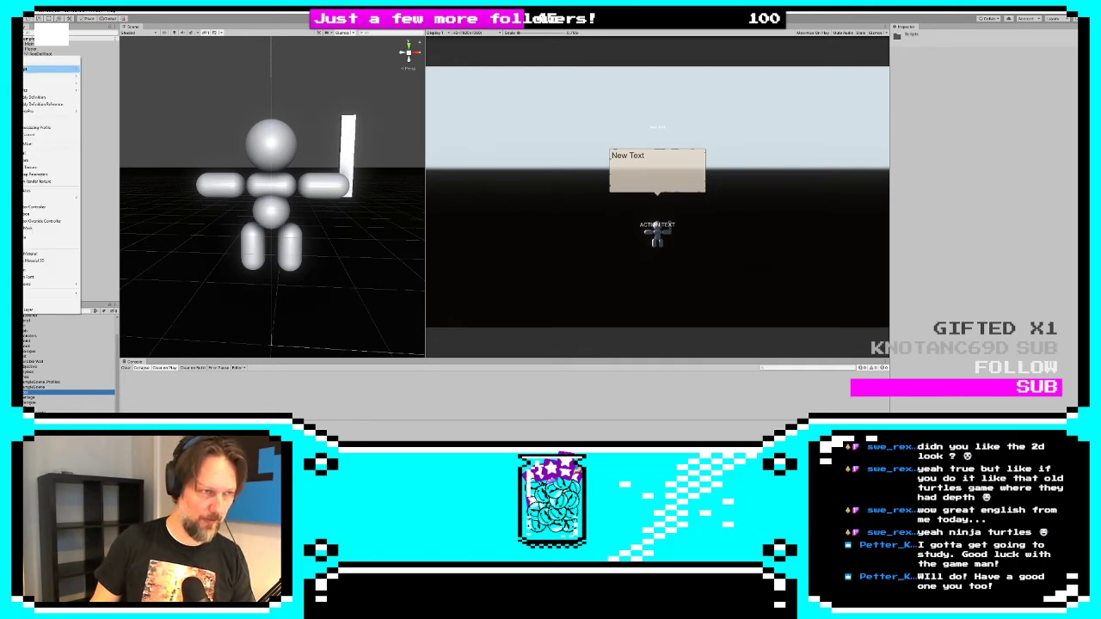
click(52, 71)
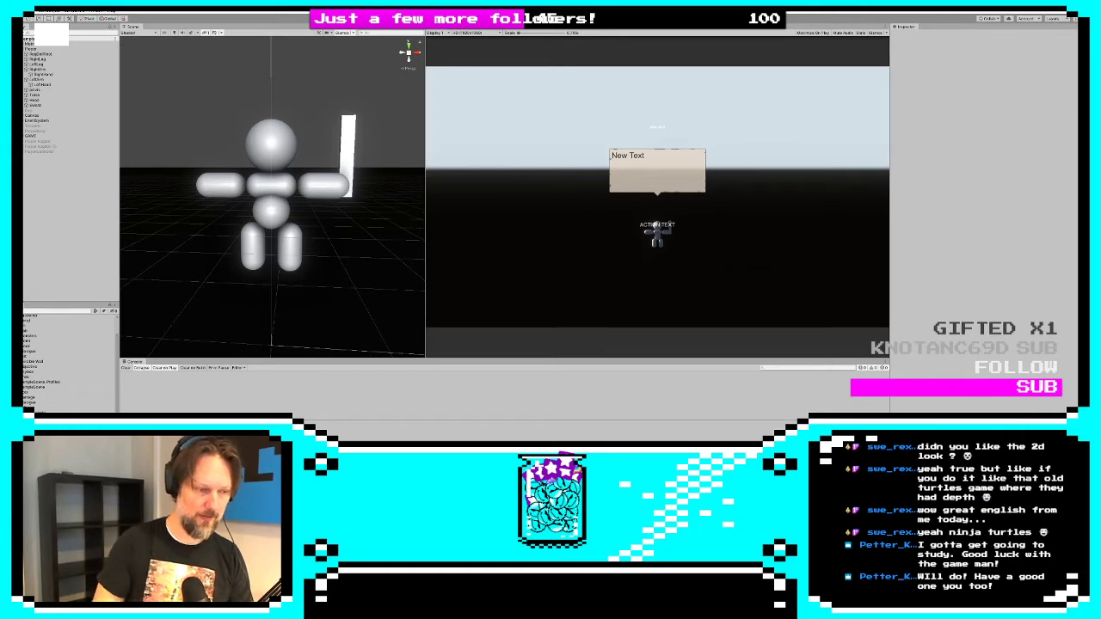
Attach the Hand script to both RightHand and LeftHand
click(43, 75)
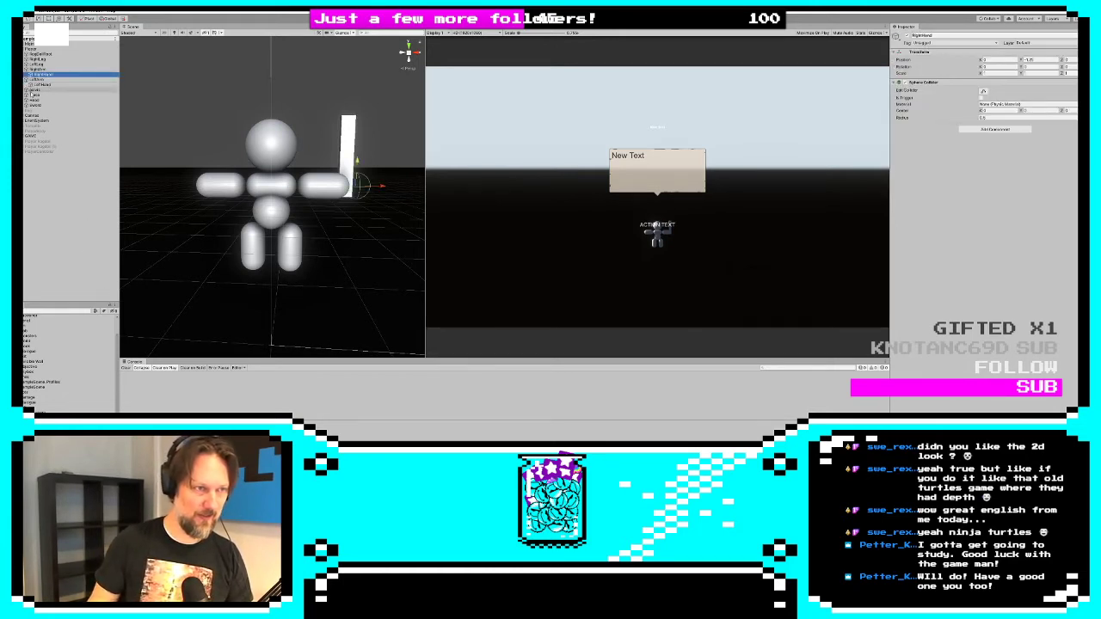
ctrl+click(39, 84)
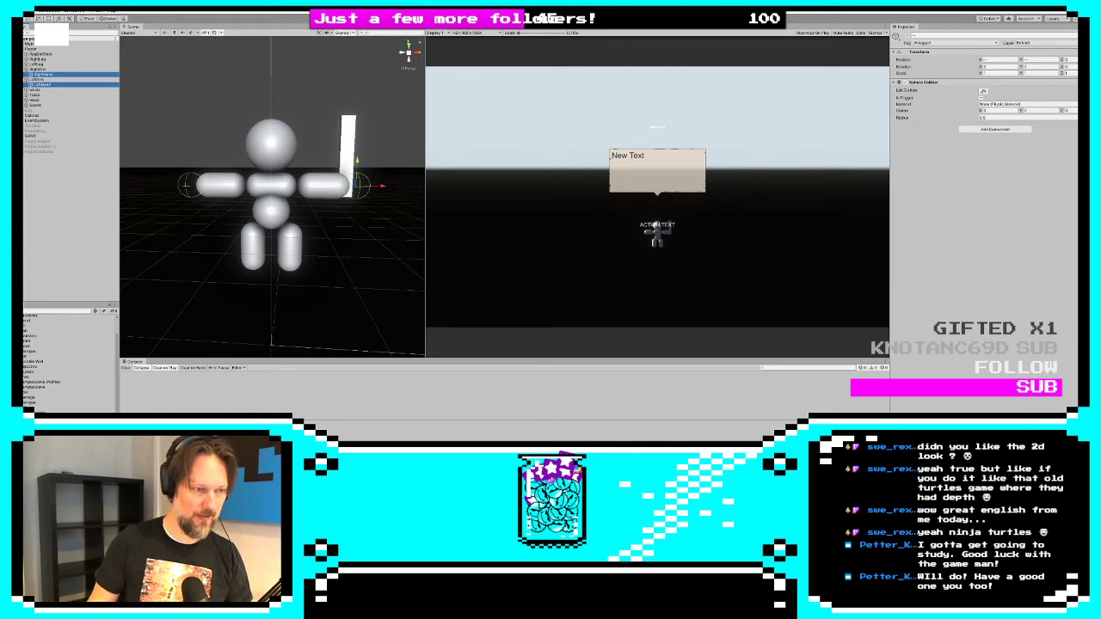
drag(39, 410, 1022, 308)
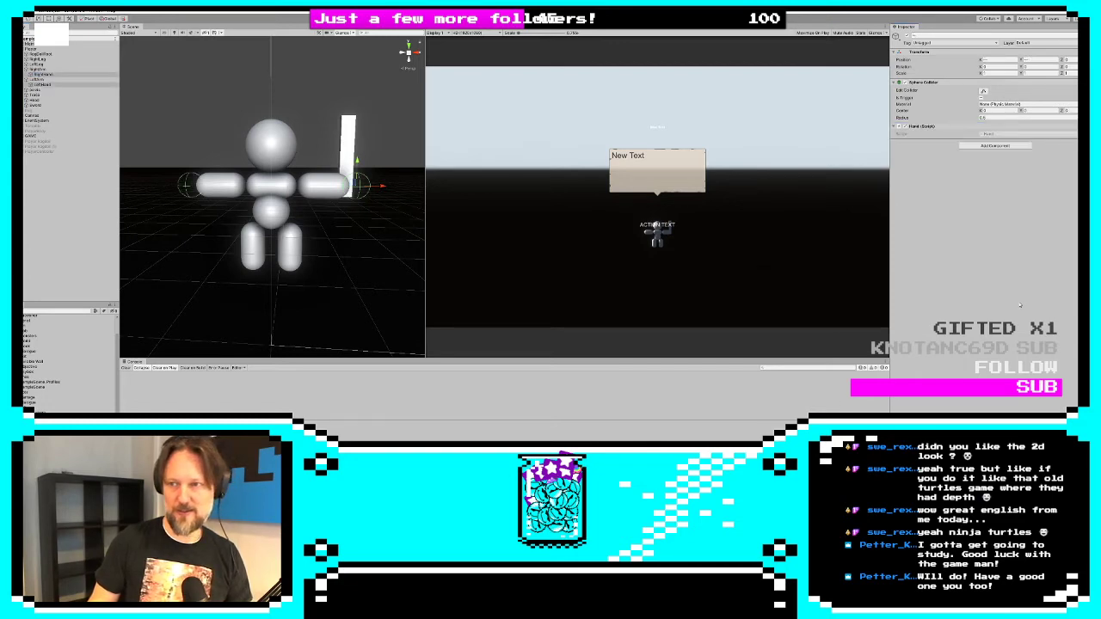
Open the Hand script in the code editor and delete its Update method together with the comment above it
double_click(1015, 133)
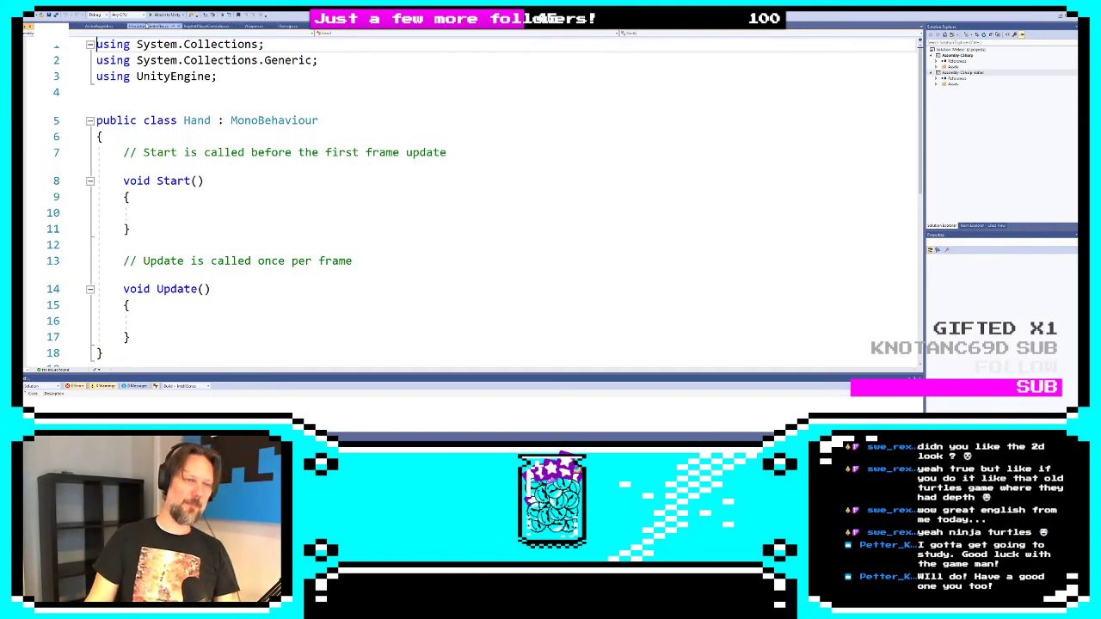
scroll(159, 203, down, 3)
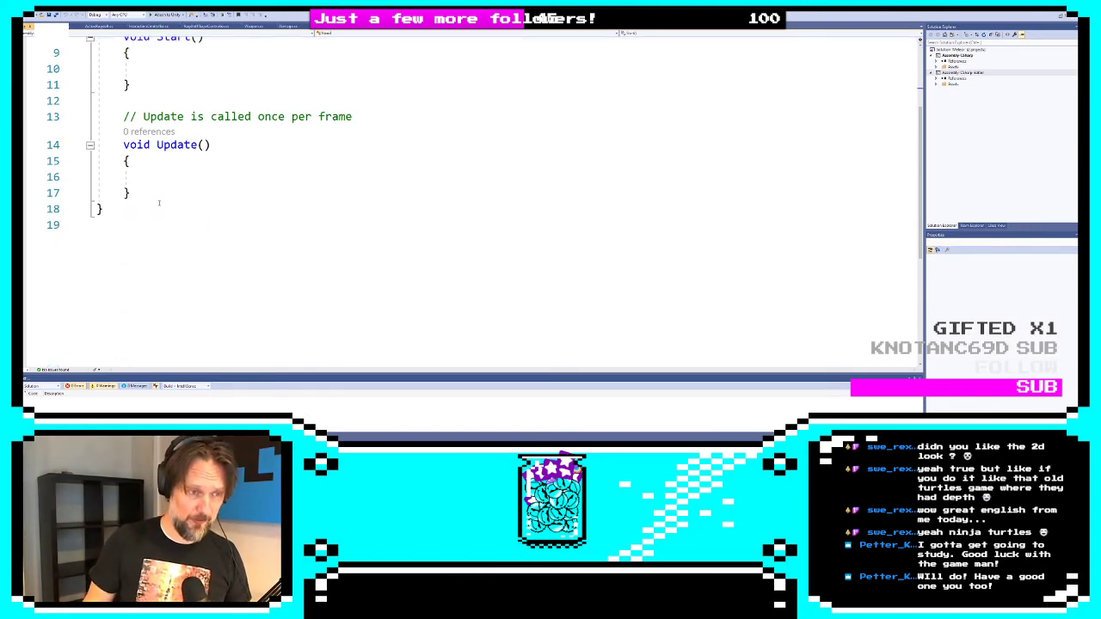
drag(159, 195, 156, 100)
key(Delete)
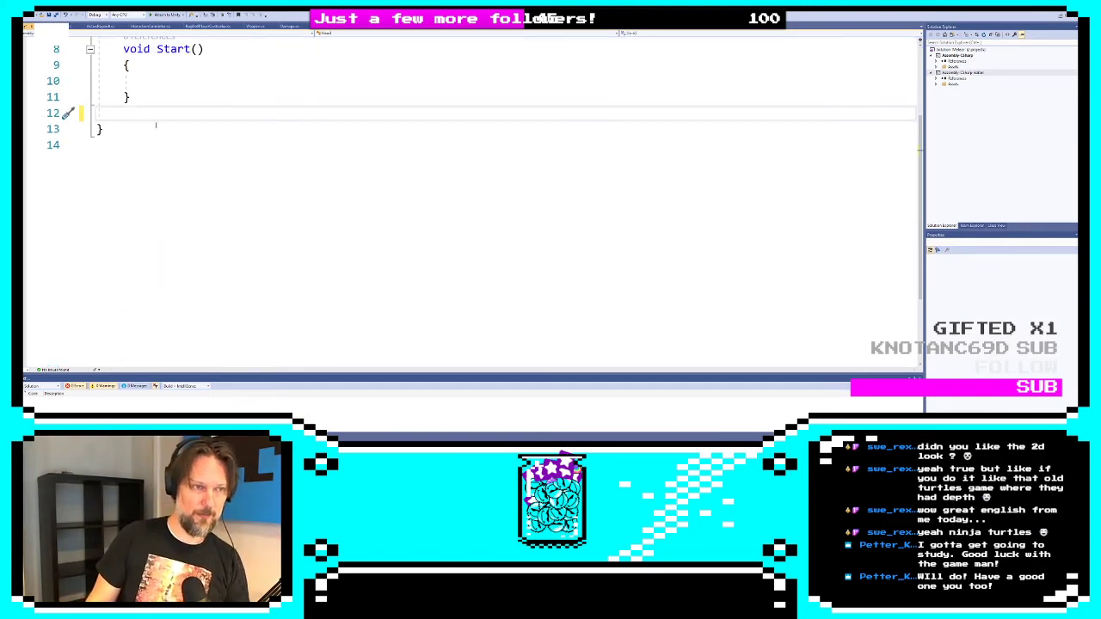
Add an empty OnTriggerEnter(Collider other) method below Start in the Hand class
text(void On)
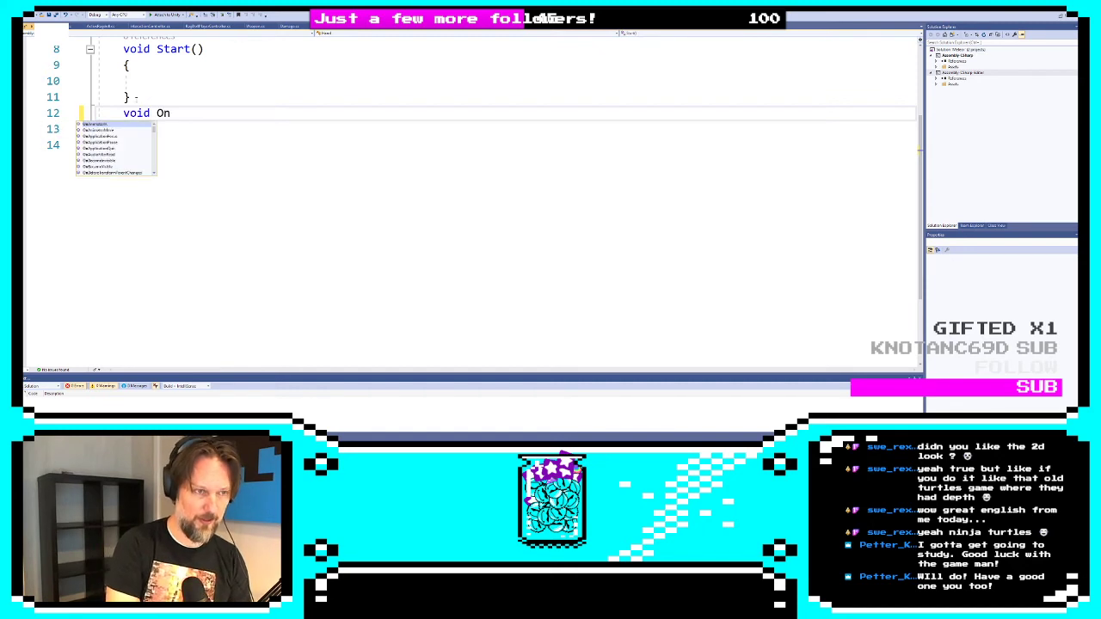
text(Trigg)
key(Return)
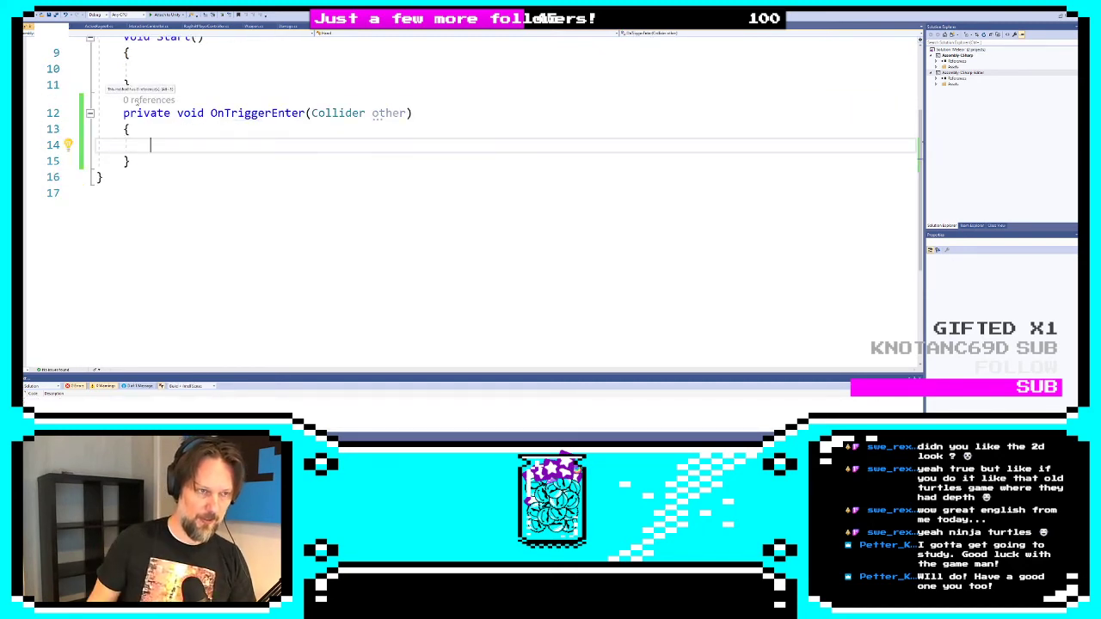
Insert a blank line at the start of the Hand class body, above the Start comment
scroll(146, 89, up, 2)
click(157, 86)
key(Return)
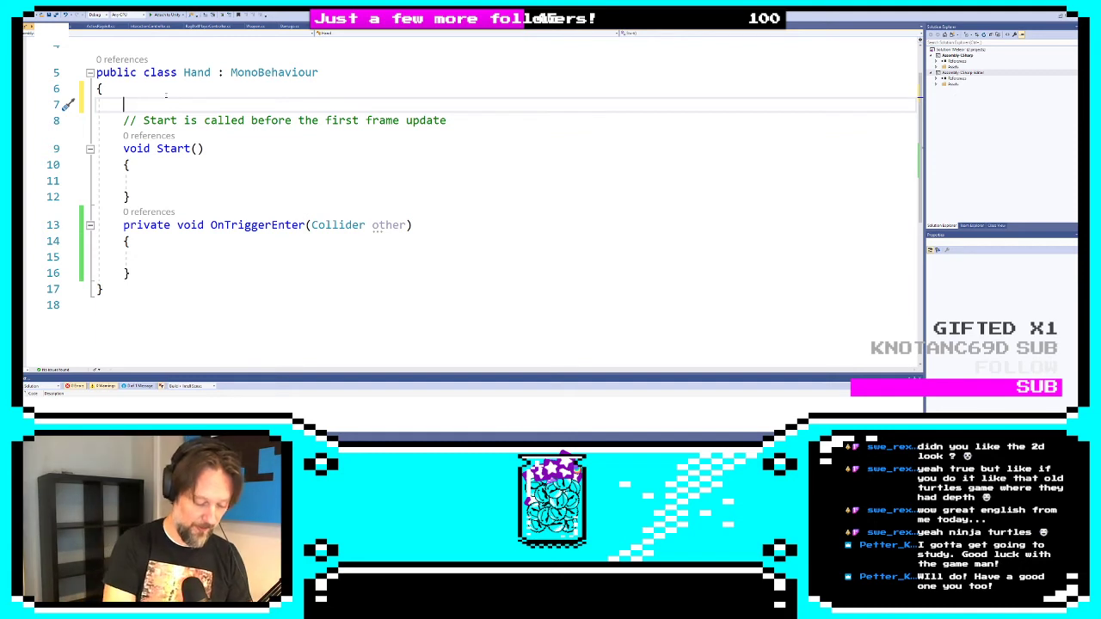
key(Down)
key(Down)
key(Down)
key(Down)
key(Down)
key(Down)
key(Down)
key(Down)
key(Down)
key(Down)
key(Down)
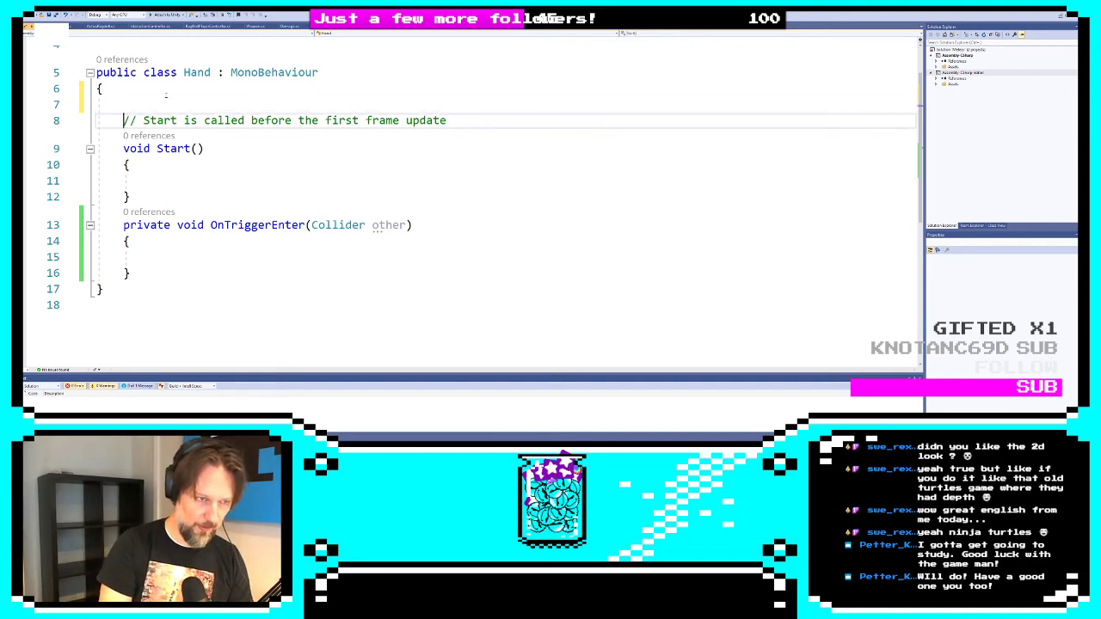
key(Up)
key(Up)
key(Up)
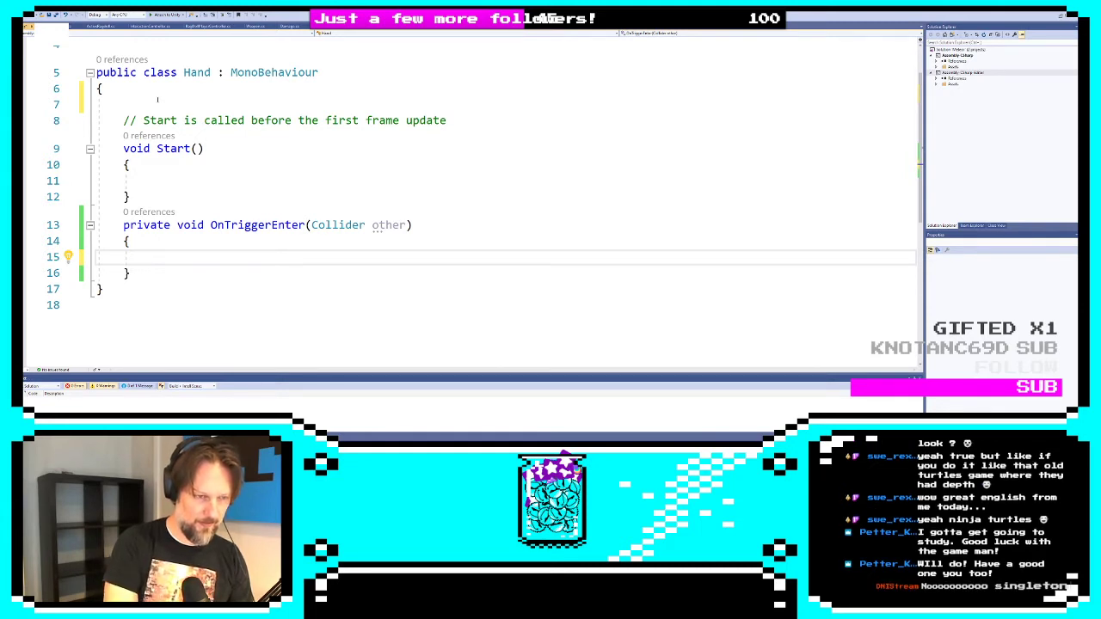
key(Up)
key(Up)
key(Up)
key(Up)
key(Up)
key(Up)
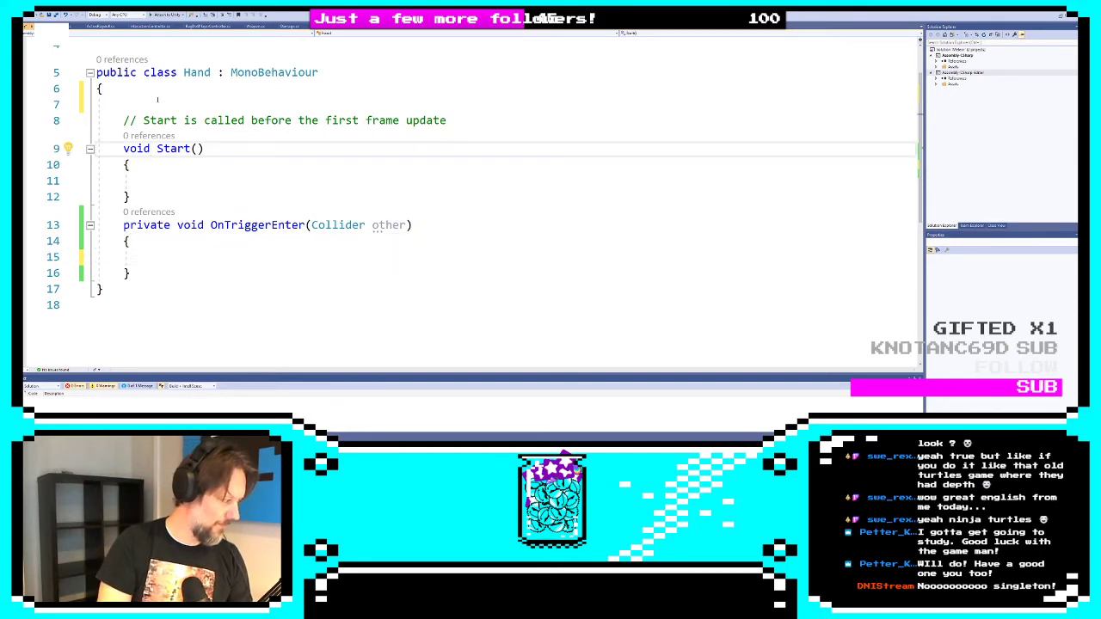
Declare a public Rigidbody field named rbInHand on the blank line at the start of the Hand class
key(ctrl+s)
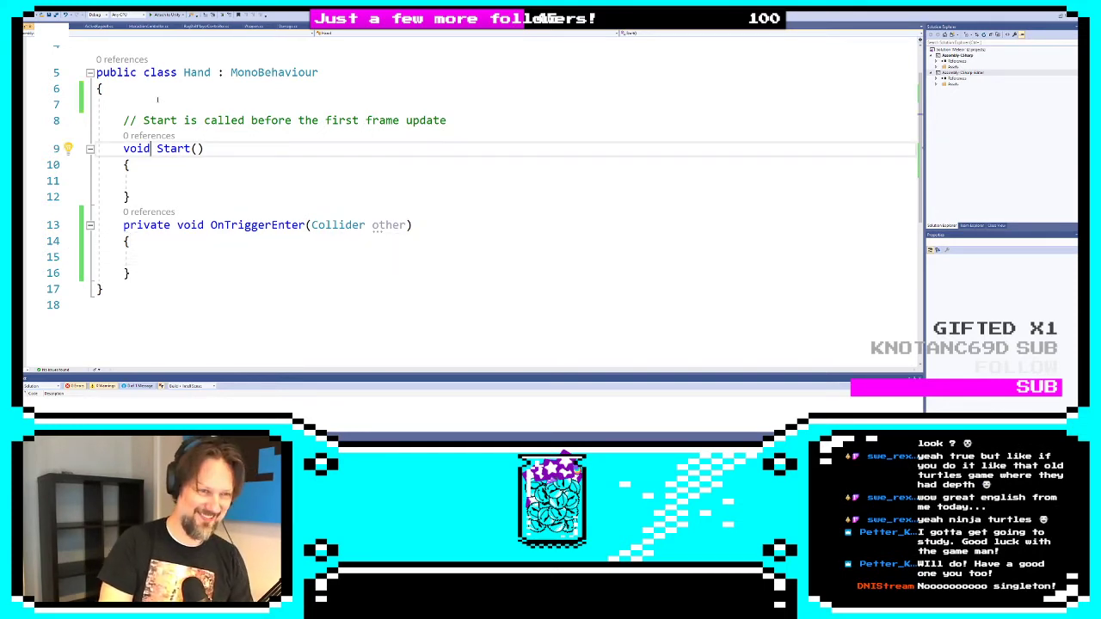
key(Up)
key(Up)
key(Up)
key(Down)
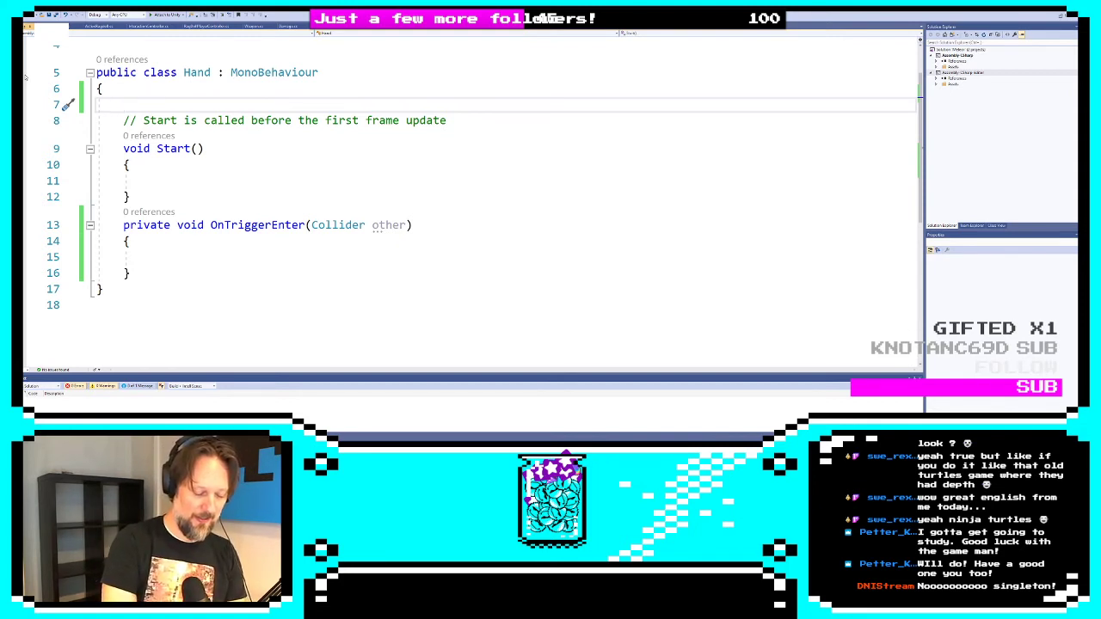
text(public)
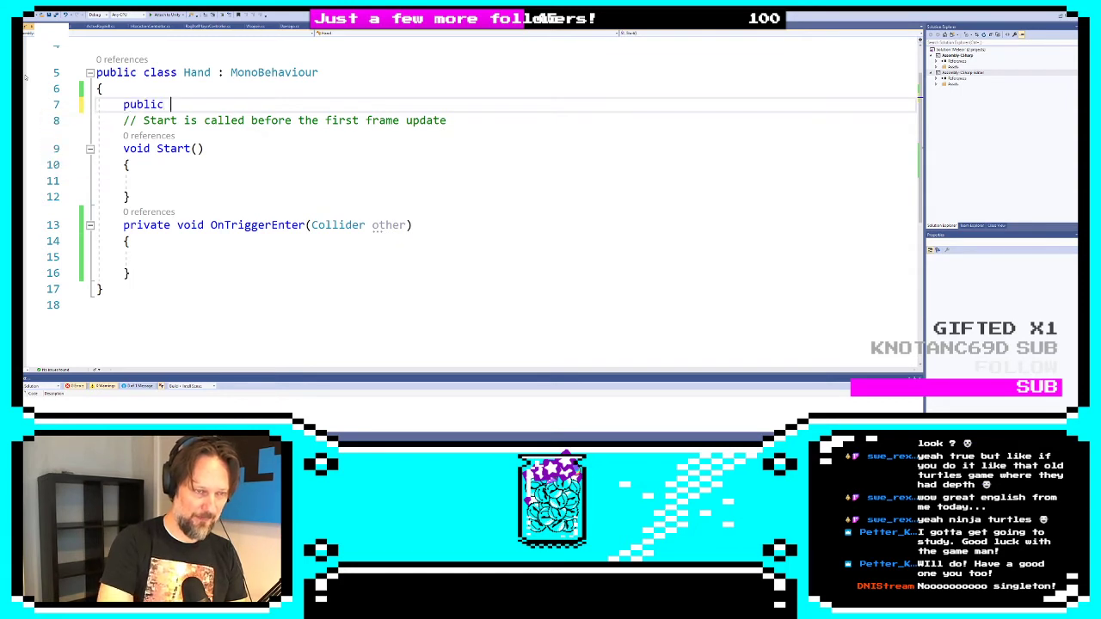
text( Rigidbody)
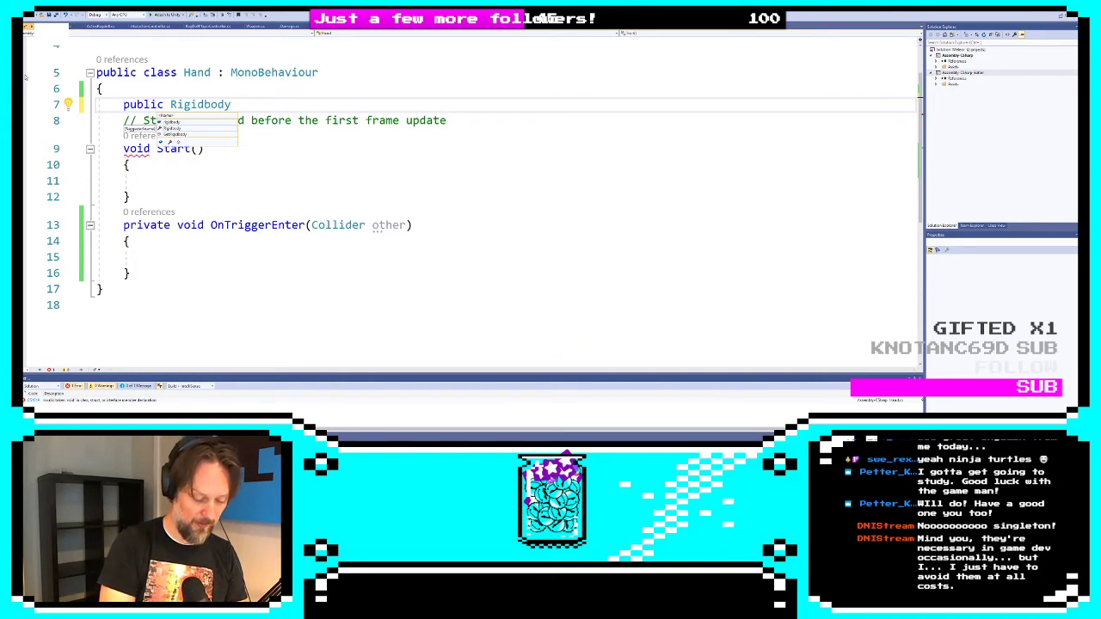
text( rbIn)
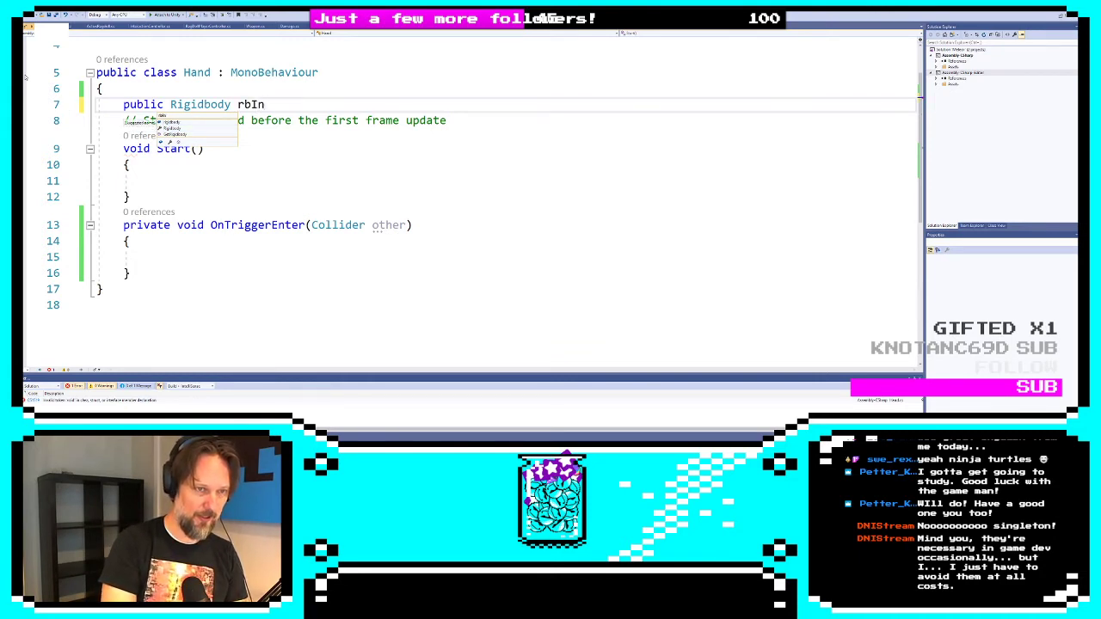
text(Hand;)
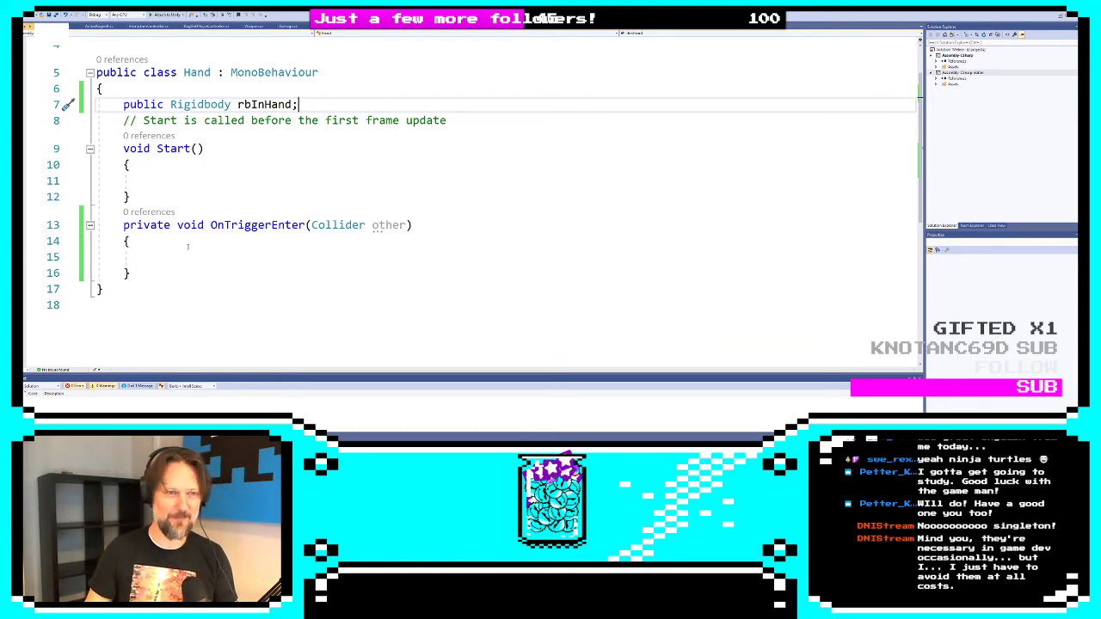
Inside OnTriggerEnter, assign rbInHand the value other.GetComponent<Rigidbody>()
click(216, 183)
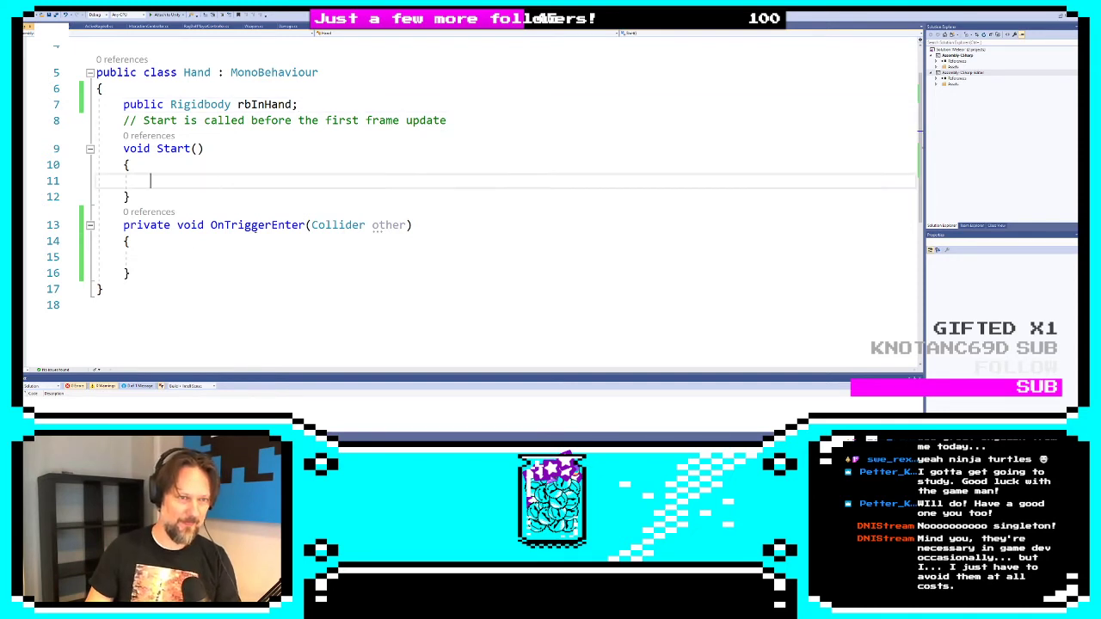
key(Down)
key(Down)
key(Down)
key(Down)
text(rbInHand.)
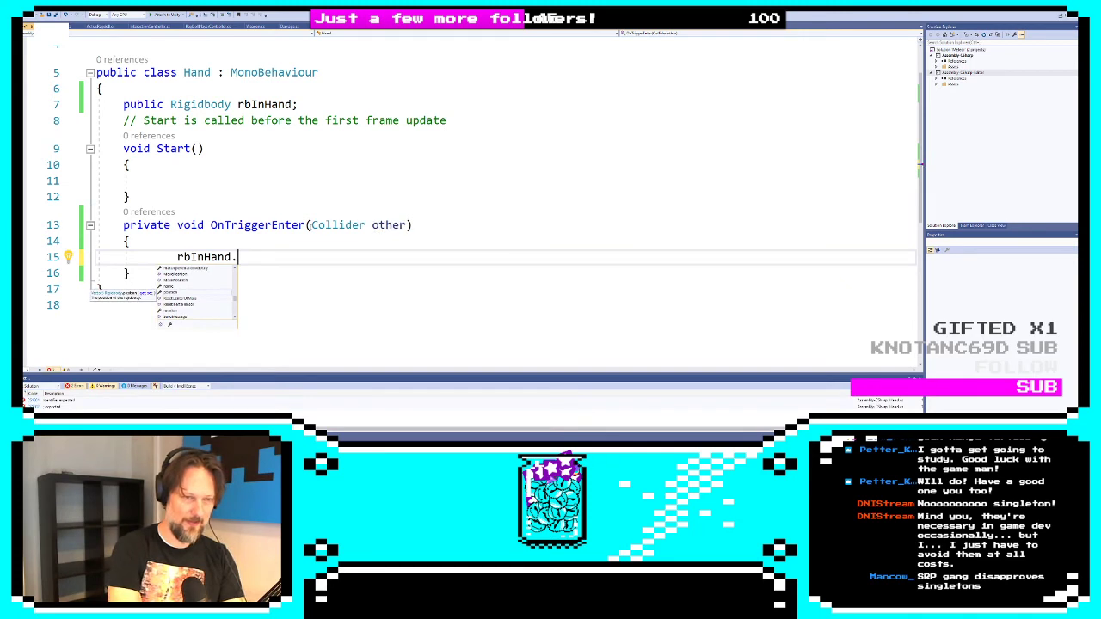
key(BackSpace)
text(= )
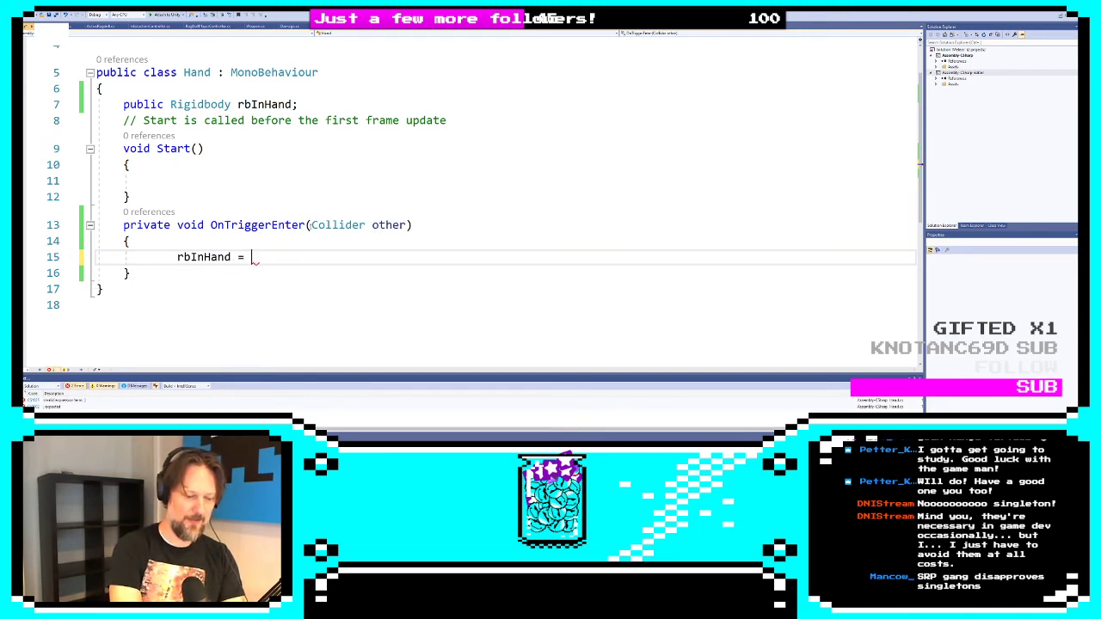
text(other.g)
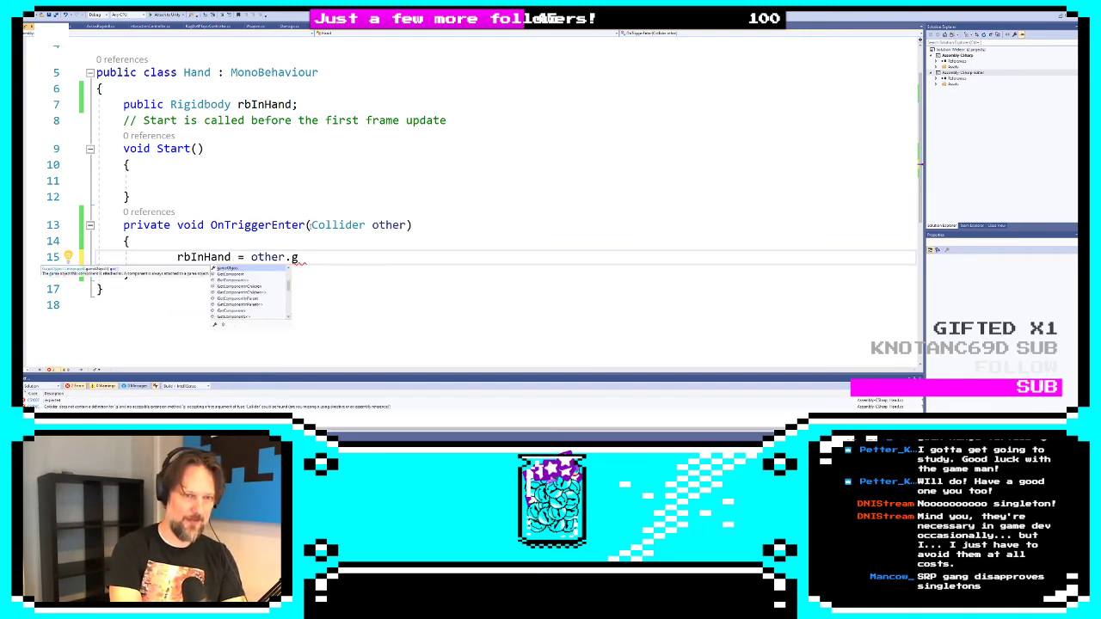
text(etComponent<Rigidbody>)
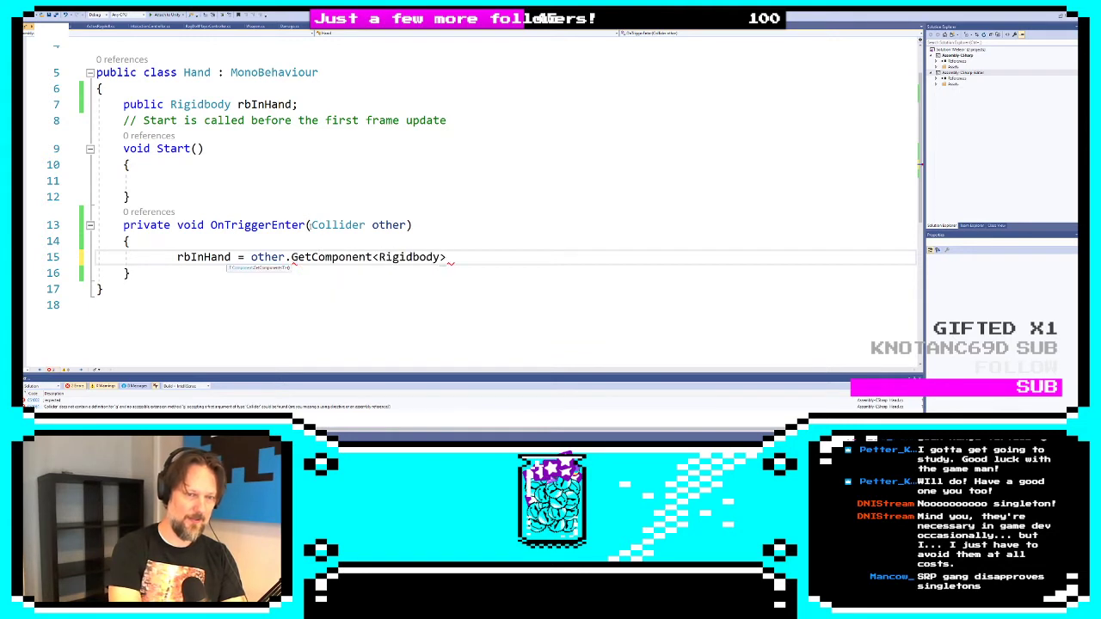
text(())
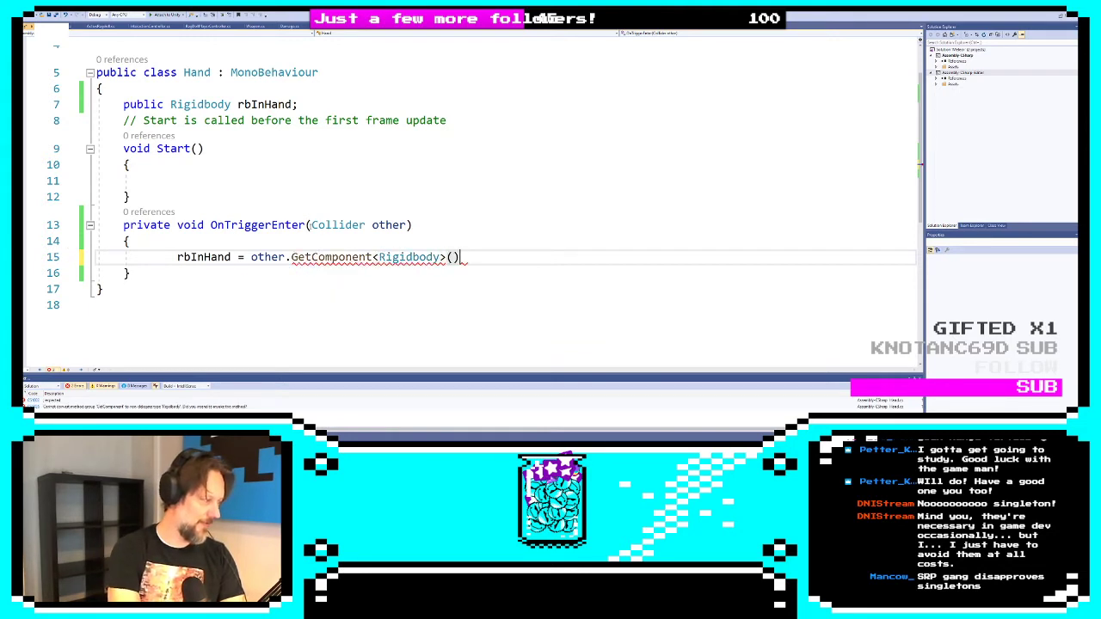
text(;)
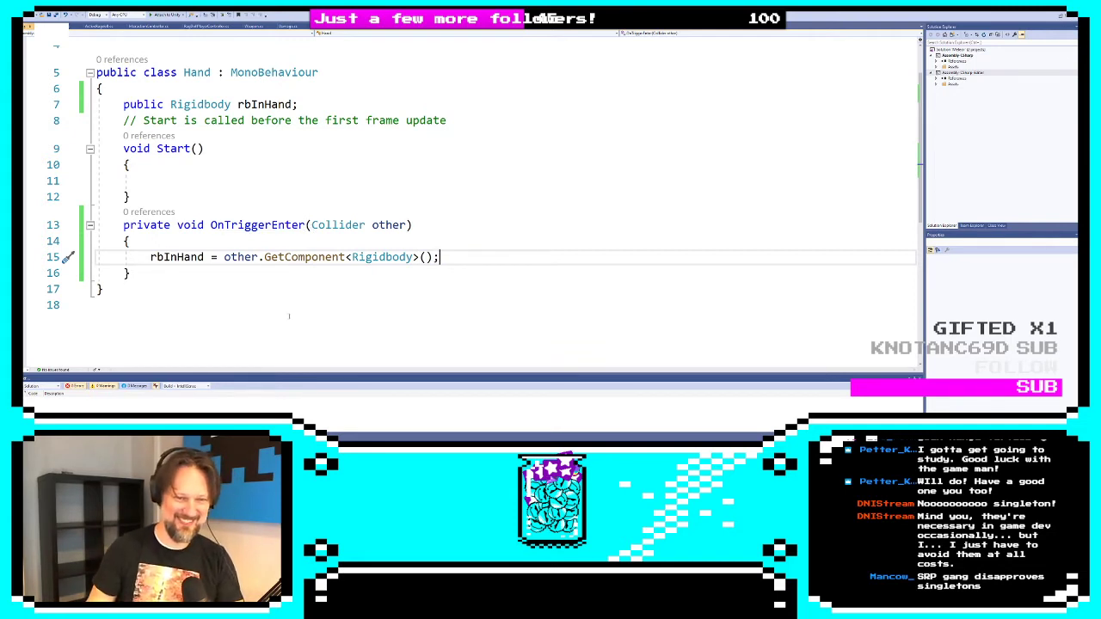
Add an OnTriggerEnter2D(Collider2D collision) method below OnTriggerEnter and save the script
click(153, 277)
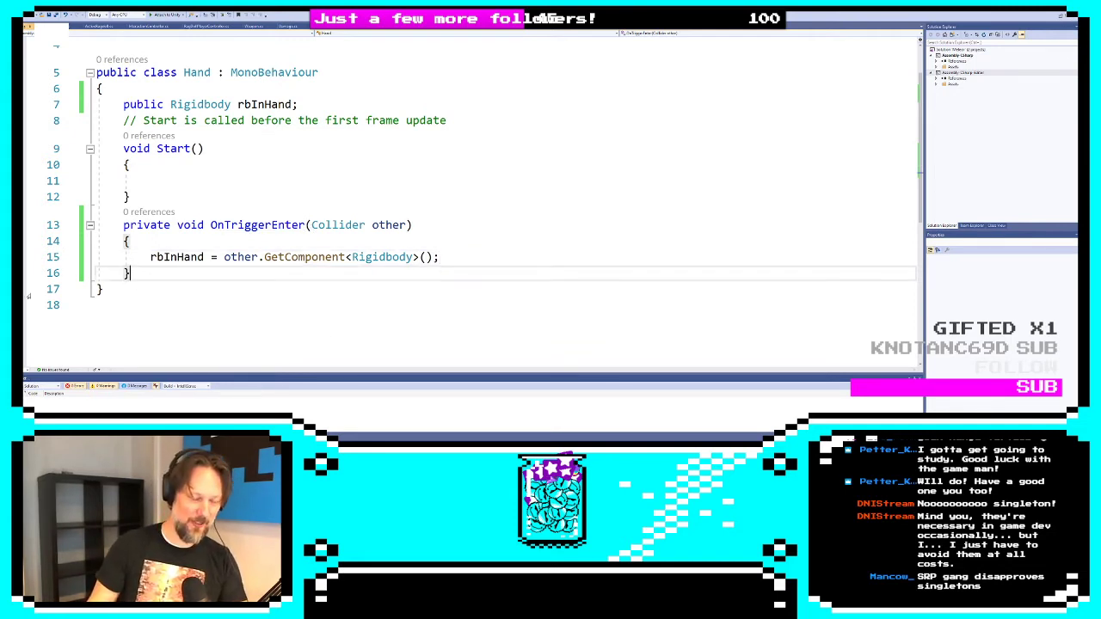
key(Return)
text(prov)
key(BackSpace)
key(BackSpace)
text(i)
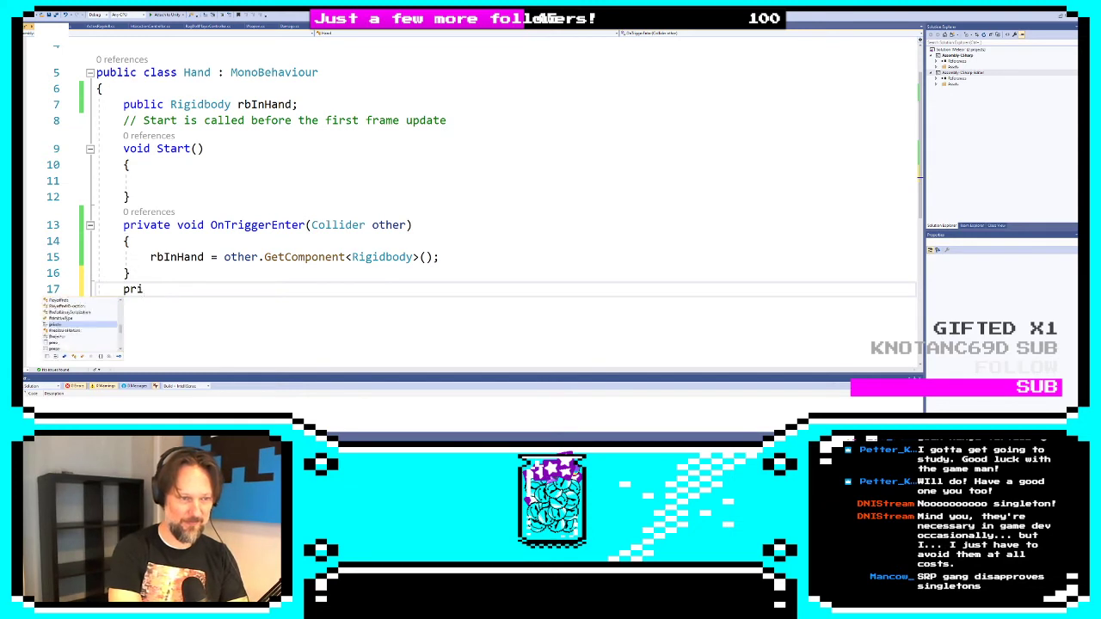
key(BackSpace)
key(BackSpace)
key(BackSpace)
text(void )
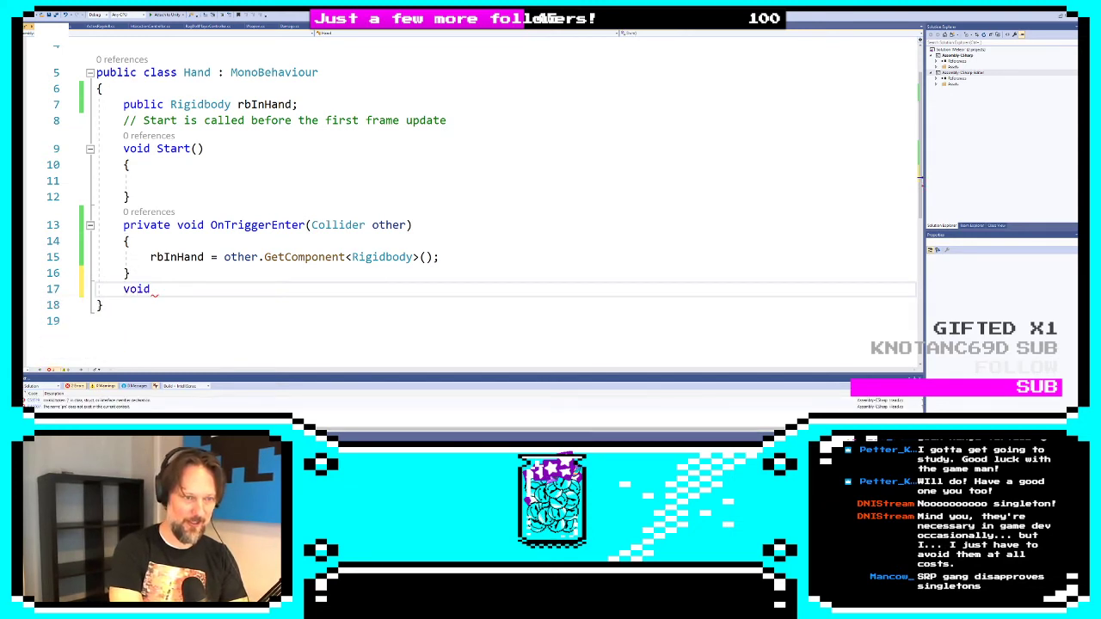
text(OnTrigger)
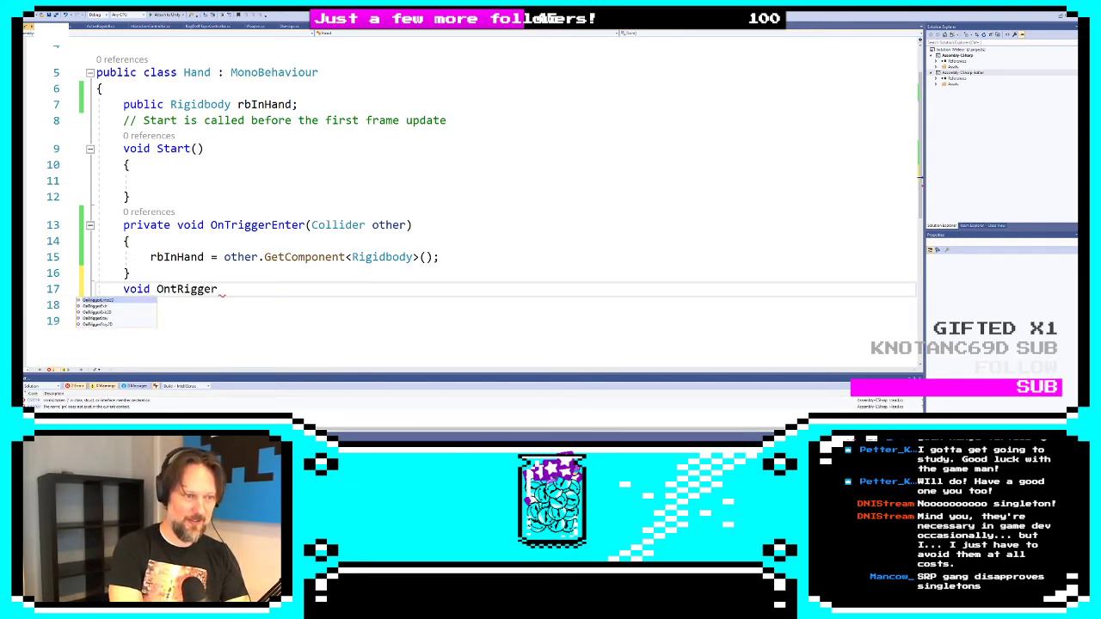
key(Return)
key(ctrl+s)
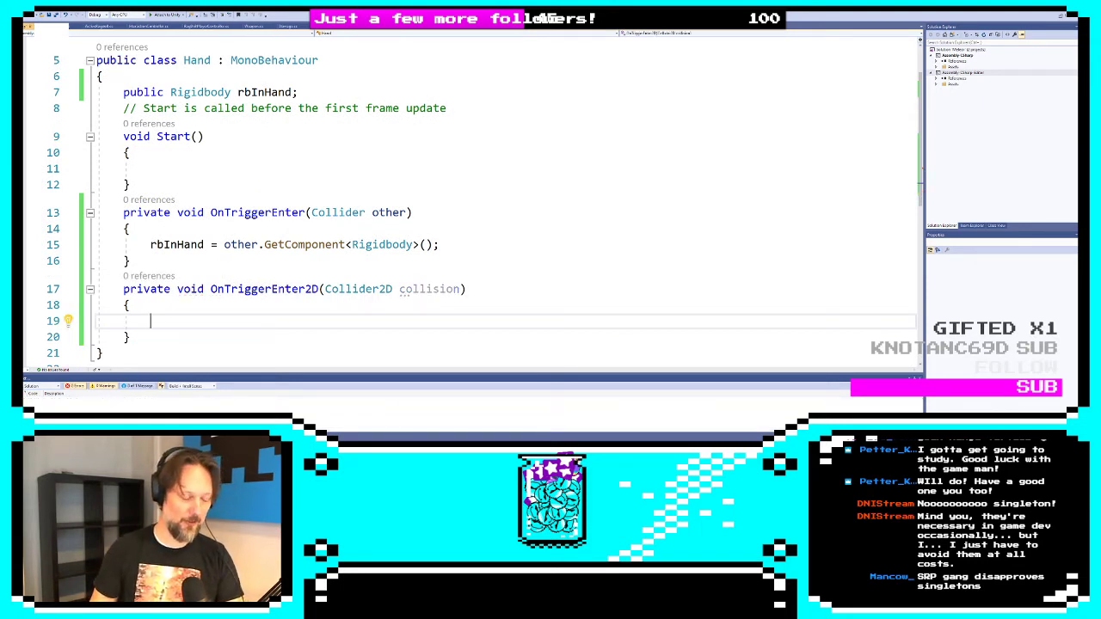
Set rbInHand to null in the body of the OnTriggerEnter2D method
text(rb)
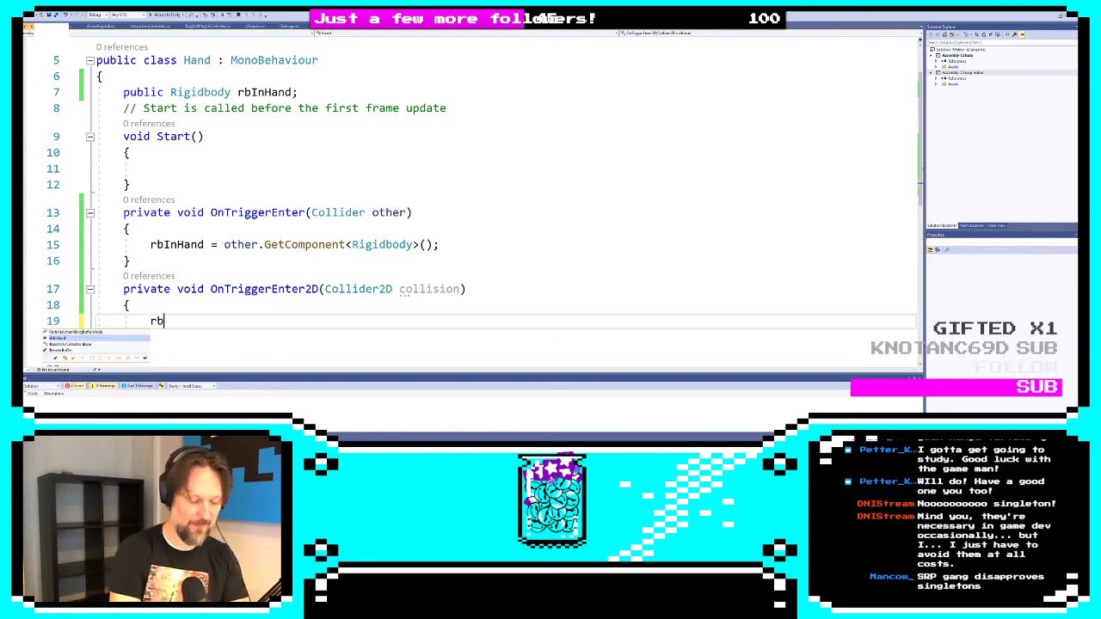
text(InHand.null;)
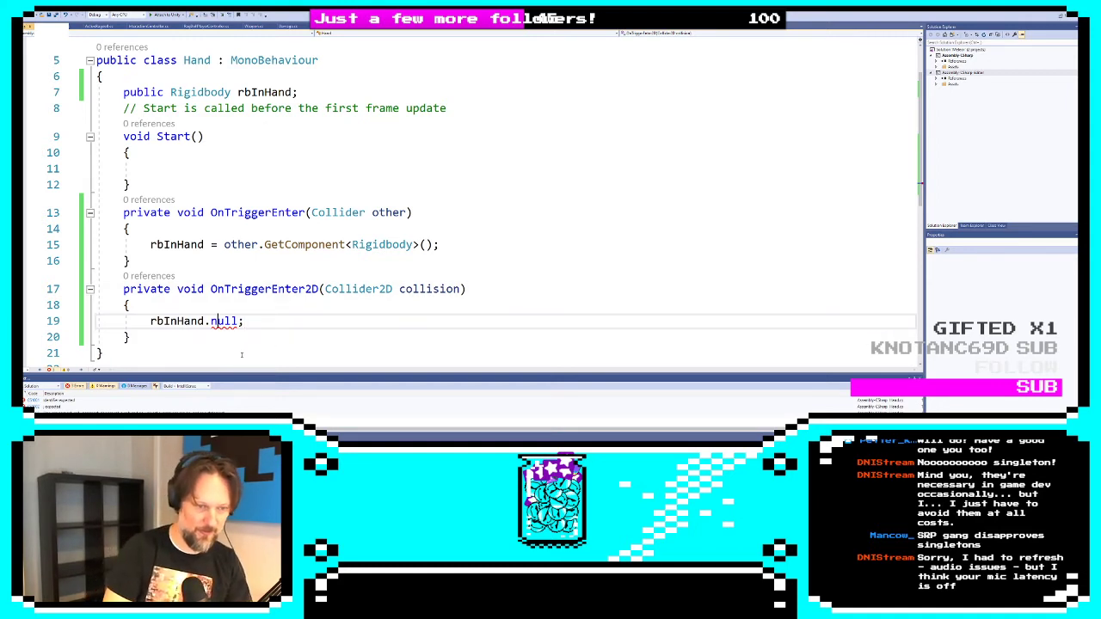
key(BackSpace)
text(=)
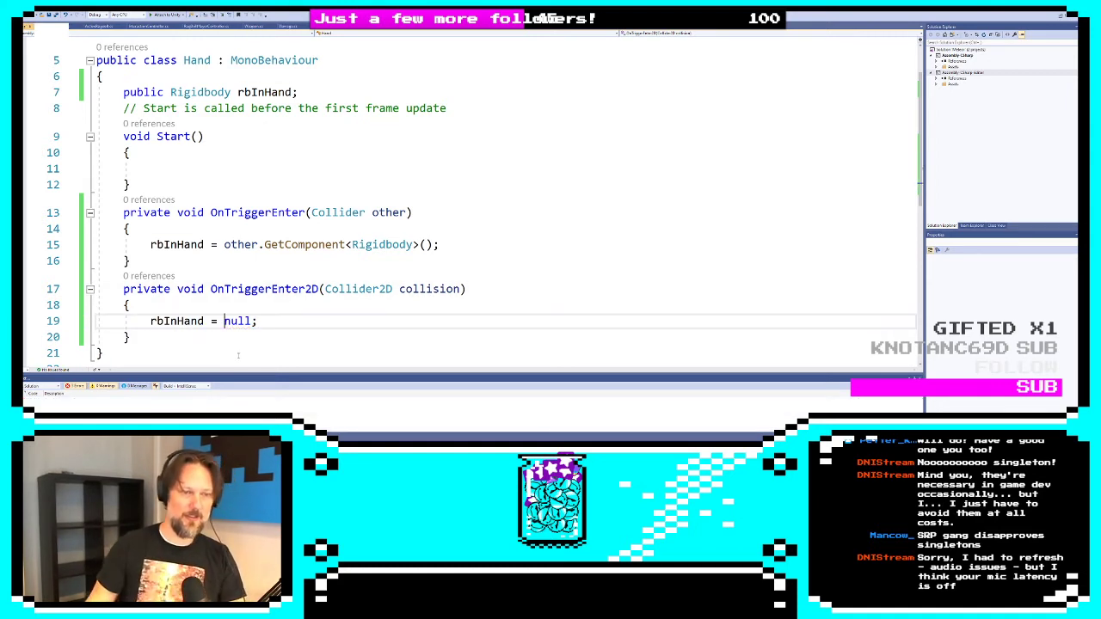
click(310, 272)
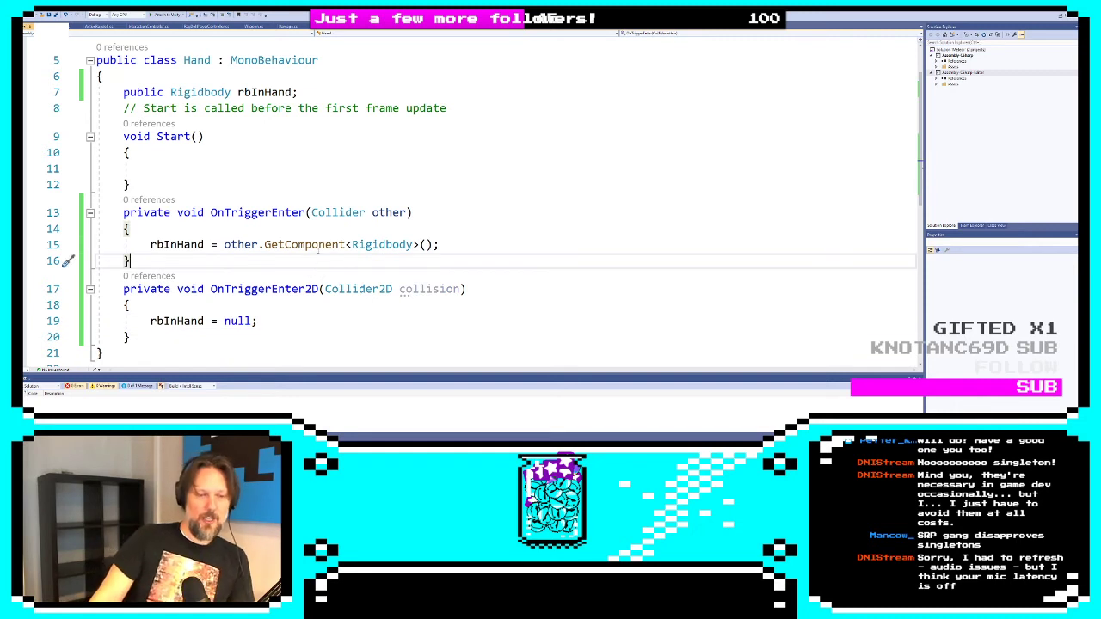
click(317, 245)
click(287, 323)
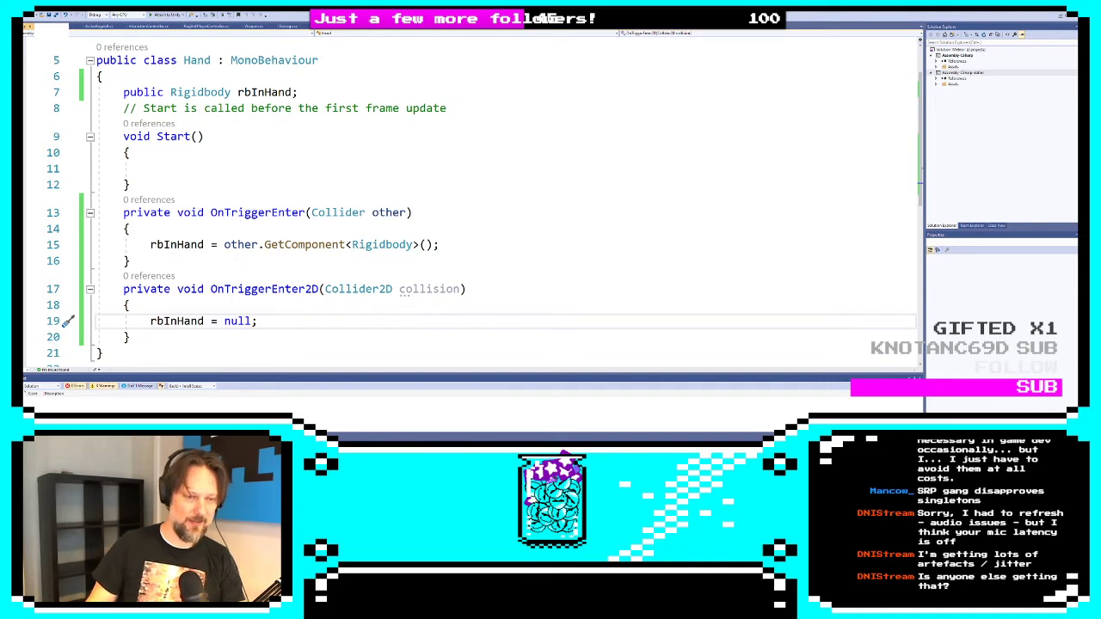
scroll(258, 215, up, 2)
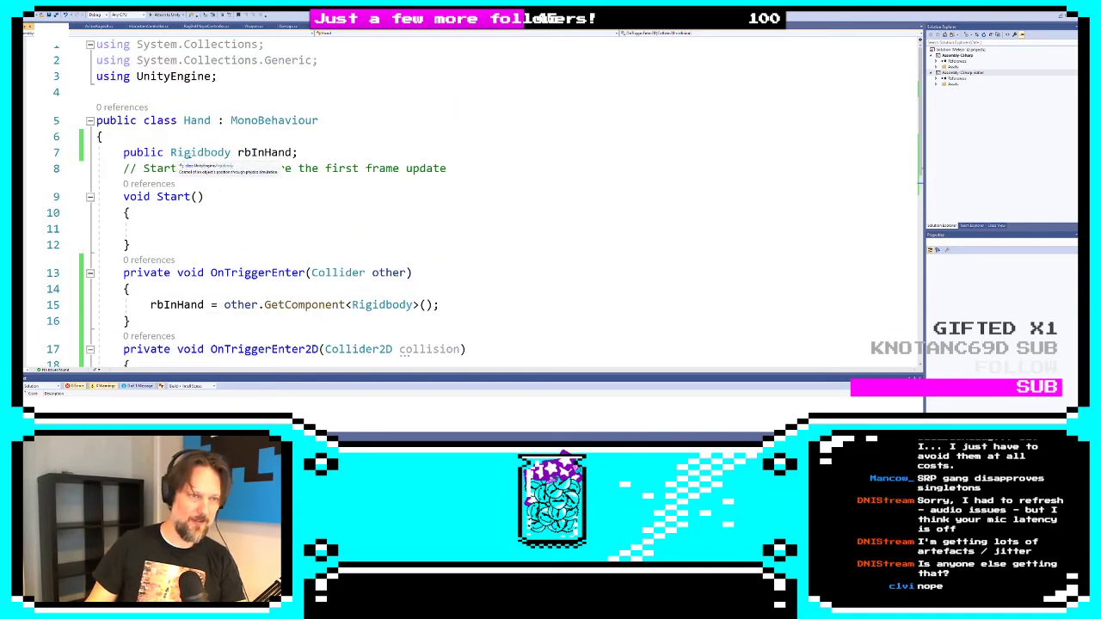
double_click(194, 152)
text(T)
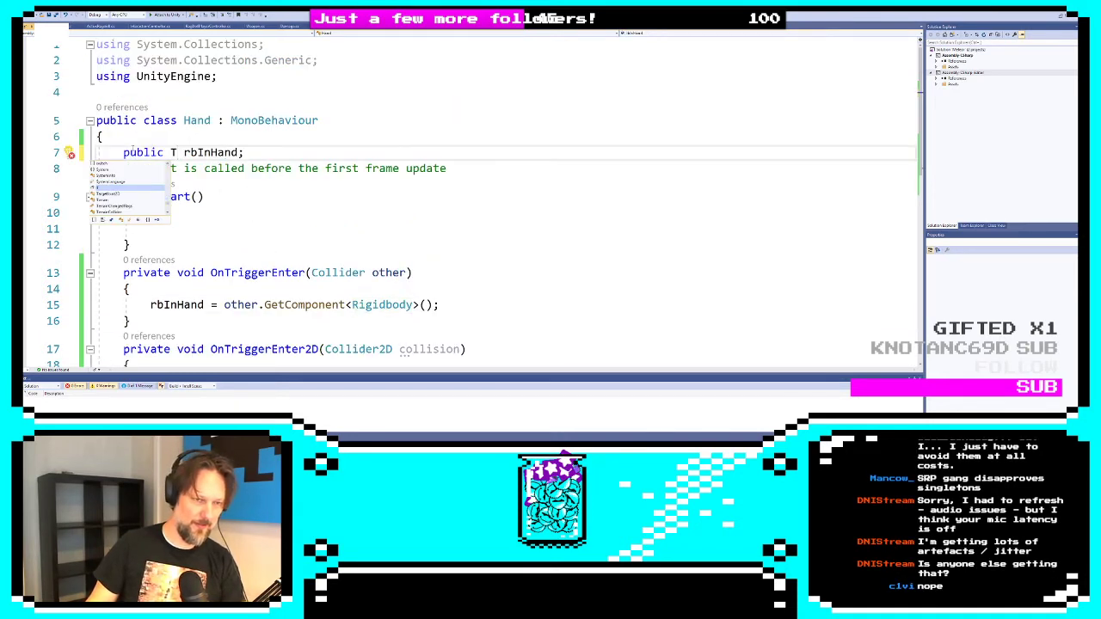
key(ctrl+z)
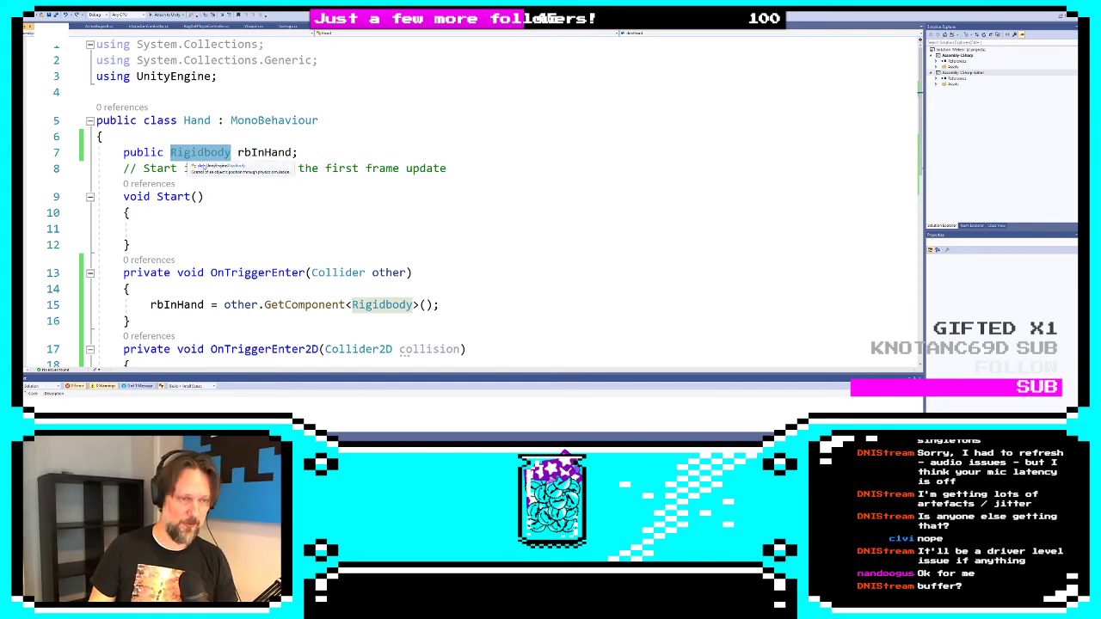
click(258, 228)
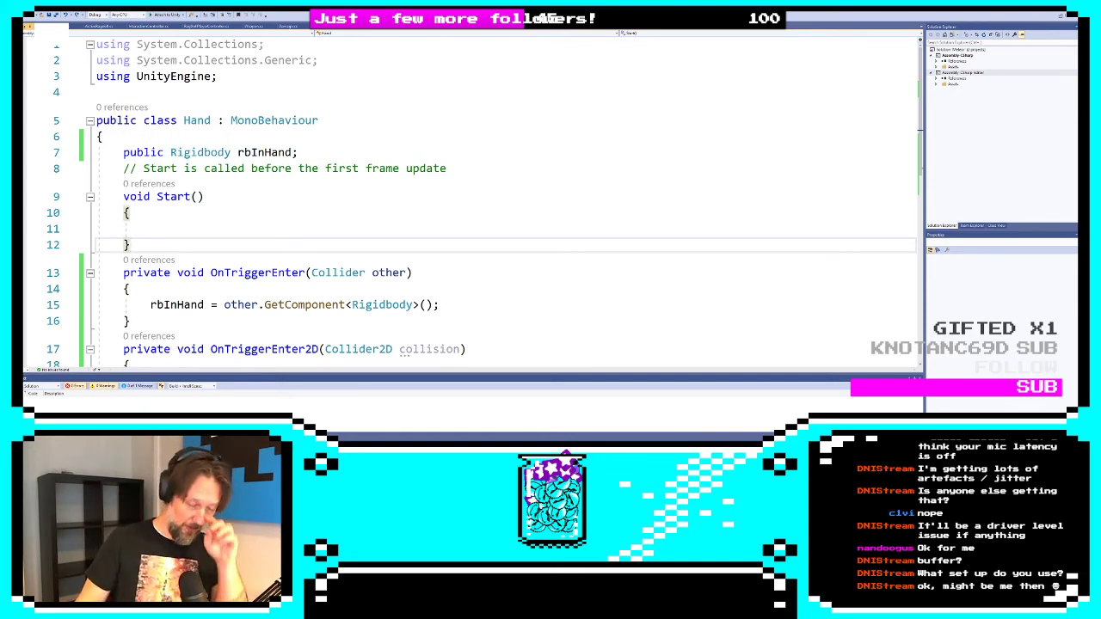
Review the rbInHand assignments in the OnTriggerEnter and OnTriggerEnter2D methods of the Hand script
scroll(275, 292, down, 2)
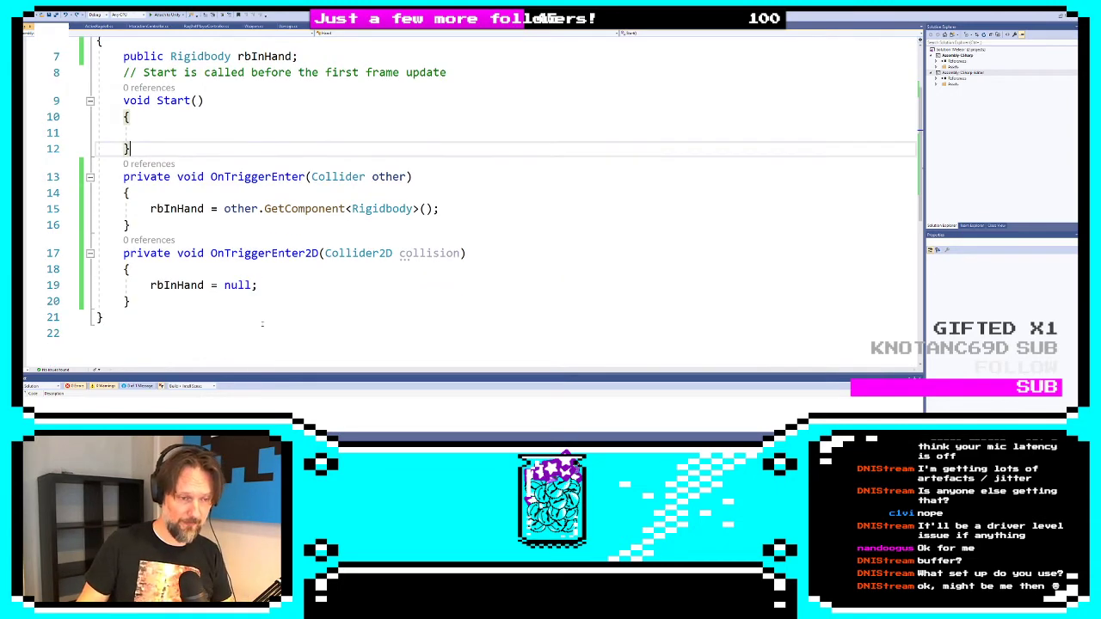
click(275, 291)
drag(152, 286, 370, 289)
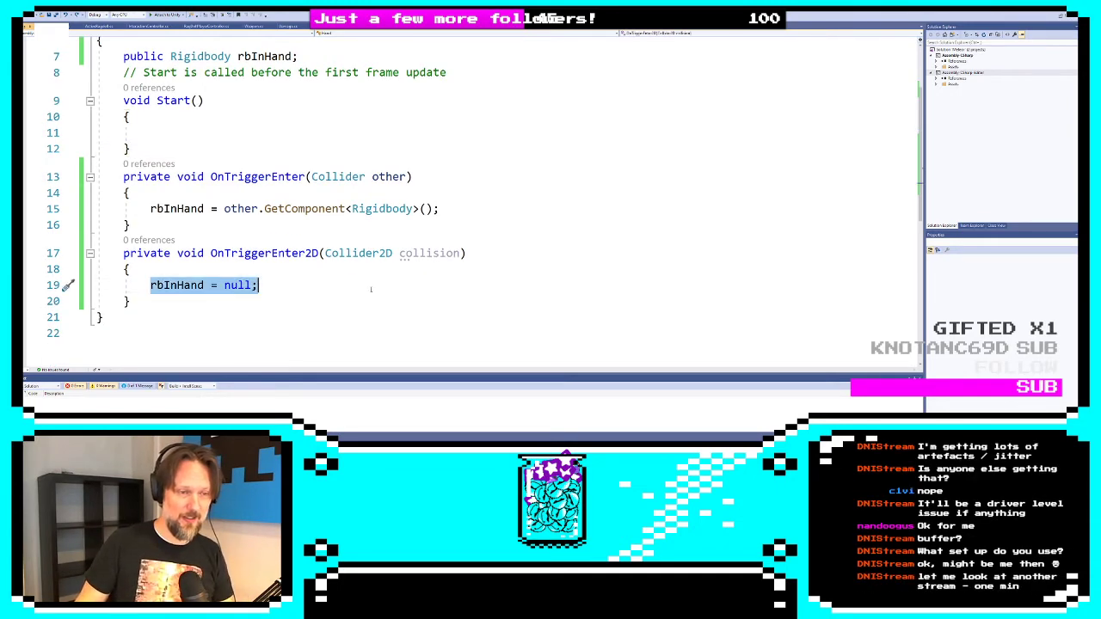
click(317, 277)
scroll(317, 277, up, 2)
scroll(316, 276, down, 5)
scroll(316, 276, up, 4)
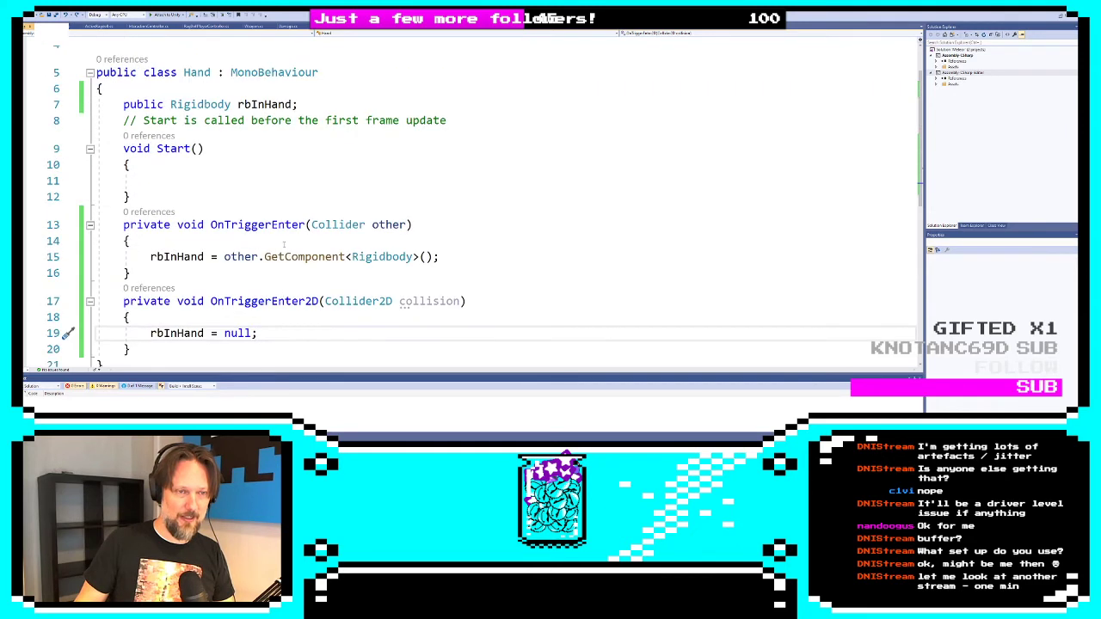
double_click(305, 257)
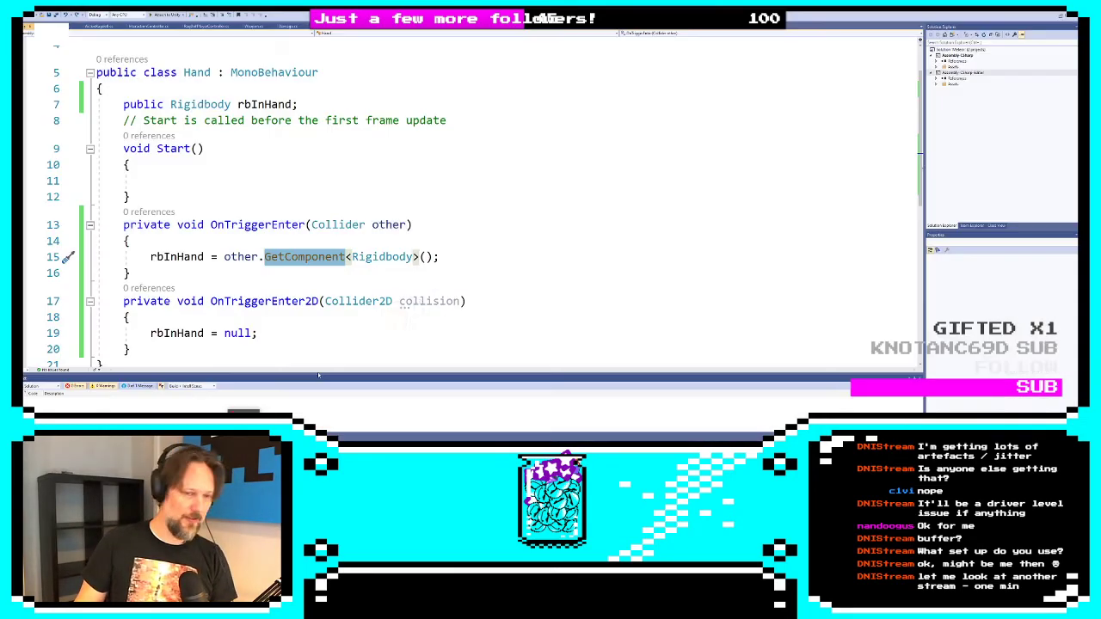
click(361, 301)
double_click(382, 256)
click(317, 297)
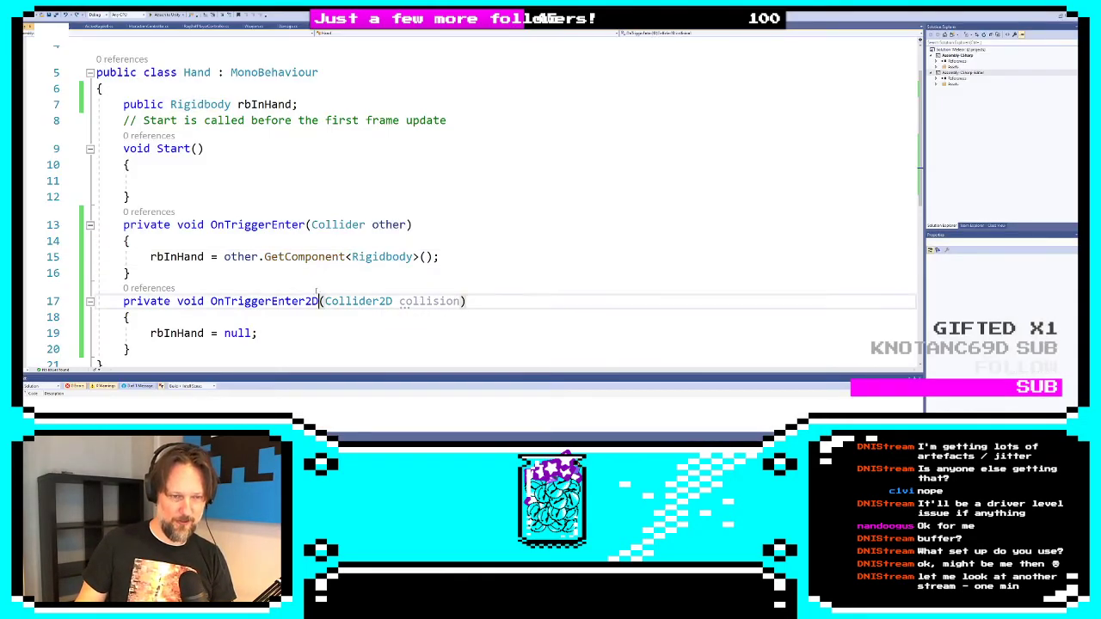
drag(152, 257, 492, 257)
click(491, 257)
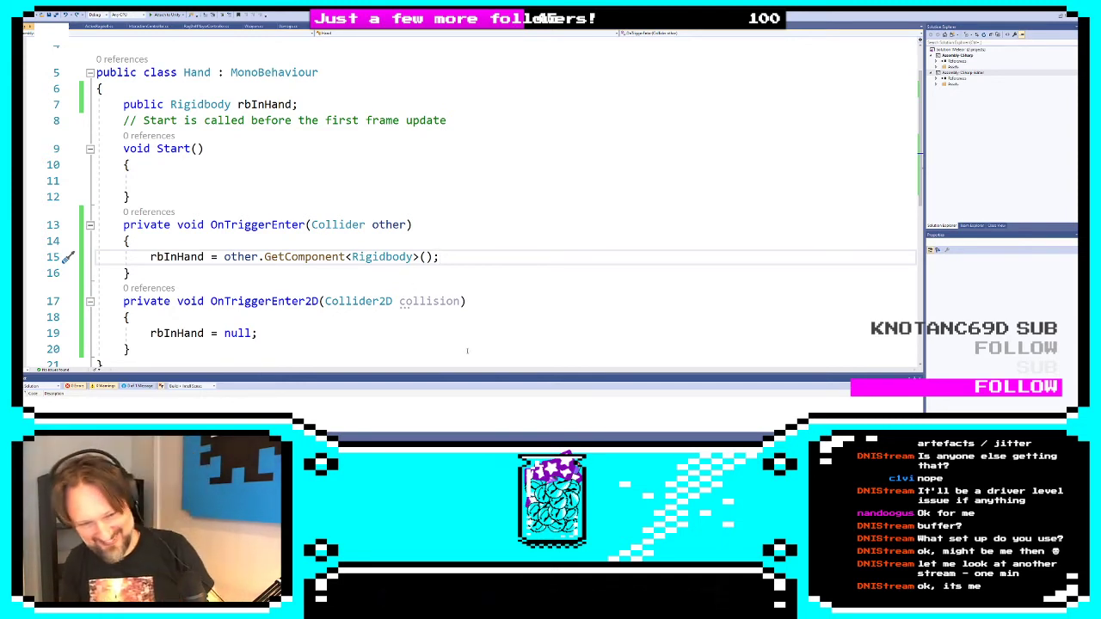
click(389, 341)
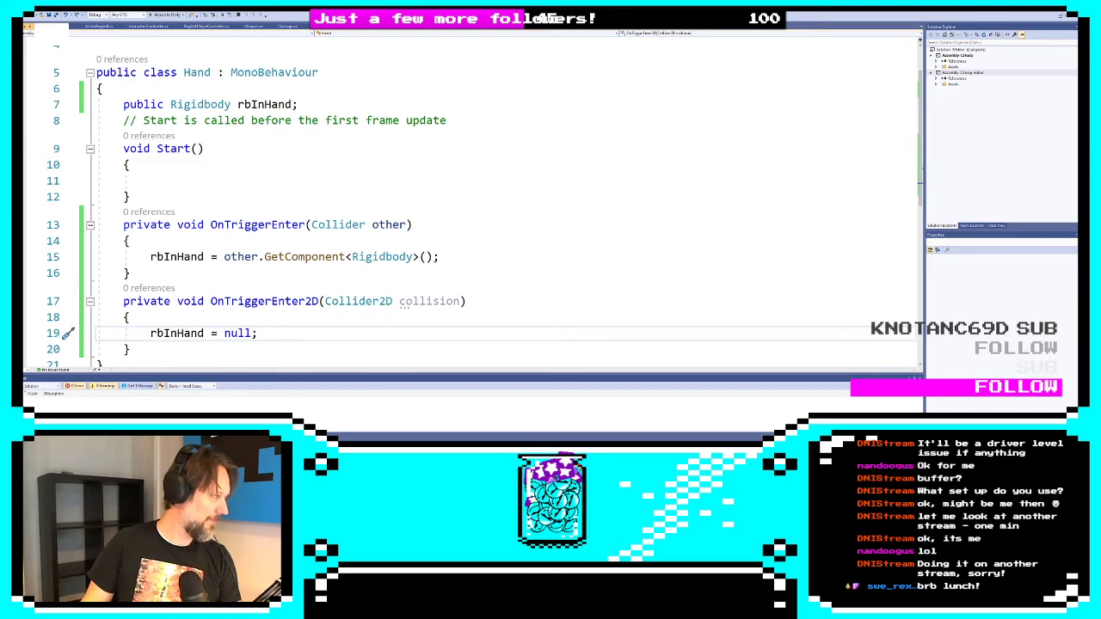
In the web browser, search for "unity collision point trigger" and open the Unity Answers question "How to get collision point when using onTriggerEnter"
drag(863, 274, 690, 163)
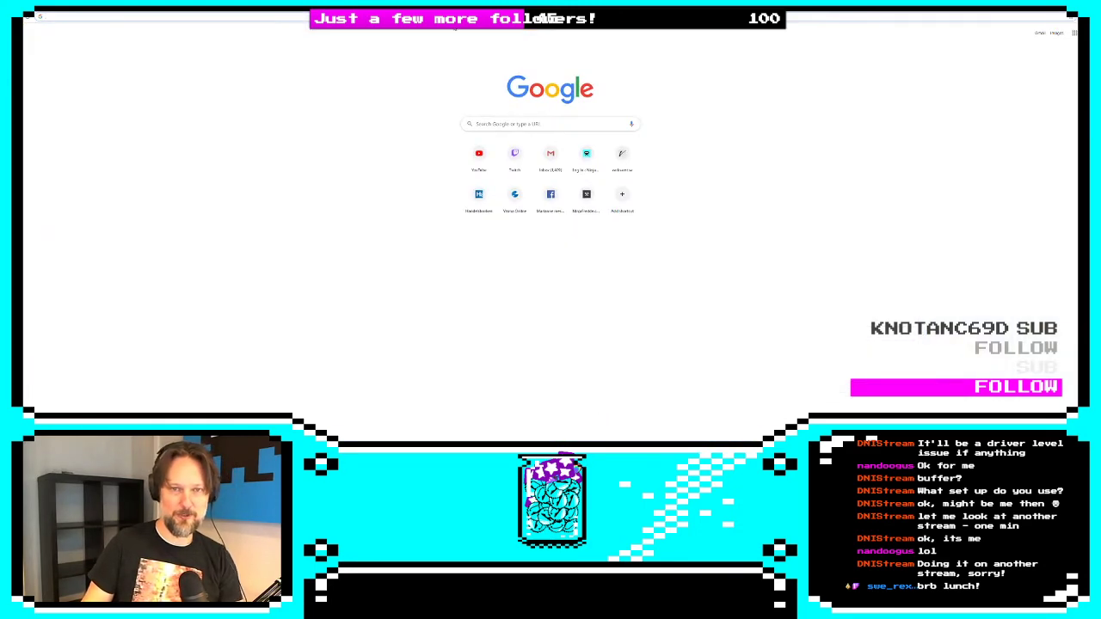
text(unity)
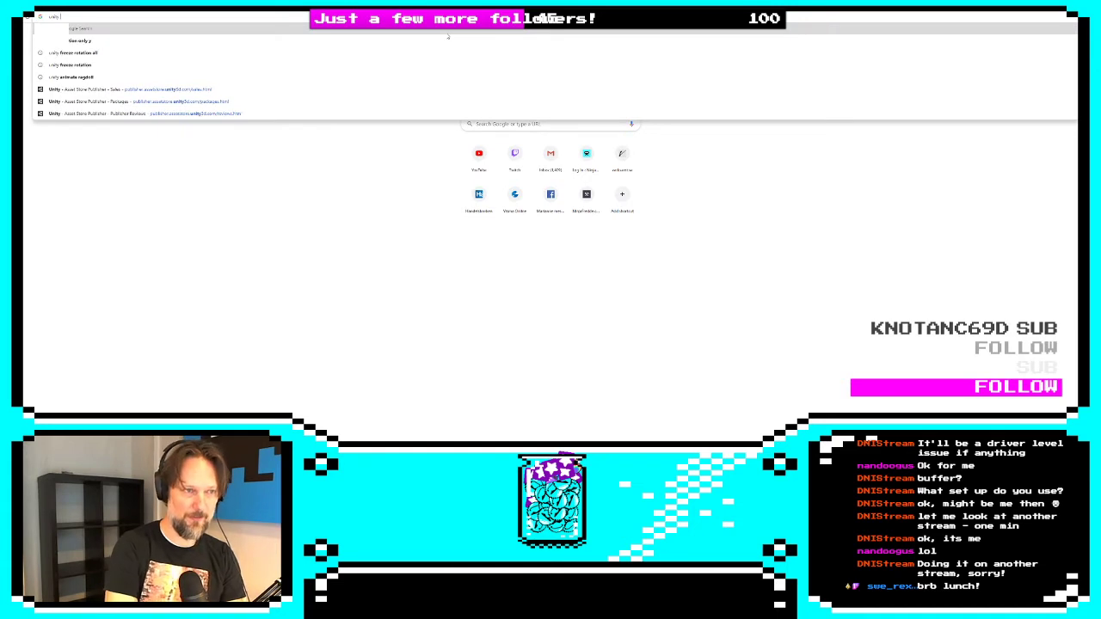
text( colors)
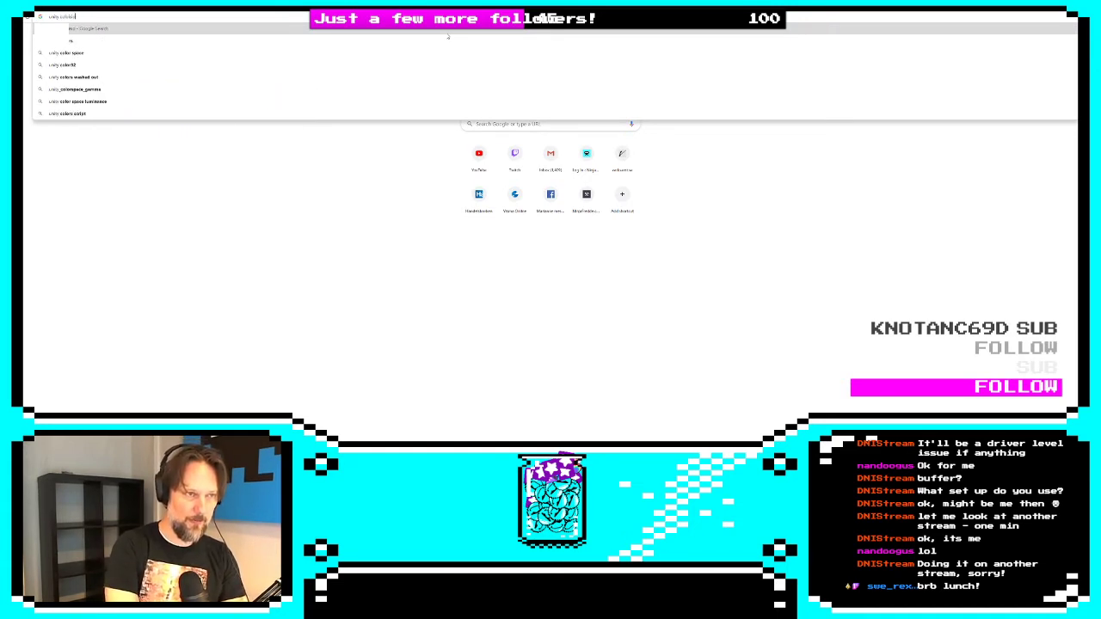
key(BackSpace)
key(BackSpace)
key(BackSpace)
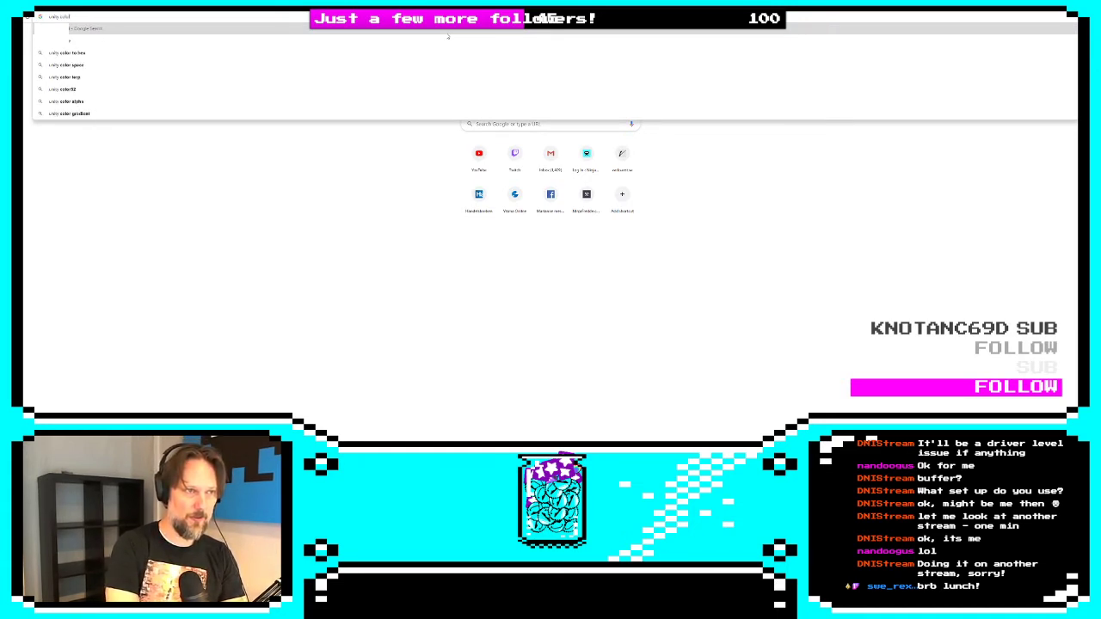
text(lio)
text(ion point)
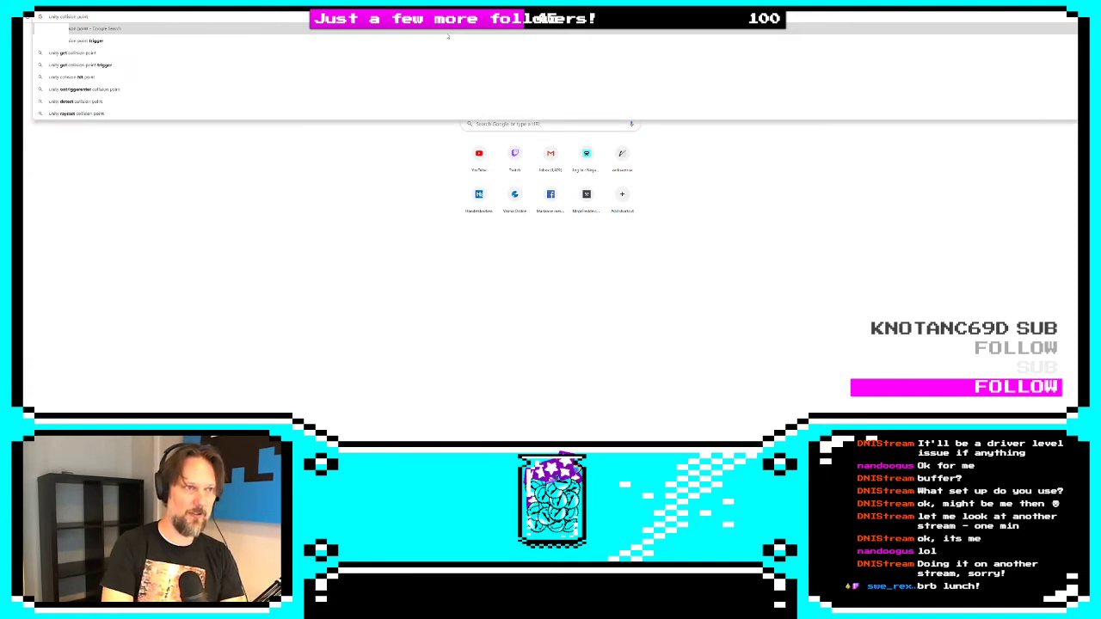
click(447, 39)
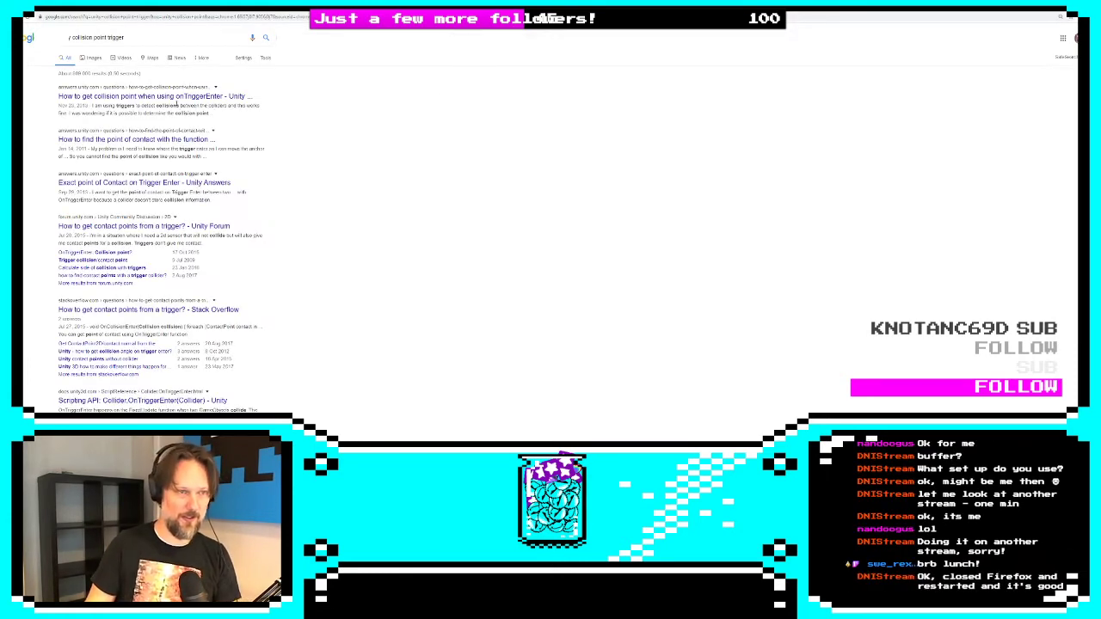
click(155, 96)
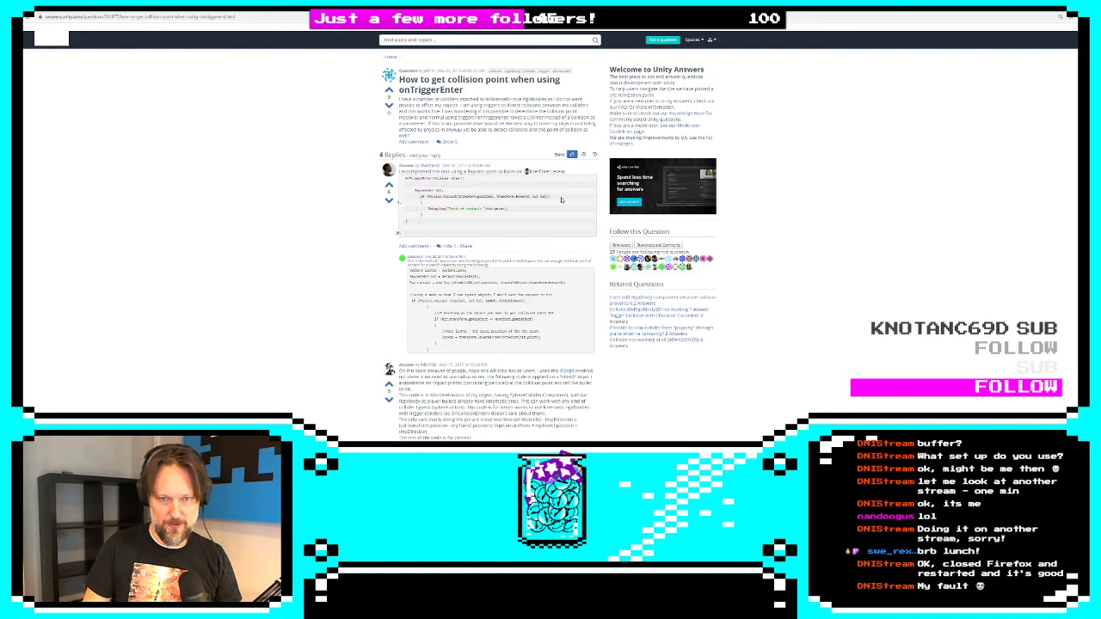
Read the replies and their code samples on getting a contact point inside OnTriggerEnter
drag(508, 216, 485, 205)
click(492, 222)
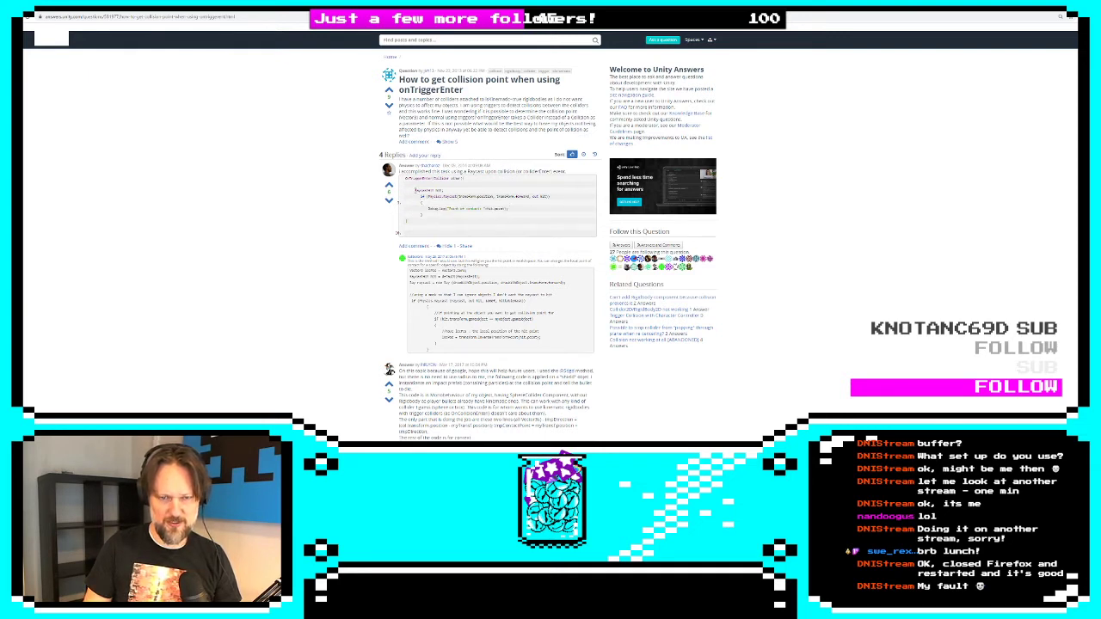
drag(415, 188, 446, 216)
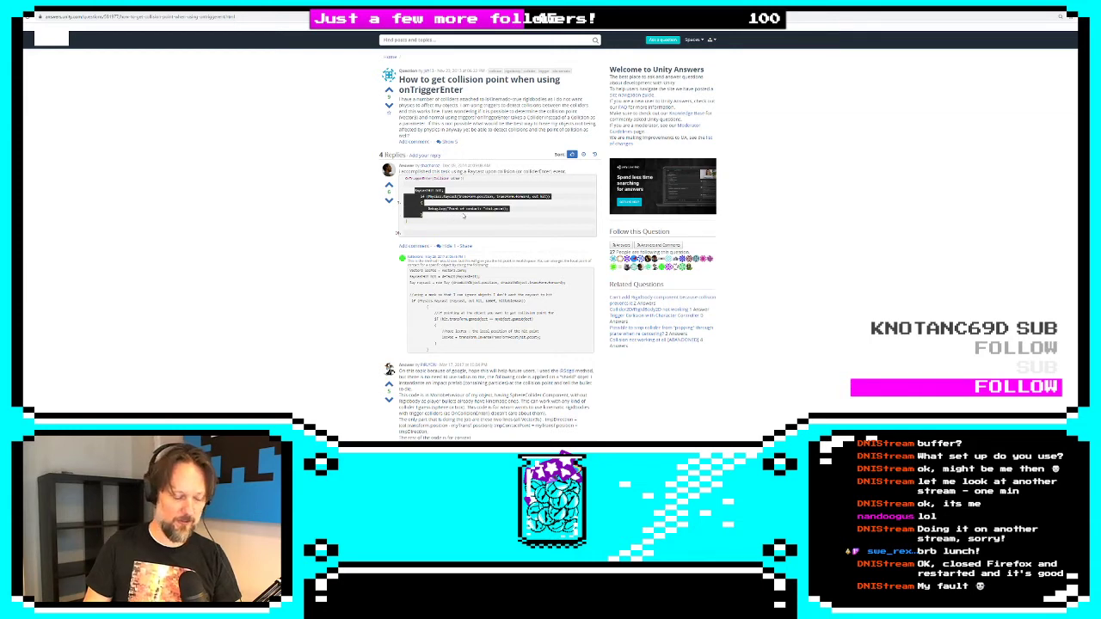
scroll(483, 276, down, 3)
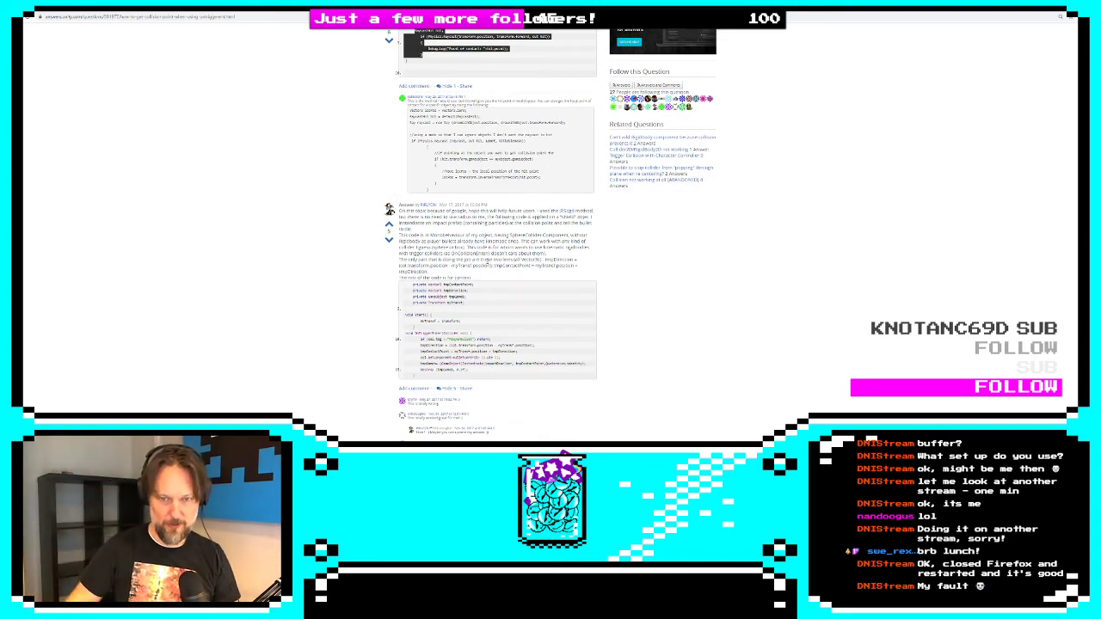
scroll(509, 292, down, 1)
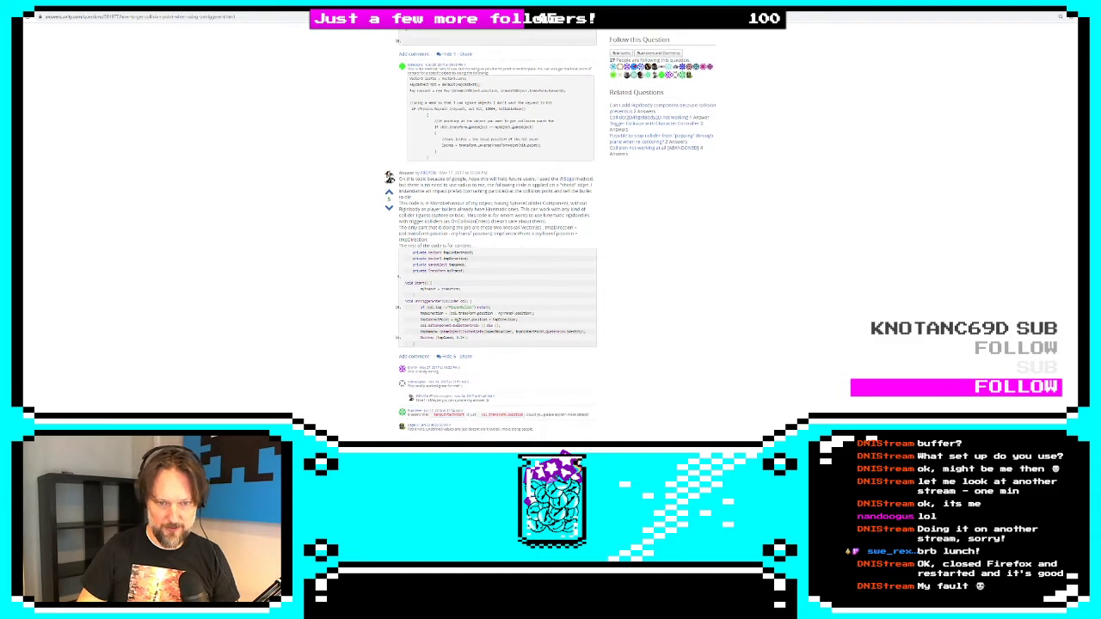
scroll(460, 328, down, 4)
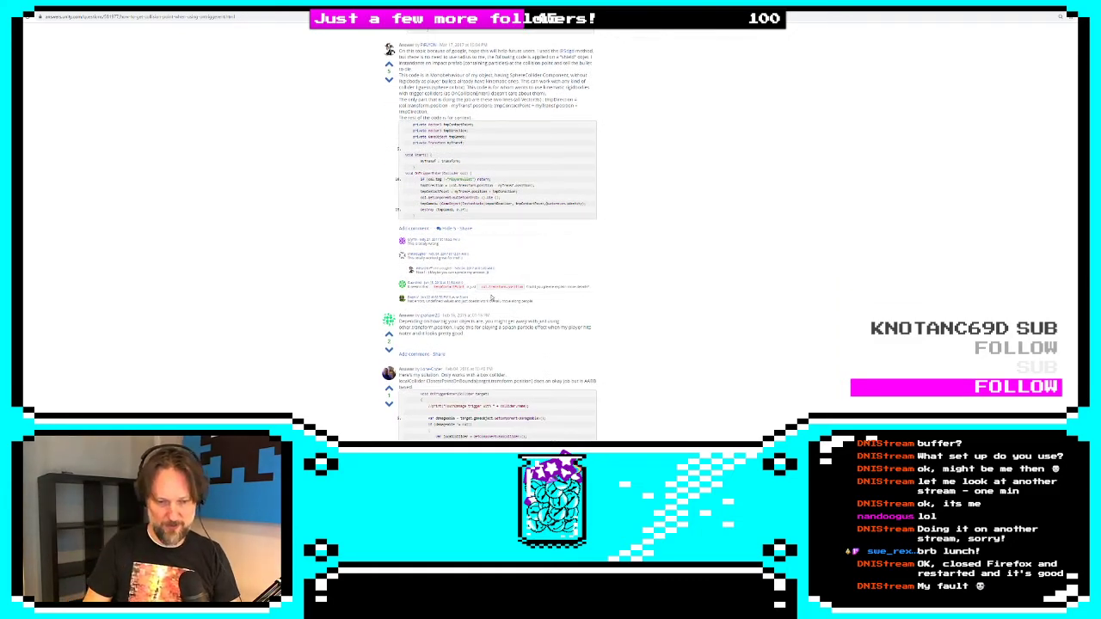
scroll(504, 300, down, 2)
scroll(559, 327, down, 12)
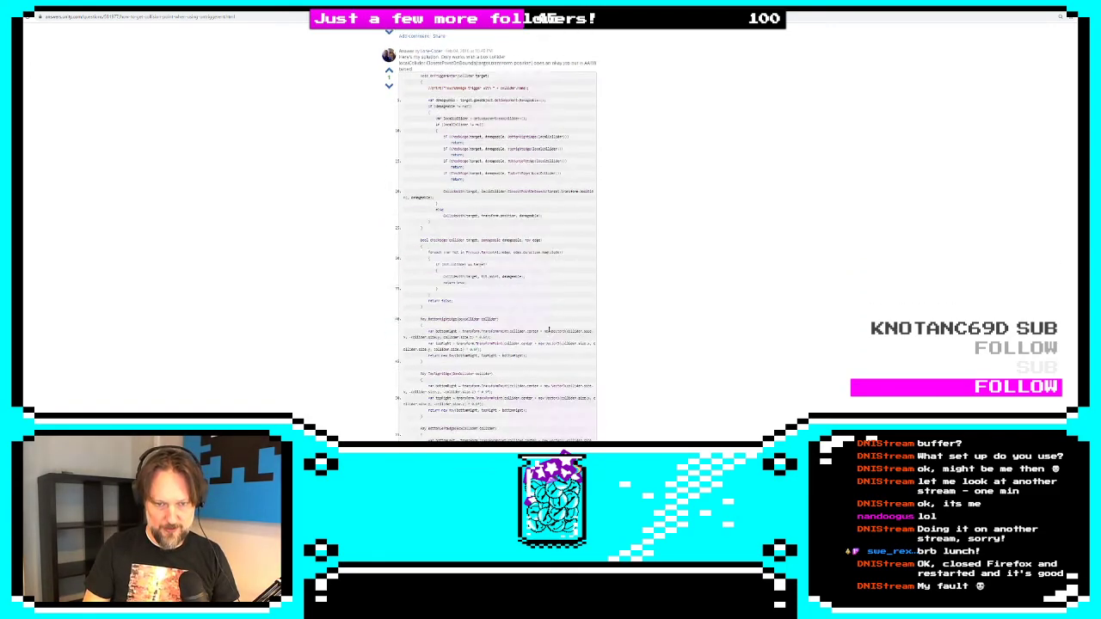
scroll(547, 333, down, 5)
scroll(207, 135, up, 20)
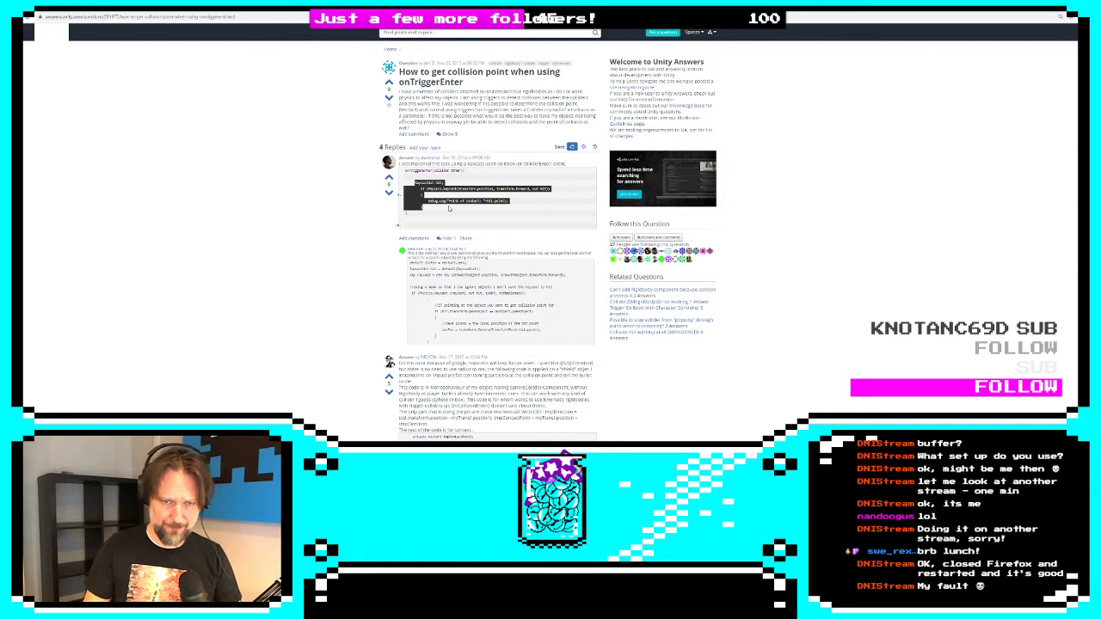
Copy the RaycastHit snippet from the first reply and paste it below the rbInHand assignment in the Hand script's OnTriggerEnter in Visual Studio
click(475, 210)
drag(415, 183, 456, 211)
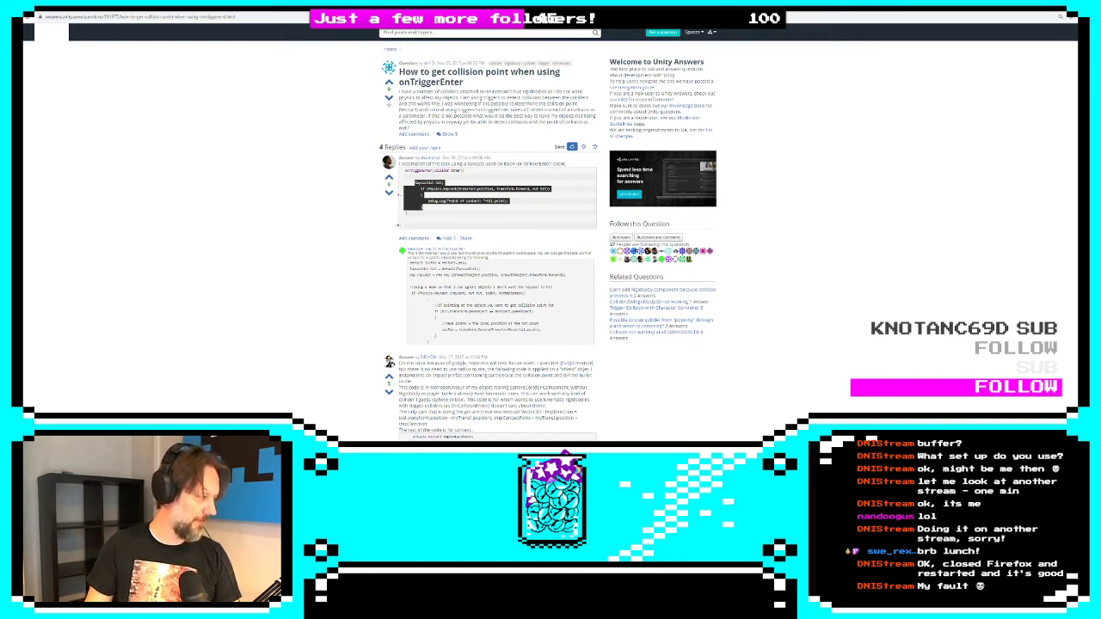
key(alt+Tab)
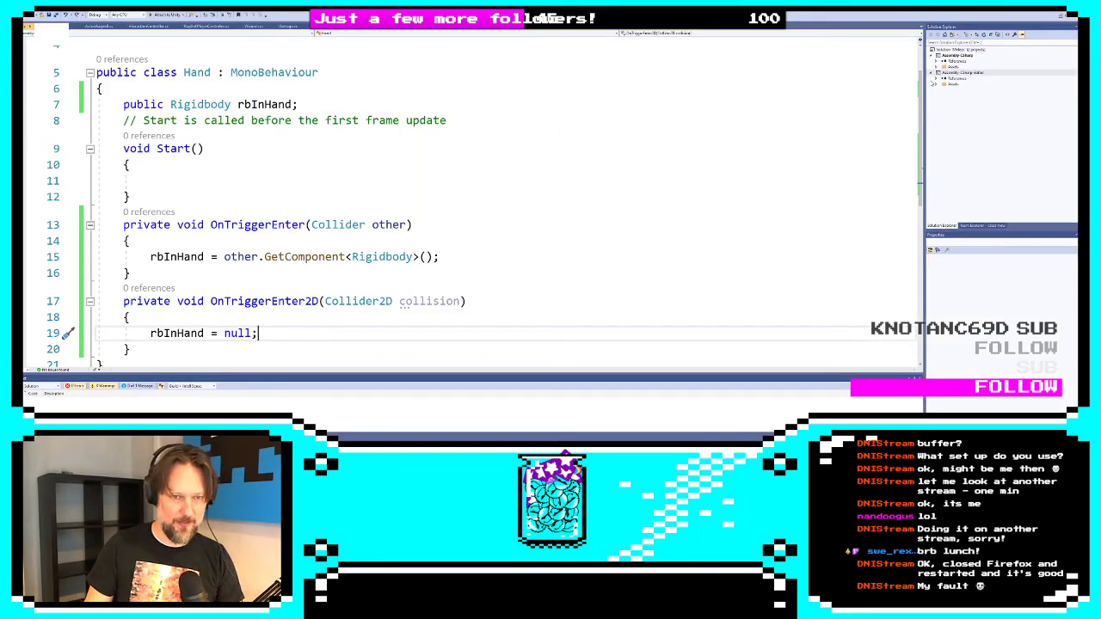
click(434, 257)
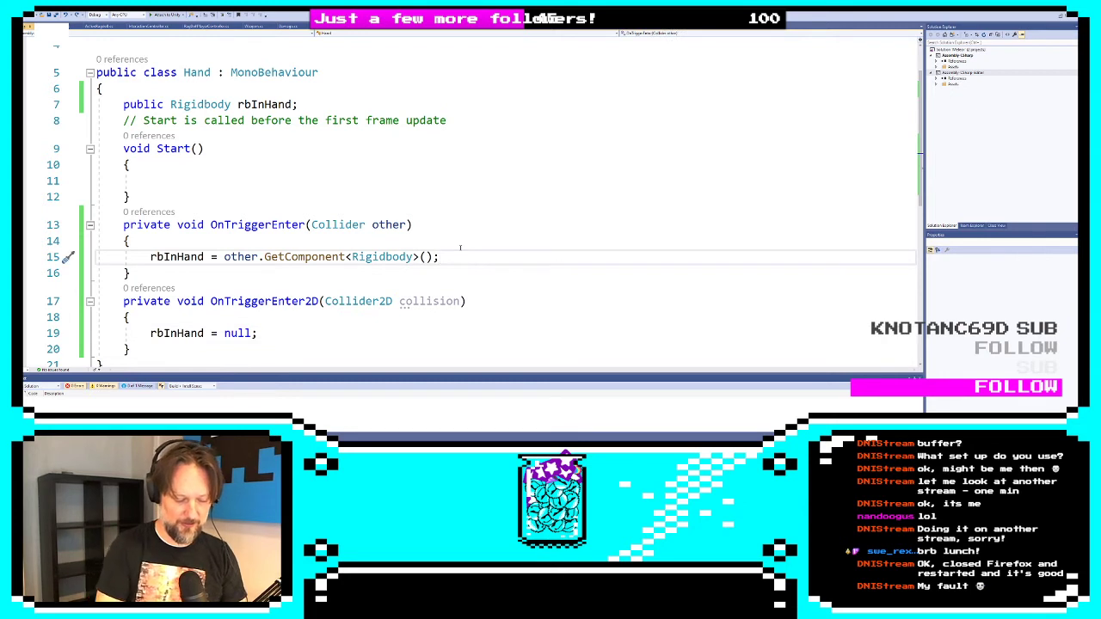
text(RaycastHit hit; if (Physics.Raycast(transform.position, transform.forward, out hit)) {     Debug.Log("Point of contact: " + hit.point); })
Review the Physics.Raycast condition, its transform.forward direction and the contact point log line in OnTriggerEnter
drag(438, 257, 151, 256)
scroll(67, 161, down, 2)
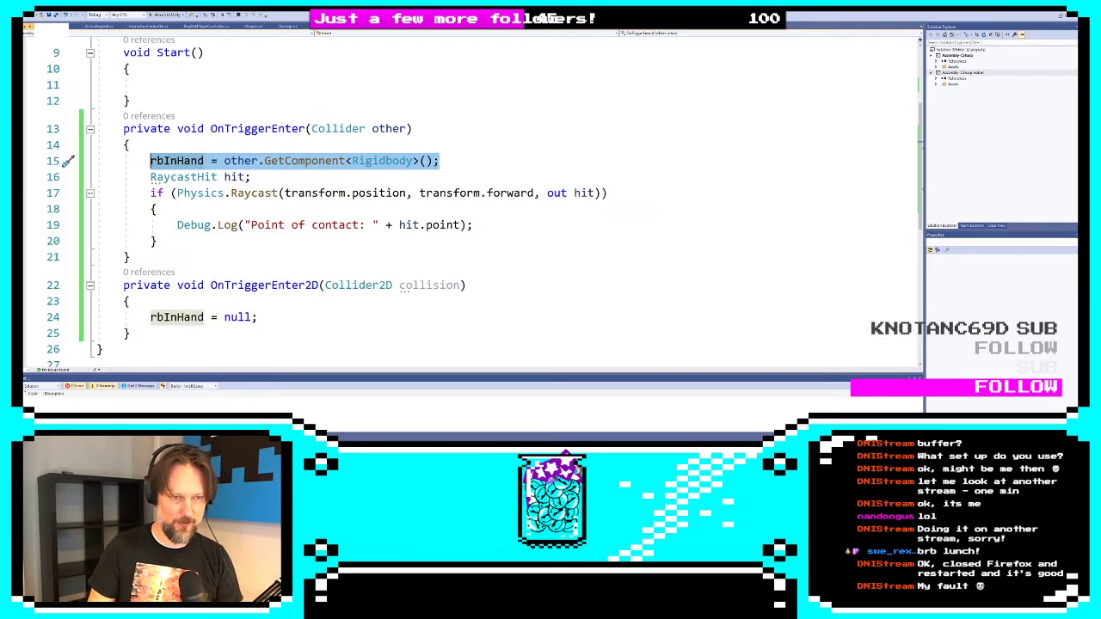
double_click(254, 193)
click(351, 254)
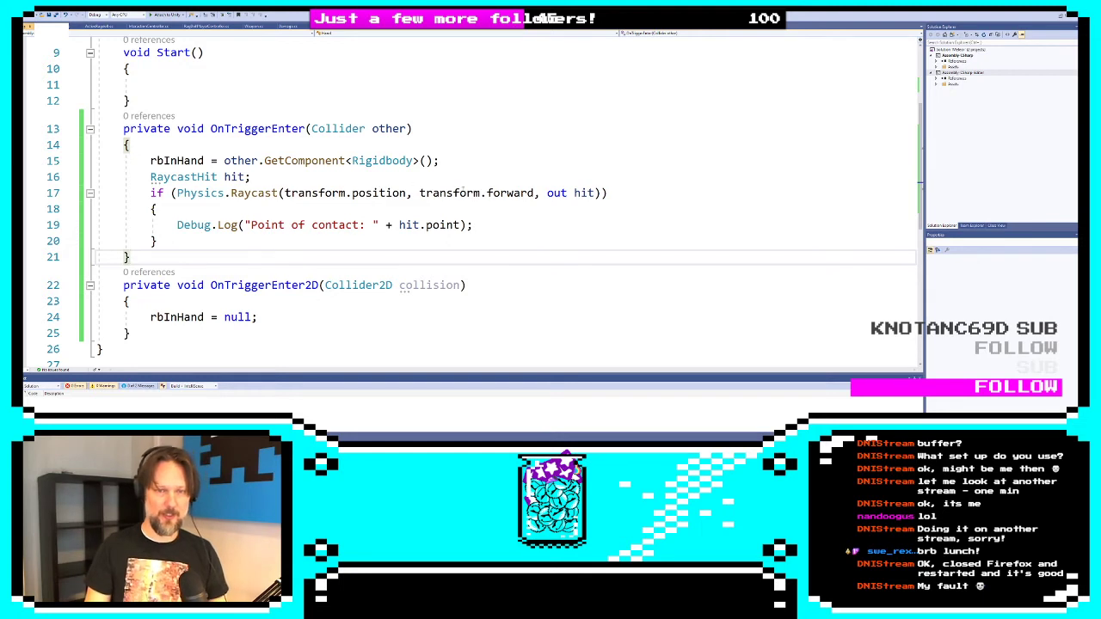
double_click(449, 193)
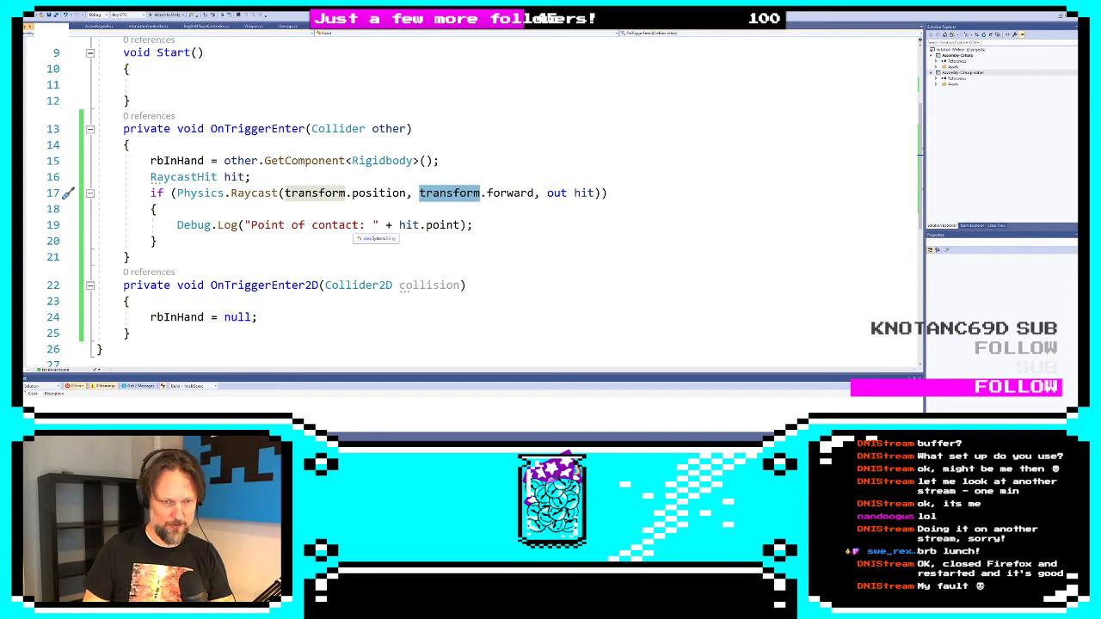
click(477, 202)
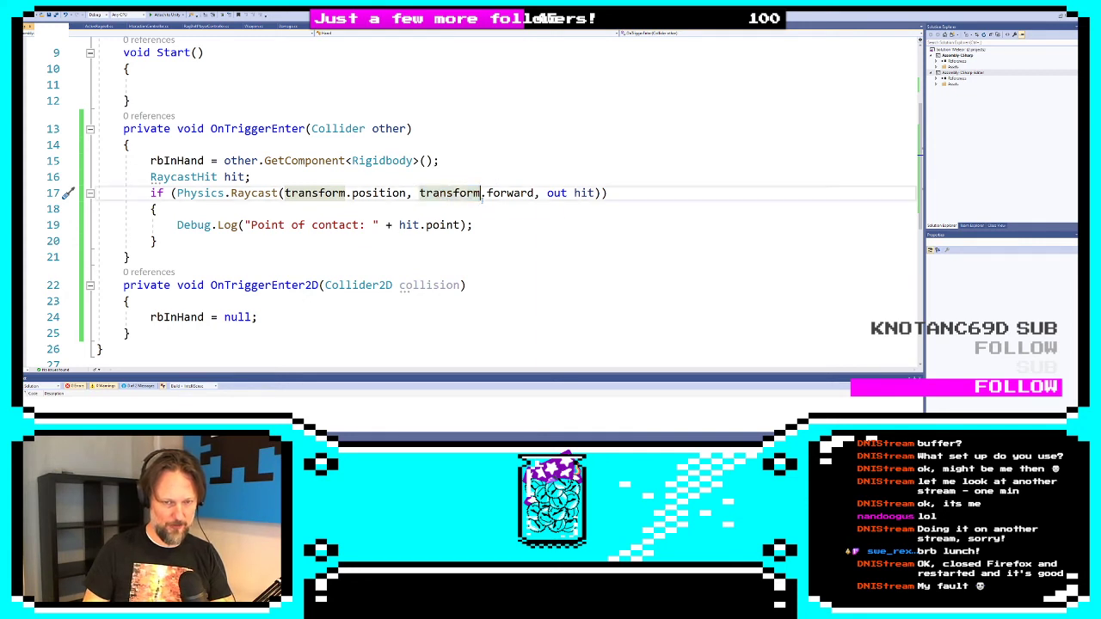
click(498, 196)
double_click(498, 197)
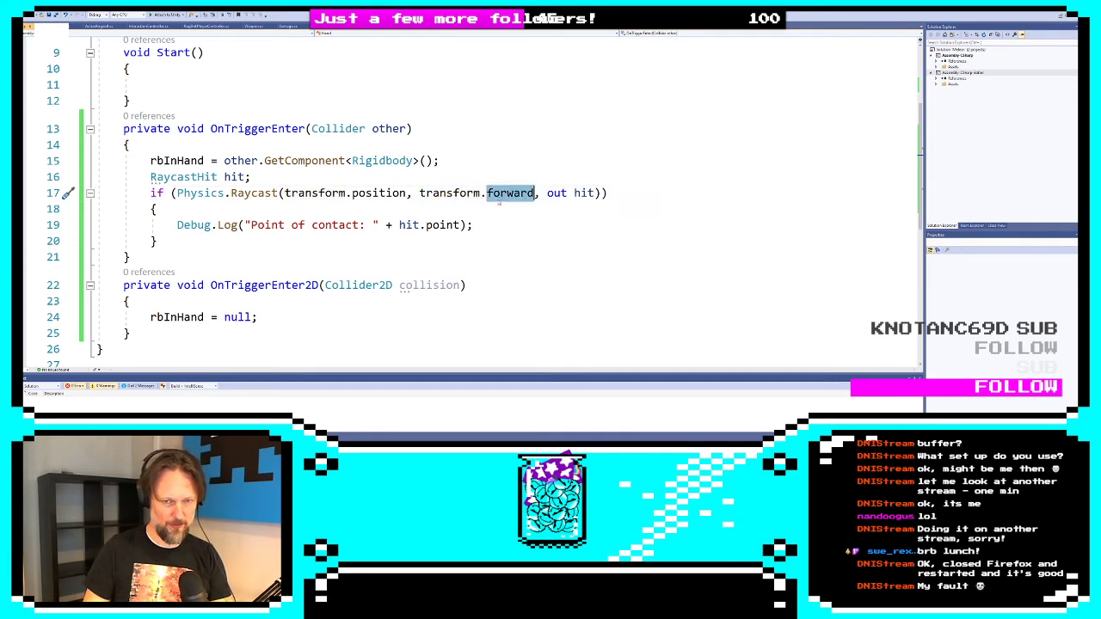
click(405, 211)
click(388, 224)
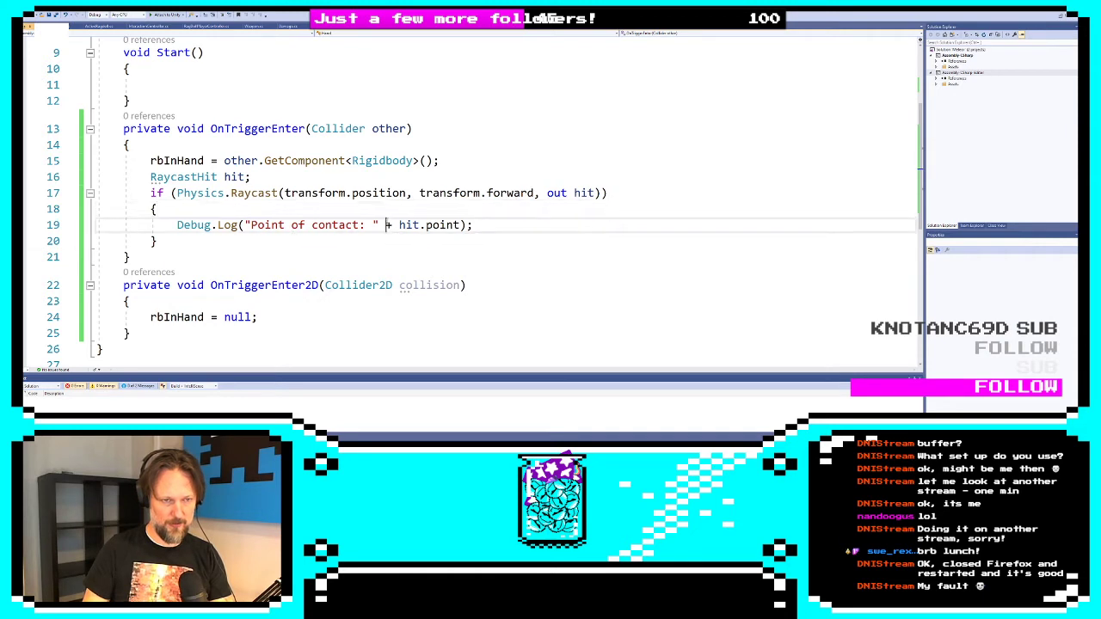
click(144, 161)
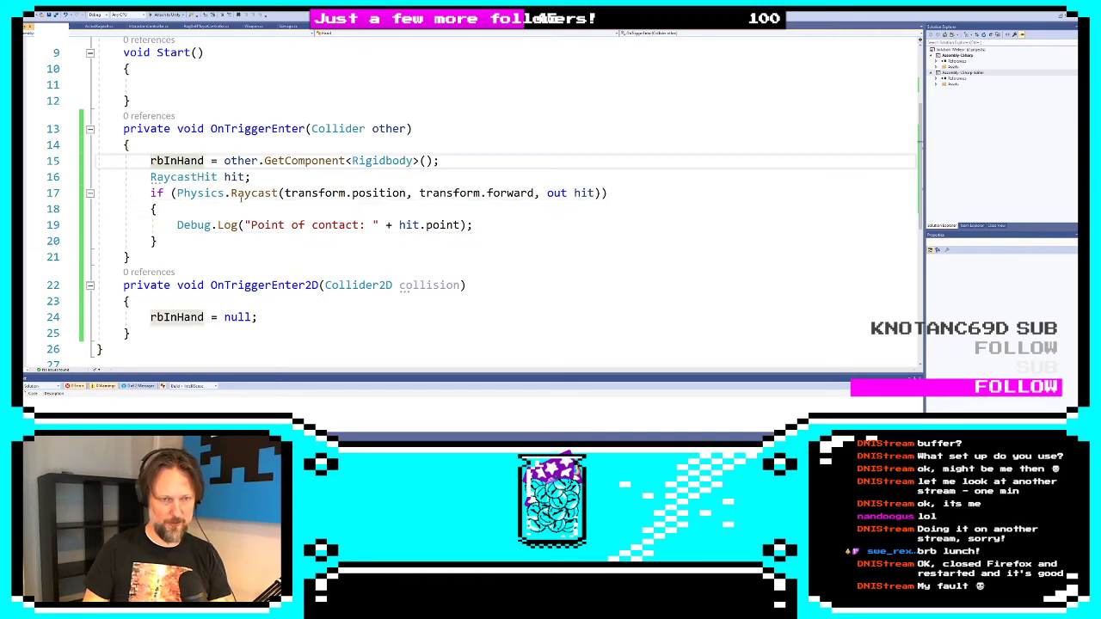
click(294, 225)
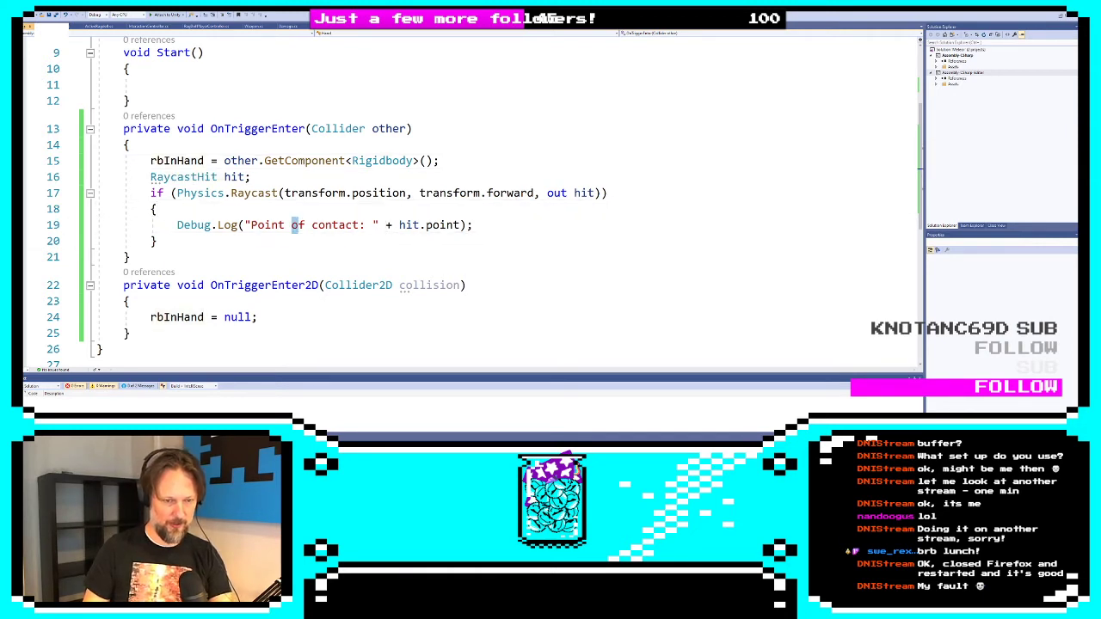
In Unity, select both the left and right hand objects and add a Rigidbody component to them
key(alt+Tab)
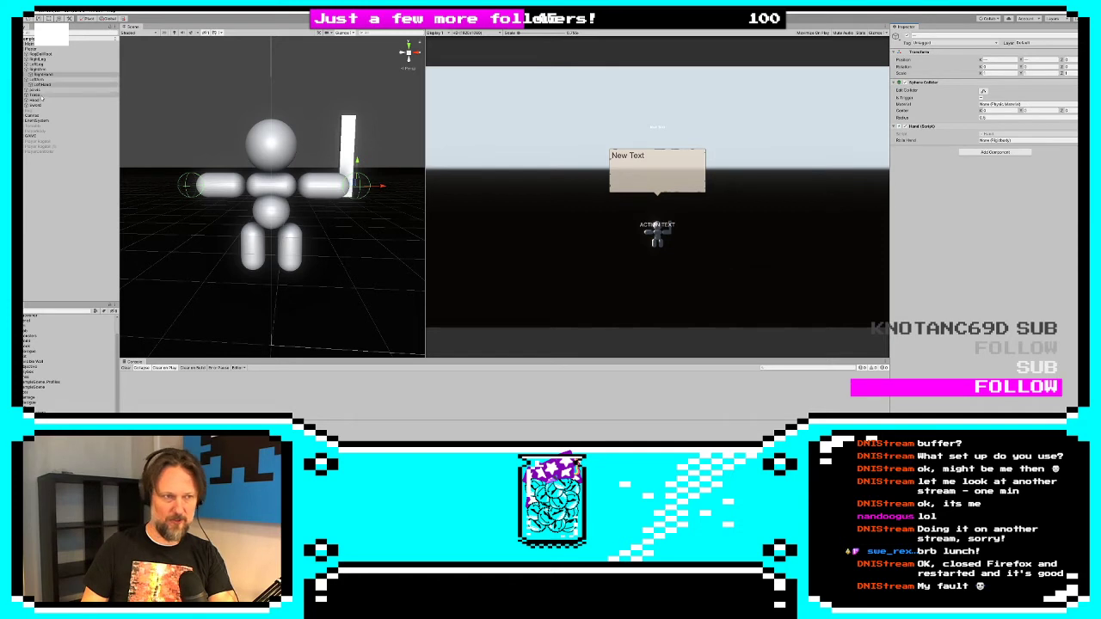
click(36, 95)
click(41, 85)
ctrl+click(40, 74)
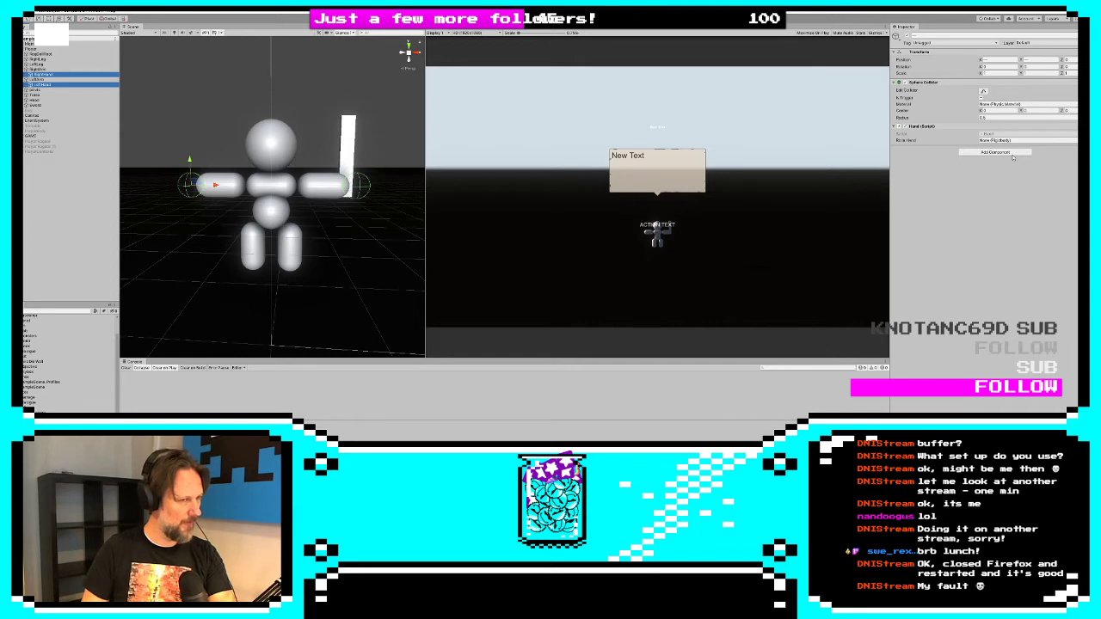
click(996, 153)
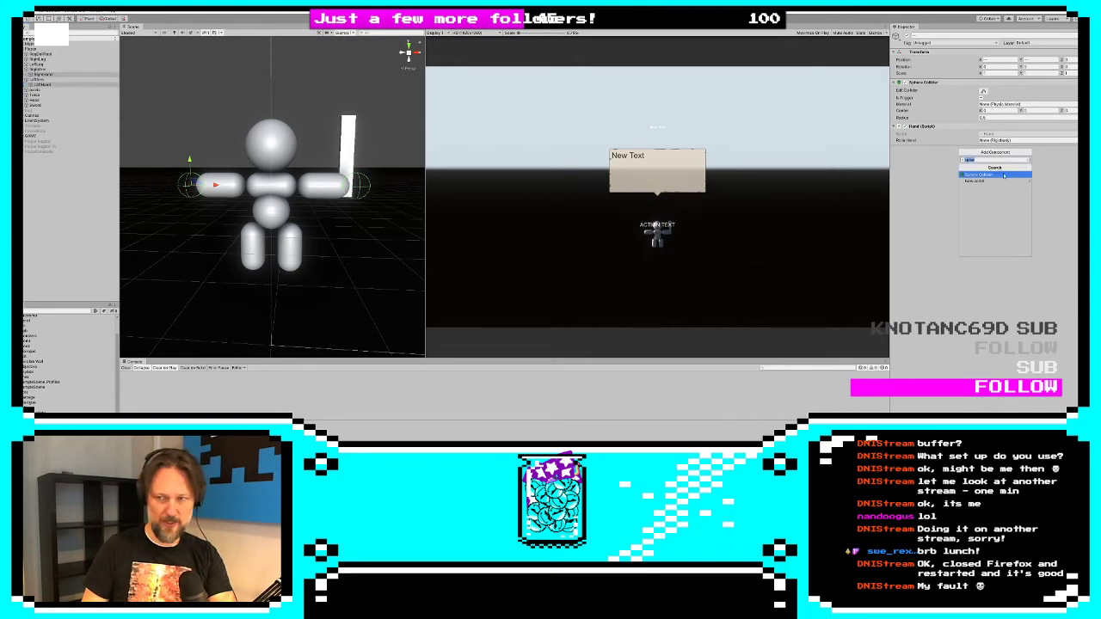
text(rig)
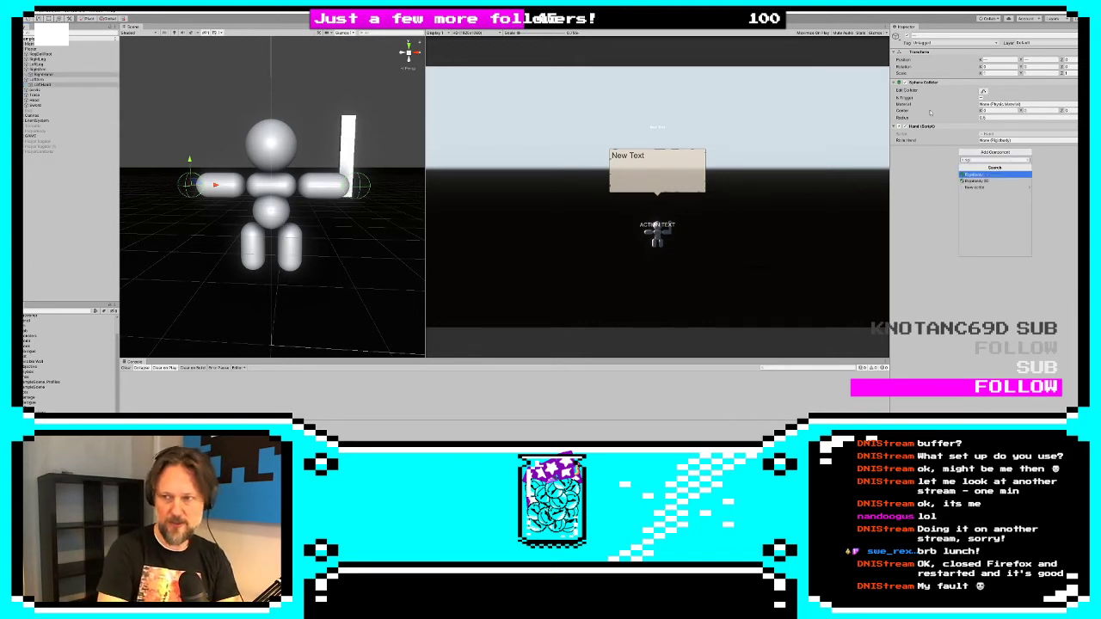
key(Return)
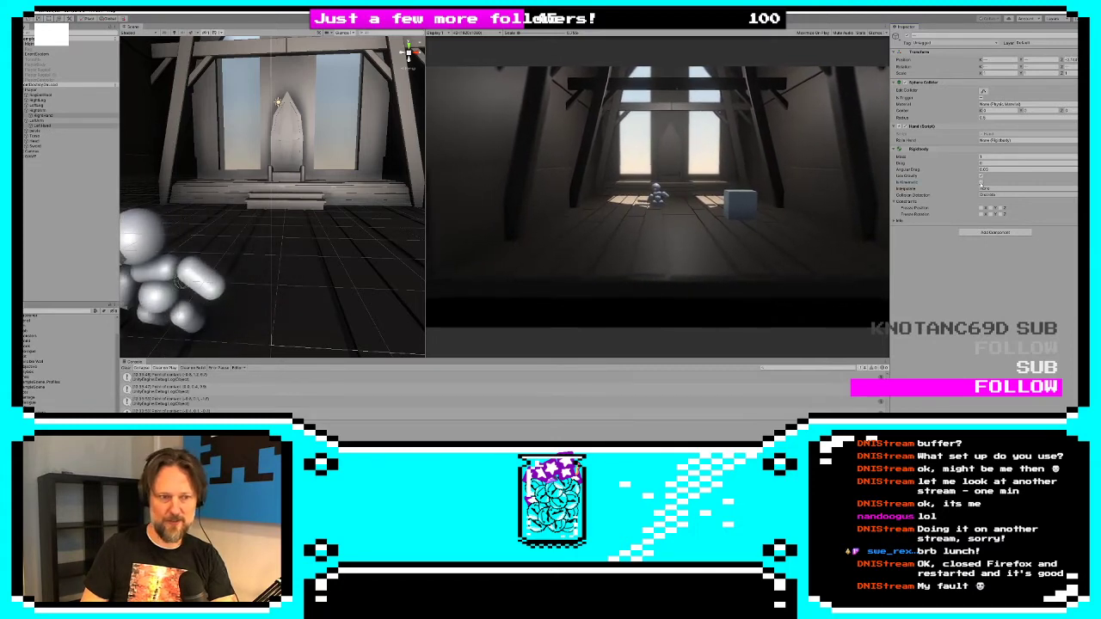
Inspect the ragdoll and its hand colliders in the running scene, and stop play mode
mouse_move(337, 198)
right_down()
mouse_move(304, 216)
mouse_move(344, 206)
right_up()
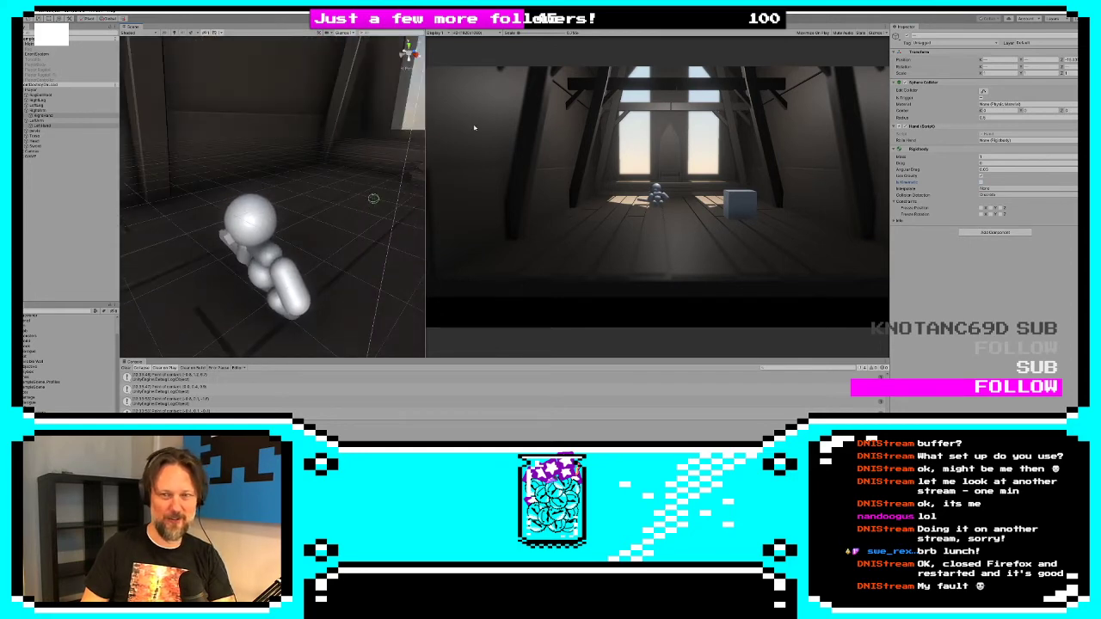
click(533, 19)
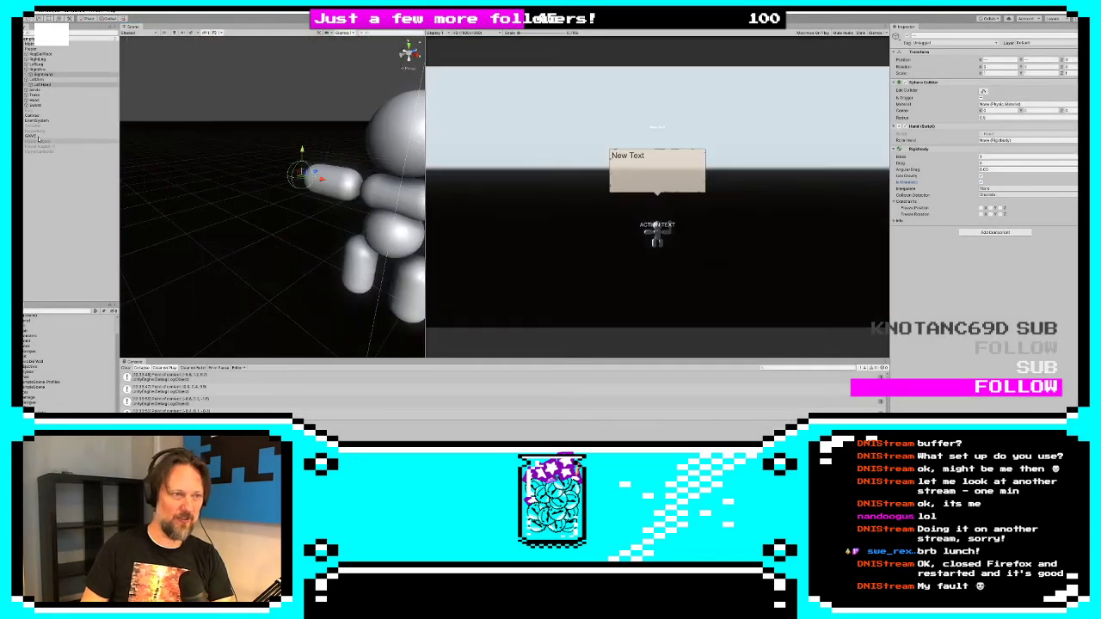
Toggle Is Trigger on both hands' sphere colliders and run the scene to inspect how the hands follow the arms
click(982, 98)
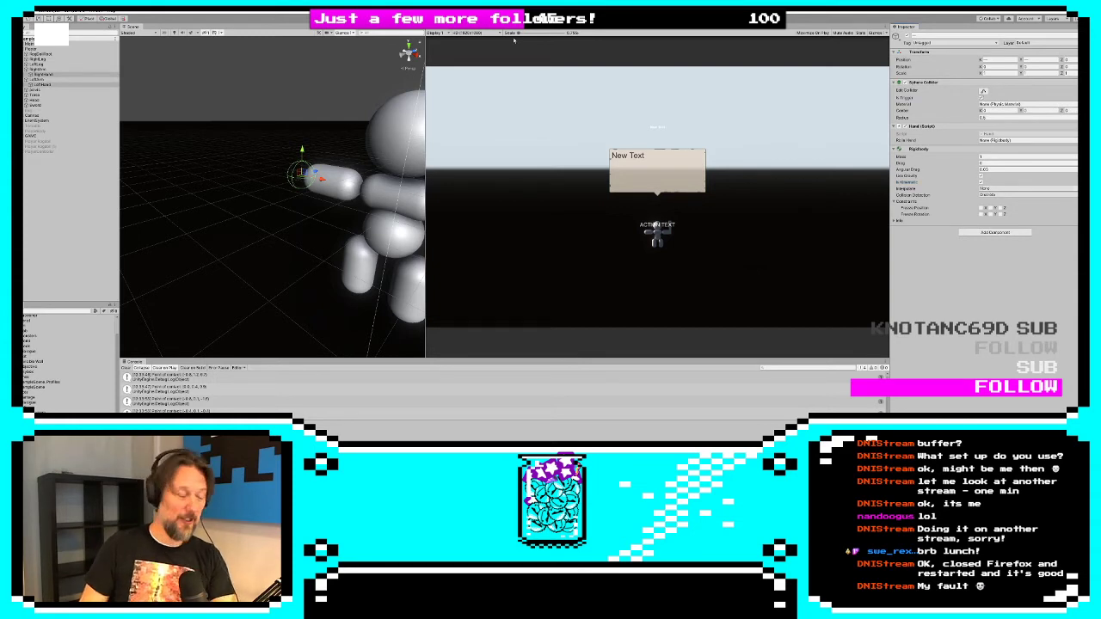
click(533, 19)
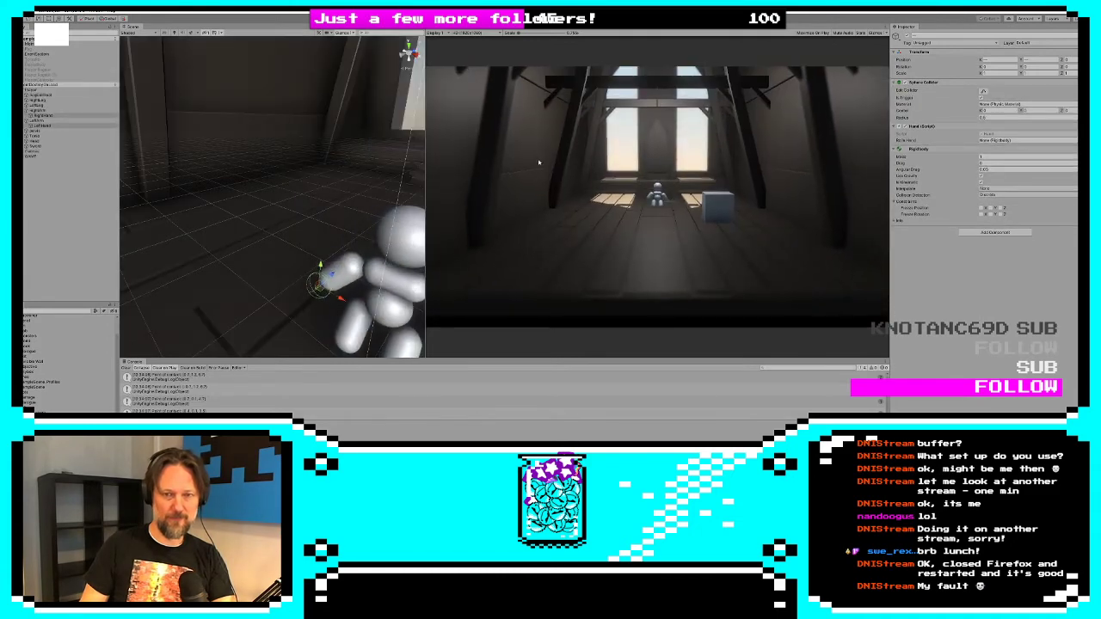
middle_drag(264, 247, 172, 177)
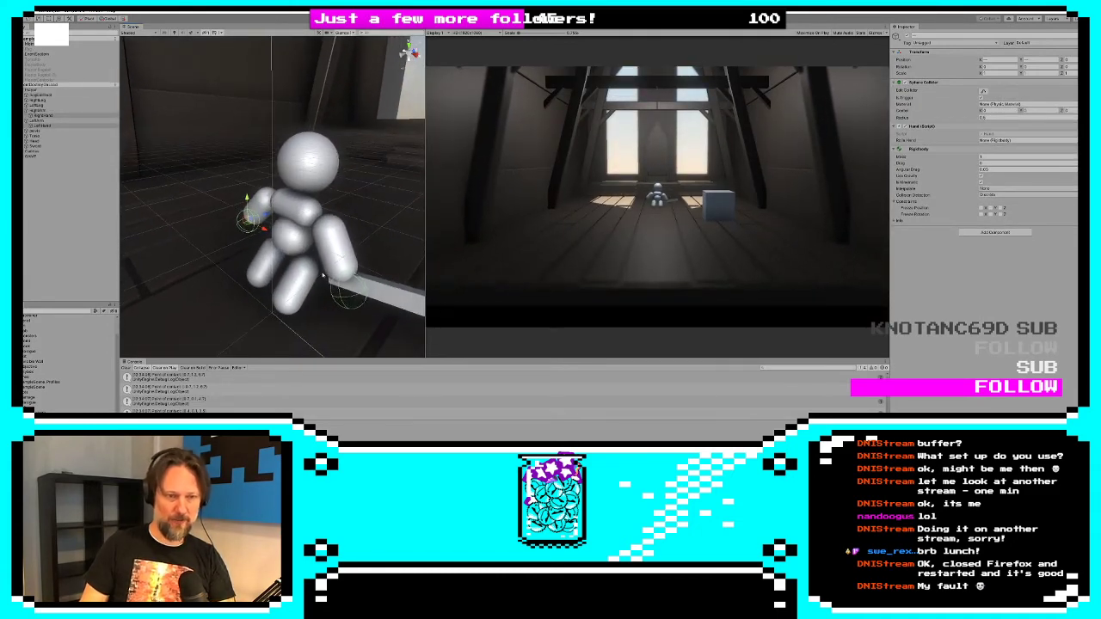
Inspect the ragdoll in the running scene and look through the logged contact points and the code line that writes them
alt+drag(244, 203, 370, 195)
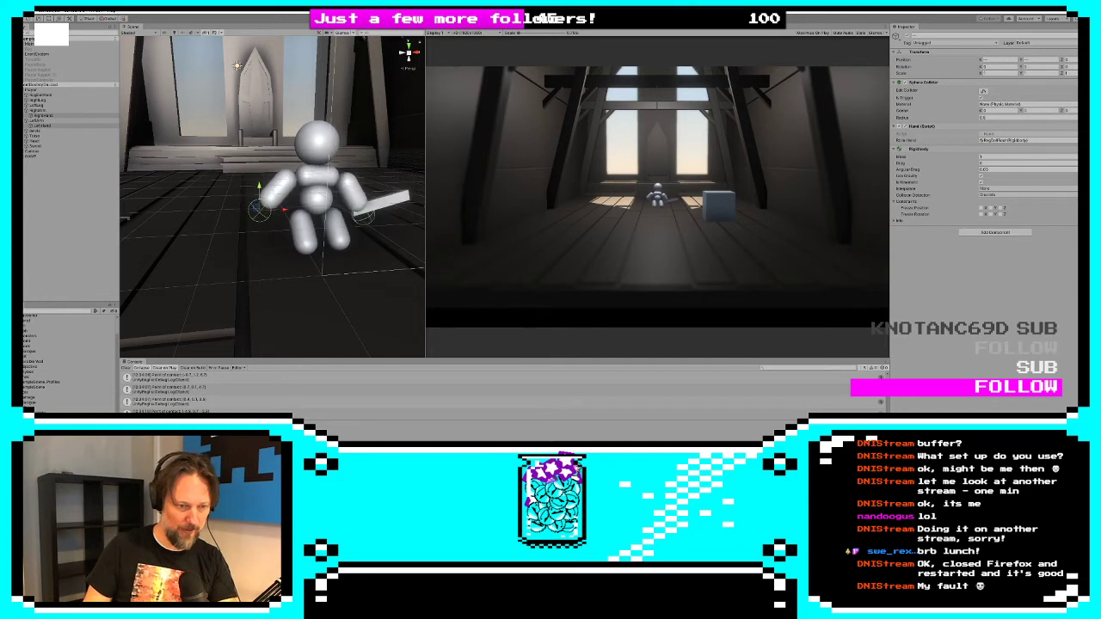
click(307, 224)
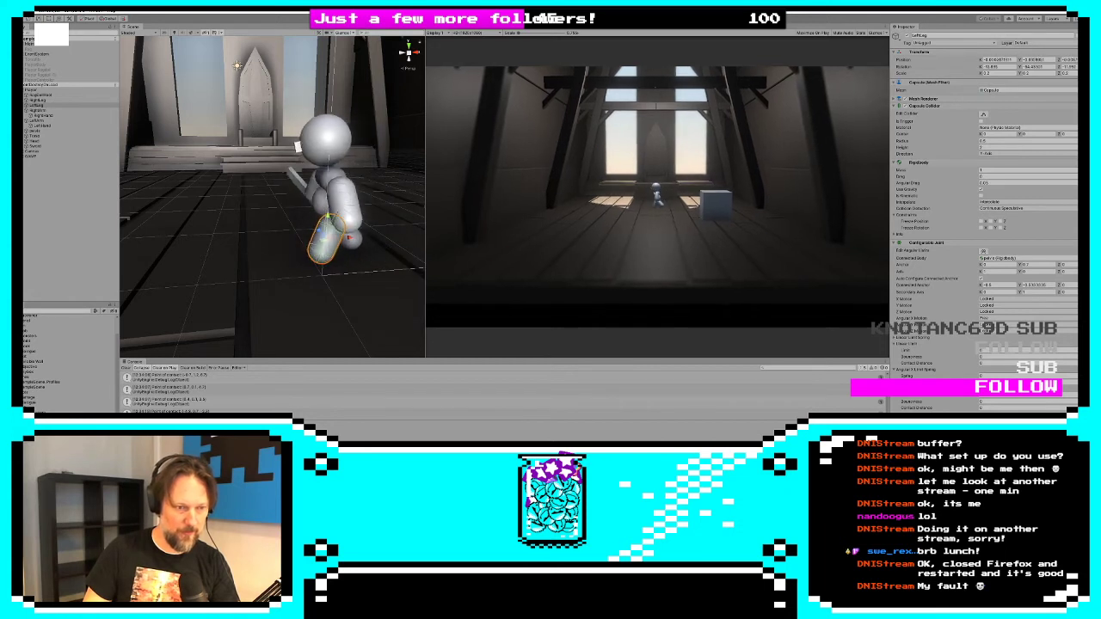
click(148, 402)
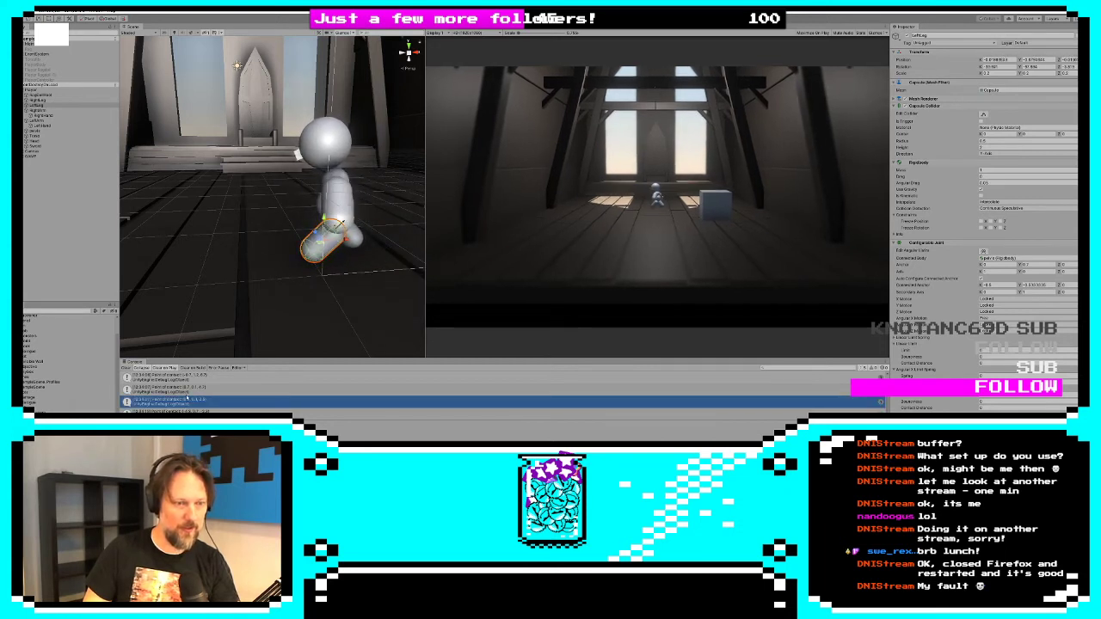
click(187, 391)
click(186, 379)
click(184, 412)
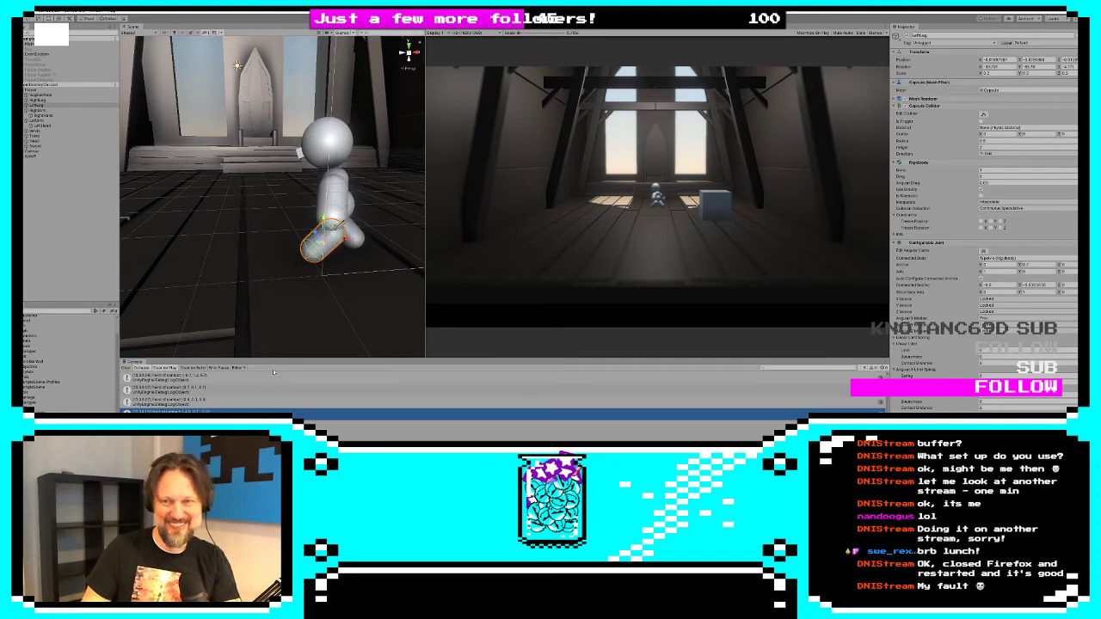
double_click(172, 377)
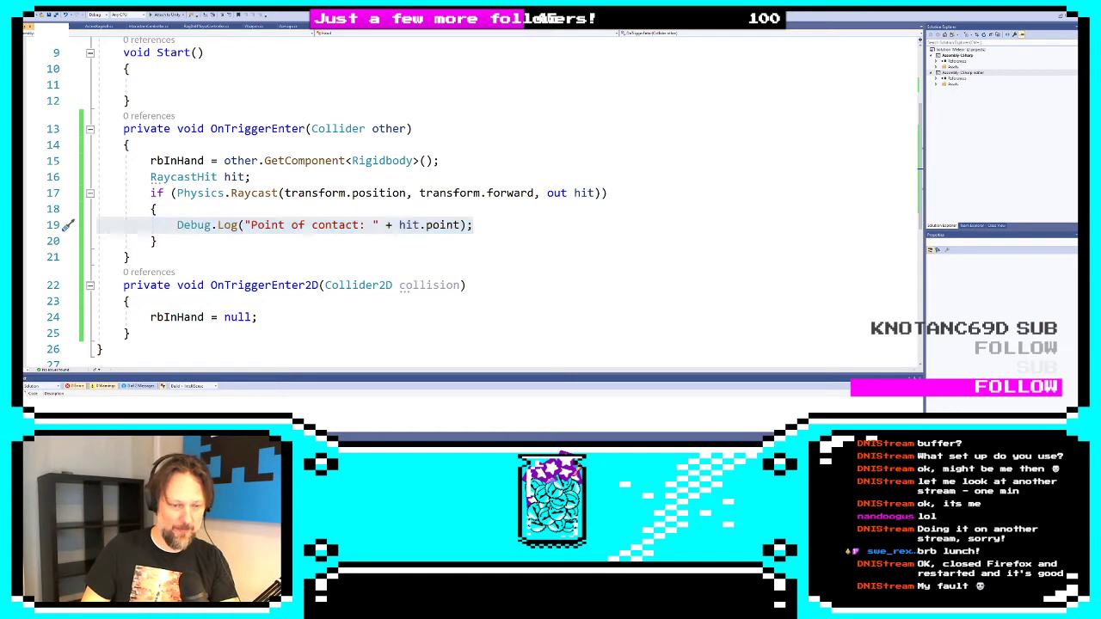
key(alt+Tab)
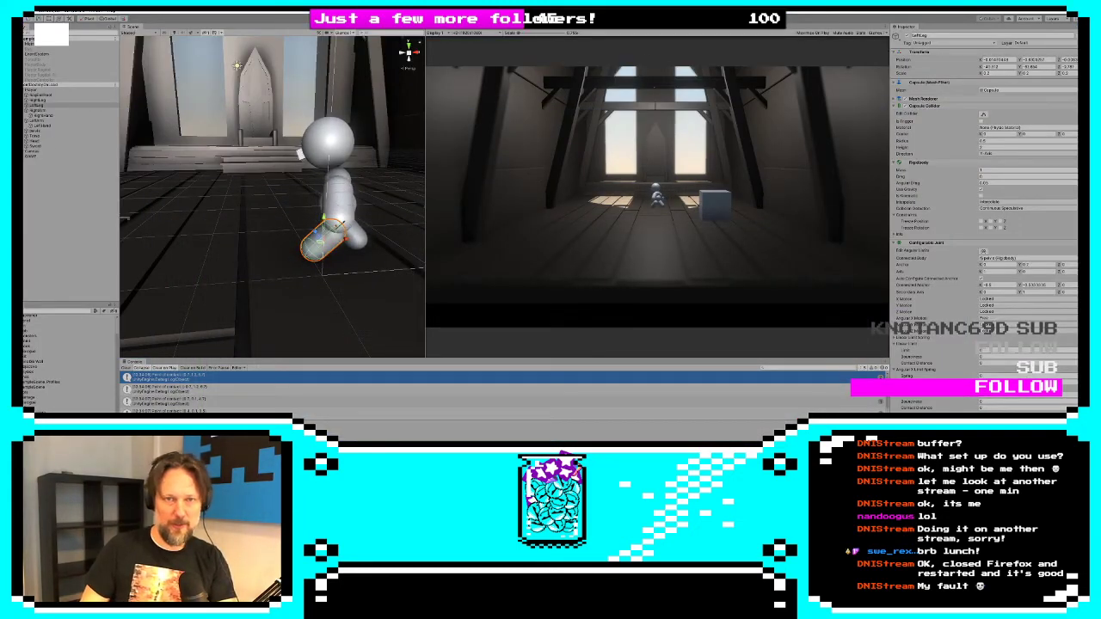
Open the contact point log line in the Hand script and put hit.collider.name + before its " Point of contact: " text
double_click(359, 401)
click(412, 230)
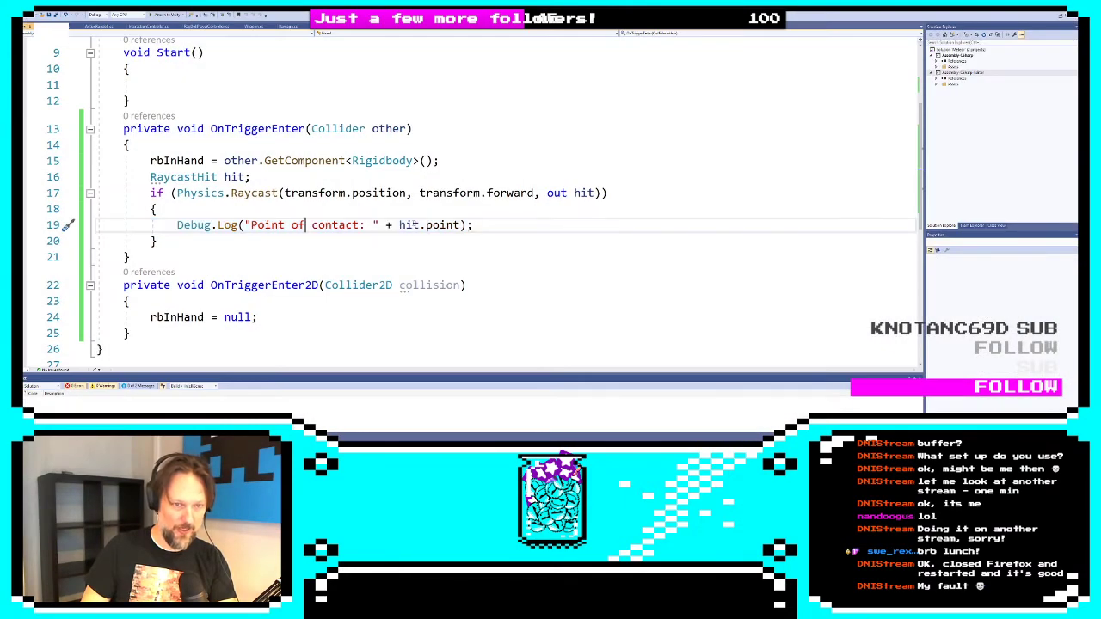
click(458, 225)
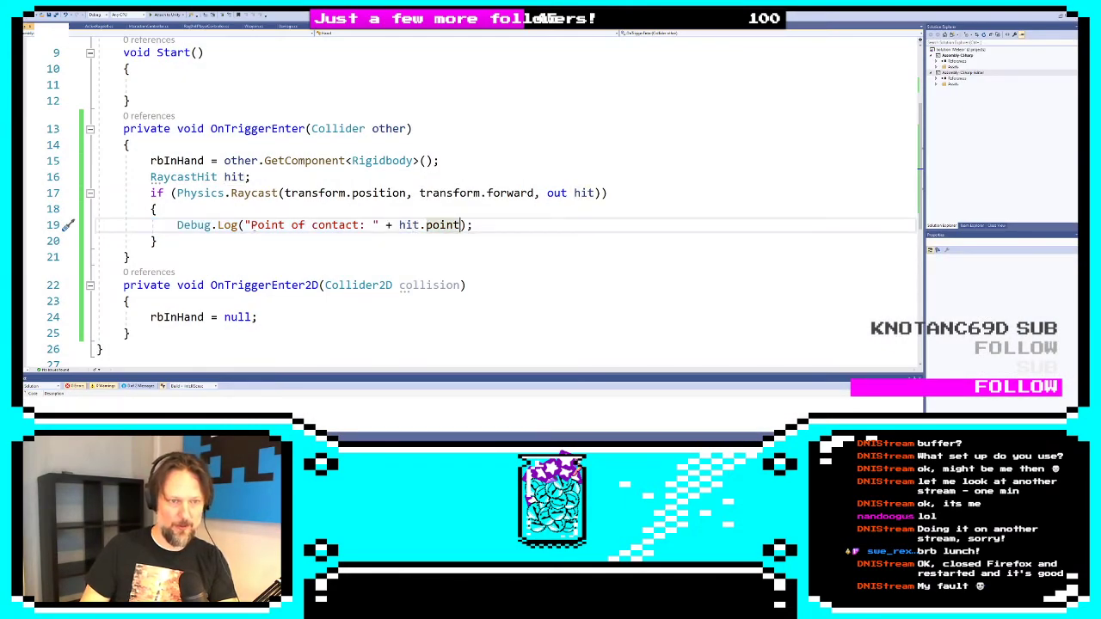
click(250, 224)
key(Left)
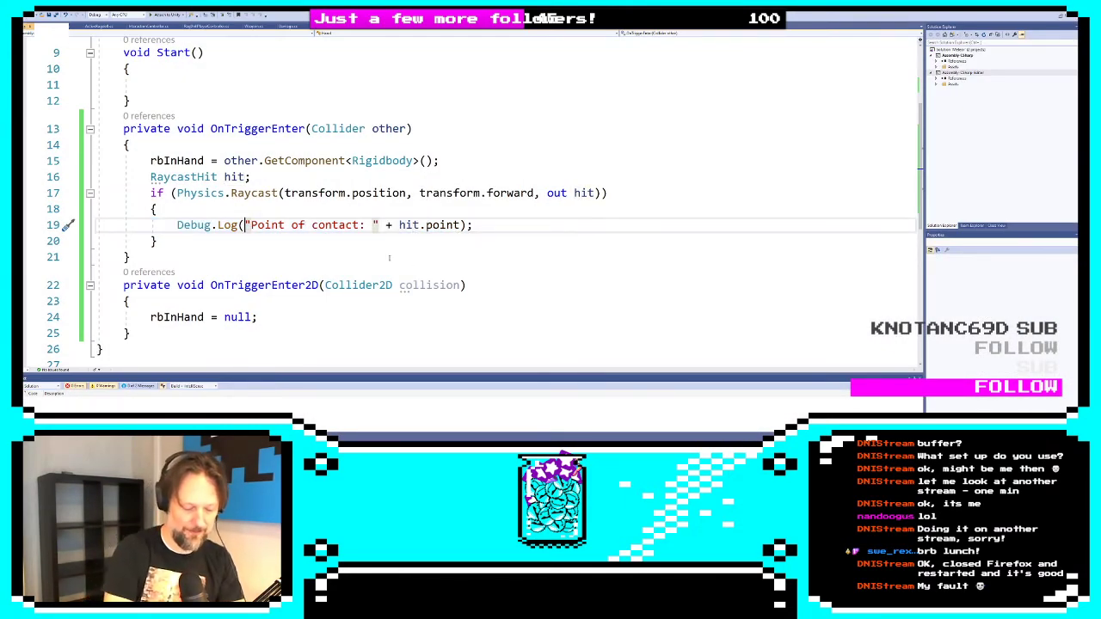
text(hit.GetHashCode)
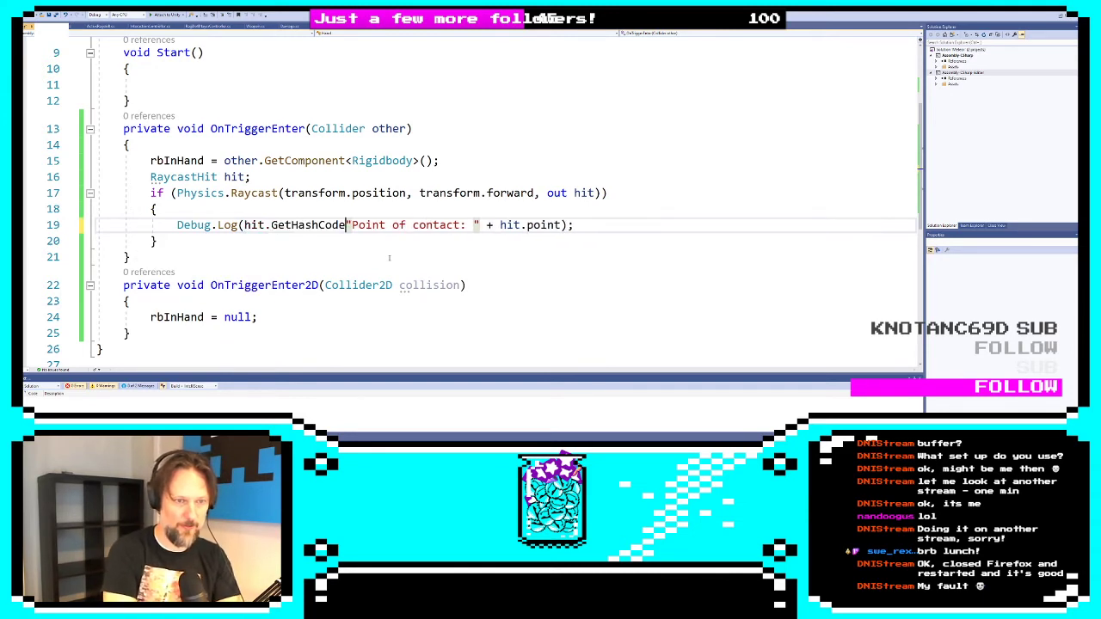
key(BackSpace)
key(BackSpace)
key(BackSpace)
key(BackSpace)
key(BackSpace)
key(BackSpace)
key(BackSpace)
key(BackSpace)
key(BackSpace)
key(BackSpace)
text(game)
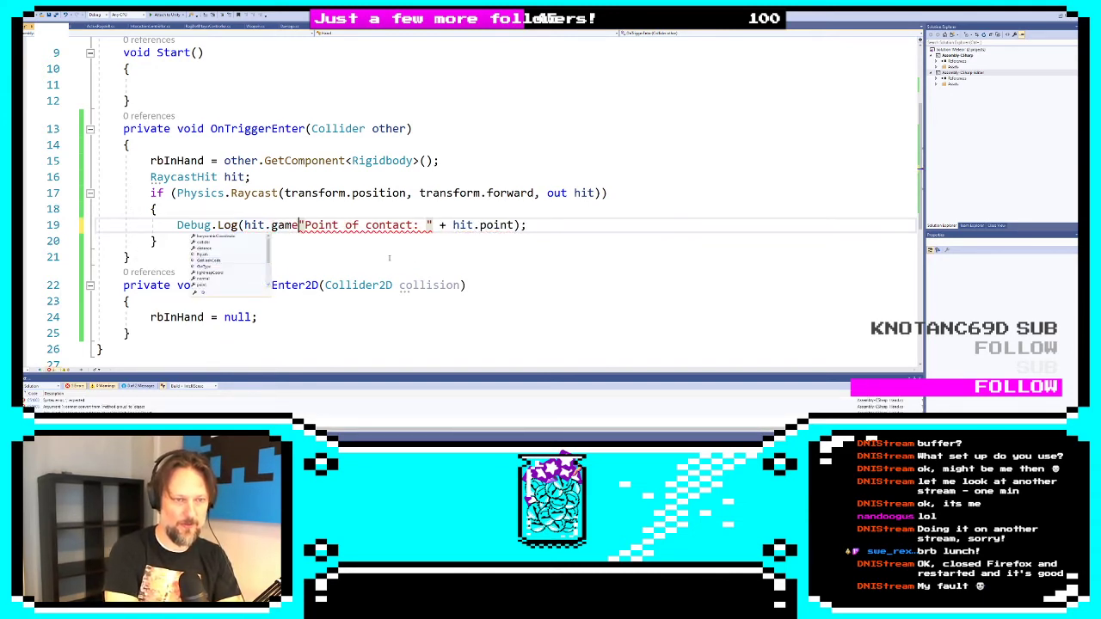
key(BackSpace)
key(BackSpace)
key(BackSpace)
key(BackSpace)
text(c)
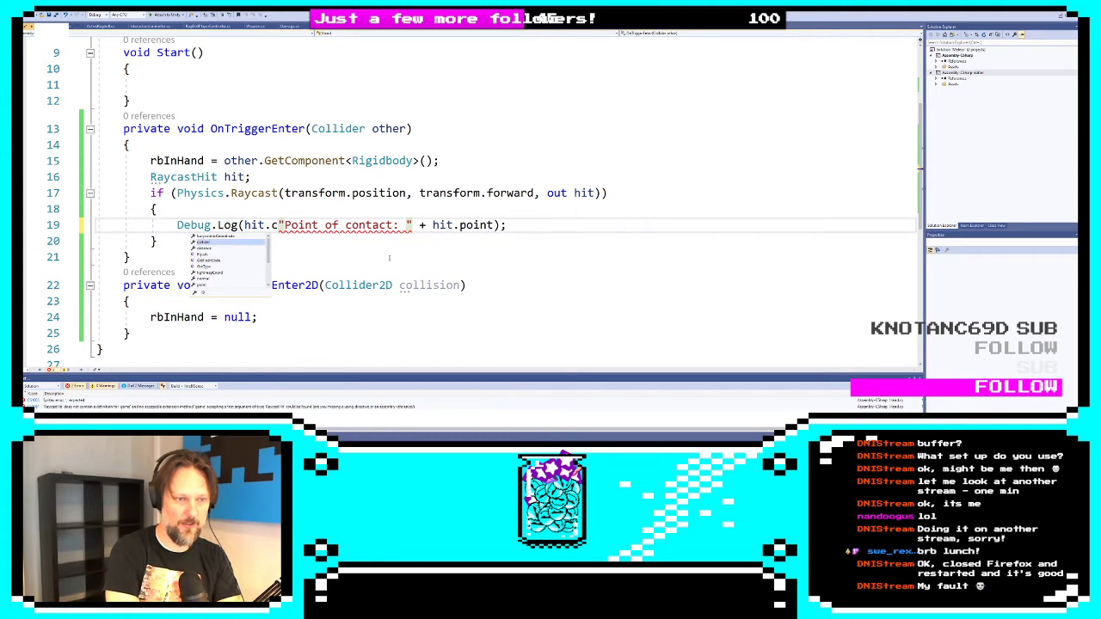
key(Tab)
text(.name )
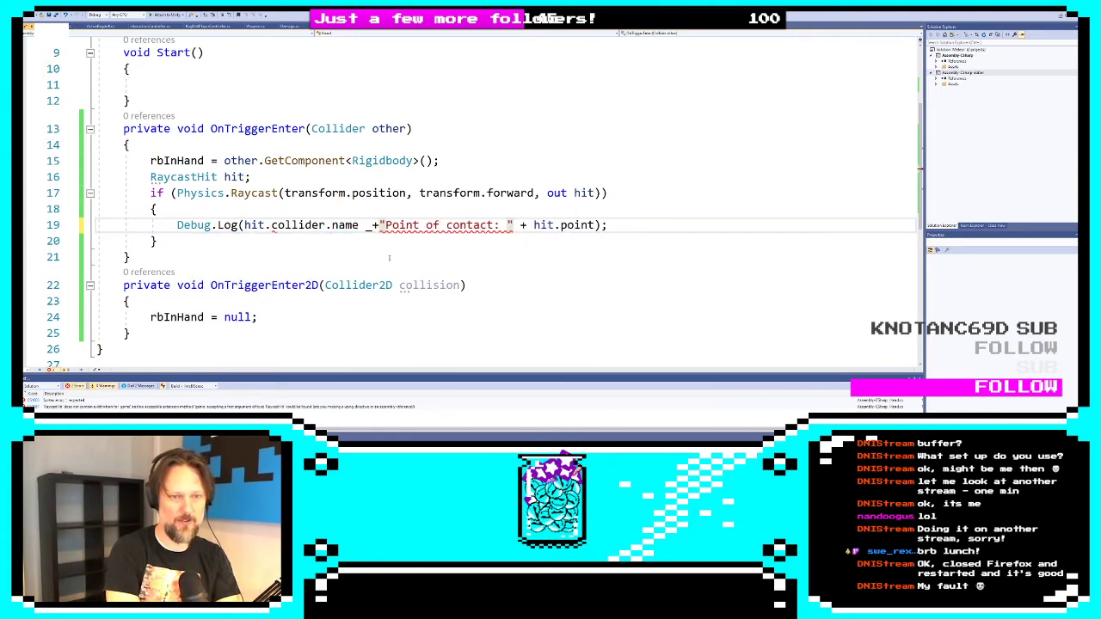
text(+)
key(Right)
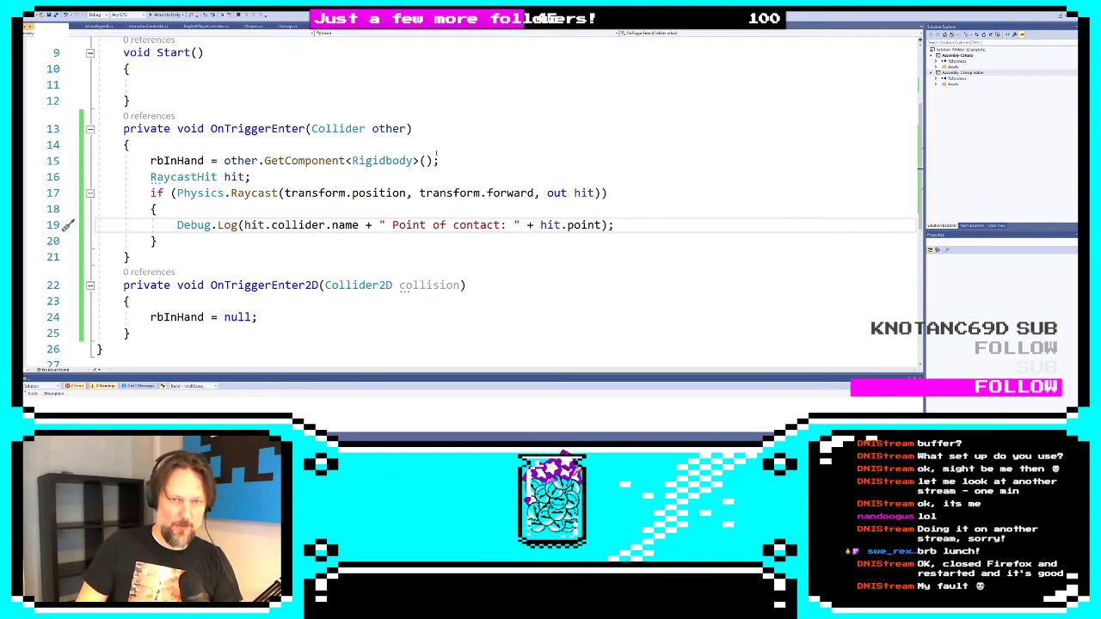
In Unity, restart the scene to test the collider names in the log, stop it, and select both of the ragdoll's arms
key(alt+Tab)
key(ctrl+p)
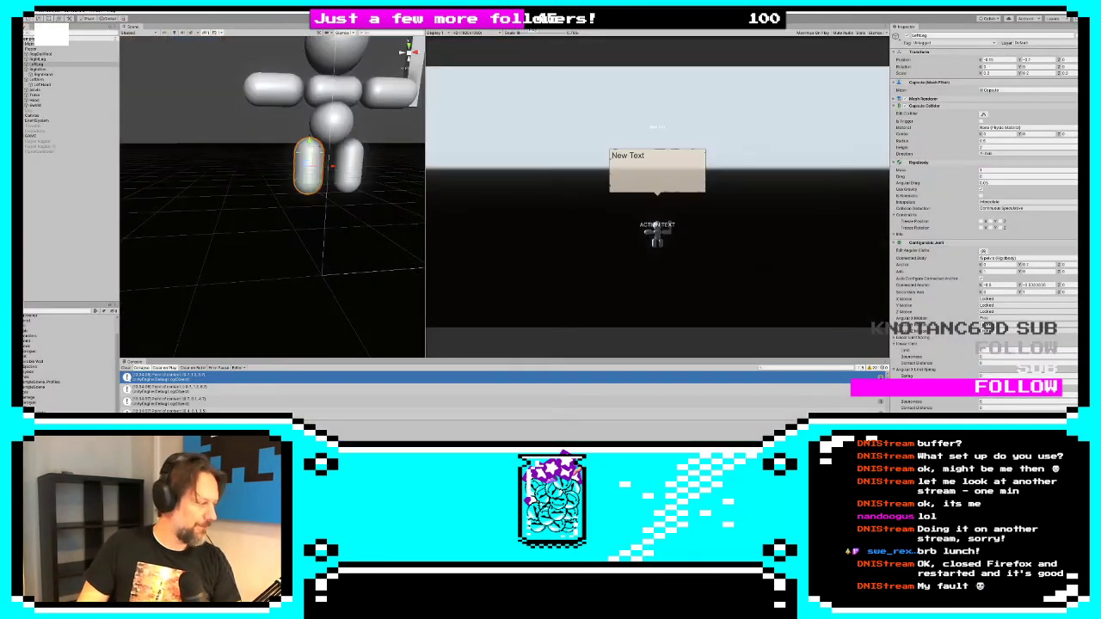
key(ctrl+p)
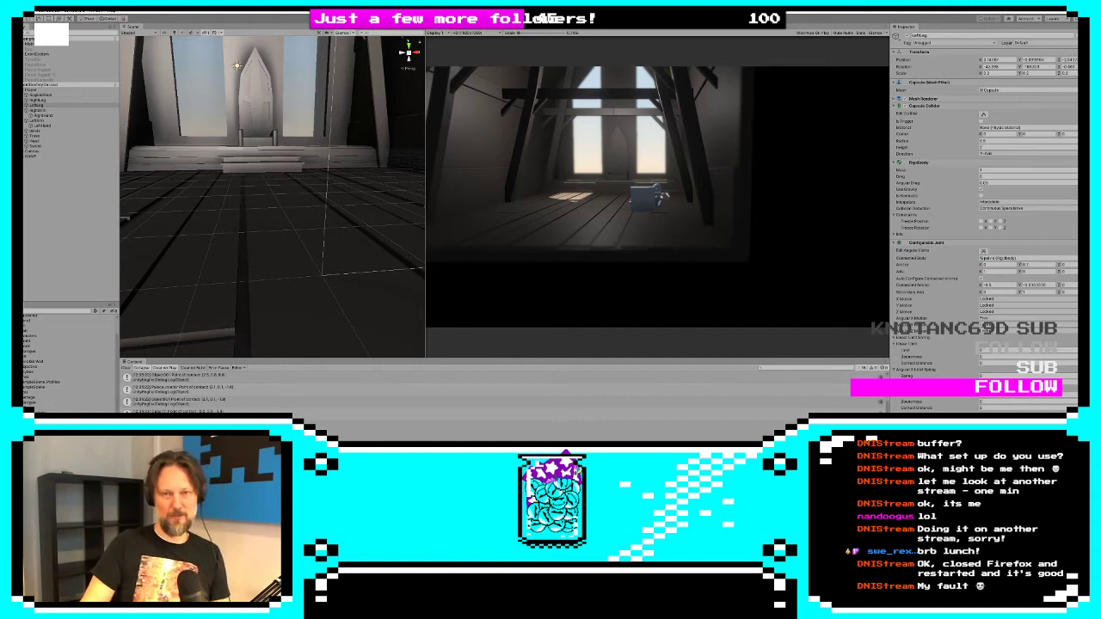
click(532, 18)
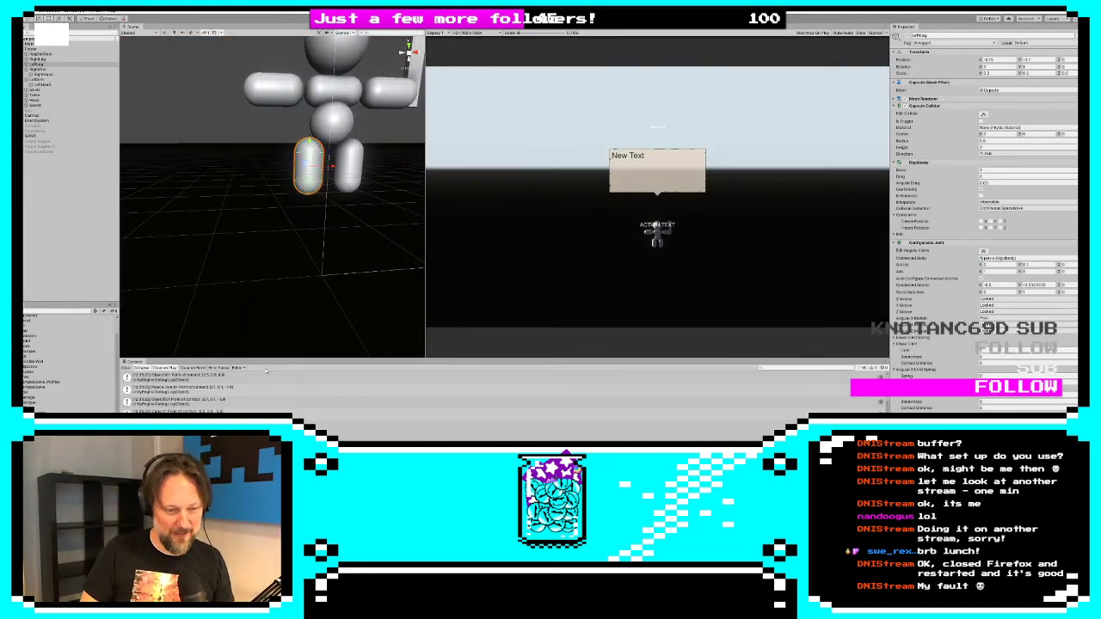
click(265, 98)
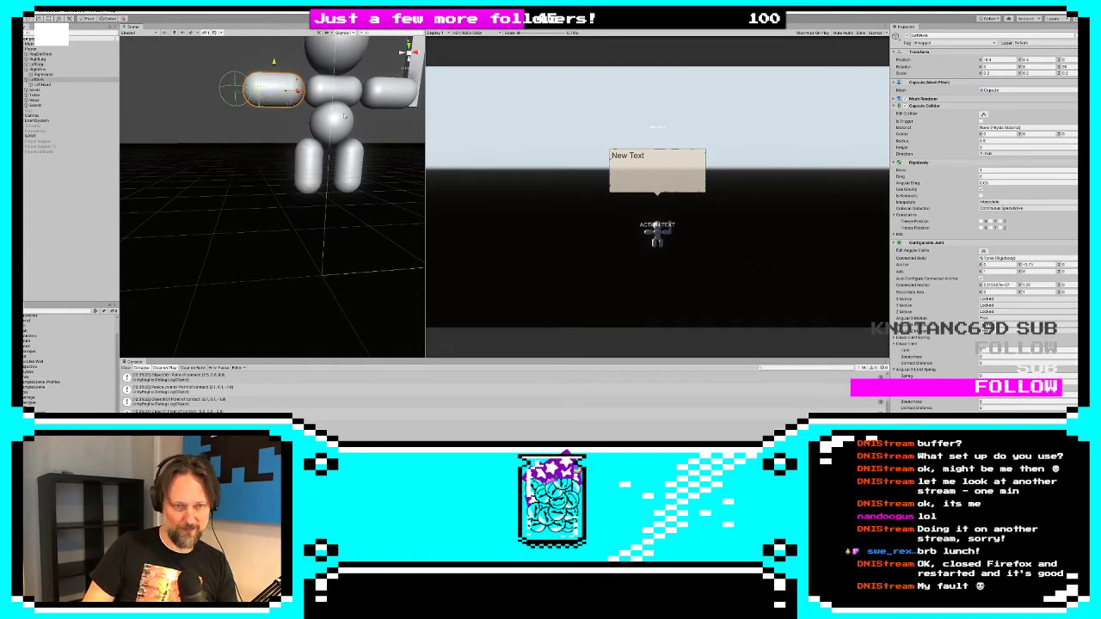
shift+click(375, 98)
In Visual Studio, review where rbInHand is assigned in OnTriggerEnter and where it is reset to null in OnTriggerEnter2D
key(alt+Tab)
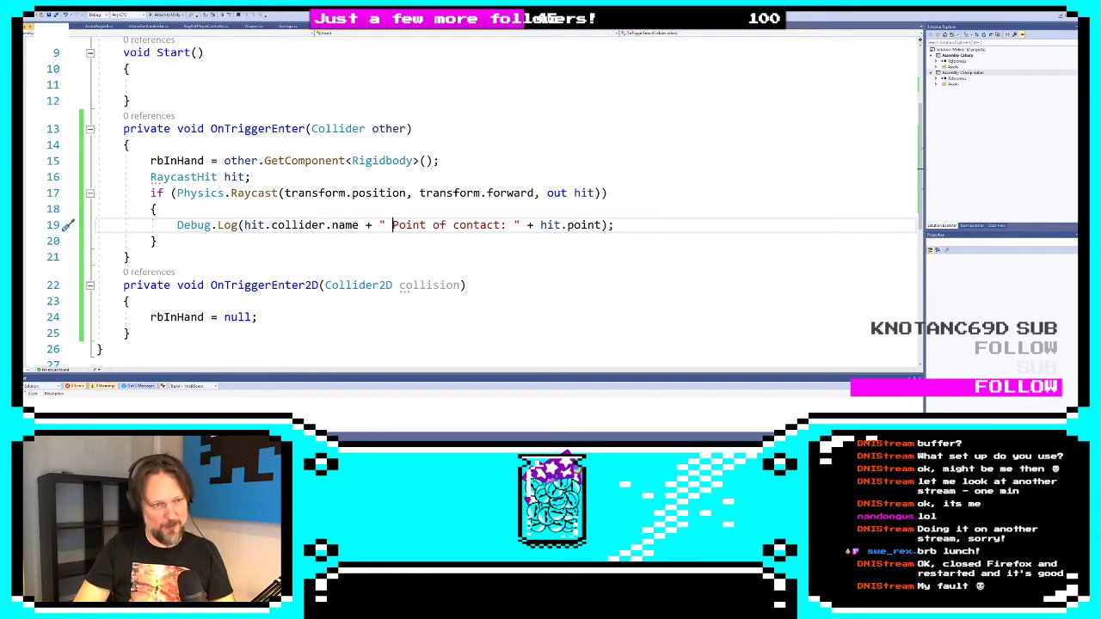
triple_click(310, 160)
click(486, 175)
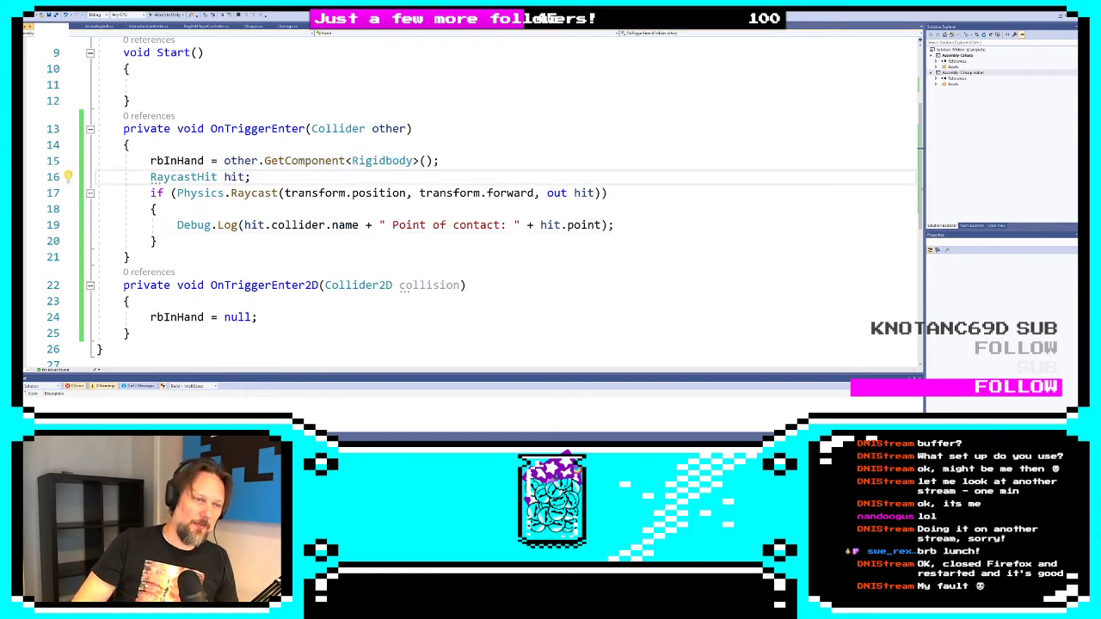
drag(149, 162, 451, 163)
click(462, 162)
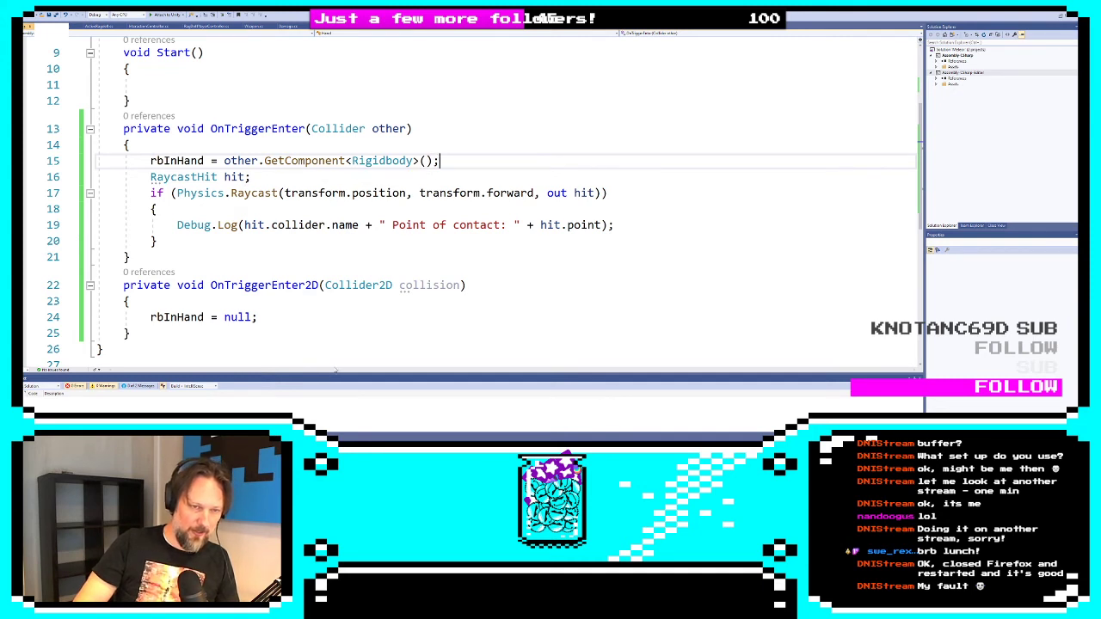
click(262, 316)
key(shift+Home)
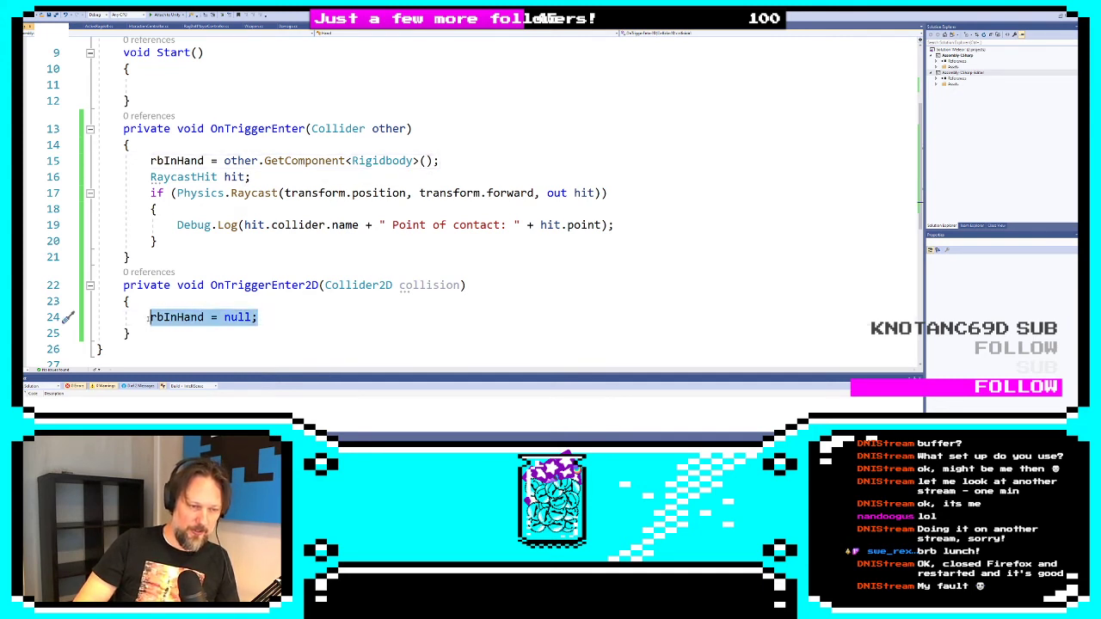
key(Up)
drag(297, 308, 299, 304)
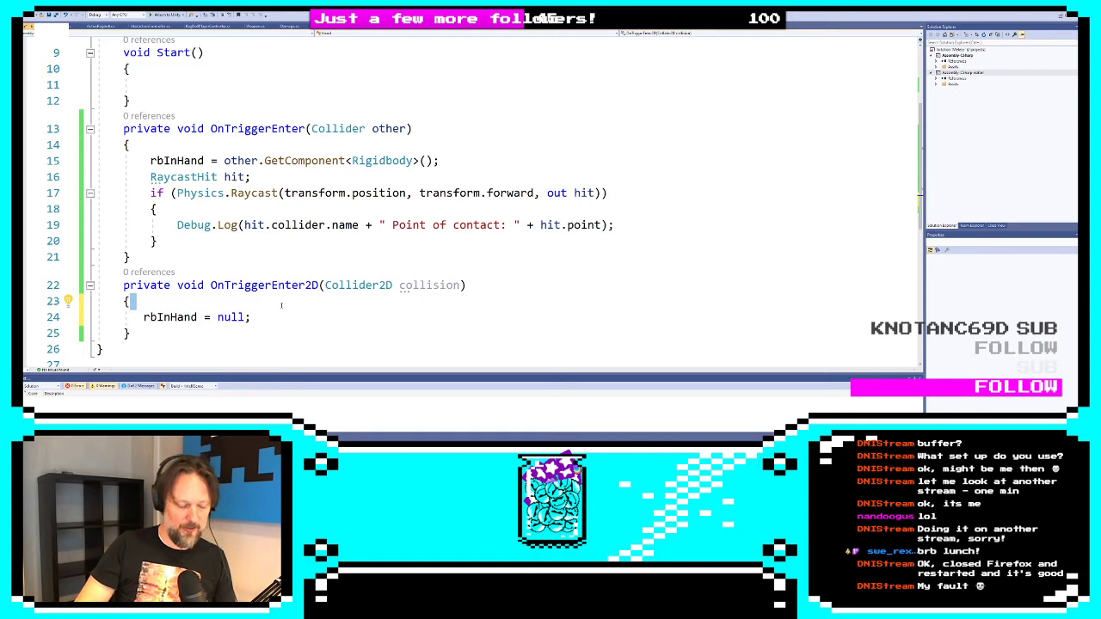
key(ctrl+z)
click(292, 297)
click(292, 320)
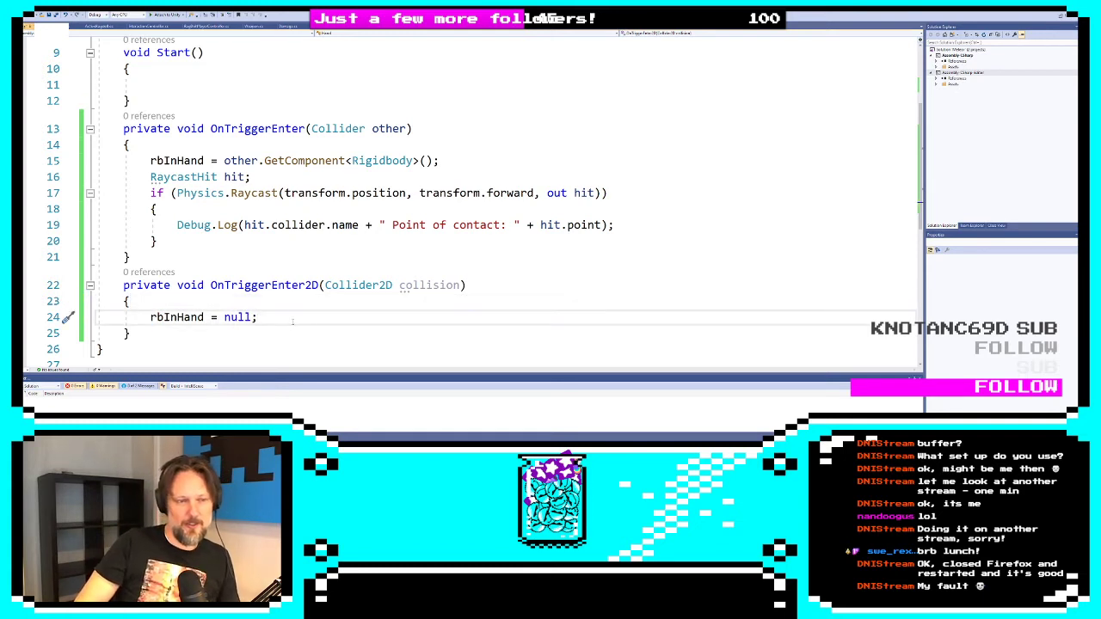
click(264, 161)
click(283, 177)
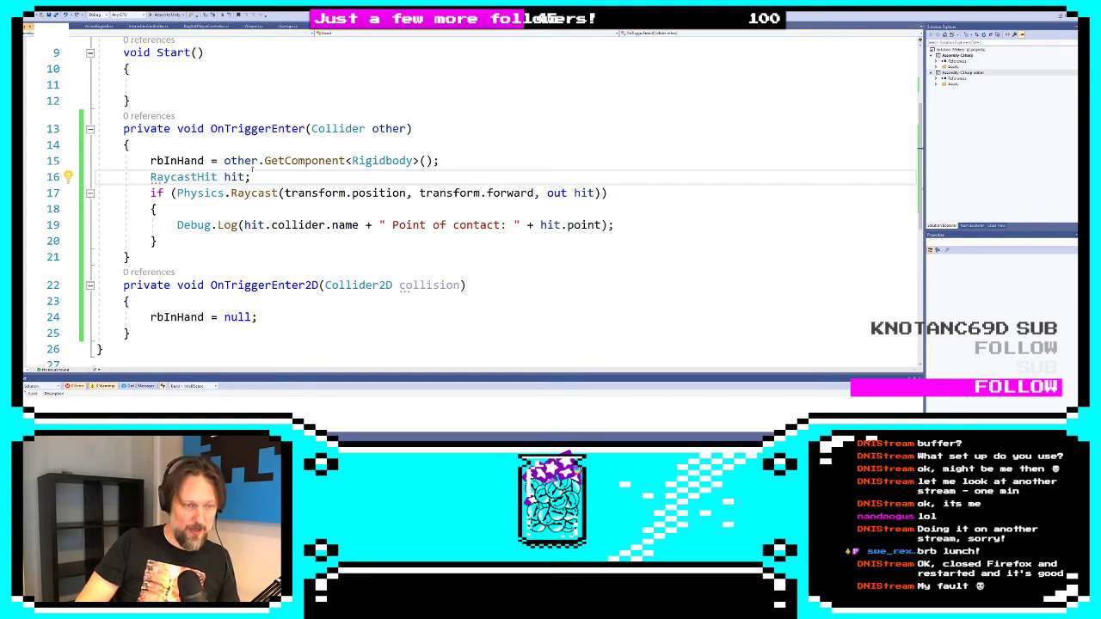
key(Home)
key(Up)
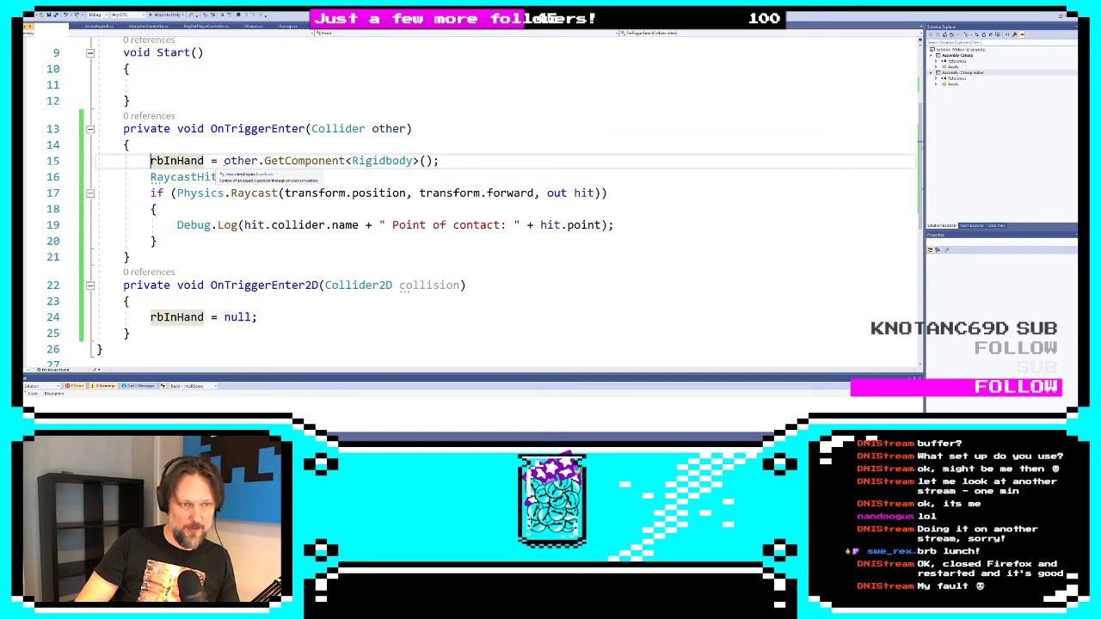
In OnTriggerEnter, put if (other.GetComponent<Rigidbody>()) before the rbInHand assignment on the same line
click(223, 160)
click(194, 150)
key(Return)
text(if ()
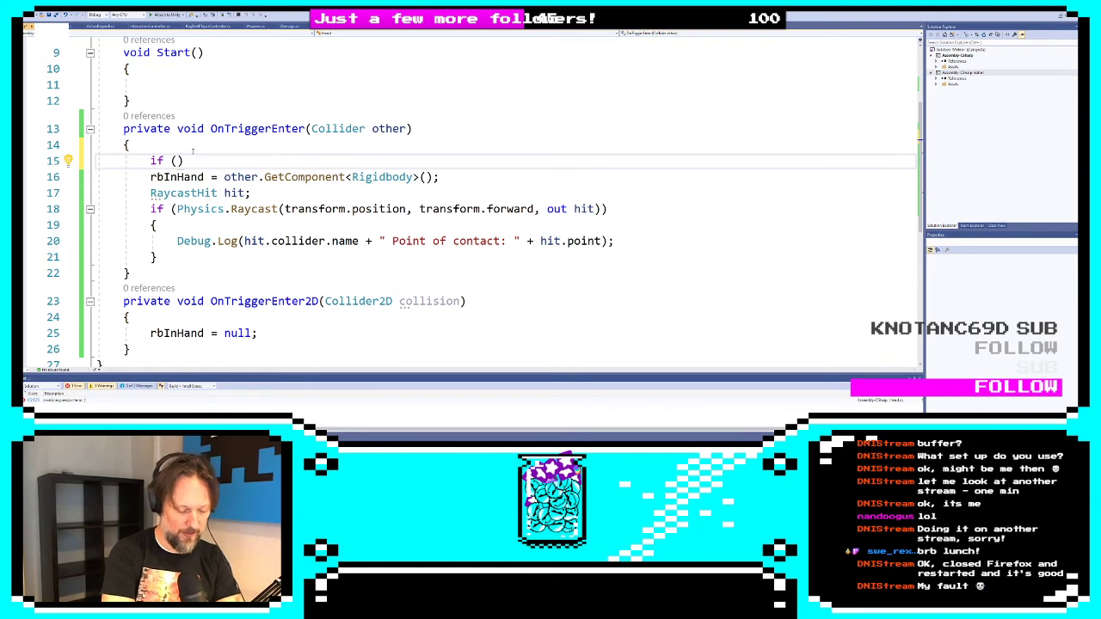
text(other.)
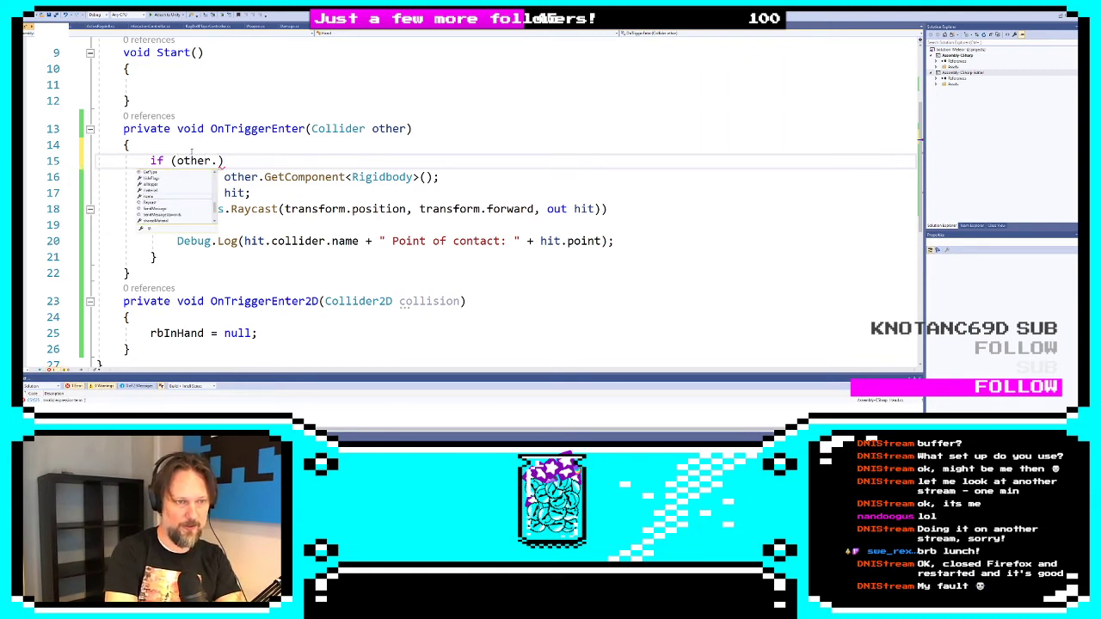
text(GetComponent<r)
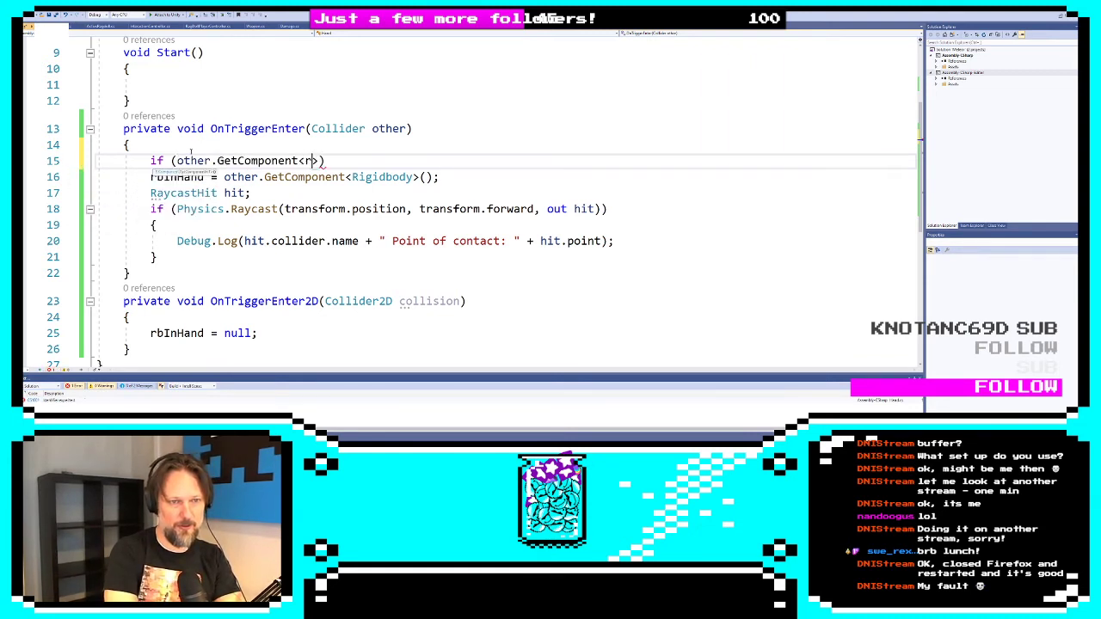
text(igidbody>())
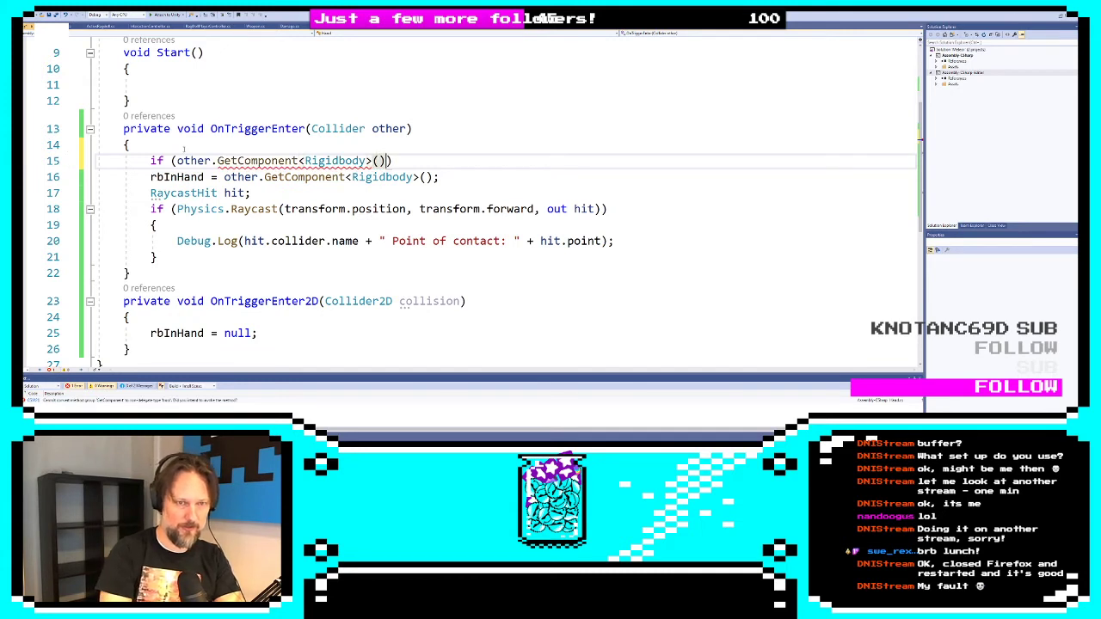
key(Right)
key(Down)
key(Left)
key(Left)
key(Left)
key(Left)
key(Left)
key(Left)
key(Left)
key(Left)
key(Left)
key(Left)
key(Left)
key(Left)
key(Left)
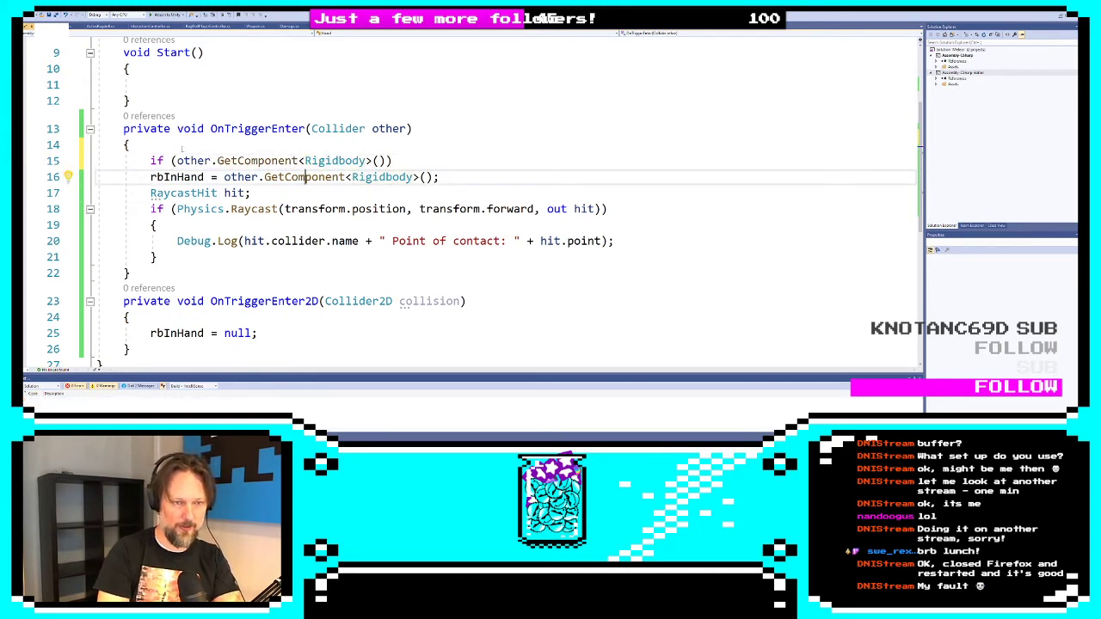
key(Home)
key(BackSpace)
key(BackSpace)
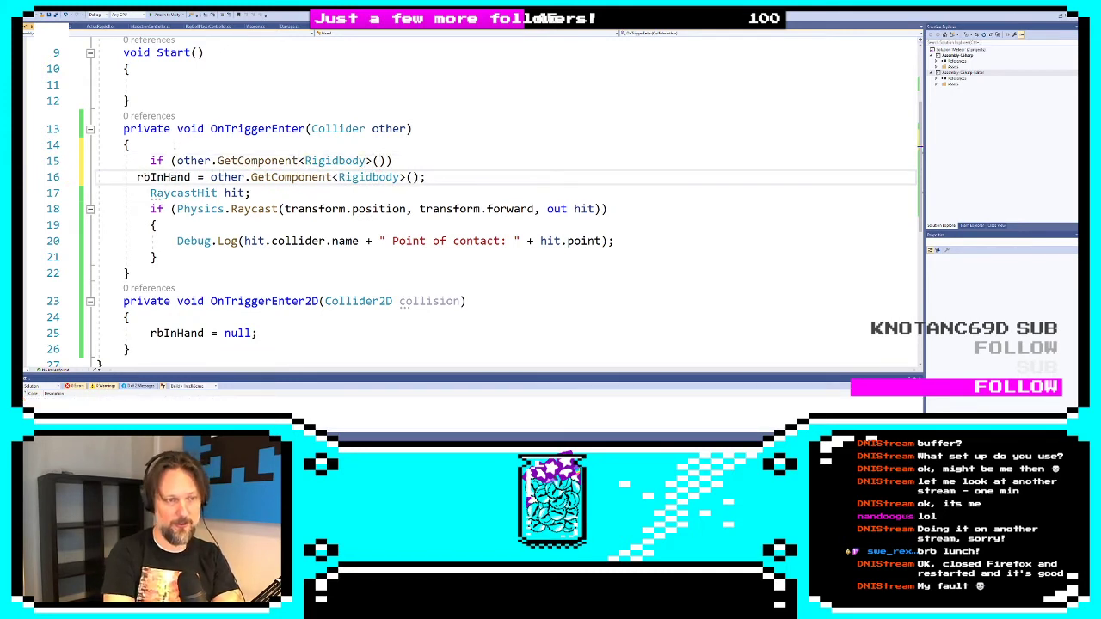
key(BackSpace)
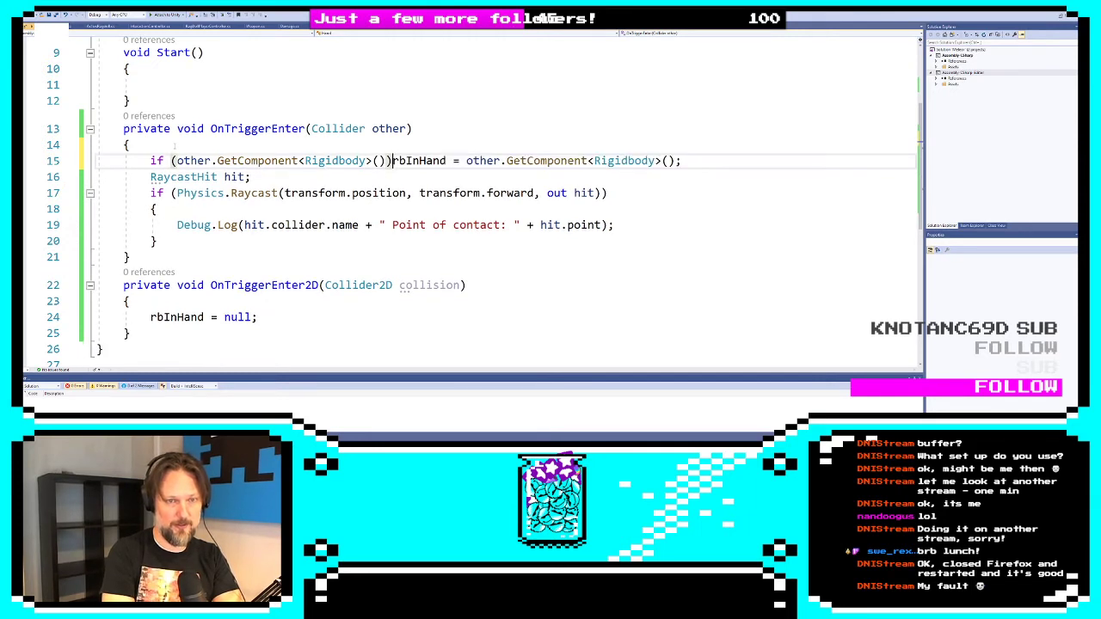
click(505, 162)
double_click(487, 162)
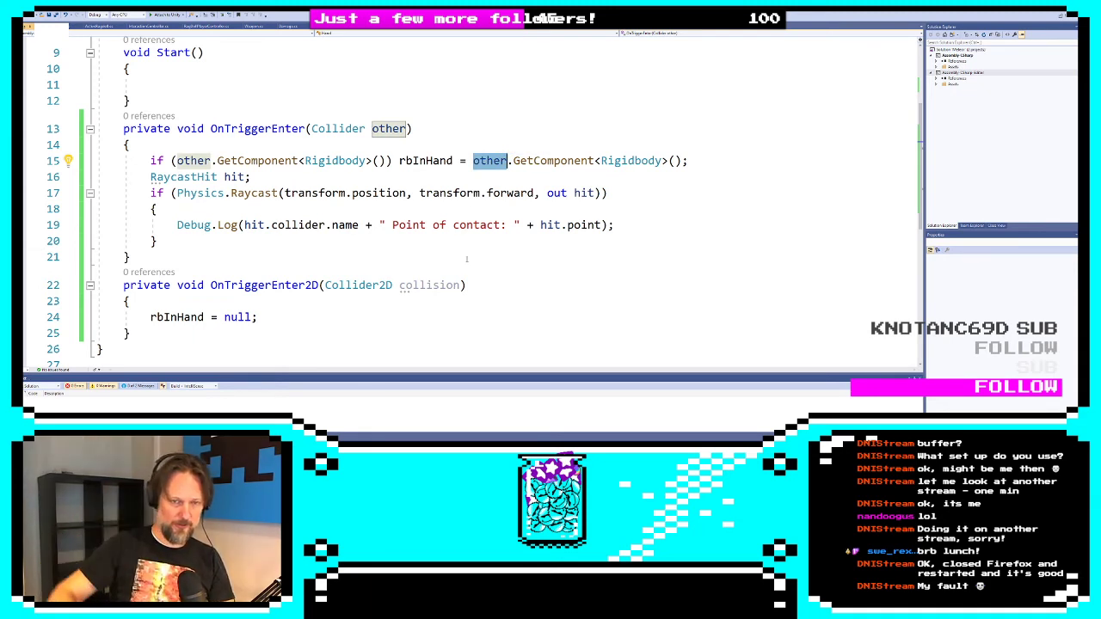
click(267, 319)
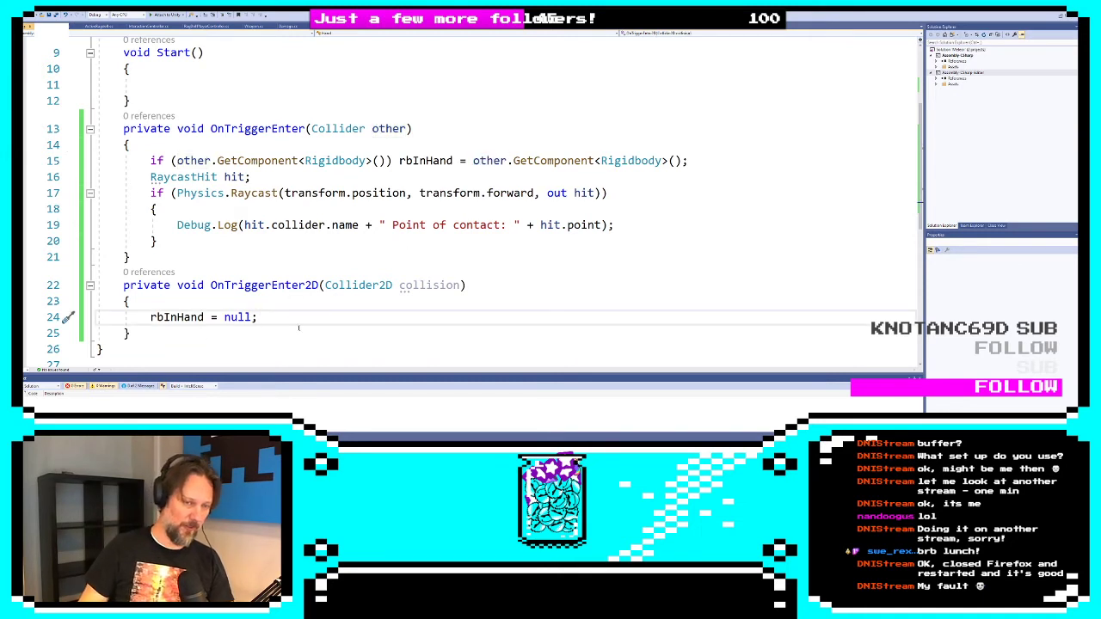
Rename the OnTriggerEnter2D method in the Hand script to OnTriggerExit
click(307, 284)
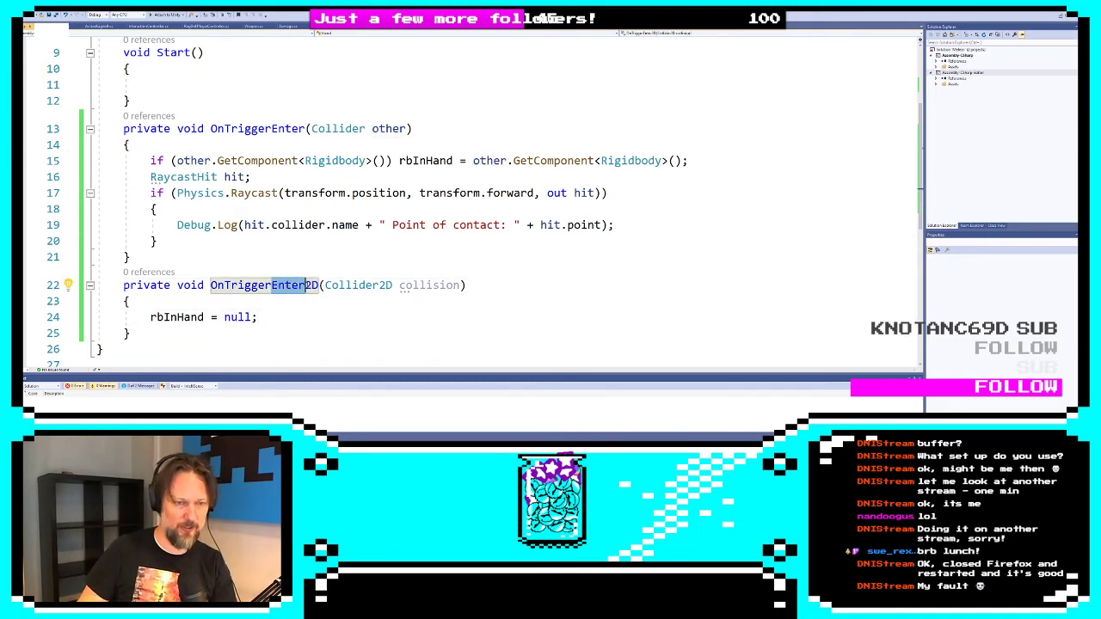
key(Delete)
key(Delete)
key(BackSpace)
key(BackSpace)
key(BackSpace)
key(BackSpace)
key(BackSpace)
text(Exit)
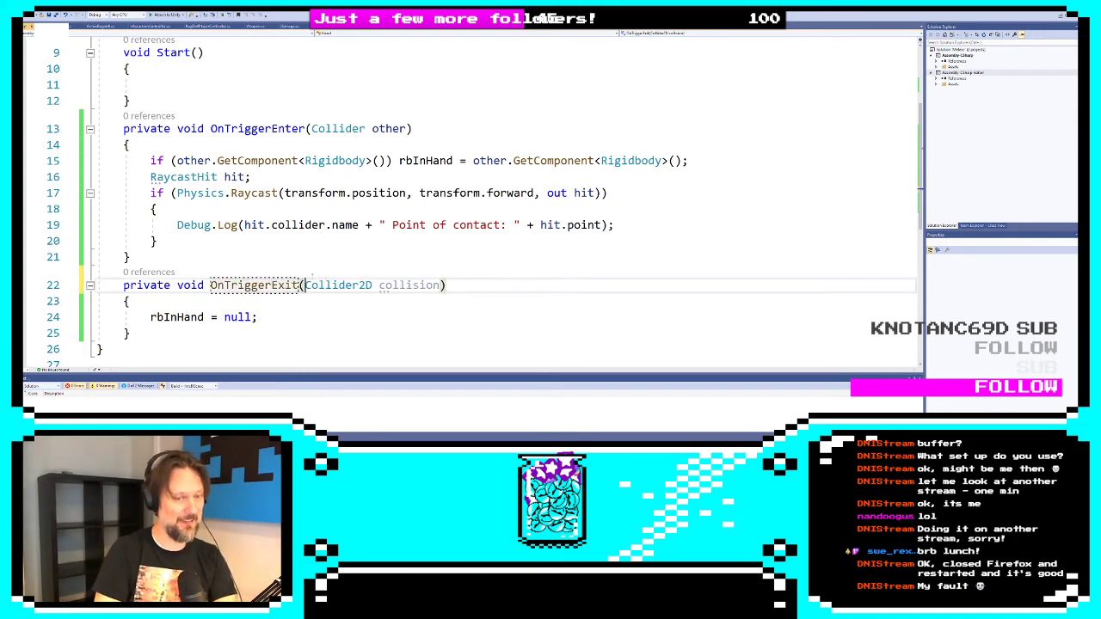
Change the OnTriggerExit parameter to Collider other and save the Hand script
double_click(312, 284)
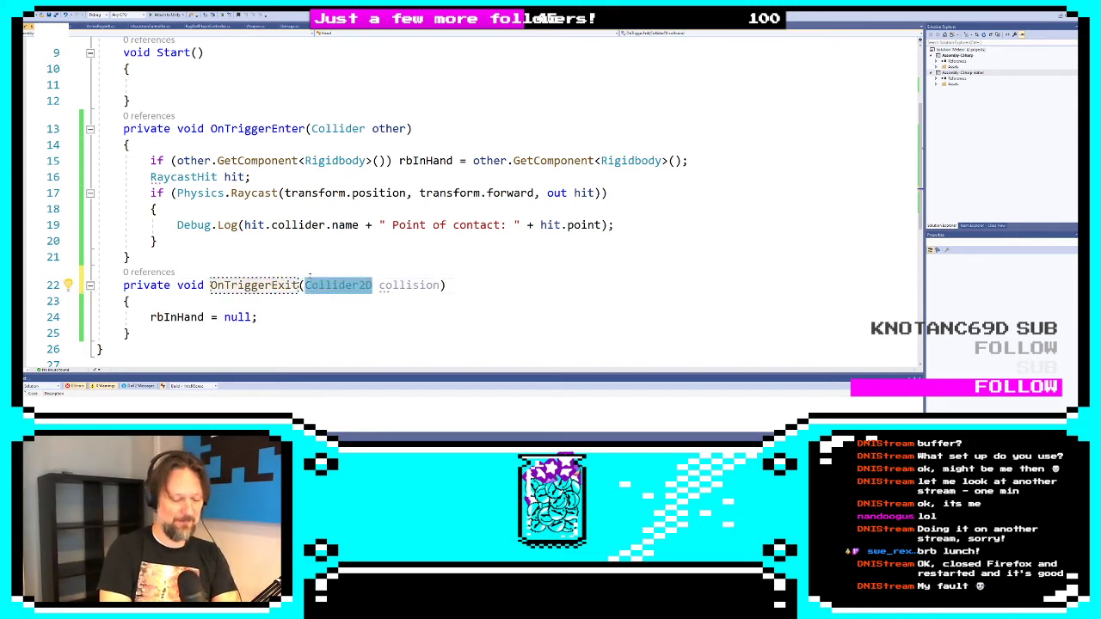
text(Coll)
text(ider)
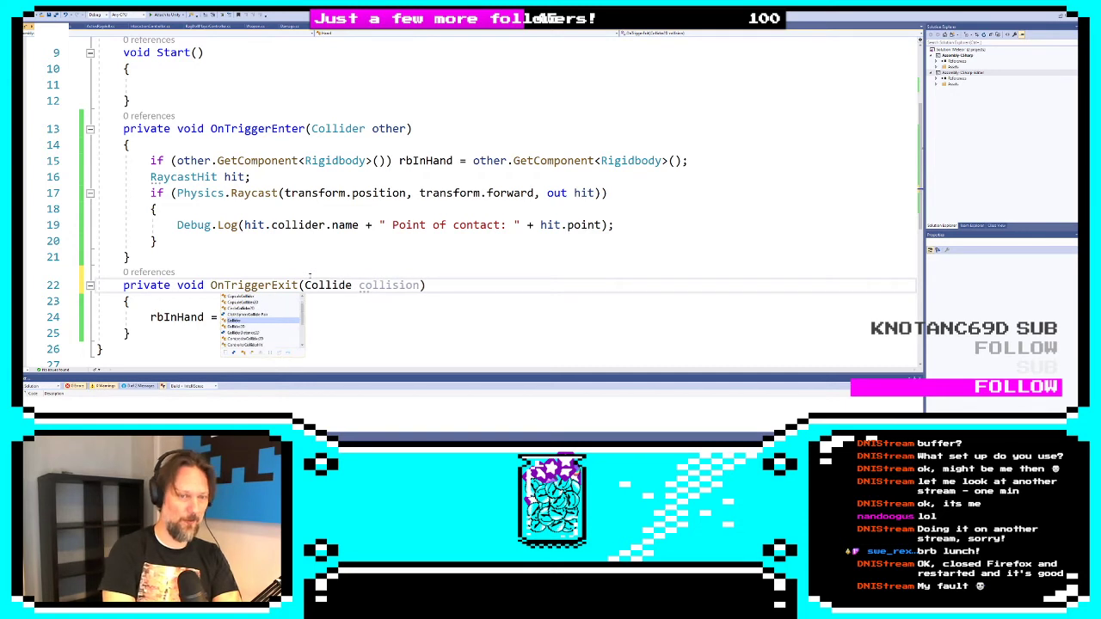
key(Tab)
key(shift+Right)
key(shift+Right)
key(shift+Right)
key(shift+Right)
key(shift+Right)
key(shift+Right)
key(shift+Right)
key(shift+Right)
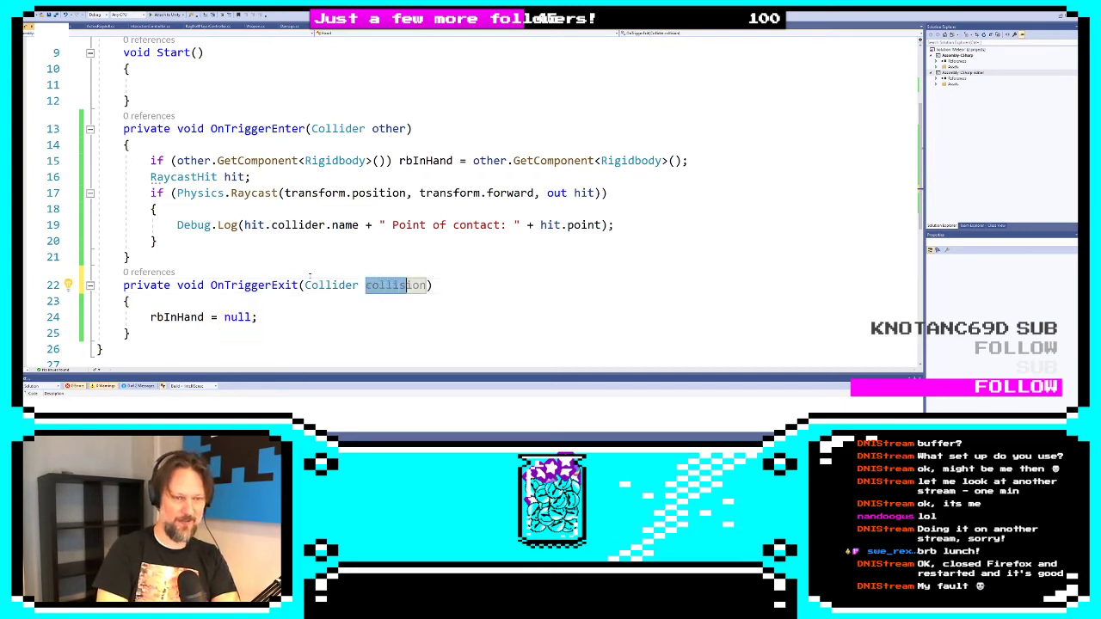
text(other)
key(ctrl+s)
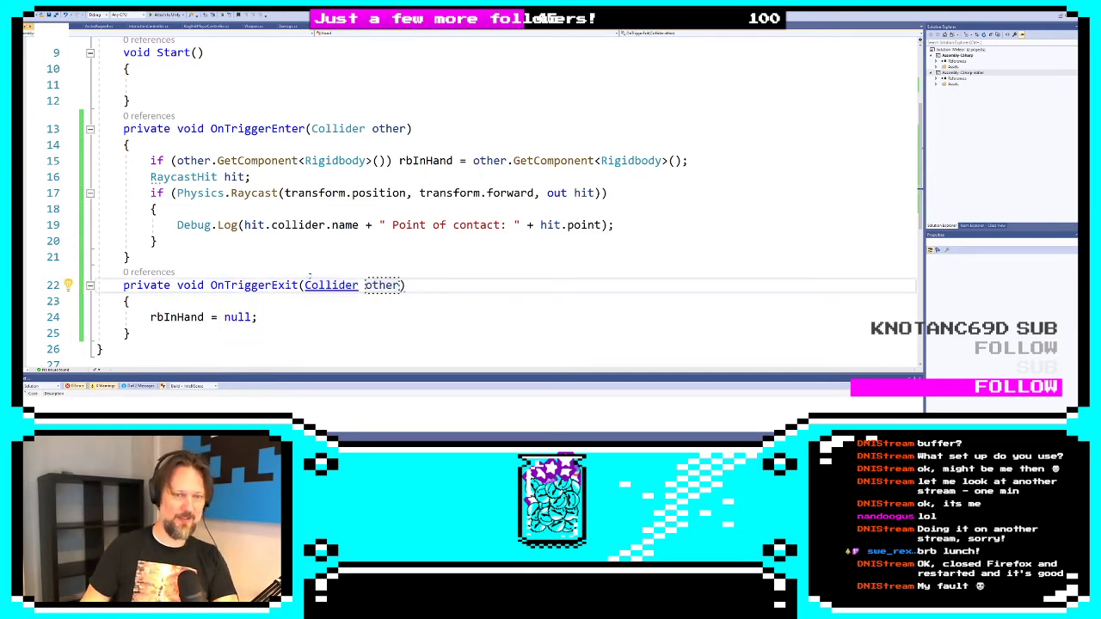
click(434, 302)
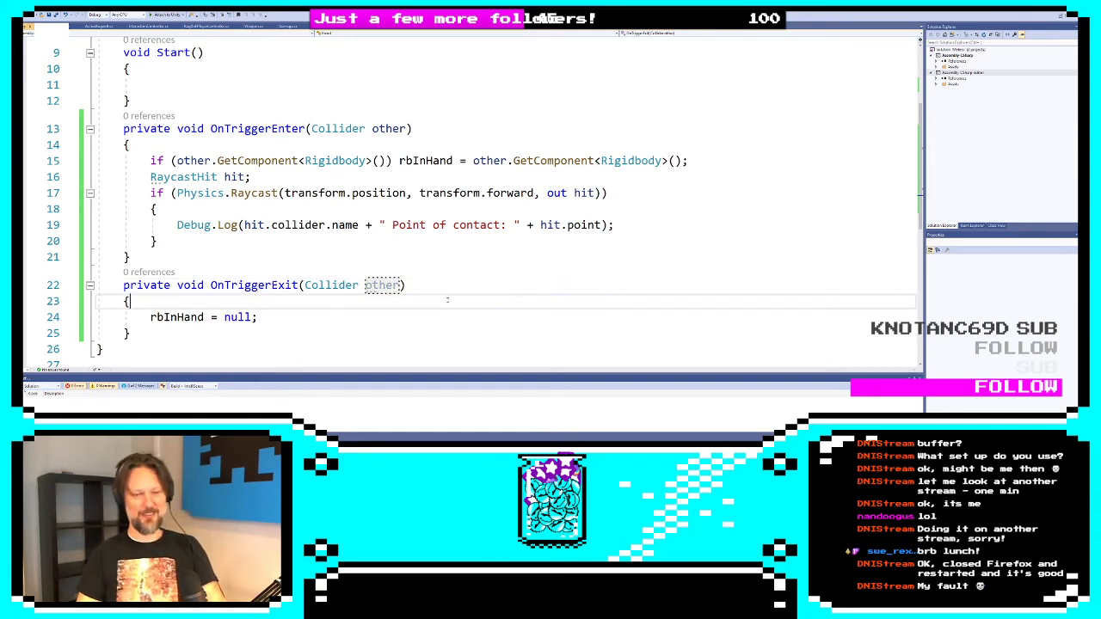
click(256, 319)
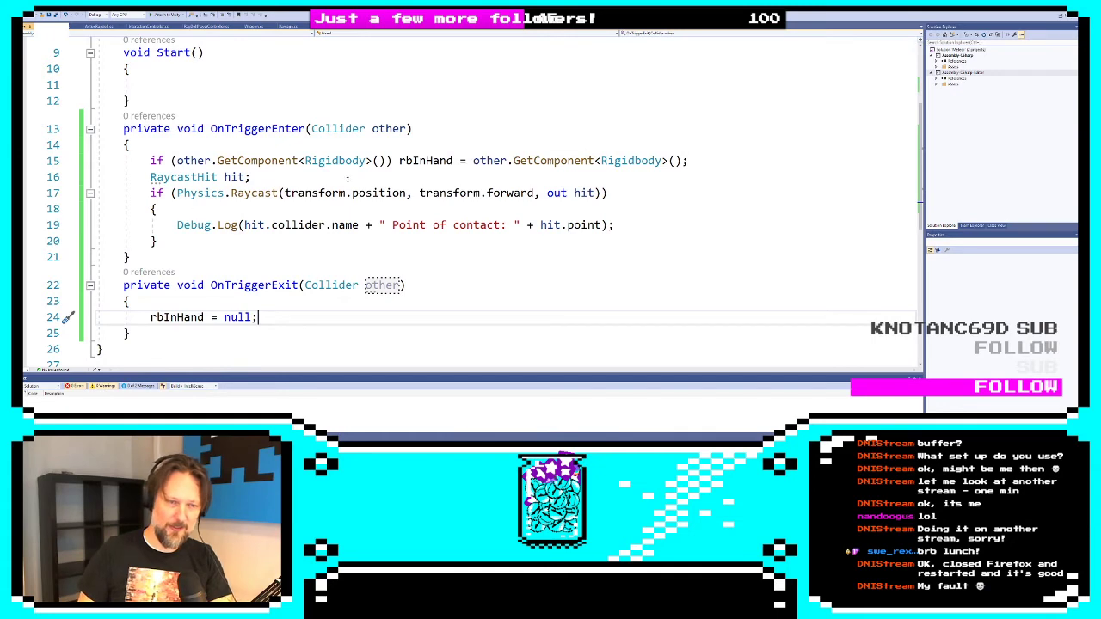
Add an empty private void Update() method between Start and OnTriggerEnter in the Hand script
click(345, 225)
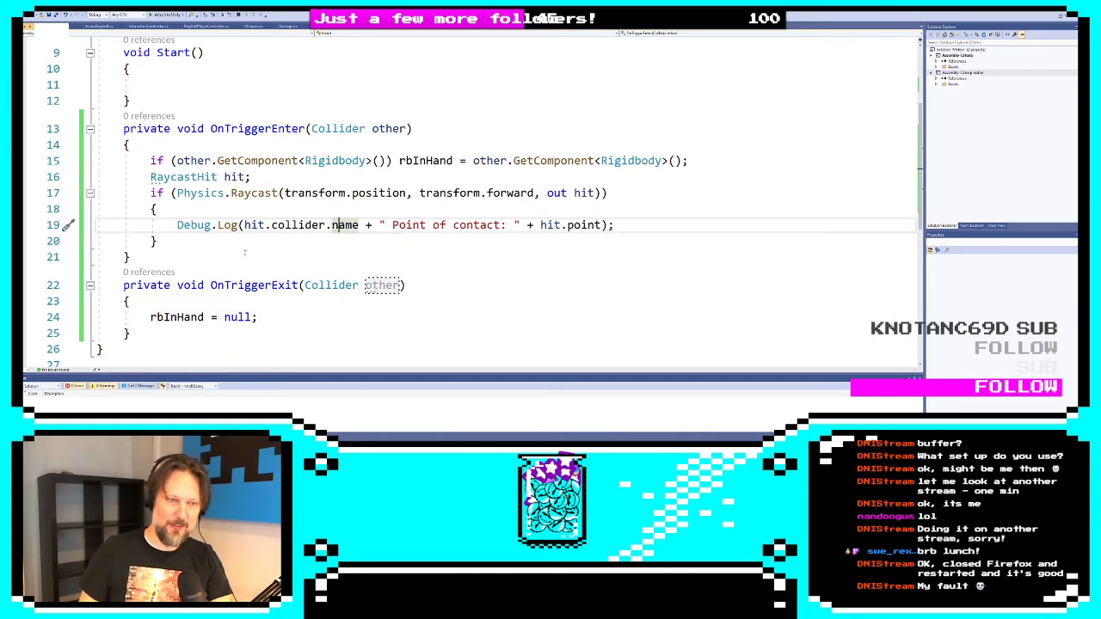
scroll(231, 207, up, 3)
click(183, 267)
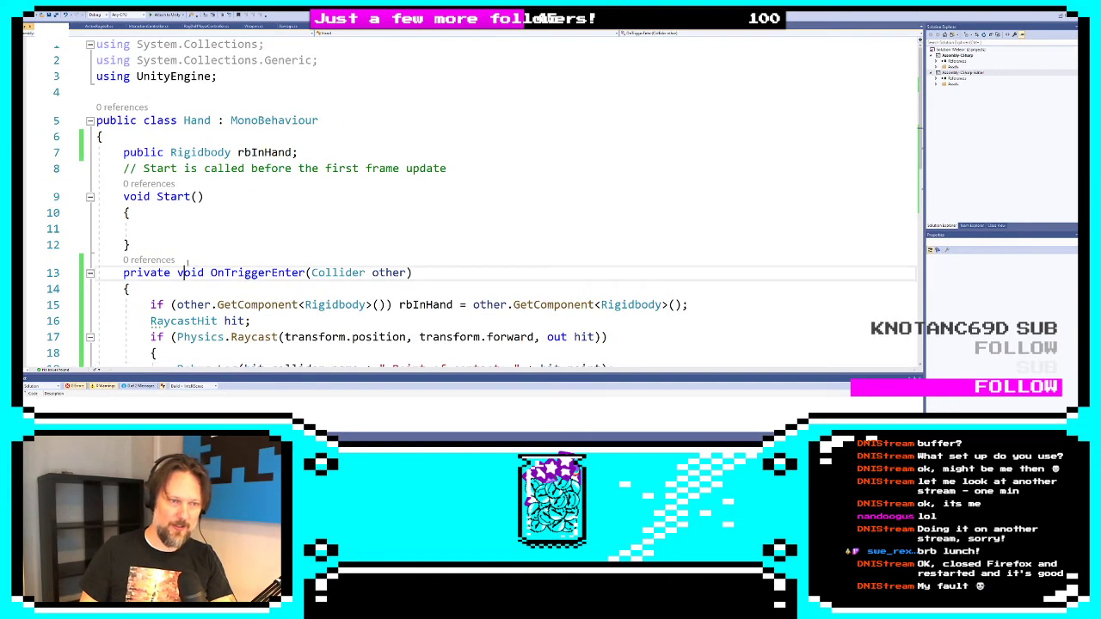
click(177, 246)
key(Return)
text(upda)
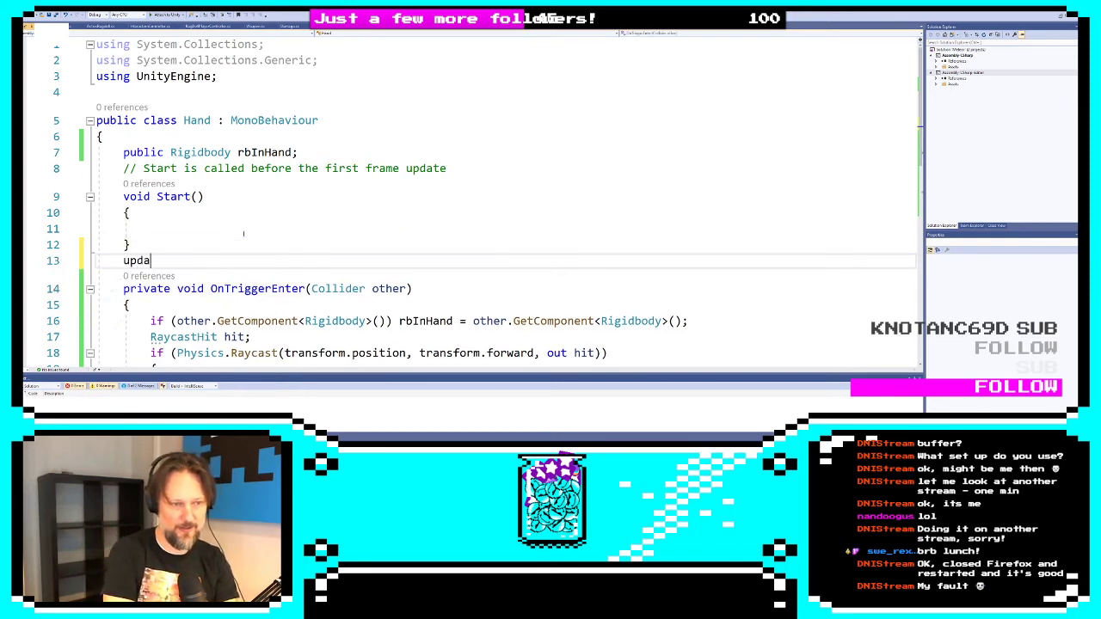
key(Tab)
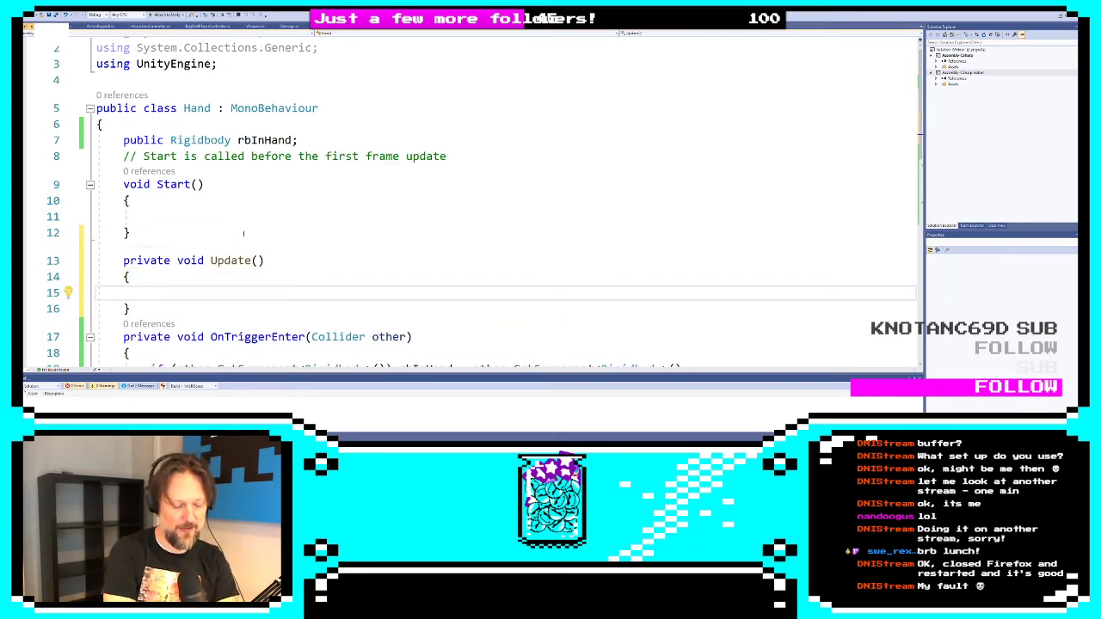
In Update, write the condition if (rbInHand && Input.GetButton("Fire3"))
text(if ()
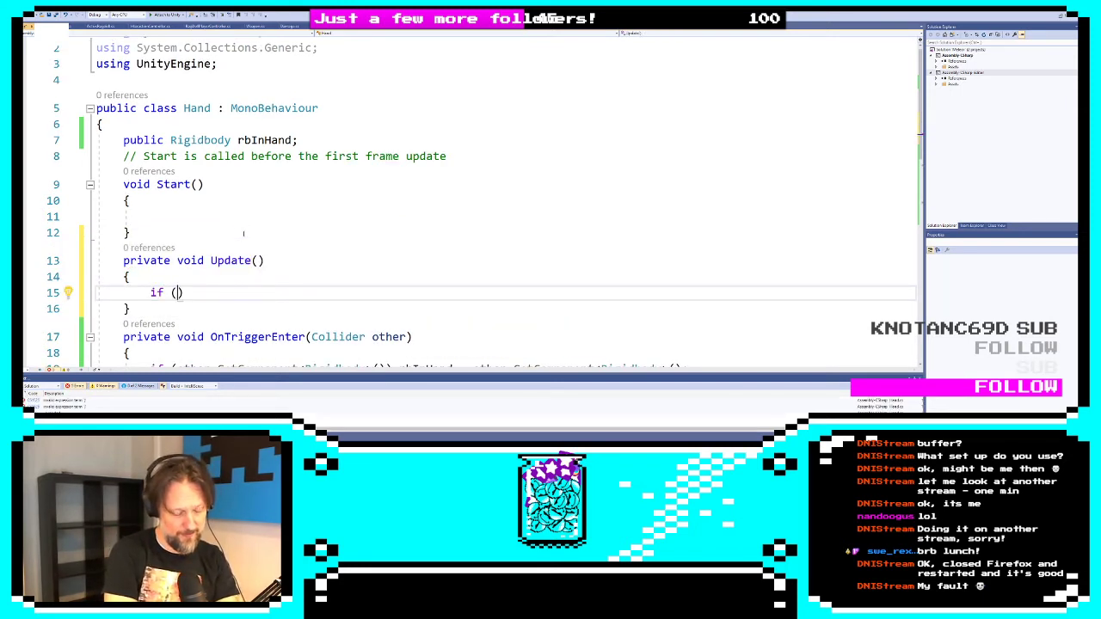
text(rbInHand))
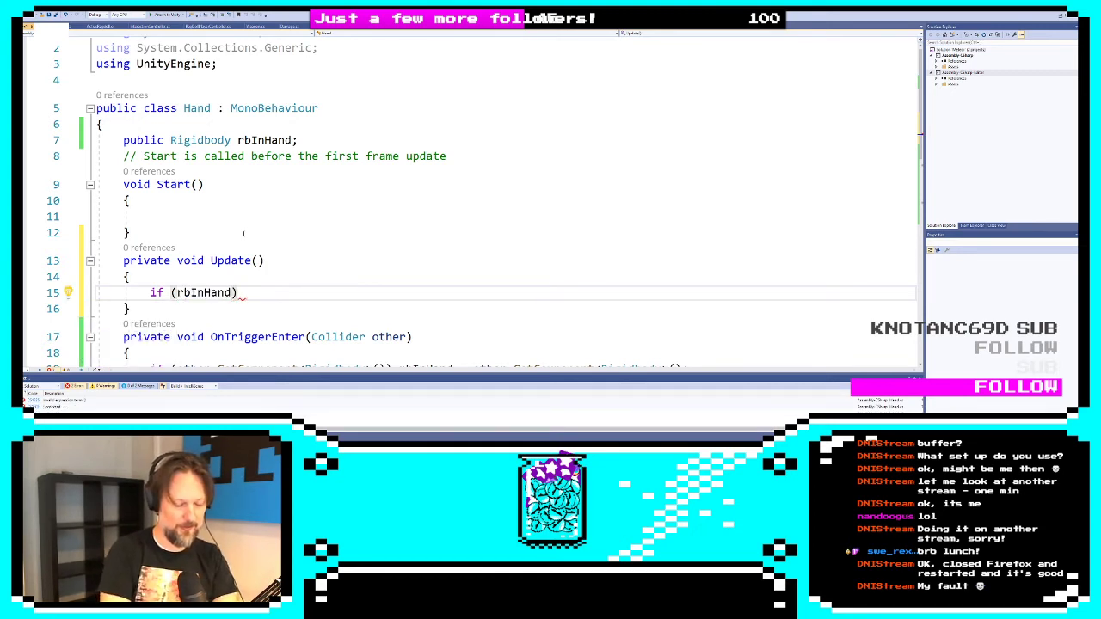
key(Left)
text(&& )
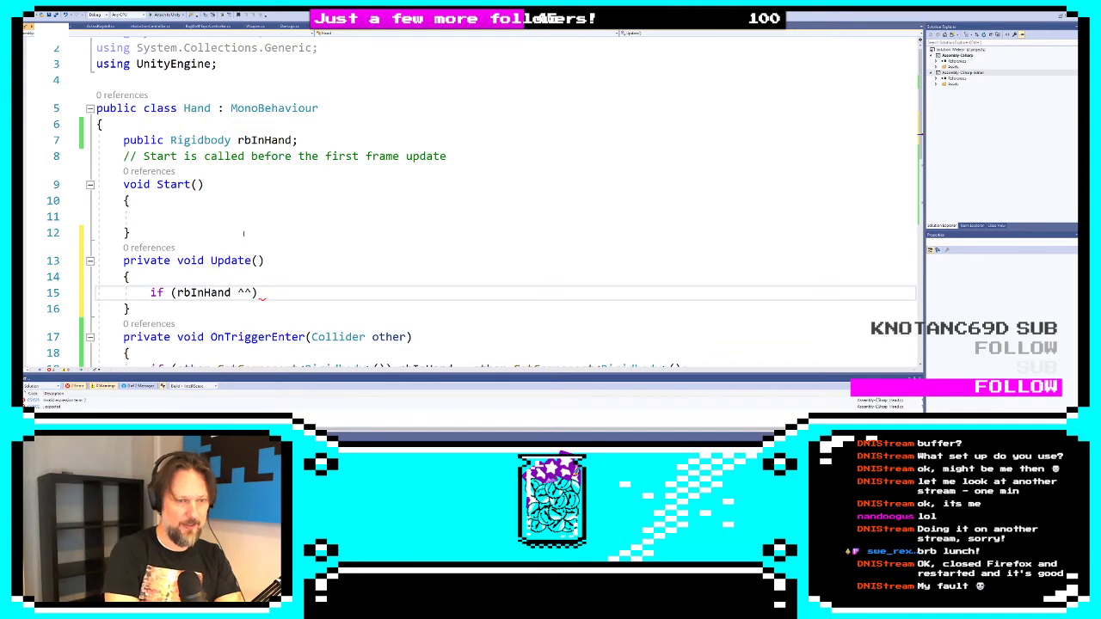
text(Input.GetA)
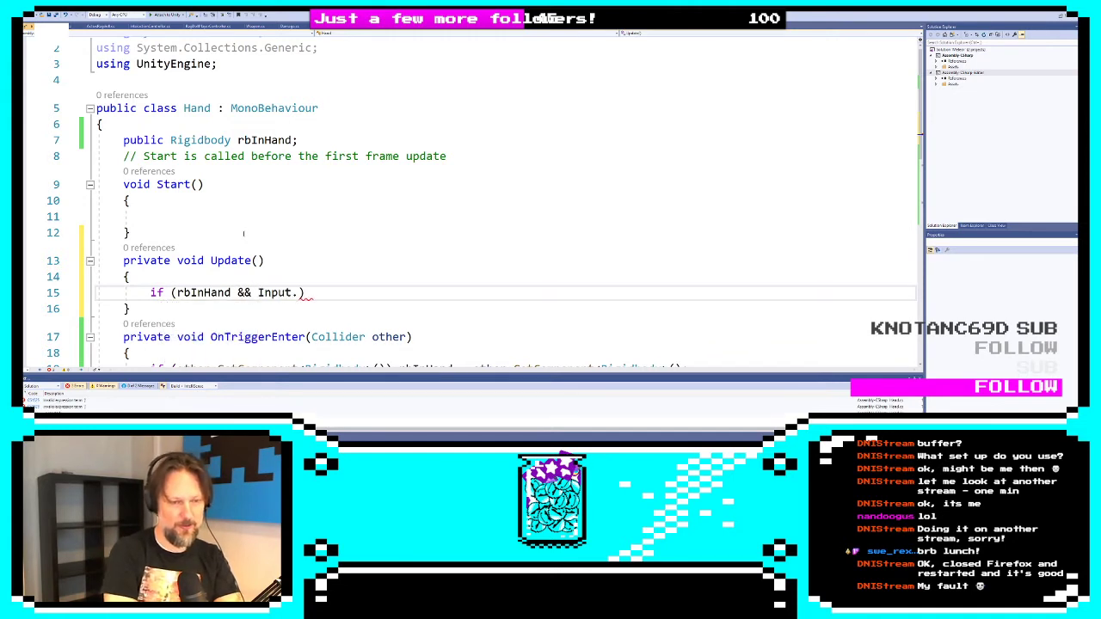
key(BackSpace)
text(Button()
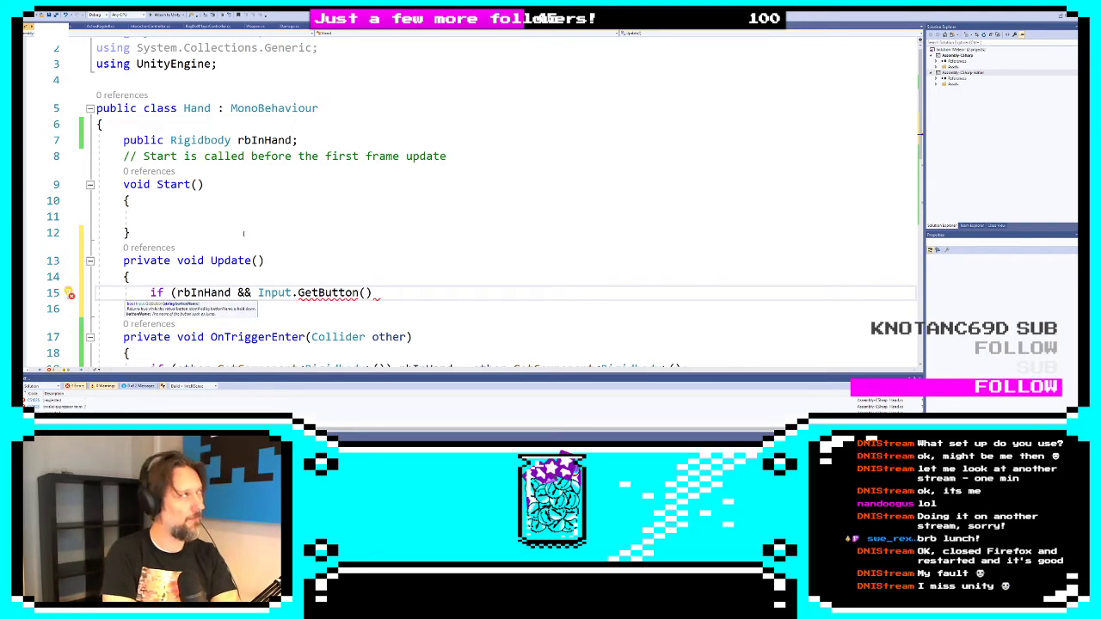
text("Fire)
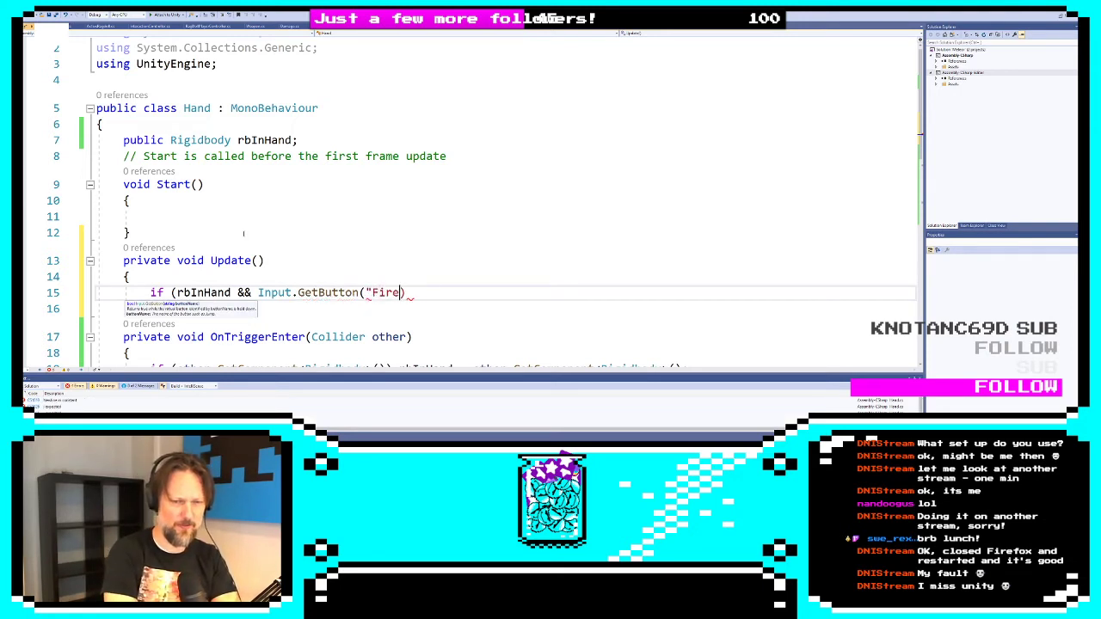
text(3"))
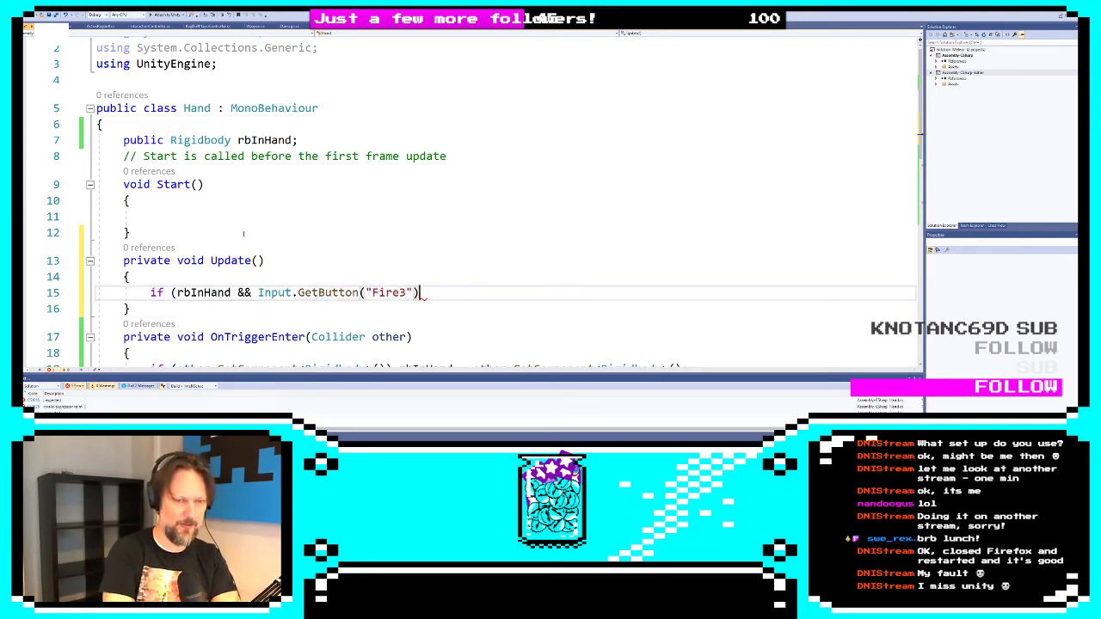
text())
Change GetButton to GetButtonDown in the Fire3 condition
key(Left)
key(ctrl+Left)
key(ctrl+Left)
key(ctrl+Left)
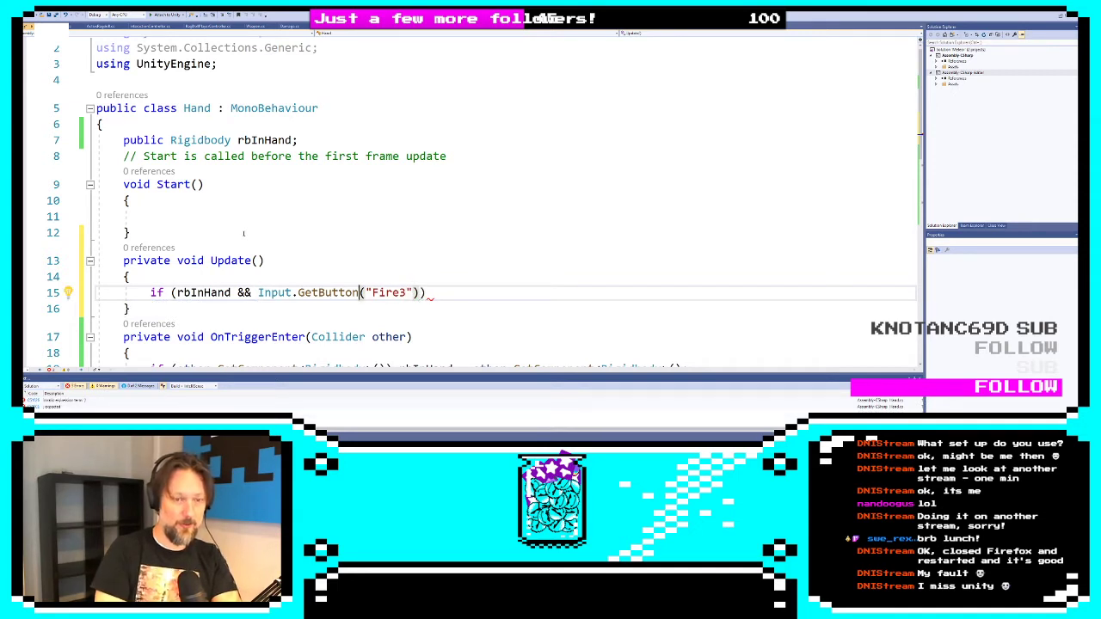
text(Down)
key(End)
key(Left)
key(Left)
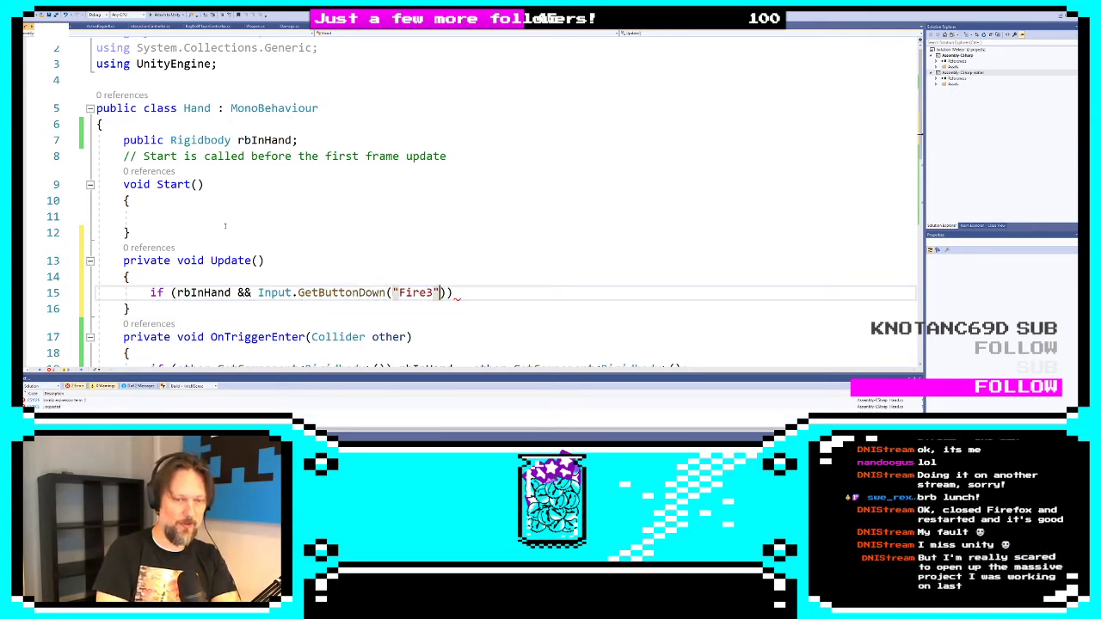
Add an empty braced block under the Fire3 condition in Update
key(End)
key(Return)
text({)
key(Return)
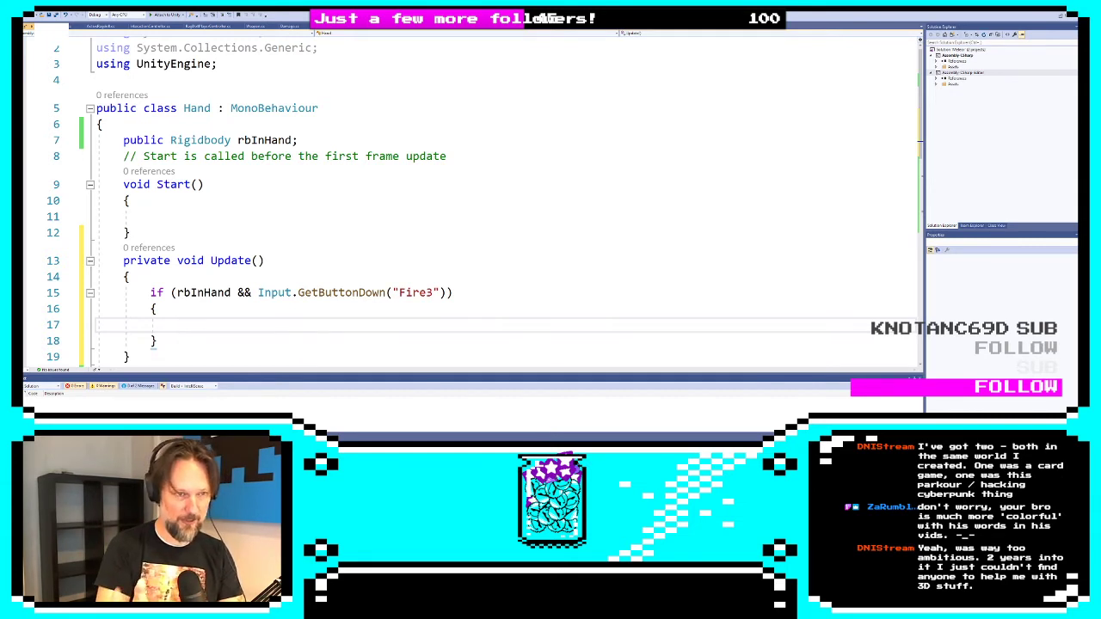
Look through the ActiveRagdoll script for its input handling, including the Jump and Attack calls in FixedUpdate
click(101, 26)
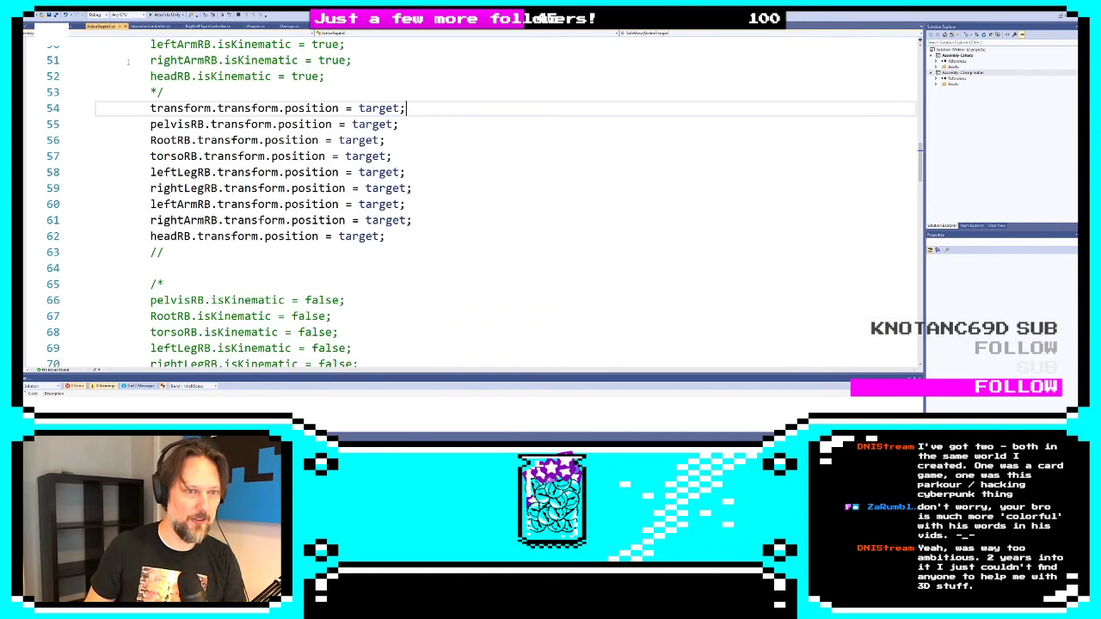
scroll(343, 267, down, 13)
scroll(314, 197, up, 4)
scroll(314, 197, down, 10)
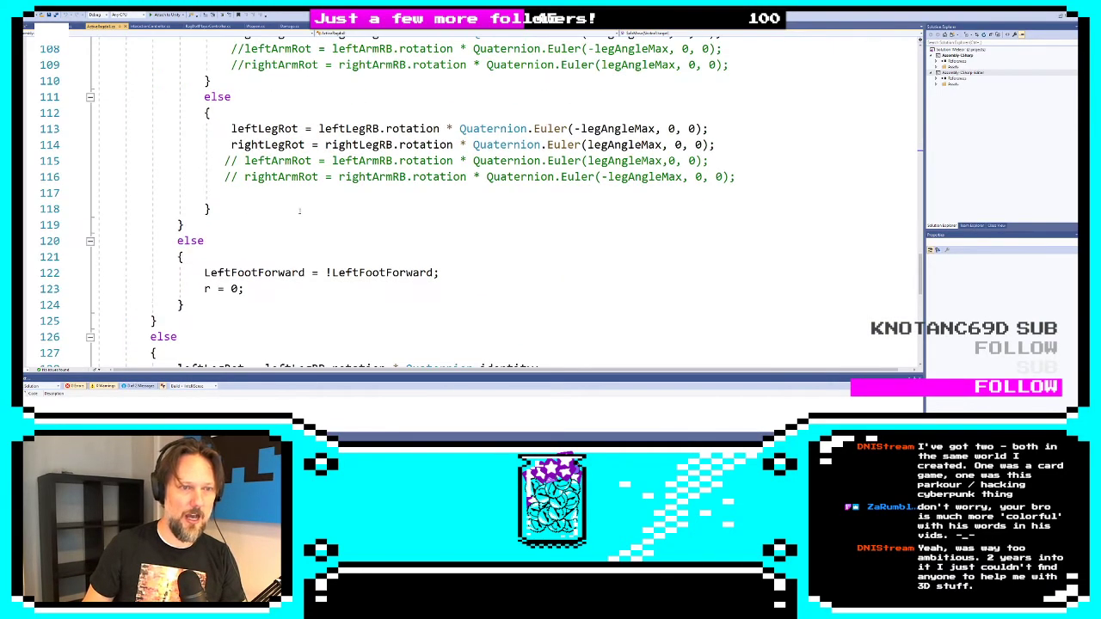
scroll(314, 197, up, 12)
scroll(314, 197, up, 16)
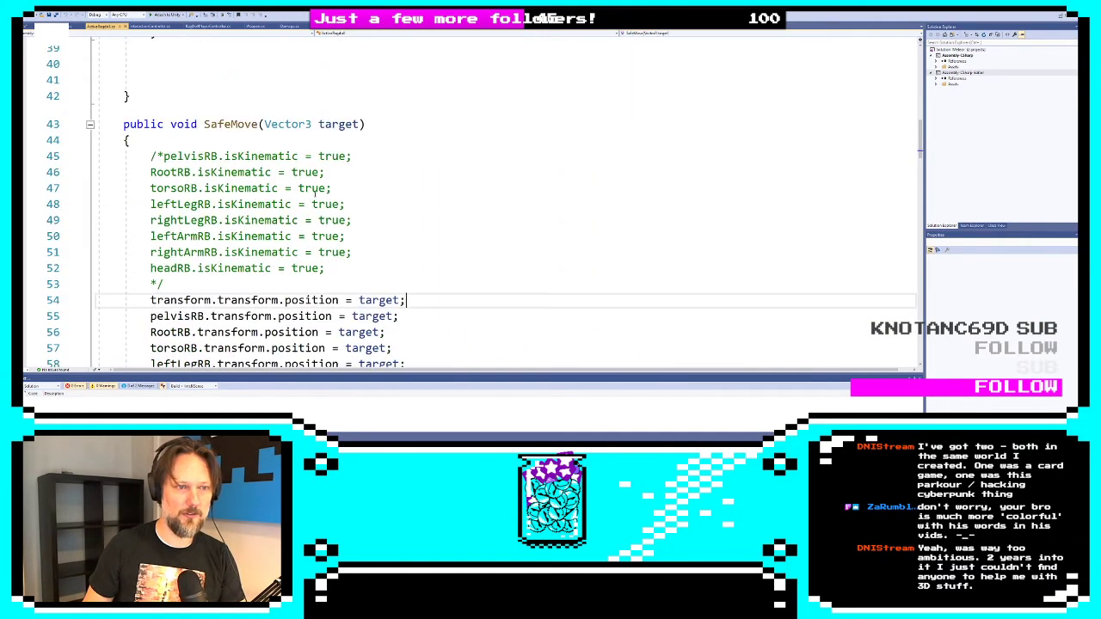
scroll(315, 194, up, 5)
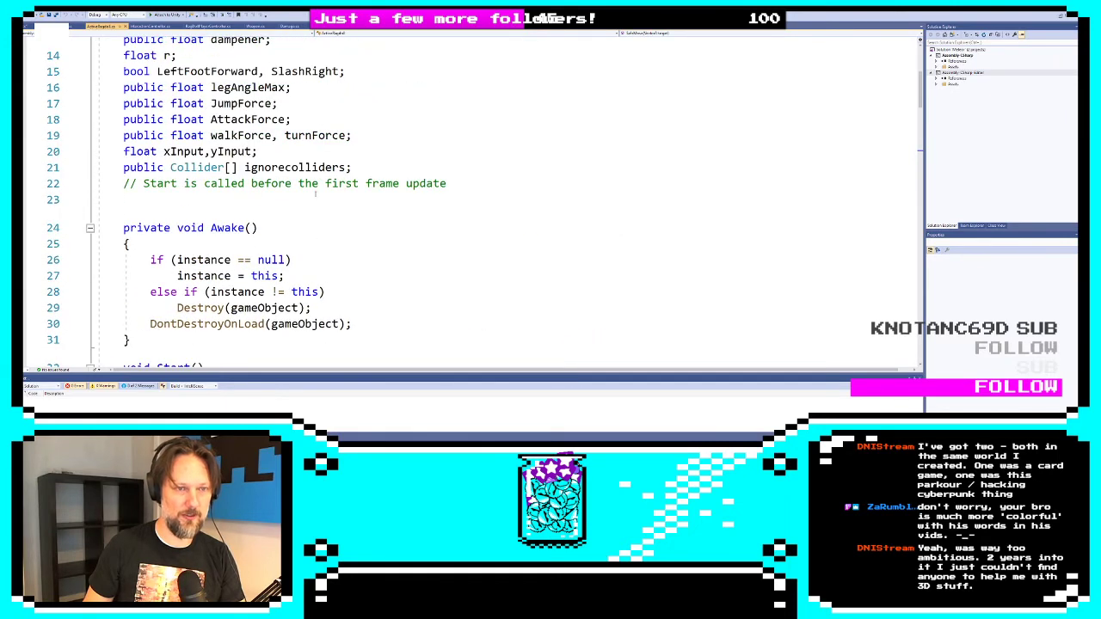
scroll(315, 194, down, 17)
scroll(315, 197, down, 8)
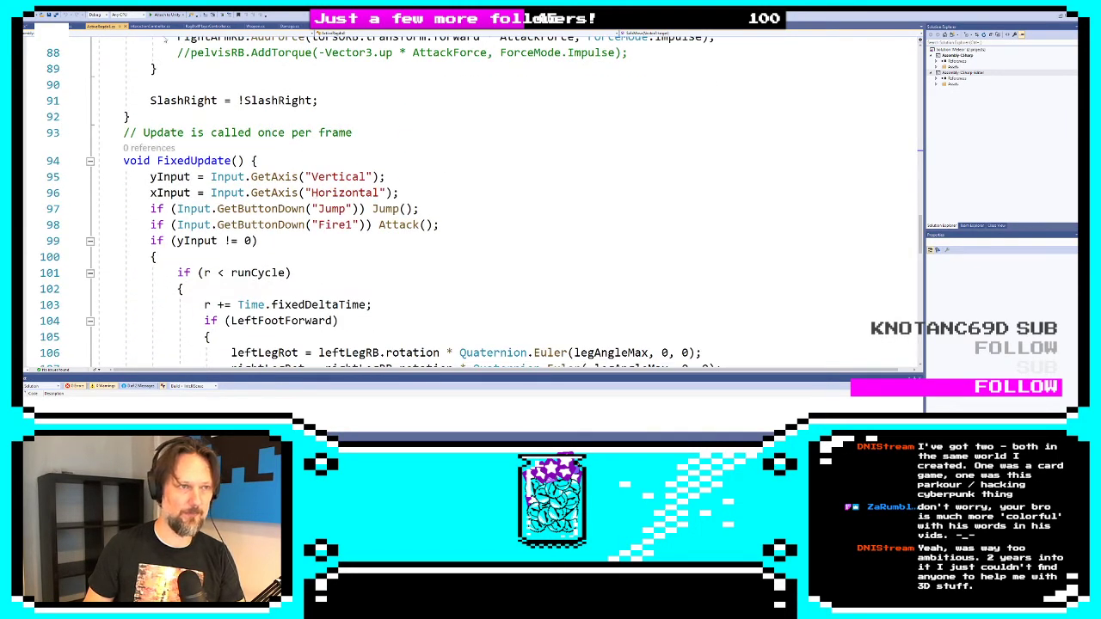
scroll(387, 198, down, 1)
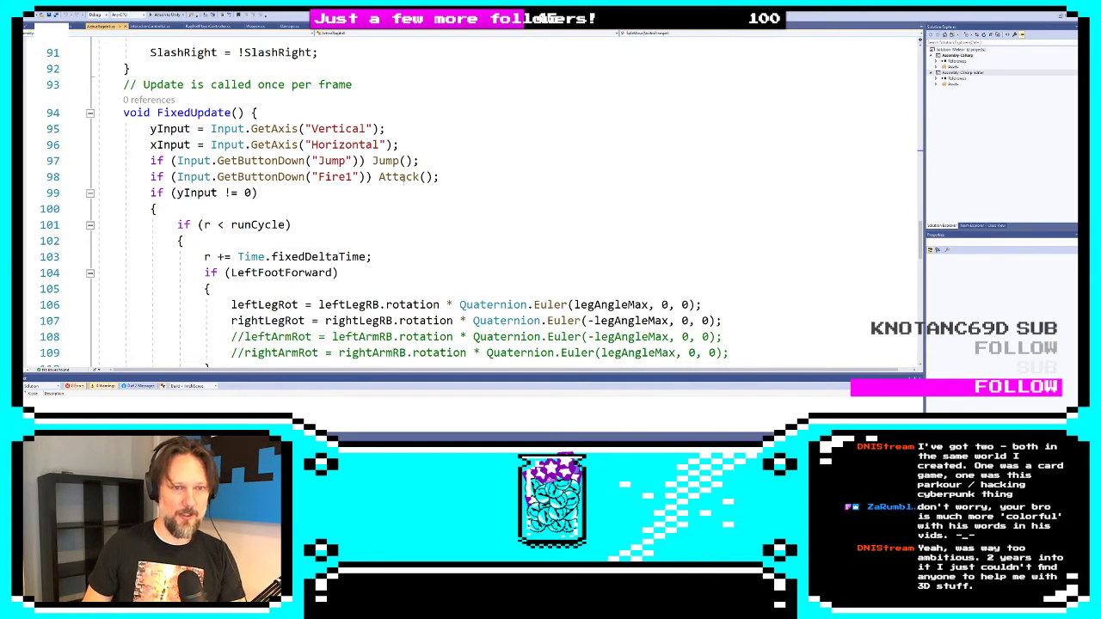
click(419, 177)
scroll(384, 230, down, 1)
scroll(383, 229, down, 11)
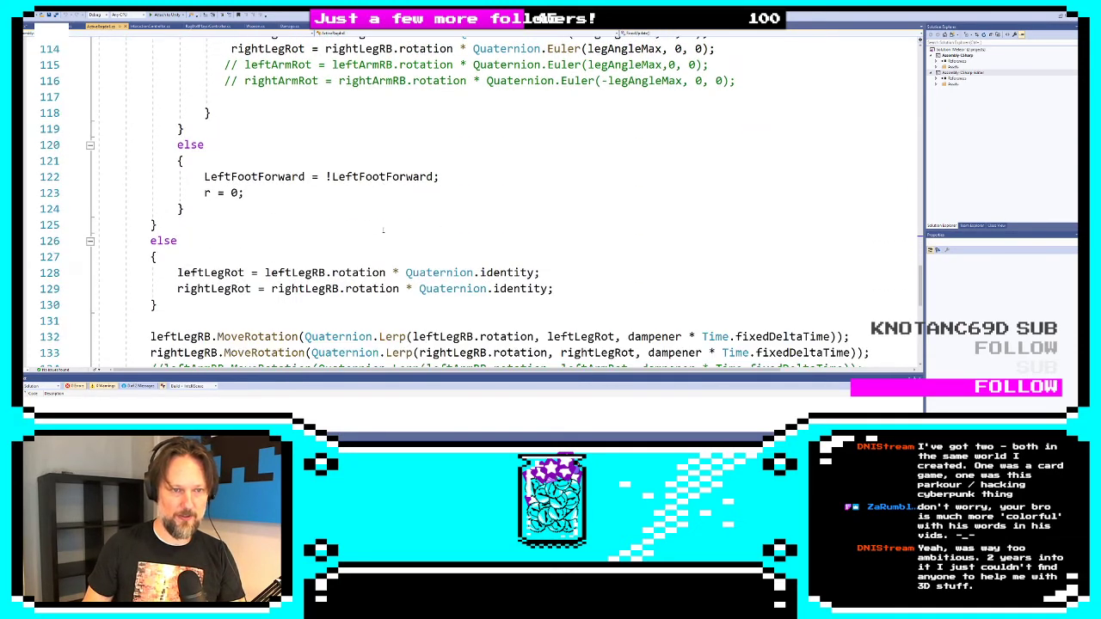
scroll(383, 225, up, 12)
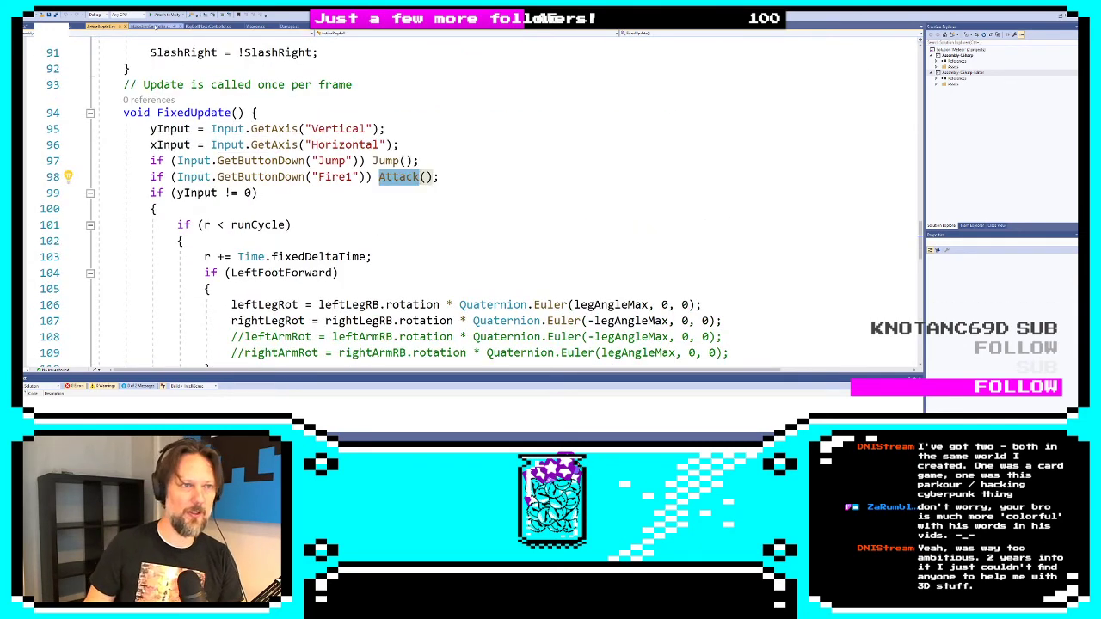
Check the Fire3 input condition in the InteractionController script's Update method
click(150, 27)
double_click(333, 236)
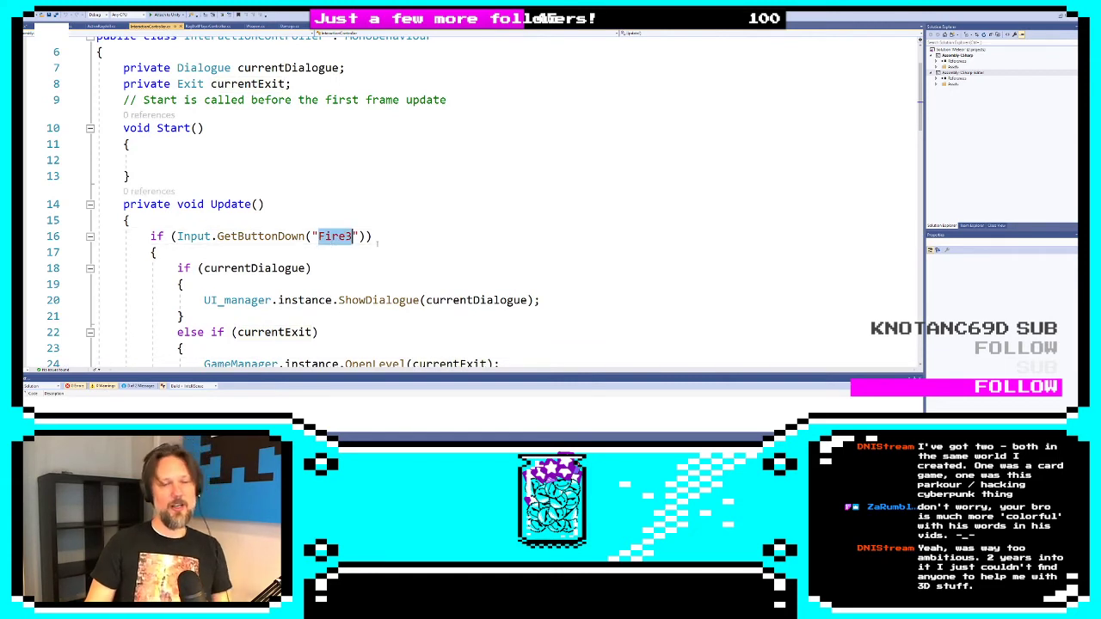
click(393, 238)
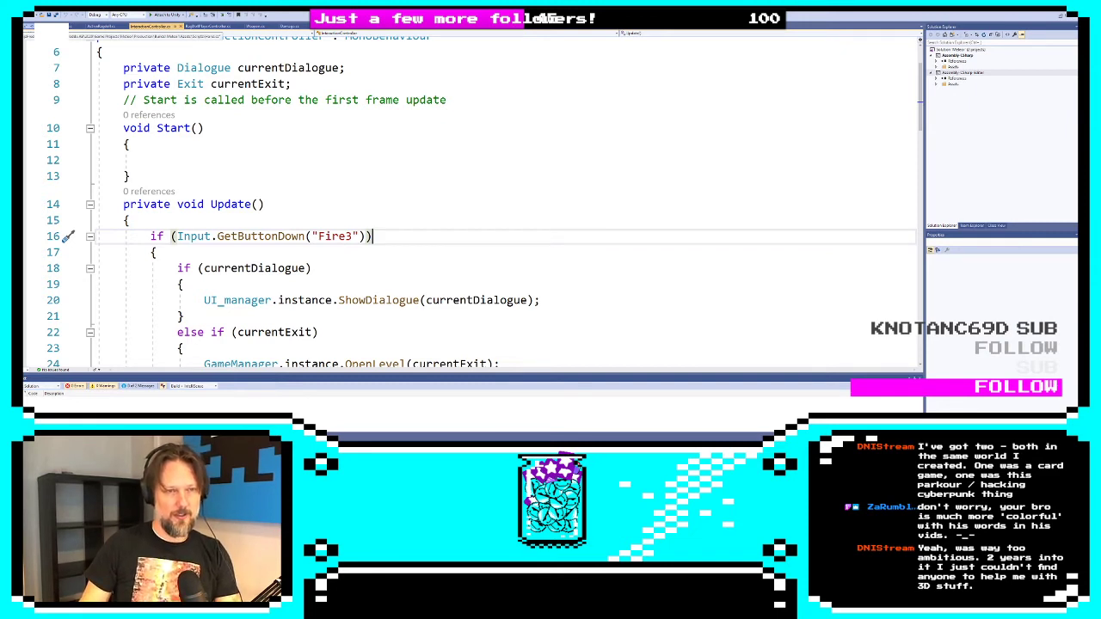
click(299, 84)
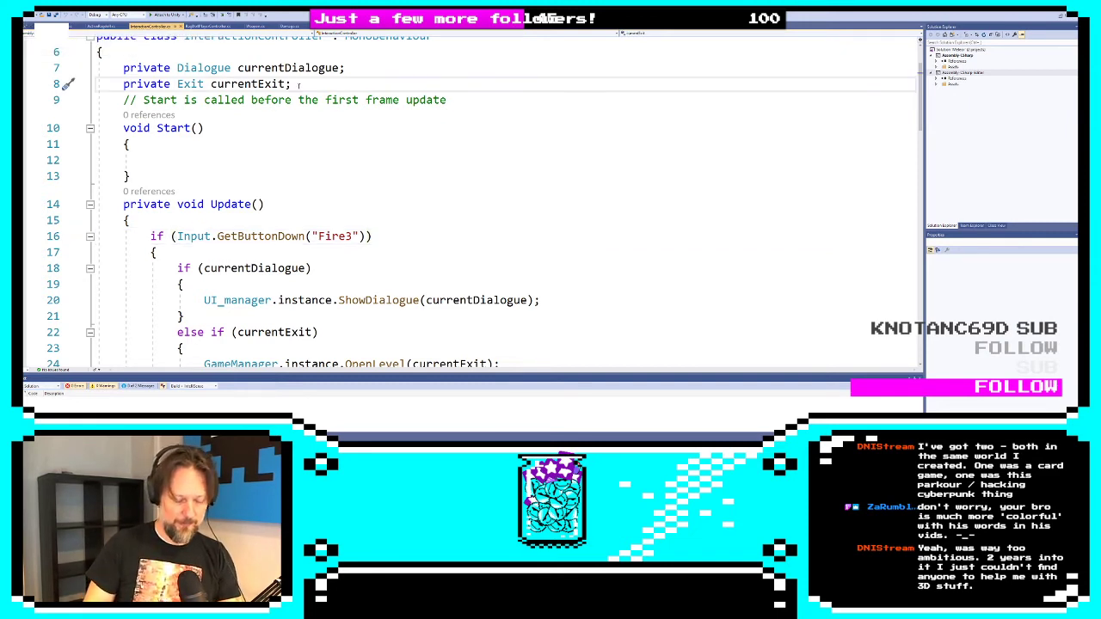
key(Return)
text(privat)
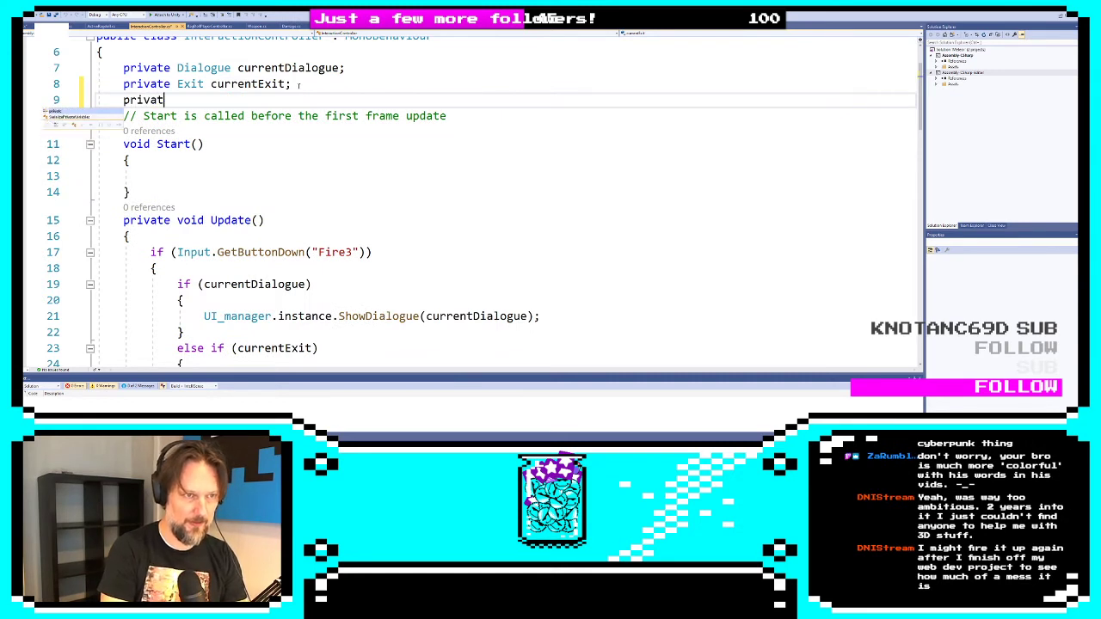
text(e Rigidbody )
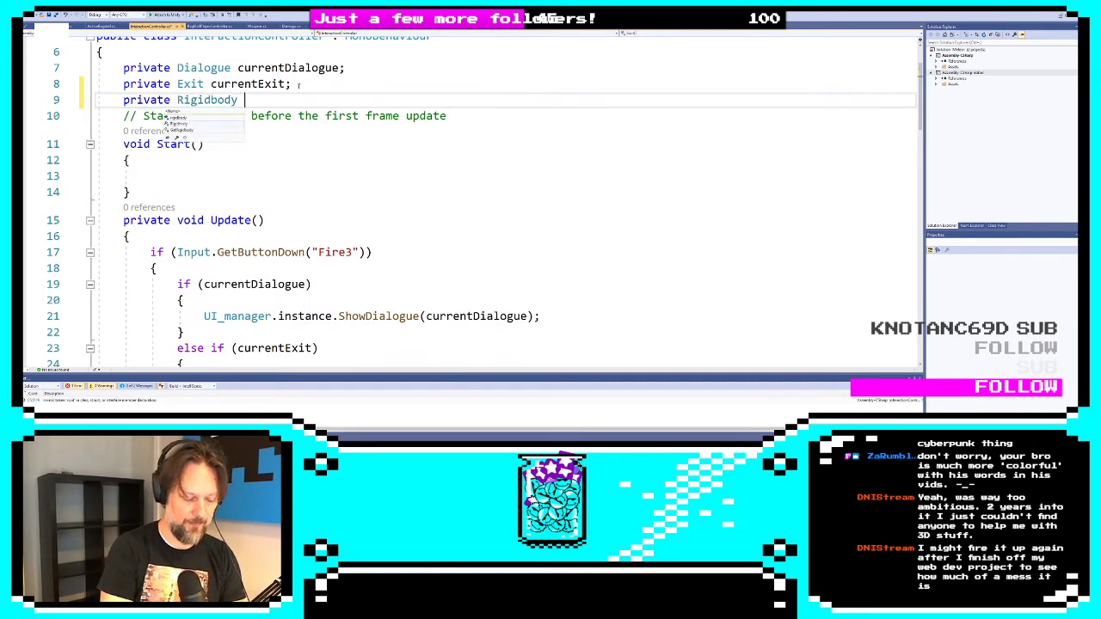
text(current)
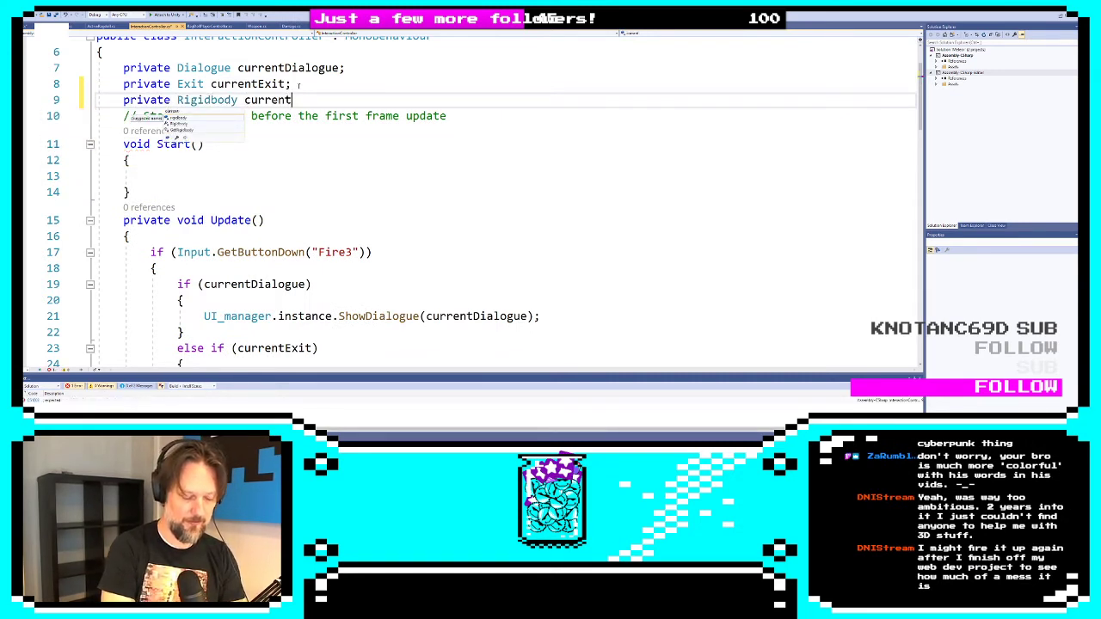
text(Object)
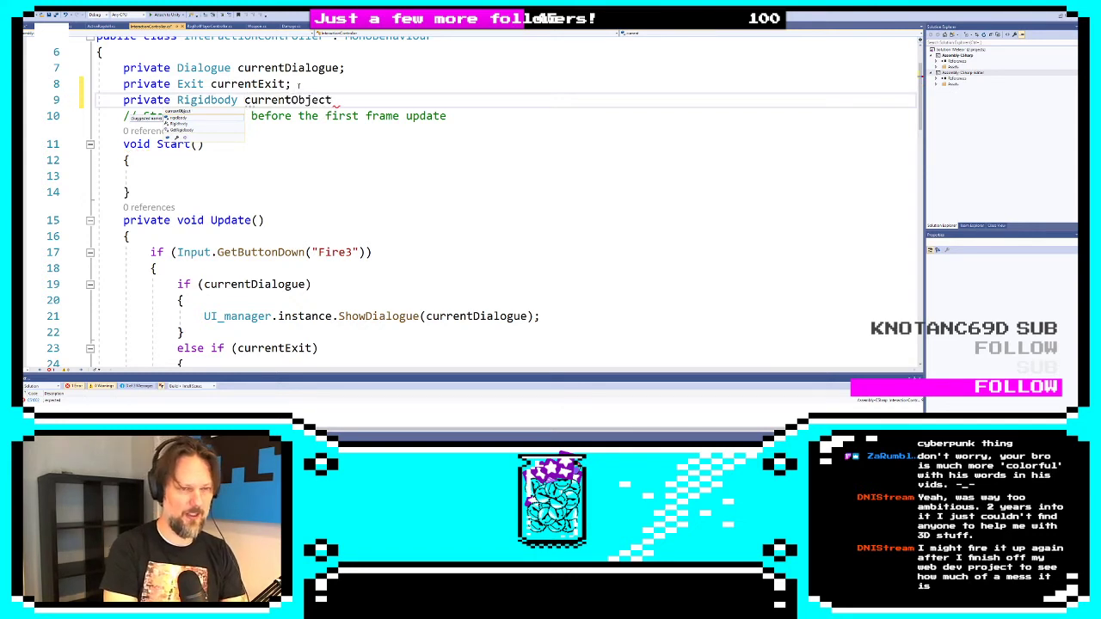
key(BackSpace)
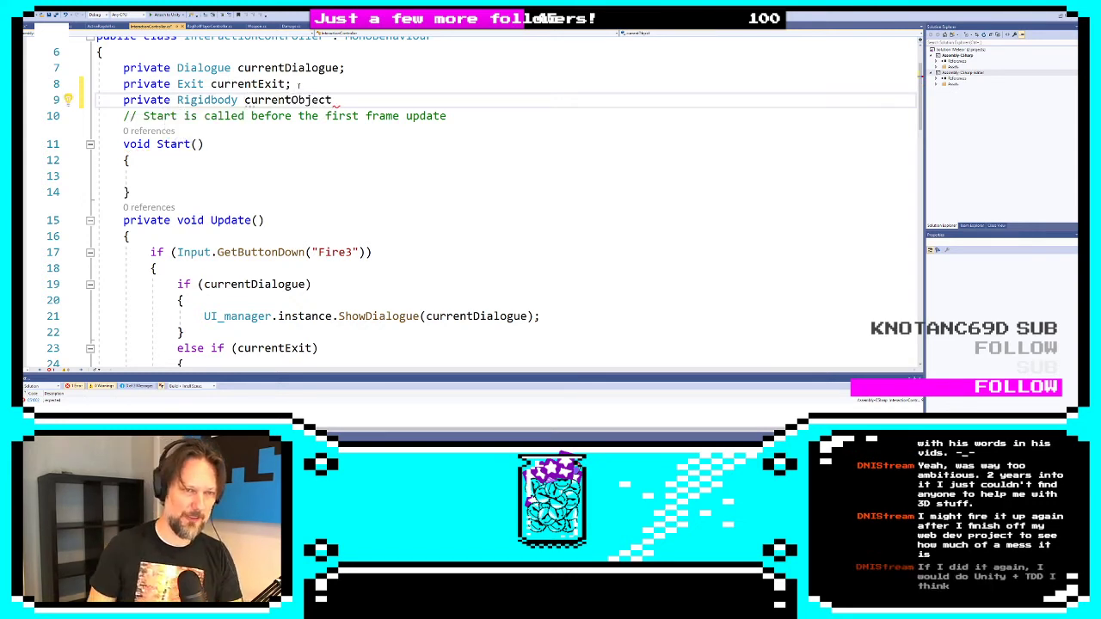
drag(333, 99, 42, 108)
key(BackSpace)
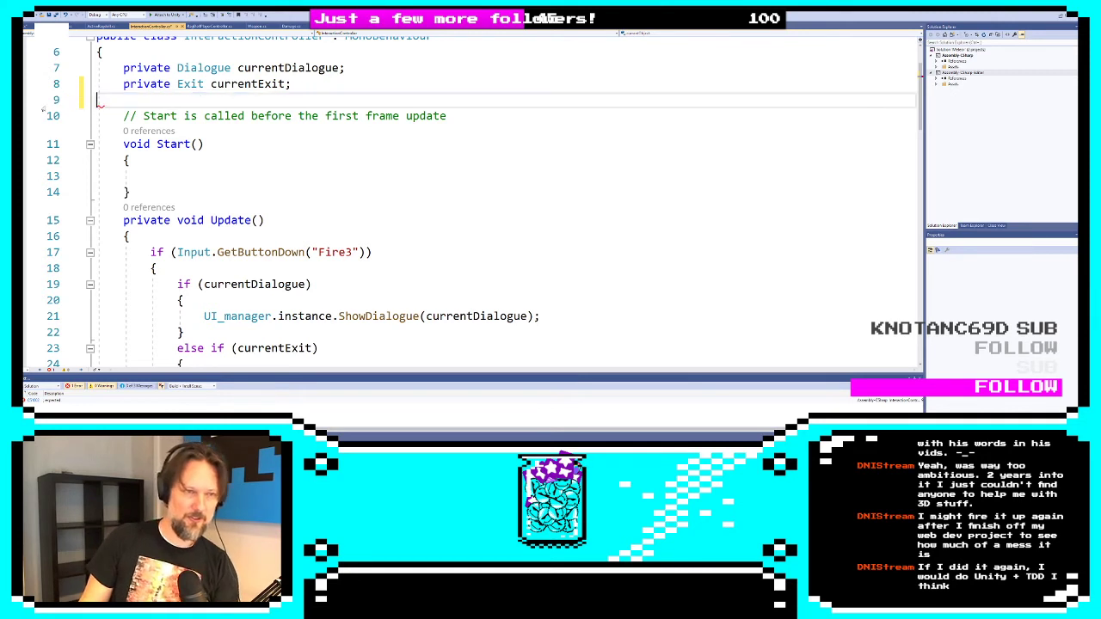
key(BackSpace)
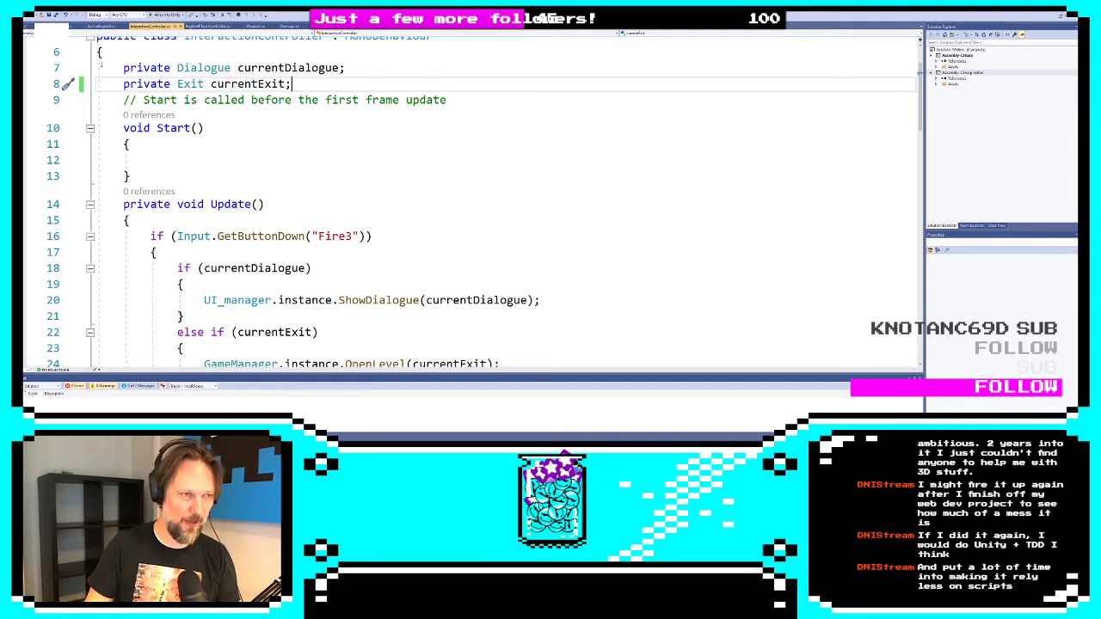
Return to the Hand script and review the Fire3 condition in Update and the rbInHand field declaration
click(28, 26)
scroll(361, 184, down, 3)
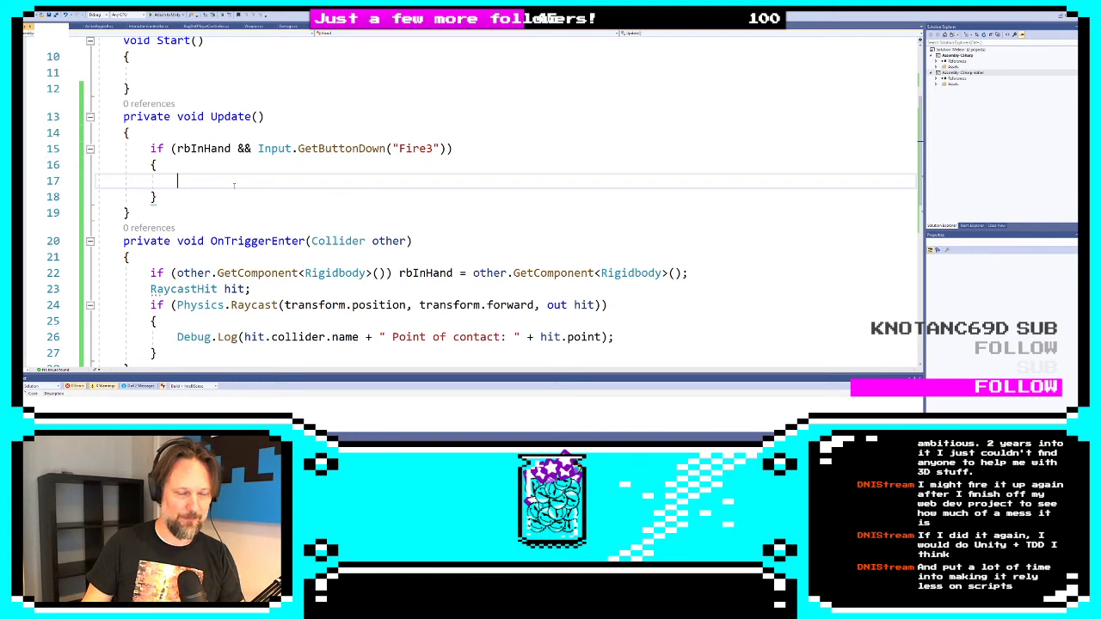
click(235, 148)
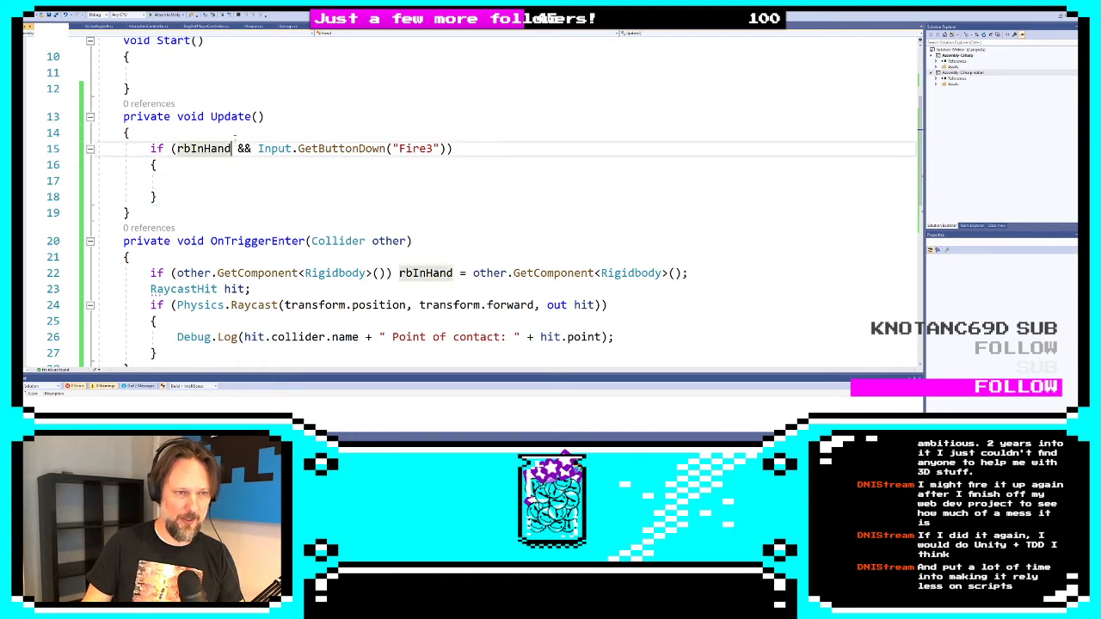
click(234, 135)
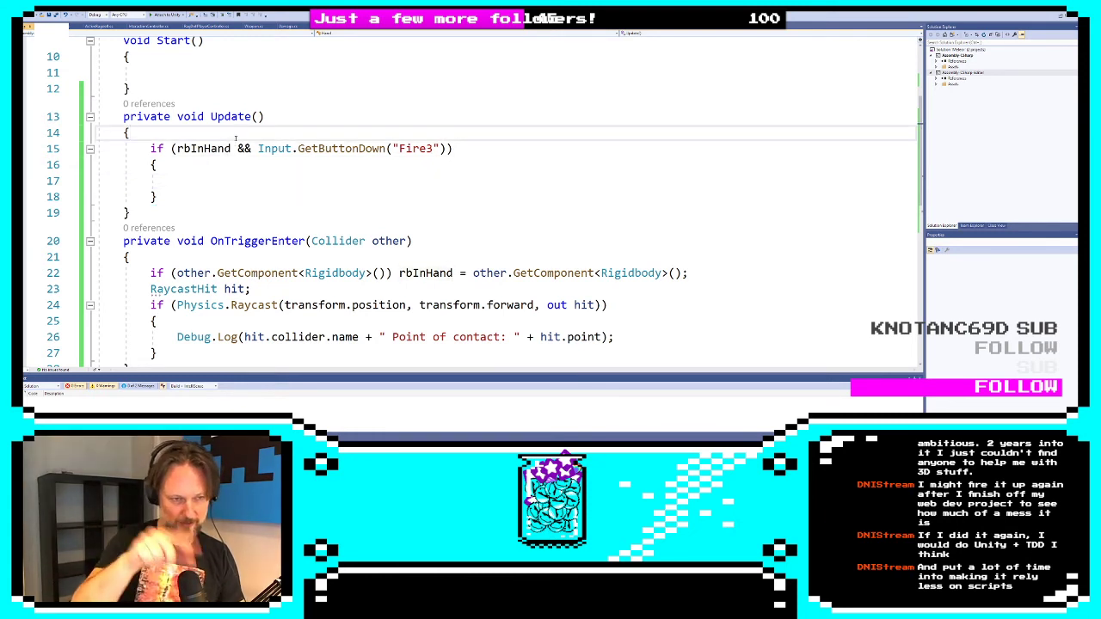
click(318, 182)
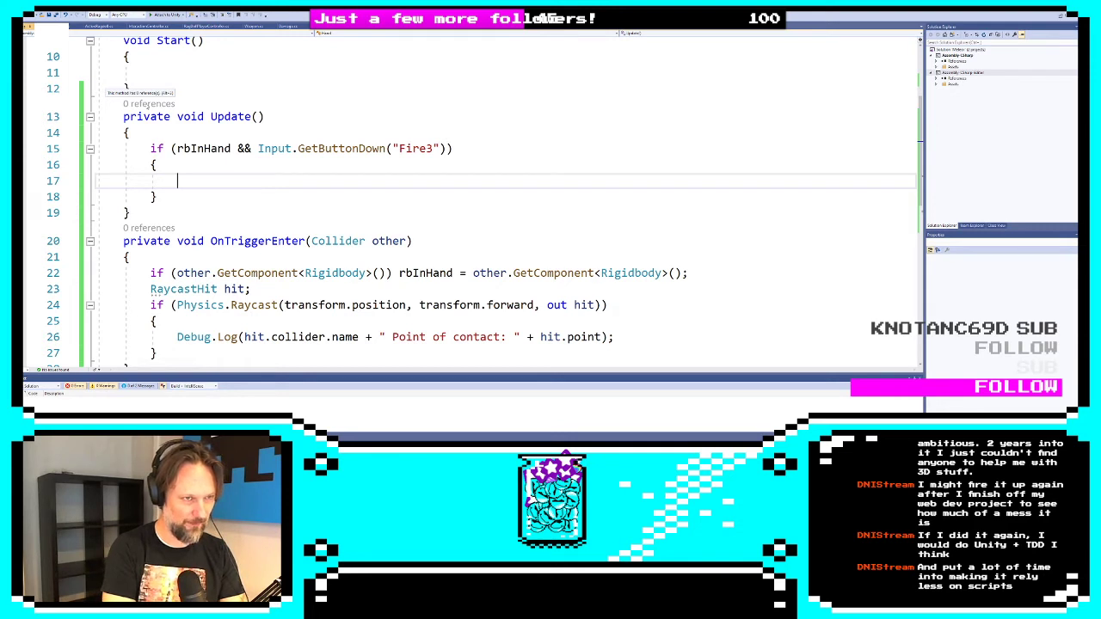
scroll(310, 141, up, 3)
click(310, 141)
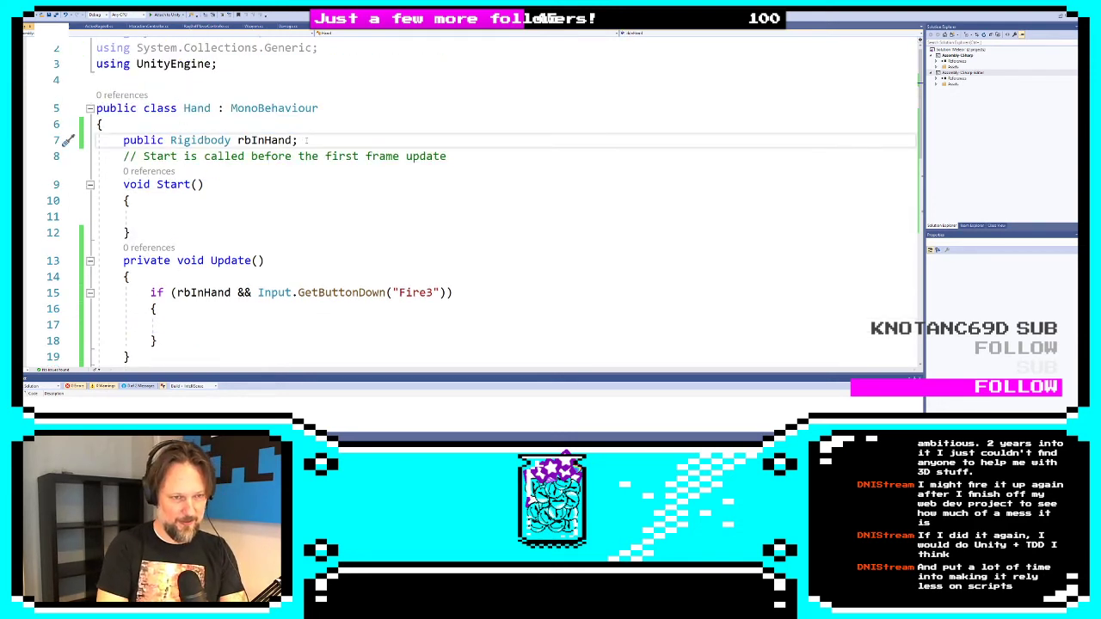
scroll(306, 140, down, 2)
Inside the Fire3 block in Update, start a statement that calls AddComponent on rbInHand.gameObject
click(233, 228)
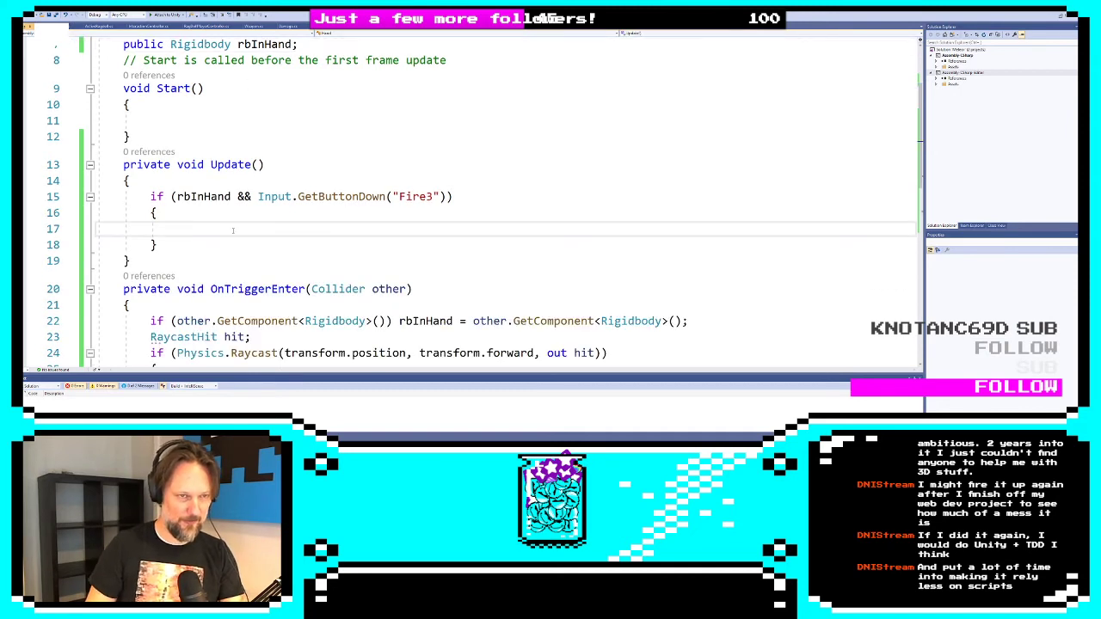
text(rbInHand.)
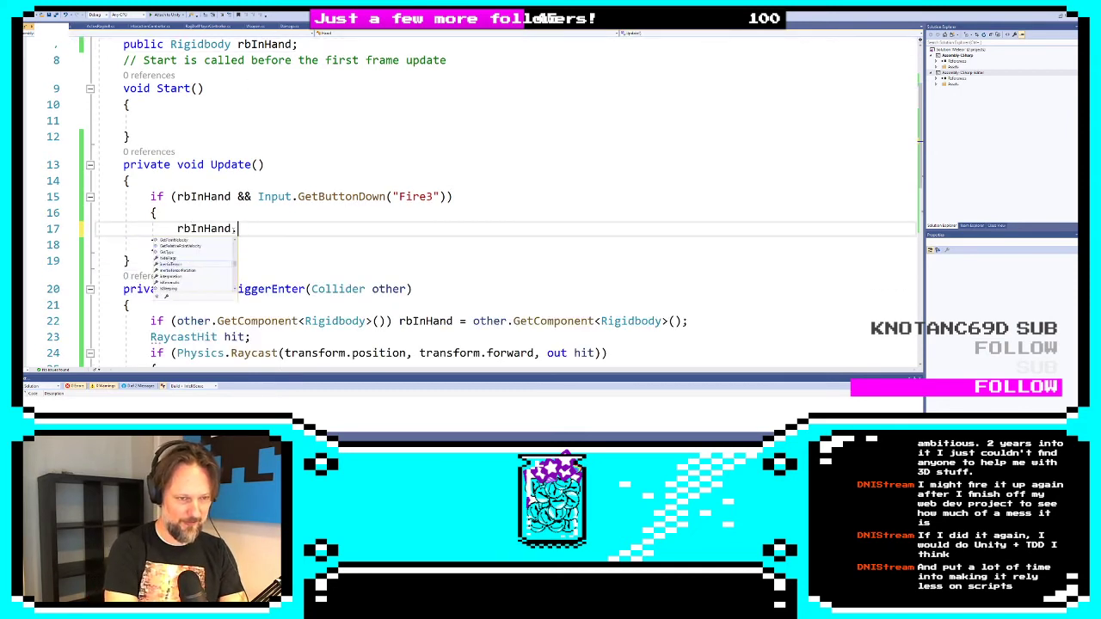
text(addCom)
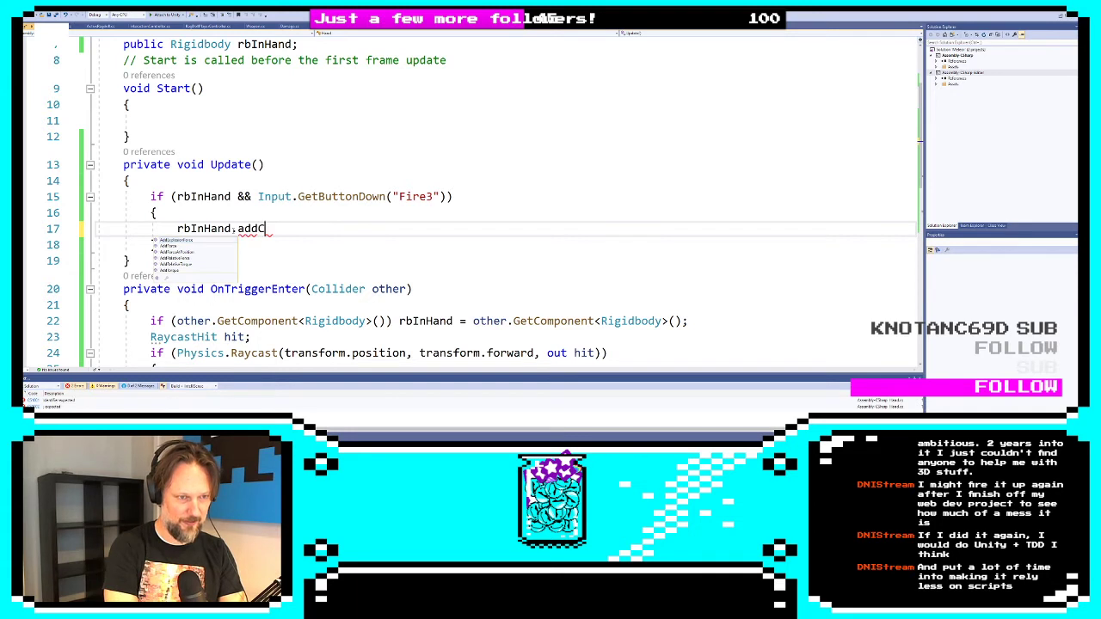
key(BackSpace)
key(BackSpace)
key(BackSpace)
key(BackSpace)
key(BackSpace)
key(BackSpace)
text(game)
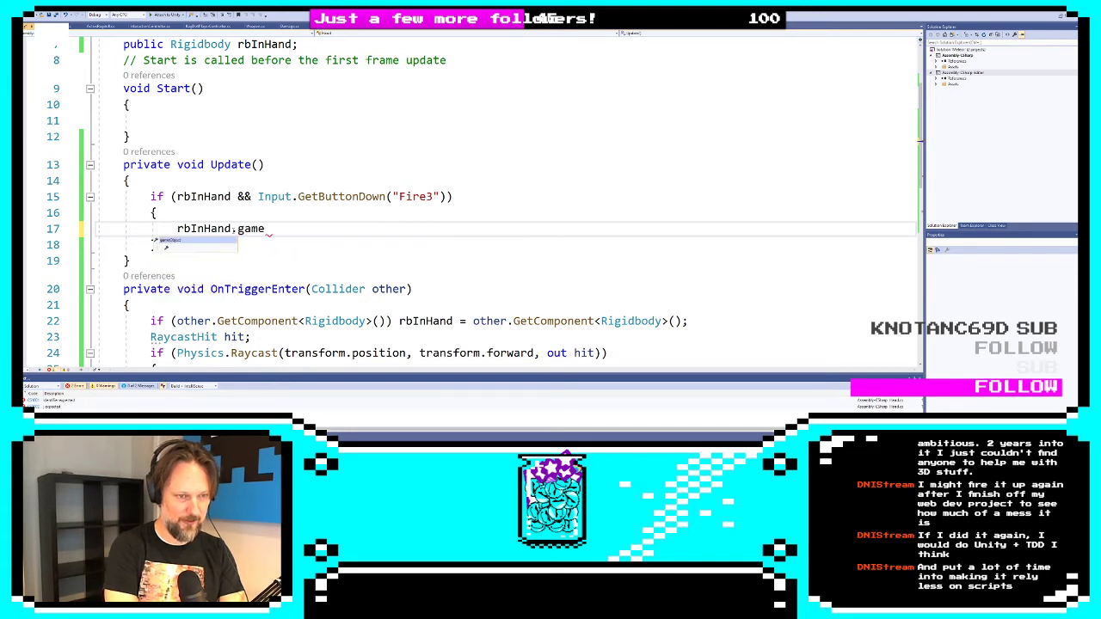
text(Object.AddComponent<S)
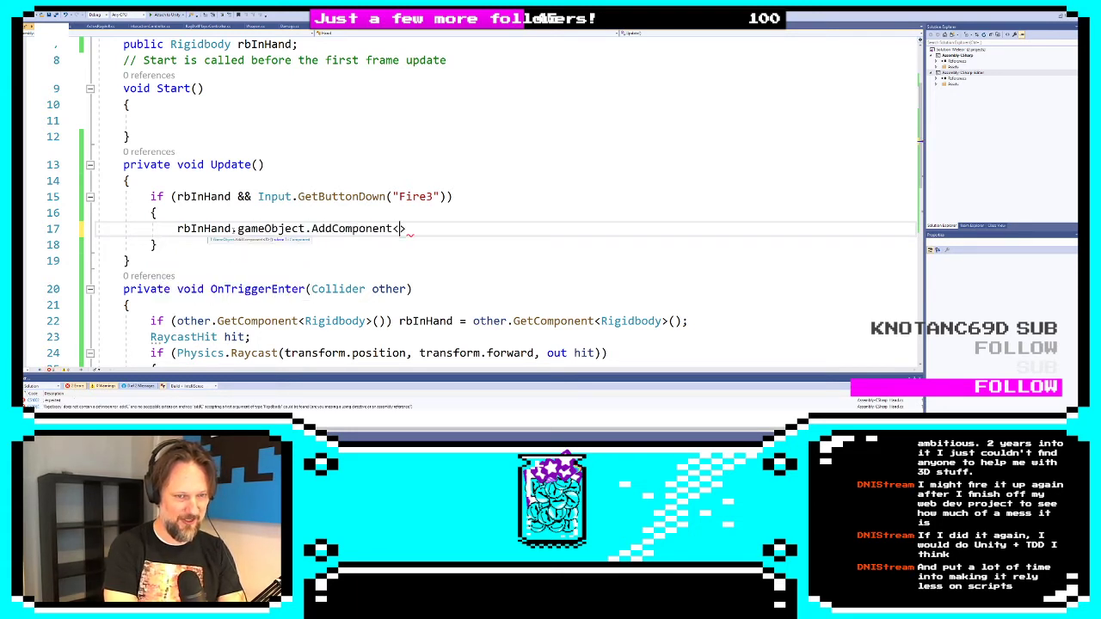
Complete the AddComponent call with FixedJoint as the component type, empty parentheses and a semicolon
text(pring)
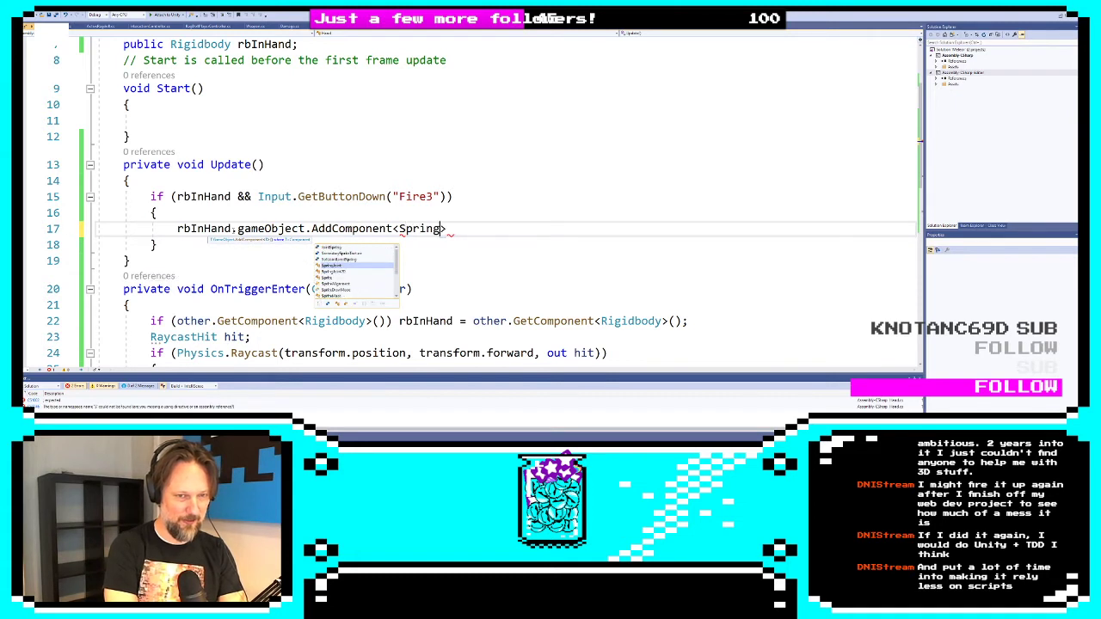
key(BackSpace)
key(BackSpace)
key(BackSpace)
key(BackSpace)
key(BackSpace)
text(Gi)
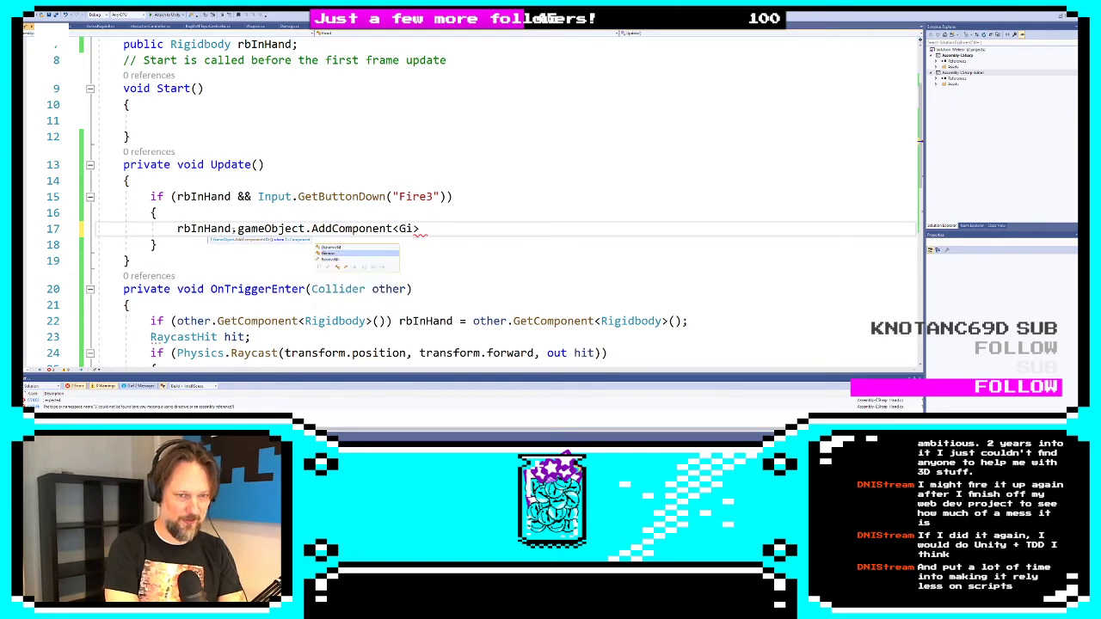
key(BackSpace)
key(BackSpace)
text(FixedJoint>)
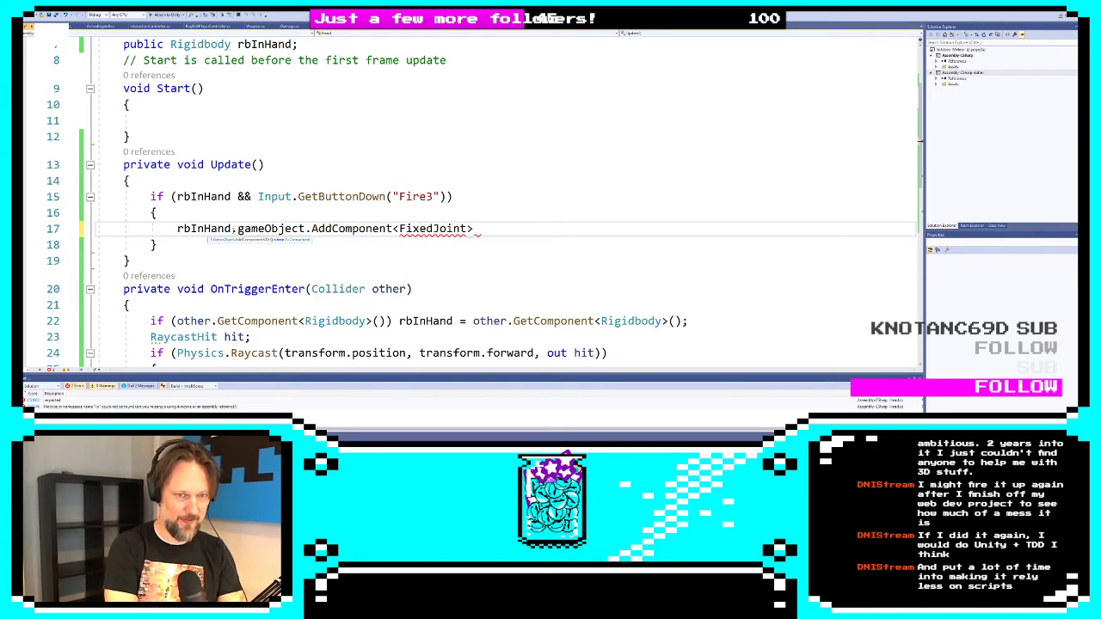
text(();)
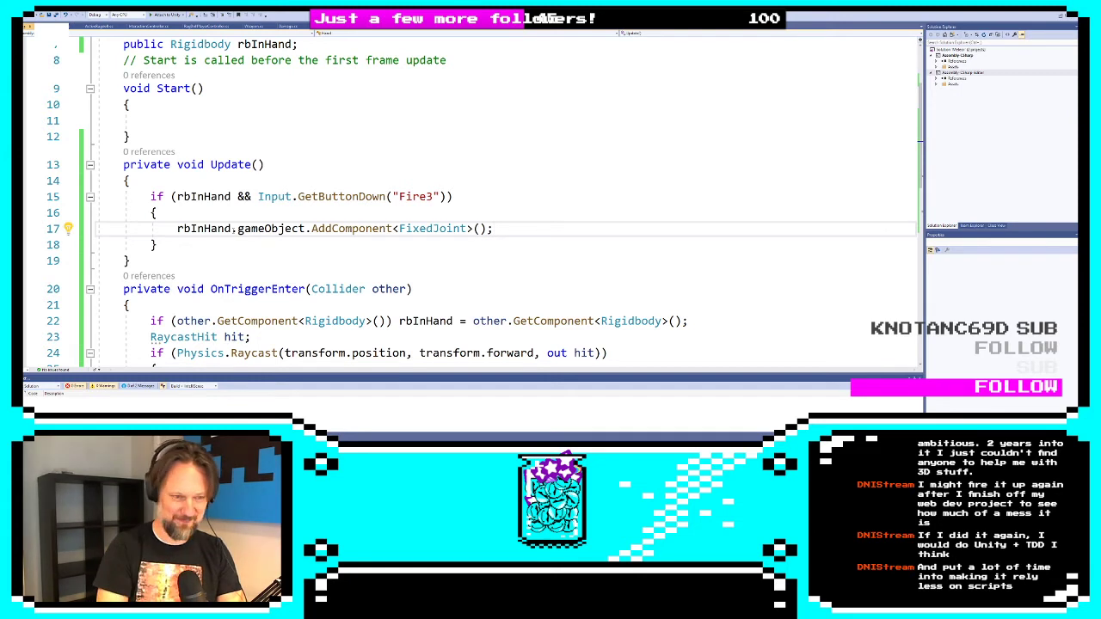
Start a var declaration on a new line below the AddComponent statement in the Fire3 block
key(Return)
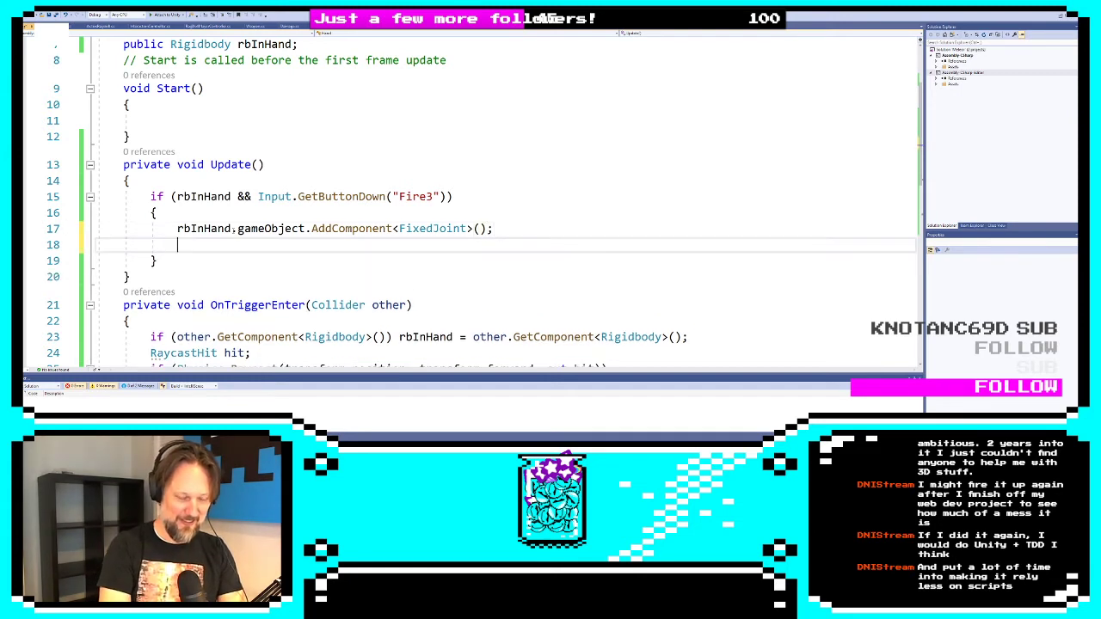
text(var )
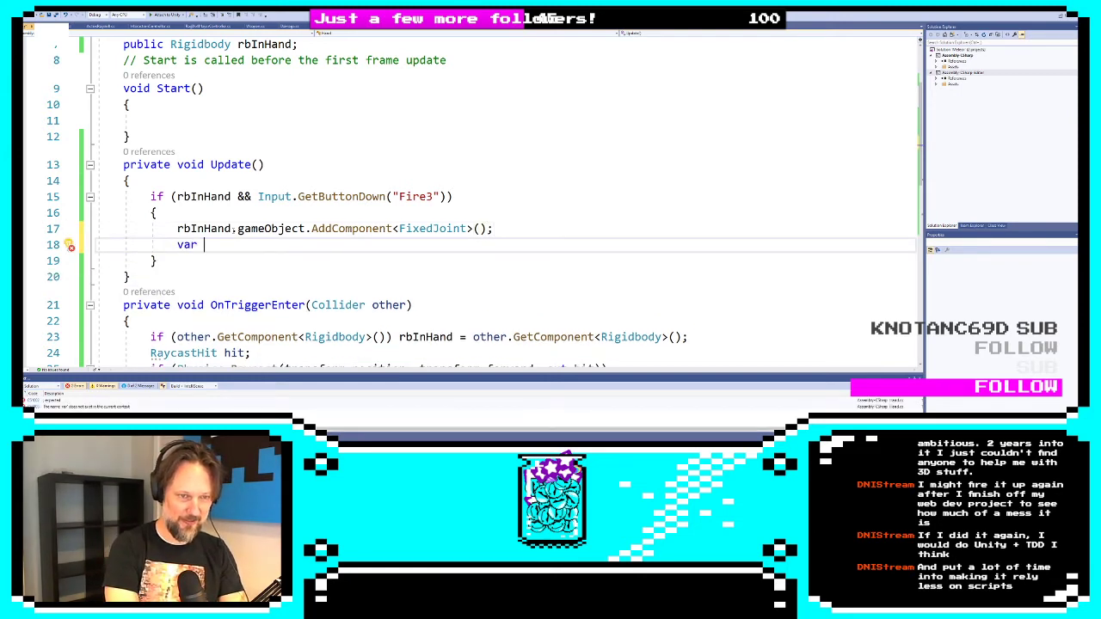
text(rbIn)
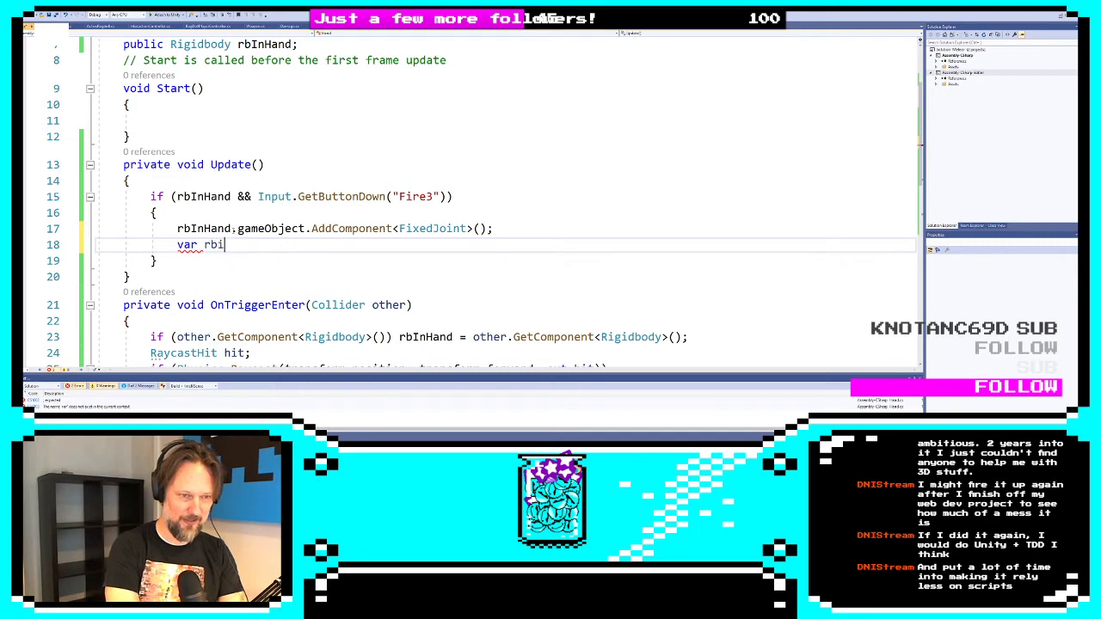
key(BackSpace)
key(BackSpace)
key(BackSpace)
key(BackSpace)
text(rn)
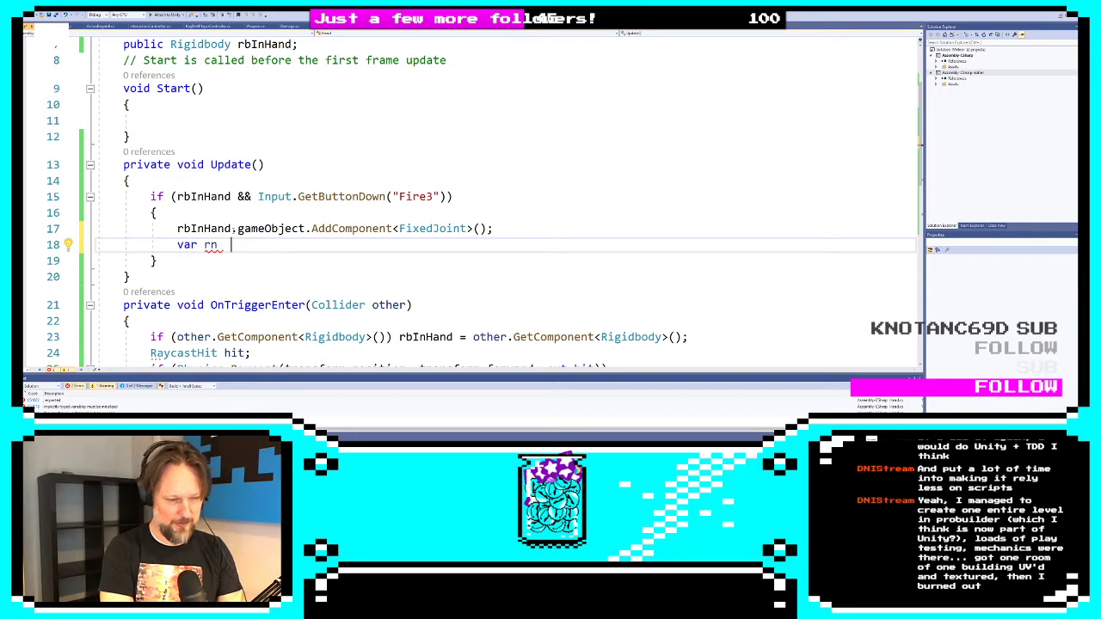
key(BackSpace)
key(BackSpace)
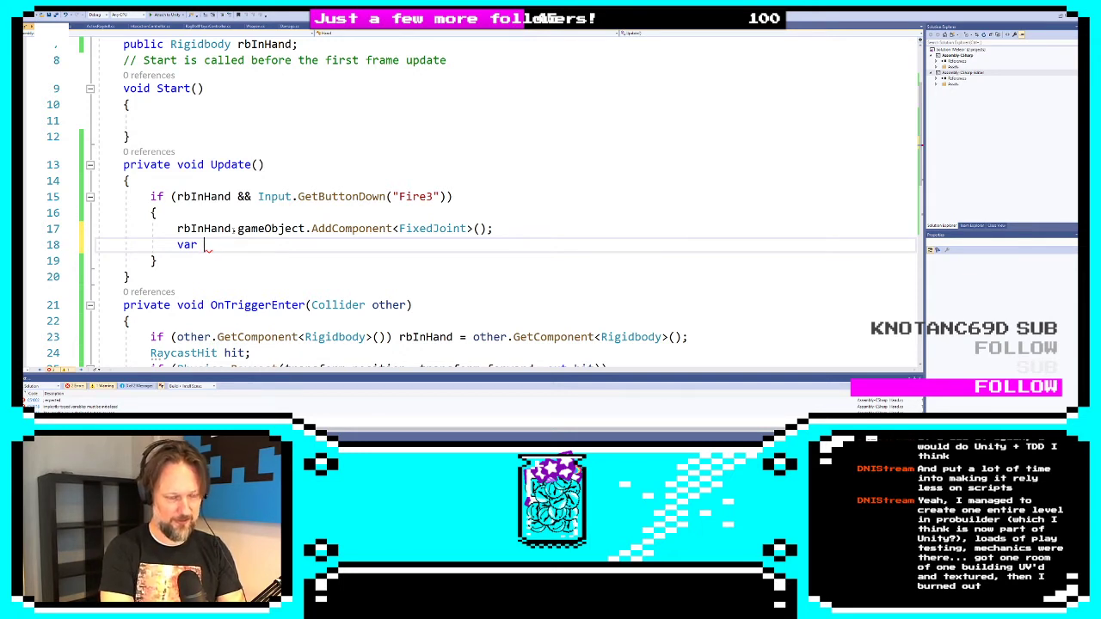
text(rb.)
key(BackSpace)
key(BackSpace)
key(BackSpace)
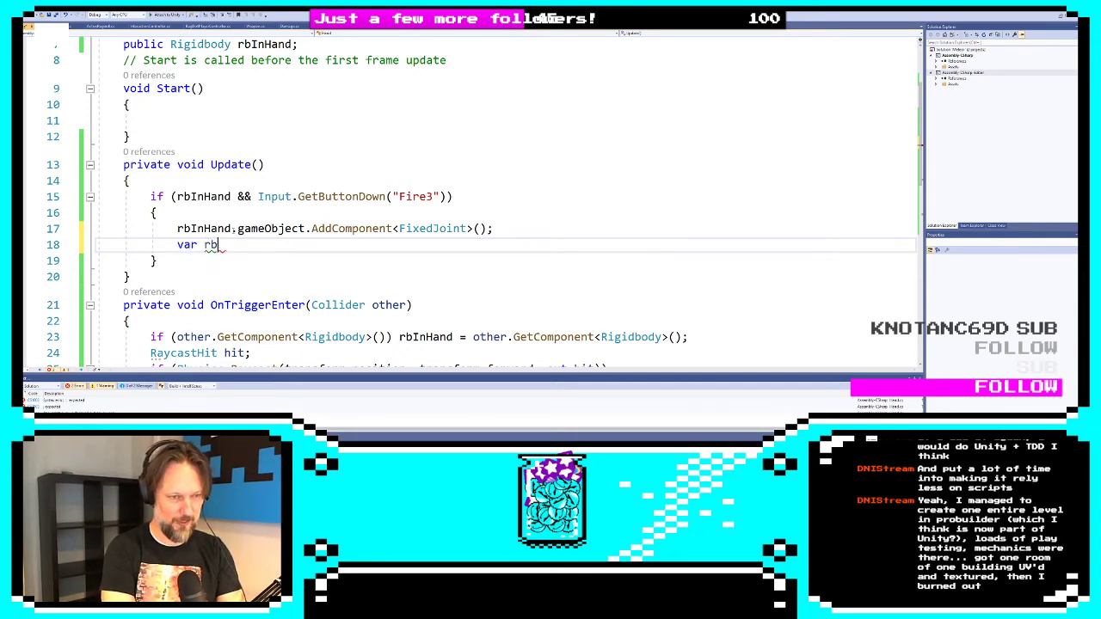
text(rbI)
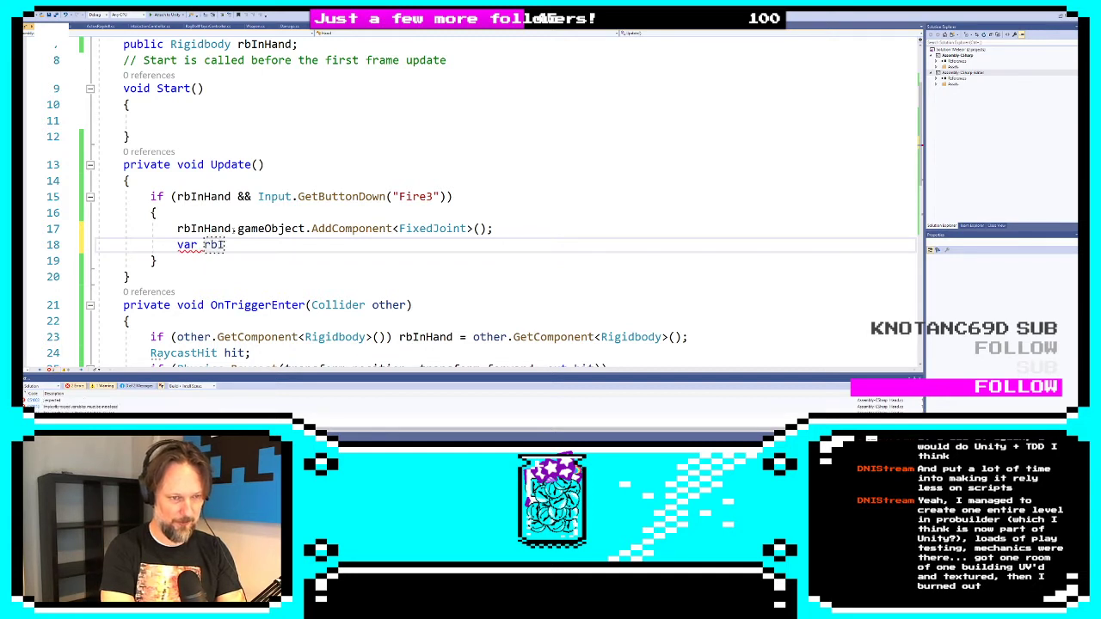
text(nHand.)
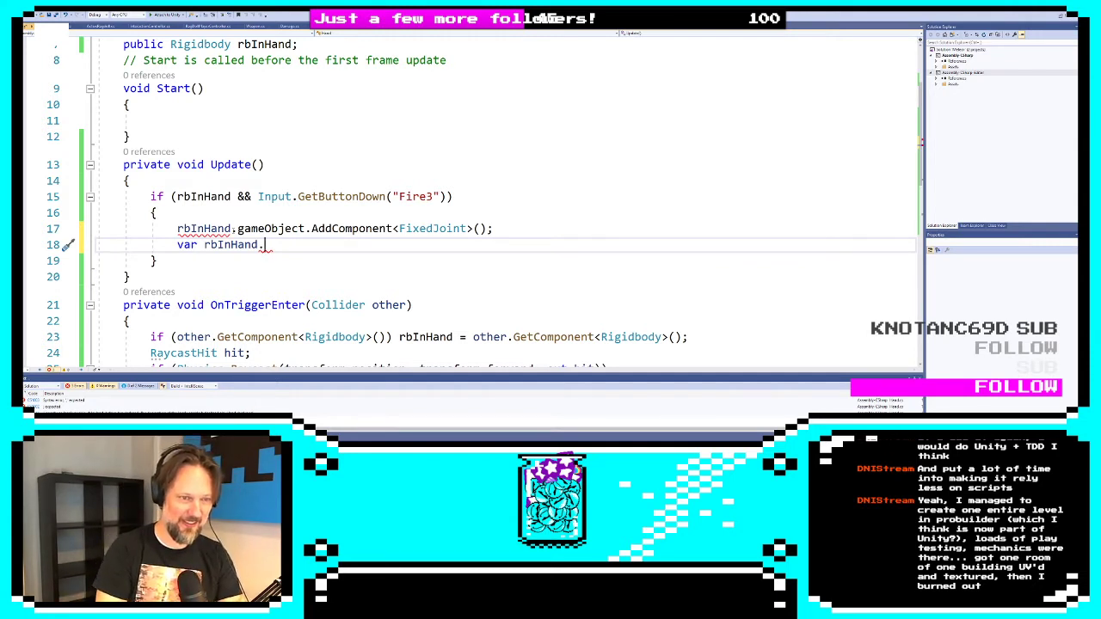
text(get)
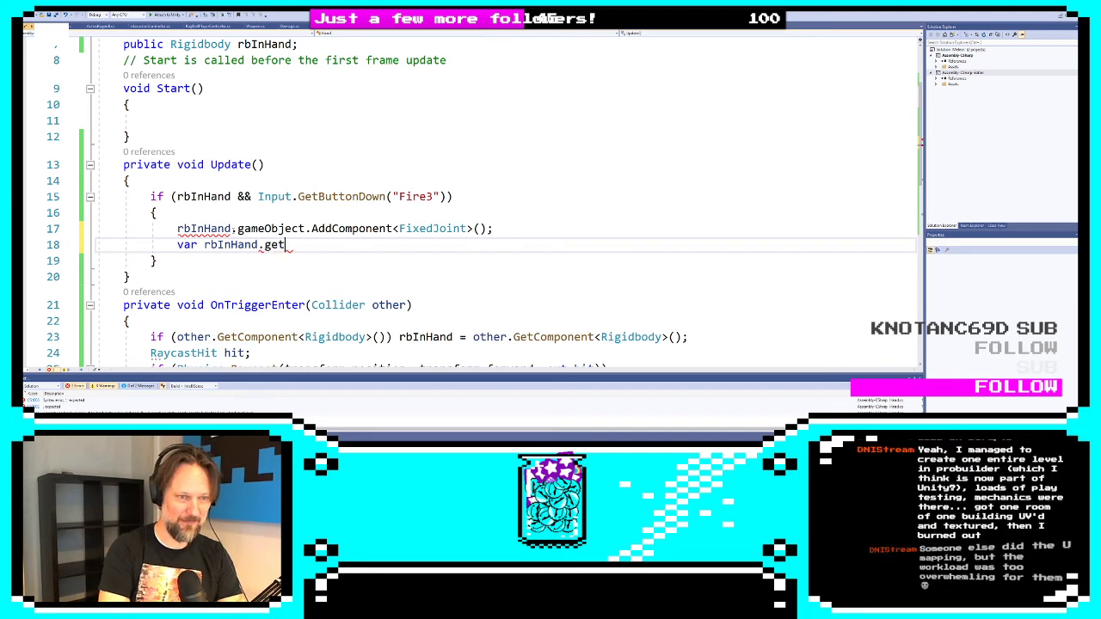
key(BackSpace)
key(BackSpace)
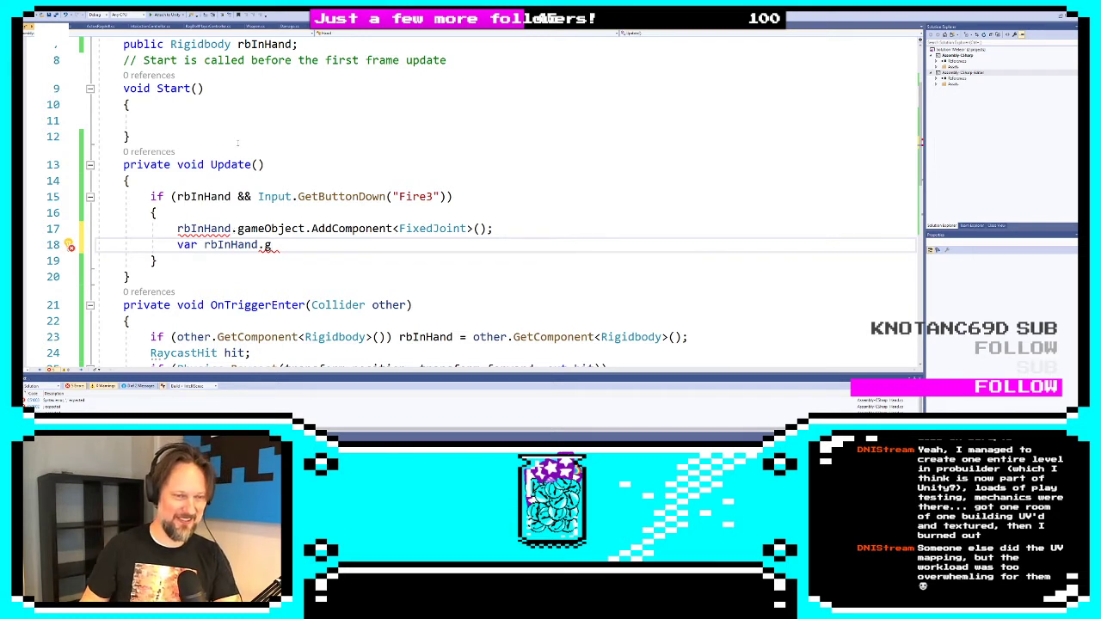
click(217, 245)
double_click(217, 229)
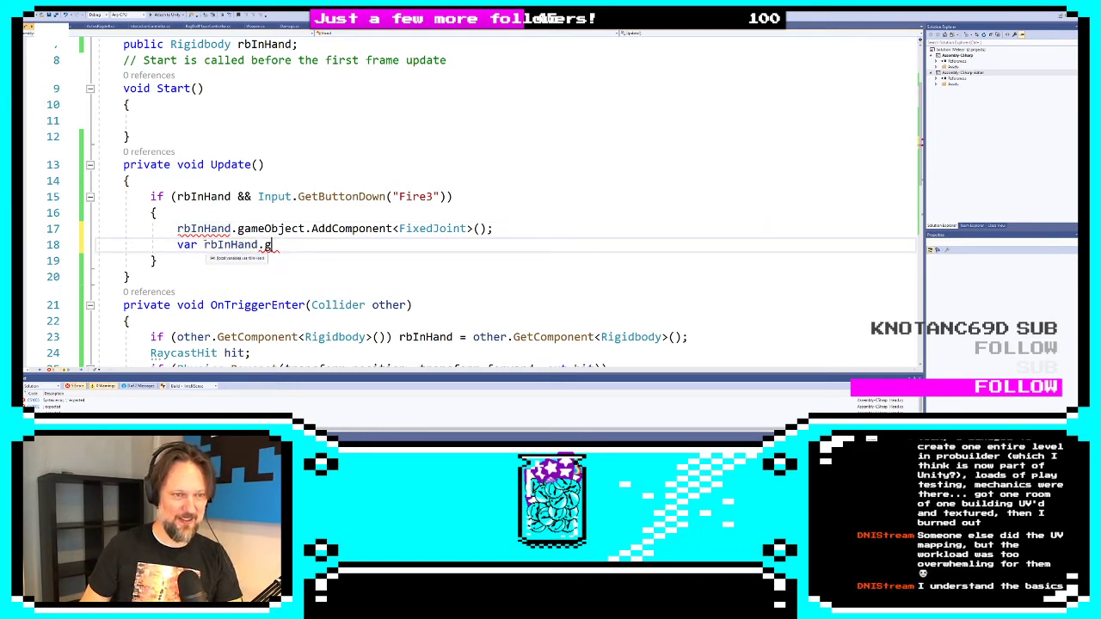
Name the new variable joint and assign it rbInHand.GetComponent<FixedJoint>(); in place of the unfinished rbInHand text
drag(204, 245, 272, 246)
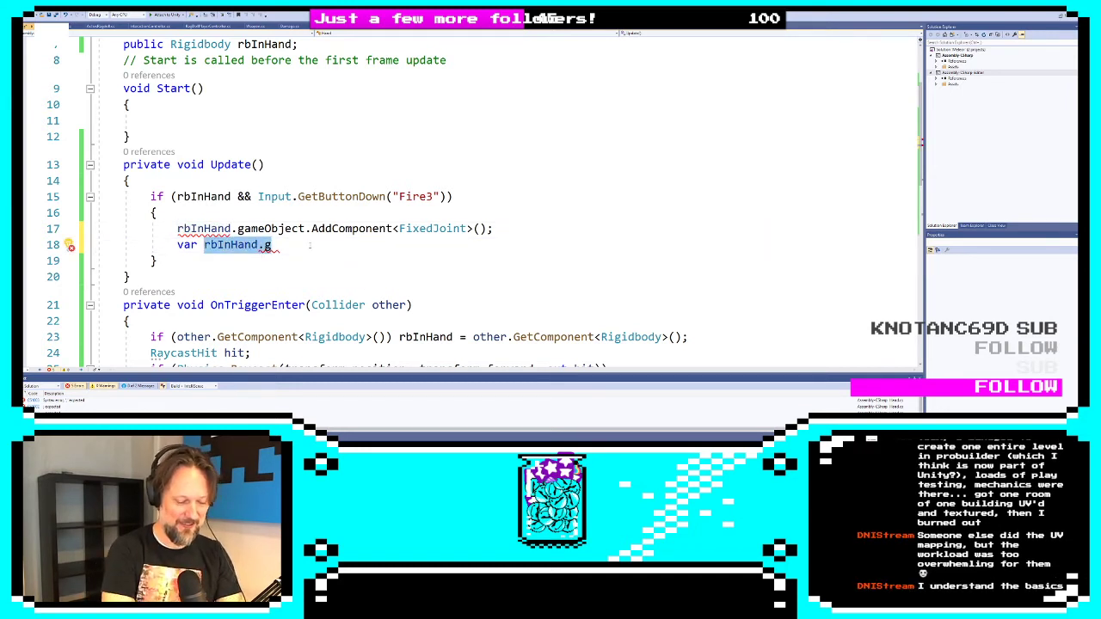
text(joint )
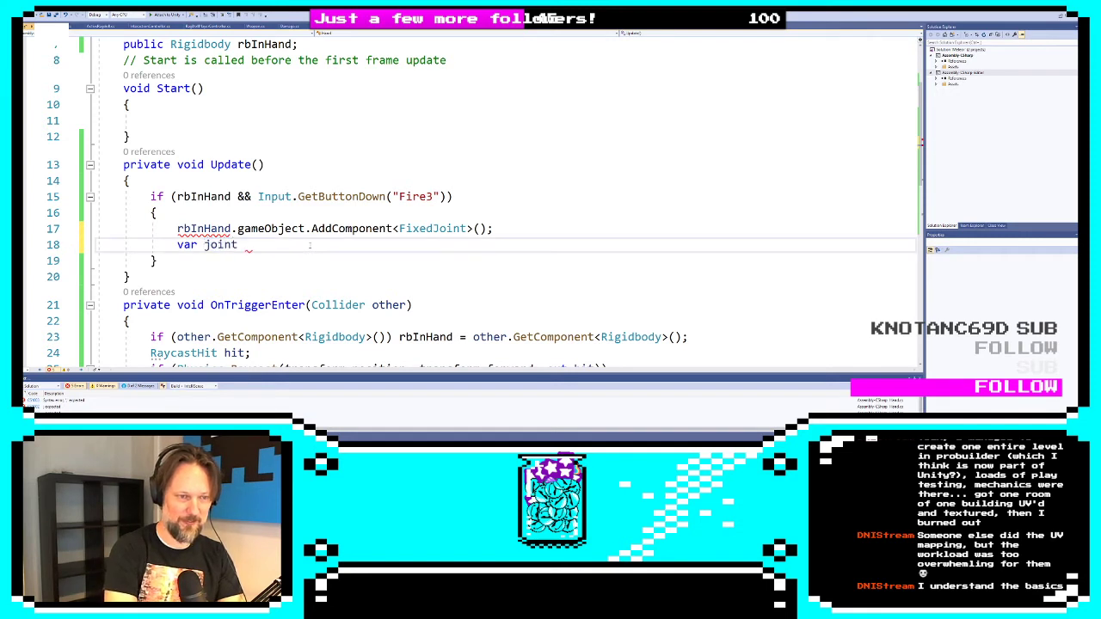
text(= )
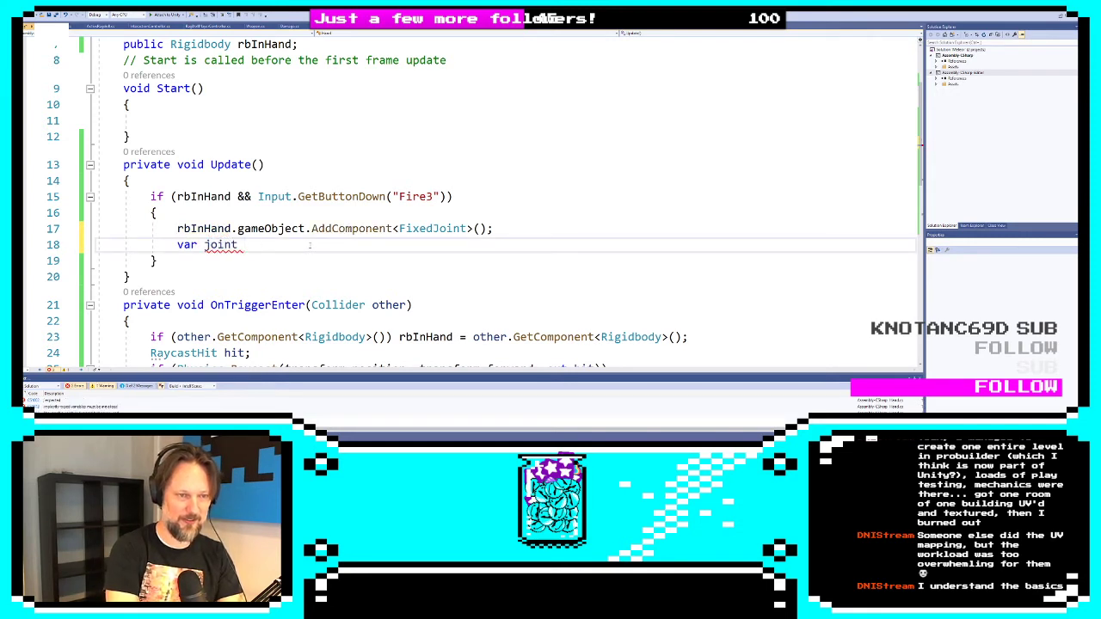
text(rbInHand.)
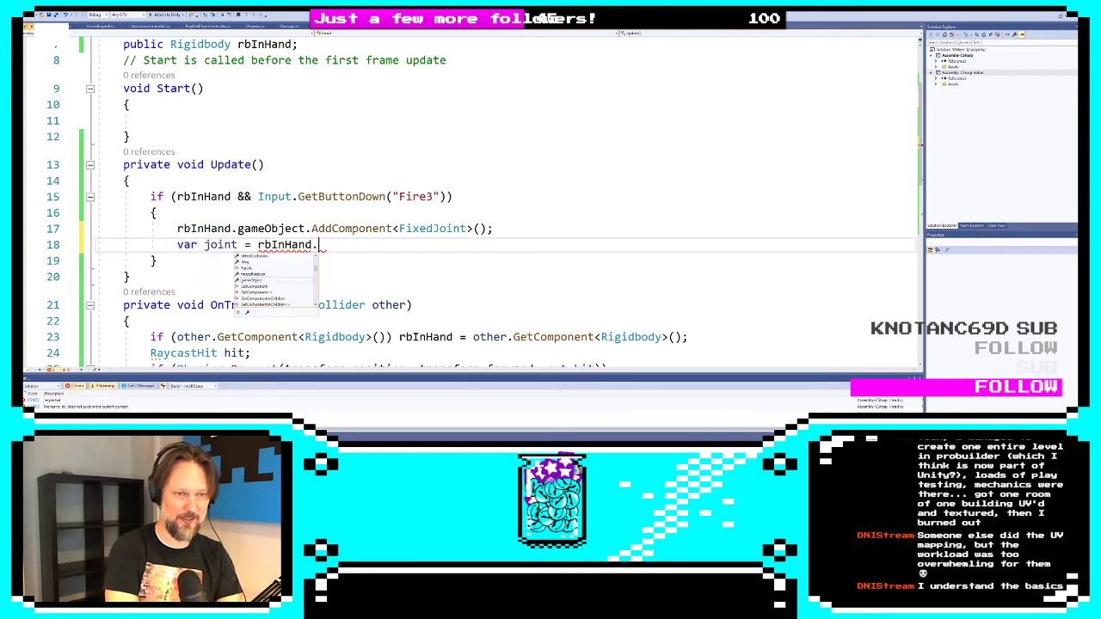
text(GetComponent<Fi>)
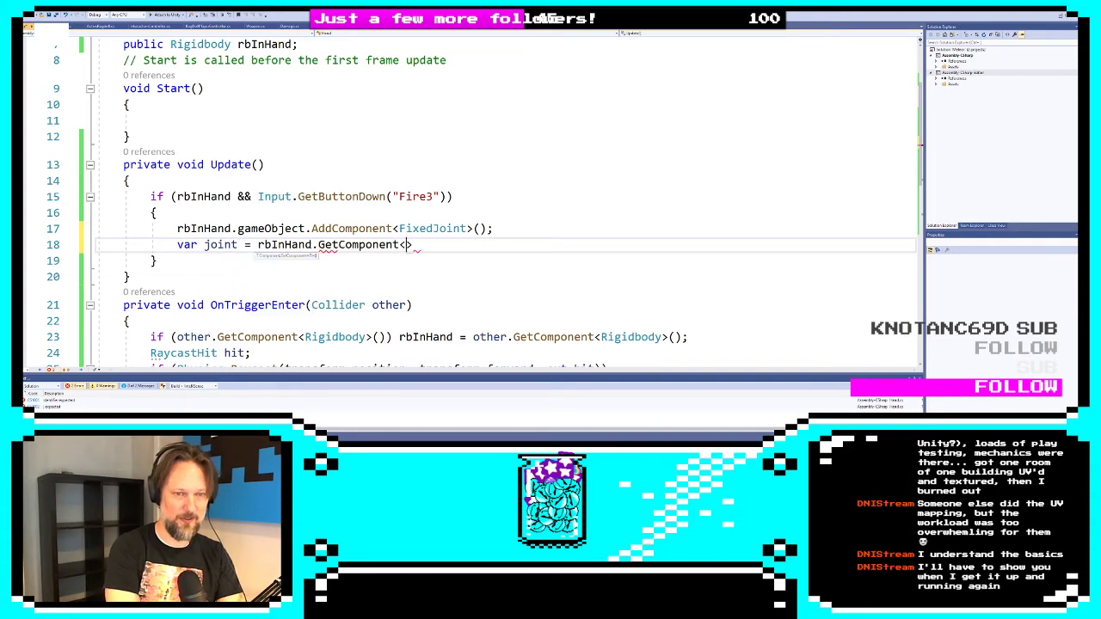
key(Tab)
text(>();)
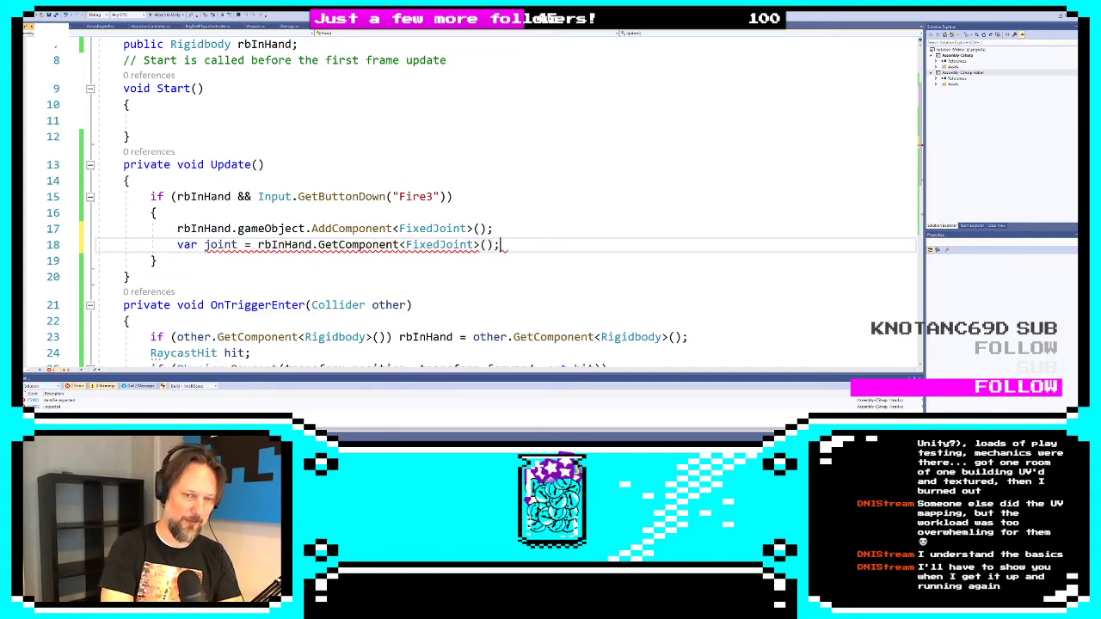
Below the joint declaration, start an assignment to joint.connectedBody, ending at the equals sign
key(Return)
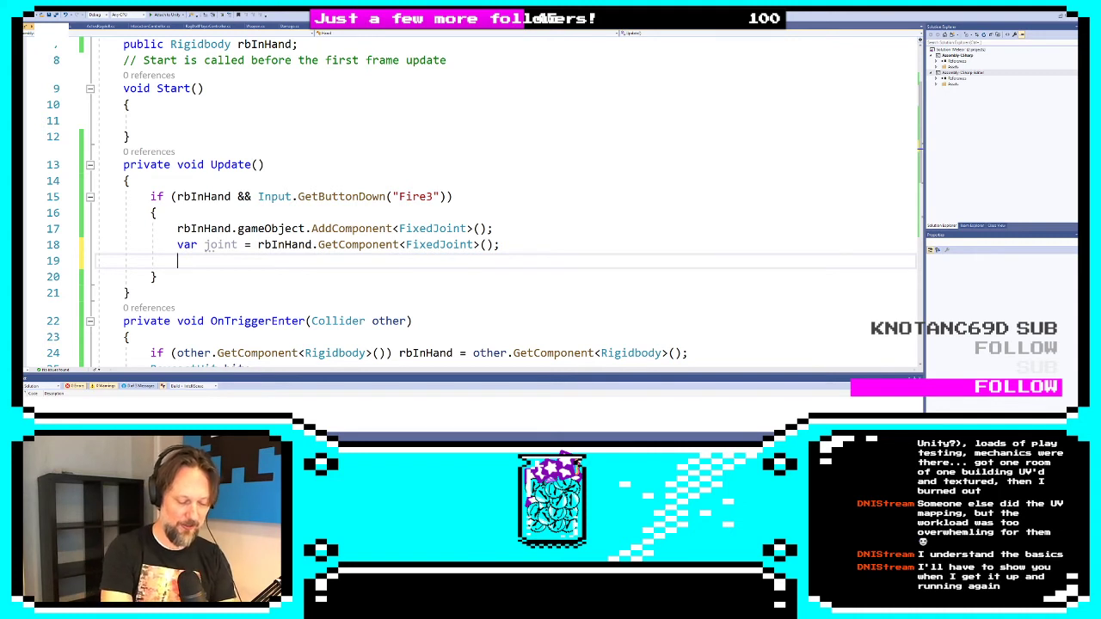
text(joint.)
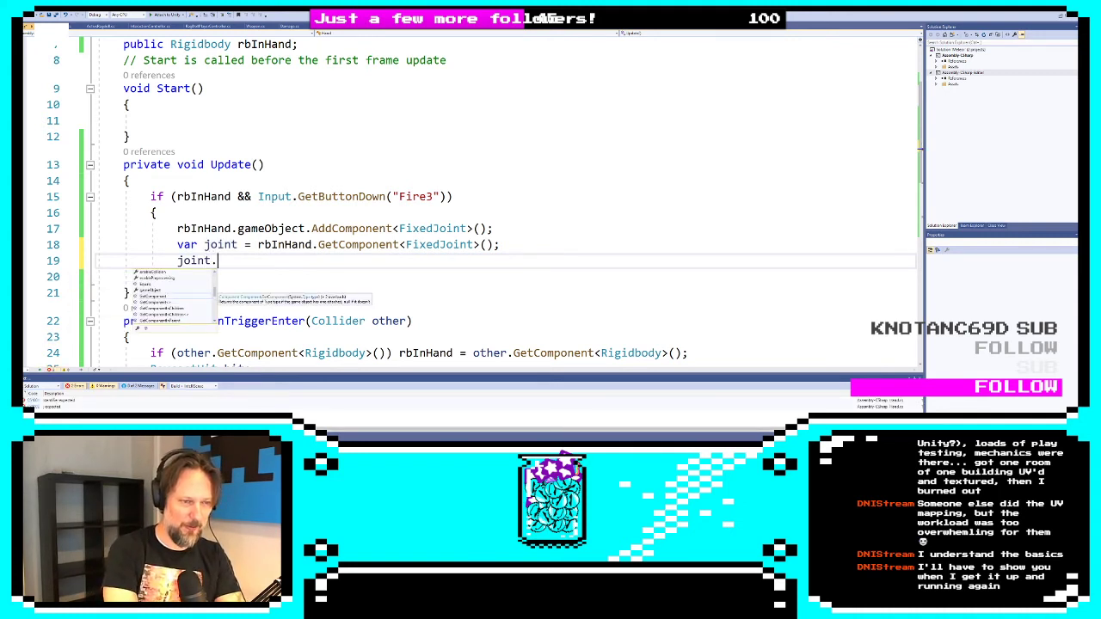
key(BackSpace)
text(.)
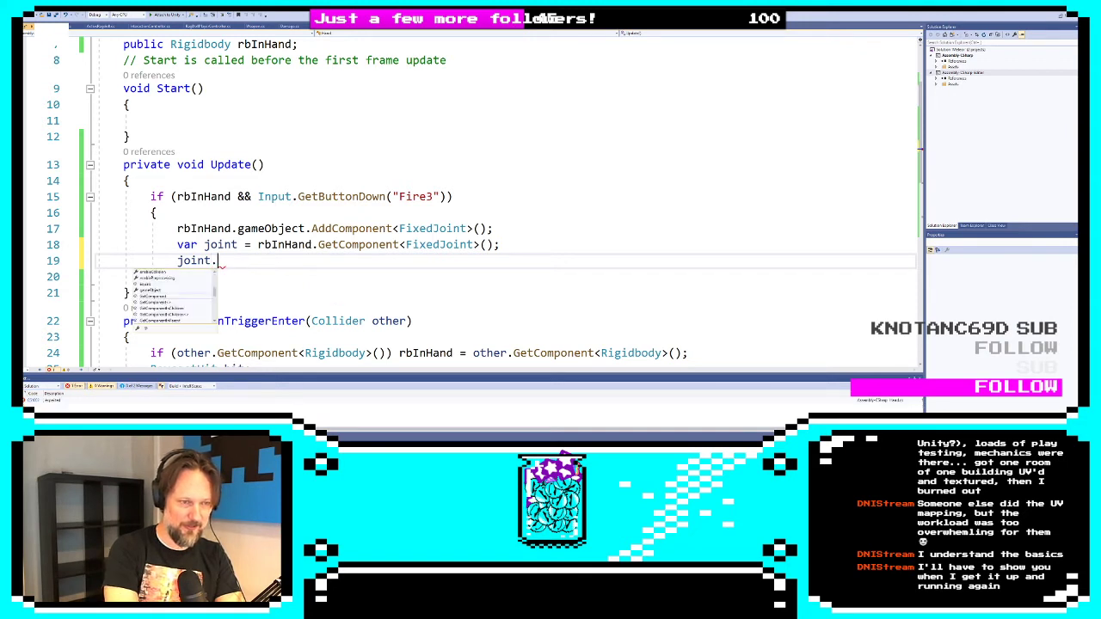
scroll(168, 299, up, 4)
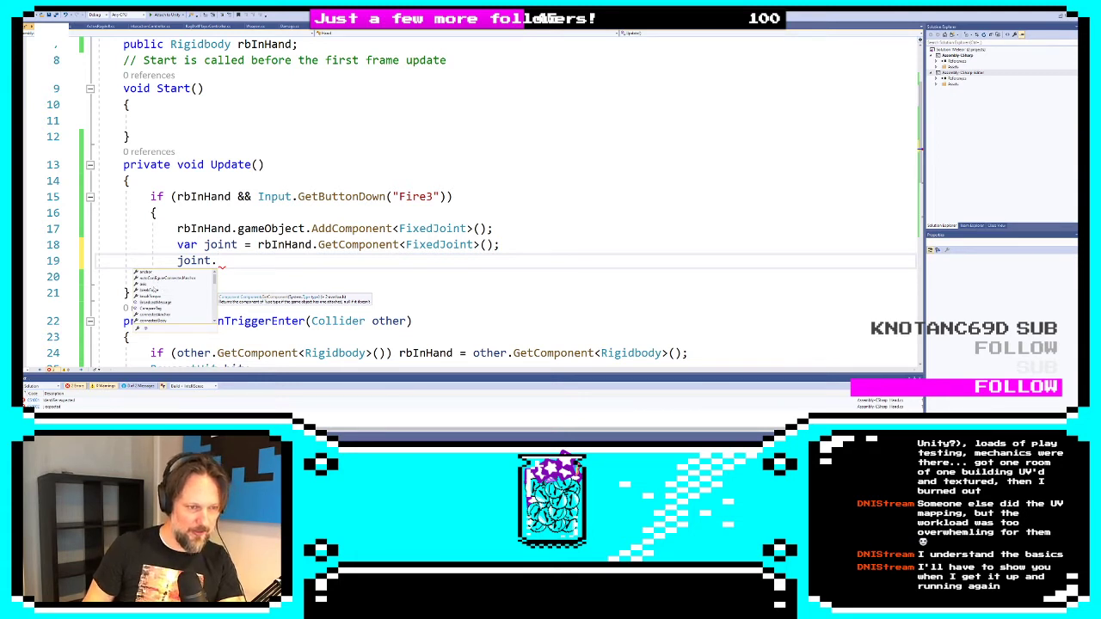
double_click(160, 318)
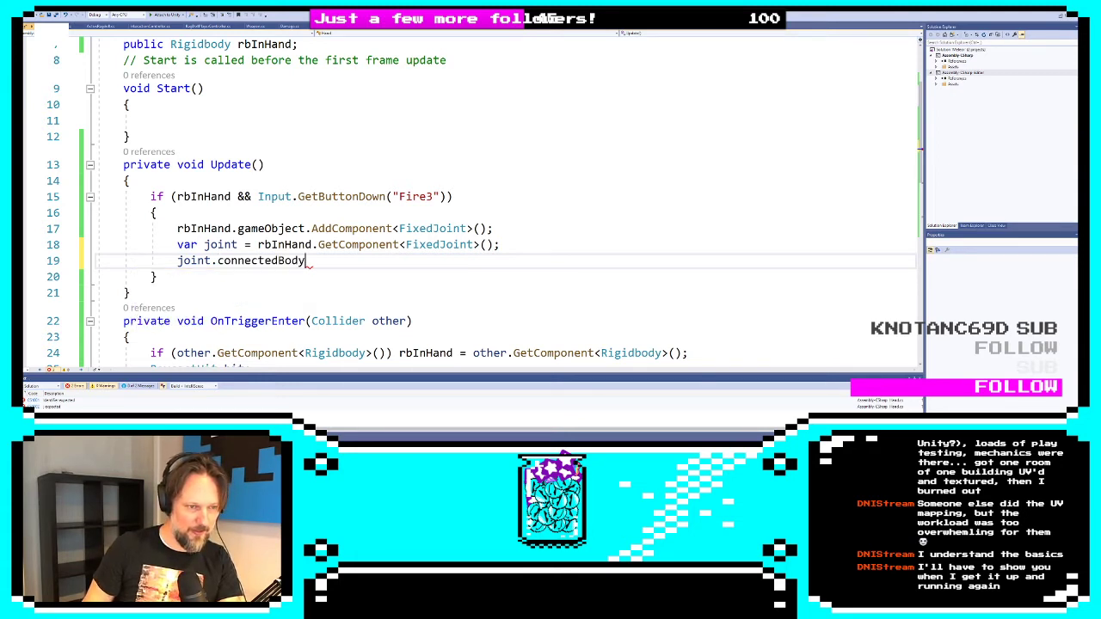
text(=)
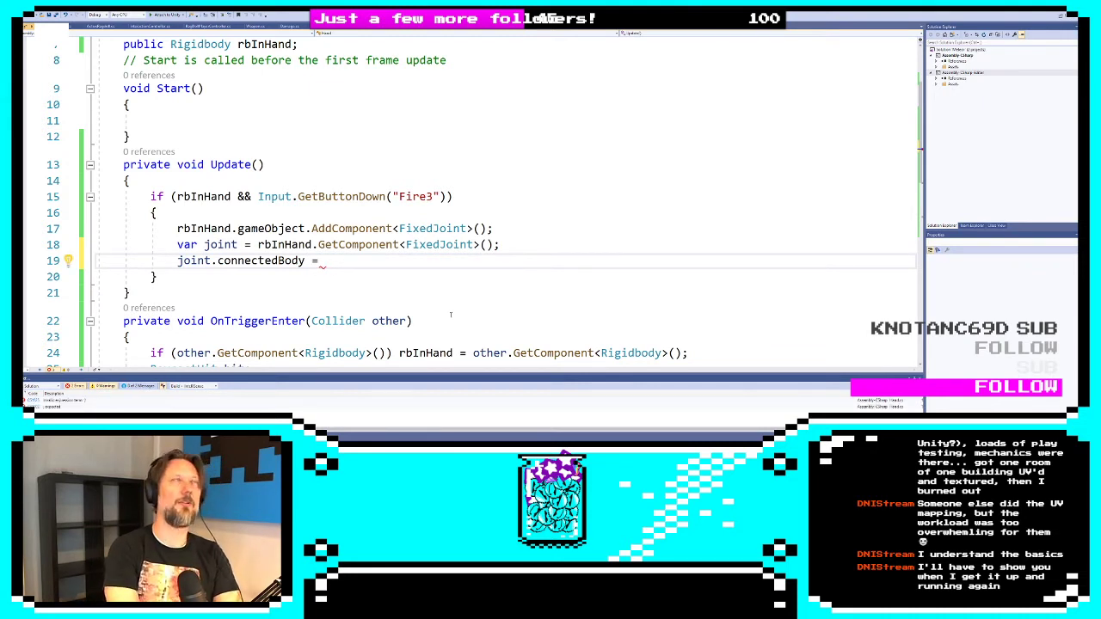
Declare a public Rigidbody field named myHand above rbInHand in the Hand class
scroll(270, 227, up, 2)
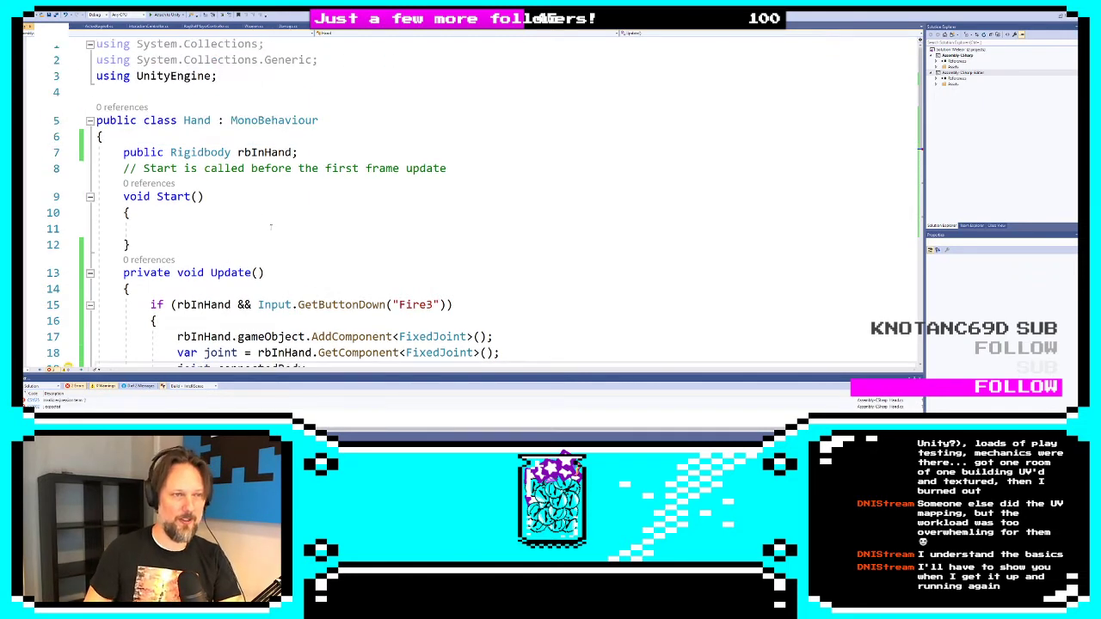
click(317, 149)
click(324, 141)
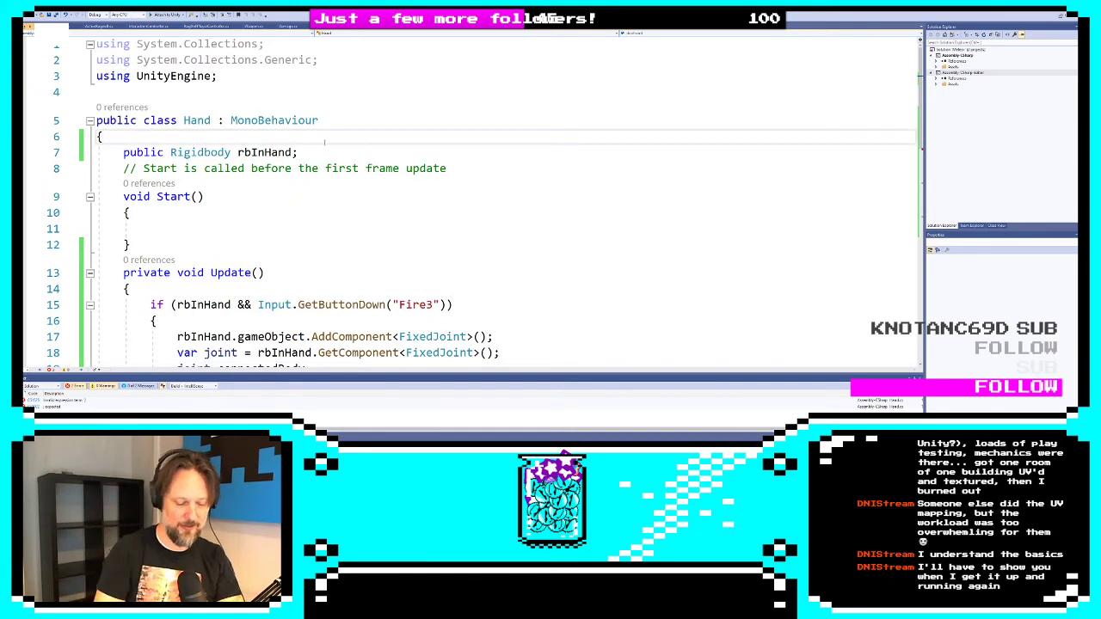
key(Return)
text(public R)
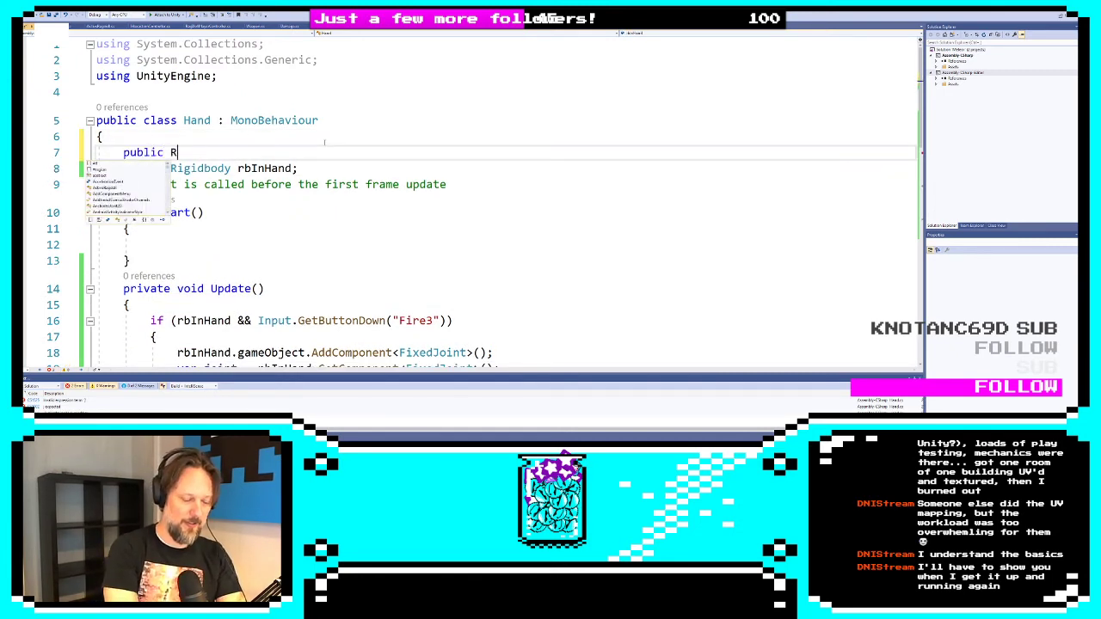
text(igidbody m)
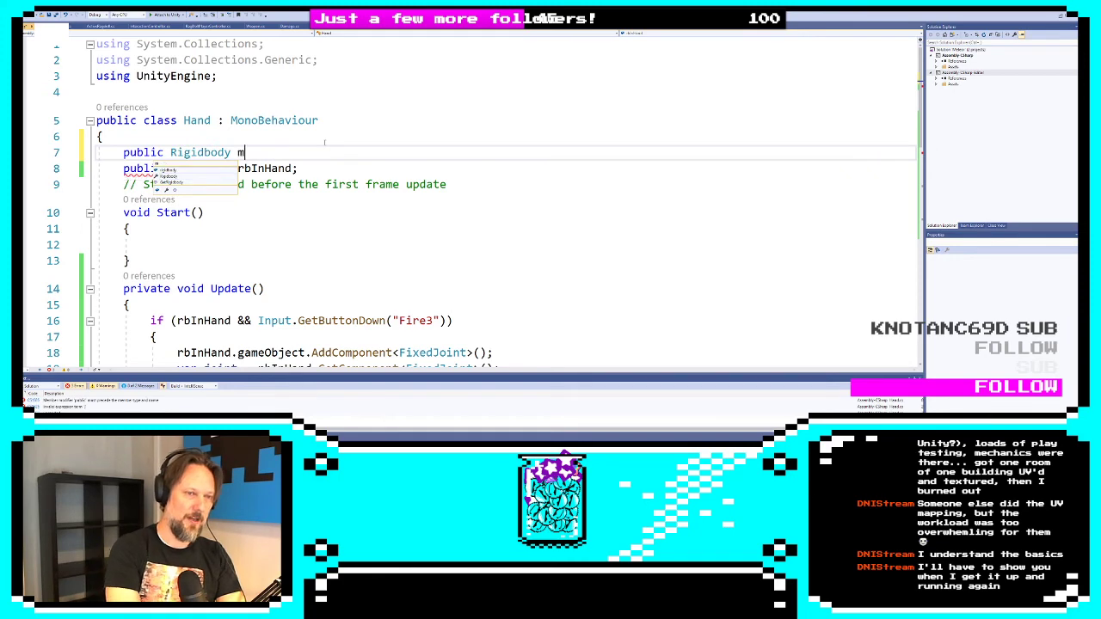
text(yHand;)
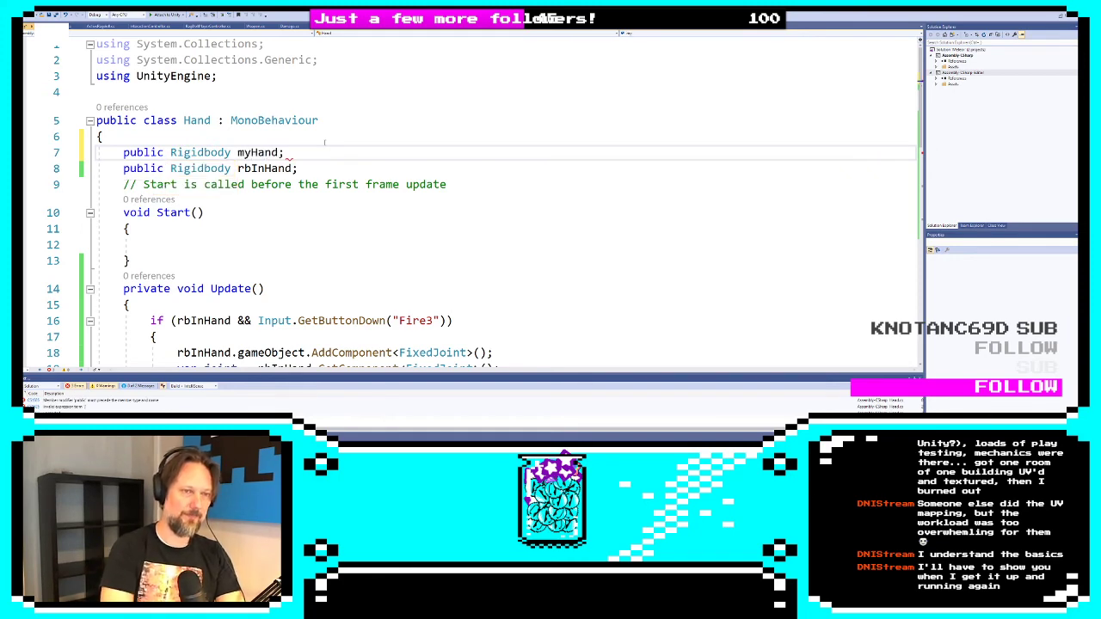
Complete the joint.connectedBody assignment in Update with myHand and a semicolon
scroll(344, 163, down, 4)
click(331, 192)
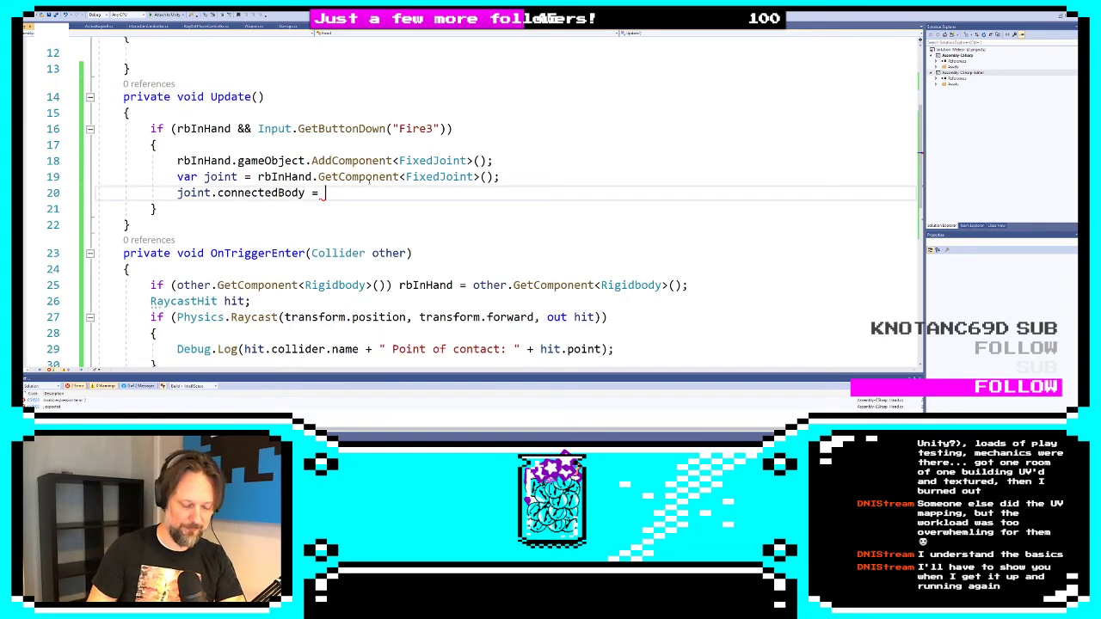
text(myHand;)
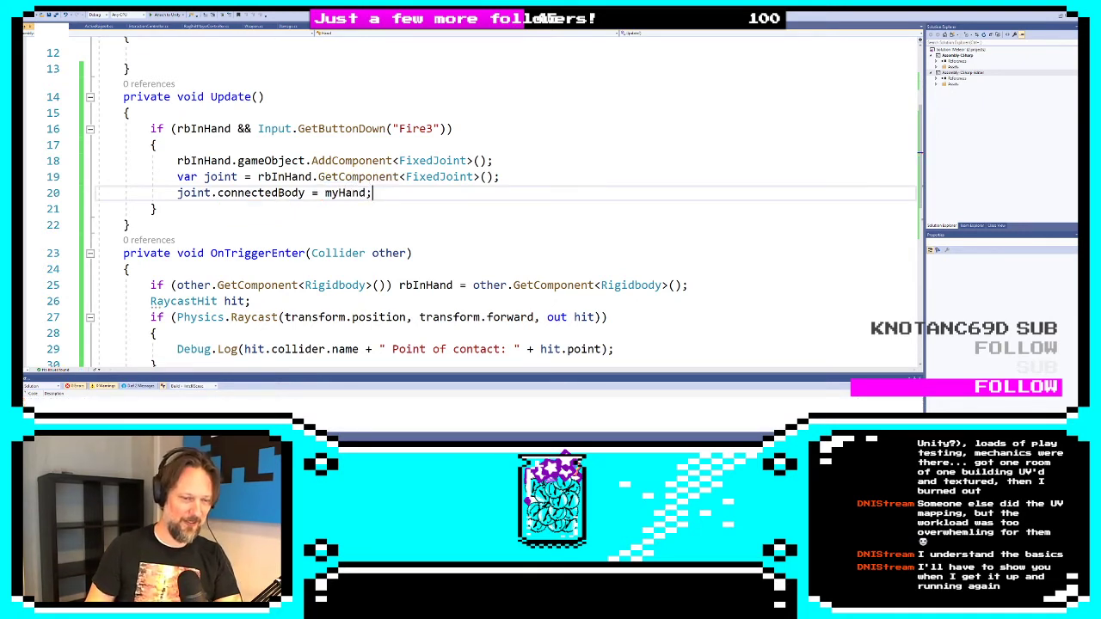
Switch to Unity and set the Hand component's My Hand field on RightHand and LeftHand to each hand's own Rigidbody
key(alt+Tab)
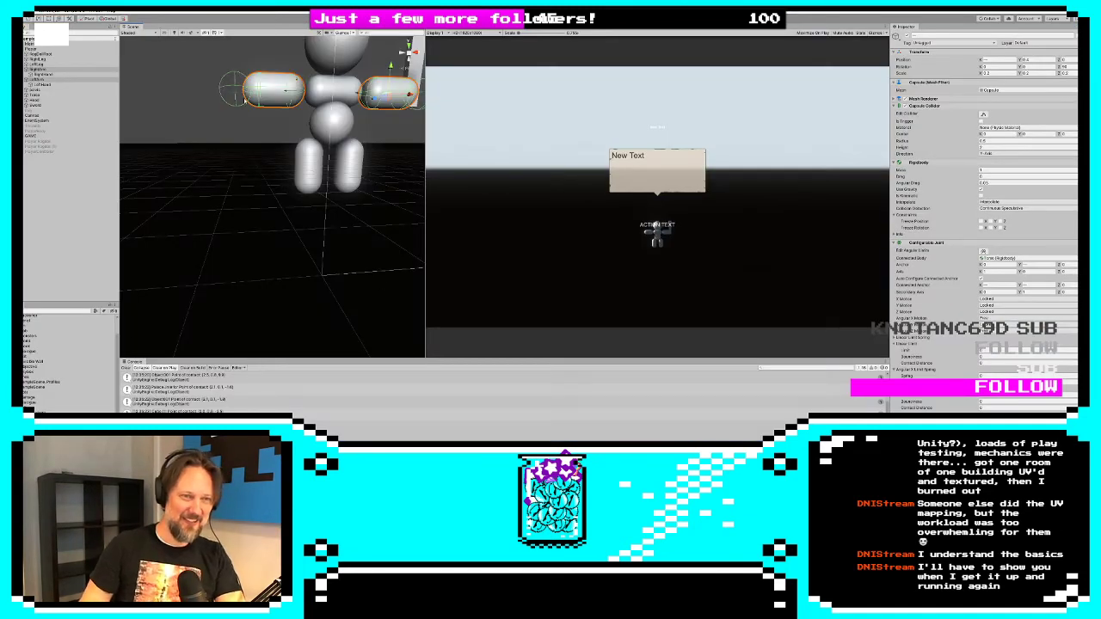
click(43, 84)
ctrl+click(53, 75)
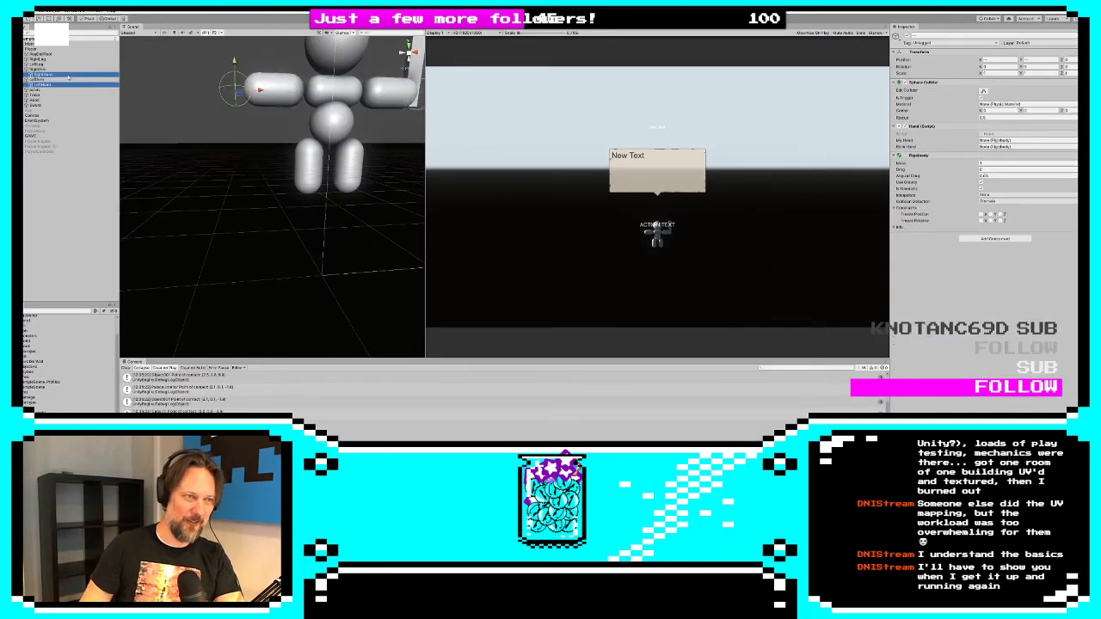
click(41, 75)
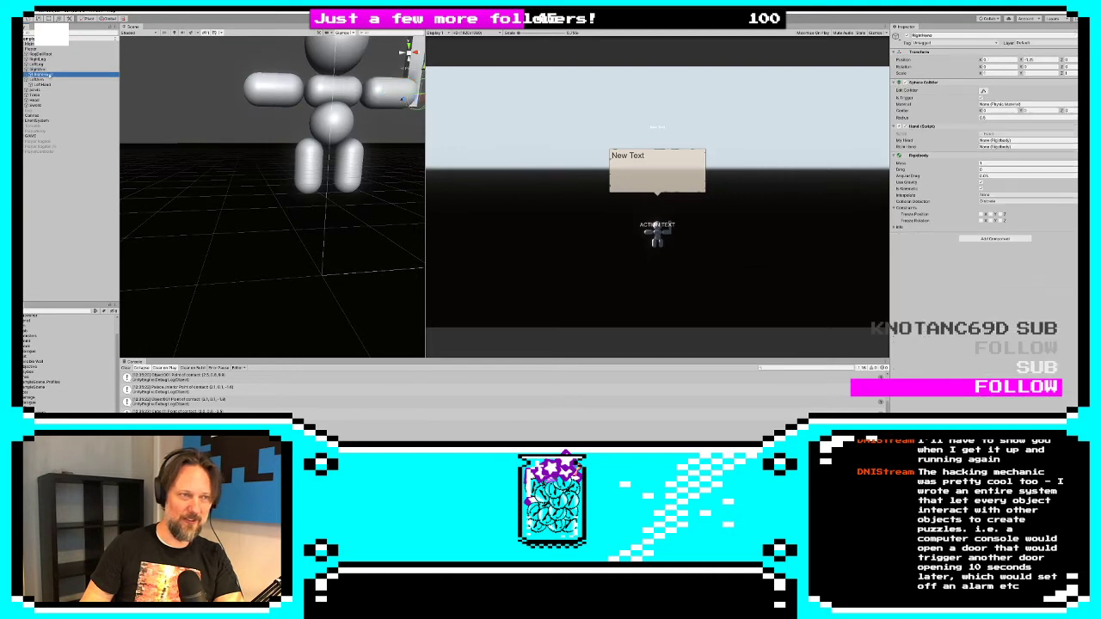
drag(43, 74, 1010, 146)
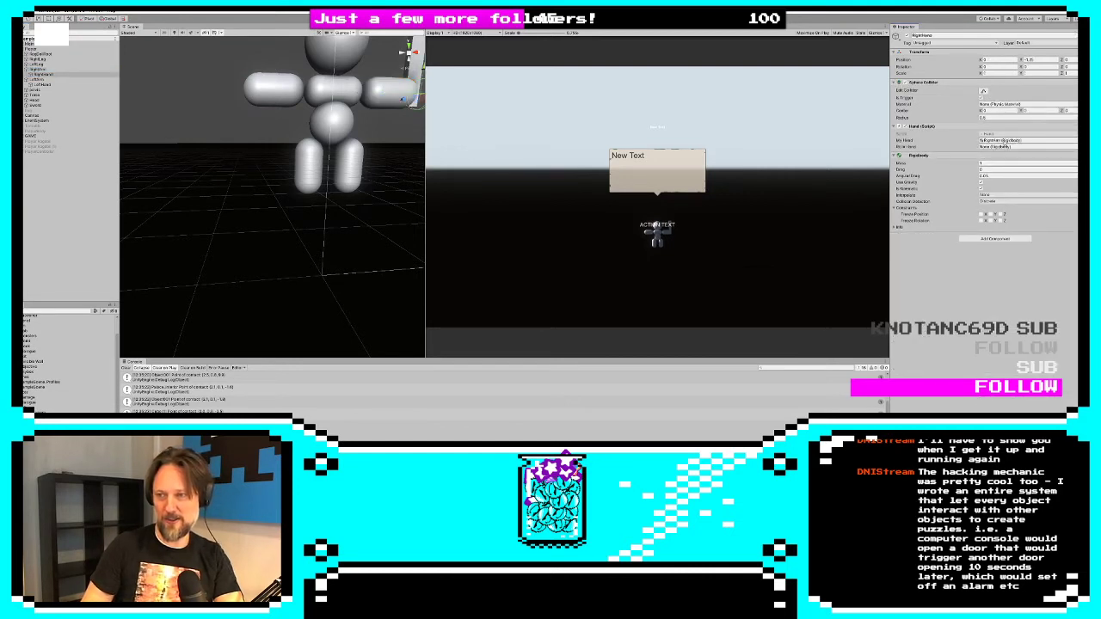
click(41, 84)
drag(42, 84, 1016, 143)
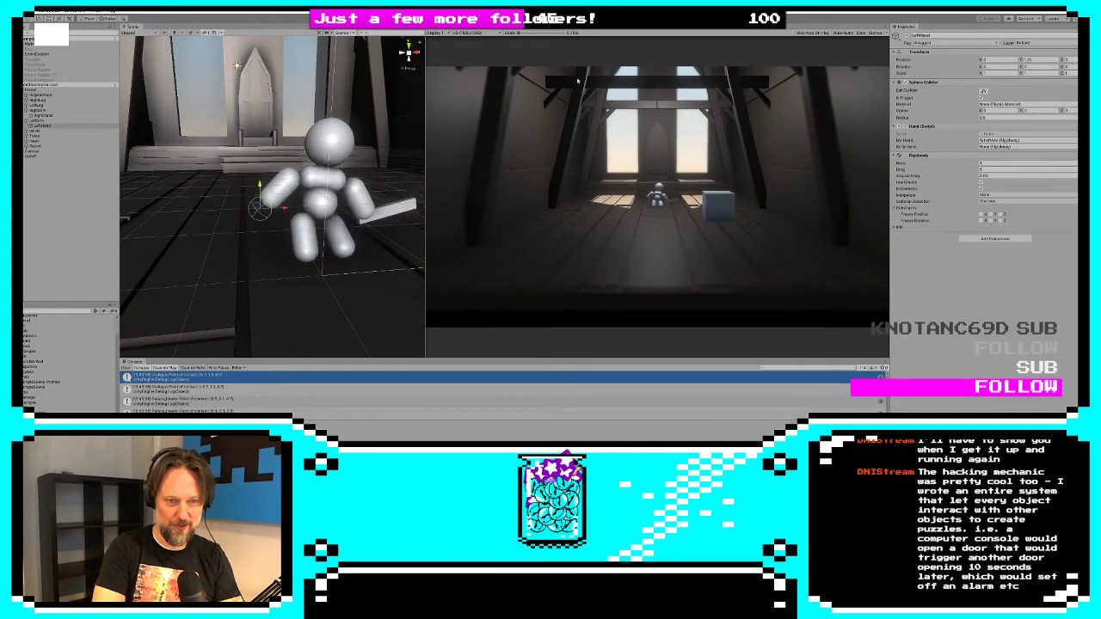
Play-test the grab setup by walking the ragdoll around the attic floor and up to the cube
key(s)
key(a)
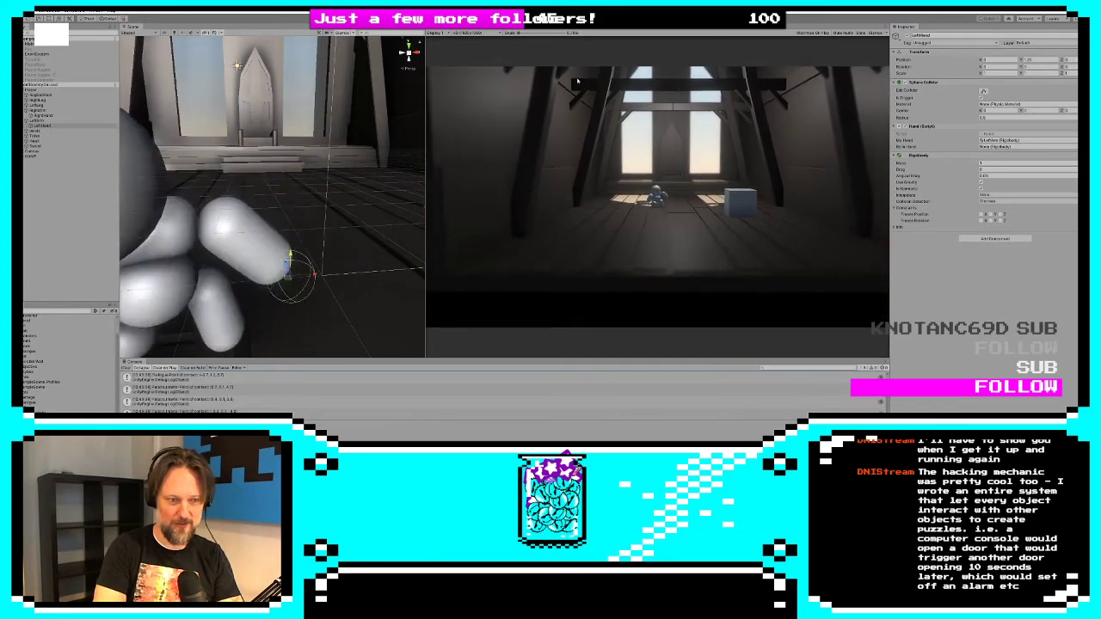
key(d)
key(s)
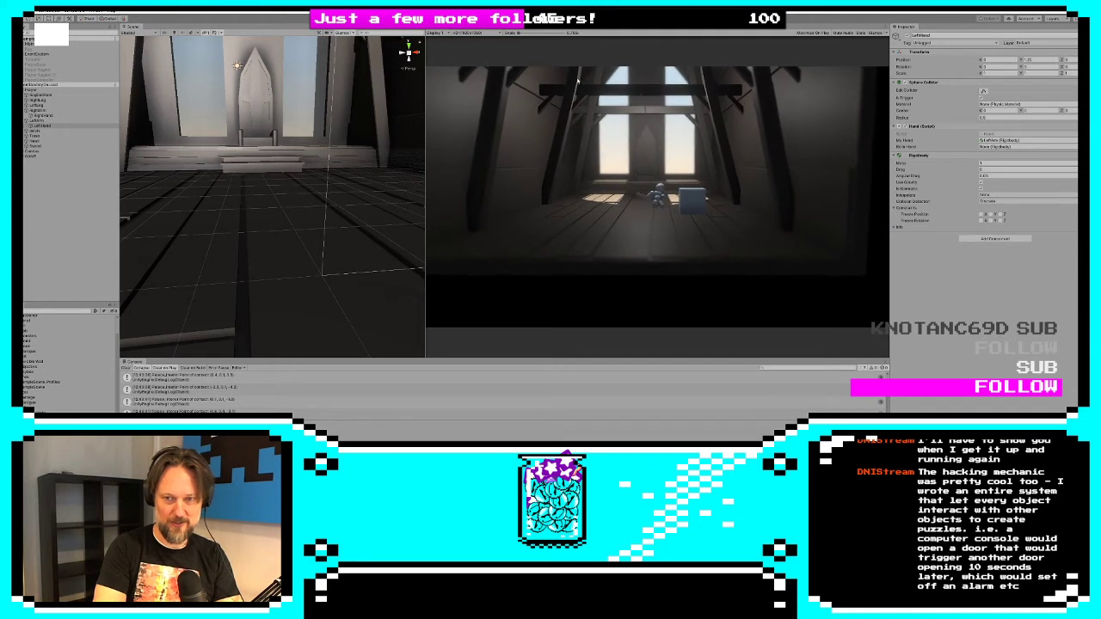
key(d)
key(s)
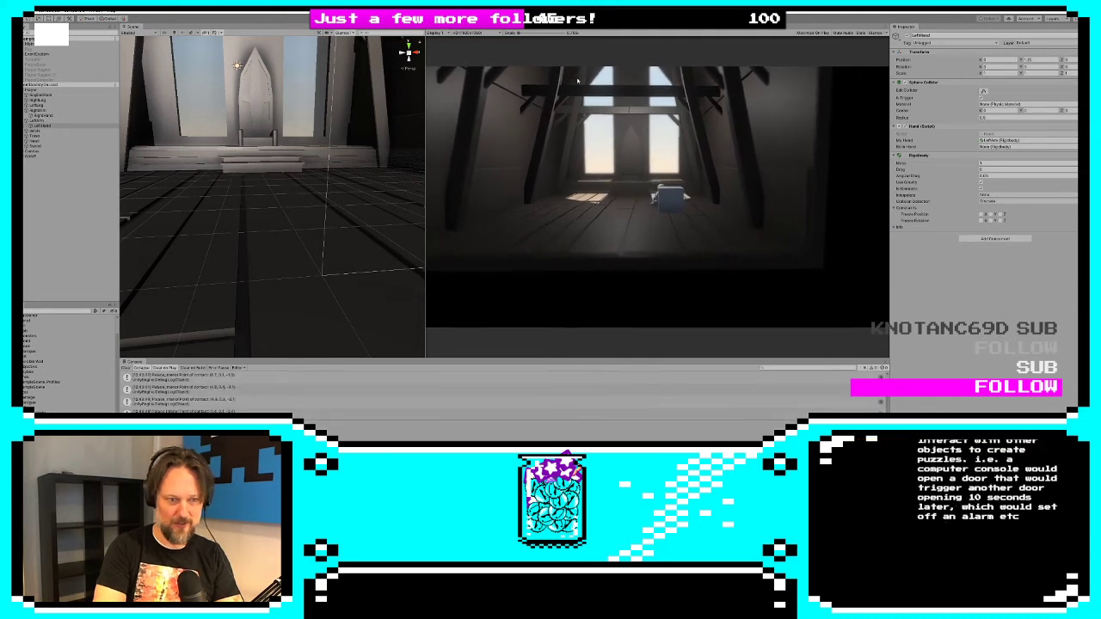
key(d)
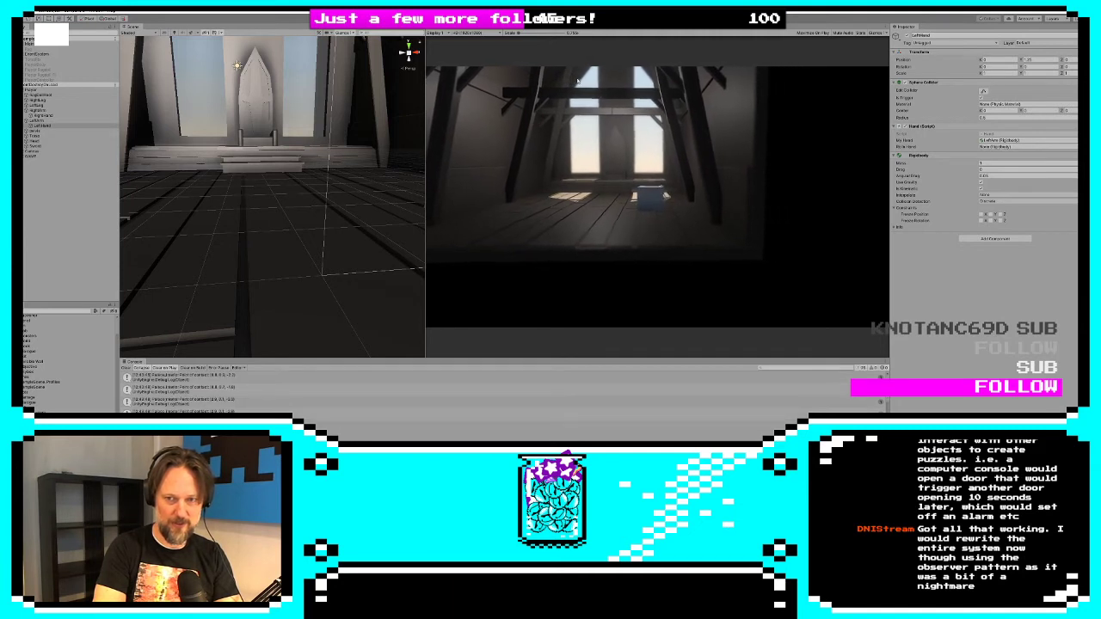
key(a)
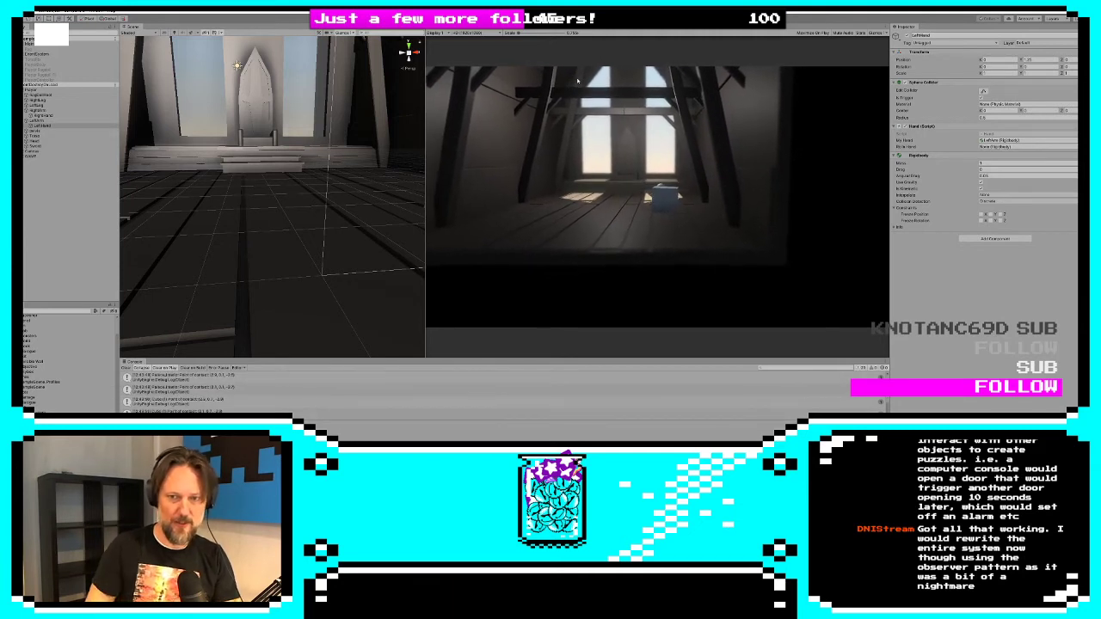
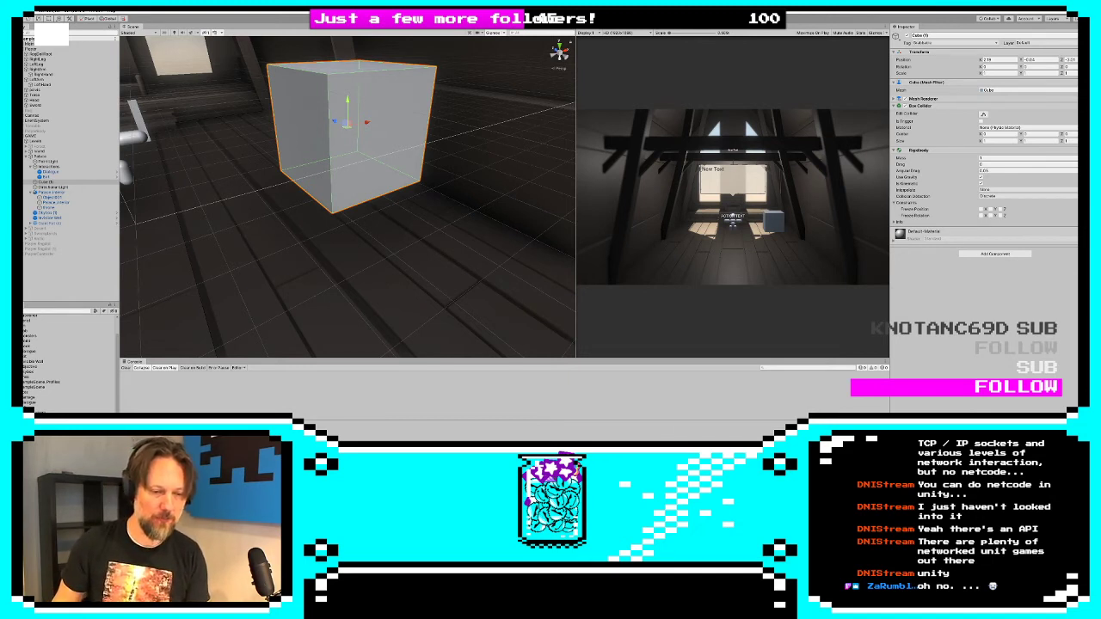
Switch to 3ds Max, end the object isolation to show the whole tower, and maximize the perspective viewport
key(alt+Tab)
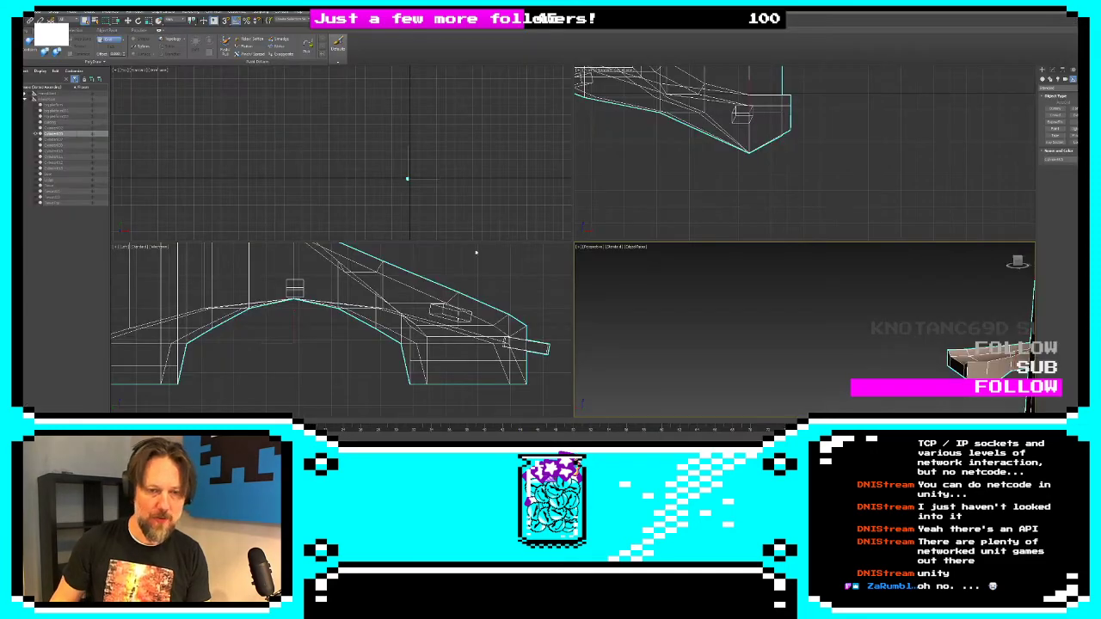
scroll(749, 362, down, 10)
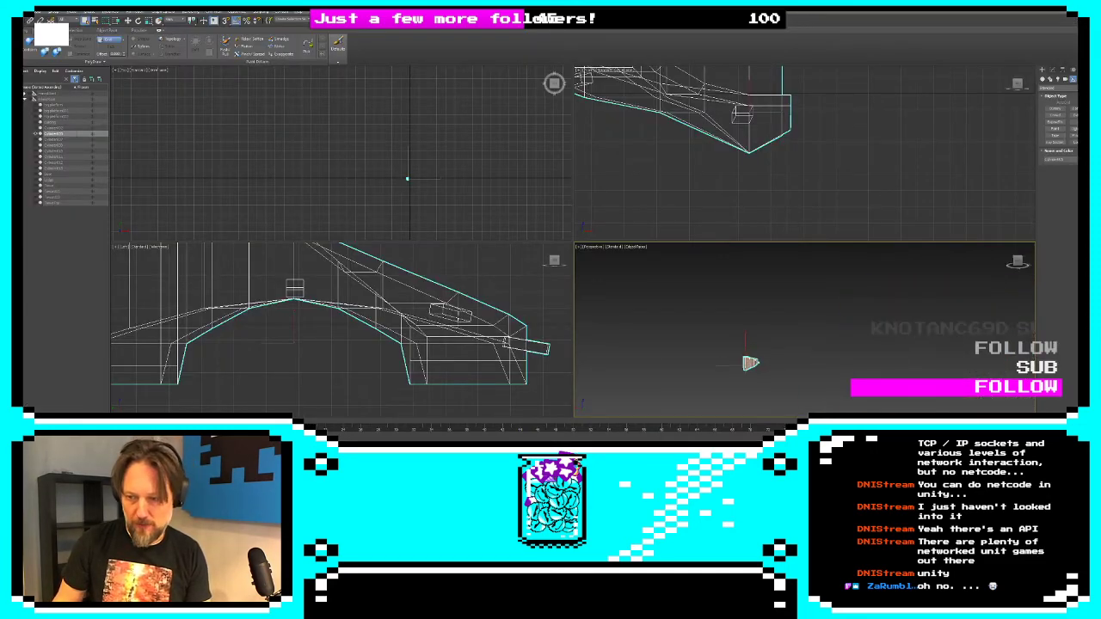
key(alt+q)
alt+middle_drag(774, 348, 746, 306)
key(ctrl+d)
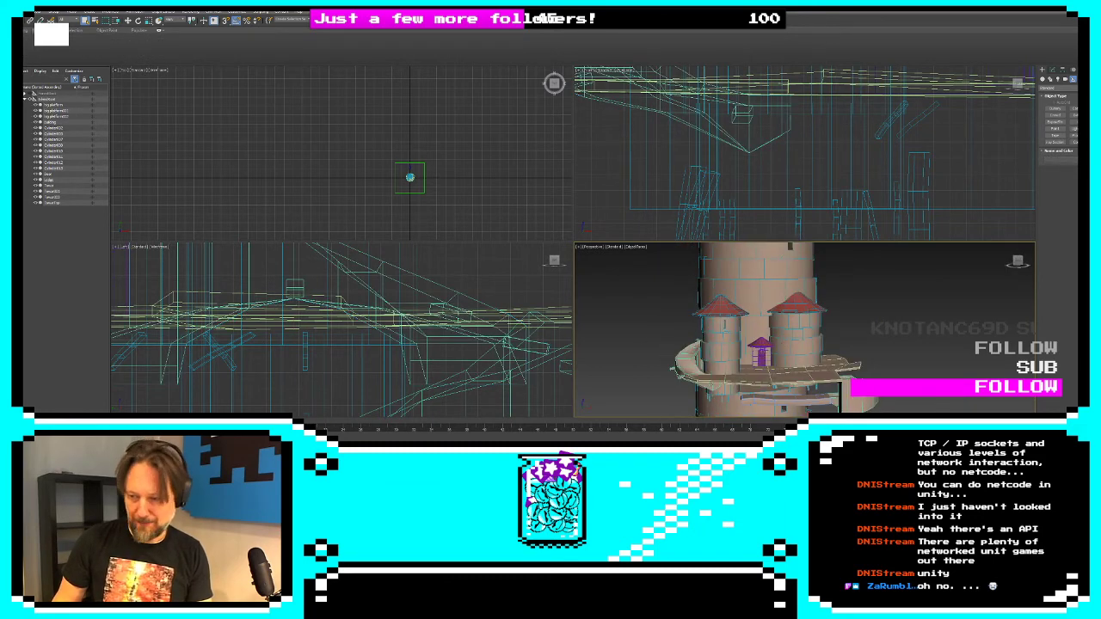
key(alt+w)
alt+middle_drag(678, 287, 693, 264)
alt+middle_drag(781, 263, 68, 99)
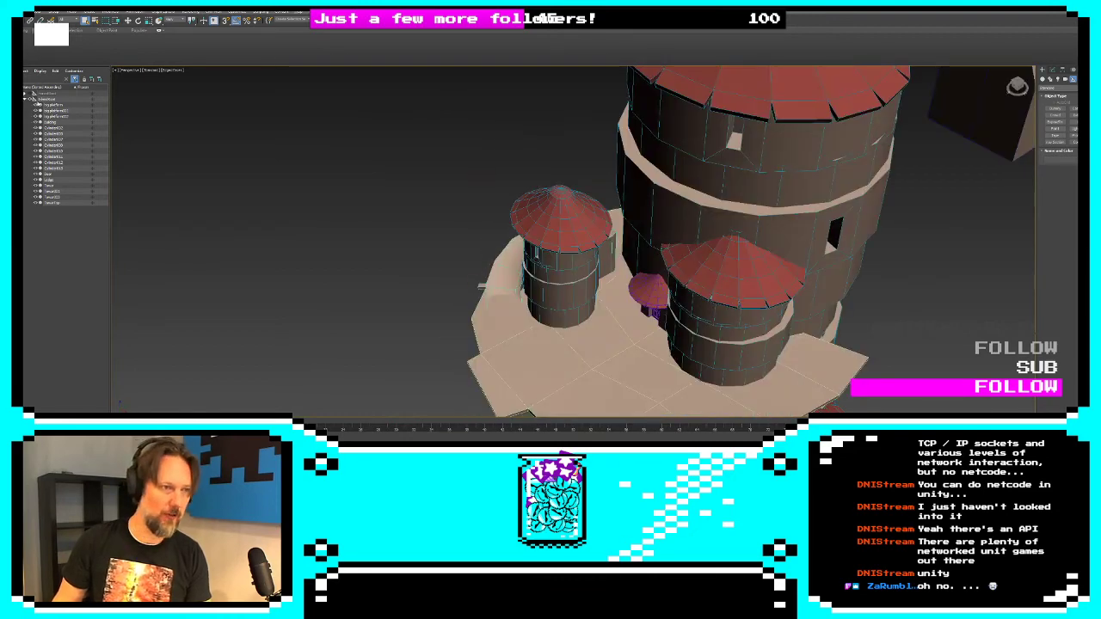
Hide the tower layer and show the layer holding the grassy hills, rocks and trunk
click(46, 99)
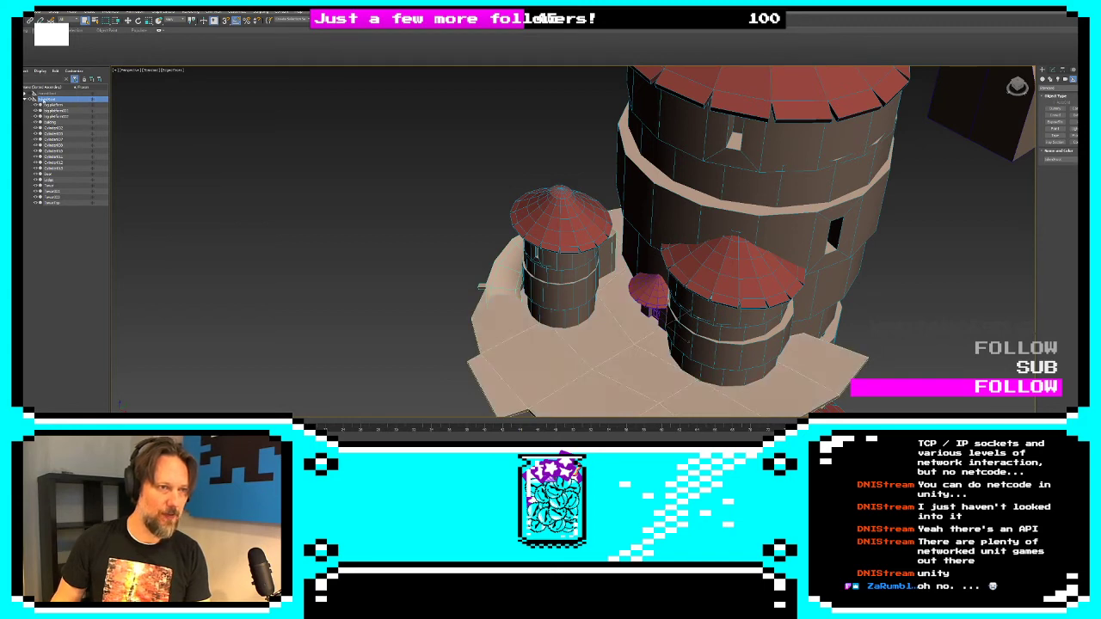
double_click(36, 100)
click(30, 99)
click(31, 94)
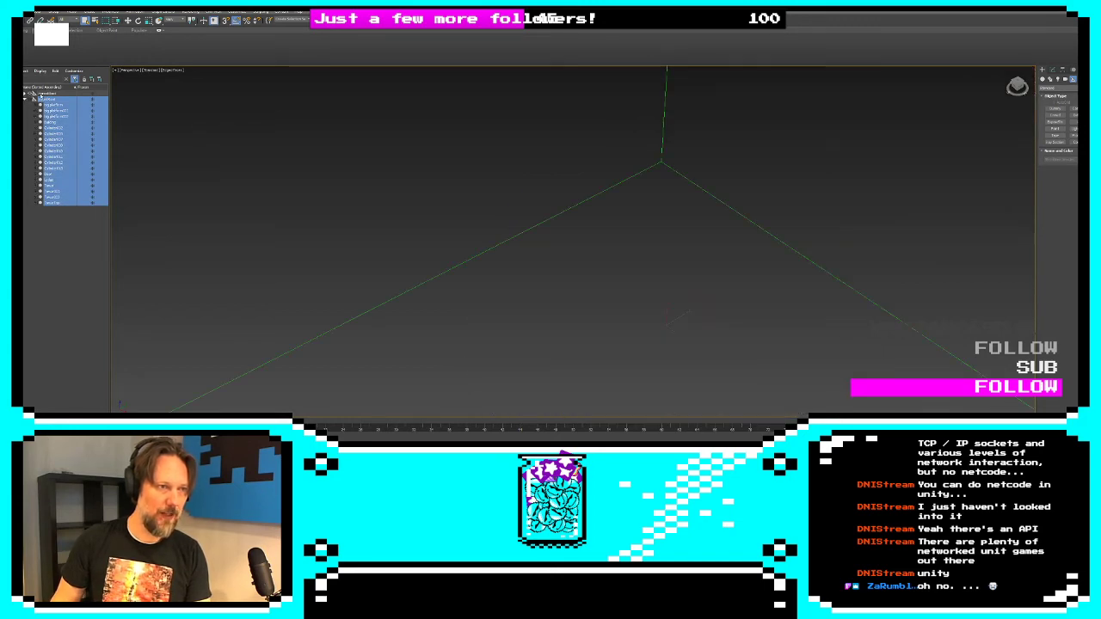
double_click(40, 94)
click(25, 93)
scroll(573, 242, down, 5)
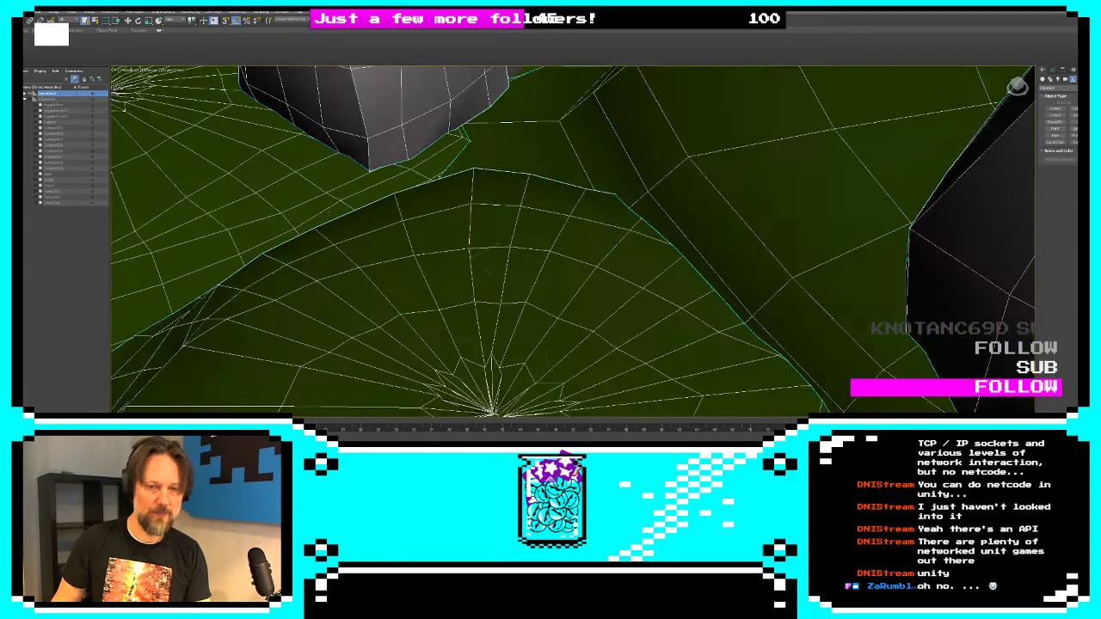
Examine the shape and mesh of the grassy hills, including the large dome-shaped hill at the ground's edge
alt+middle_drag(573, 318, 452, 196)
click(451, 197)
alt+middle_drag(559, 284, 447, 305)
click(505, 276)
scroll(484, 276, up, 3)
scroll(484, 277, down, 3)
click(370, 318)
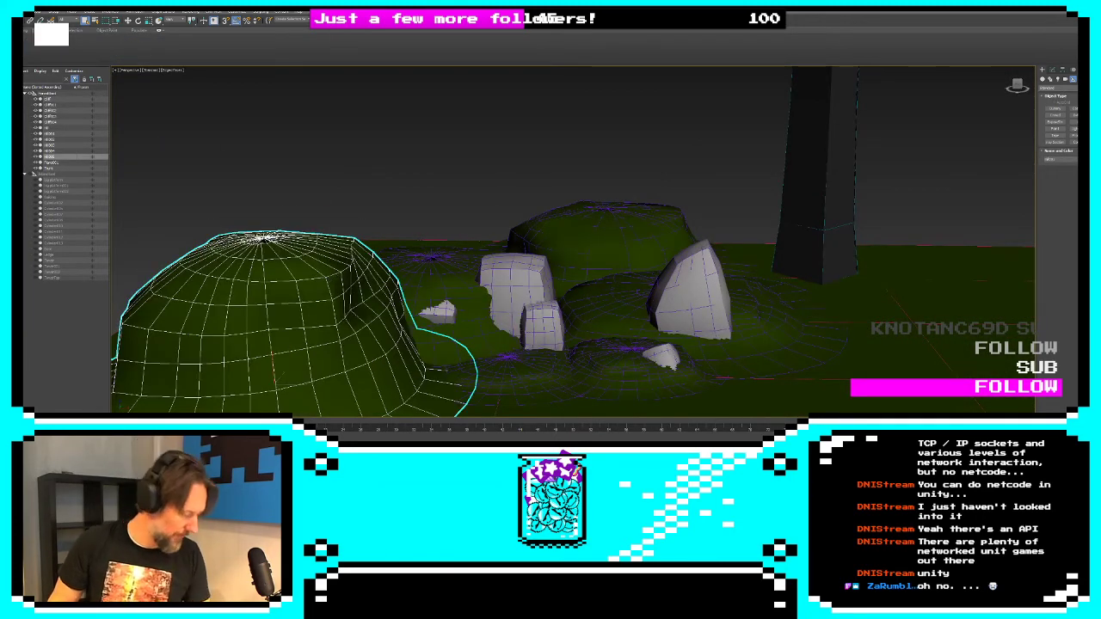
scroll(414, 270, up, 3)
scroll(414, 269, down, 3)
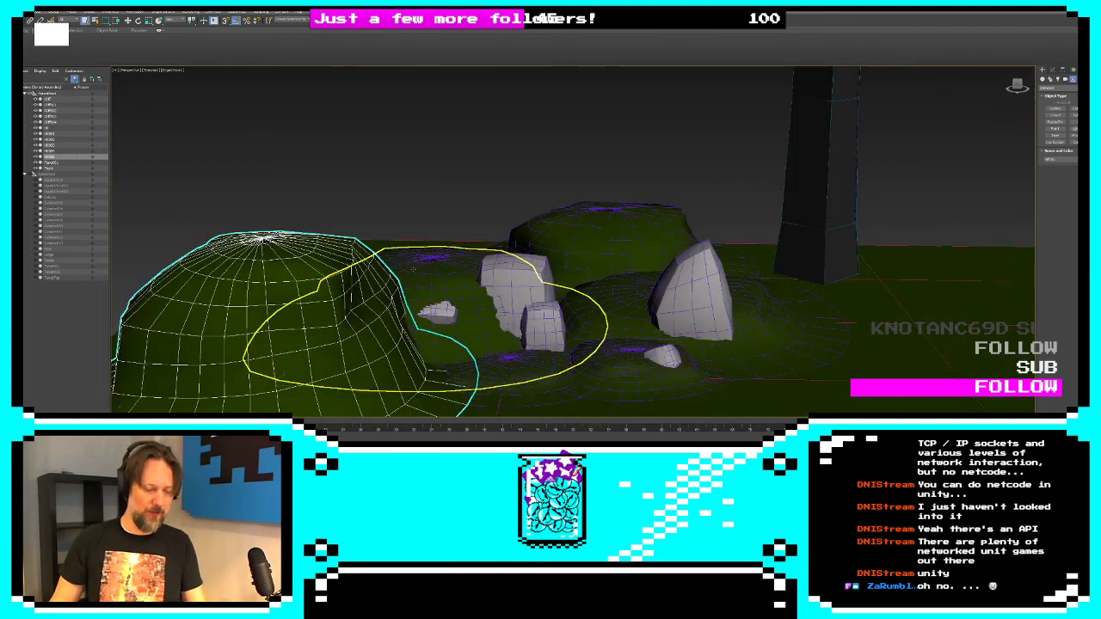
scroll(412, 234, up, 3)
alt+middle_drag(412, 234, 416, 280)
scroll(416, 281, down, 3)
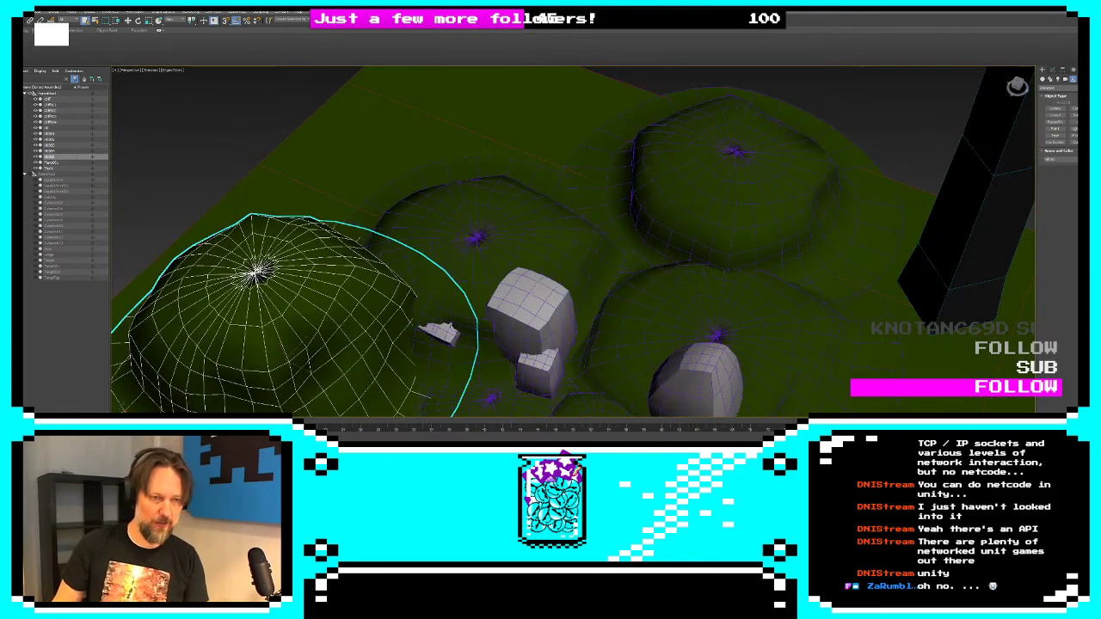
scroll(257, 293, up, 5)
scroll(256, 292, down, 4)
scroll(437, 275, down, 1)
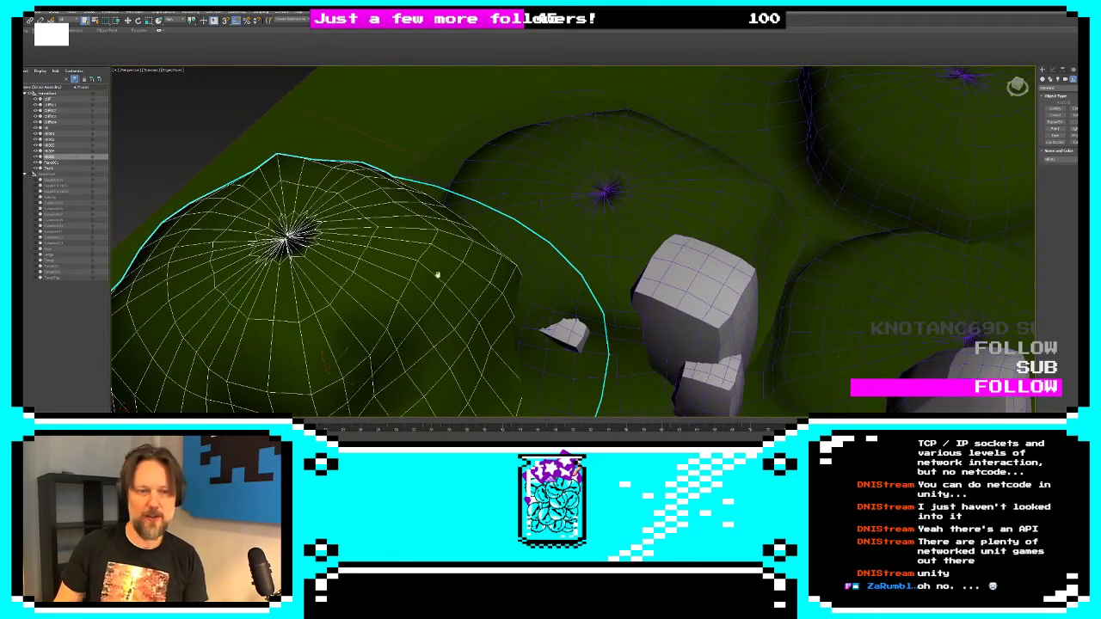
scroll(437, 275, down, 4)
alt+middle_drag(516, 260, 516, 215)
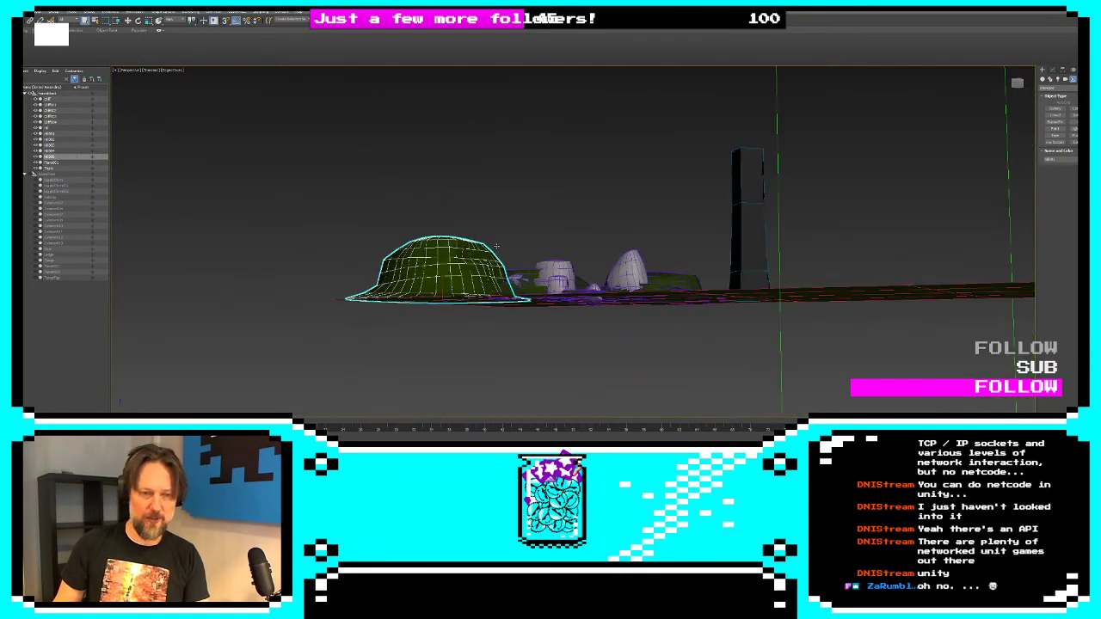
alt+middle_drag(446, 269, 445, 295)
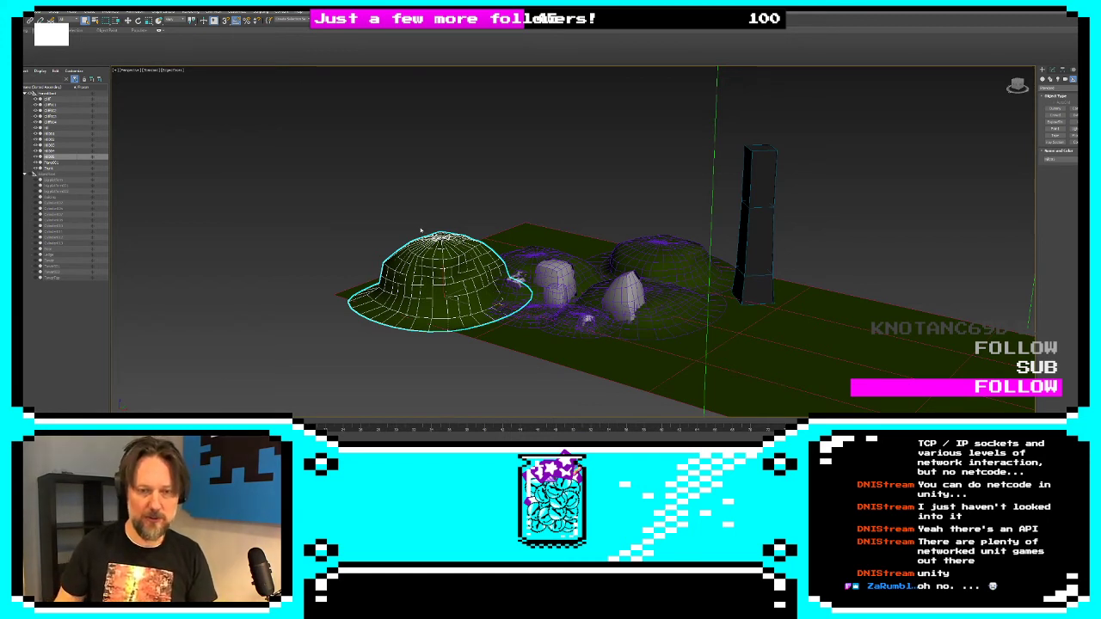
Inspect the dark trunk and the grey rocks among the hills, selecting them one after another
click(1052, 70)
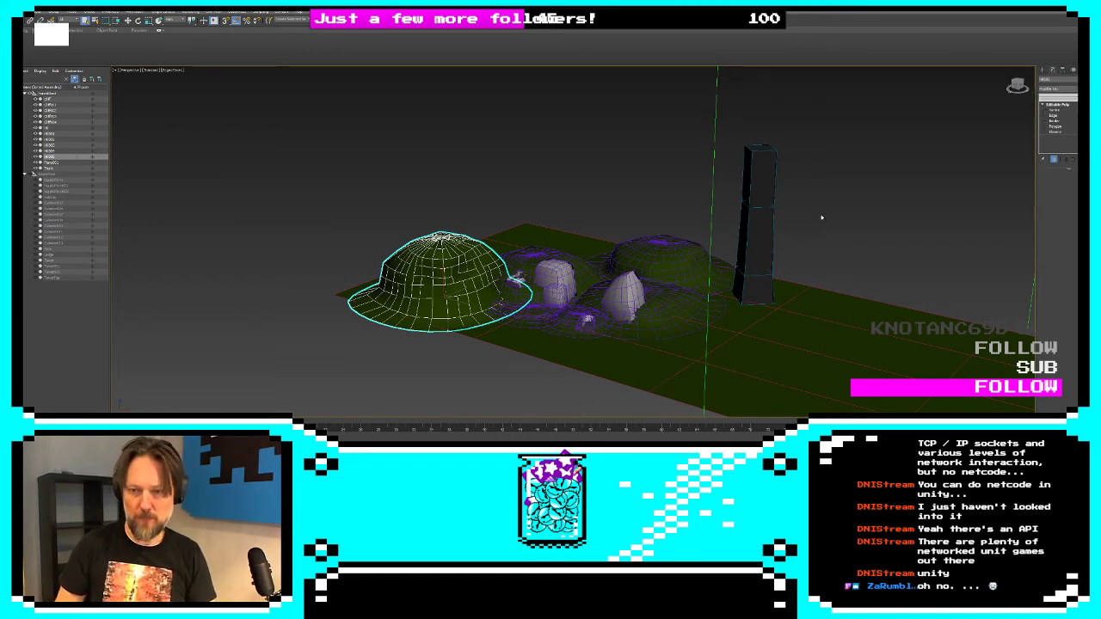
click(744, 259)
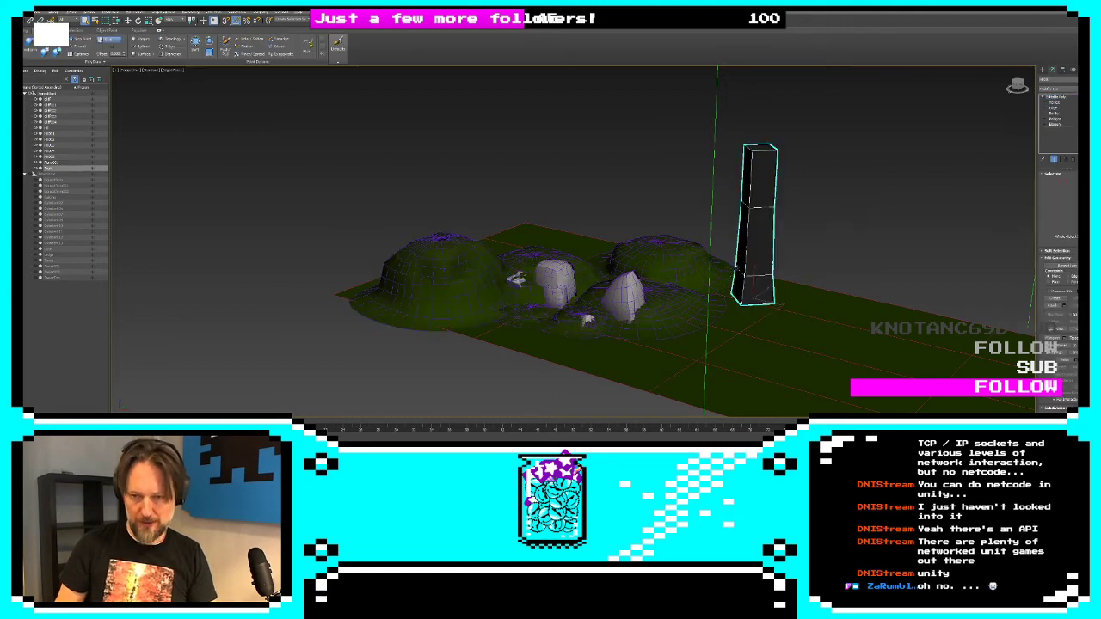
alt+middle_drag(744, 260, 751, 291)
scroll(711, 300, up, 5)
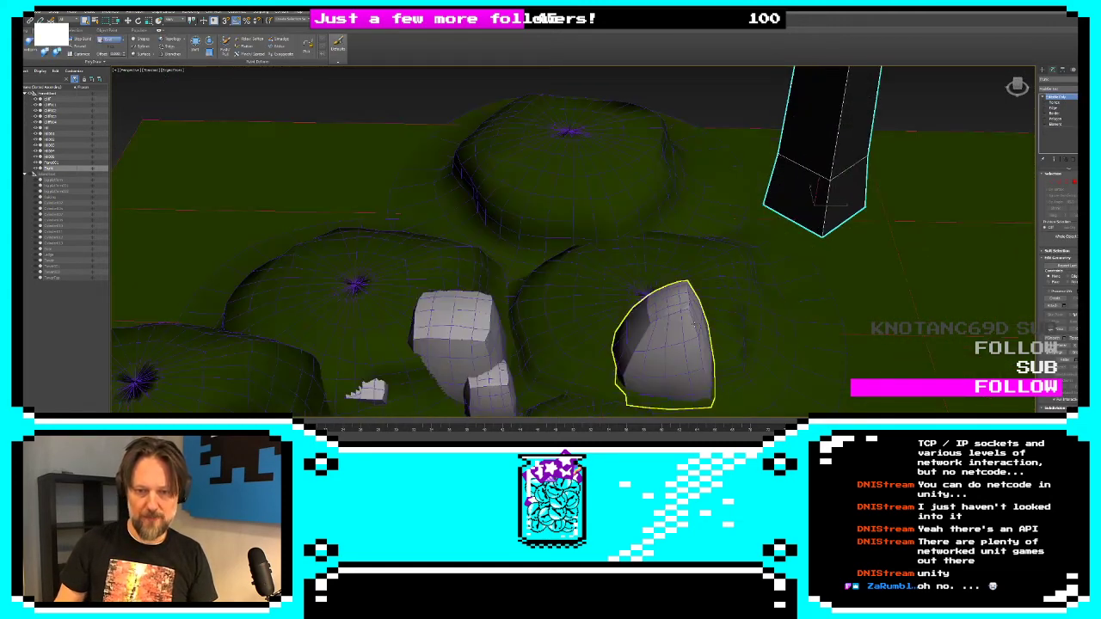
middle_drag(692, 323, 828, 103)
alt+middle_drag(654, 301, 675, 294)
click(627, 258)
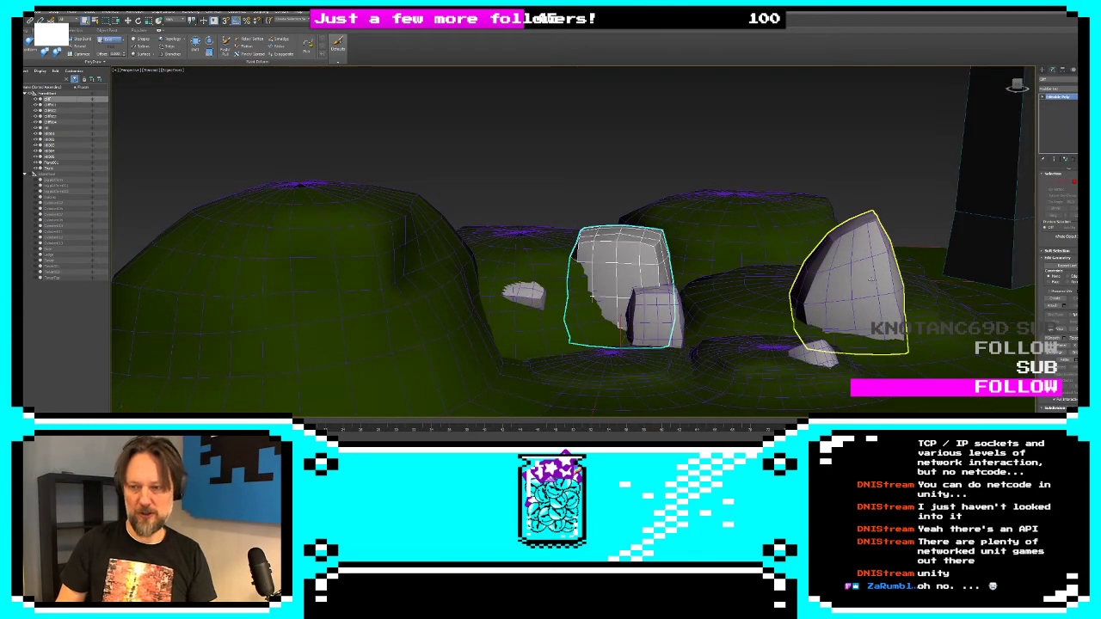
click(845, 279)
click(551, 320)
click(627, 266)
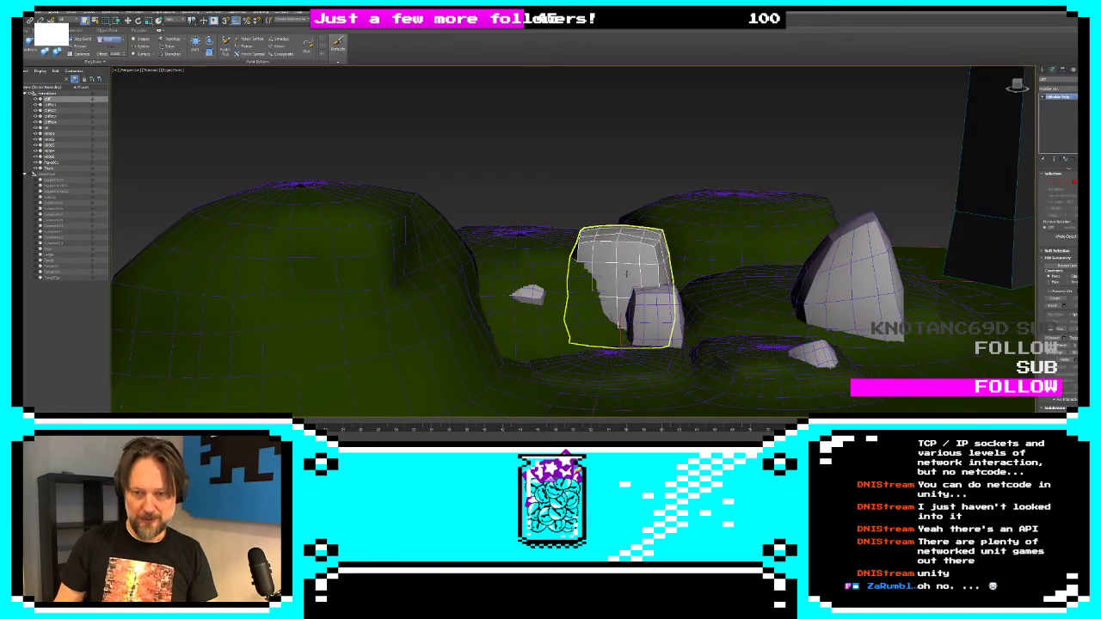
Clone the large grey rock between the hills as a Copy placed against the side of the large outer hill
alt+middle_drag(626, 266, 632, 370)
key(w)
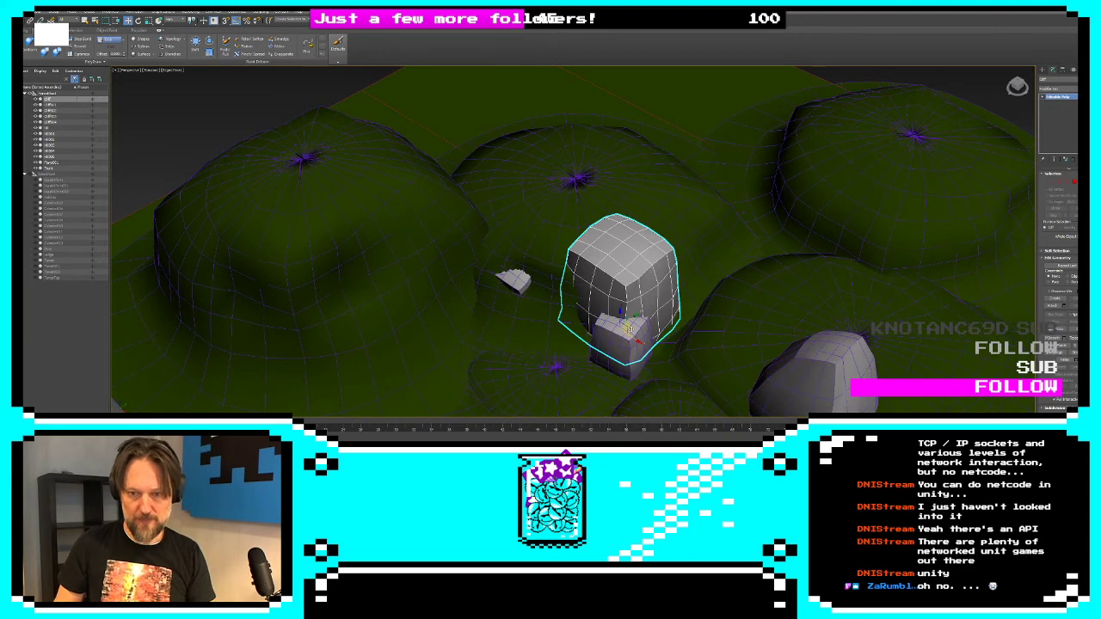
click(641, 374)
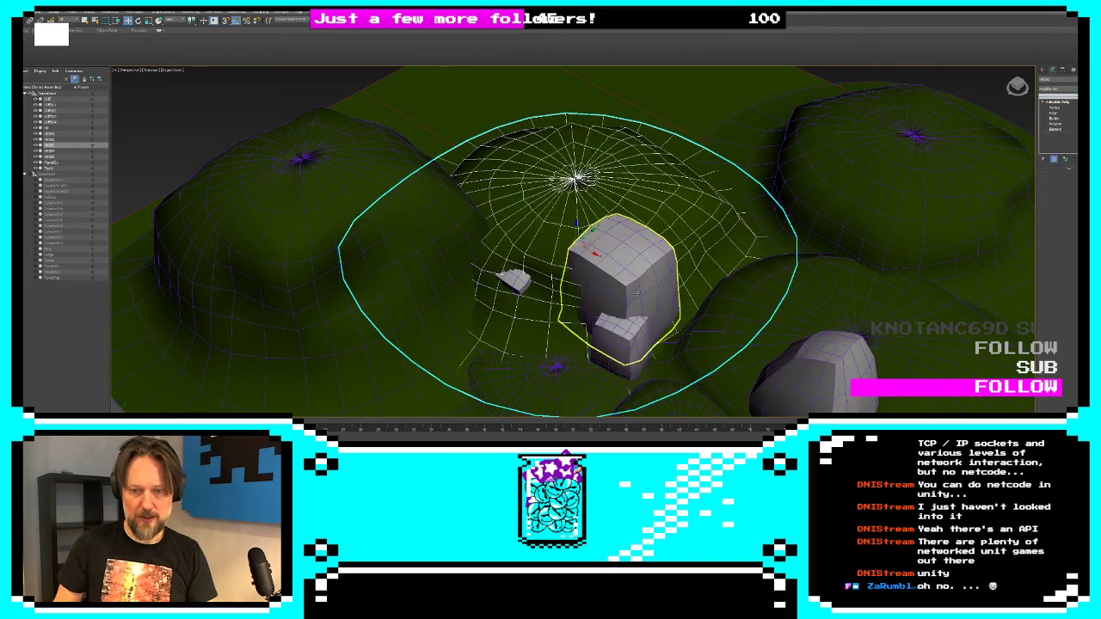
click(648, 297)
mouse_move(636, 328)
shift+mouse_down()
mouse_move(461, 338)
mouse_move(472, 301)
mouse_move(516, 269)
mouse_move(473, 310)
shift+mouse_up()
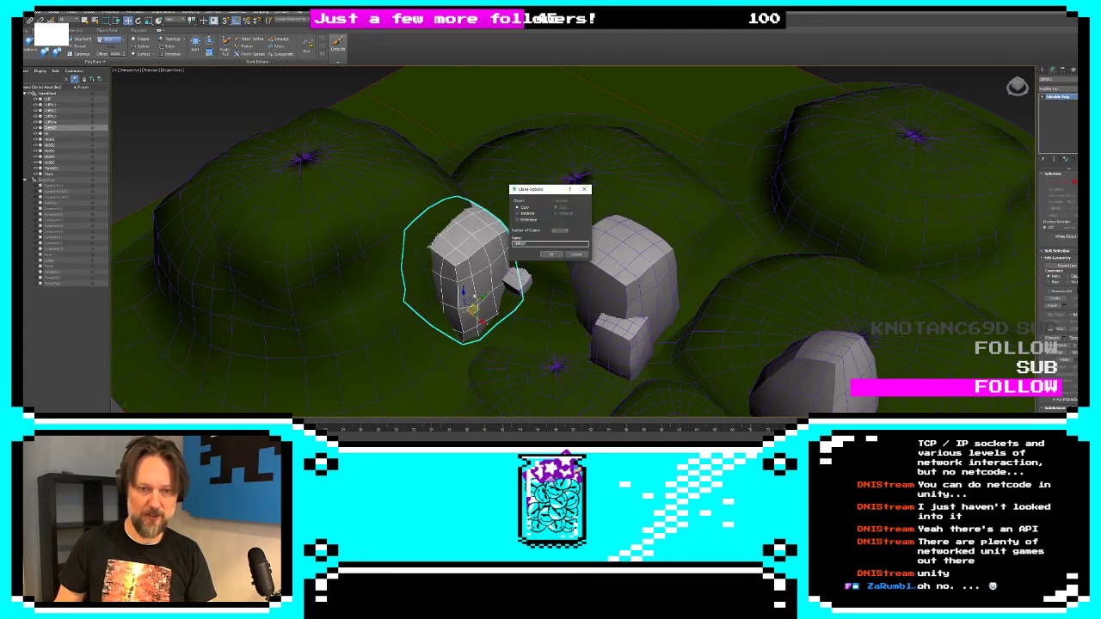
click(551, 255)
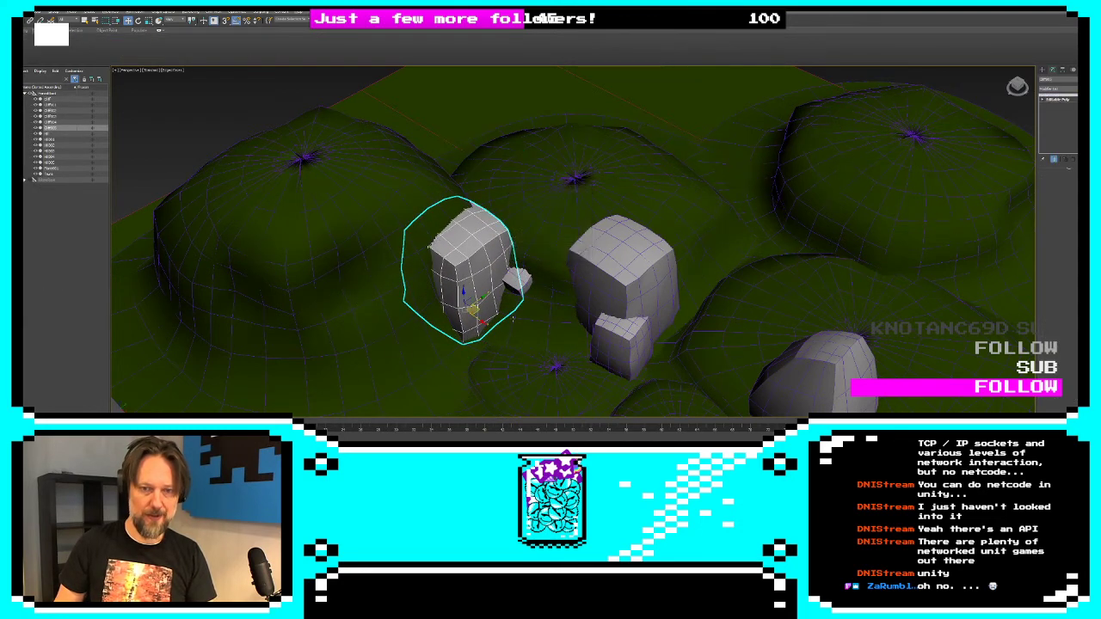
mouse_move(538, 298)
alt+middle_down()
mouse_move(547, 271)
mouse_move(490, 280)
mouse_move(548, 283)
alt+middle_up()
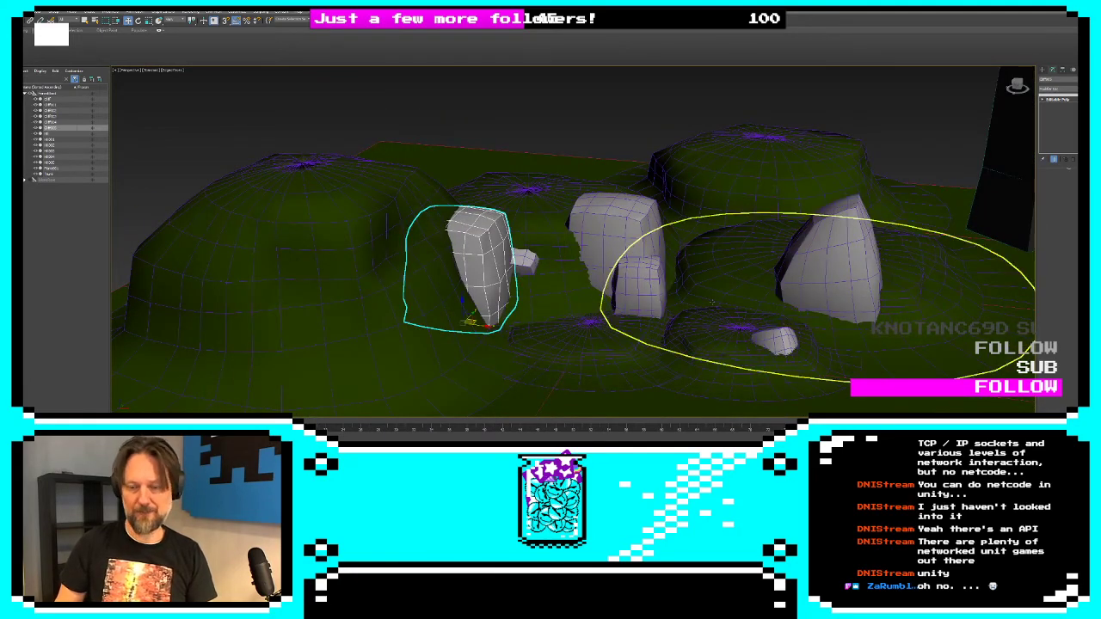
scroll(740, 276, down, 5)
alt+middle_drag(735, 262, 721, 291)
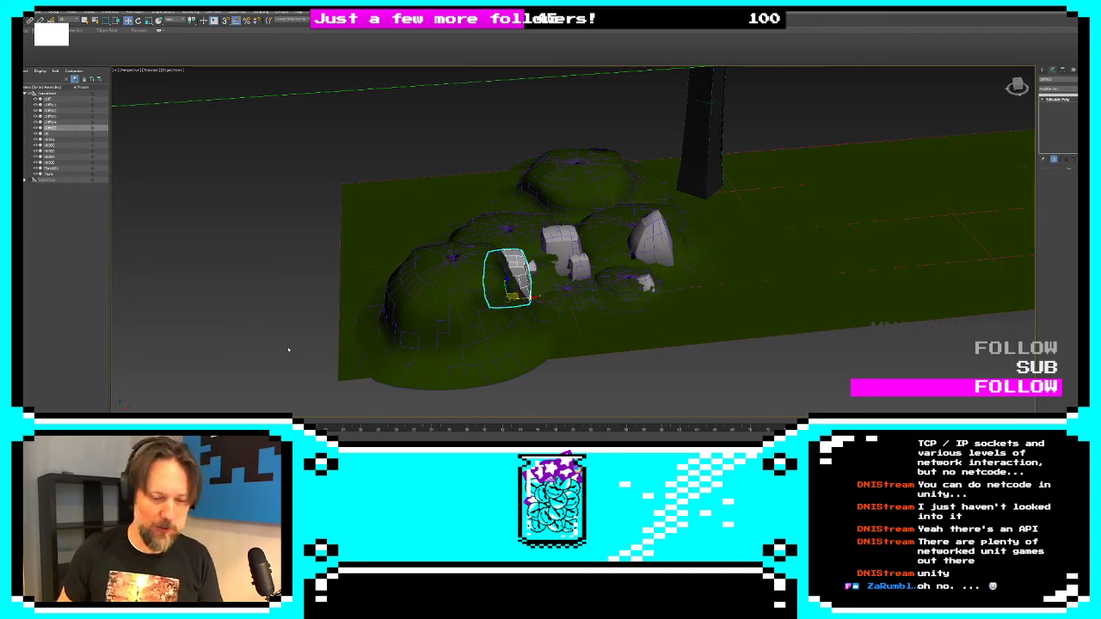
Switch to Visual Studio and review the Hand script's fields, Update and OnTriggerEnter code
key(alt+Tab)
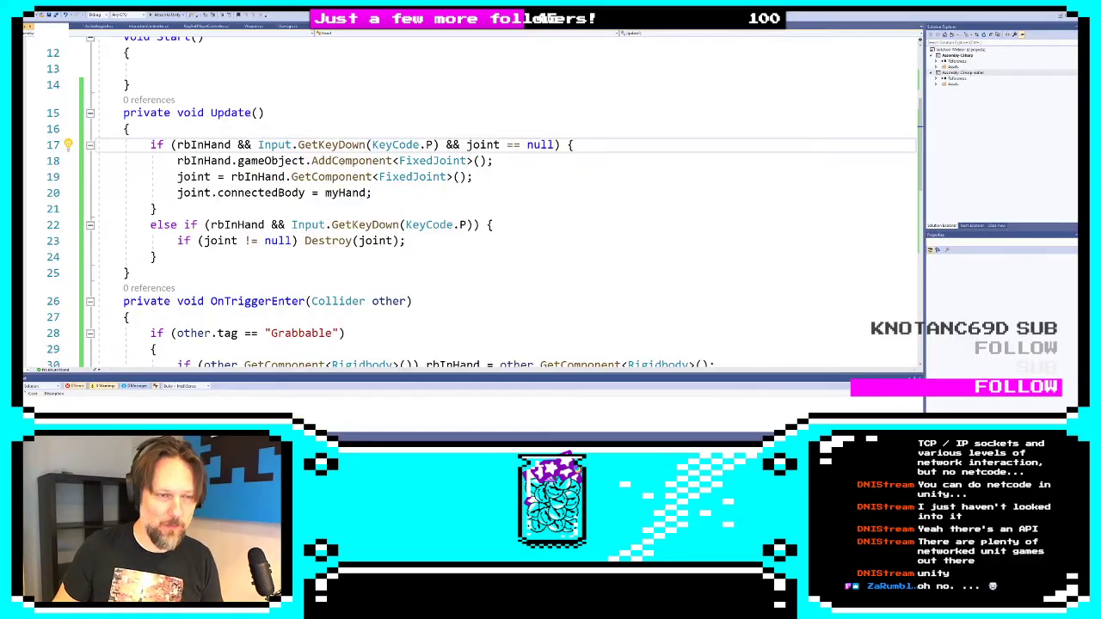
scroll(342, 139, up, 4)
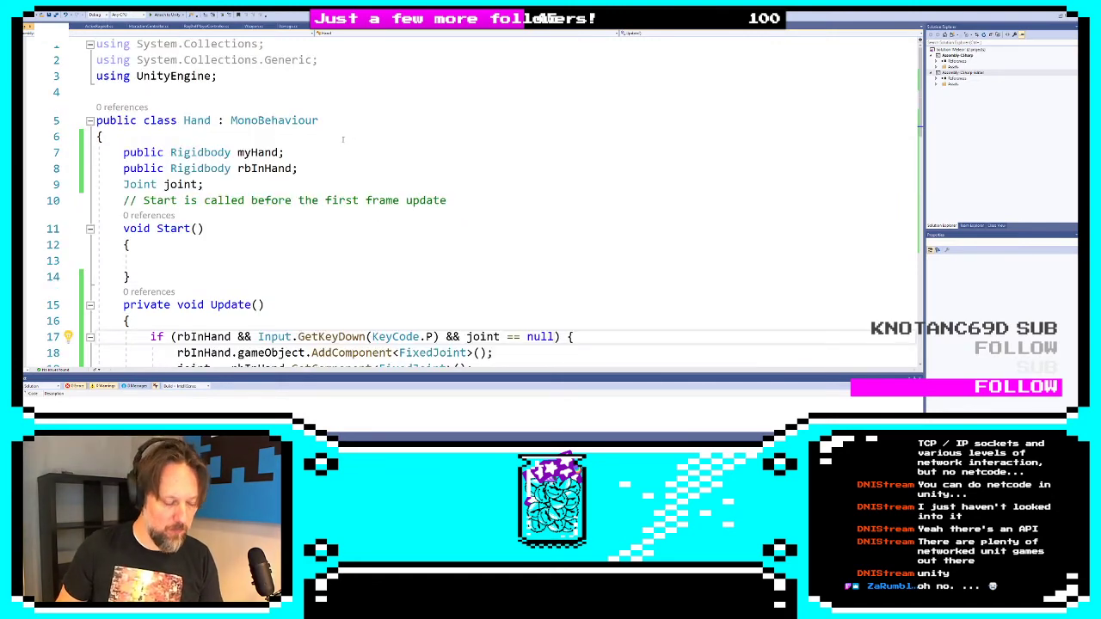
scroll(343, 138, down, 5)
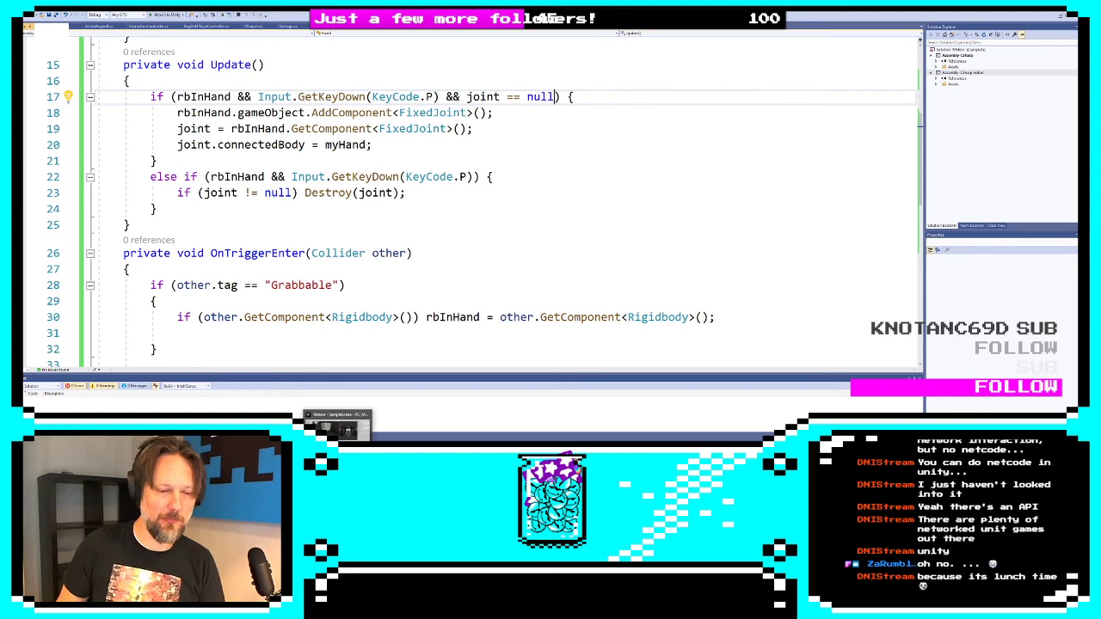
Return to Unity and view the ragdoll and the grabbable cube together in the attic scene
click(337, 428)
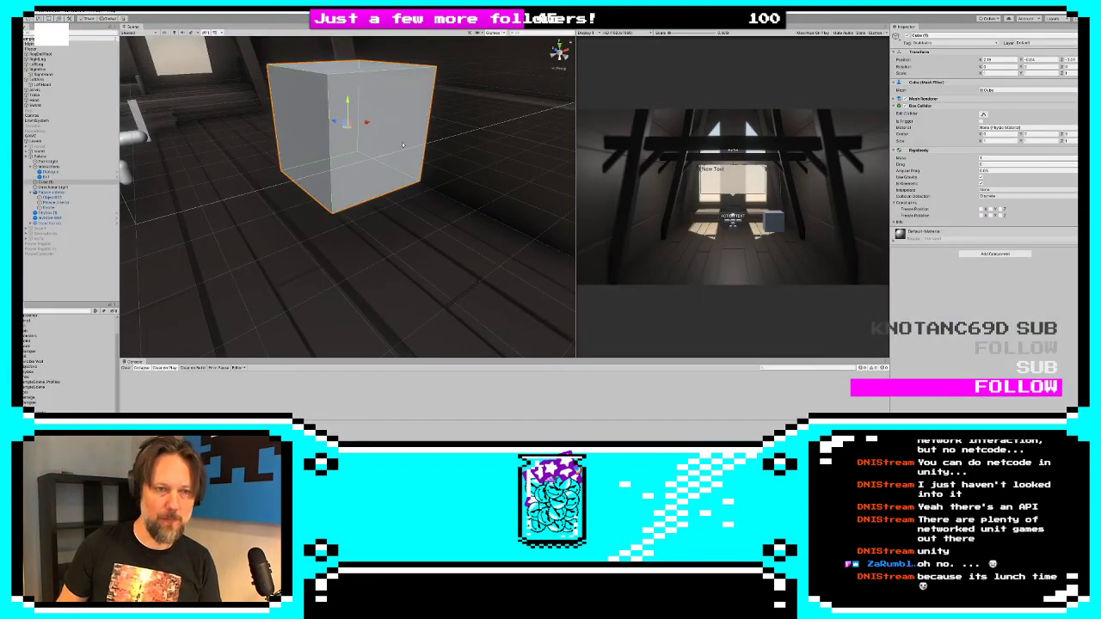
scroll(403, 145, down, 10)
alt+drag(402, 249, 180, 217)
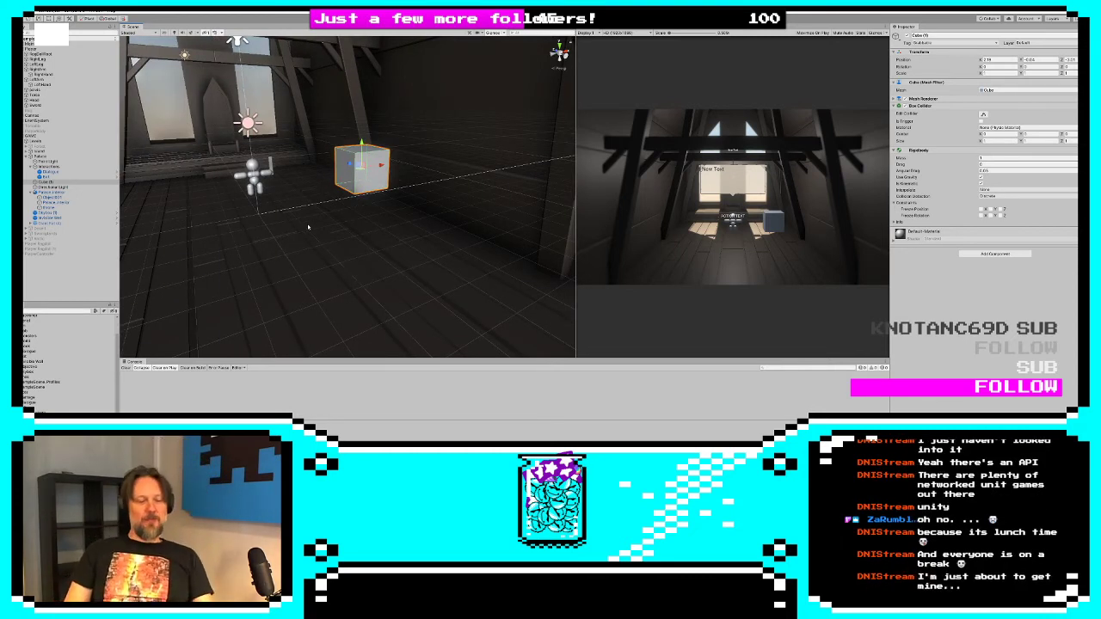
Deactivate the attic level's parent object and select the level object directly above it in the hierarchy
alt+drag(335, 225, 370, 225)
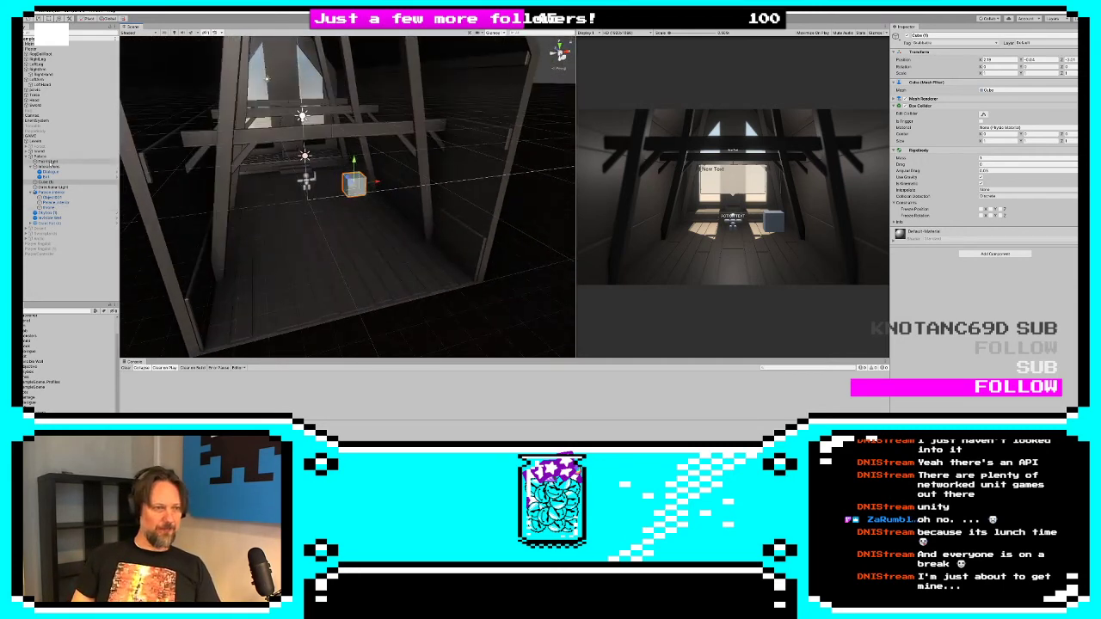
click(40, 157)
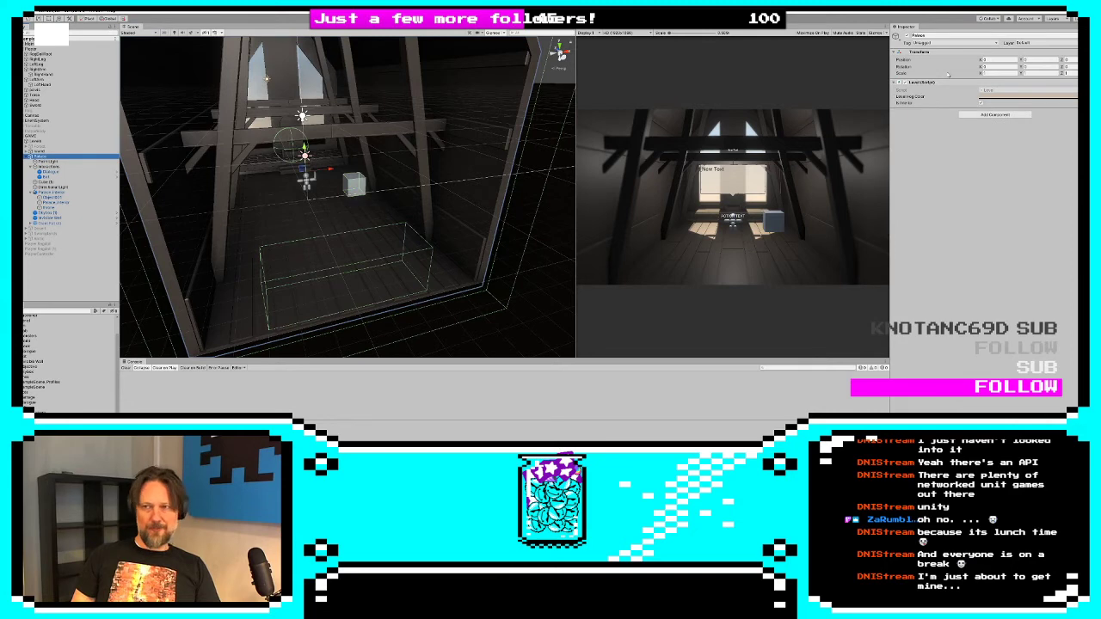
click(907, 36)
click(46, 152)
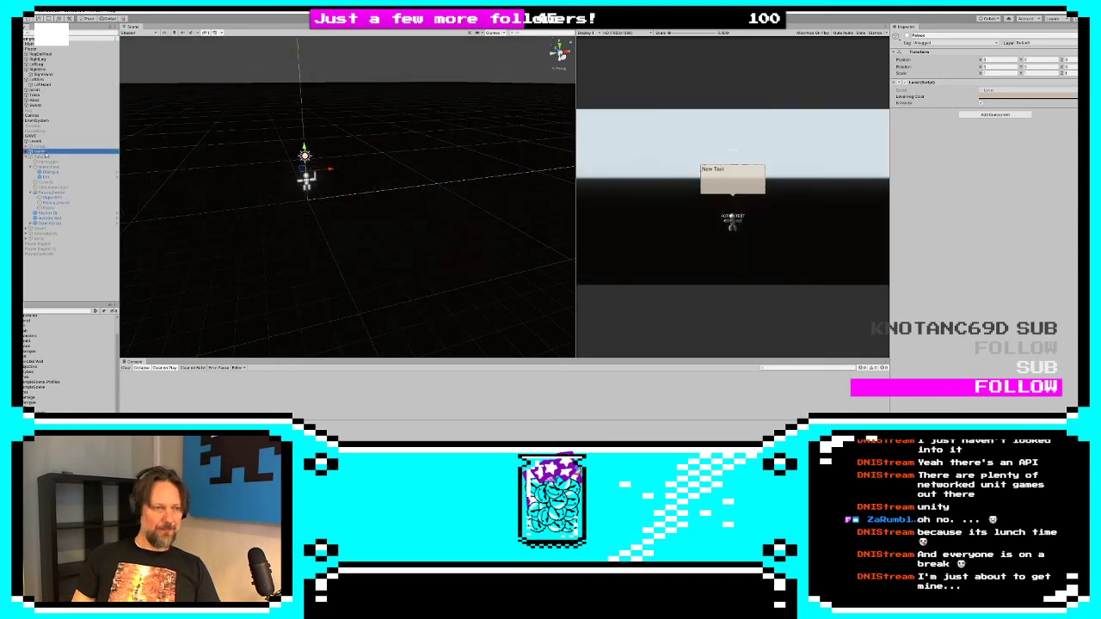
right_click(353, 250)
key(f)
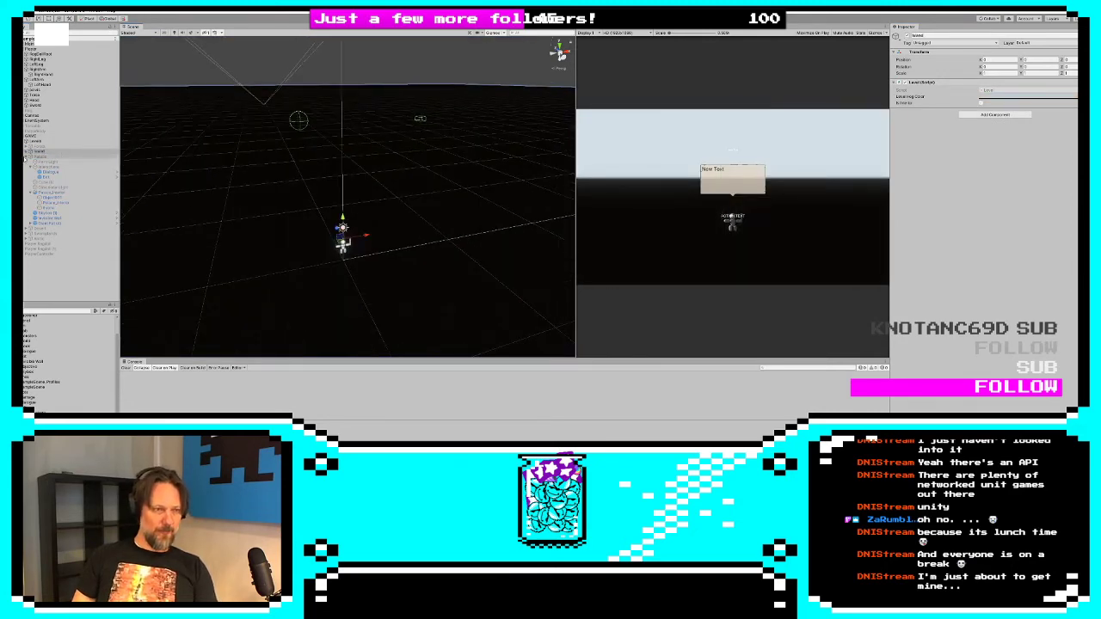
Expand the level's contents, frame Tower2 and examine its upper platform and spiral ramps from above
click(26, 152)
double_click(45, 167)
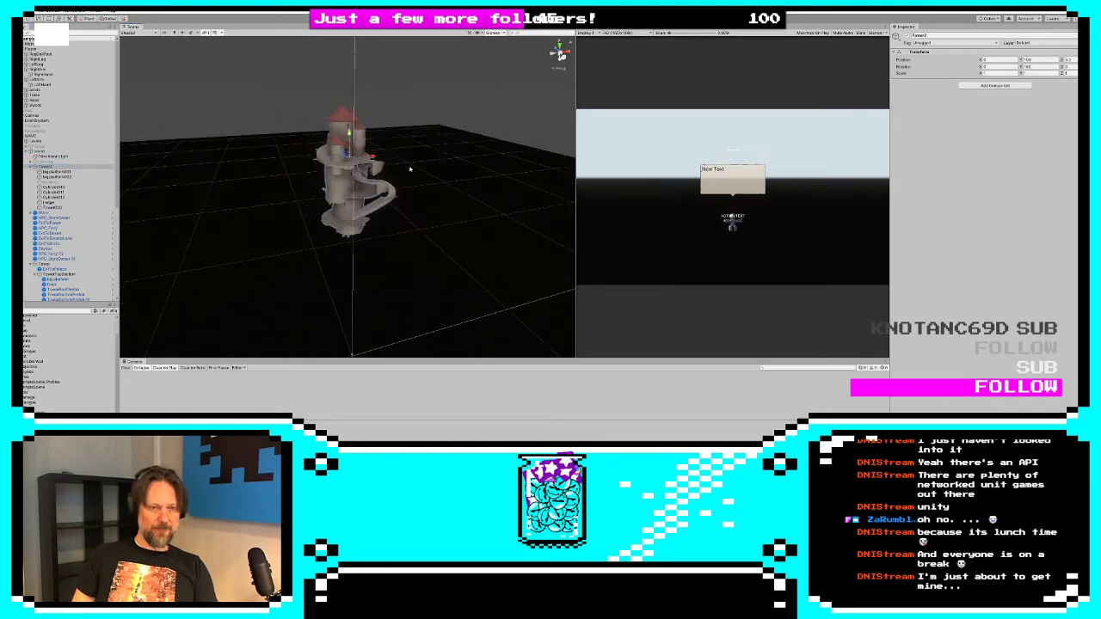
scroll(410, 170, up, 10)
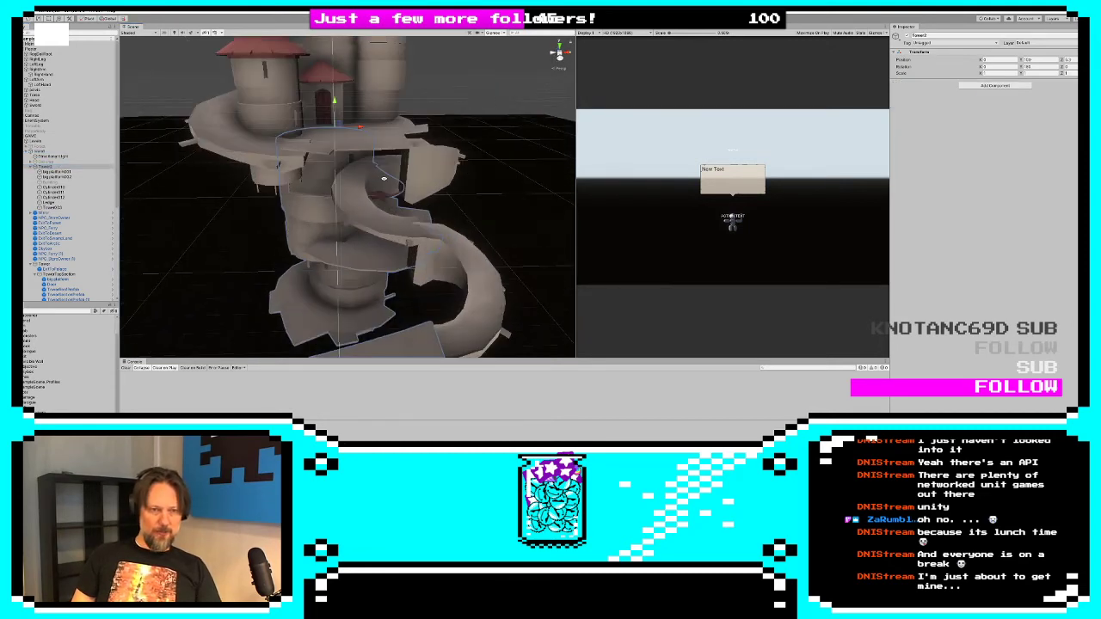
alt+drag(383, 179, 345, 241)
scroll(278, 177, up, 3)
scroll(278, 177, down, 2)
middle_drag(240, 162, 307, 176)
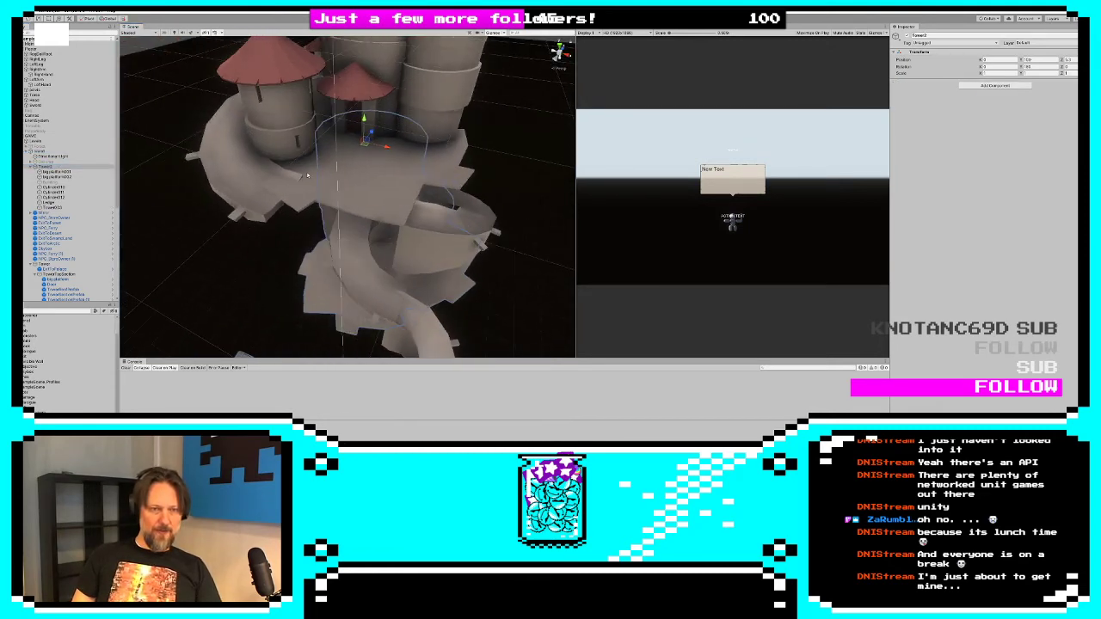
click(31, 166)
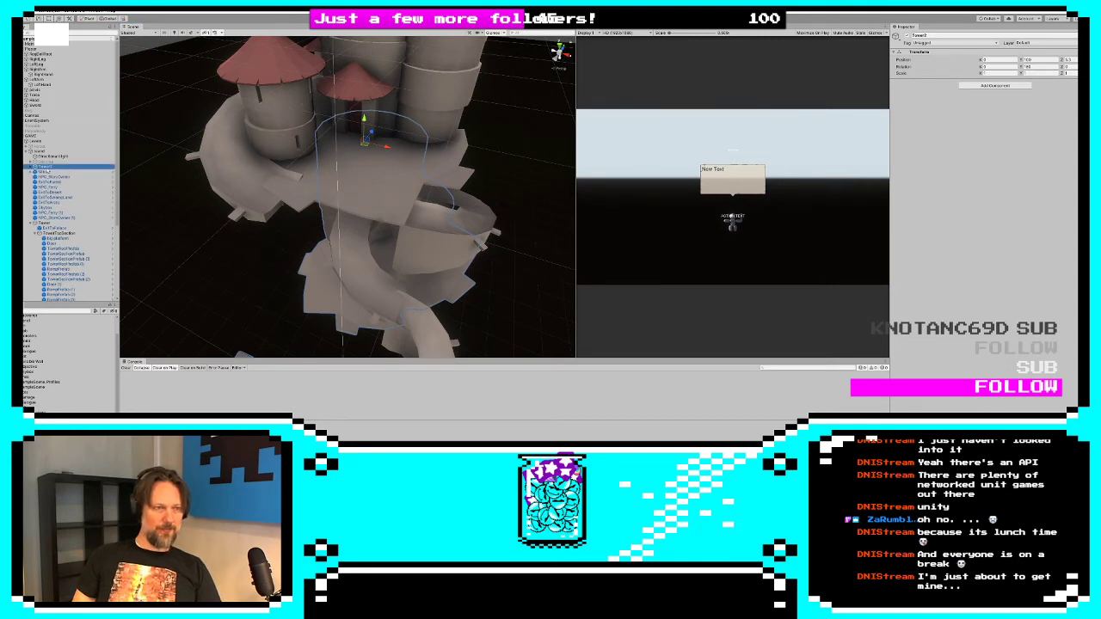
Create a cube by the tower and stretch it along X into a long beam
click(28, 27)
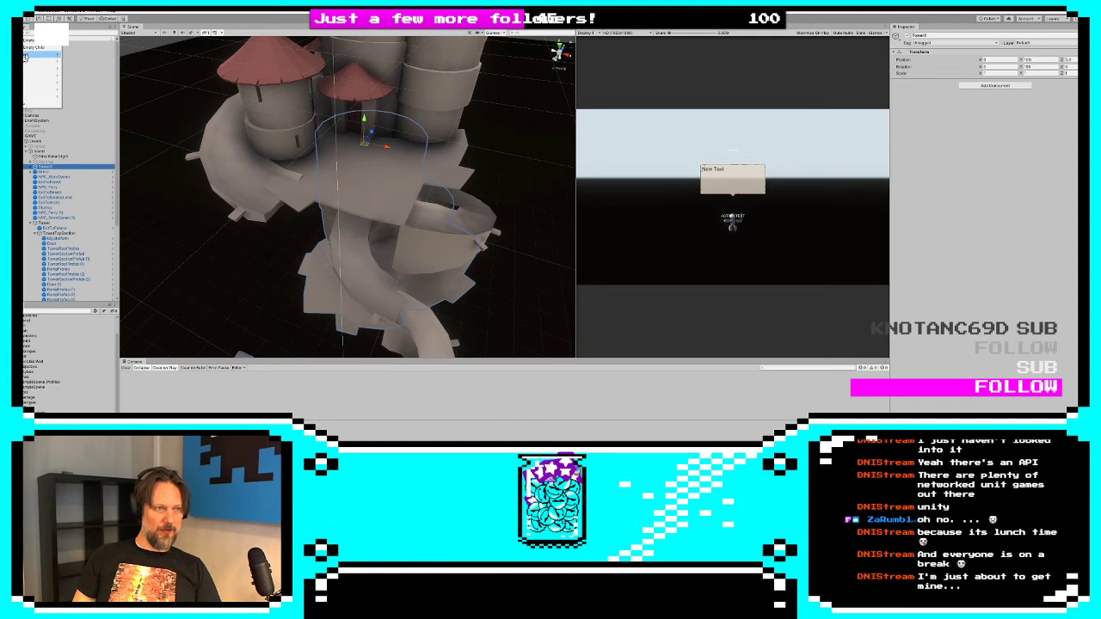
mouse_move(43, 61)
click(77, 55)
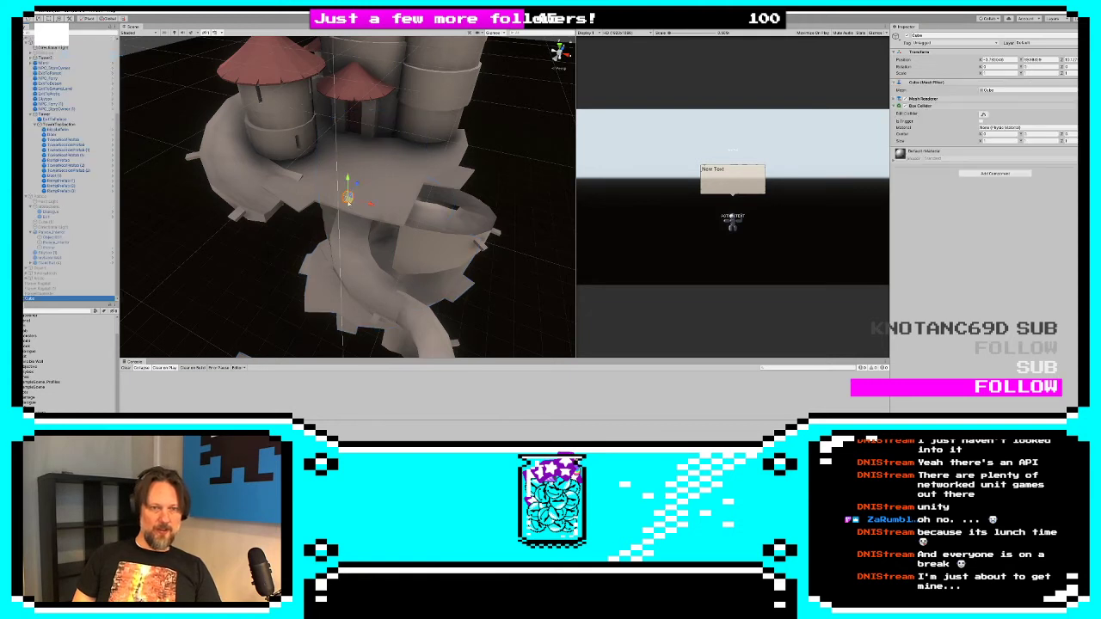
drag(347, 197, 444, 257)
key(r)
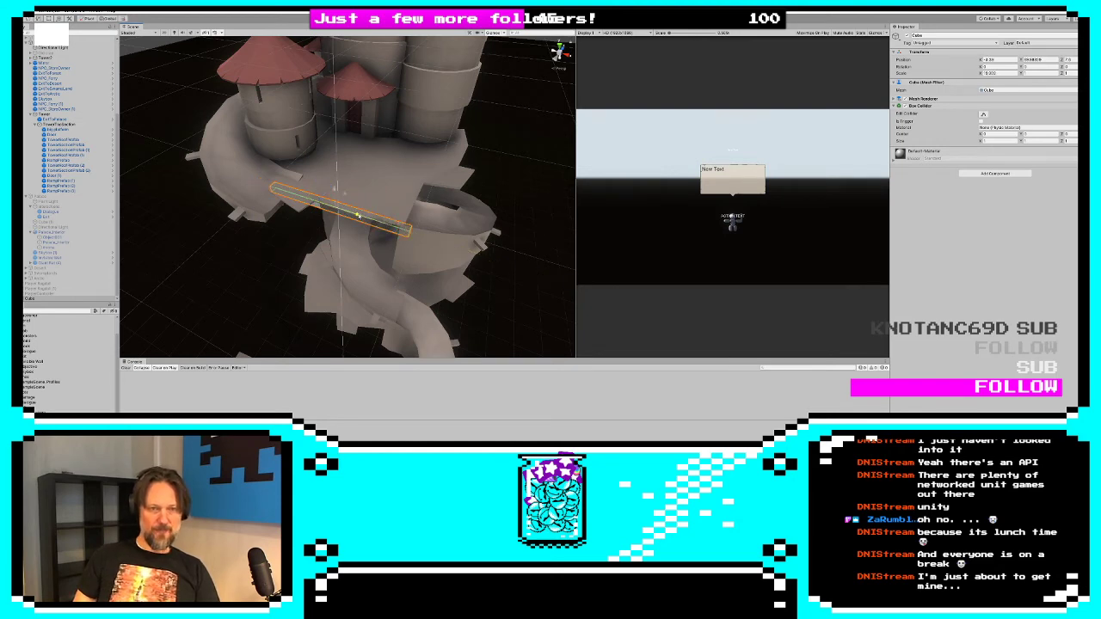
Tag the beam as Grabbable
alt+drag(341, 211, 348, 196)
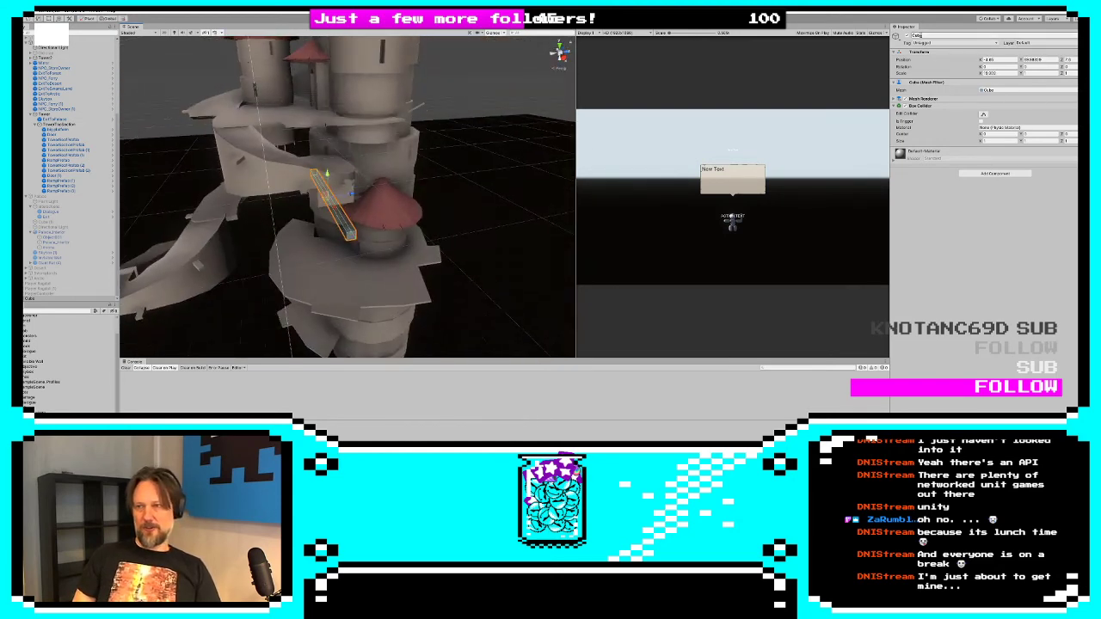
click(925, 42)
click(929, 113)
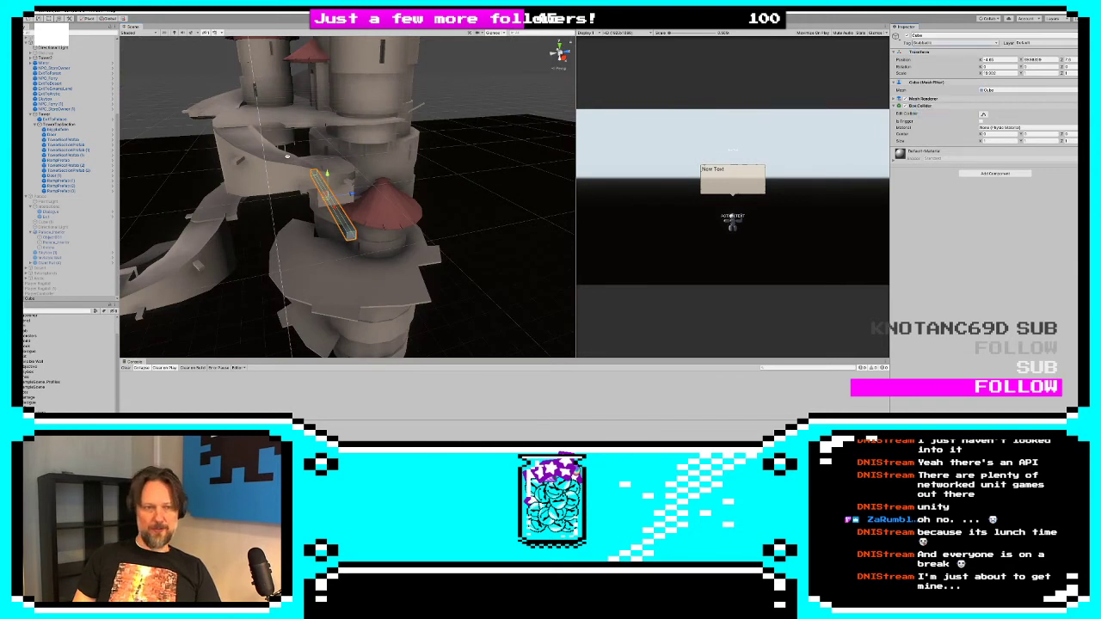
Raise the beam to the tower's upper platform, scale it down and align it along the platform's outer edge
drag(330, 181, 327, 103)
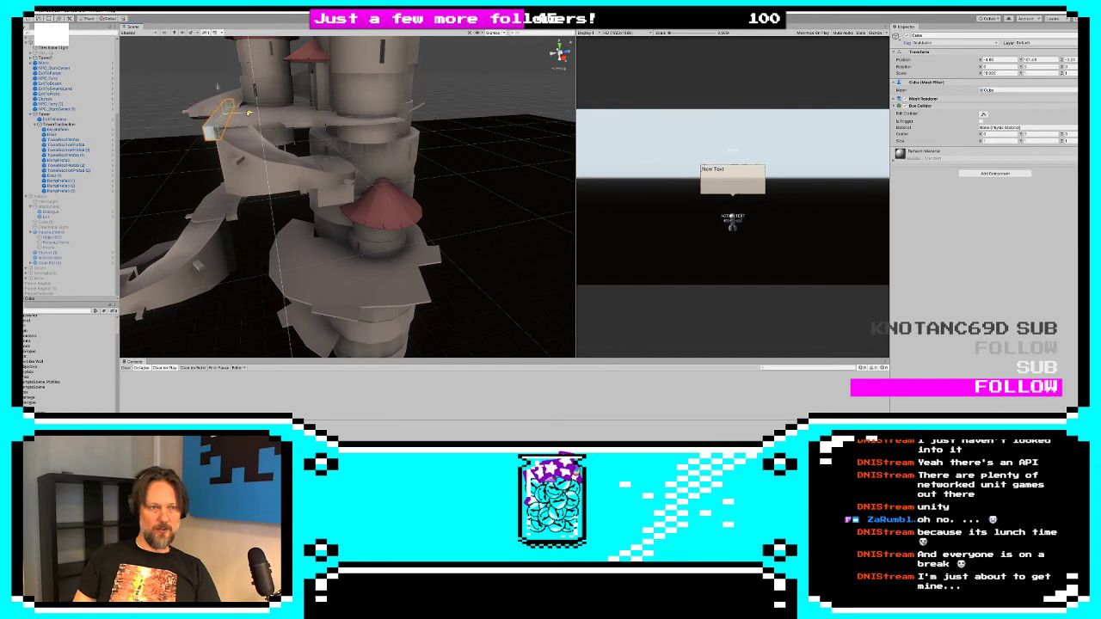
key(f)
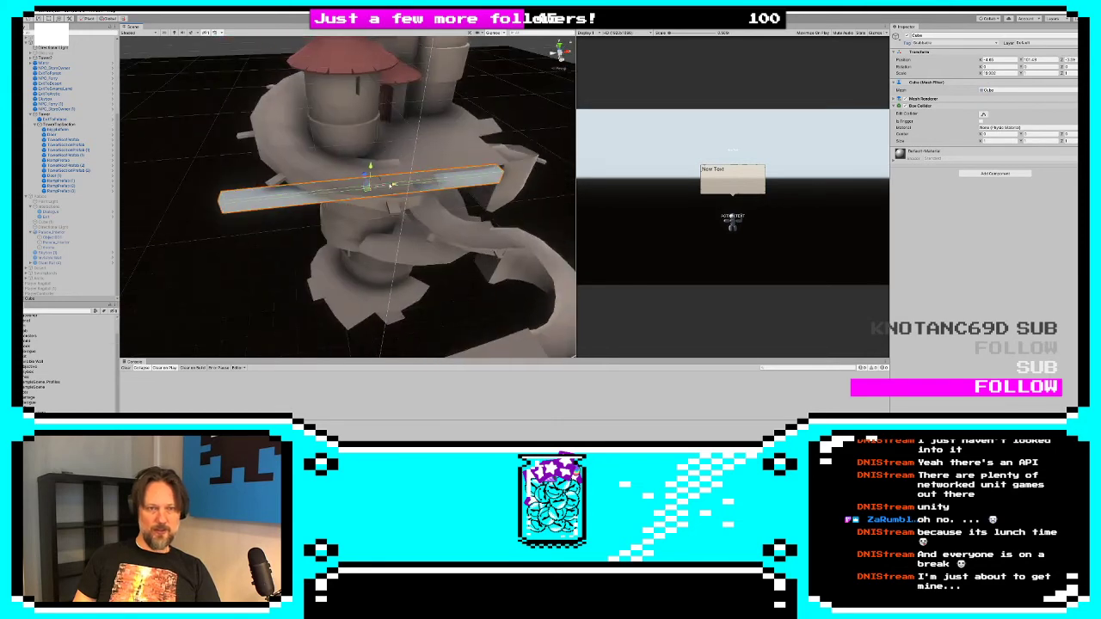
drag(392, 183, 437, 189)
key(r)
key(w)
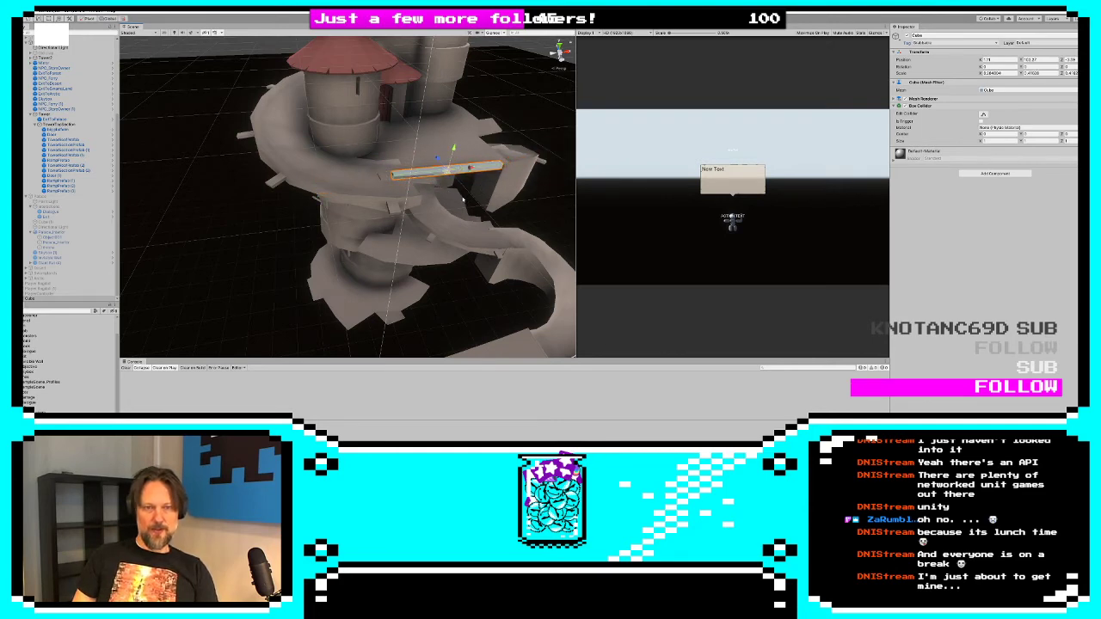
right_drag(469, 172, 245, 186)
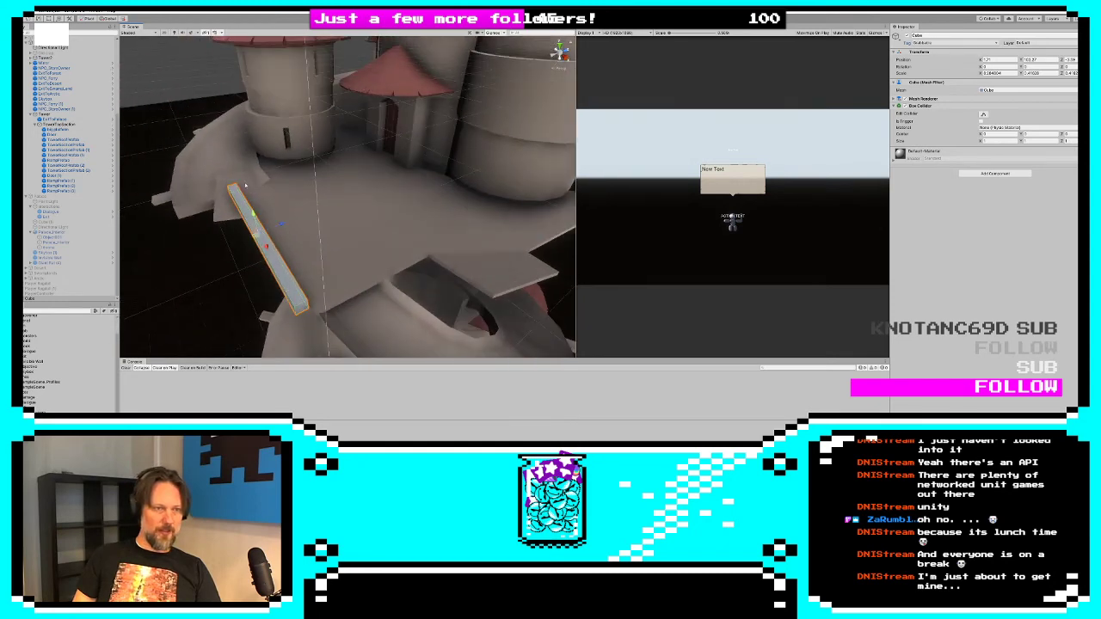
Add a Rigidbody component to the beam
click(990, 74)
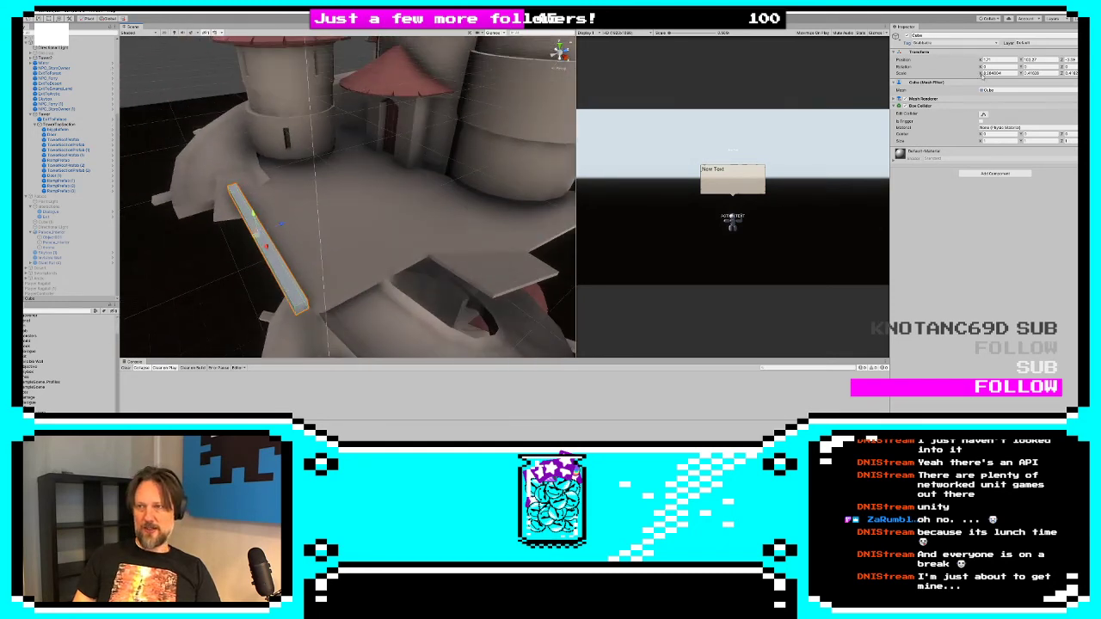
click(995, 174)
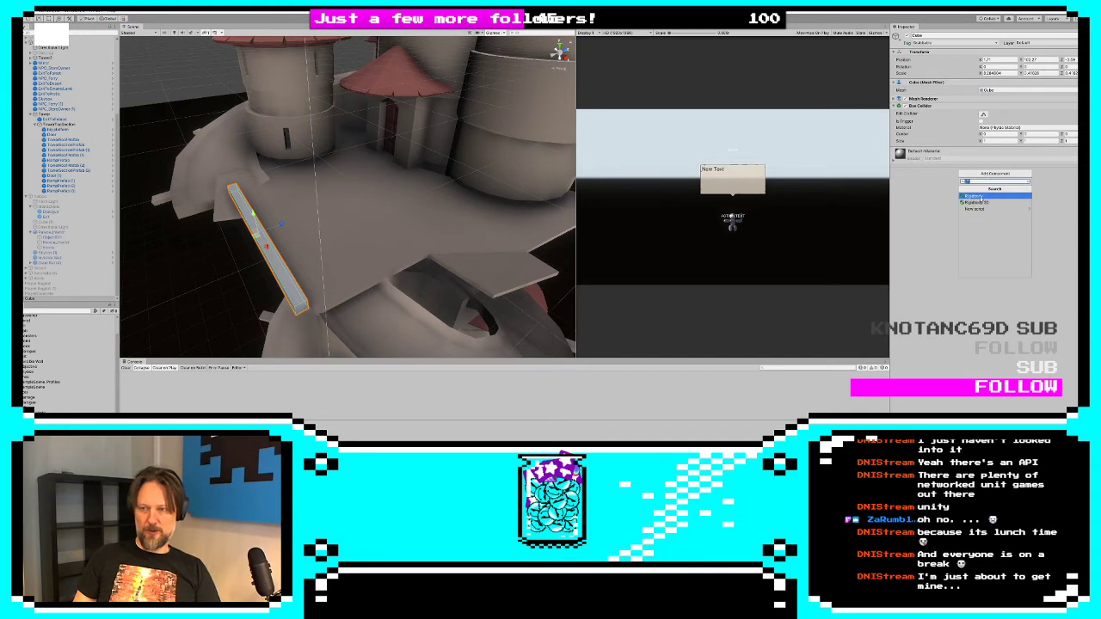
key(Return)
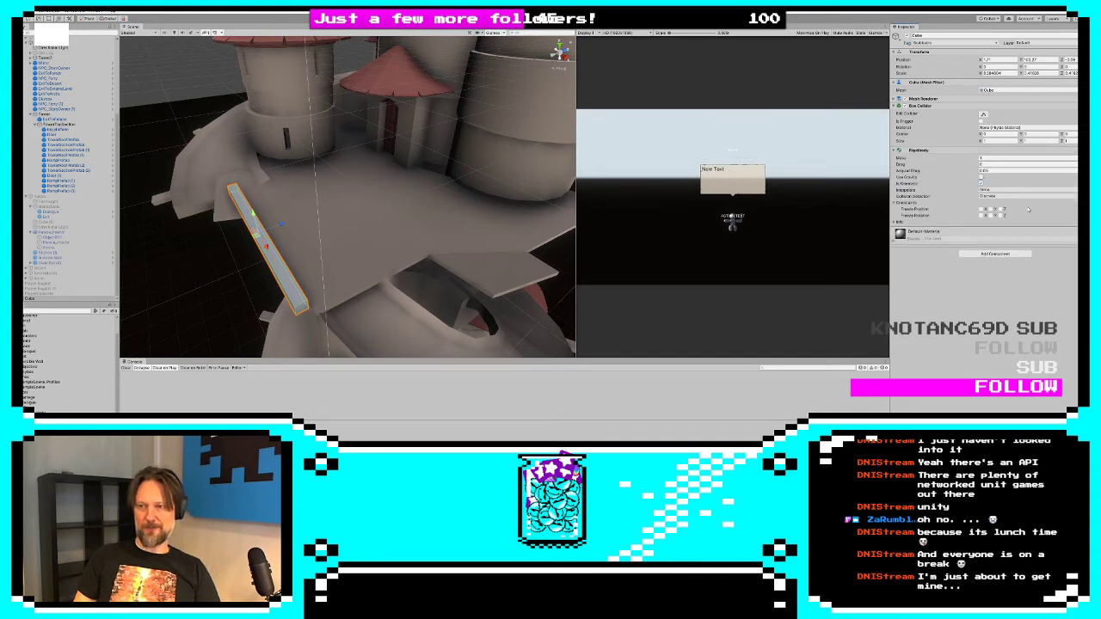
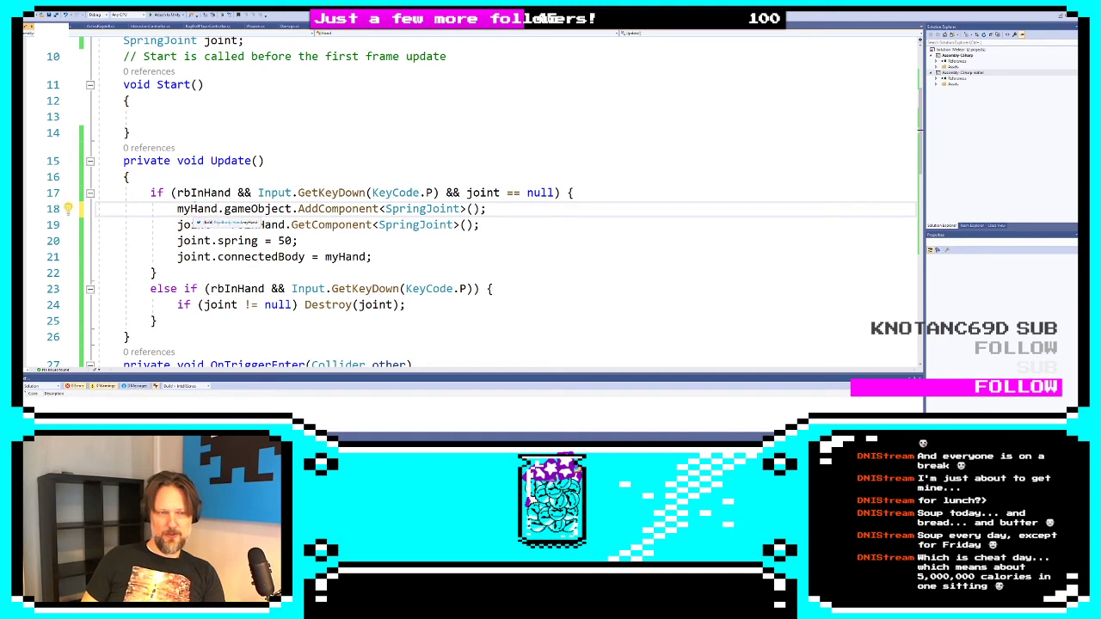
In the Hand script's Update, get the SpringJoint from myHand and set joint.connectedBody to rbInHand
double_click(204, 208)
key(ctrl+c)
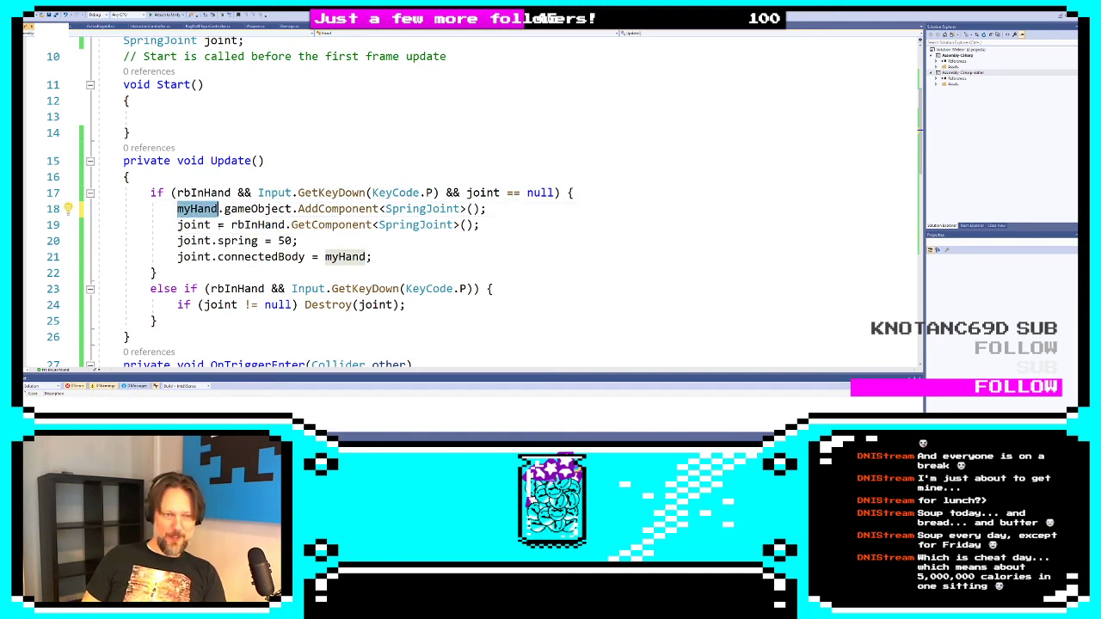
click(256, 224)
double_click(257, 225)
key(ctrl+v)
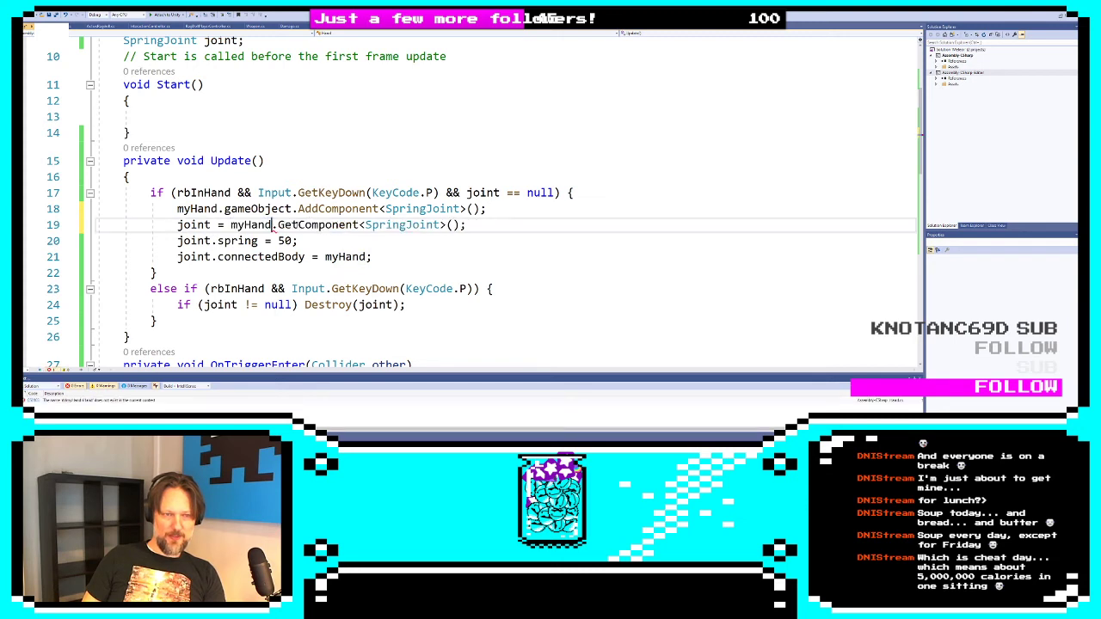
double_click(346, 256)
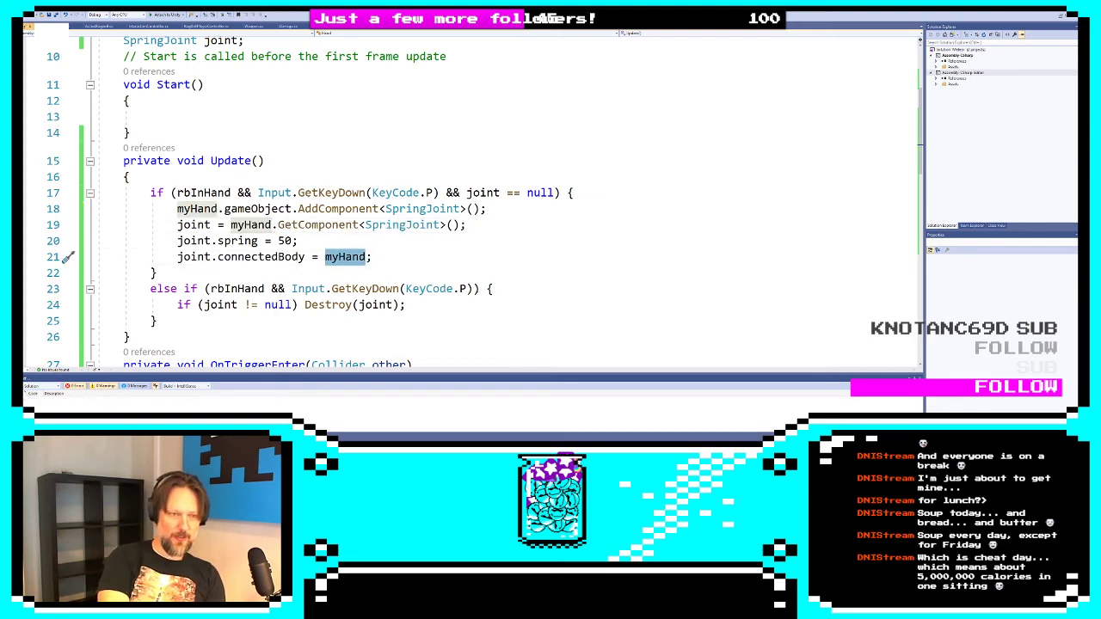
text(rbInHand)
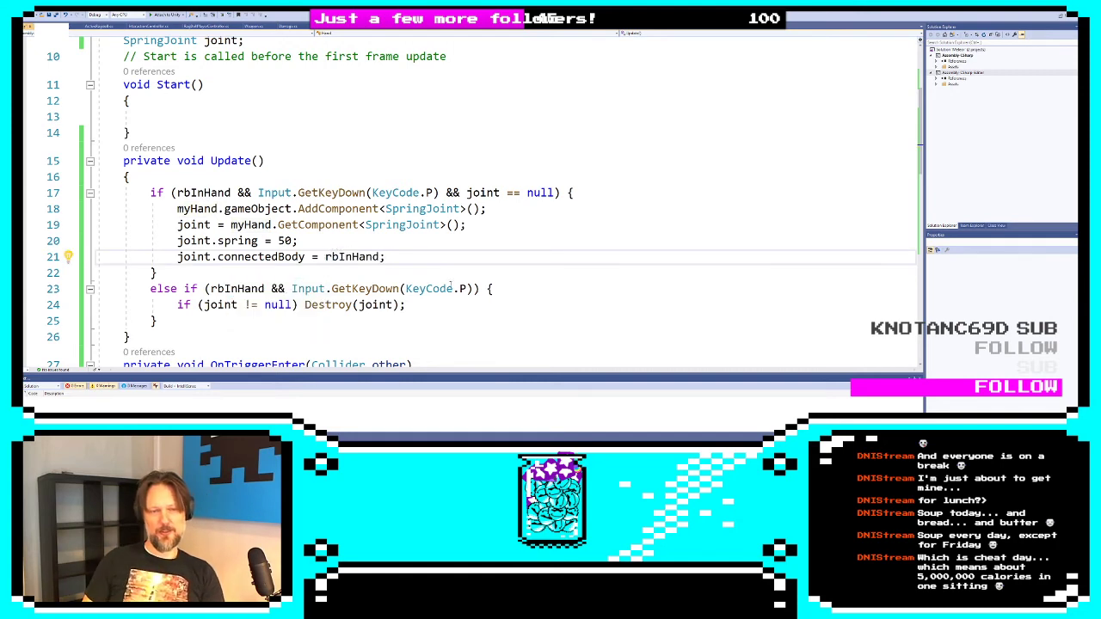
scroll(451, 286, down, 3)
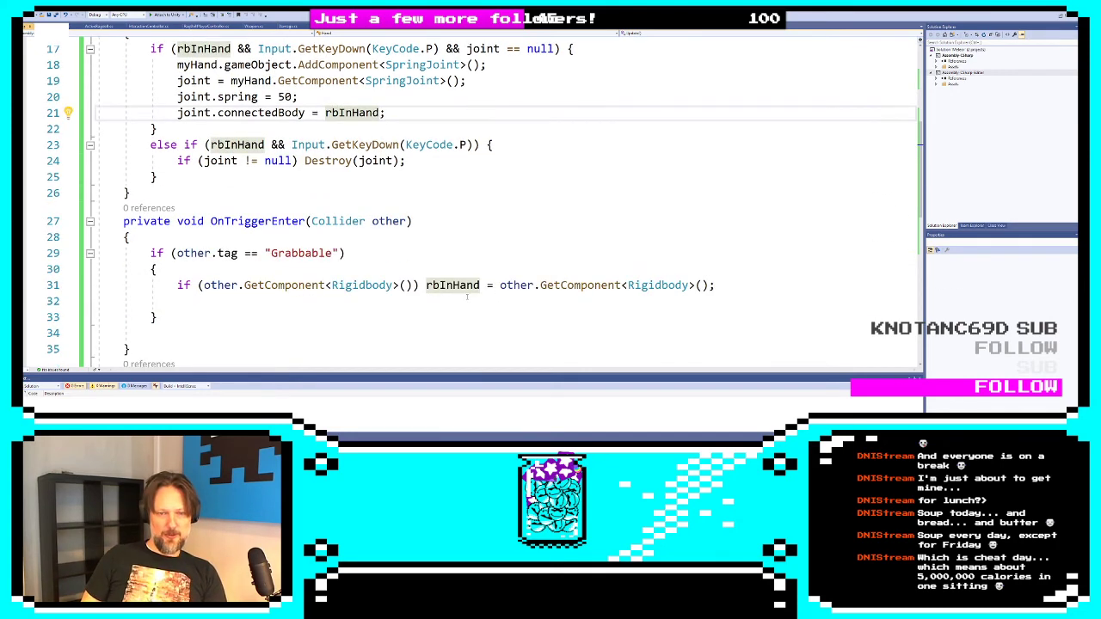
scroll(467, 297, up, 3)
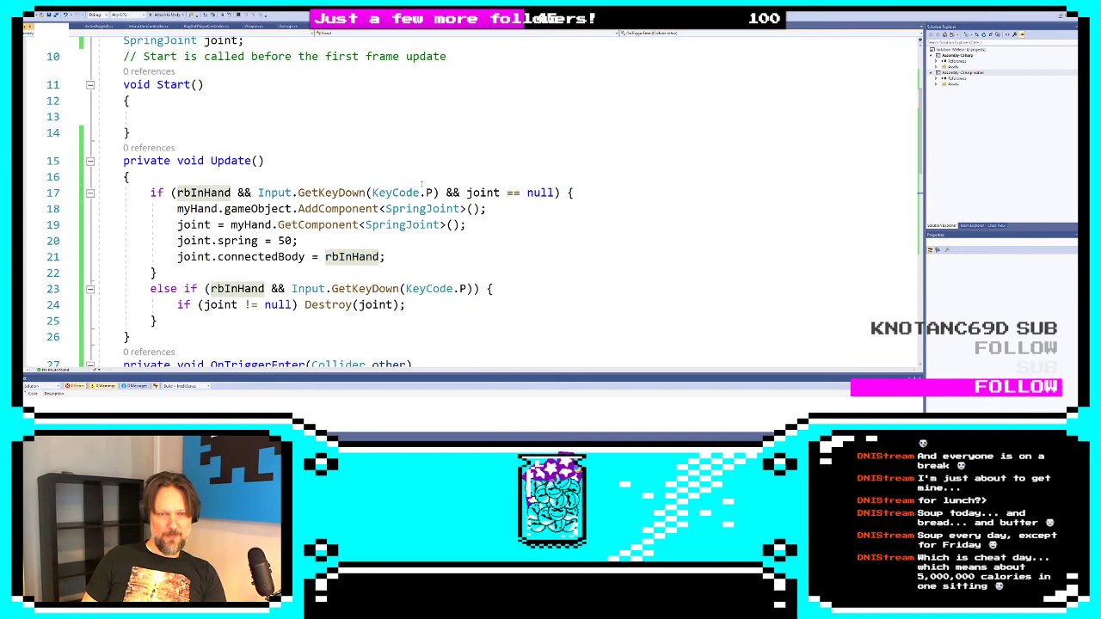
Switch to Unity, restart Play mode and raise the beam above the ragdoll on the tower platform
key(alt+Tab)
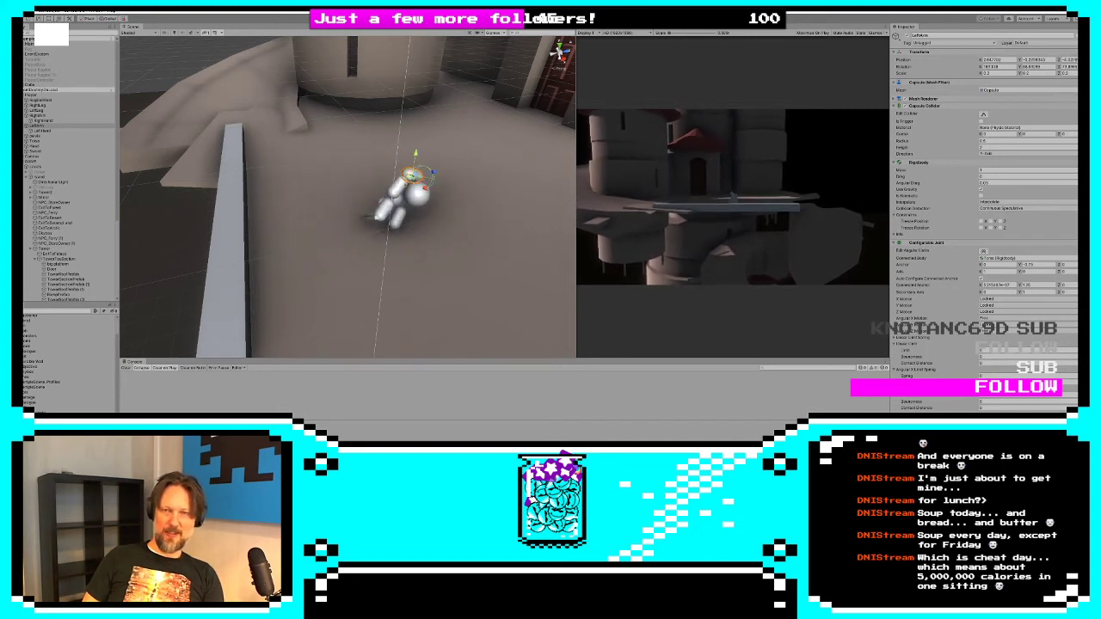
click(532, 19)
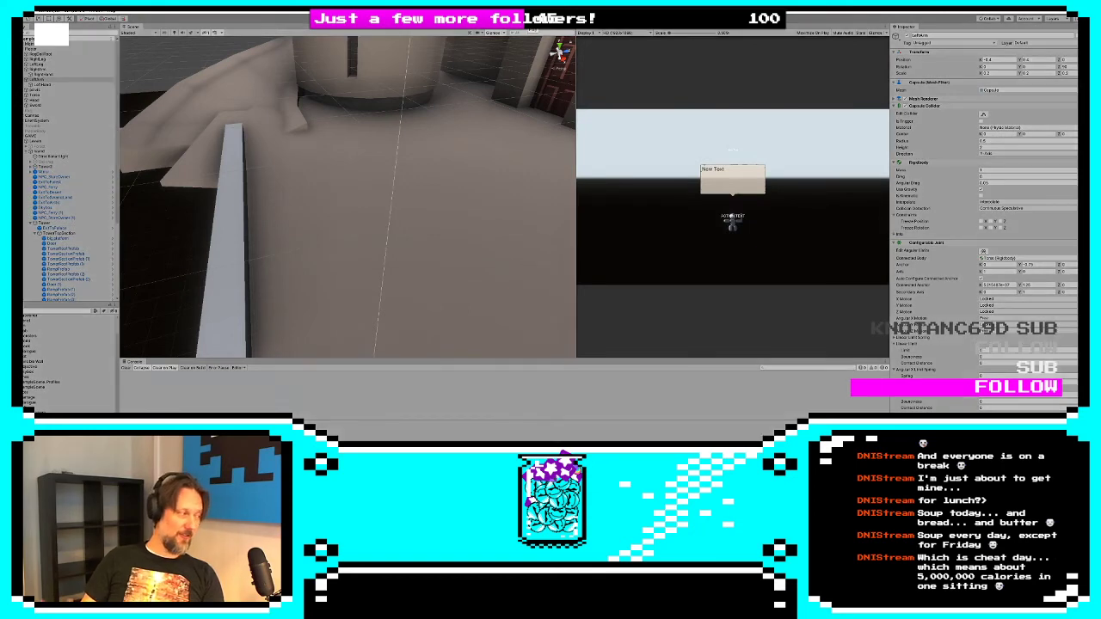
click(533, 19)
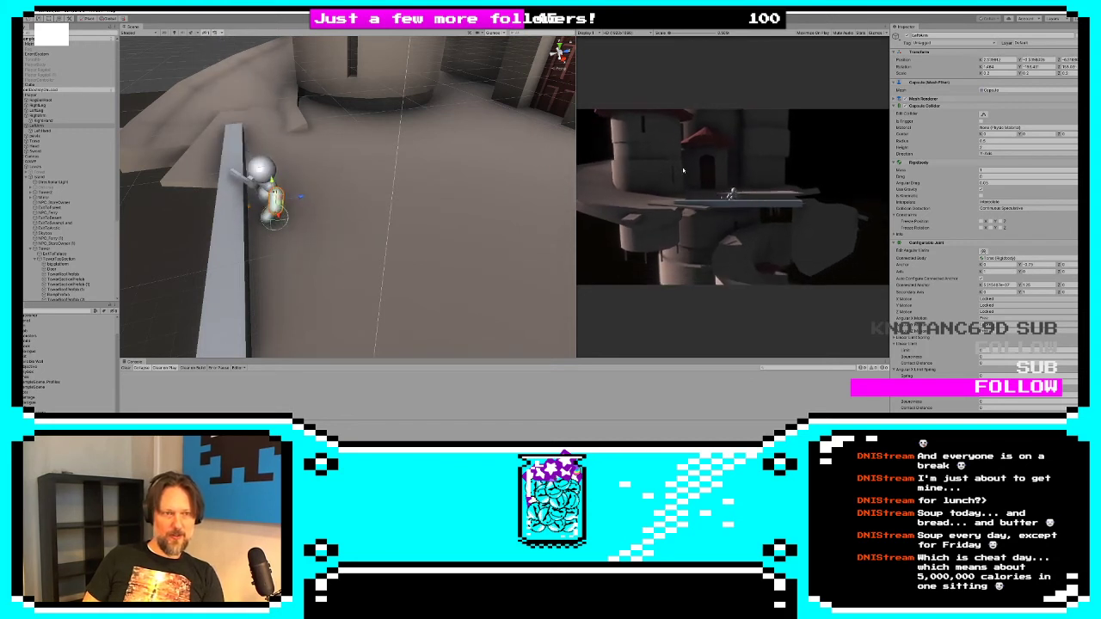
click(228, 246)
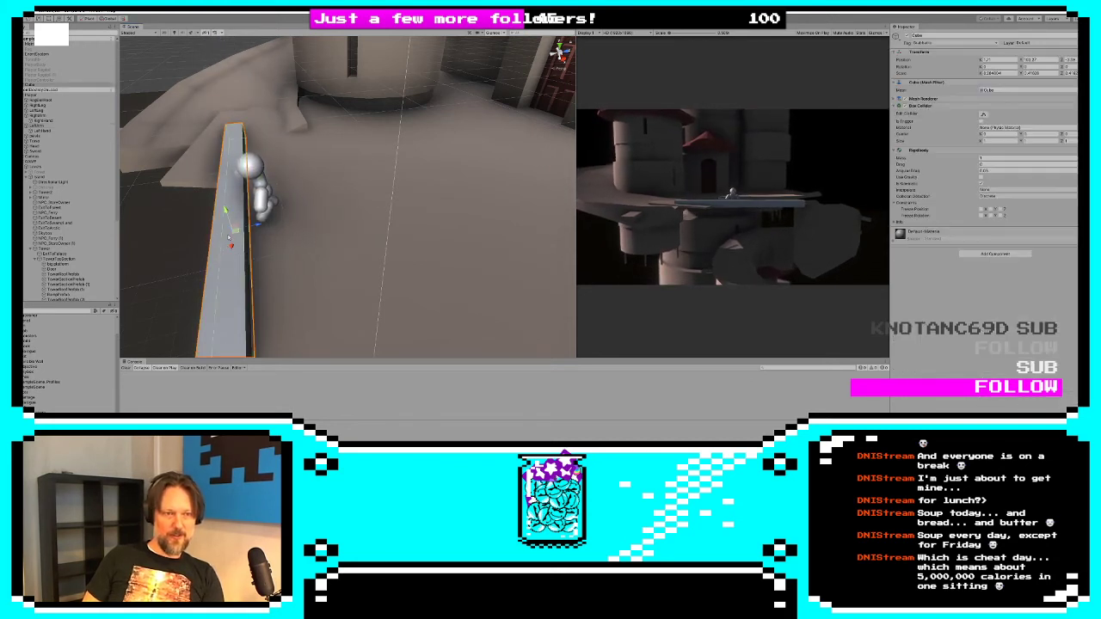
drag(234, 229, 213, 66)
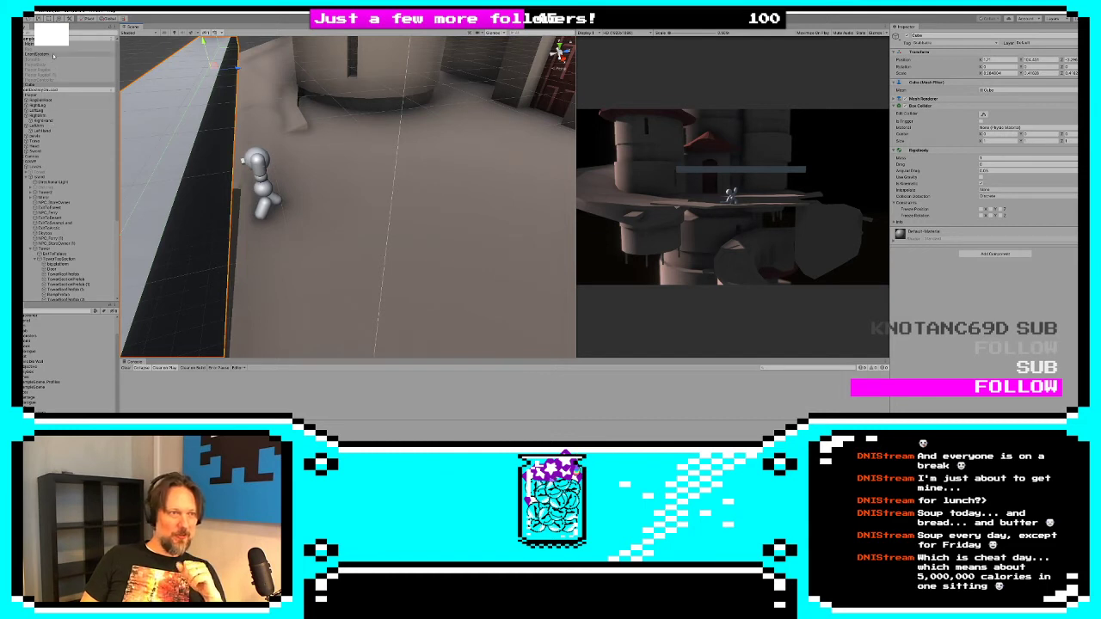
Compare the Hand script's rigidbody fields on the ragdoll's LeftHand and RightHand objects
click(43, 130)
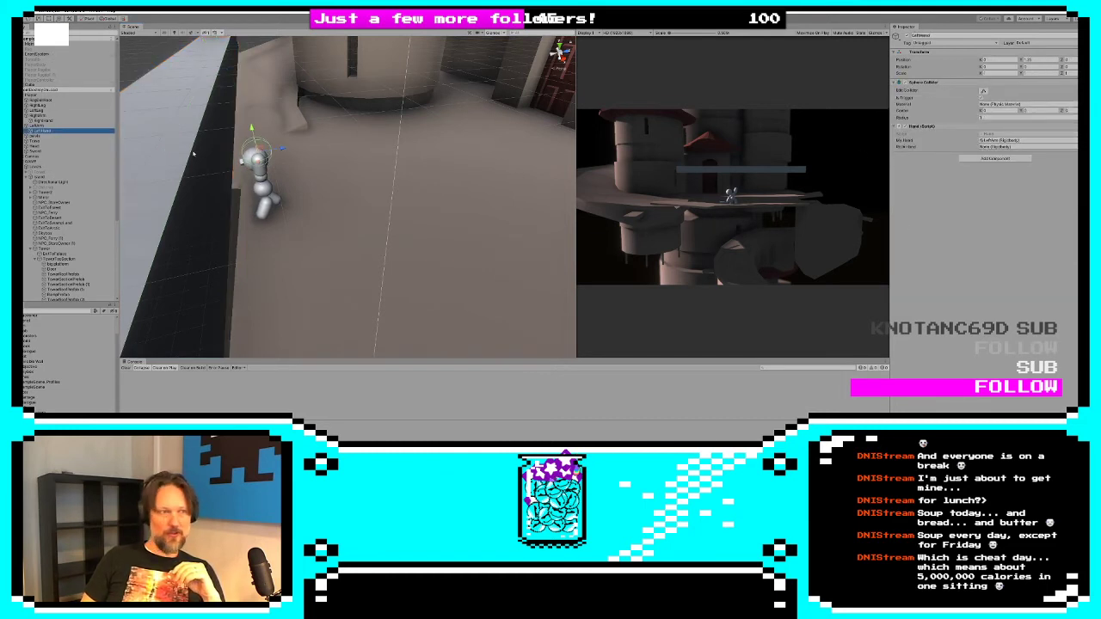
click(41, 120)
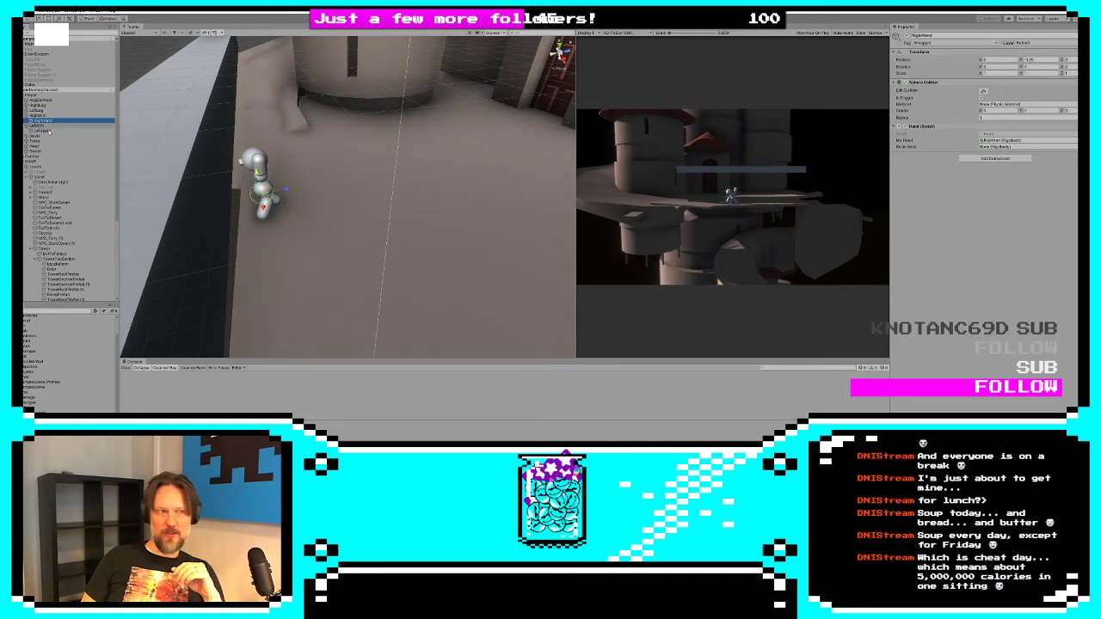
click(50, 131)
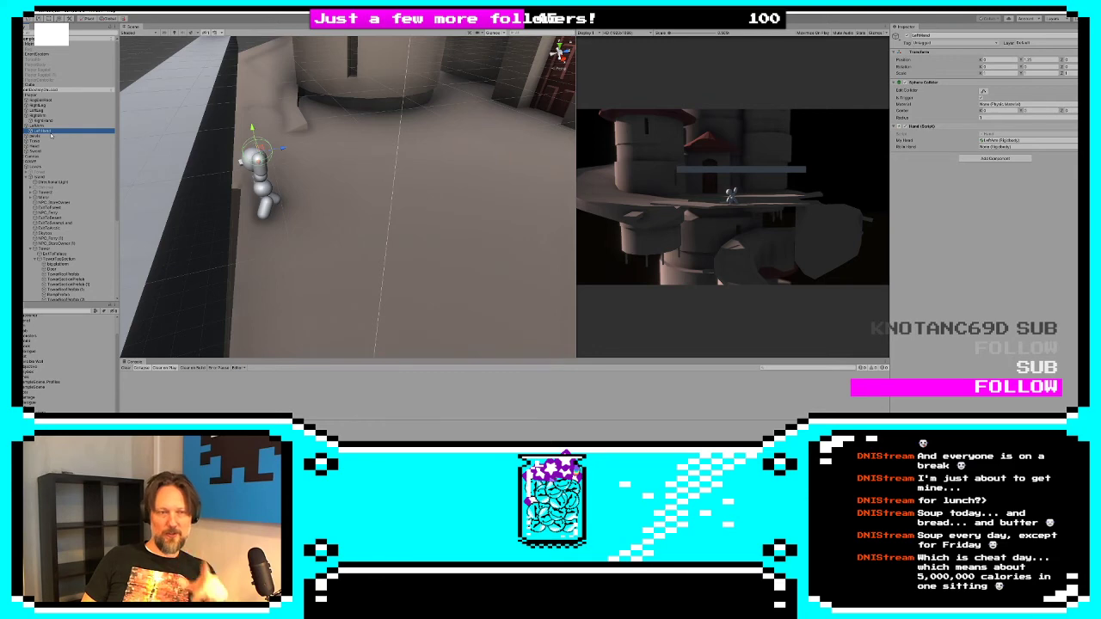
Check the joint settings on the ragdoll's left arm, stop Play mode and switch to Visual Studio
click(51, 126)
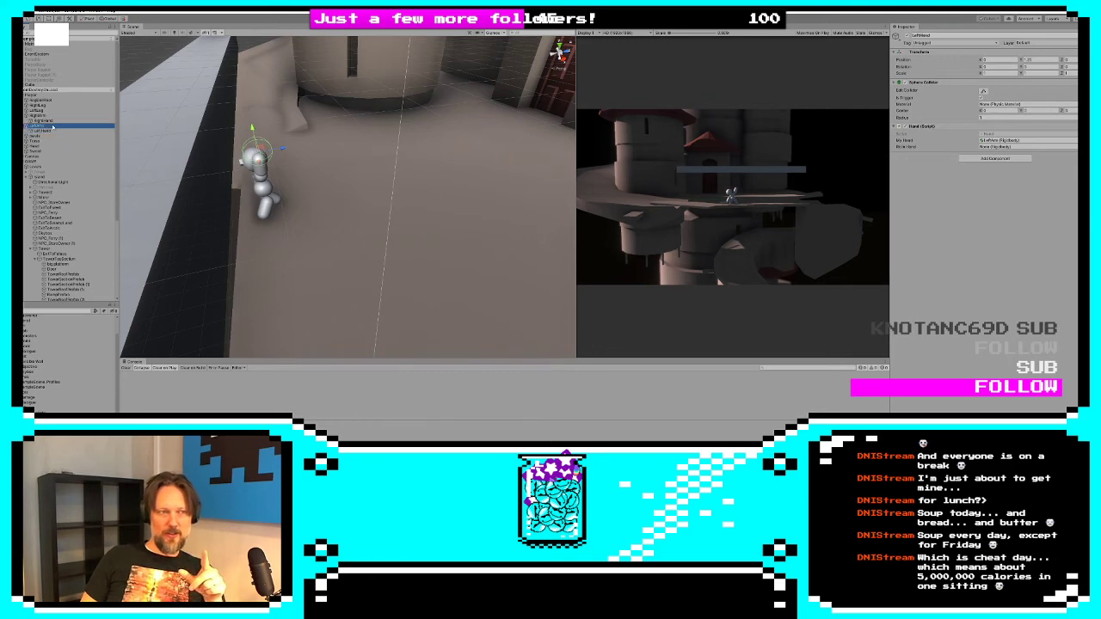
scroll(934, 296, down, 10)
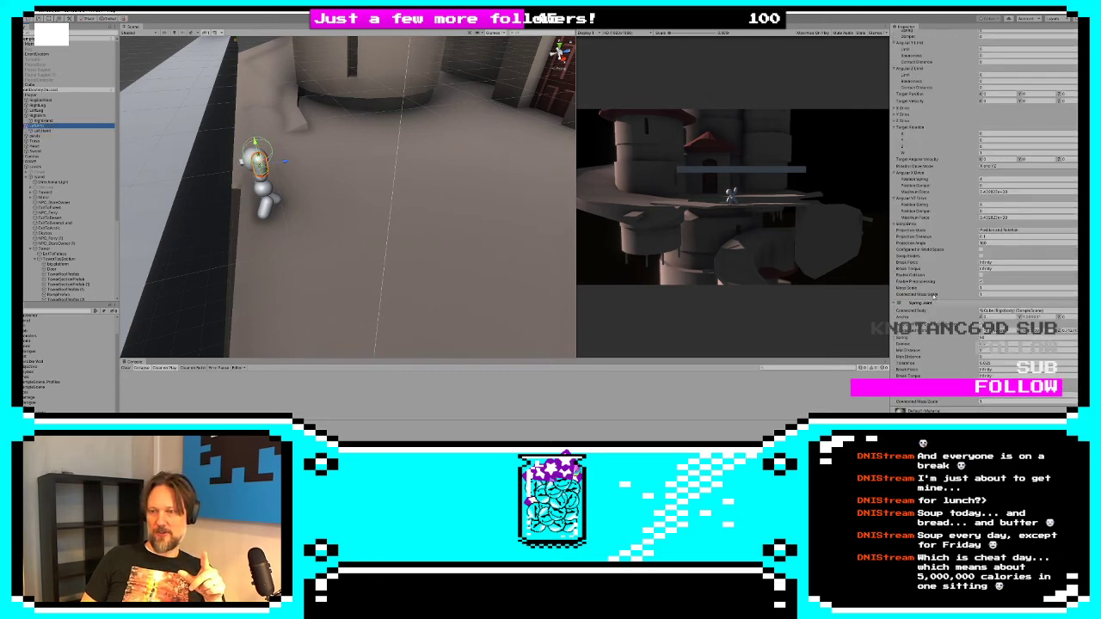
scroll(934, 296, up, 8)
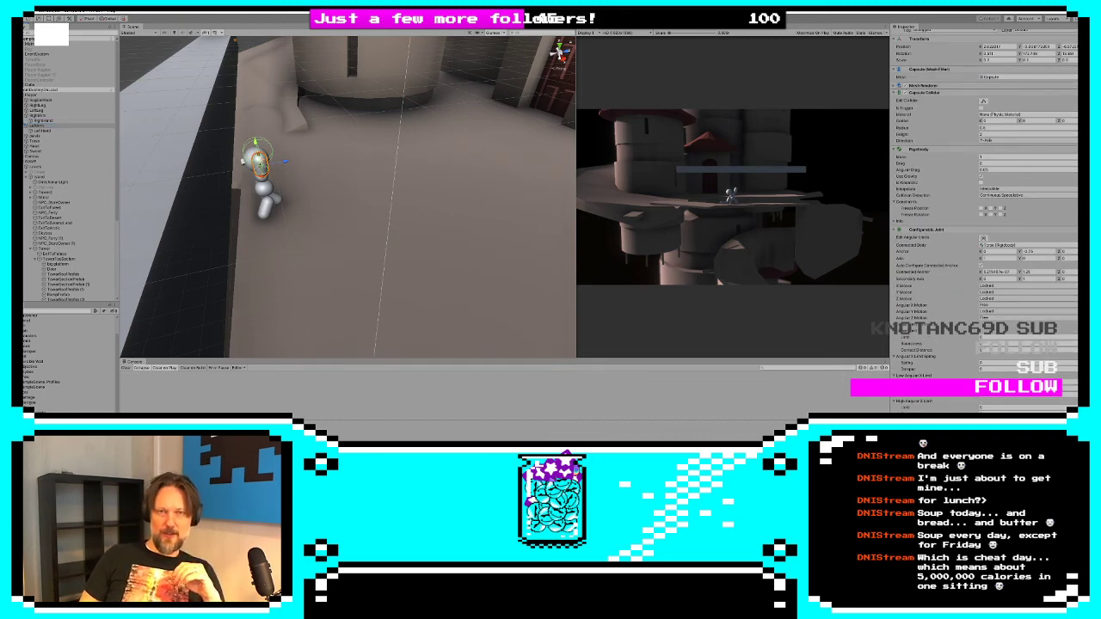
key(ctrl+p)
key(alt+Tab)
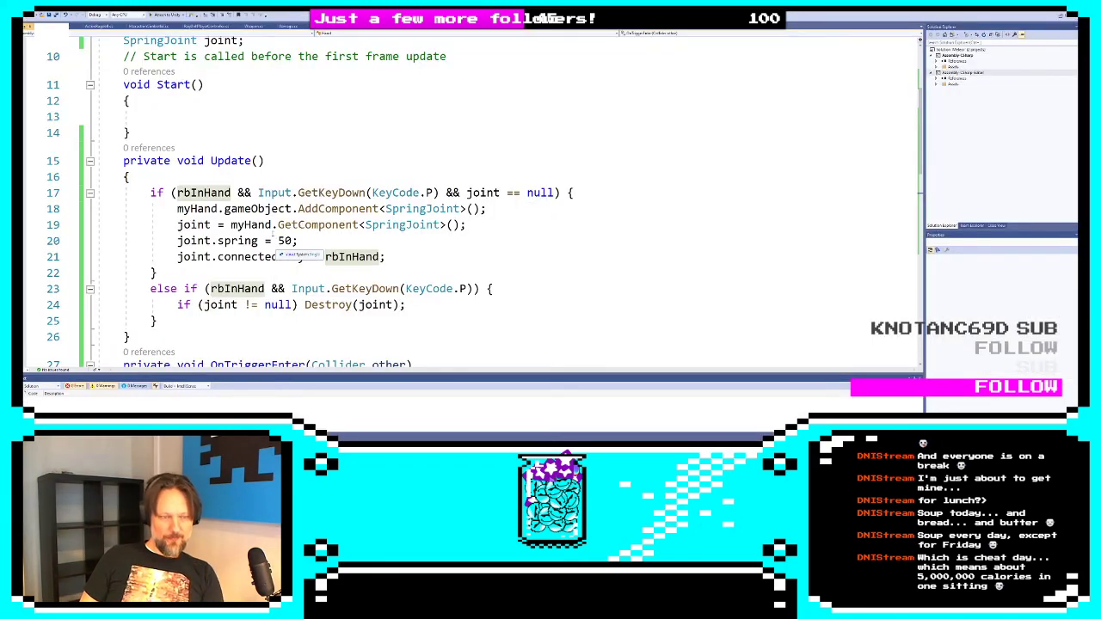
Remove the myHand prefix from the AddComponent and GetComponent<SpringJoint> calls in the Hand script's Update
double_click(205, 196)
double_click(199, 209)
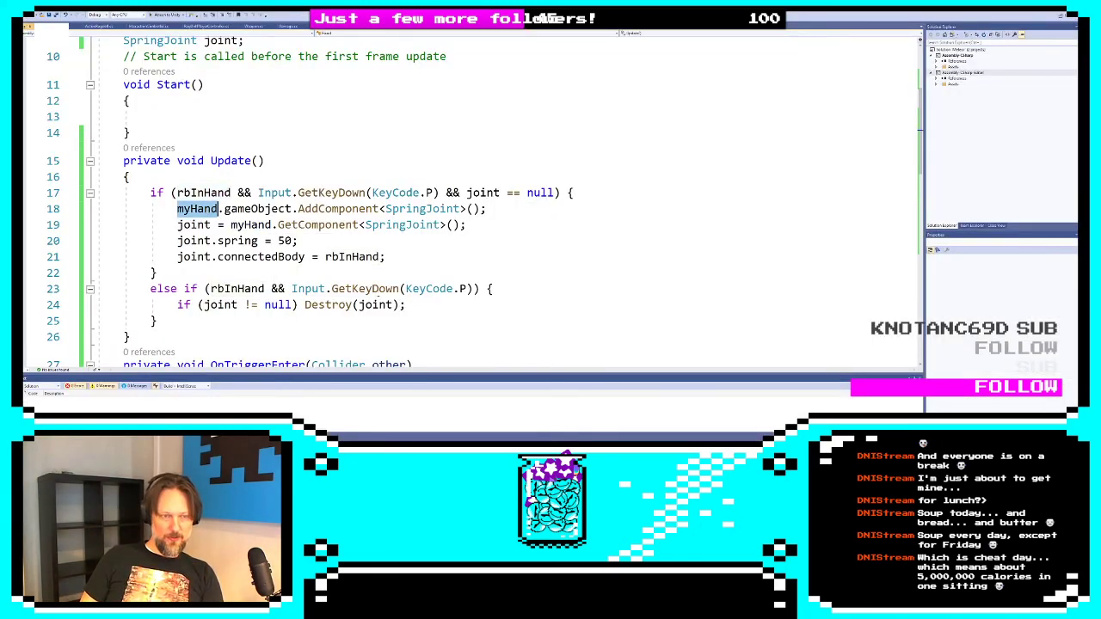
key(Delete)
key(Delete)
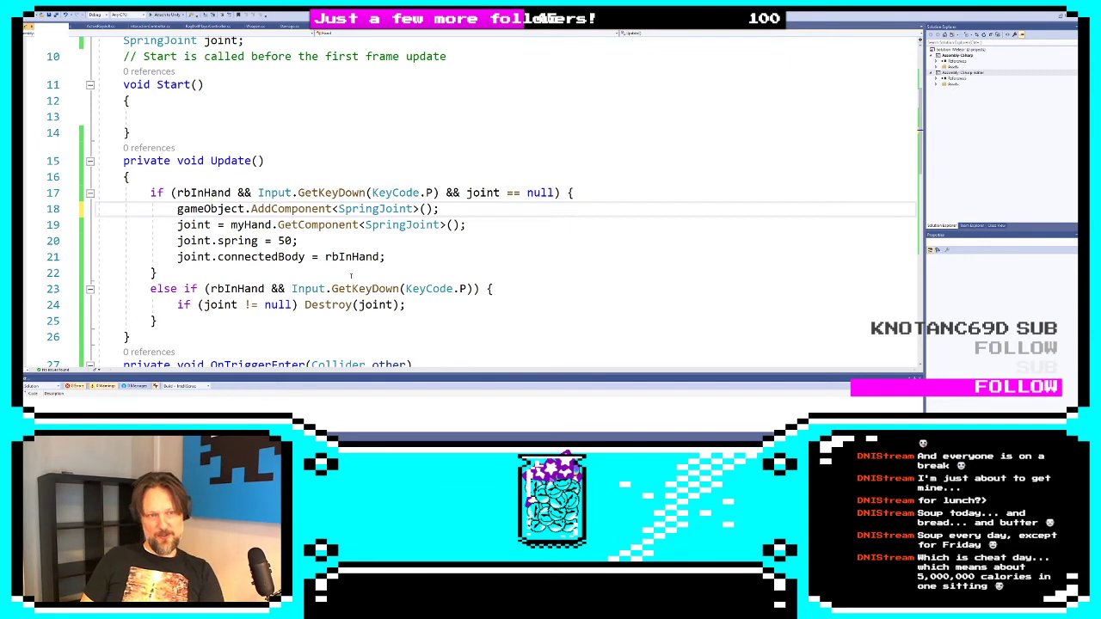
double_click(259, 225)
key(Delete)
key(Delete)
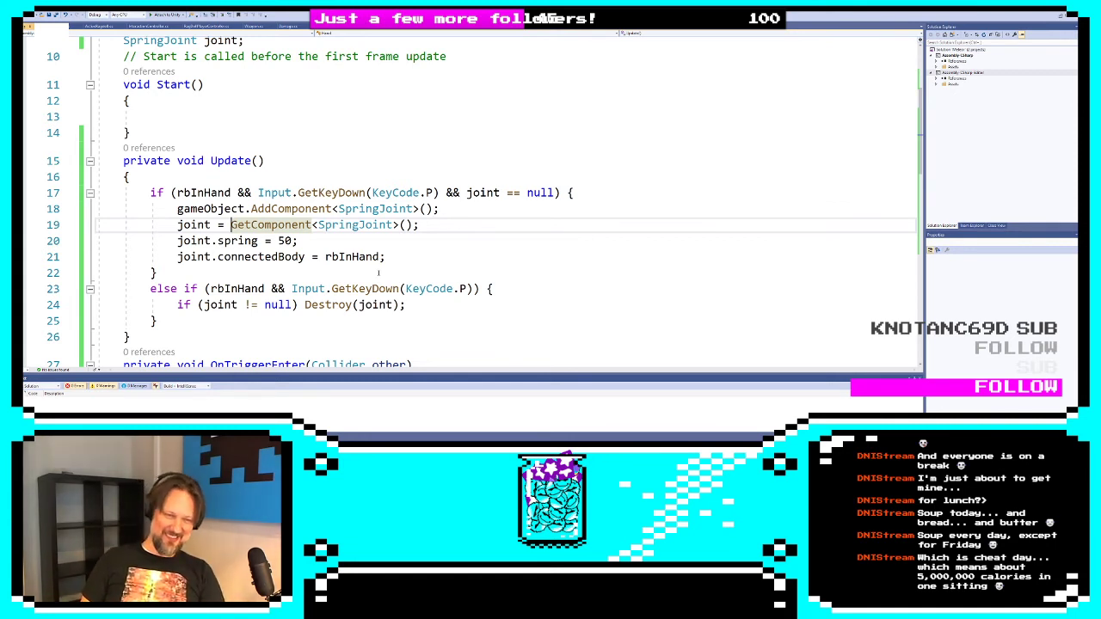
Undo the recent Hand script edits until the SpringJoint calls use rbInHand and joint.connectedBody is assigned myHand
key(ctrl+z)
key(ctrl+z)
key(ctrl+z)
key(ctrl+z)
key(ctrl+z)
key(ctrl+z)
key(ctrl+z)
key(ctrl+z)
key(ctrl+z)
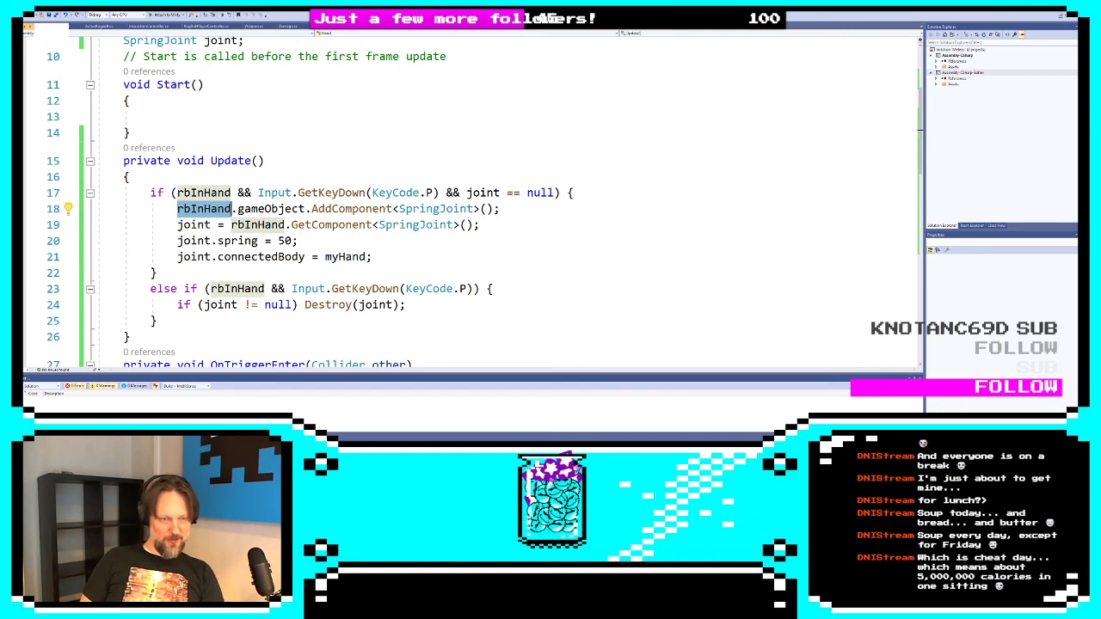
Switch to Unity, select the beam and widen the Scene view to watch the ragdoll grabbing it in Play mode
key(alt+Tab)
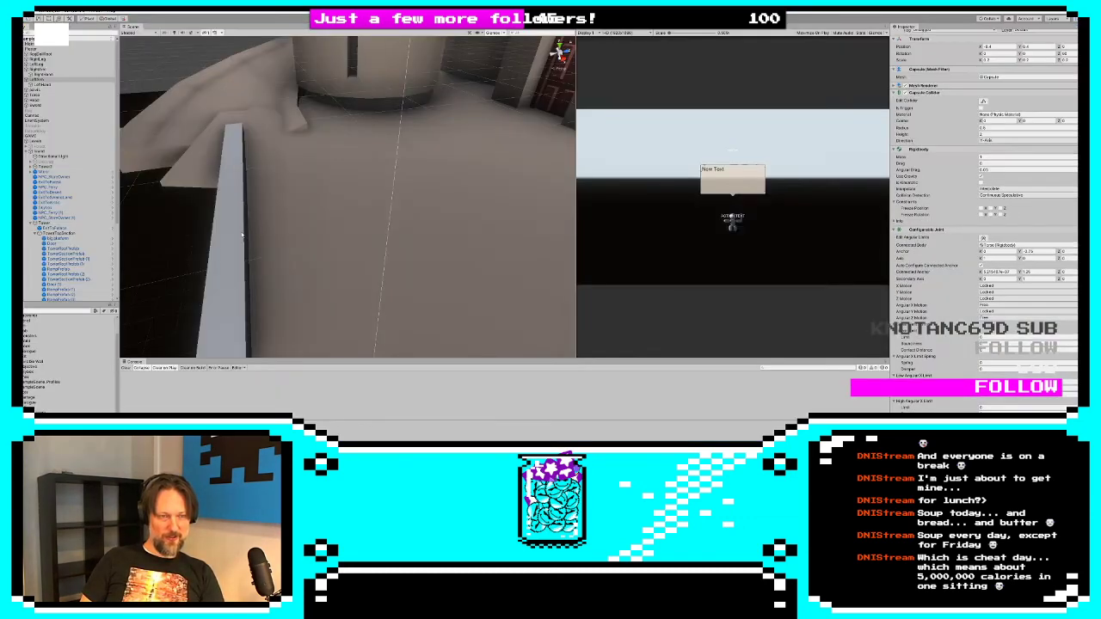
click(242, 234)
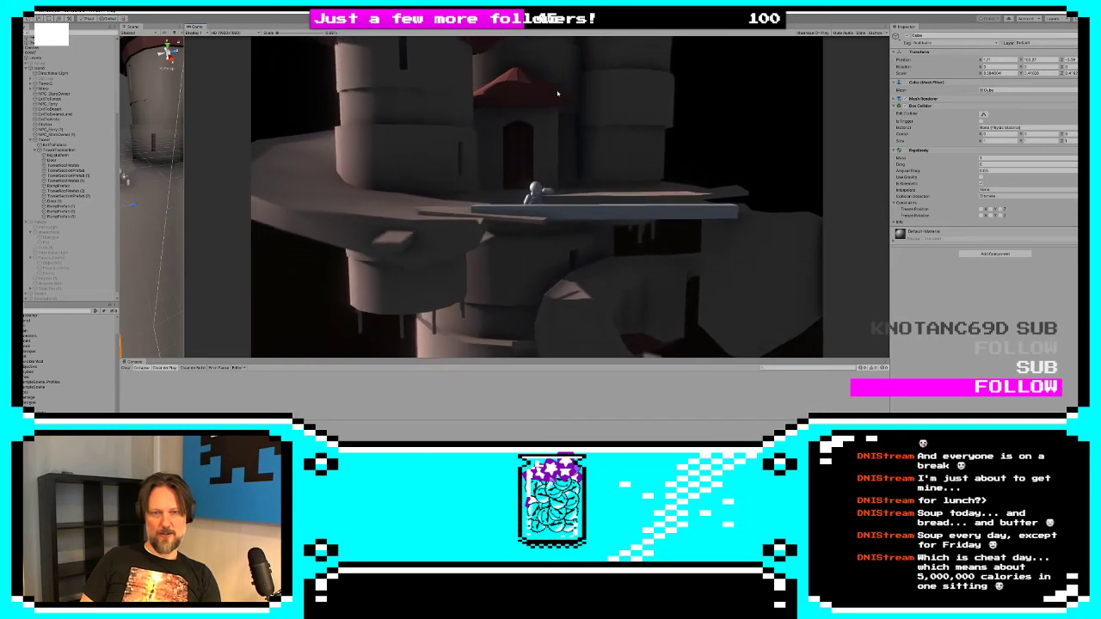
drag(184, 160, 626, 167)
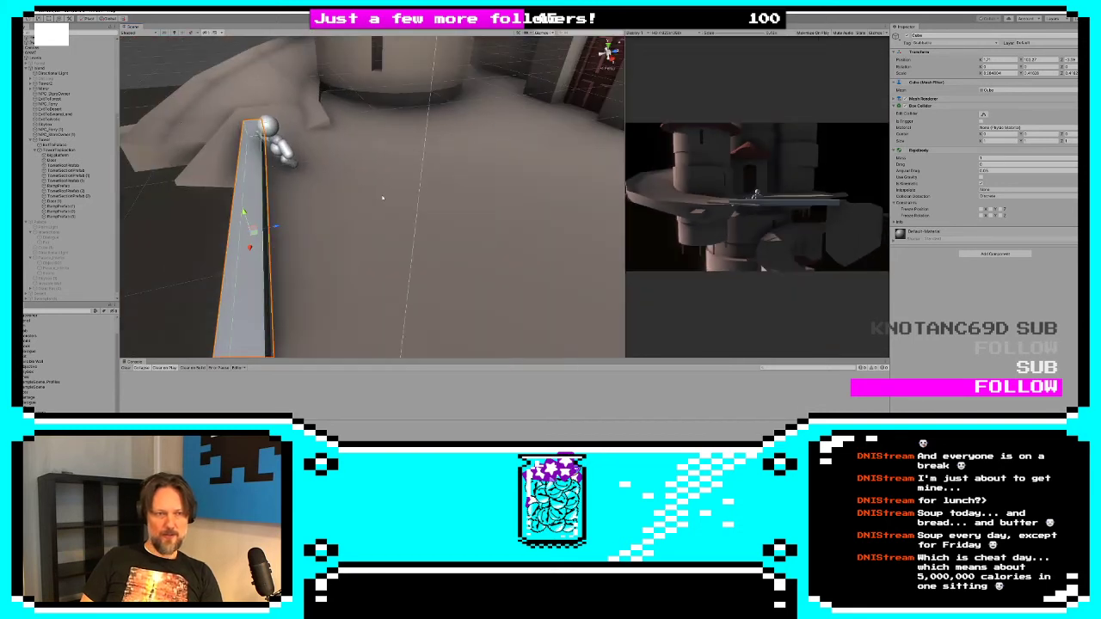
middle_drag(318, 327, 318, 167)
scroll(318, 167, down, 3)
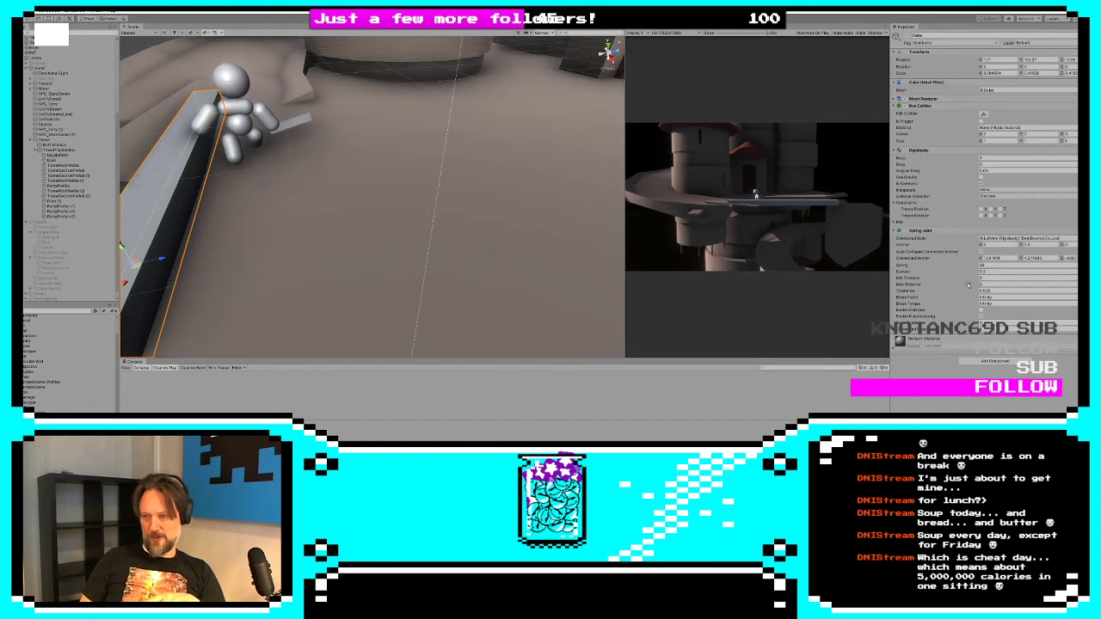
Lift and shift the beam above the tower platform to test the spring joint's pull, and end Play mode
scroll(194, 213, down, 5)
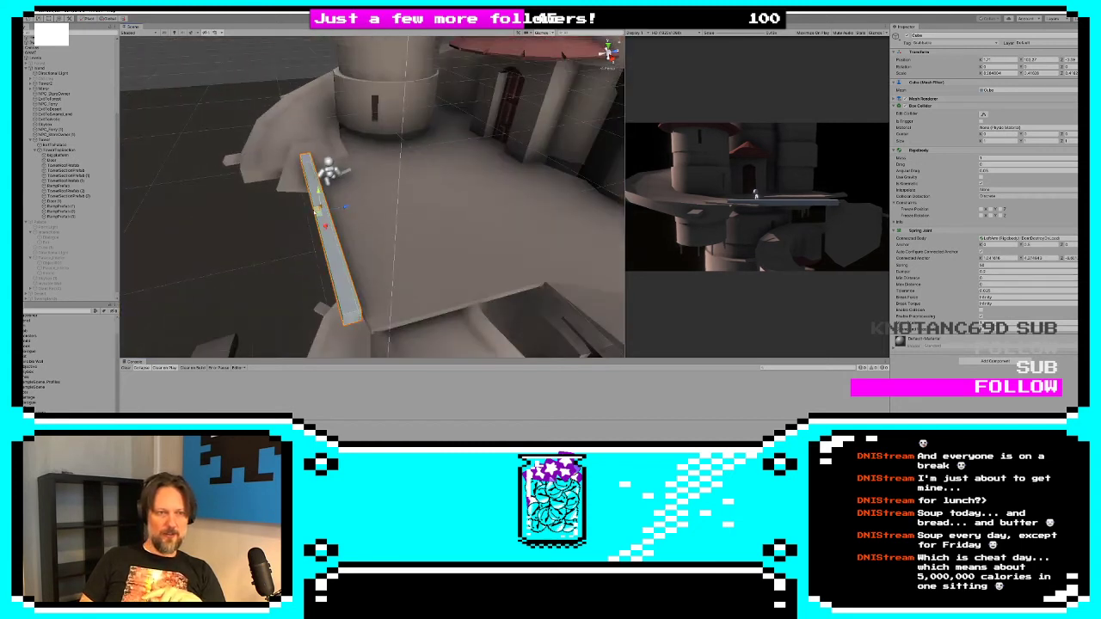
drag(317, 210, 287, 60)
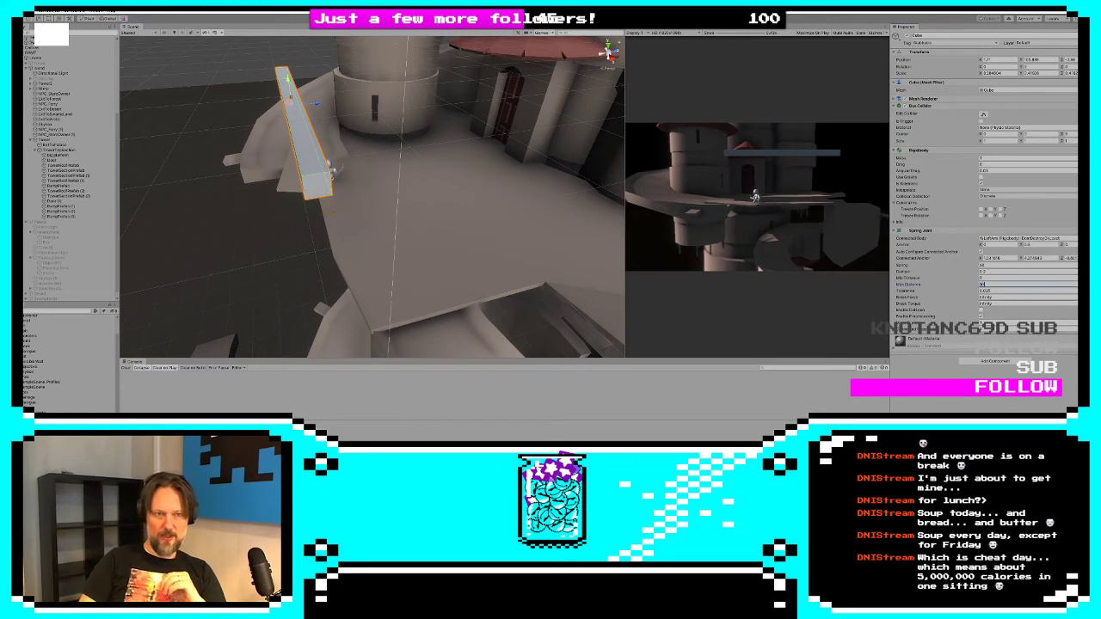
right_drag(377, 229, 292, 147)
drag(293, 132, 333, 172)
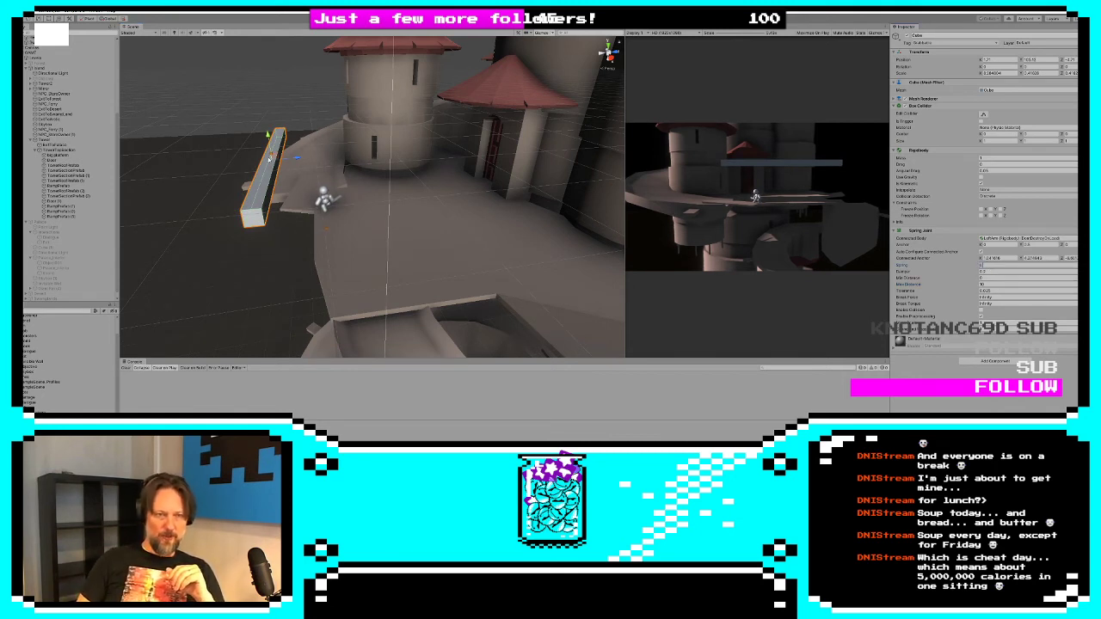
mouse_move(277, 157)
mouse_down()
mouse_move(140, 126)
mouse_move(296, 164)
mouse_move(282, 161)
mouse_up()
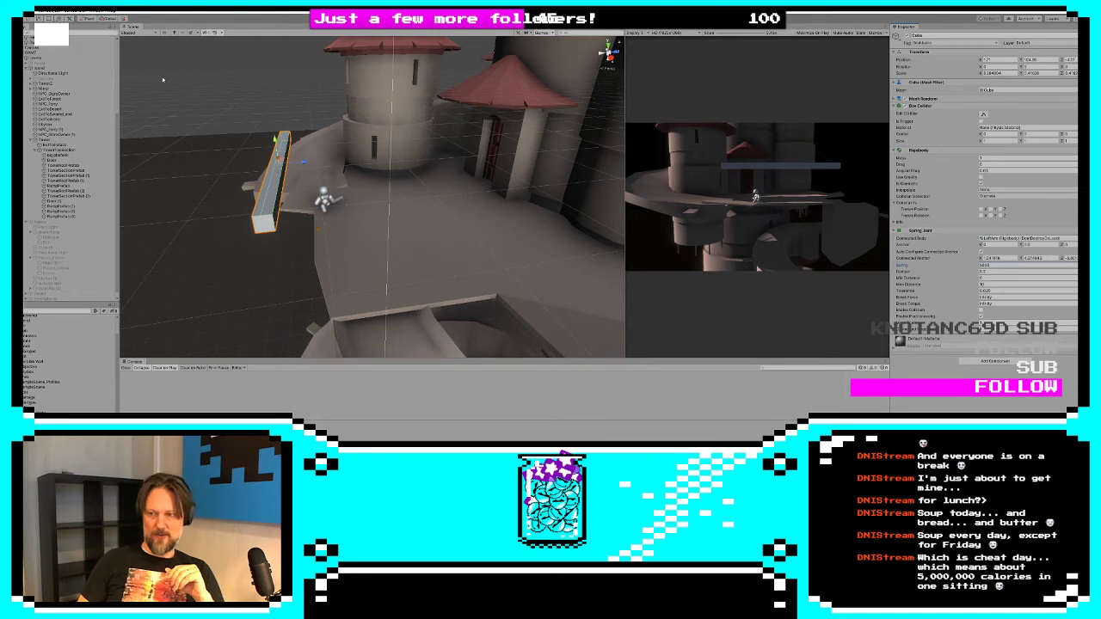
drag(281, 160, 262, 153)
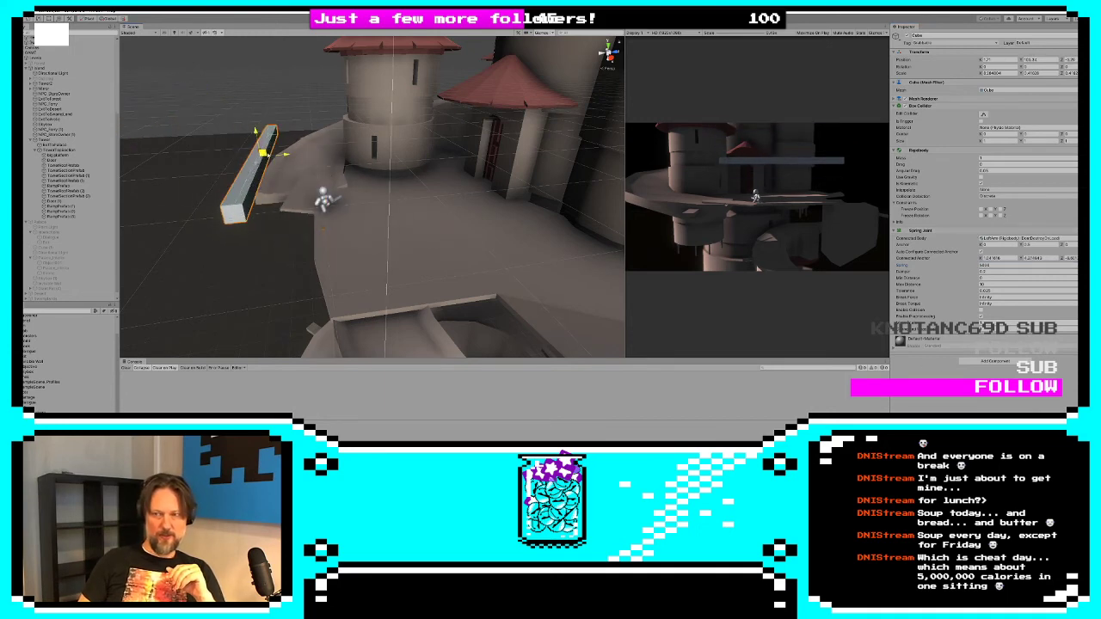
key(ctrl+p)
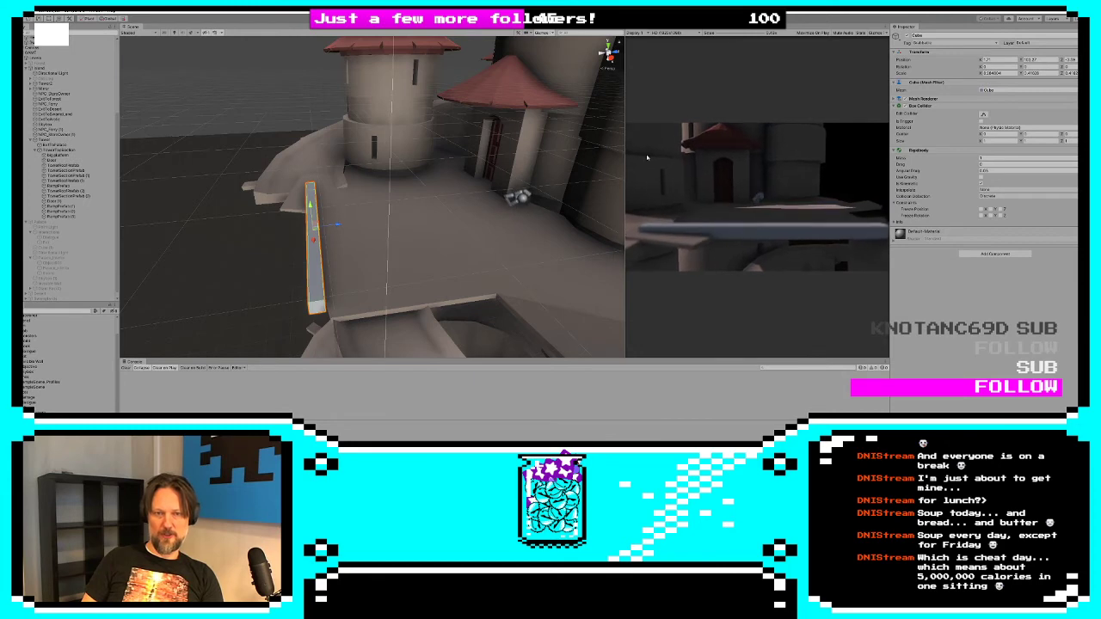
key(ctrl+p)
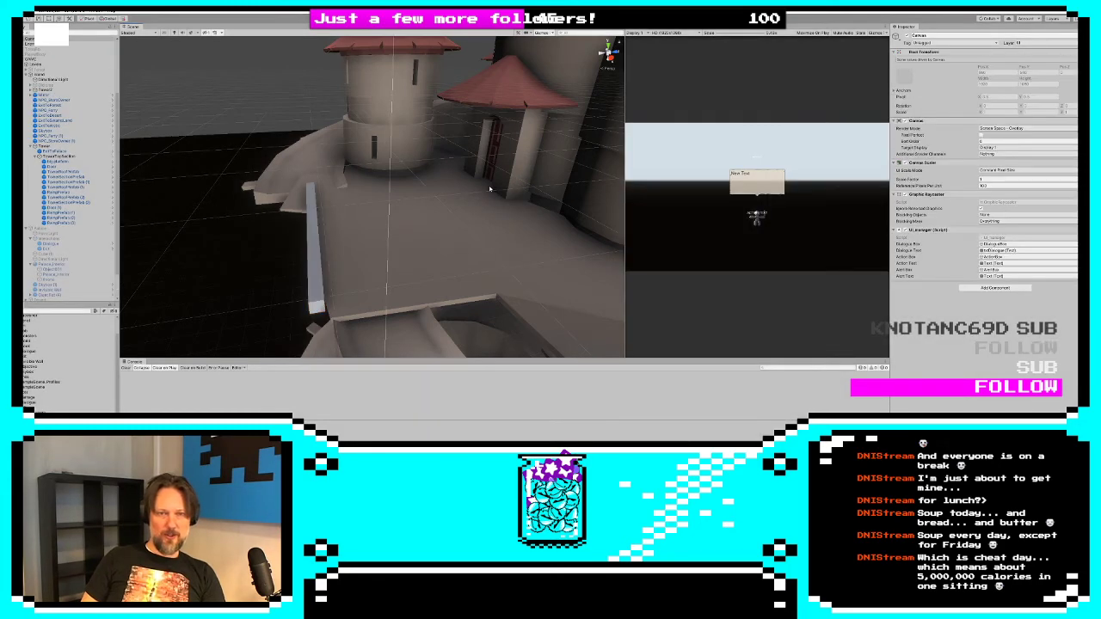
Find the ExitToPalace trigger among the level objects and move its box to another spot on the tower platform
click(491, 189)
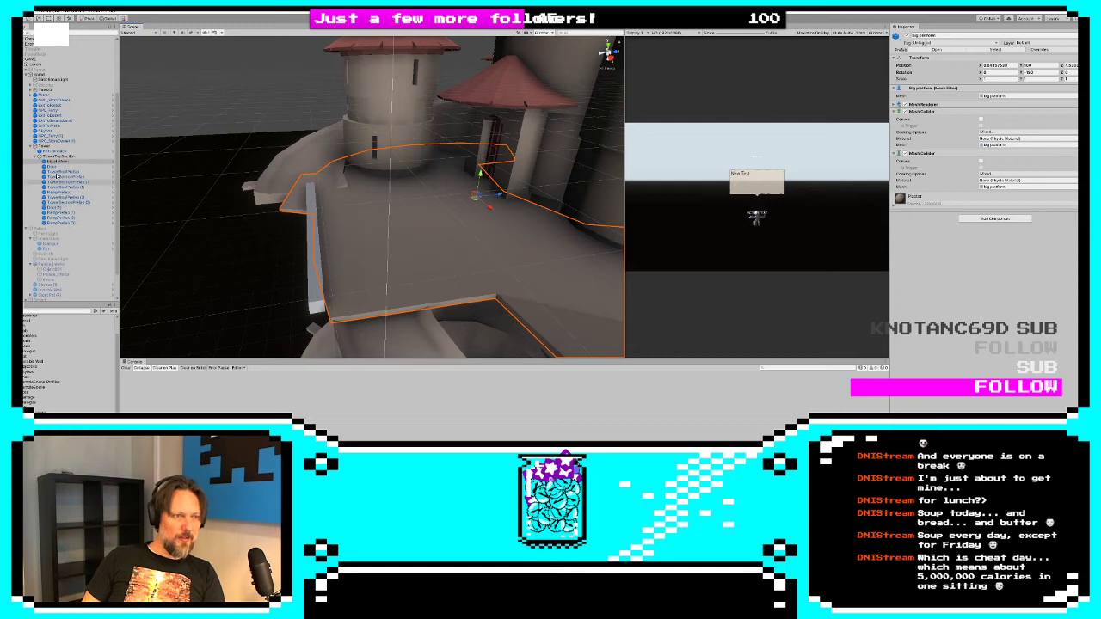
click(53, 141)
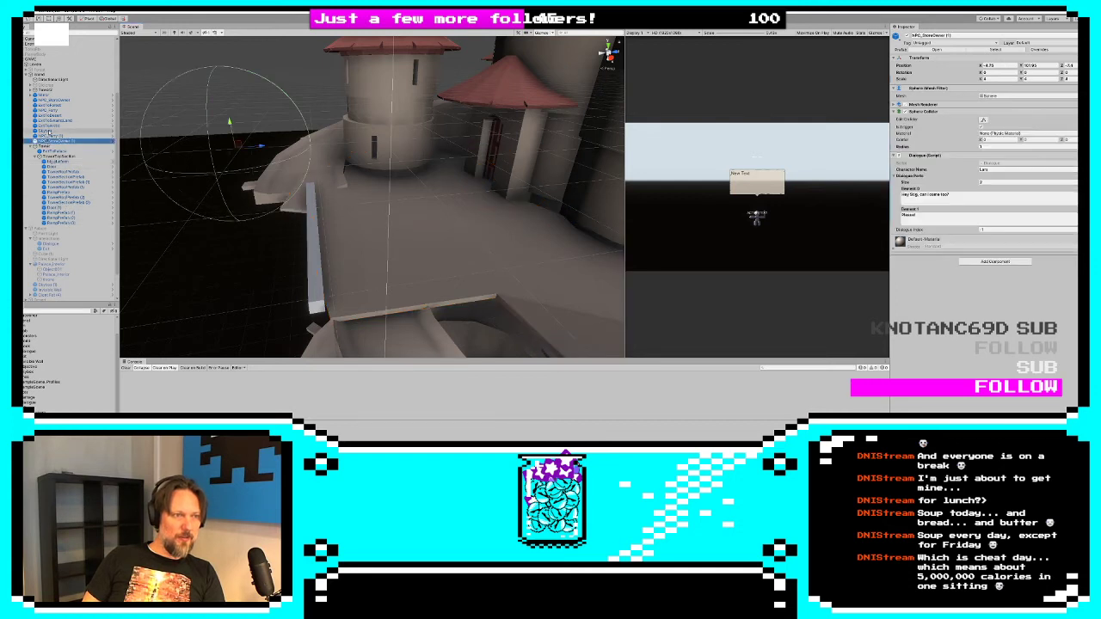
click(51, 126)
click(50, 120)
click(51, 115)
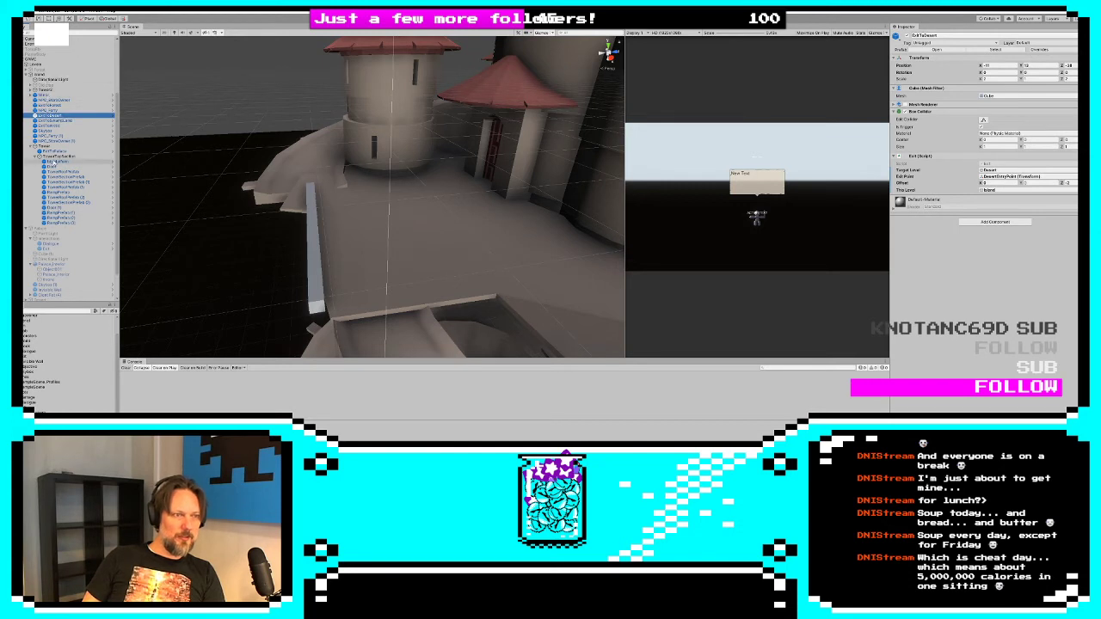
click(54, 151)
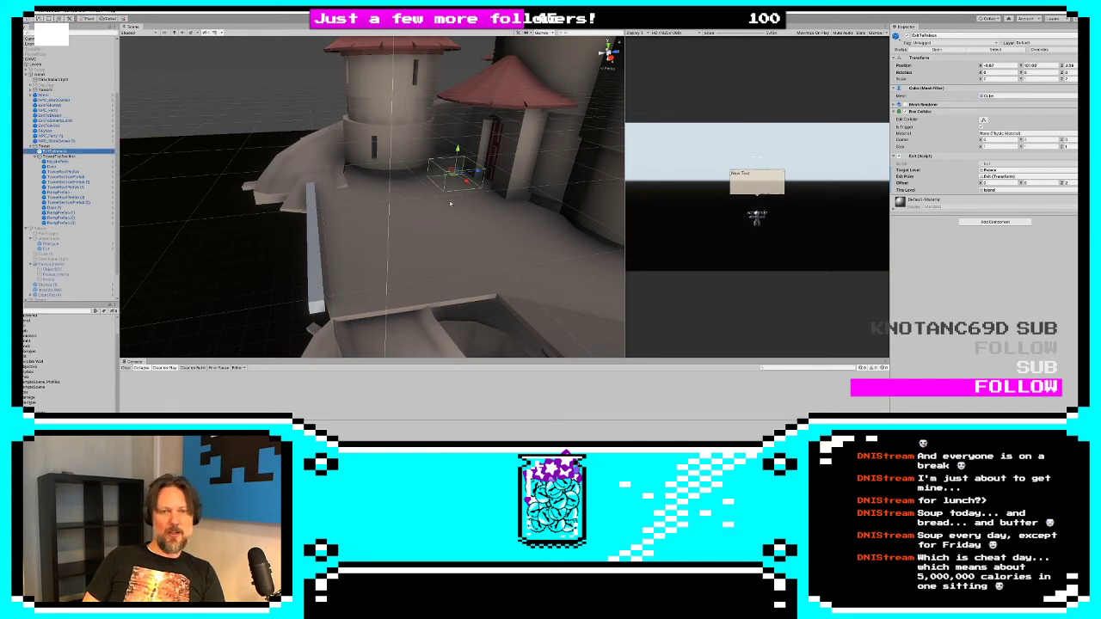
mouse_move(450, 203)
alt+mouse_down()
mouse_move(413, 172)
mouse_move(430, 198)
alt+mouse_up()
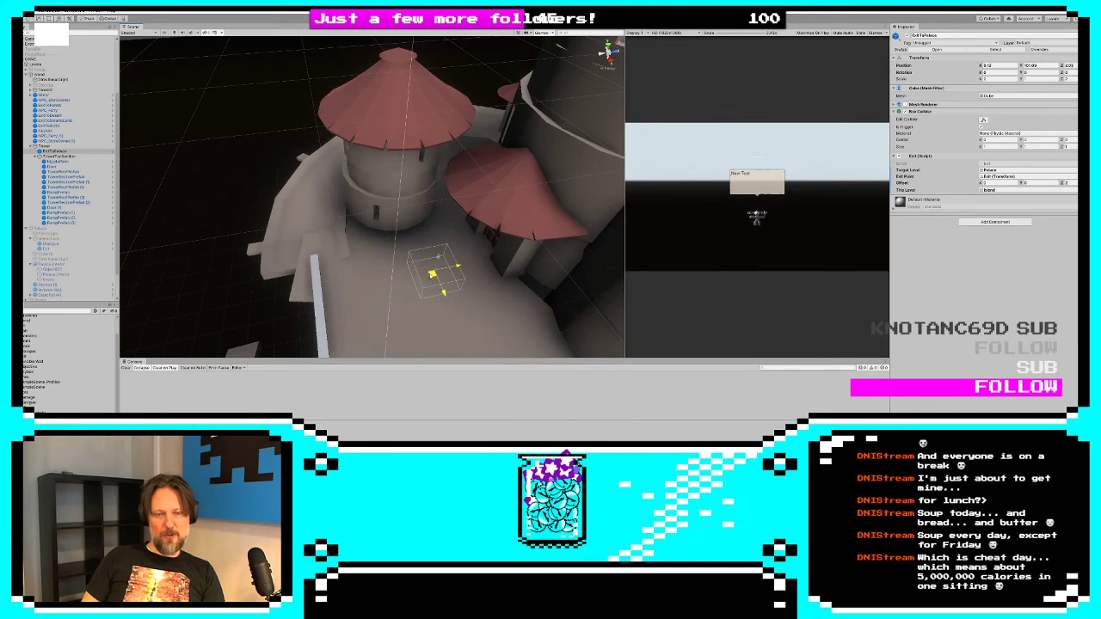
alt+drag(430, 297, 434, 263)
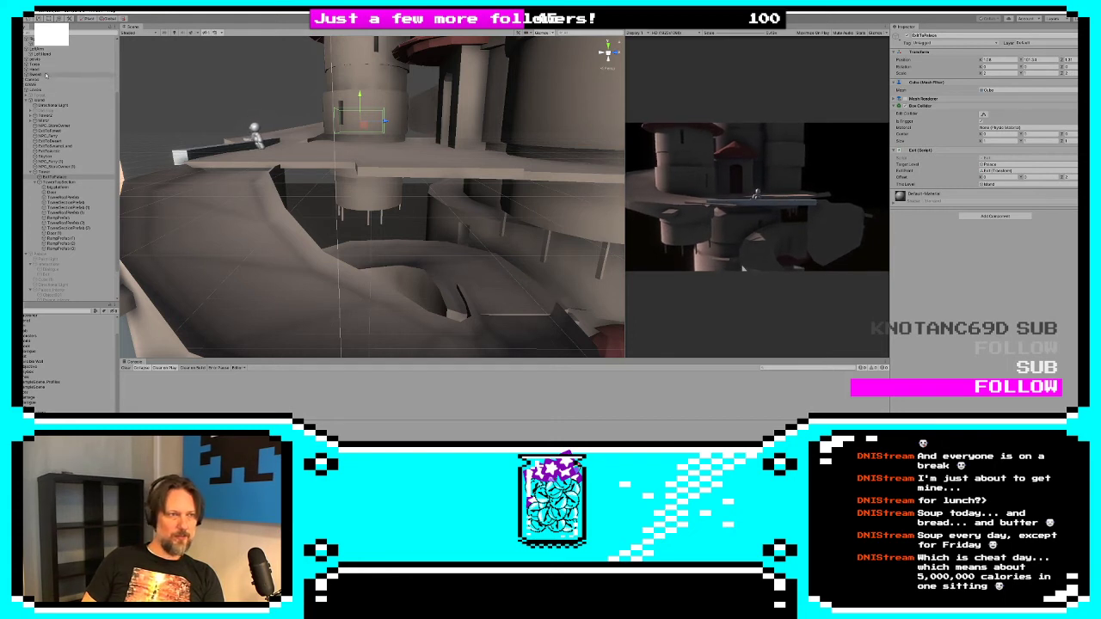
Check the RightHand's Hand script in Play mode and carry the beam high beside the tower to test the ragdoll's grip
click(38, 43)
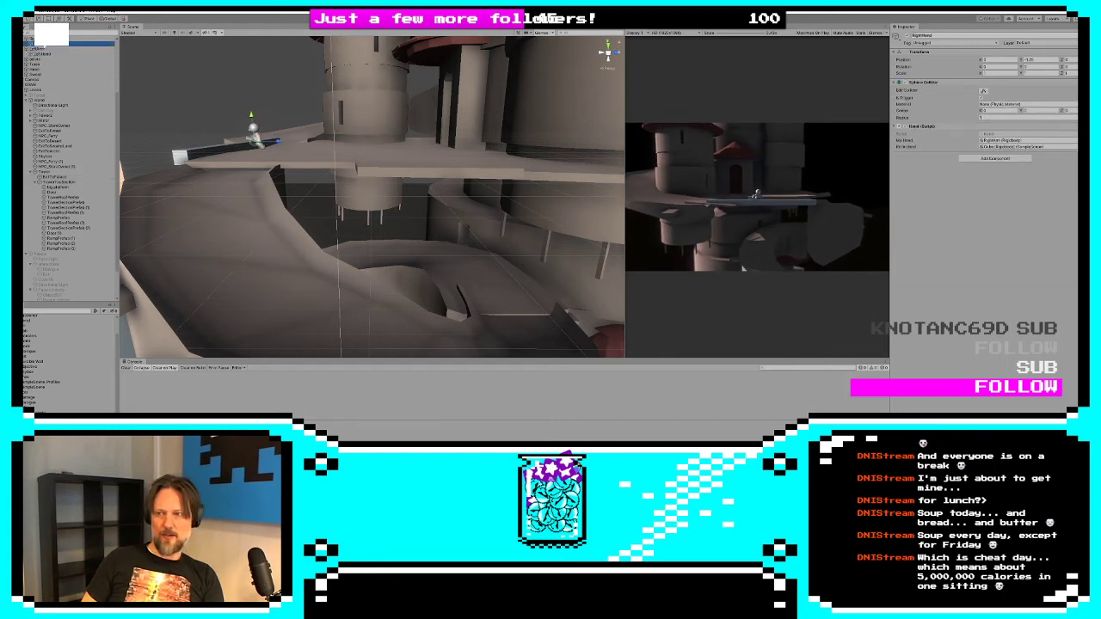
click(176, 154)
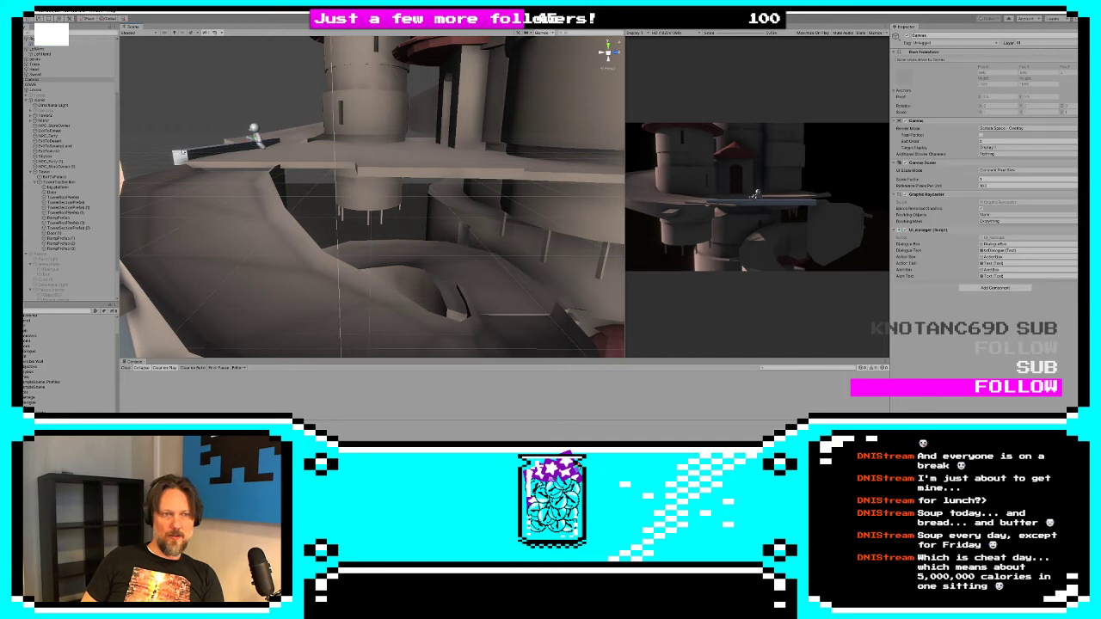
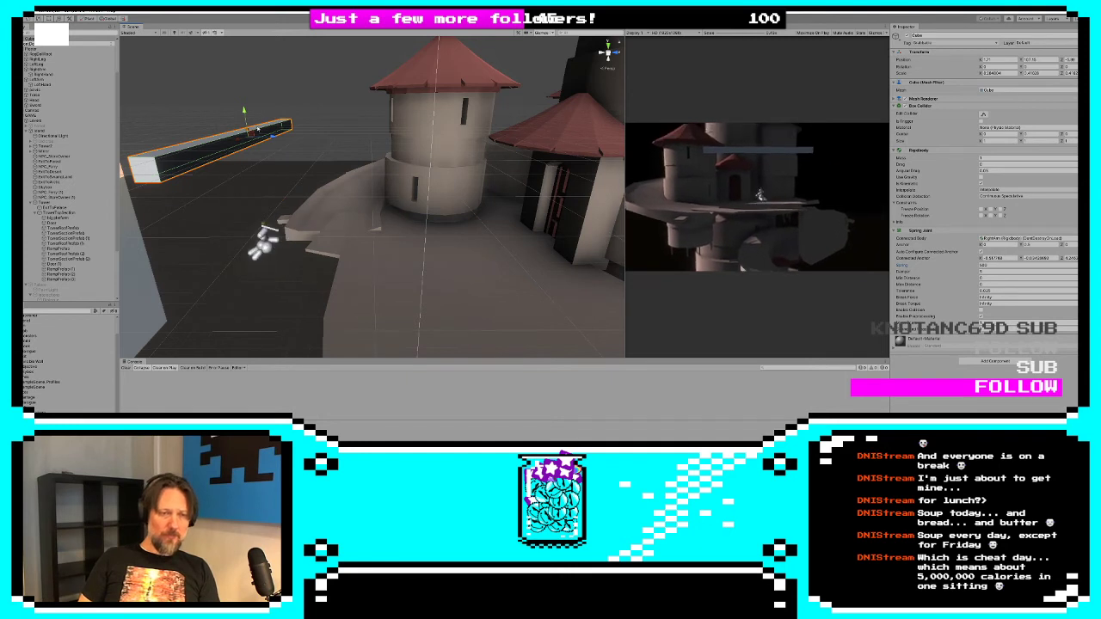
drag(250, 134, 250, 67)
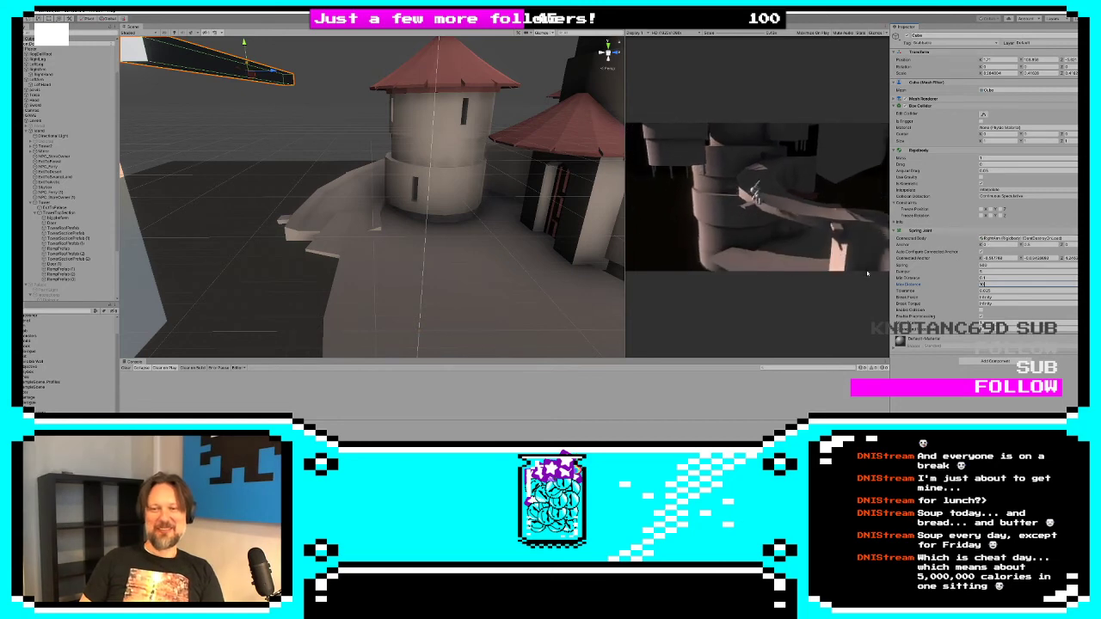
scroll(376, 187, down, 4)
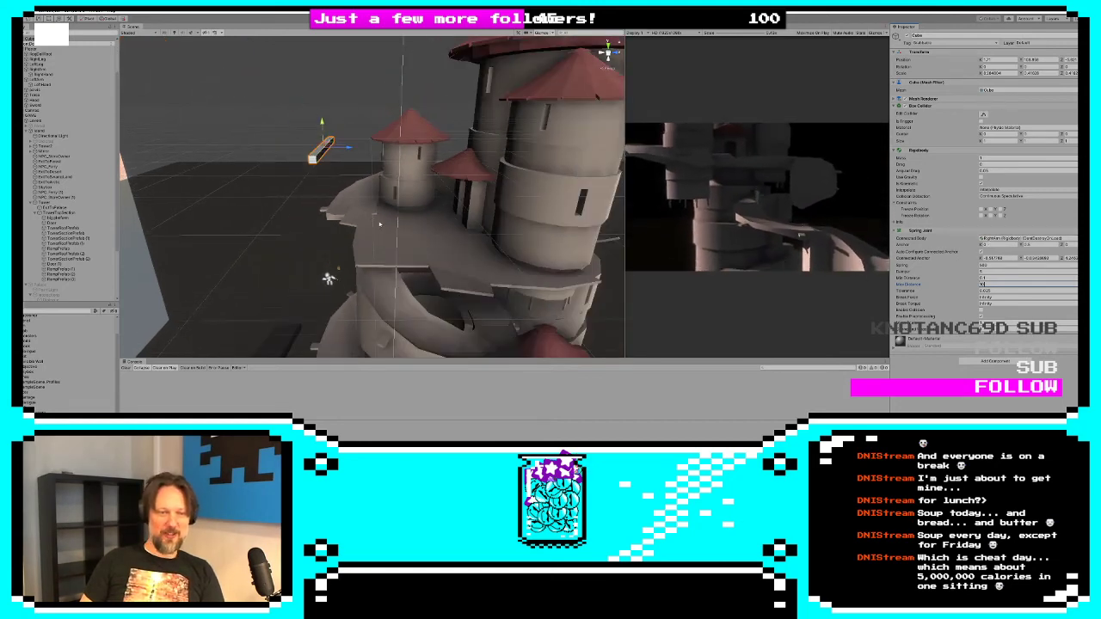
drag(329, 144, 212, 112)
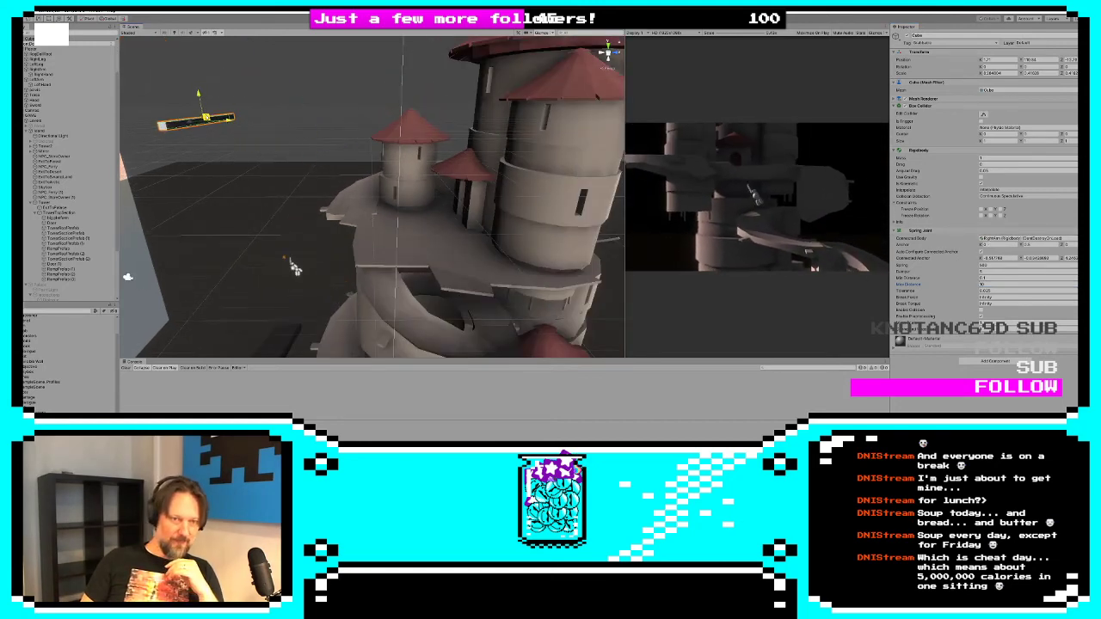
middle_drag(218, 138, 351, 150)
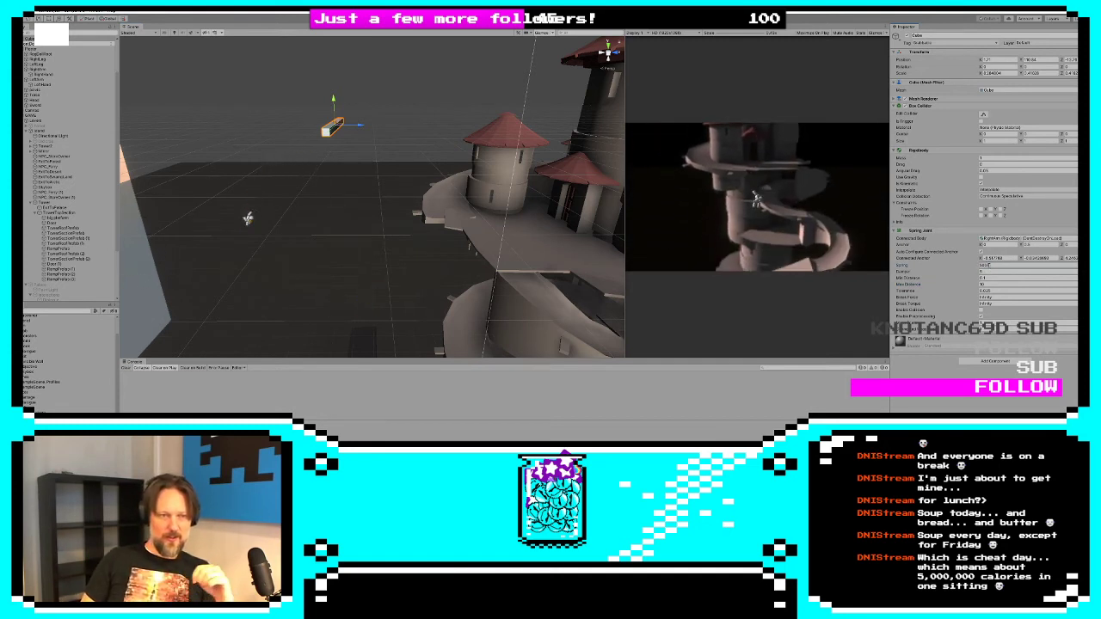
Increase the Spring value on the beam's Spring Joint, set Max Distance to 1 and select the ragdoll's main body
text(0)
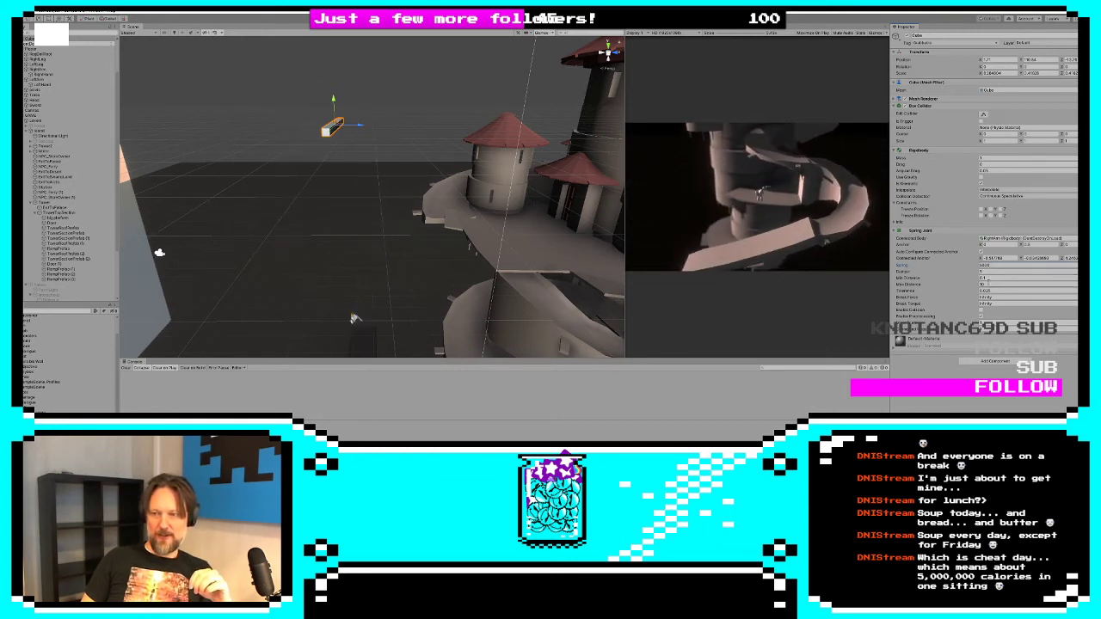
click(987, 284)
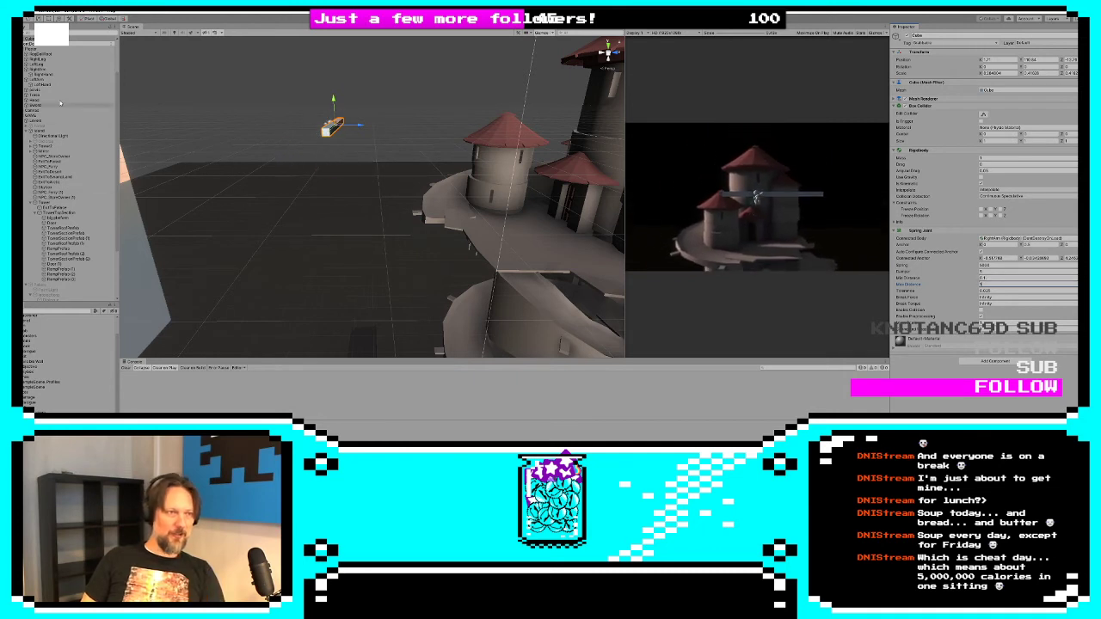
click(34, 53)
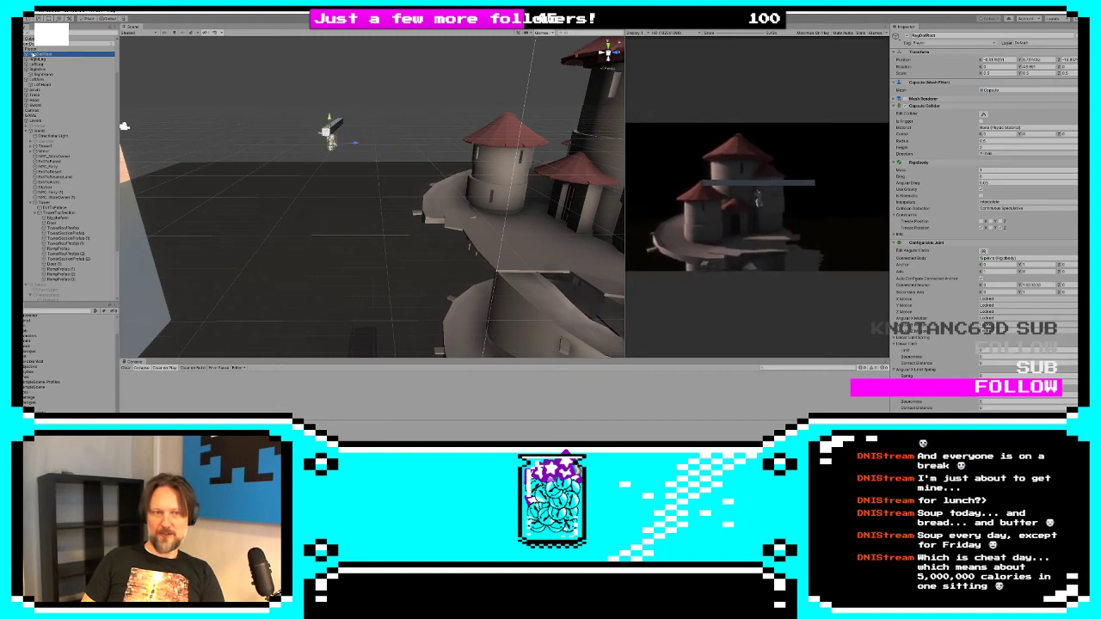
Unfreeze the ragdoll main body's rotation during Play mode and adjust Spring and Damper on the beam's Spring Joint
click(980, 228)
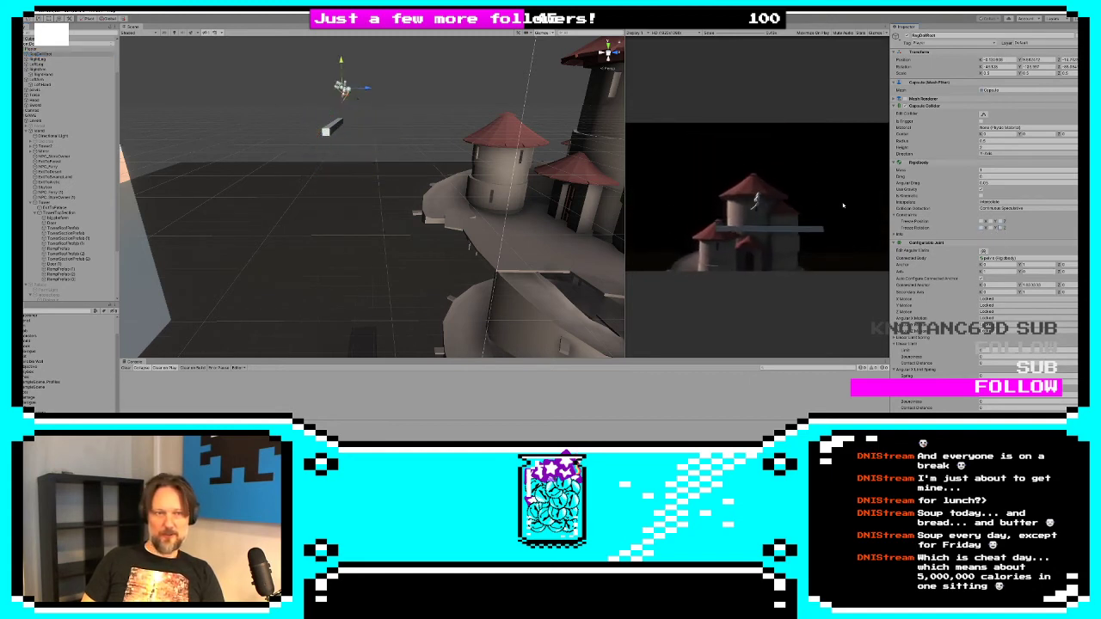
scroll(345, 103, up, 5)
middle_drag(335, 82, 376, 161)
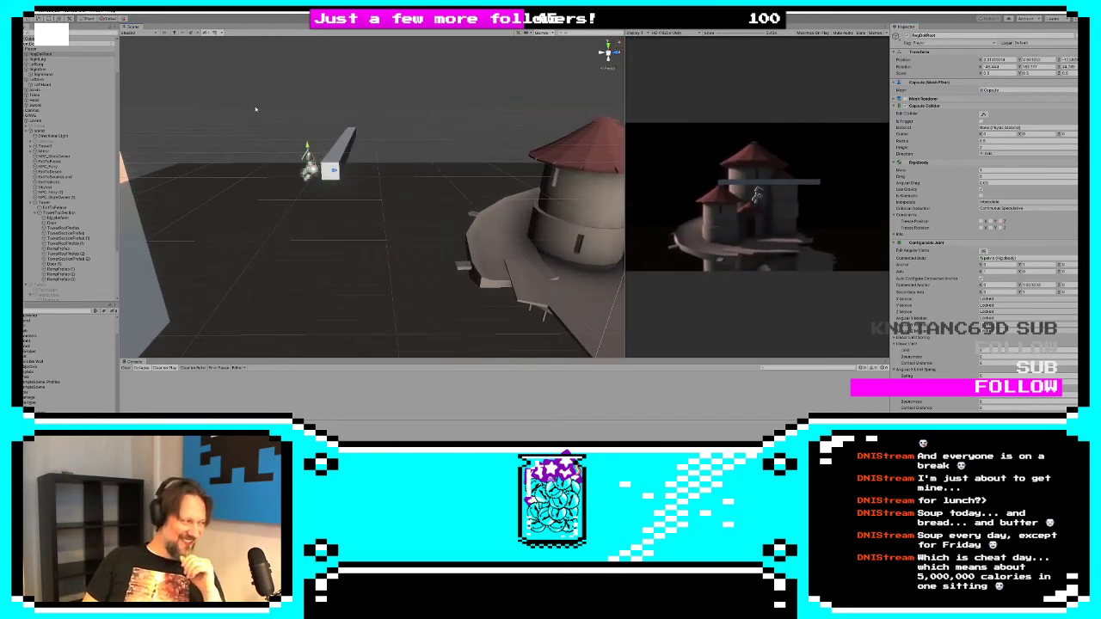
click(346, 145)
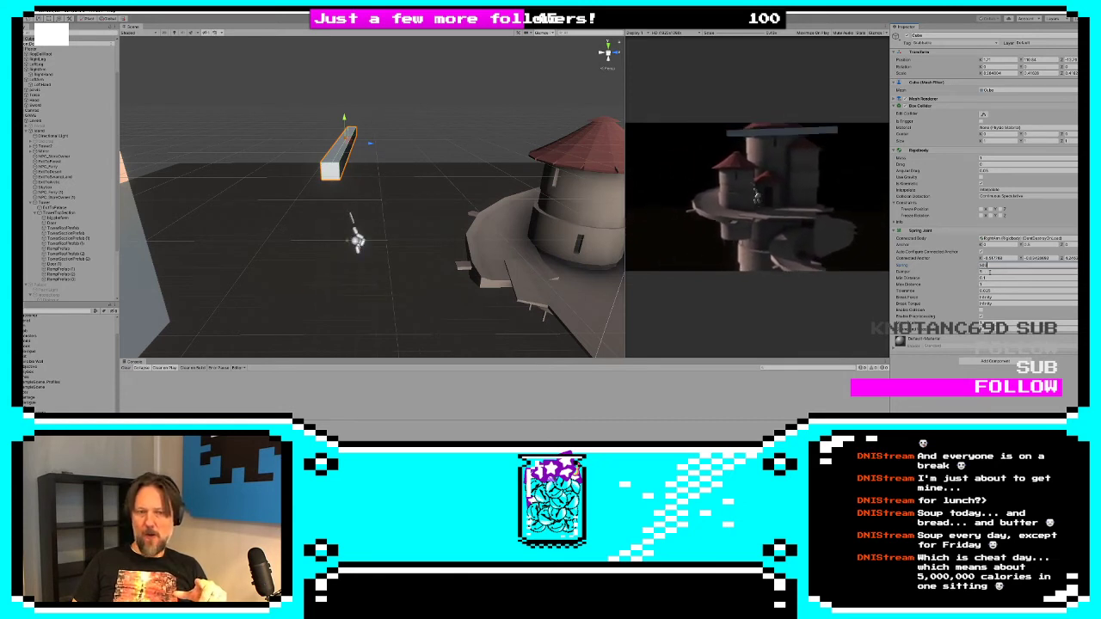
click(991, 272)
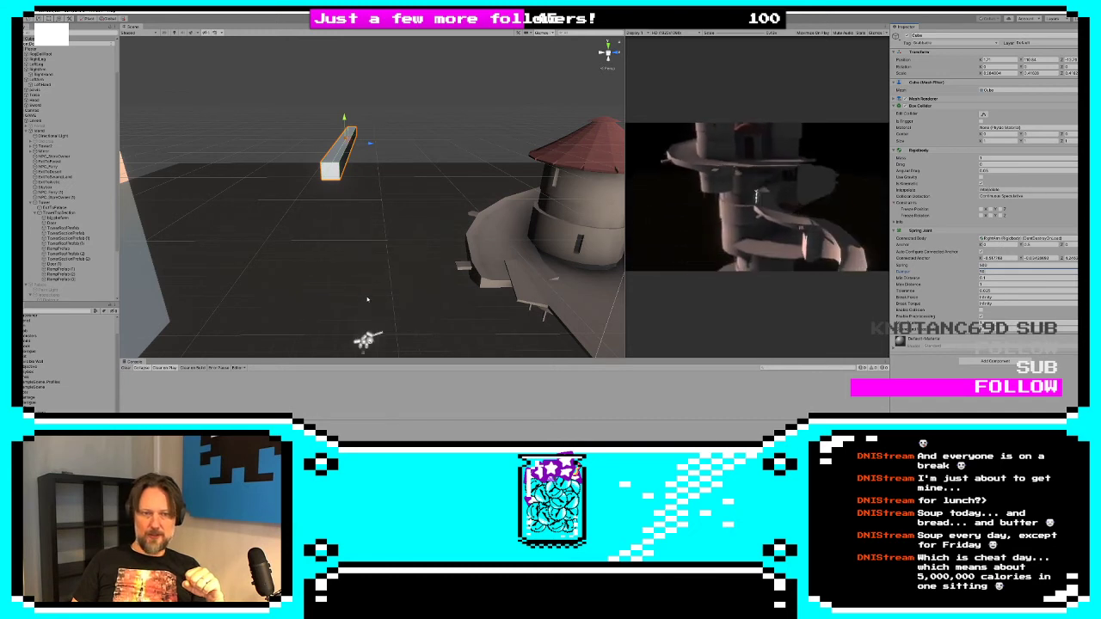
Try Angular Y Motion set to Free on the right arm's Configurable Joint during Play mode, and end Play mode
click(40, 75)
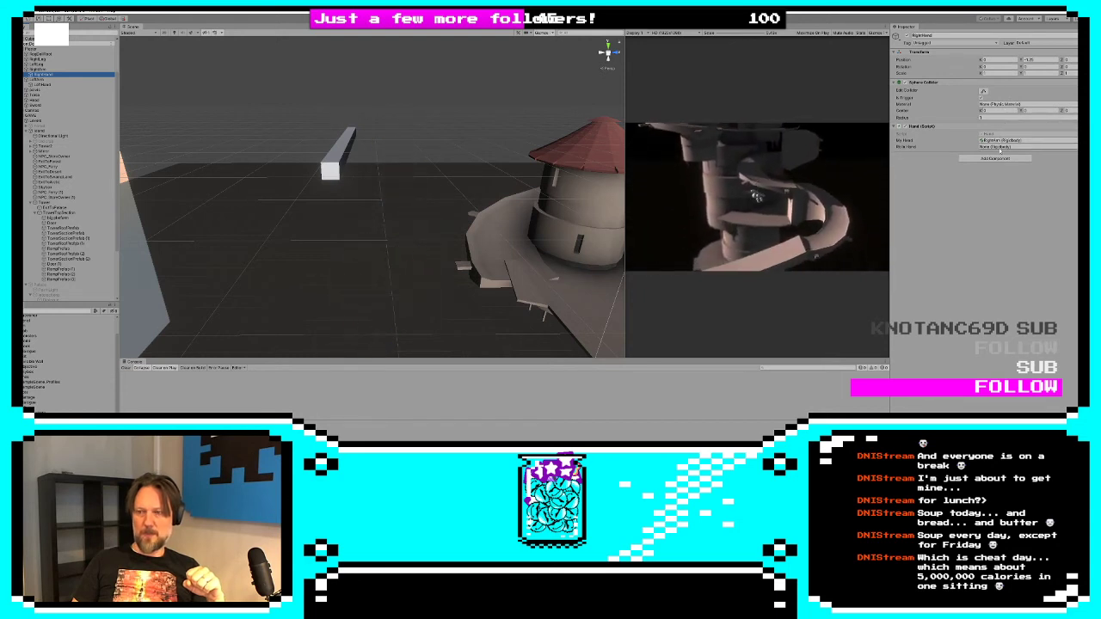
click(40, 70)
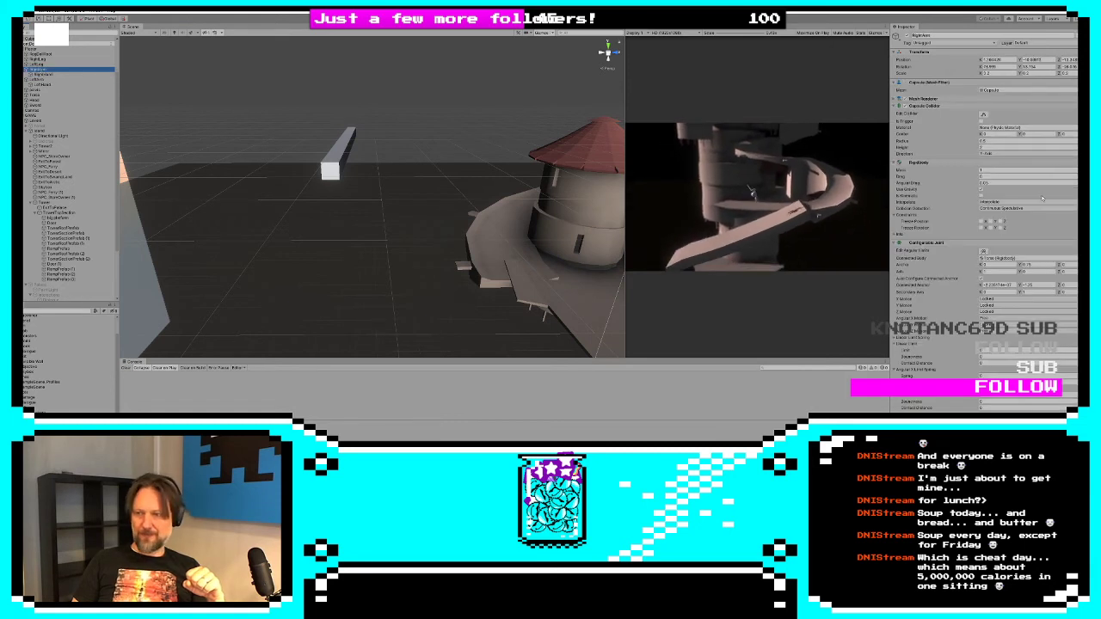
scroll(1032, 206, down, 5)
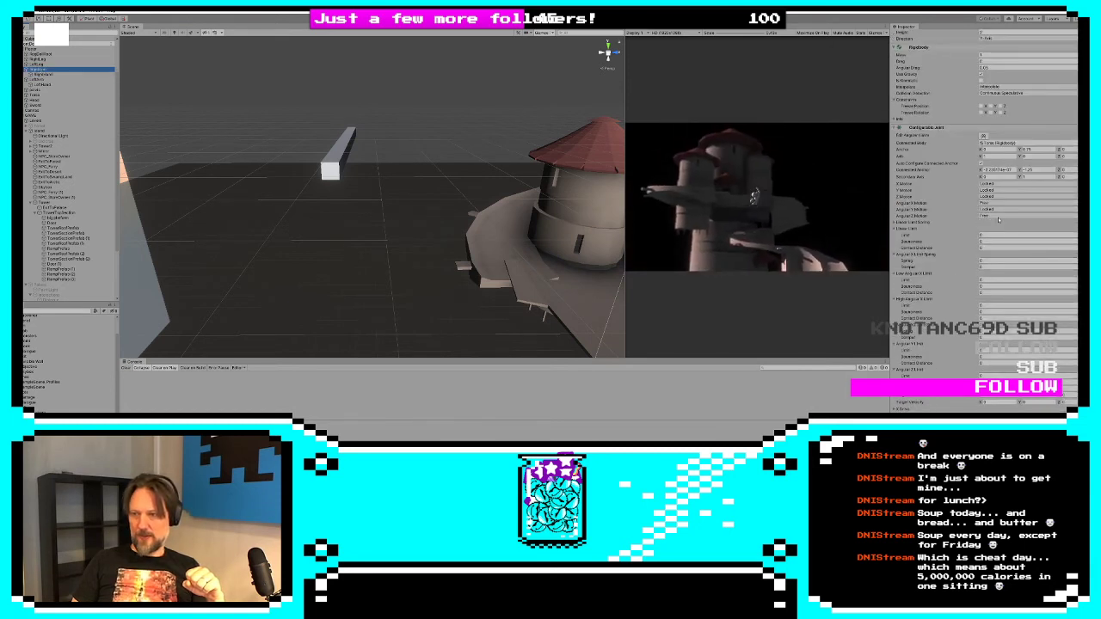
click(998, 216)
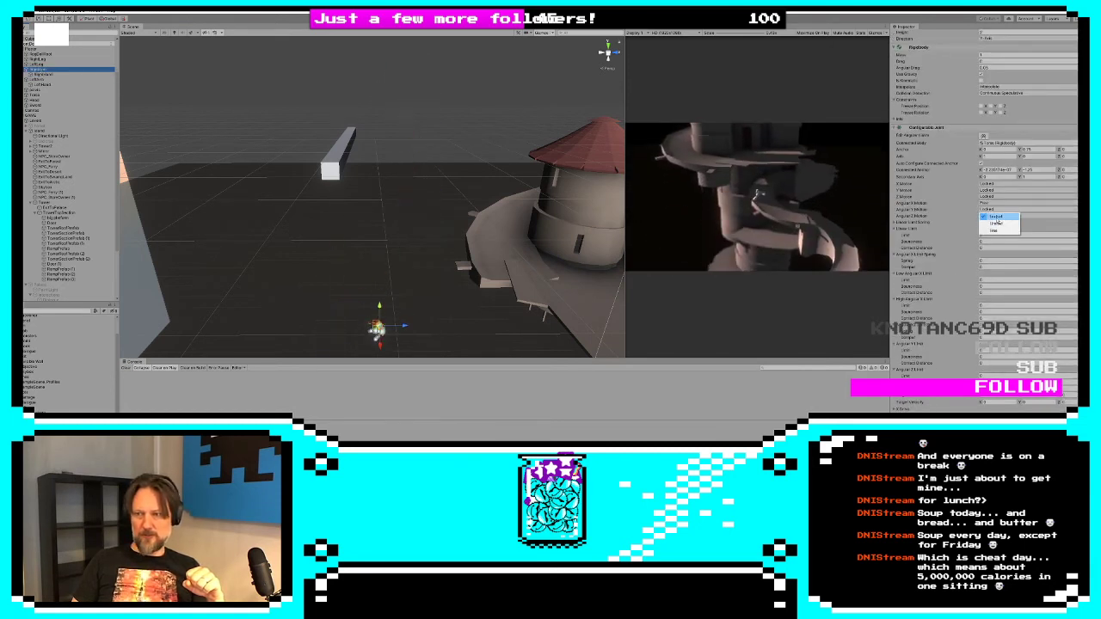
click(998, 230)
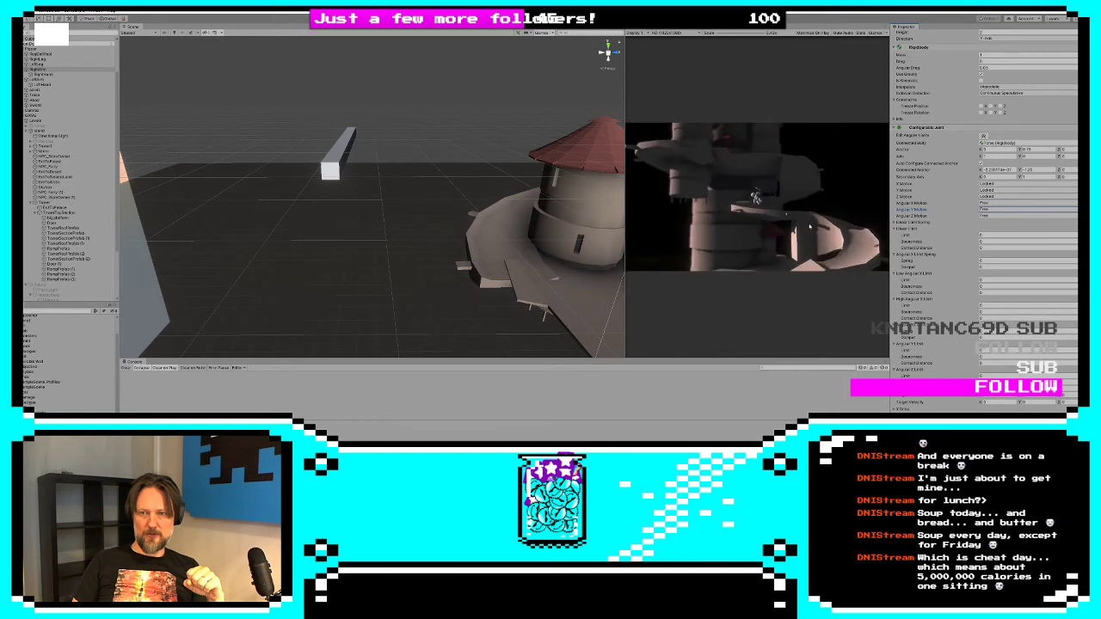
key(ctrl+p)
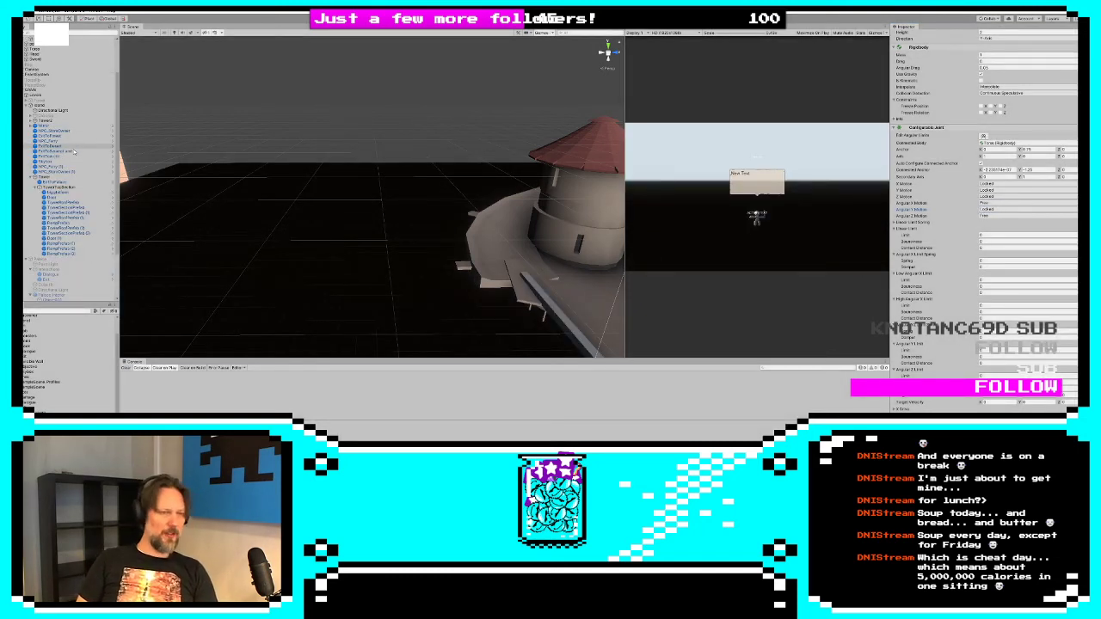
Set Angular Y Motion to Free on the Configurable Joints of both ragdoll arms
scroll(44, 64, up, 1)
click(43, 53)
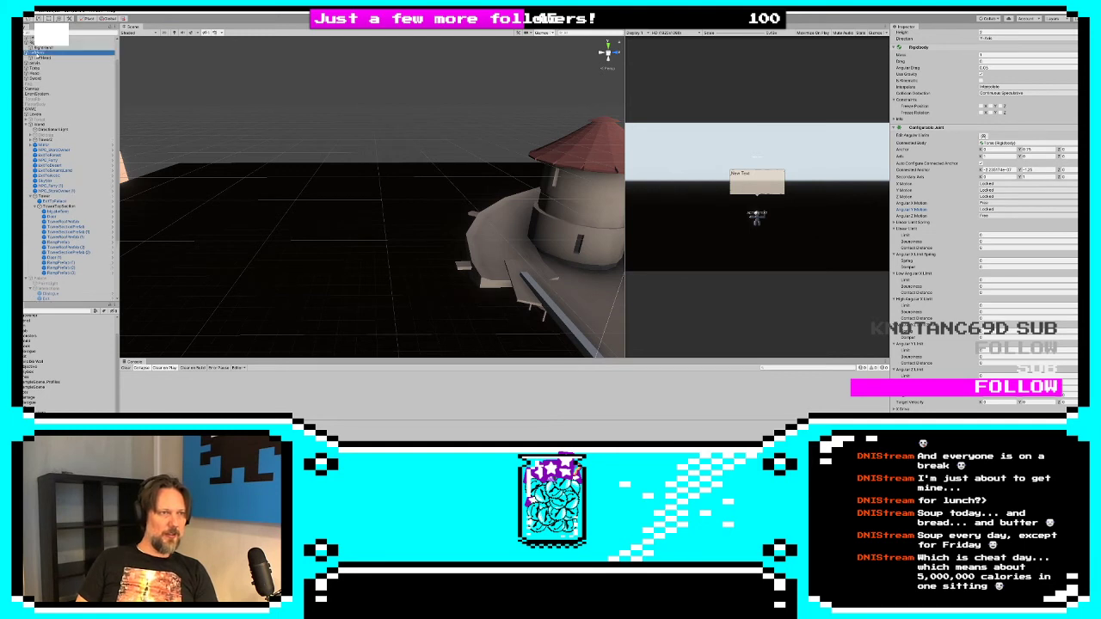
click(1000, 209)
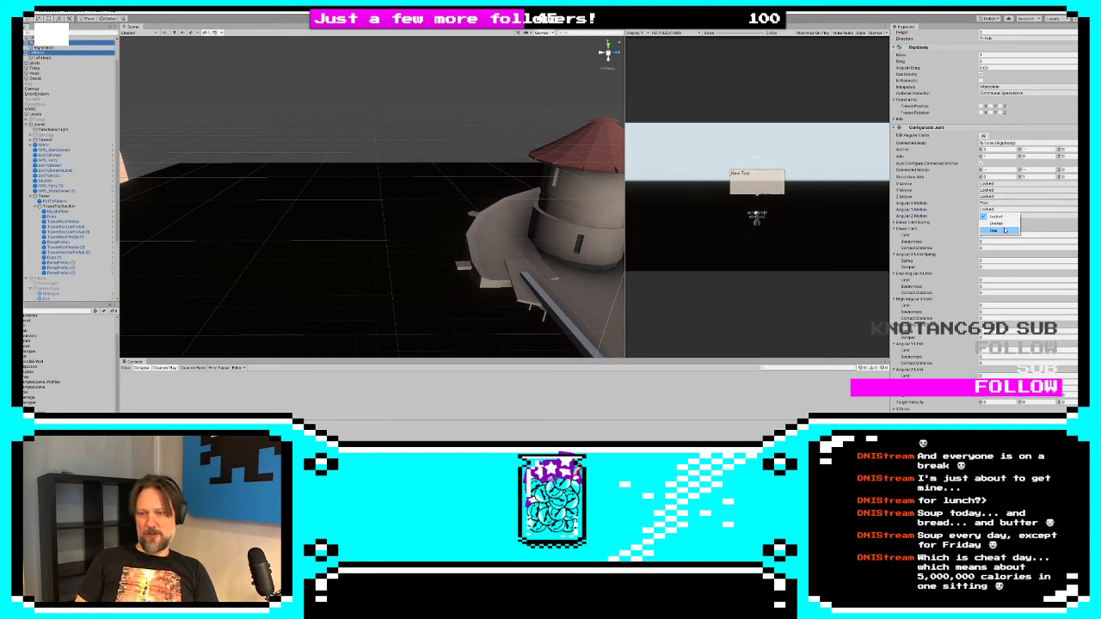
click(1005, 229)
Enter Play mode and walk the ragdoll out of the palace room to the tower platform to test the freed arms beside the beam
click(535, 18)
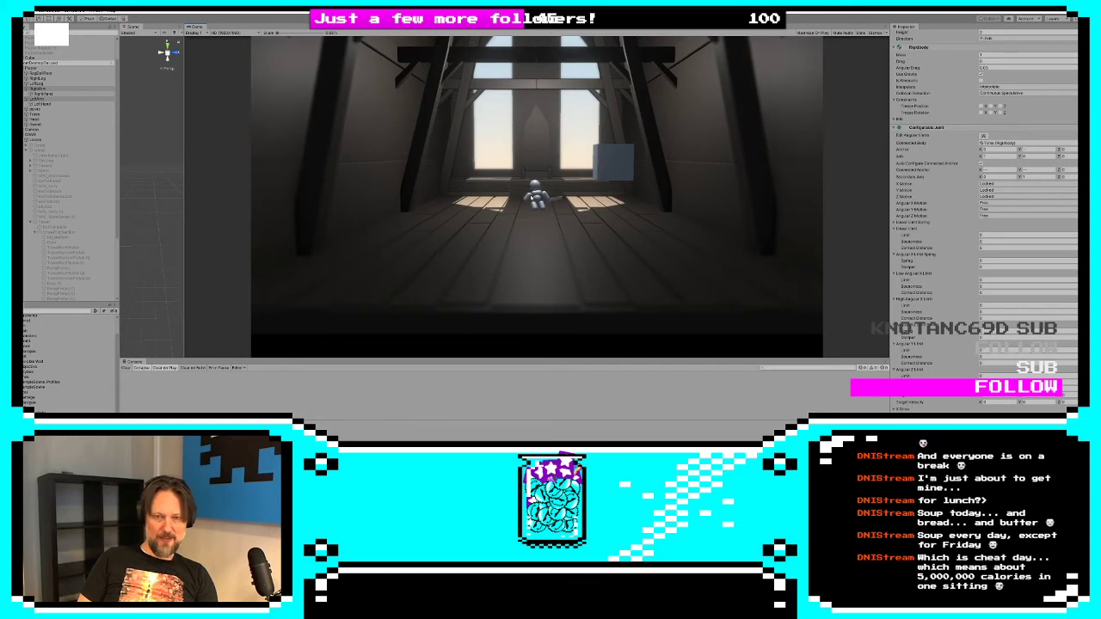
key(d)
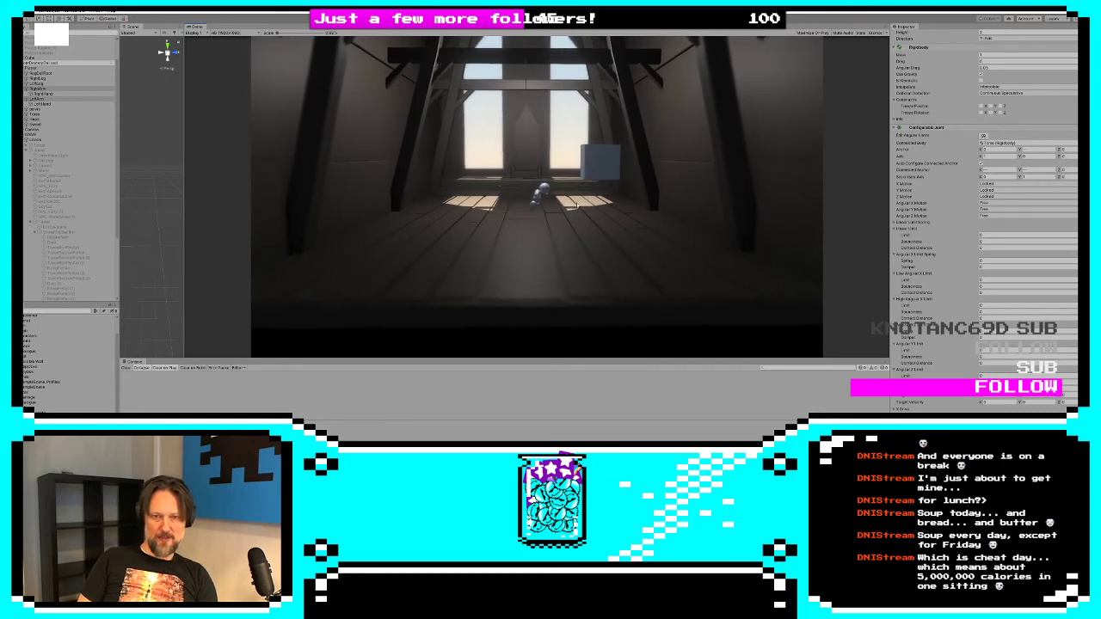
key(s)
key(a)
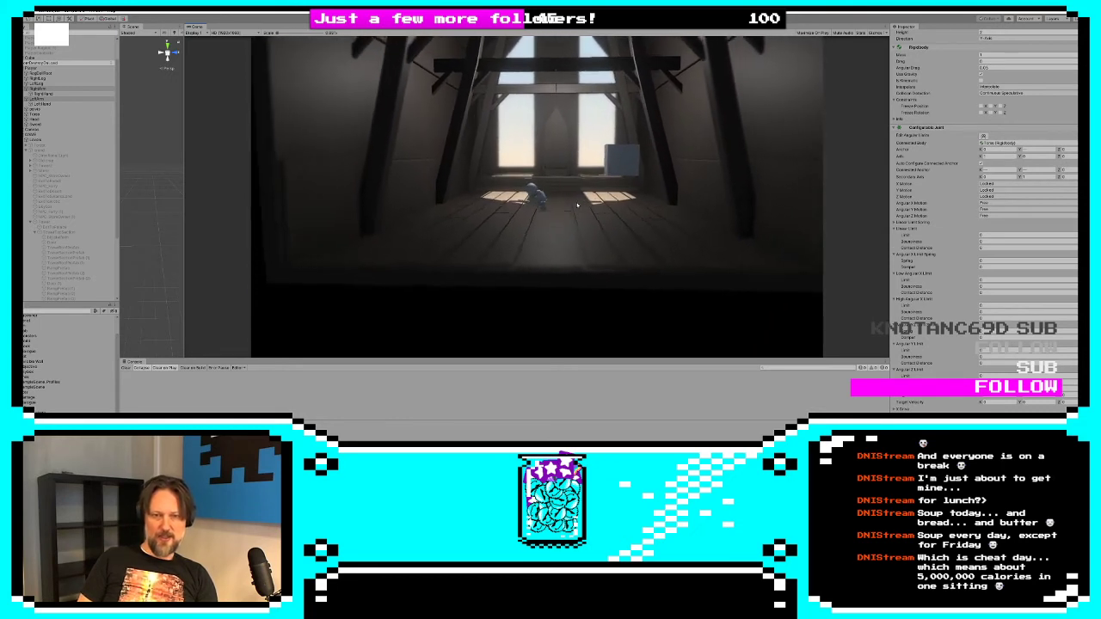
key(s)
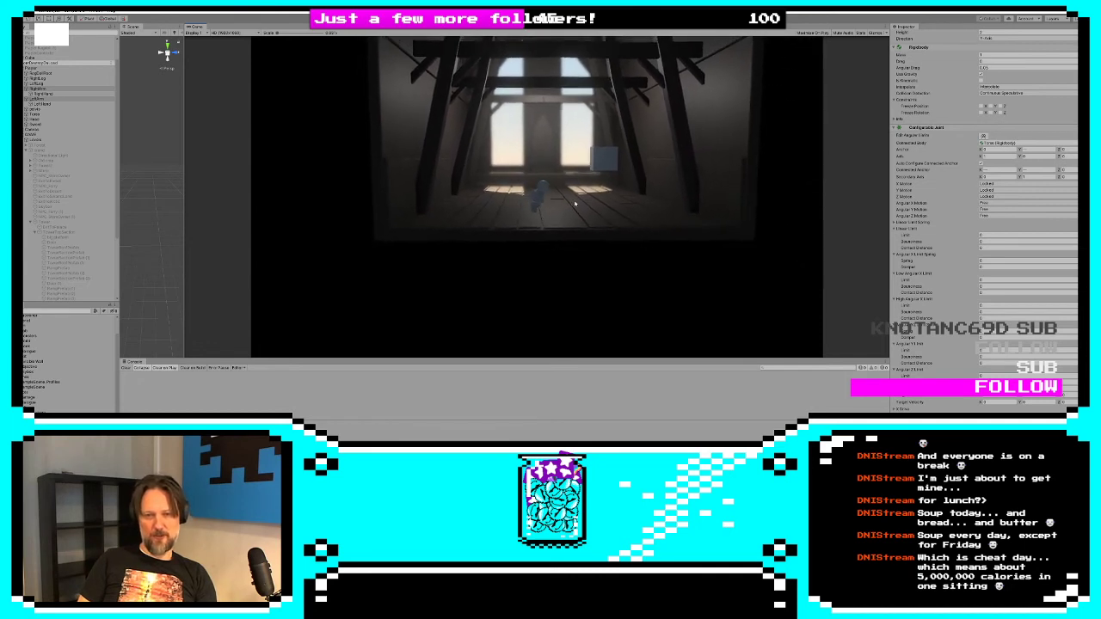
key(s)
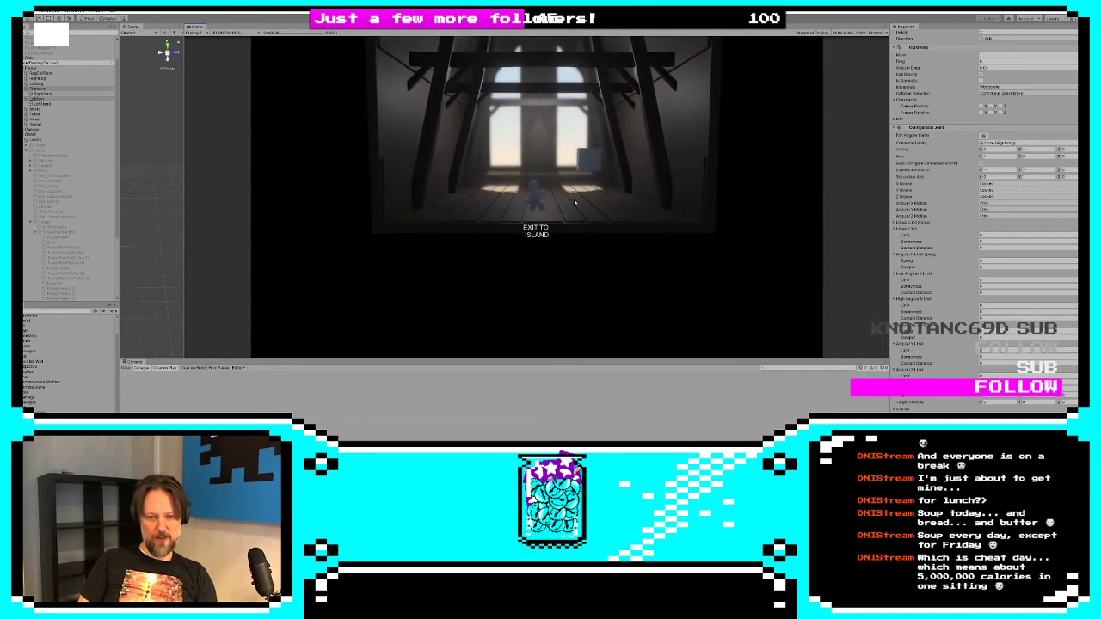
key(s)
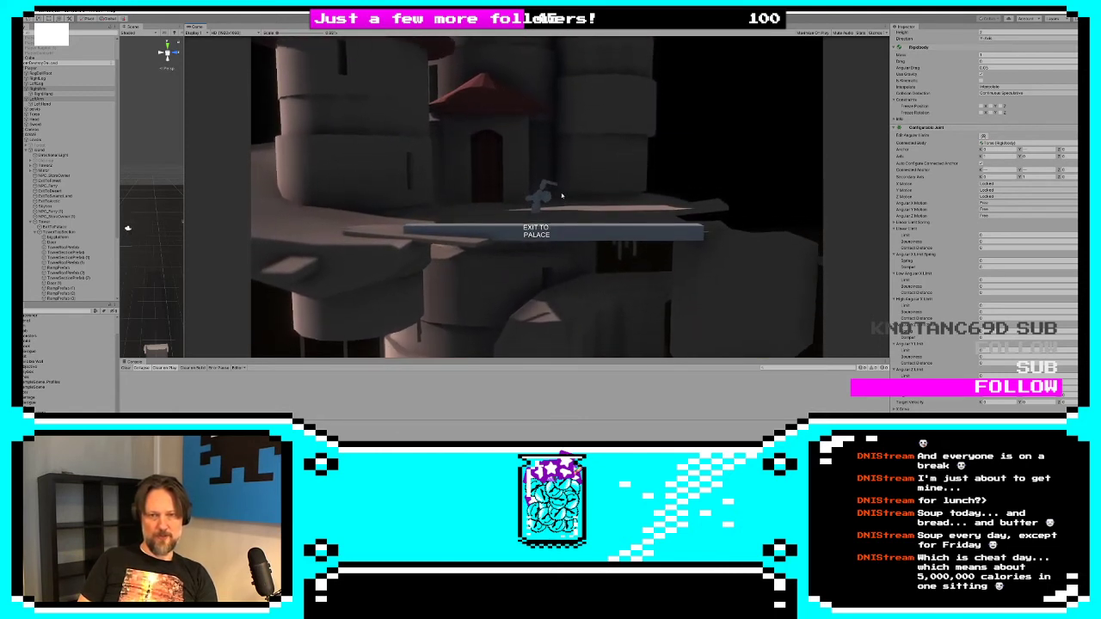
key(space)
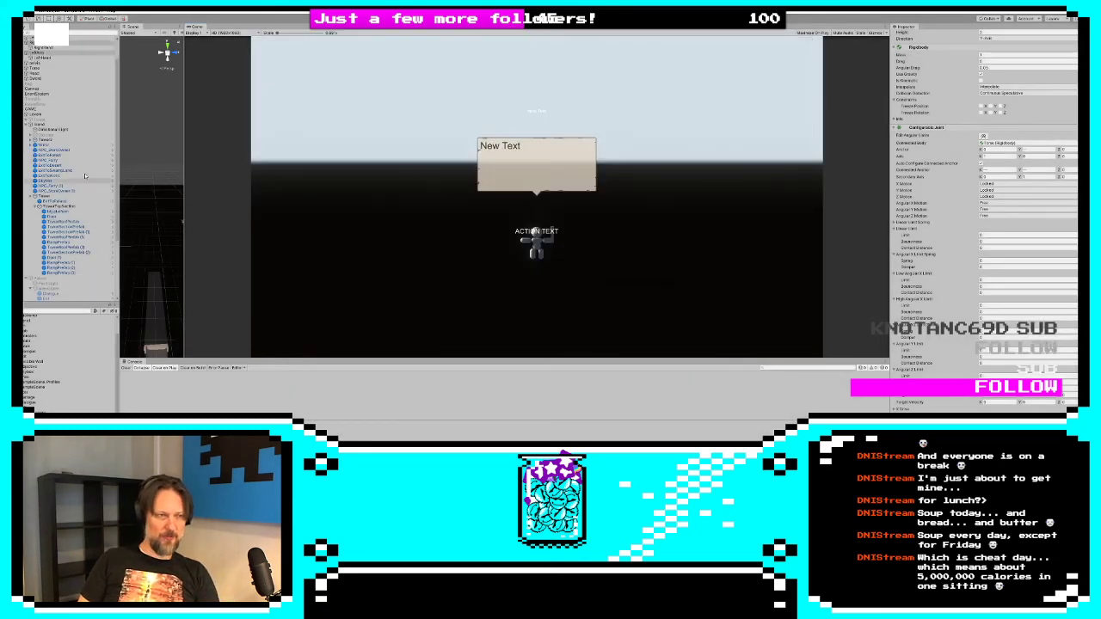
Change the Angular X Drive's Position Spring on the Configurable Joint of the ragdoll's head
click(61, 72)
scroll(985, 215, down, 5)
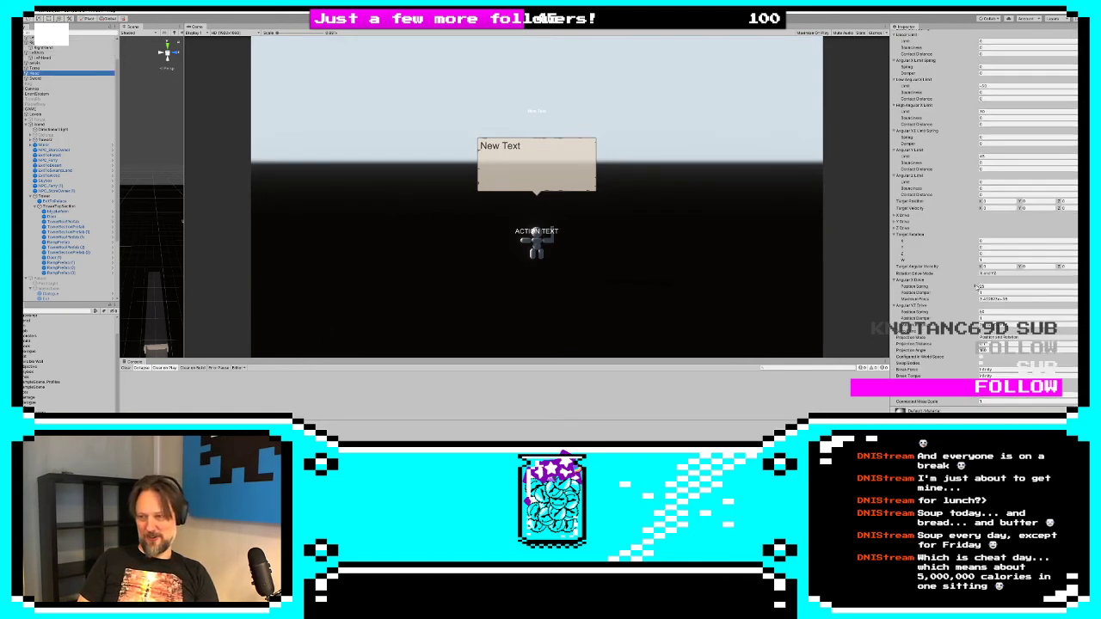
click(996, 285)
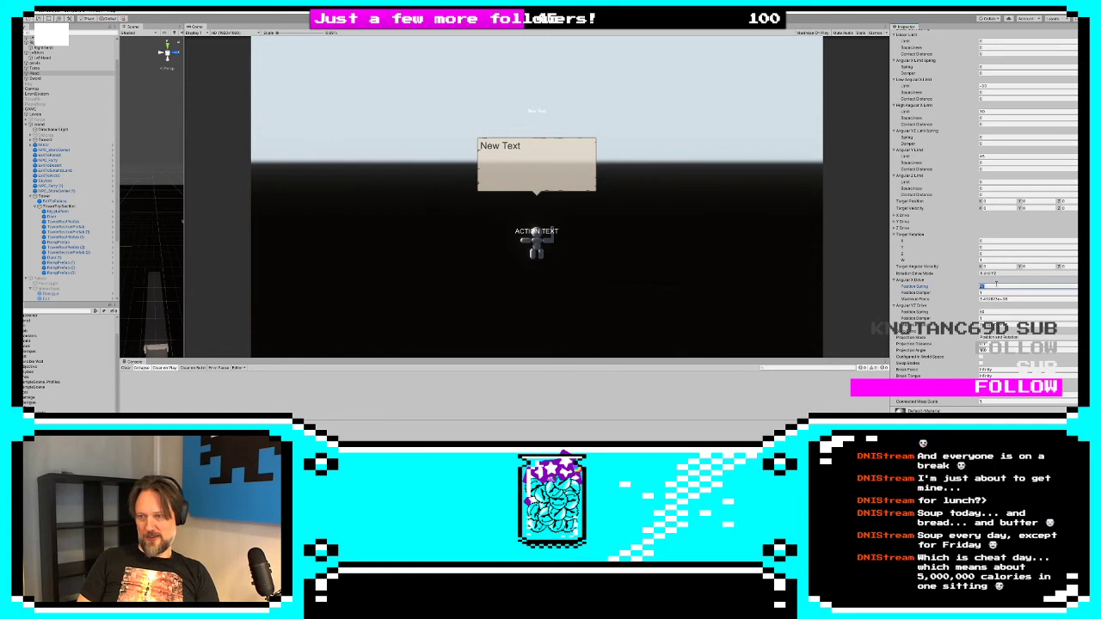
scroll(995, 304, up, 2)
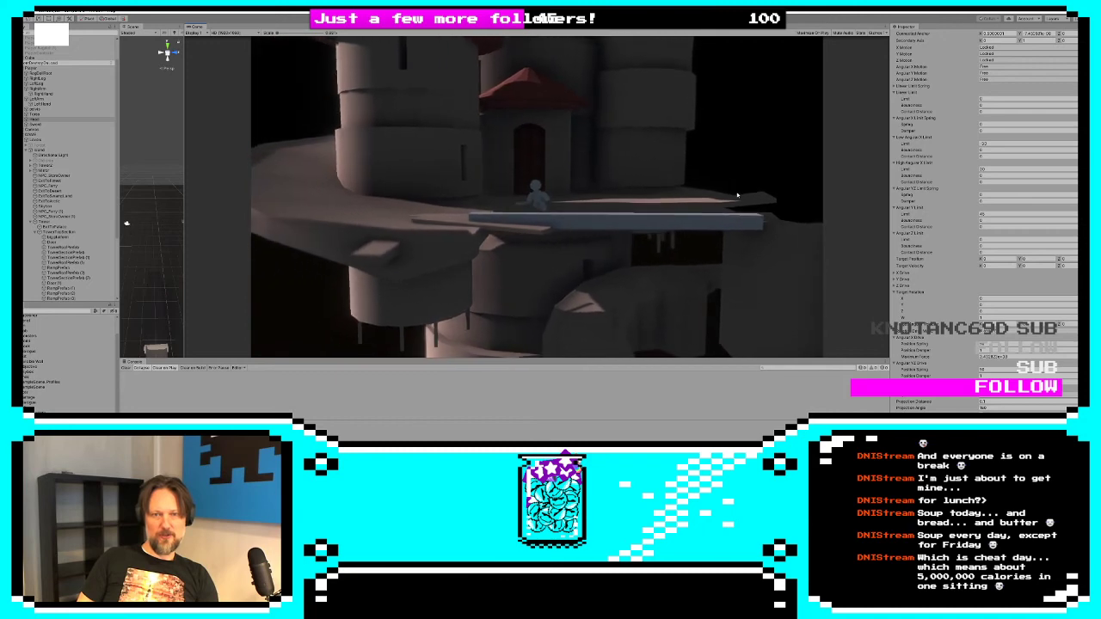
Enlarge the Scene view around the ragdoll, select the beam and test the hand's grip on it in Play mode
drag(183, 205, 646, 223)
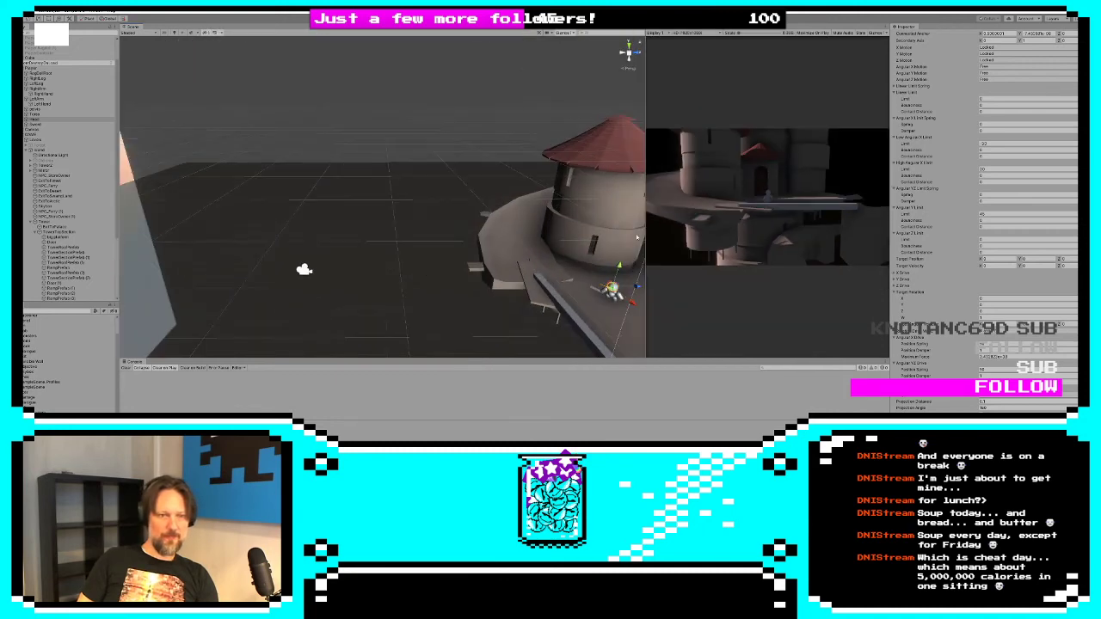
key(f)
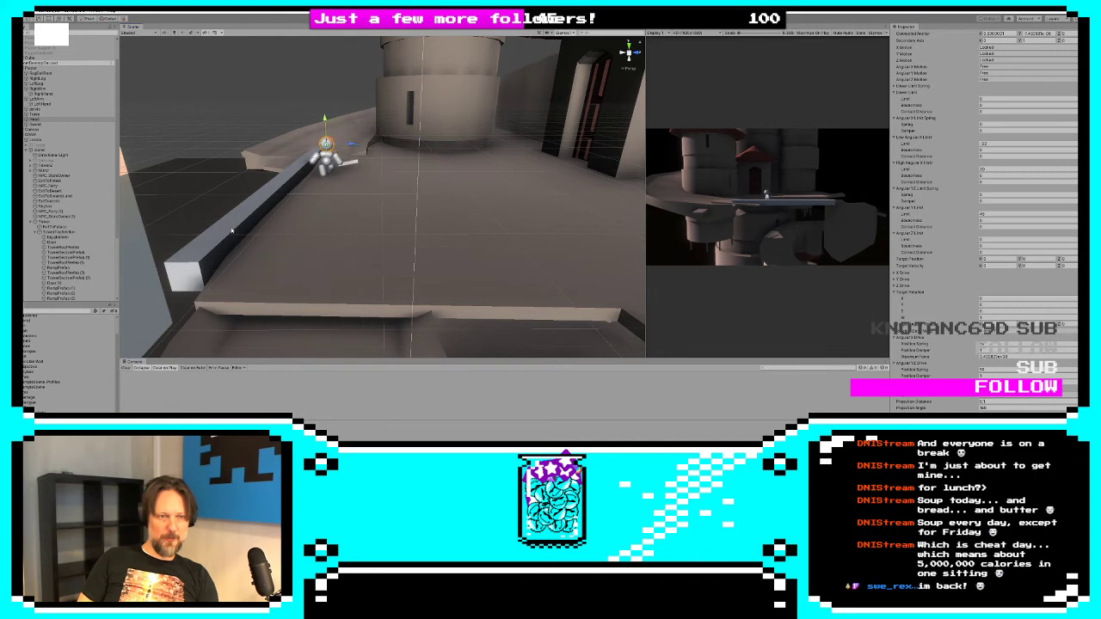
click(305, 167)
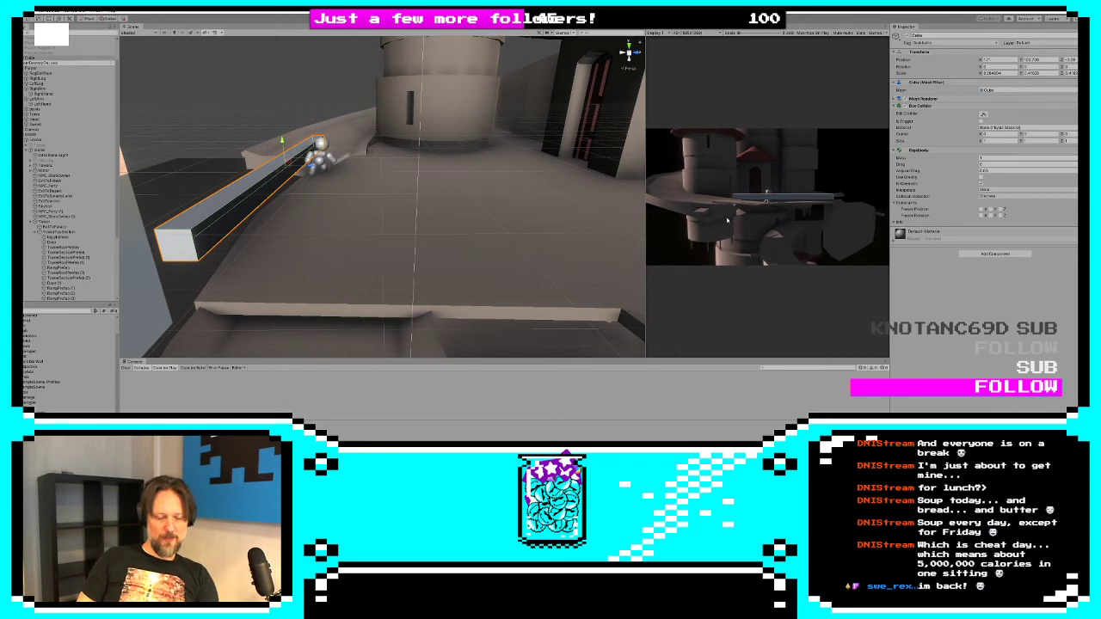
click(727, 221)
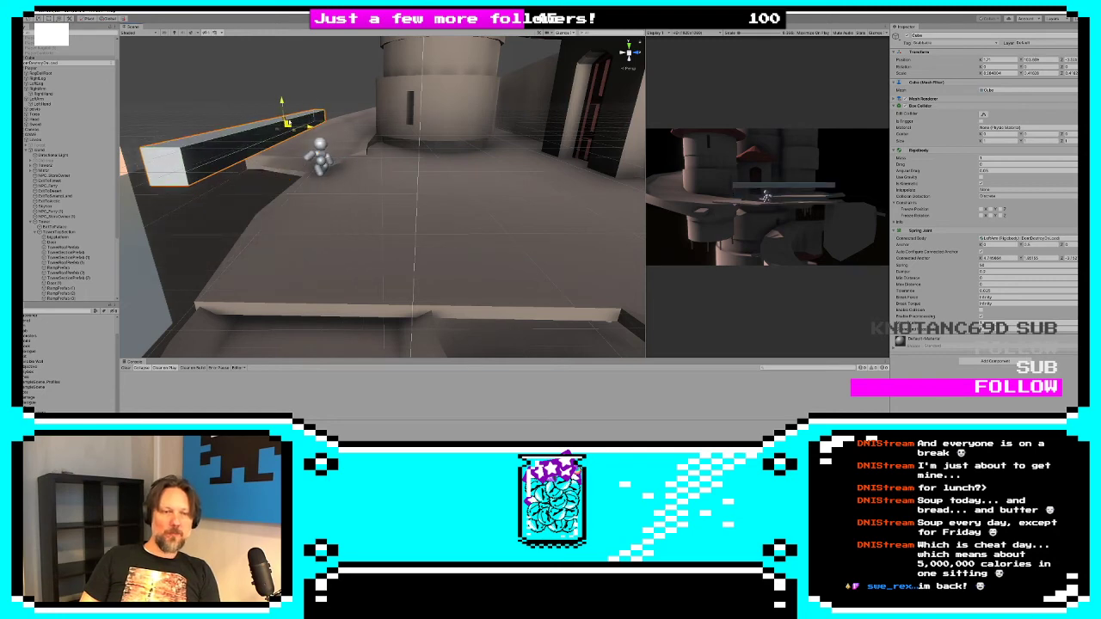
Try different Min Distance and Max Distance values on the beam's Spring Joint while viewing the ragdoll up close
scroll(317, 132, up, 4)
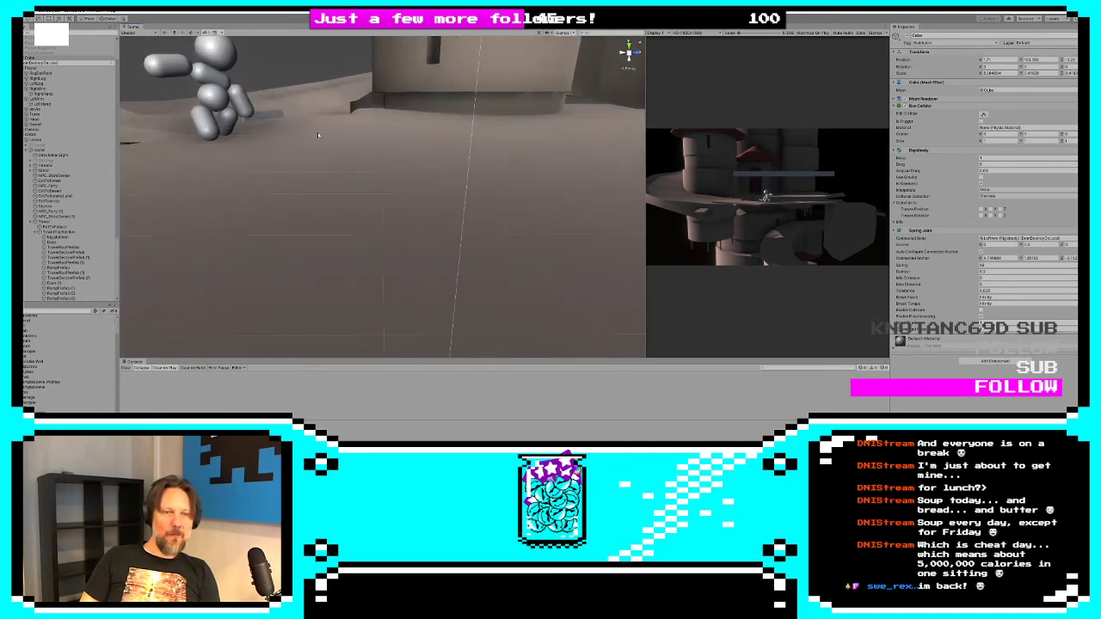
right_drag(317, 132, 328, 131)
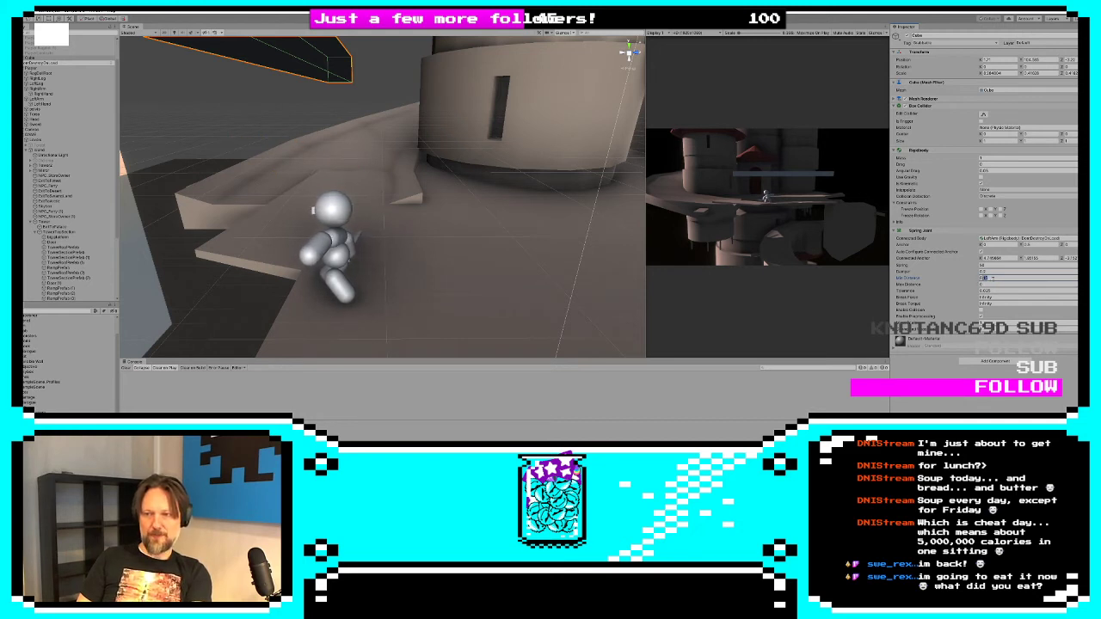
click(983, 284)
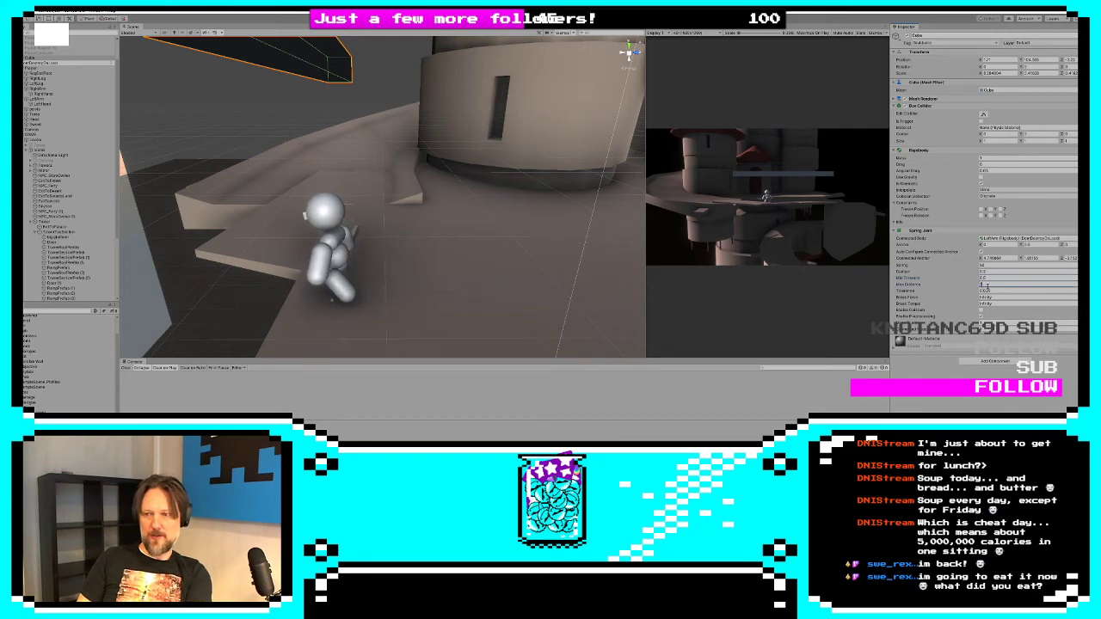
click(985, 278)
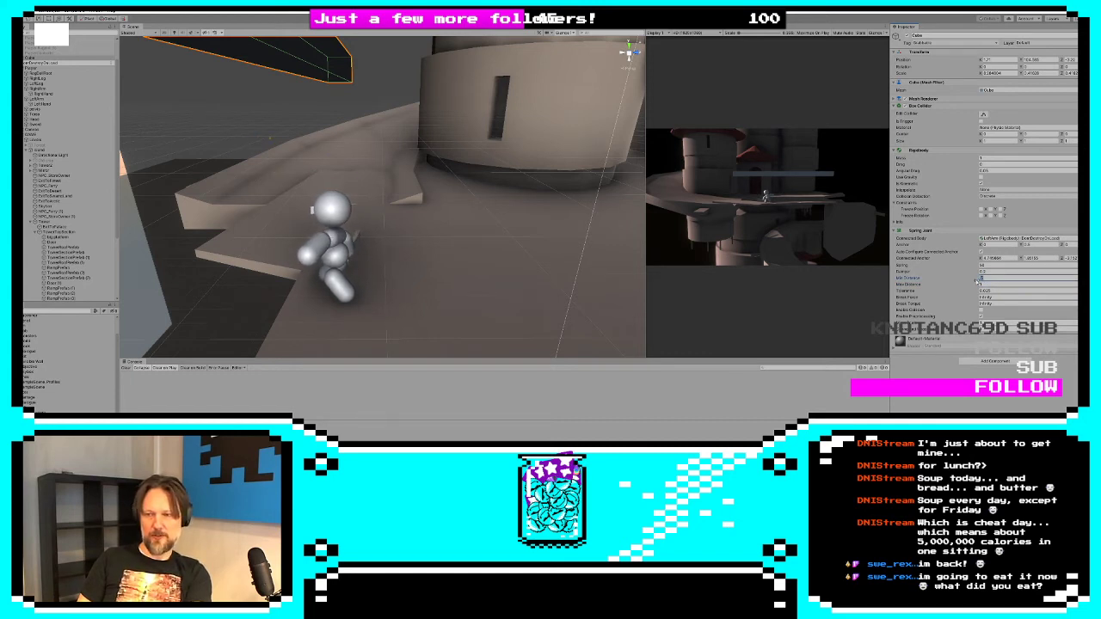
click(980, 284)
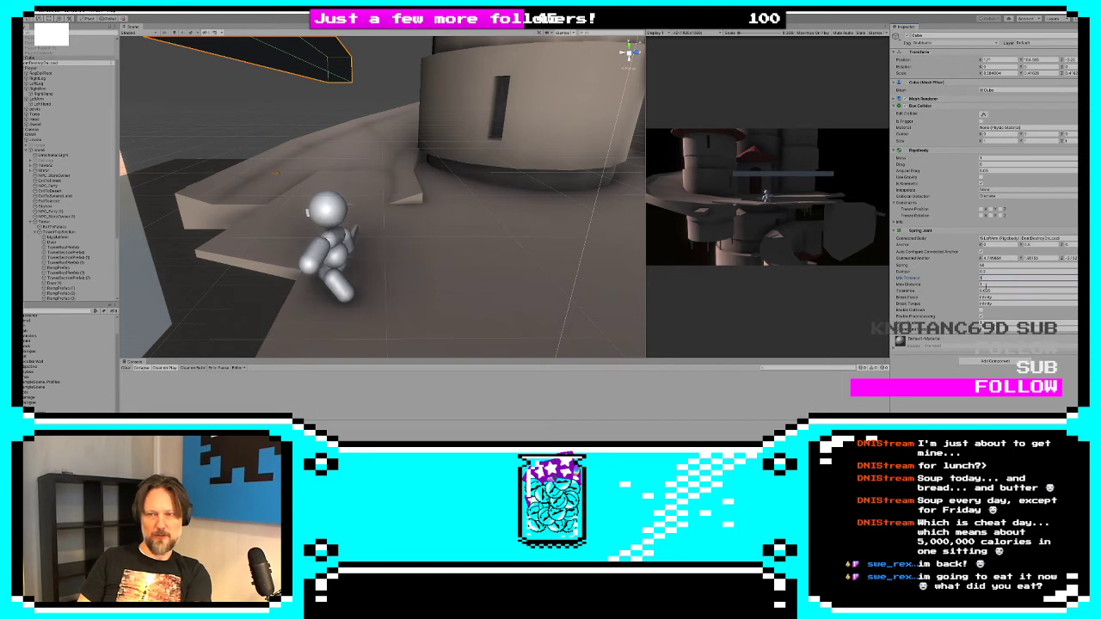
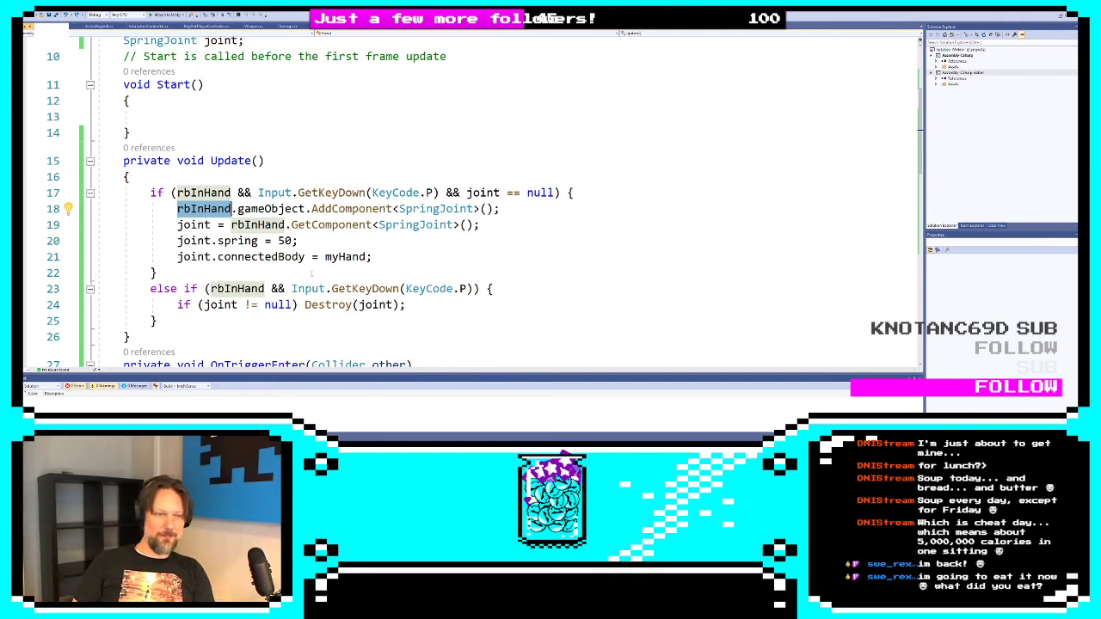
Replace SpringJoint with FixedJoint in the Hand script's joint declaration and in its AddComponent and GetComponent calls
scroll(163, 235, up, 2)
double_click(157, 136)
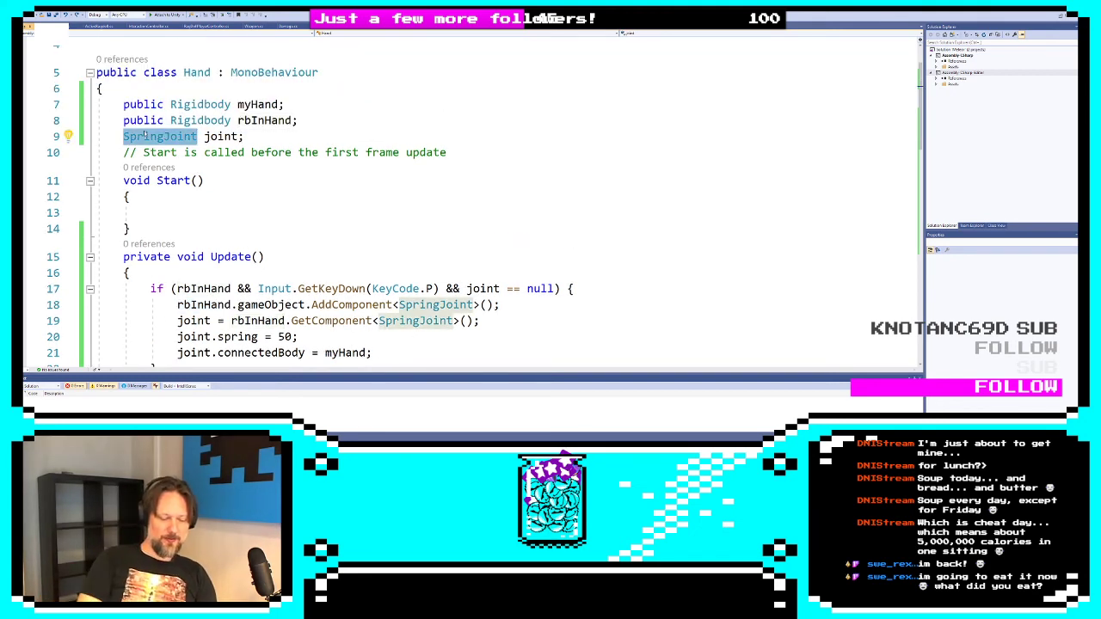
text(Fixed)
key(Tab)
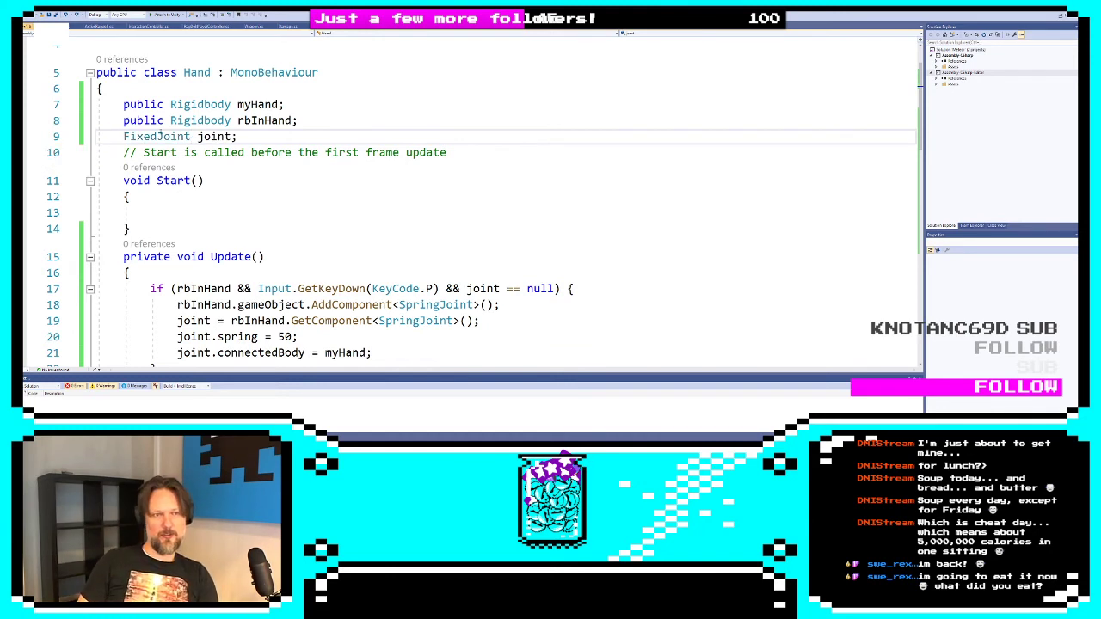
double_click(436, 306)
text(Fixe)
key(Tab)
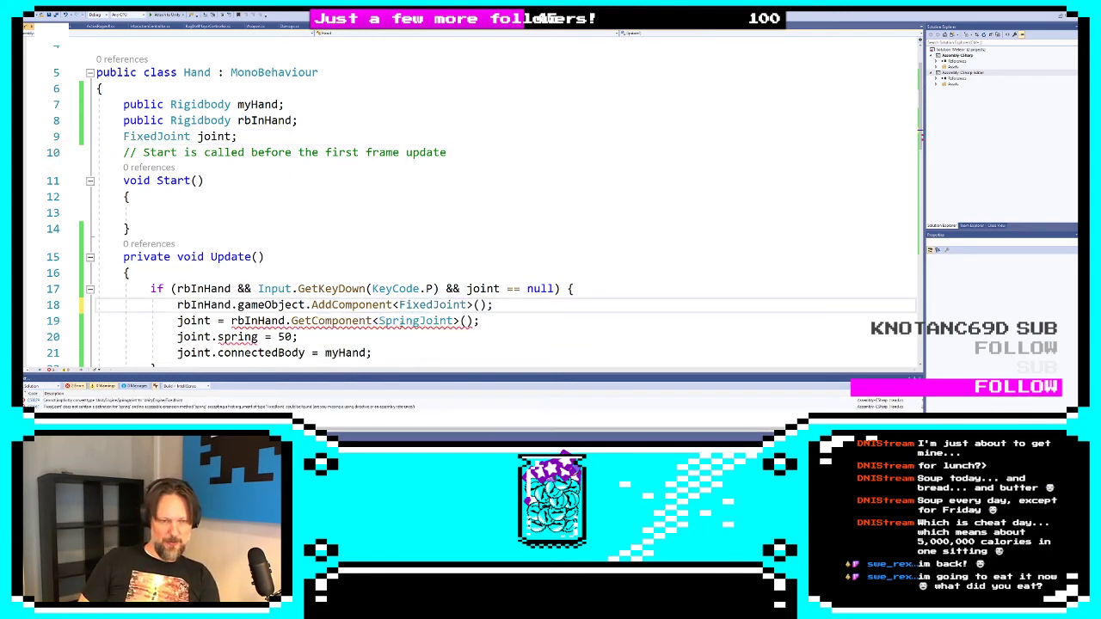
double_click(416, 321)
text(Fix)
key(Tab)
Delete the joint.spring = 50 line from the Hand script's Update method and review the trigger methods below
drag(302, 338, 70, 337)
key(BackSpace)
key(BackSpace)
scroll(316, 343, down, 2)
scroll(317, 343, down, 4)
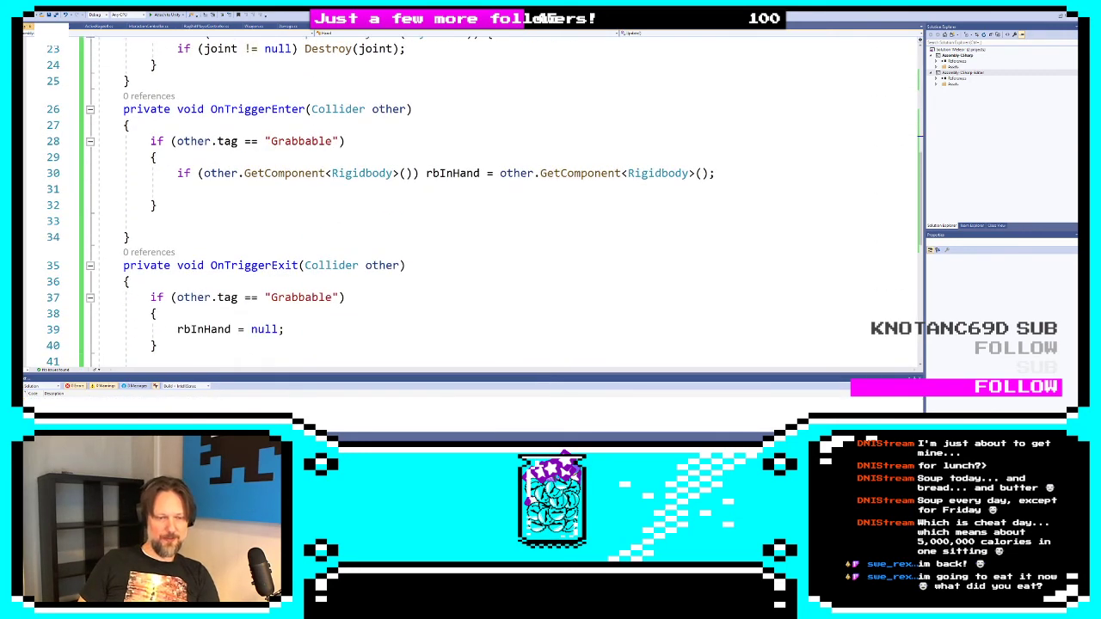
Switch to Unity, enlarge the Game view and test the FixedJoint grip beside the tower's beam in repeated Play mode runs
key(alt+Tab)
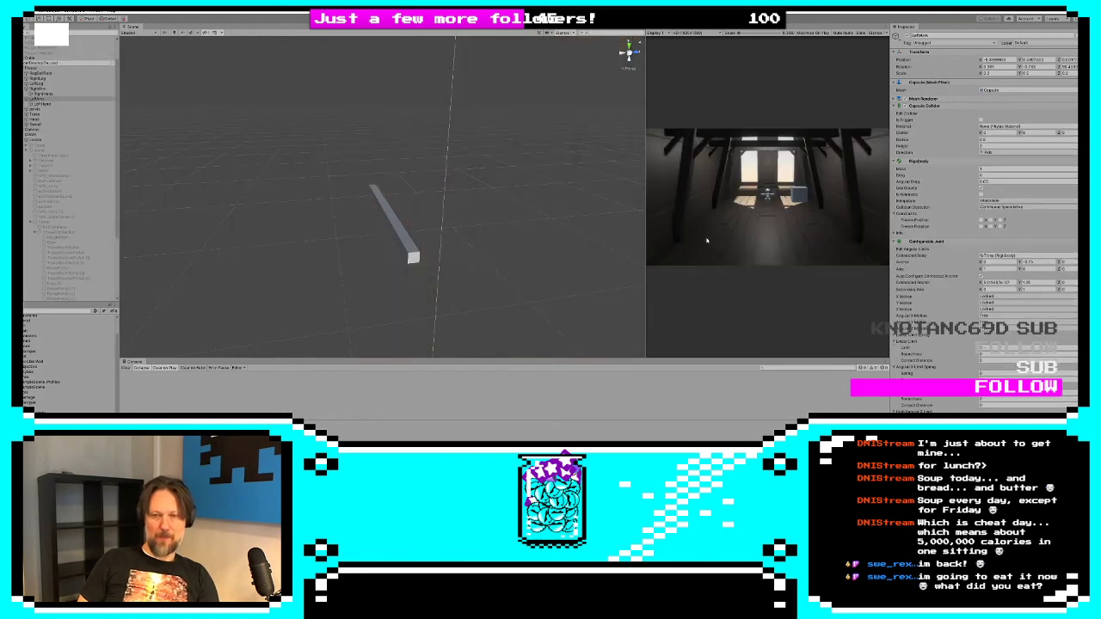
drag(645, 233, 181, 228)
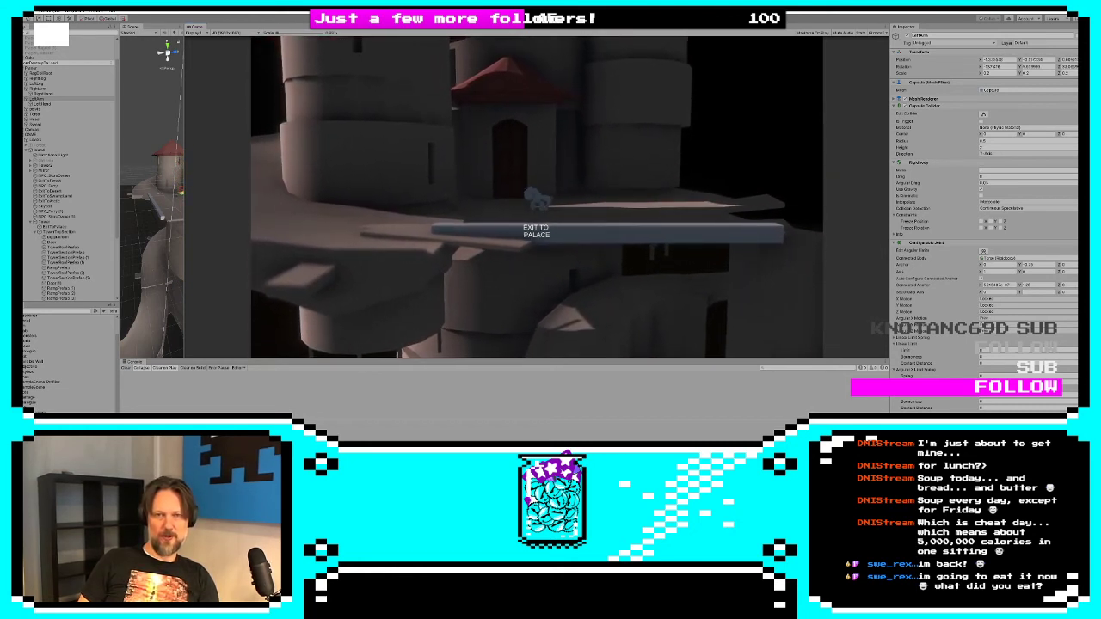
key(ctrl+p)
key(ctrl+p)
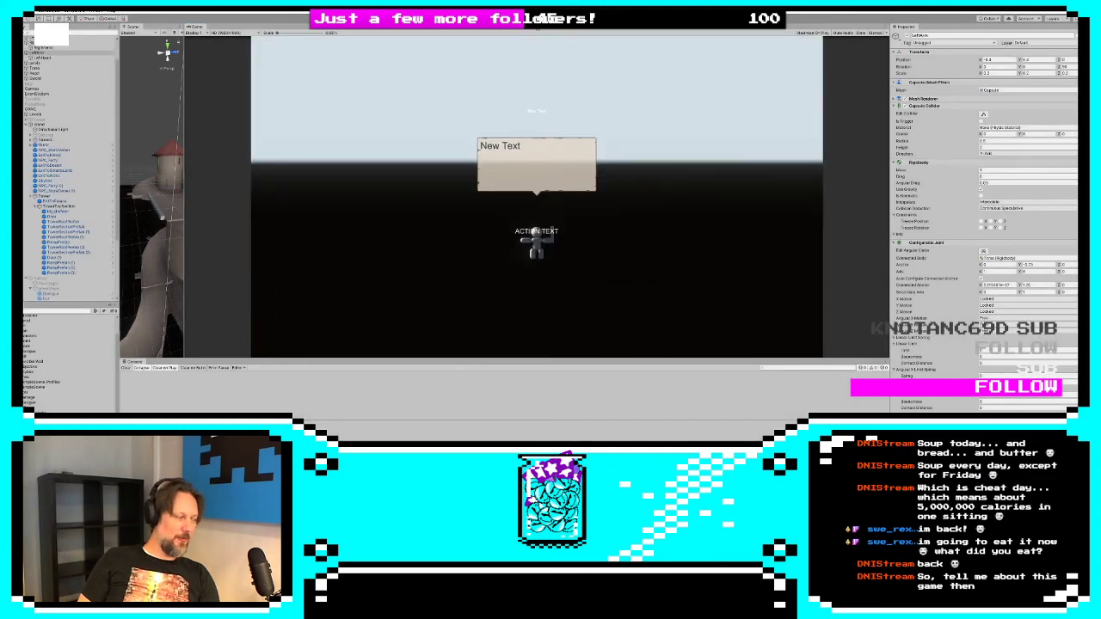
click(535, 18)
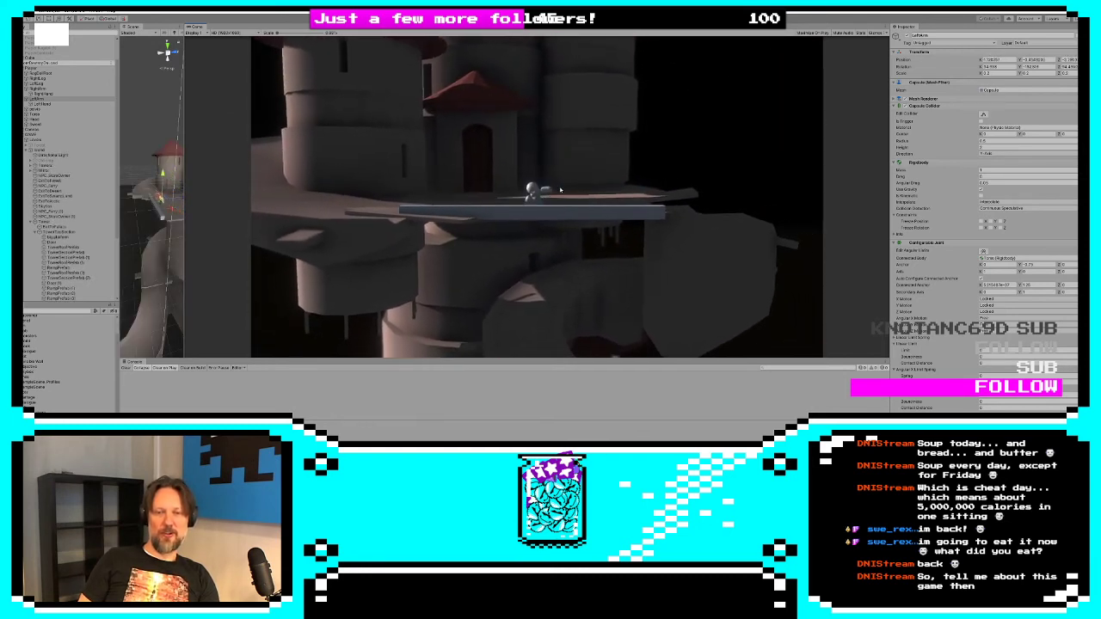
Enlarge the Scene view, inspect the ragdoll up close beside the beam during play, and select the beam
drag(184, 210, 516, 210)
scroll(378, 184, up, 8)
scroll(480, 212, down, 3)
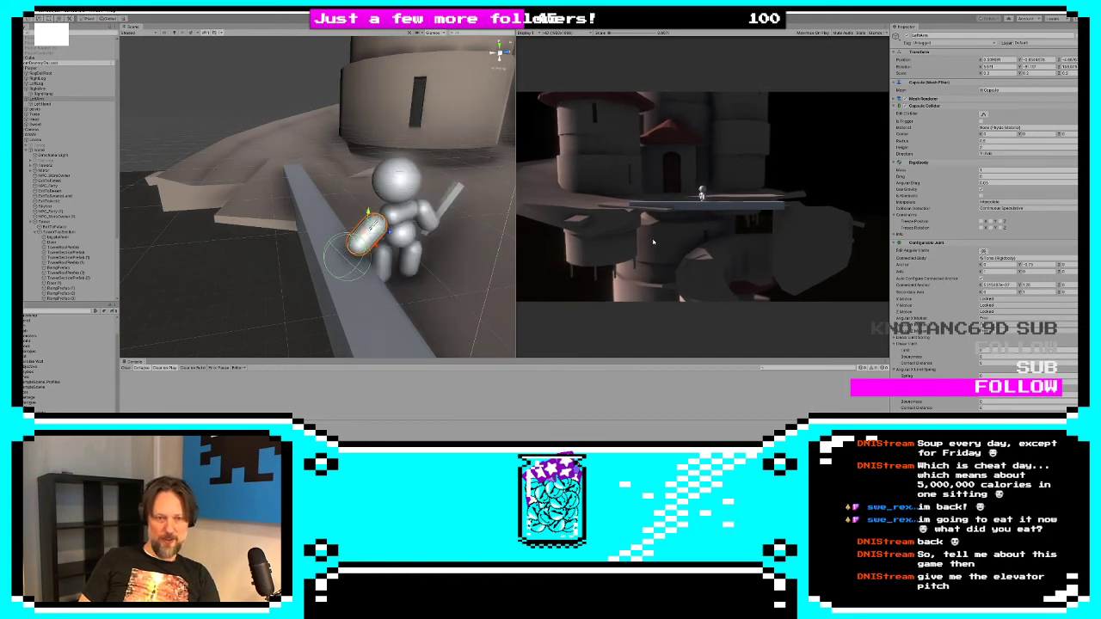
click(373, 295)
alt+drag(374, 295, 222, 129)
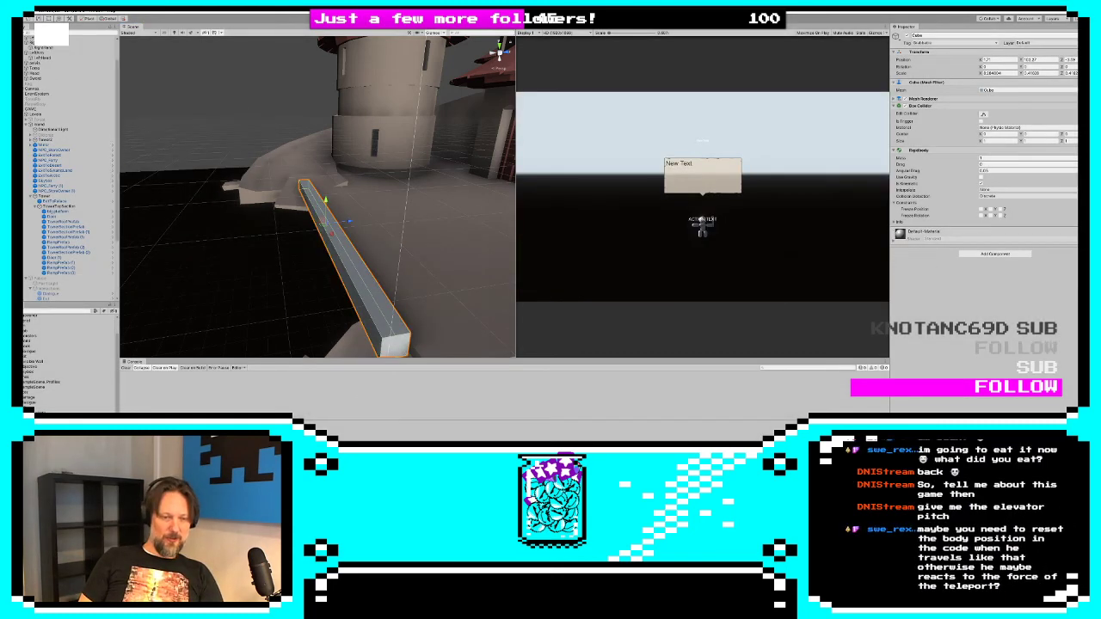
Launch Photoshop and open the game's concept painting from the recent files
key(super)
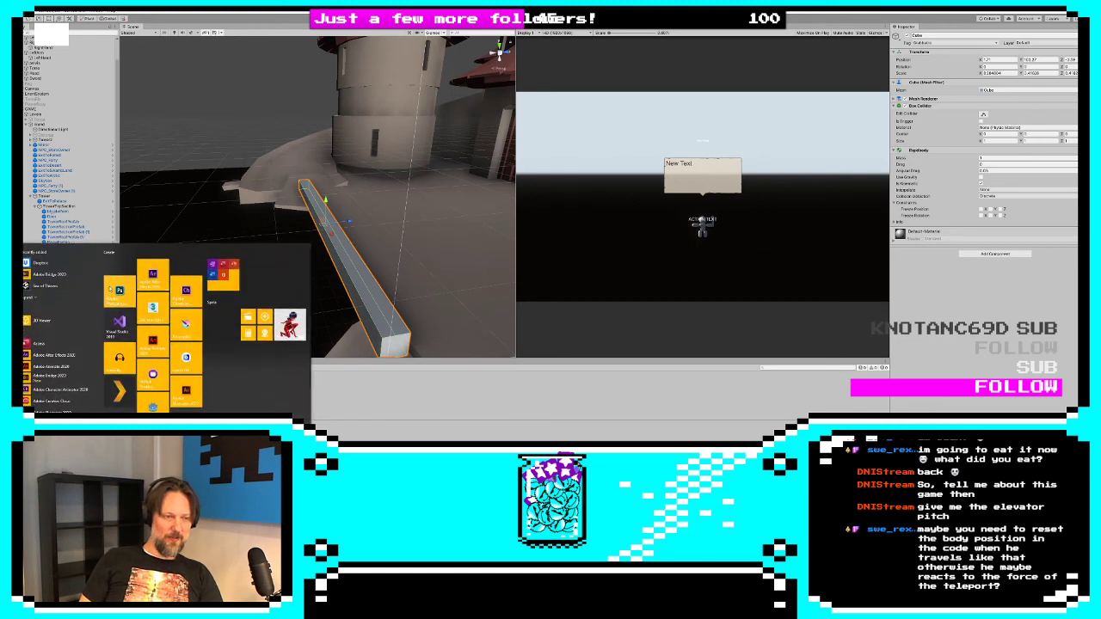
click(120, 290)
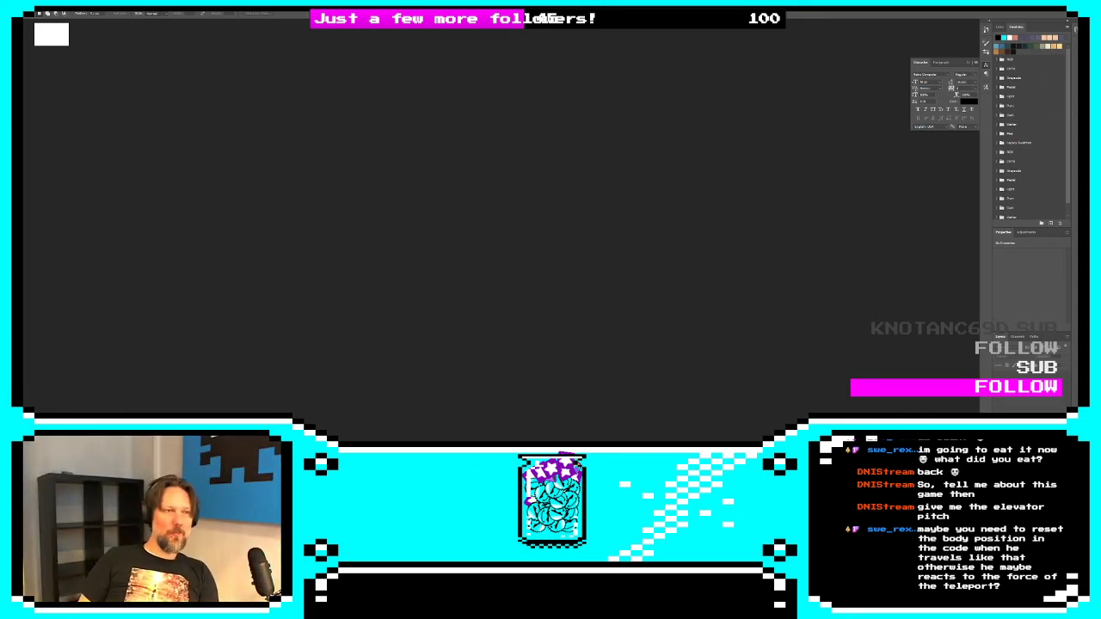
click(19, 7)
mouse_move(52, 41)
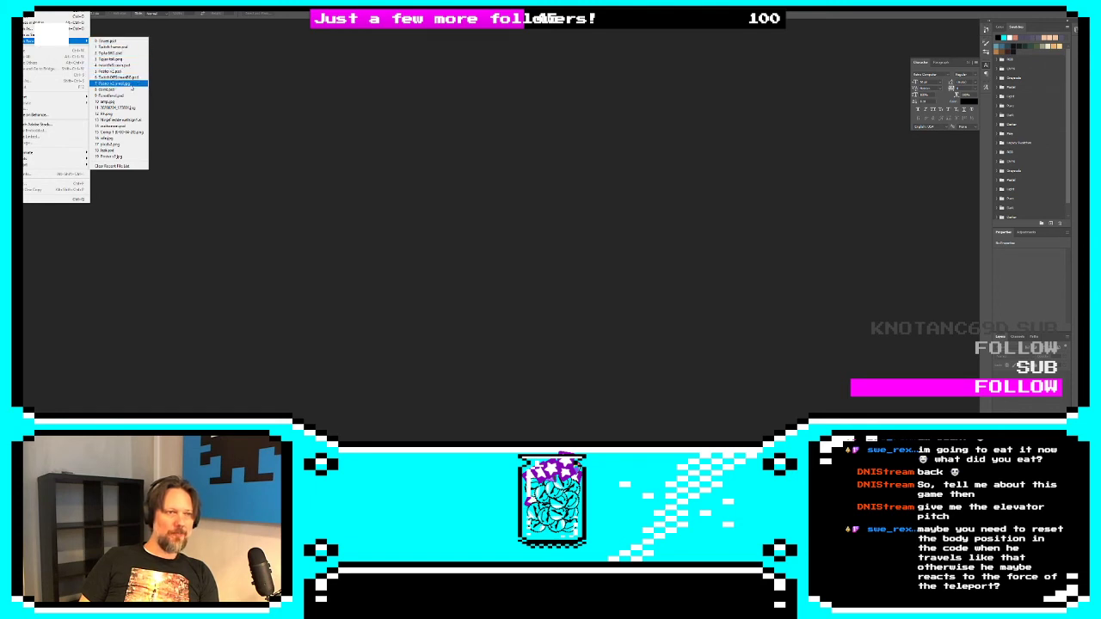
click(127, 83)
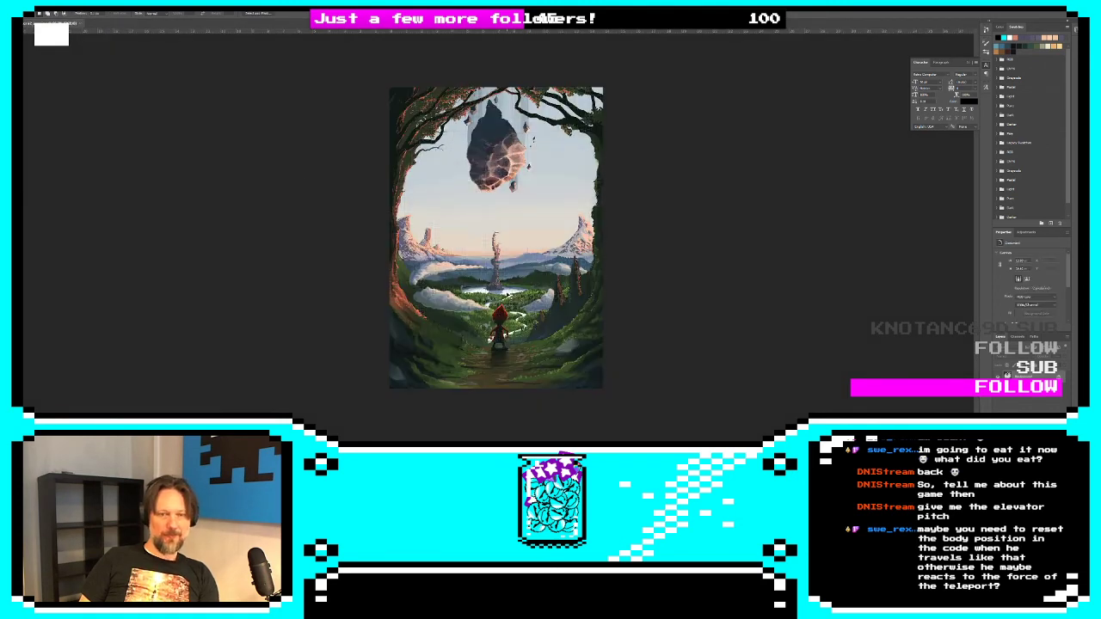
Examine the concept painting as a whole and up close, covering the floating rock, the red-hatted character and the distant tower
key(ctrl+0)
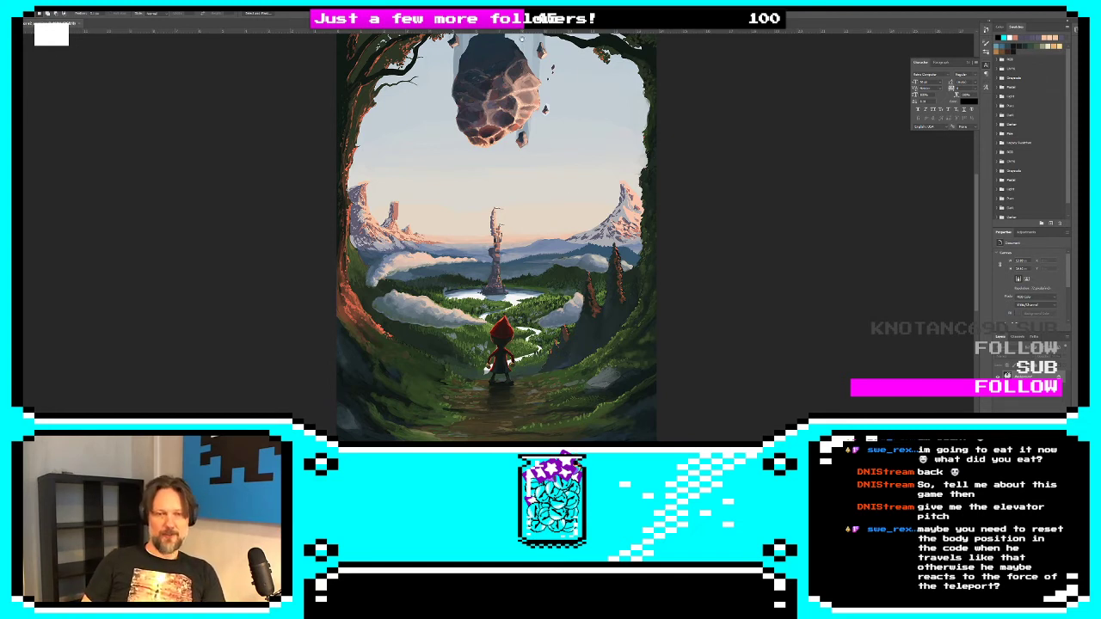
scroll(332, 148, up, 3)
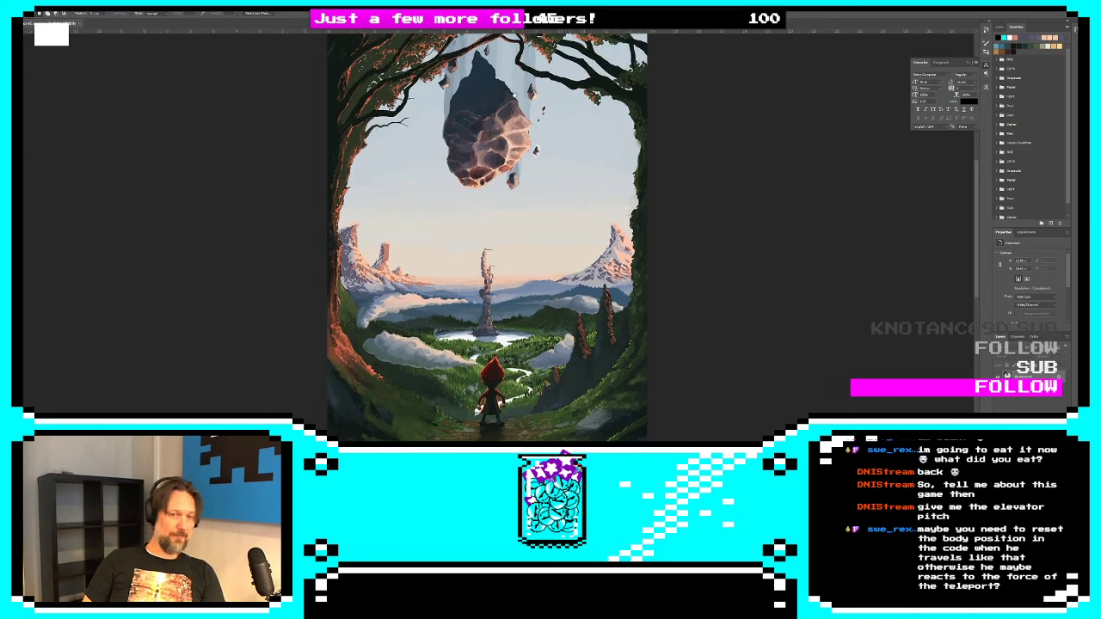
scroll(487, 333, down, 5)
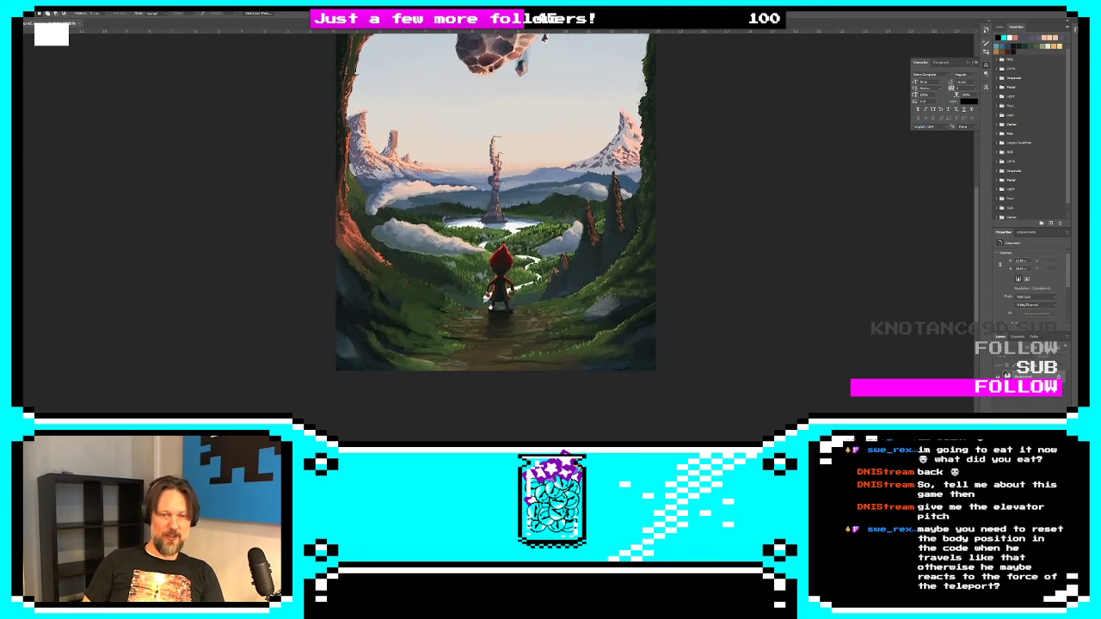
alt+scroll(487, 333, up, 8)
mouse_move(533, 245)
mouse_down()
mouse_move(545, 202)
mouse_move(525, 237)
mouse_up()
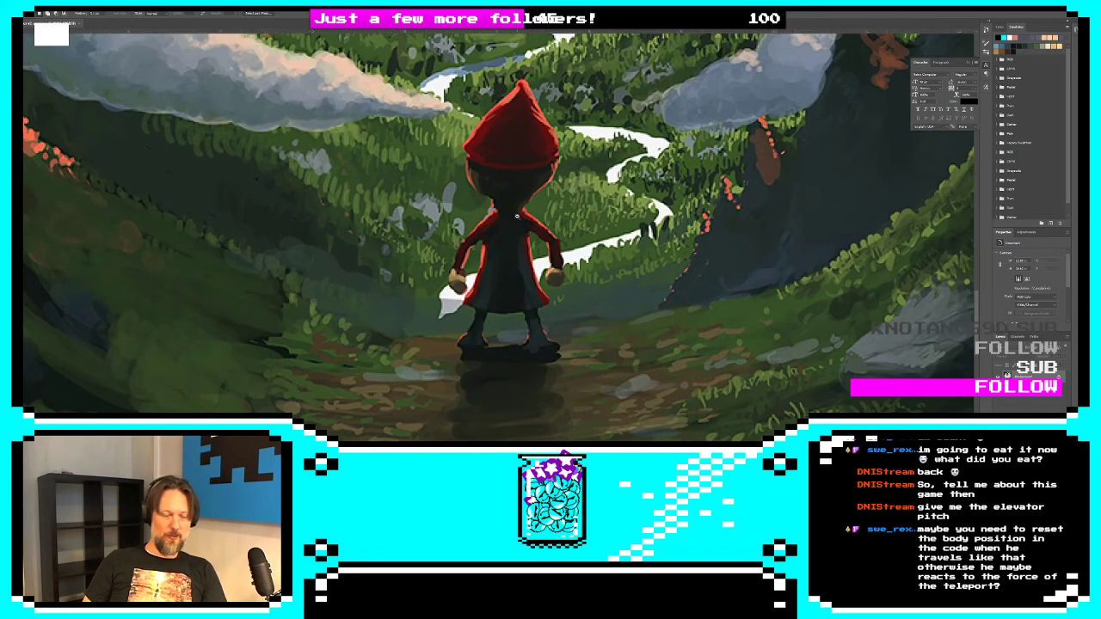
alt+scroll(519, 221, down, 6)
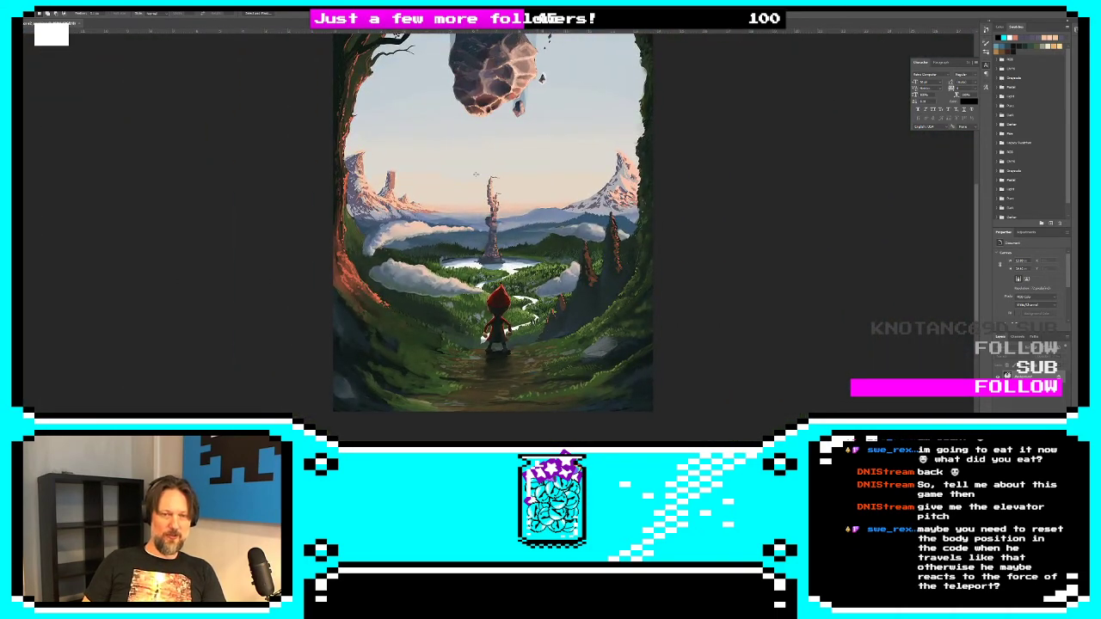
scroll(480, 187, up, 2)
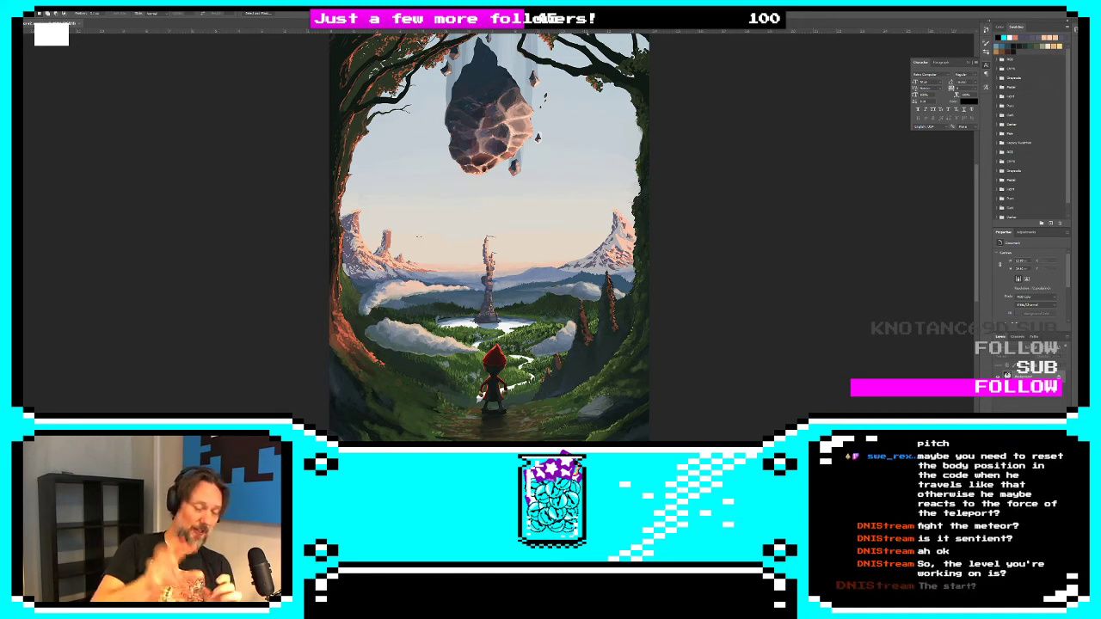
ctrl+drag(479, 268, 867, 301)
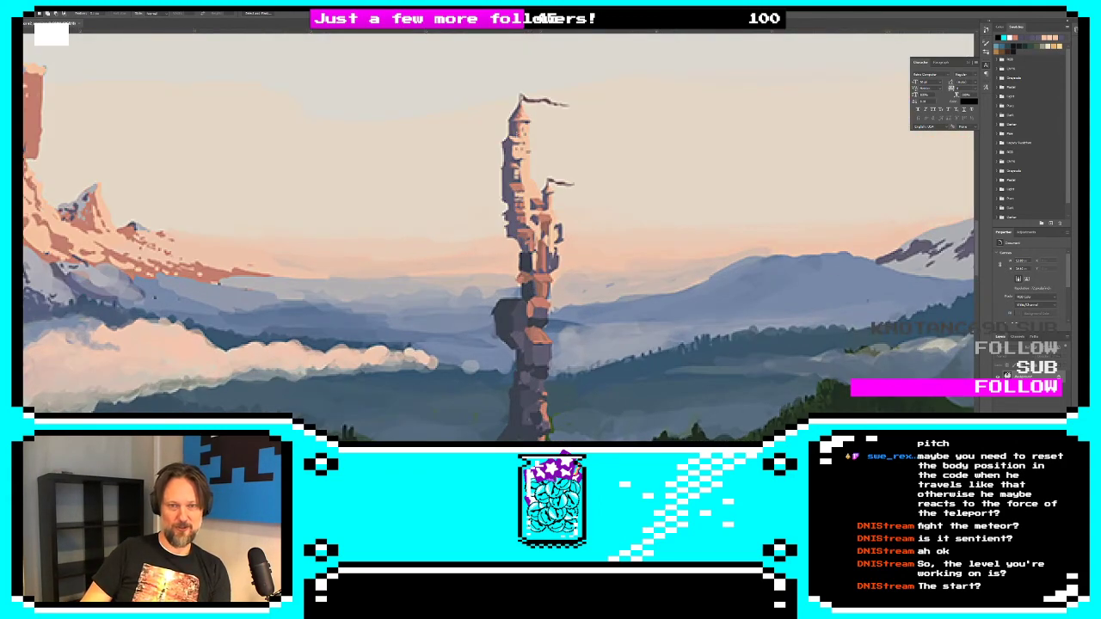
drag(643, 556, 604, 276)
ctrl+drag(537, 247, 155, 248)
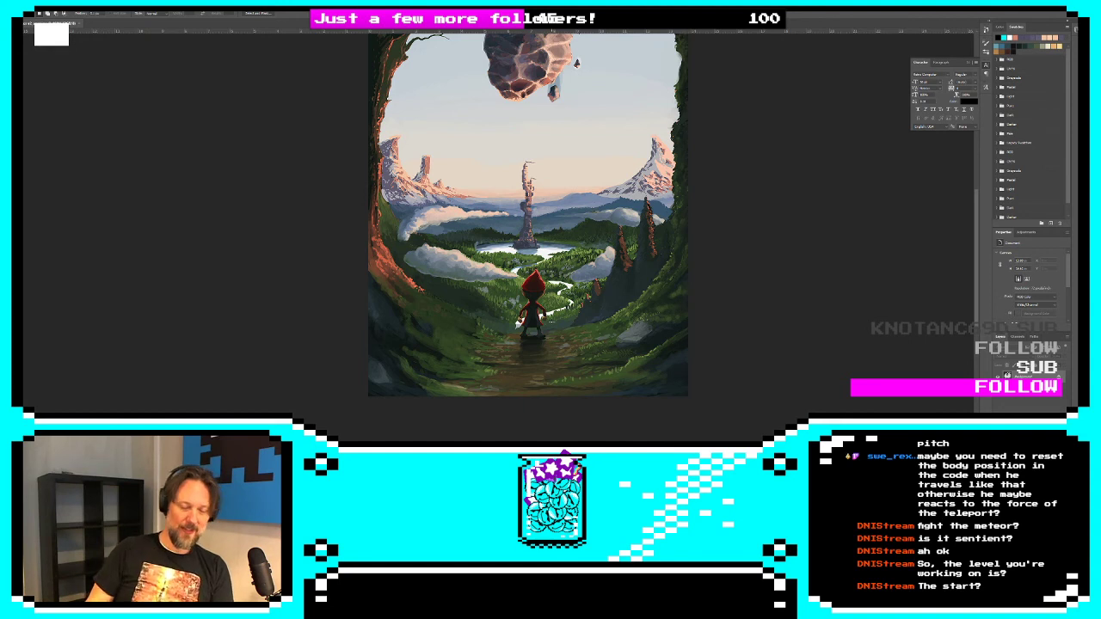
drag(544, 190, 528, 272)
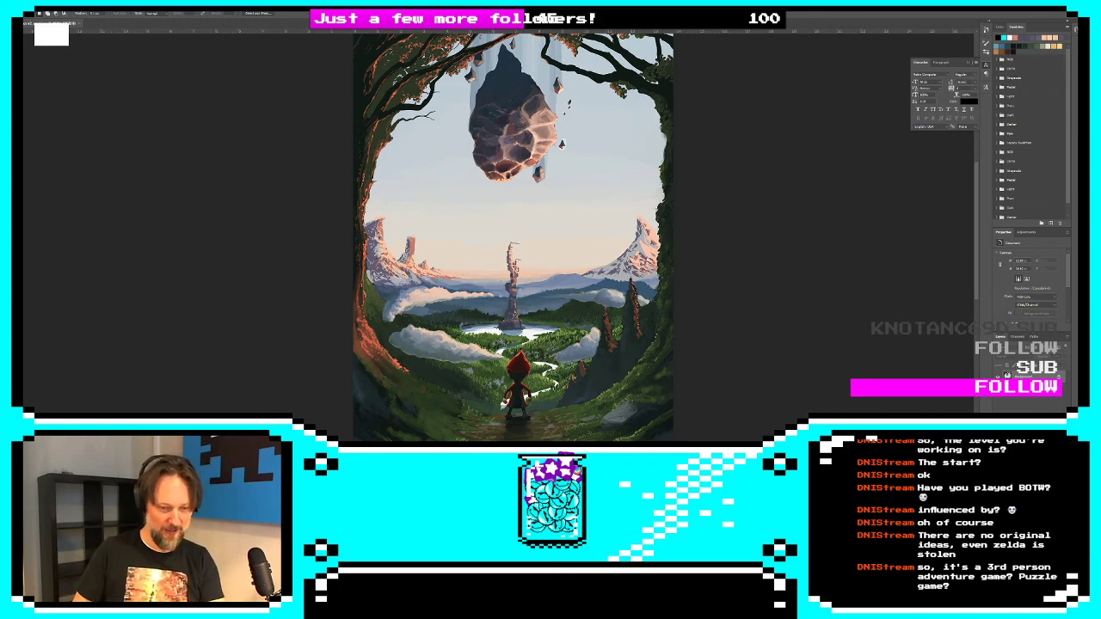
Switch back to Unity and view the castle tower with the beam on its platform from farther away
key(alt+Tab)
scroll(423, 200, down, 5)
alt+drag(422, 201, 378, 226)
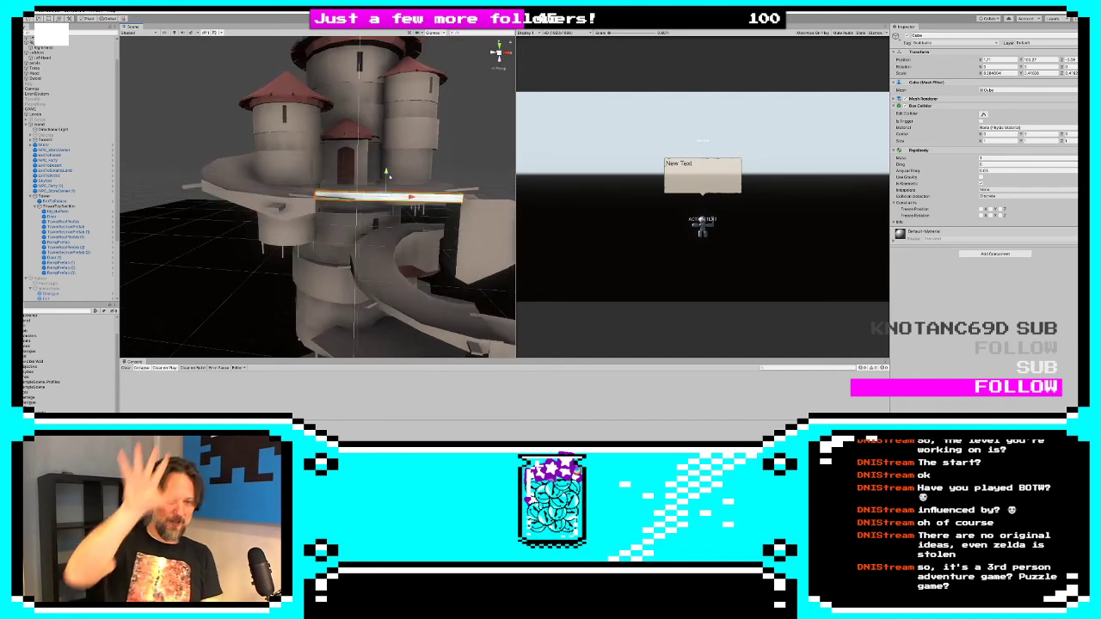